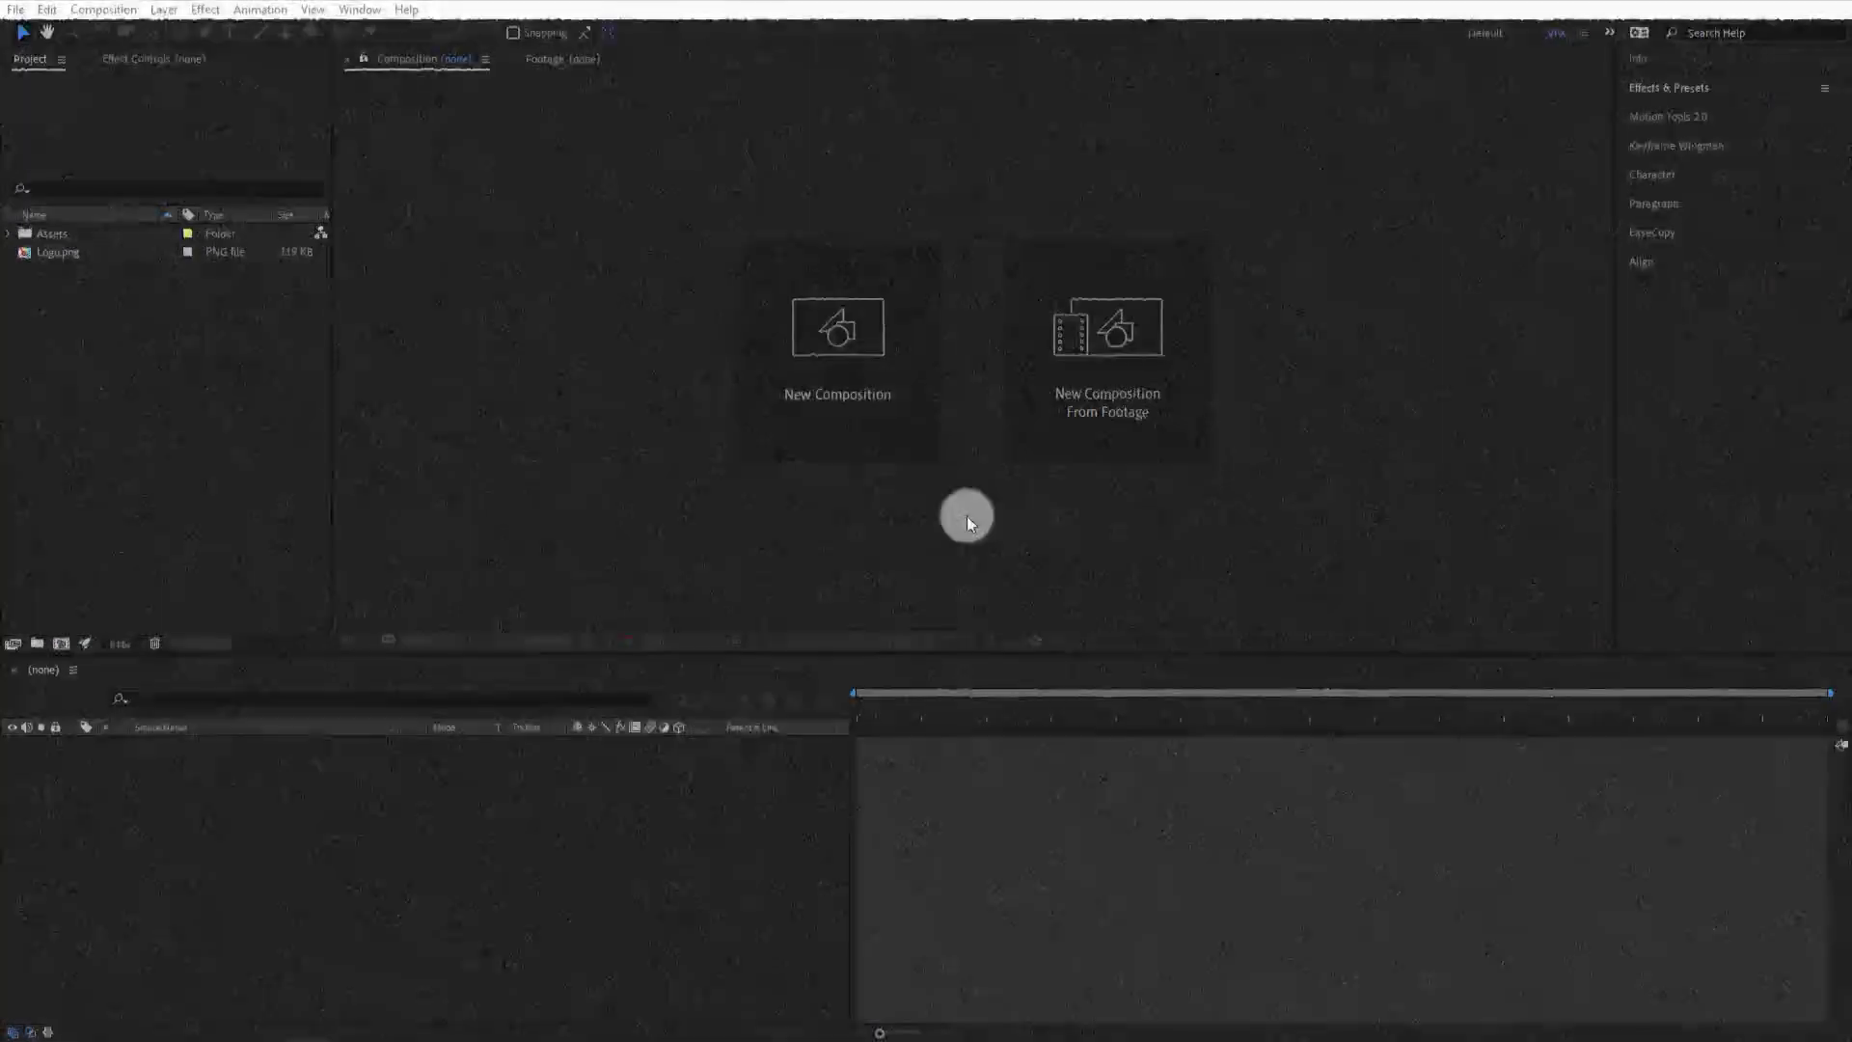
Create the 'Particle Animation' comp at 1280×720, 30 fps, 6 seconds, Half resolution, and fit it in the viewer
left_click(916, 411)
type("Particle Animation")
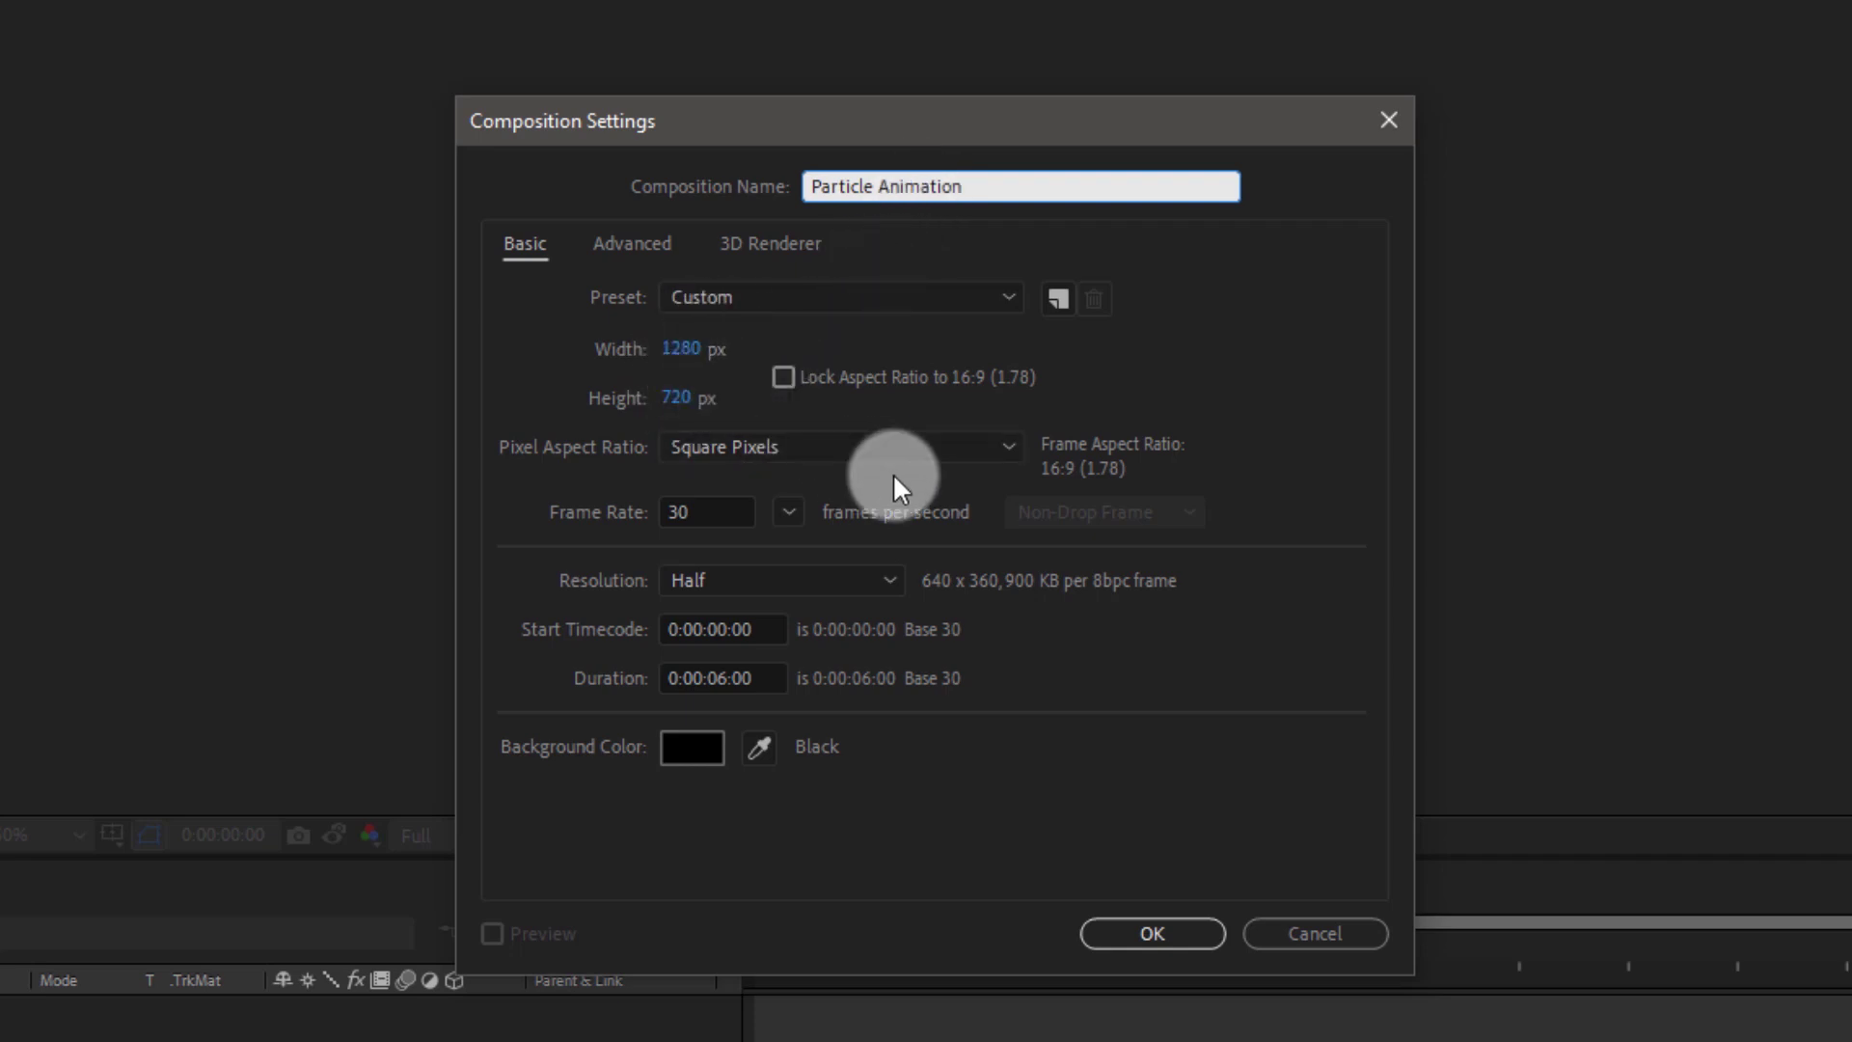
left_click(1107, 943)
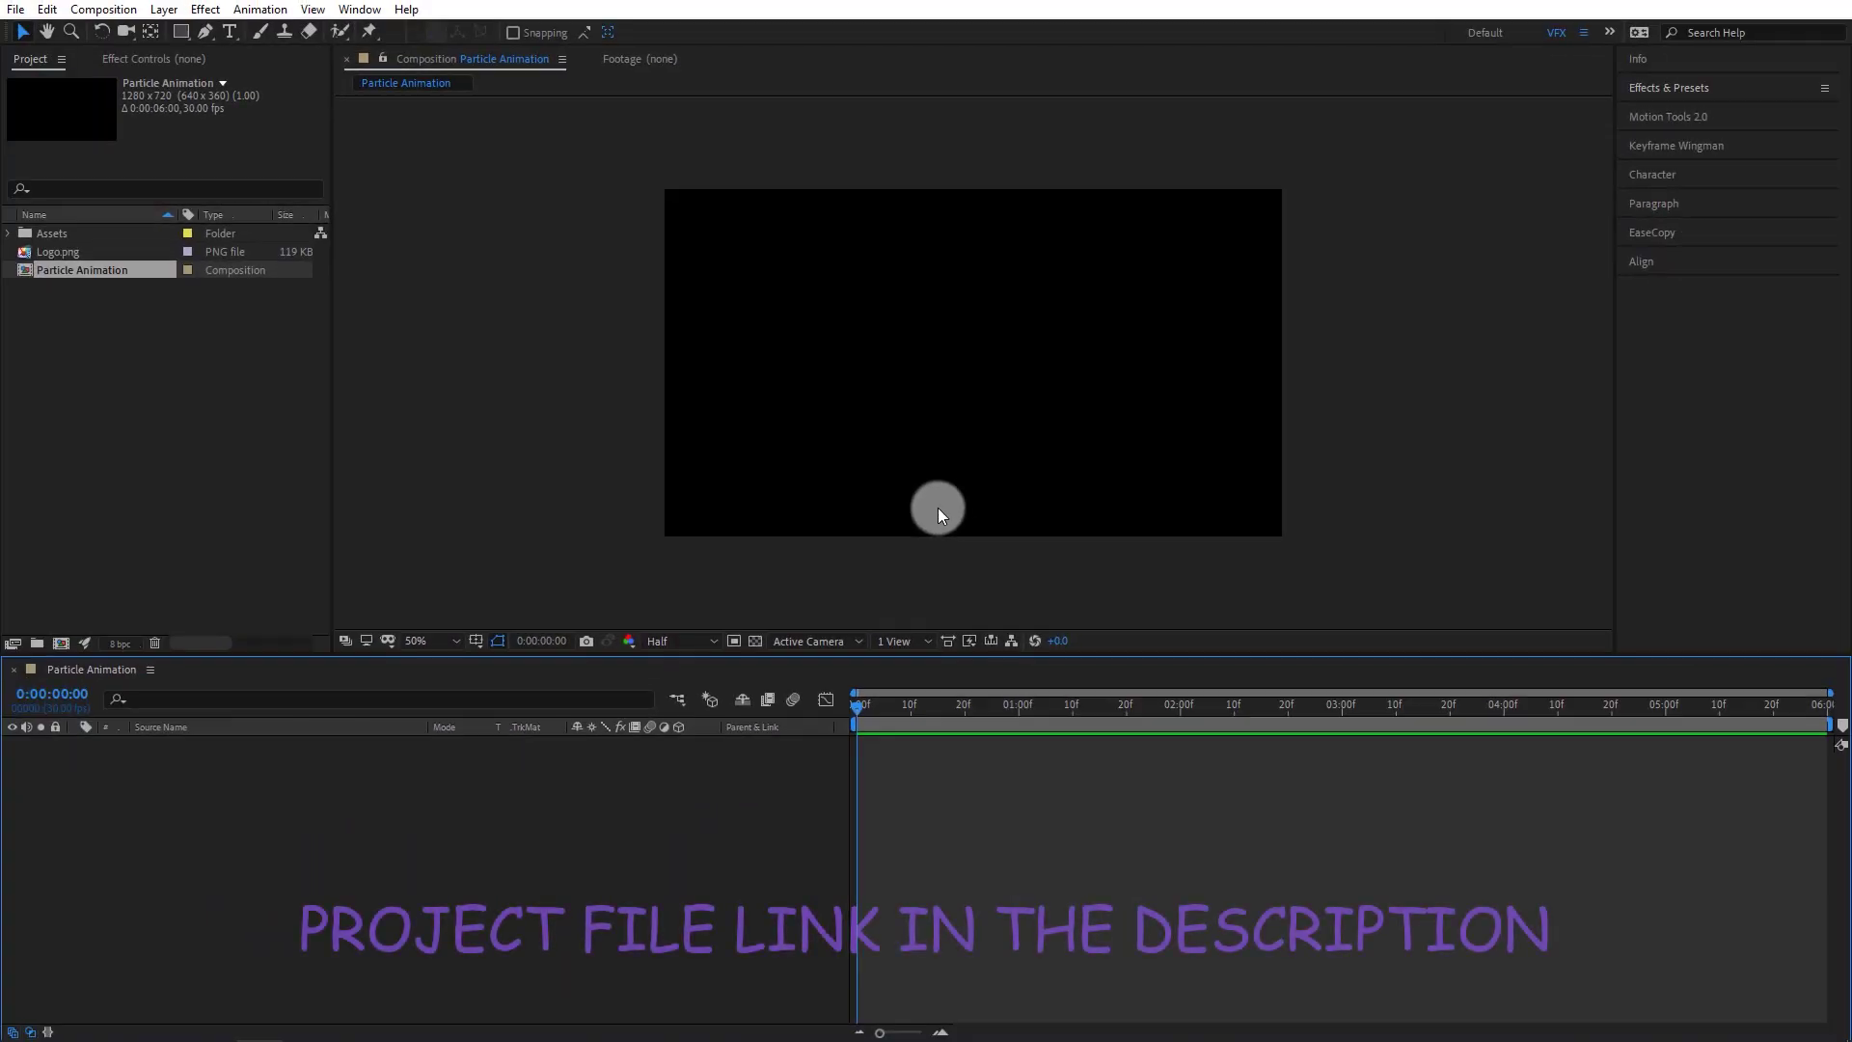
key("shift+slash")
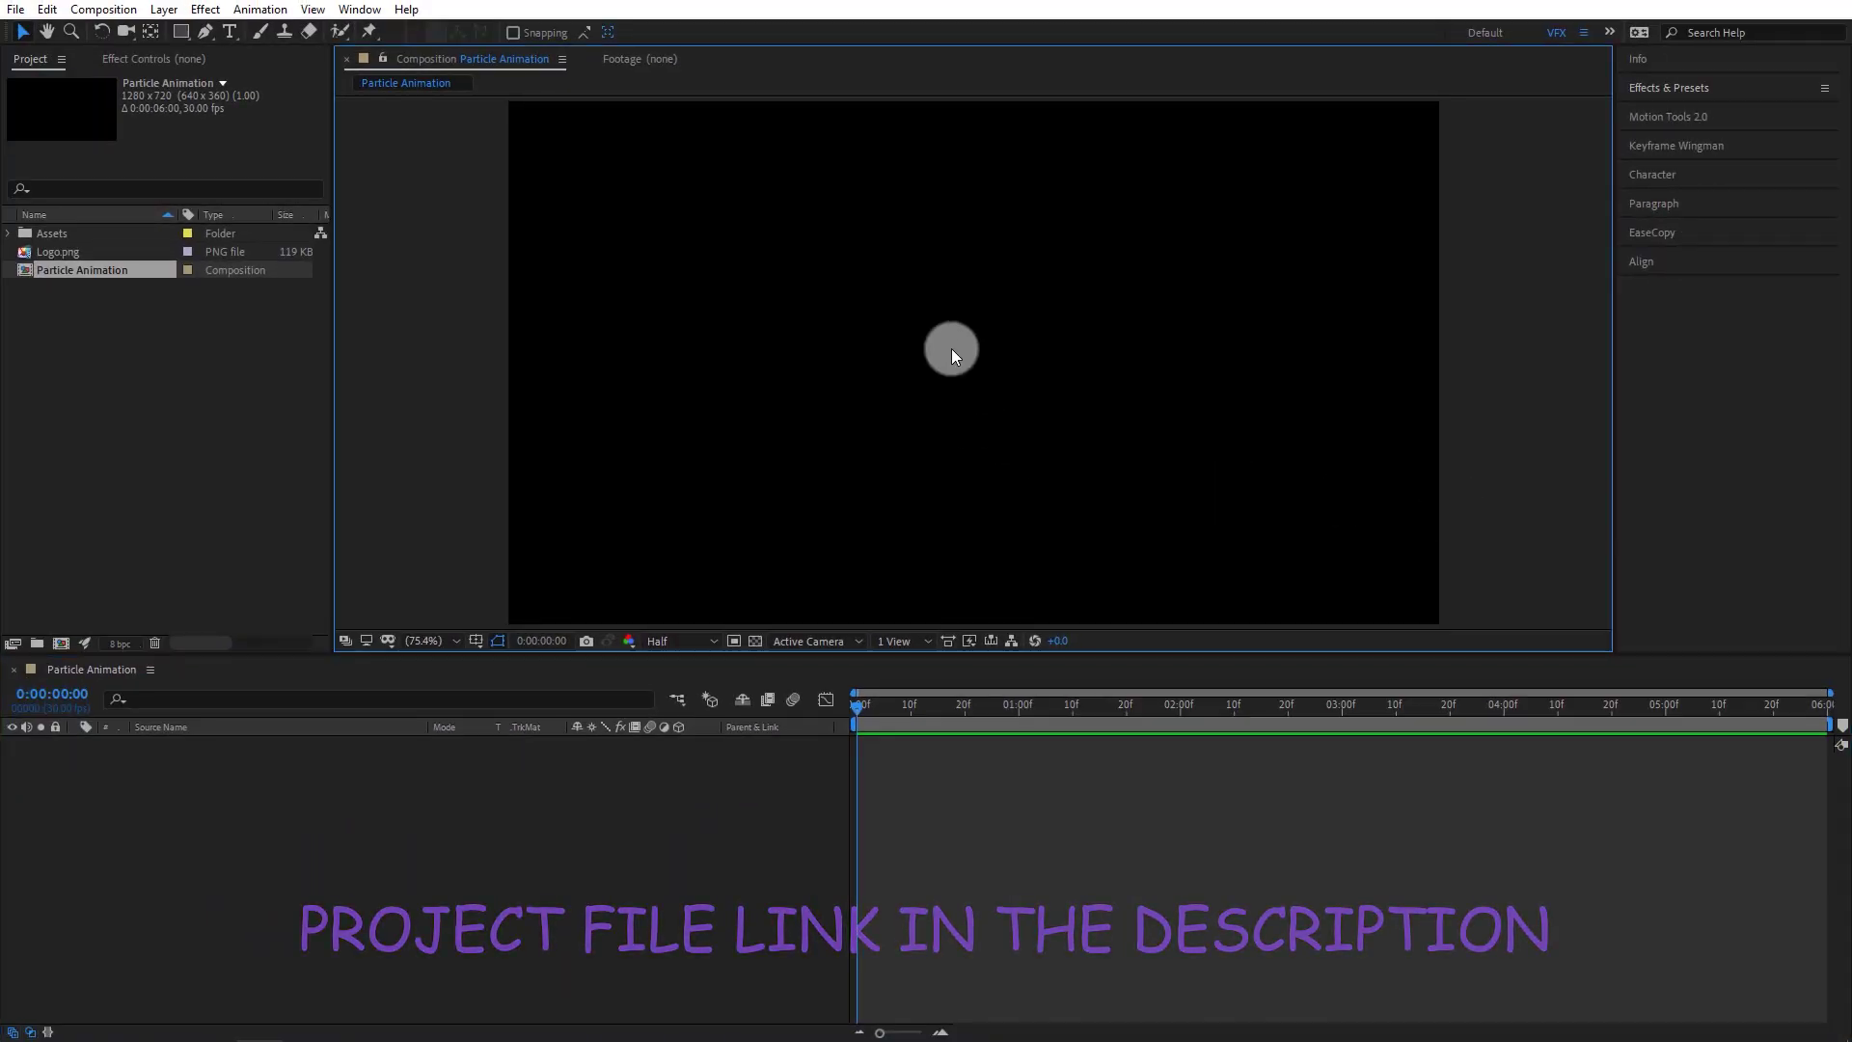
Add a full-frame black solid layer named Fractal Noise
right_click(184, 819)
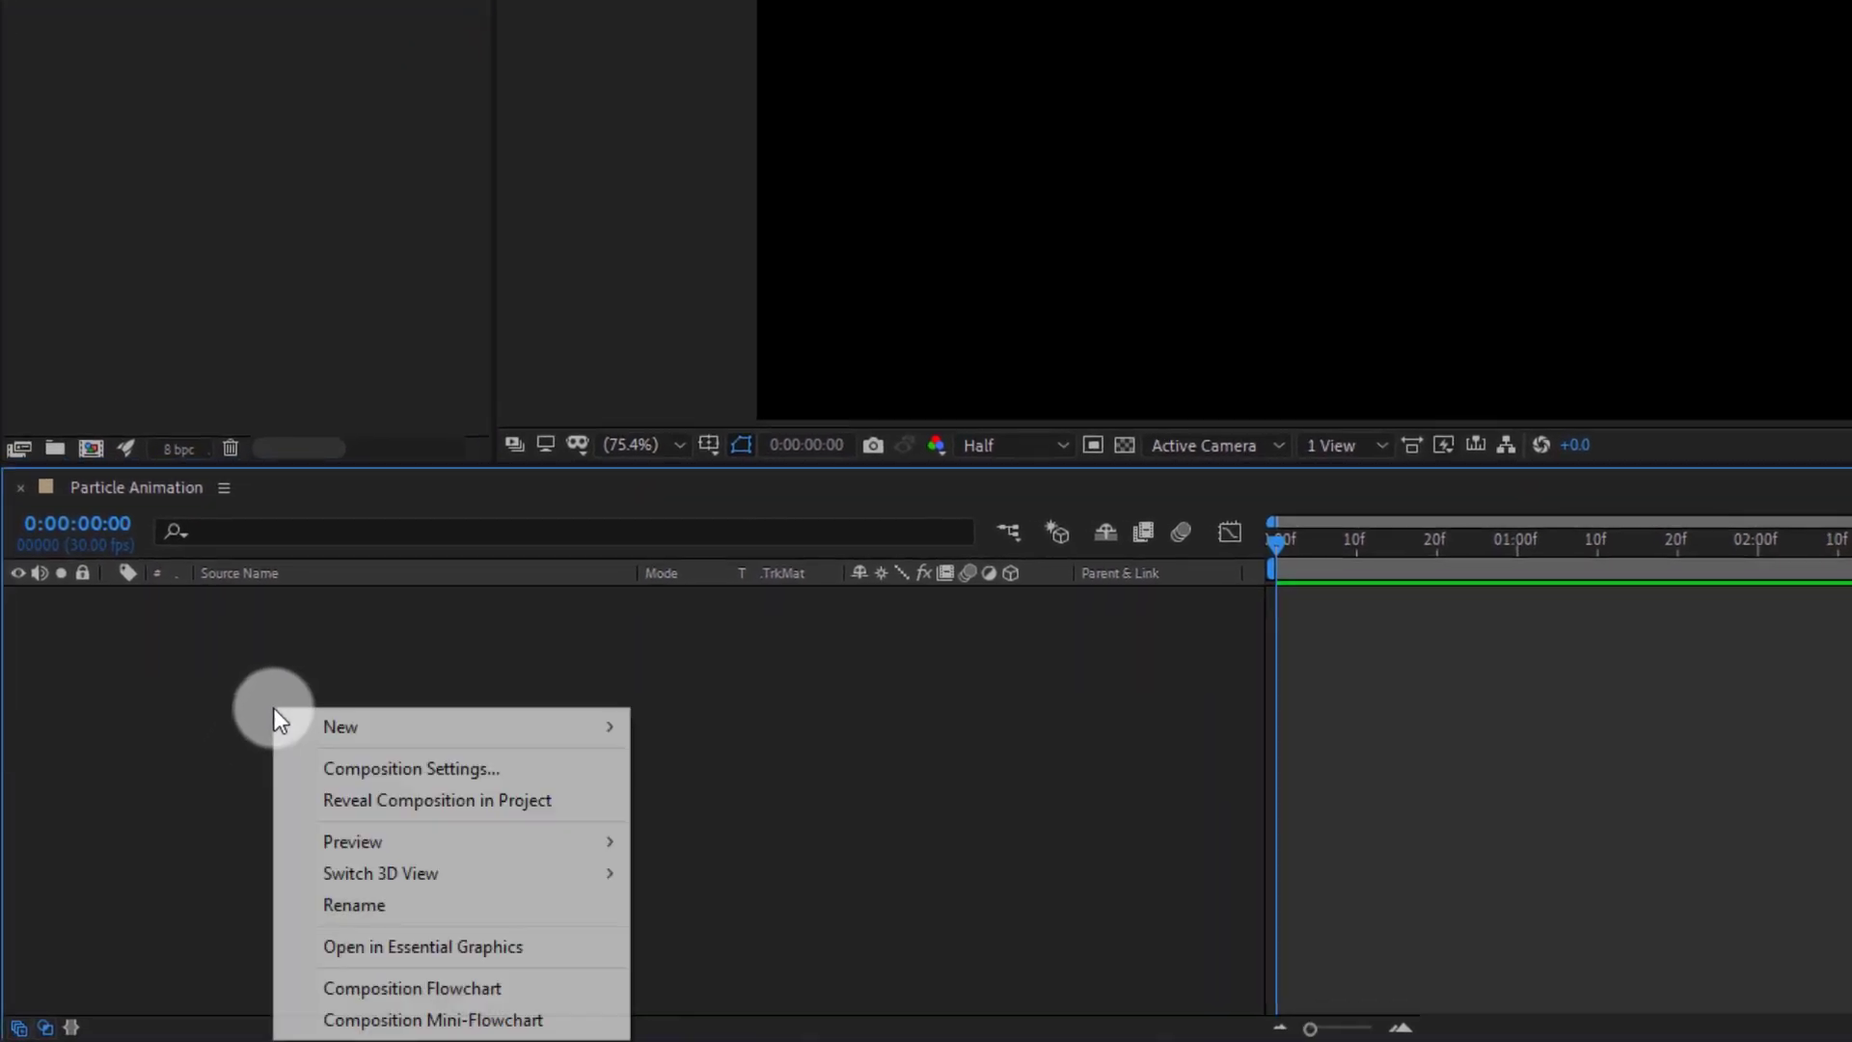
mouse_move(248, 830)
left_click(709, 473)
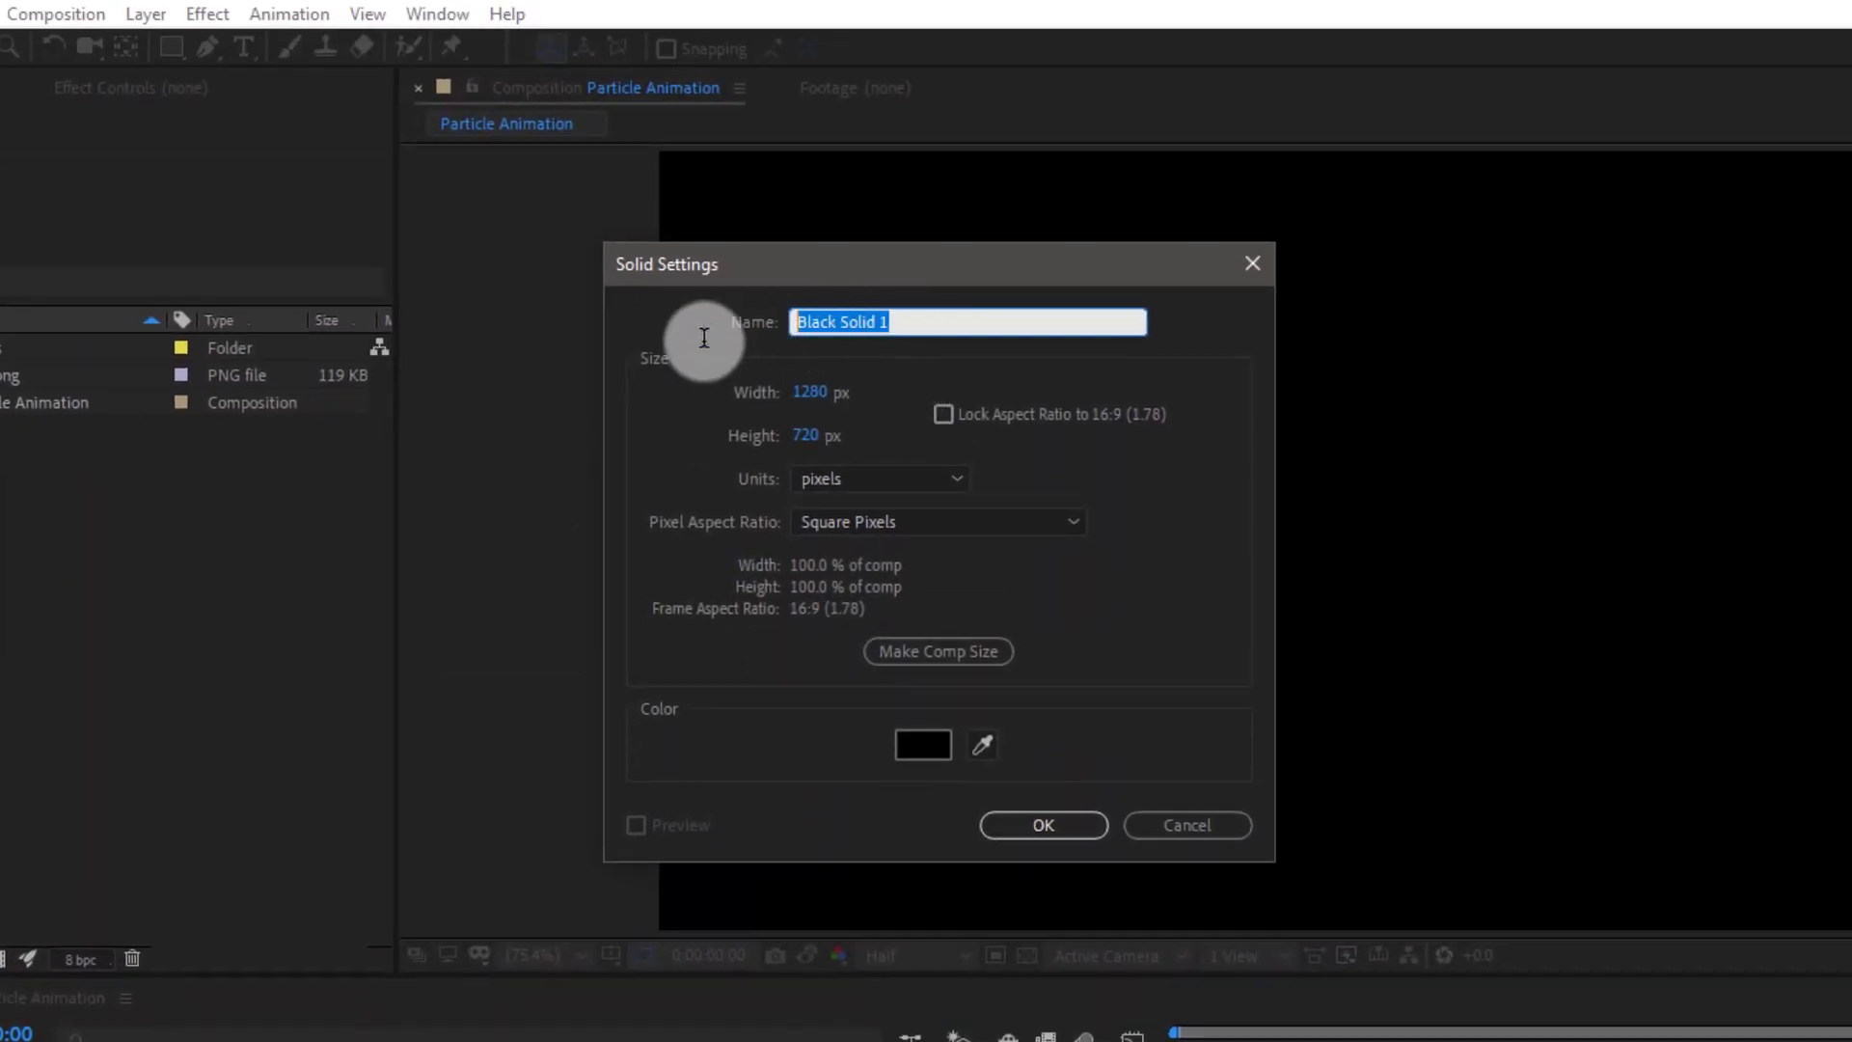
key("Return")
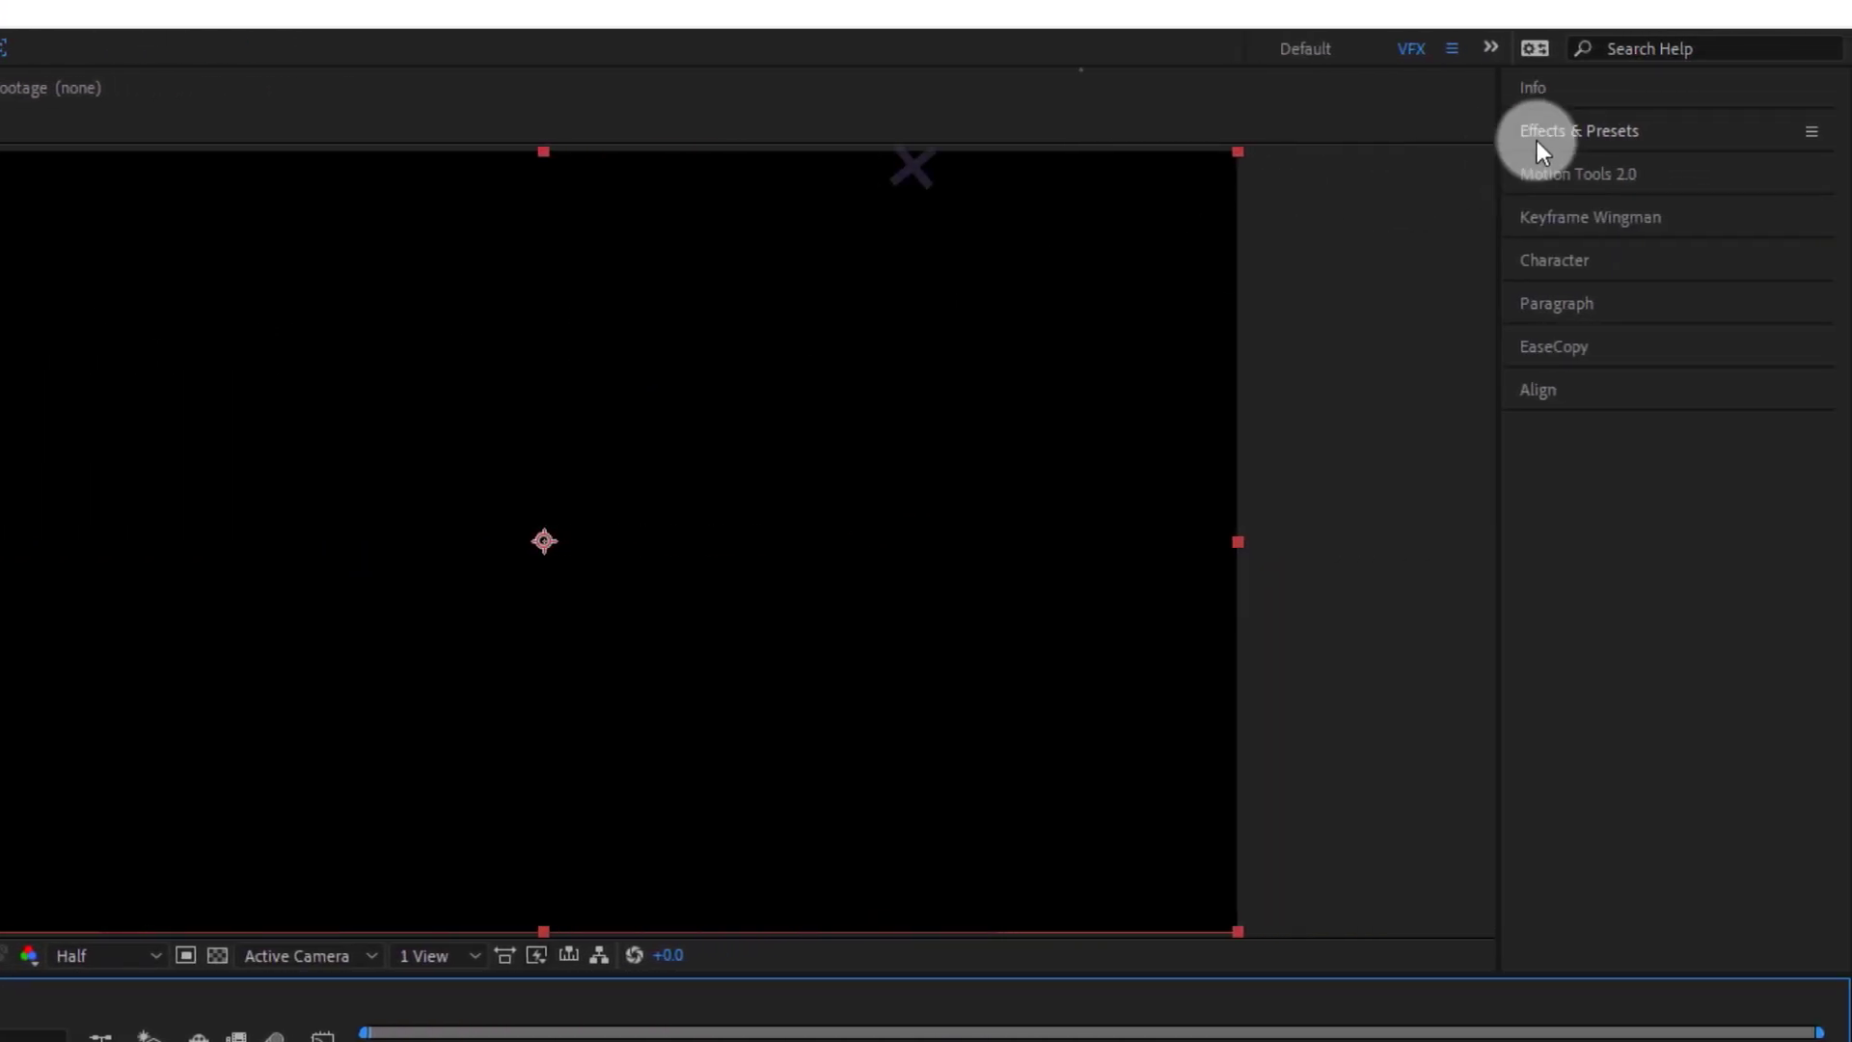
Search 'Fracta' in Effects & Presets and apply Fractal Noise to the solid
left_click(1537, 144)
left_click(1591, 169)
type("Fracta")
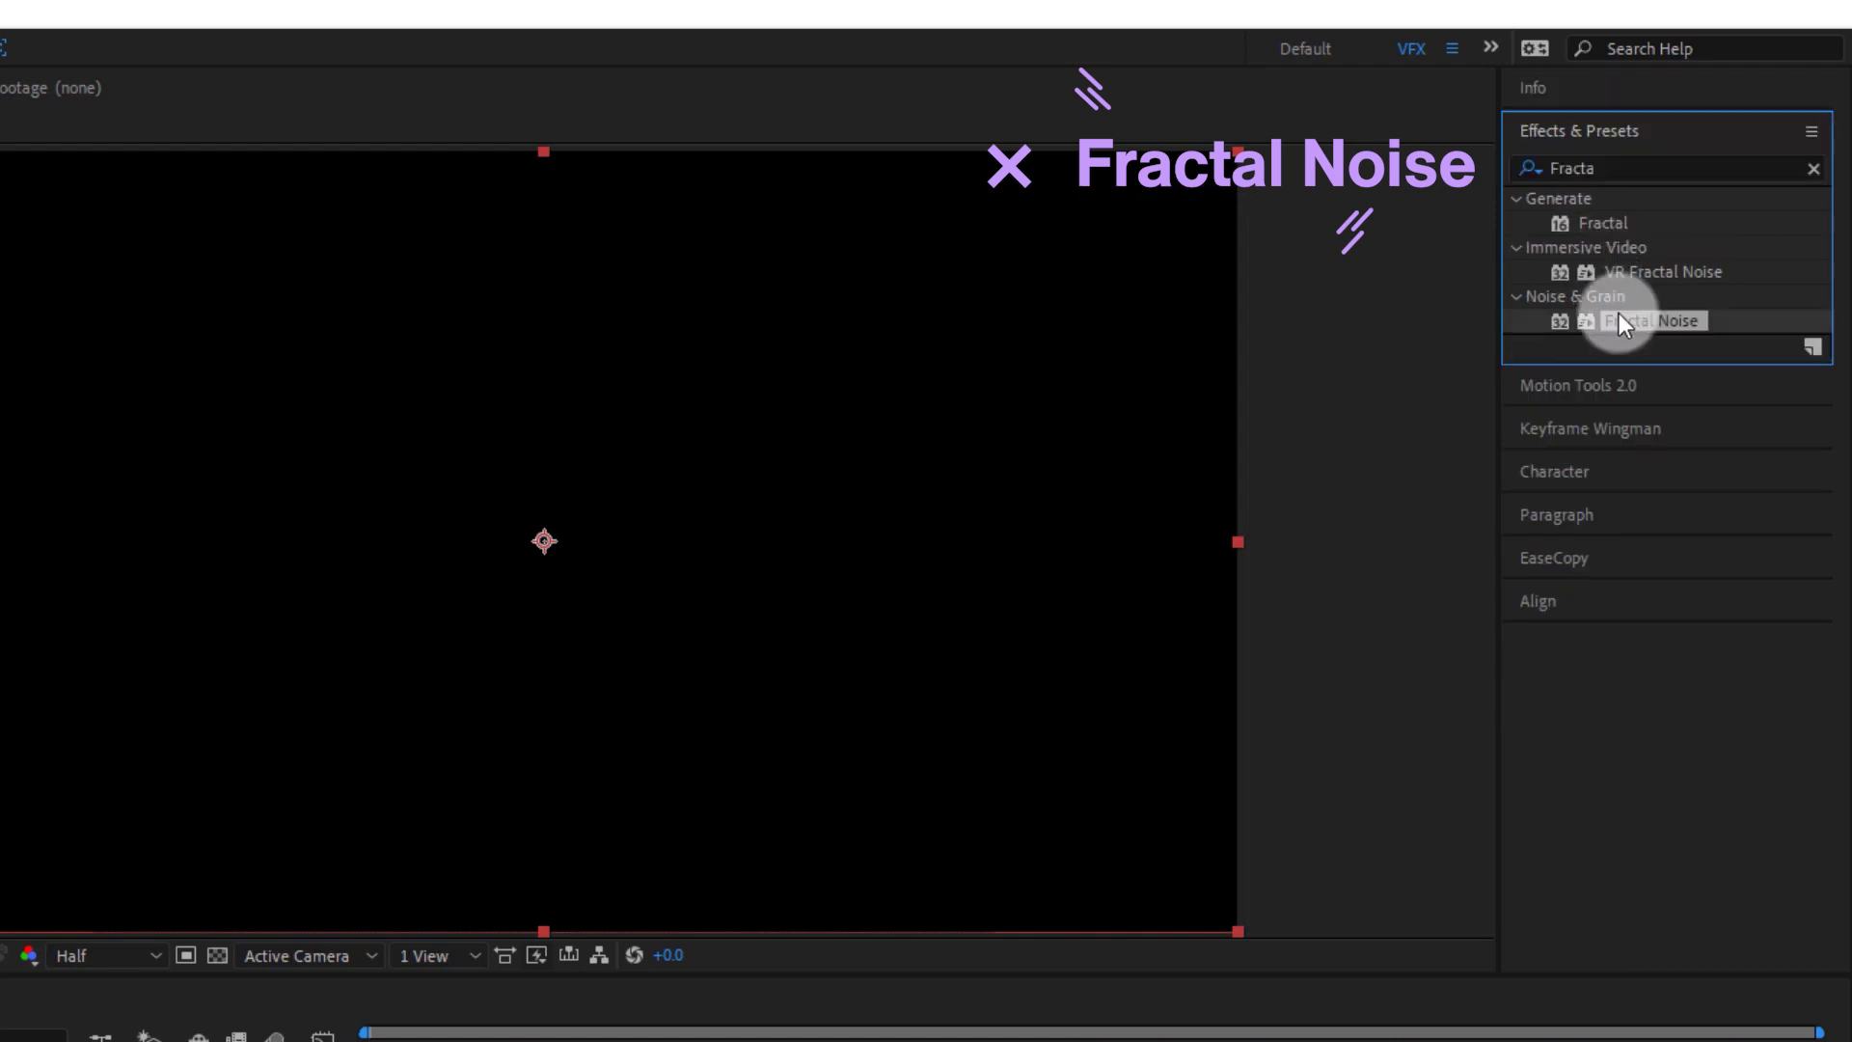
left_click_drag(1618, 320, 632, 593)
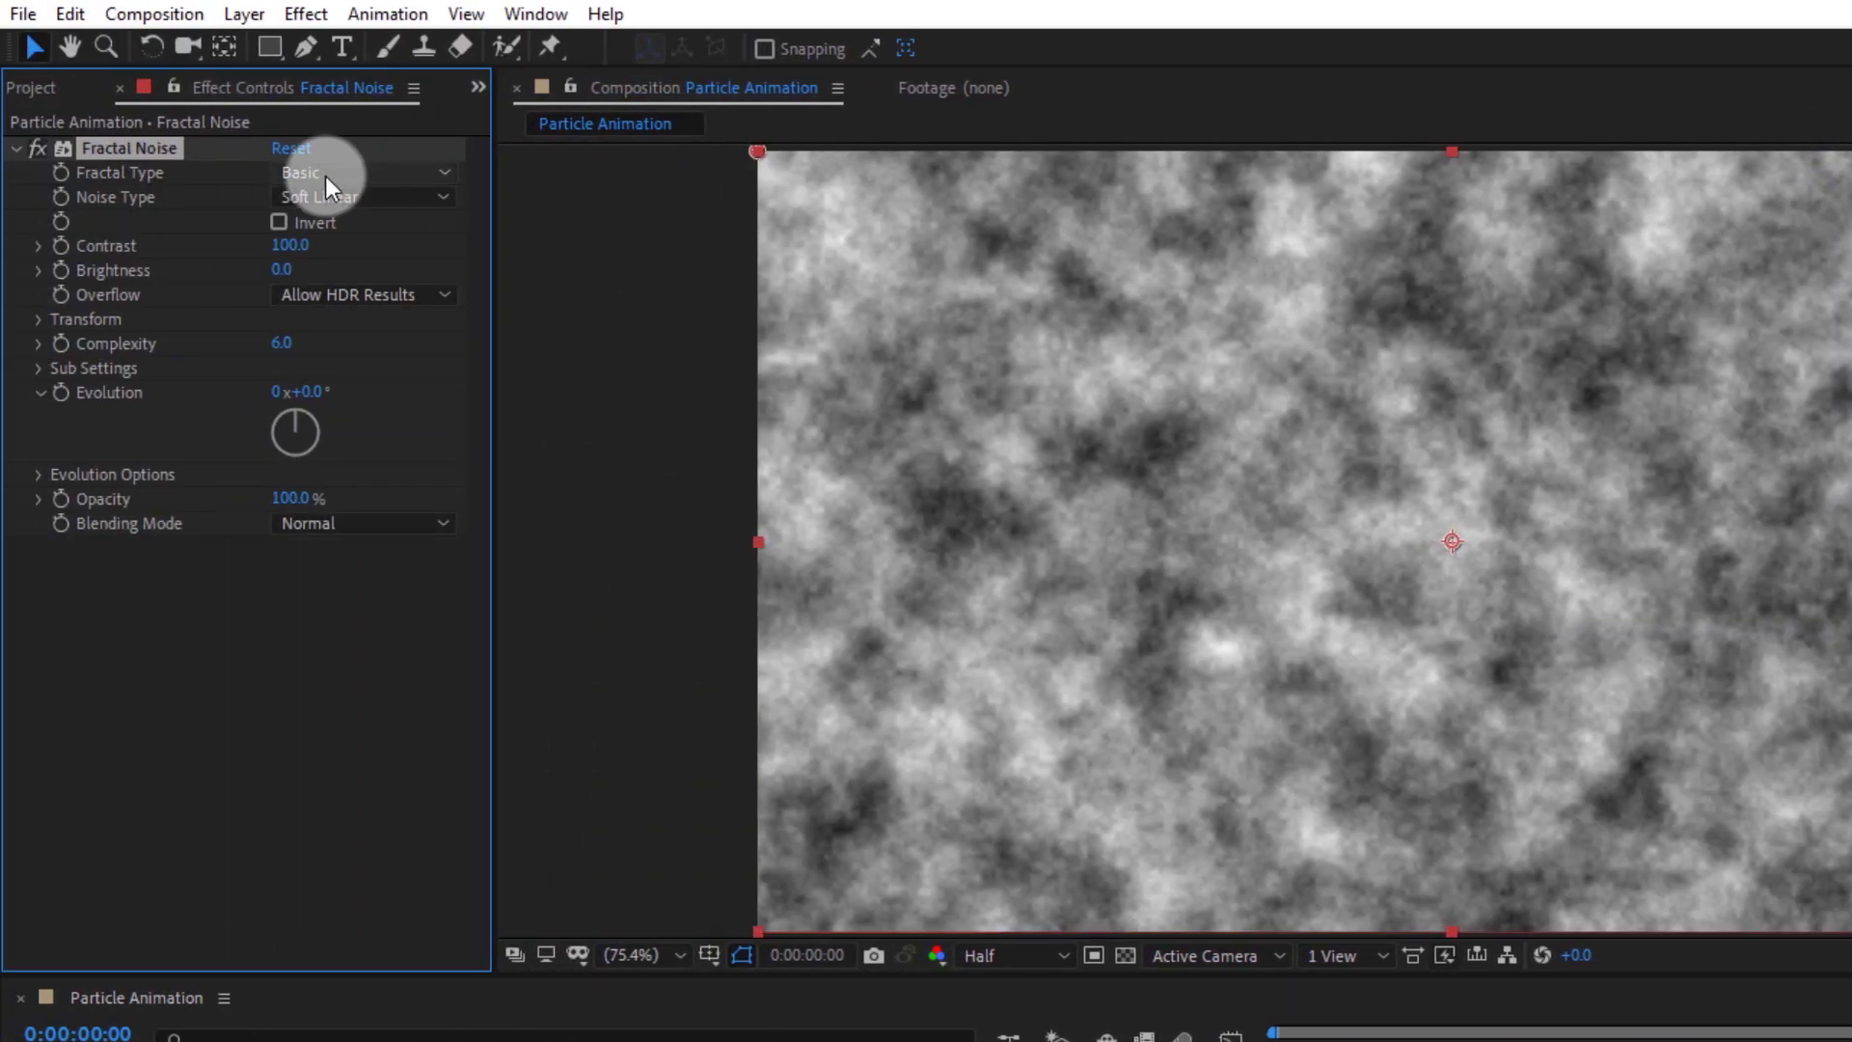
Set Fractal Noise to Max type, scale 27 and brightness −38 for fine, sparse speckles
left_click(276, 174)
left_click(357, 457)
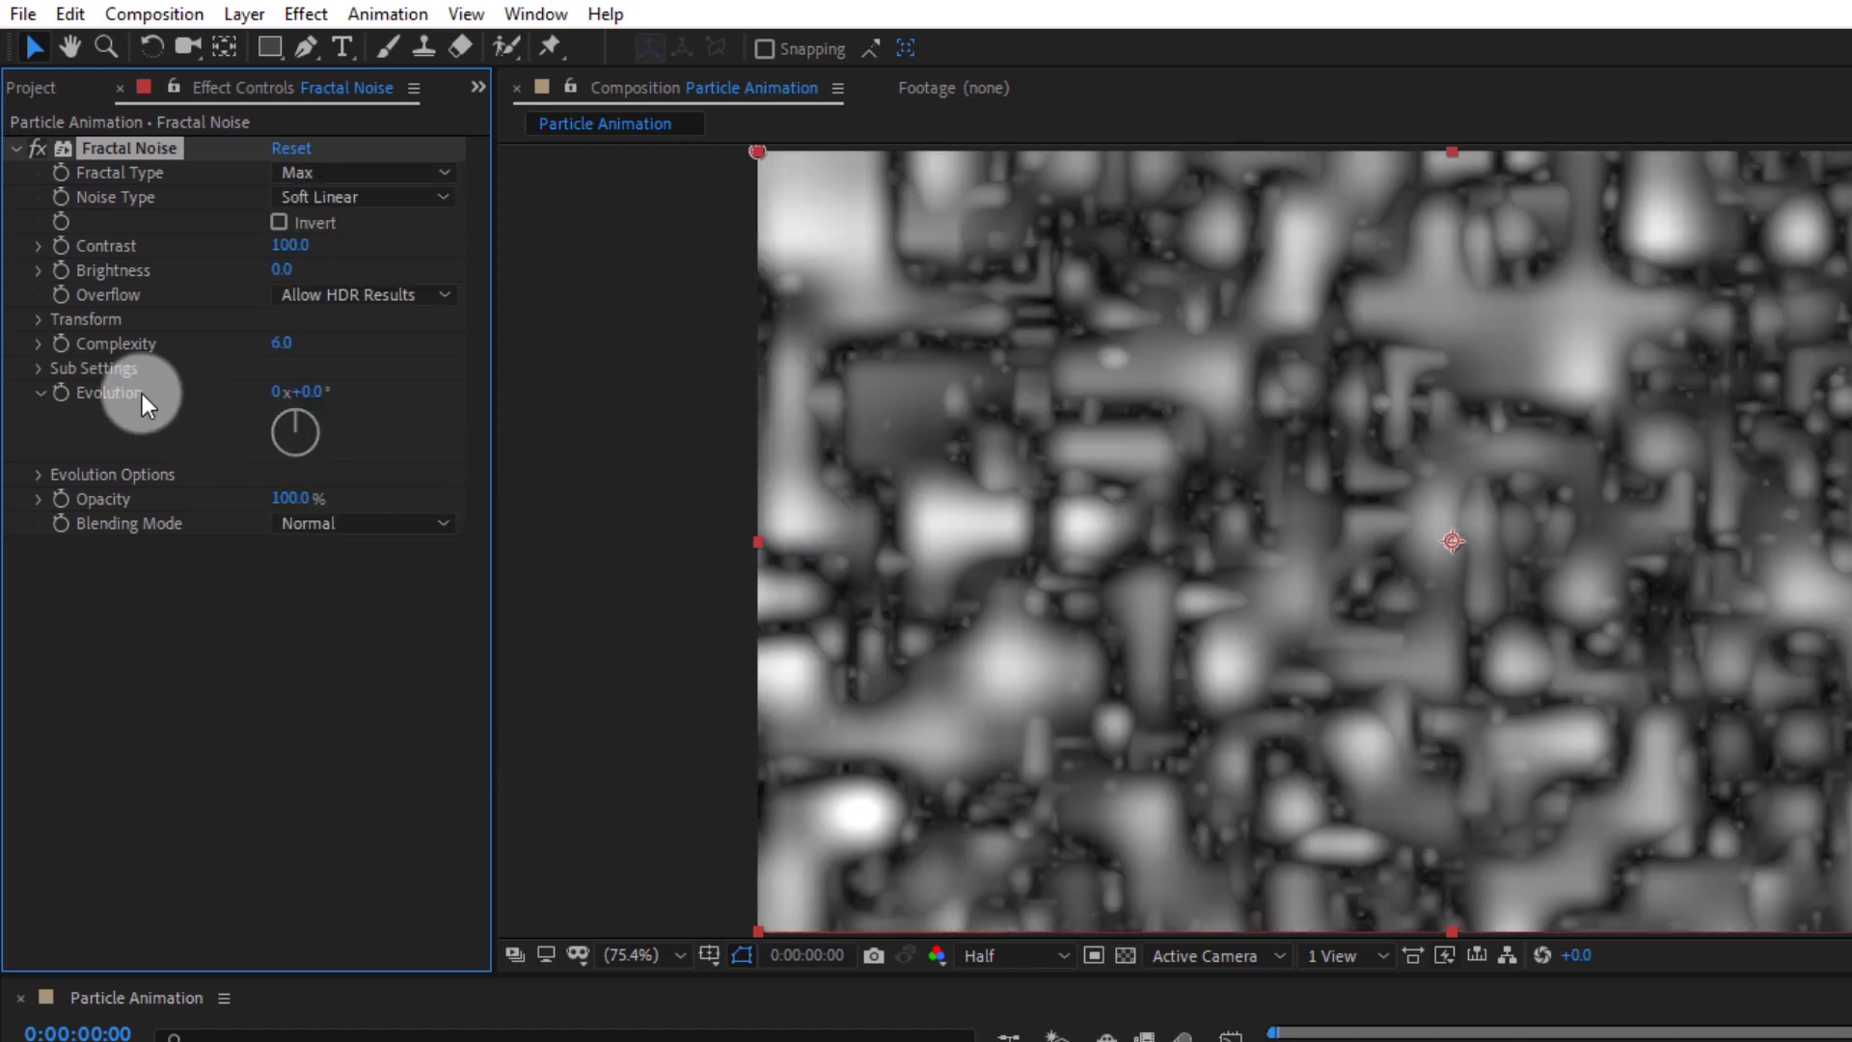
left_click(37, 318)
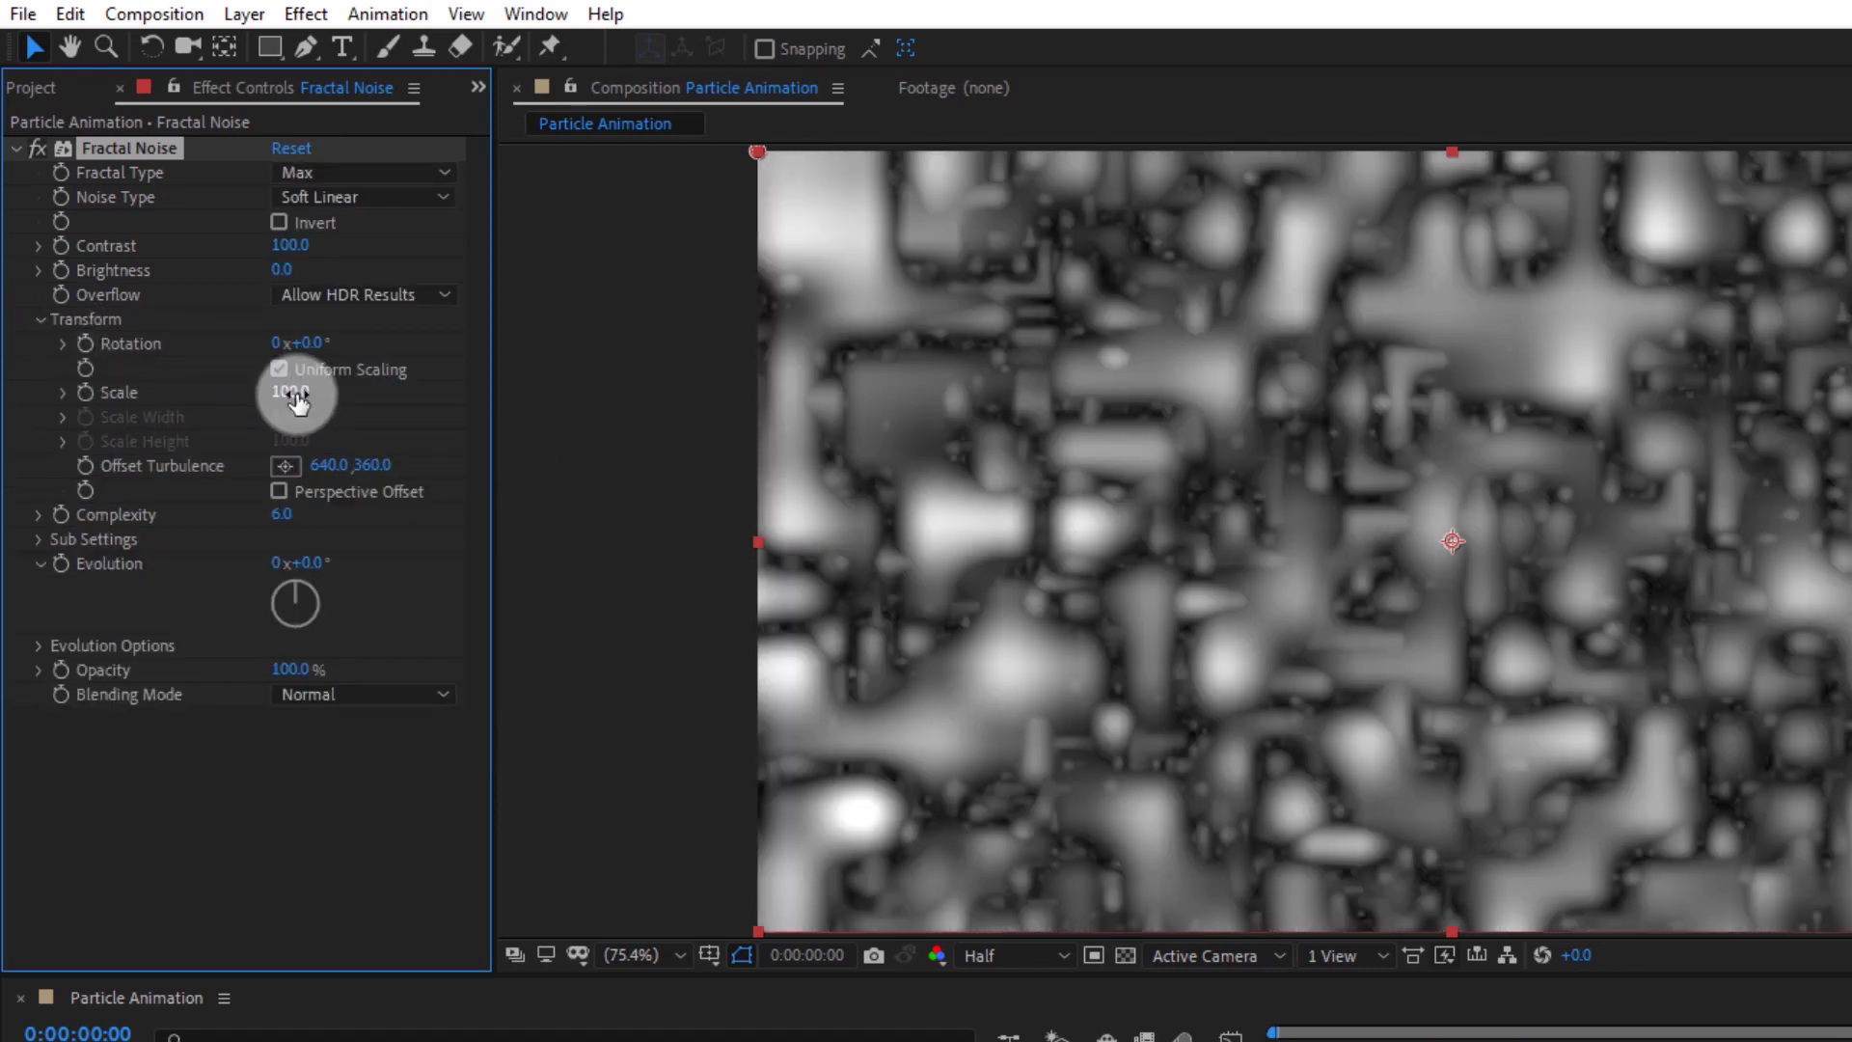
left_click_drag(287, 394, 190, 392)
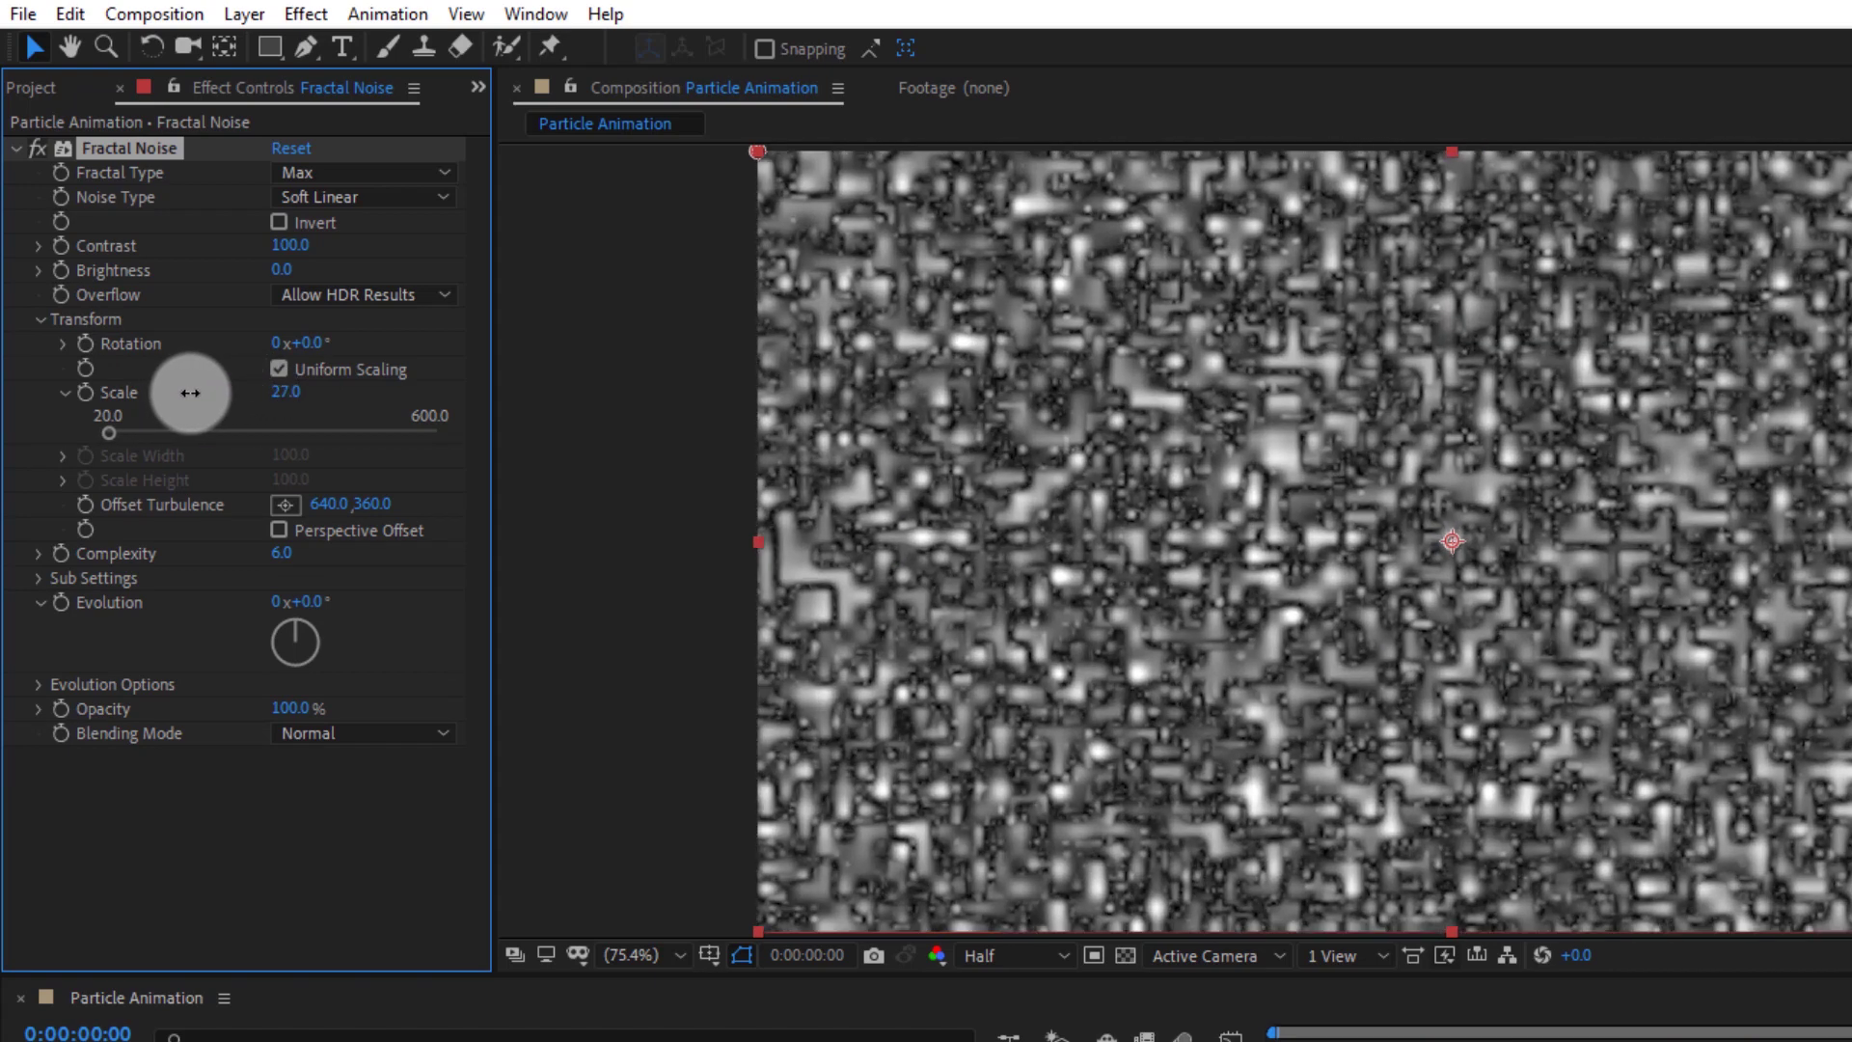
mouse_move(287, 271)
left_mouse_down()
mouse_move(219, 280)
mouse_move(248, 289)
mouse_move(345, 246)
mouse_move(309, 246)
left_mouse_up()
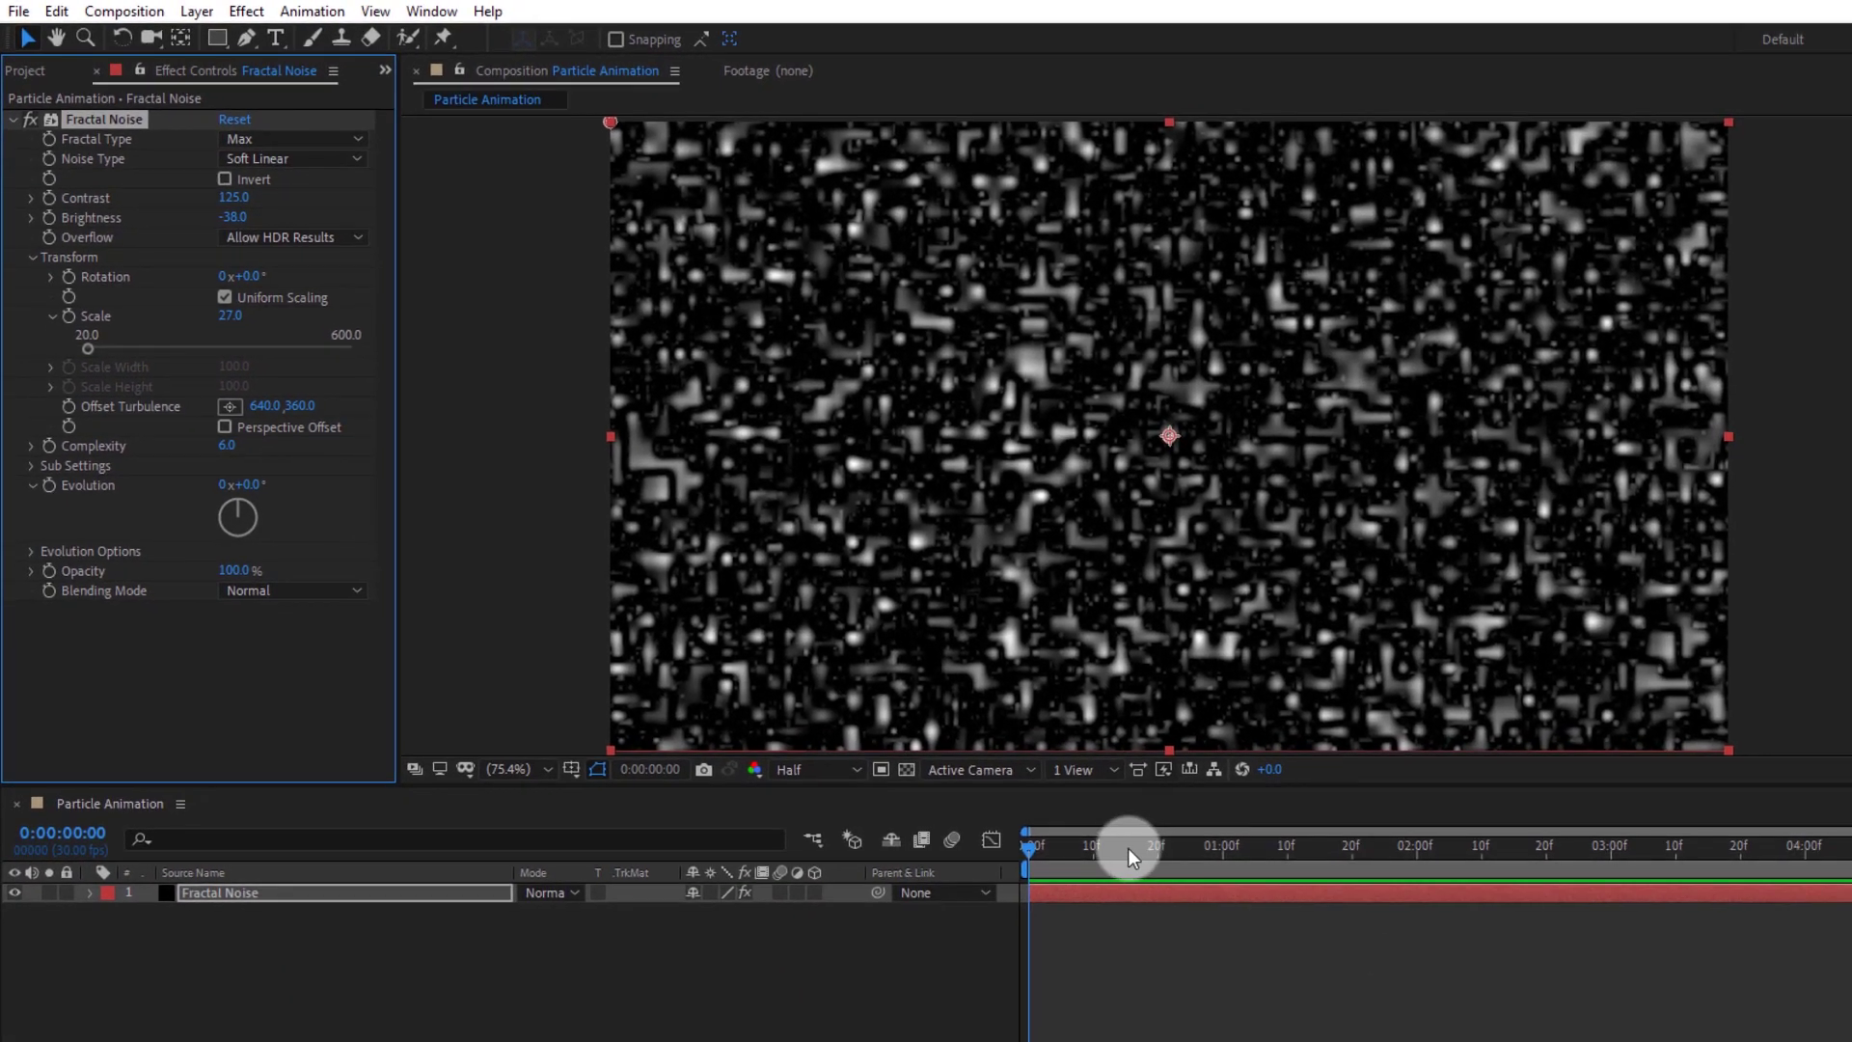
Set contrast to 125, then keyframe contrast and brightness at 0:00:03:00 with brightness −142
left_click_drag(1126, 848, 1649, 864)
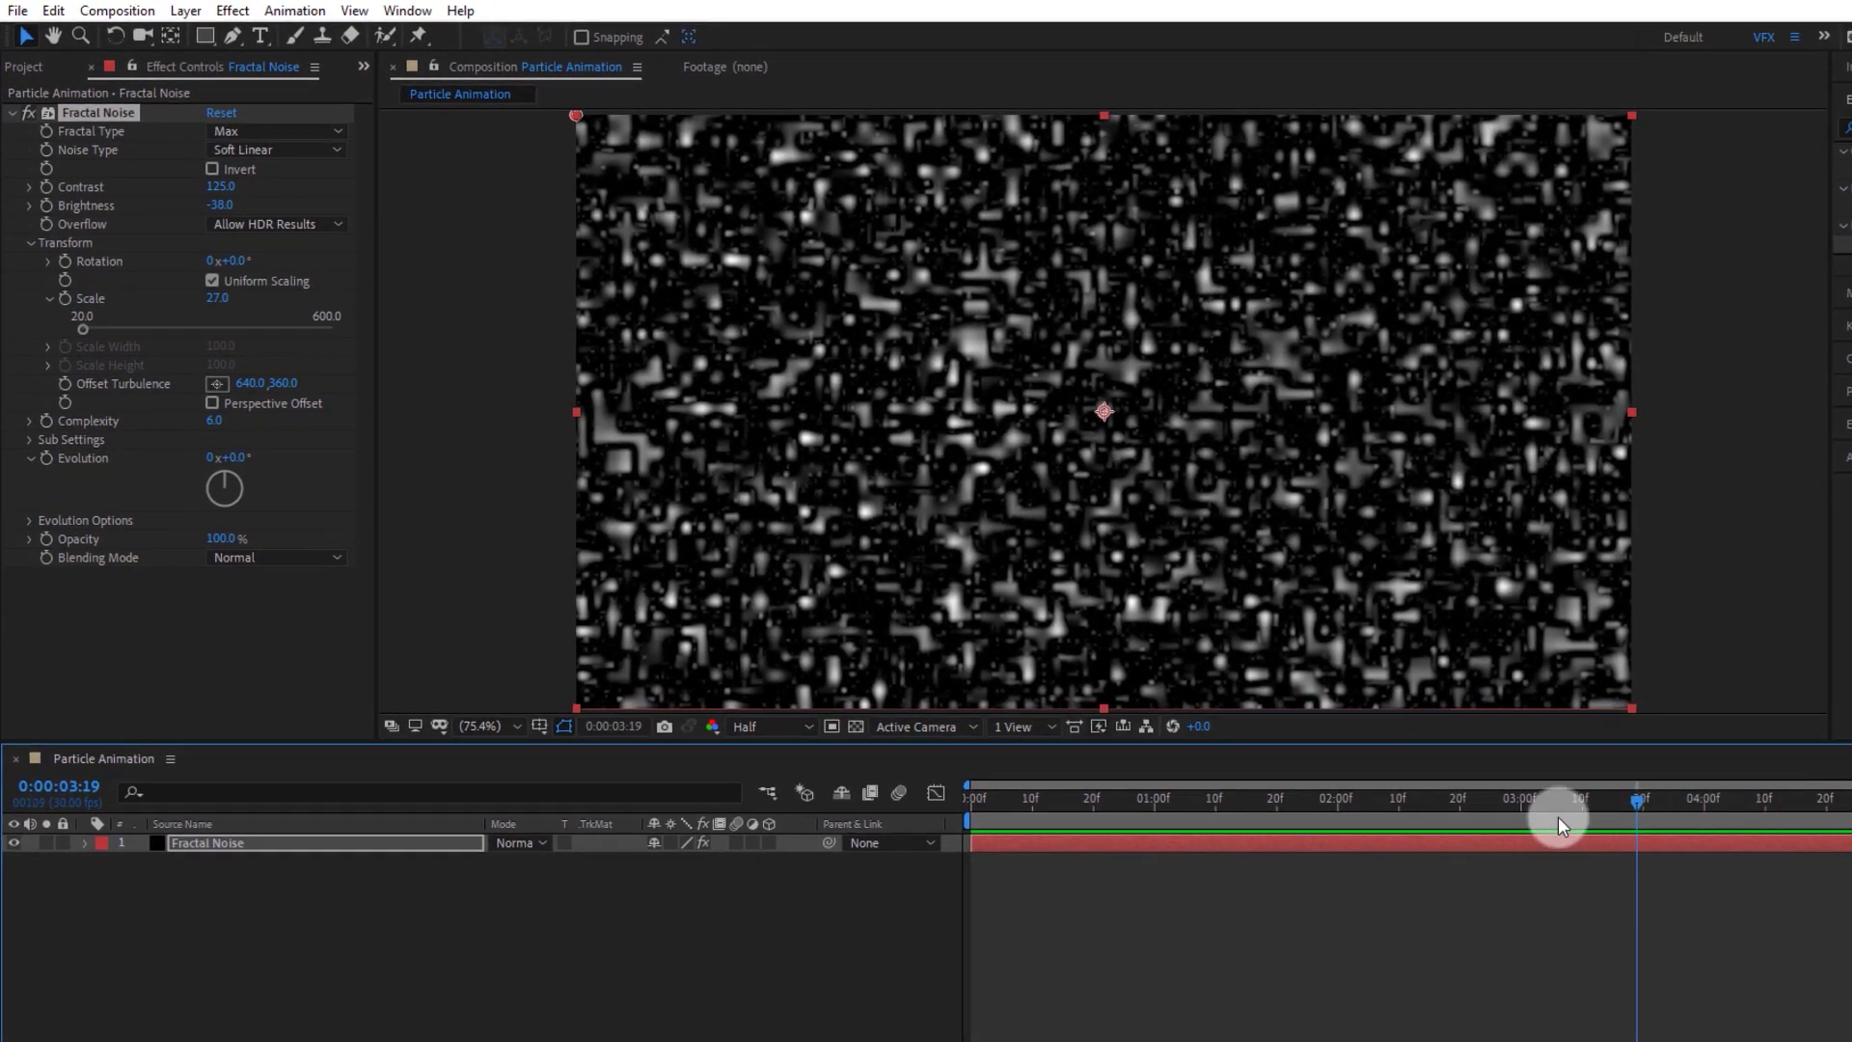
left_click_drag(1518, 812, 1521, 811)
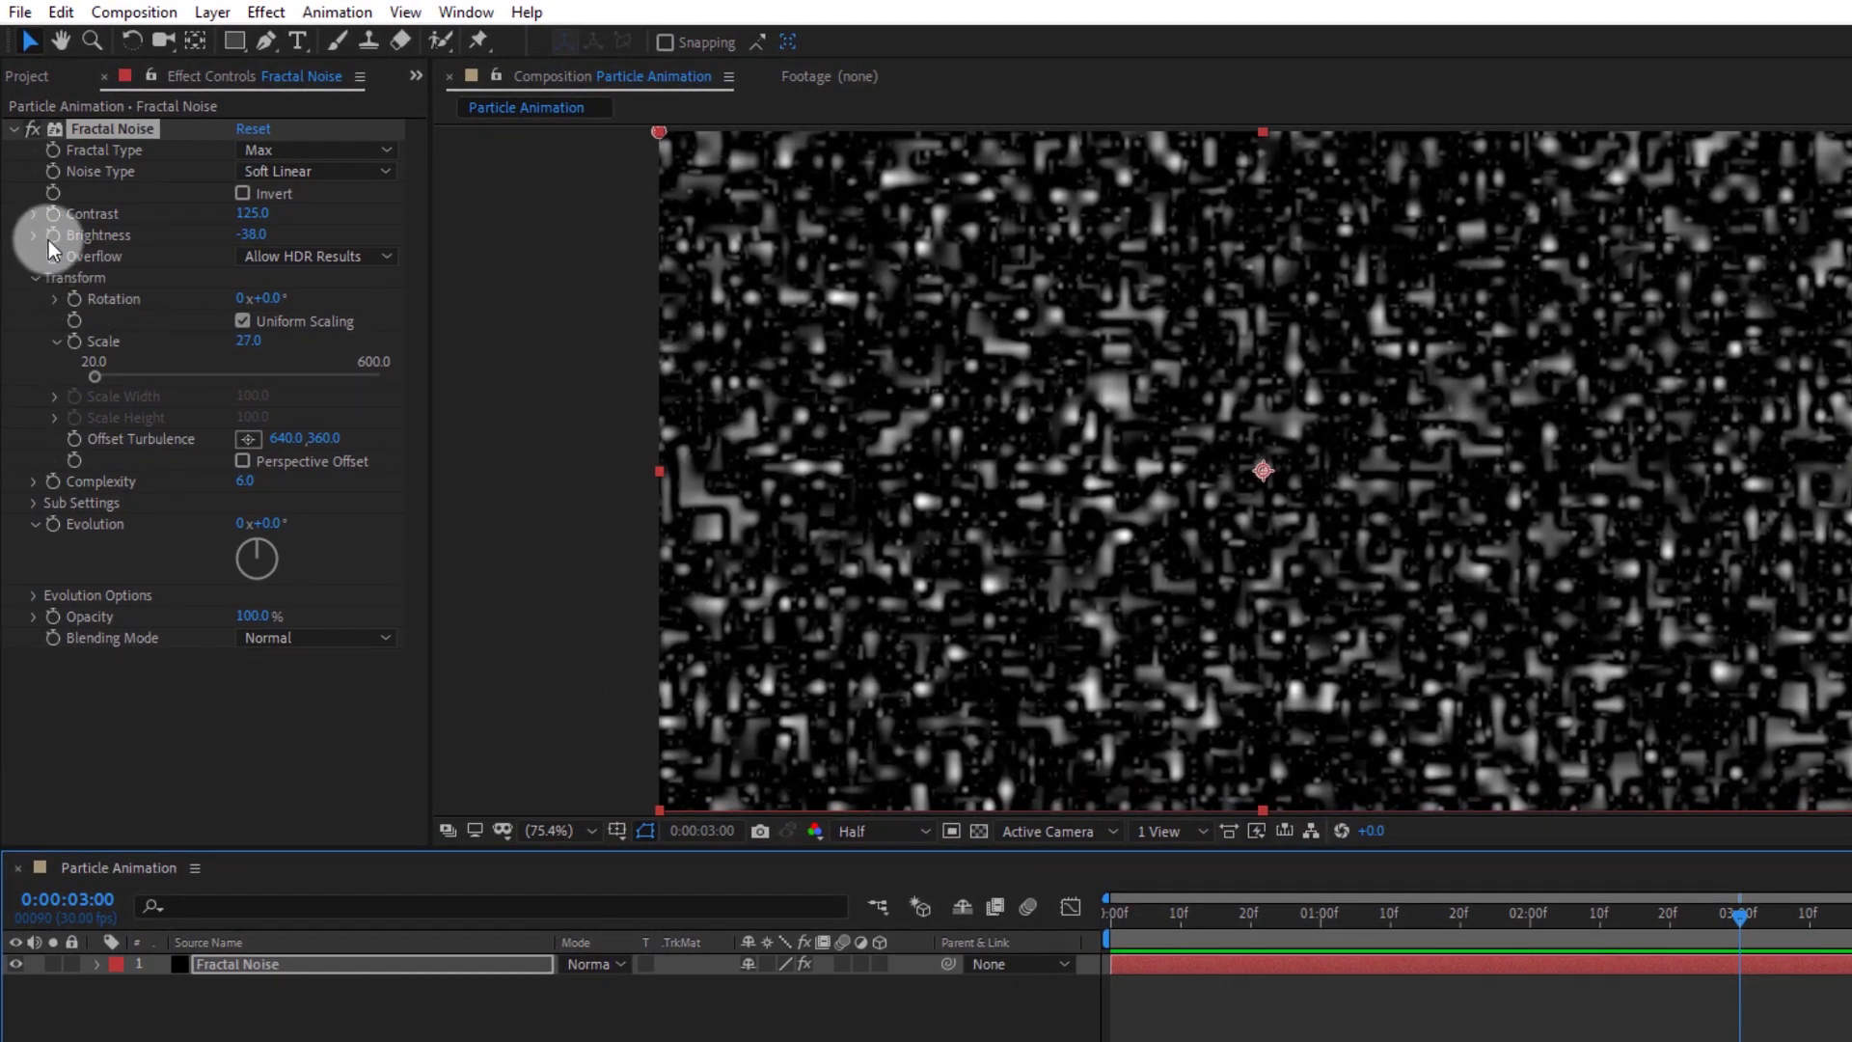
left_click(48, 222)
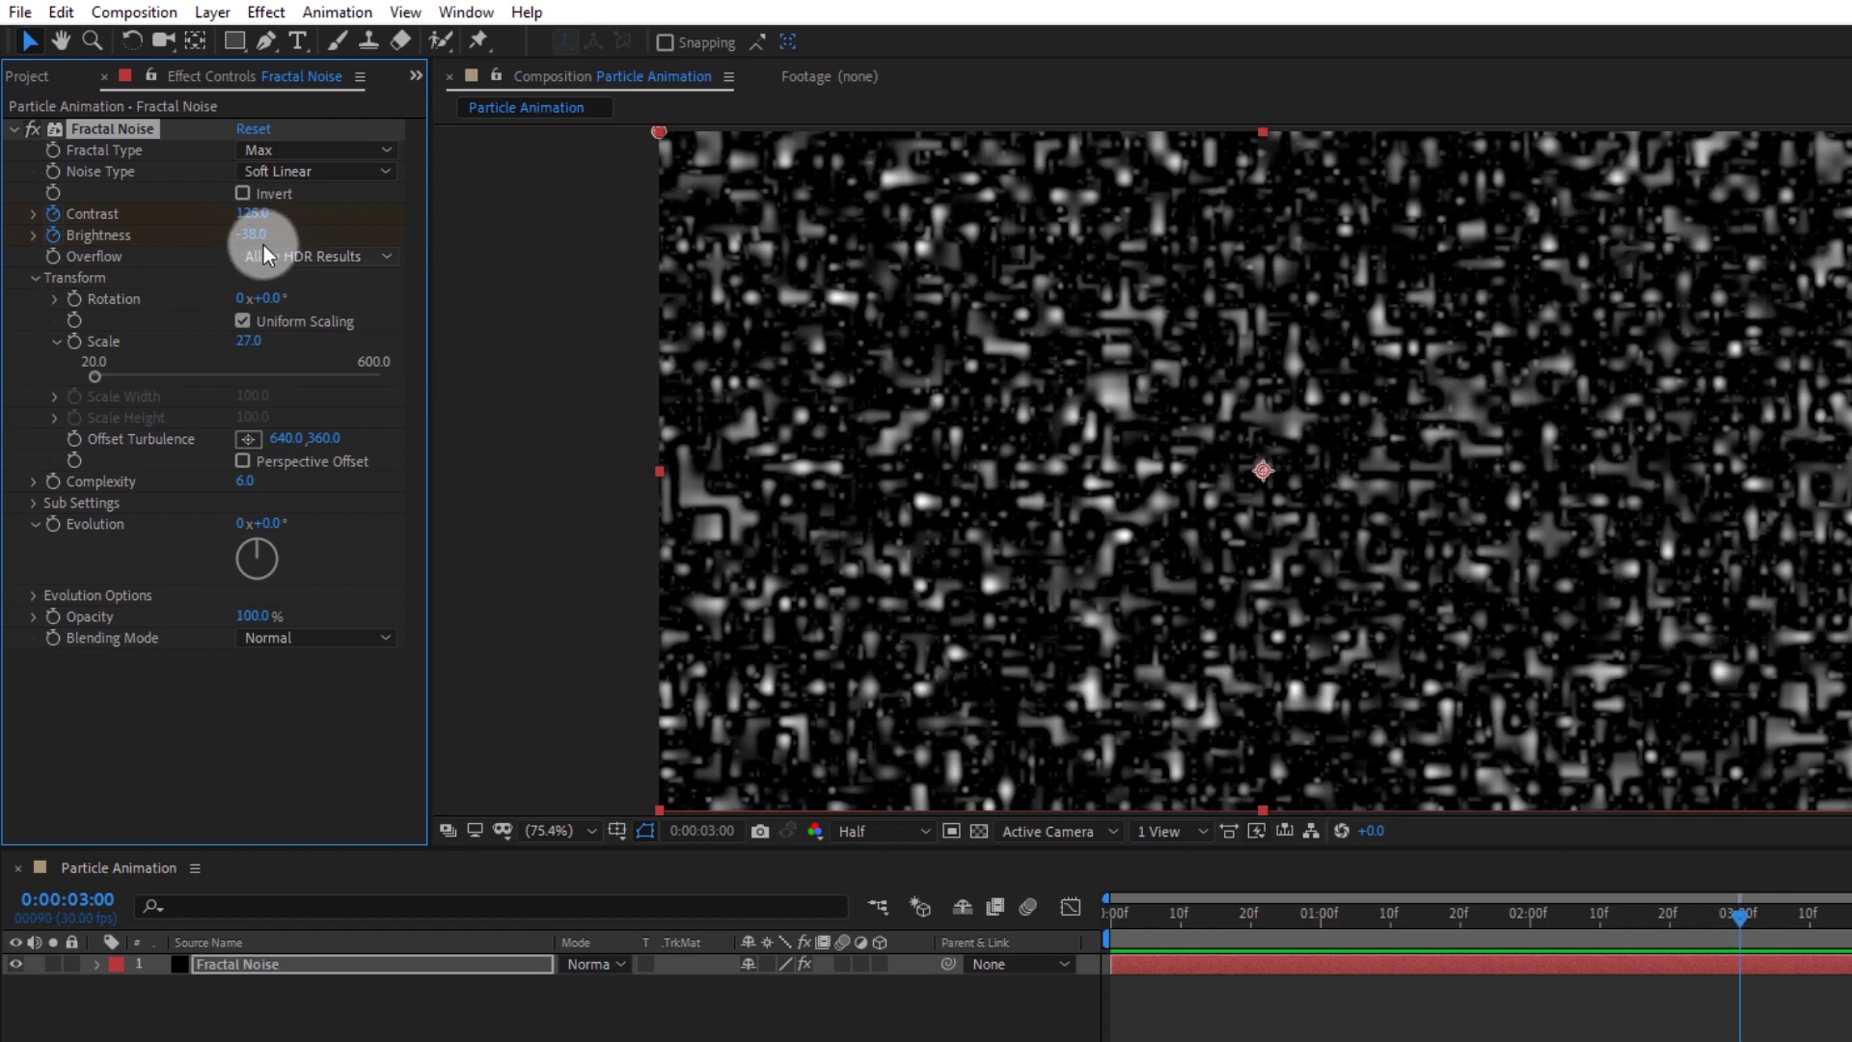
left_click_drag(247, 238, 130, 239)
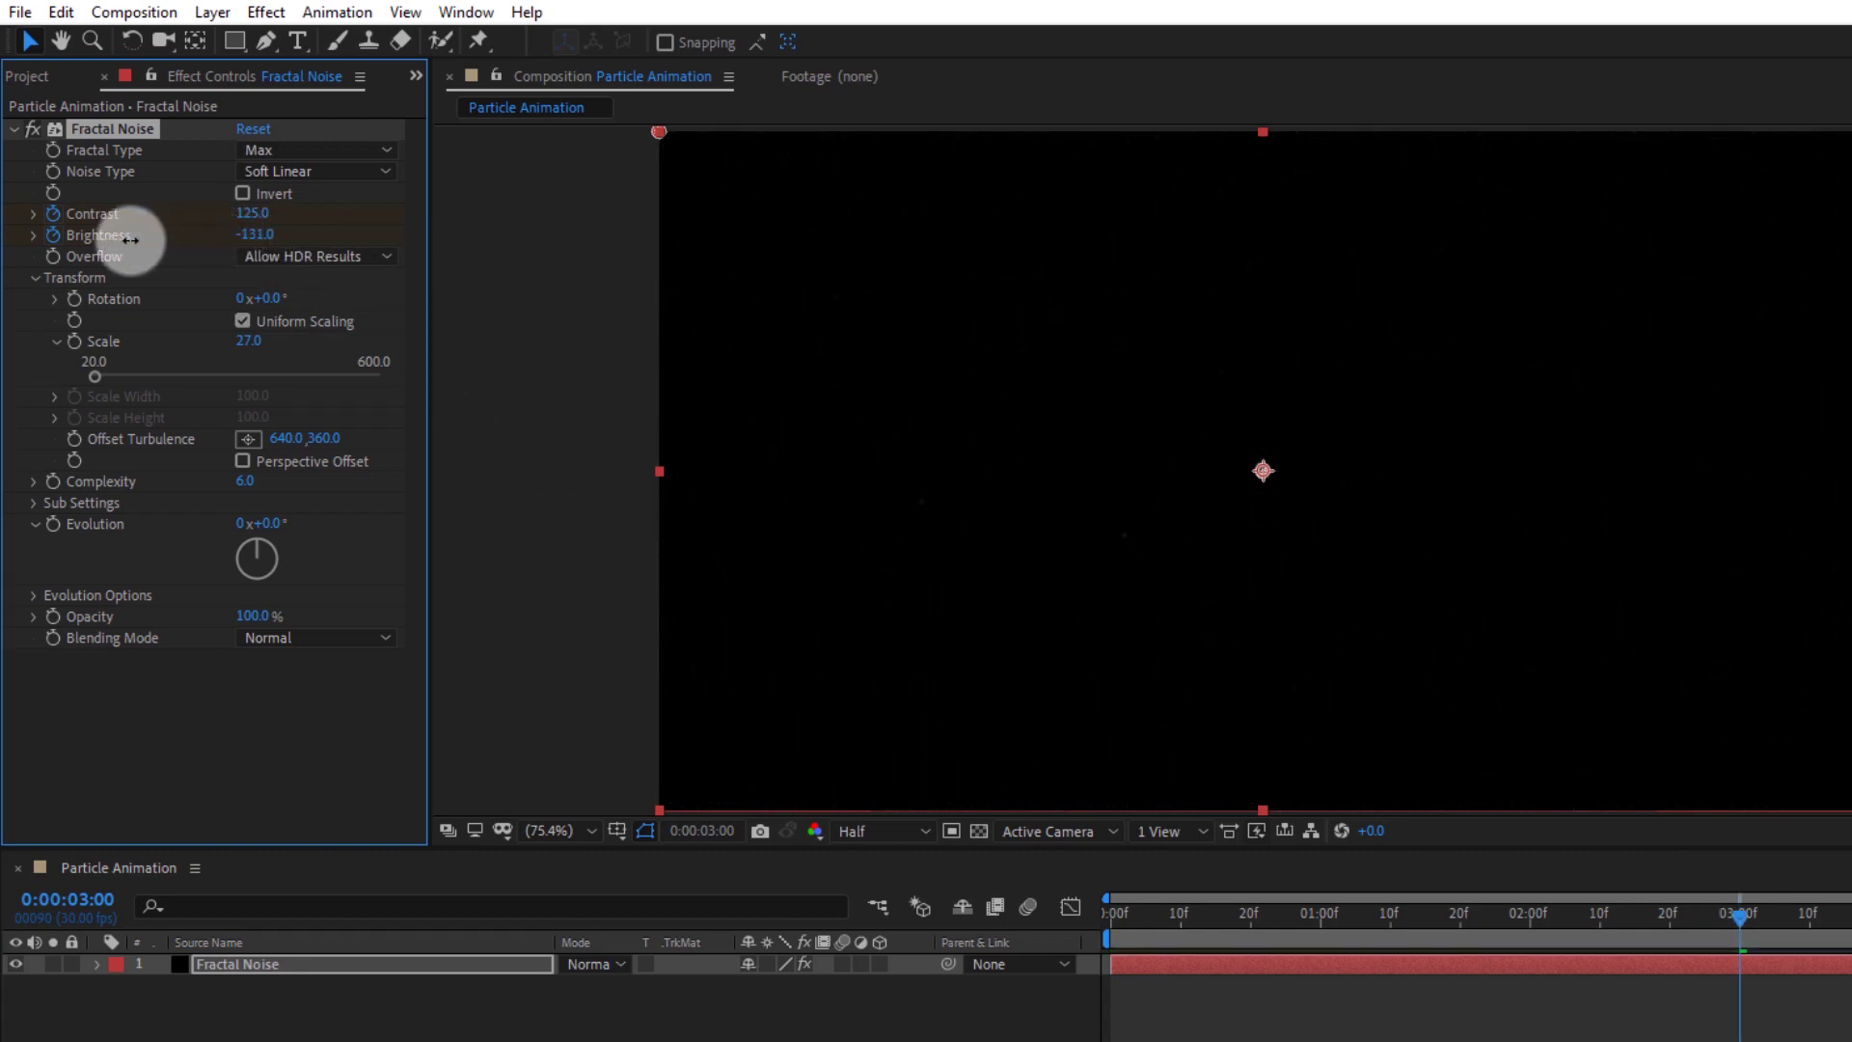
Raise brightness to 102 past the 4-second mark and preview the fade
left_click_drag(1694, 897, 1640, 786)
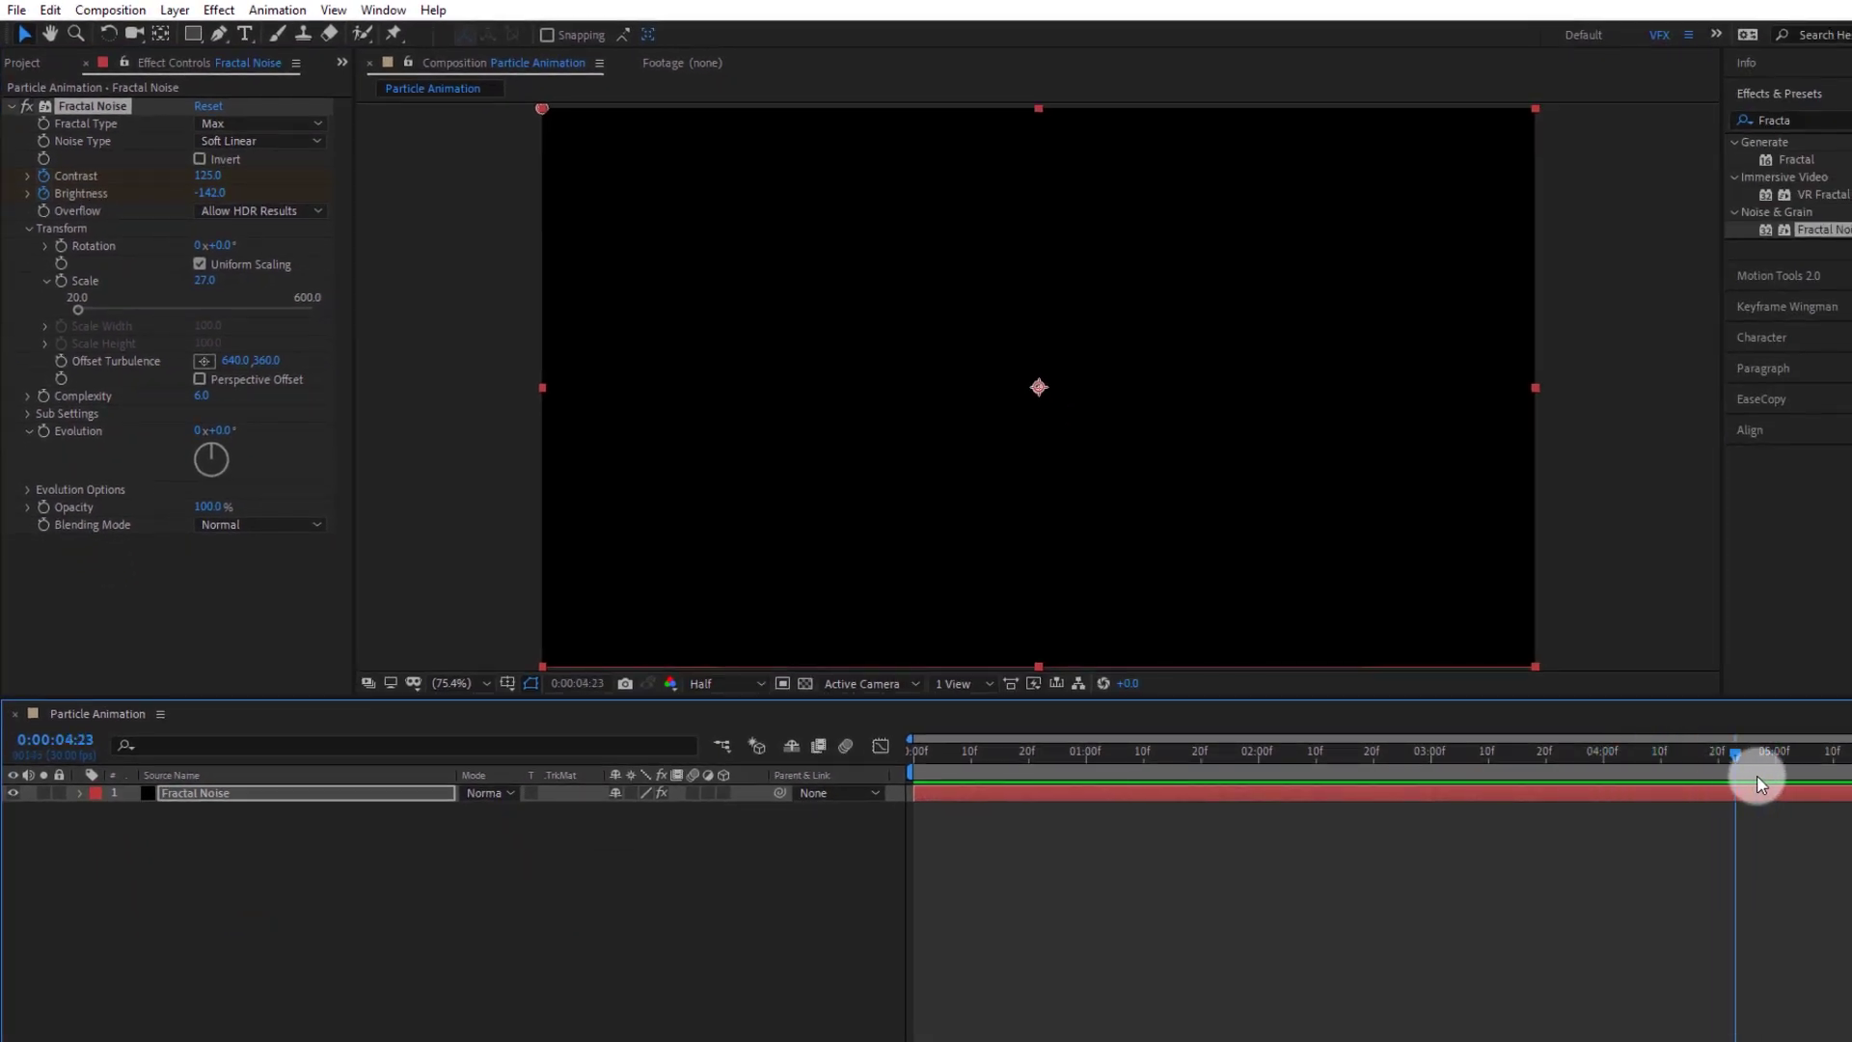
left_click_drag(200, 193, 475, 206)
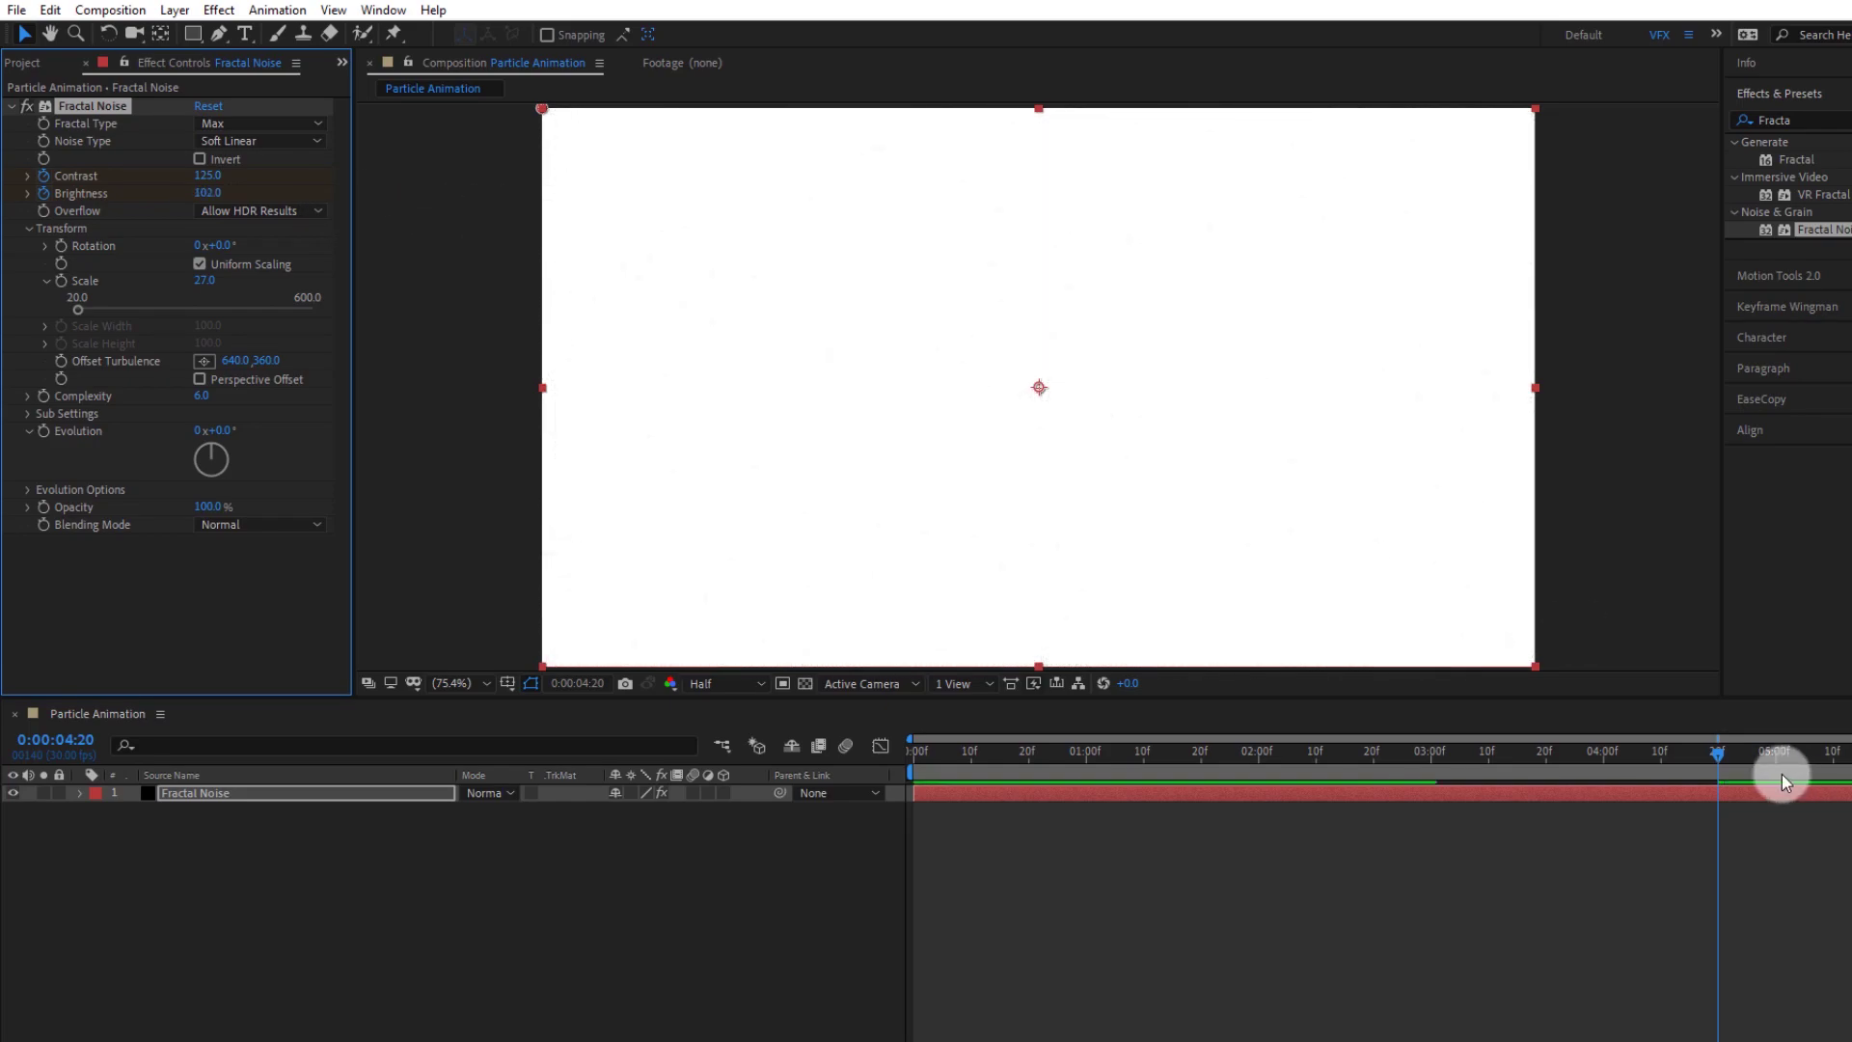
left_click_drag(1717, 757, 1408, 764)
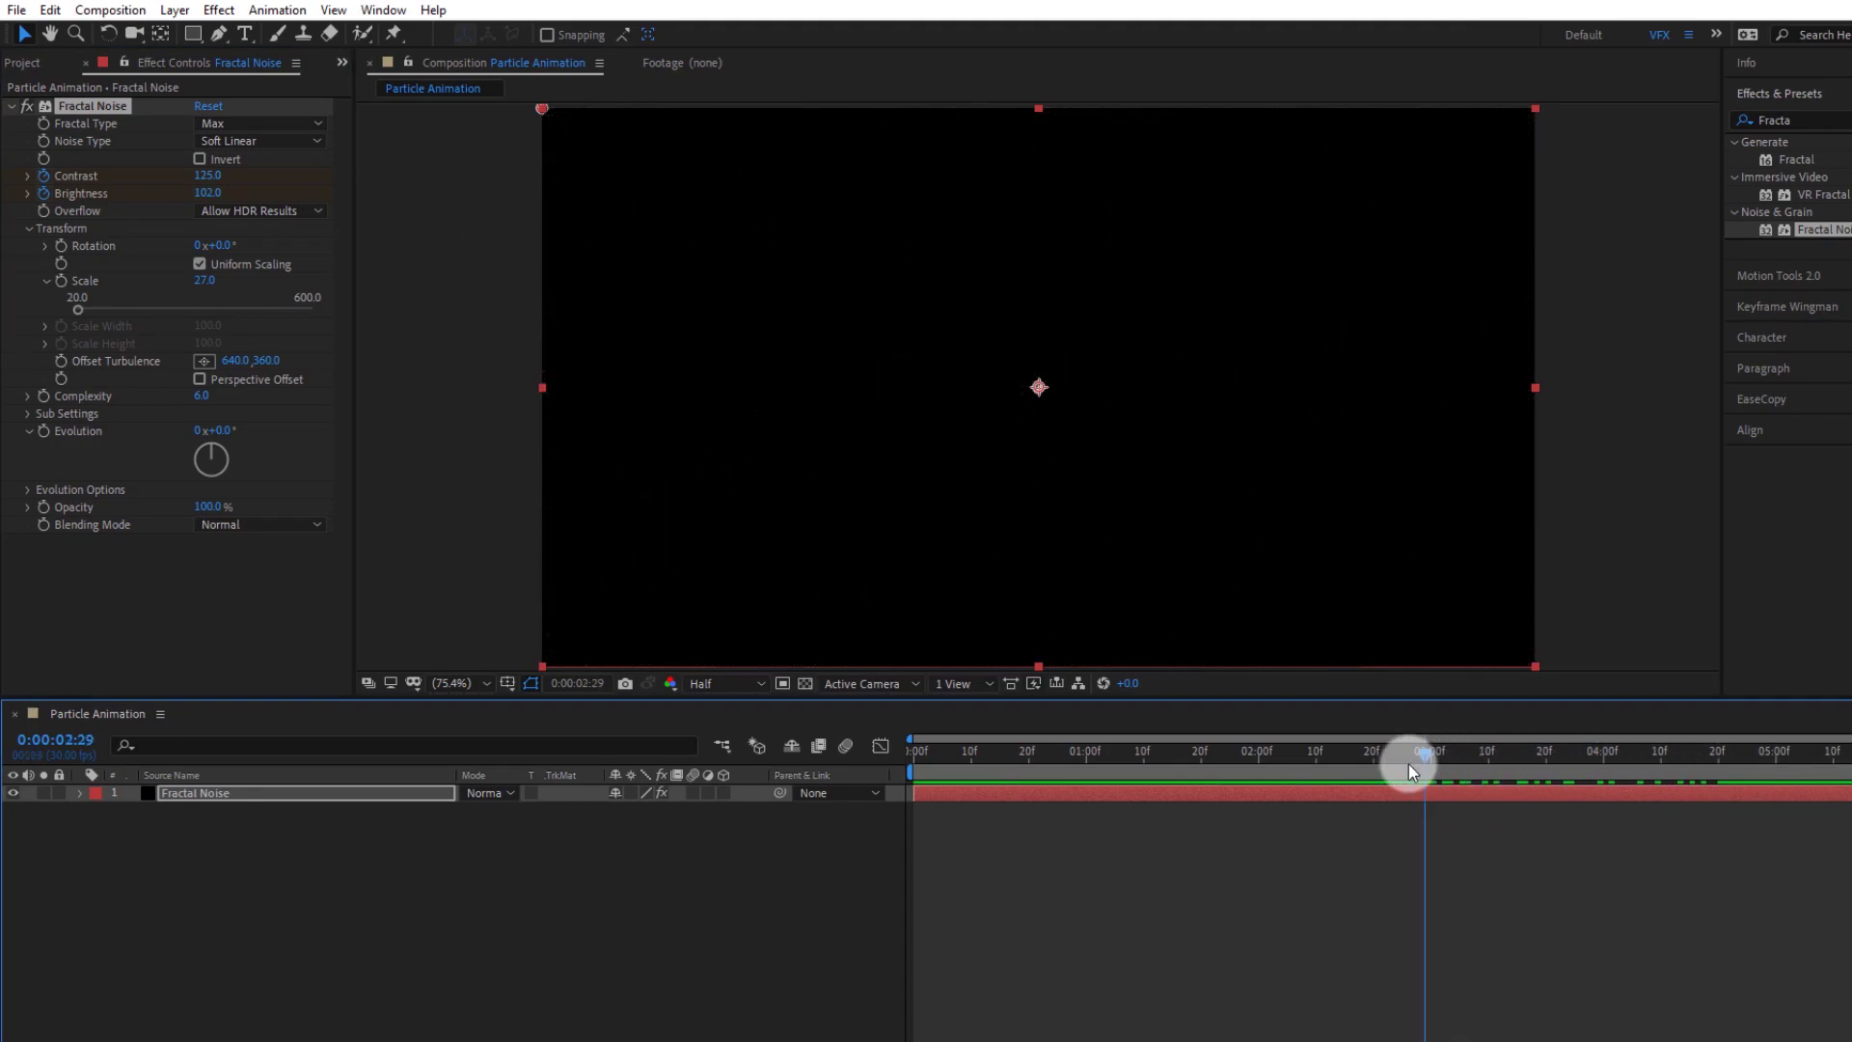
key("space")
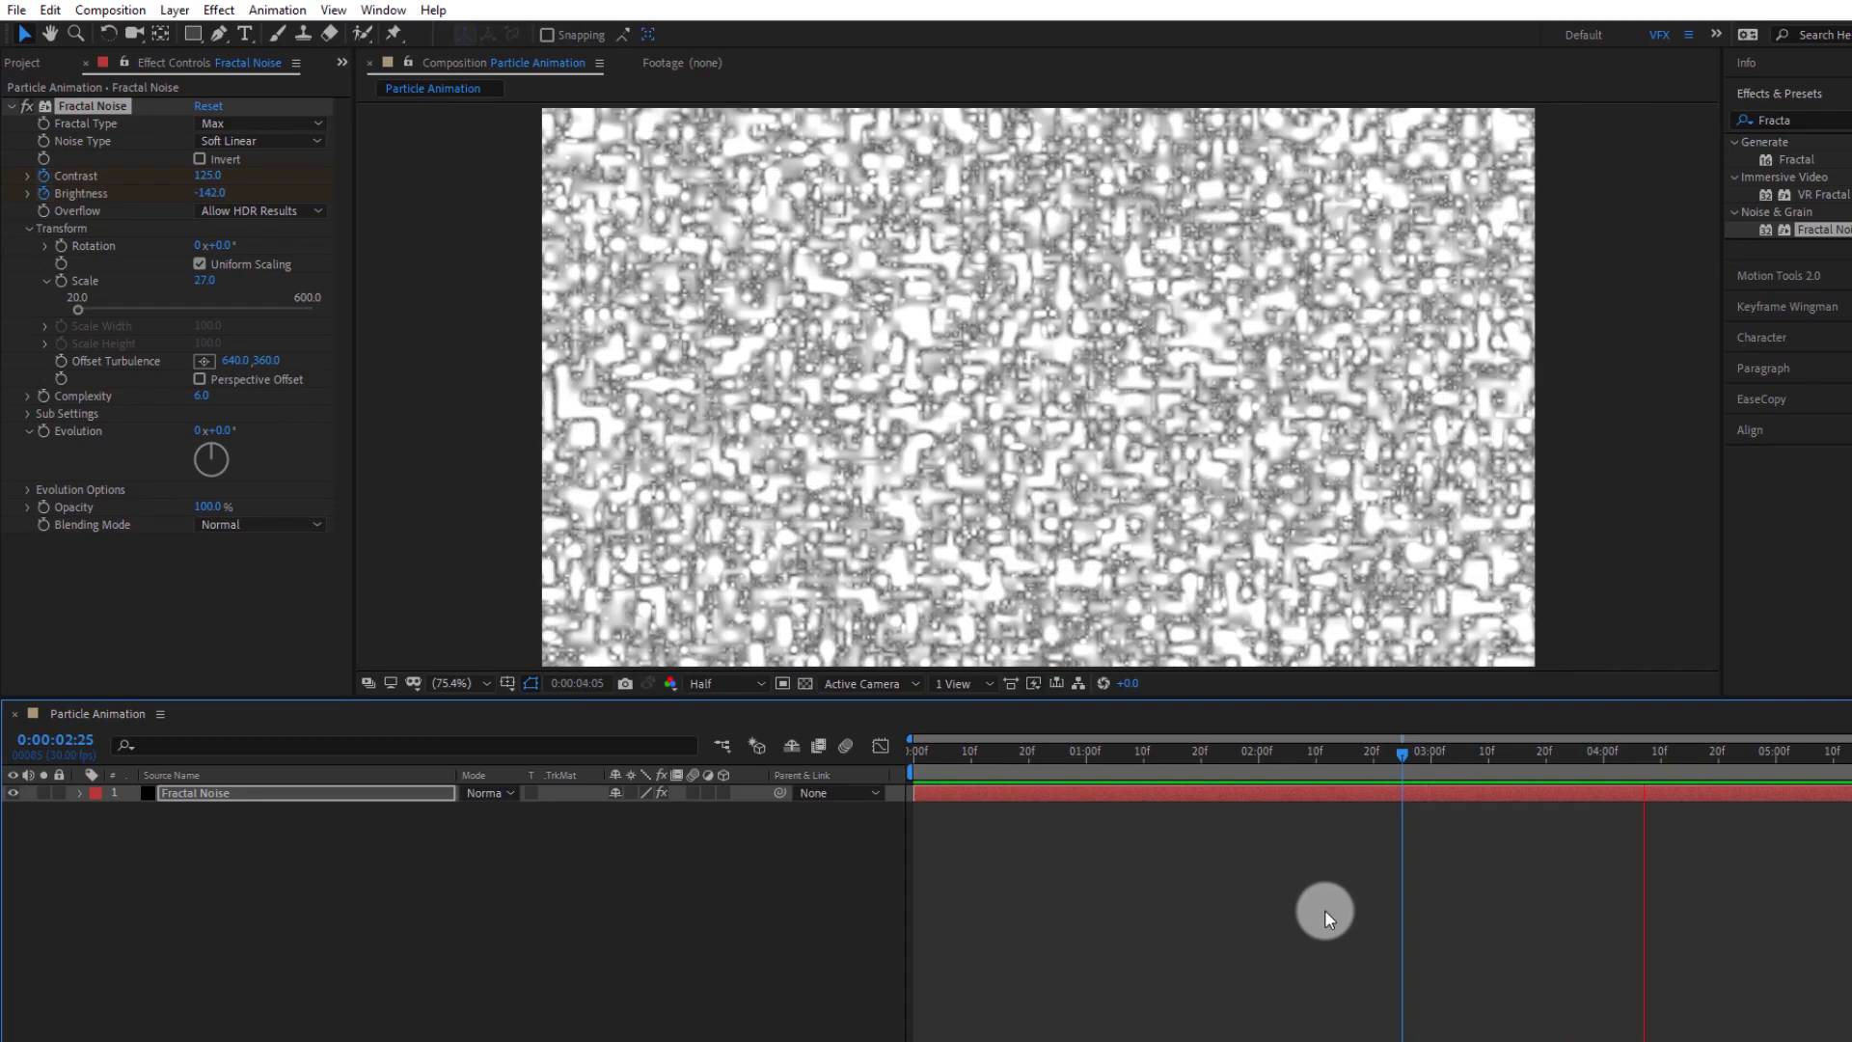
key("space")
left_click_drag(1679, 759, 1616, 755)
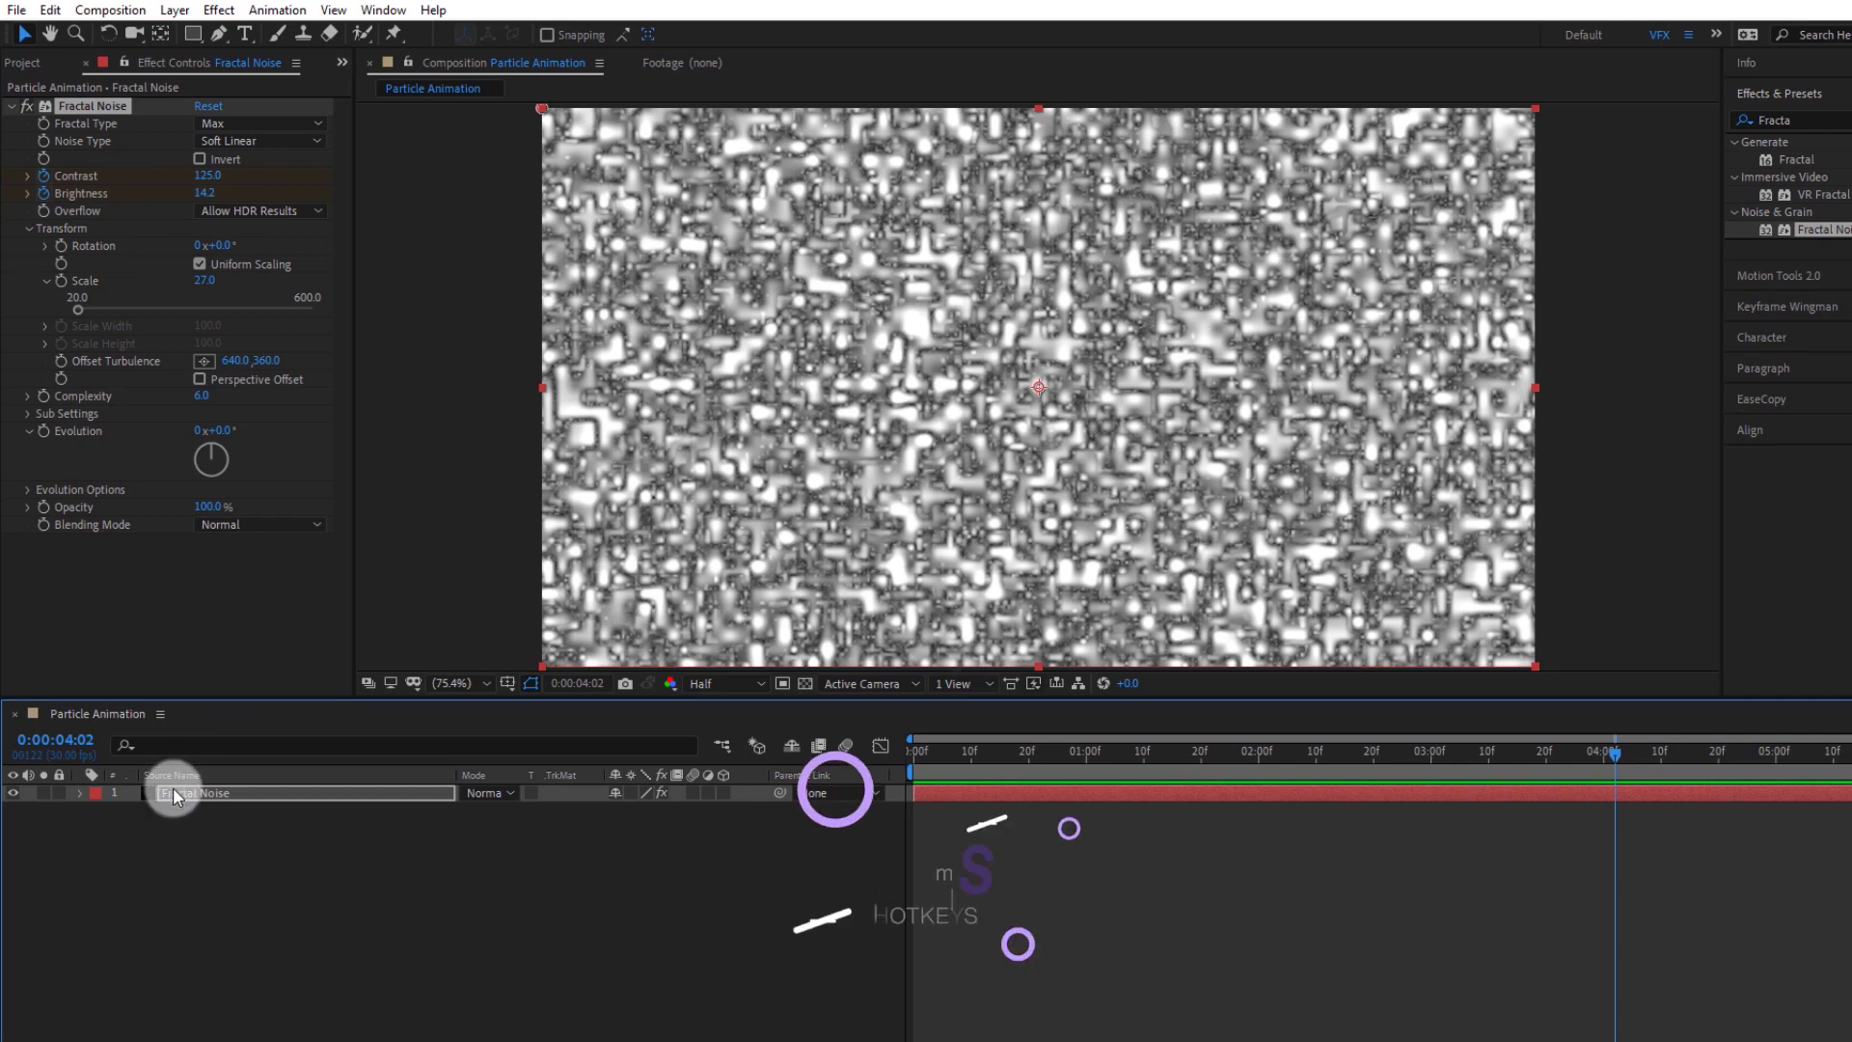
Show only keyframed properties and set contrast to 175 at 0:00:04:20
left_click(172, 794)
key("u")
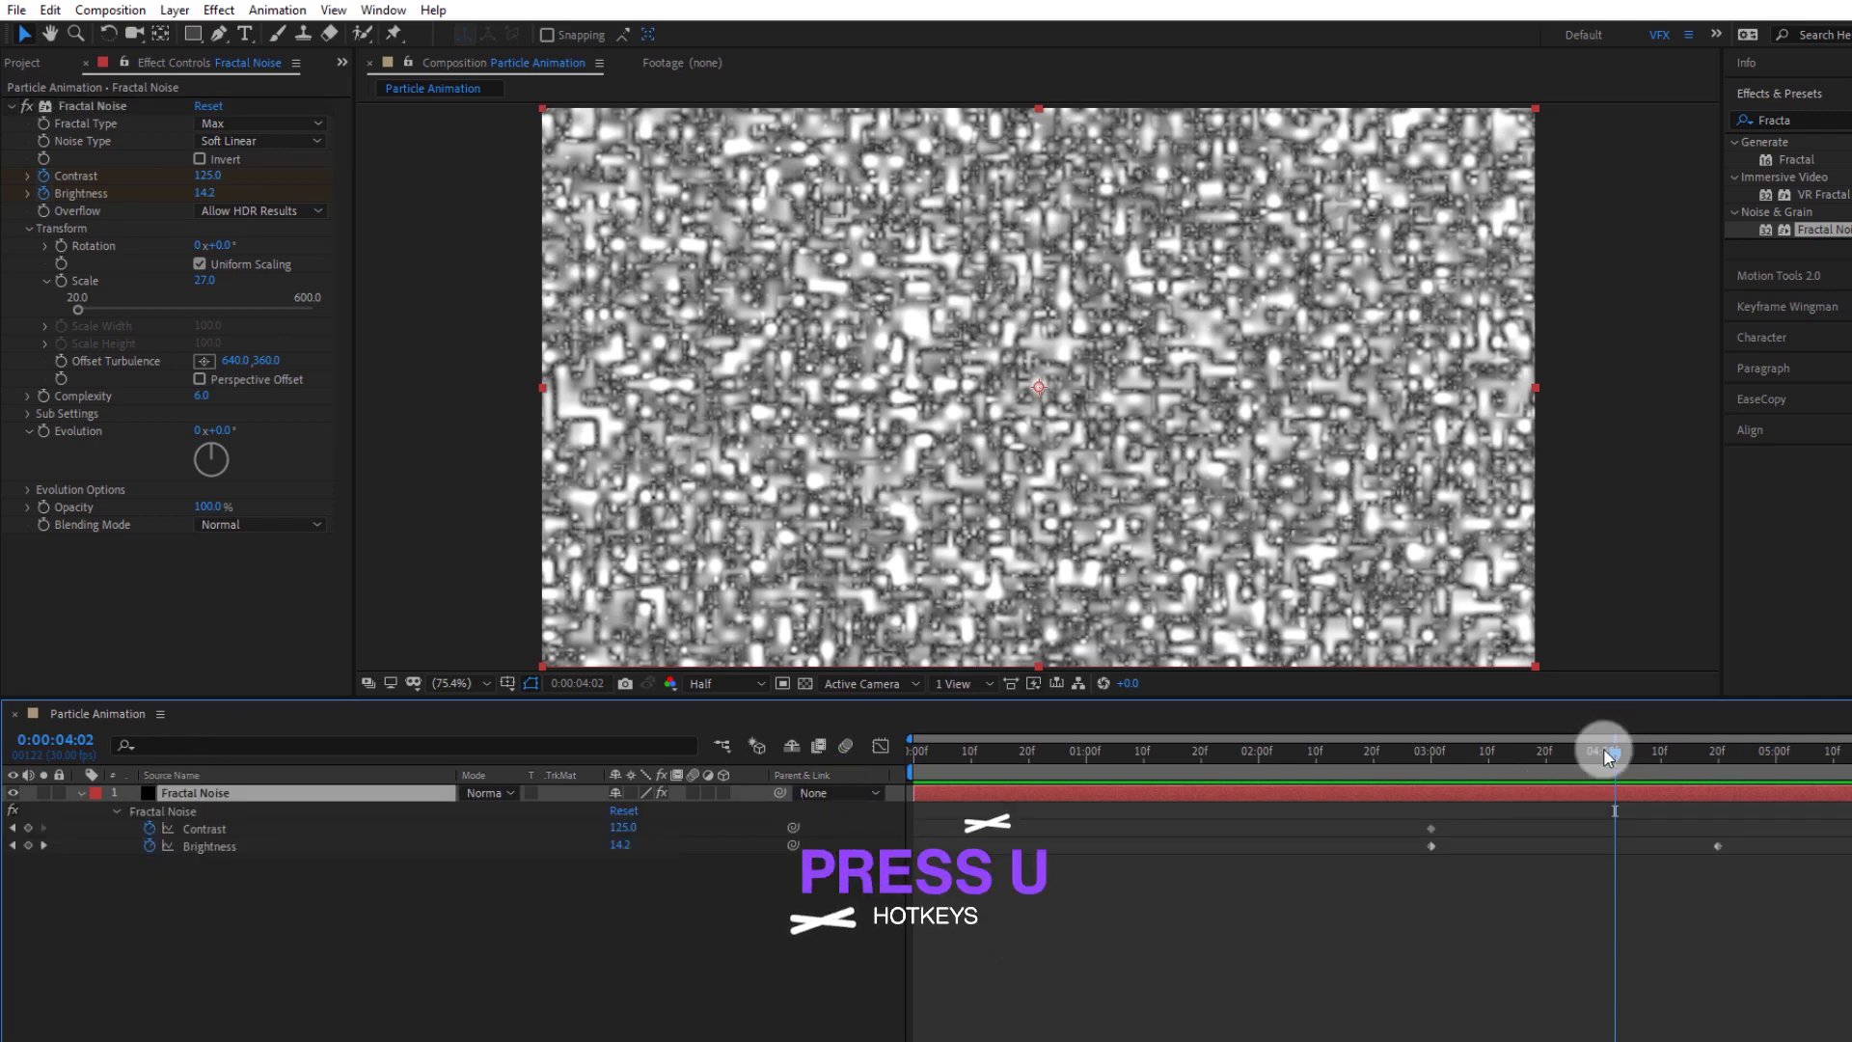
left_click_drag(1609, 768, 1718, 751)
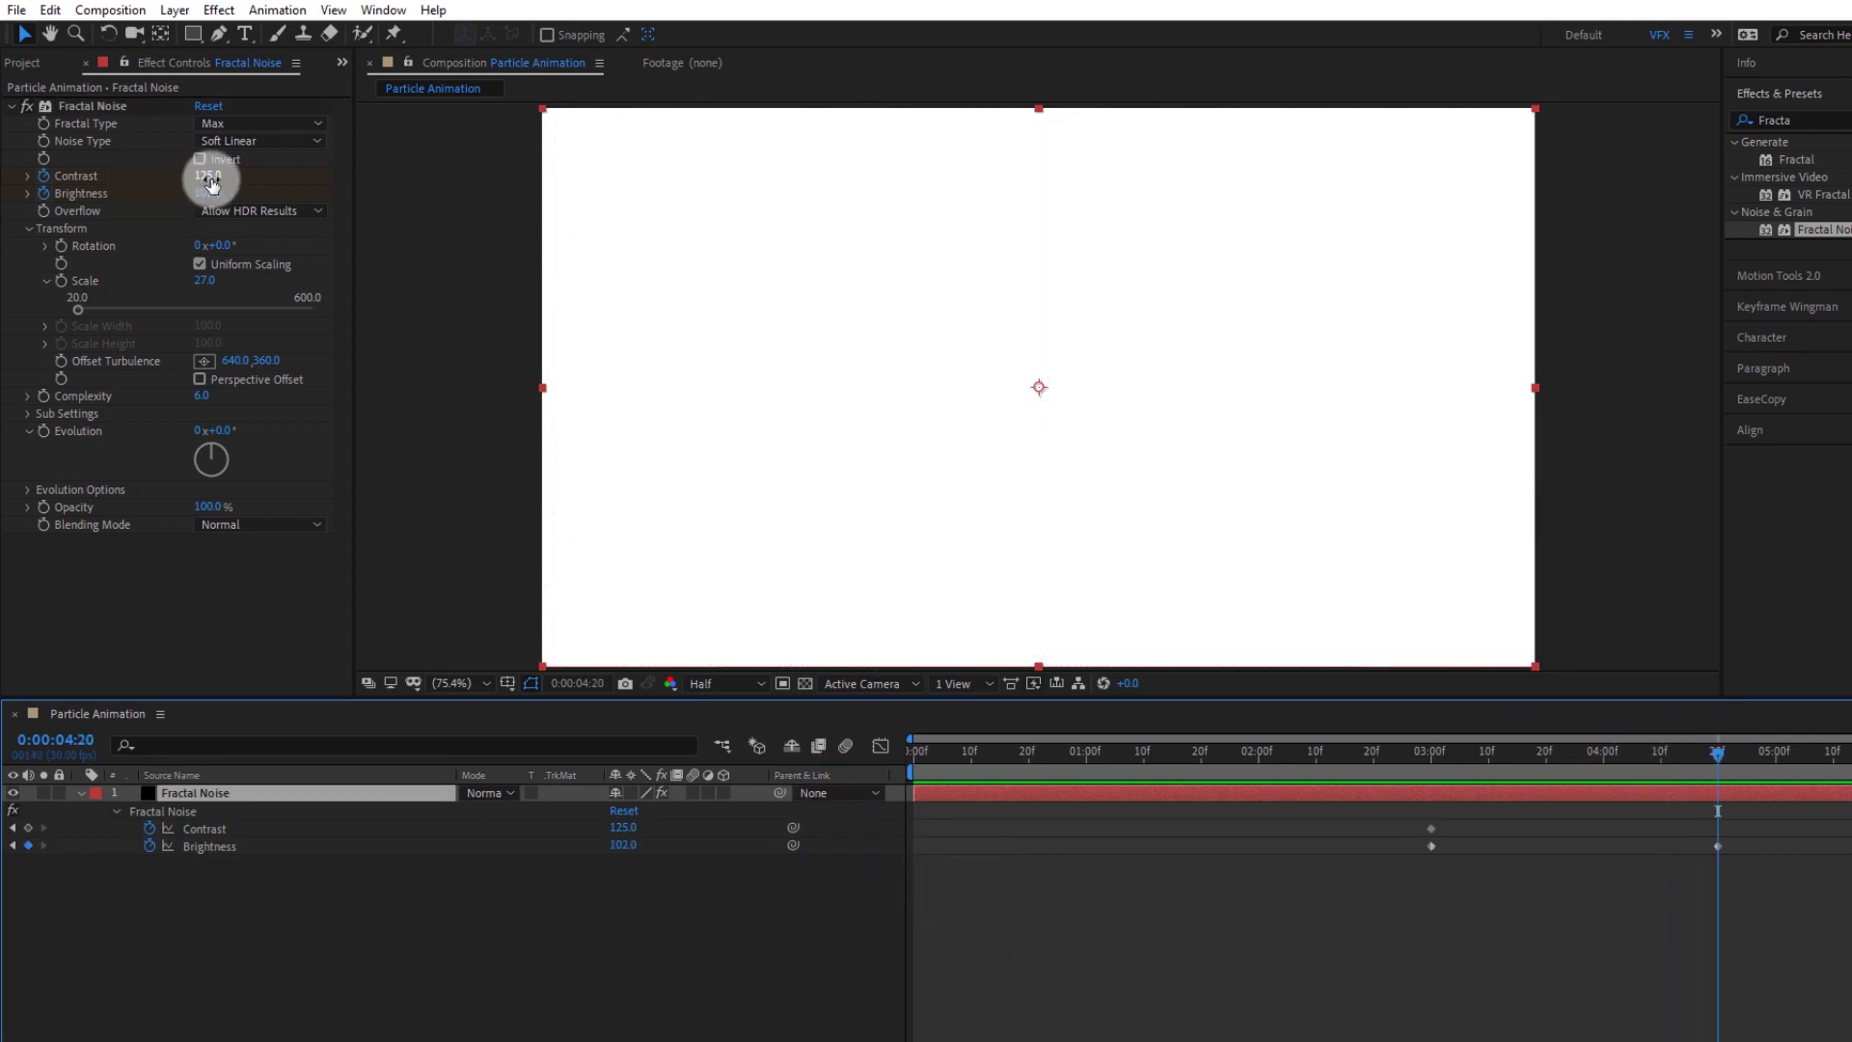
left_click_drag(212, 185, 171, 169)
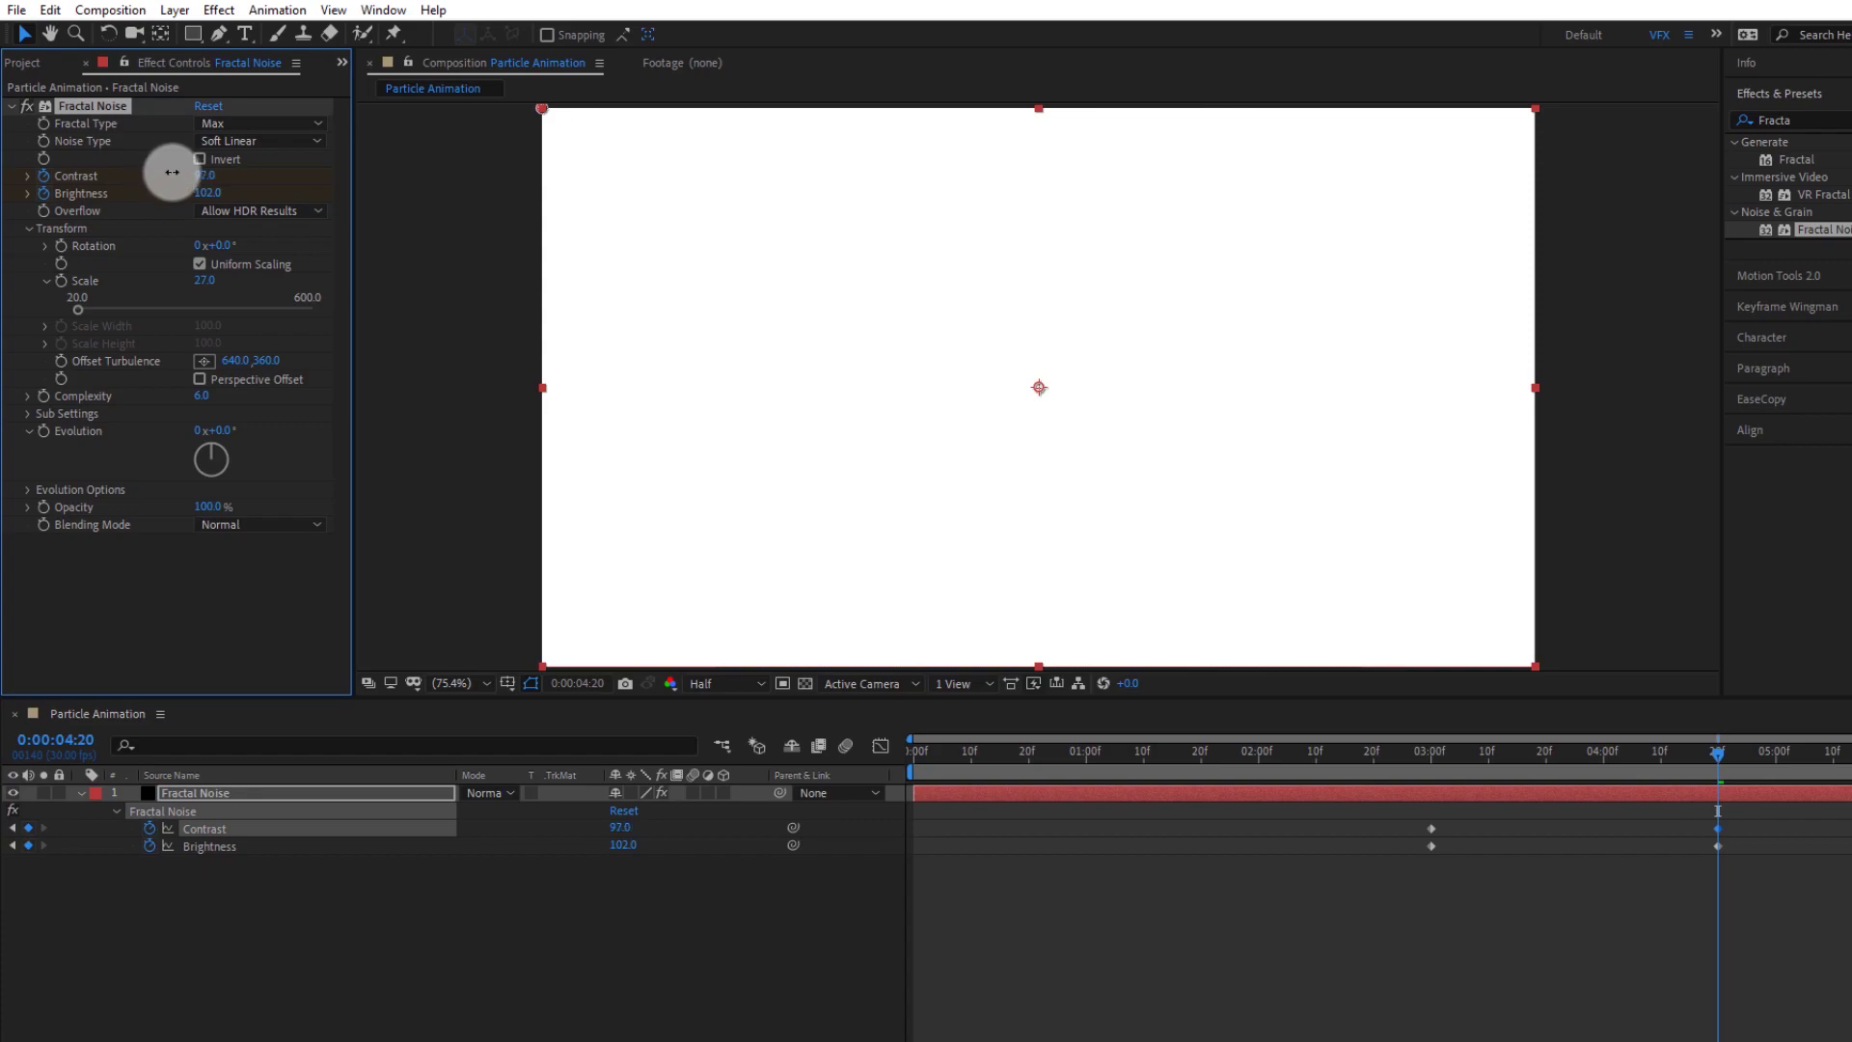
mouse_move(1715, 754)
left_mouse_down()
mouse_move(1606, 765)
mouse_move(1717, 751)
left_mouse_up()
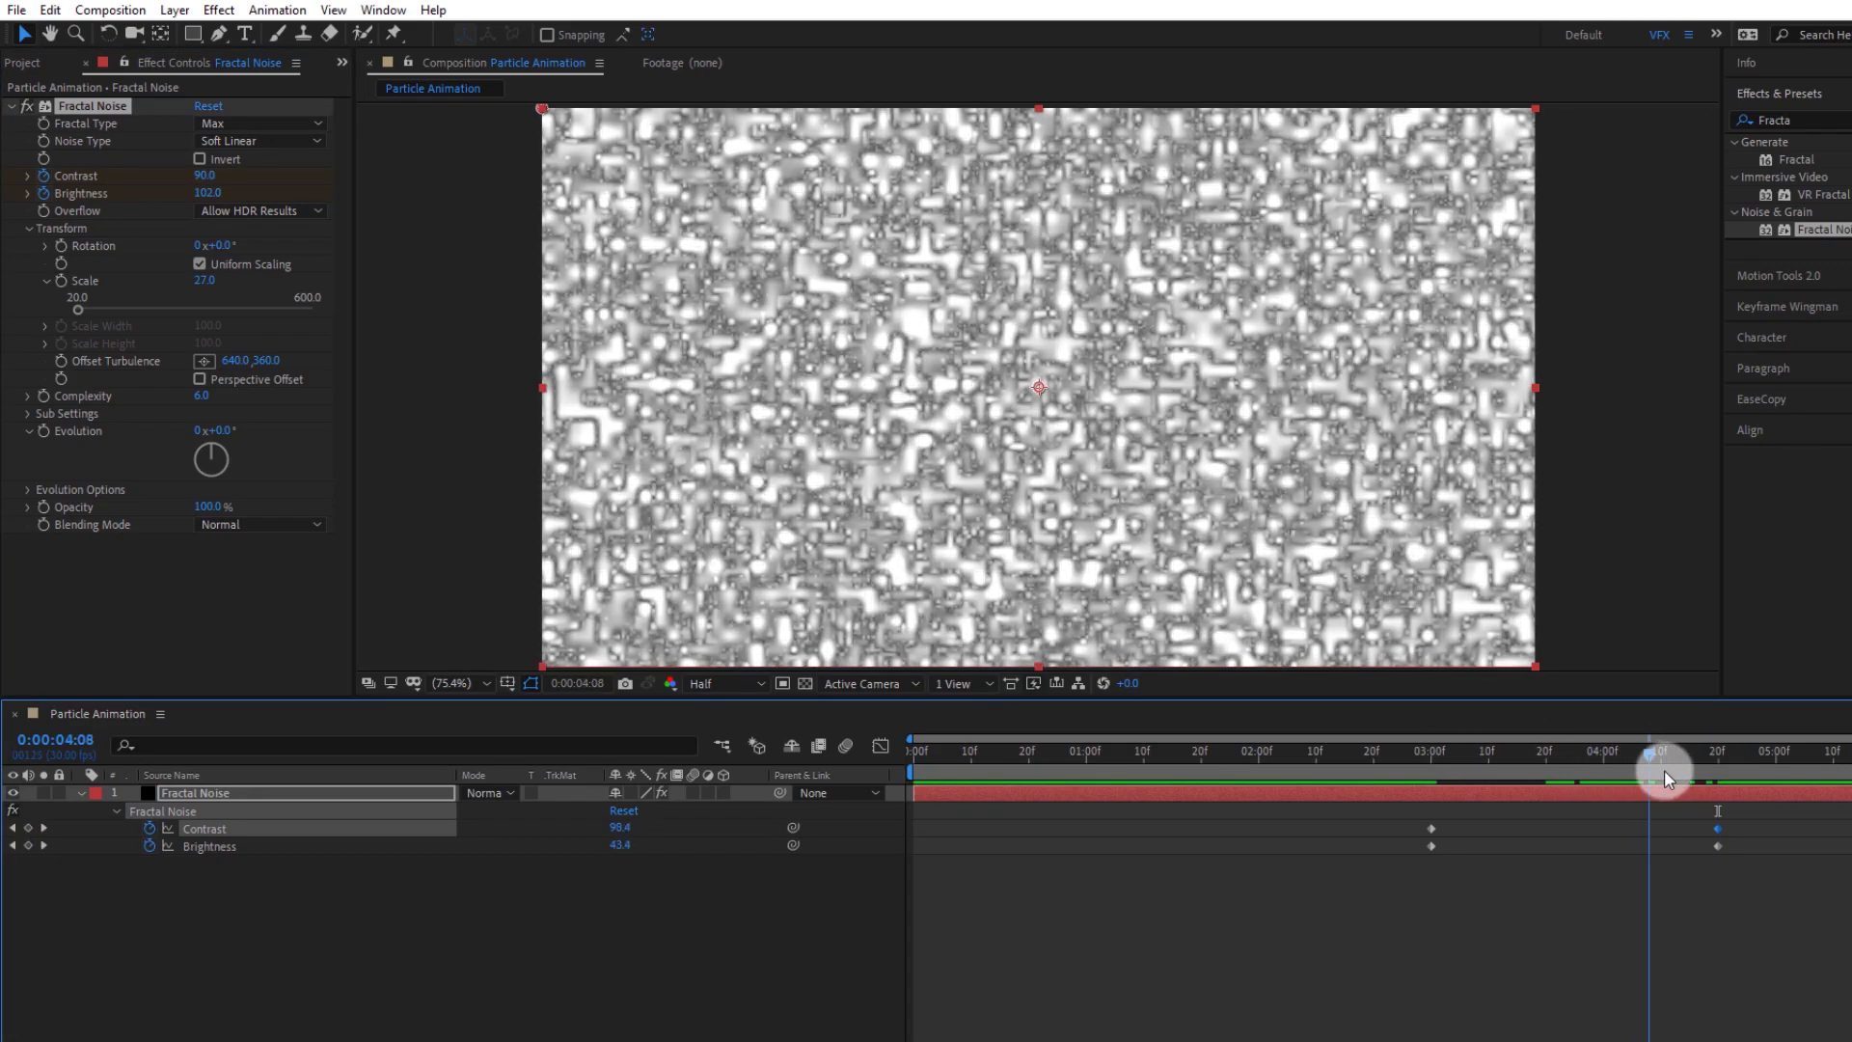
left_click_drag(202, 183, 251, 176)
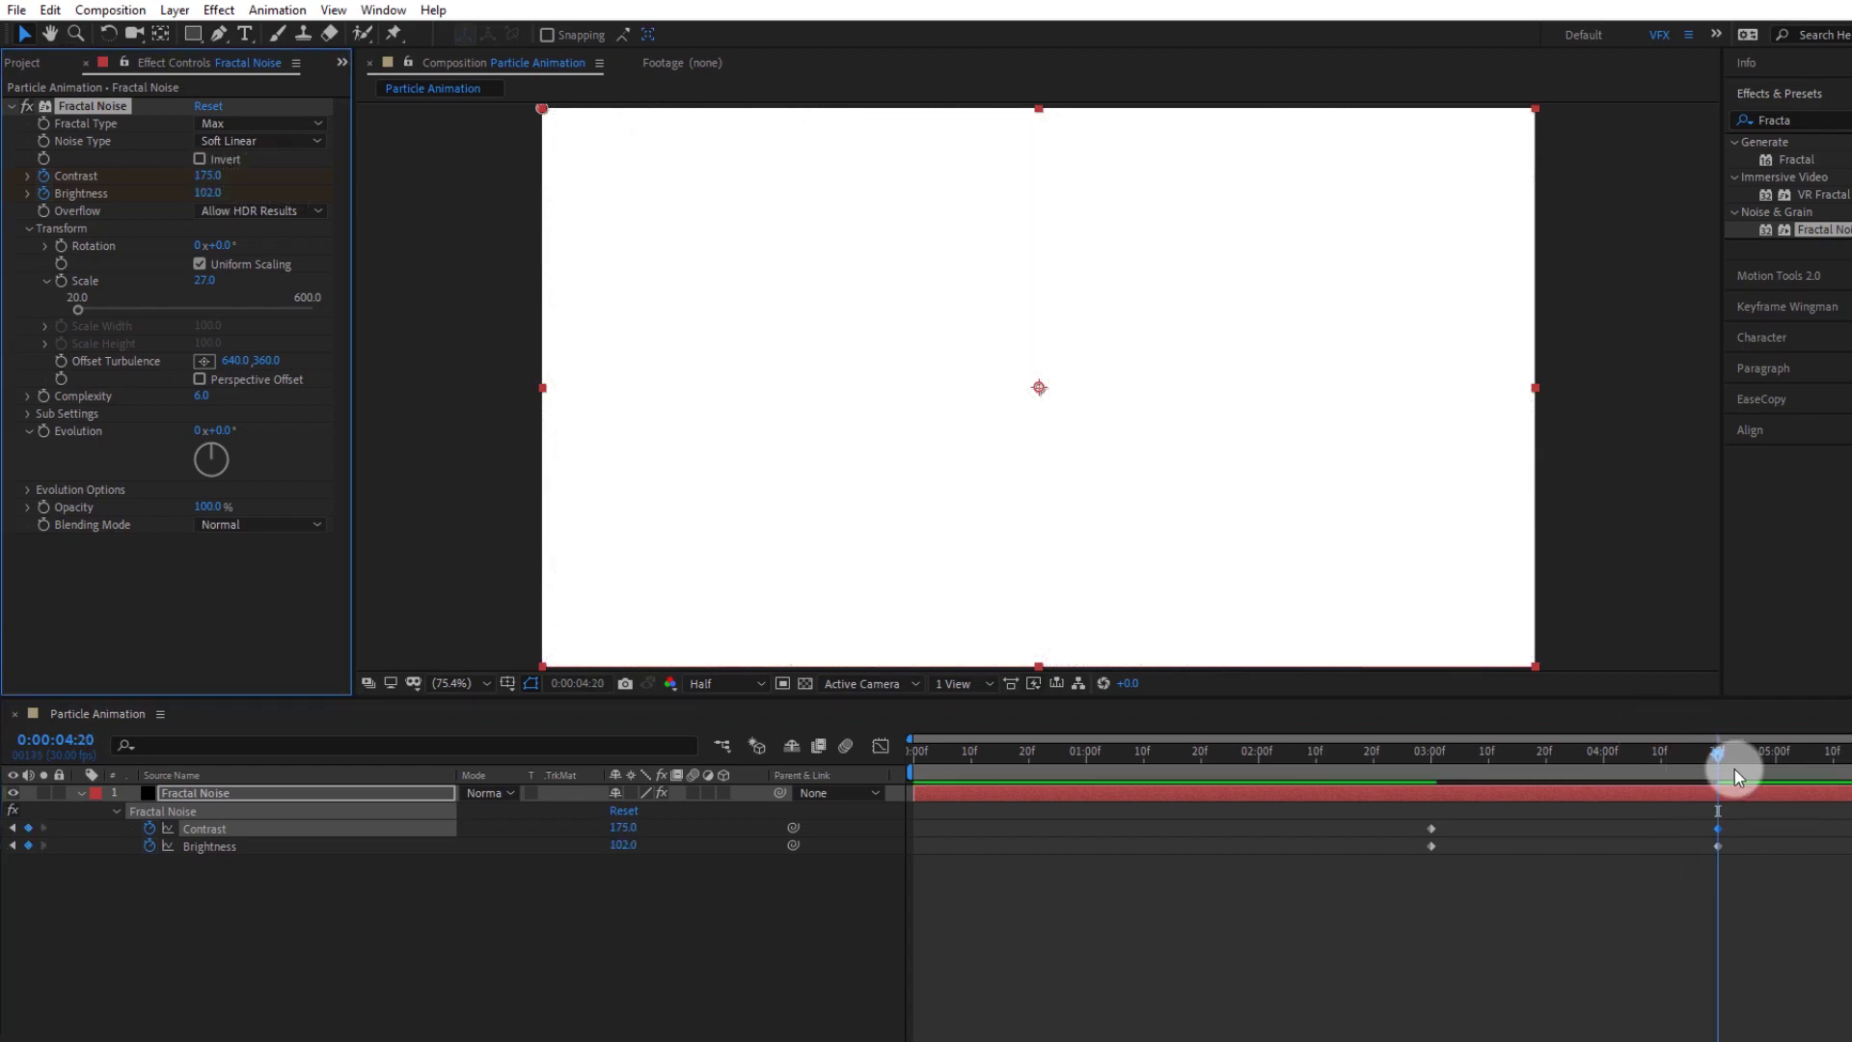
left_click_drag(1732, 762, 1579, 763)
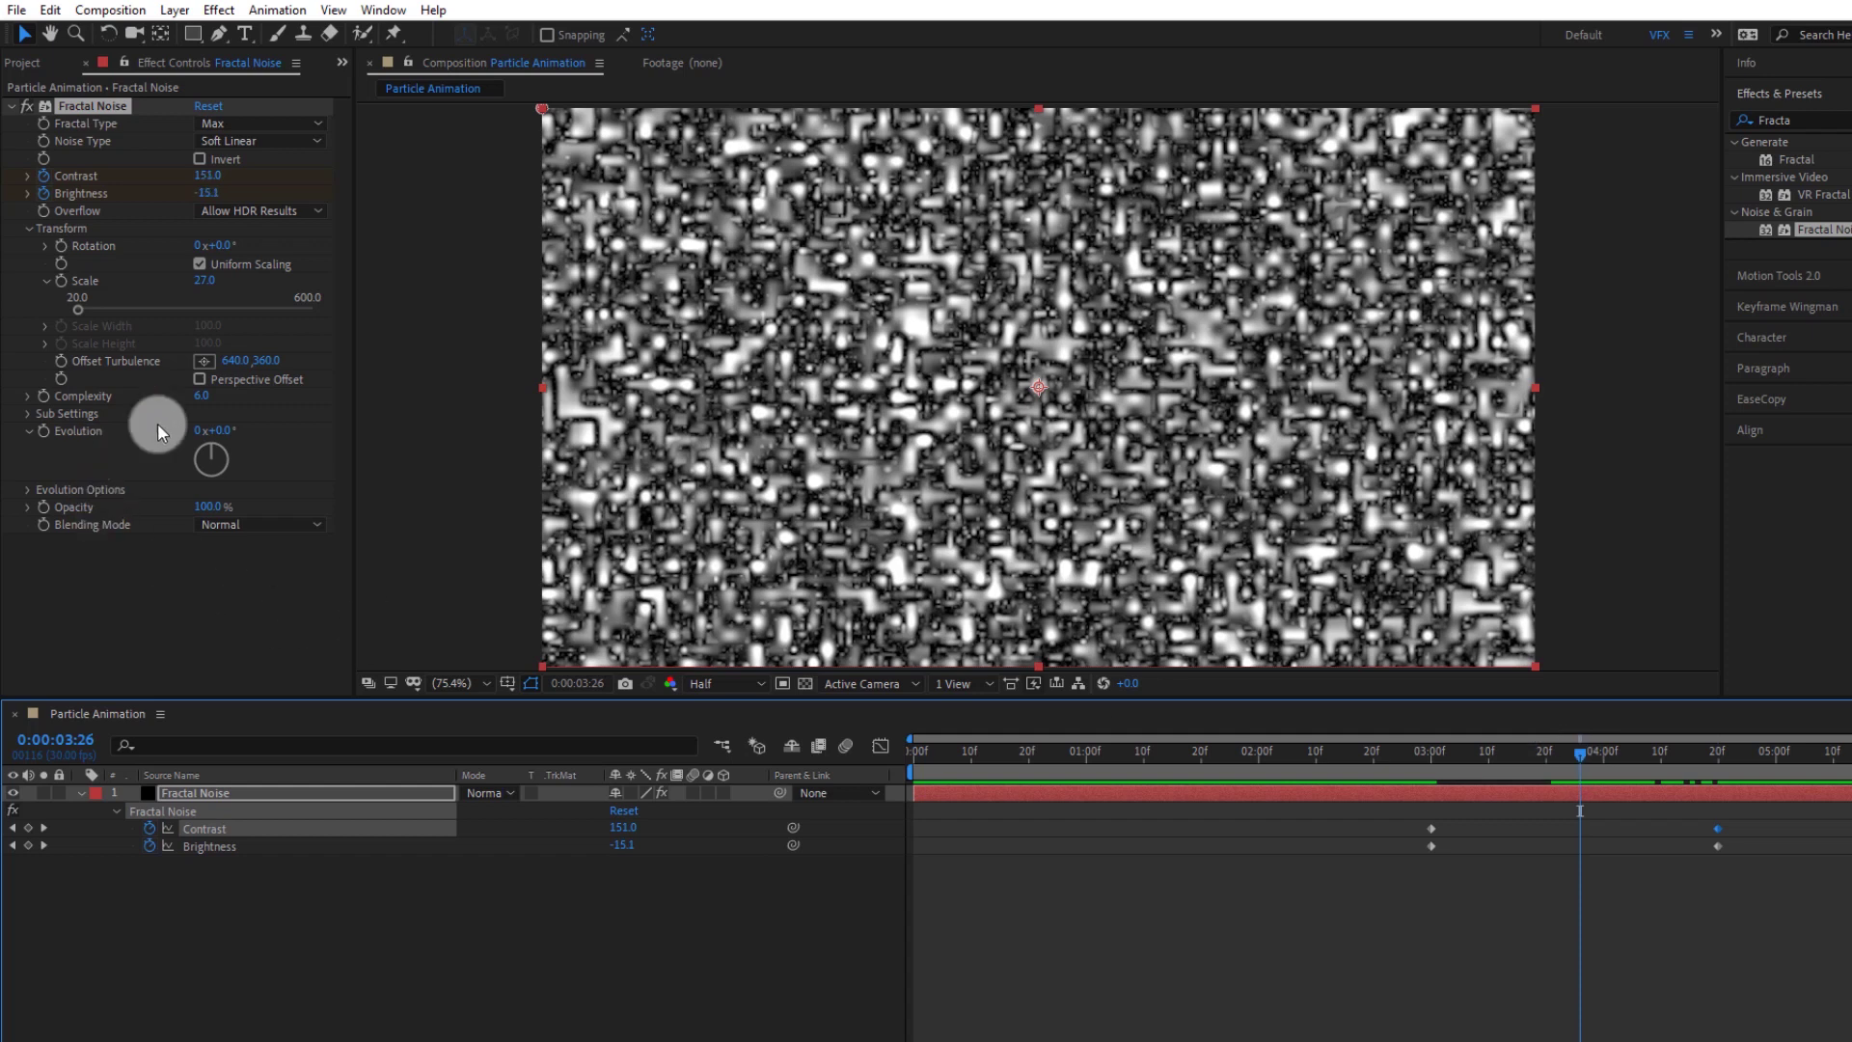
Drive the Evolution property with the expression time*300
left_click(44, 430, "alt")
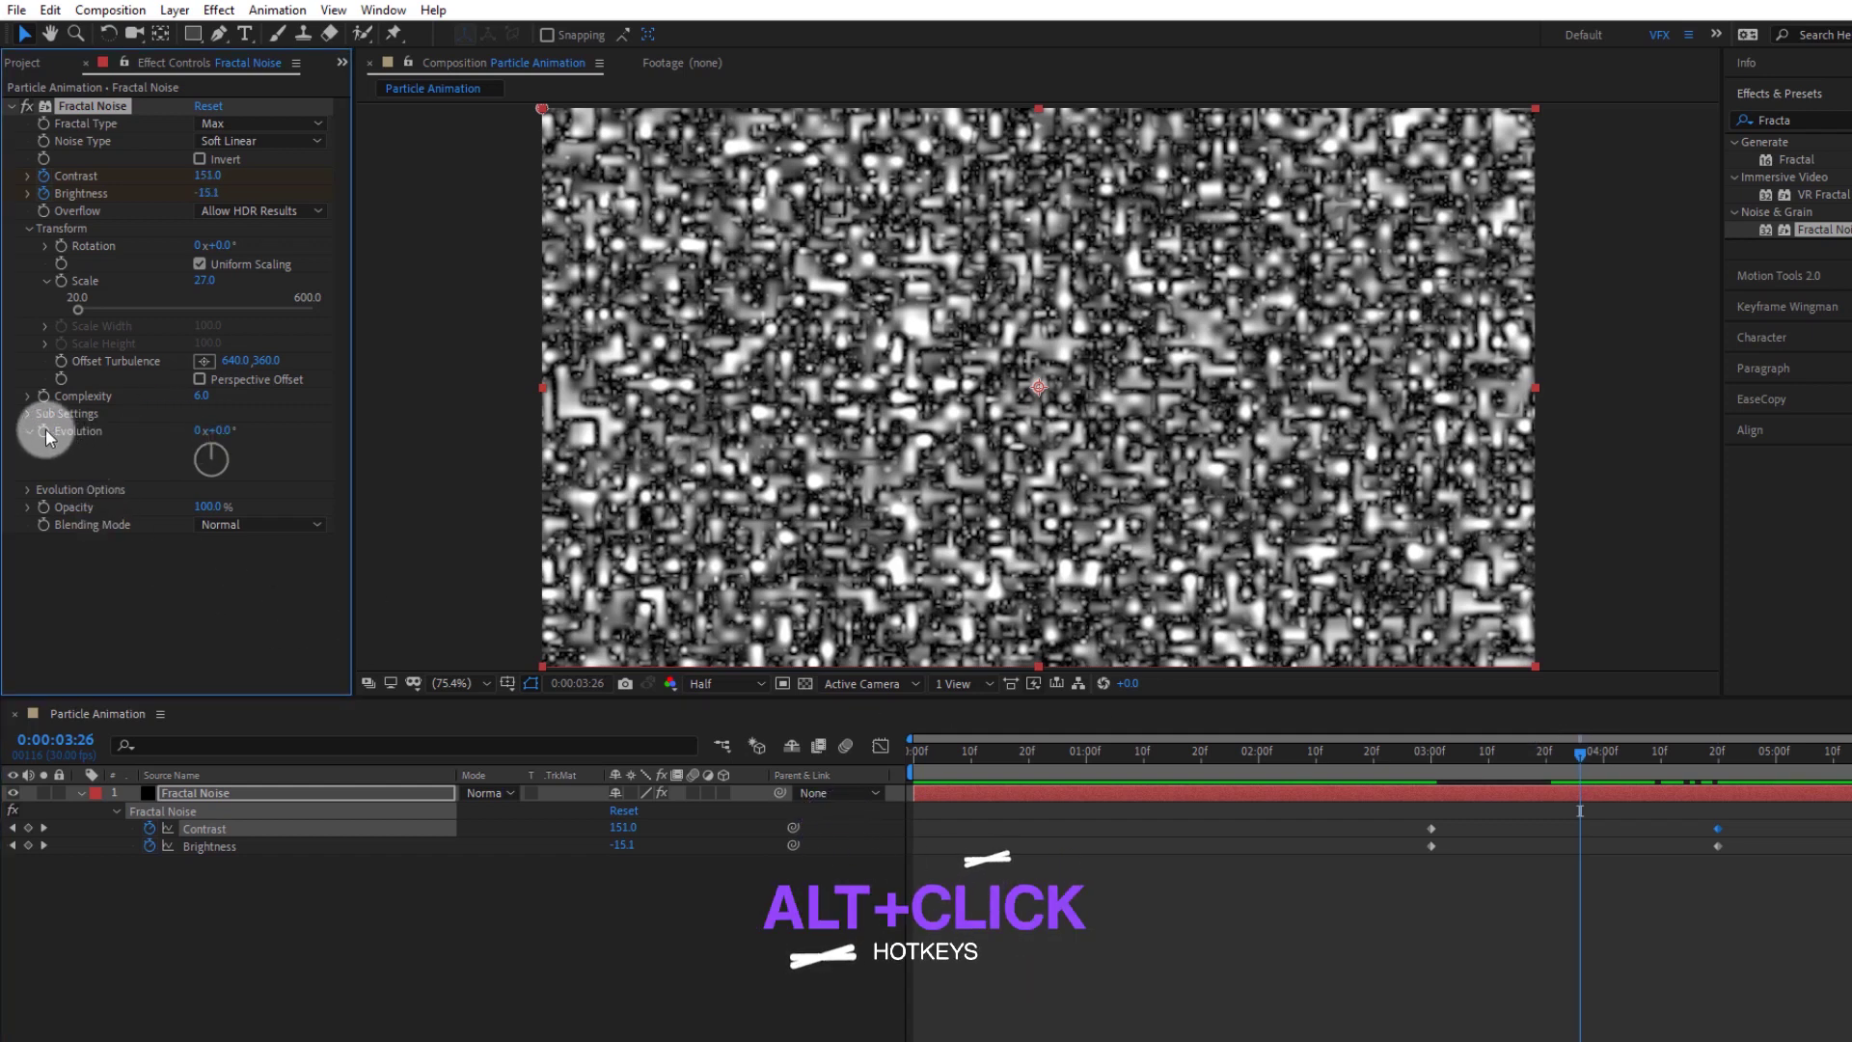
type("time")
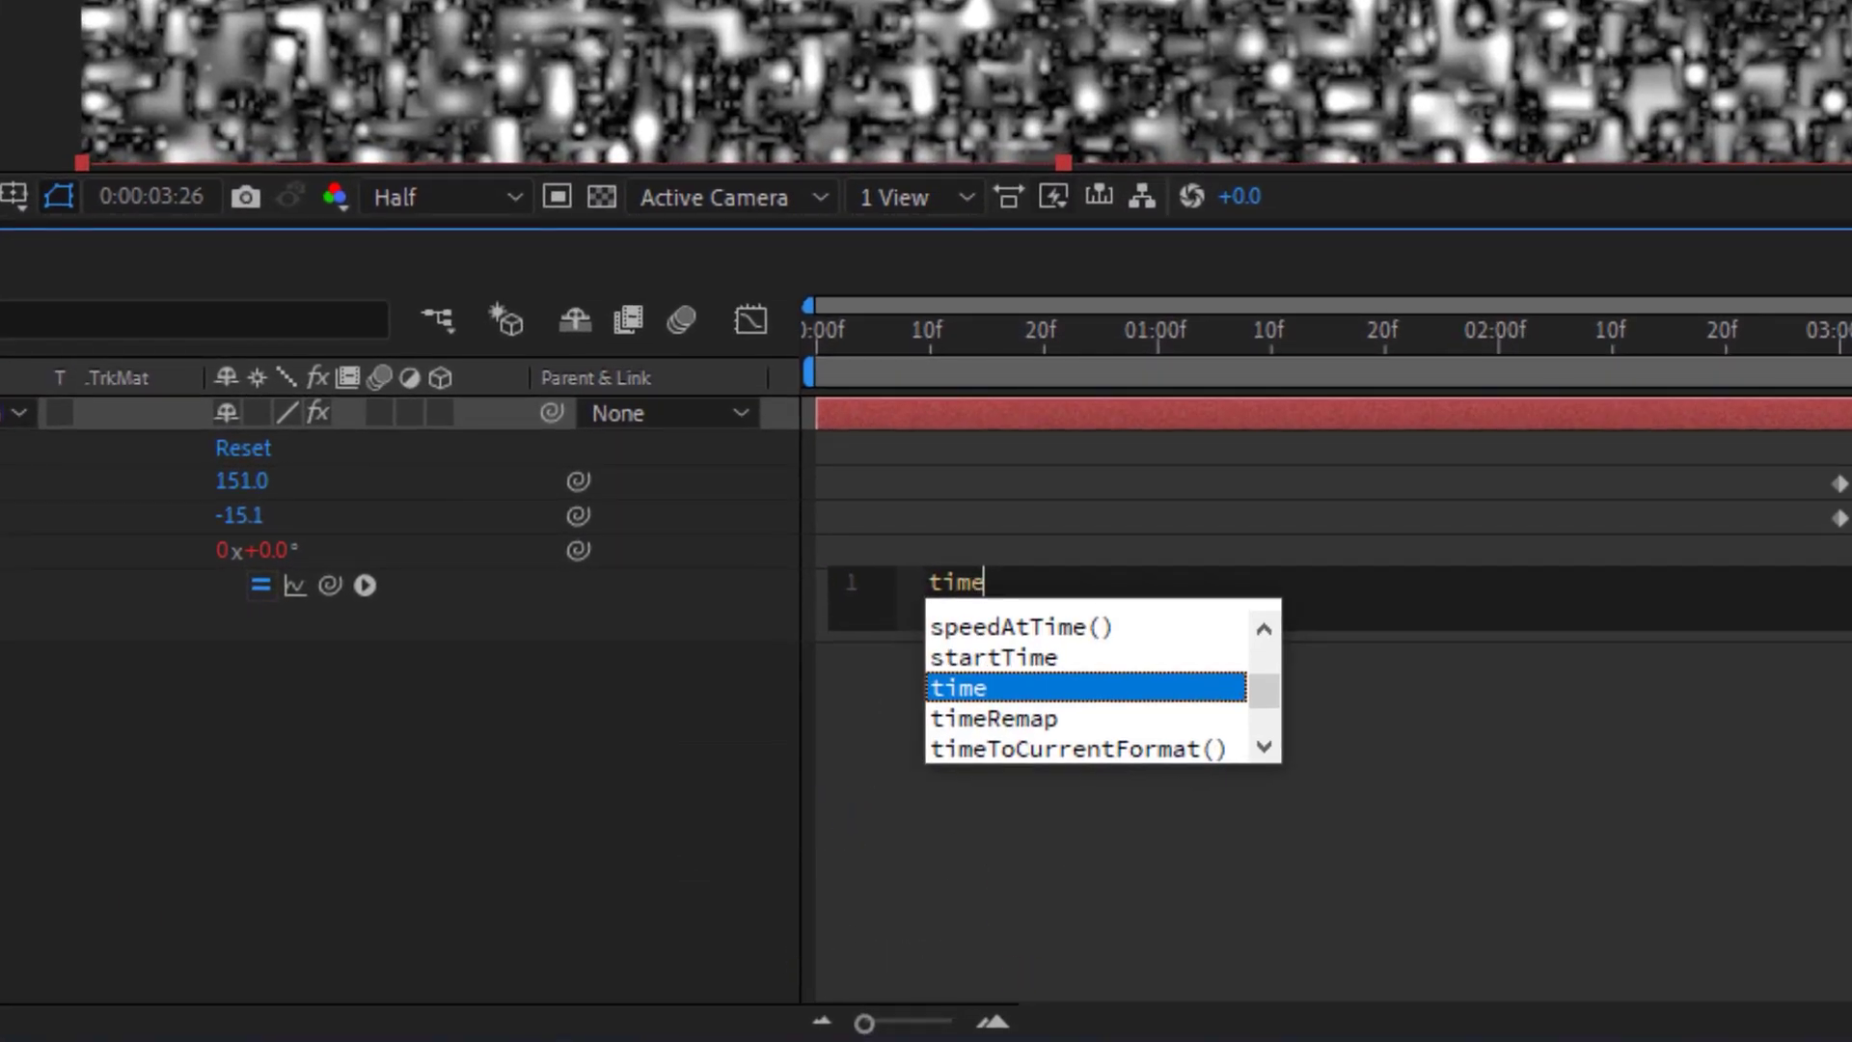
type("*300")
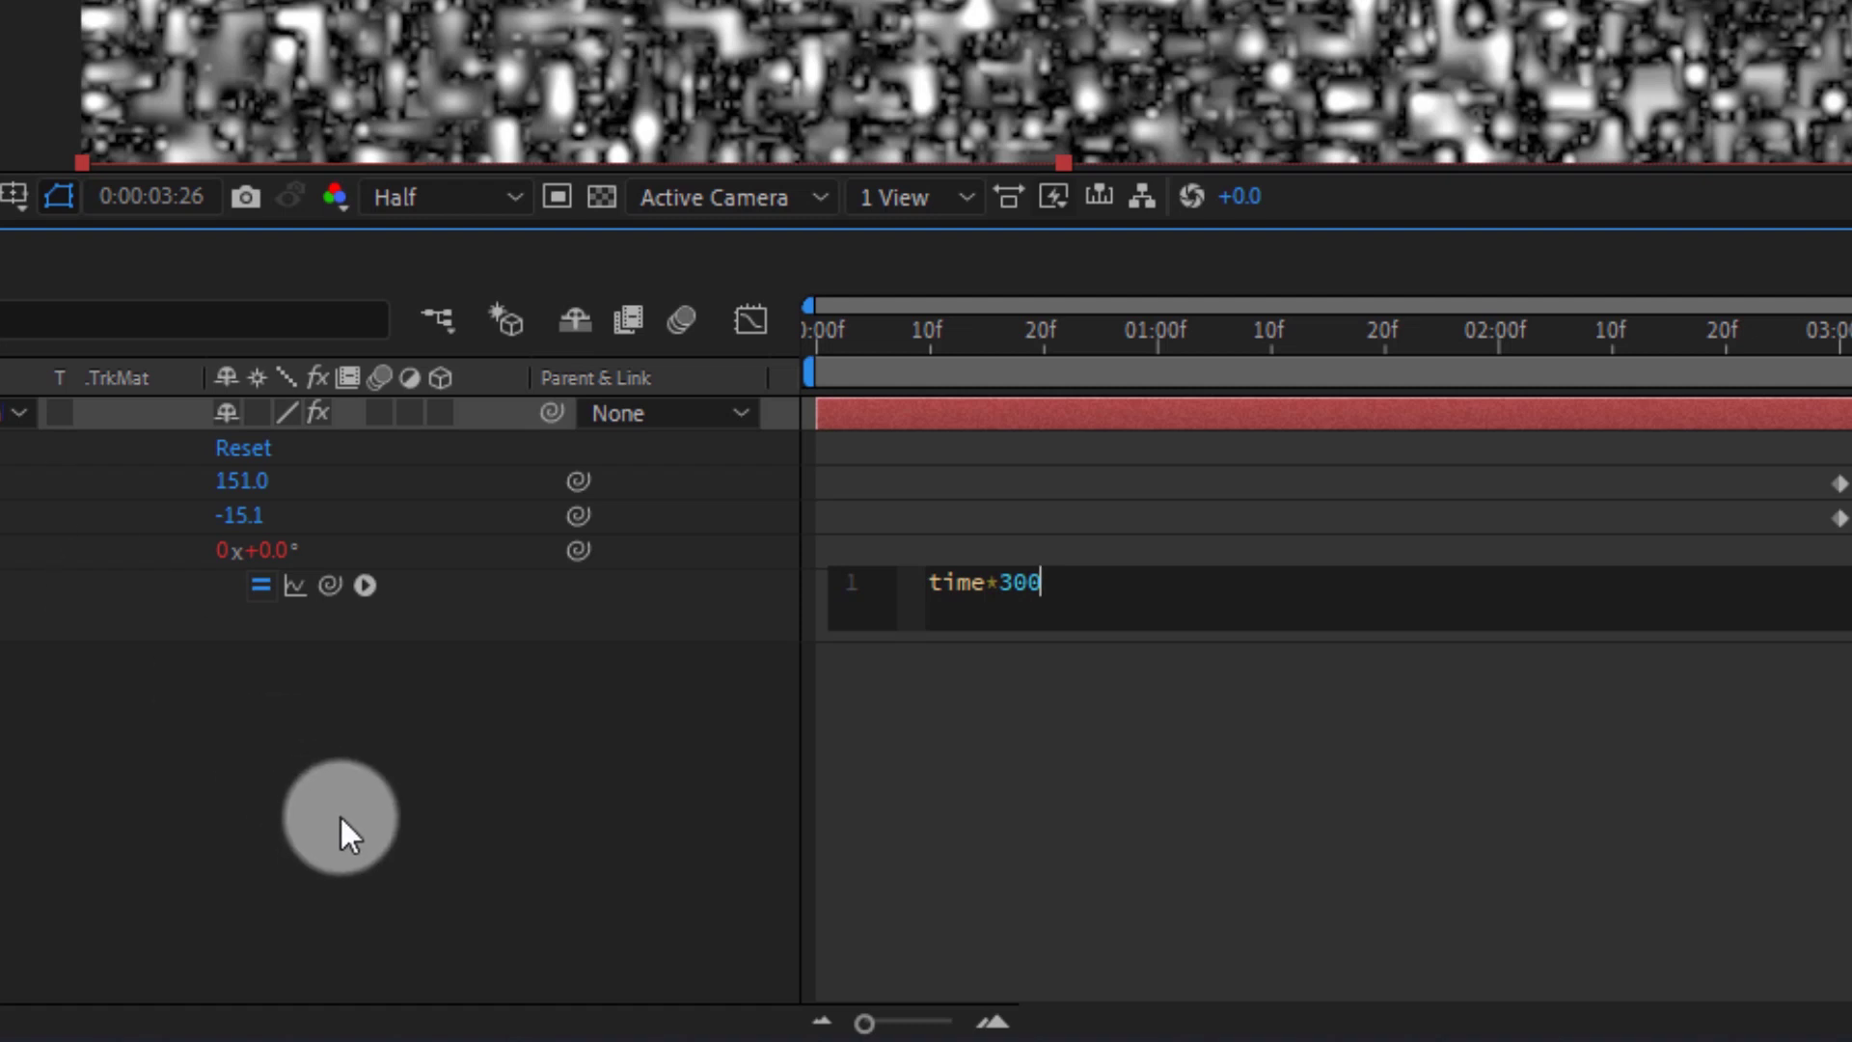
left_click(339, 827)
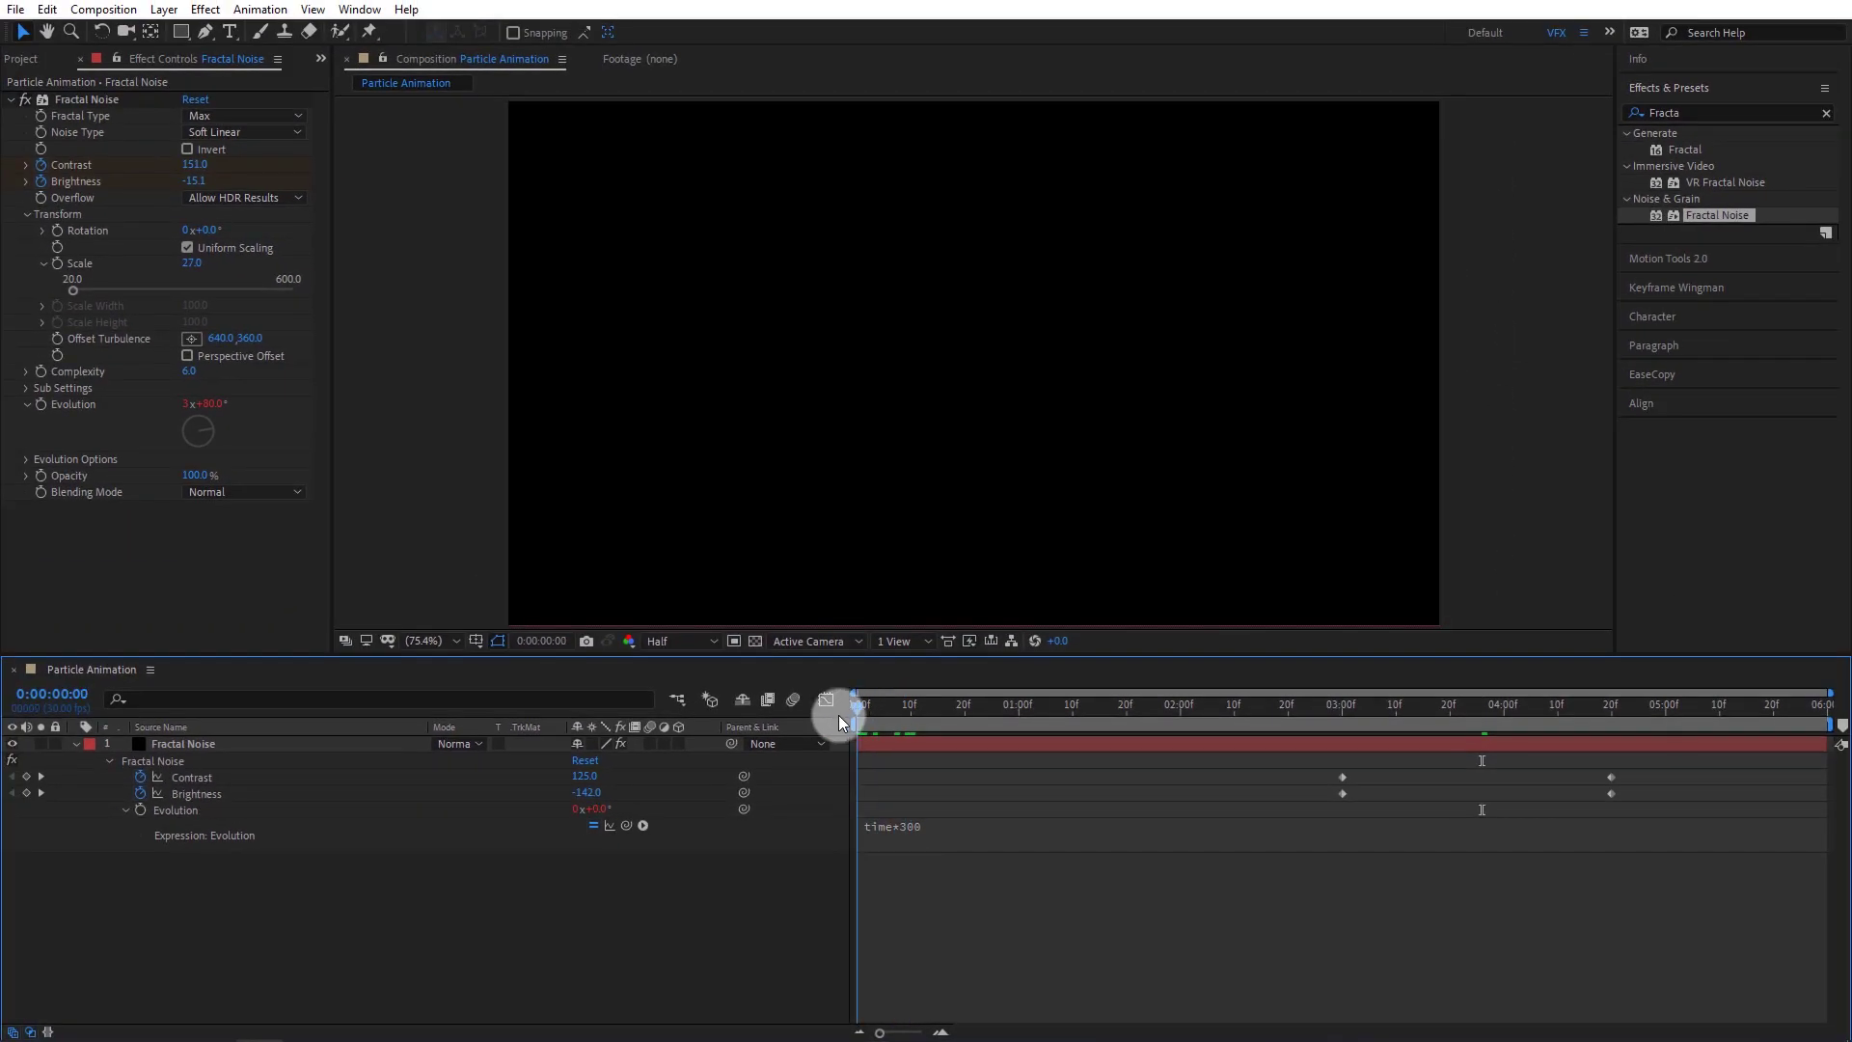
Preview the animated noise, then collapse the Fractal Noise layer and show the Project panel
key("space")
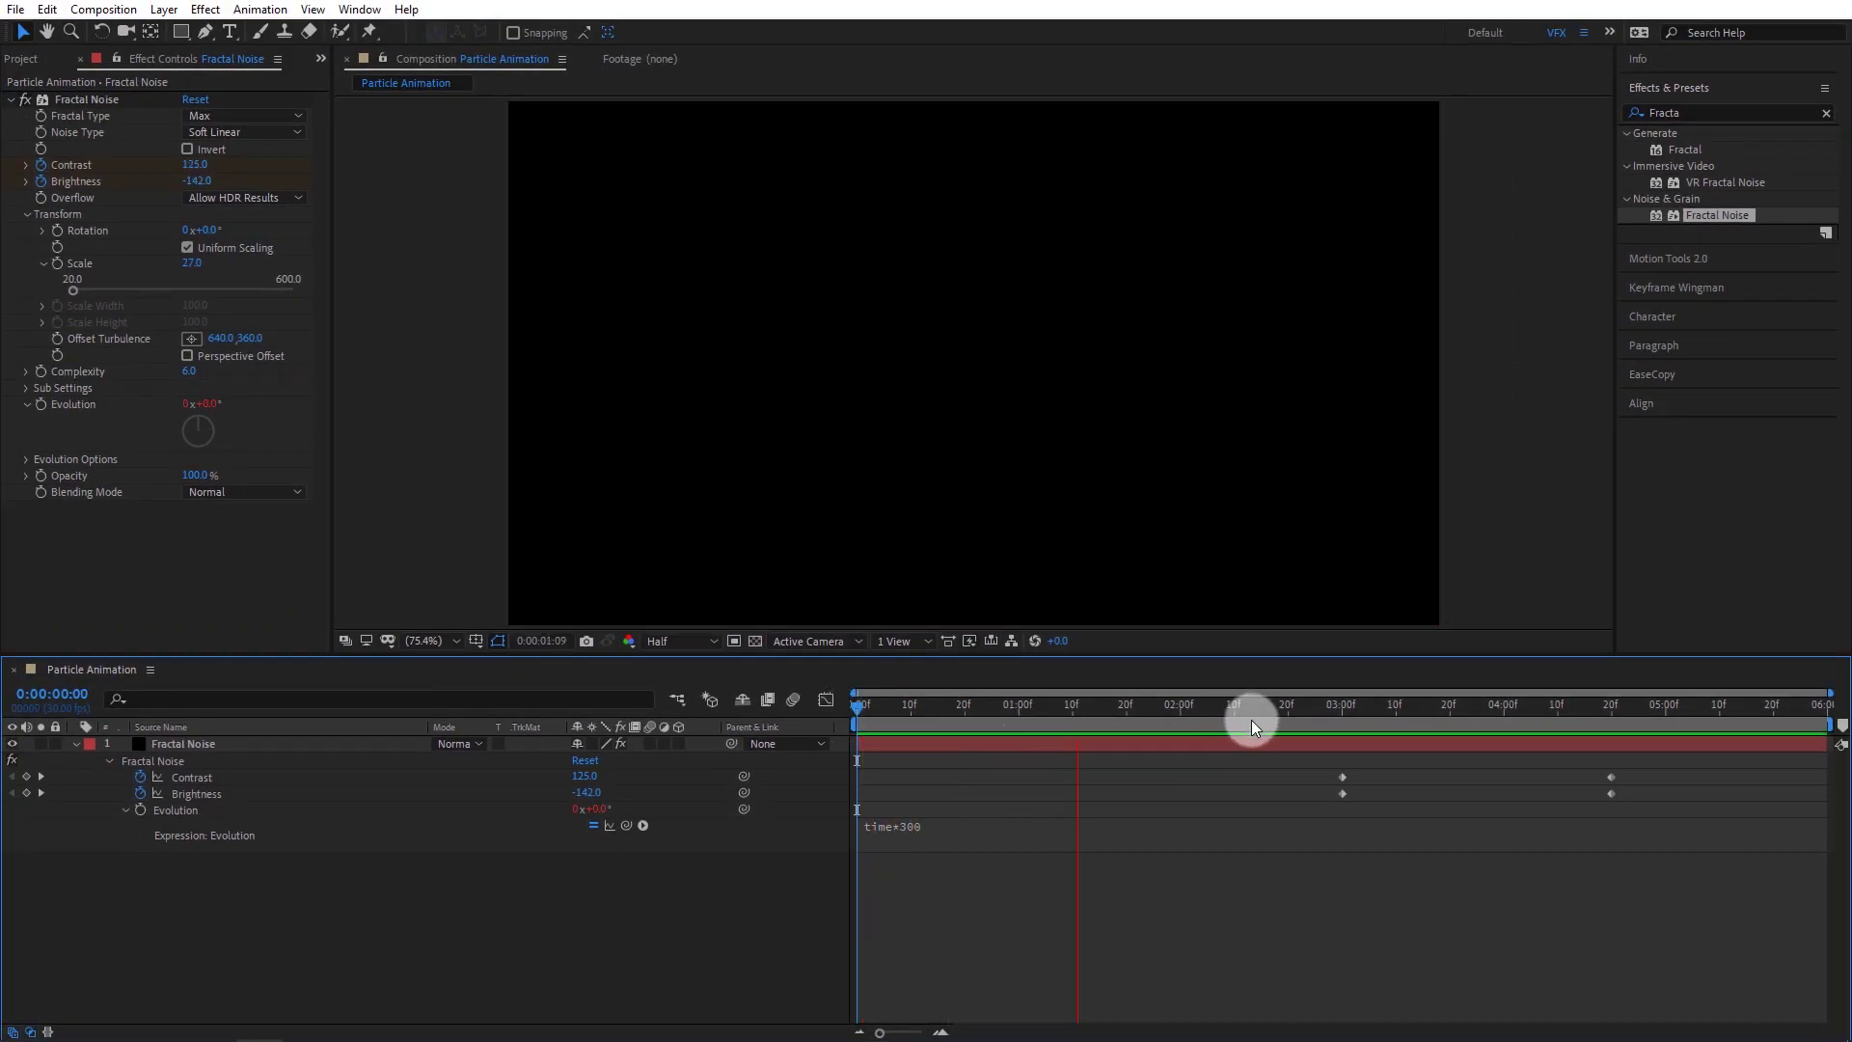
left_click(1326, 714)
key("space")
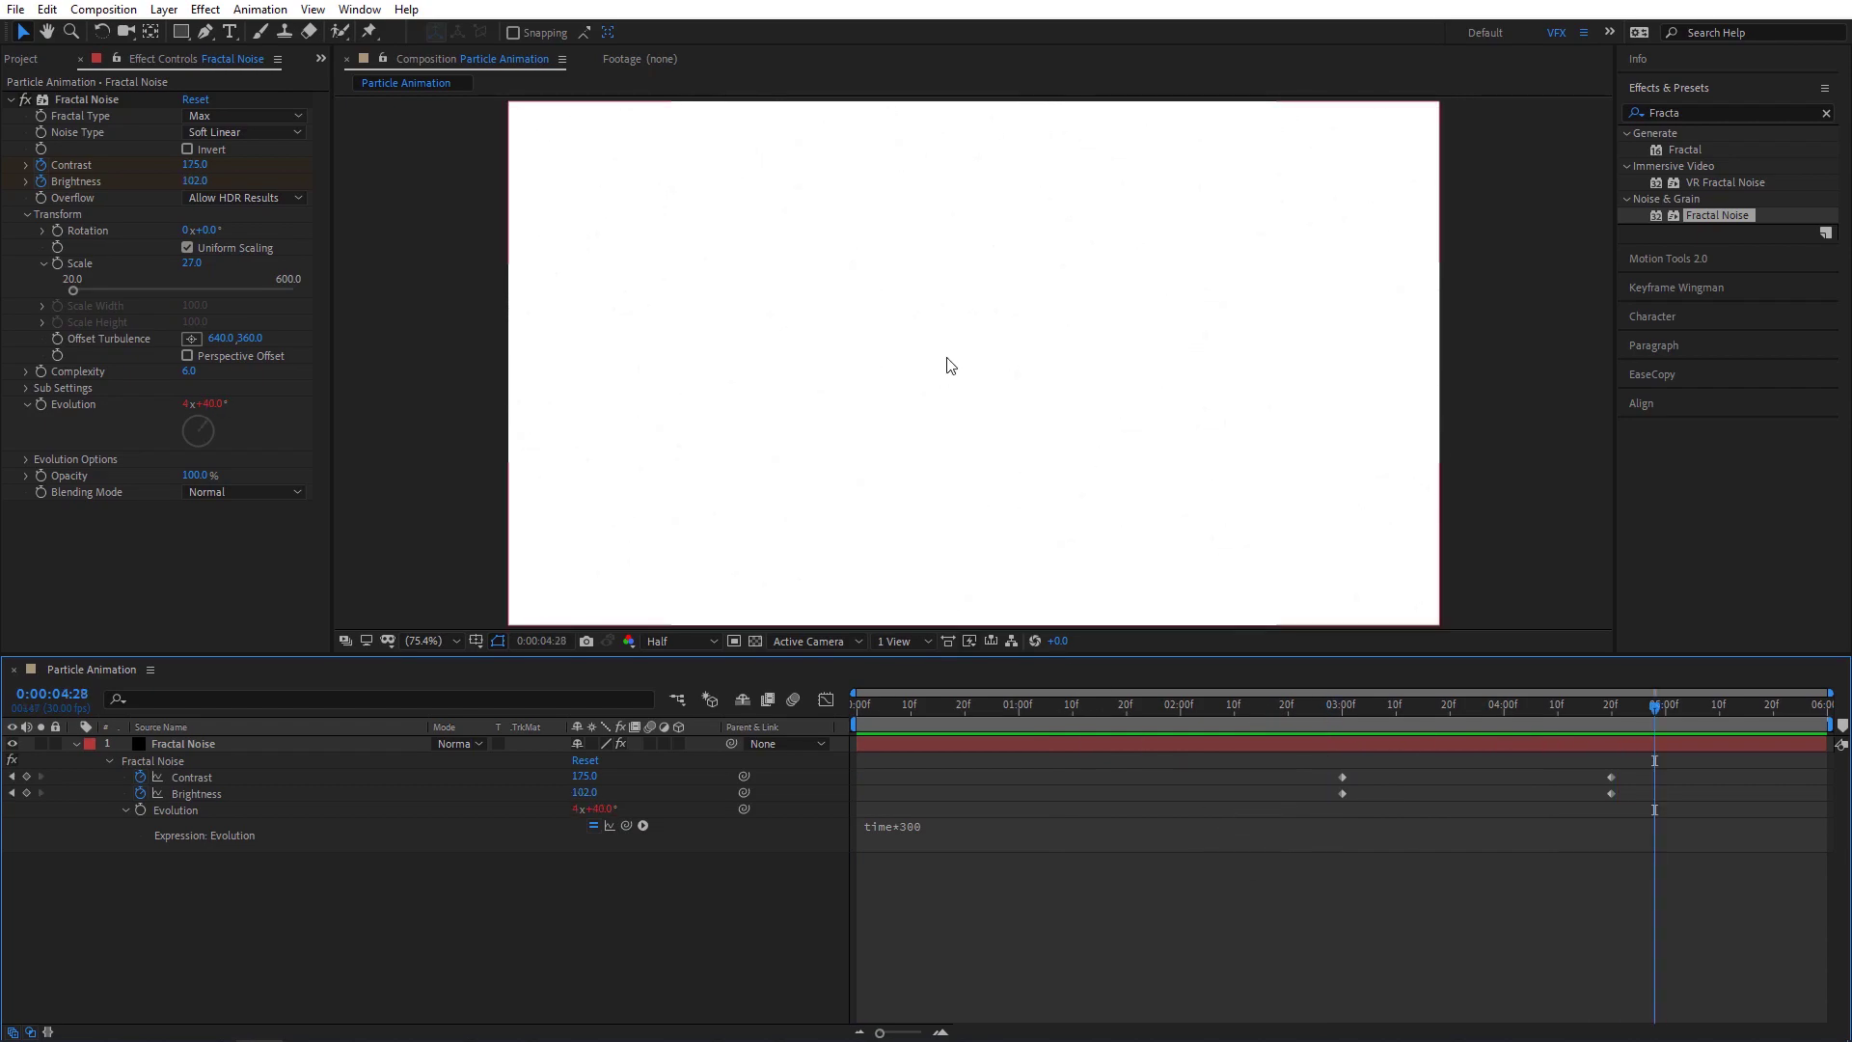
left_click(73, 748)
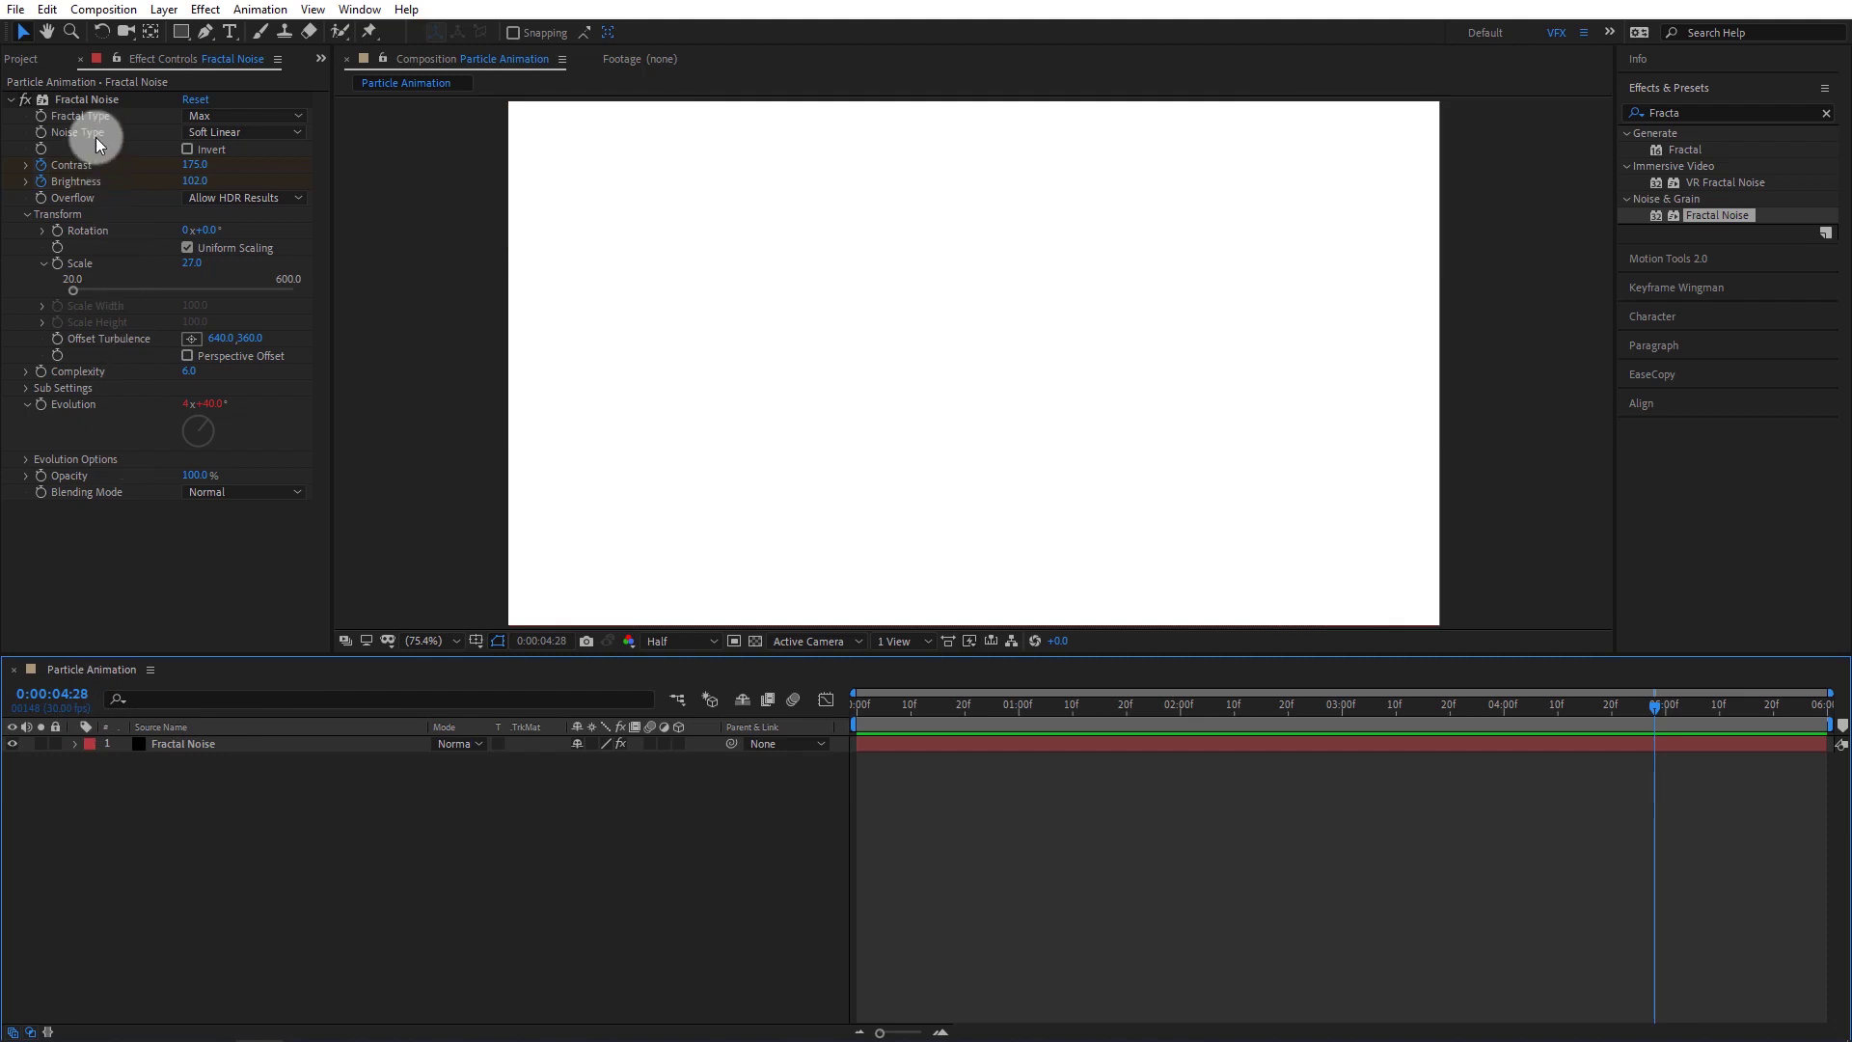
left_click(30, 61)
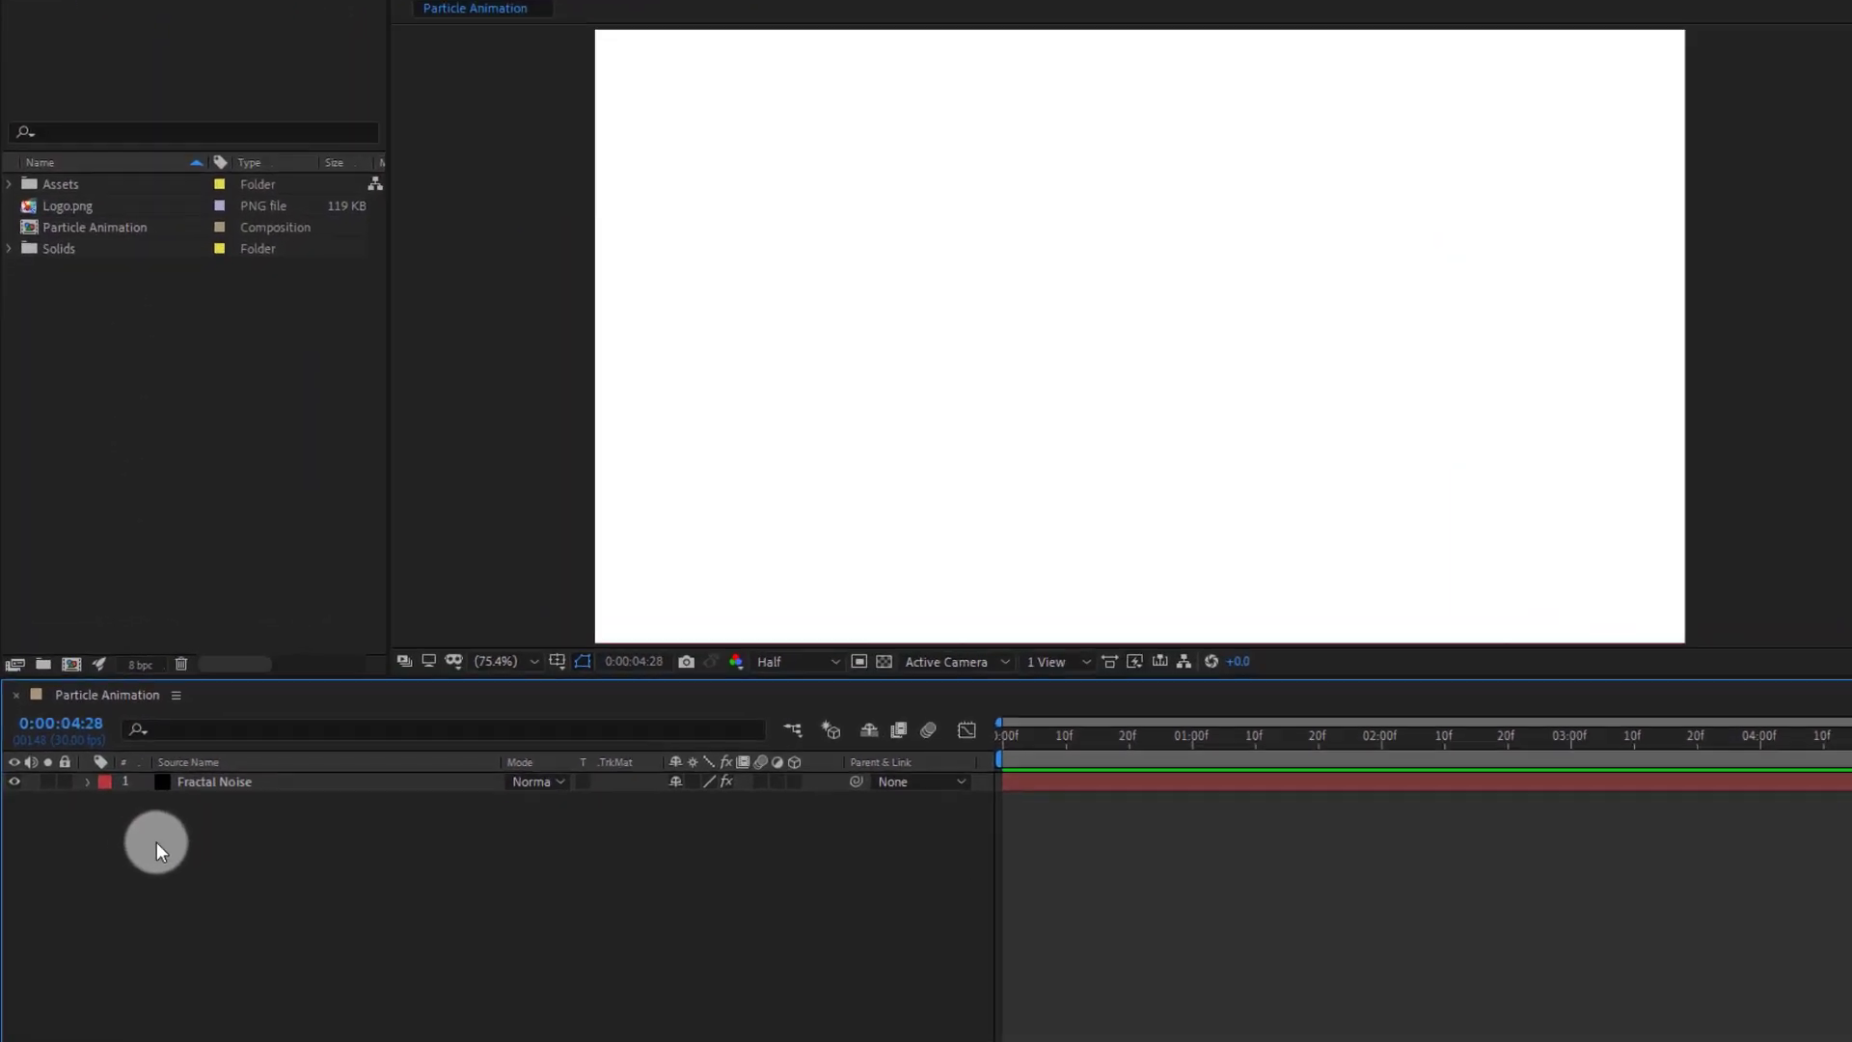
Pre-compose the Fractal Noise layer as Fractal Map with all attributes moved, then hide it
left_click(176, 746)
right_click(245, 831)
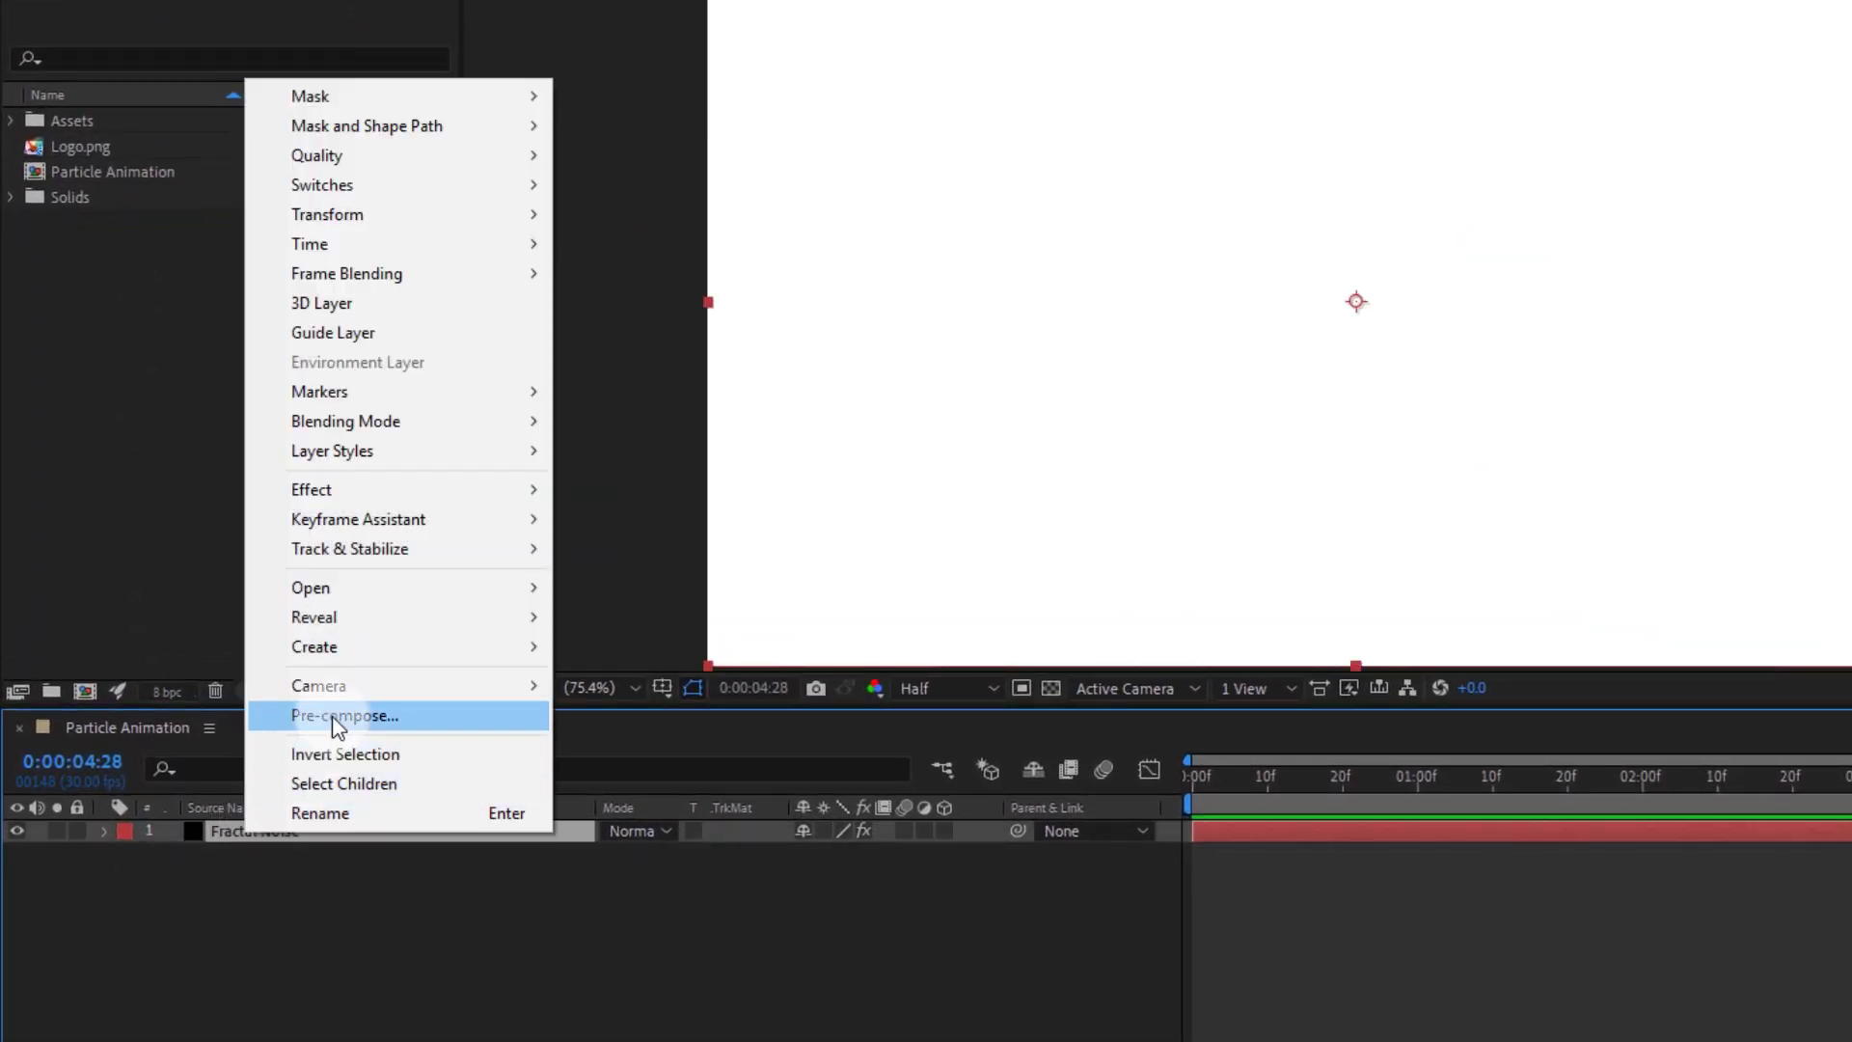
left_click(335, 718)
type("Fractal Map")
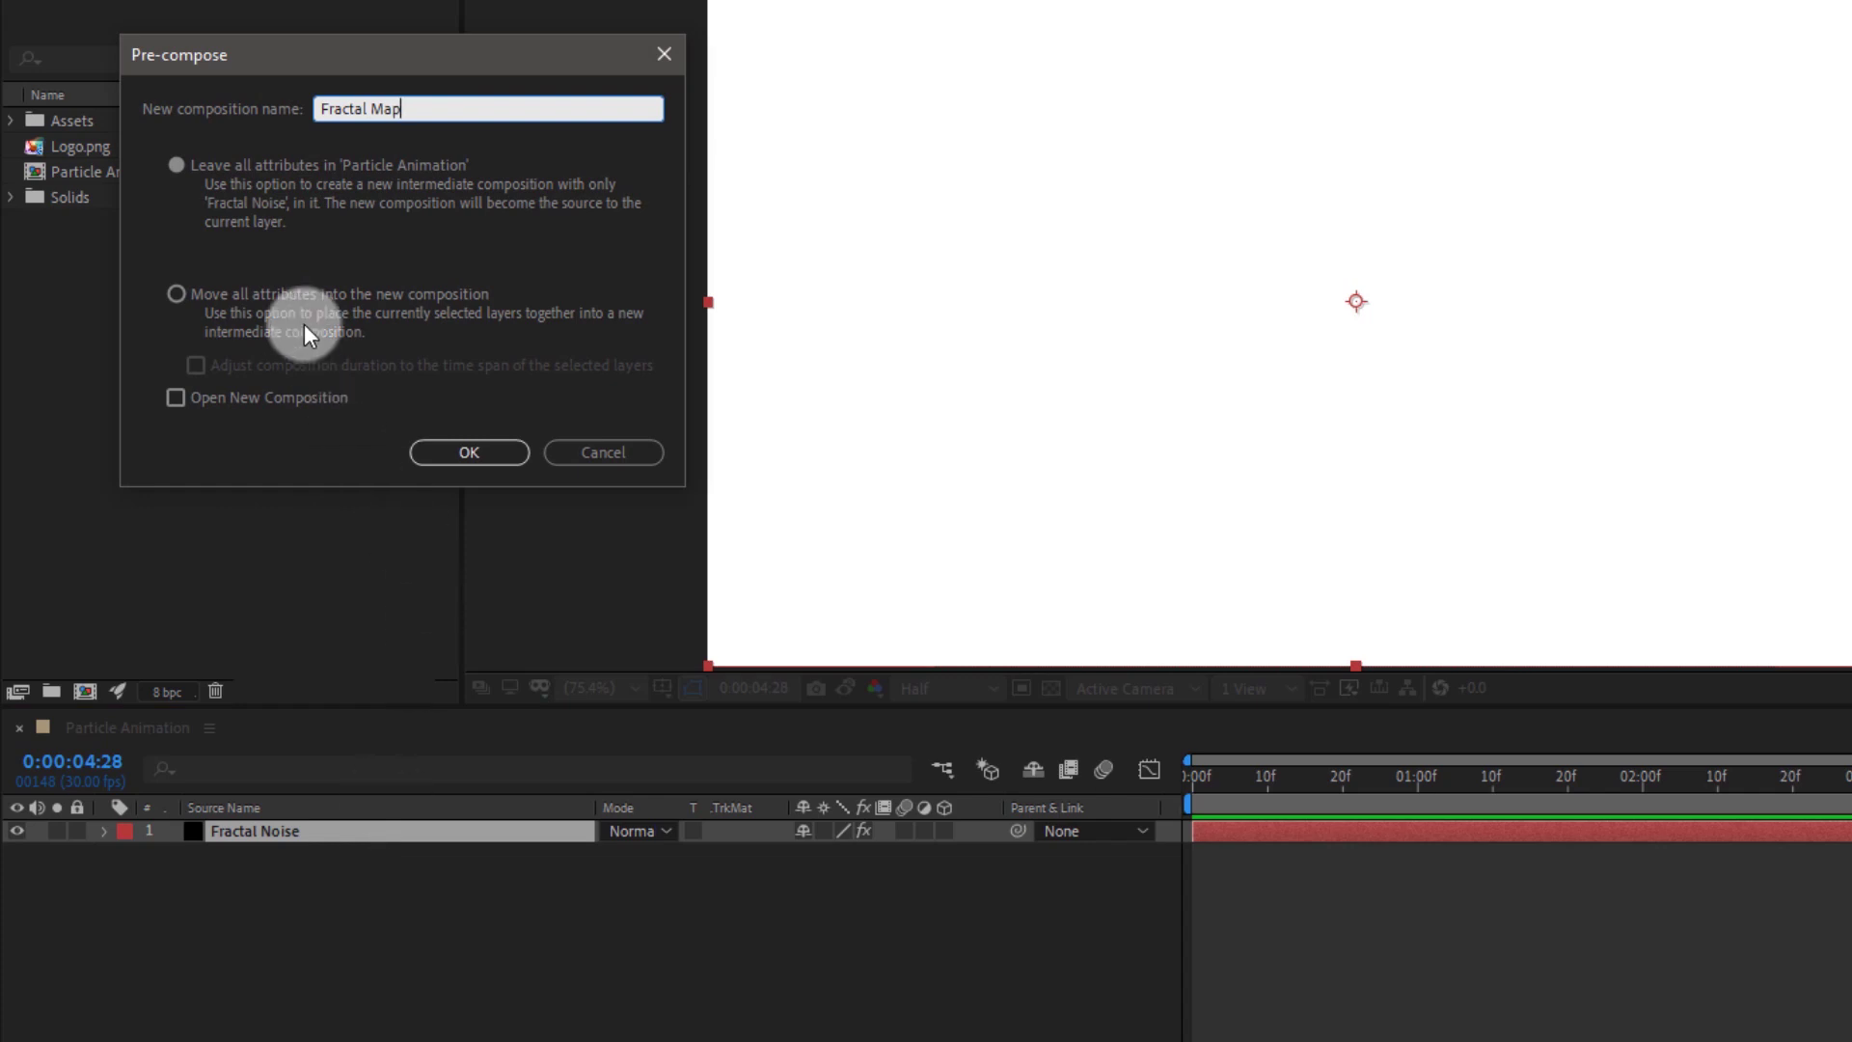
left_click(290, 288)
left_click(492, 454)
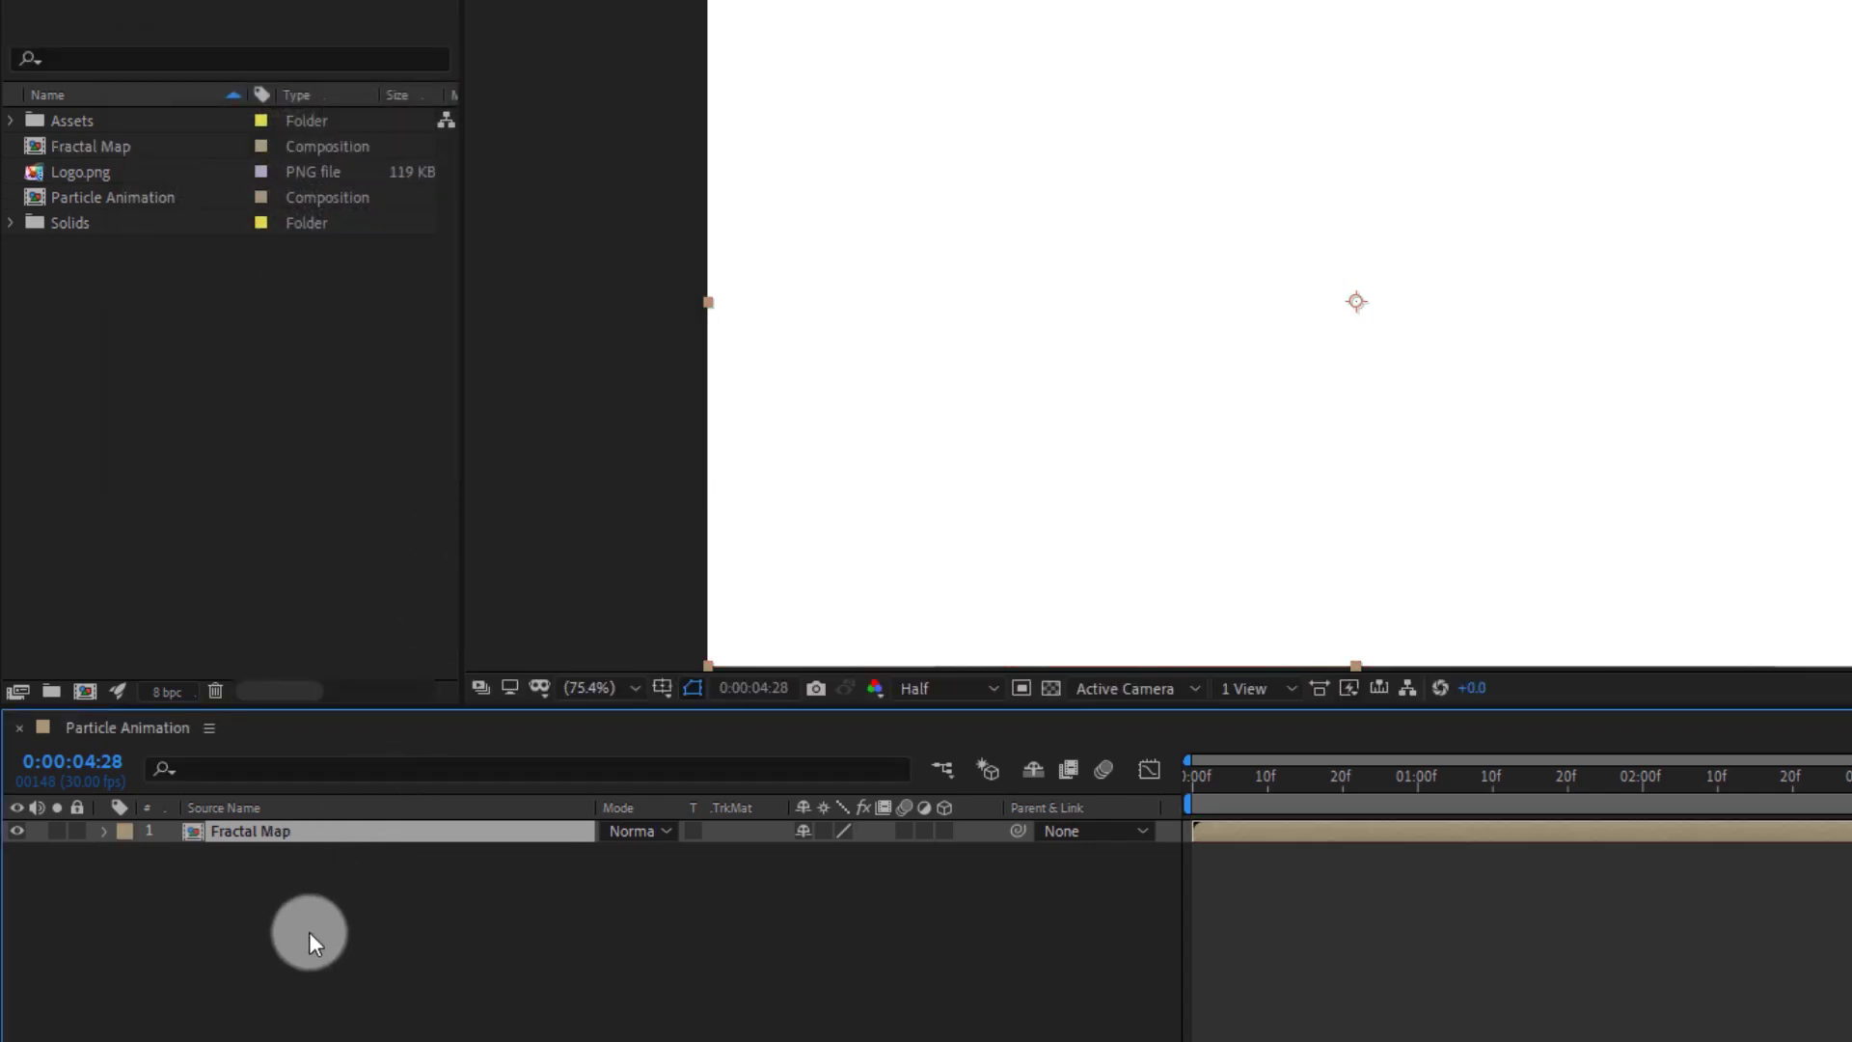
left_click(309, 933)
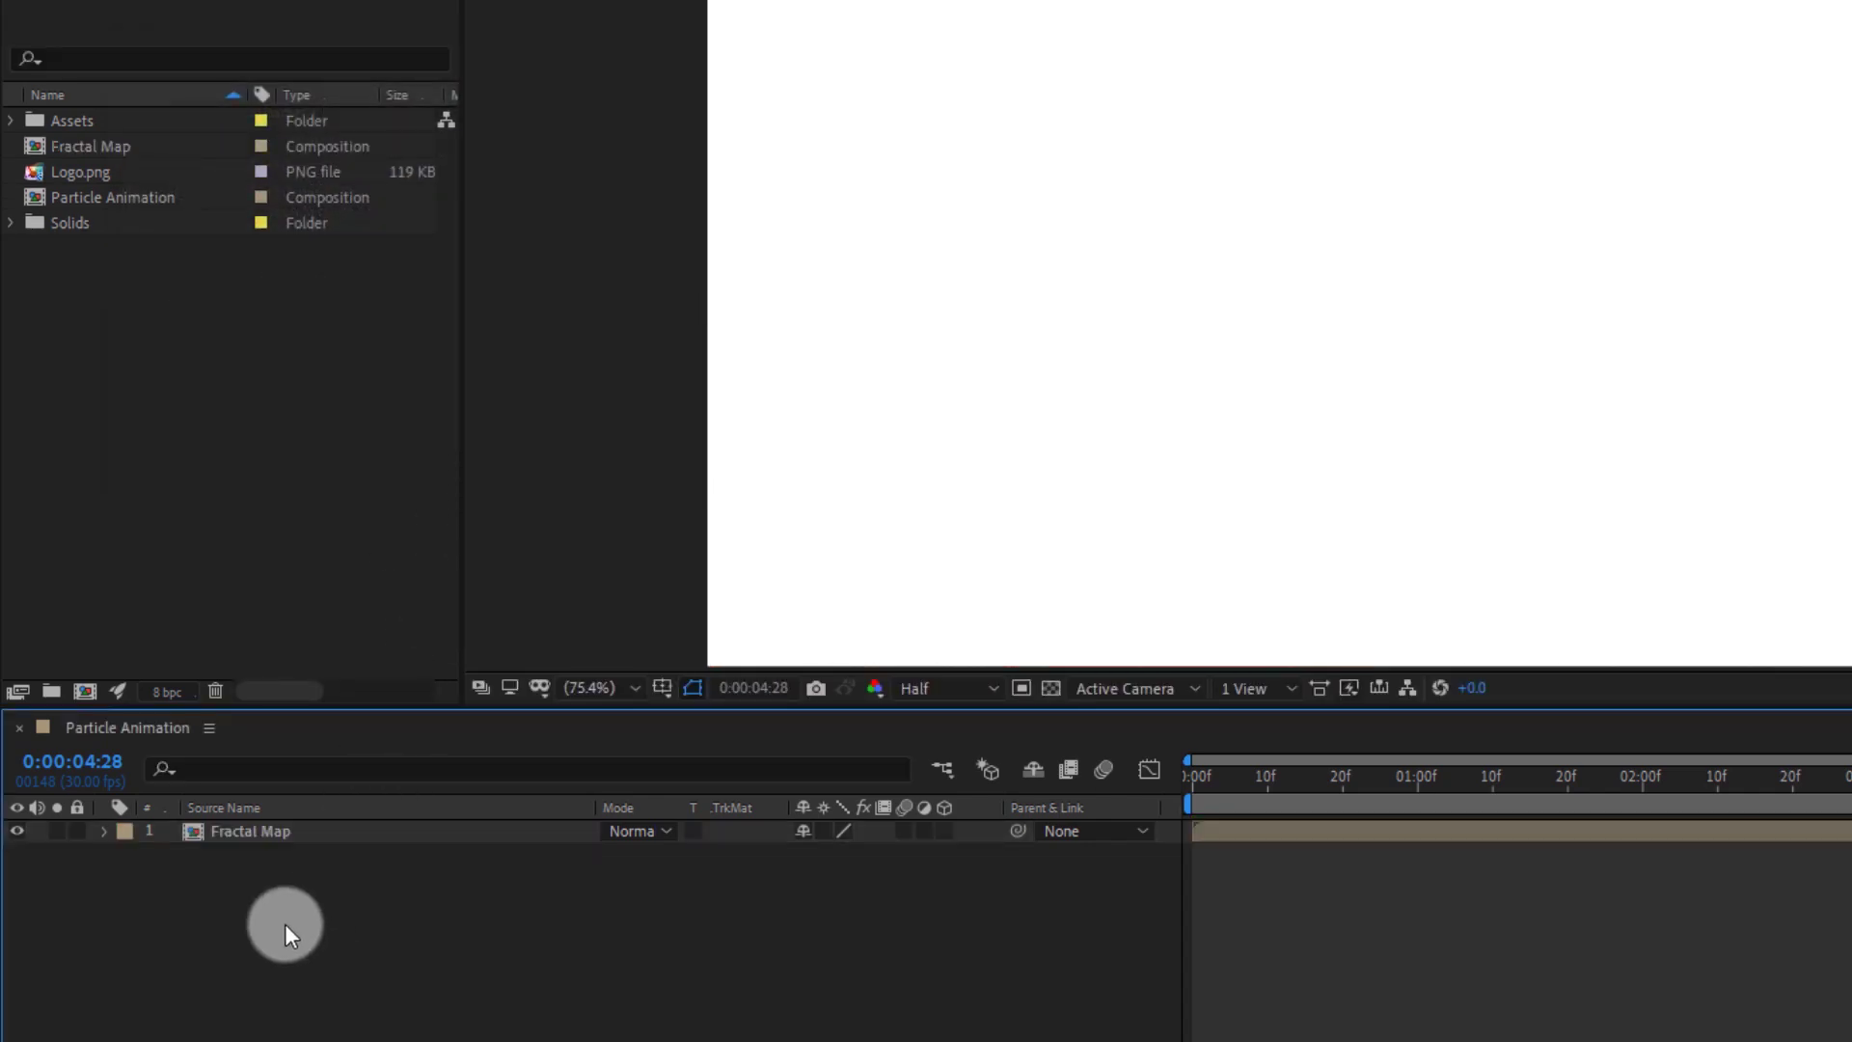
left_click(16, 830)
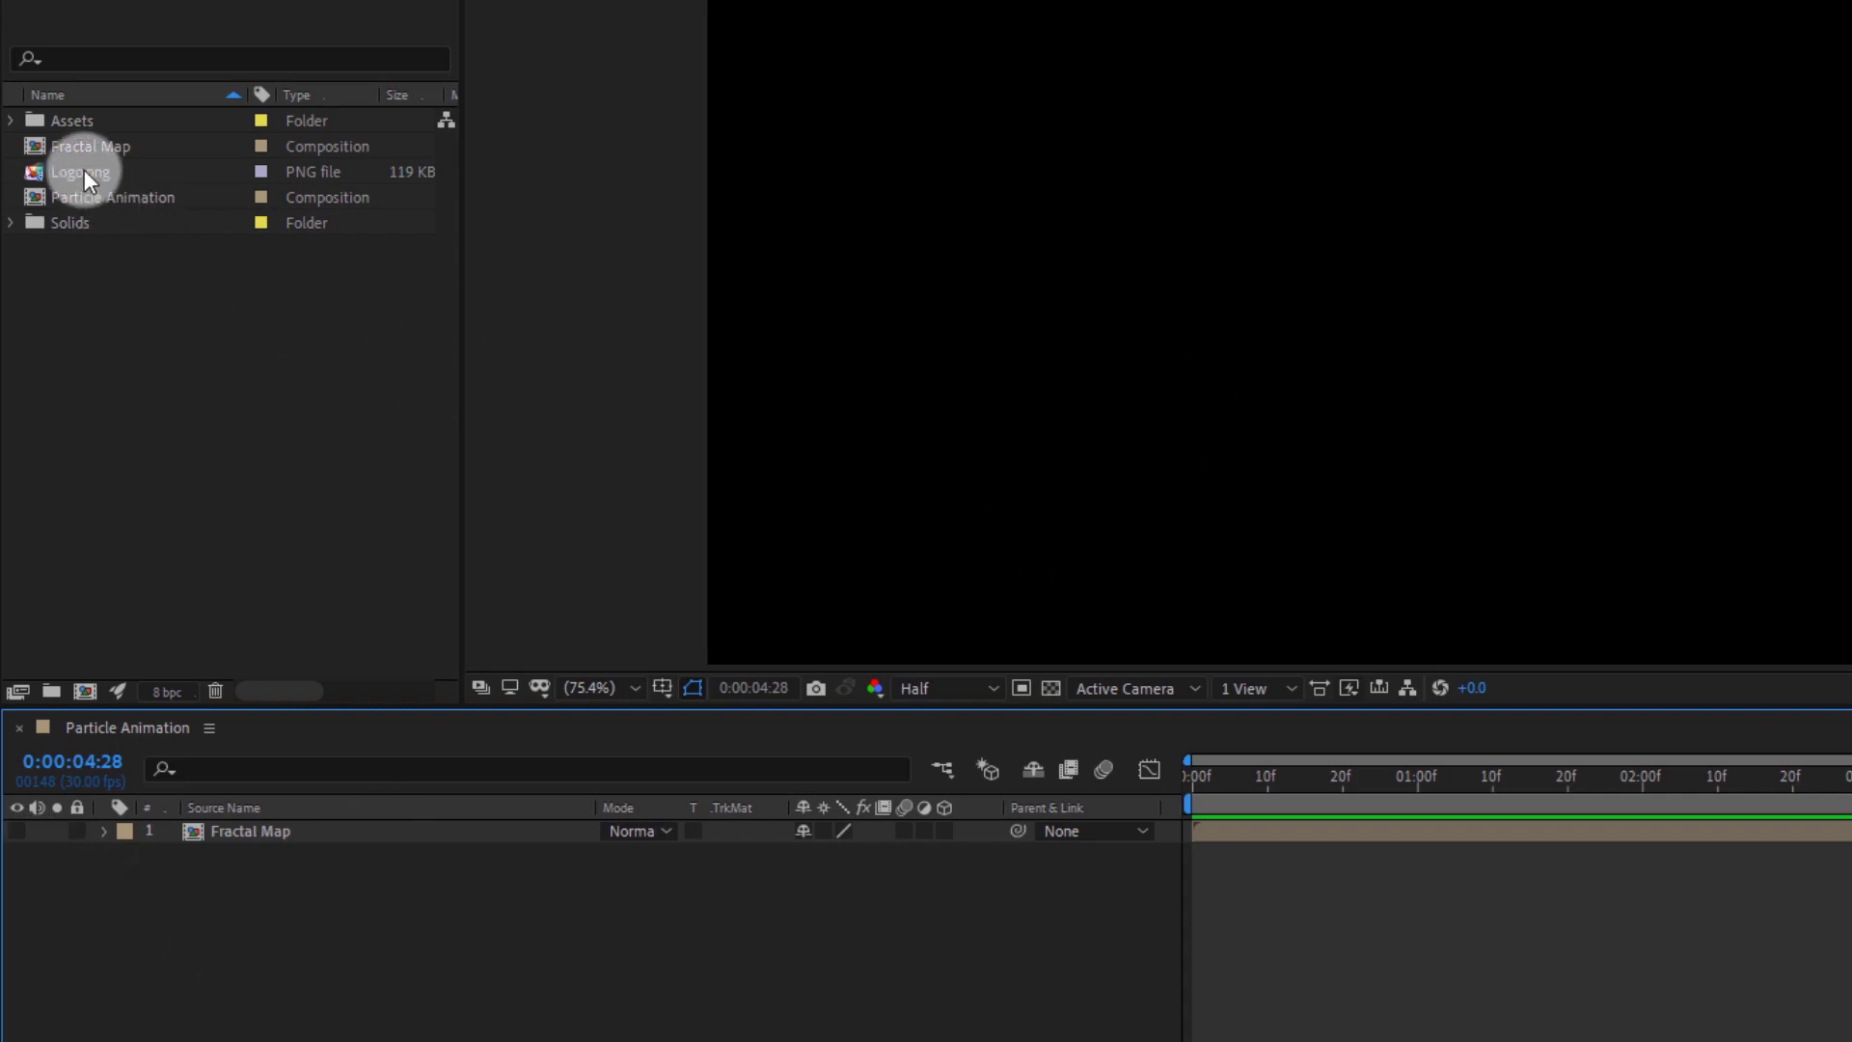
Add Logo.png above Fractal Map and scale it down to 31%
left_click_drag(84, 171, 197, 827)
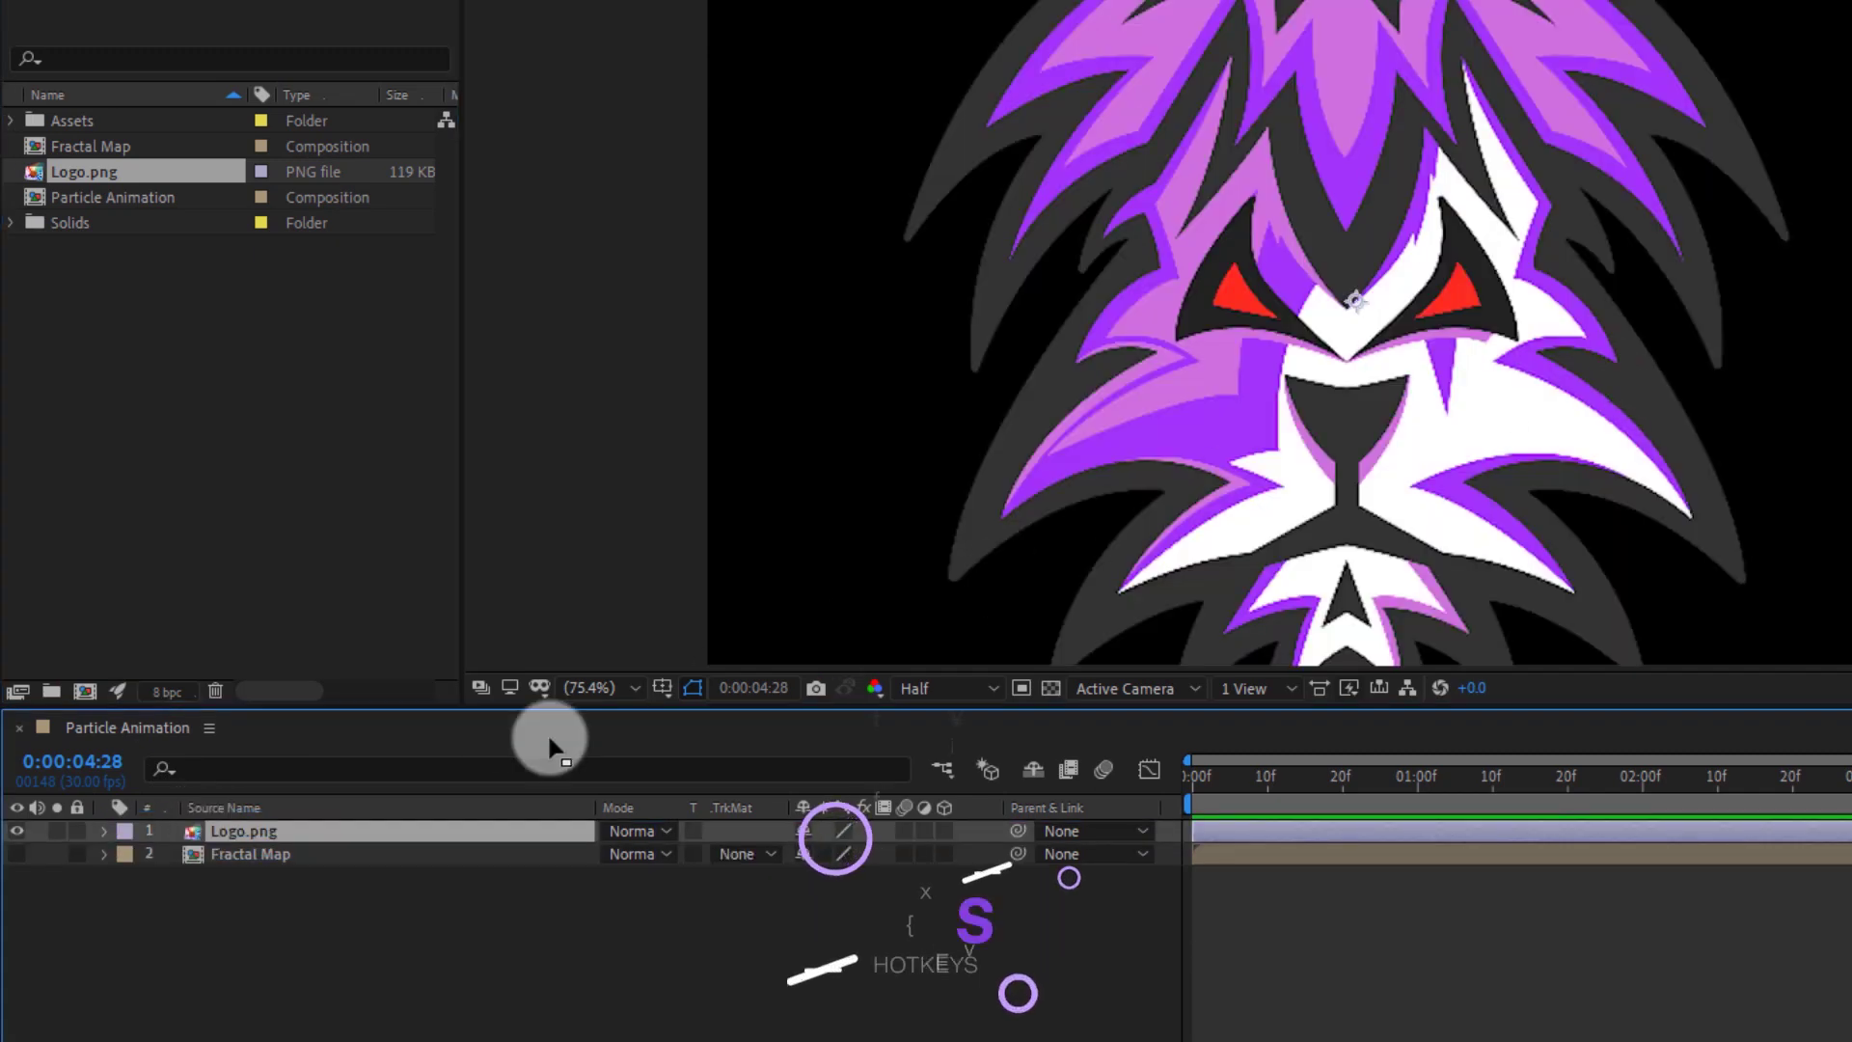
key("s")
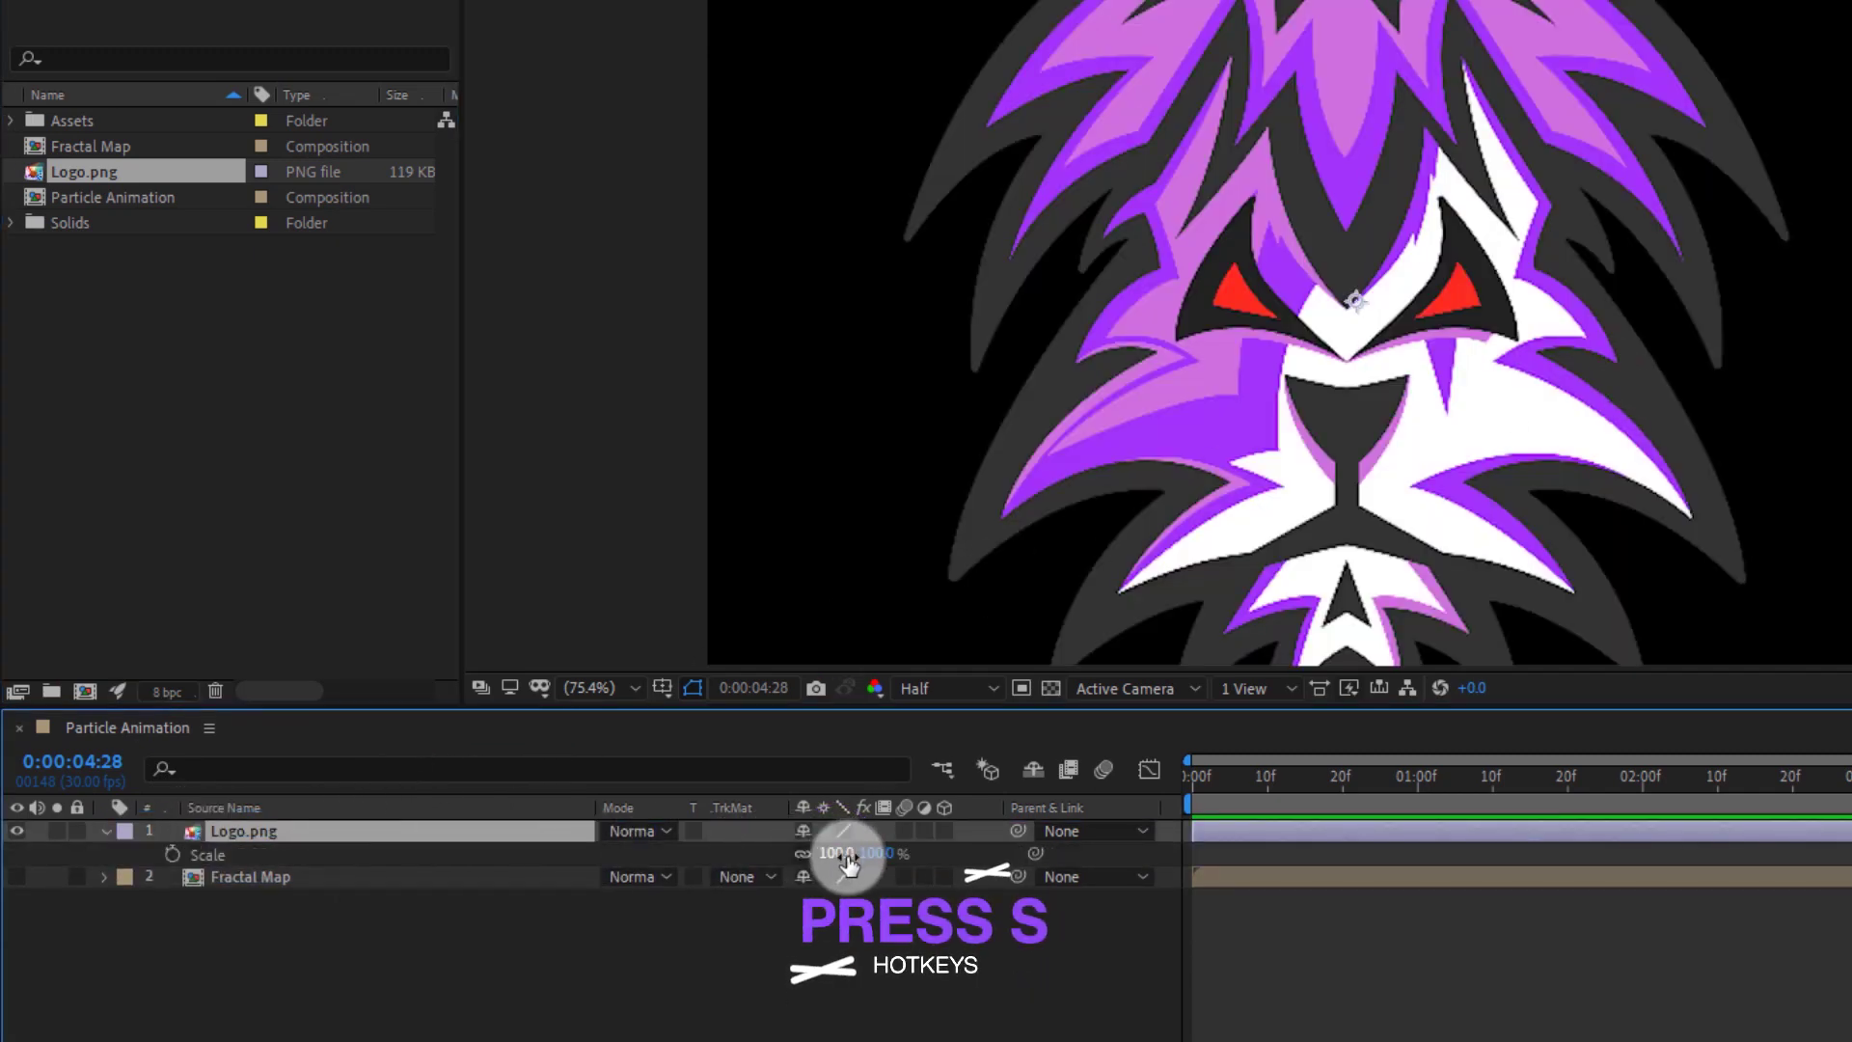
left_click_drag(849, 861, 758, 860)
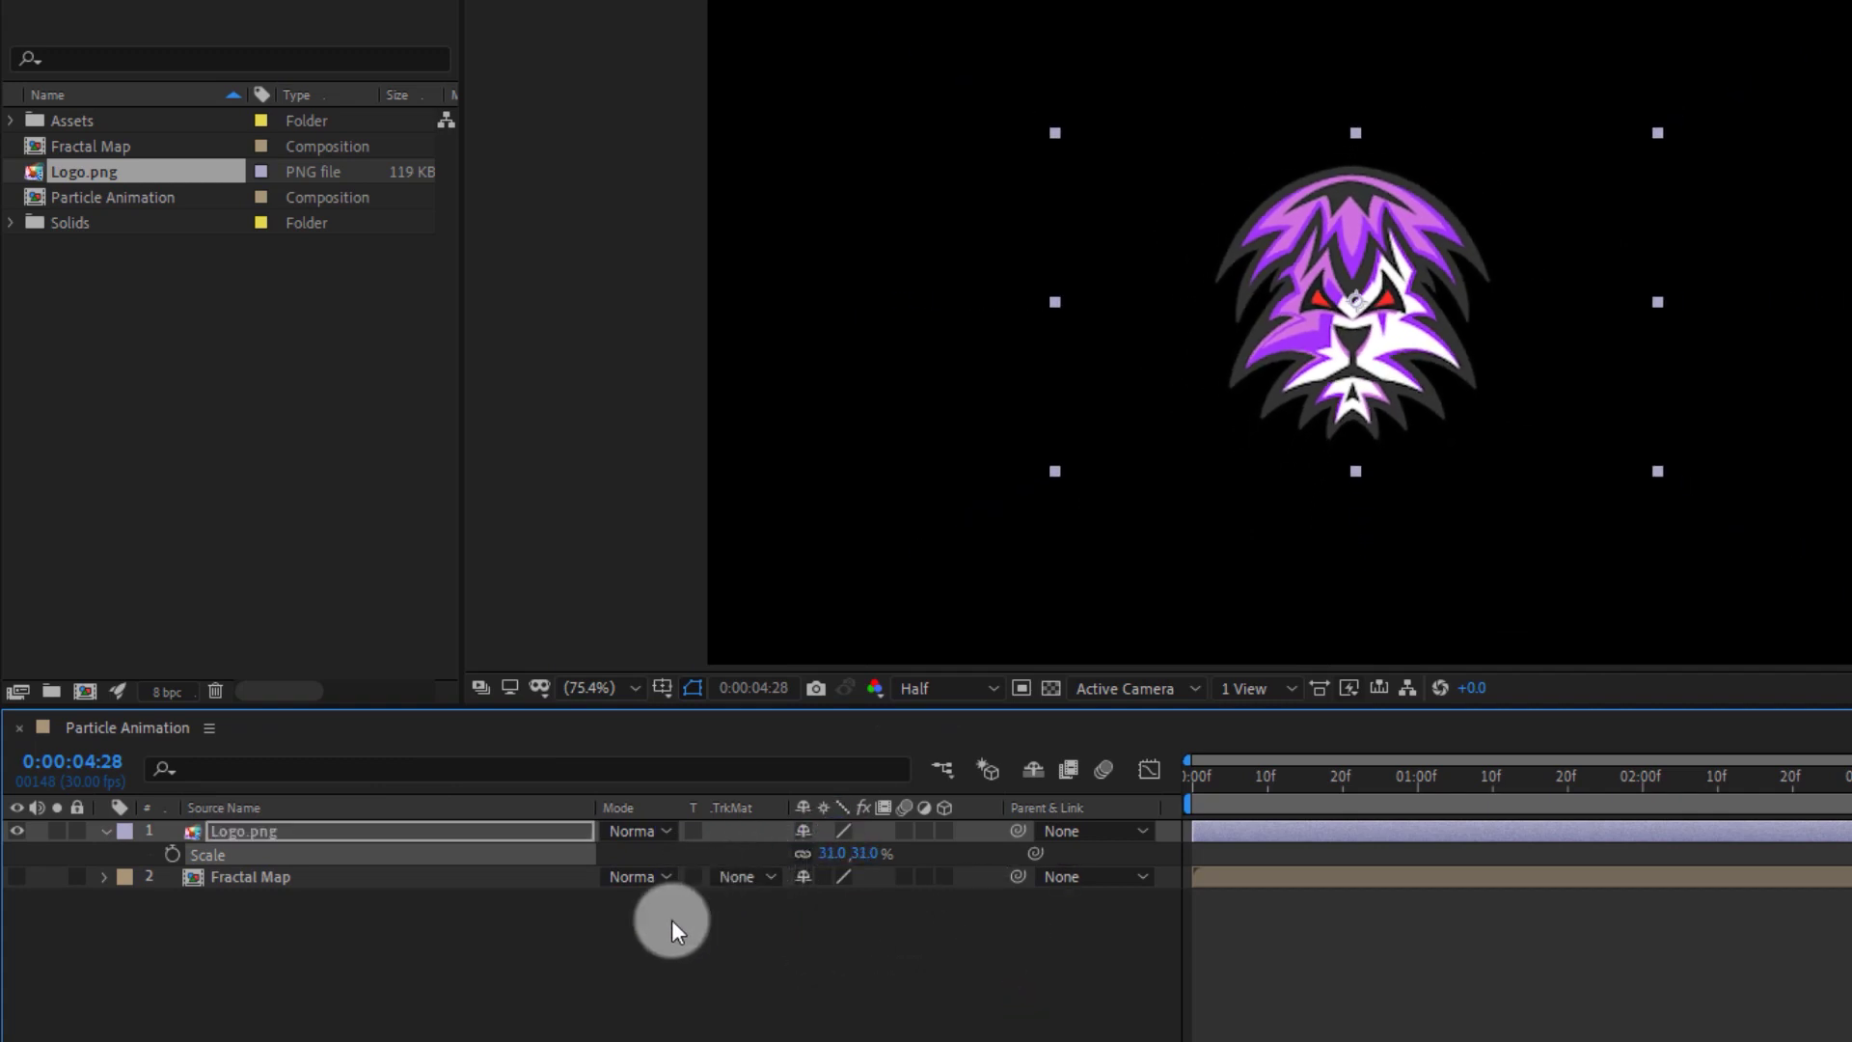
left_click(649, 967)
Pre-compose the Logo.png layer into a new comp named Main Logo
left_click(135, 831)
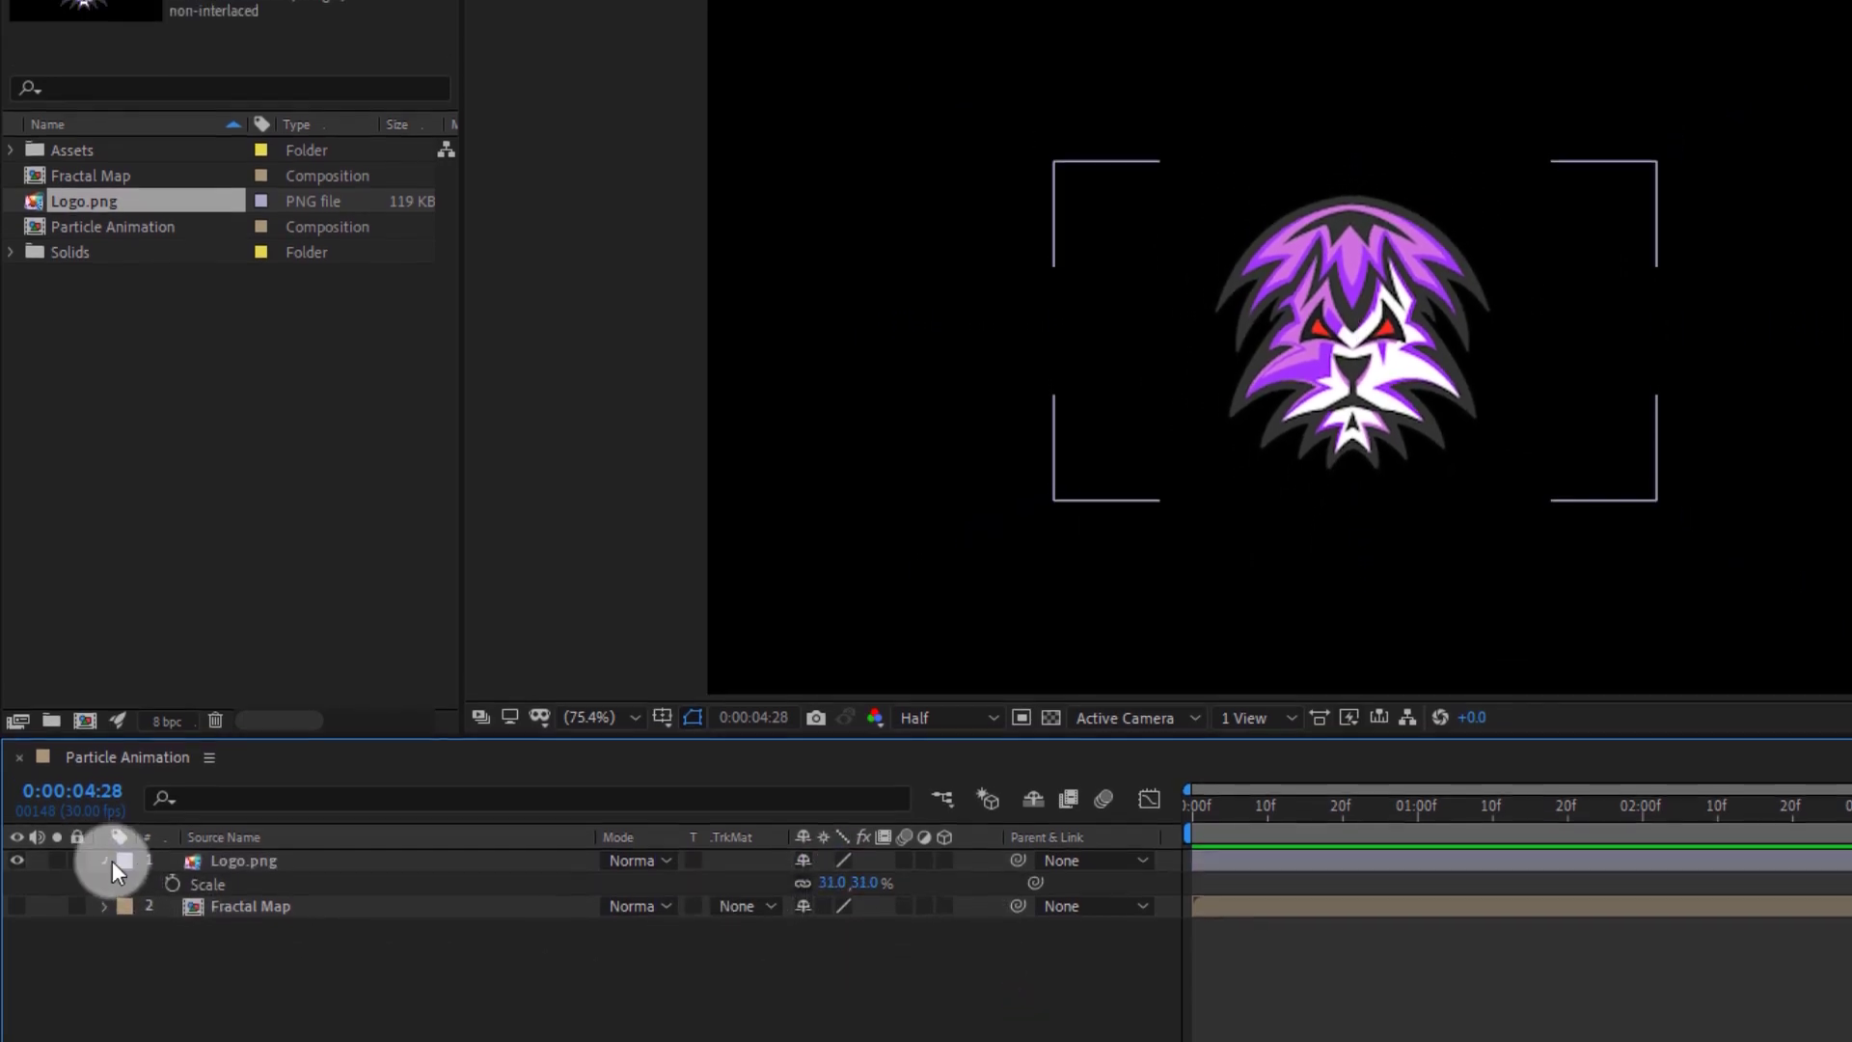
left_click(106, 831)
right_click(244, 830)
left_click(371, 806)
type("Main L")
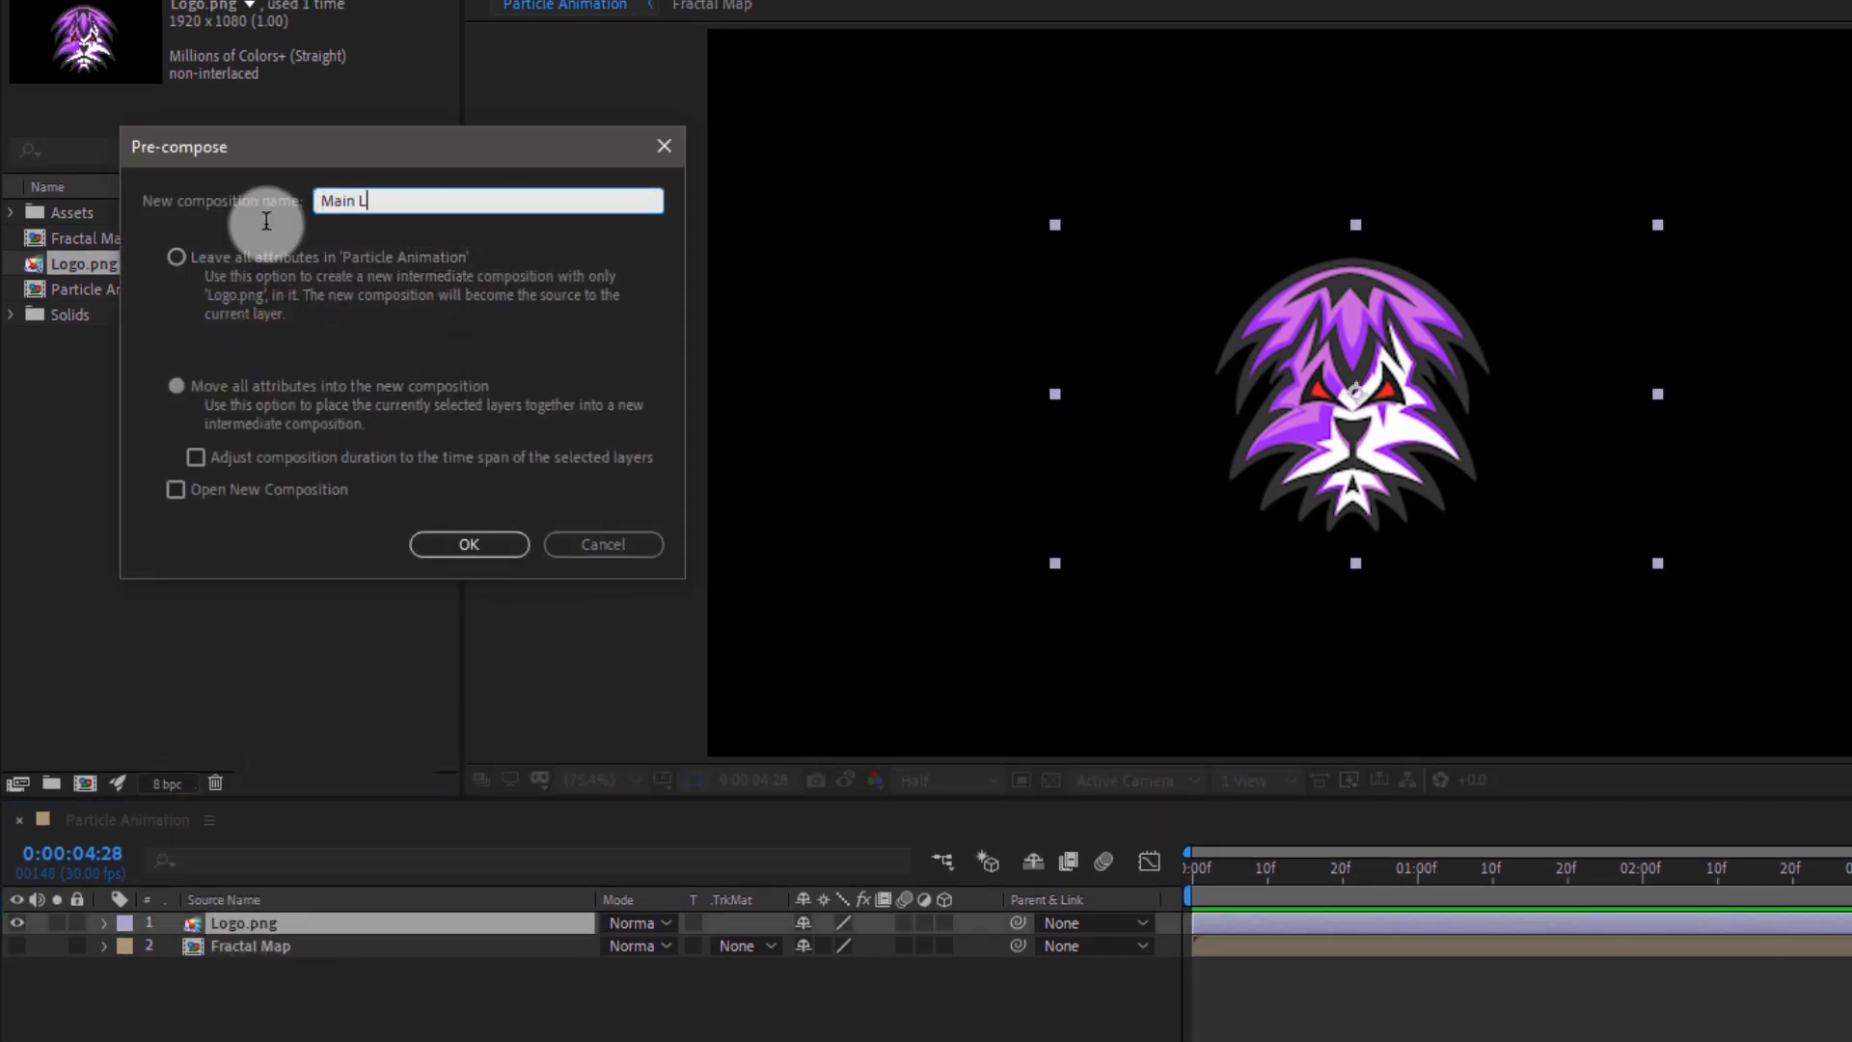
type("ogo")
left_click(489, 535)
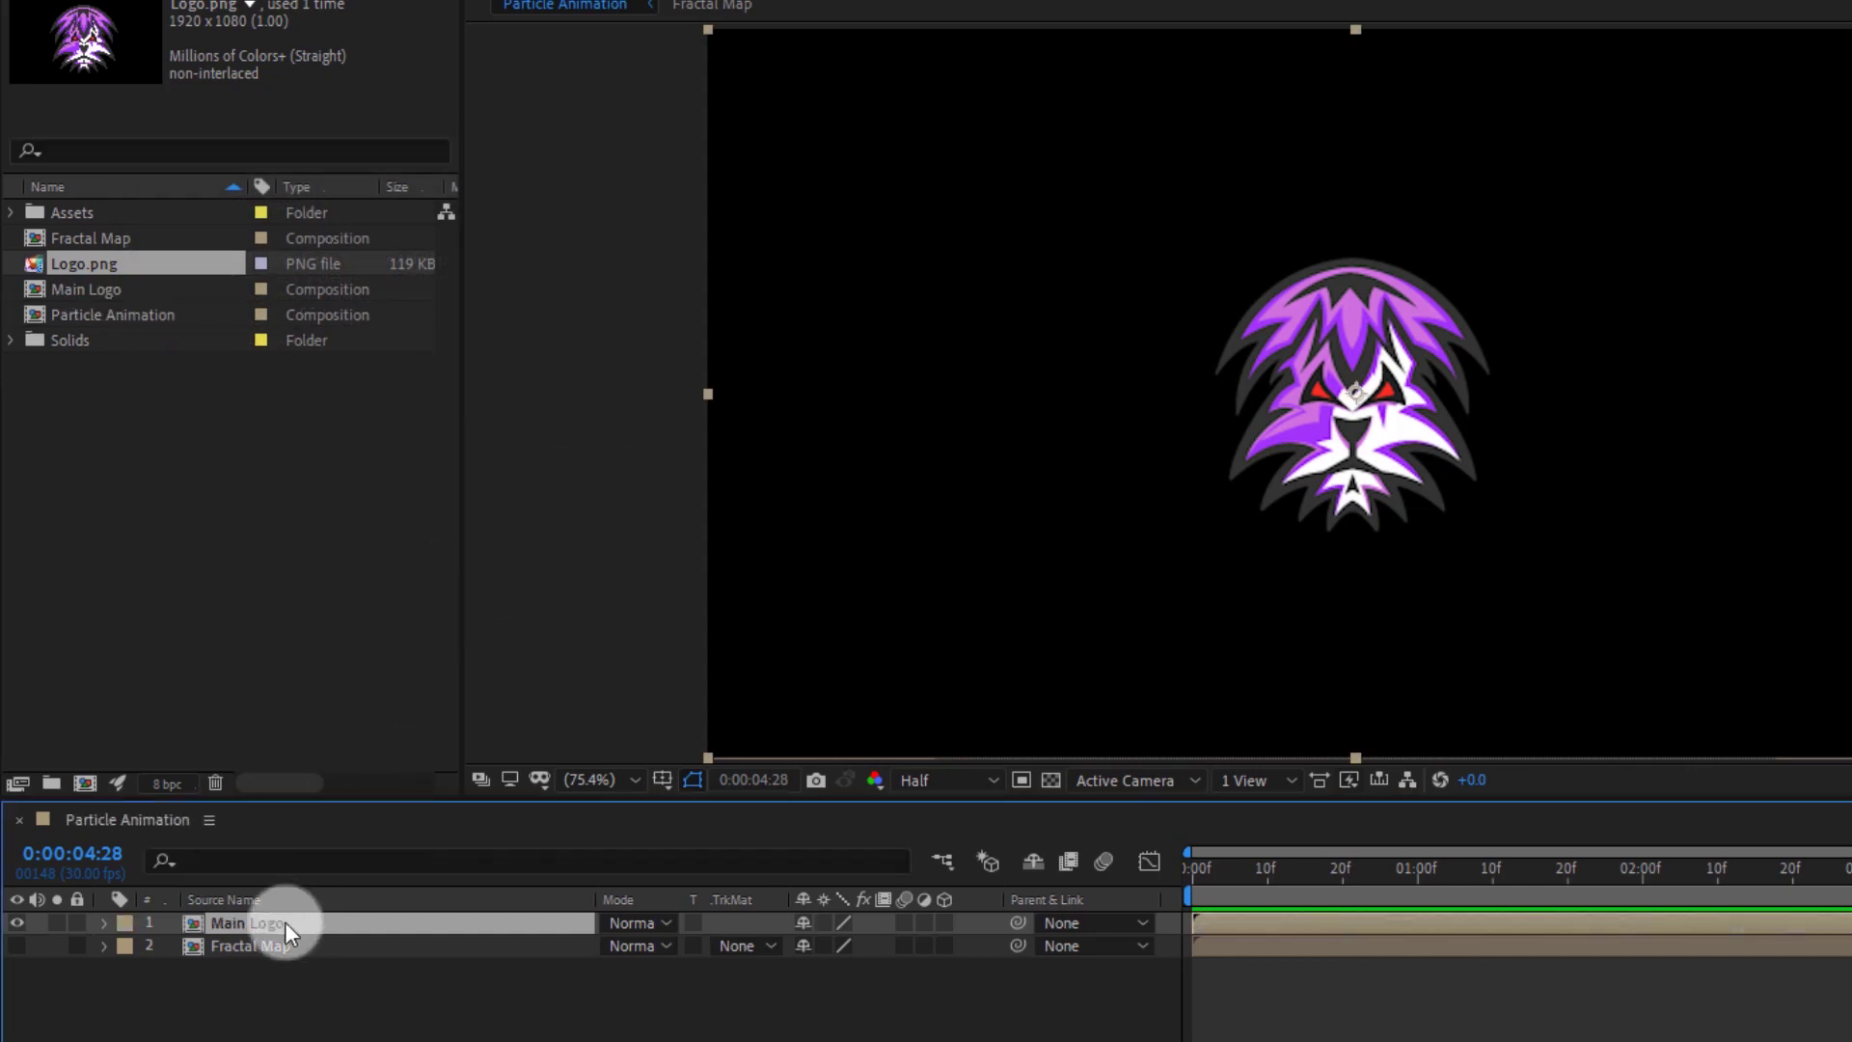
Duplicate Main Logo and rename the copy Main Particle Layer
key("ctrl+d")
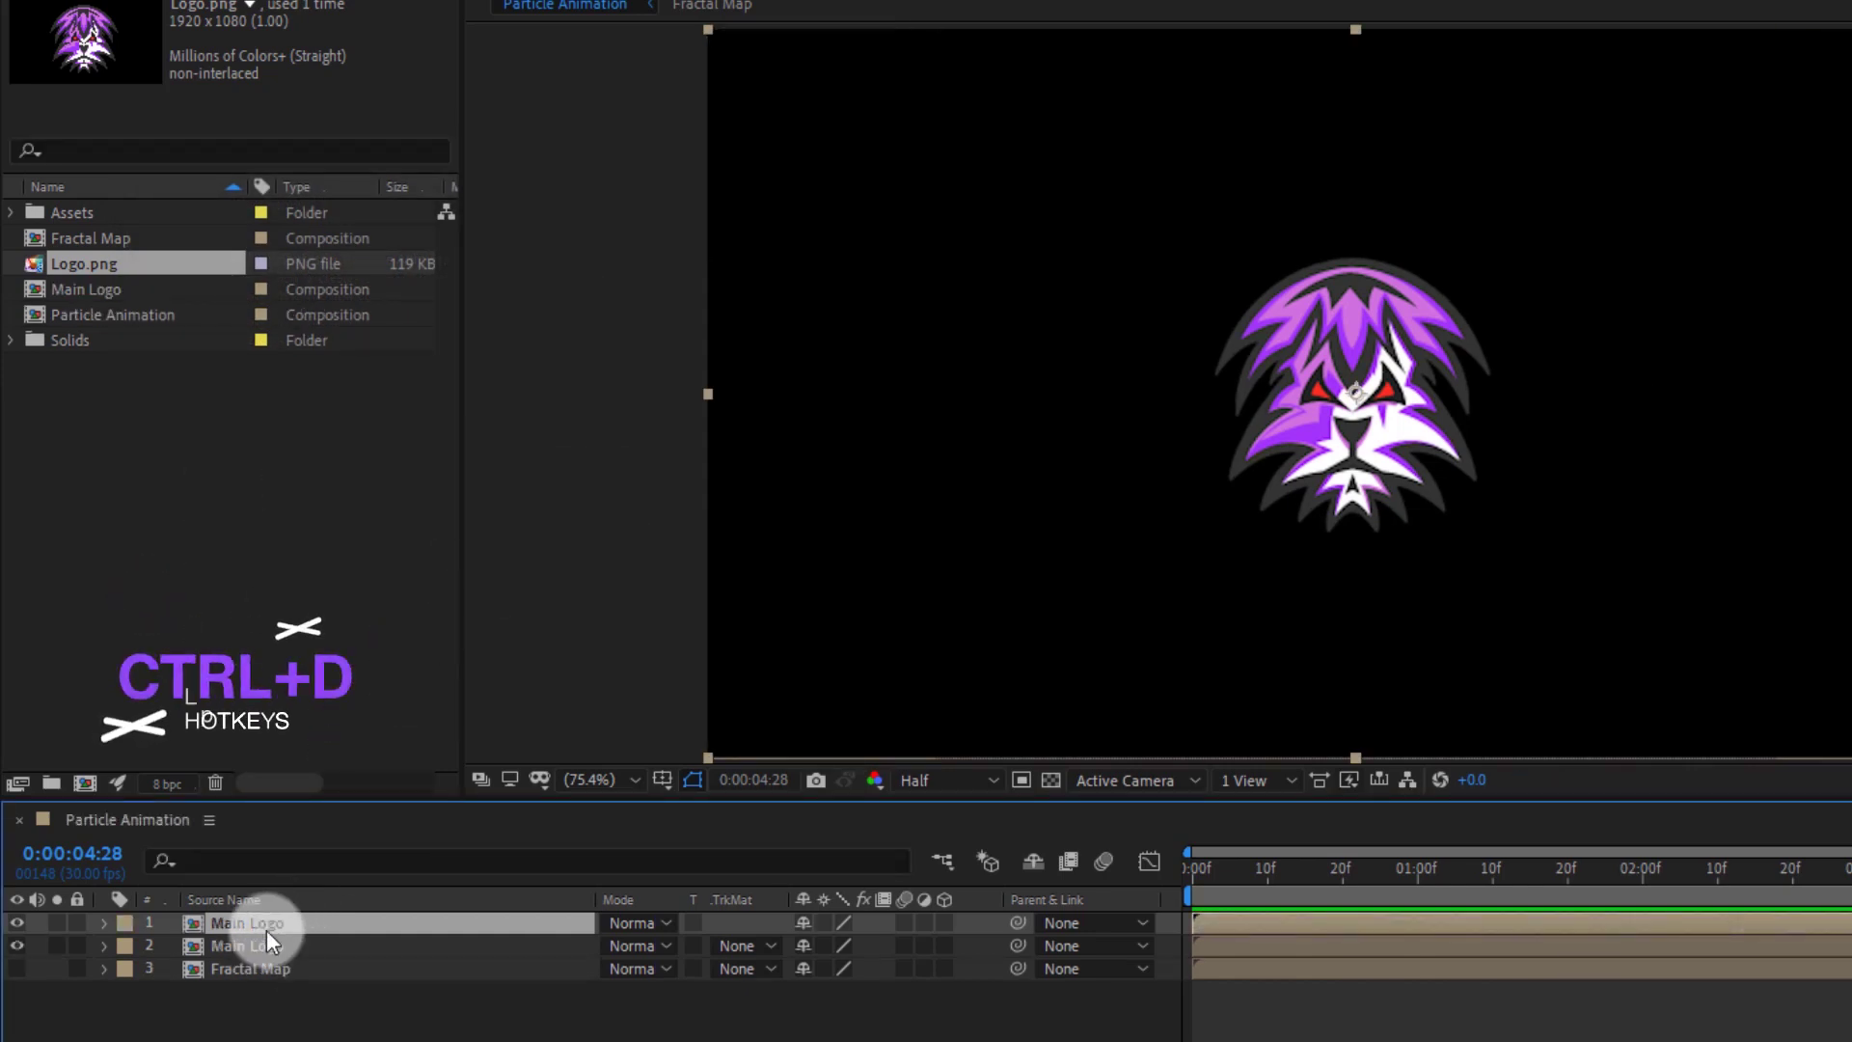
key("Return")
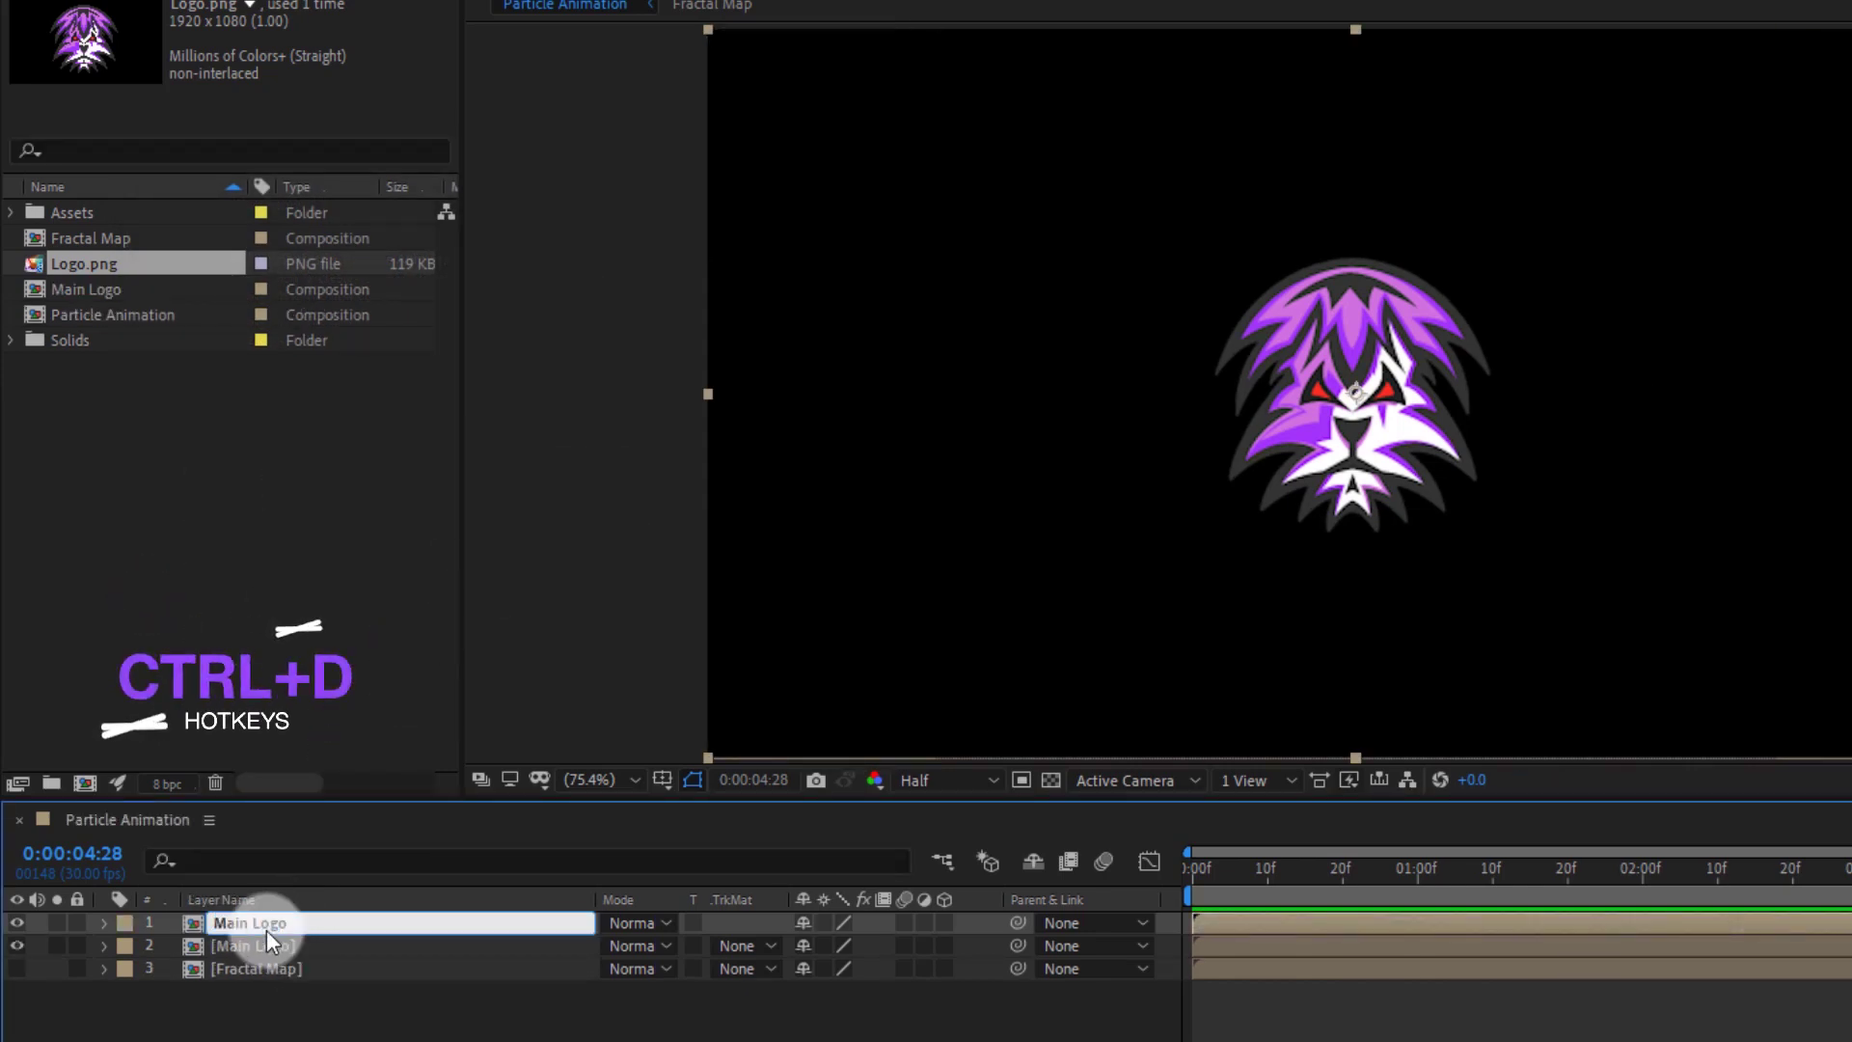
type("Main Lo")
key("BackSpace")
key("BackSpace")
key("Return")
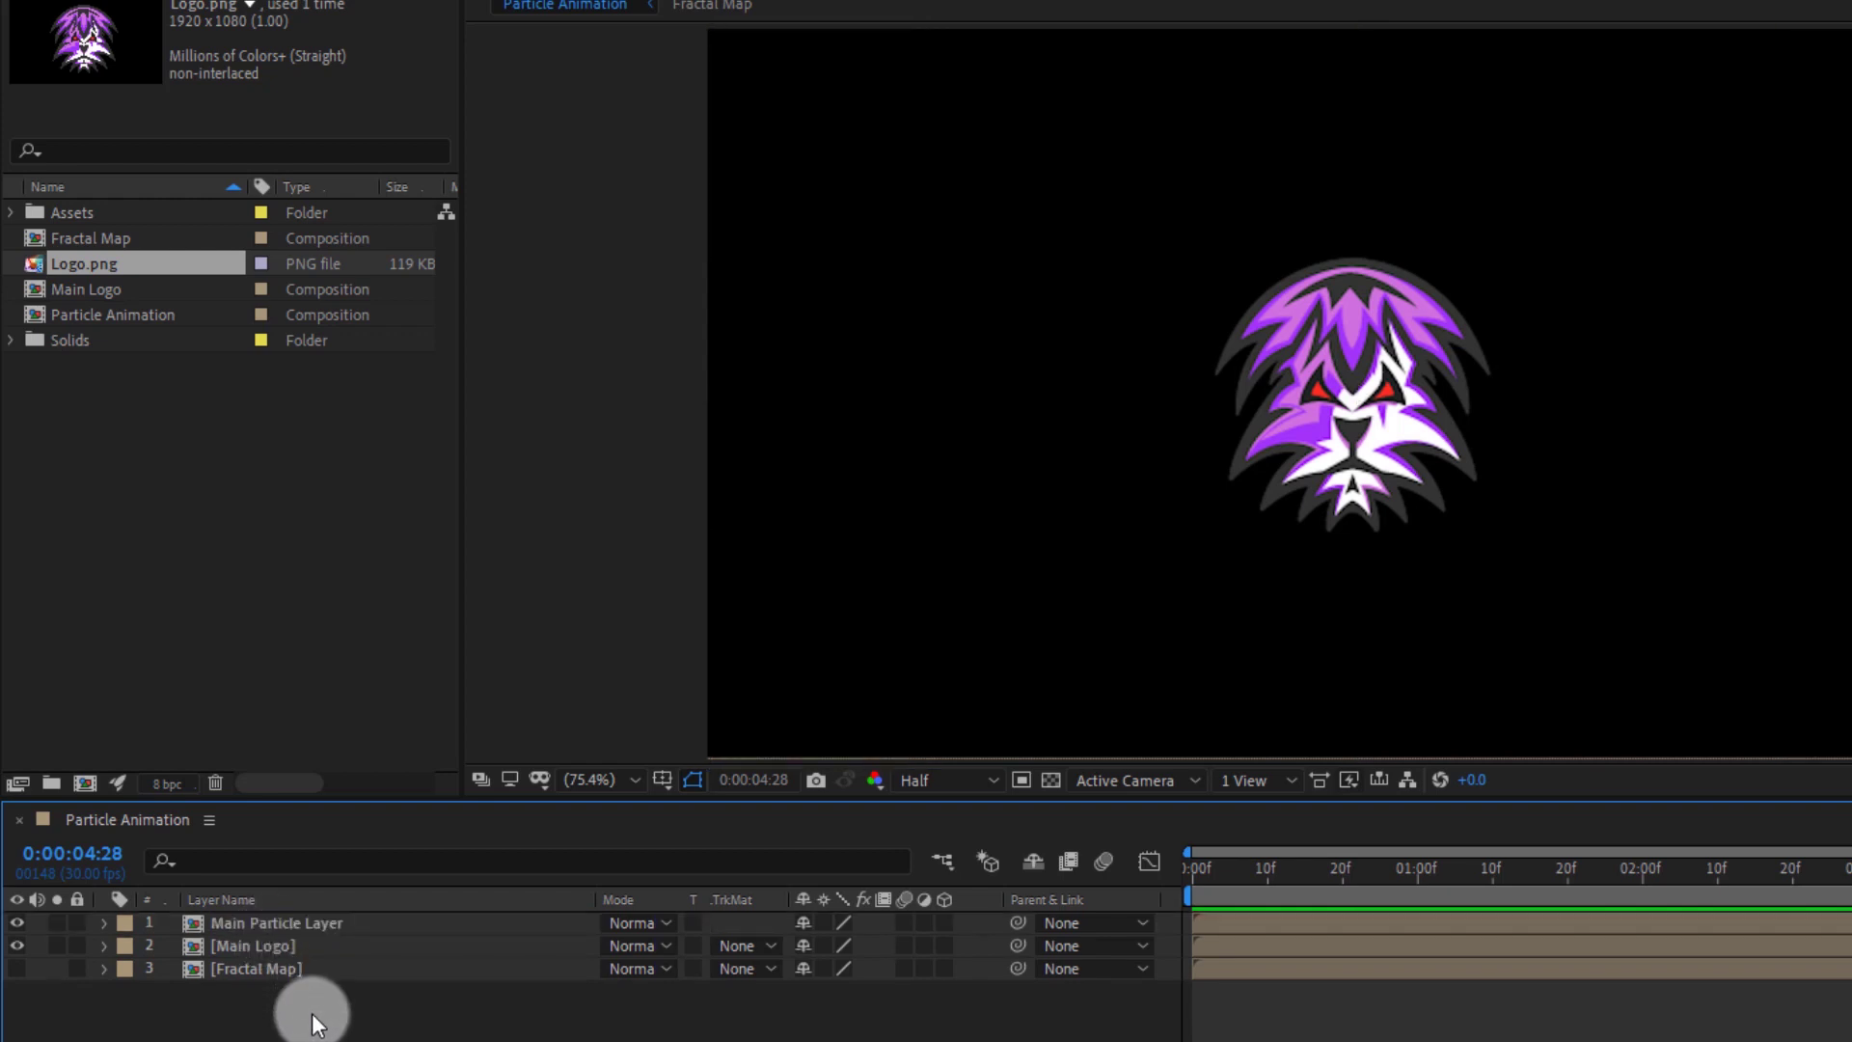
Make Main Particle Layer a 3D layer and hide it
left_click(293, 920)
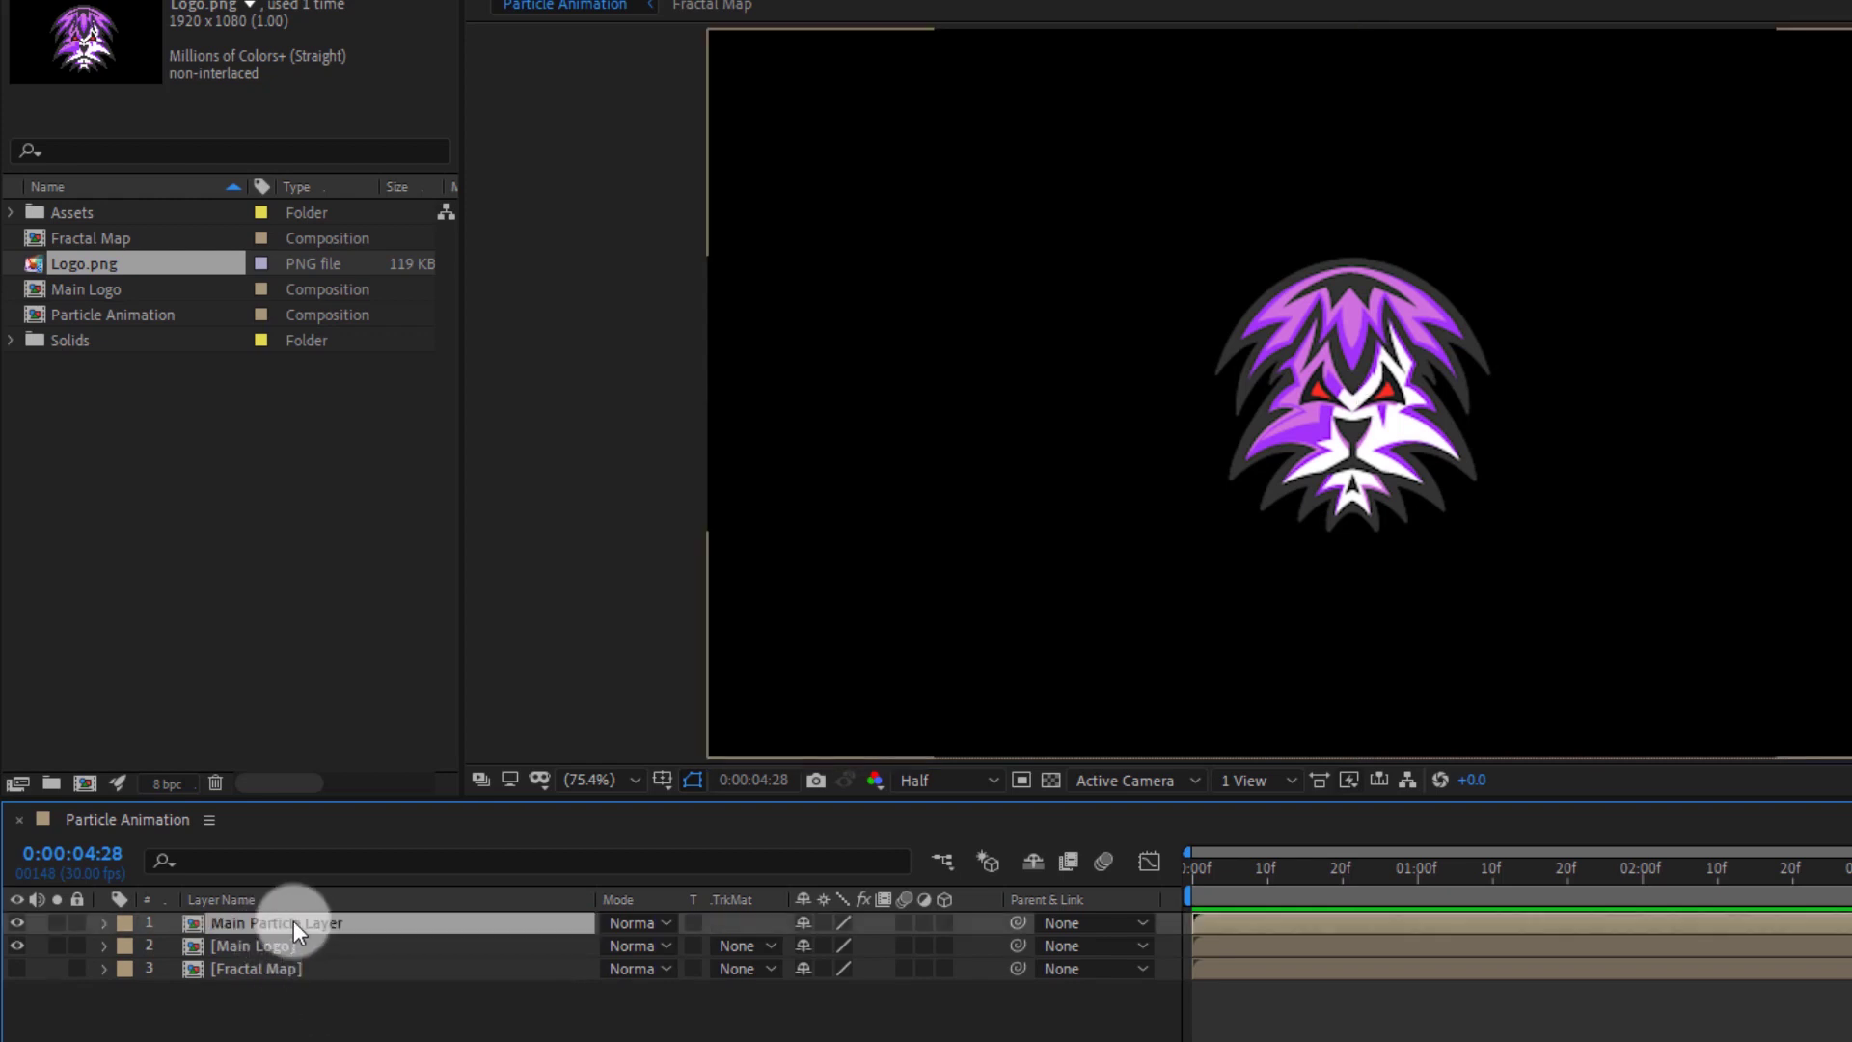
left_click(944, 924)
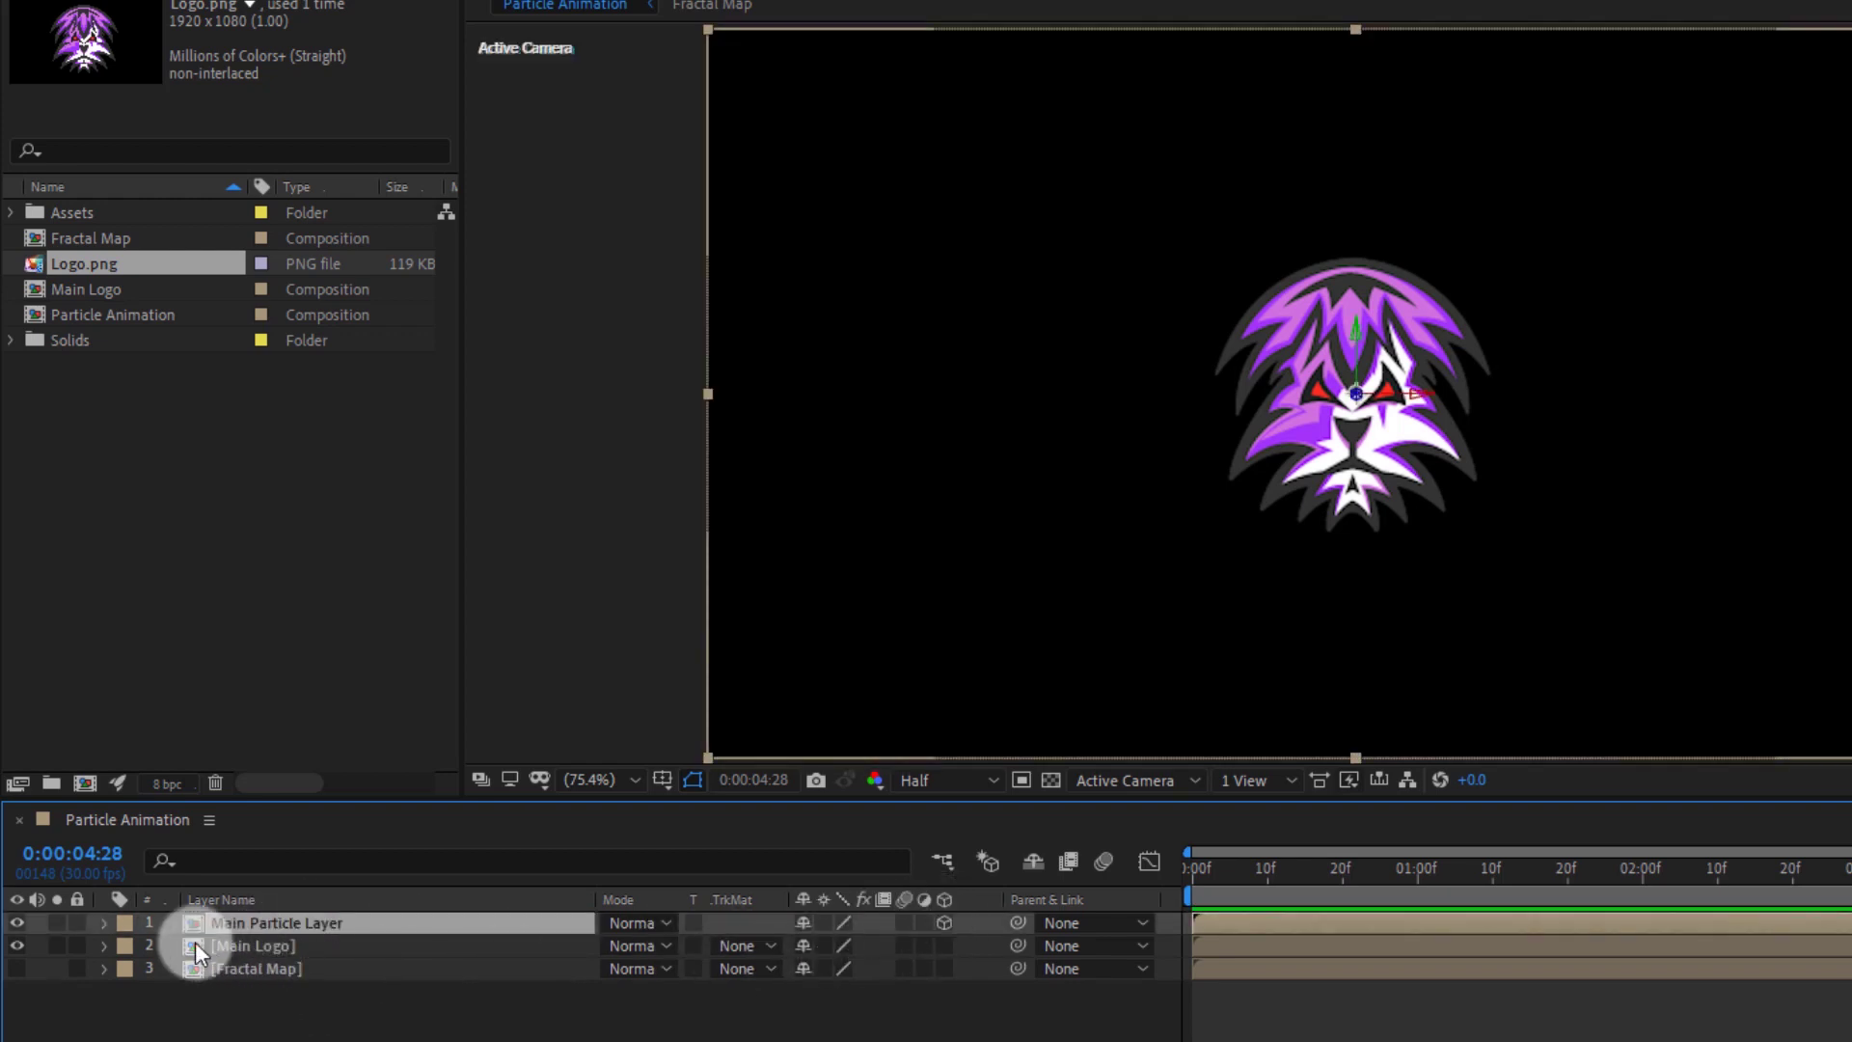
left_click(12, 926)
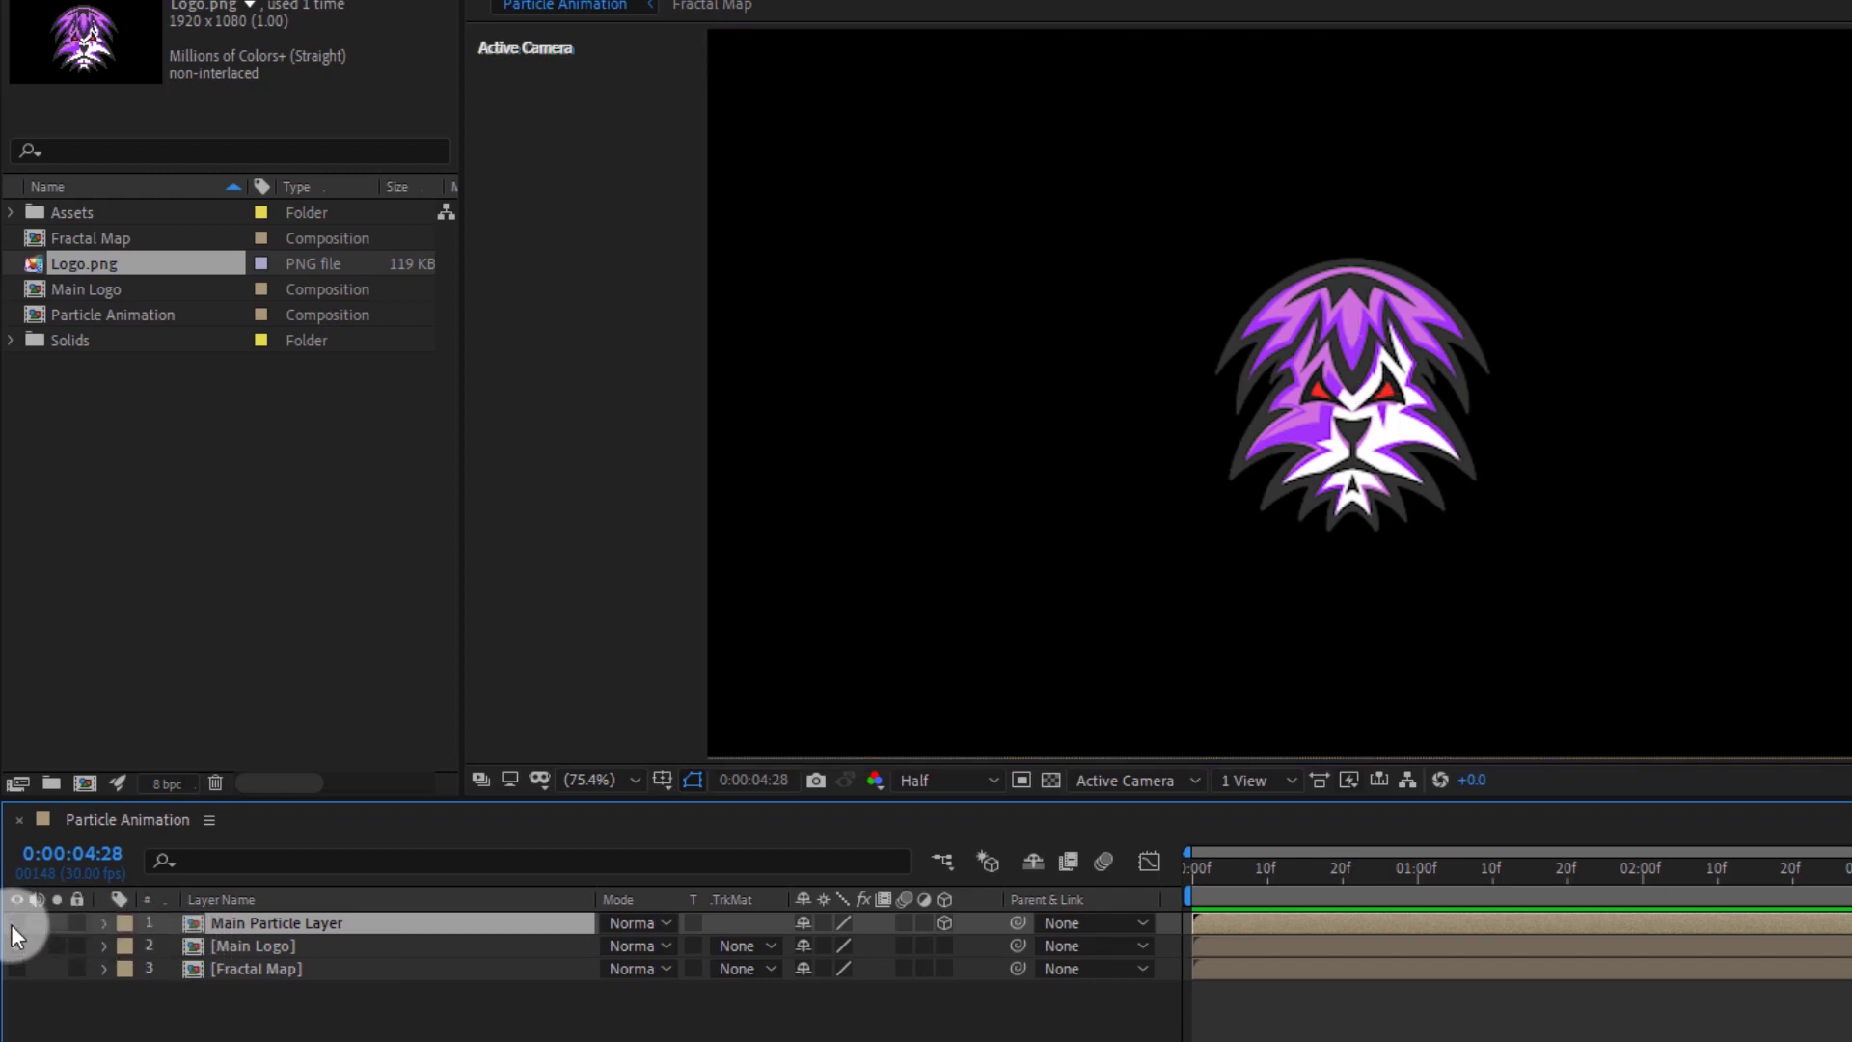
left_click(246, 947)
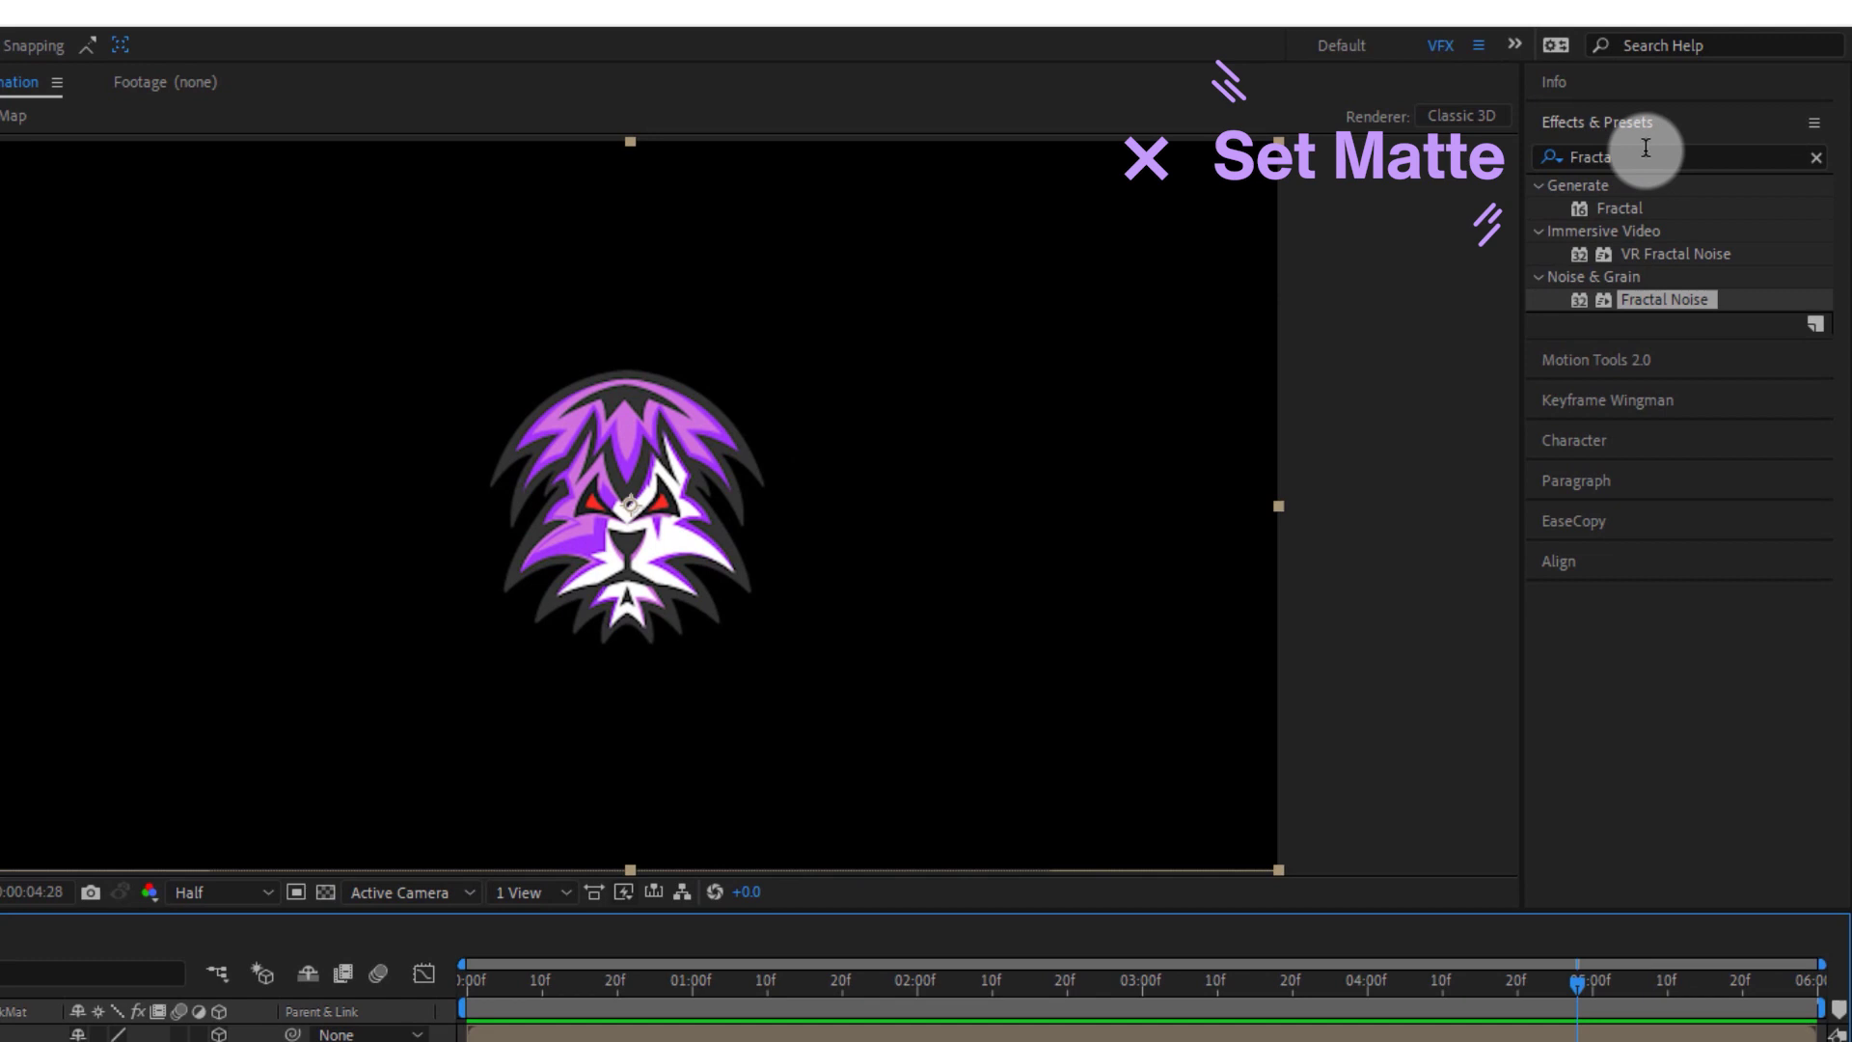
Apply Set Matte to Main Logo, taking a Luminance matte from the Fractal Map layer
double_click(1646, 148)
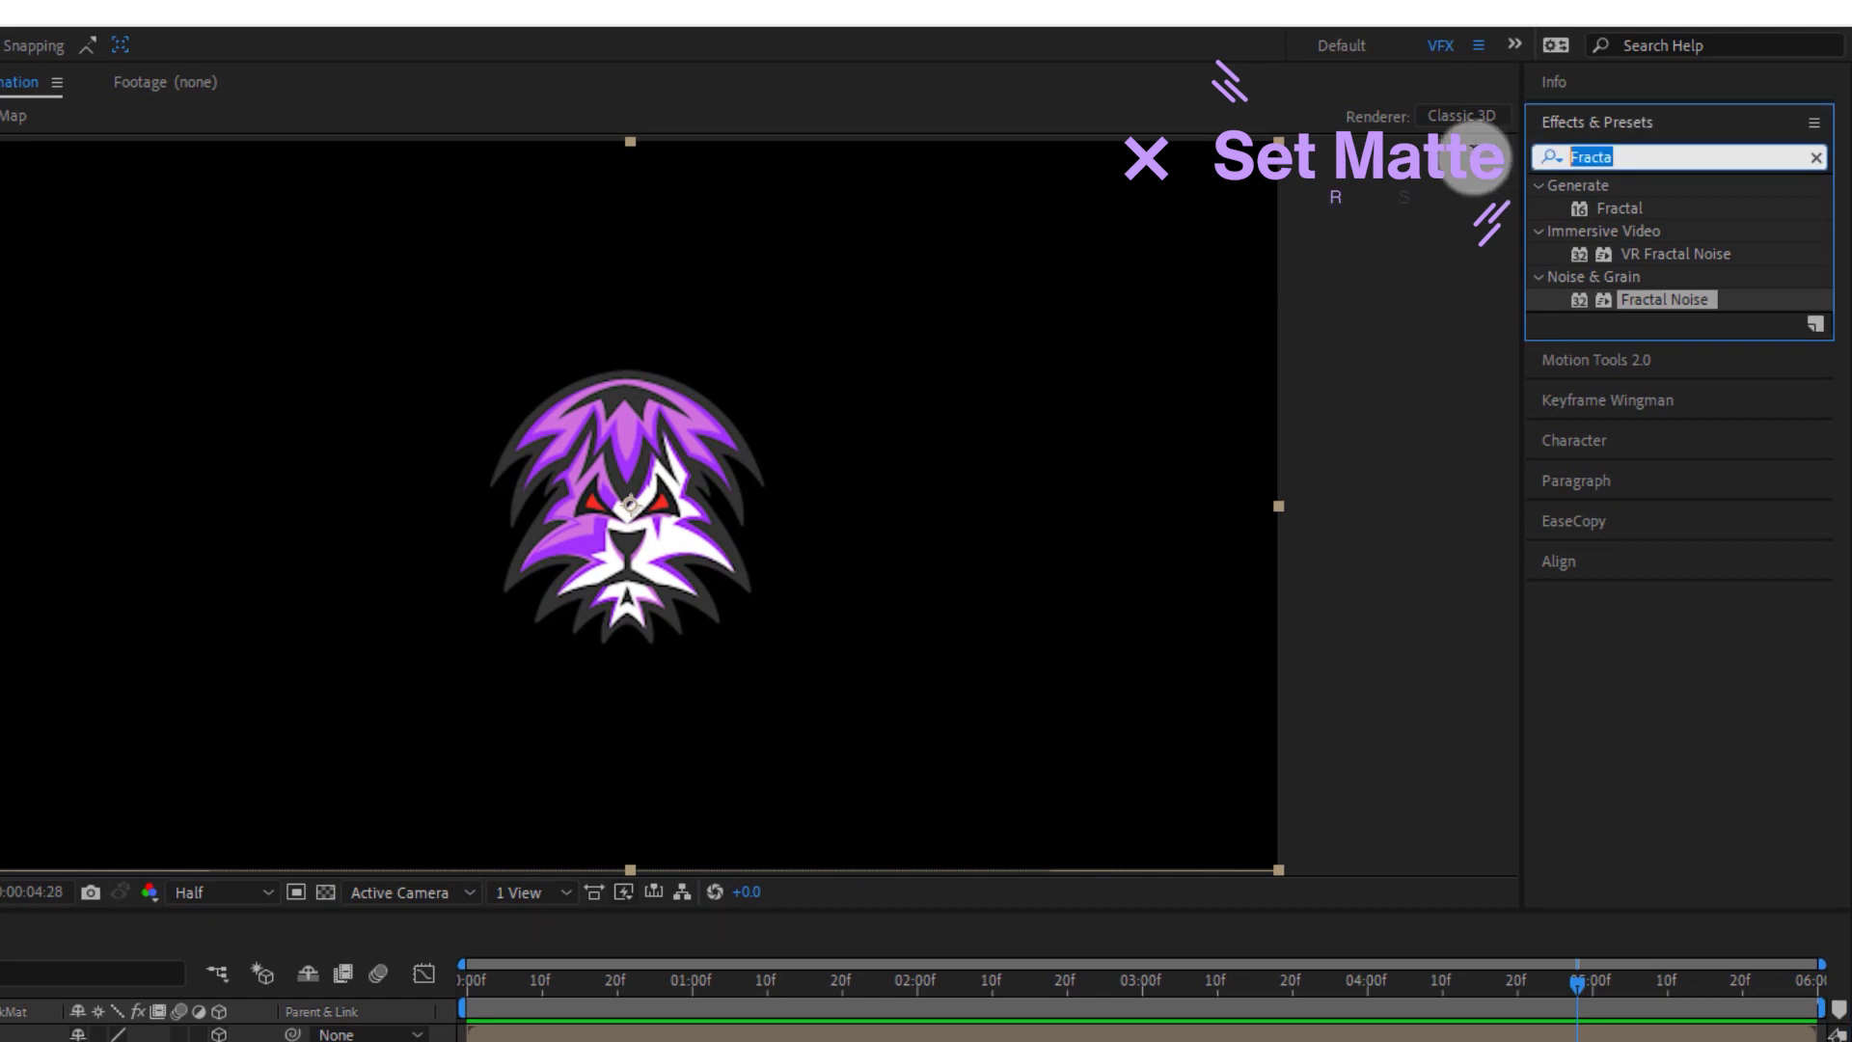
type("set")
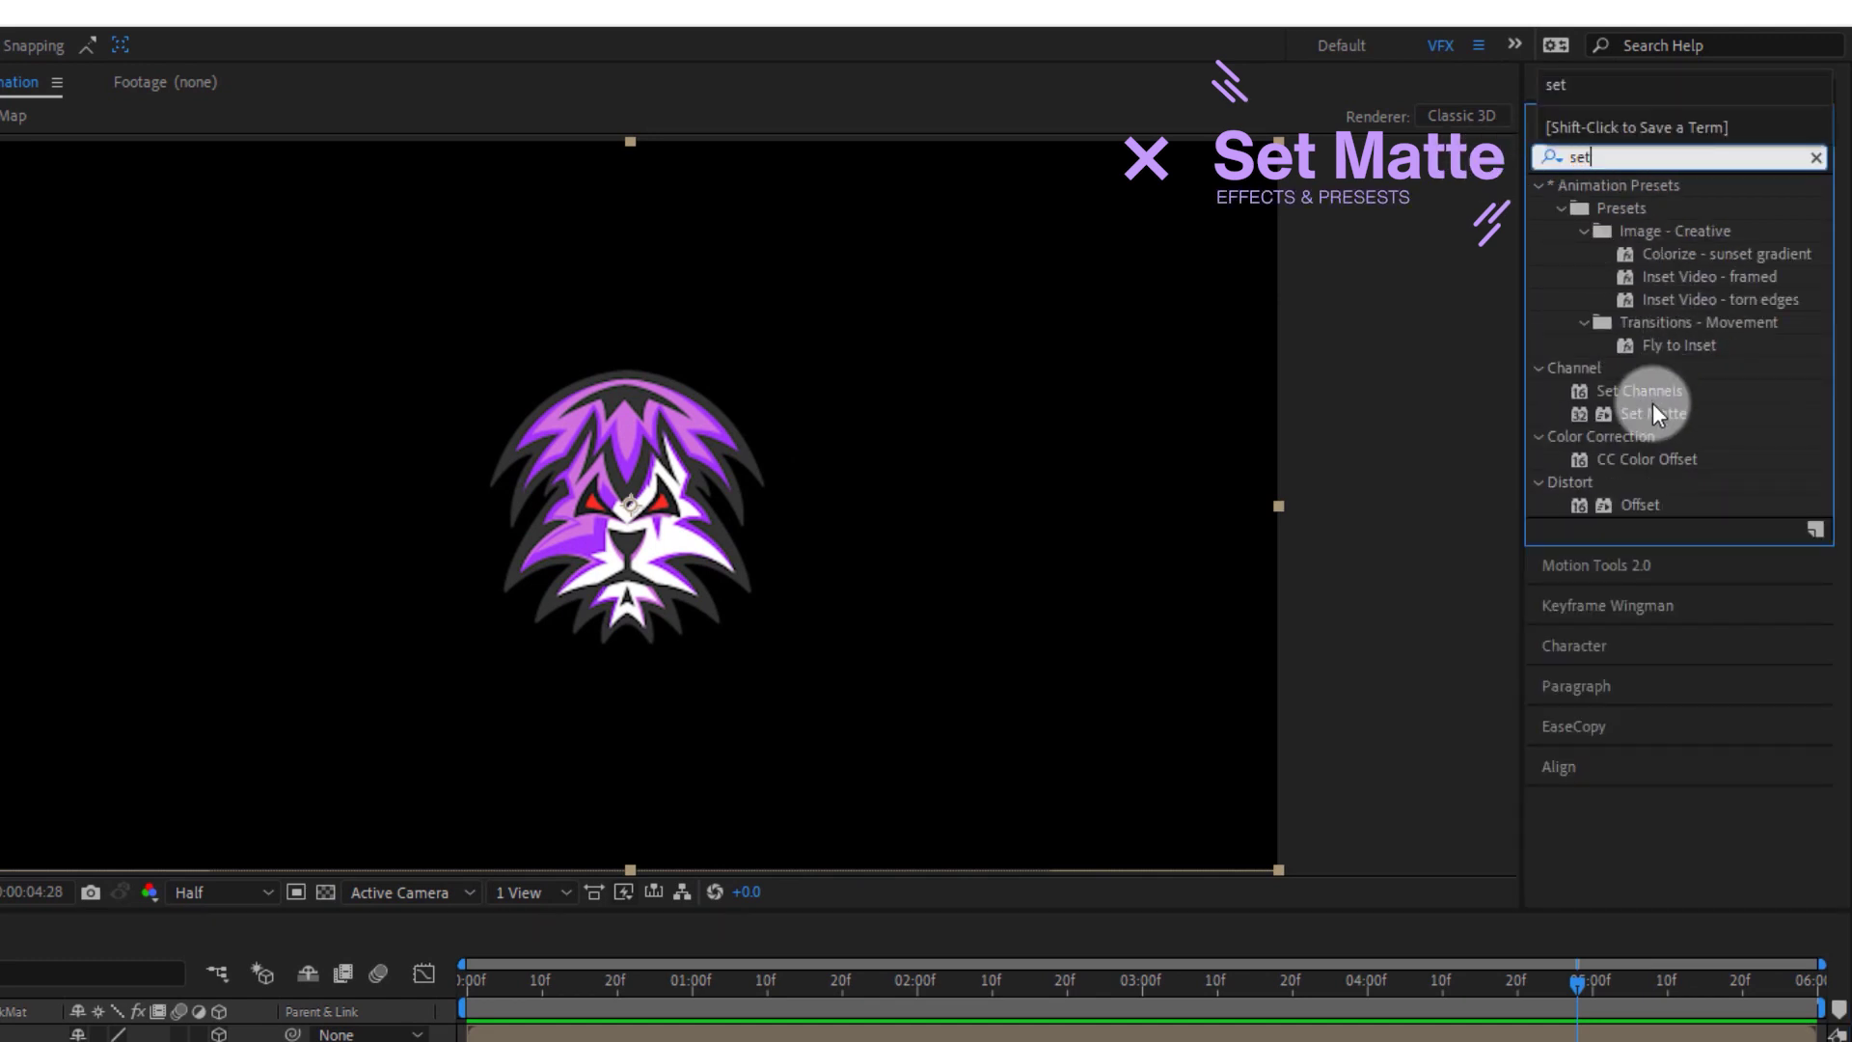
double_click(1646, 411)
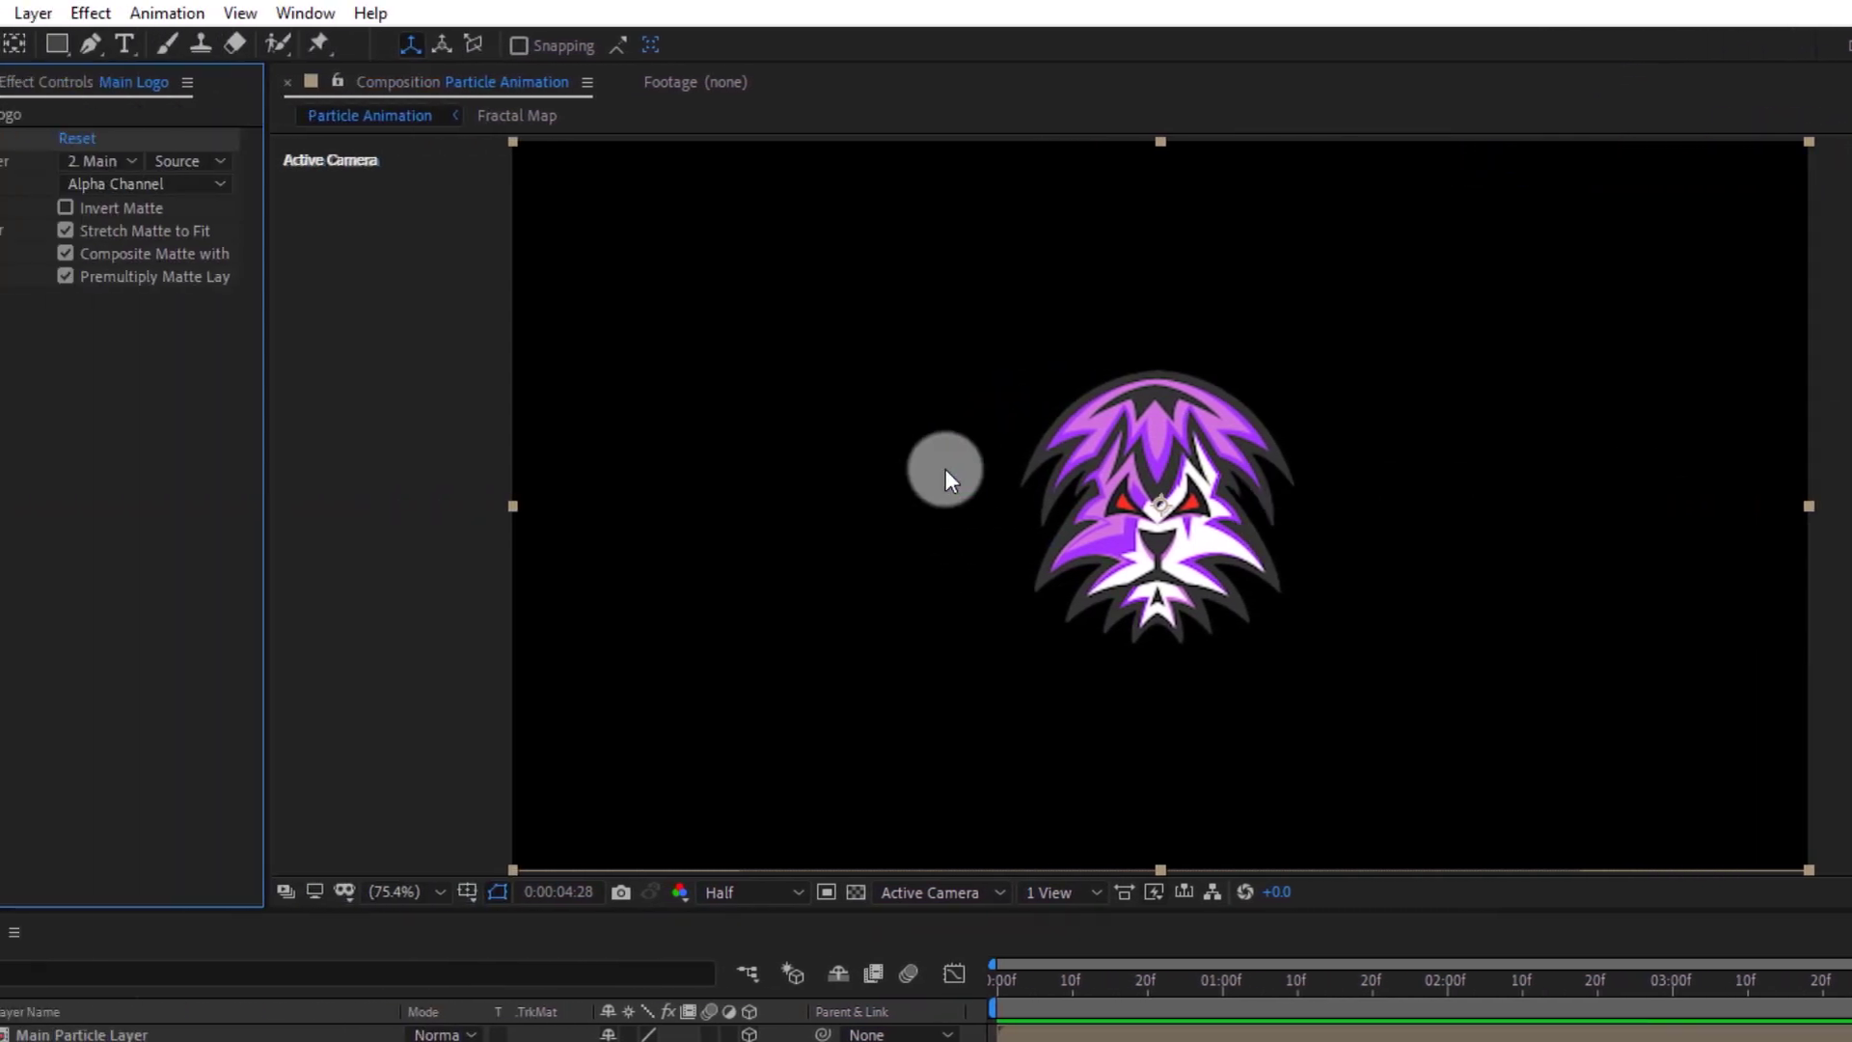
left_click(276, 164)
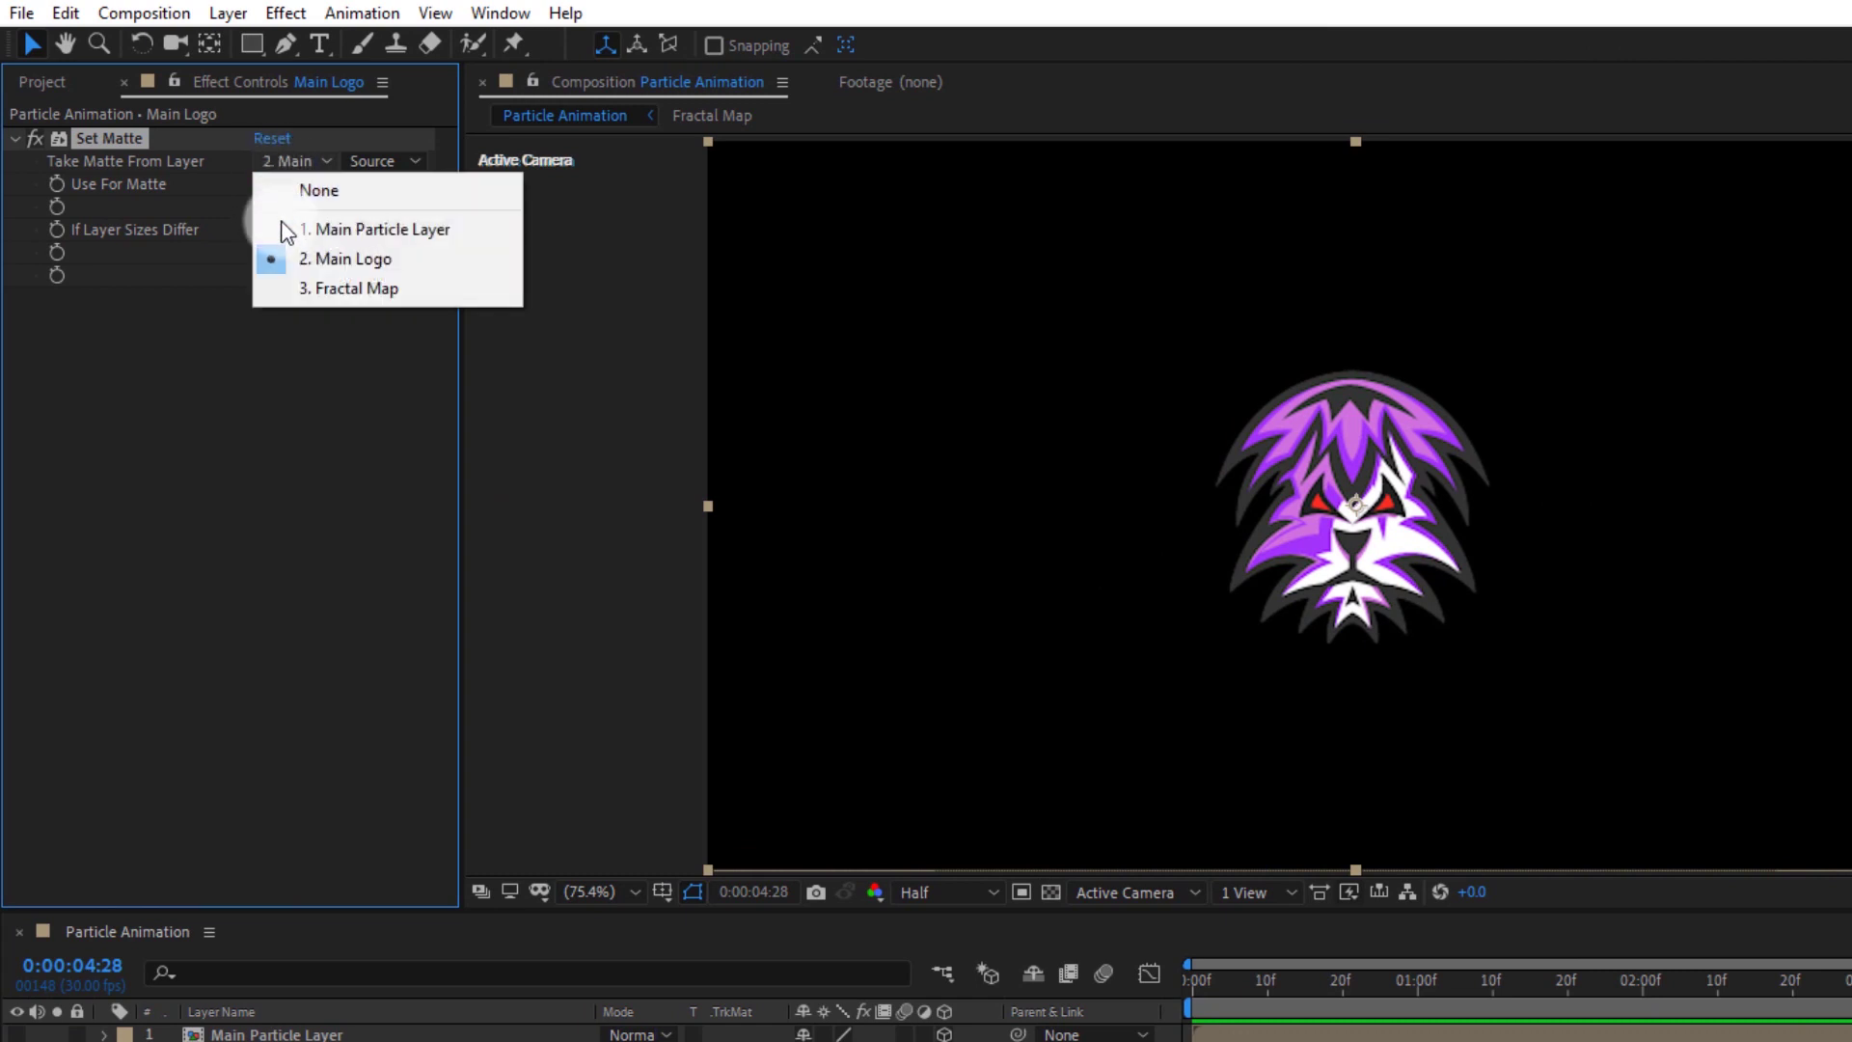
left_click(299, 288)
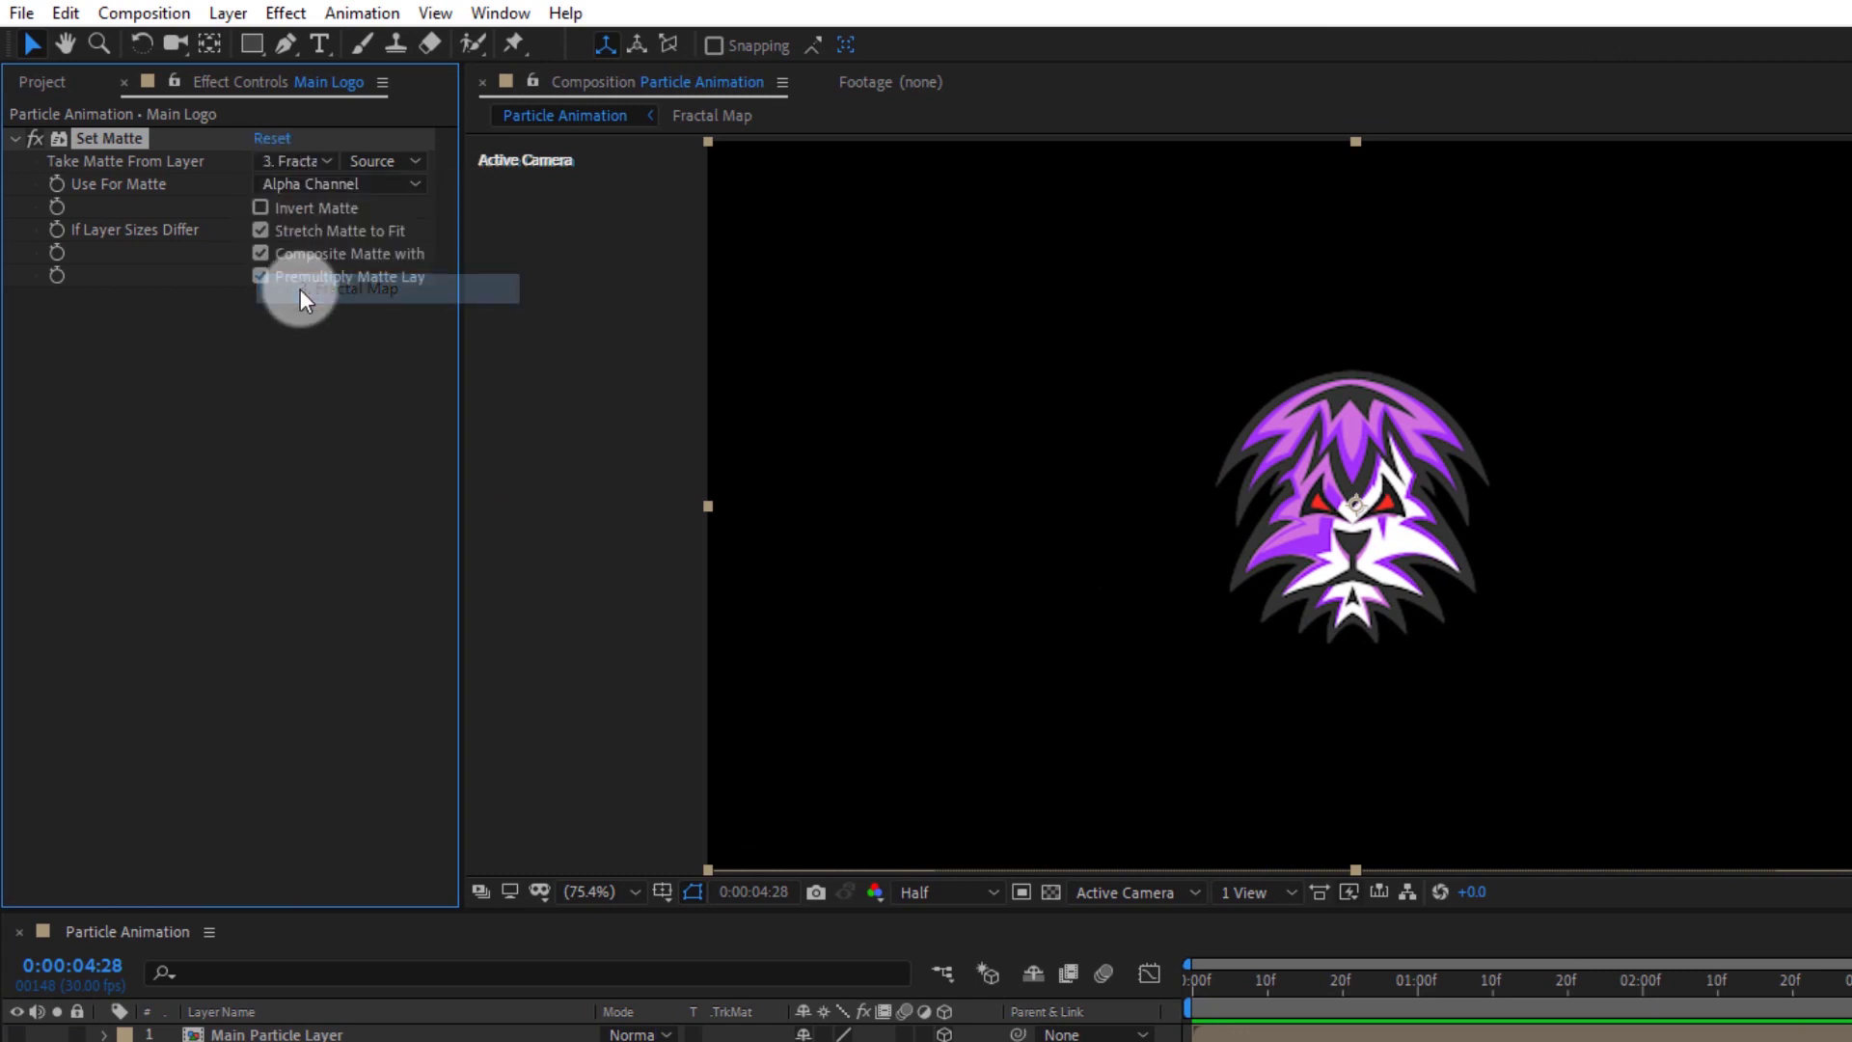
left_click(299, 186)
left_click(328, 328)
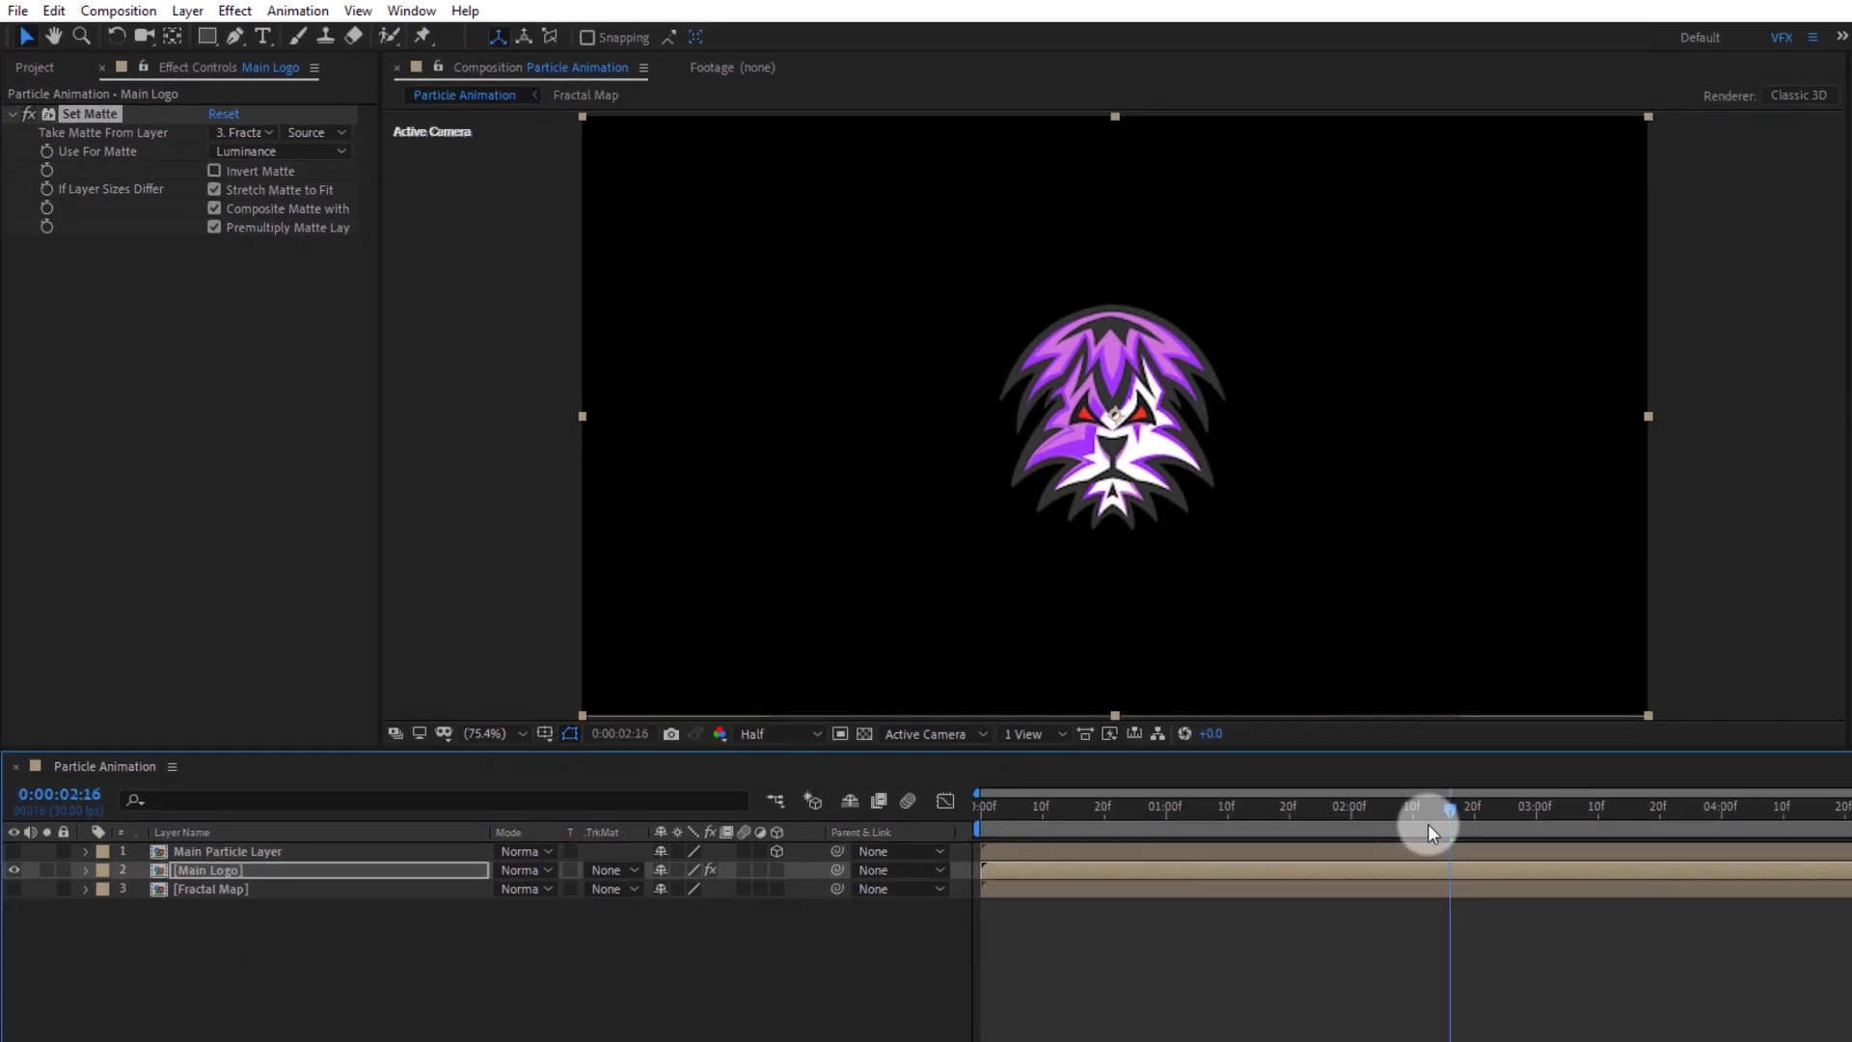
Jump to 0:00:02:15 and preview the matted logo reveal
left_click_drag(1415, 822, 1443, 825)
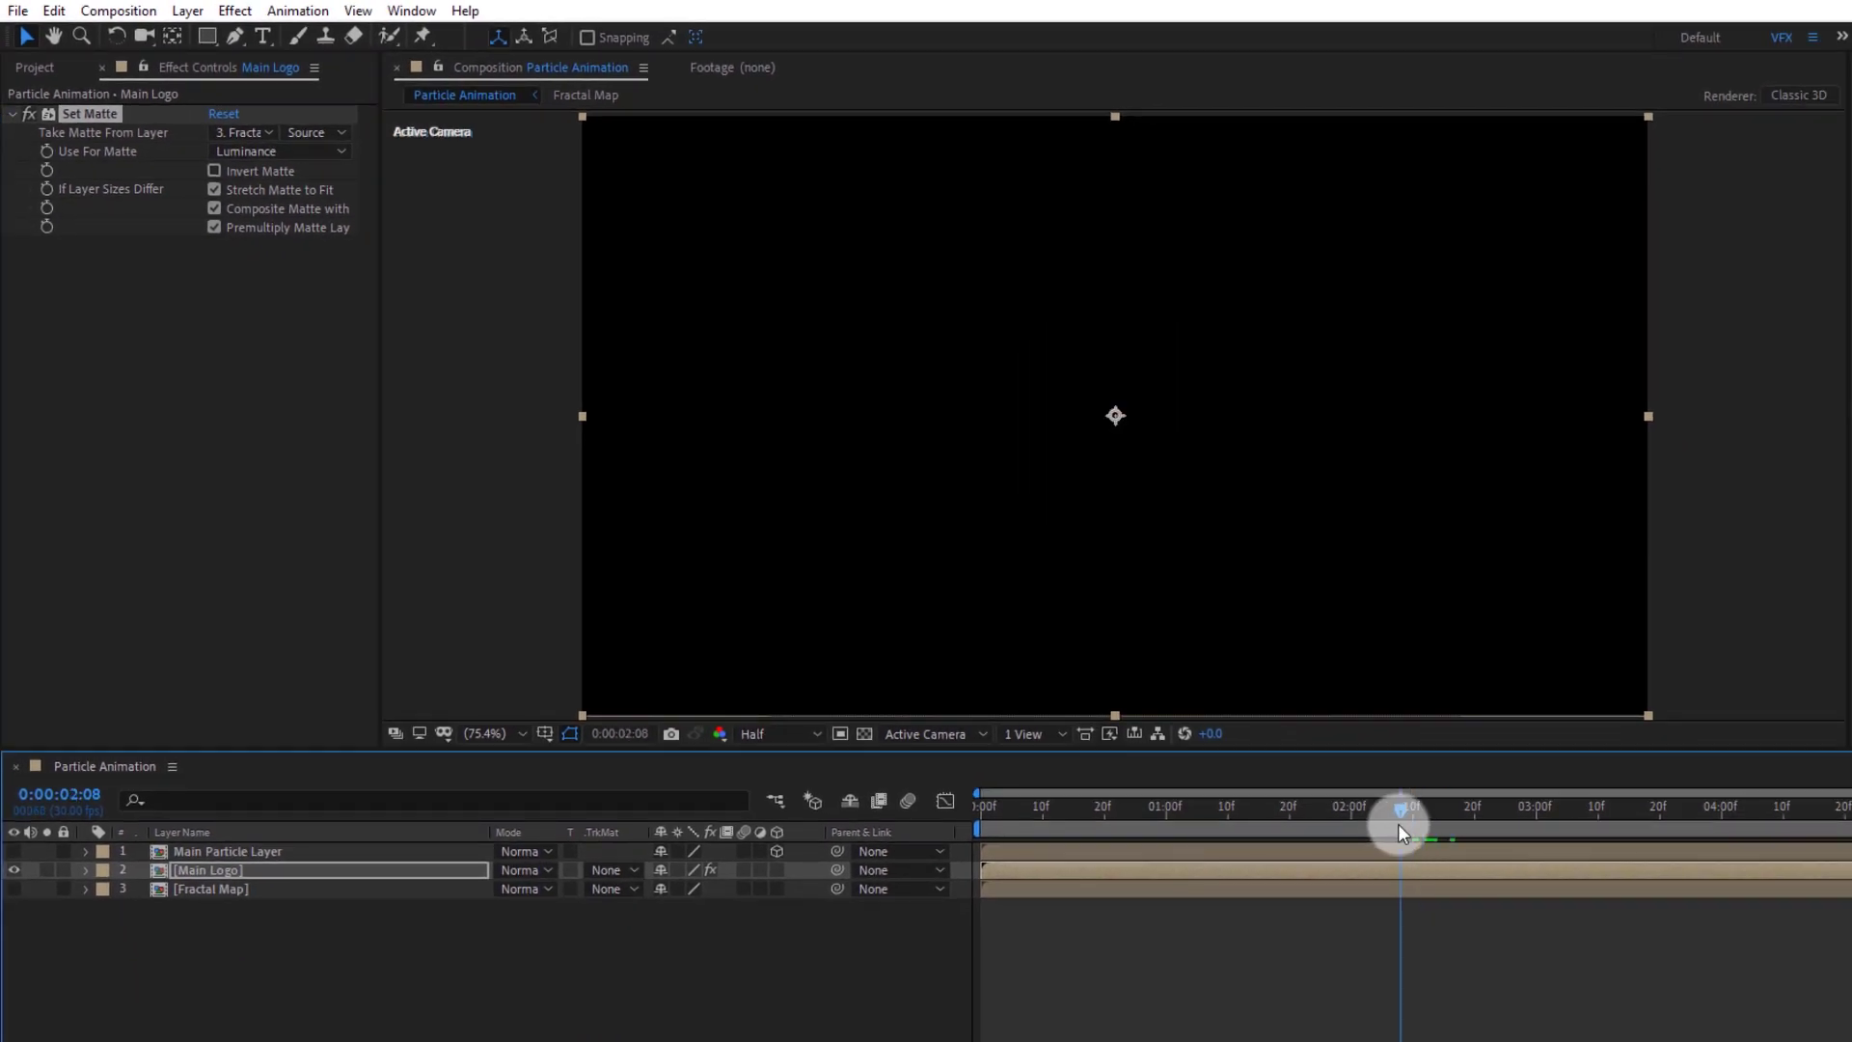
left_click(1442, 822)
key("space")
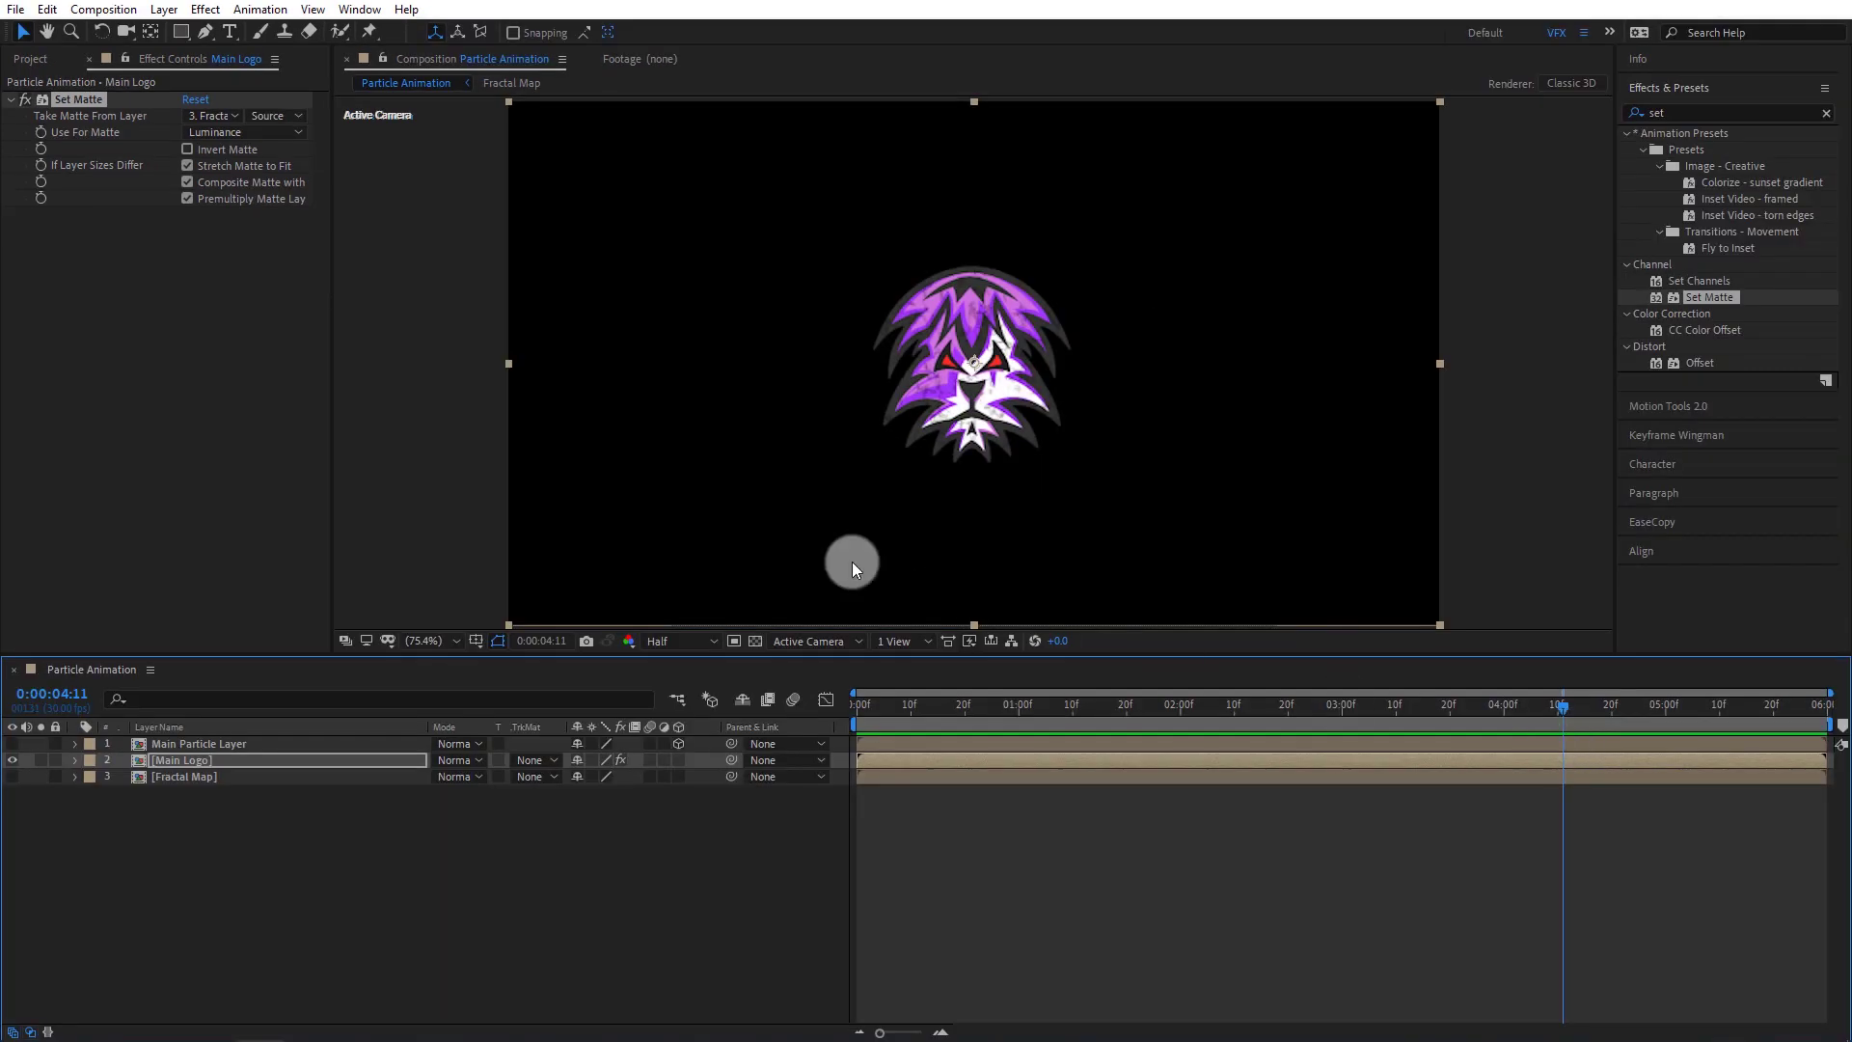
Add a new black comp-sized solid named Particle
left_click(9, 100)
right_click(234, 842)
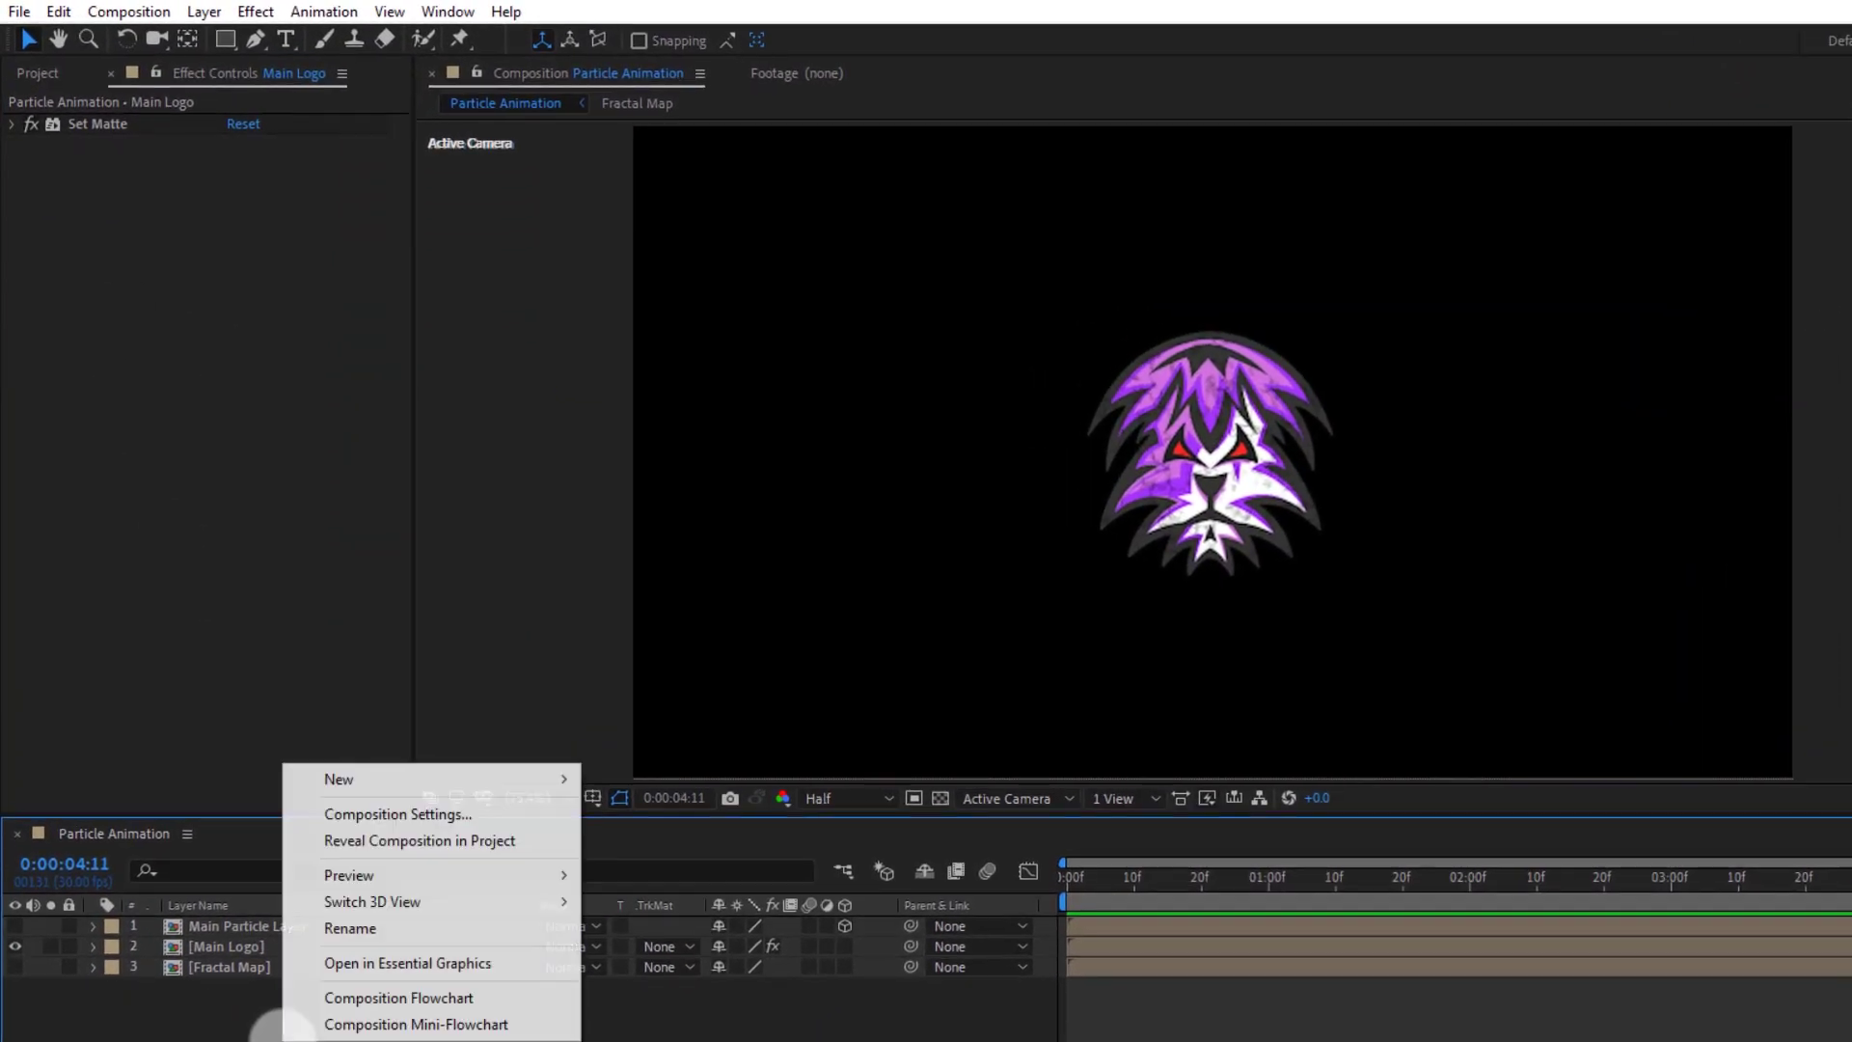
mouse_move(405, 786)
left_click(675, 835)
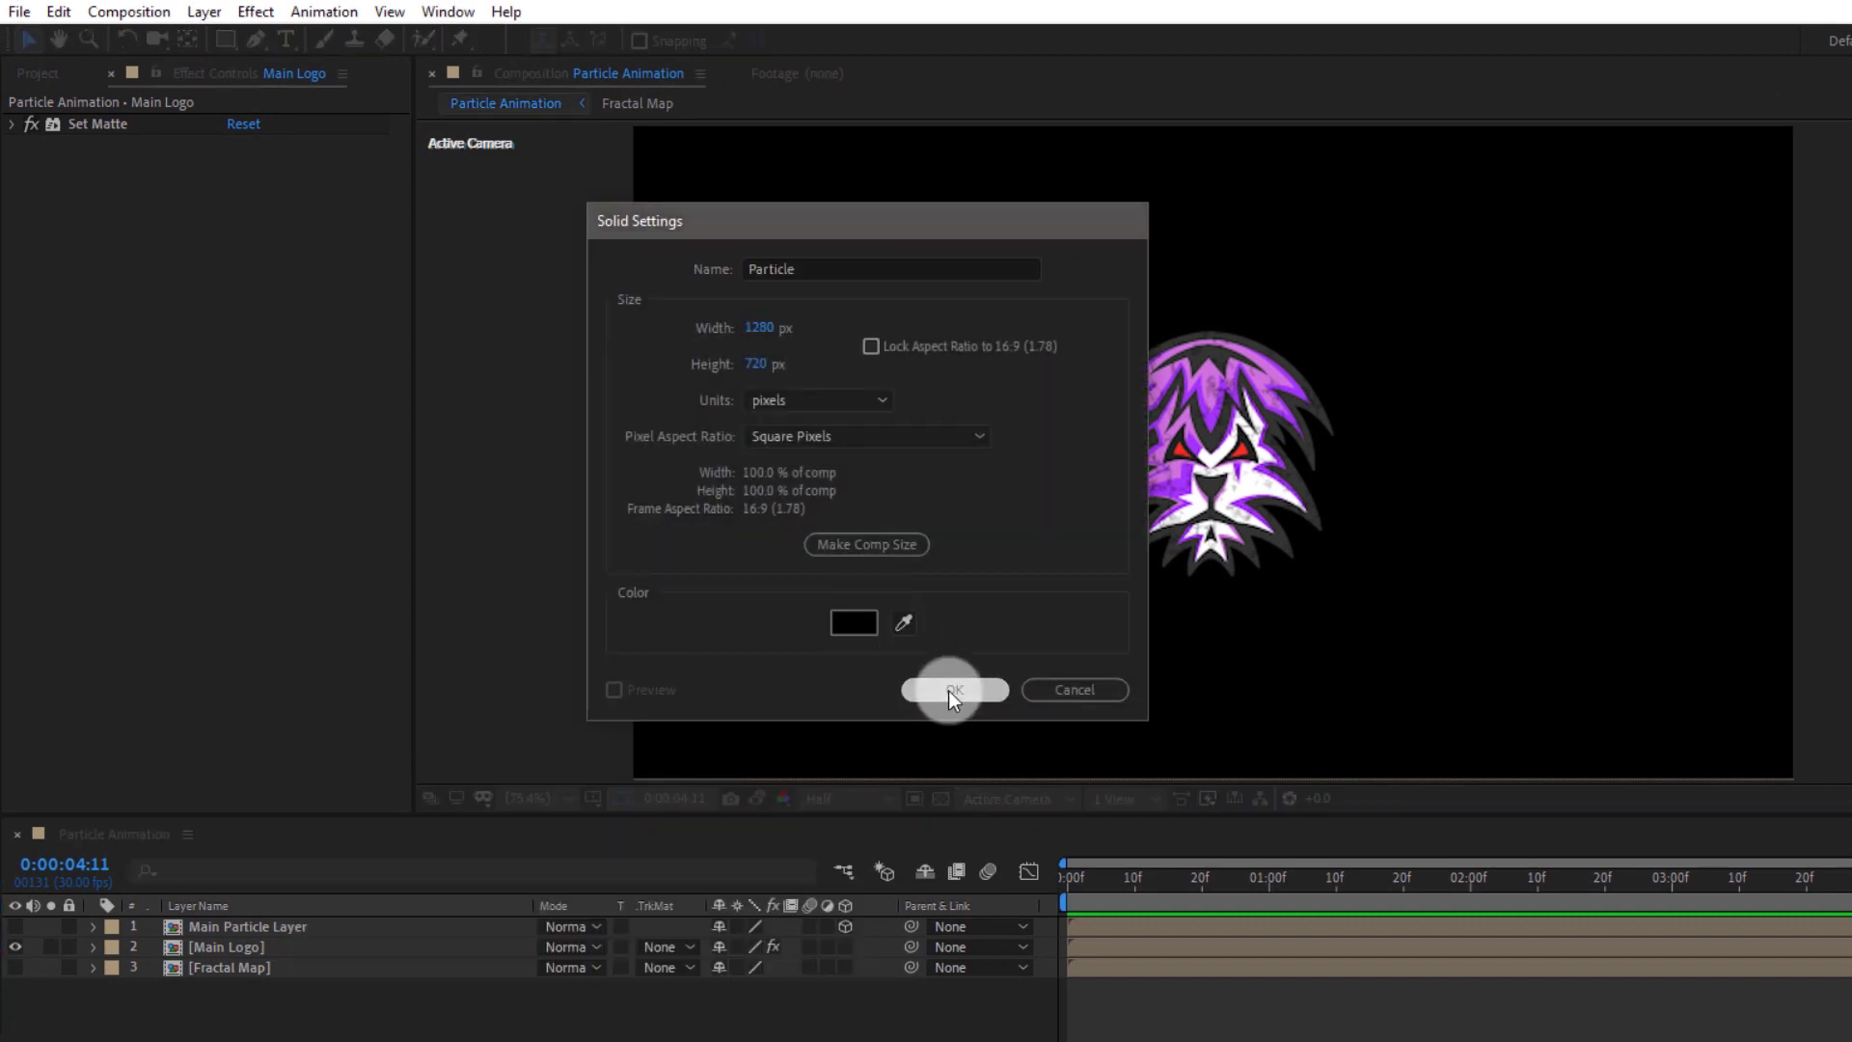
left_click(947, 691)
Search 'Parti', apply Trapcode Particular to the Particle solid and preview from the start
double_click(1494, 172)
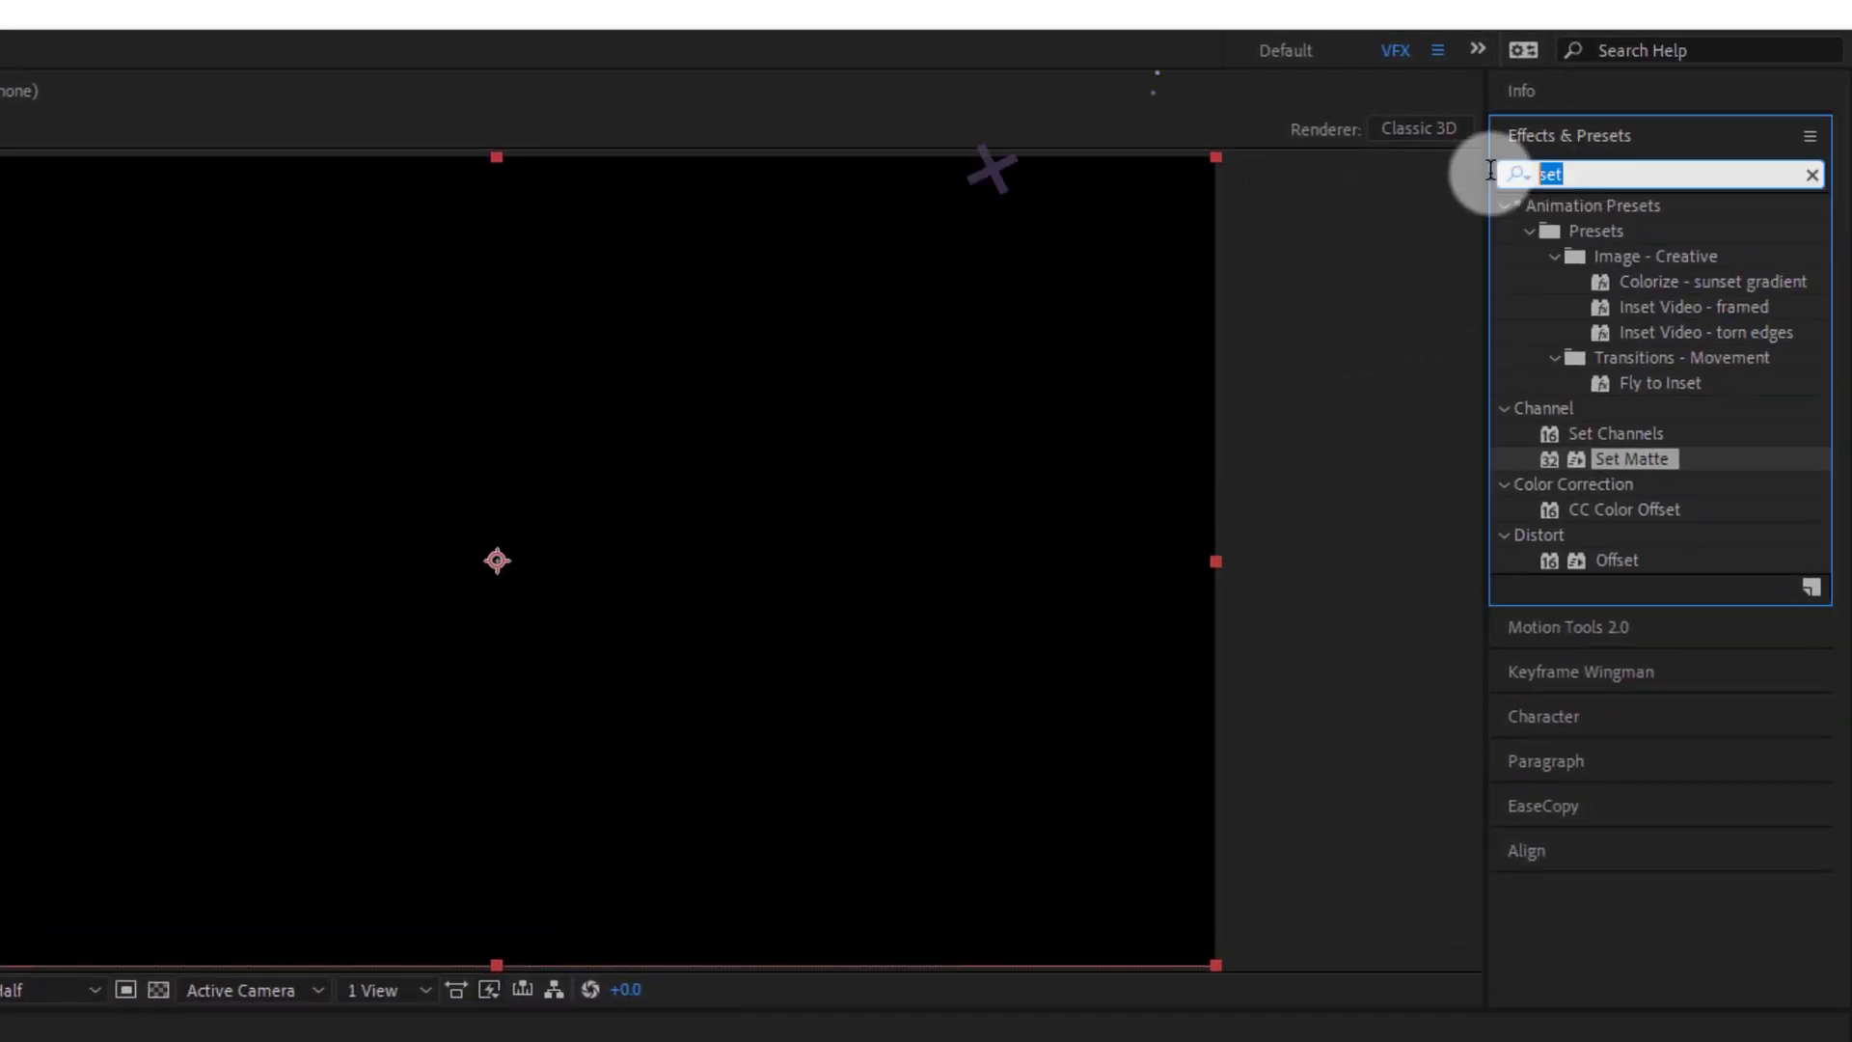
type("Parti")
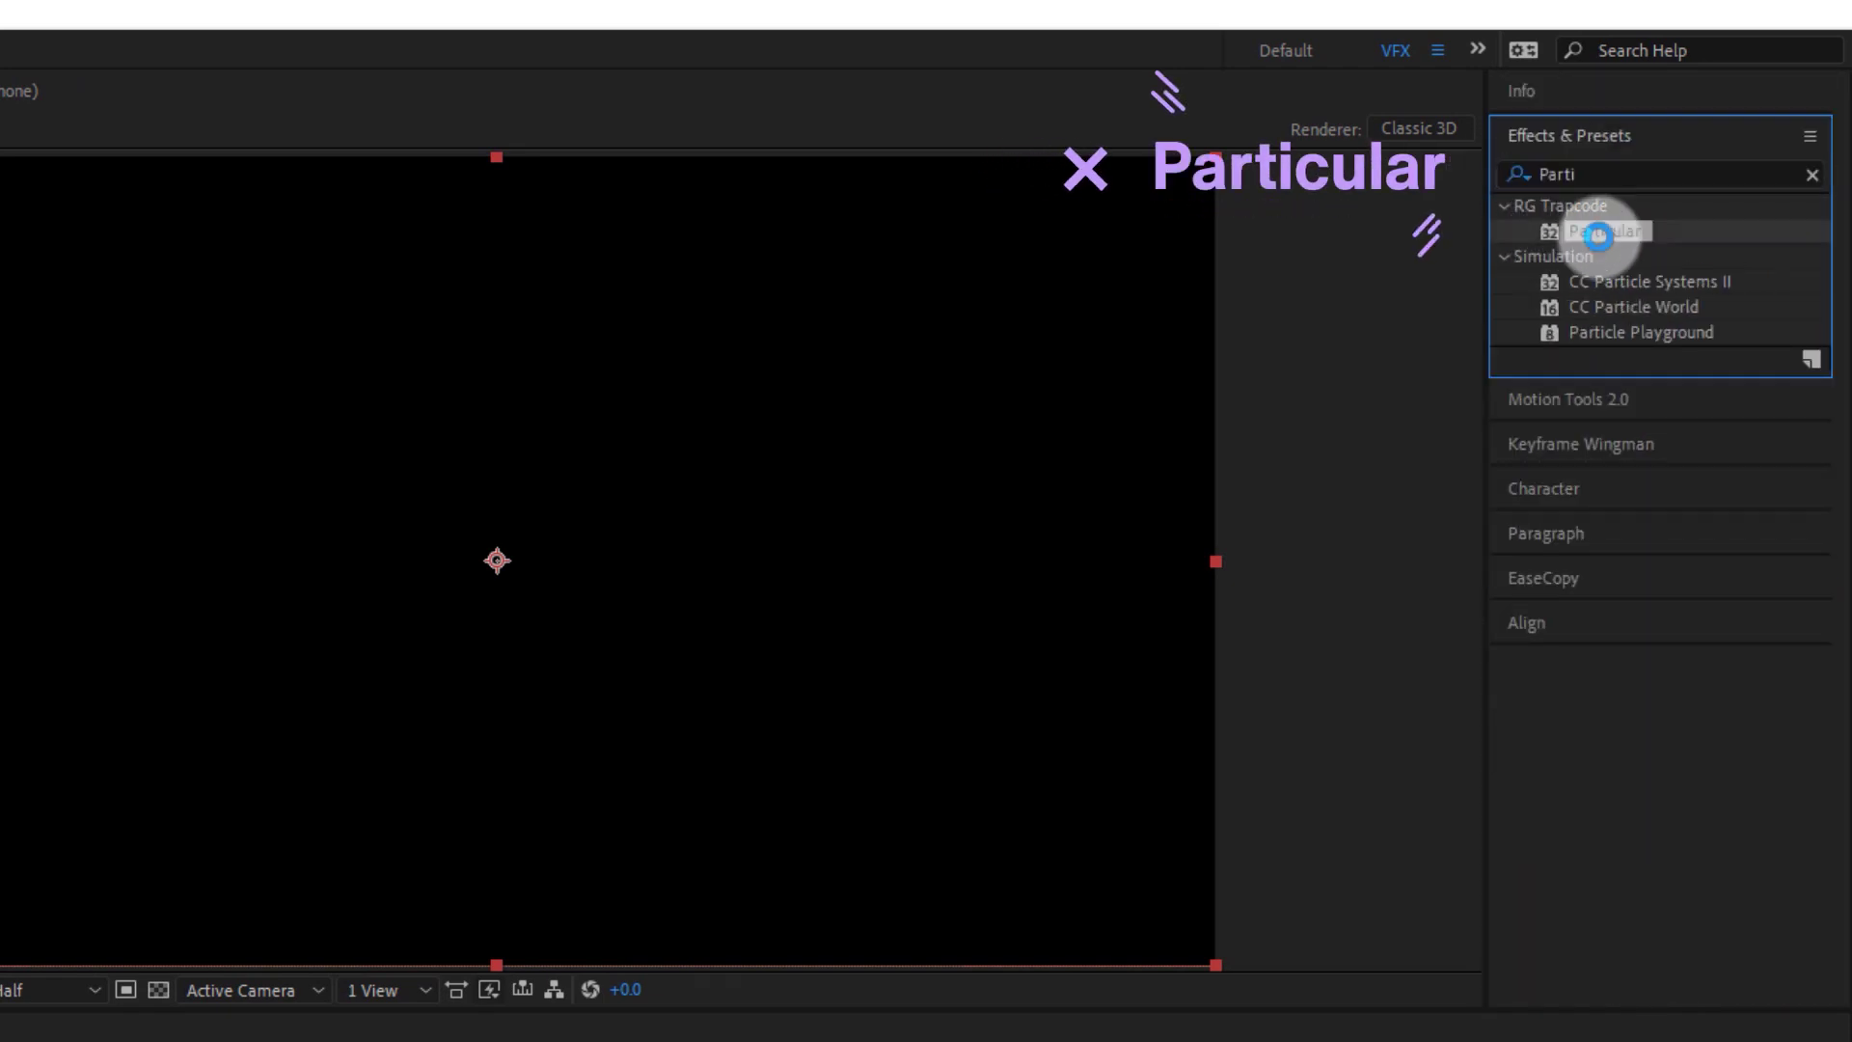
left_click_drag(1599, 237, 500, 625)
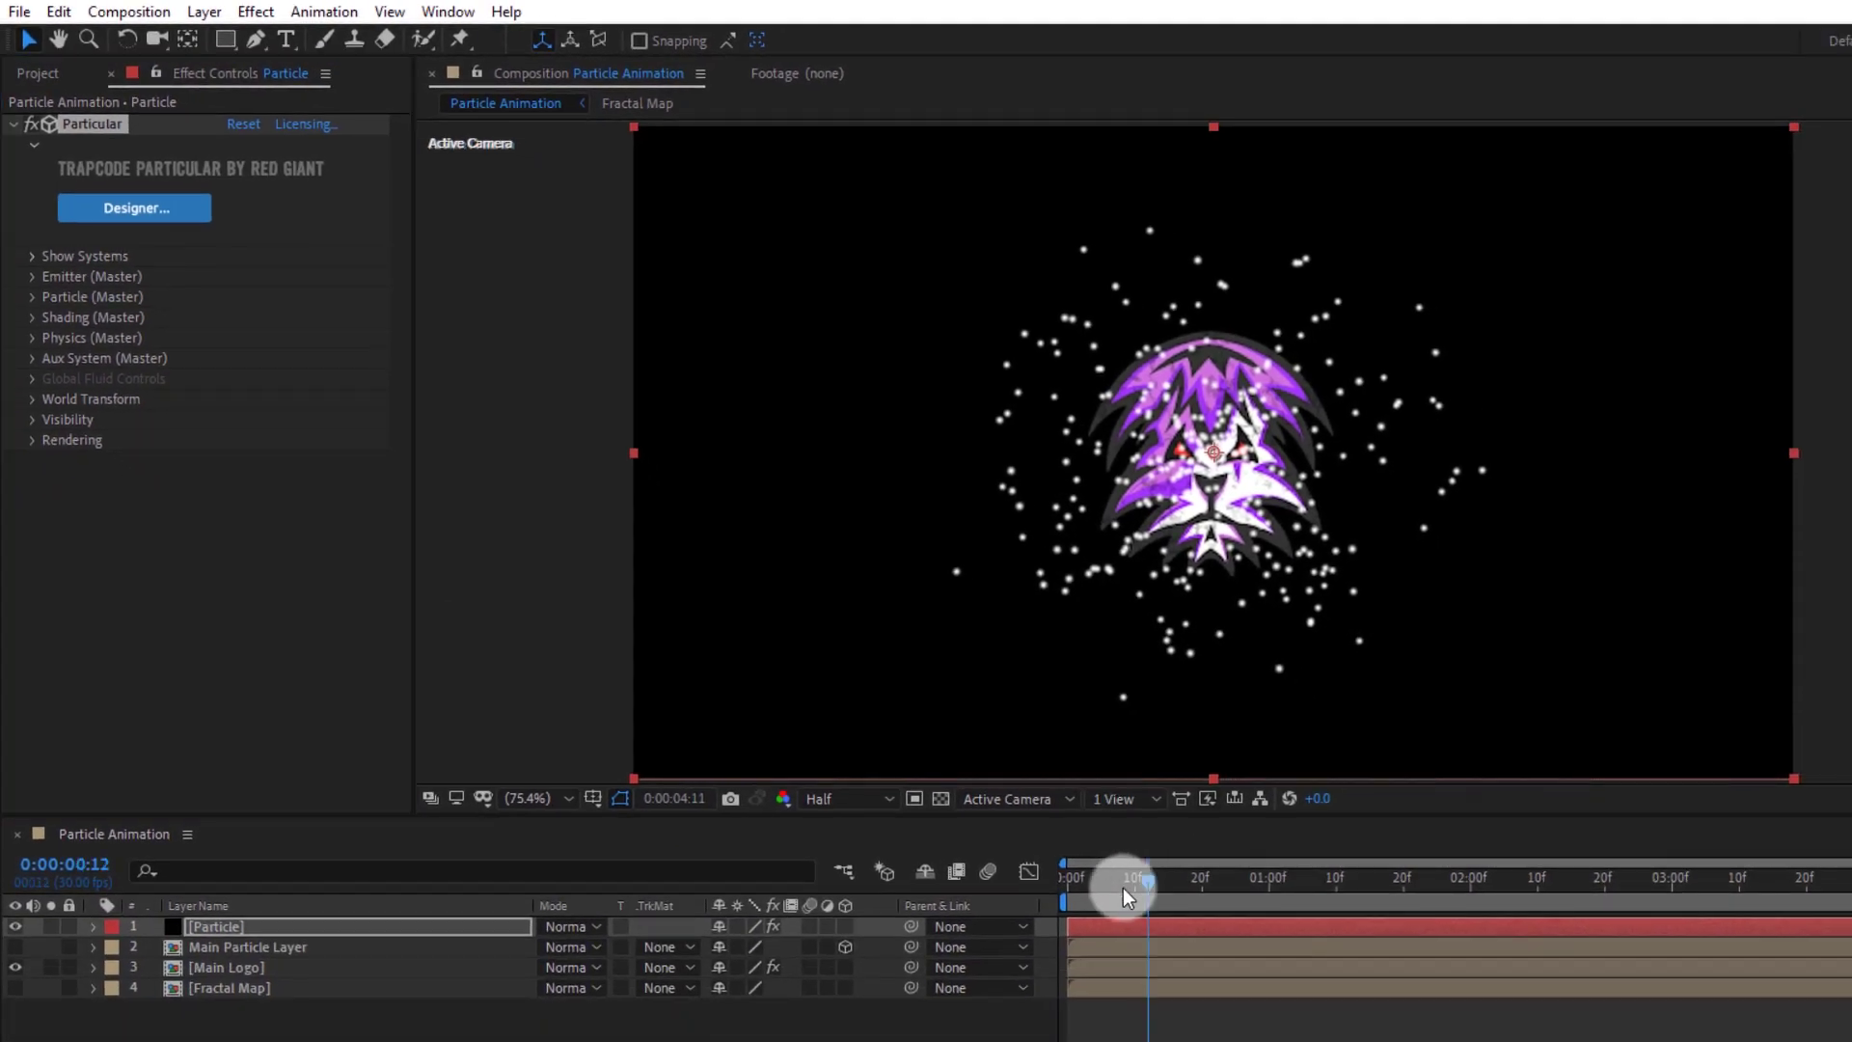
left_click_drag(1123, 887, 1049, 888)
key("space")
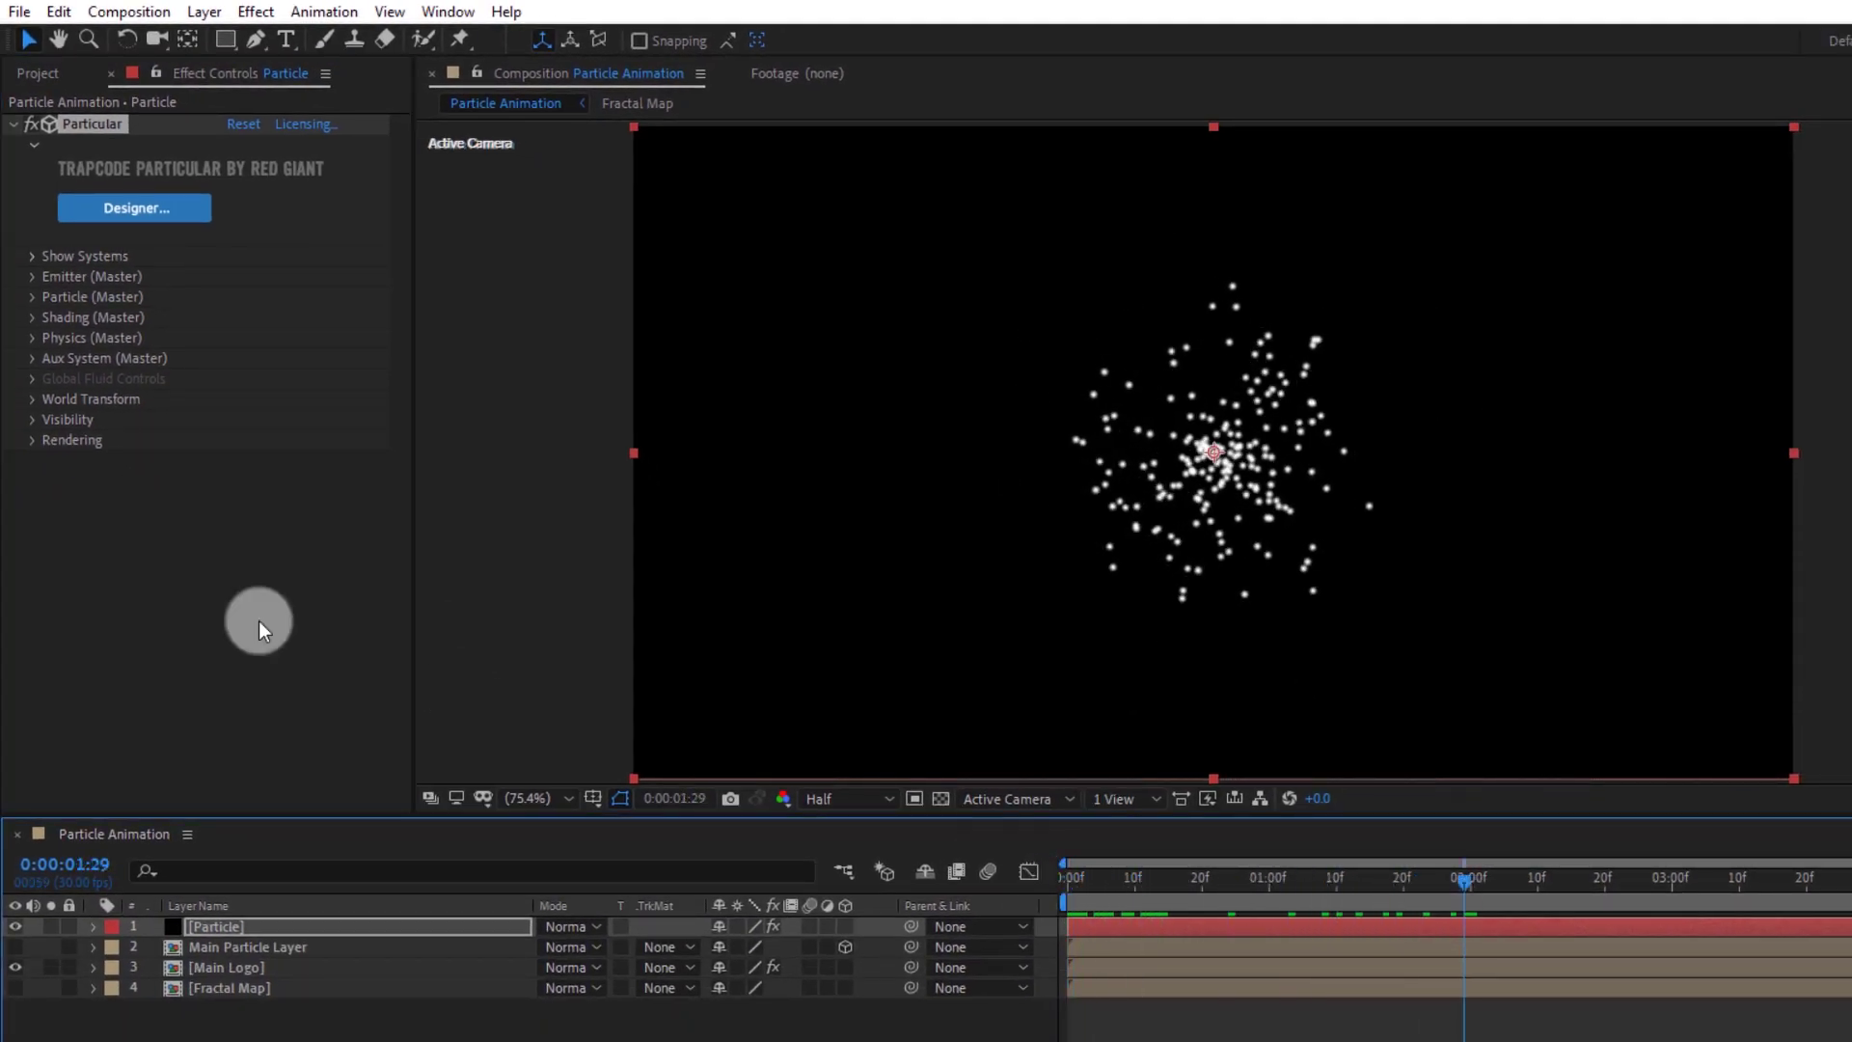
Set Particular's Emitter Type to Layer, emitting from Main Particle Layer
left_click(31, 280)
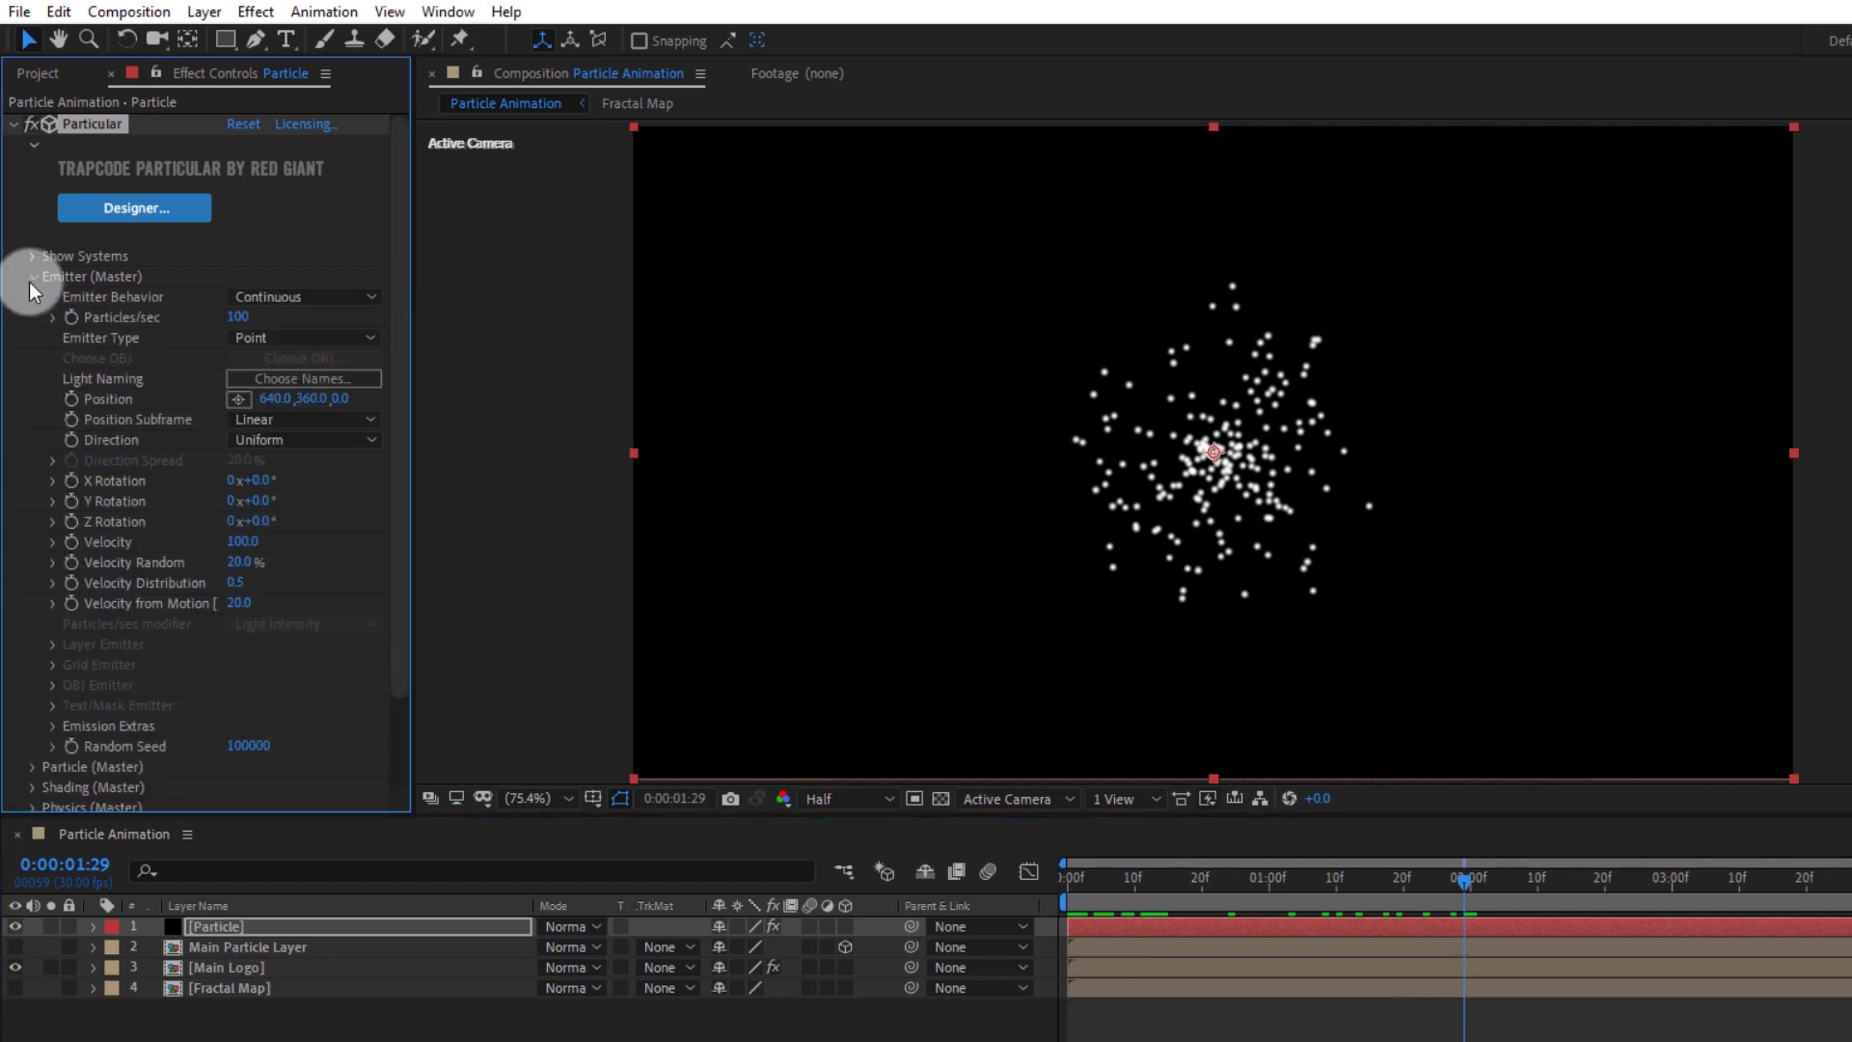
left_click(299, 334)
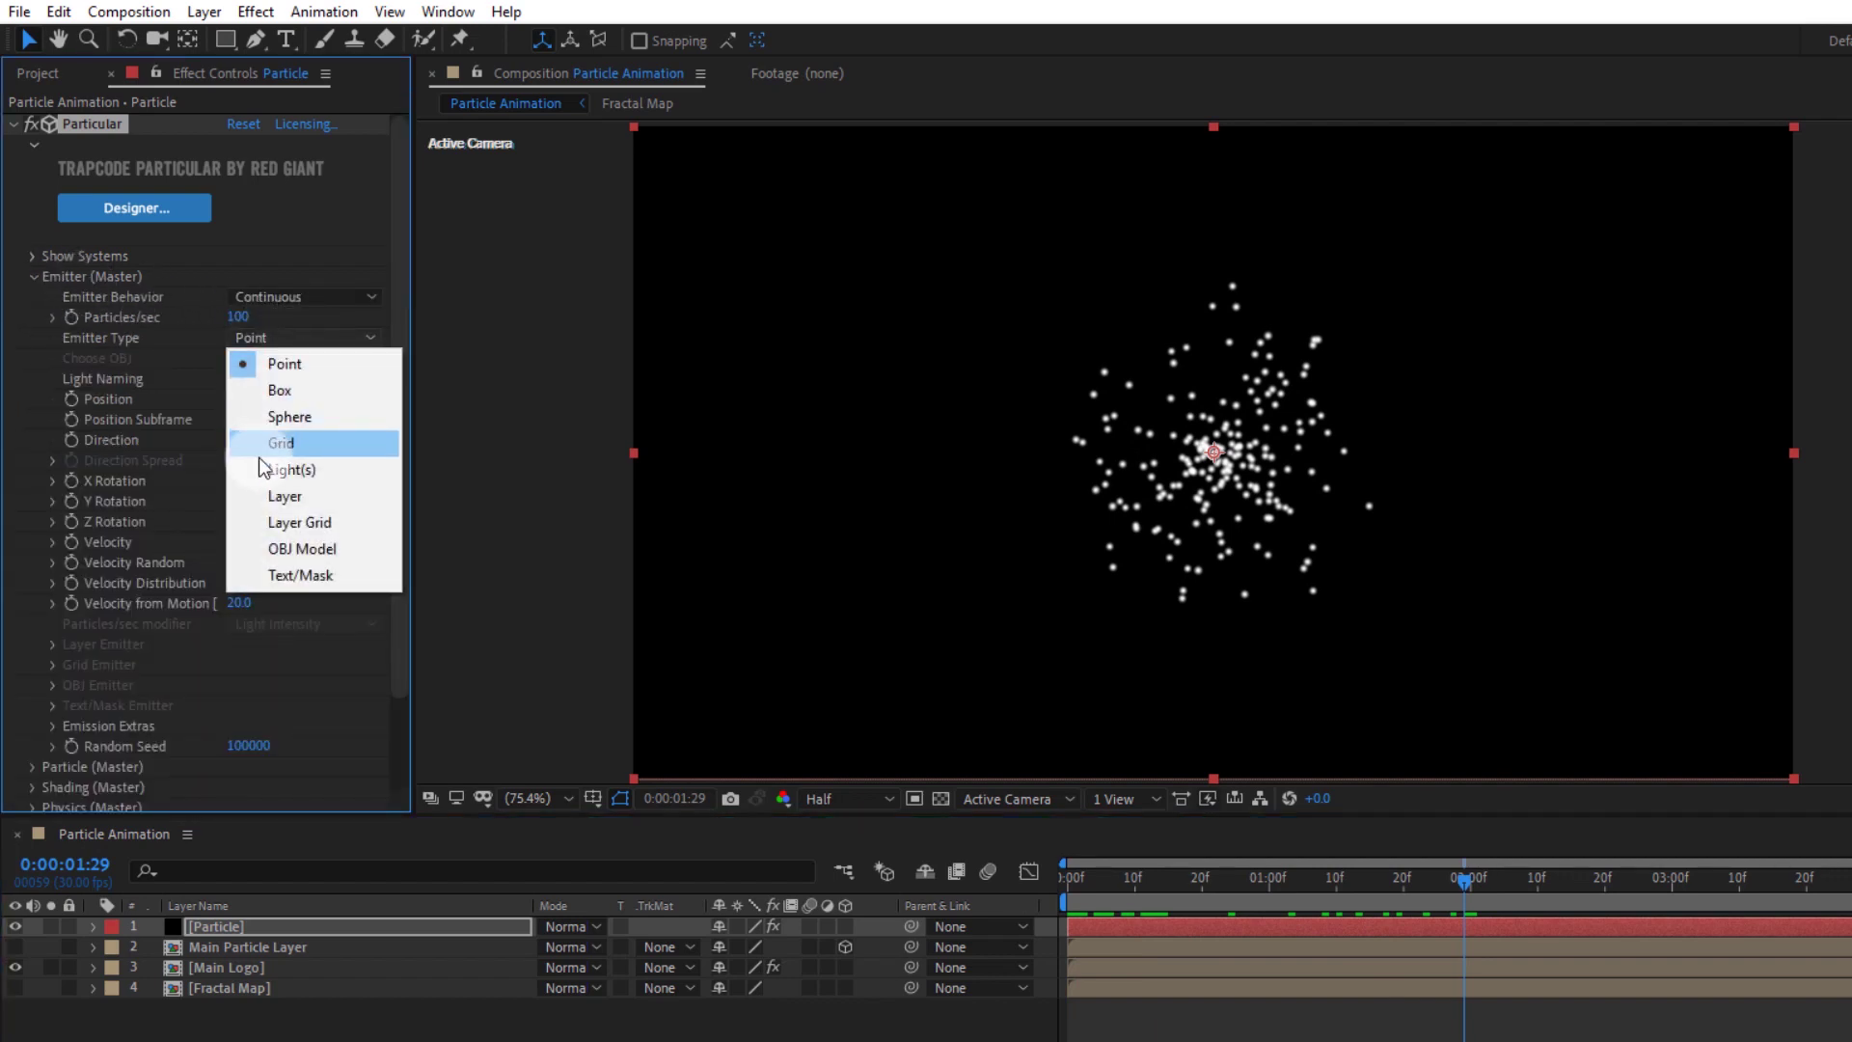
left_click(258, 496)
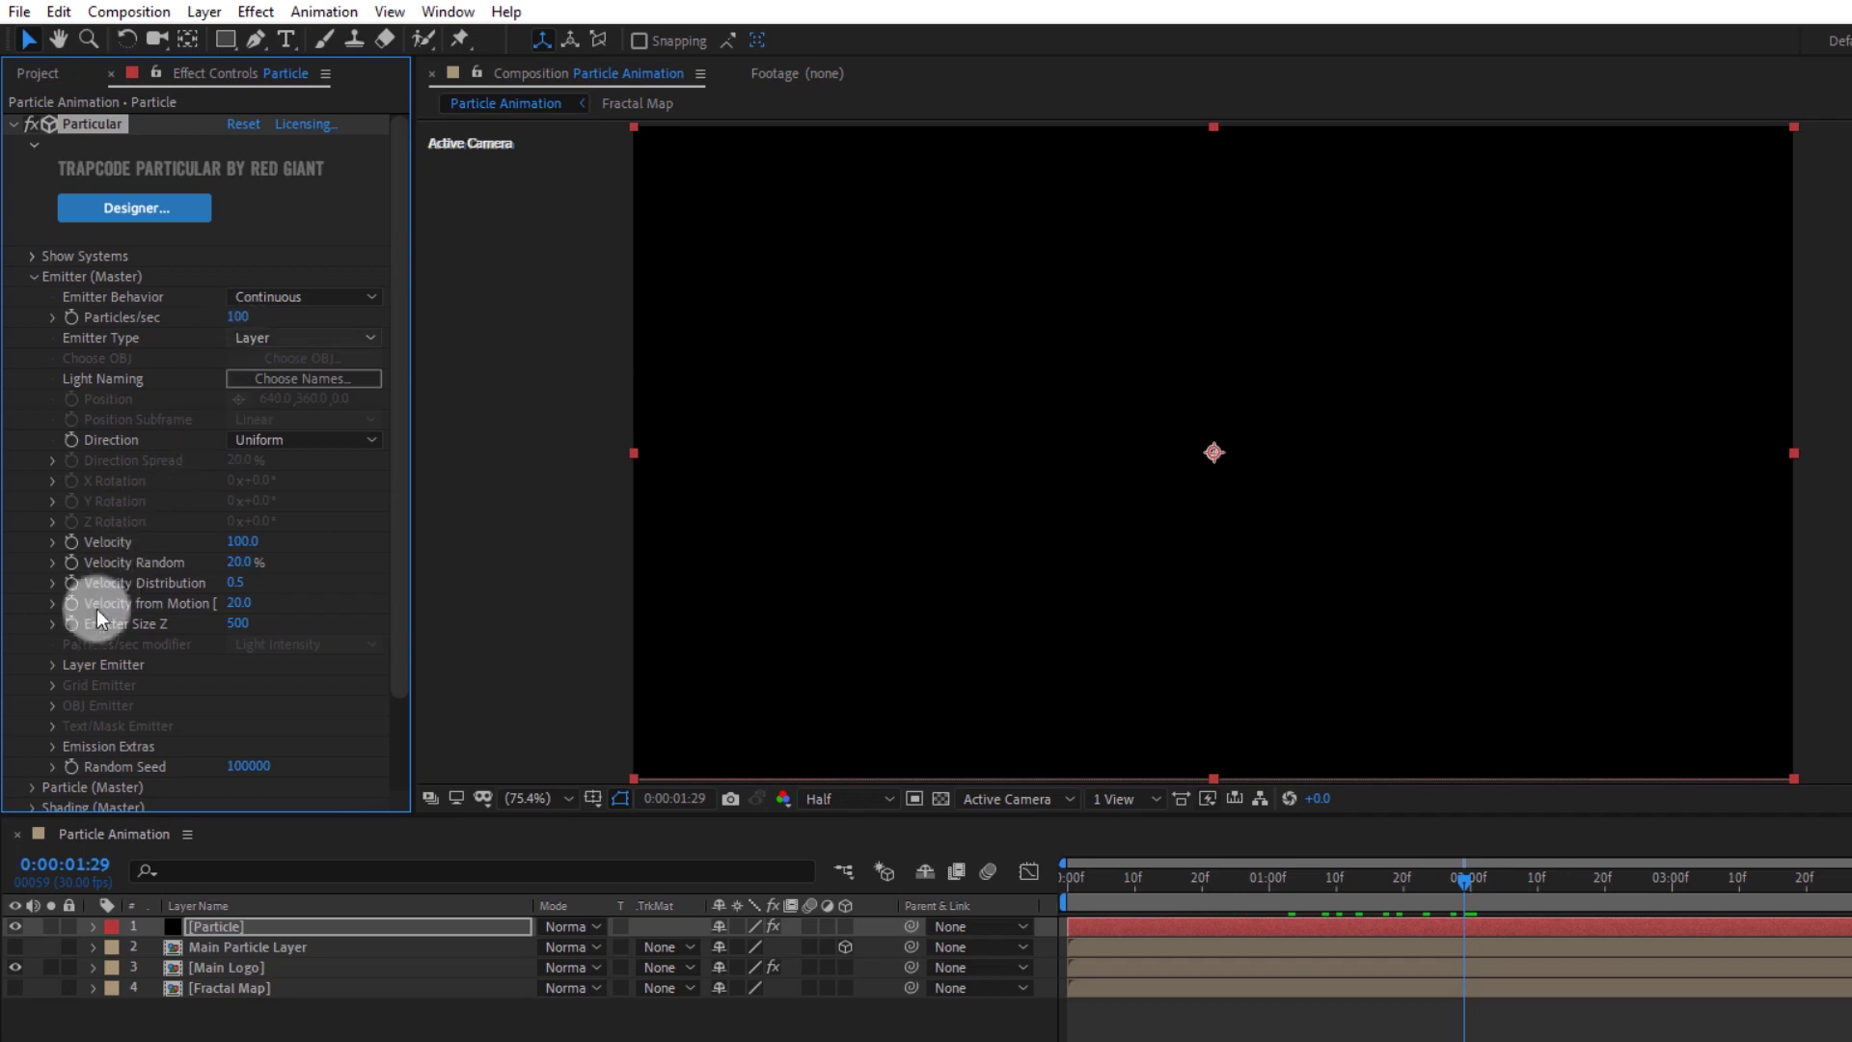
left_click(52, 665)
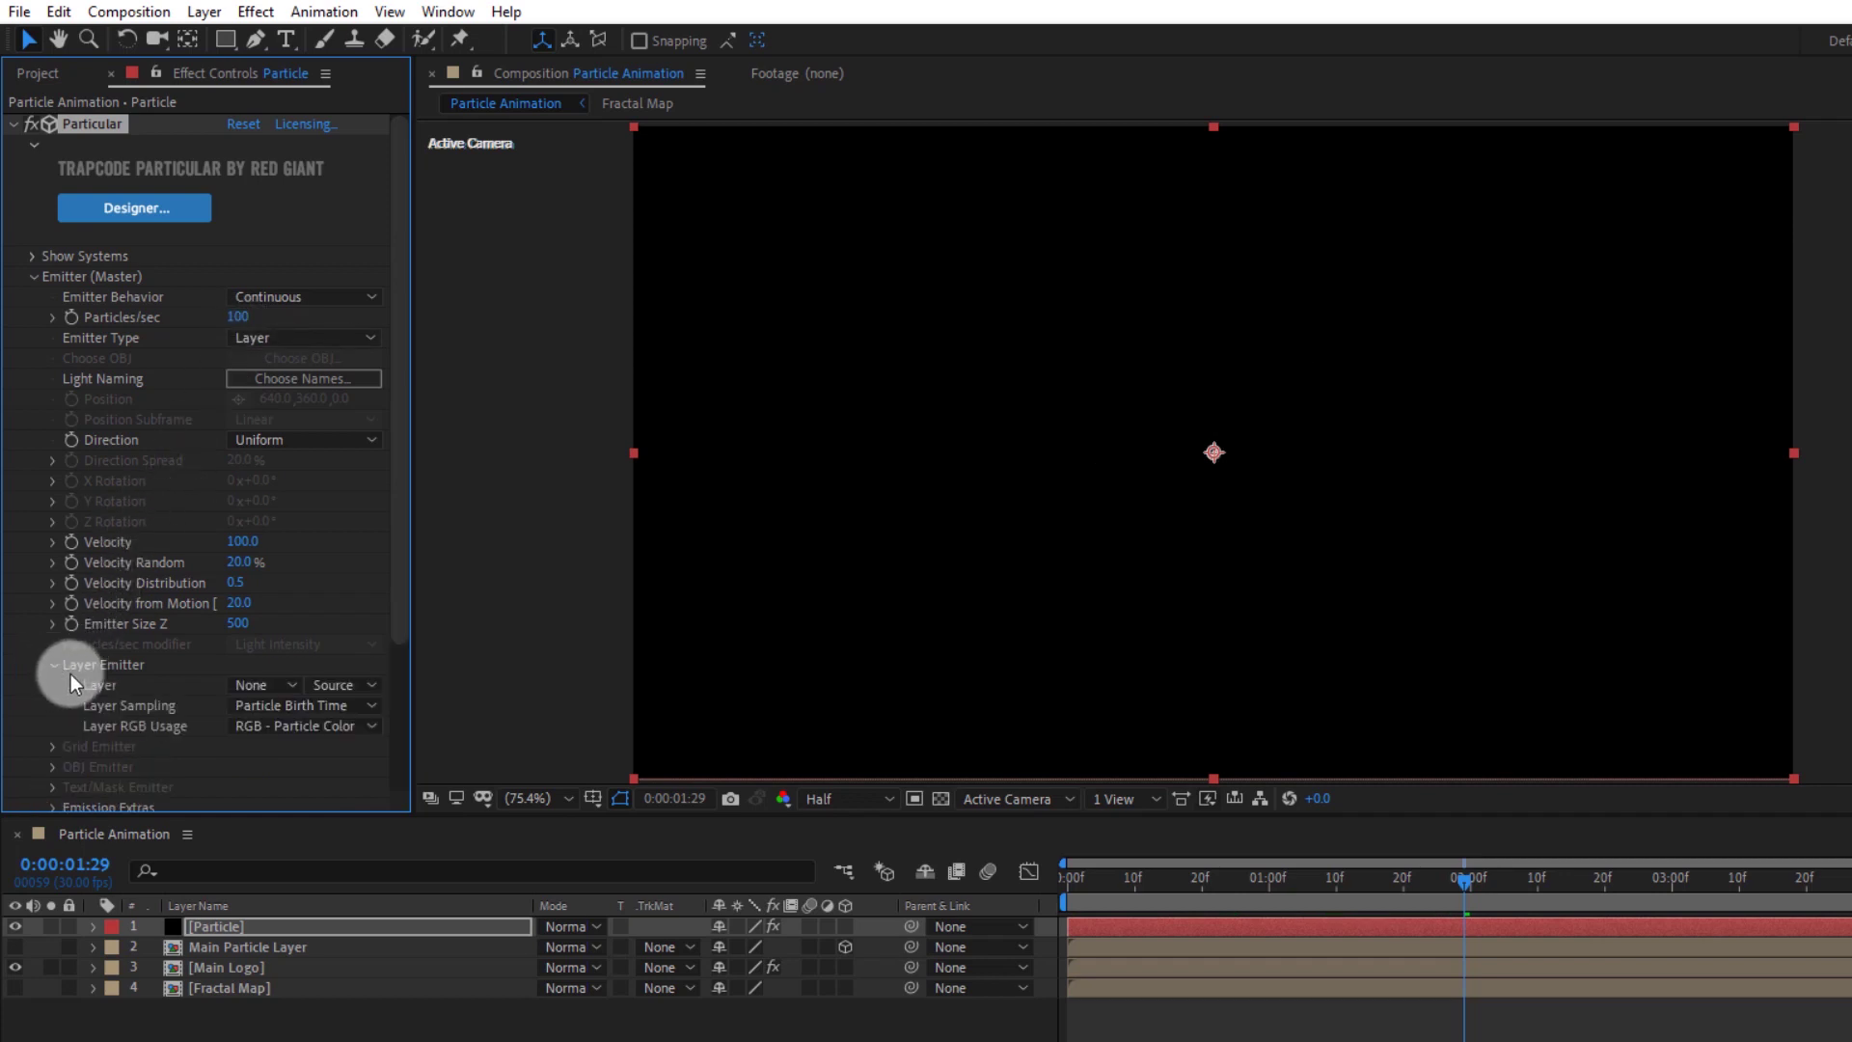
left_click(265, 685)
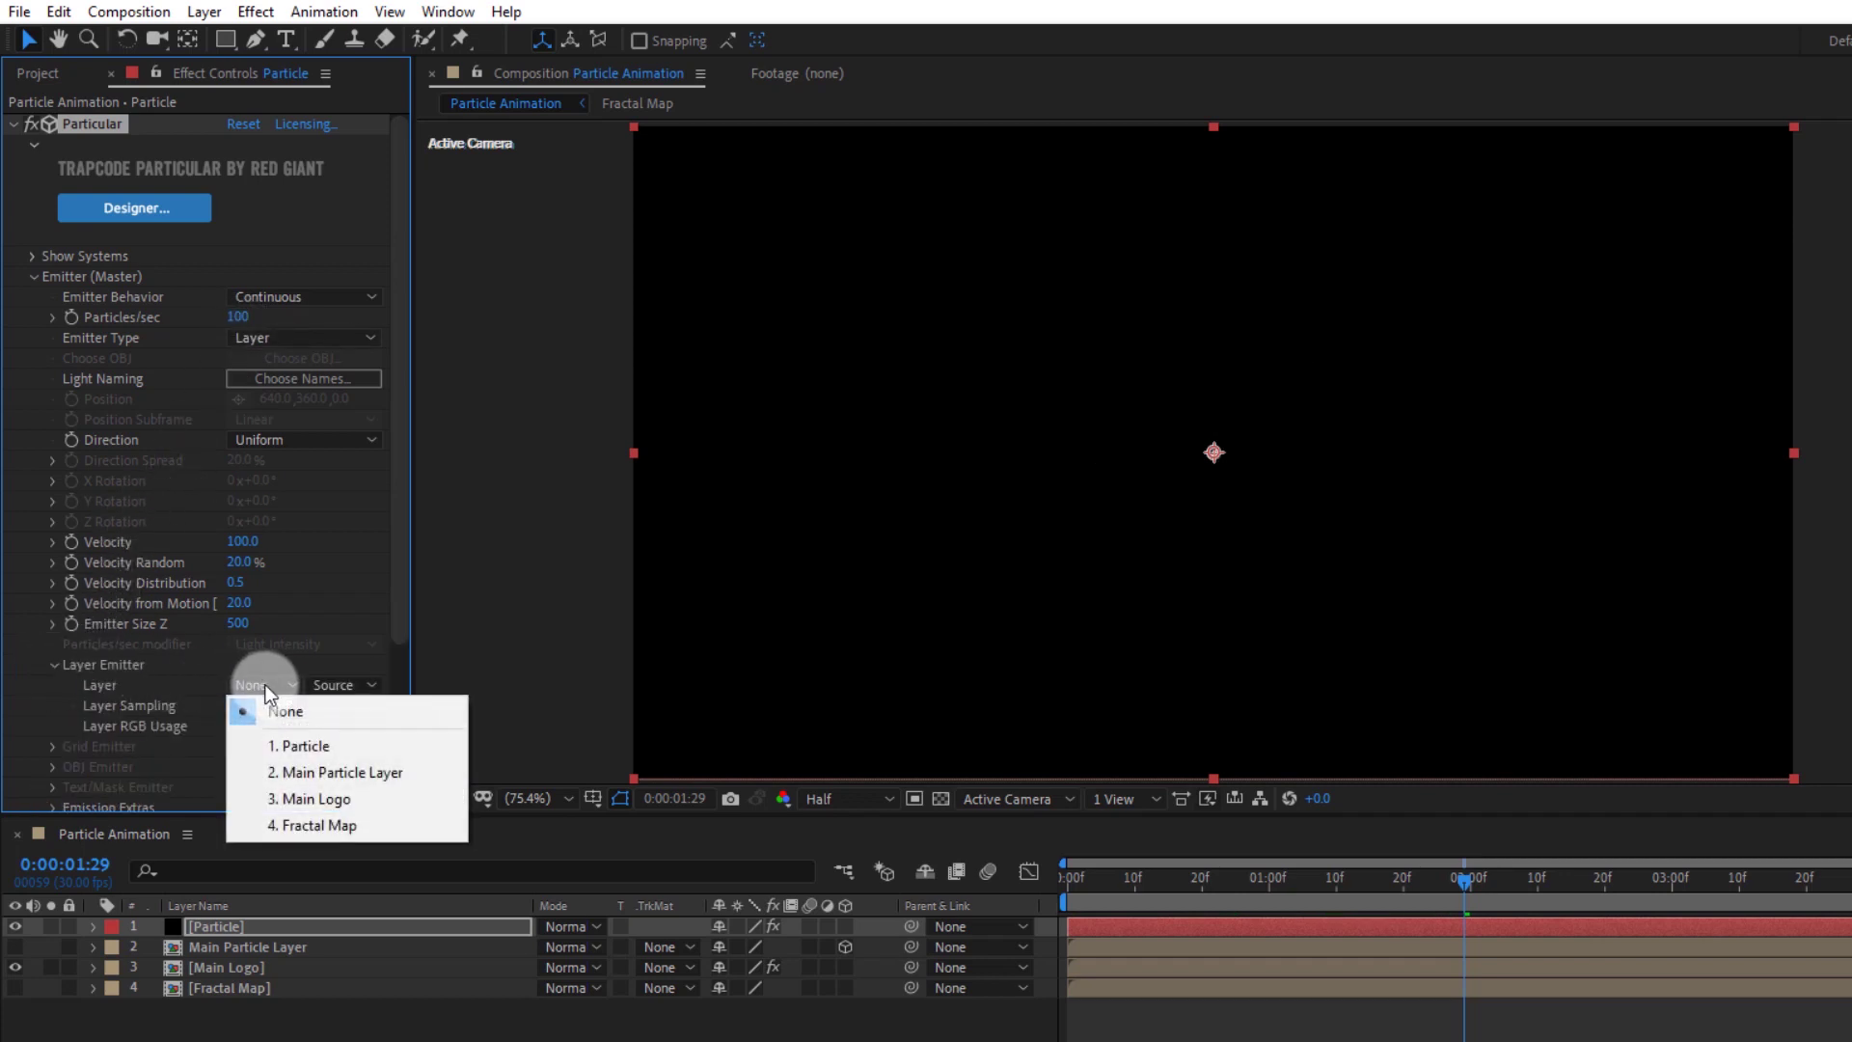
left_click(304, 773)
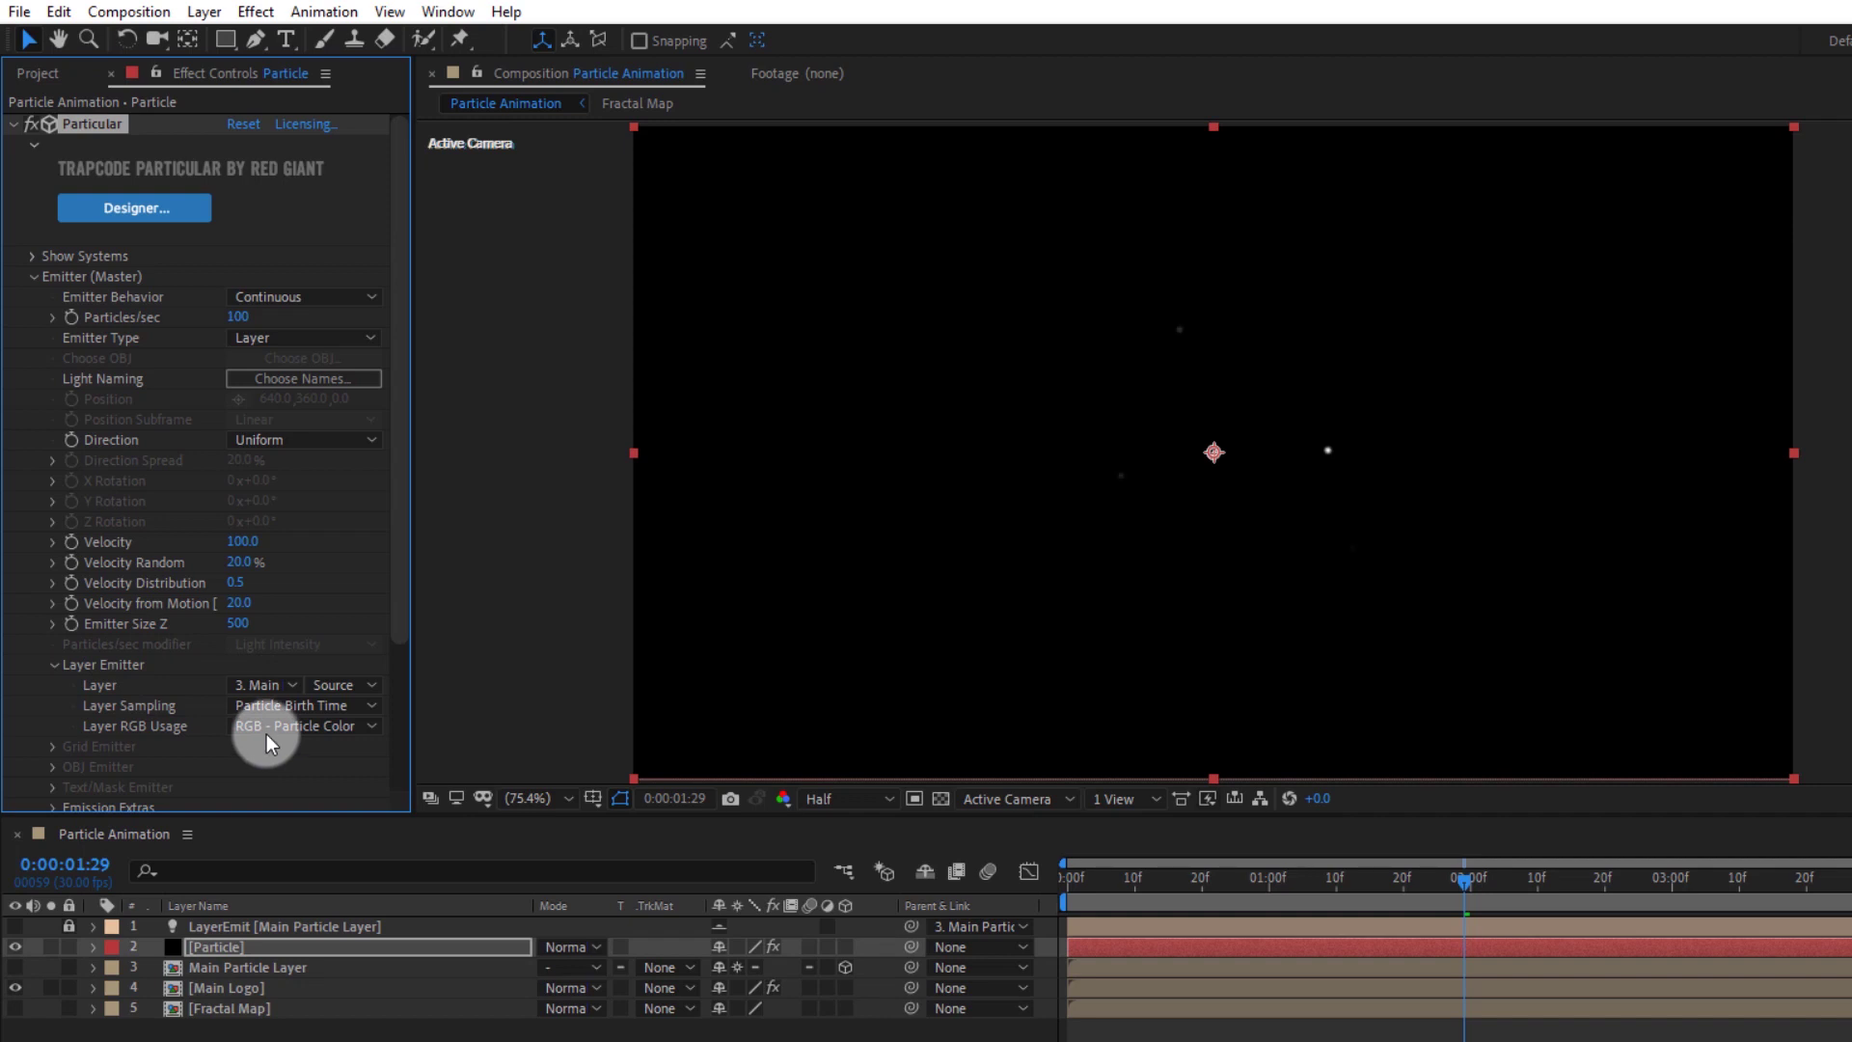
Set Layer RGB Usage to Lightness - Size and Layer Sampling to Effects & Masks
left_click(266, 731)
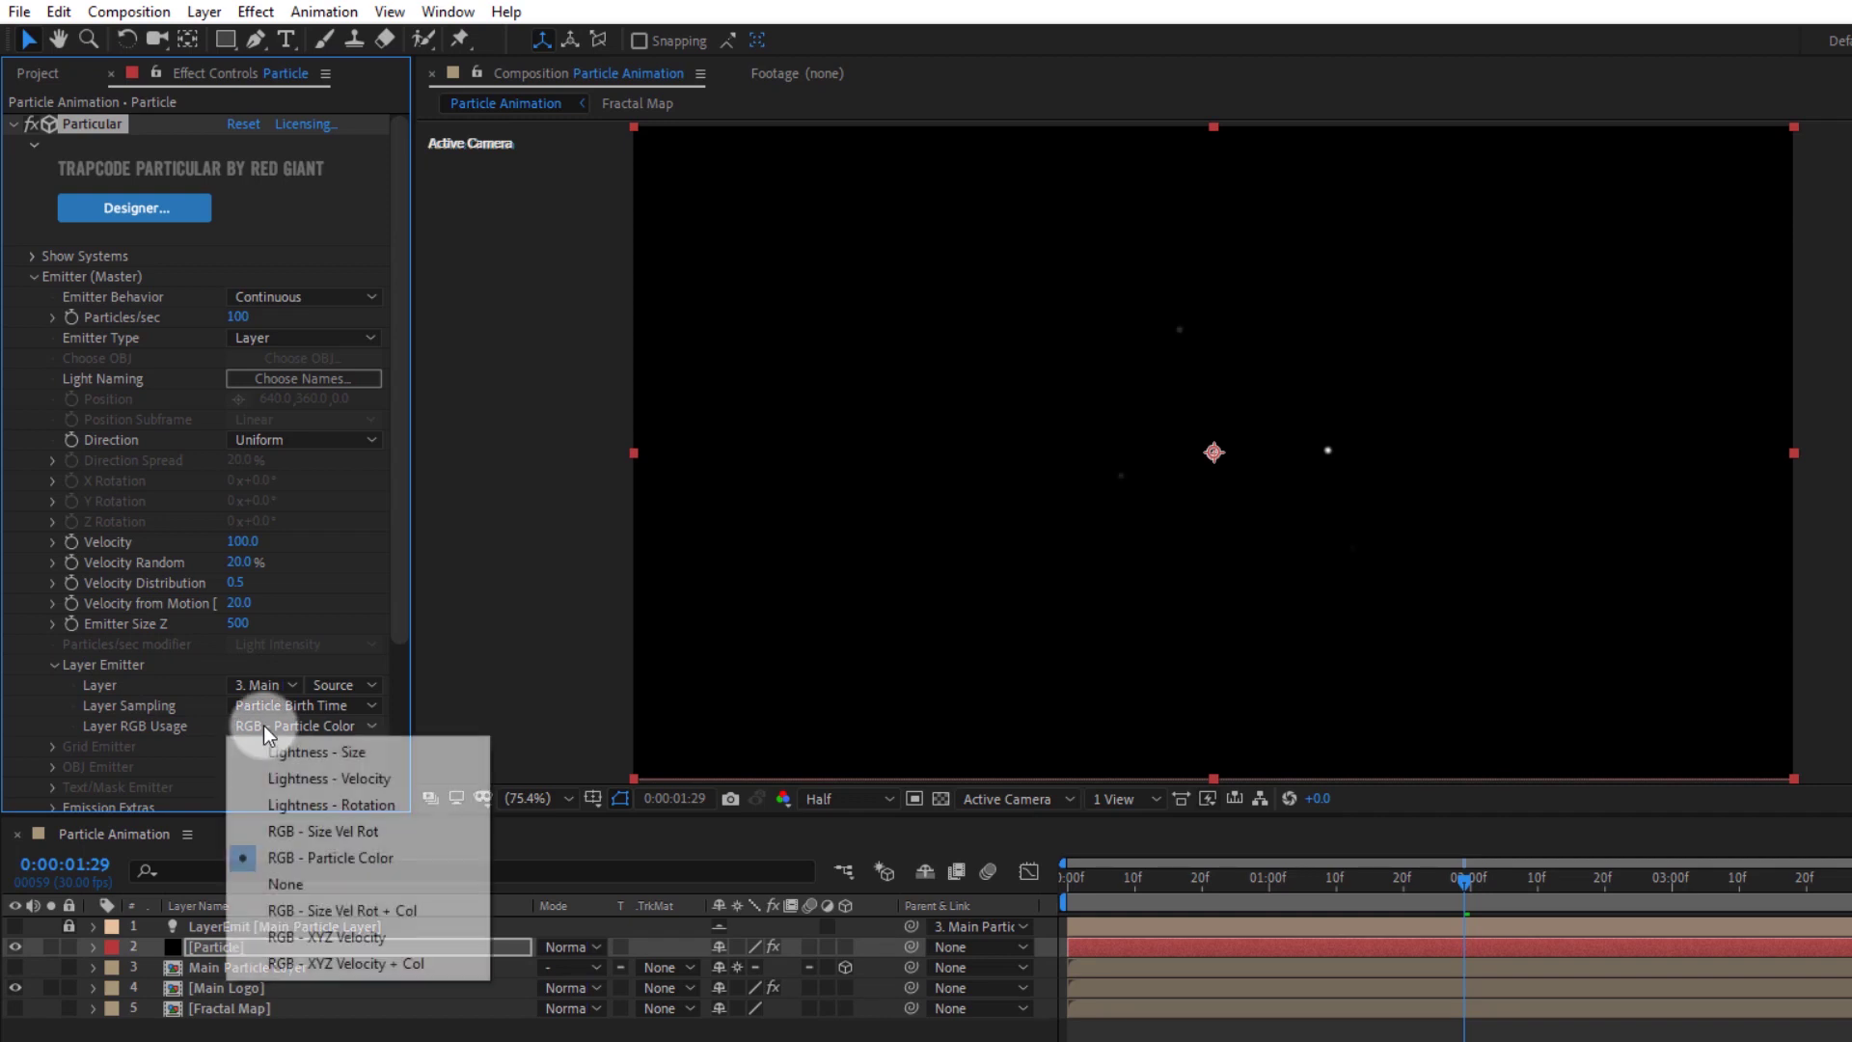
left_click(309, 751)
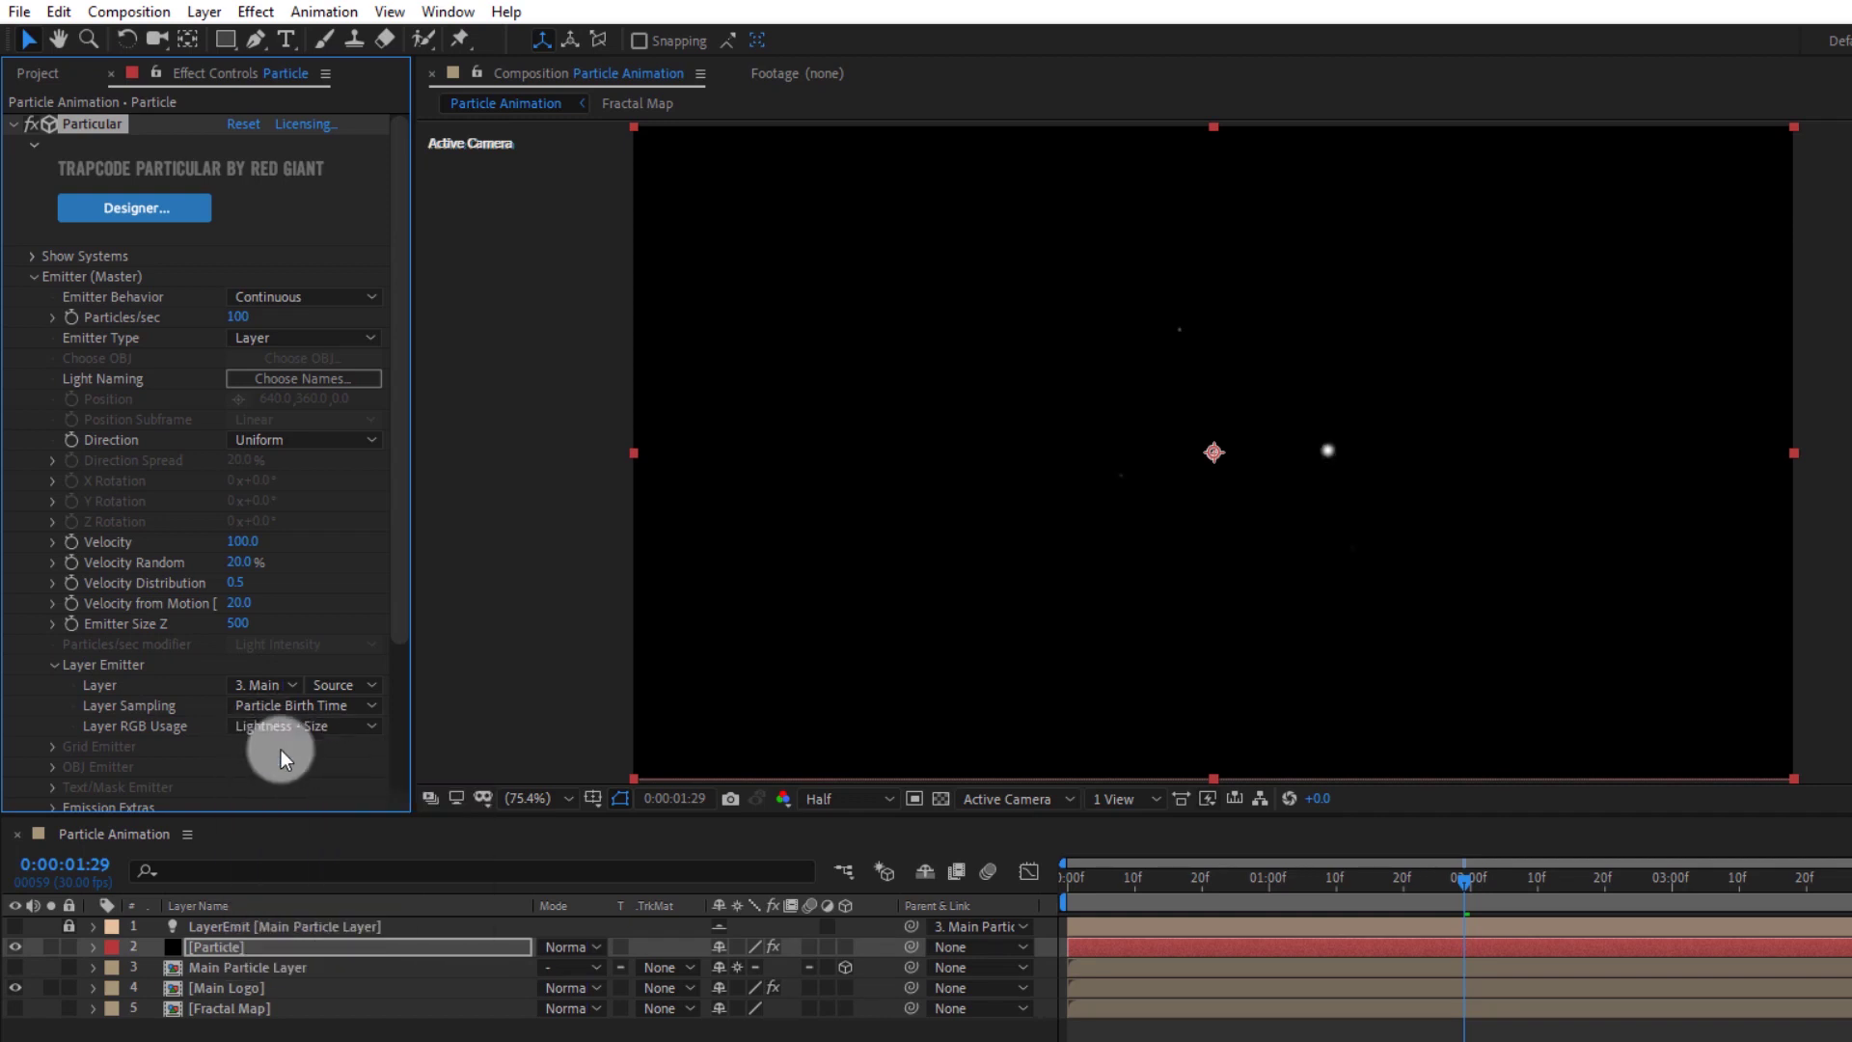
left_click(330, 685)
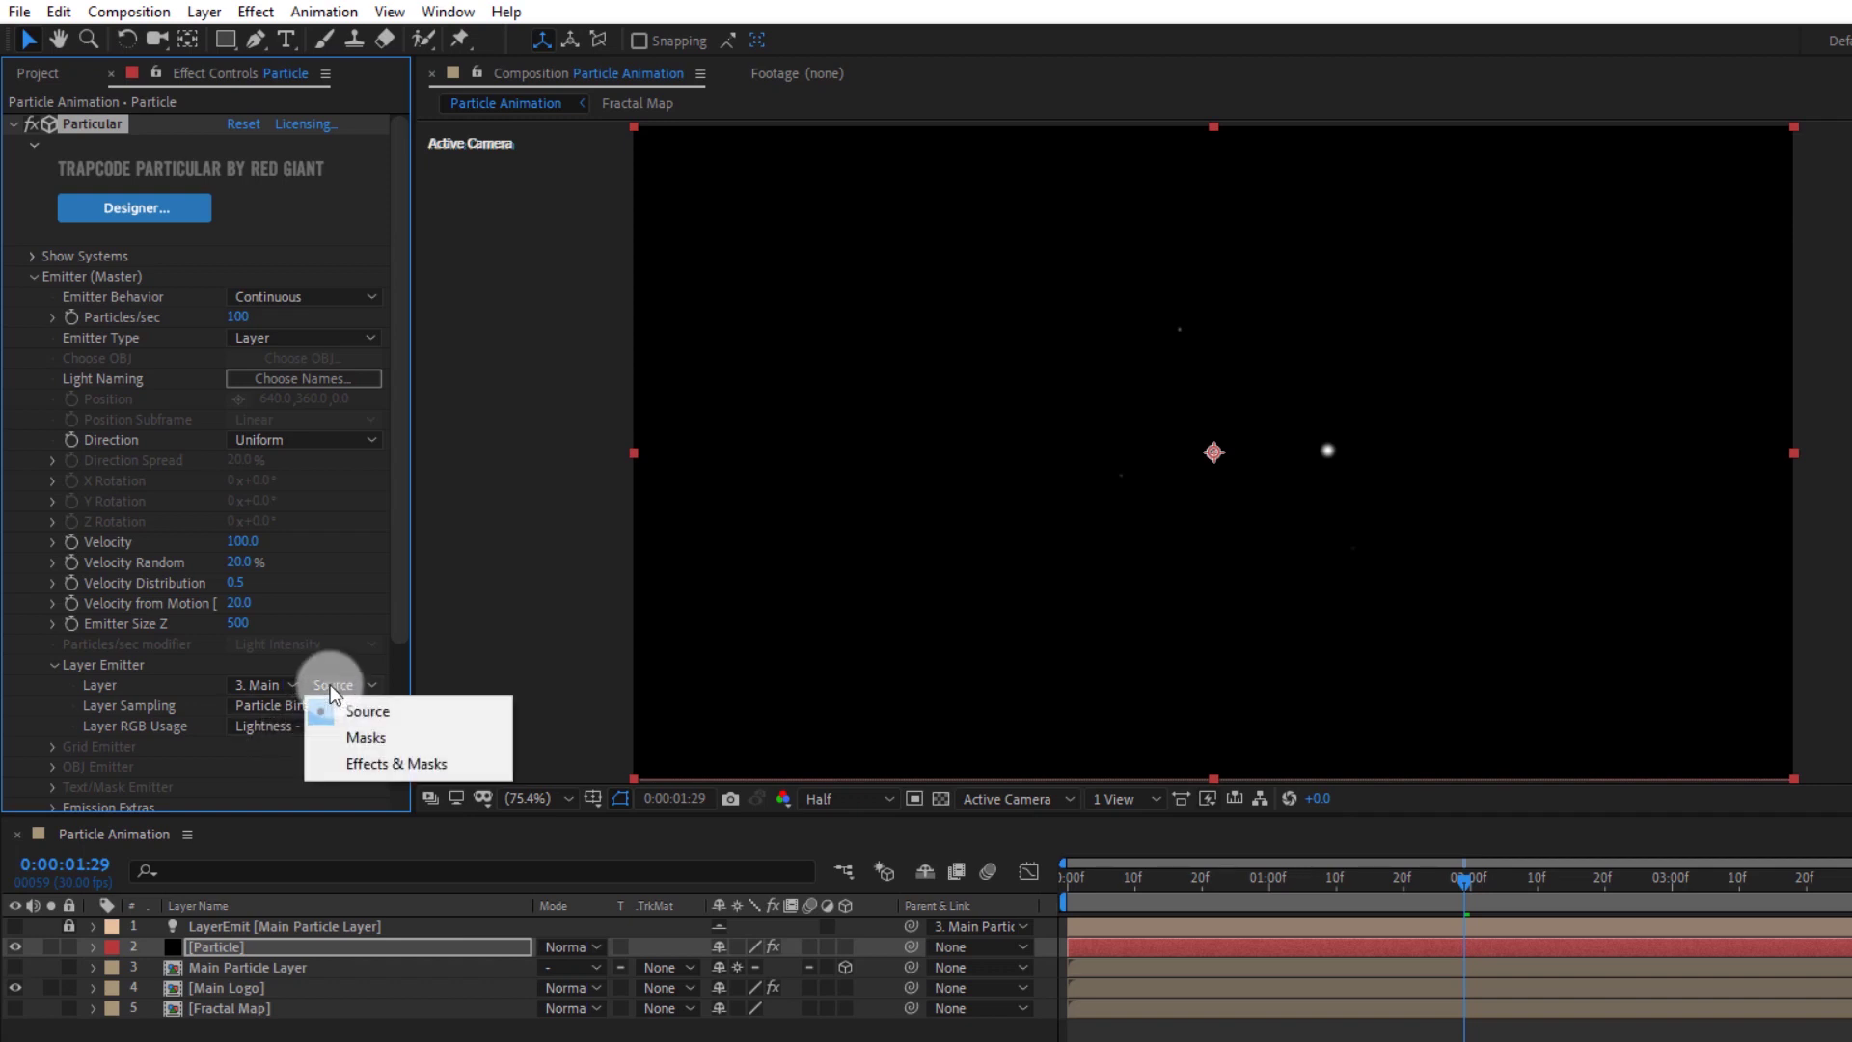
left_click(359, 761)
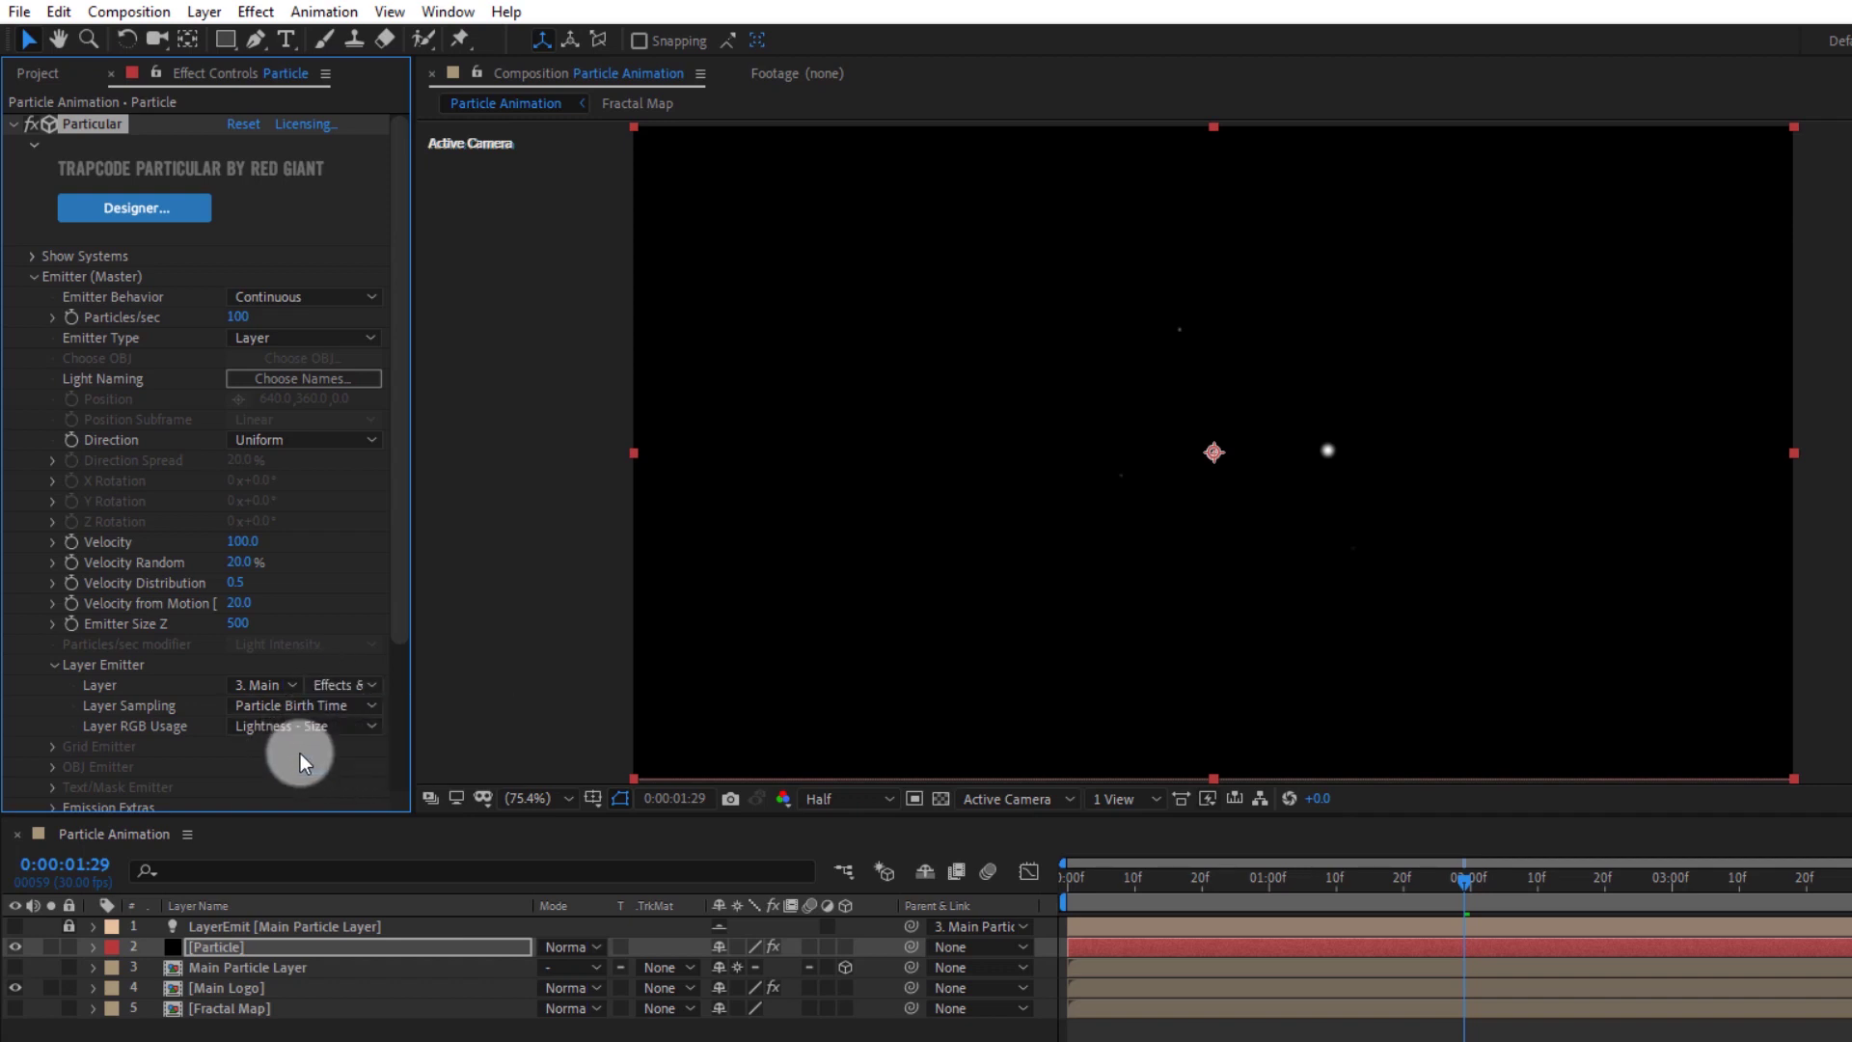
Set Direction to Directional and return the time to the composition start
left_click(53, 665)
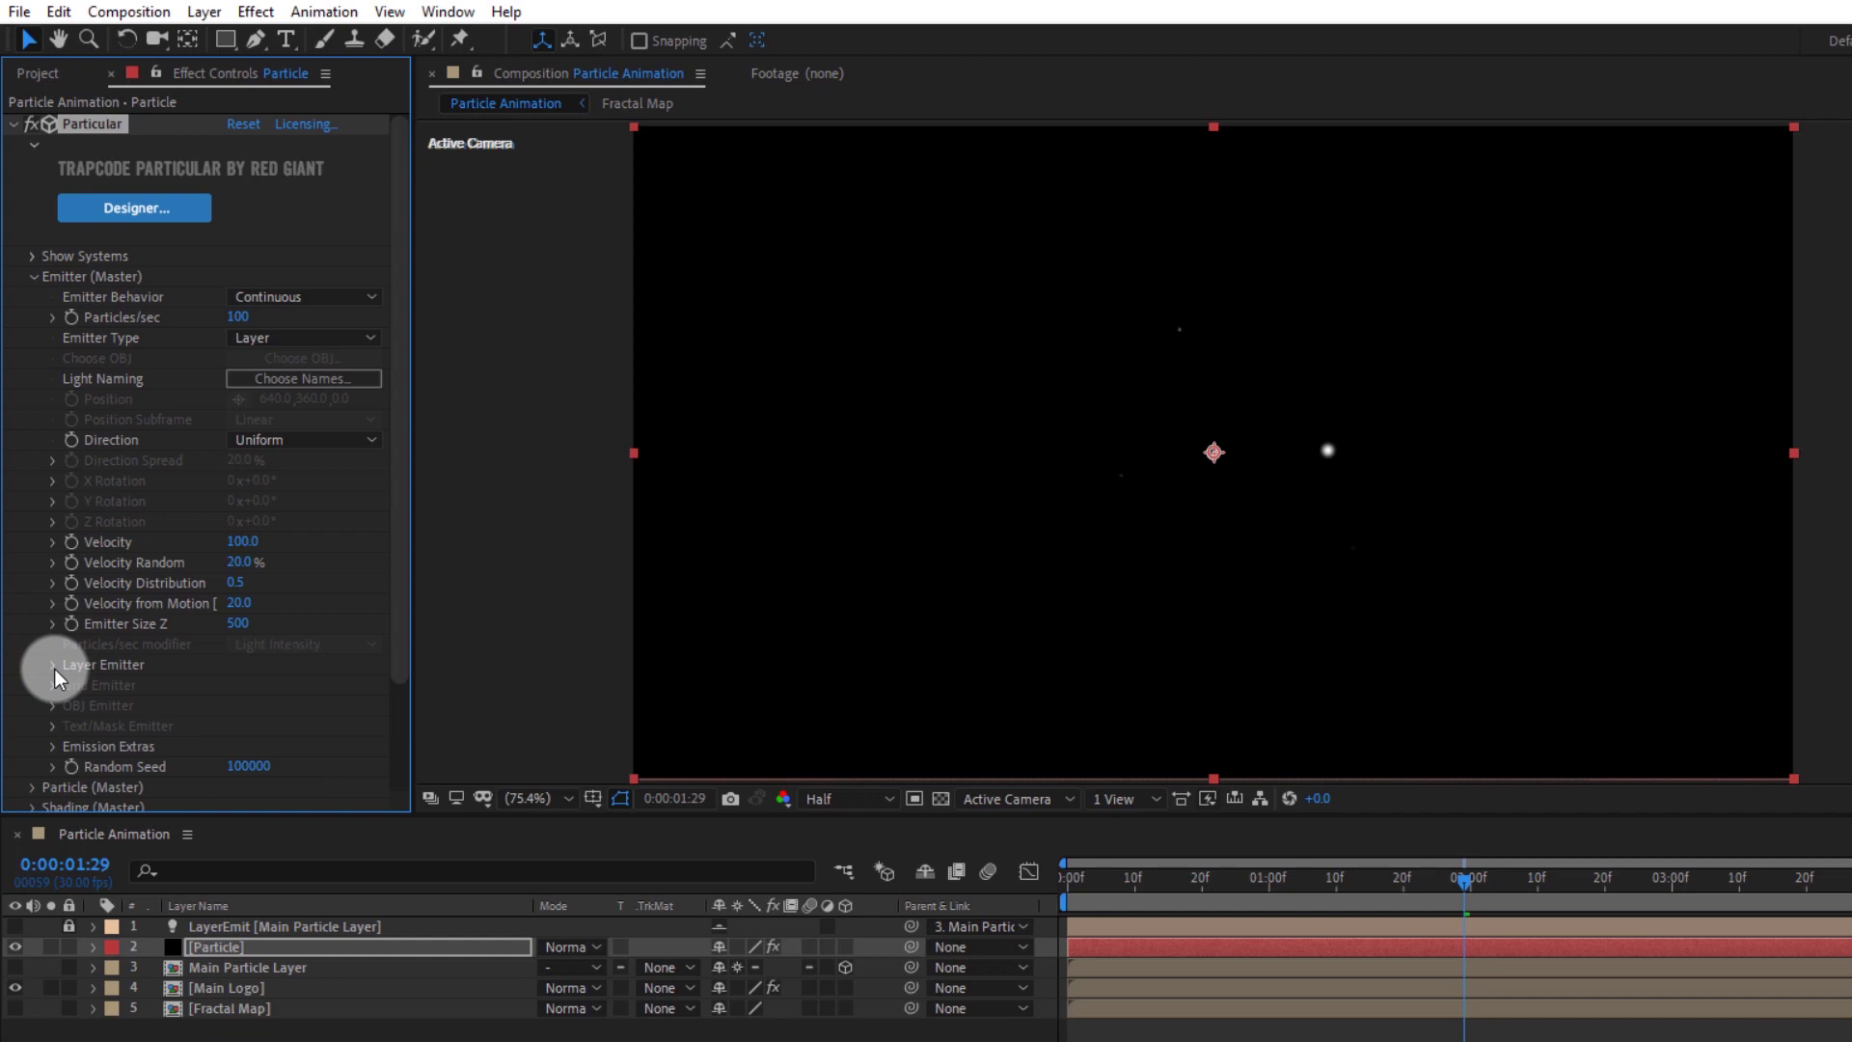
left_click(280, 441)
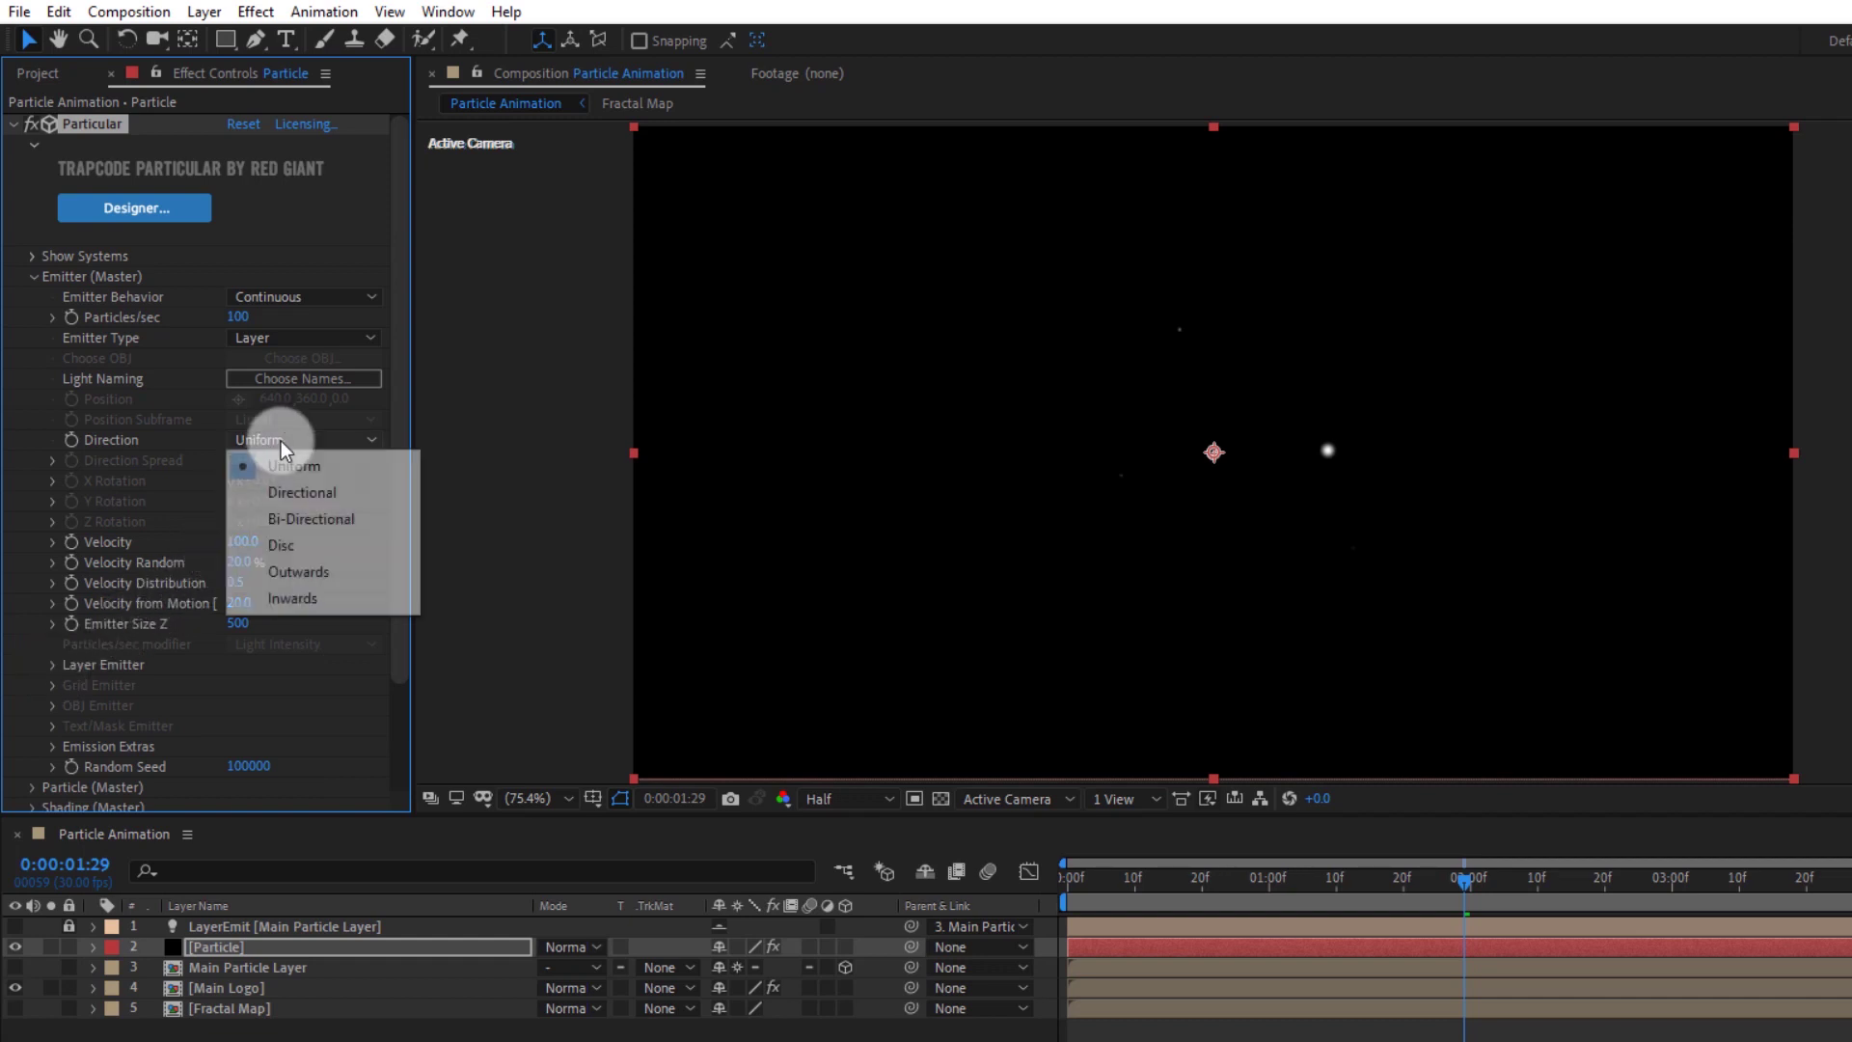
left_click(291, 500)
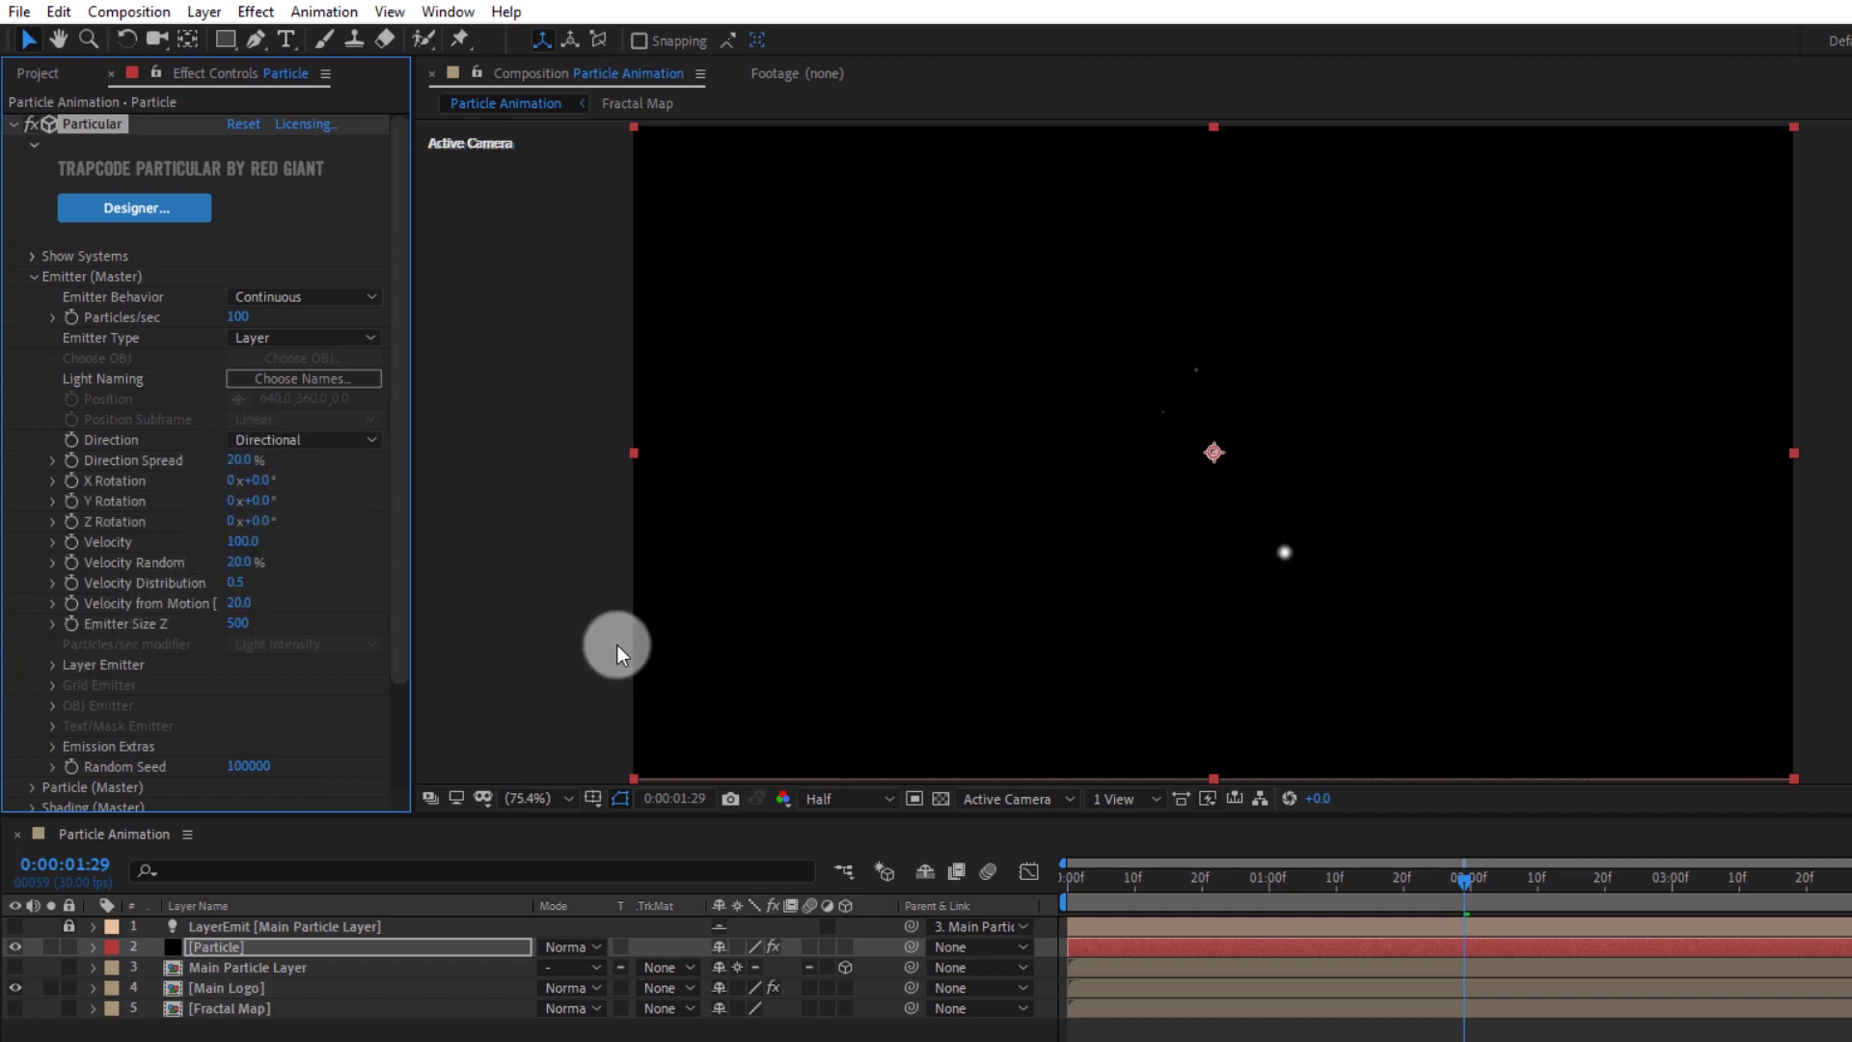
left_click_drag(1409, 887, 1010, 881)
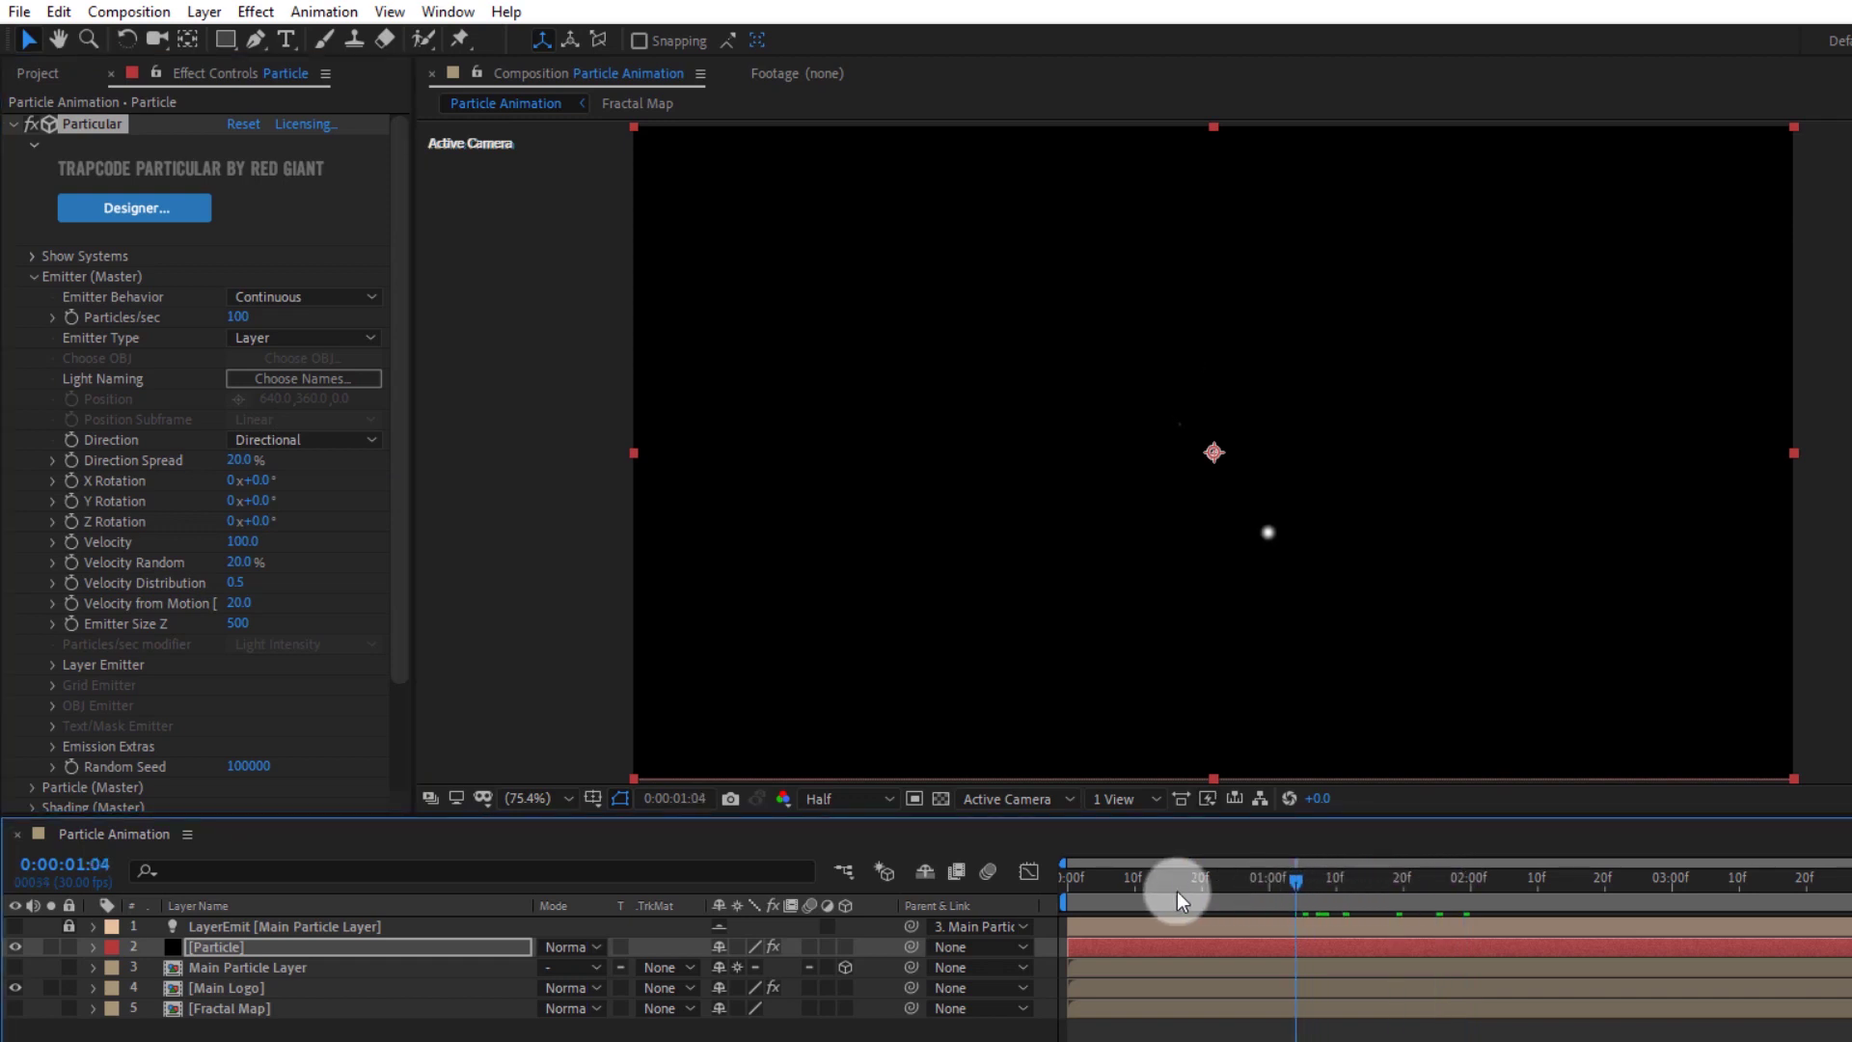
Enable the Particles/sec stopwatch and set a keyframe of 0 at the start
left_click(73, 321)
left_click(235, 320)
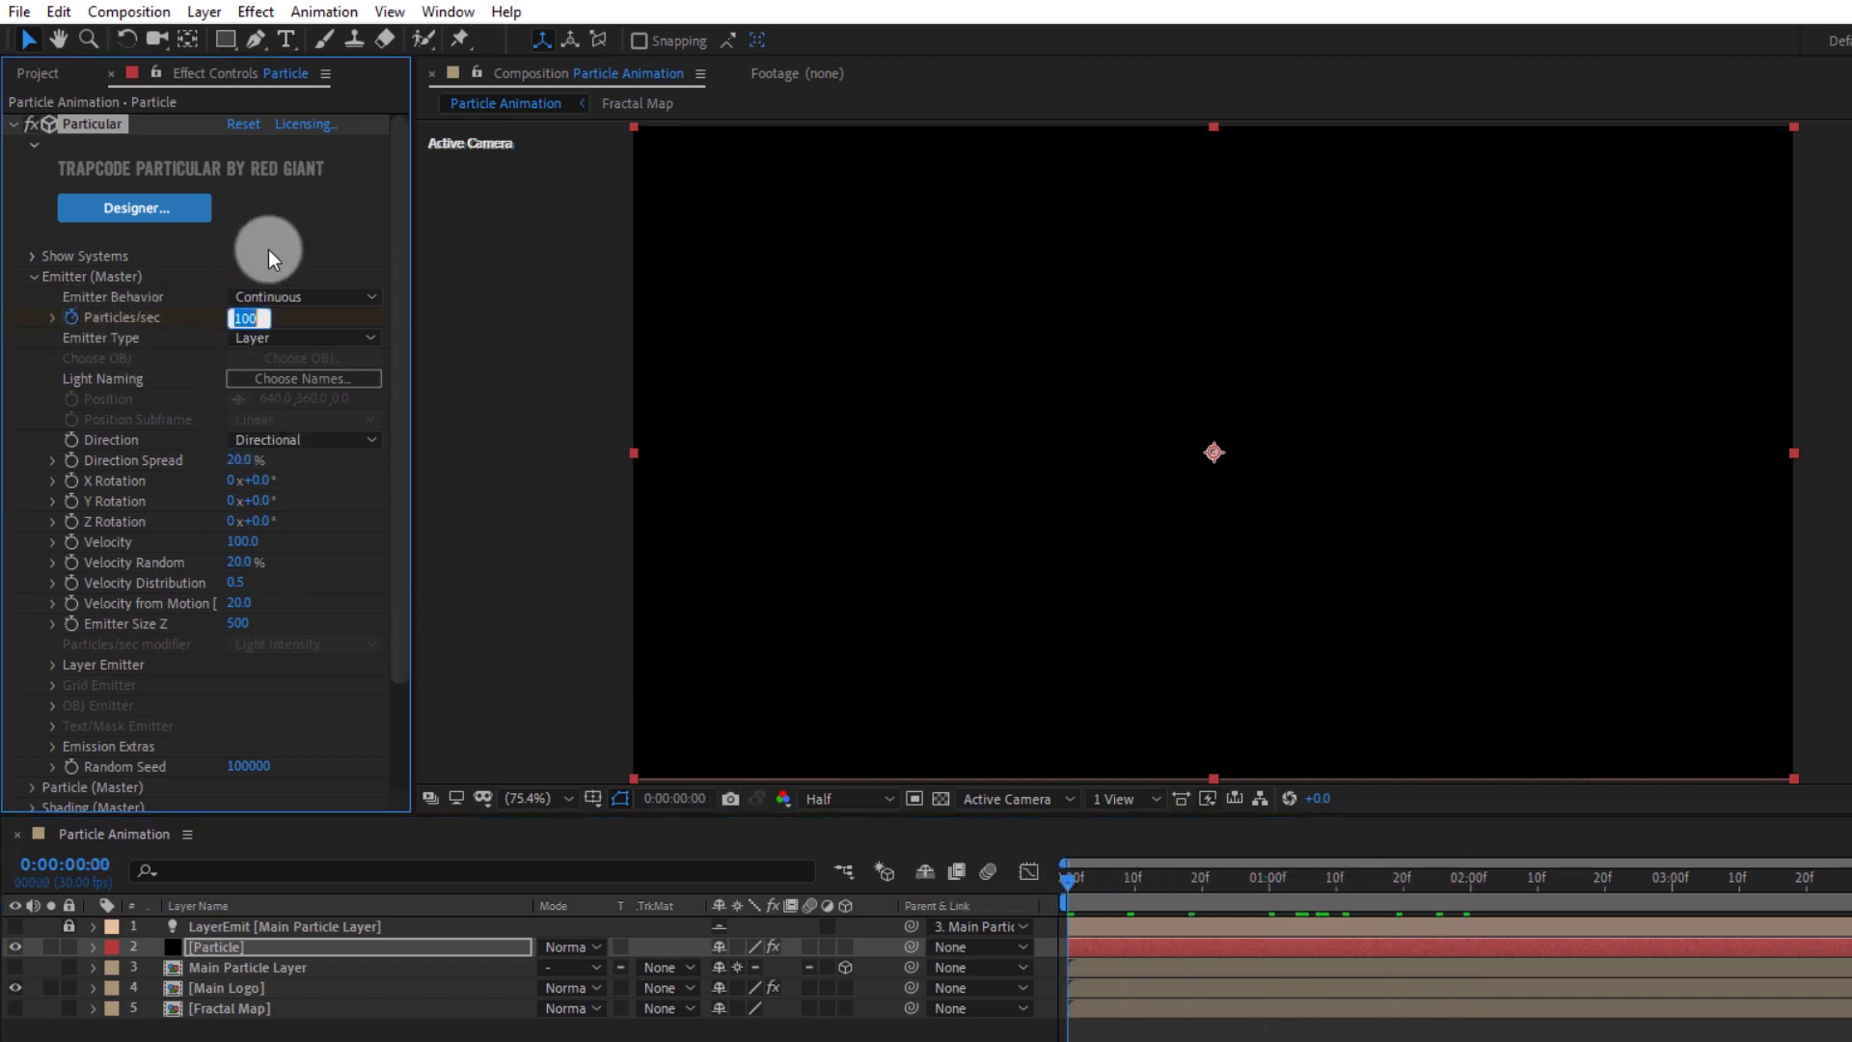
type("0")
key("Return")
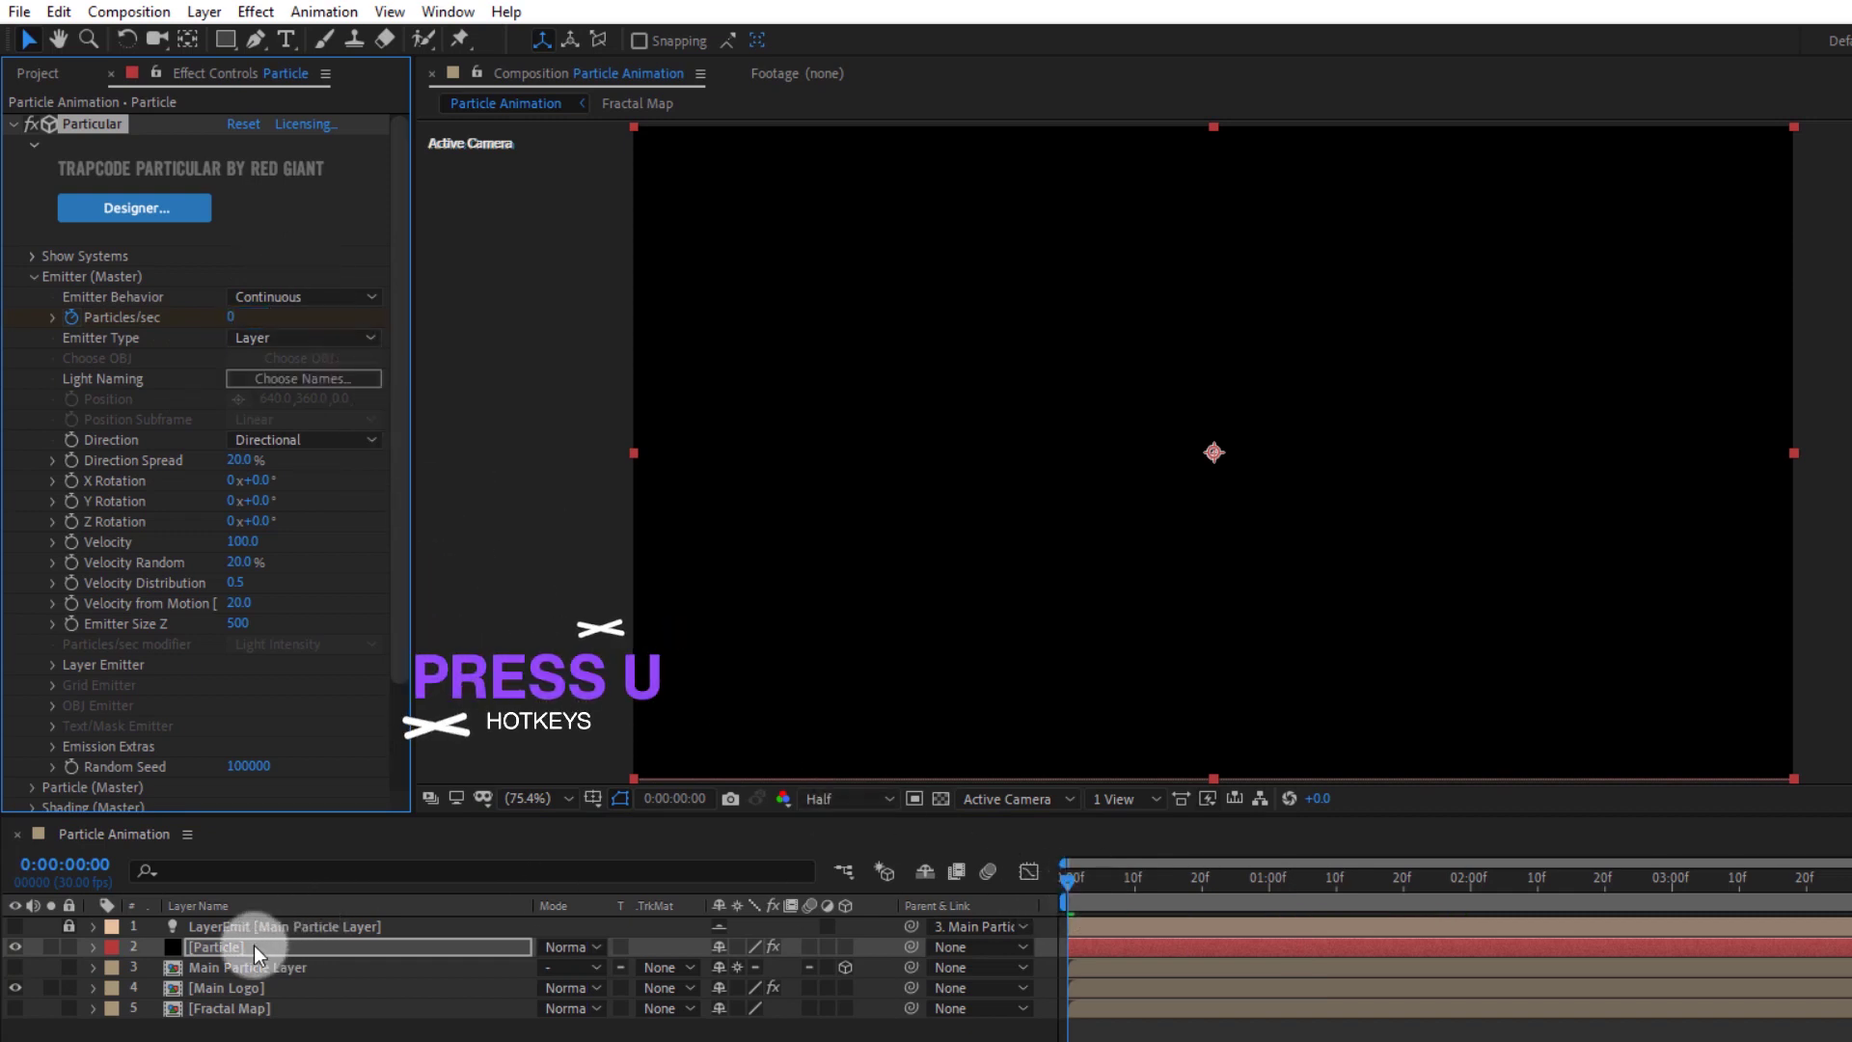
Reveal keyframes with U and set Particles/sec to 50000 at 2:00
left_click(253, 945)
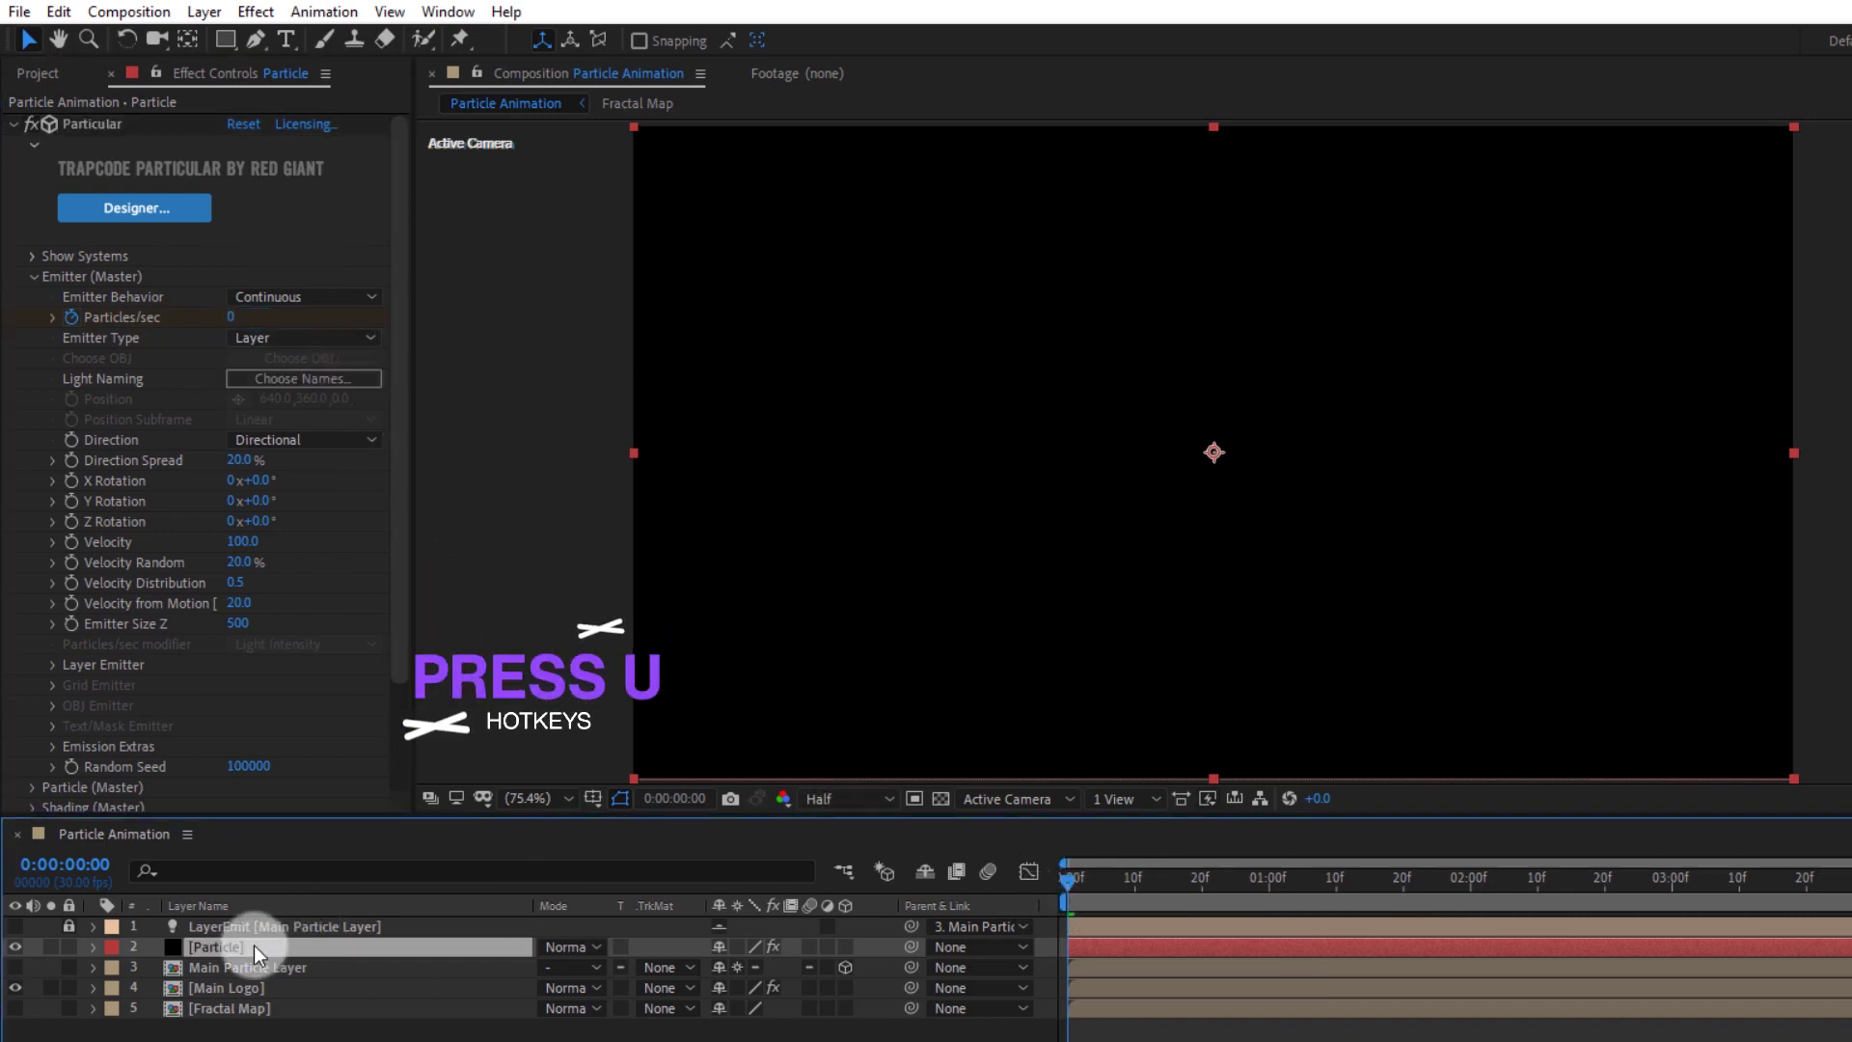
key("u")
mouse_move(1067, 880)
left_mouse_down()
mouse_move(1370, 881)
mouse_move(1468, 906)
left_mouse_up()
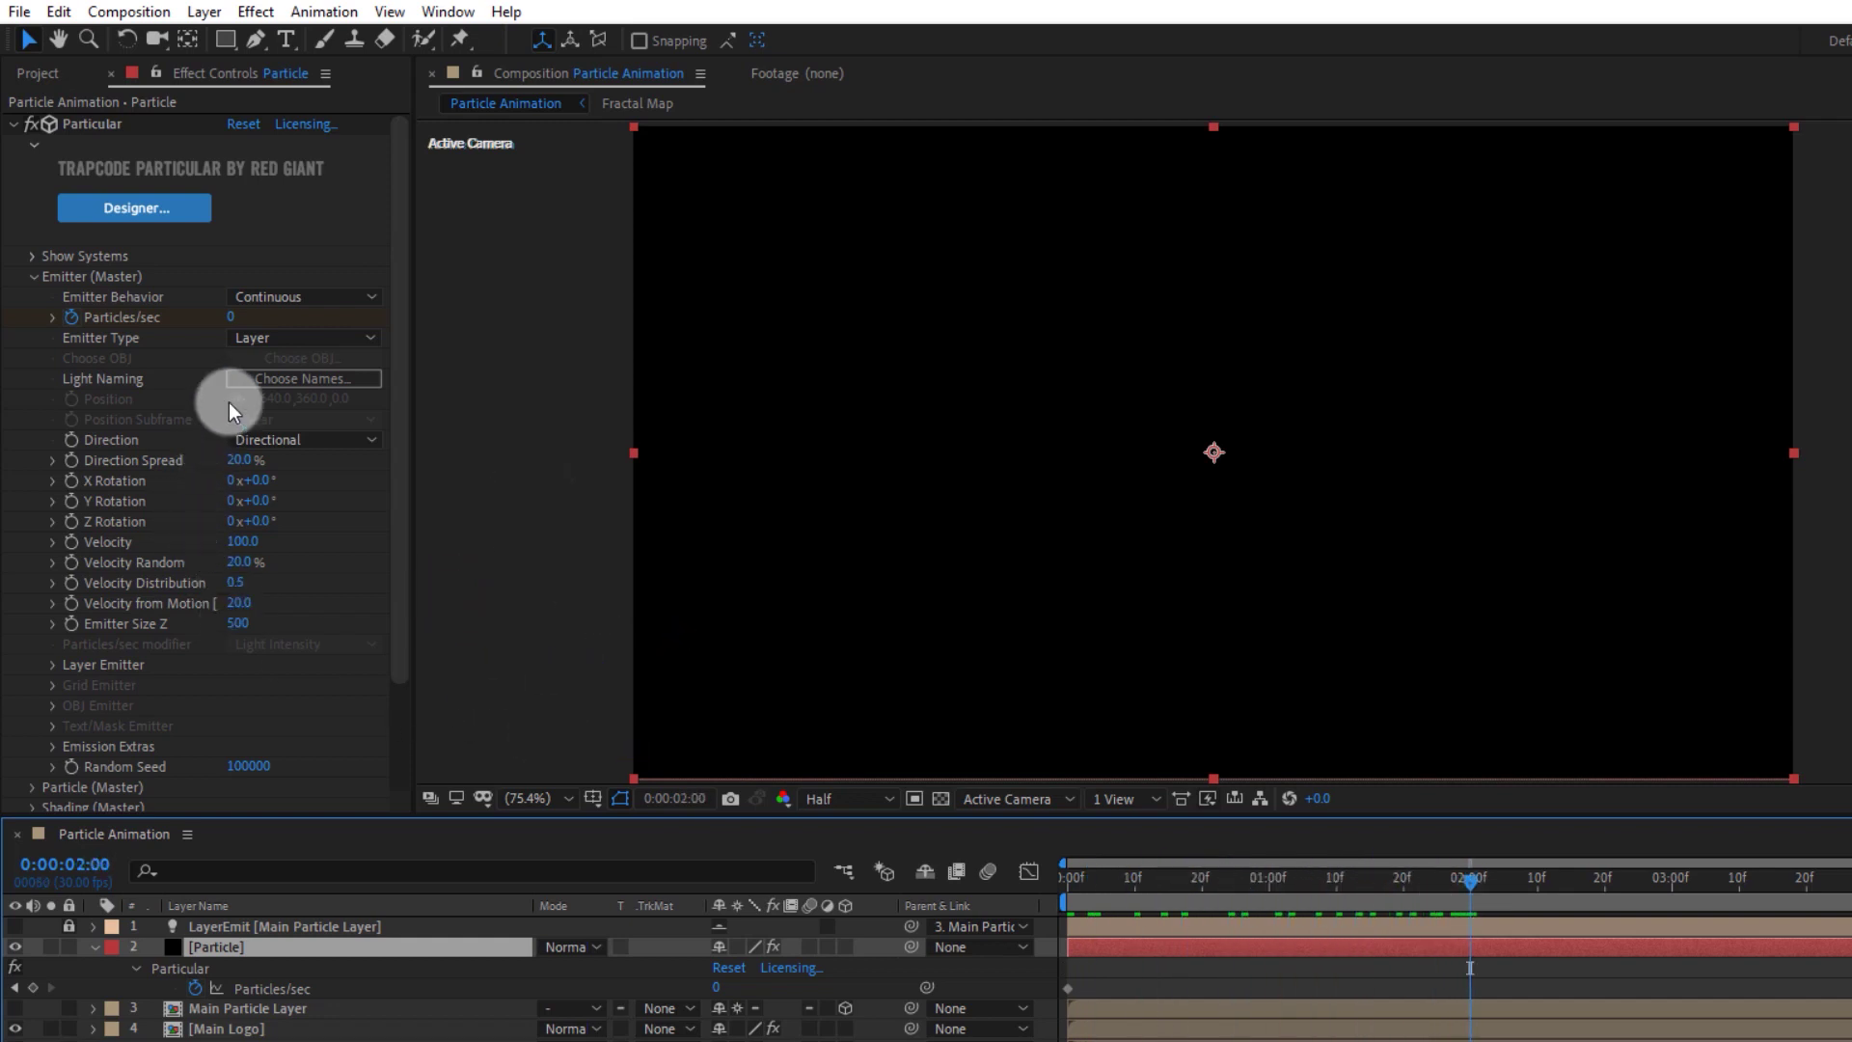
left_click(232, 317)
type("50000")
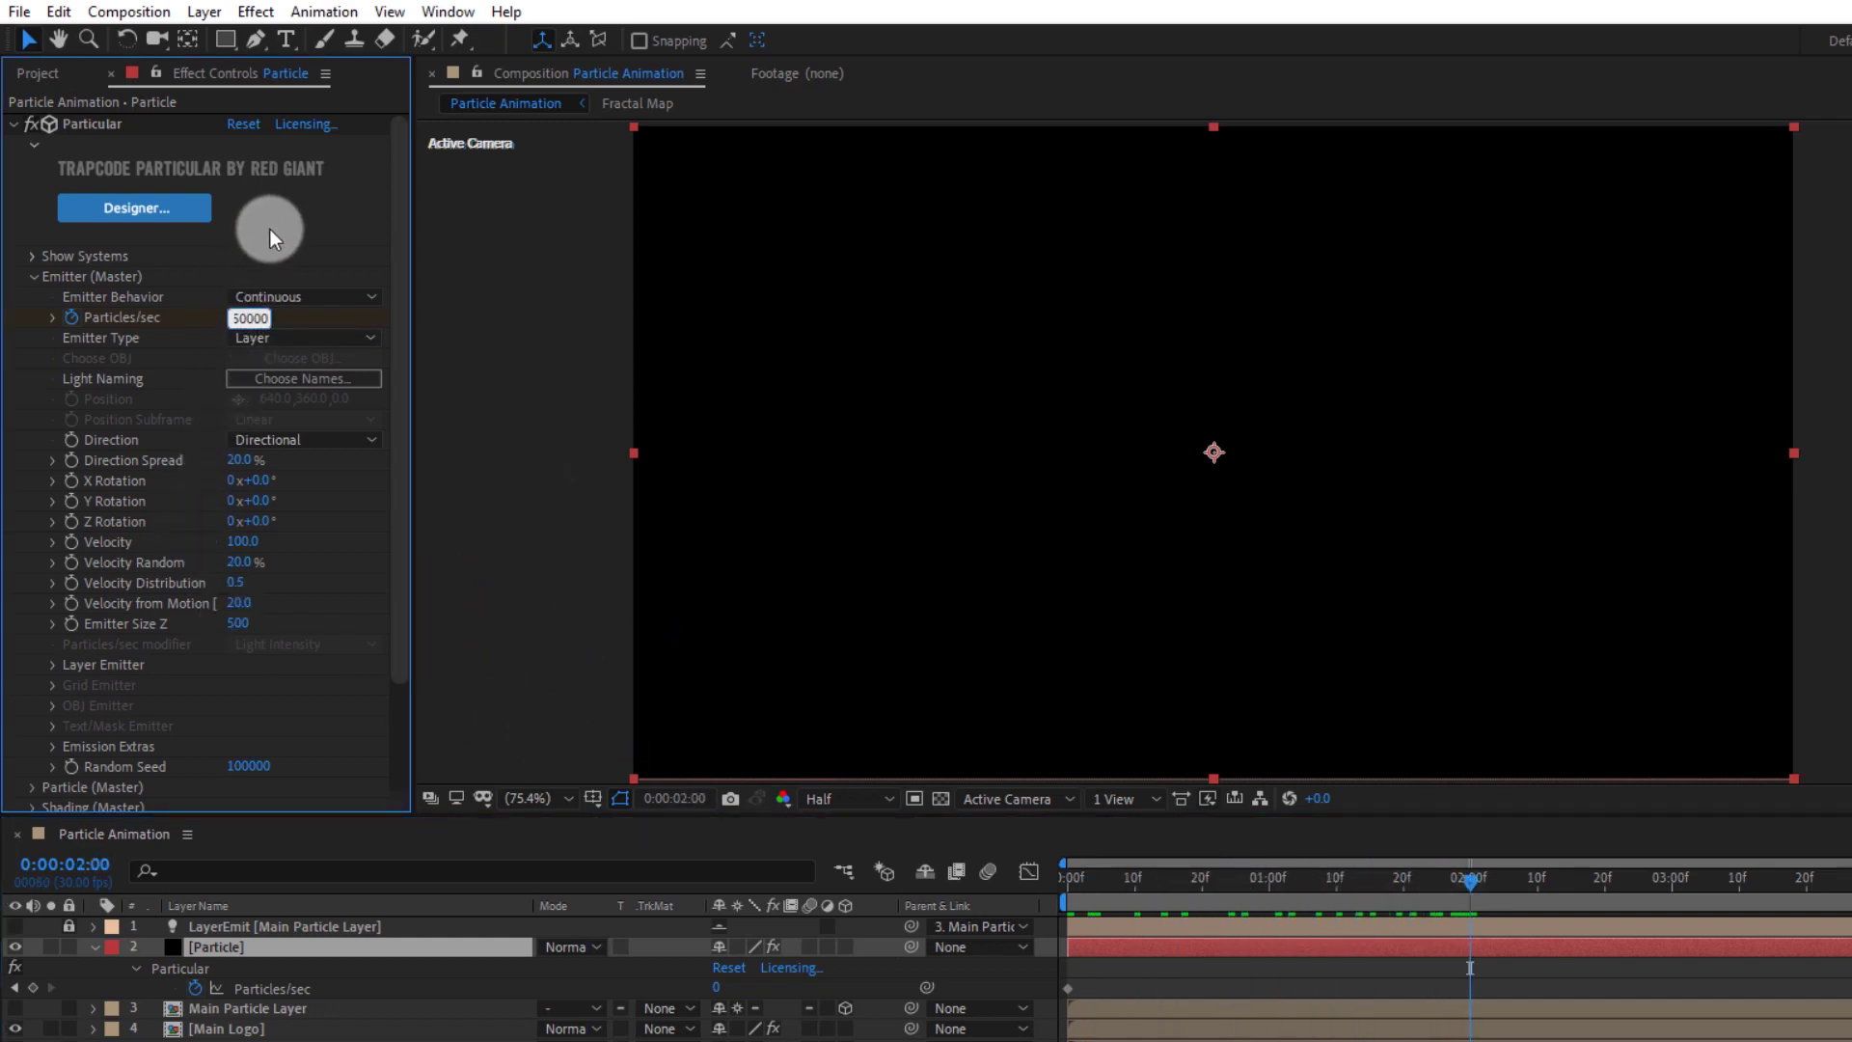
key("Return")
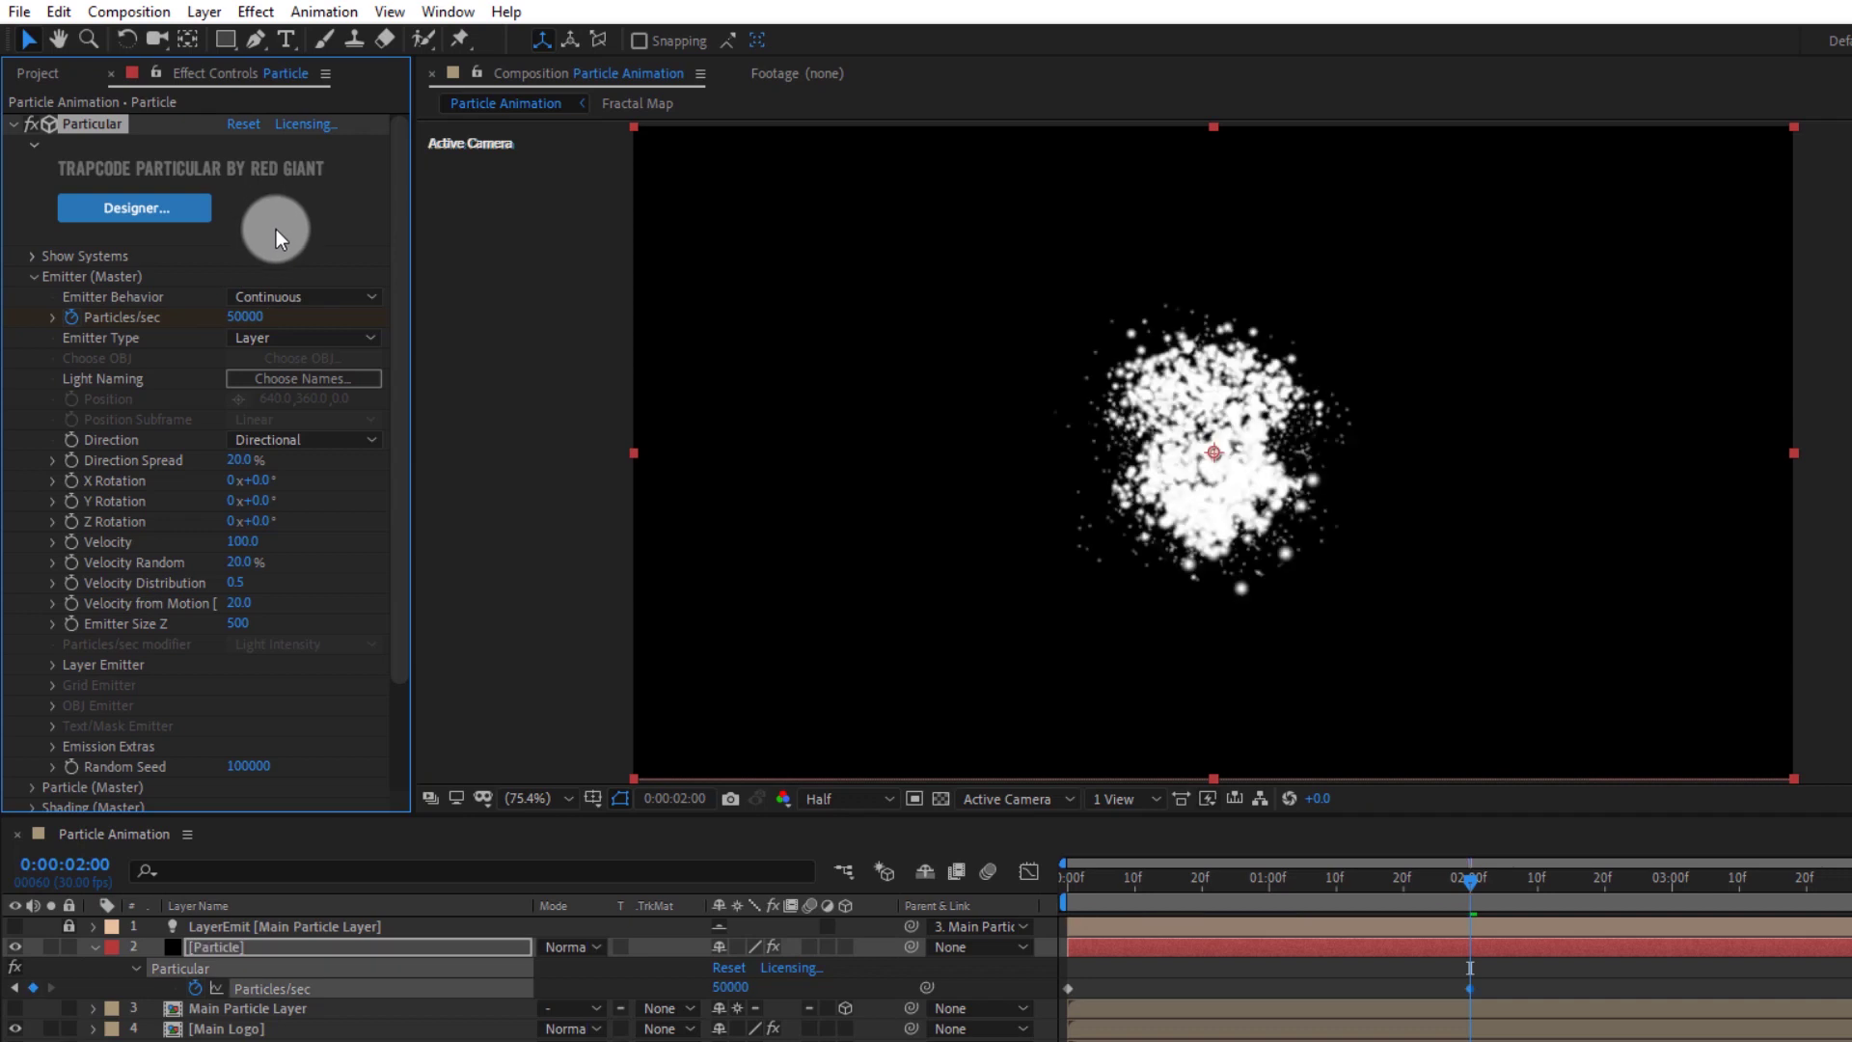
Set Particles/sec back to 0 at 2:29 and scrub to check the ramp
left_click_drag(1475, 883, 1665, 887)
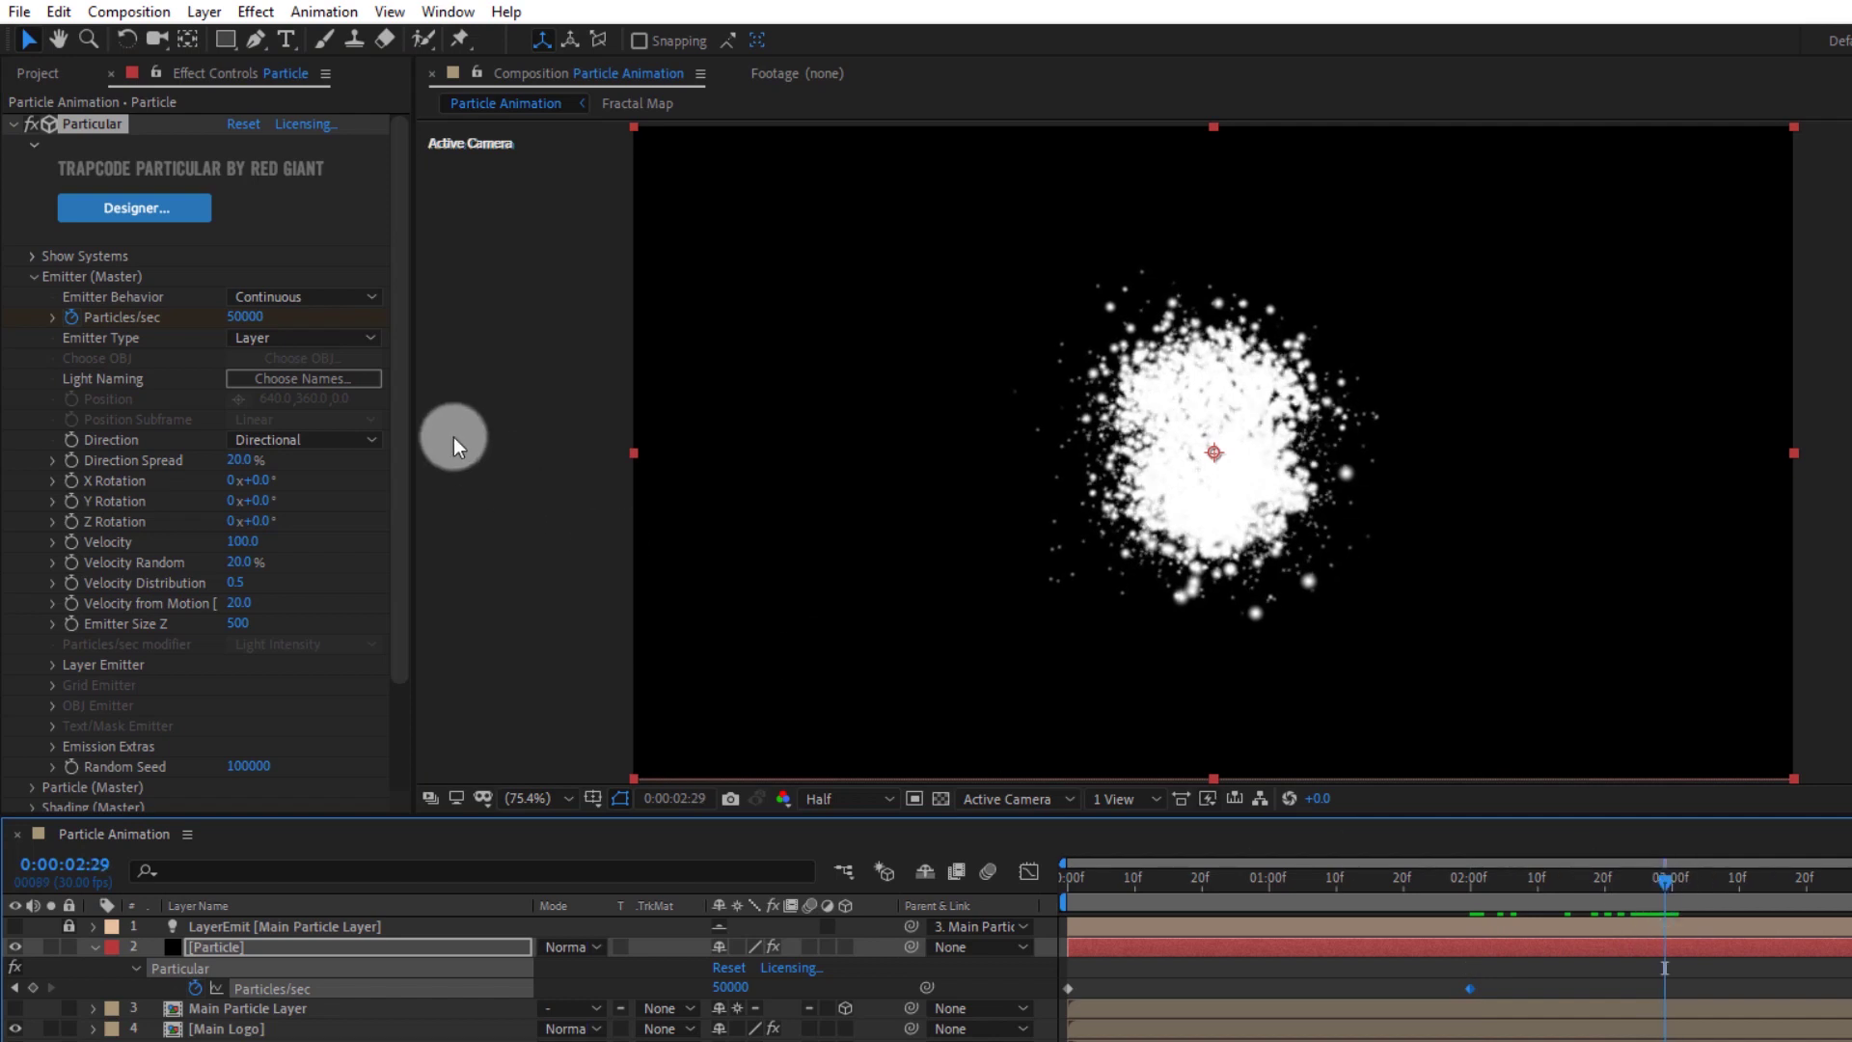
left_click(245, 317)
type("0")
left_click(285, 237)
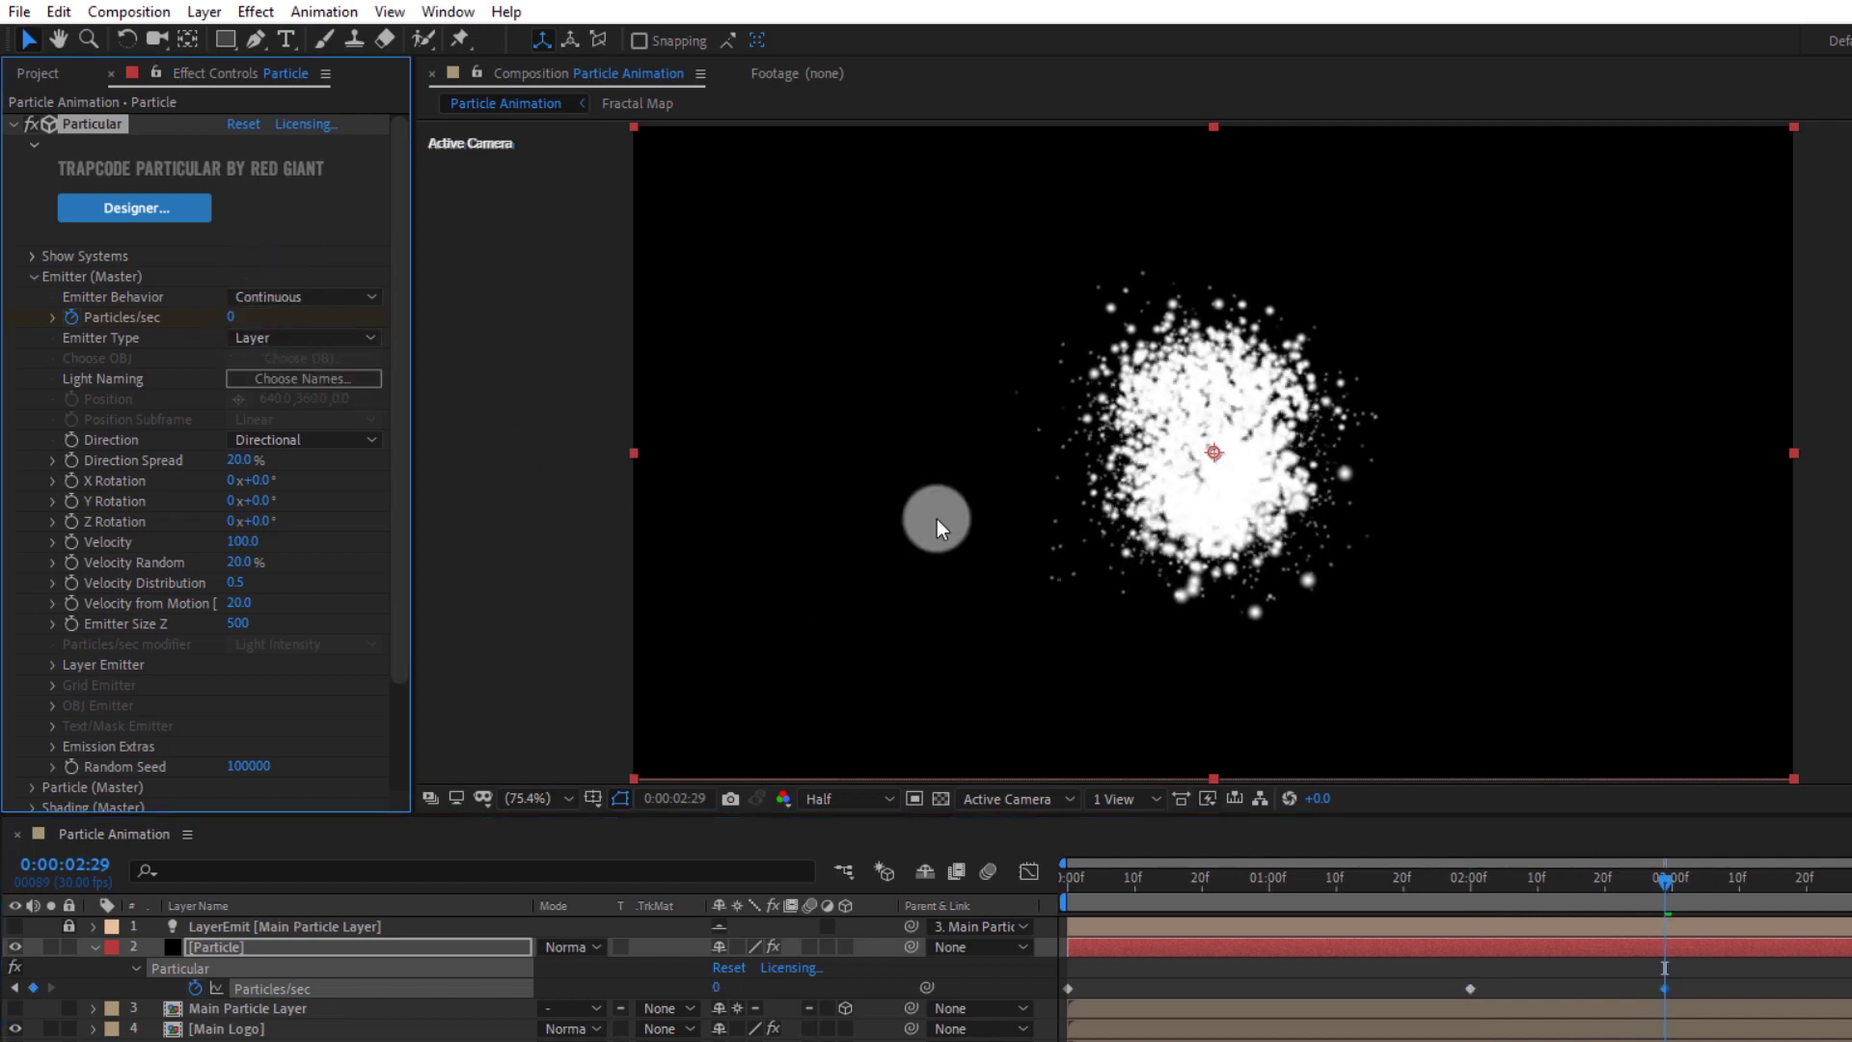
left_click_drag(1651, 878, 1404, 891)
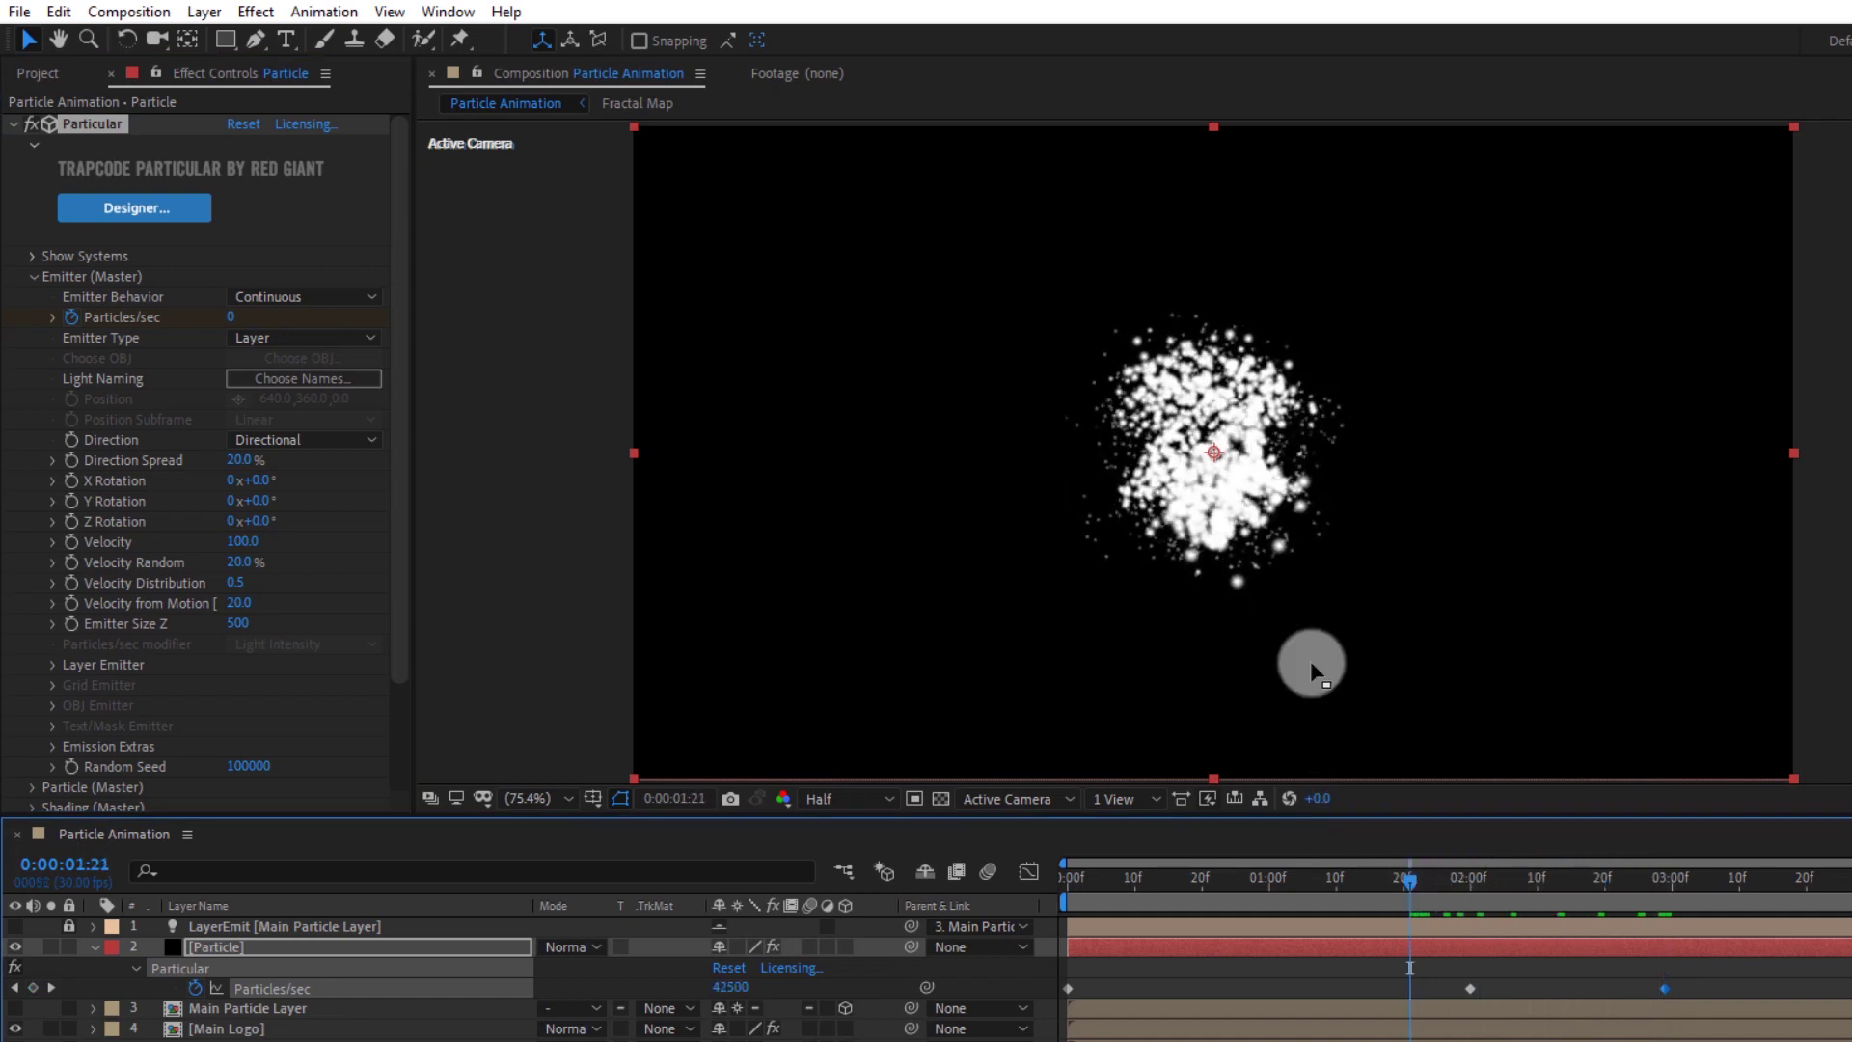
Set Emitter Size Z to 1000 and Velocity to 50, then collapse Emitter (Master)
left_click(240, 626)
key("BackSpace")
type("1000")
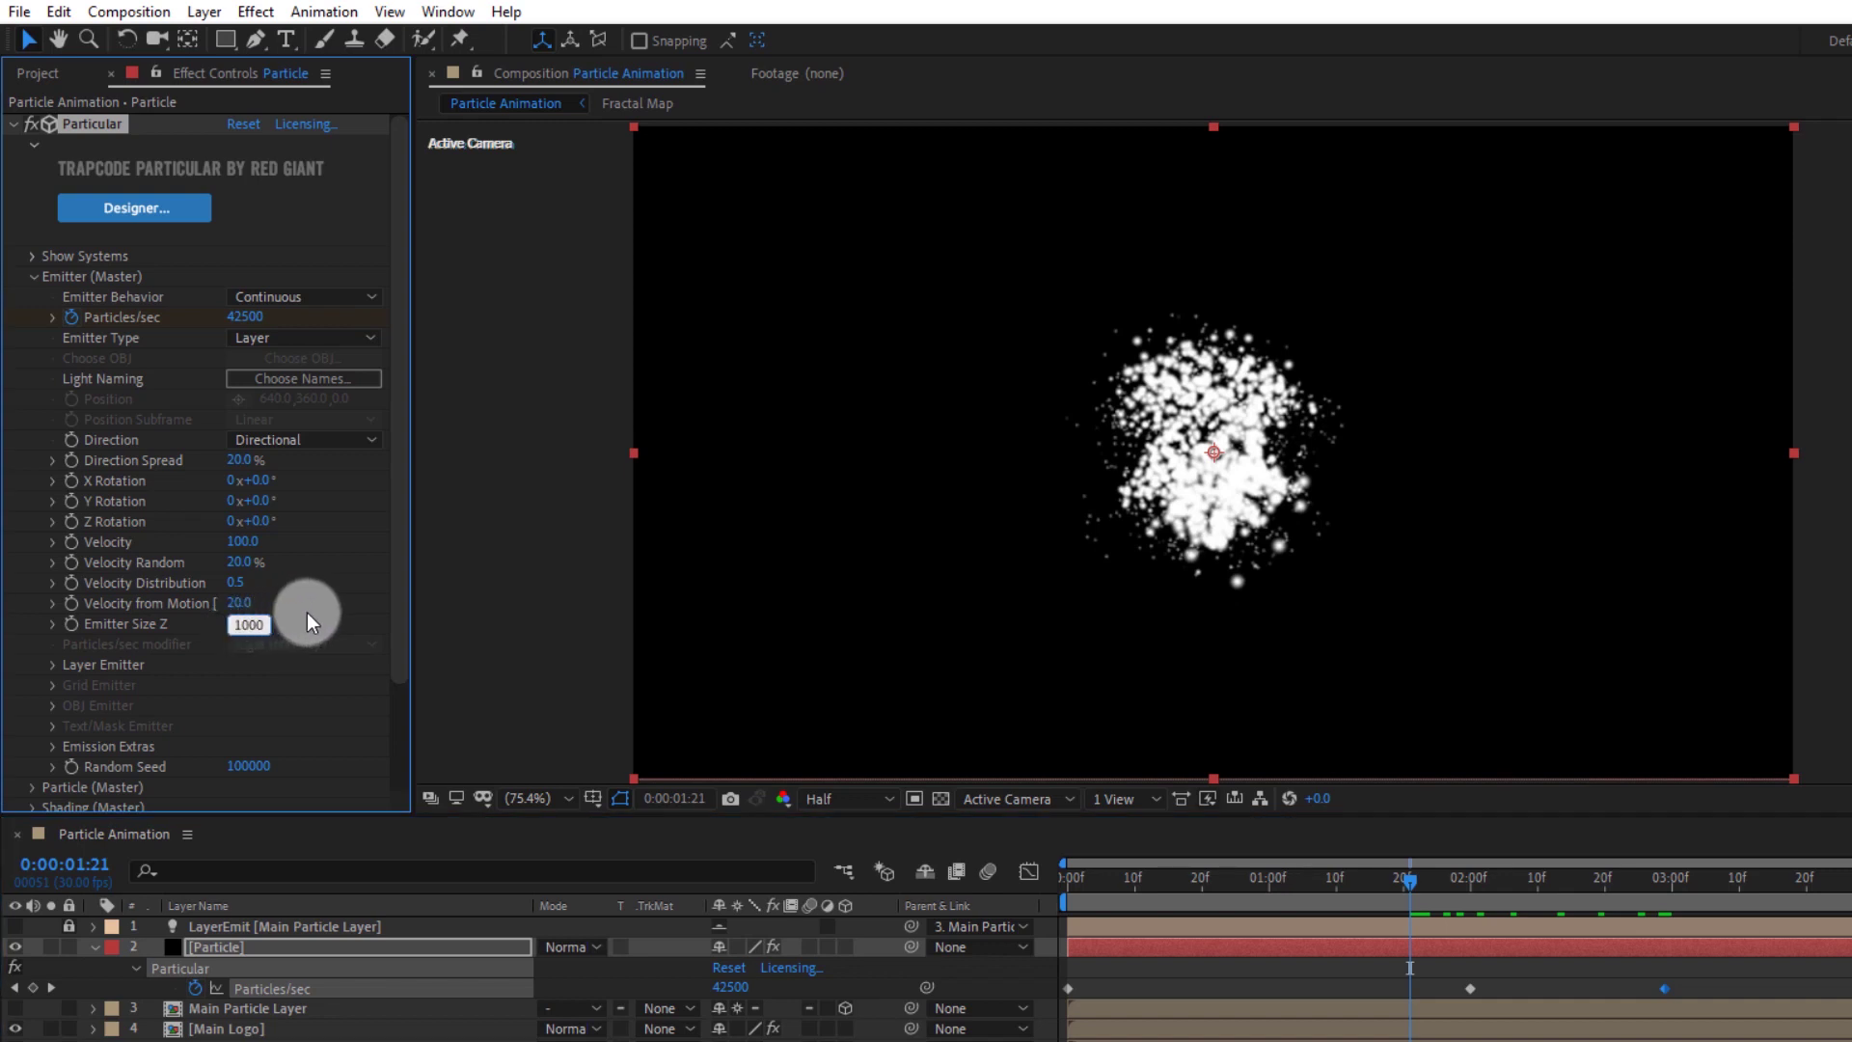
key("Return")
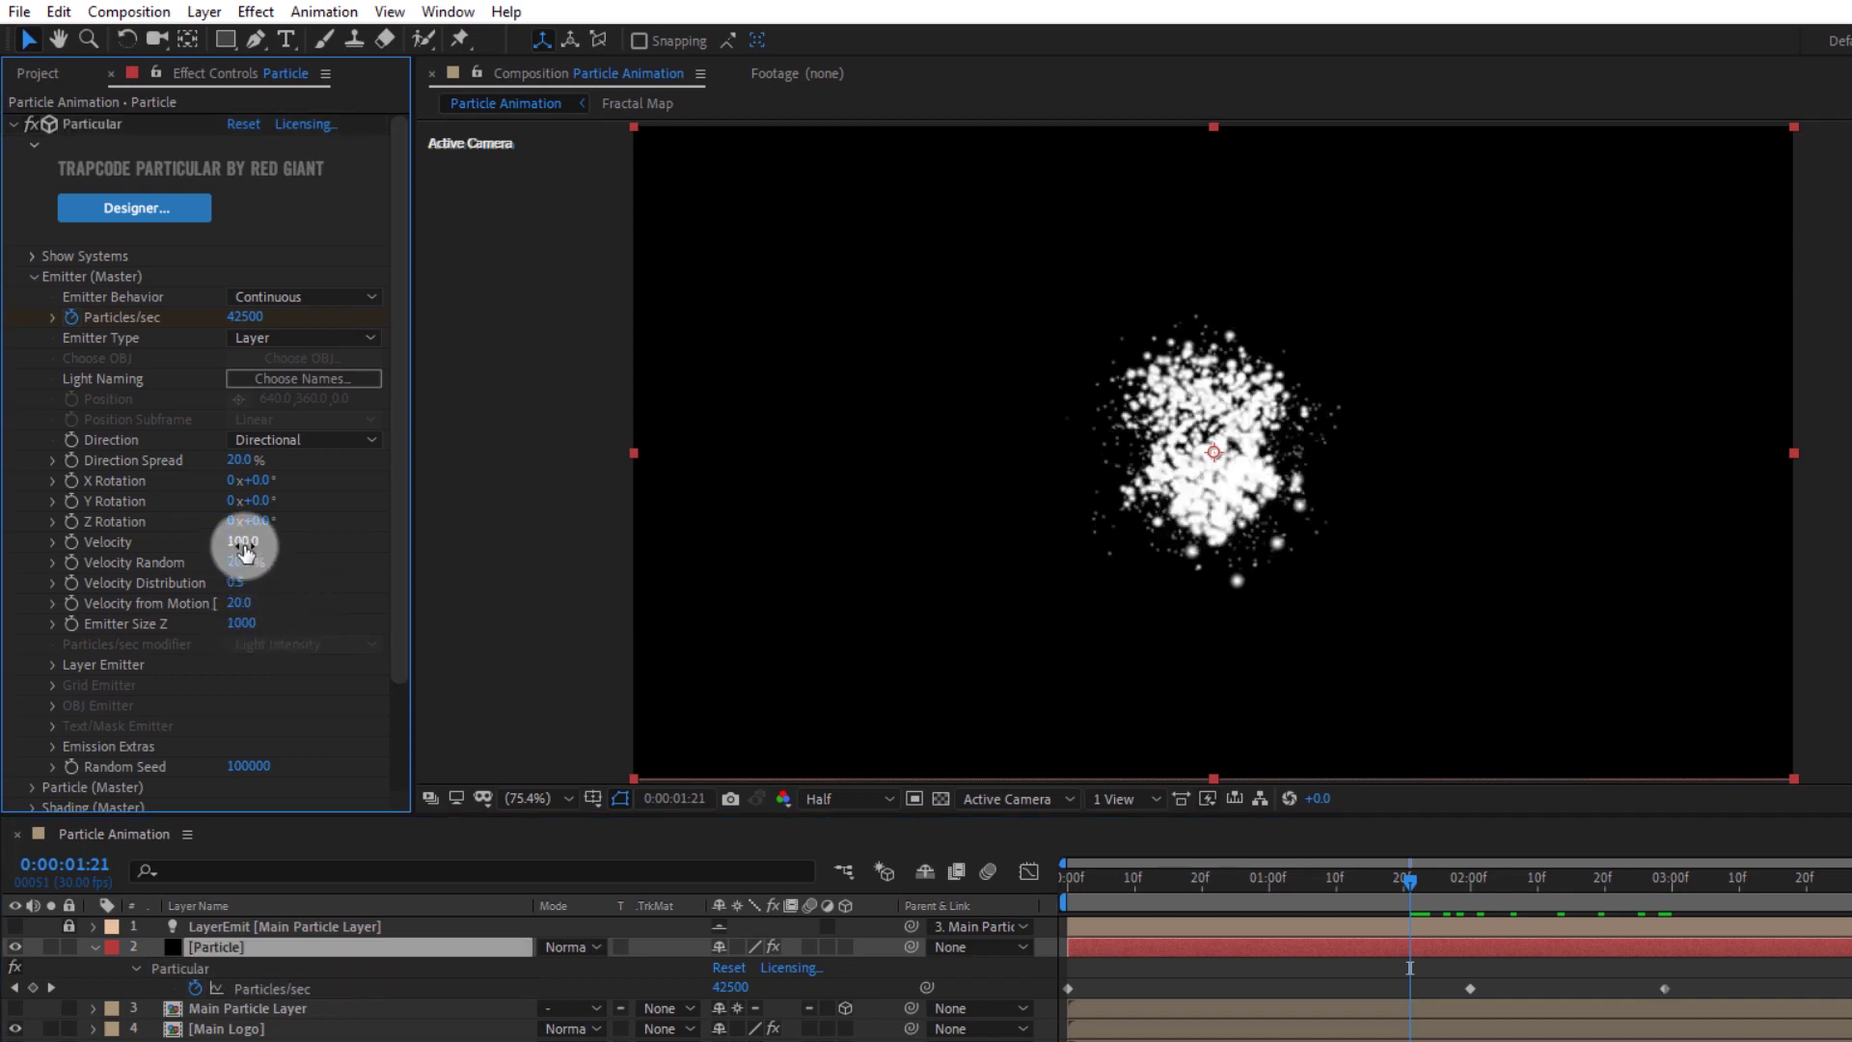
left_click(241, 541)
type("50")
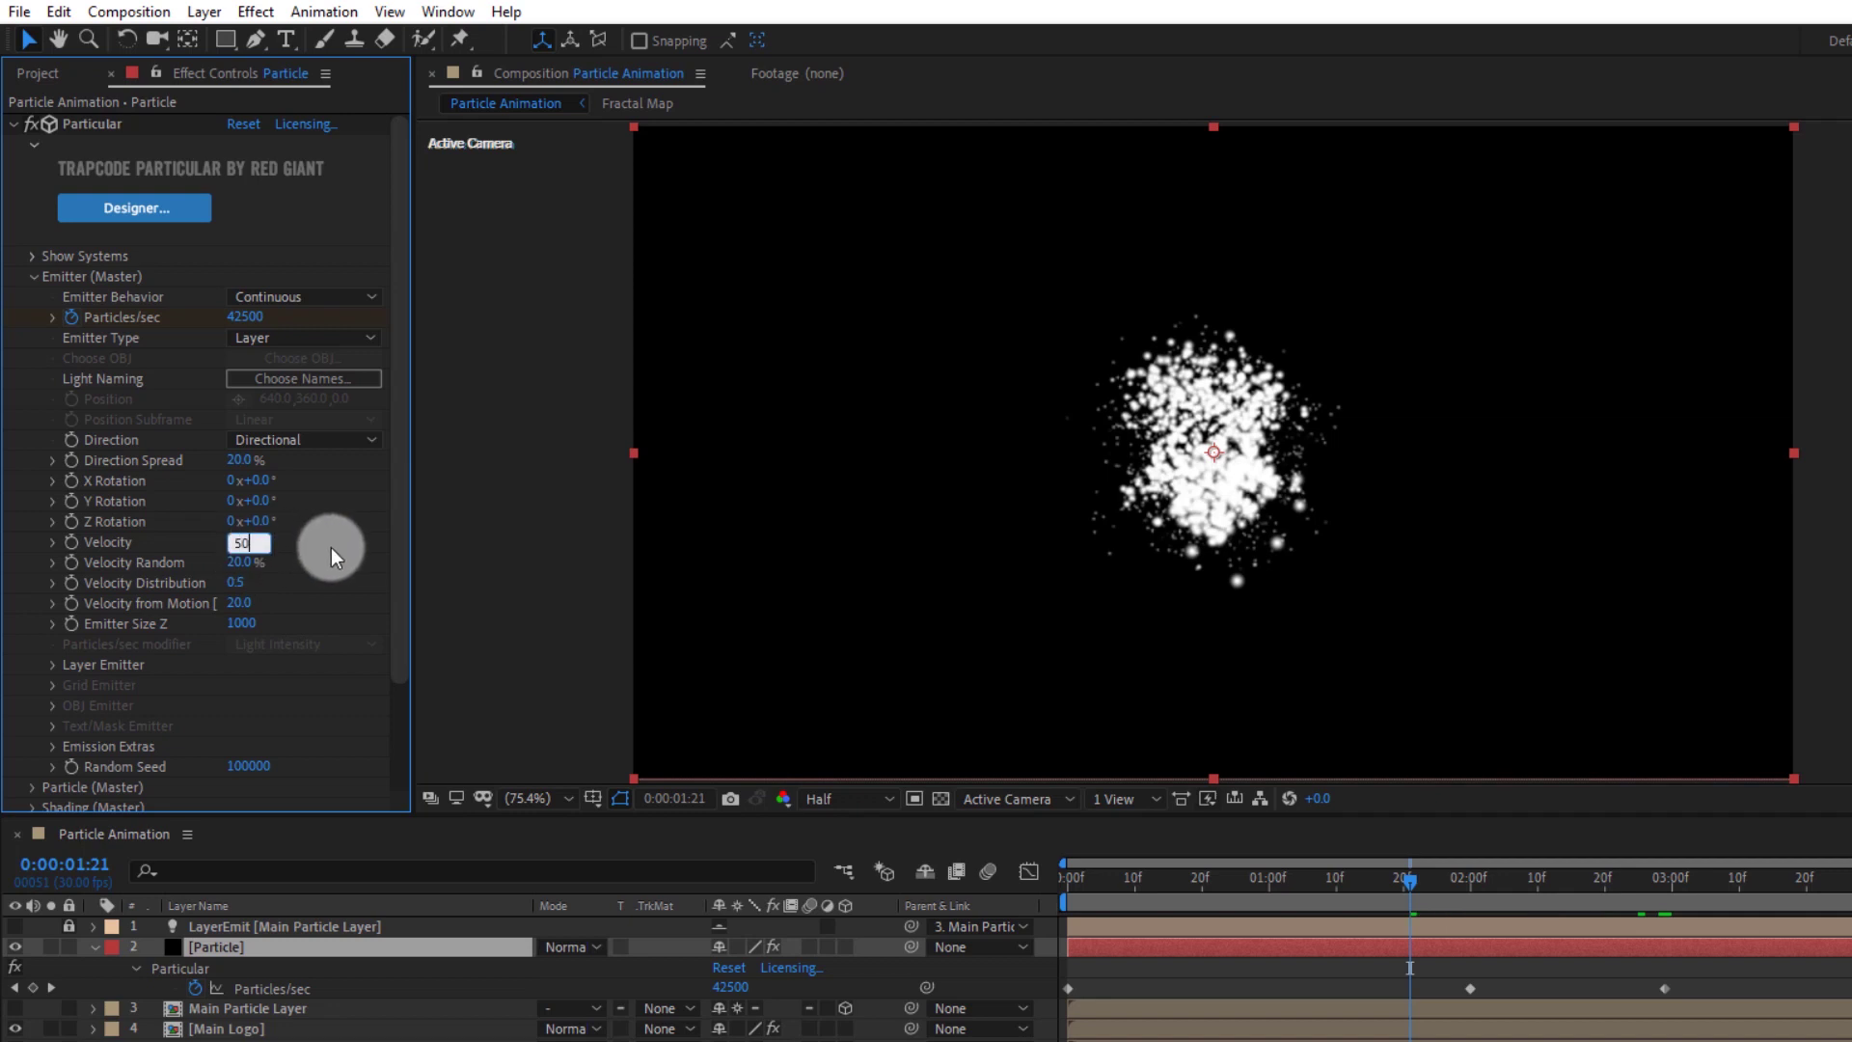
key("Return")
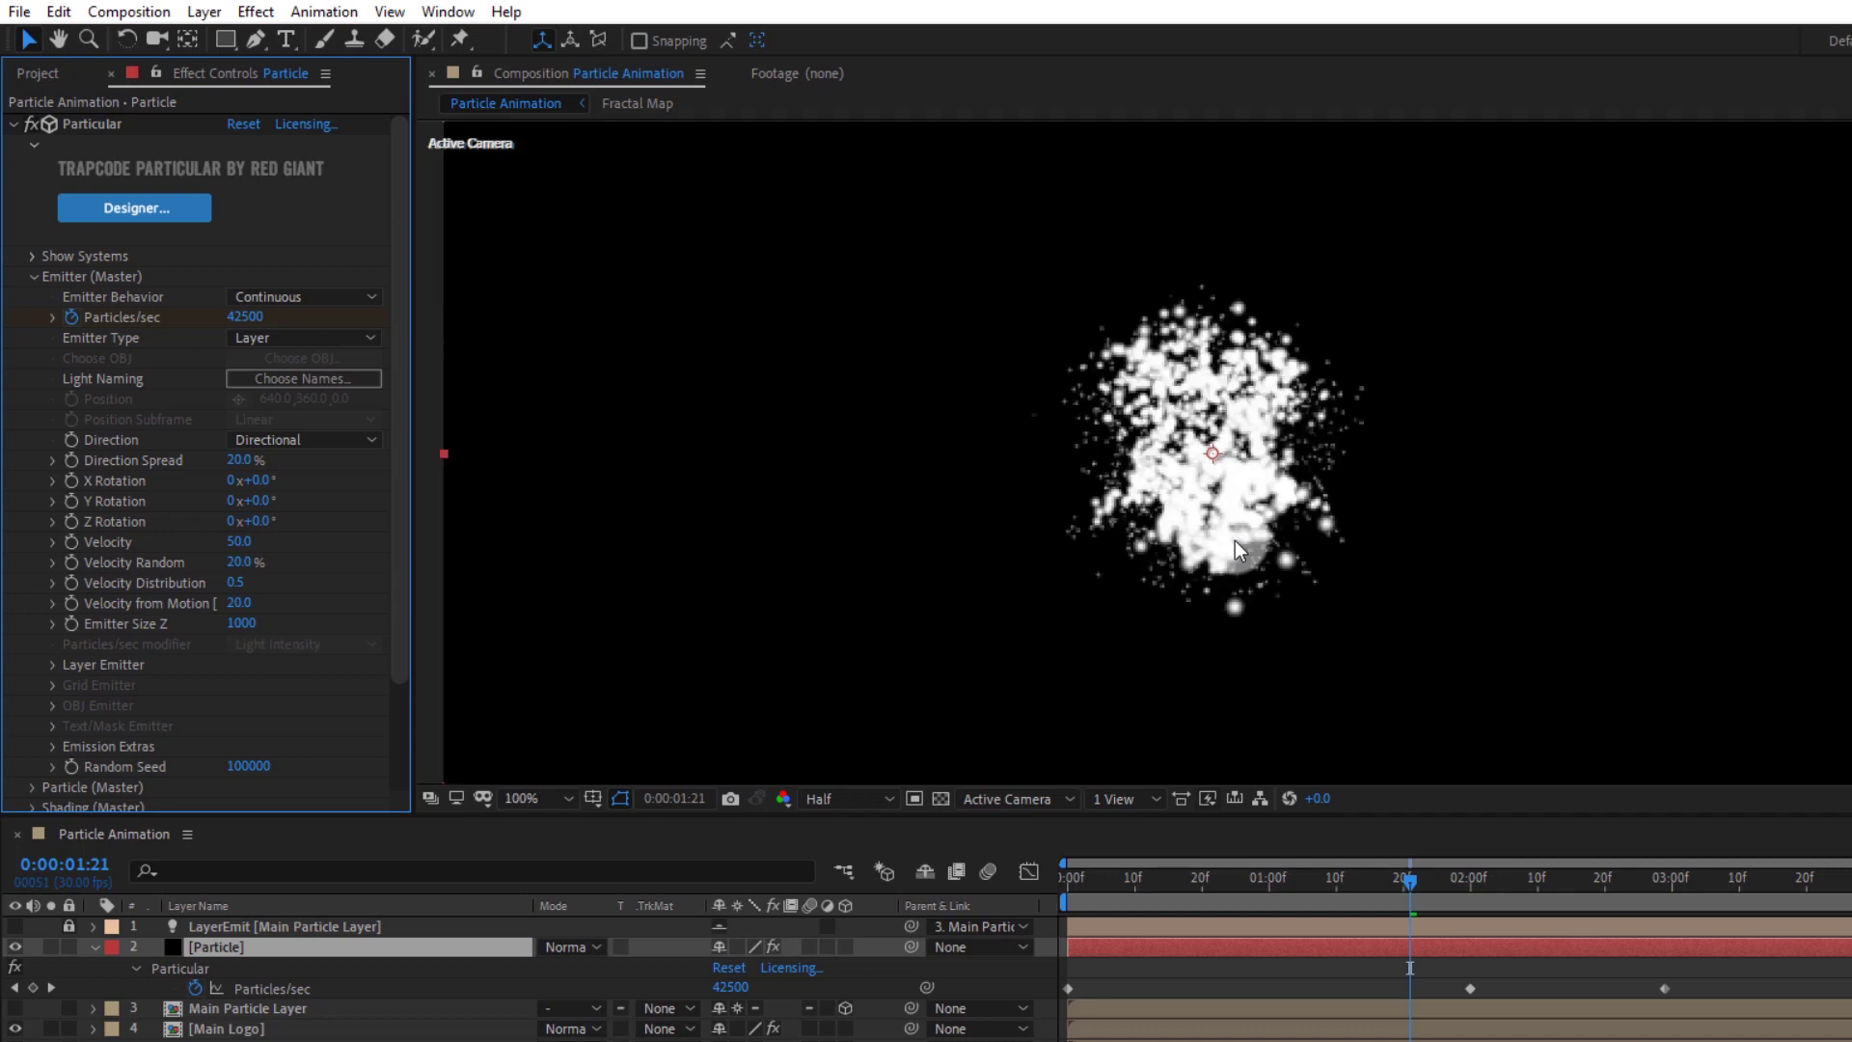
scroll(1217, 515, "down", 2)
scroll(1217, 515, "up", 2)
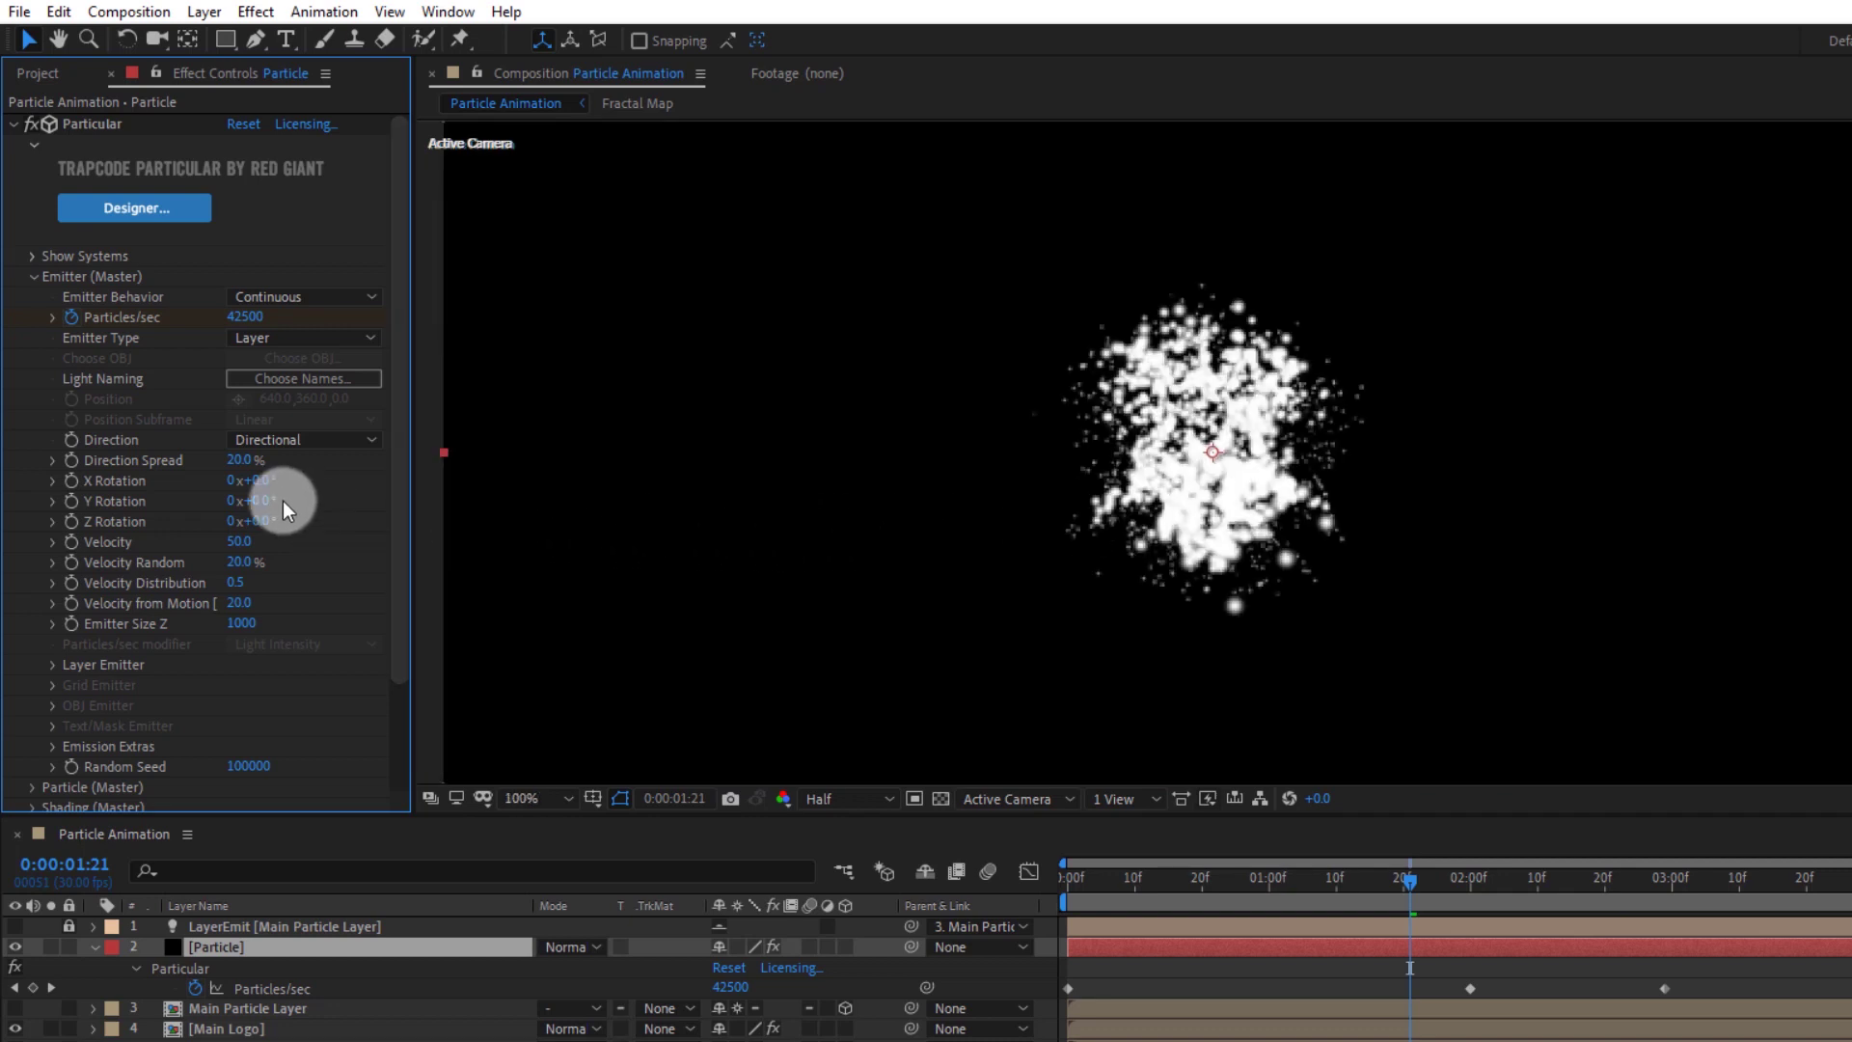
left_click(32, 277)
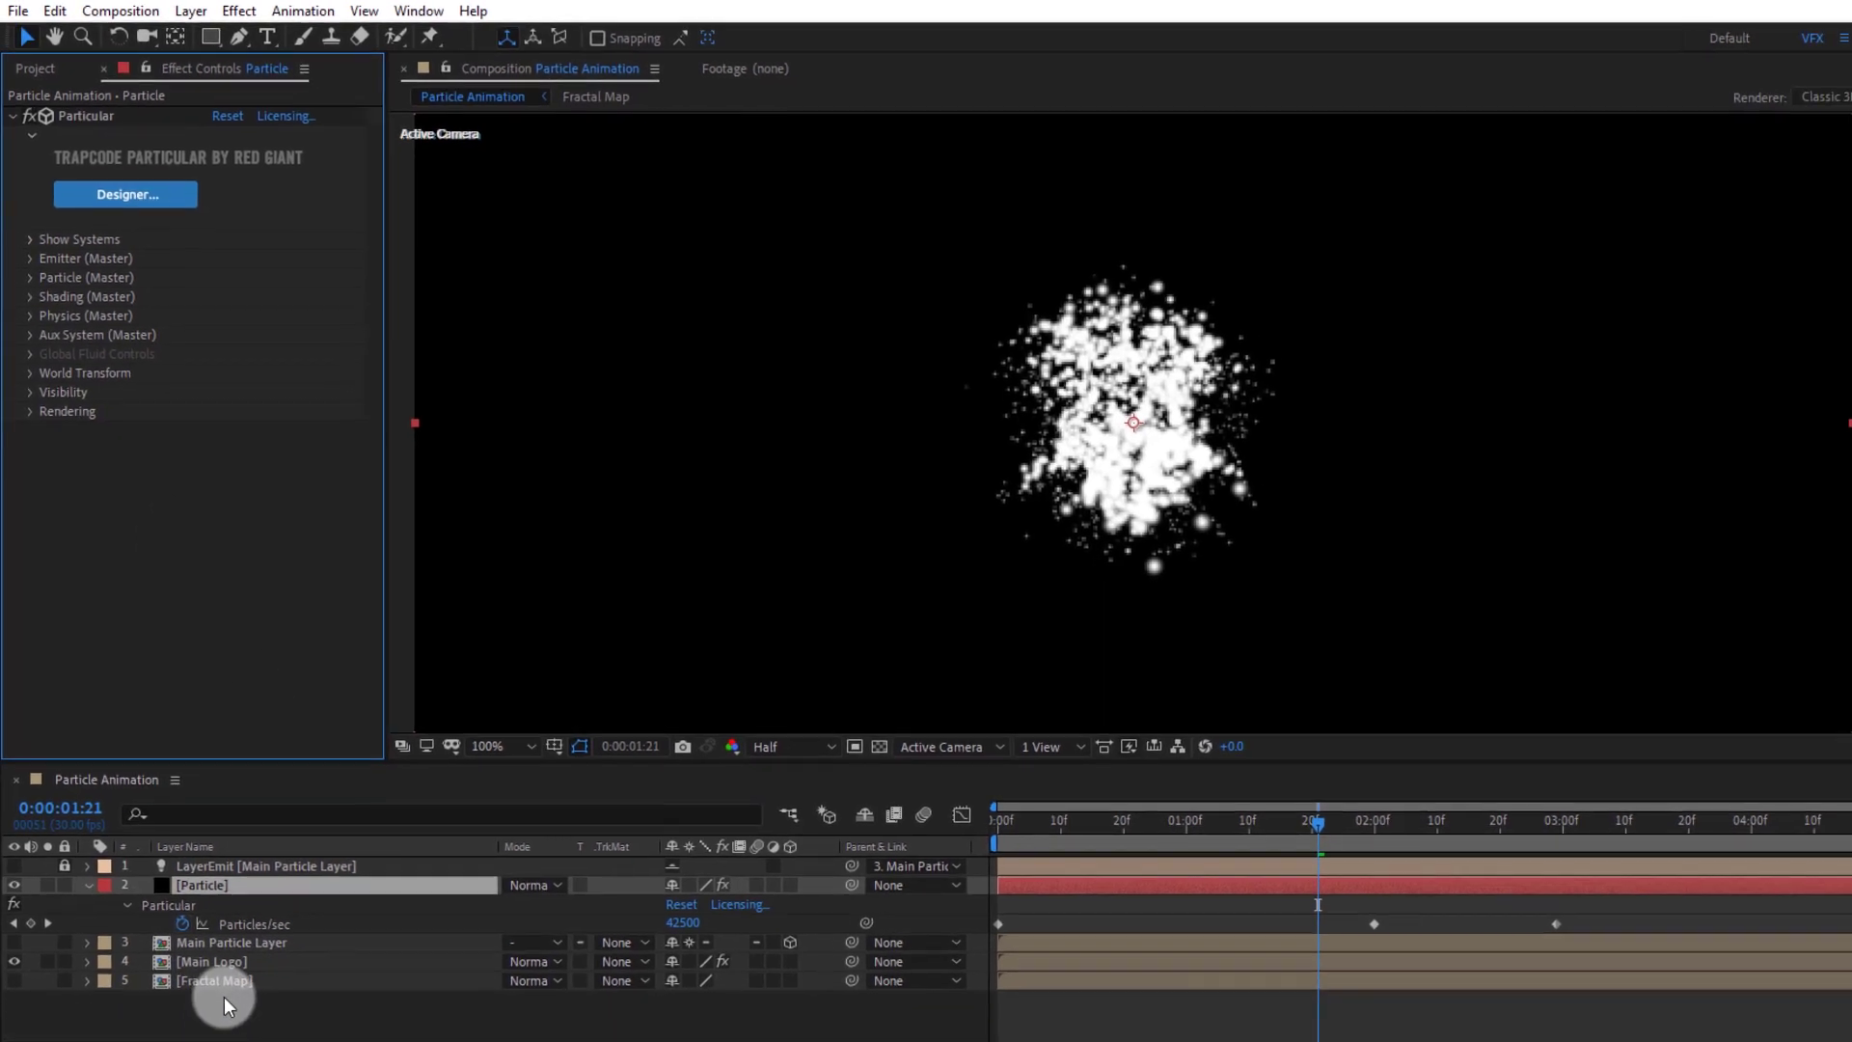
Create a new light layer with Light Type set to Point
right_click(222, 987)
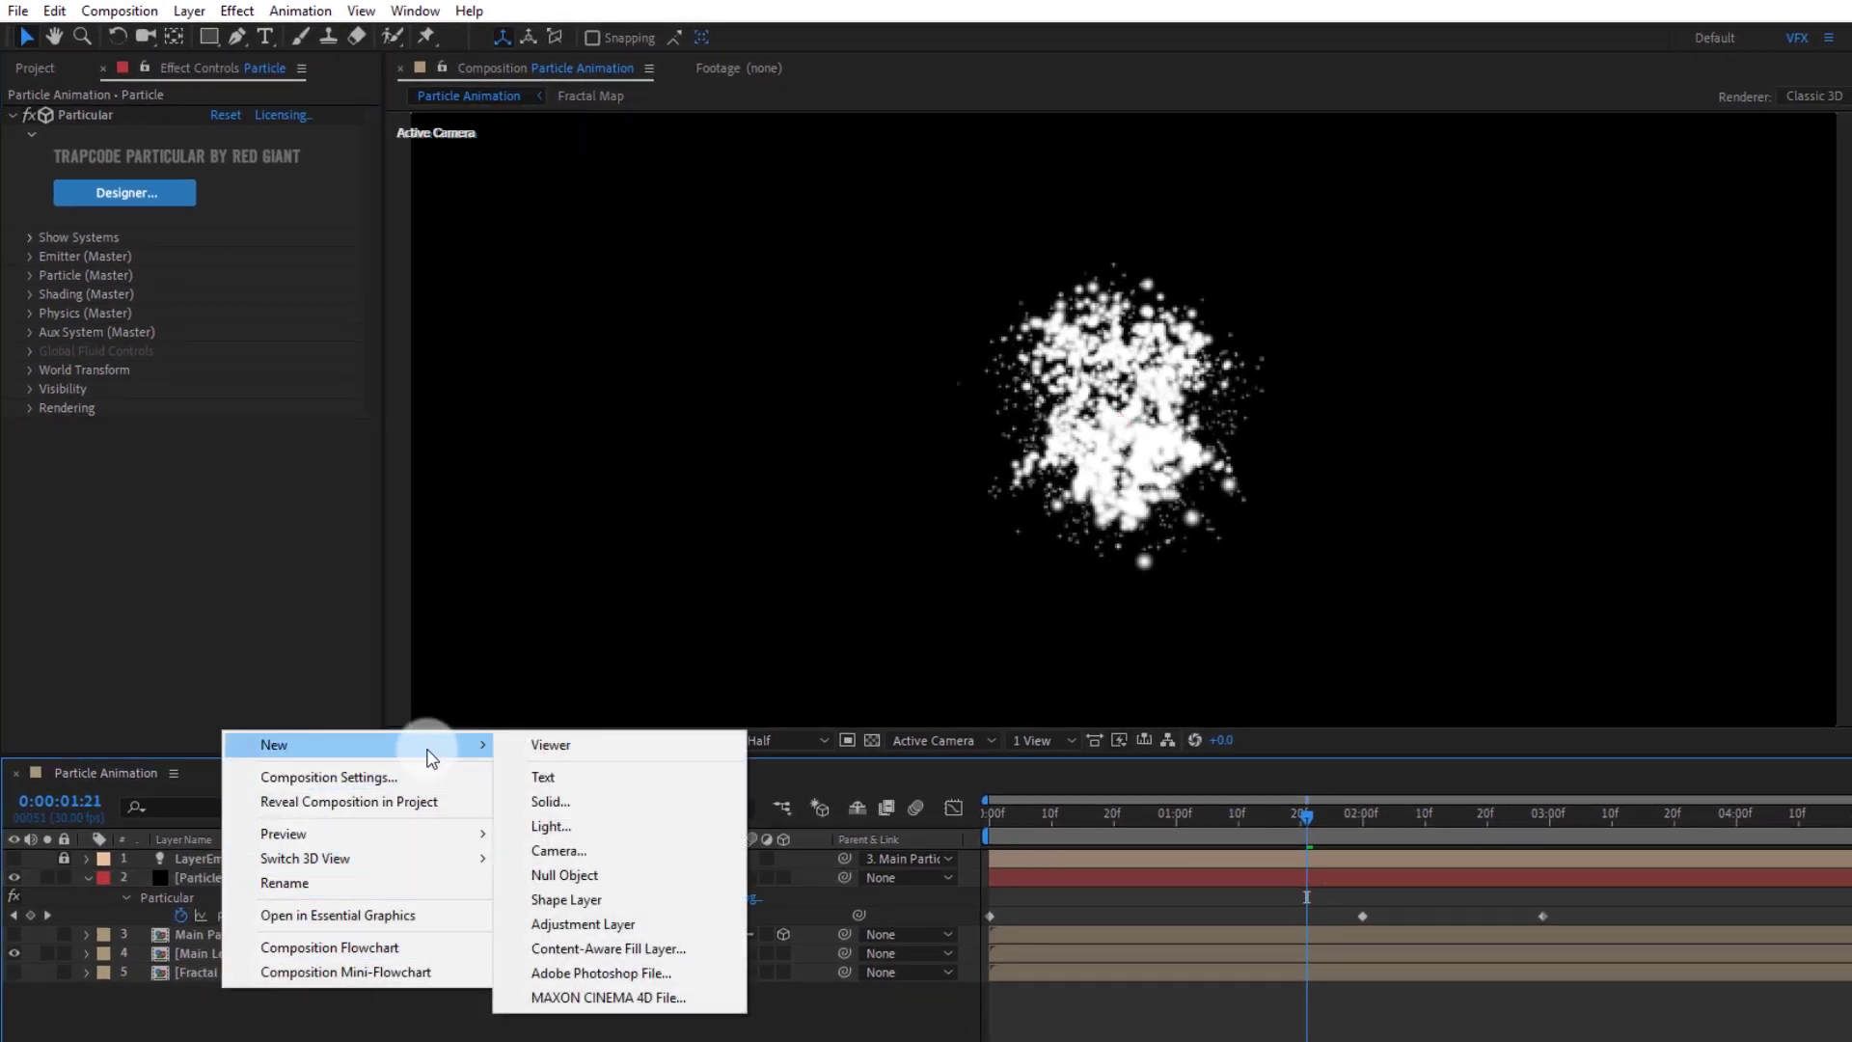
mouse_move(425, 747)
left_click(622, 832)
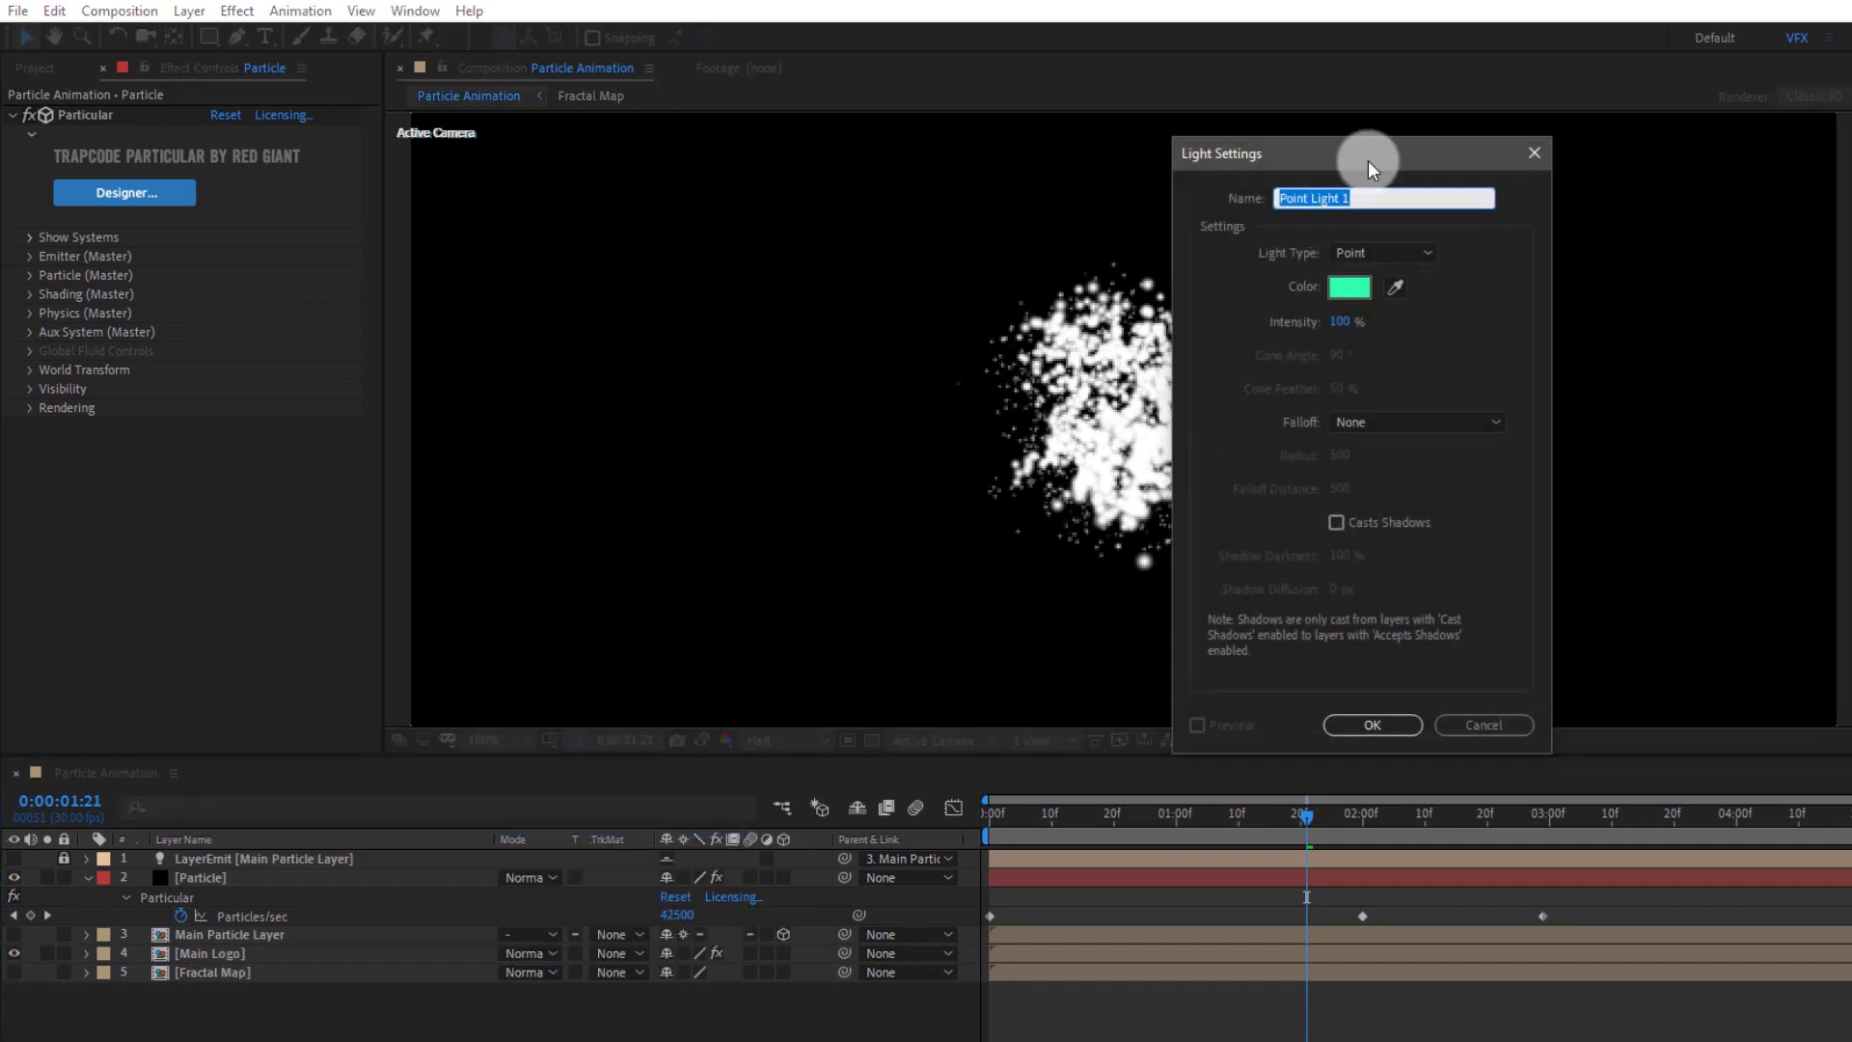
mouse_move(1368, 160)
left_mouse_down()
mouse_move(1059, 279)
mouse_move(810, 262)
left_mouse_up()
left_click(814, 358)
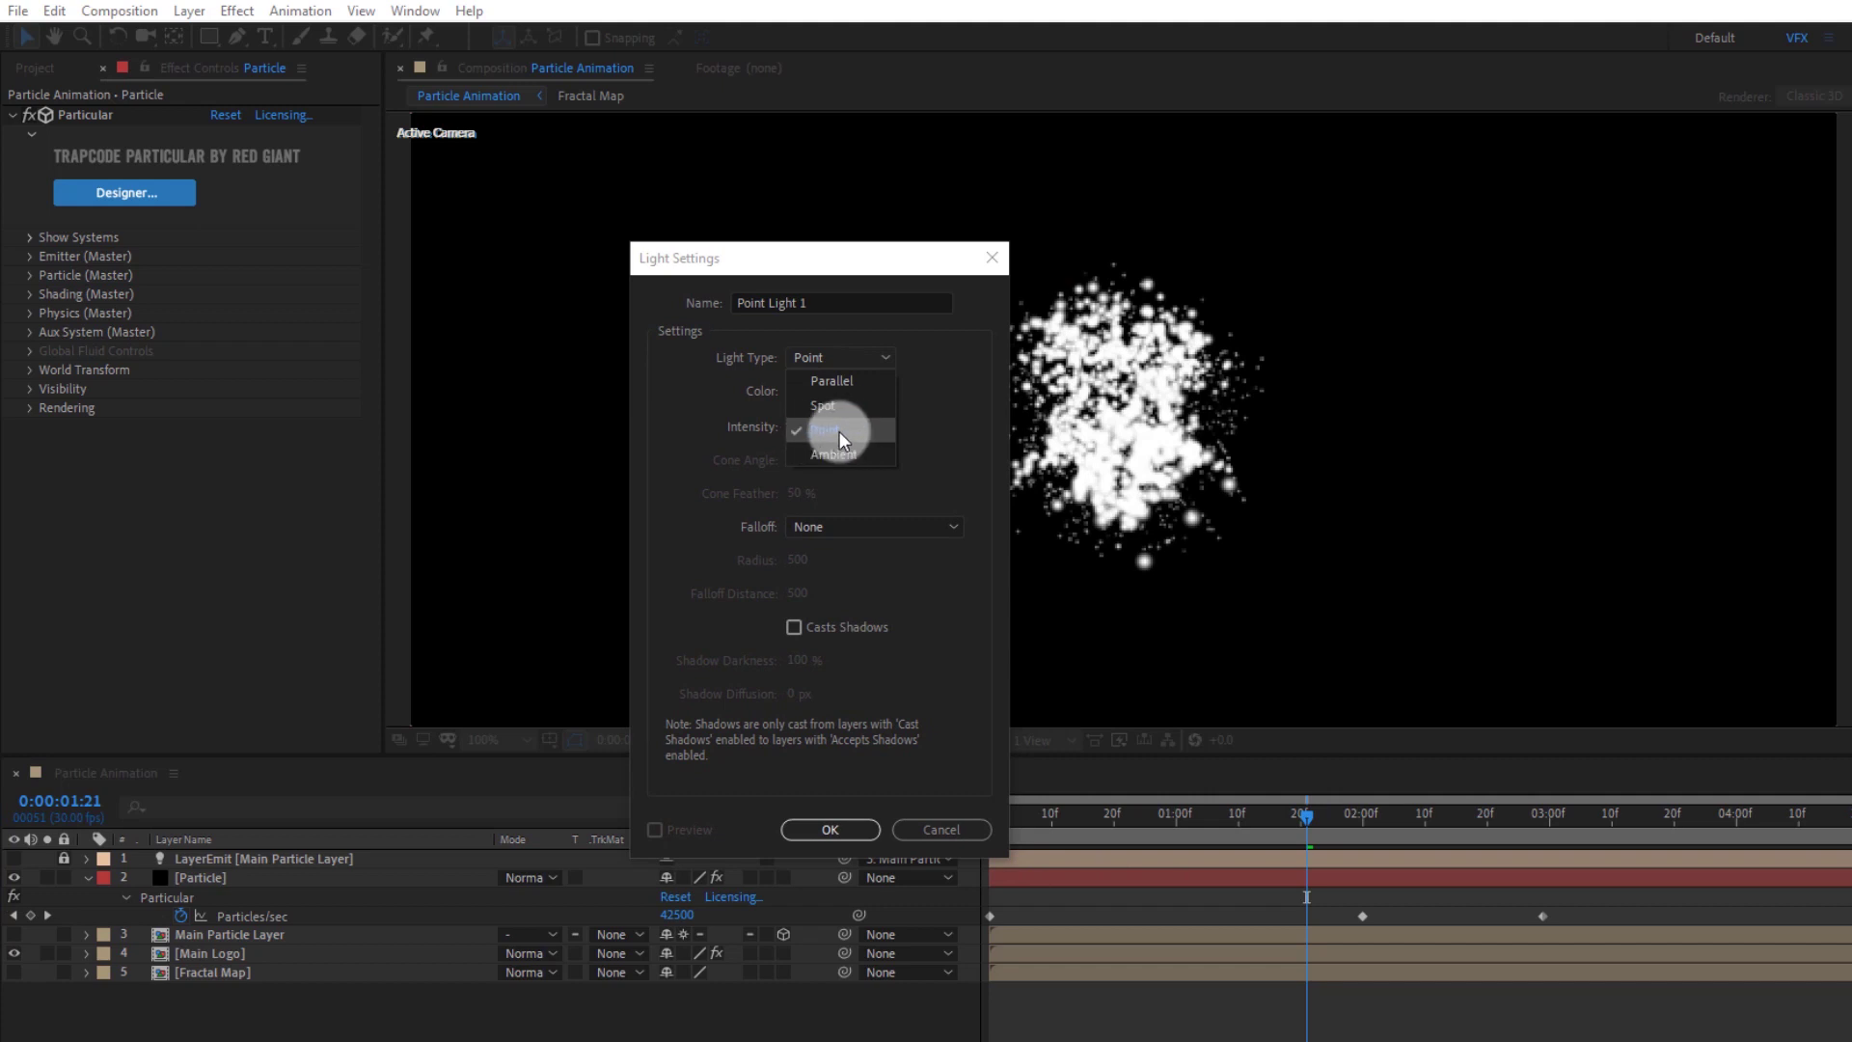
left_click(839, 431)
Colour the light purple (902EFF) and confirm it as Point Light 1
left_click(798, 399)
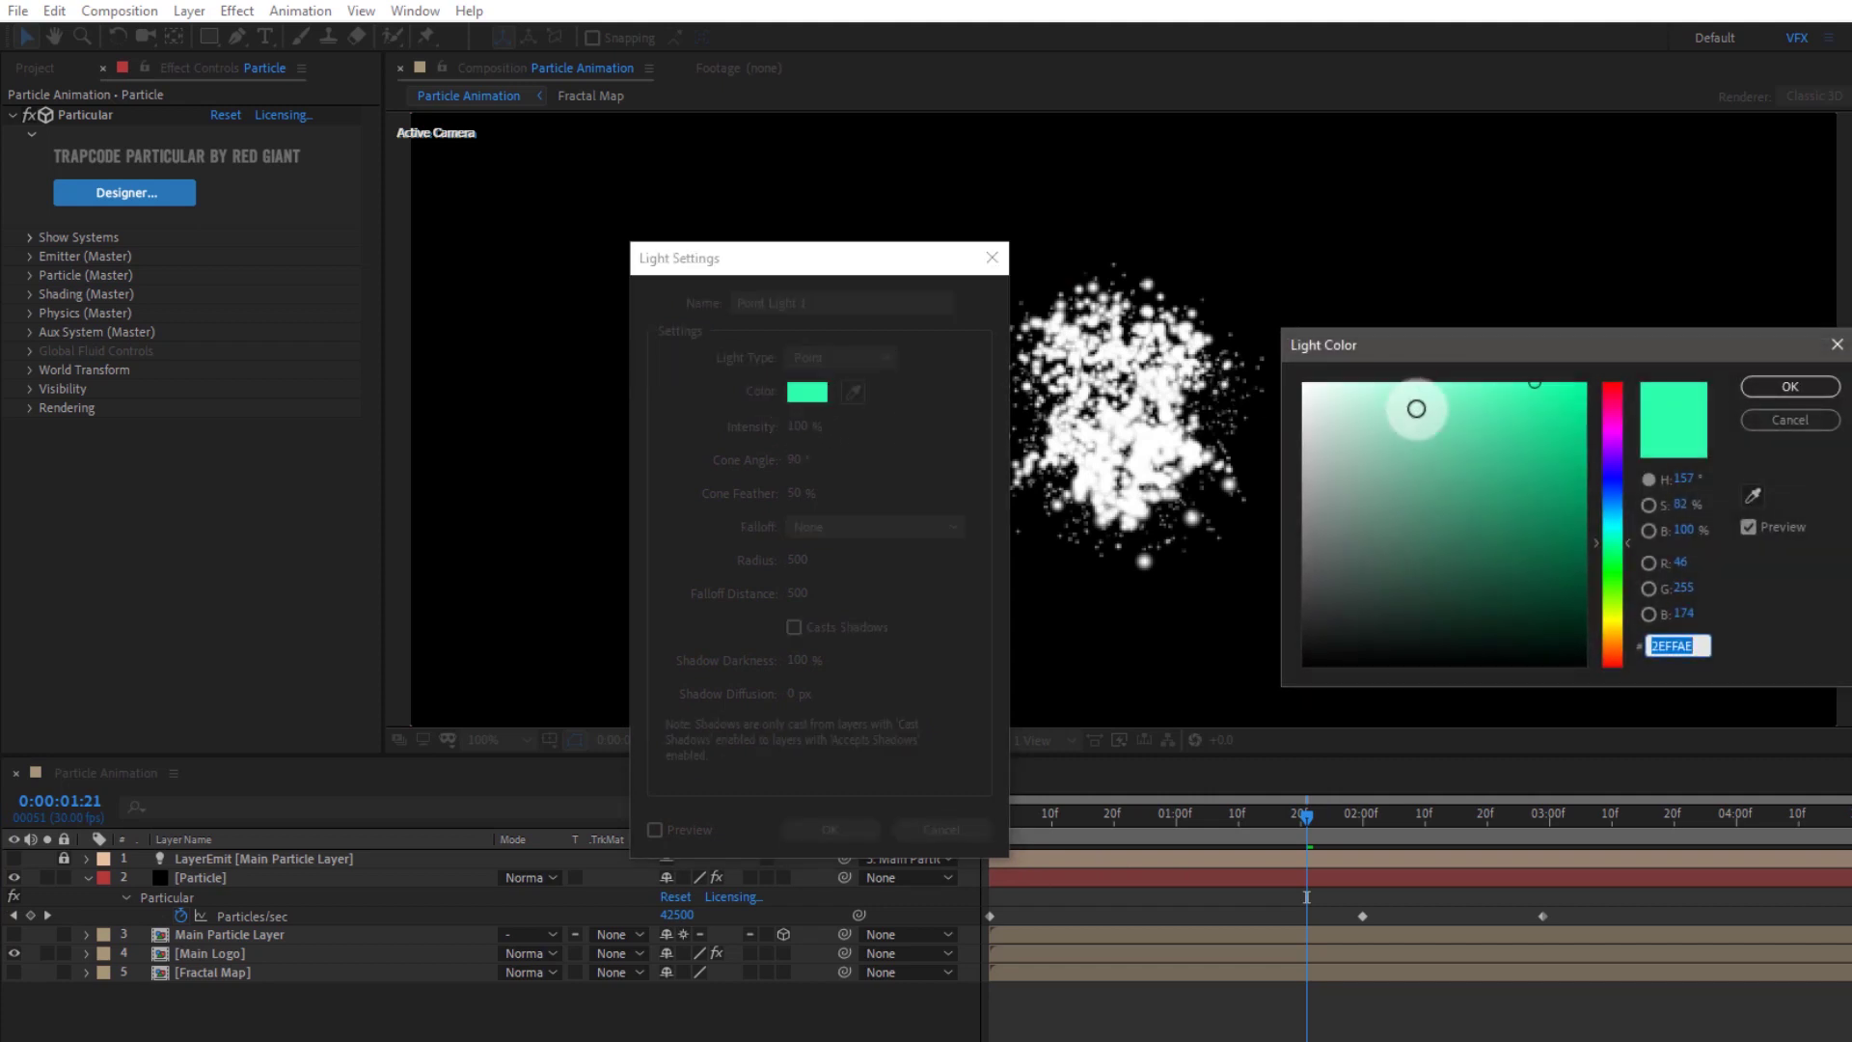
left_click(1448, 394)
left_click_drag(1490, 373, 1037, 473)
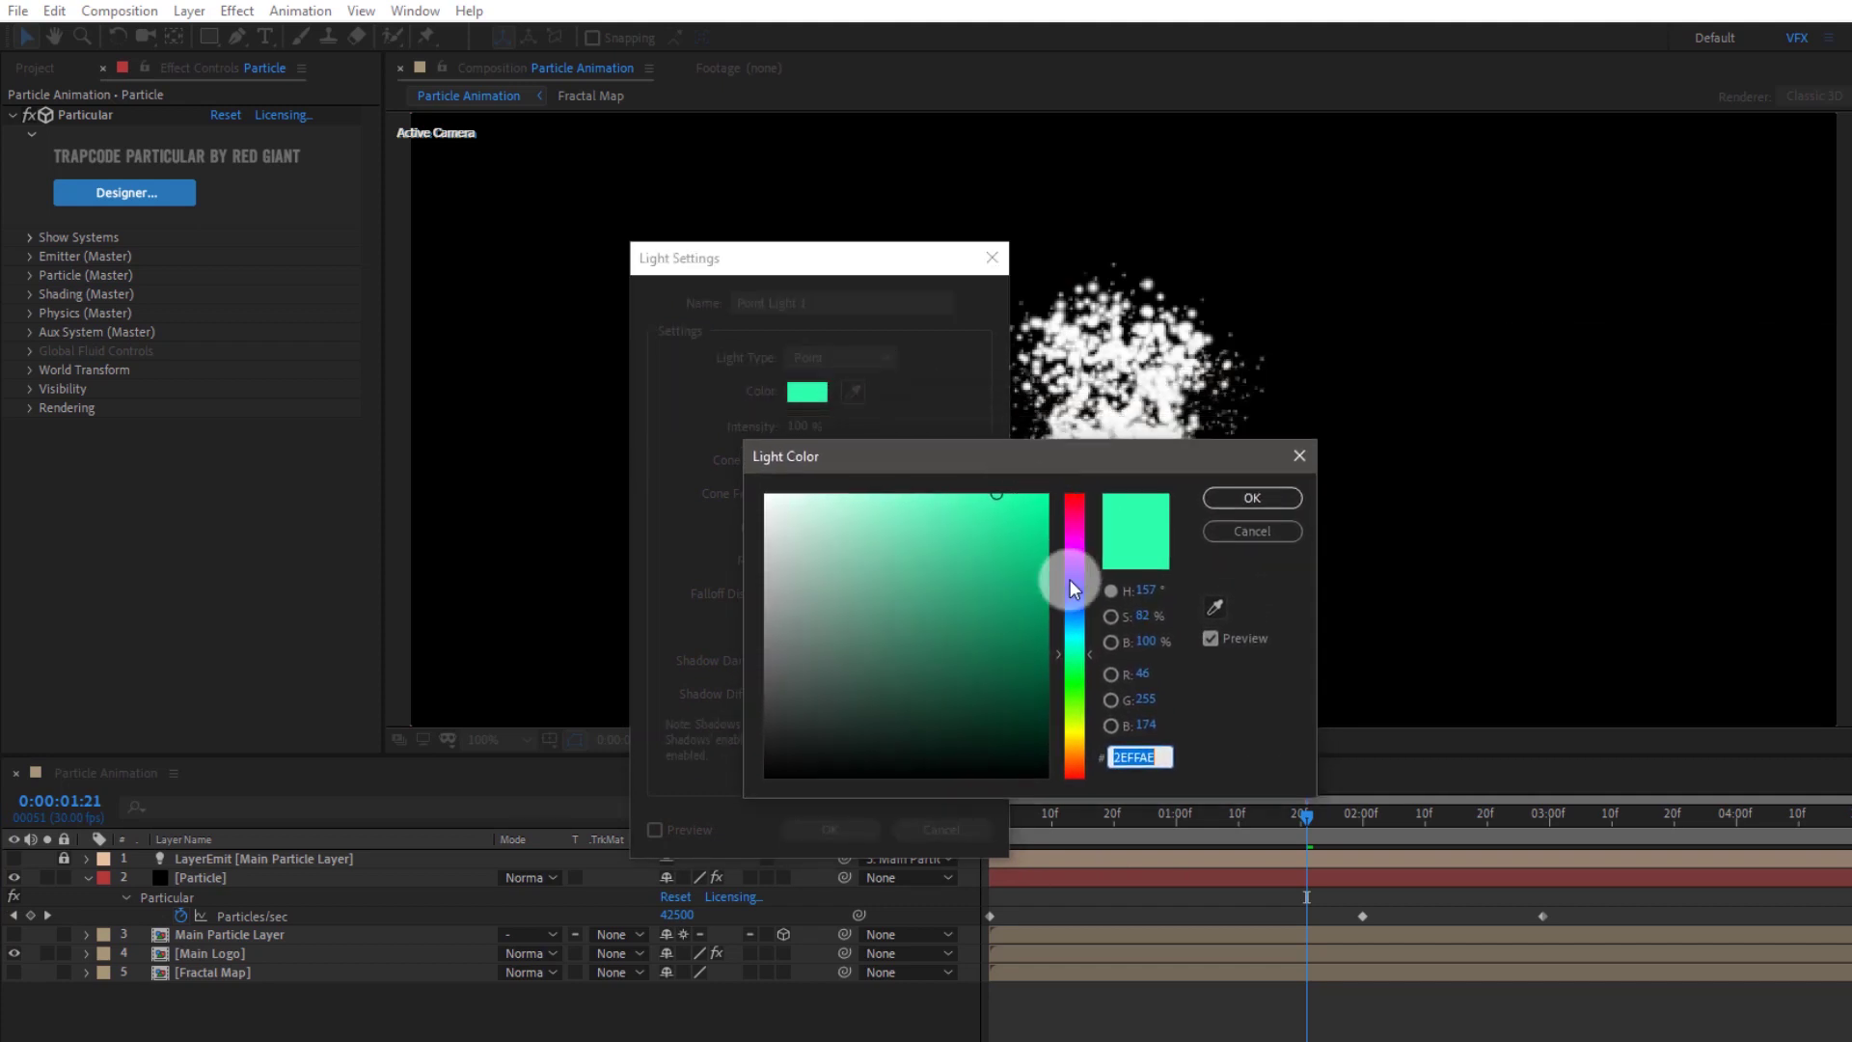
left_click_drag(1080, 656, 1080, 604)
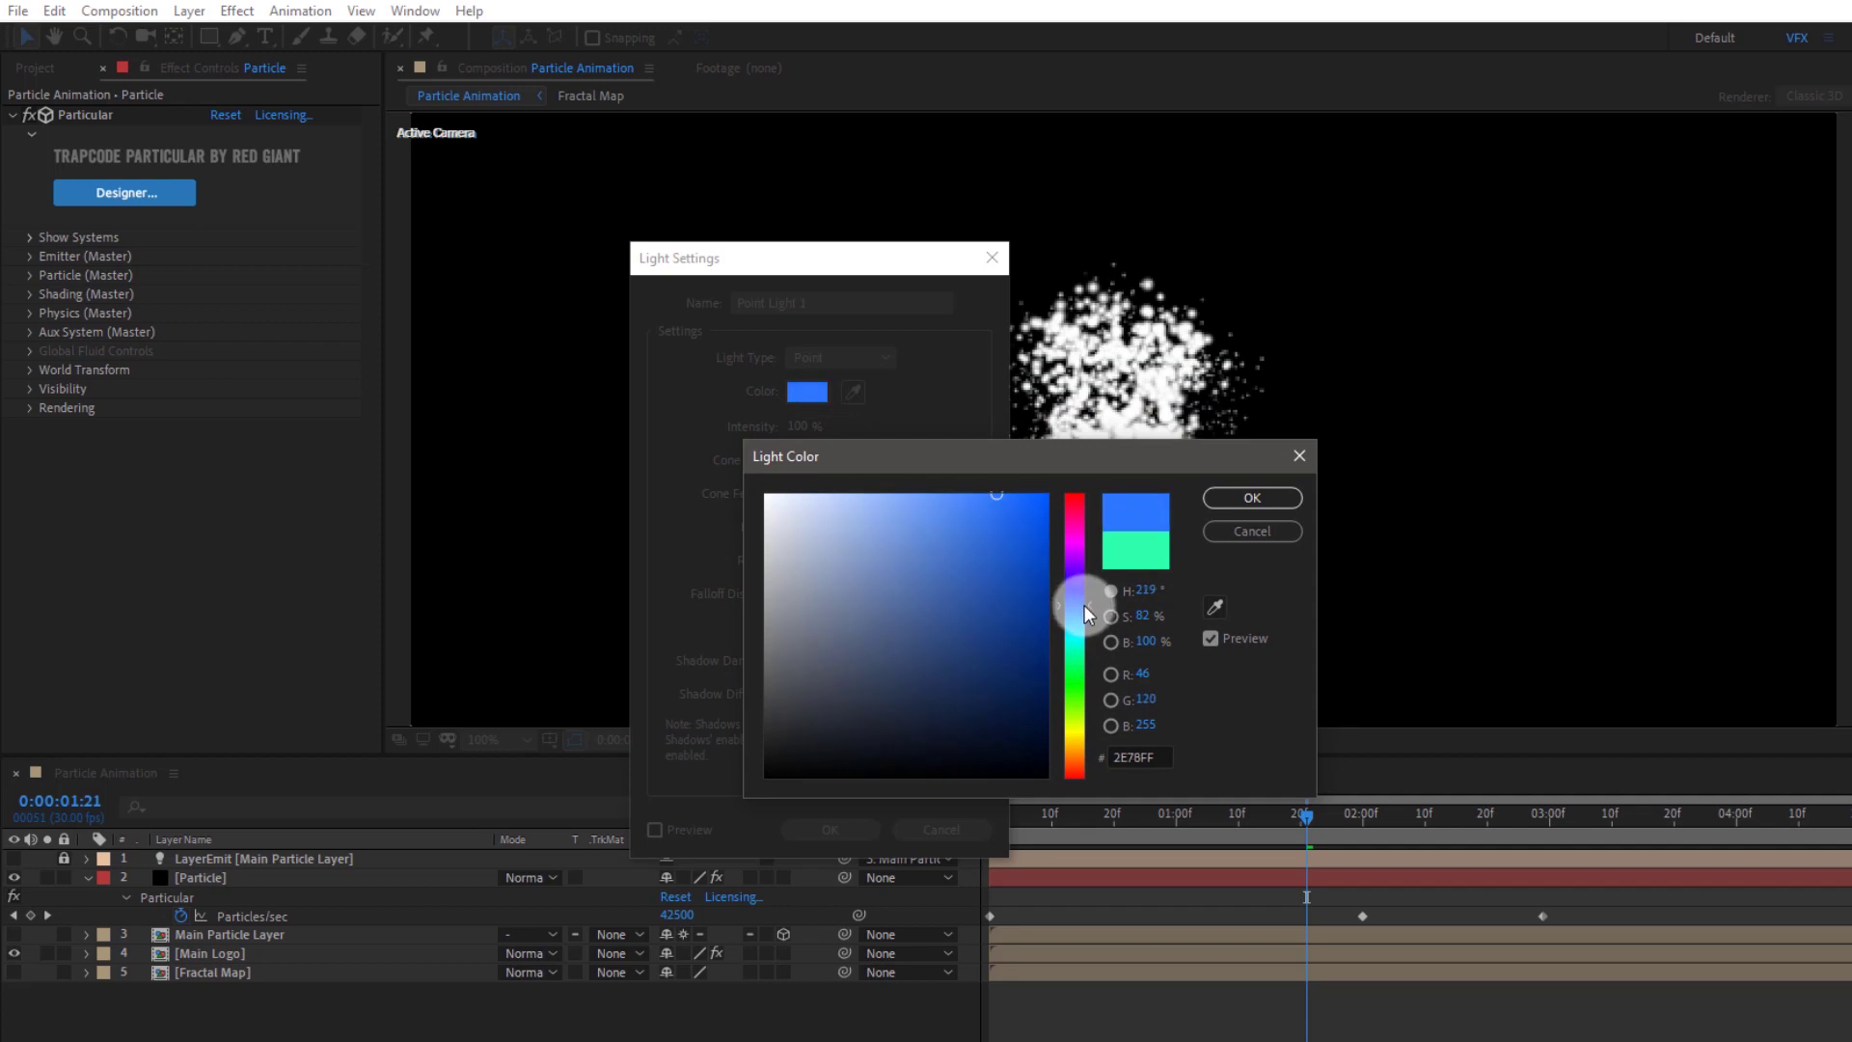
left_click_drag(1084, 606, 1090, 565)
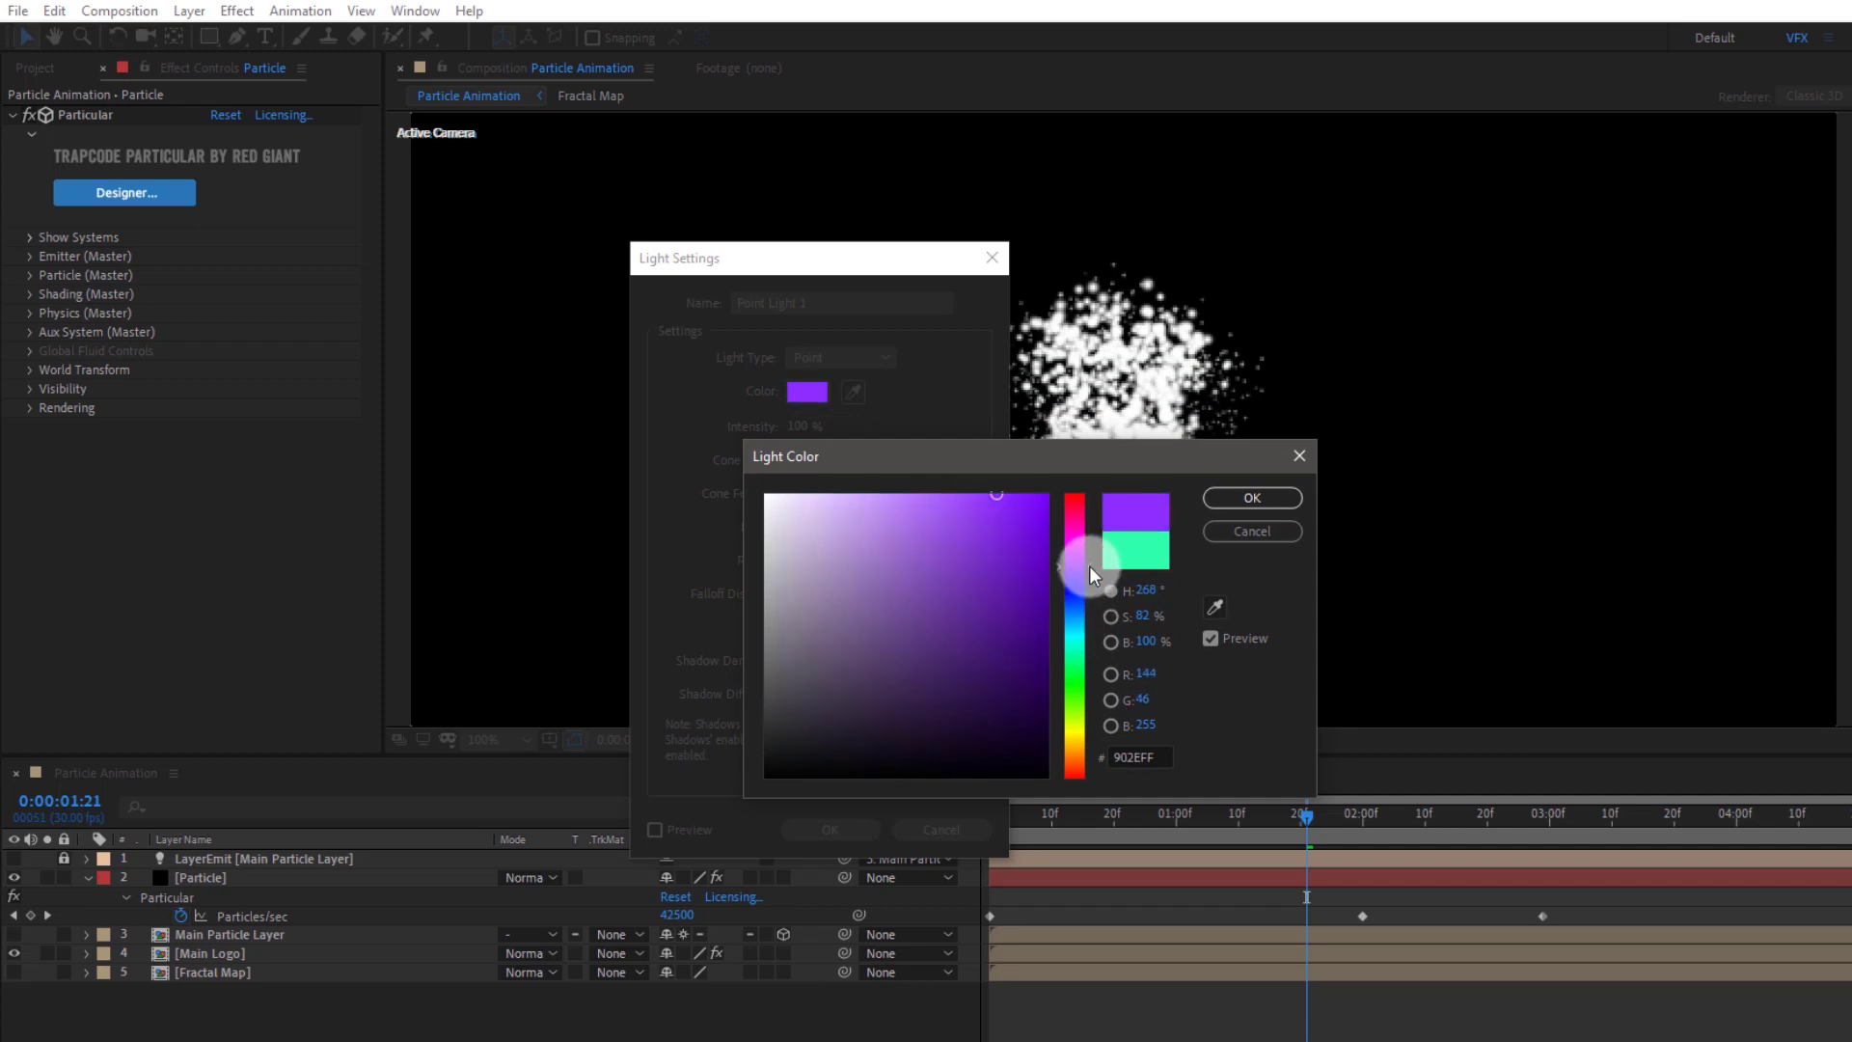
left_click(1231, 509)
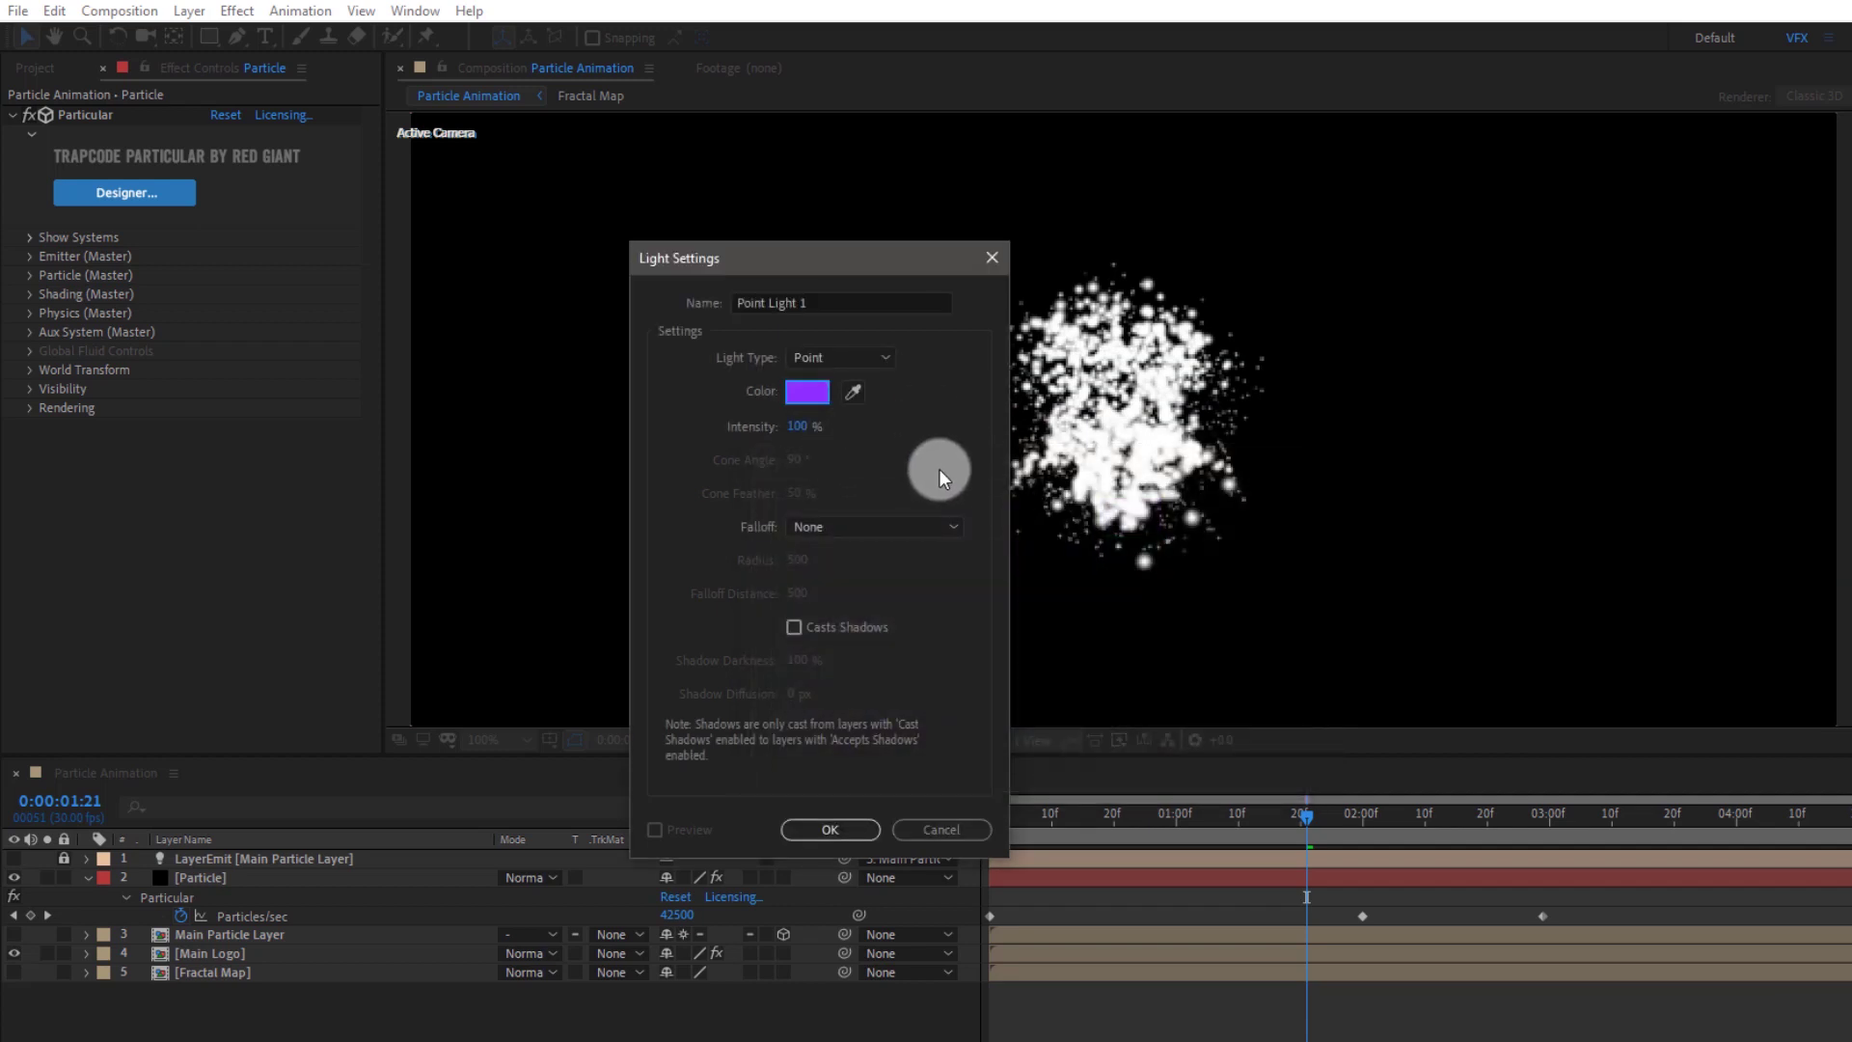
left_click(818, 827)
Push Point Light 1 back in depth in Custom View 1, then centre it in the particles from Active Camera
left_click(218, 859)
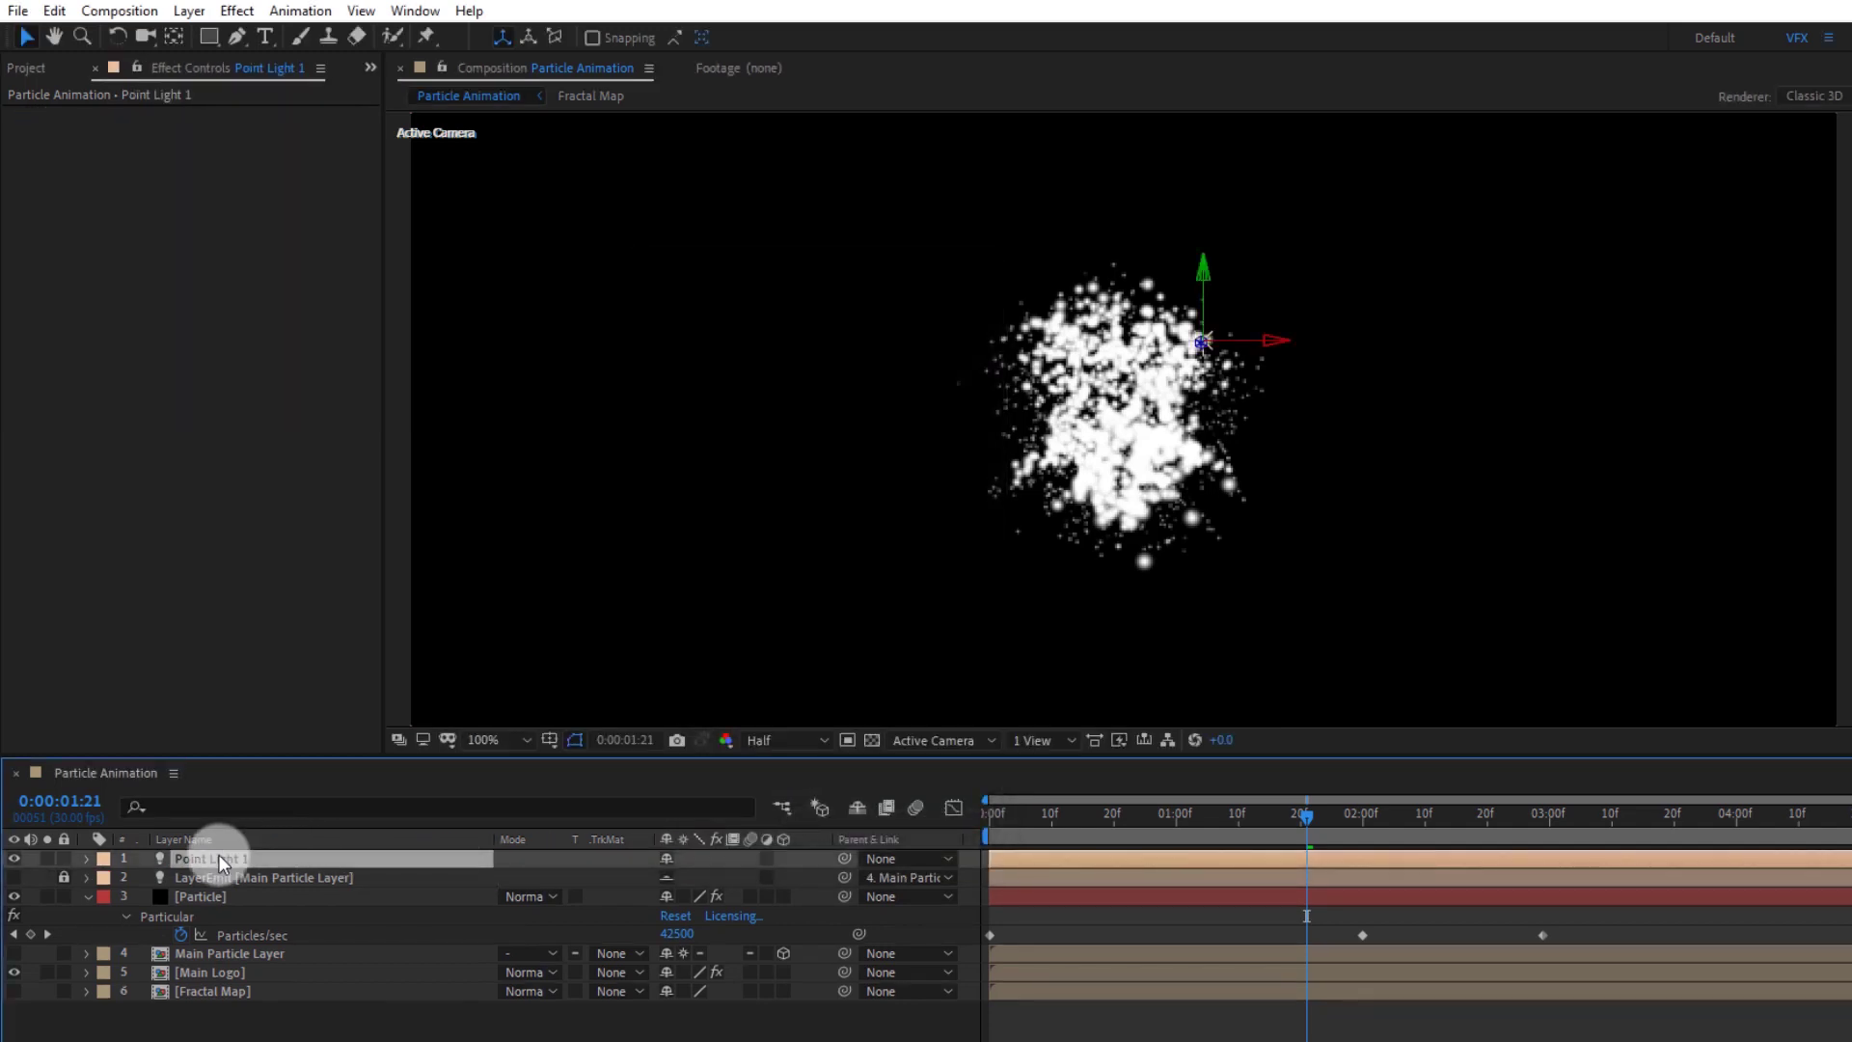
left_click(929, 737)
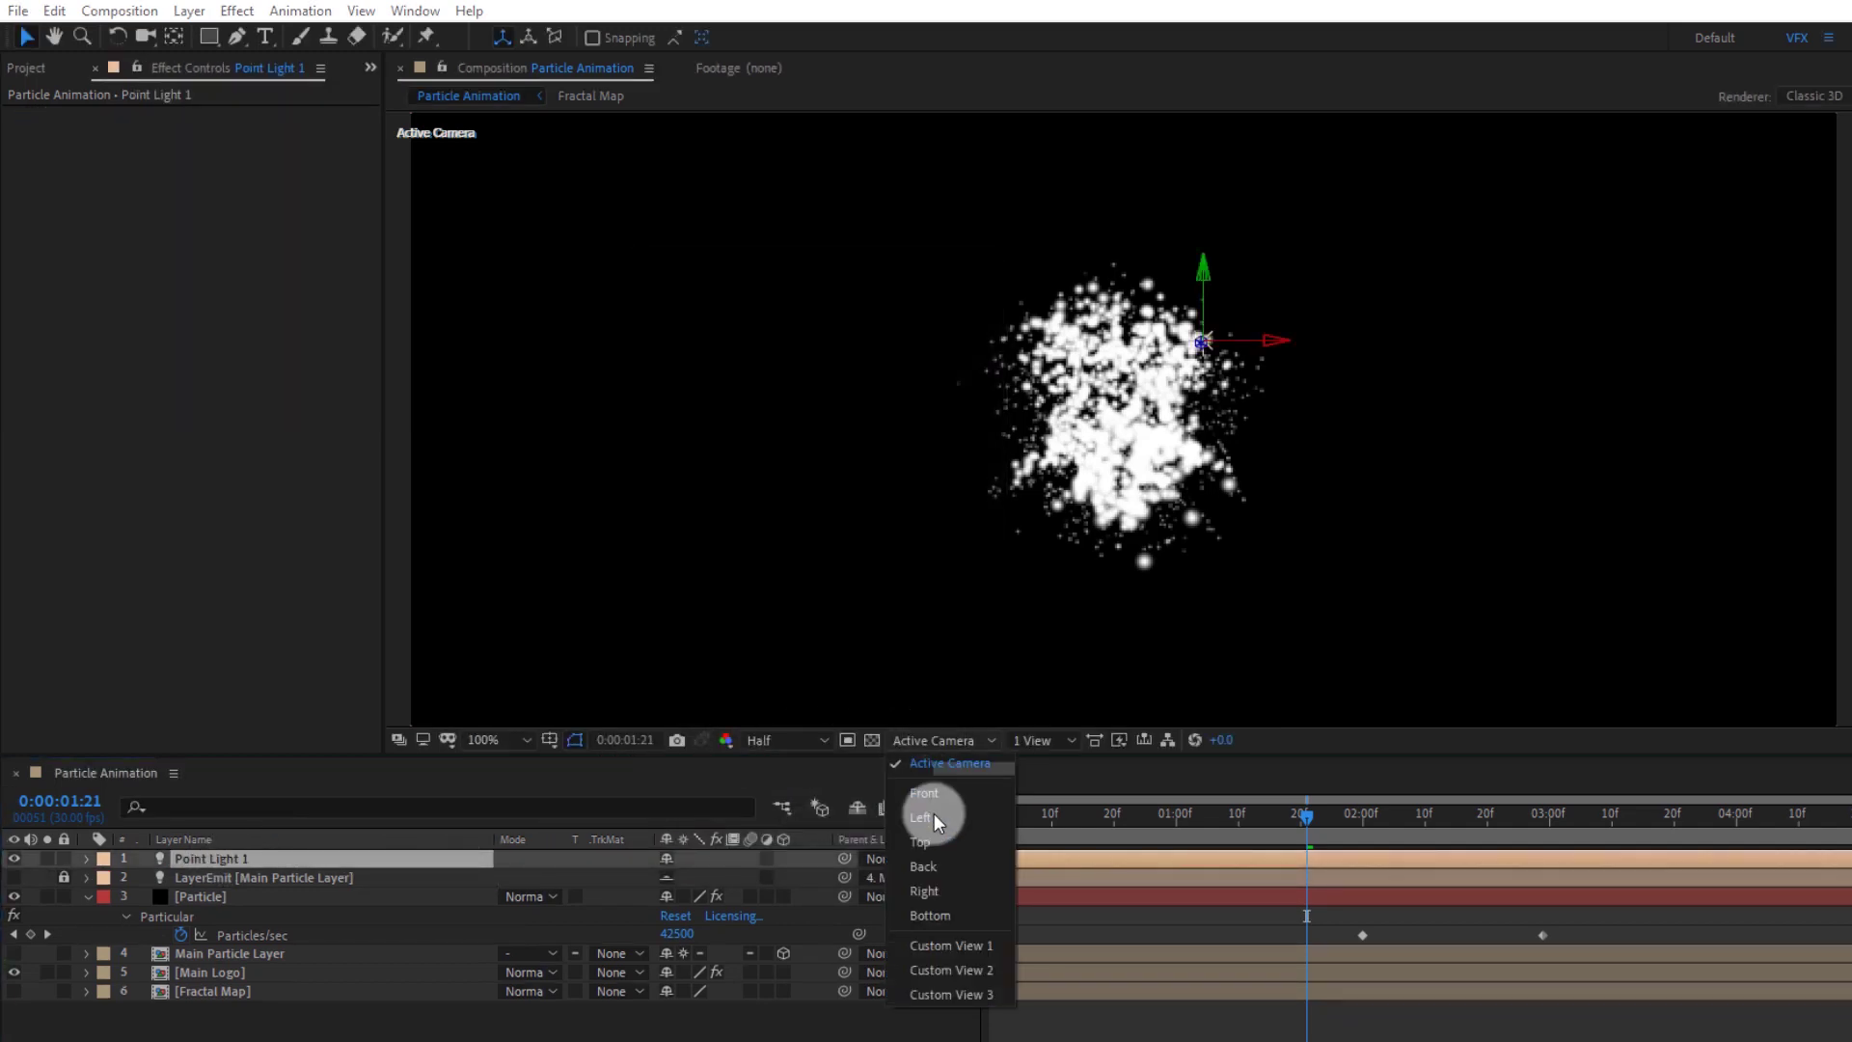
left_click(942, 947)
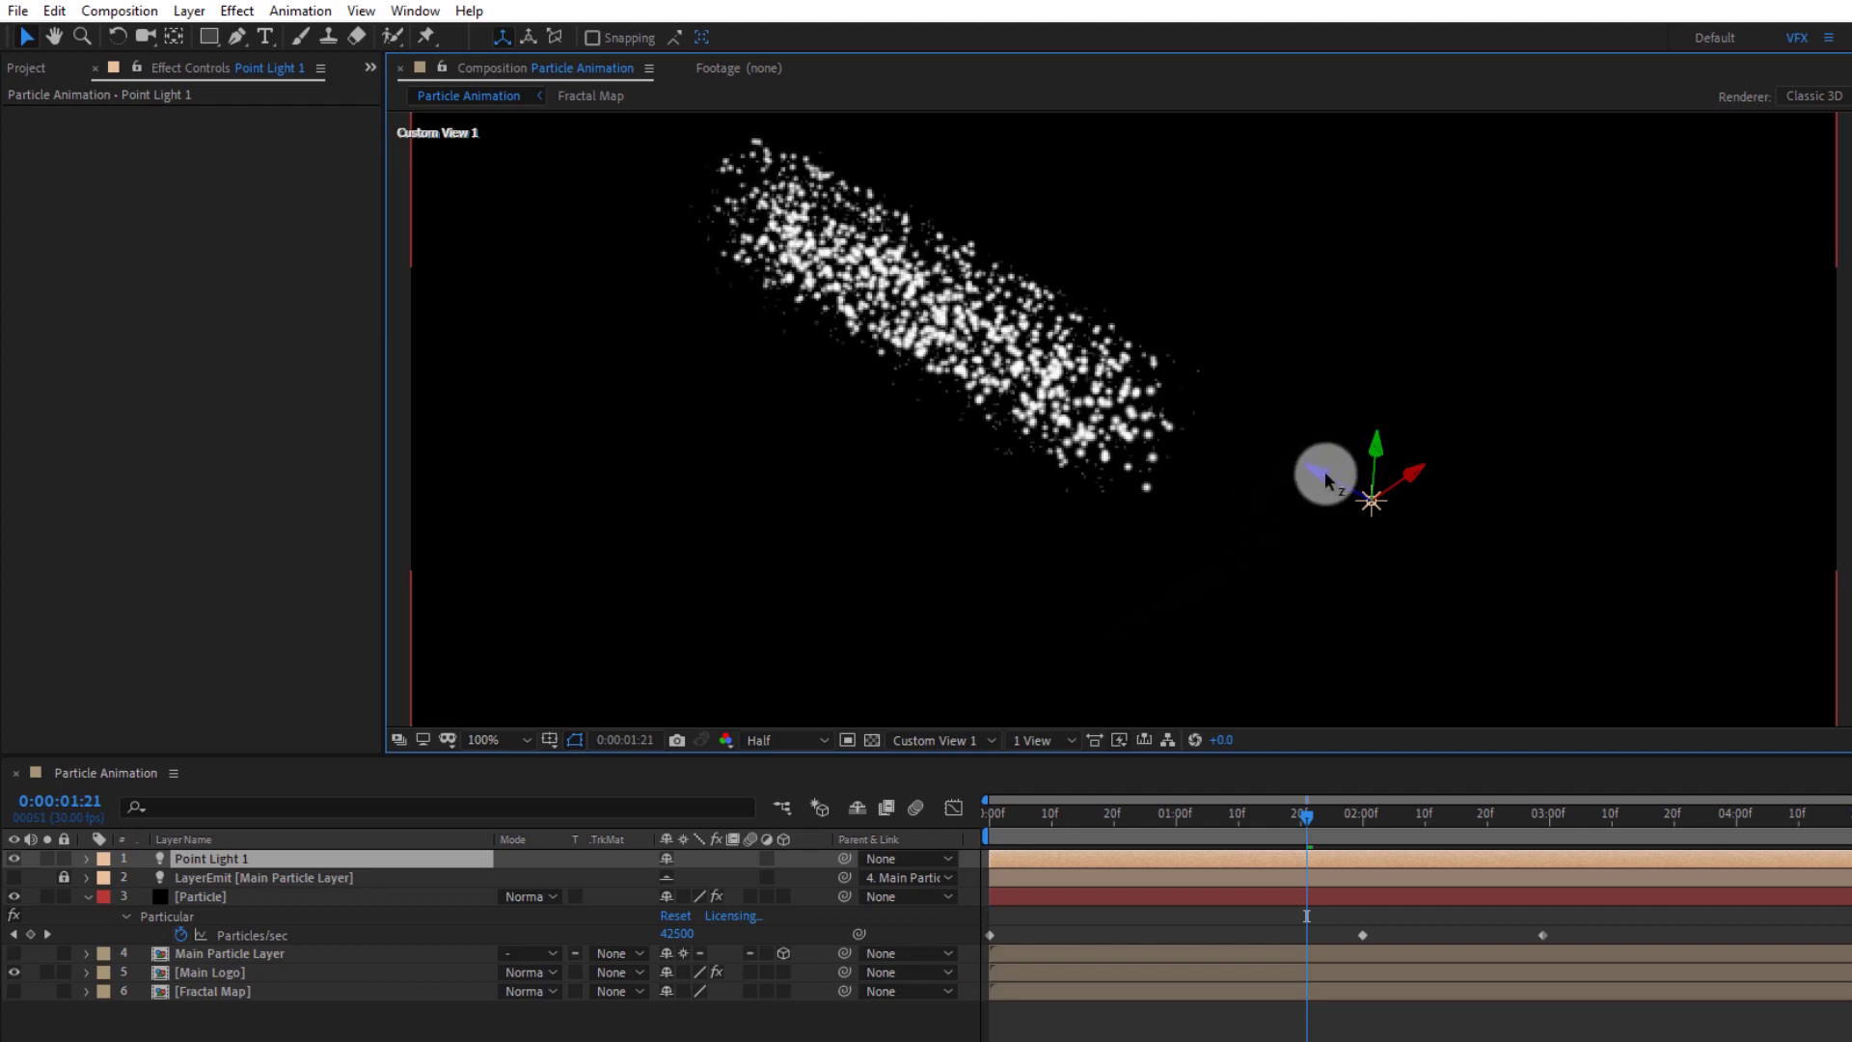
left_click_drag(1323, 471, 785, 194)
left_click(940, 740)
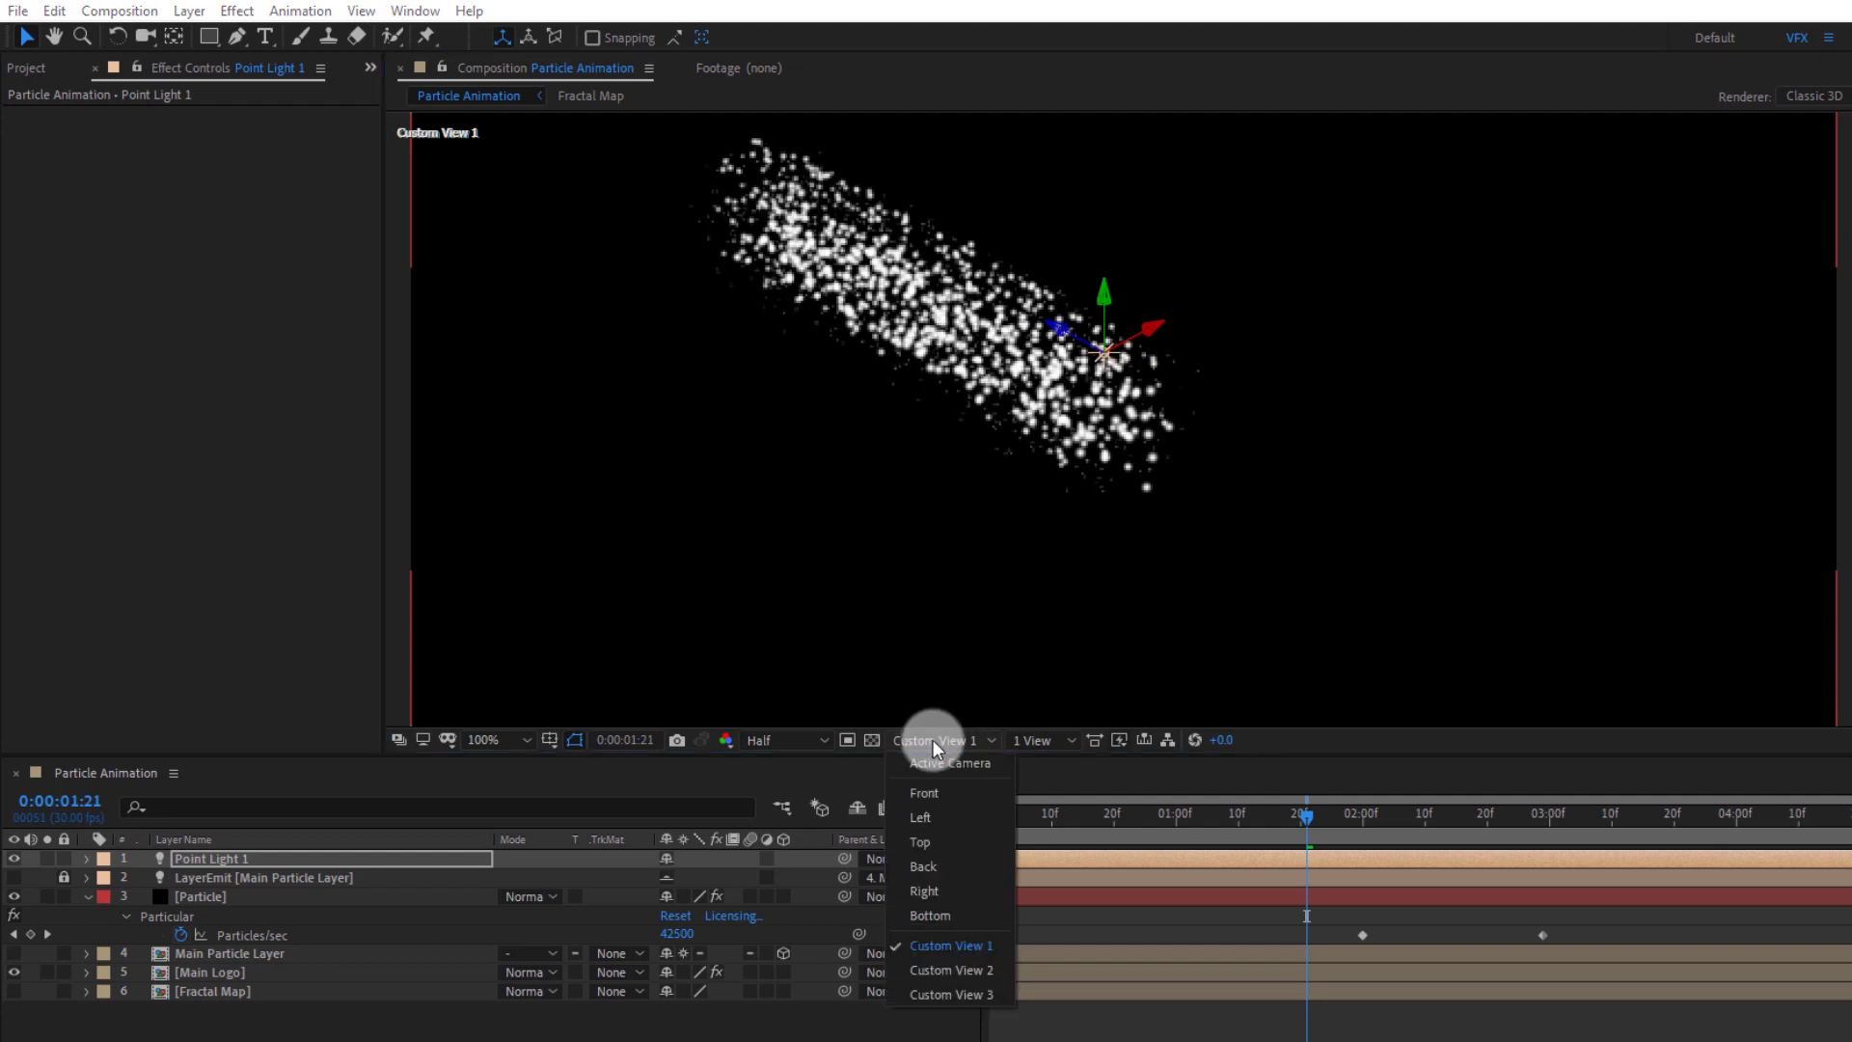
left_click(941, 761)
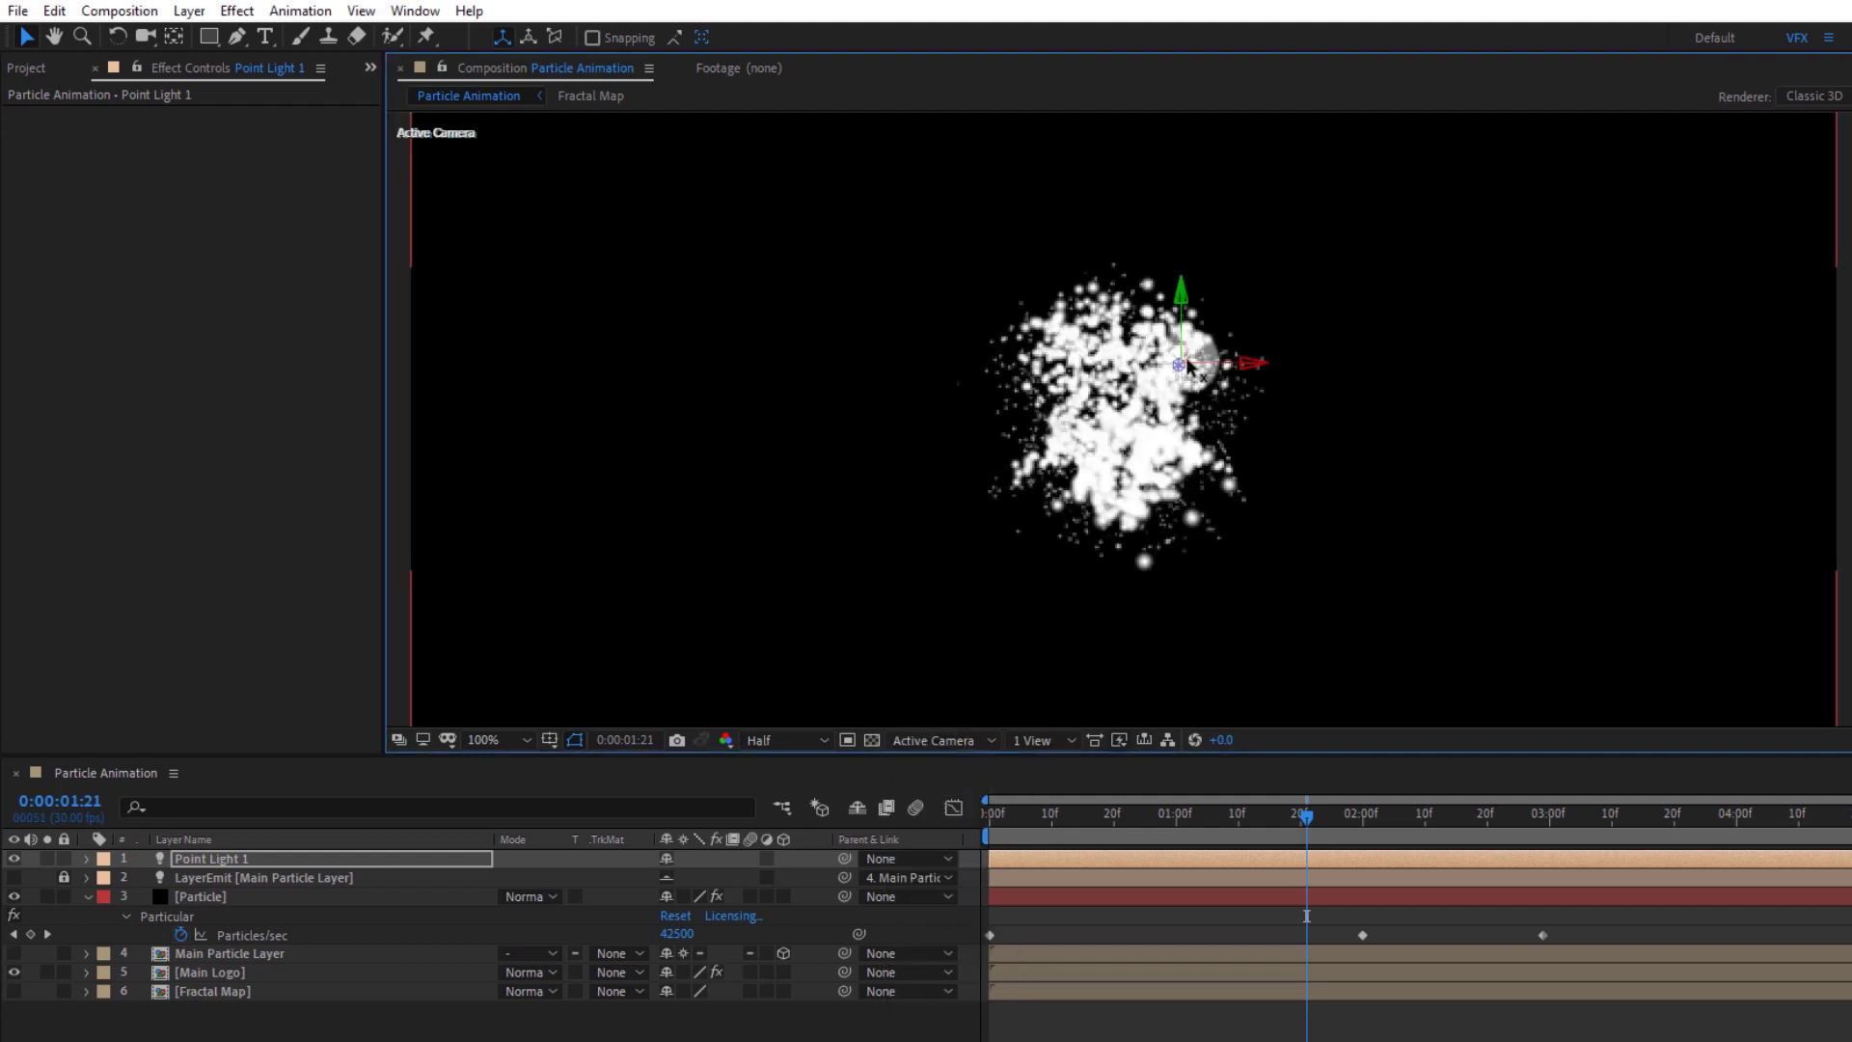
left_click_drag(1183, 370, 1127, 428)
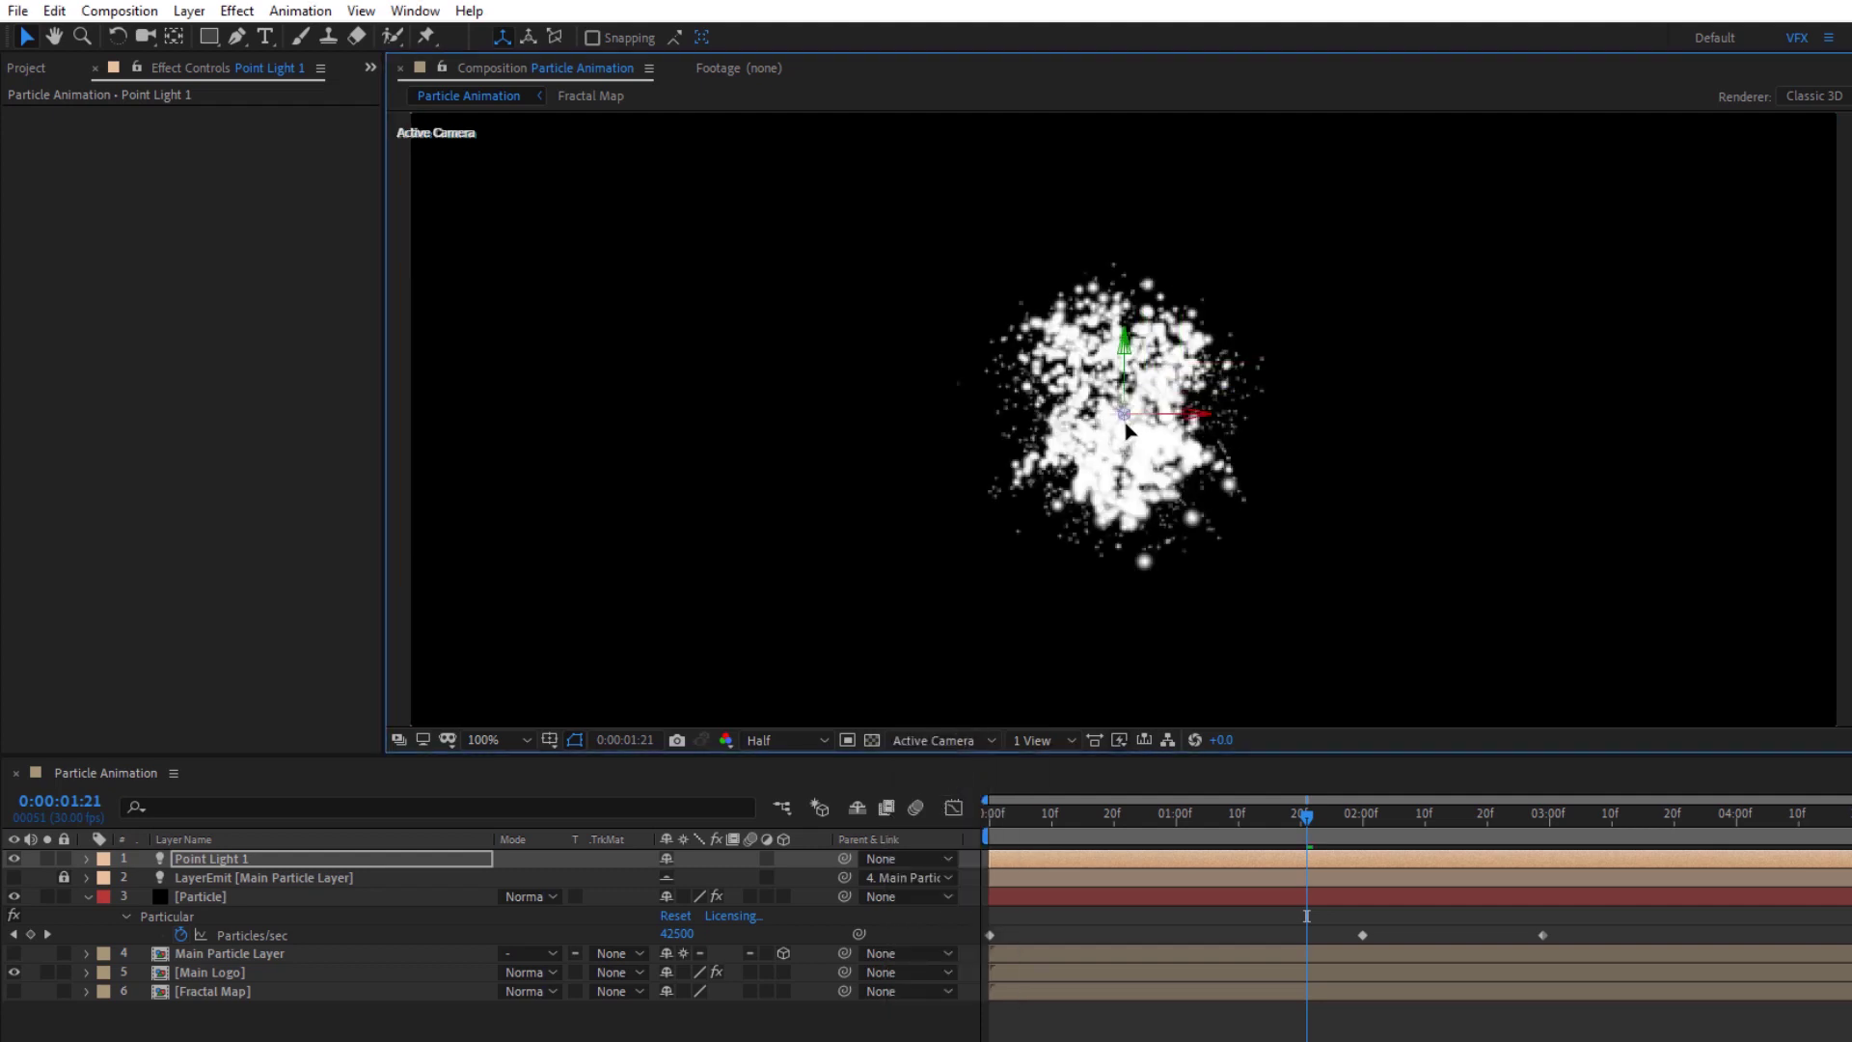
Duplicate Point Light 1 with Ctrl+D into Point Light 2 on the left and Point Light 3 on the right, then collapse the Particle layer
left_click(269, 858)
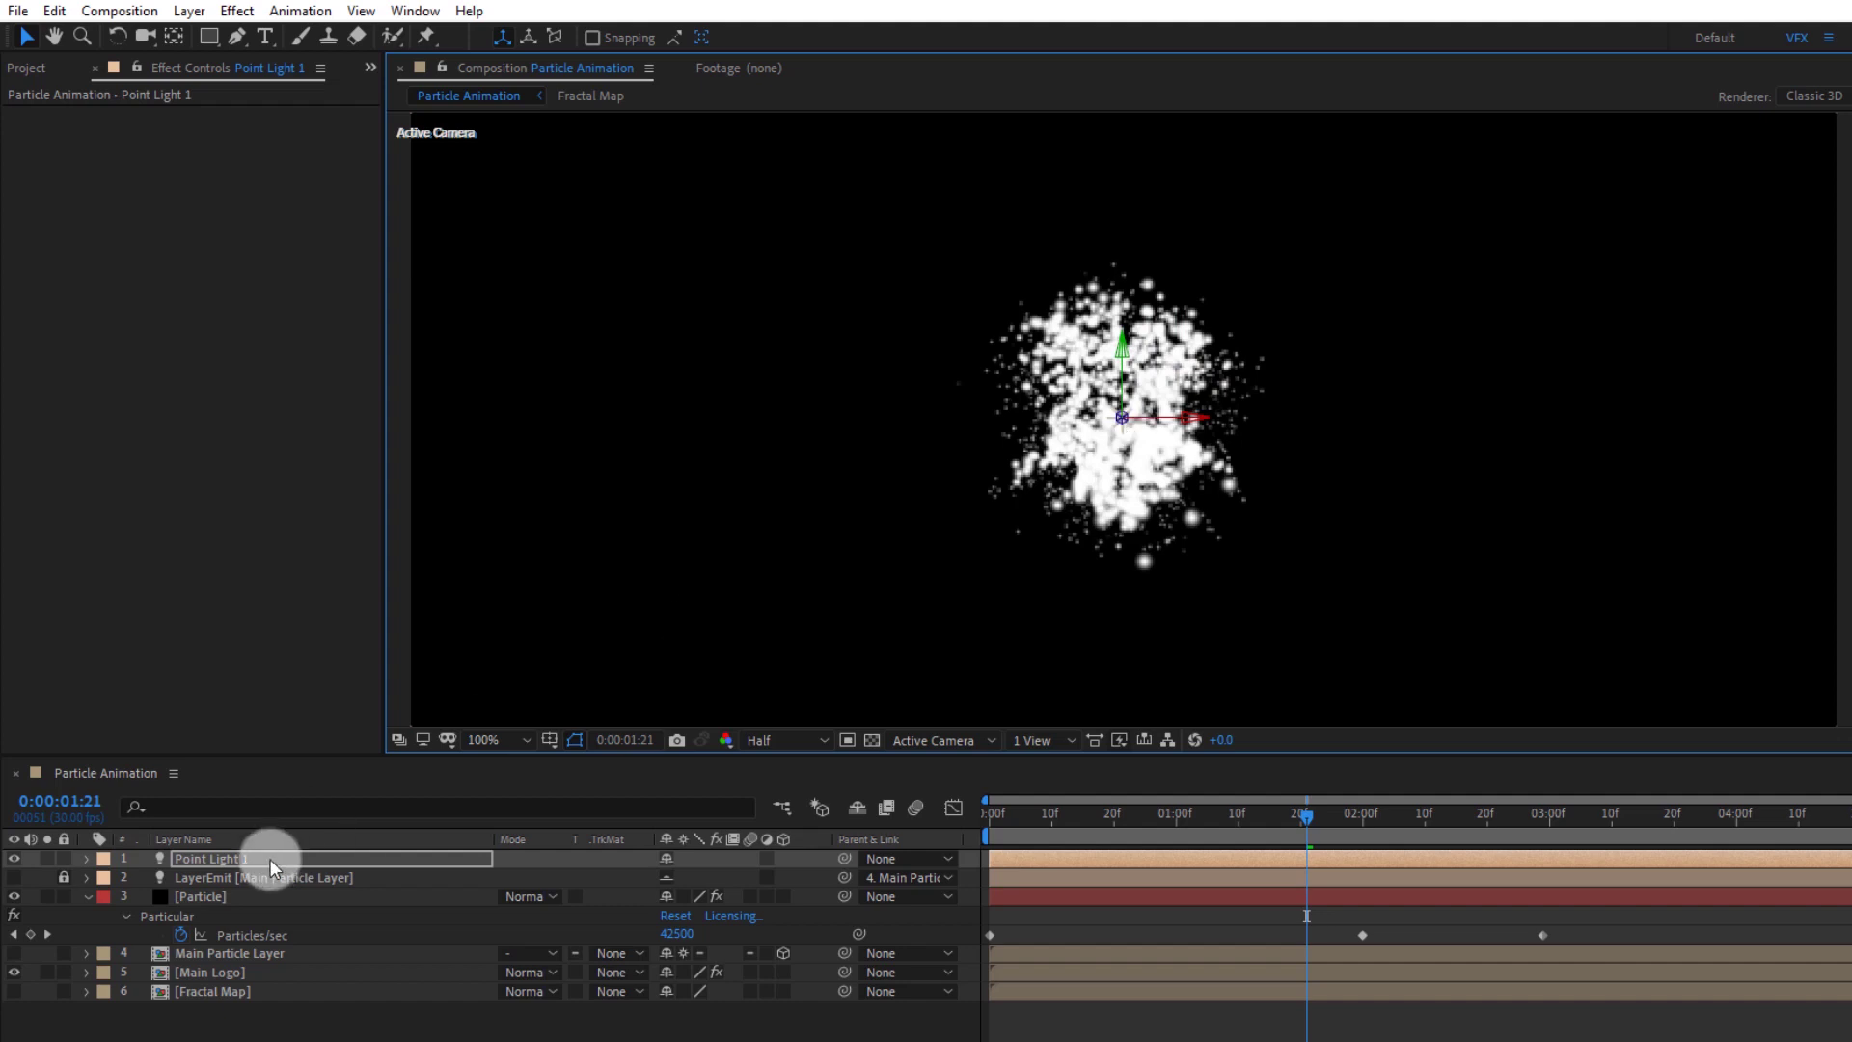
key("ctrl+d")
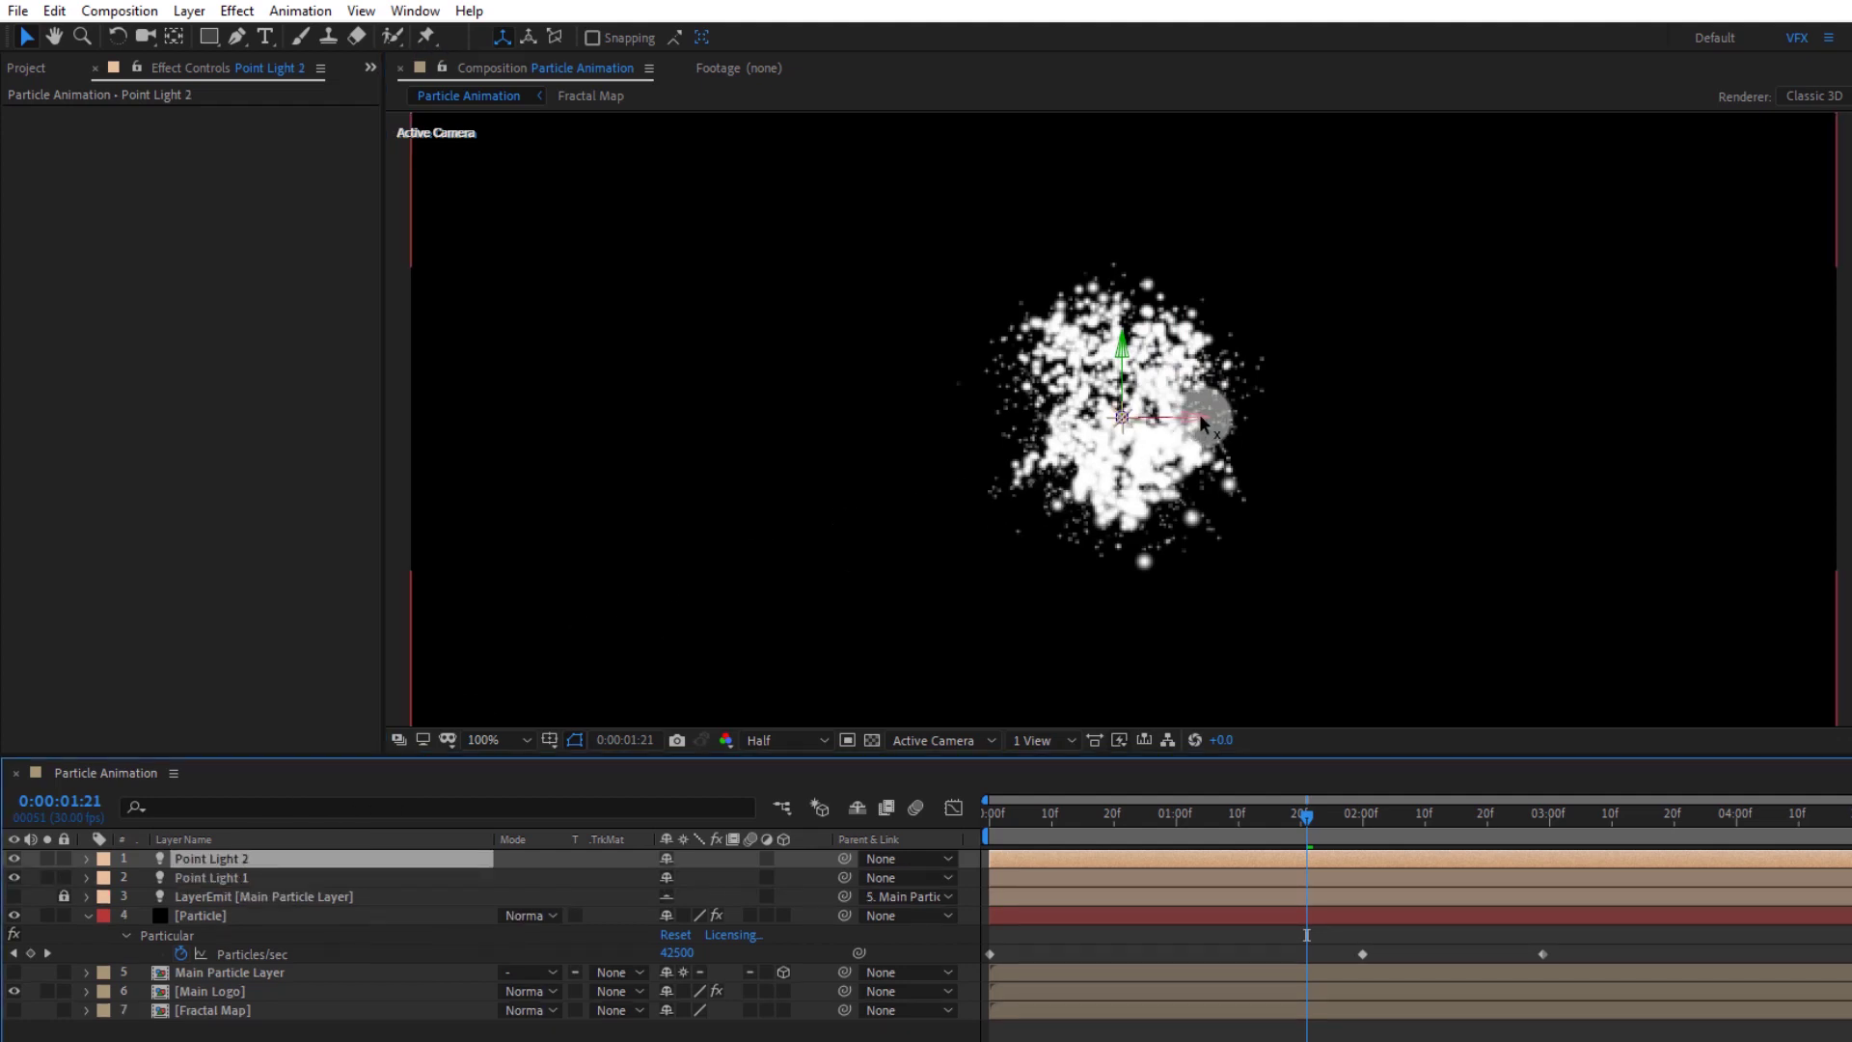
left_click_drag(1185, 418, 1041, 439)
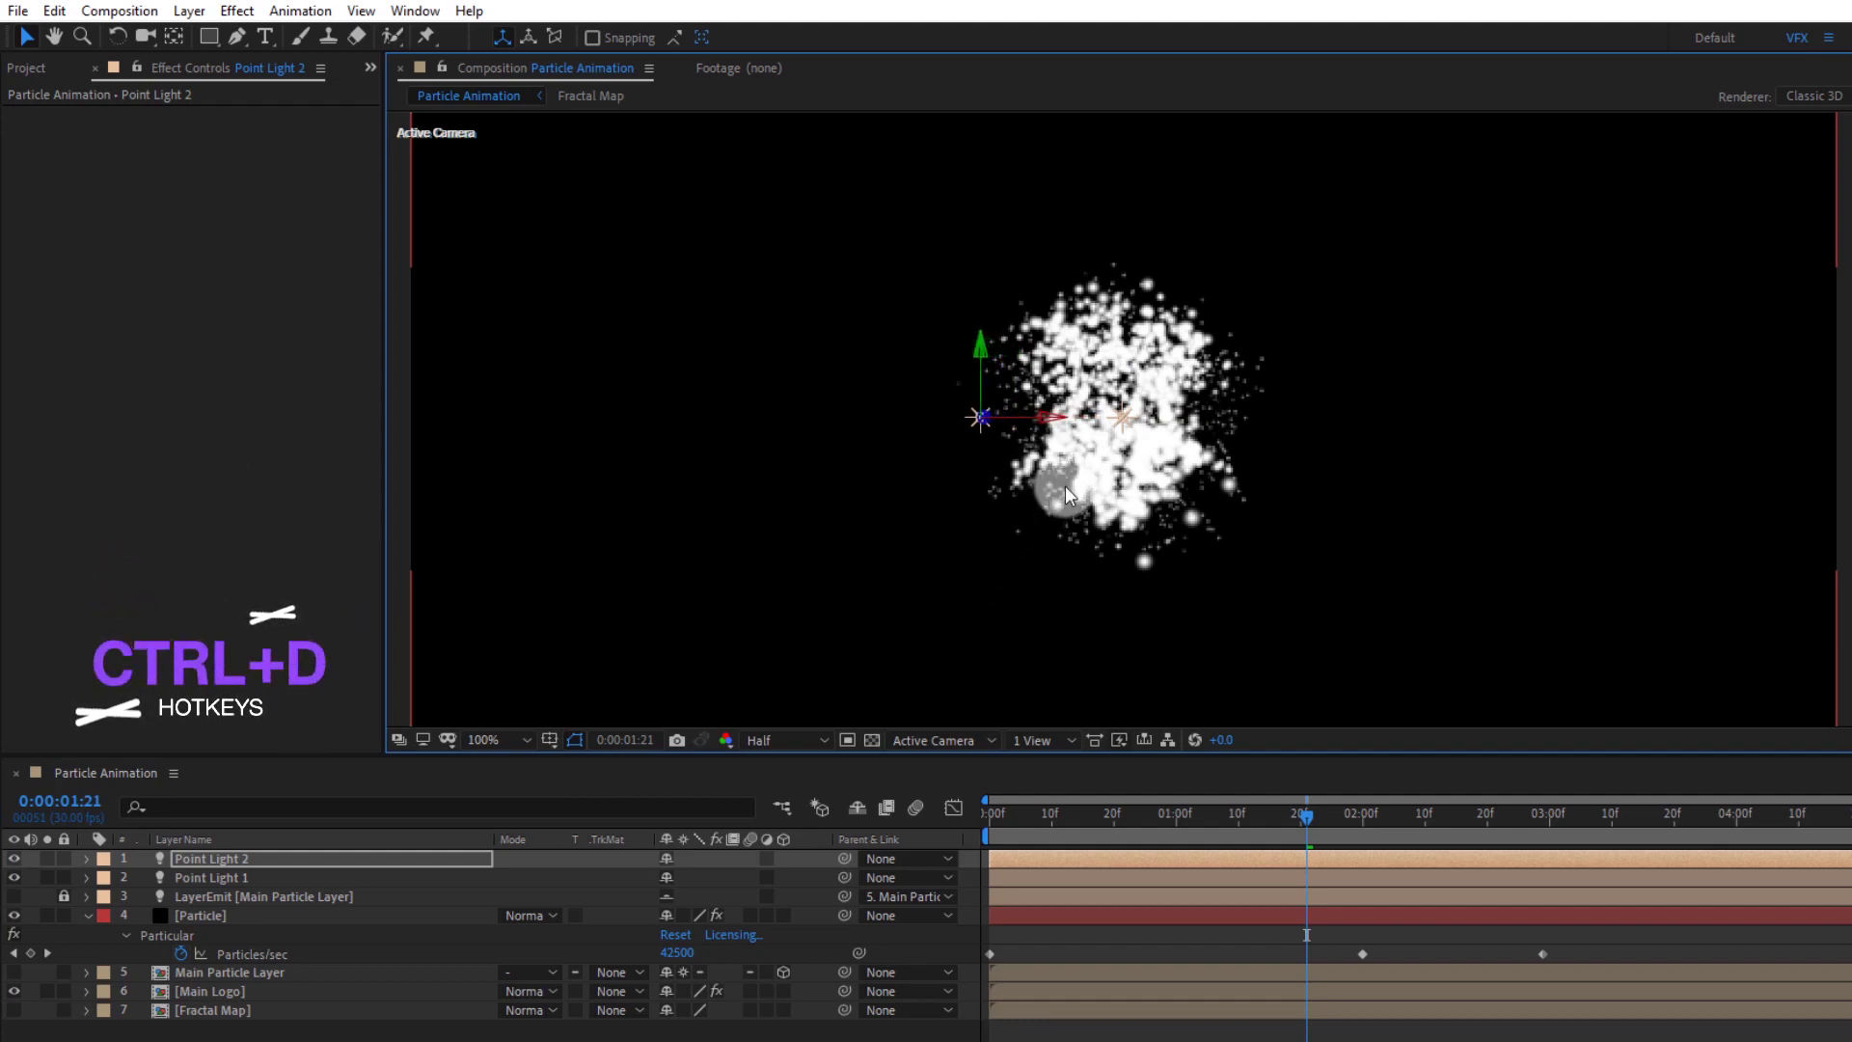
key("ctrl+d")
left_click_drag(1075, 418, 1398, 434)
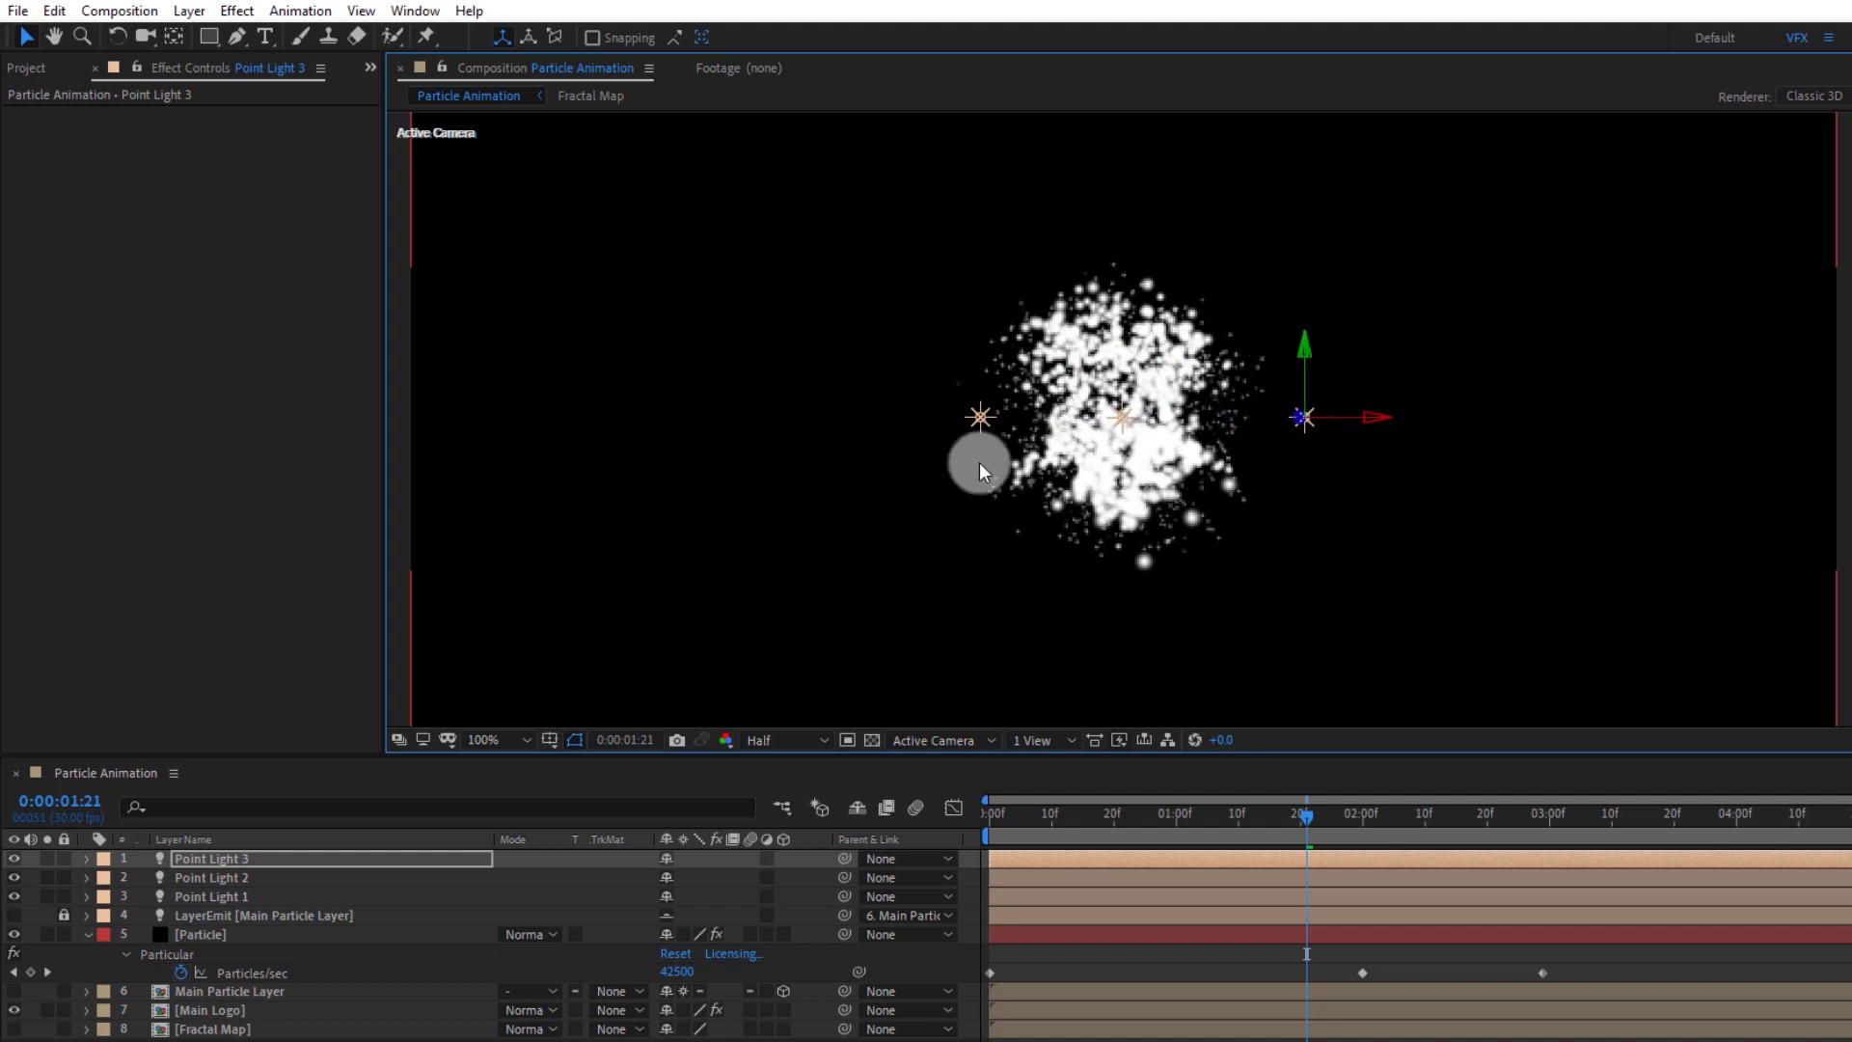
left_click(979, 415)
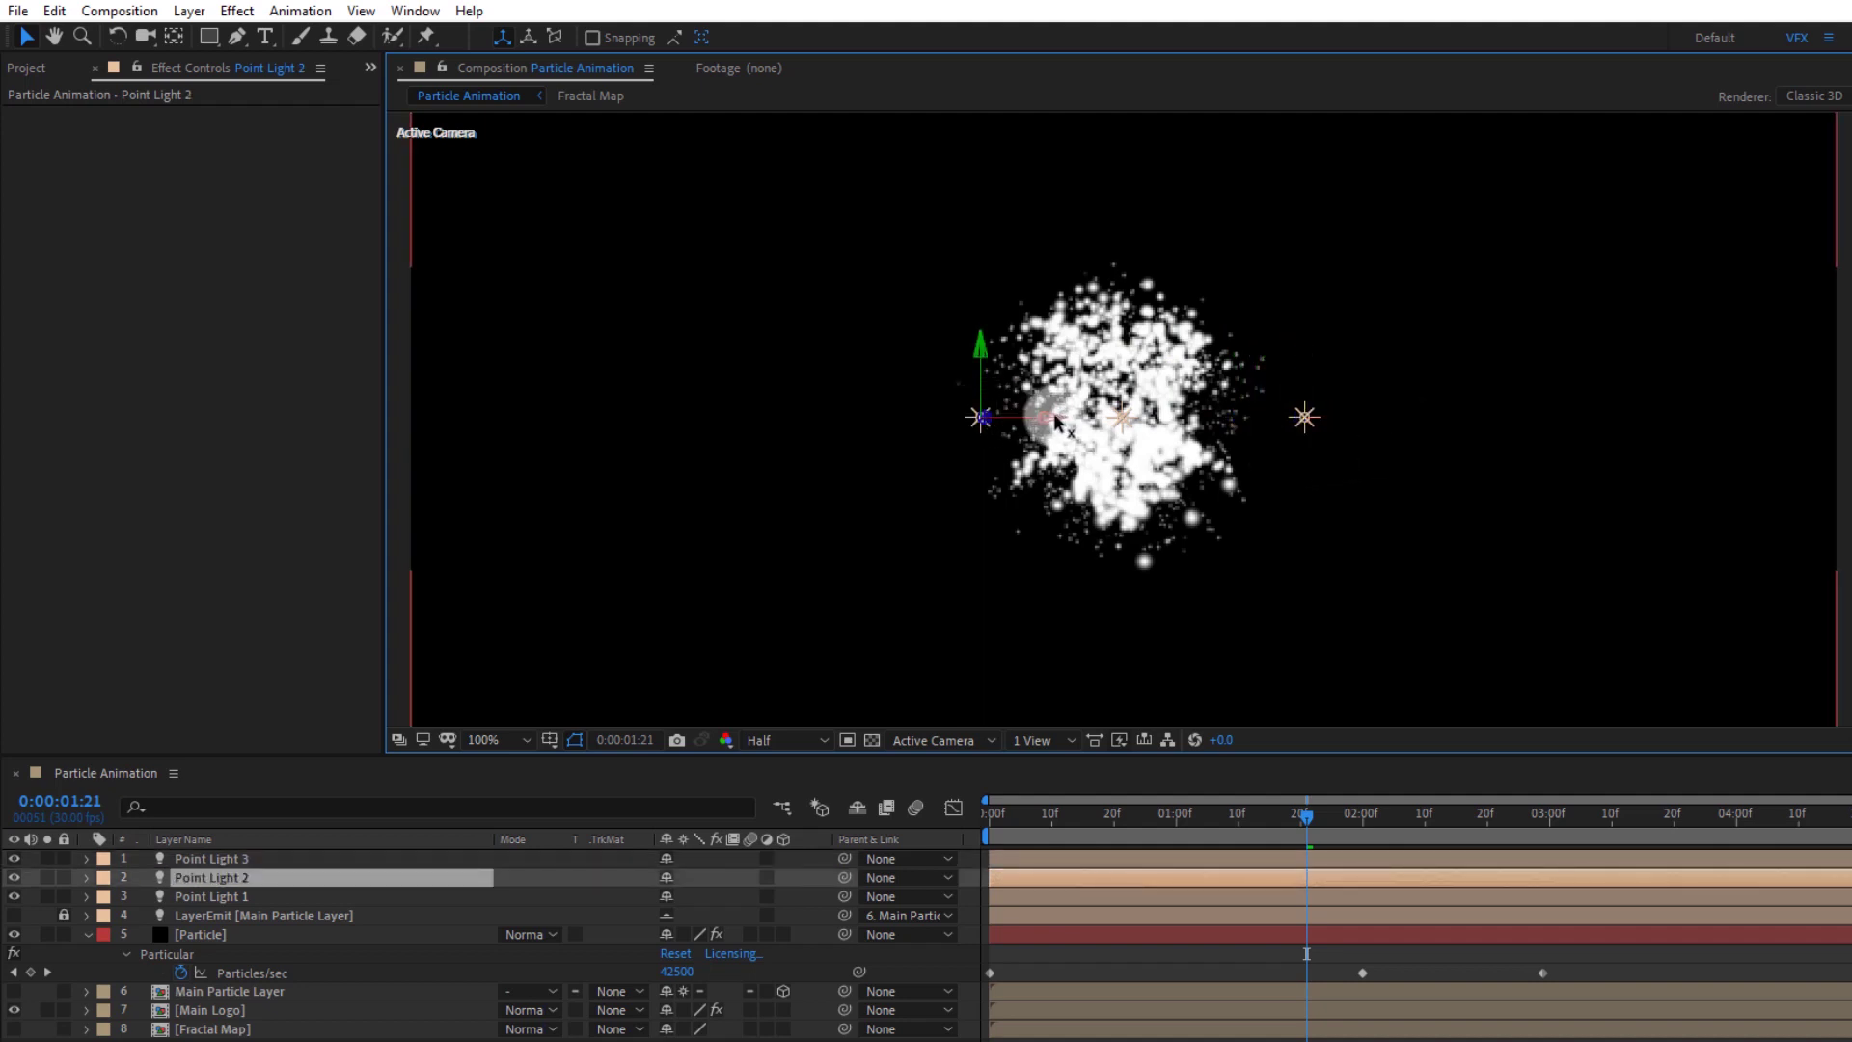
left_click_drag(1057, 421, 1052, 422)
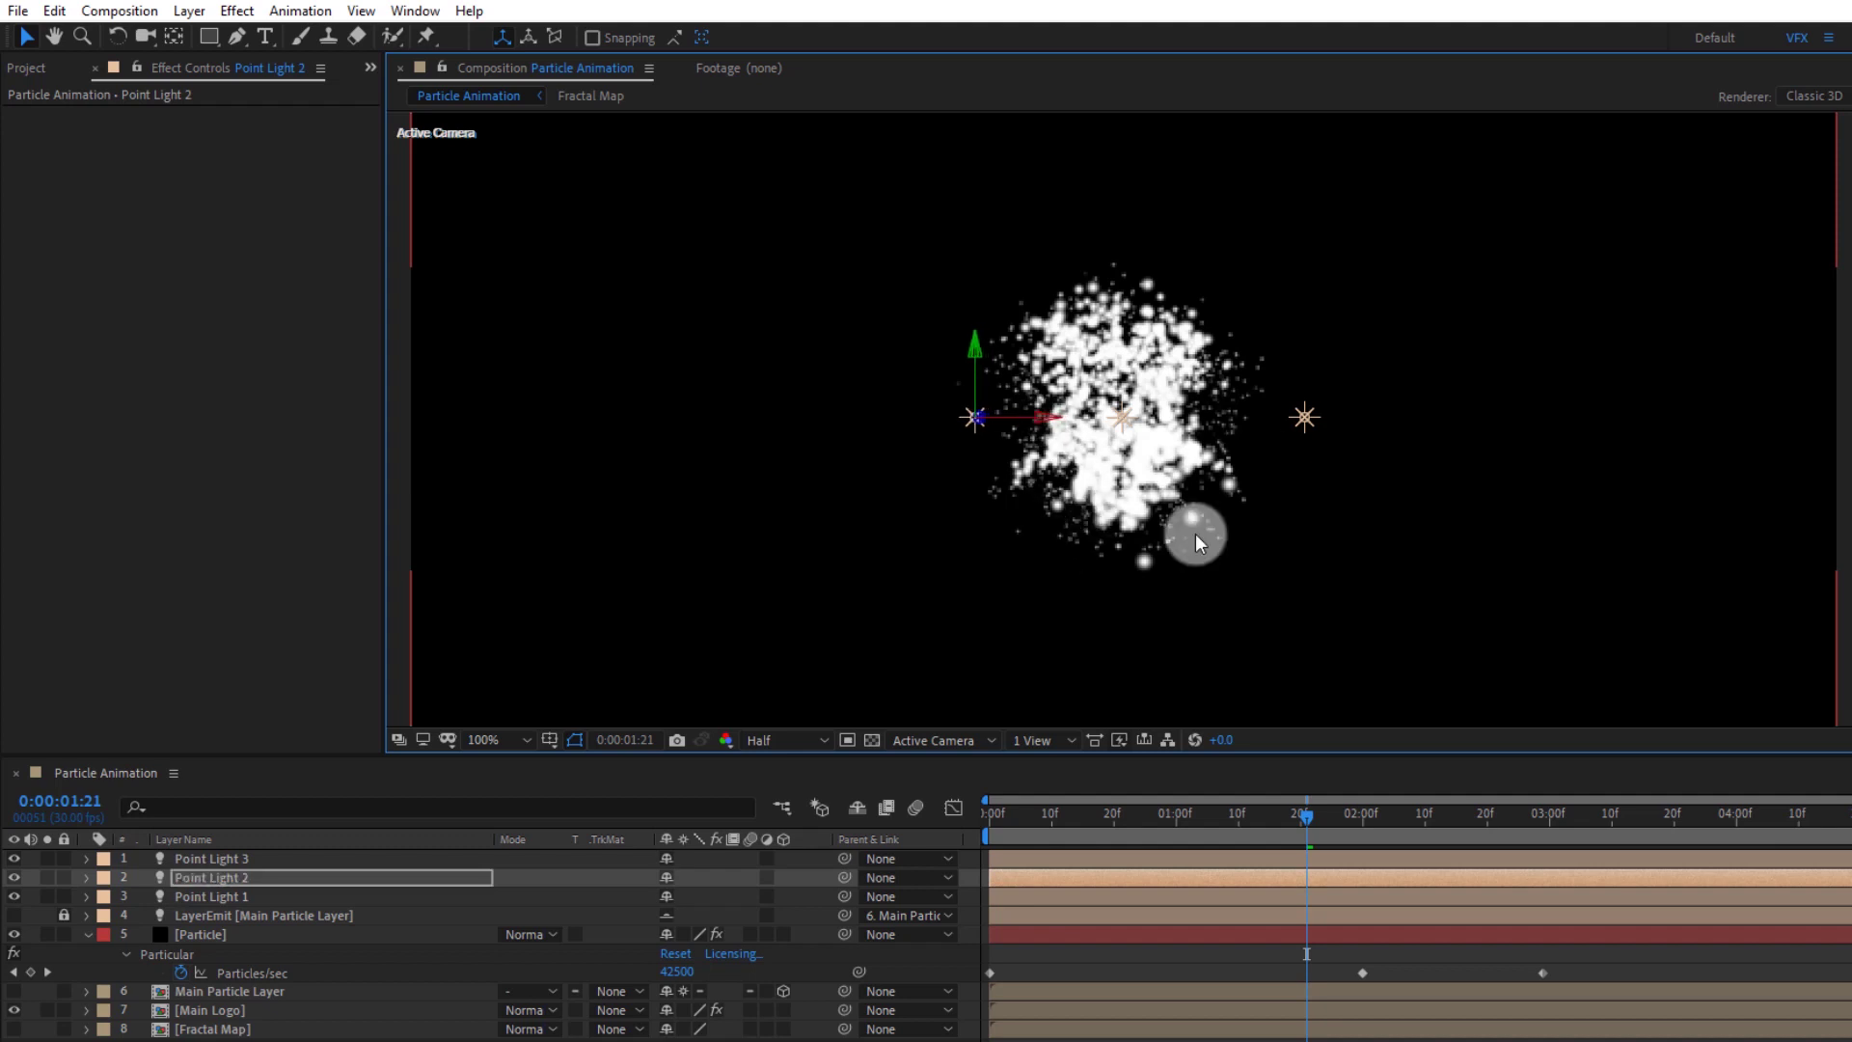
left_click(86, 933)
In the Main Logo comp, scale Logo.png up from 31% to 38%
double_click(235, 971)
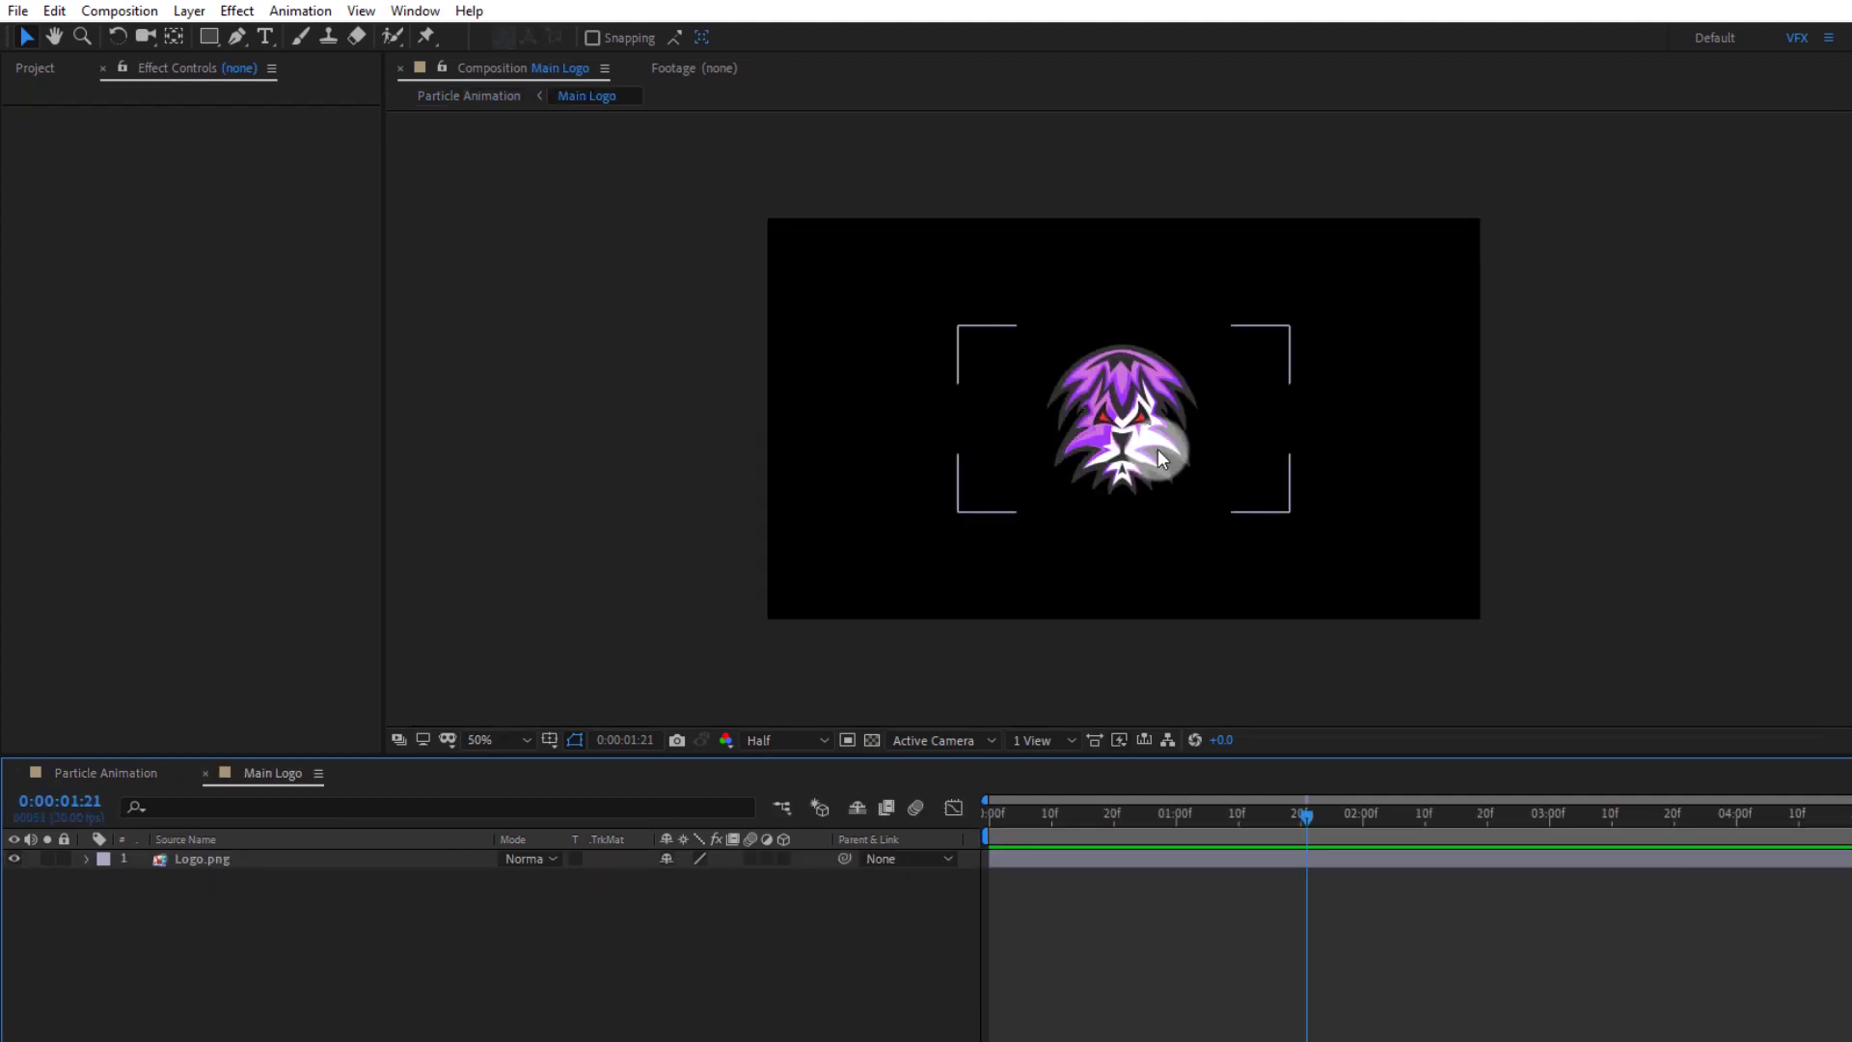
left_click(1157, 451)
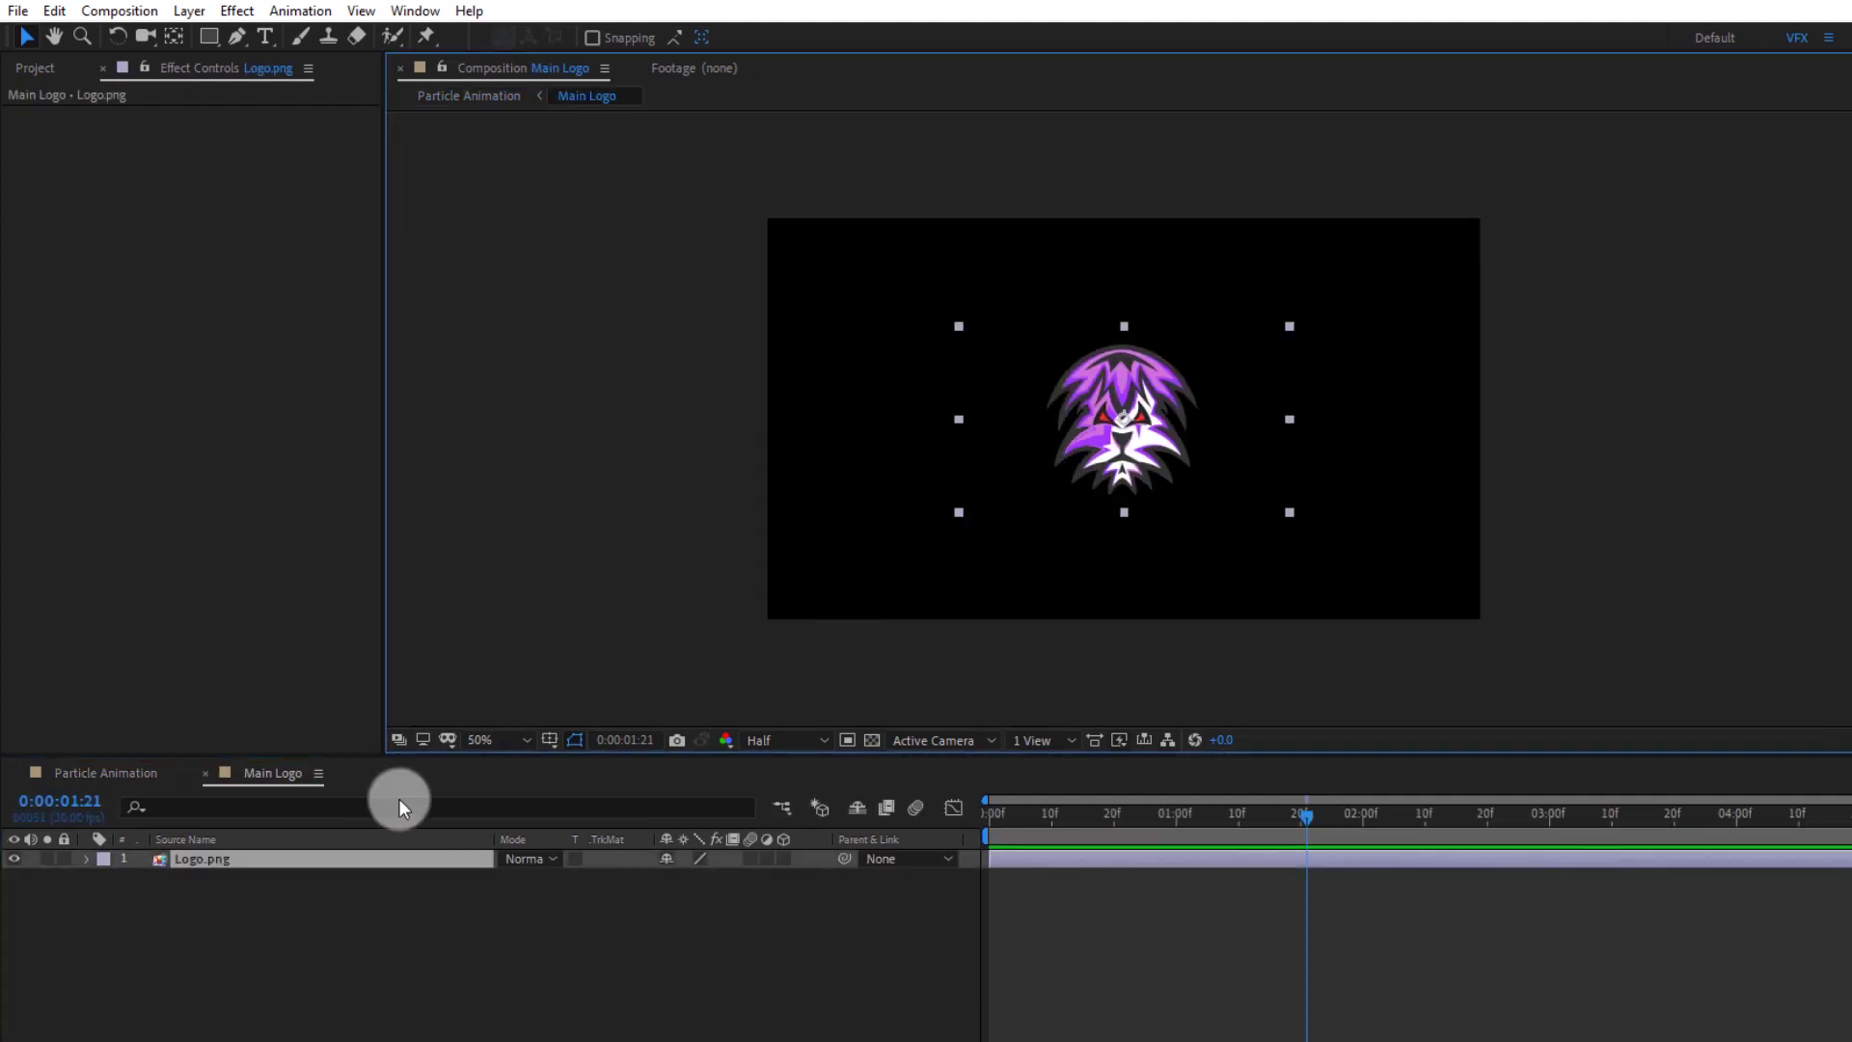
key("s")
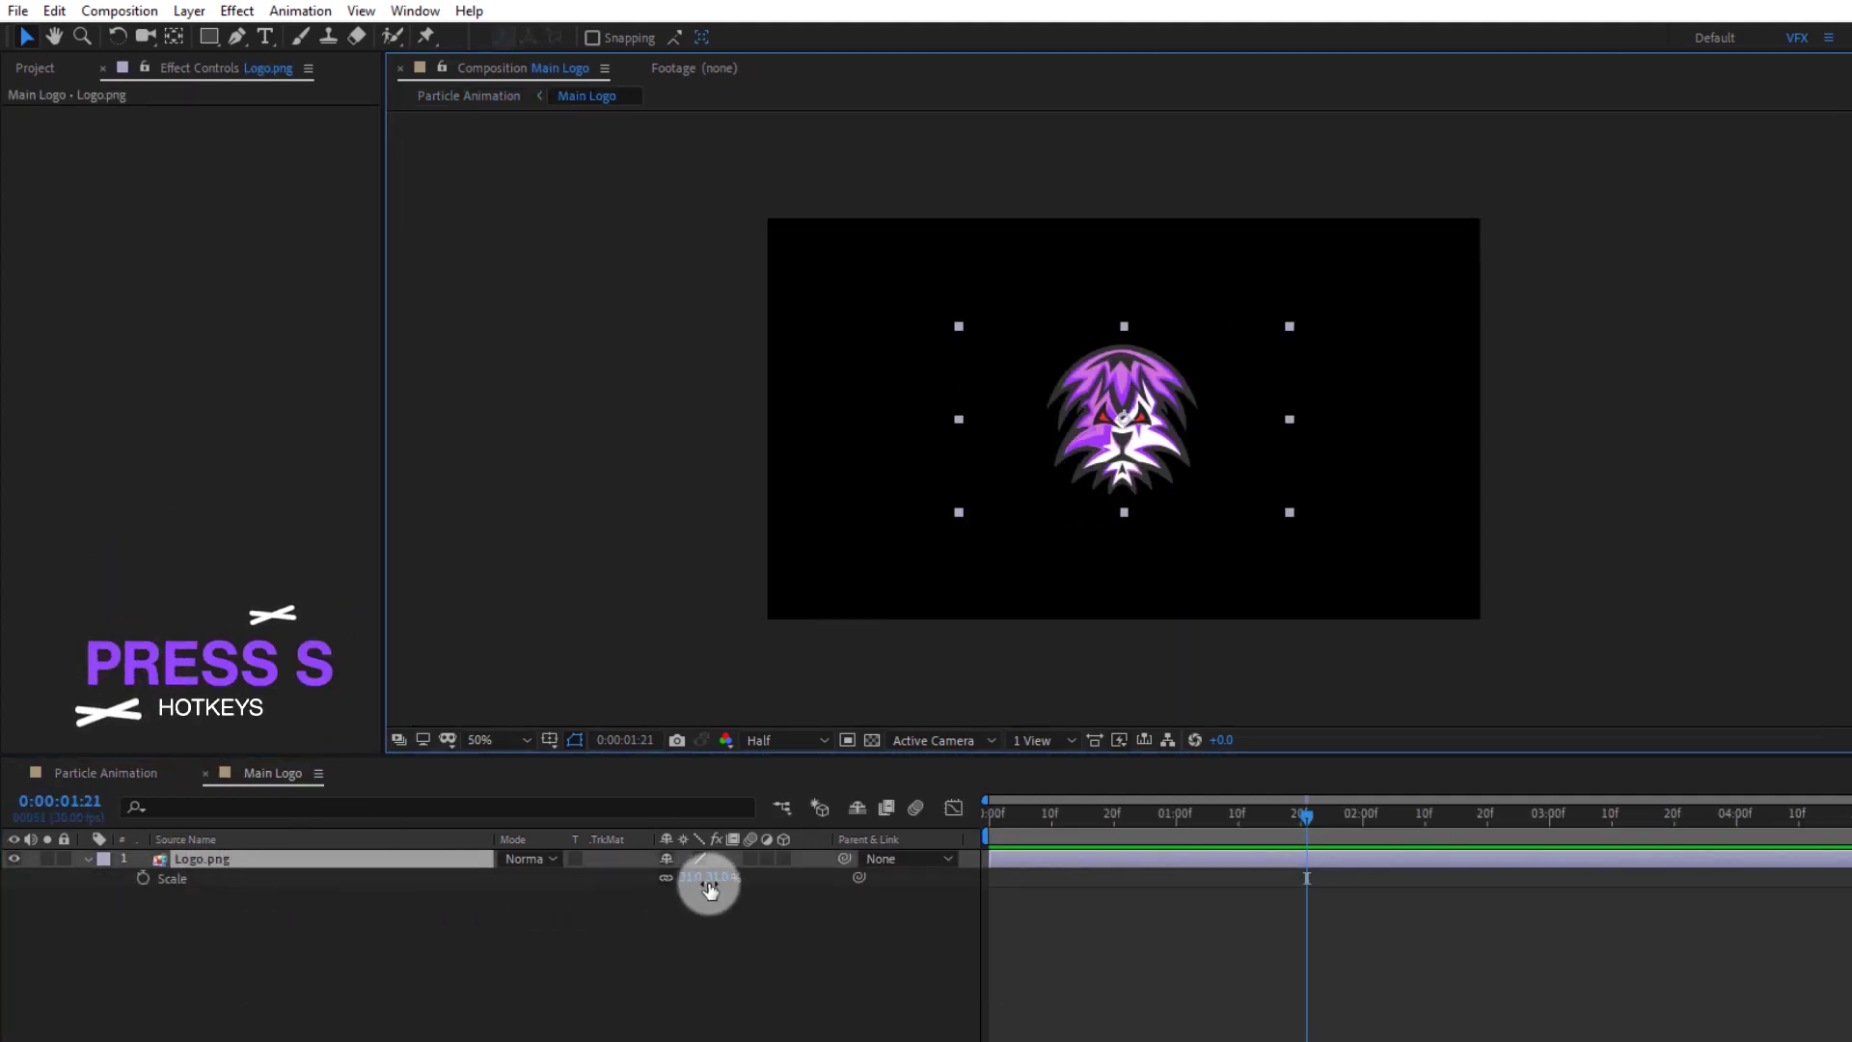
left_click_drag(710, 880, 728, 881)
Back in Particle Animation, set preview Resolution to Full and pan to recentre the particles
left_click(135, 771)
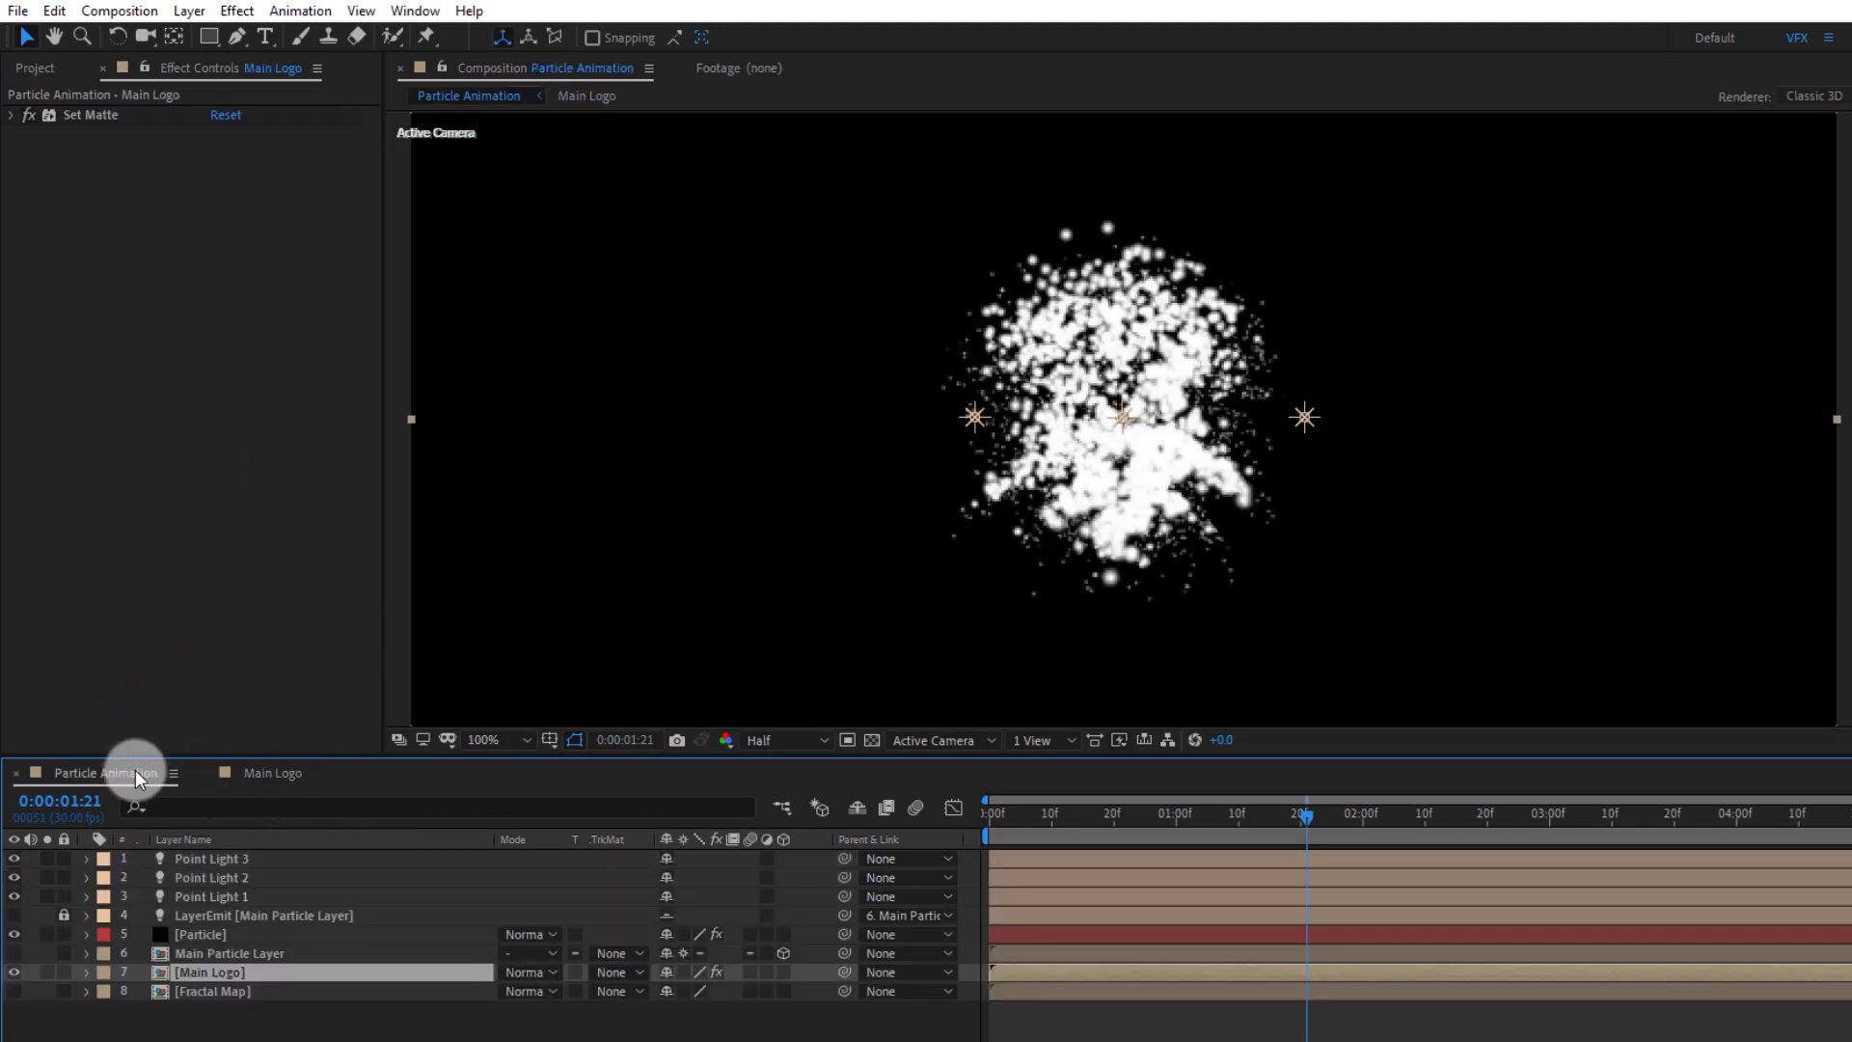
scroll(1231, 455, "down", 2)
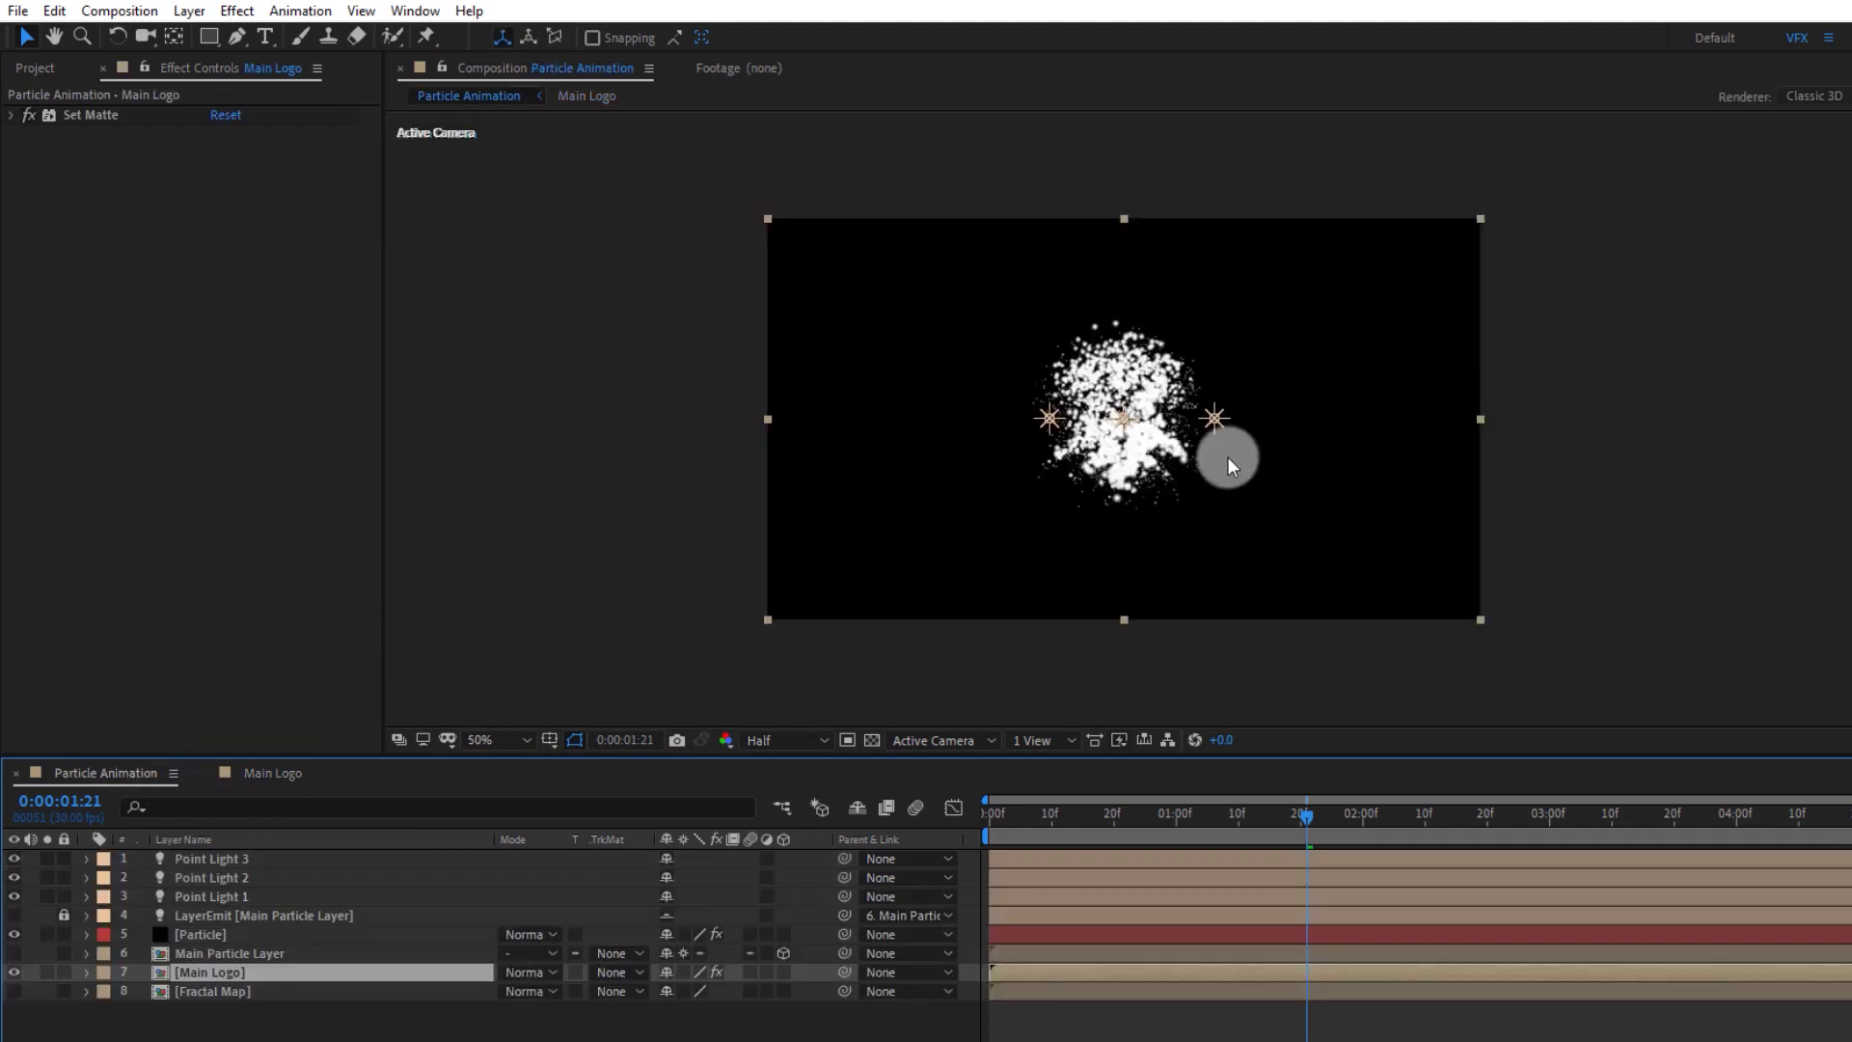
scroll(1227, 455, "up", 2)
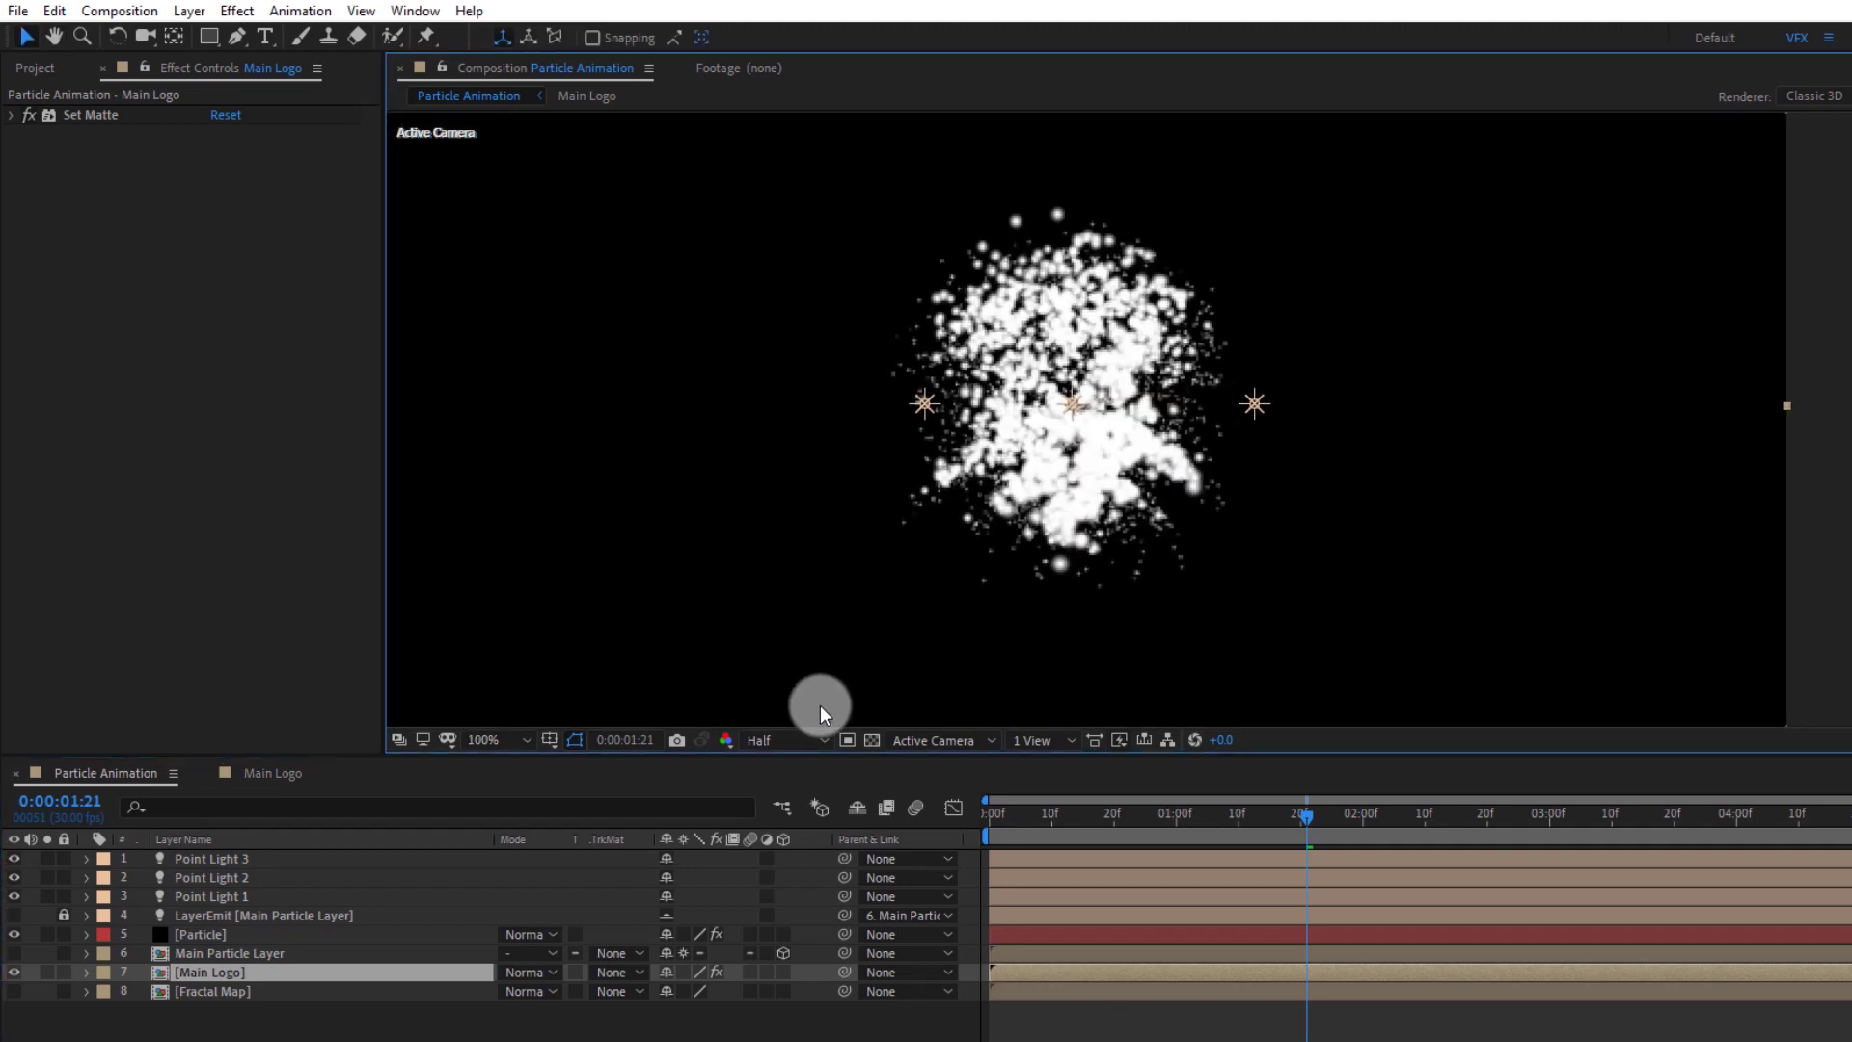
left_click(784, 737)
left_click(770, 790)
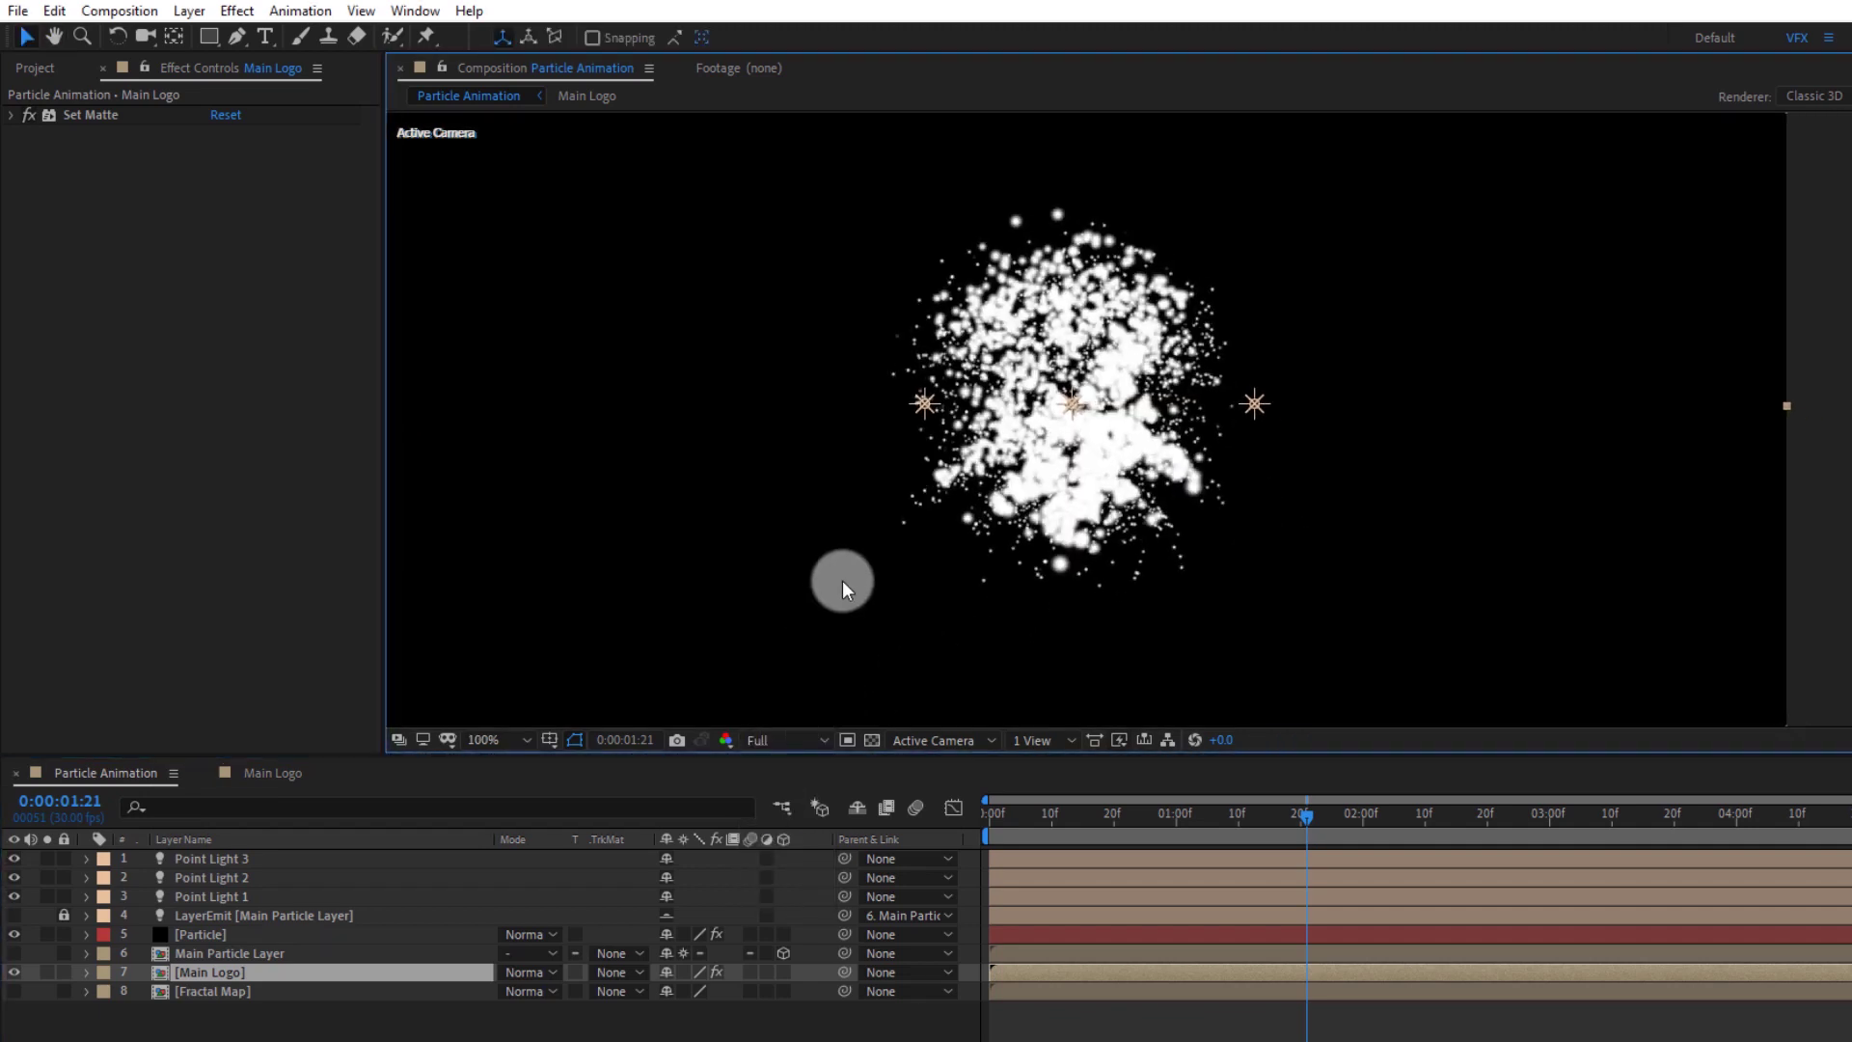
left_click_drag(842, 581, 670, 598)
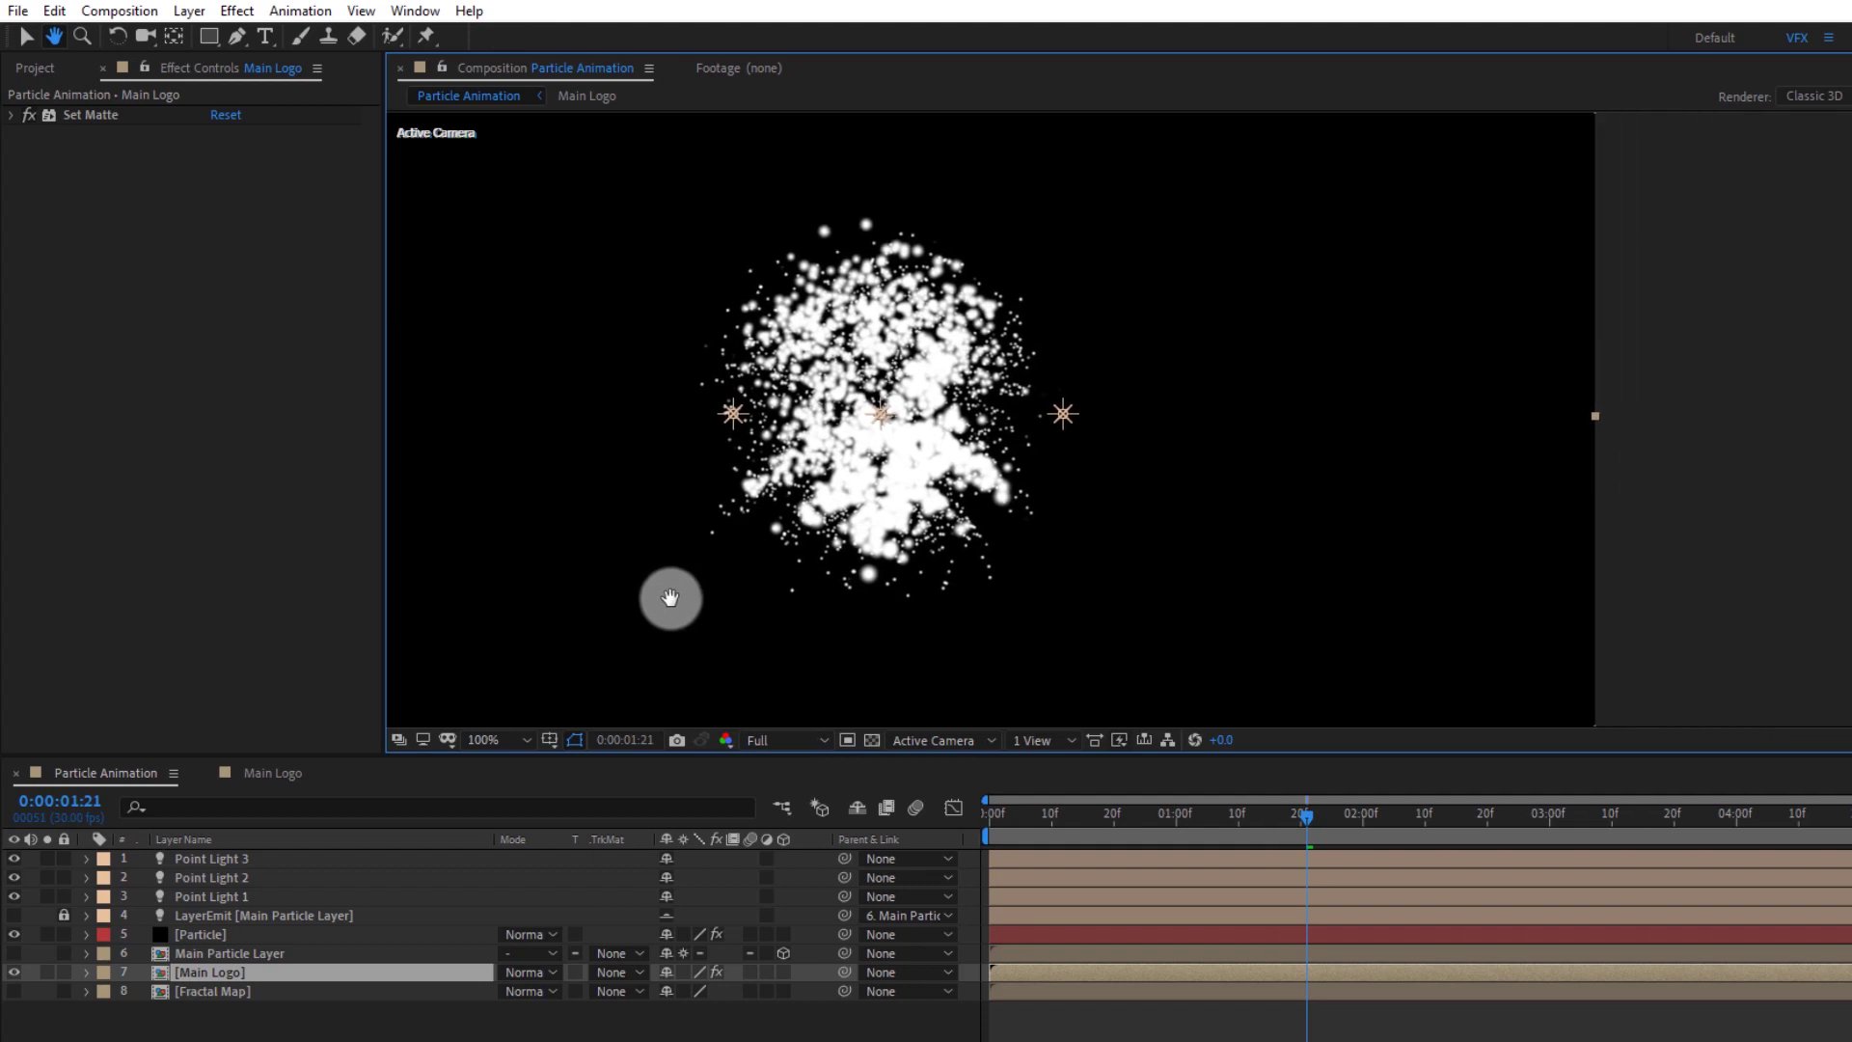
Open Point Light 3's settings and change its colour from purple to blue
left_click(217, 860)
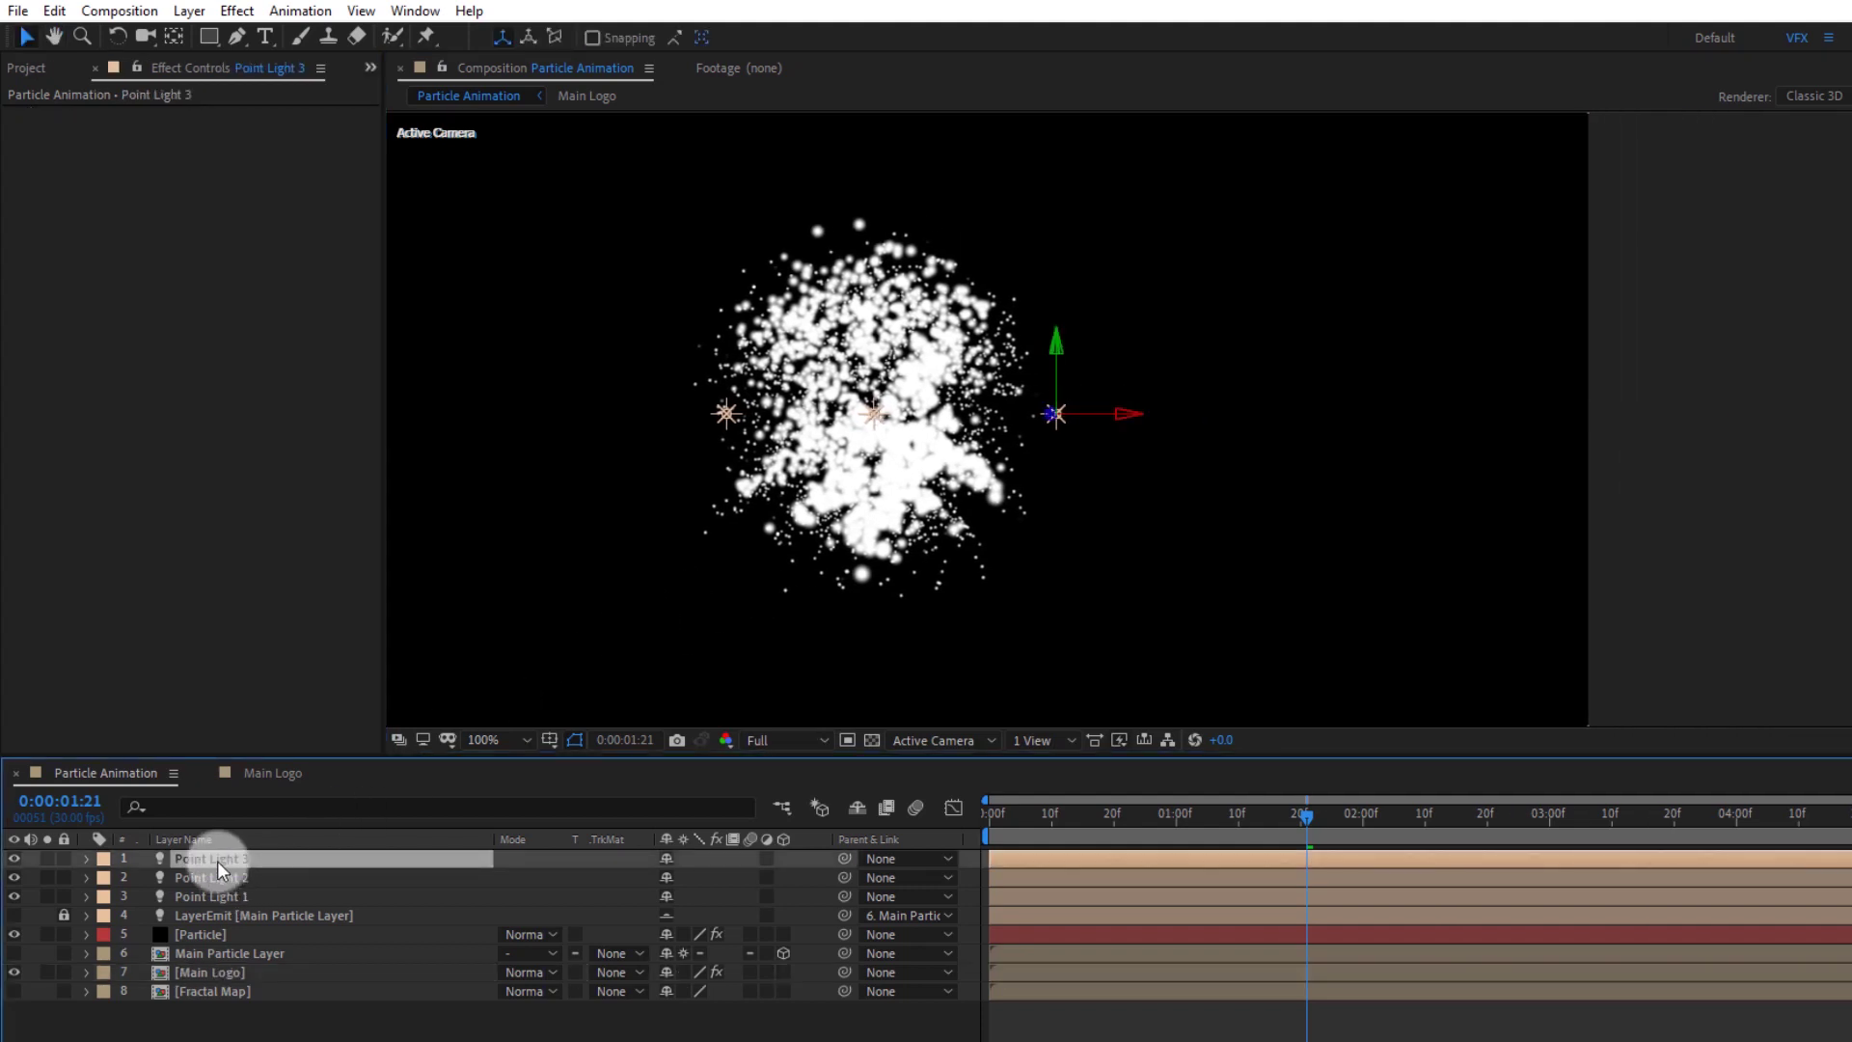
key("ctrl+shift+y")
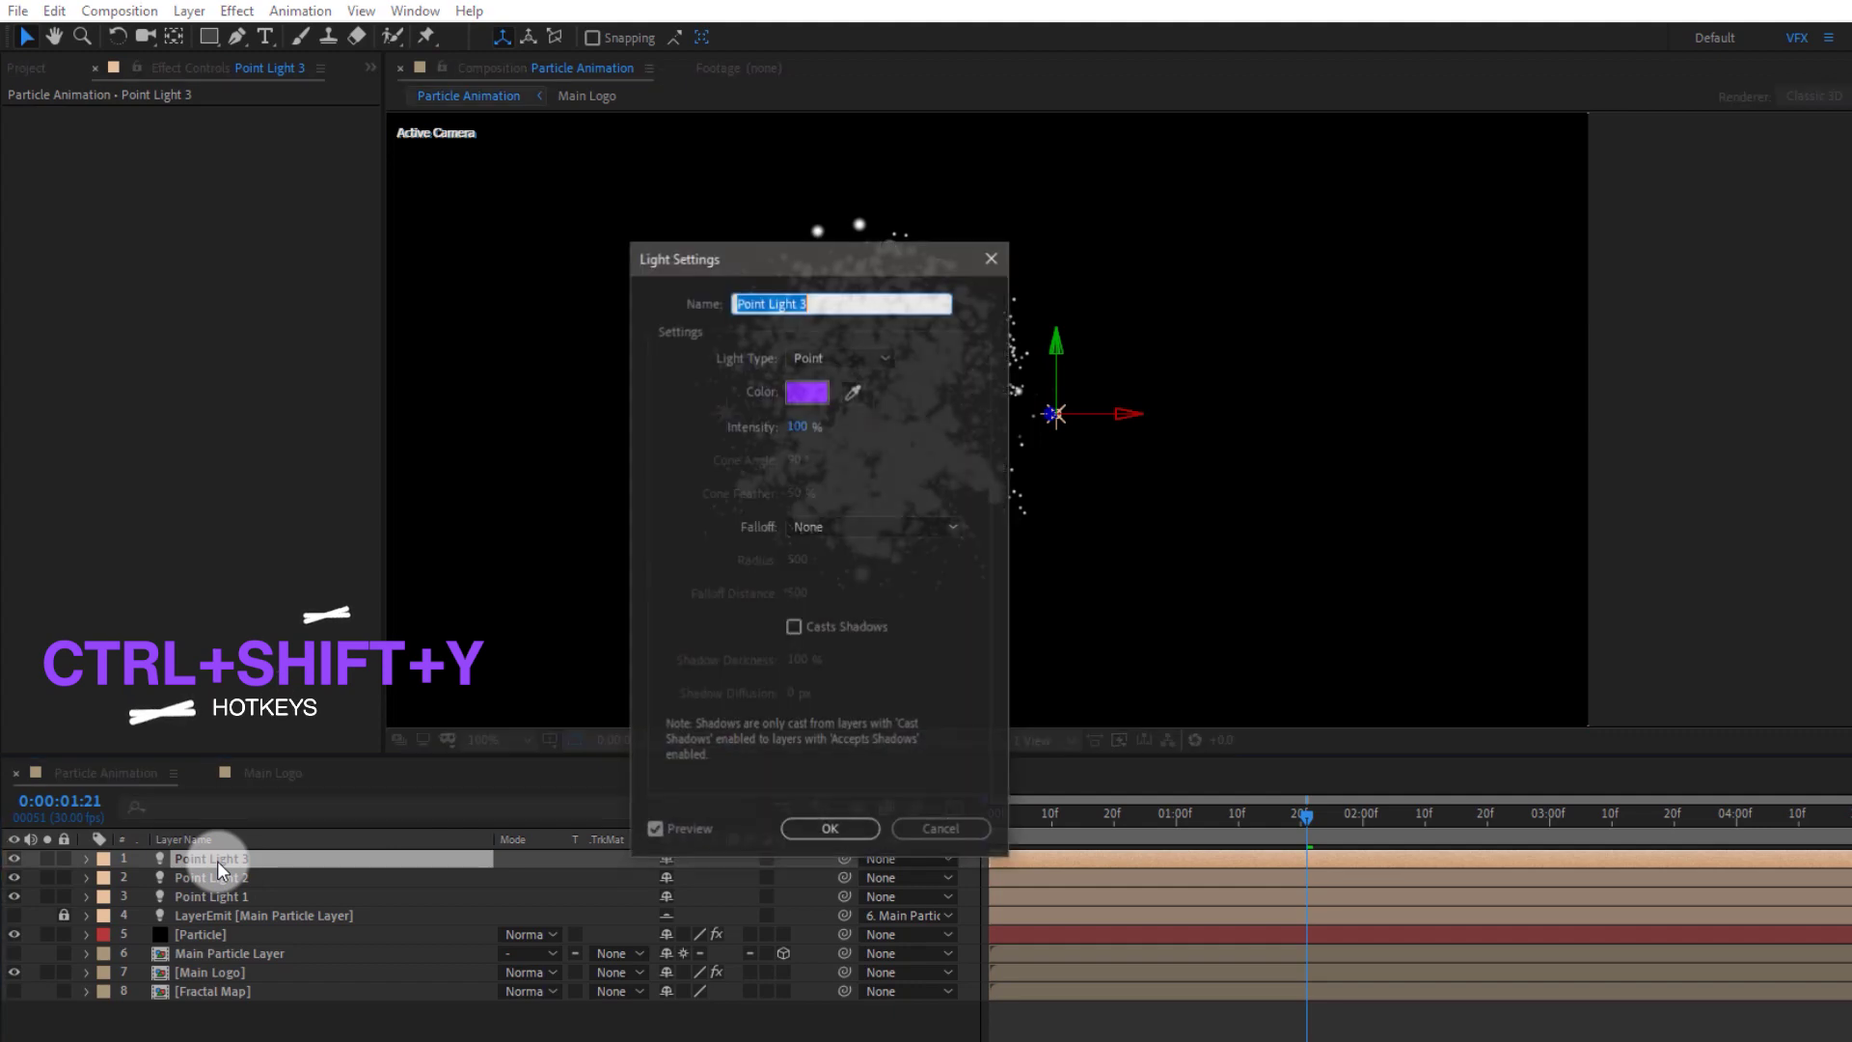
left_click_drag(832, 255, 515, 259)
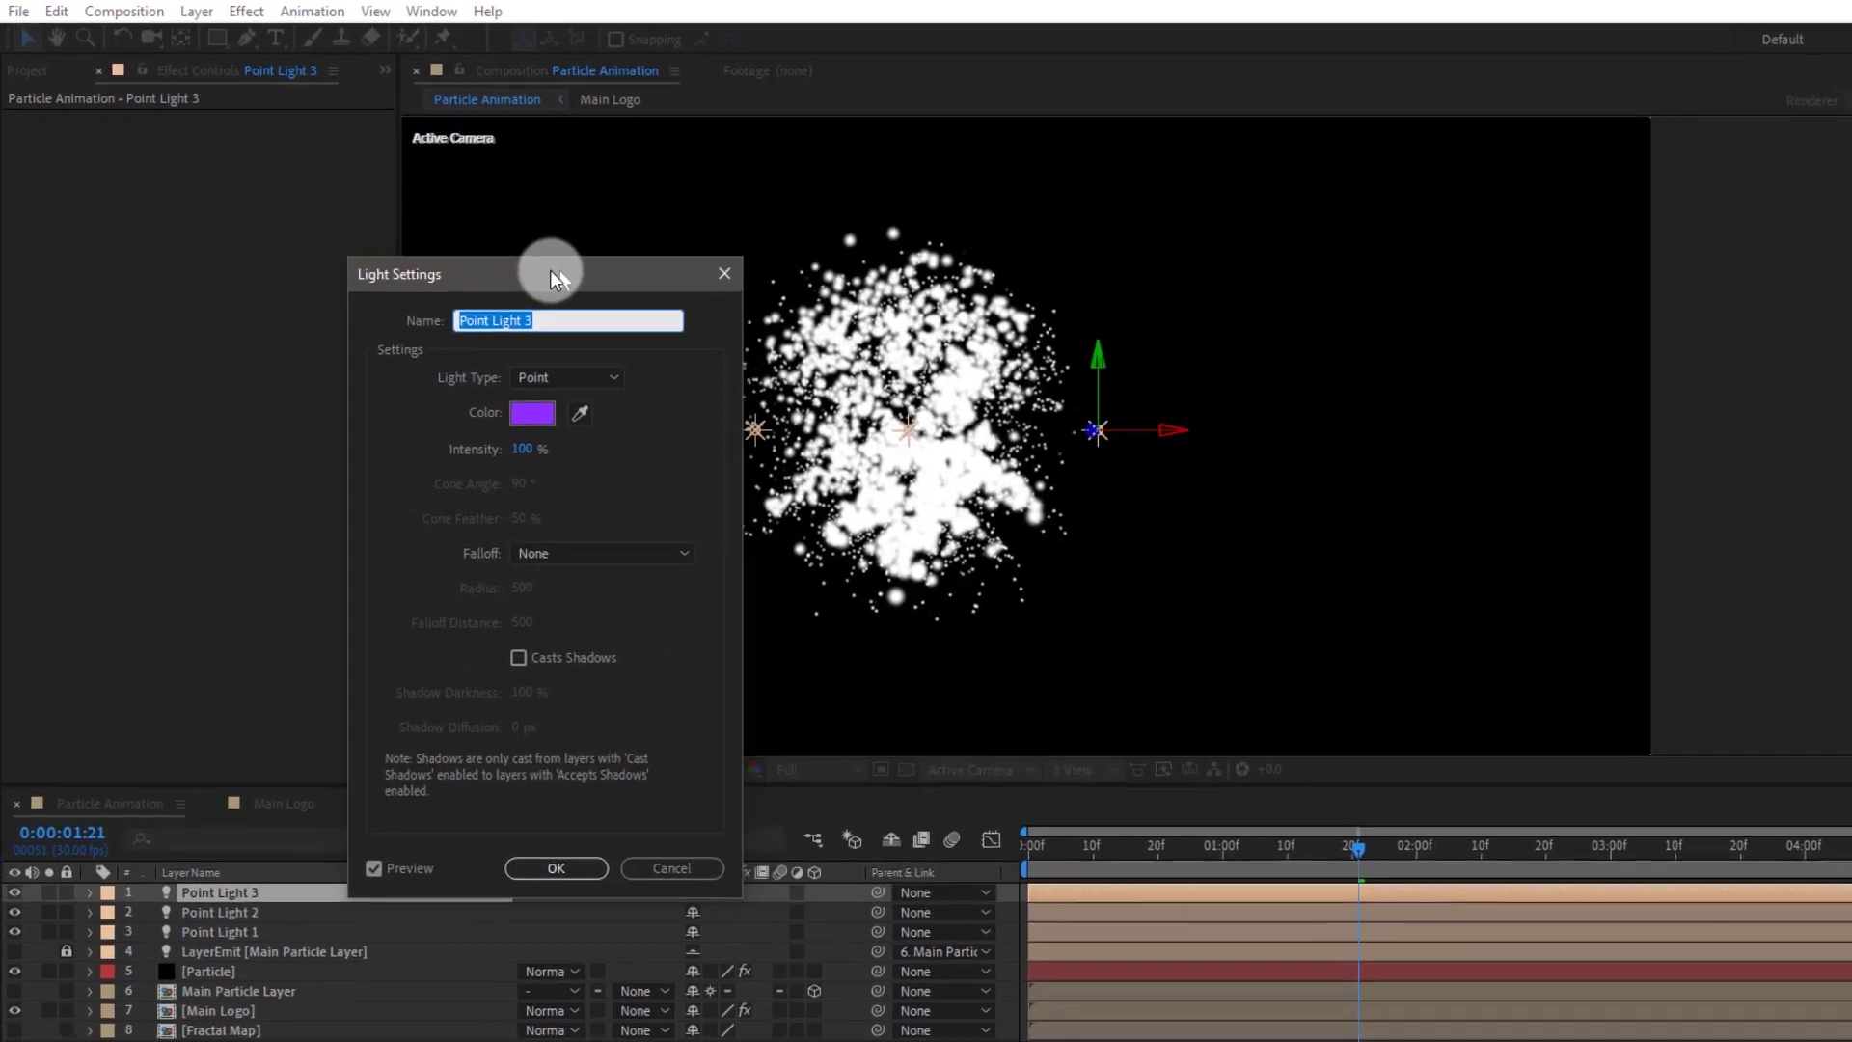
left_click(473, 429)
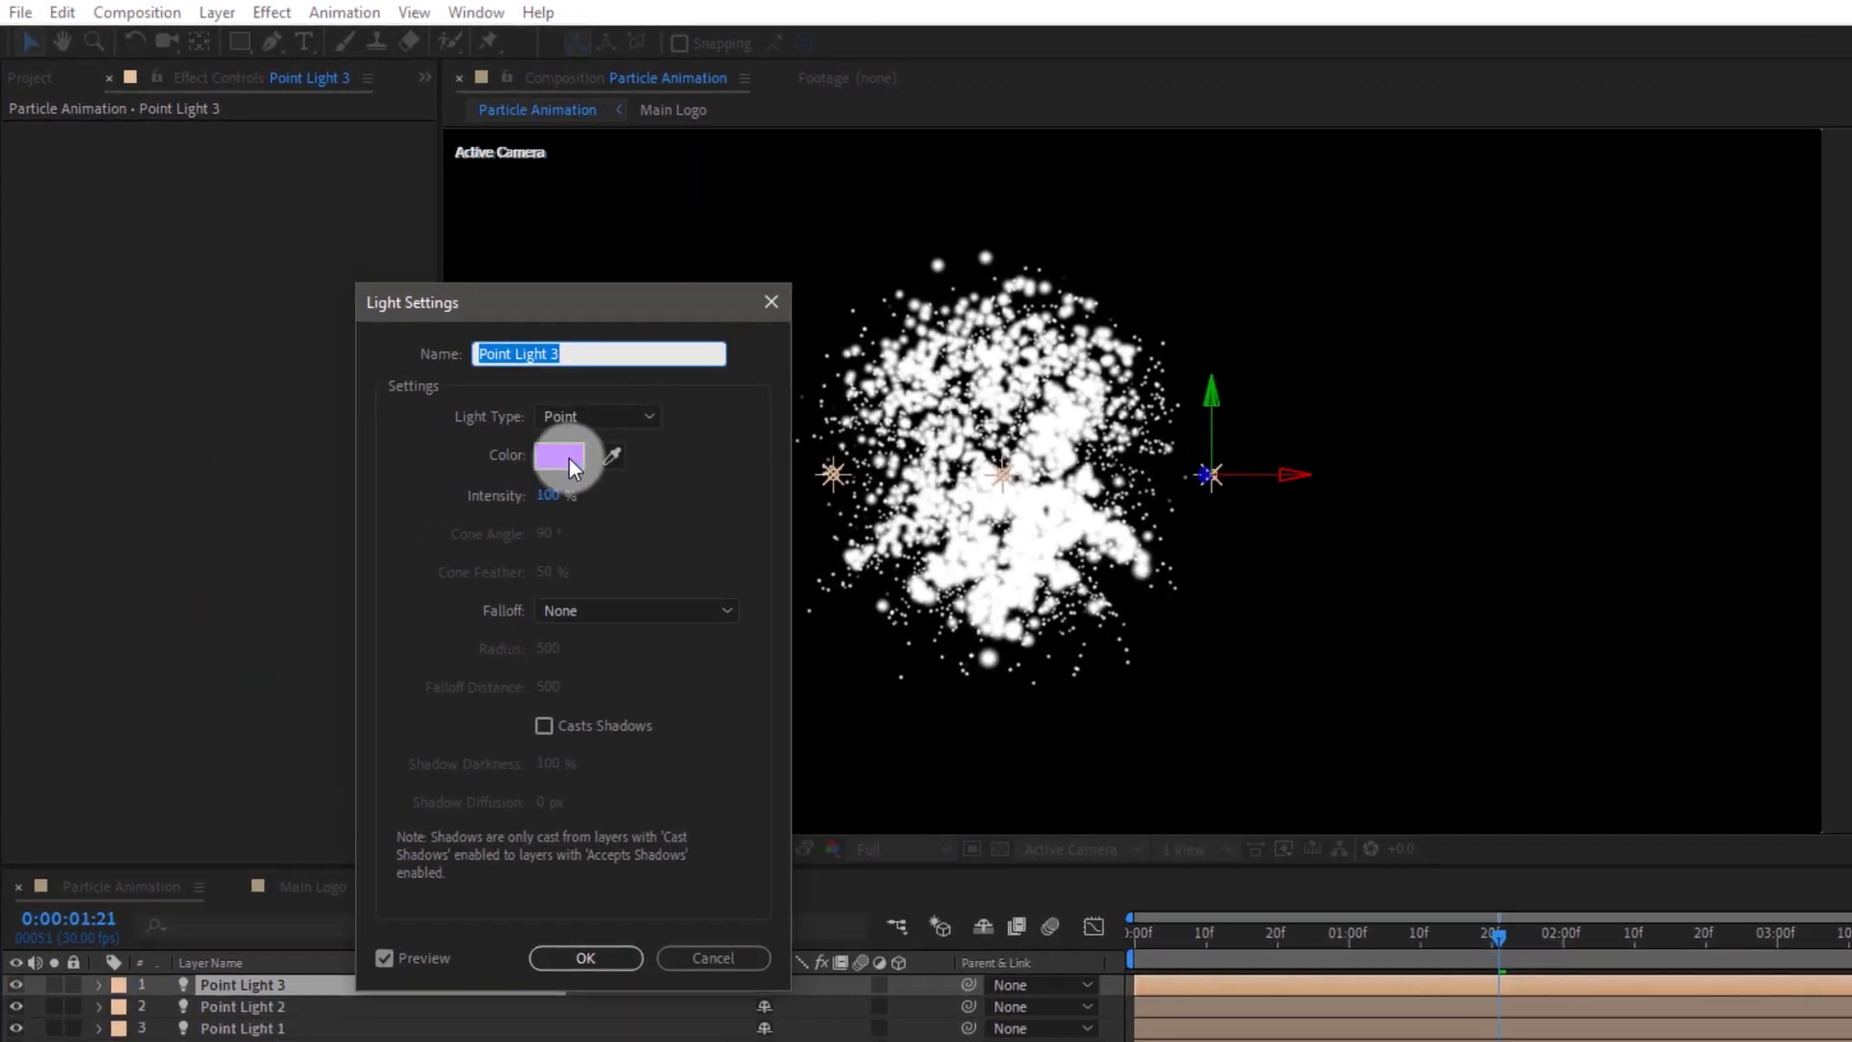
left_click(569, 459)
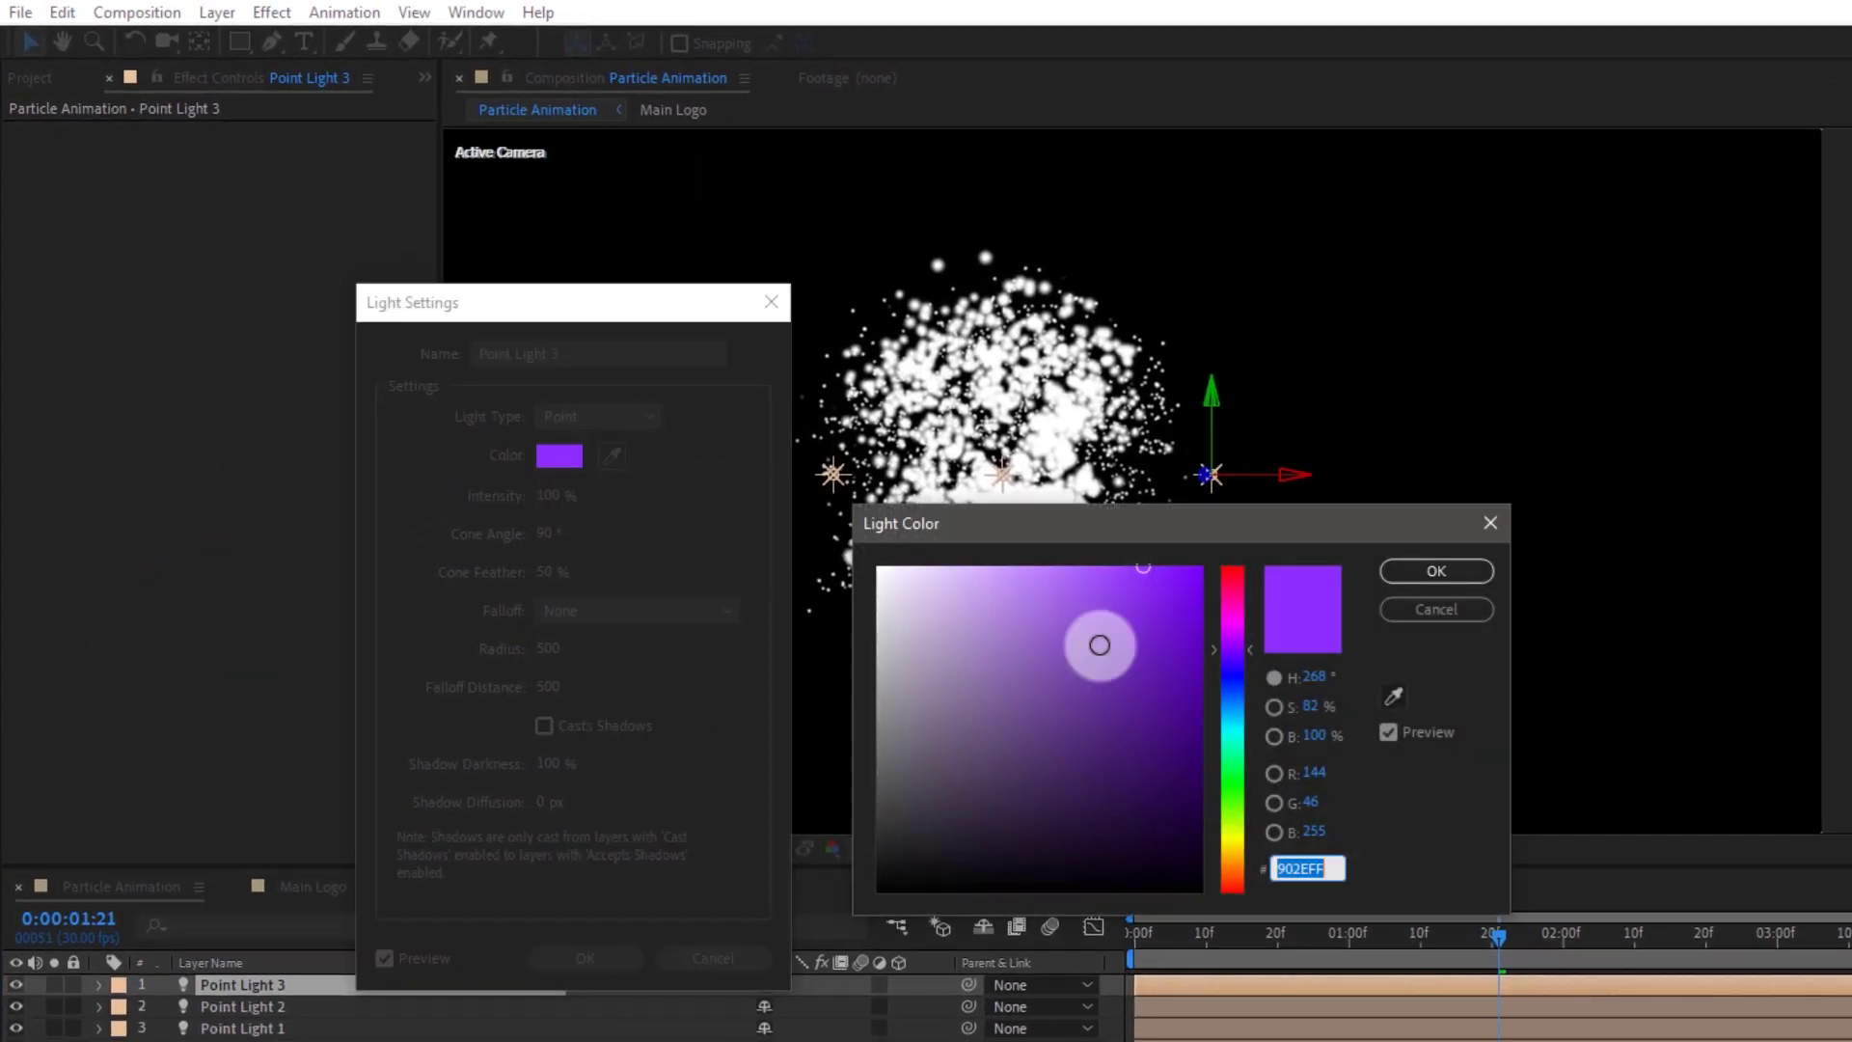
left_click_drag(1223, 669, 1253, 708)
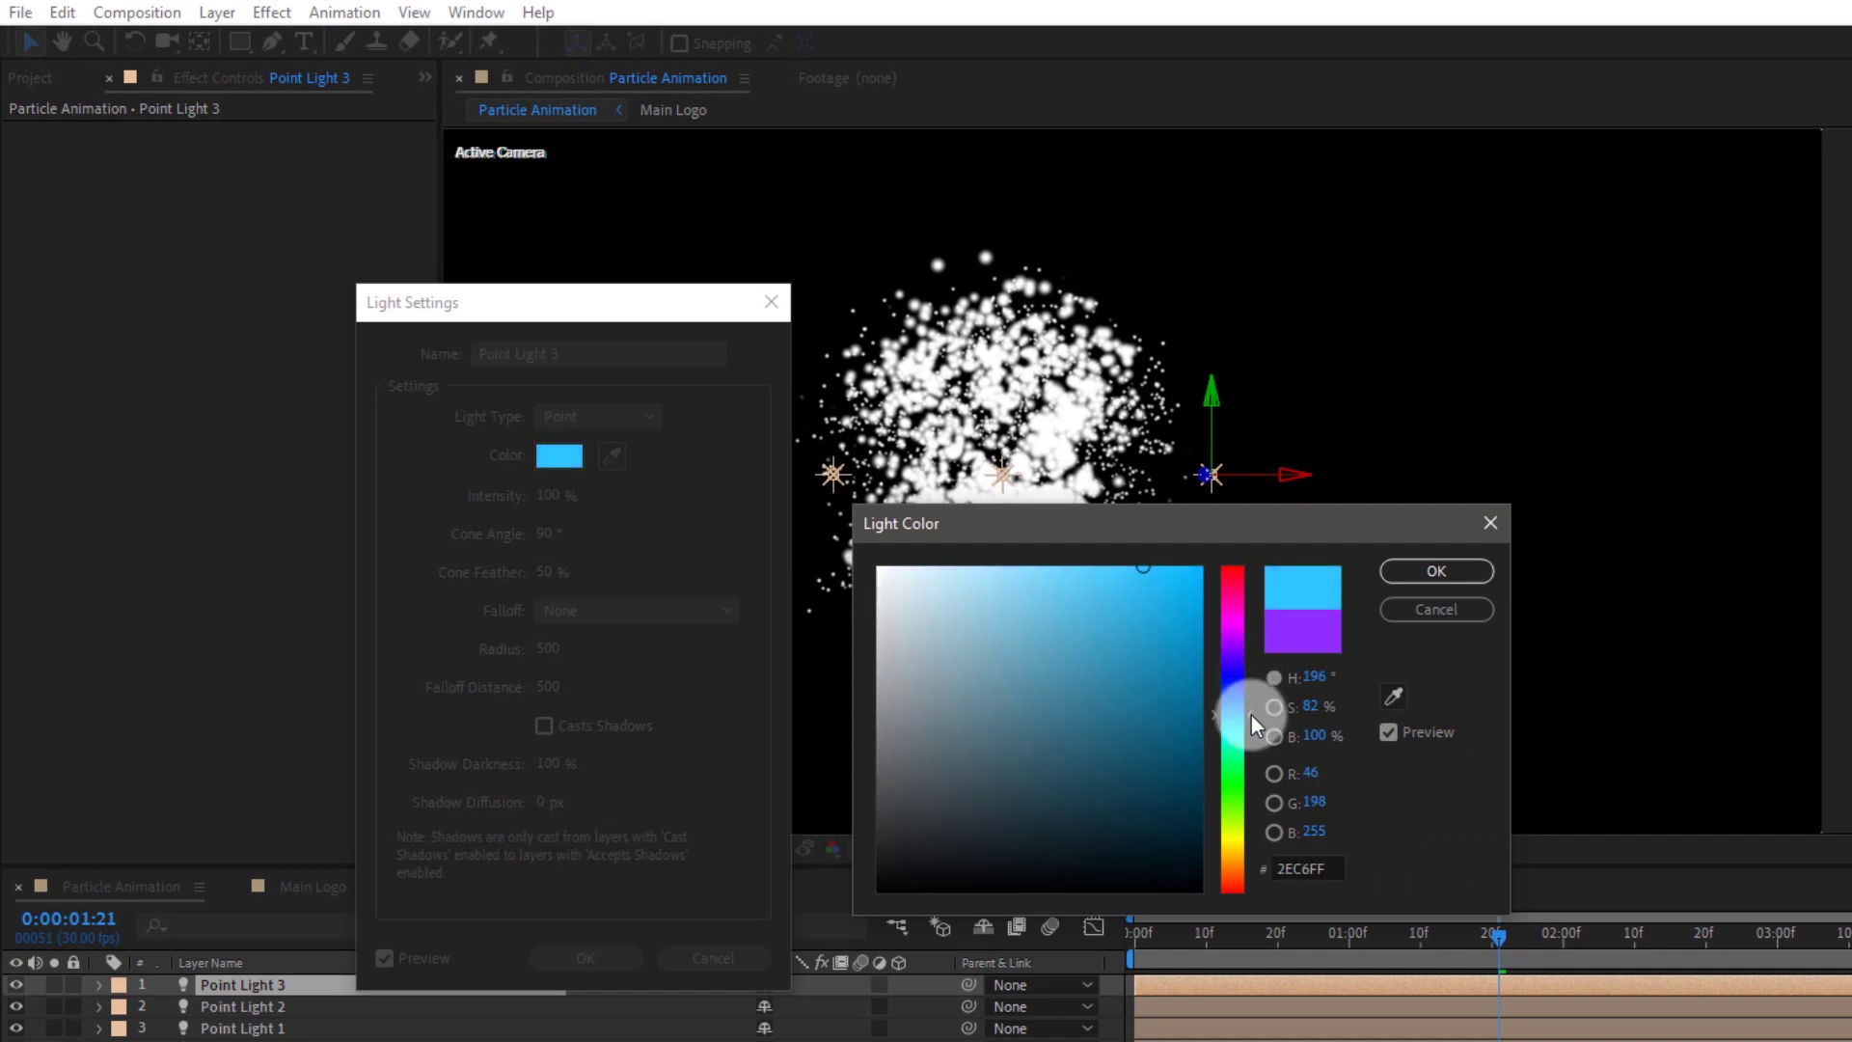
left_click(1440, 584)
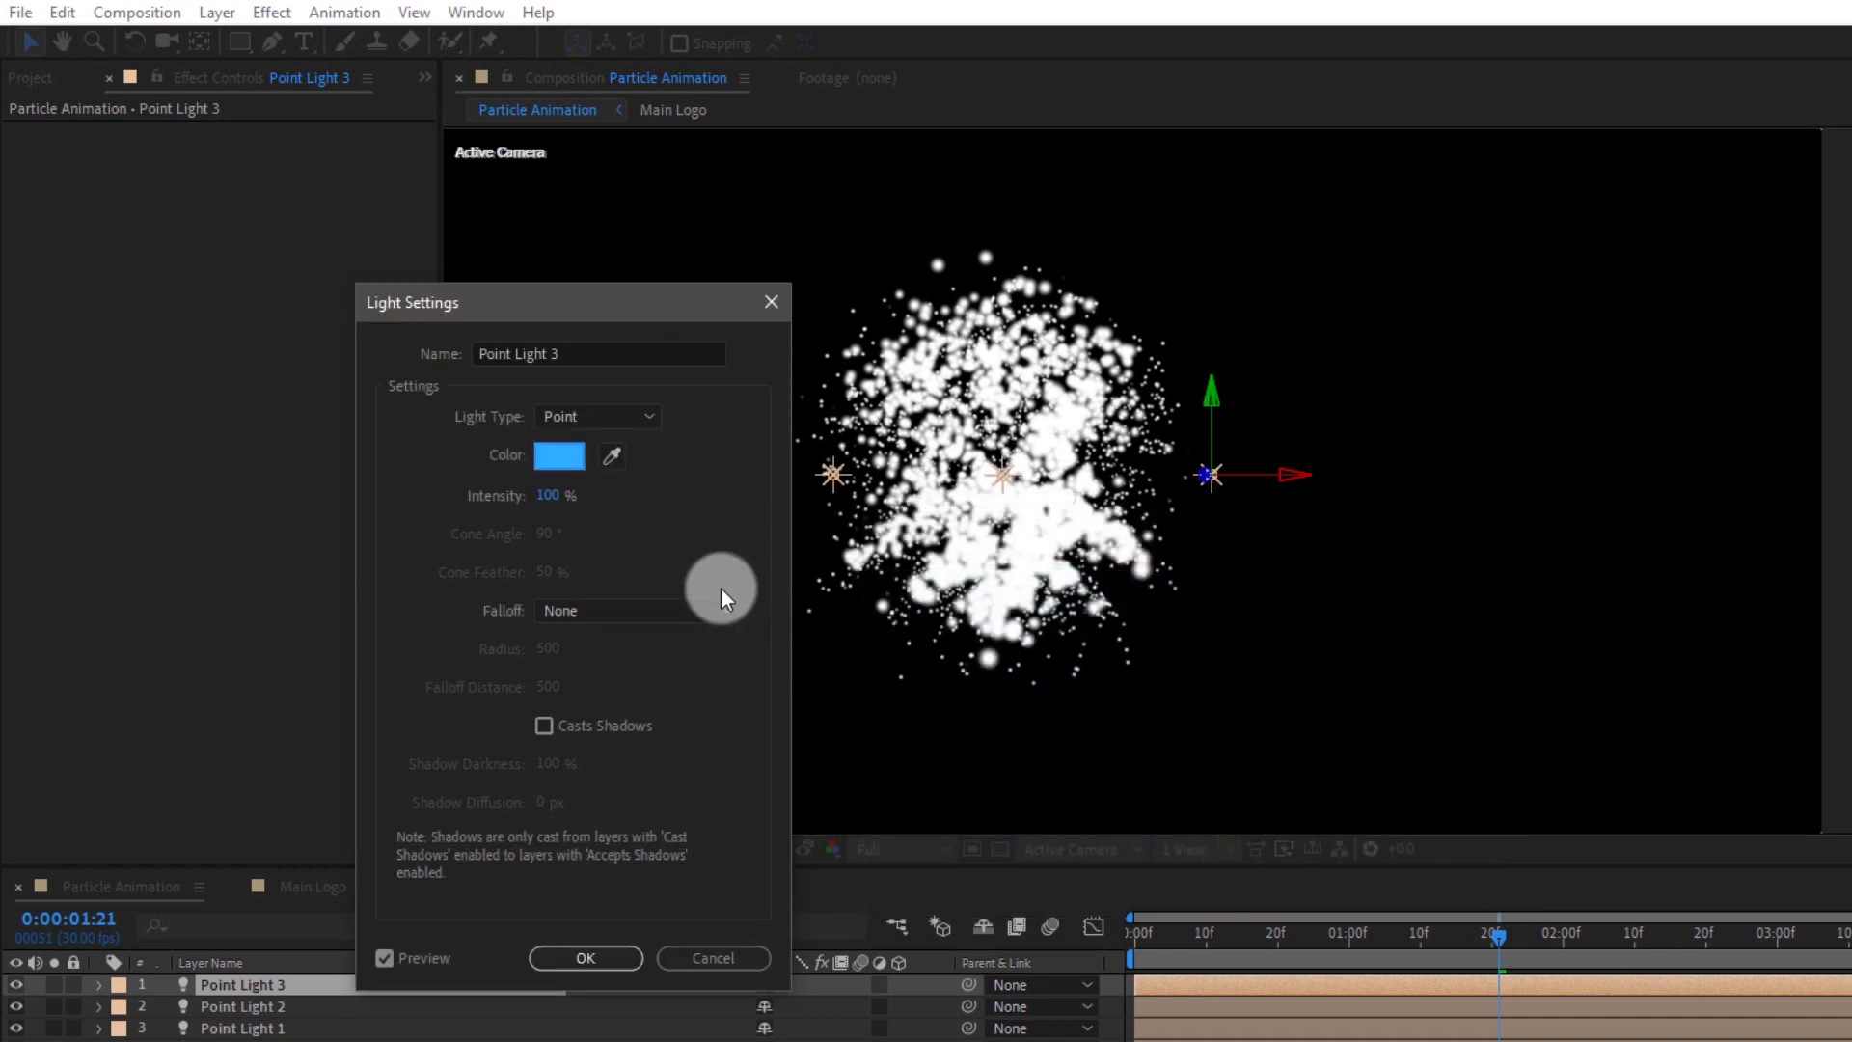
Copy the 2EAEFF hex value and apply the new Point Light 3 settings
left_click(560, 456)
right_click(1344, 867)
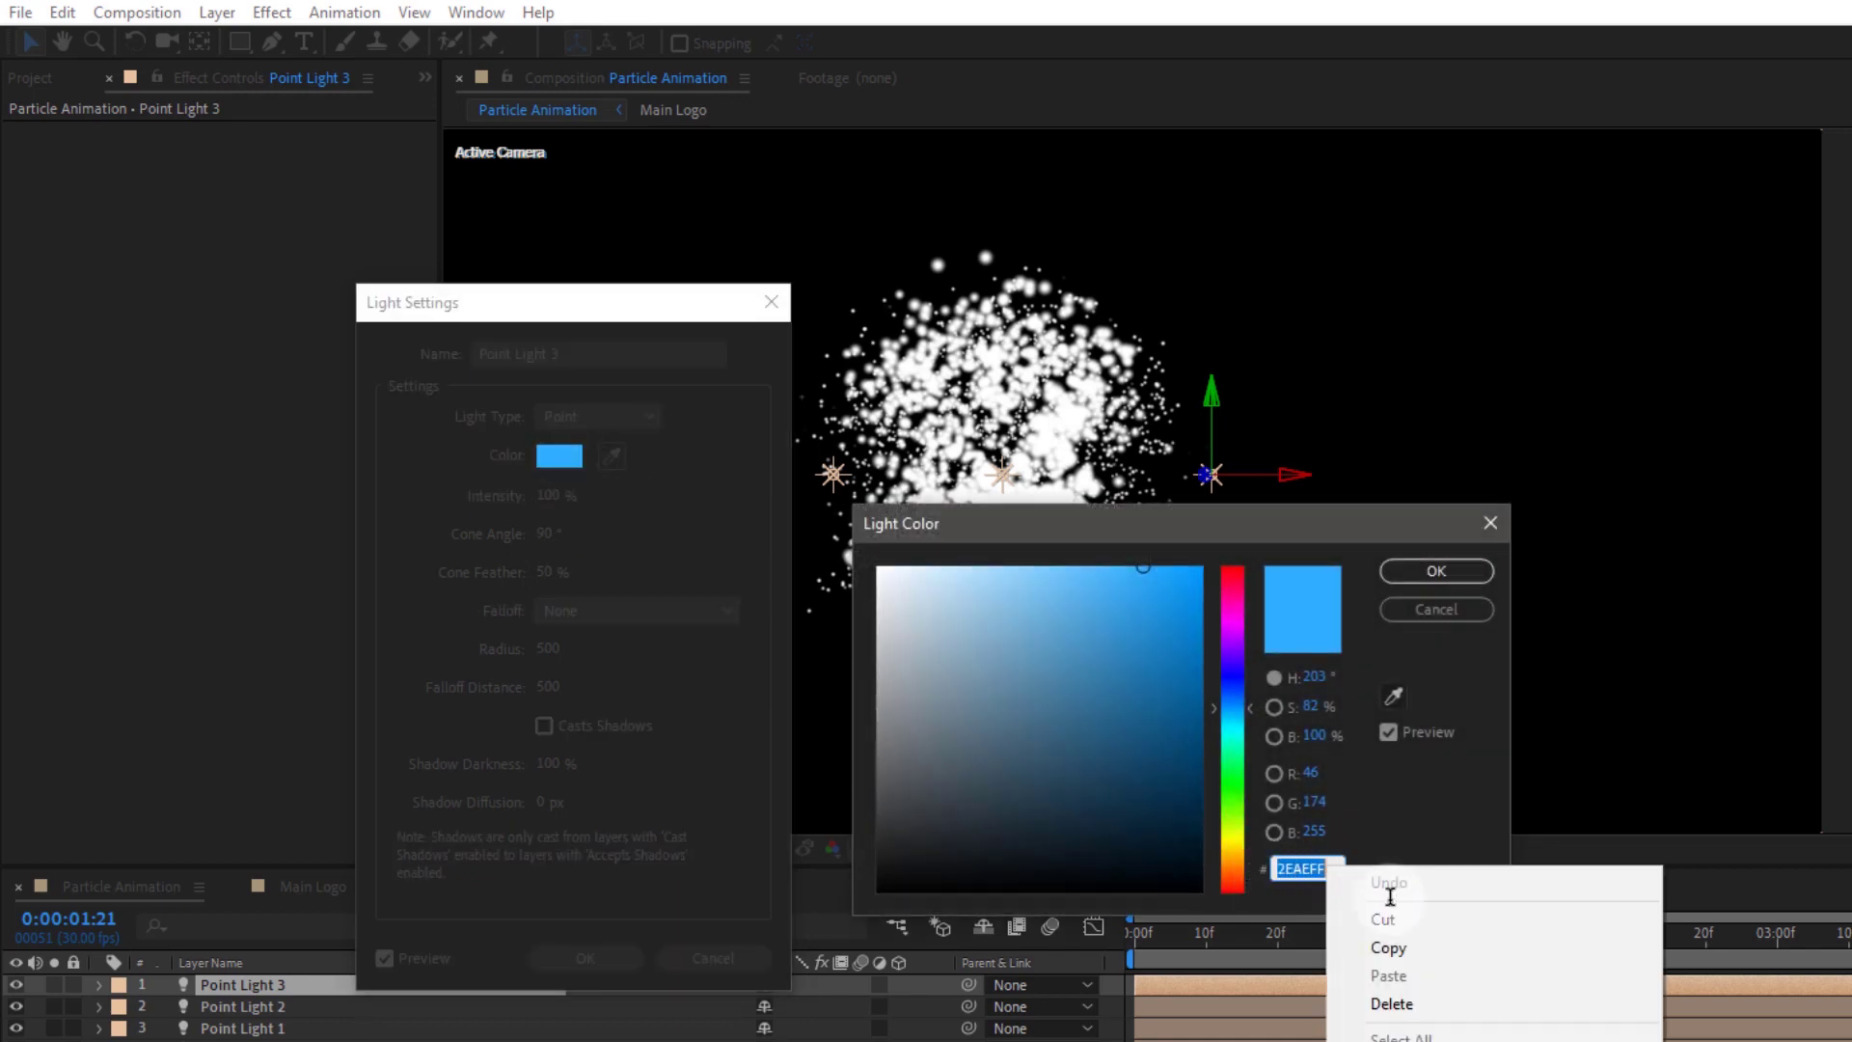
left_click(1389, 947)
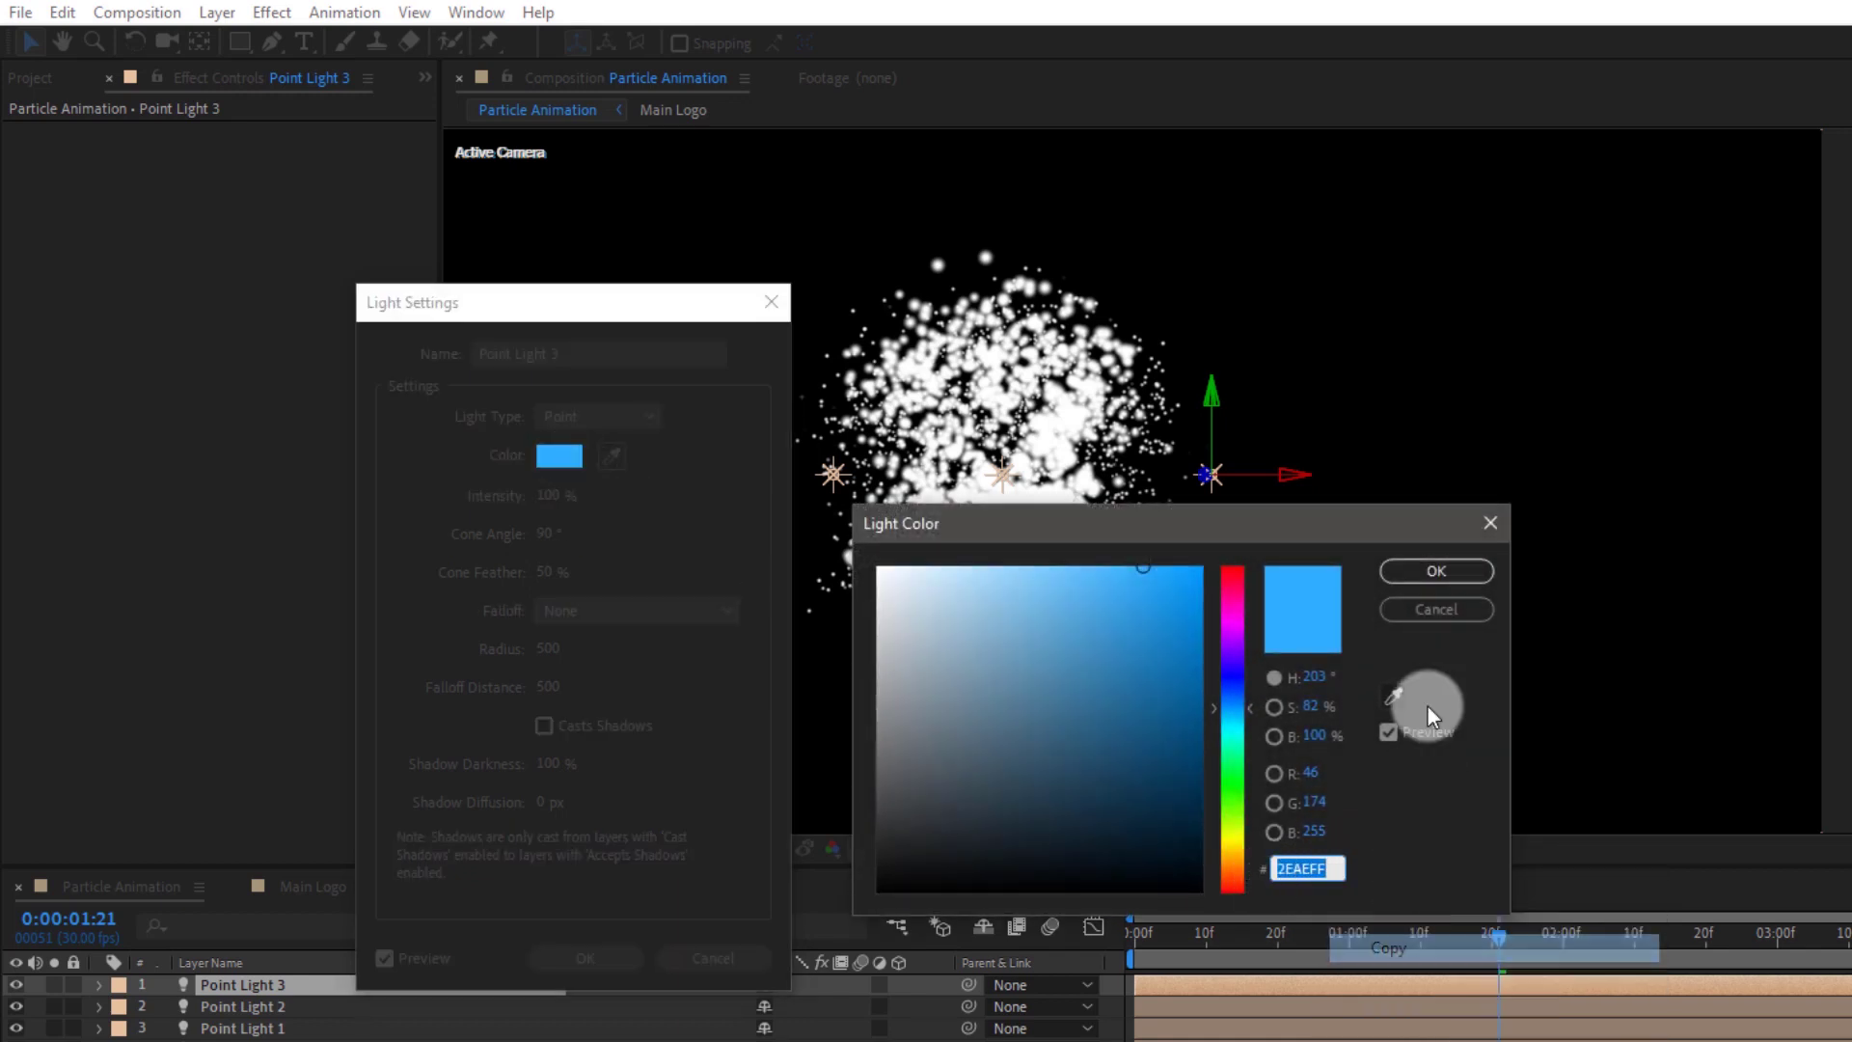
left_click(1451, 569)
left_click(584, 955)
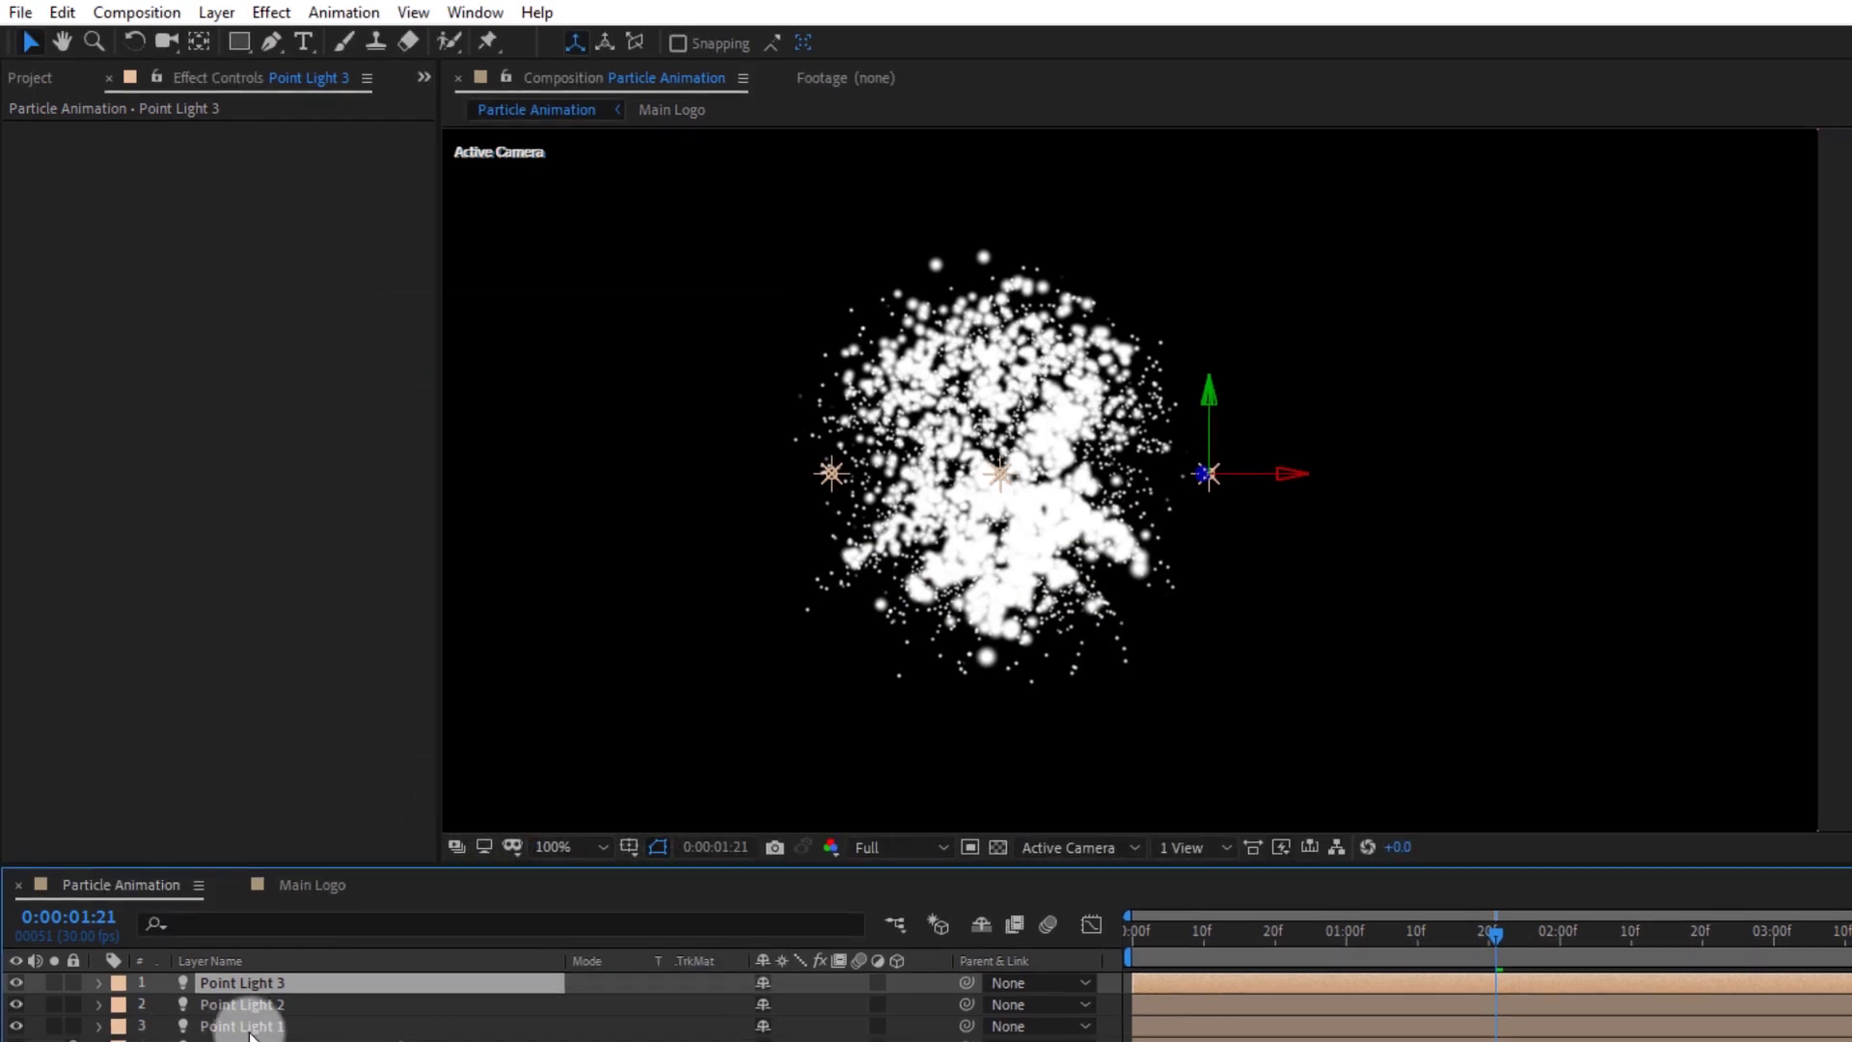
Paste the 2EAEFF hex into Point Light 2's colour and apply it
left_click(243, 1001)
left_click(239, 984)
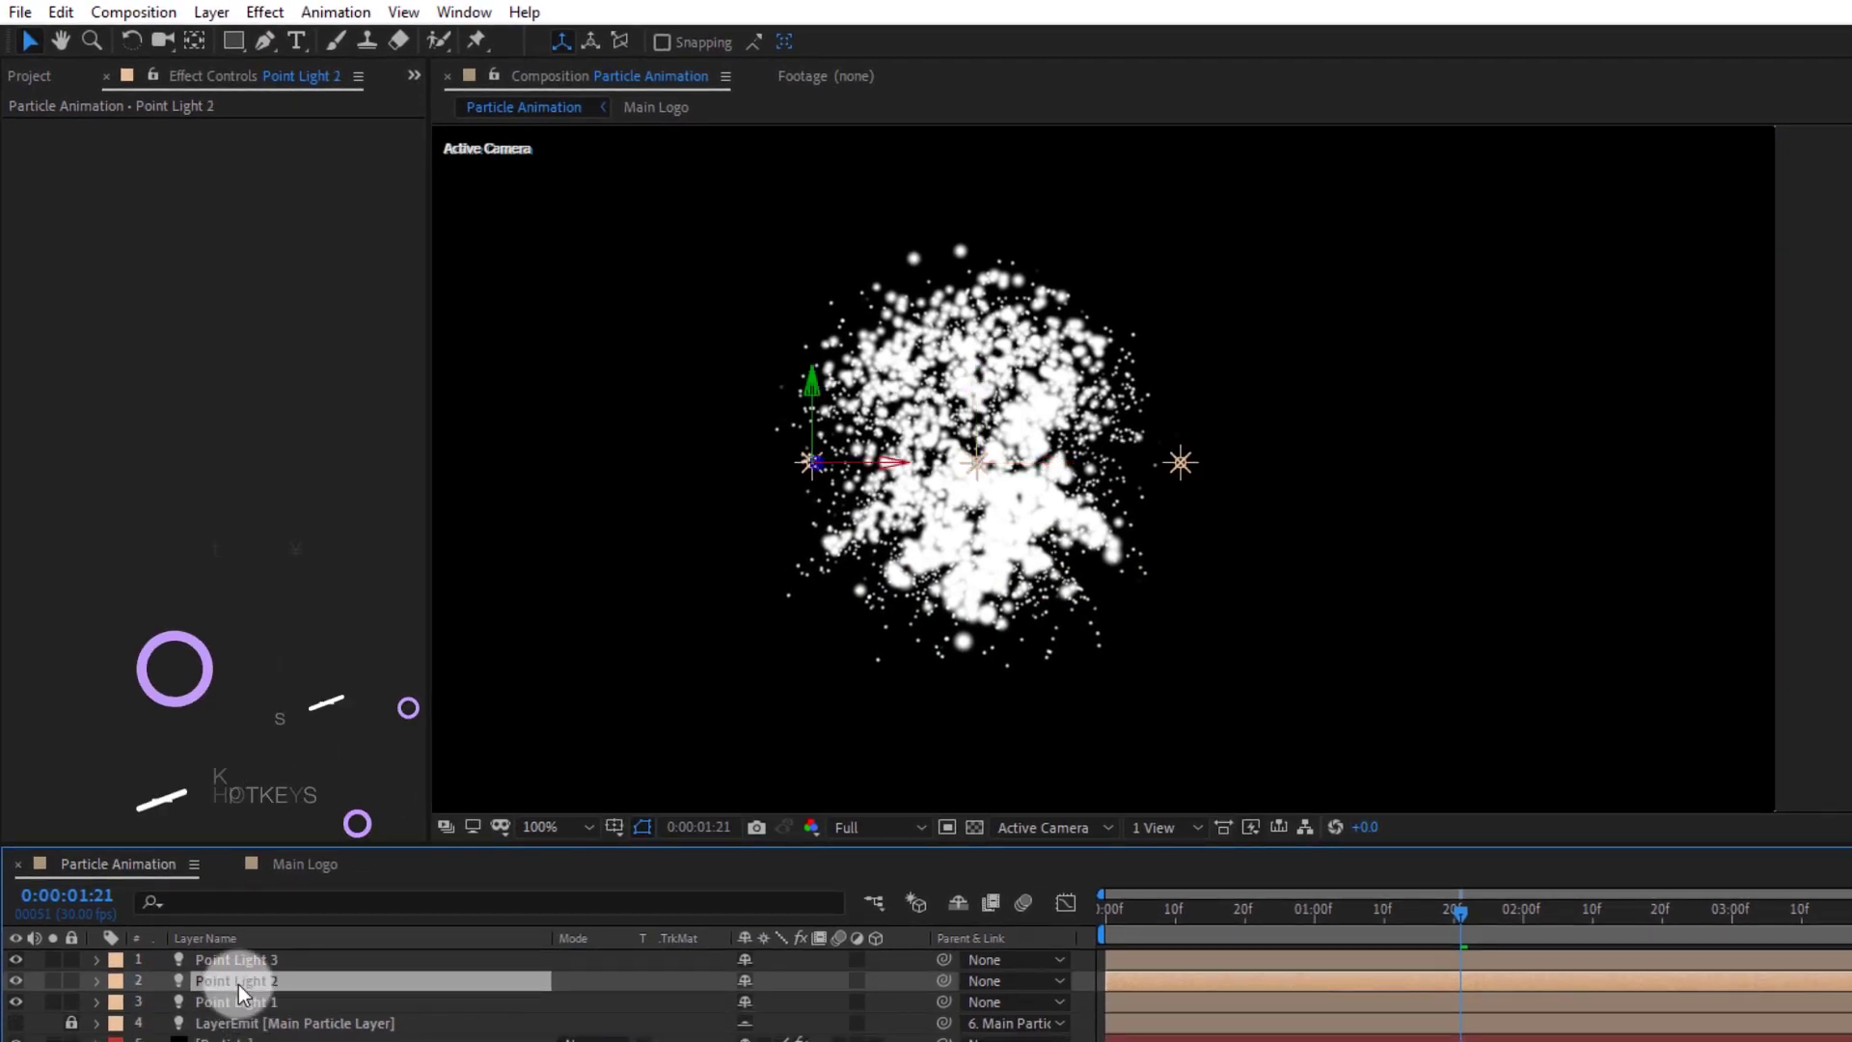
key("ctrl+shift+y")
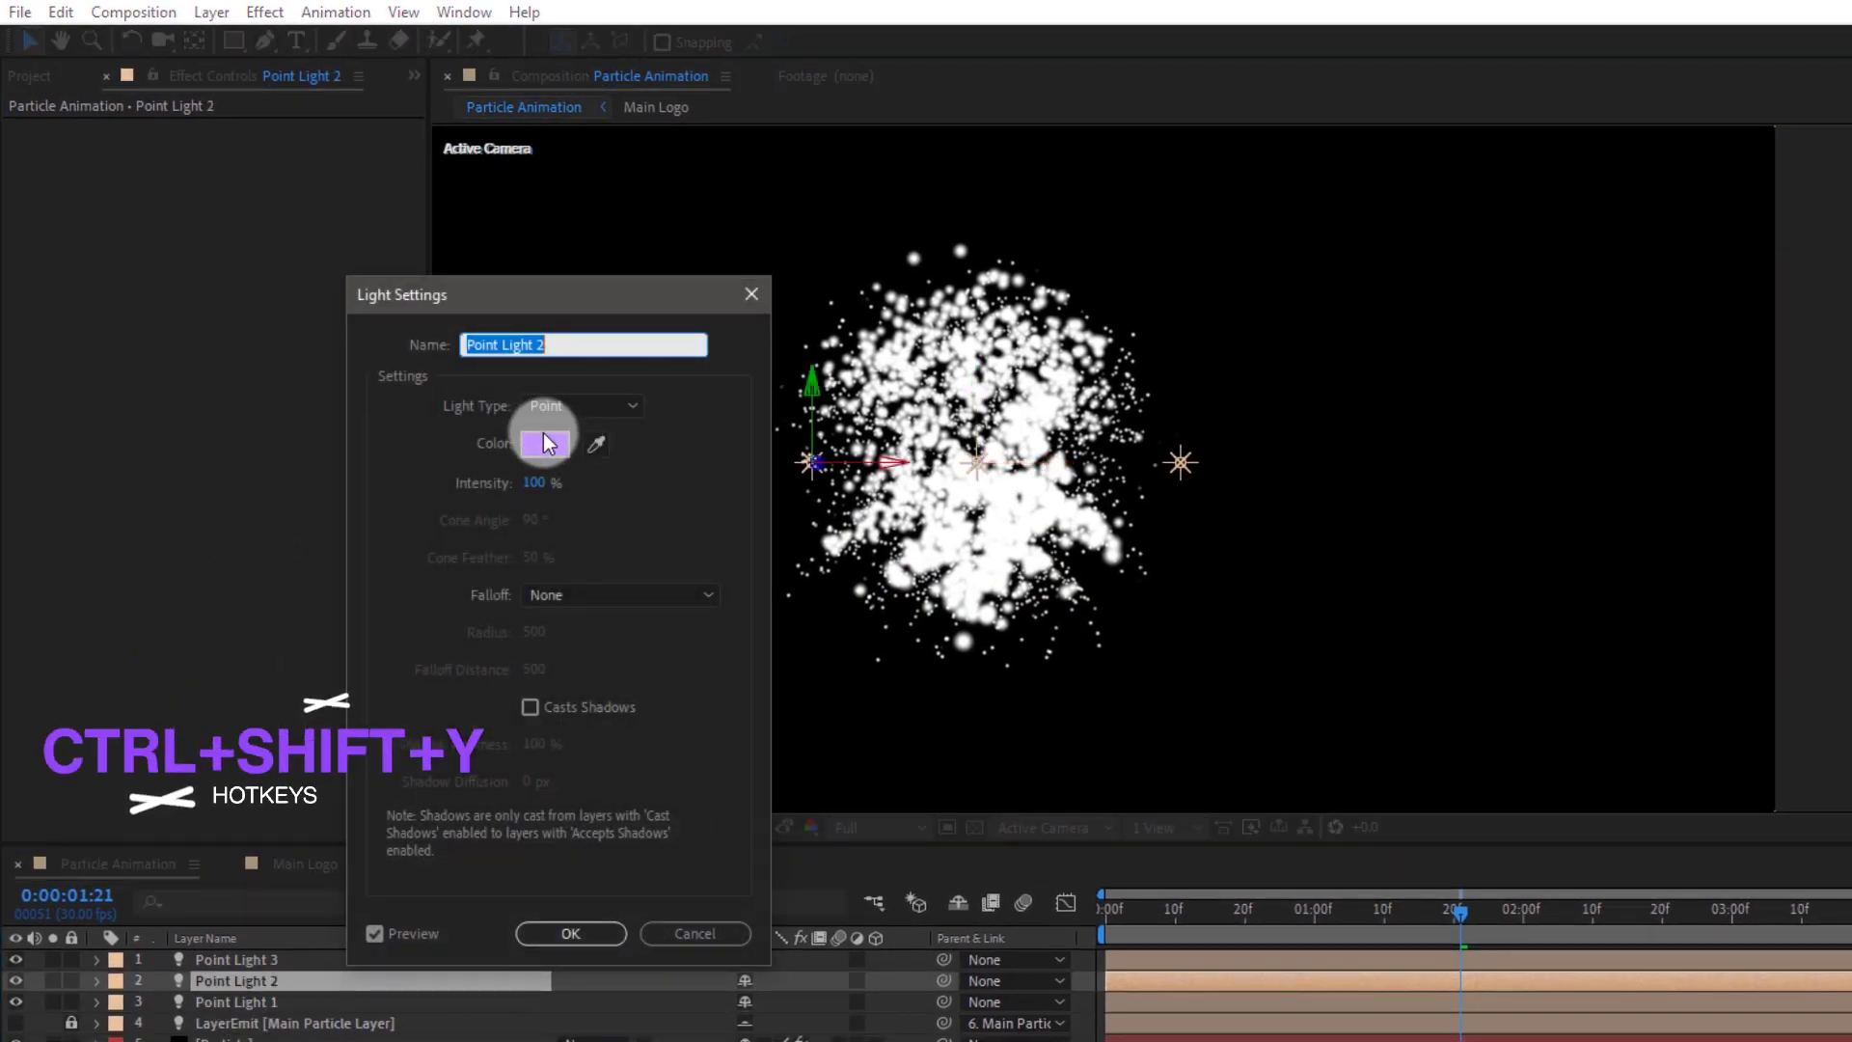
left_click(543, 444)
right_click(1273, 847)
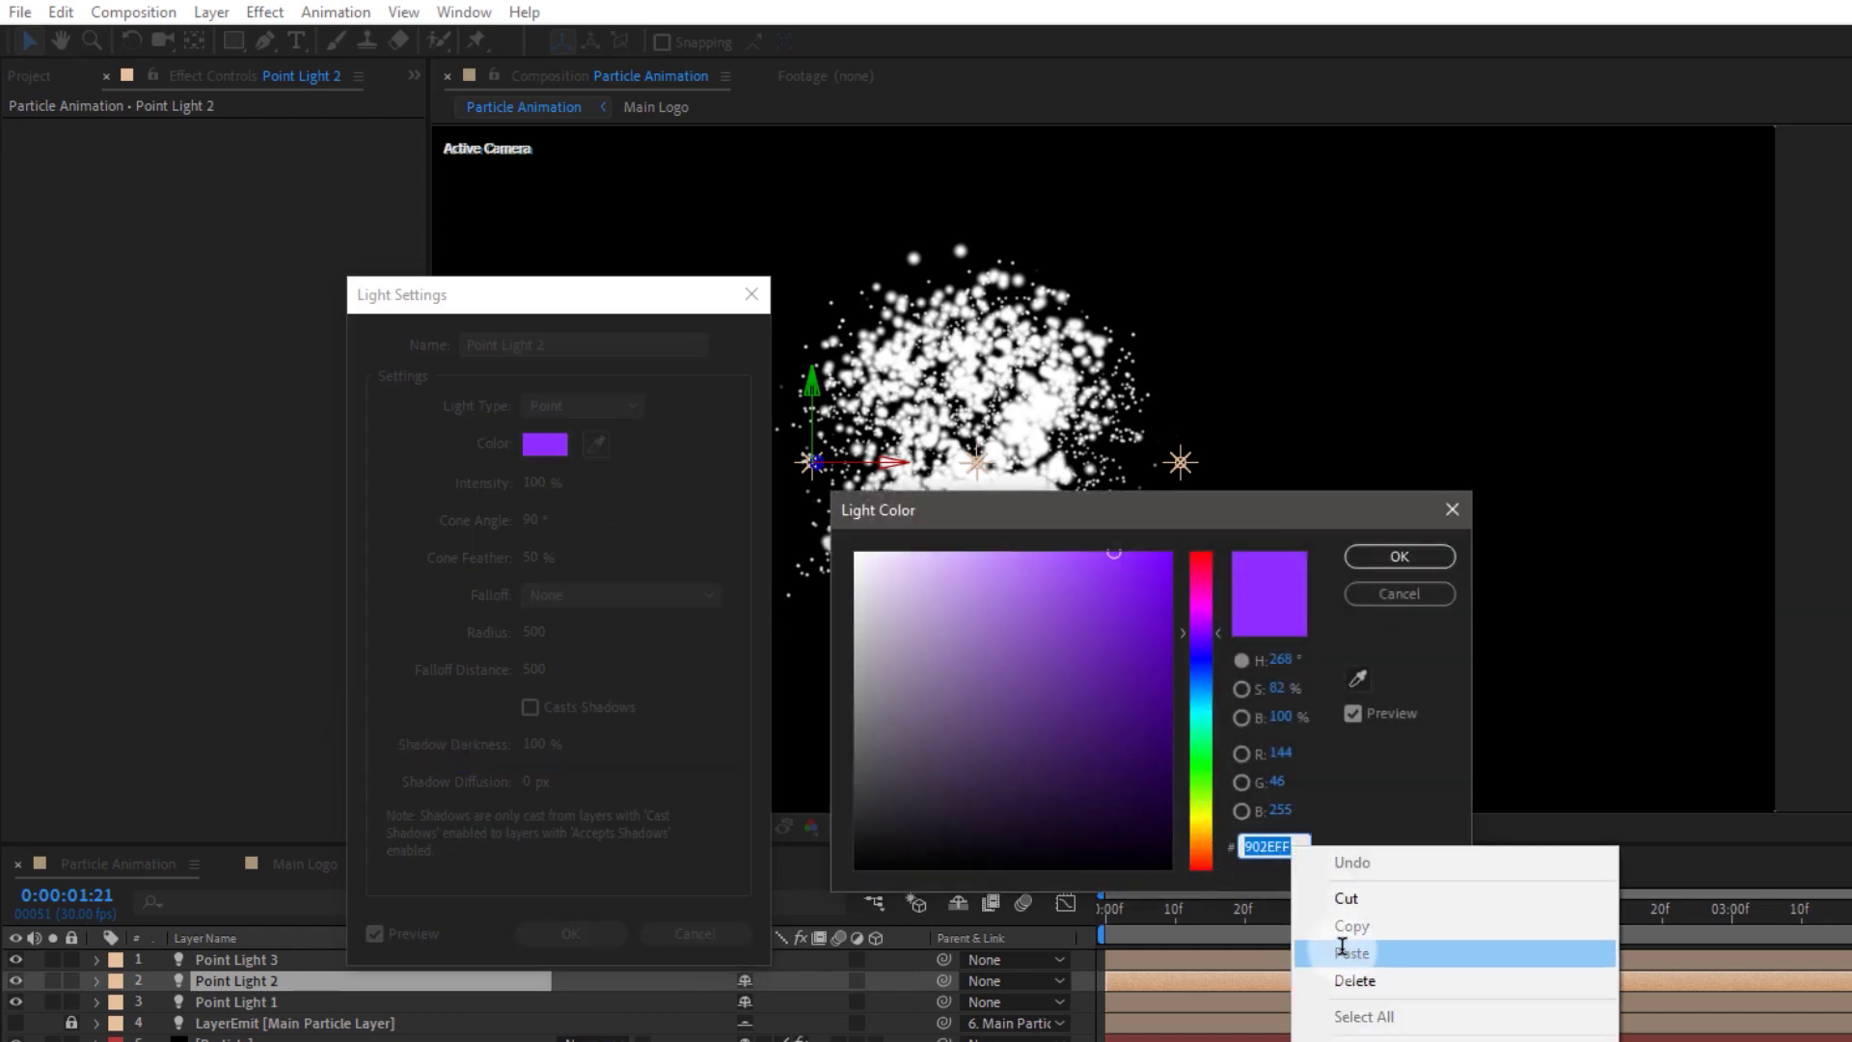
left_click(1350, 950)
left_click(1410, 558)
left_click(535, 925)
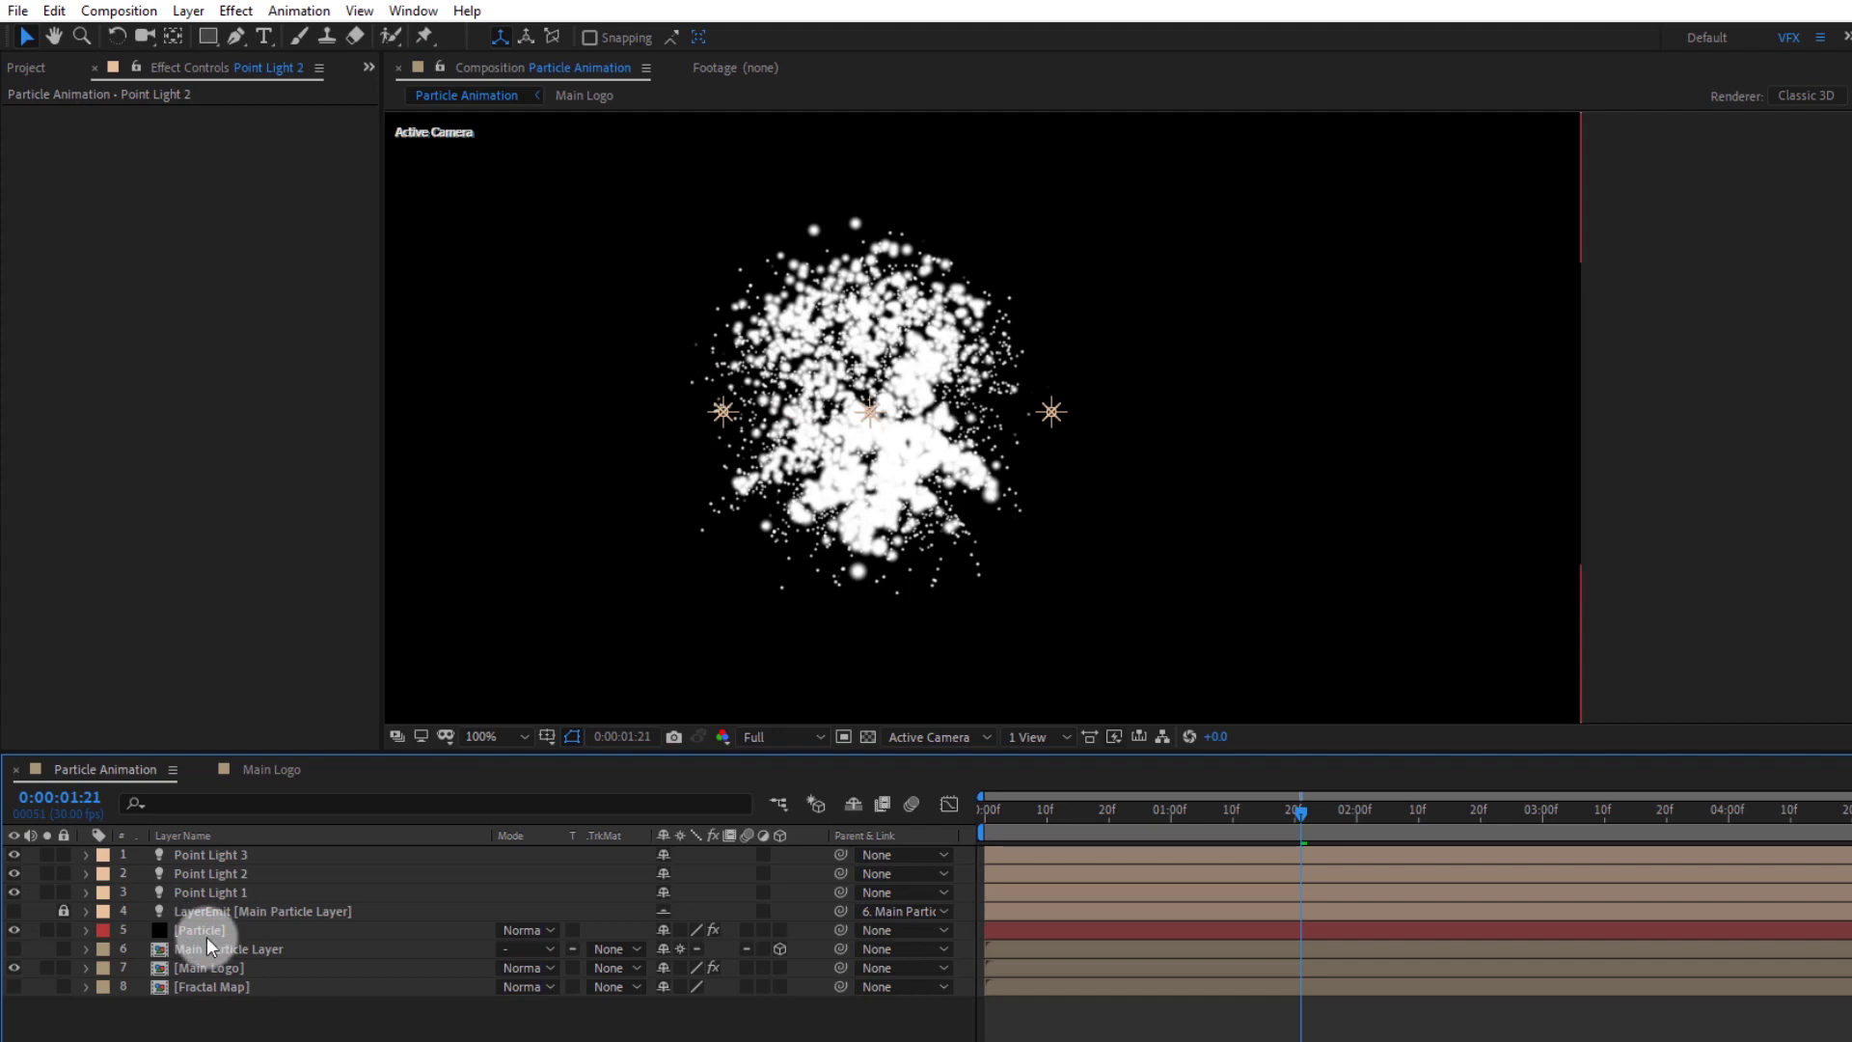
Set Sphere Feather to 0 in Particle (Master)
left_click(204, 931)
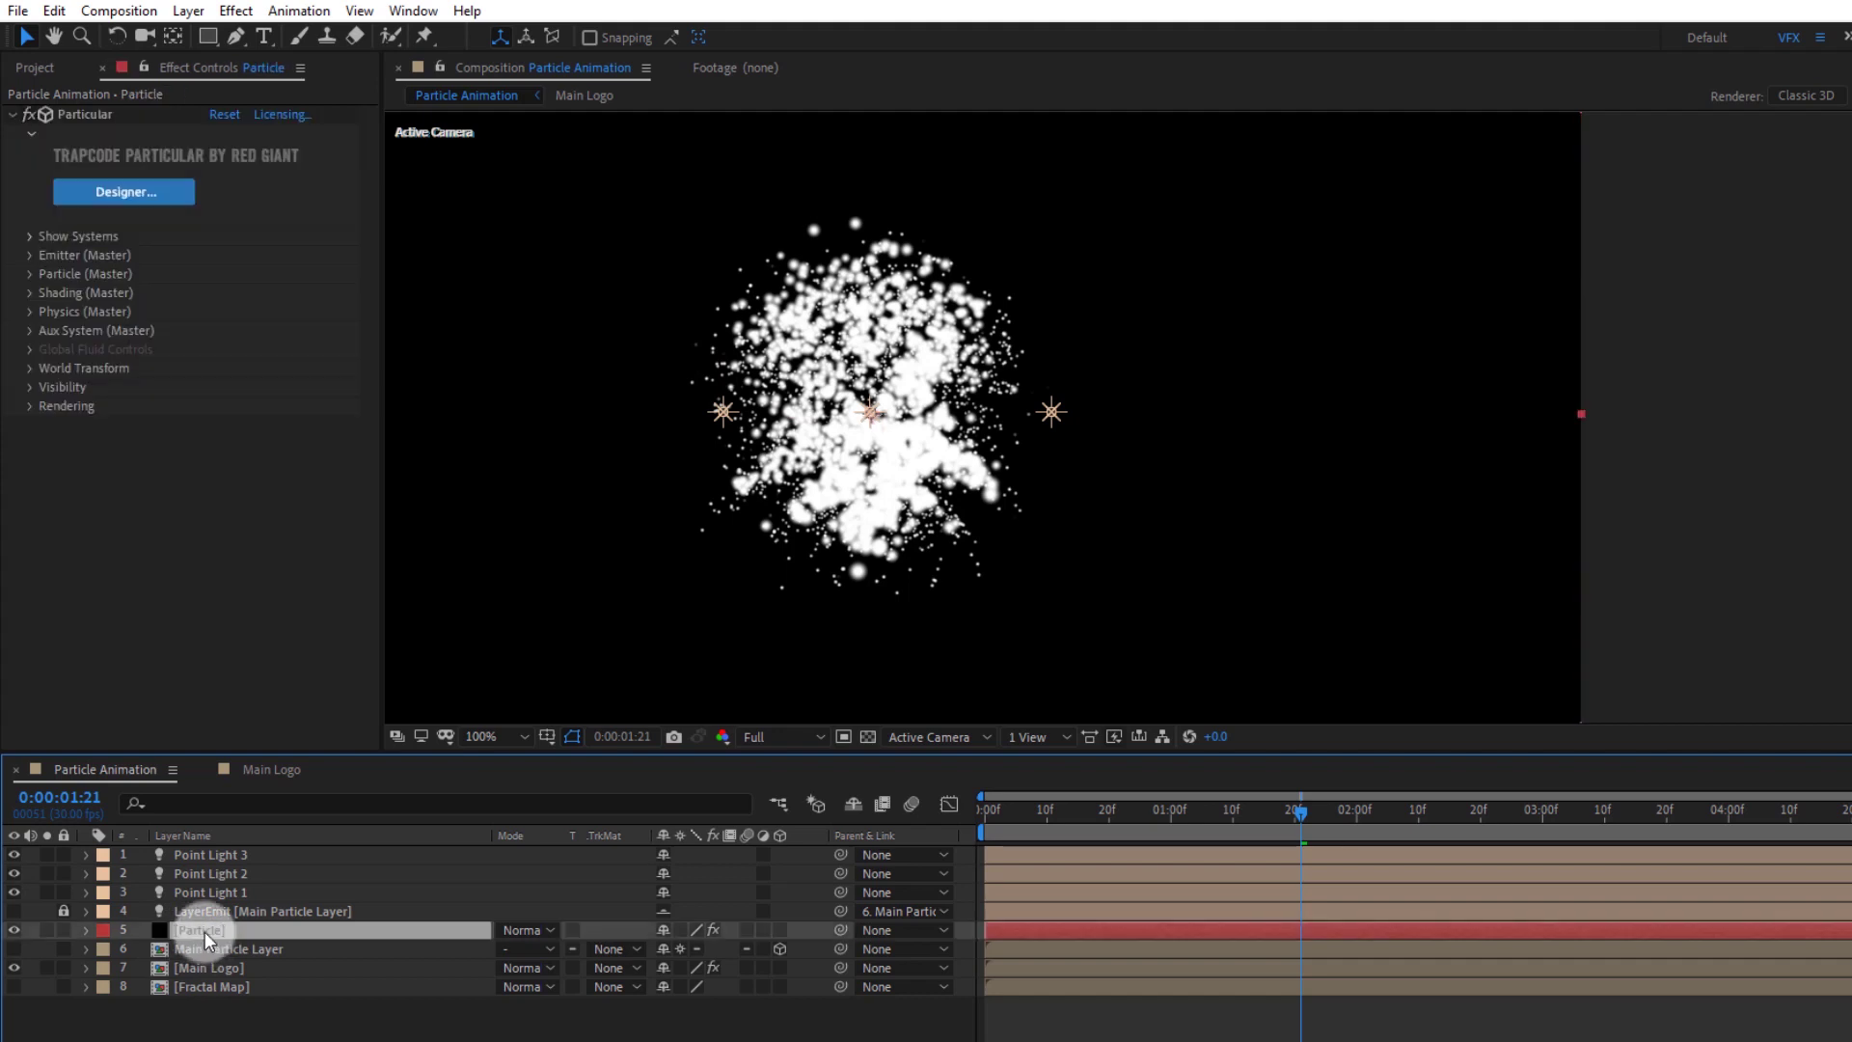
left_click(29, 274)
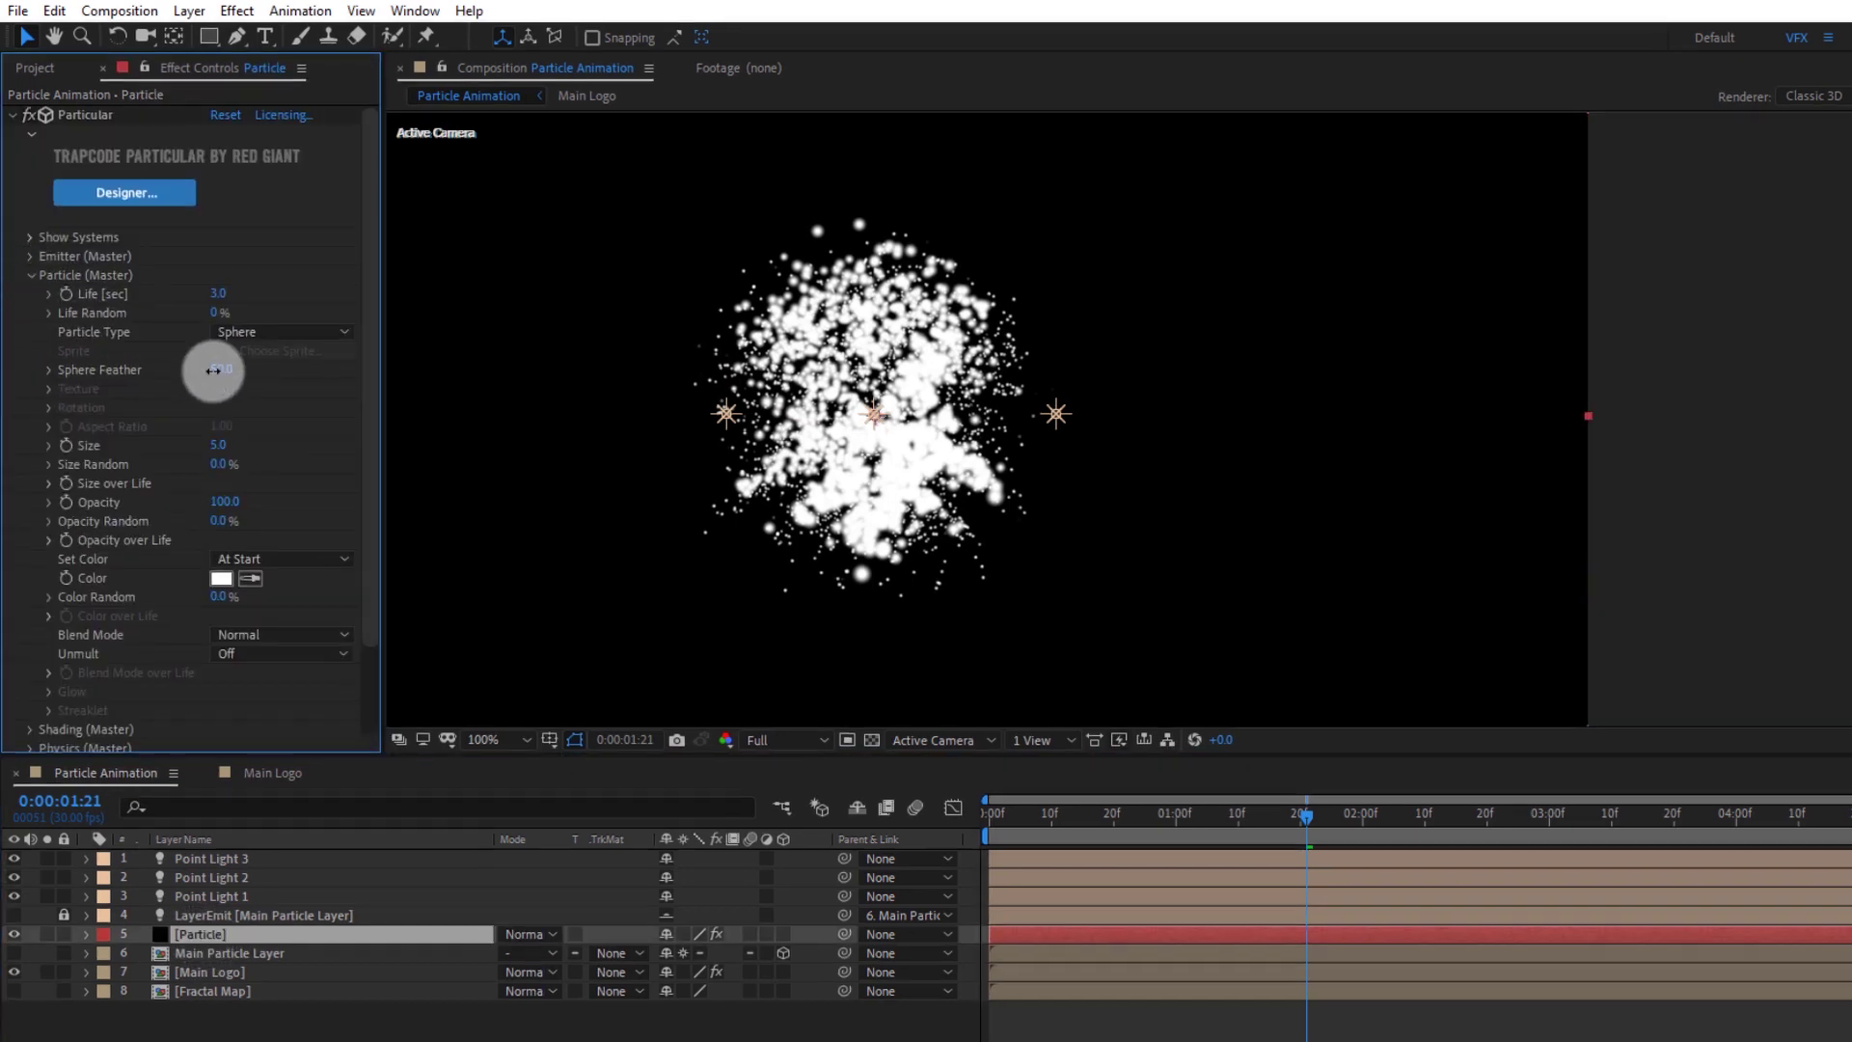
left_click(214, 369)
type("0")
key("Return")
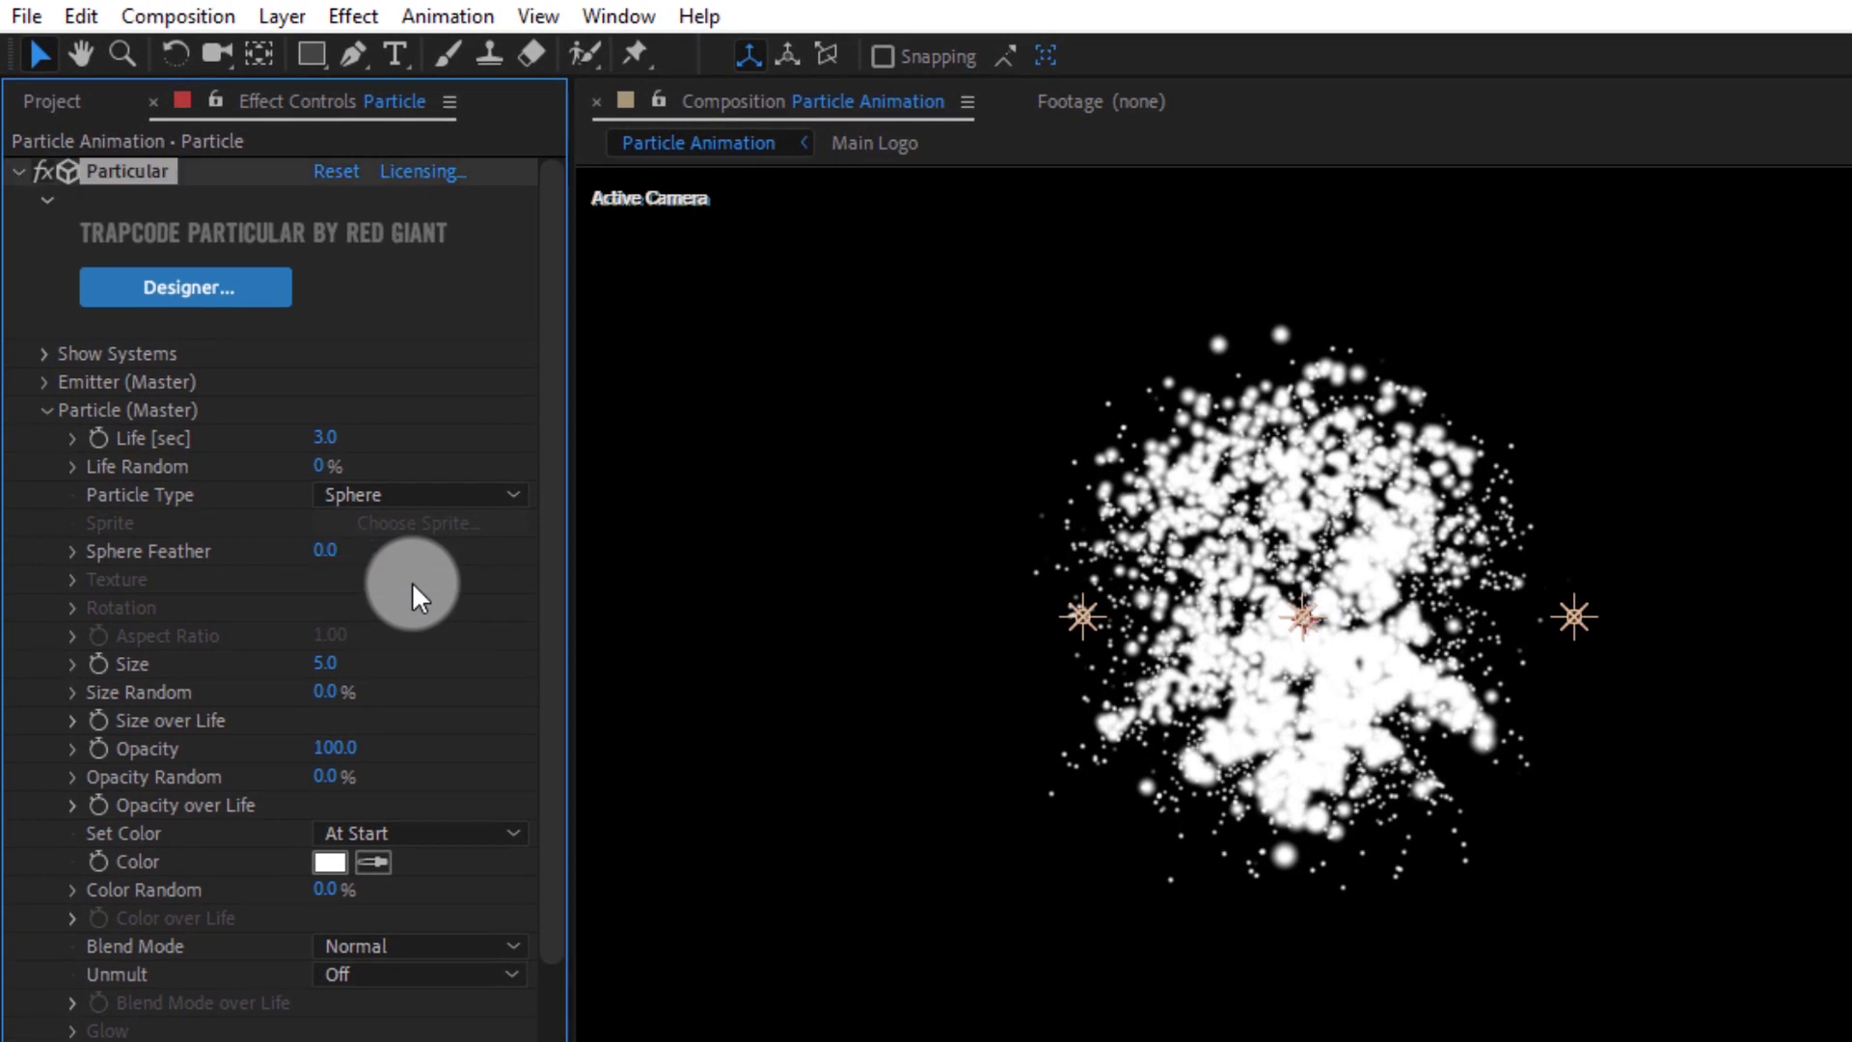
Apply the linear ramp-down preset to Opacity over Life
left_click(73, 802)
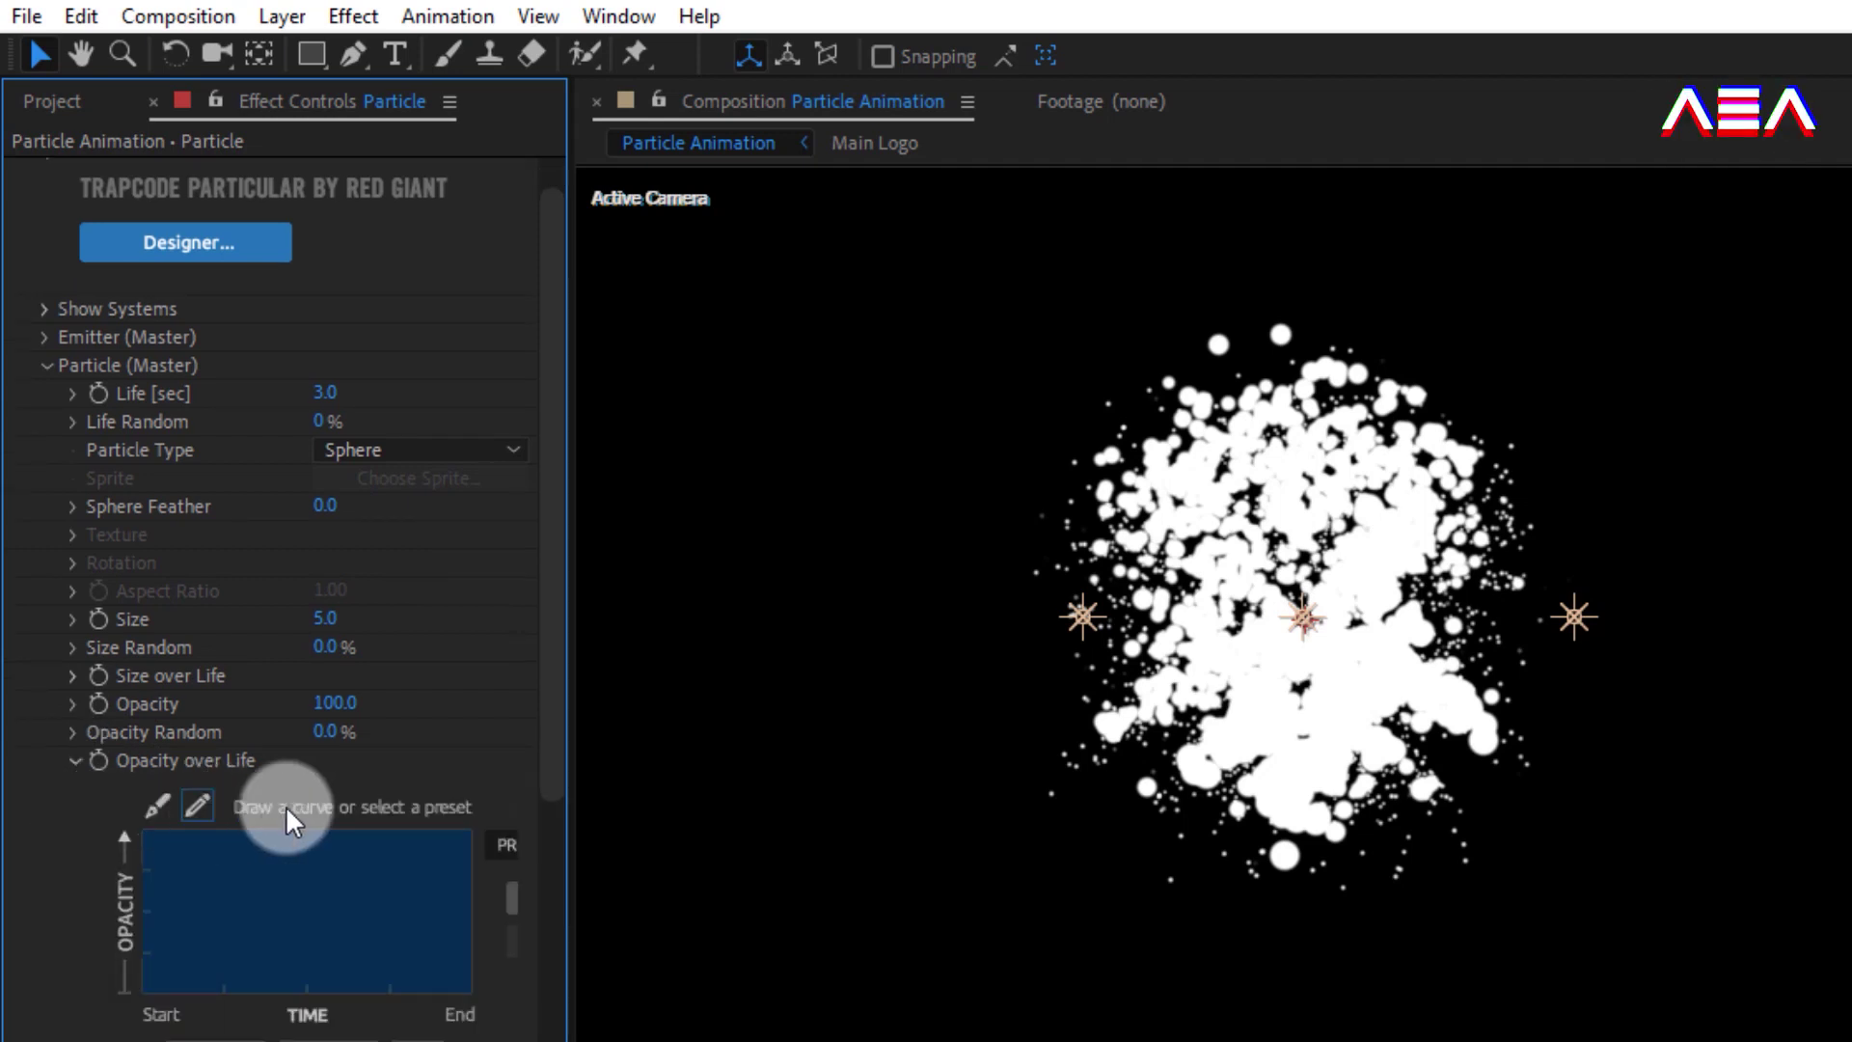
left_click(506, 831)
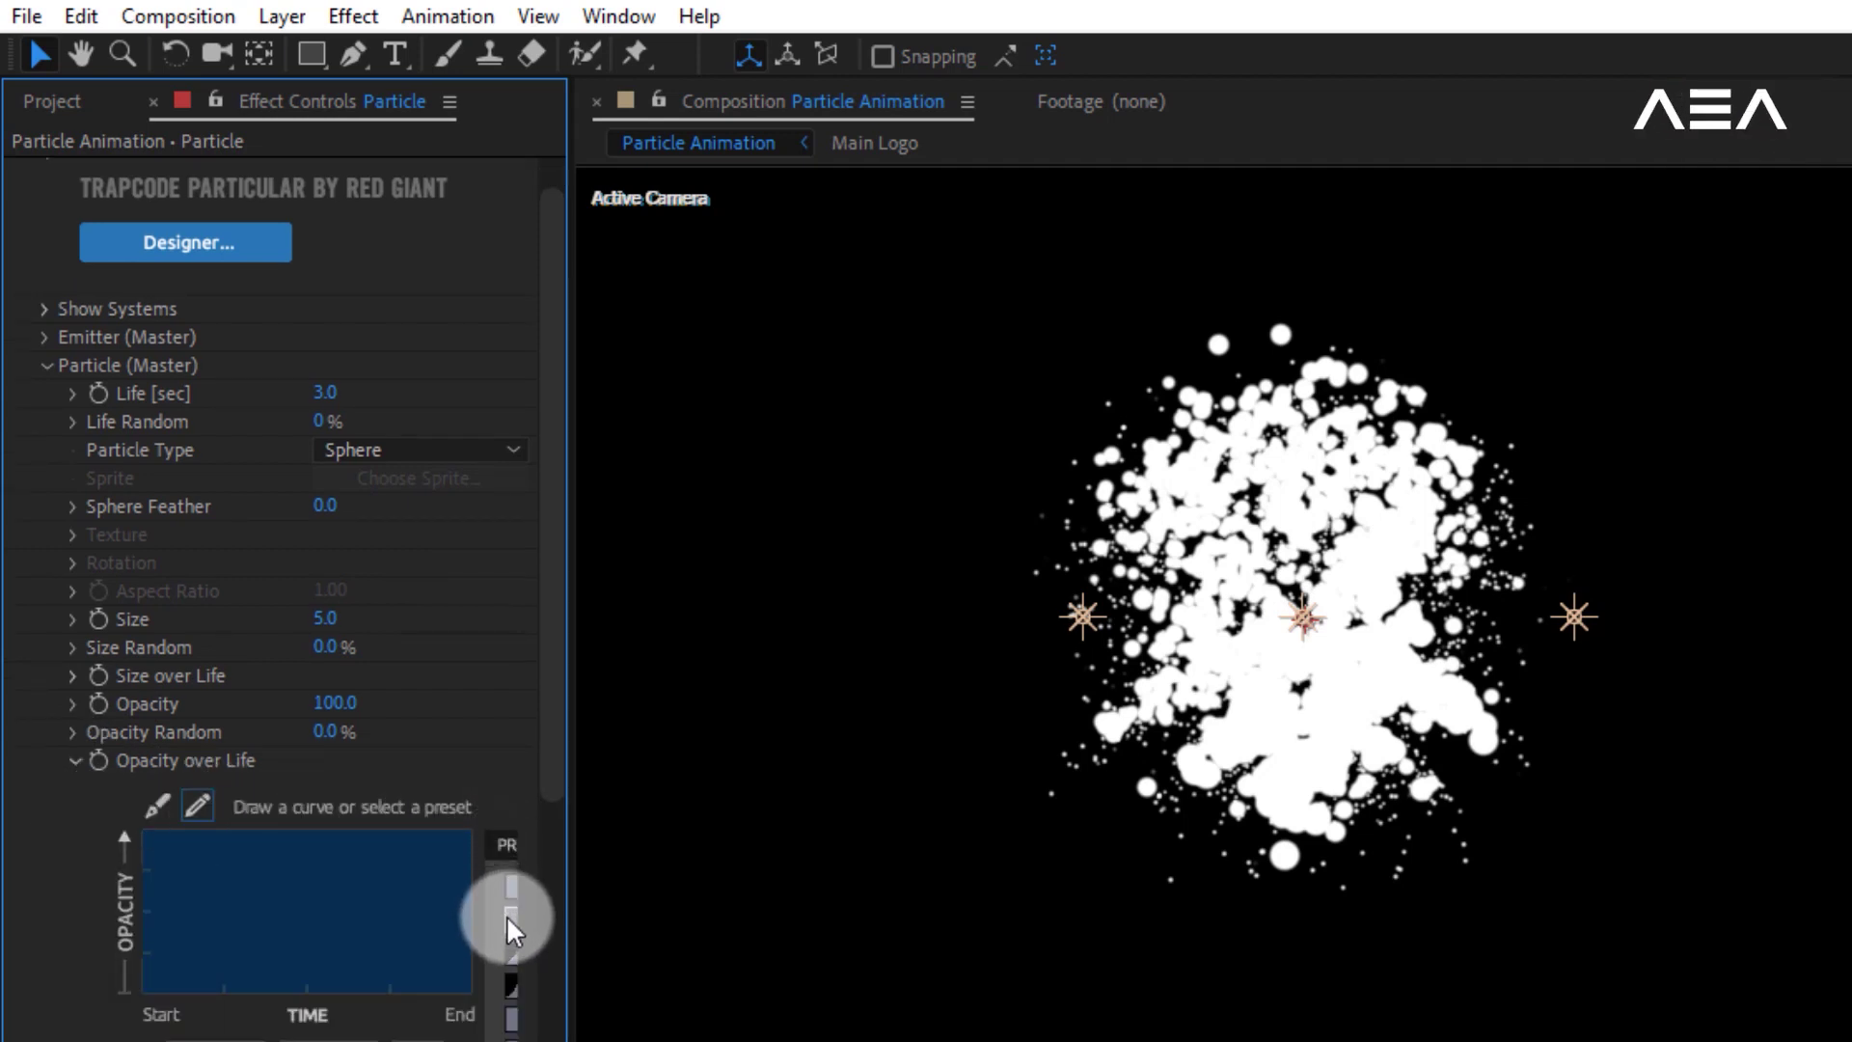
left_click_drag(569, 921, 603, 922)
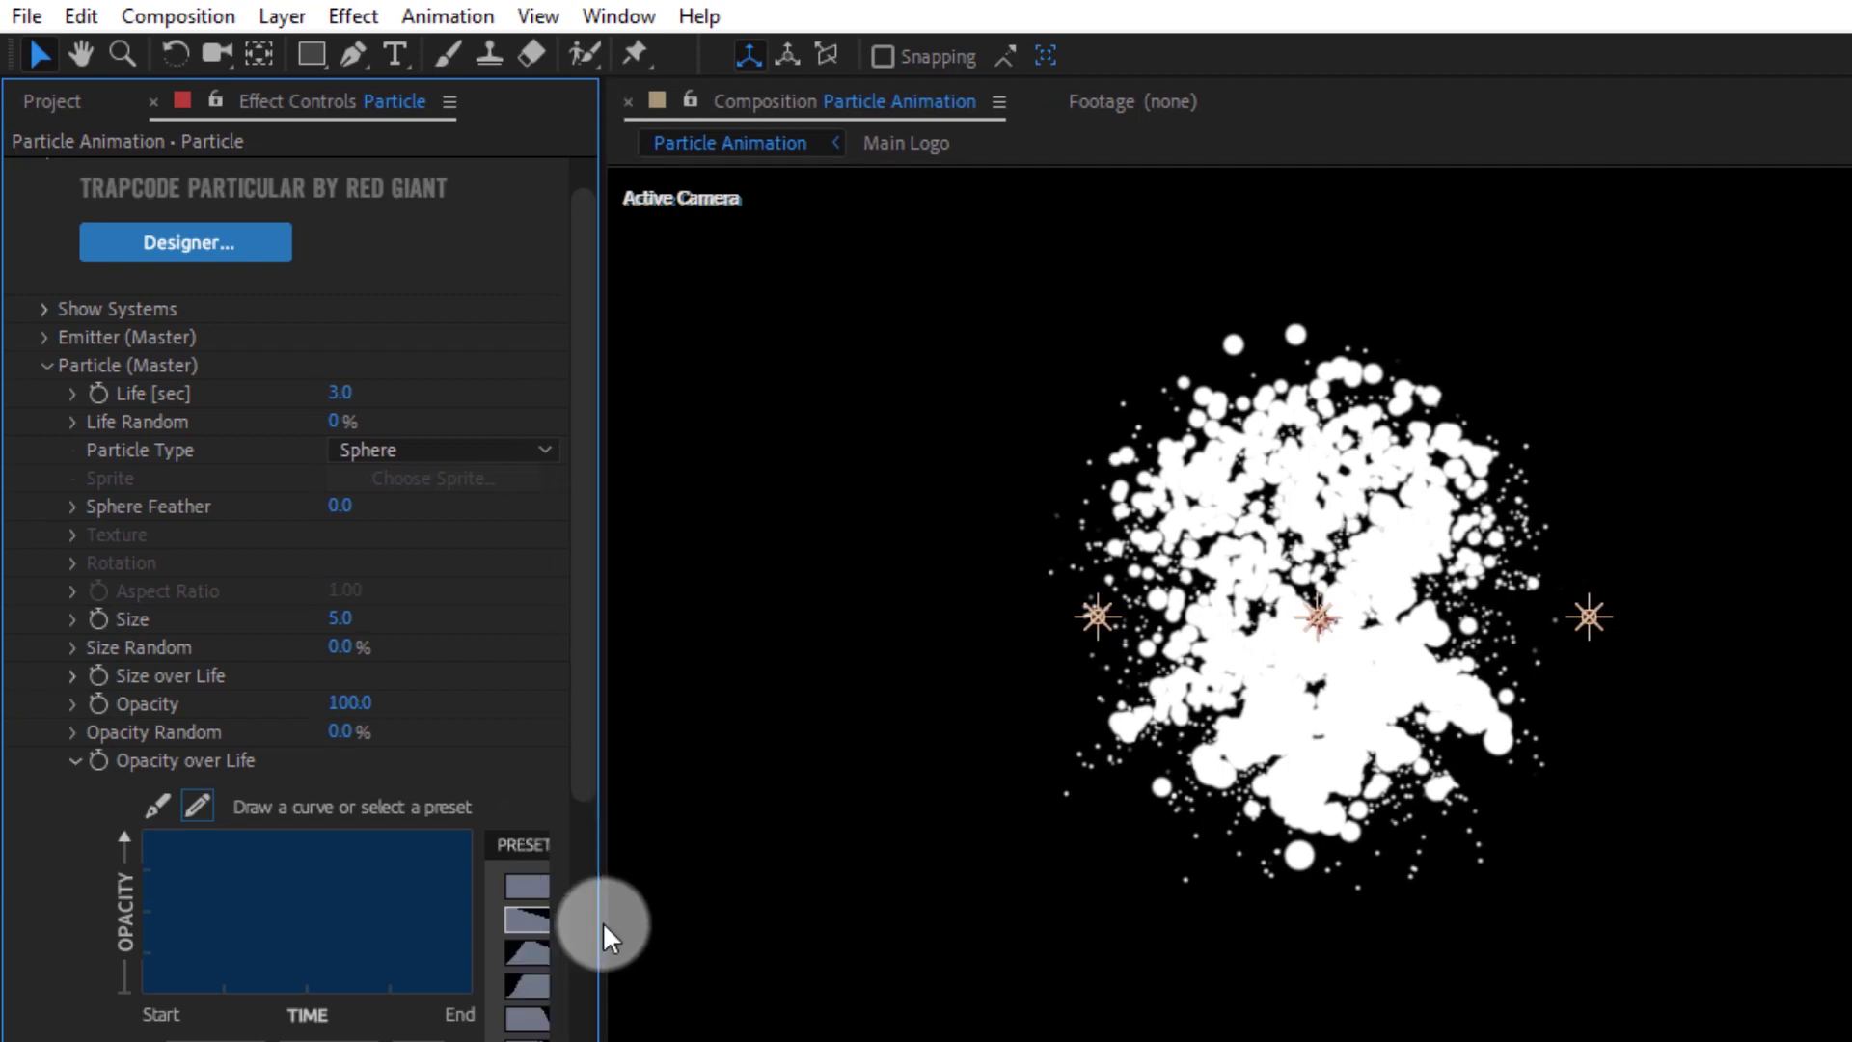
left_click(530, 917)
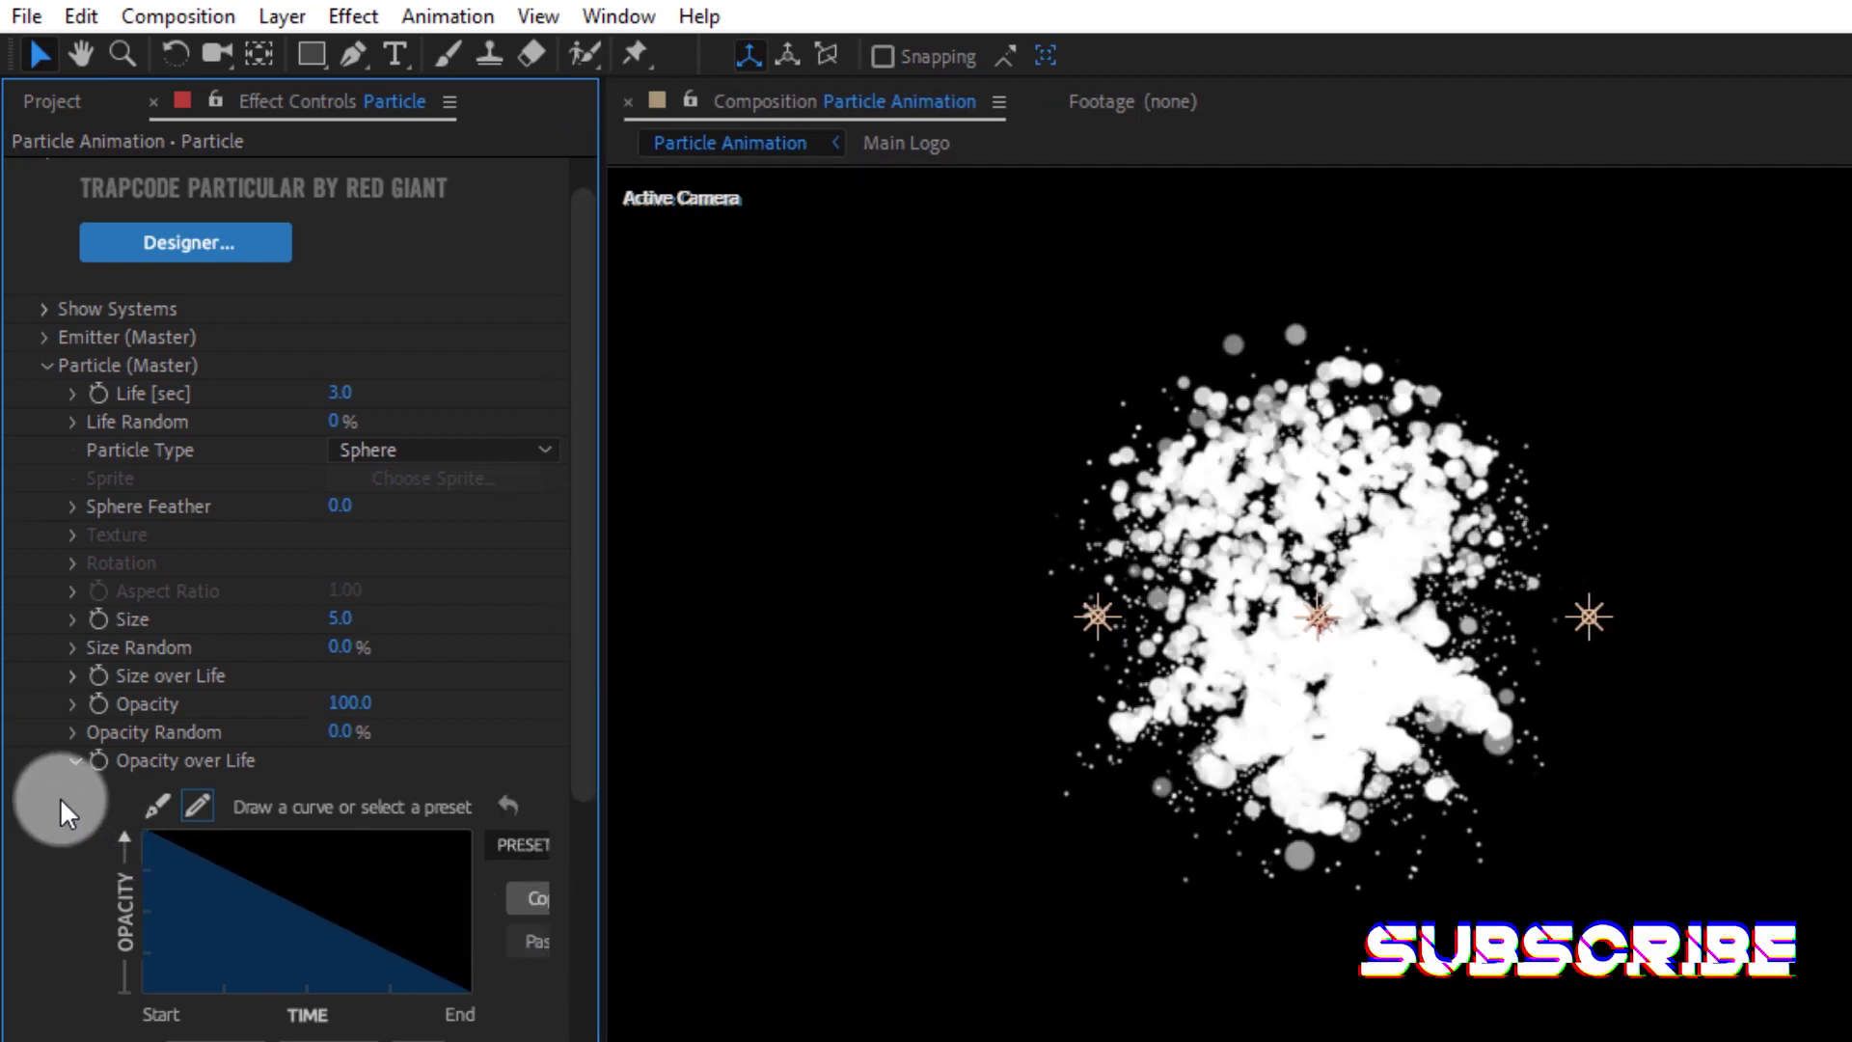
left_click(67, 758)
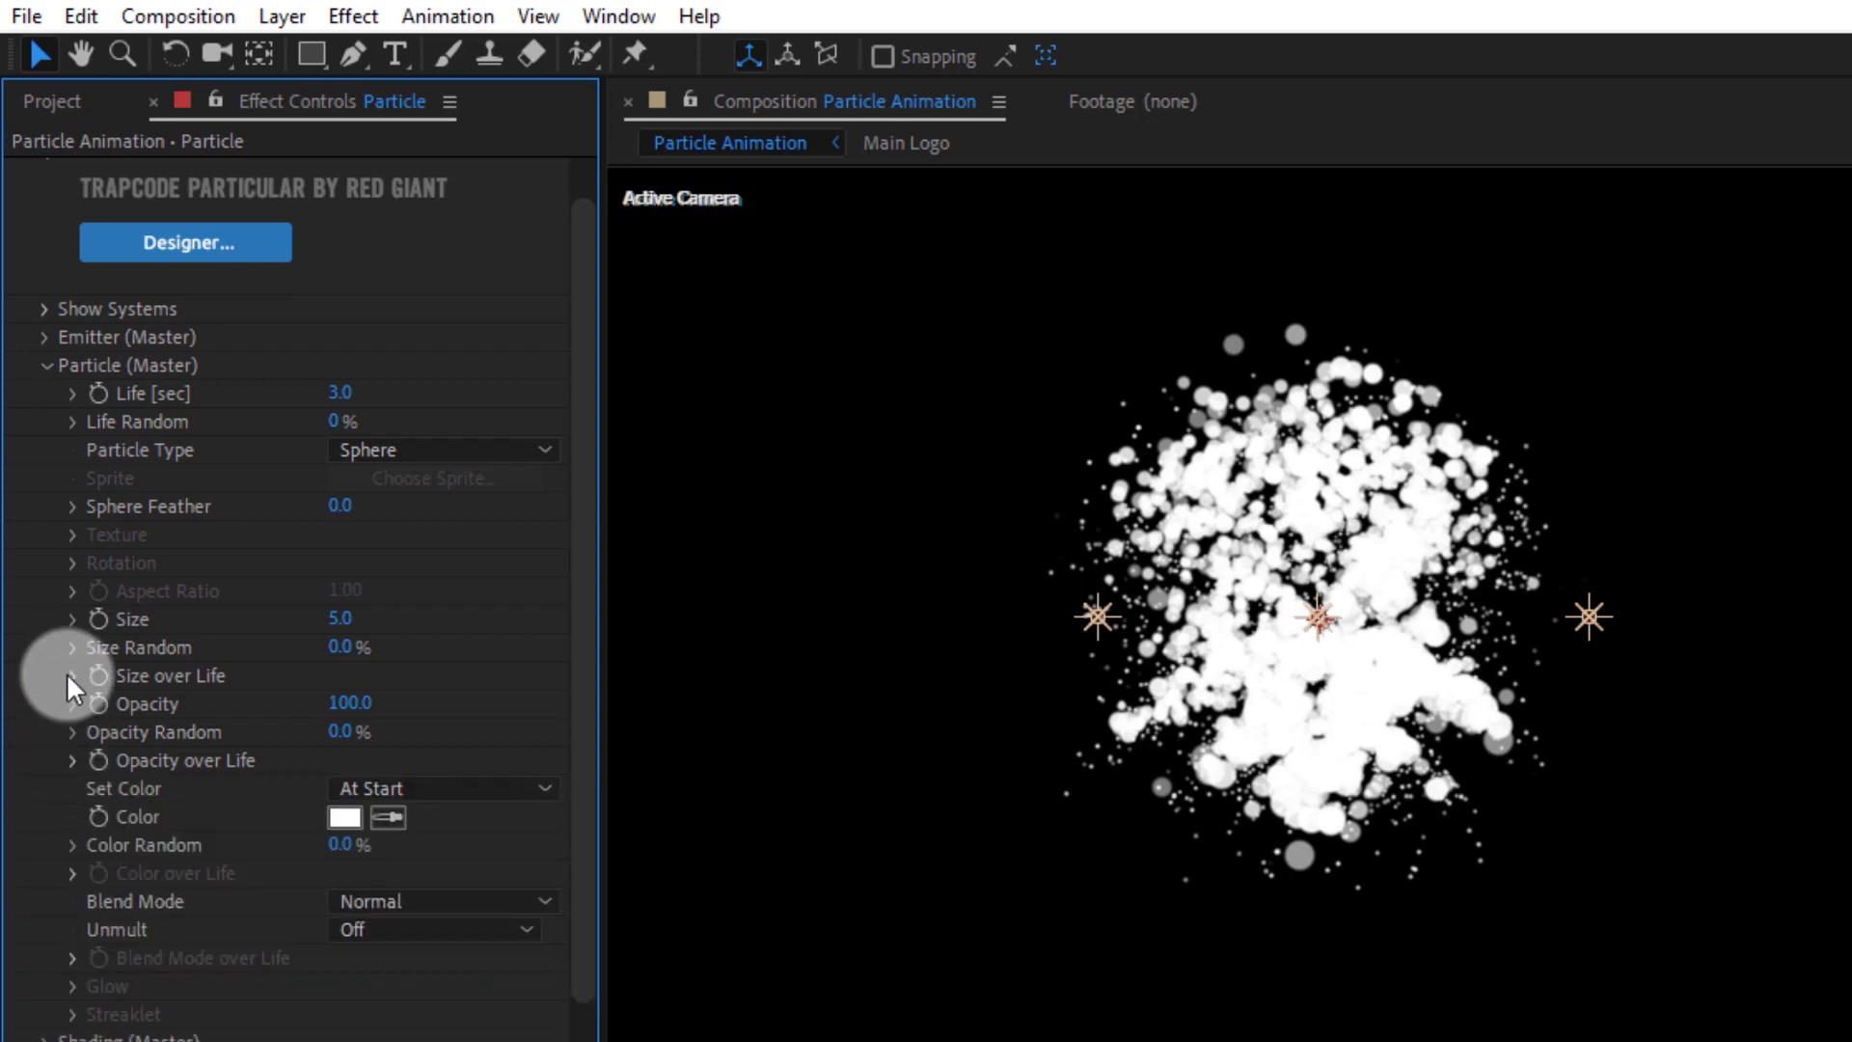
Apply the linear ramp-down preset to Size over Life
left_click(71, 675)
mouse_move(523, 760)
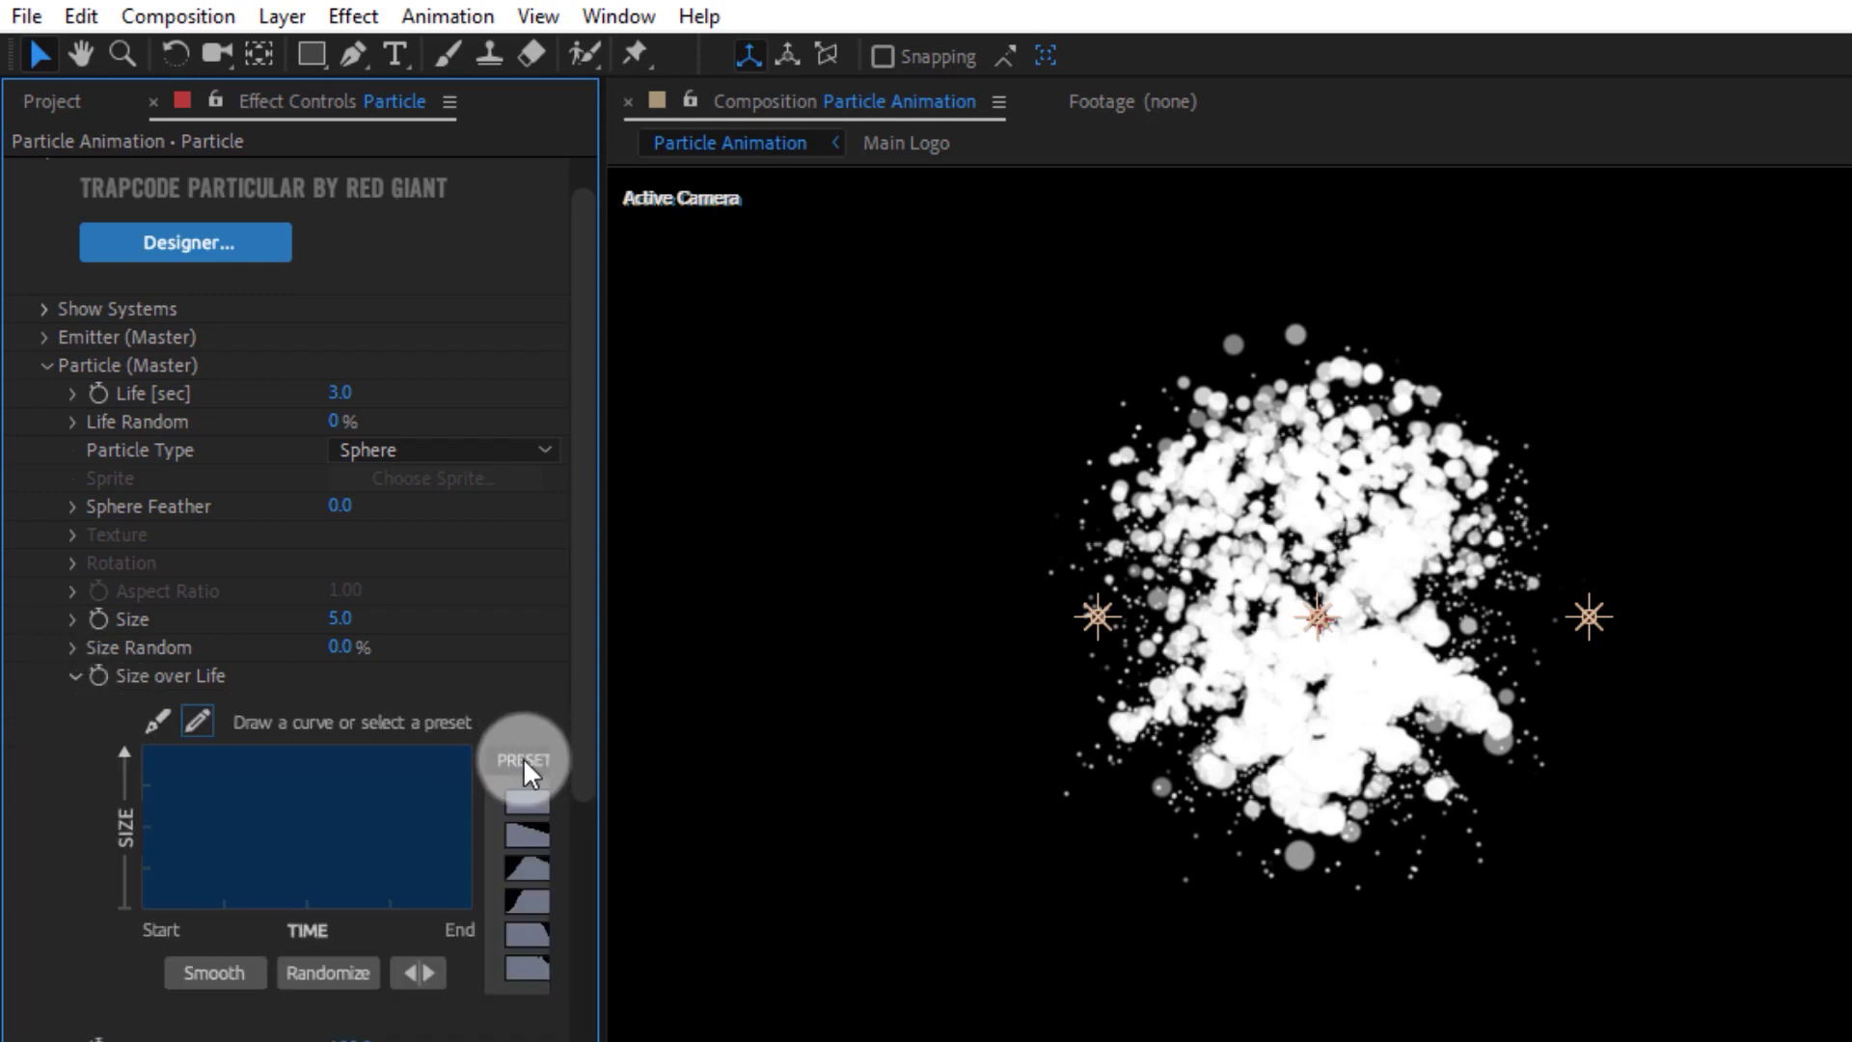
left_click(513, 831)
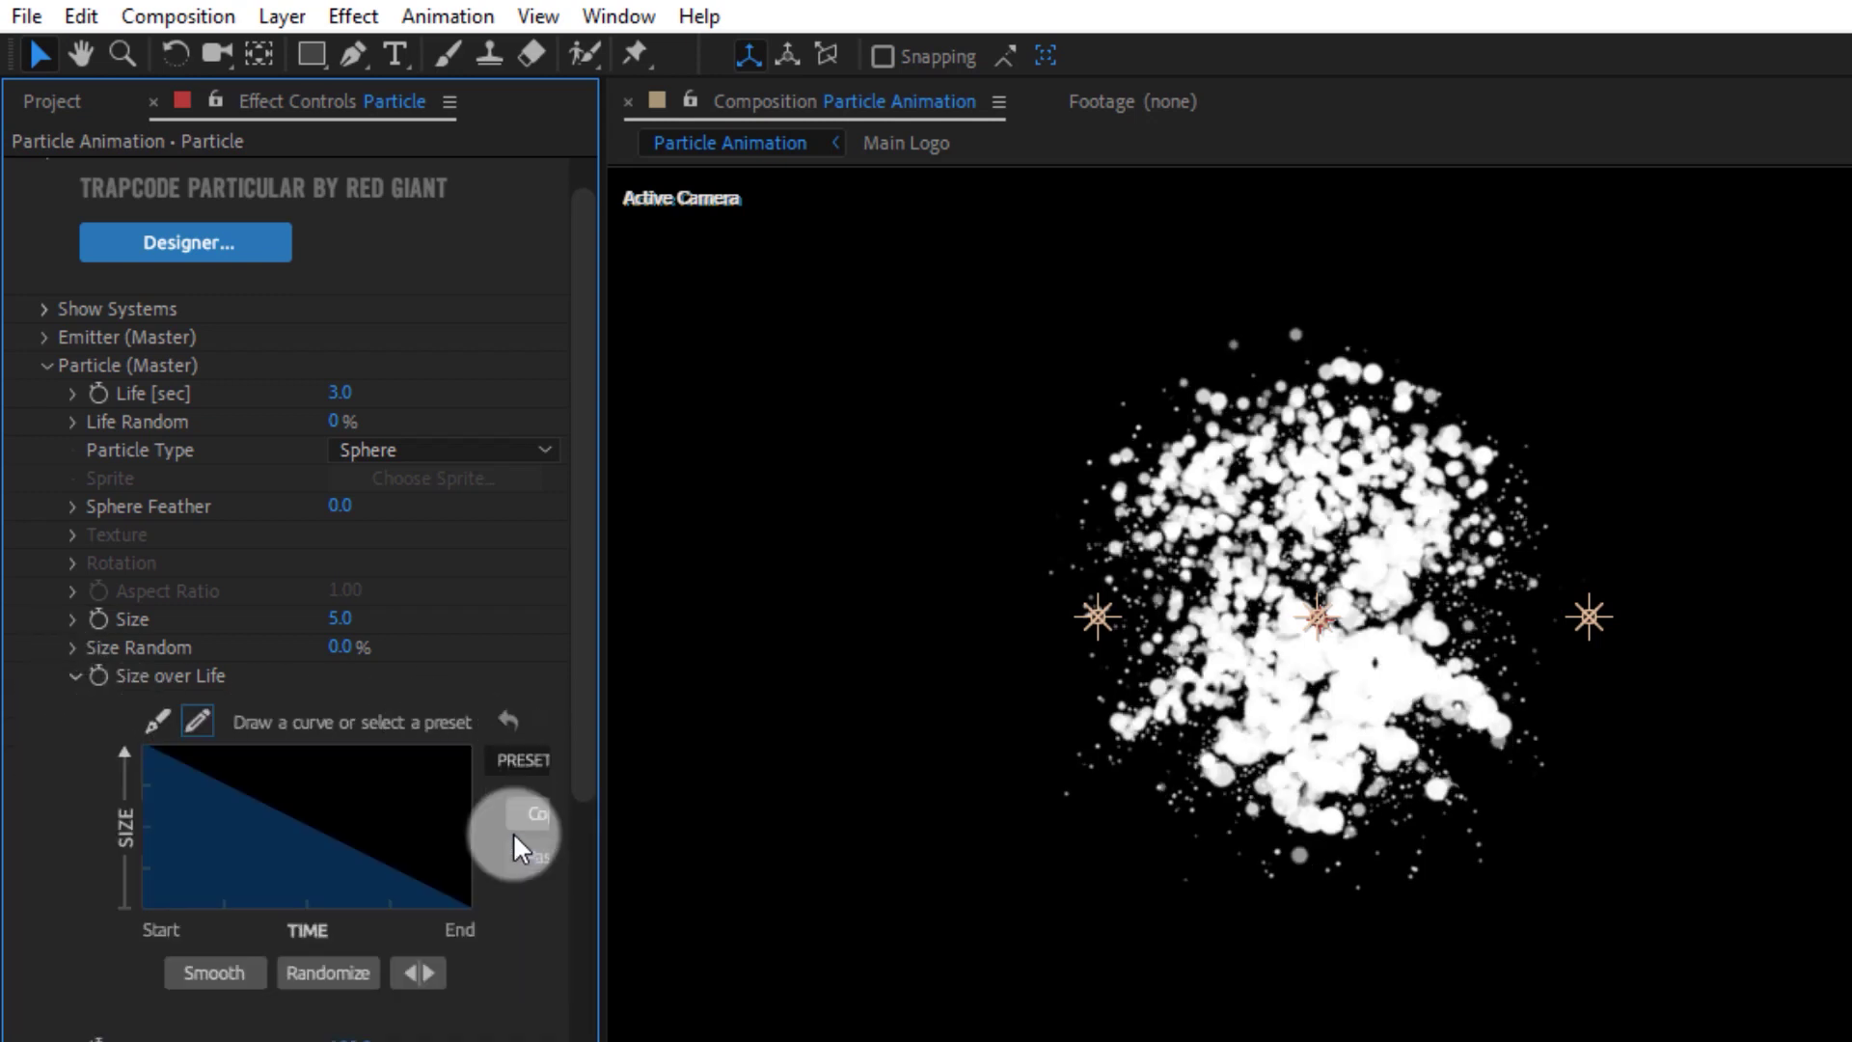
left_click(71, 675)
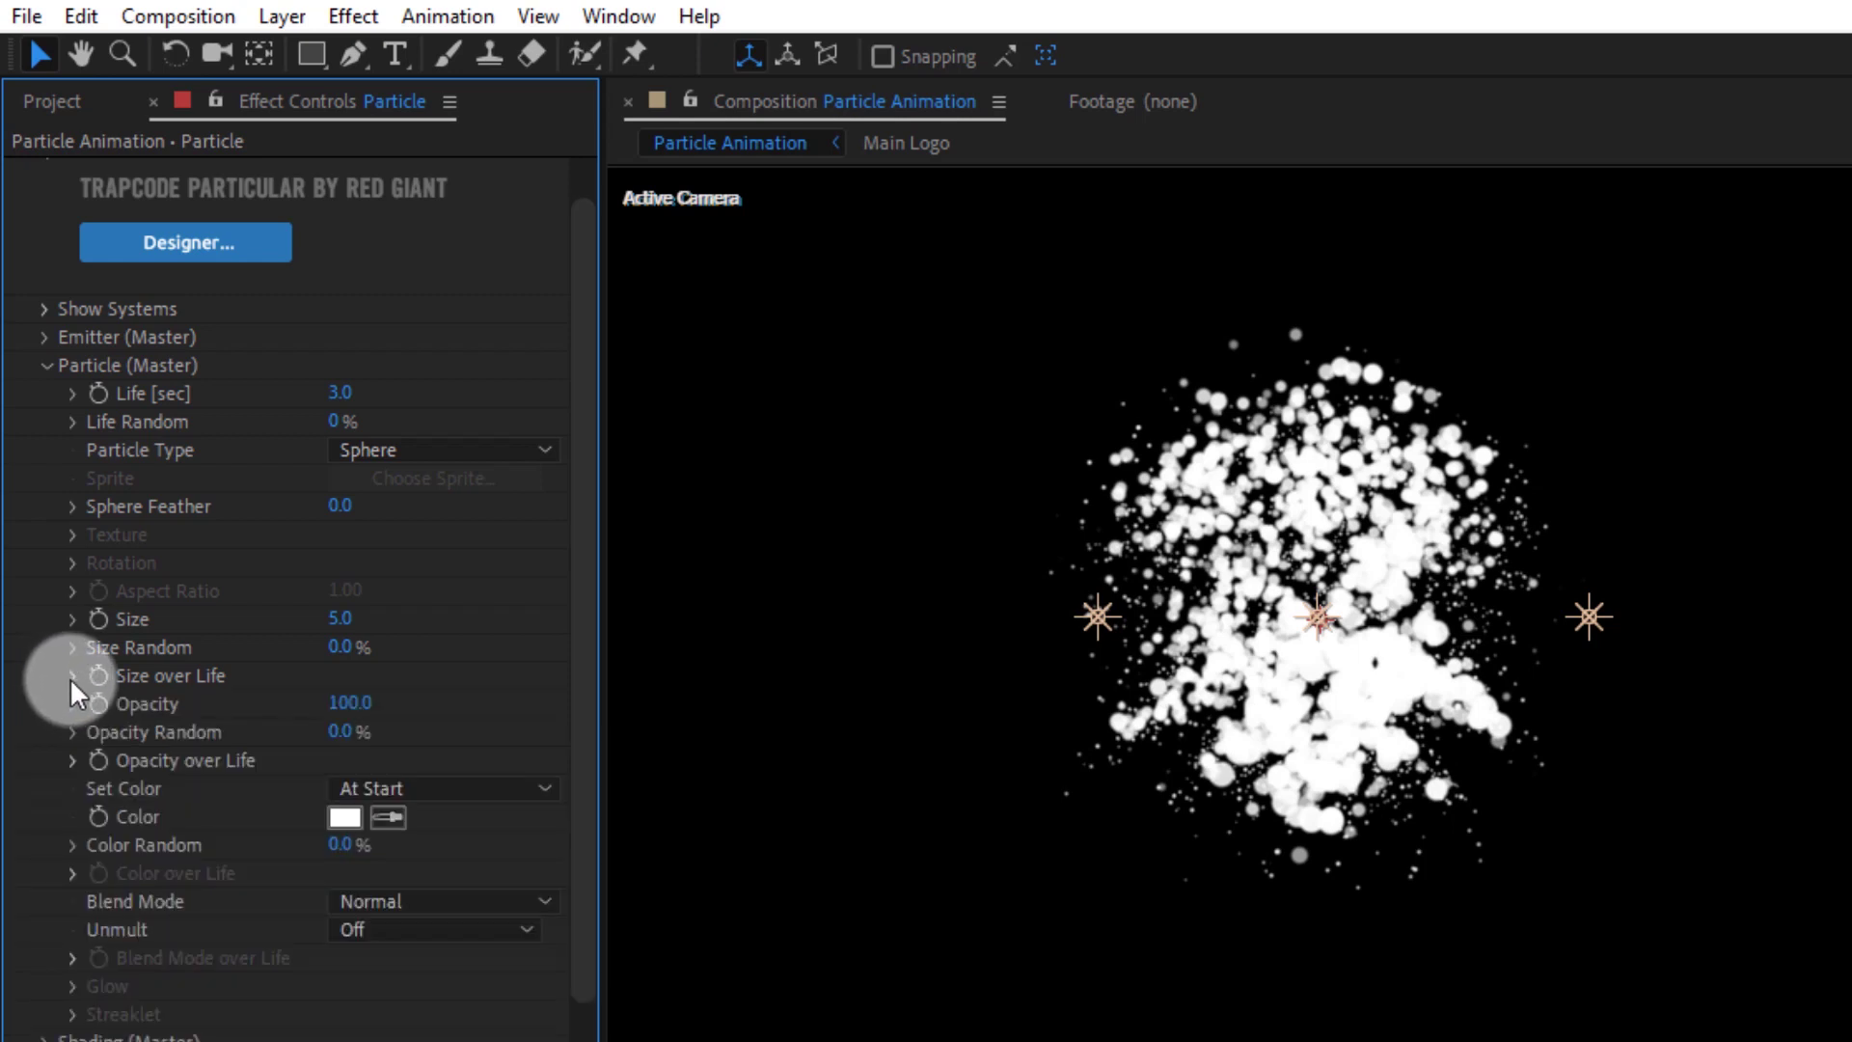
In Shading (Master), set Shading, Shadowlet for Main and Shadowlet for Aux all to On
left_click(46, 366)
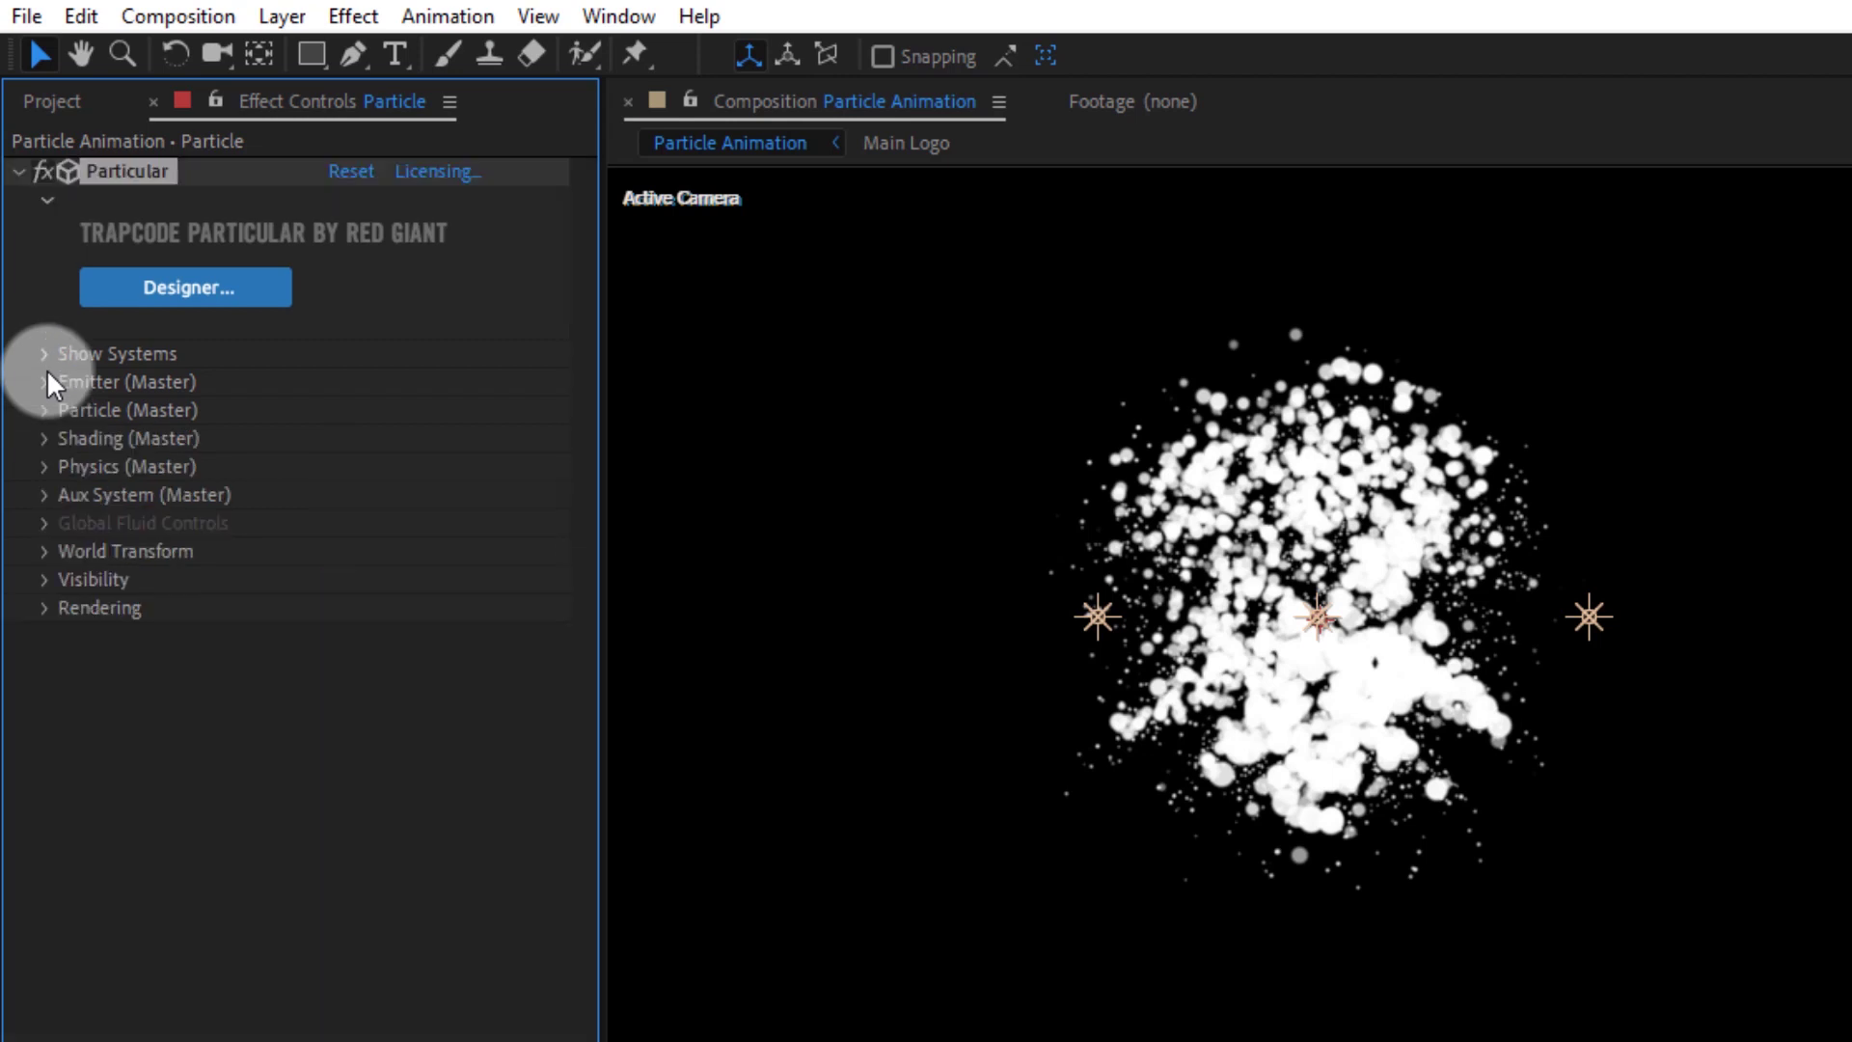
left_click(47, 435)
left_click(350, 466)
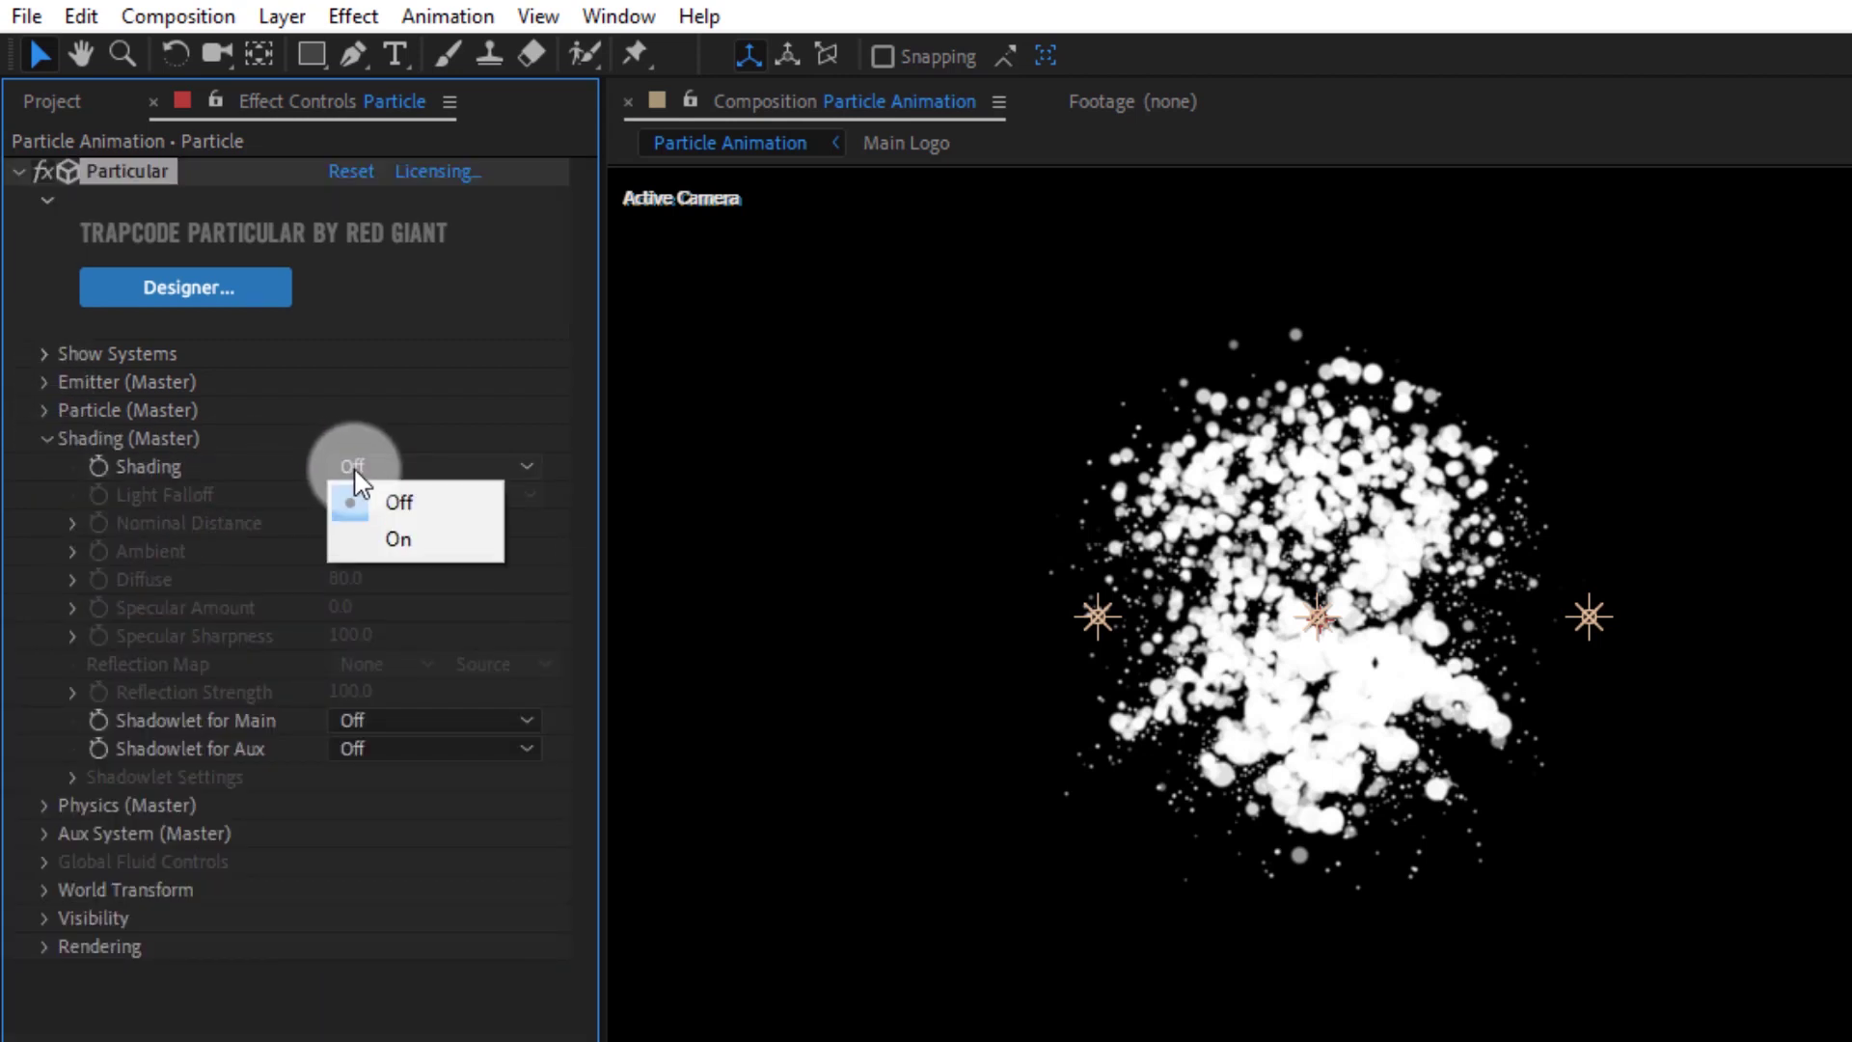
left_click(389, 542)
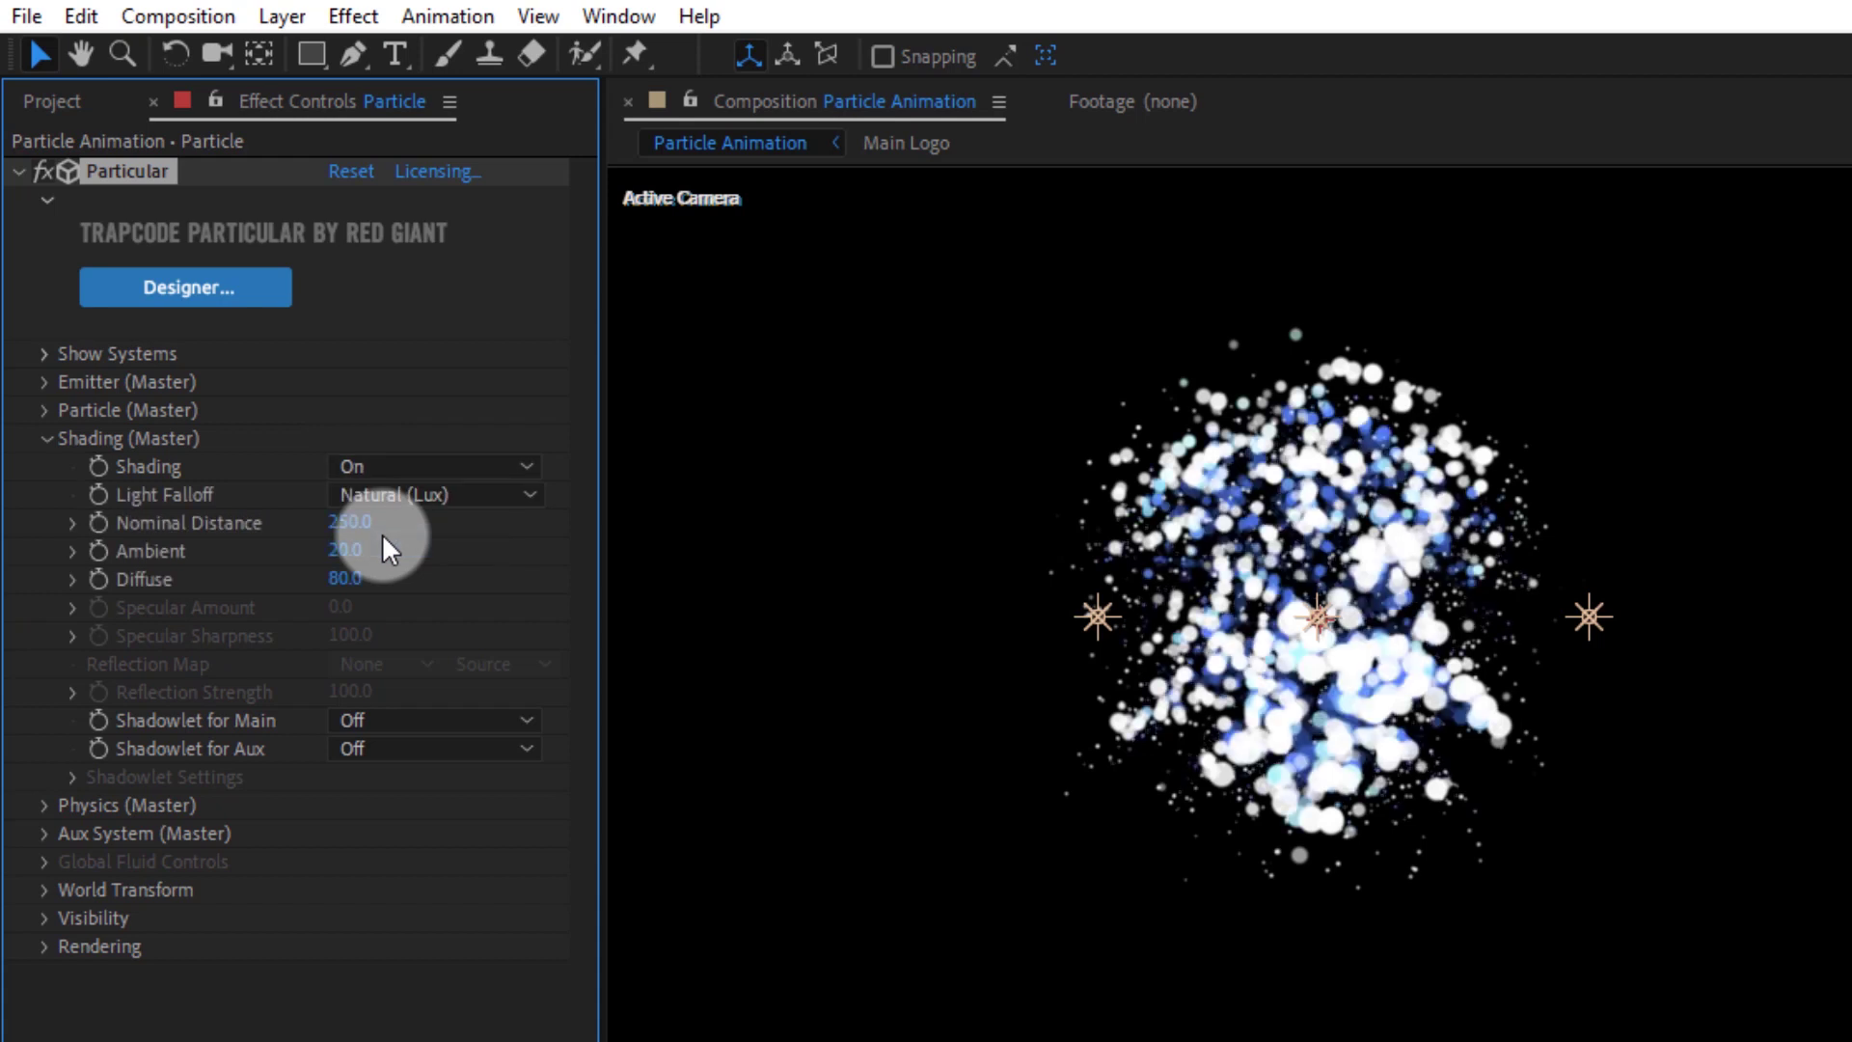
left_click(418, 745)
left_click(420, 769)
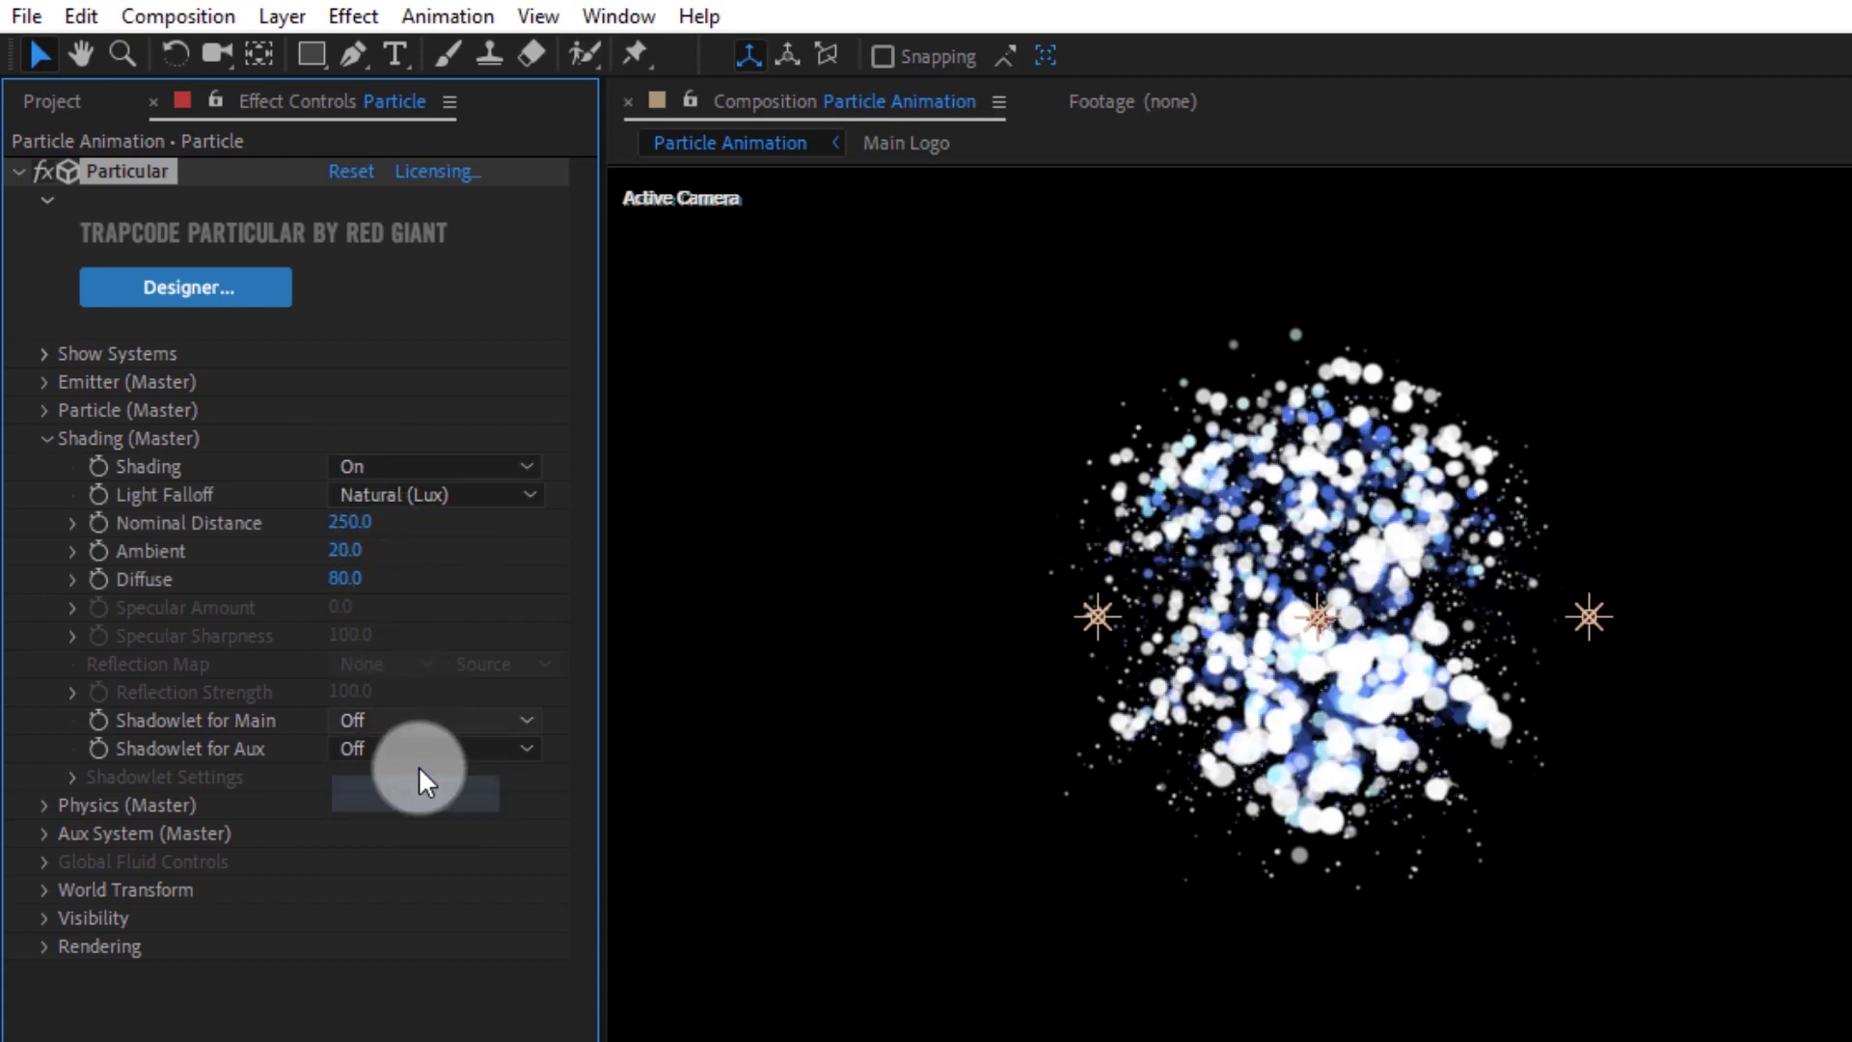
left_click(409, 749)
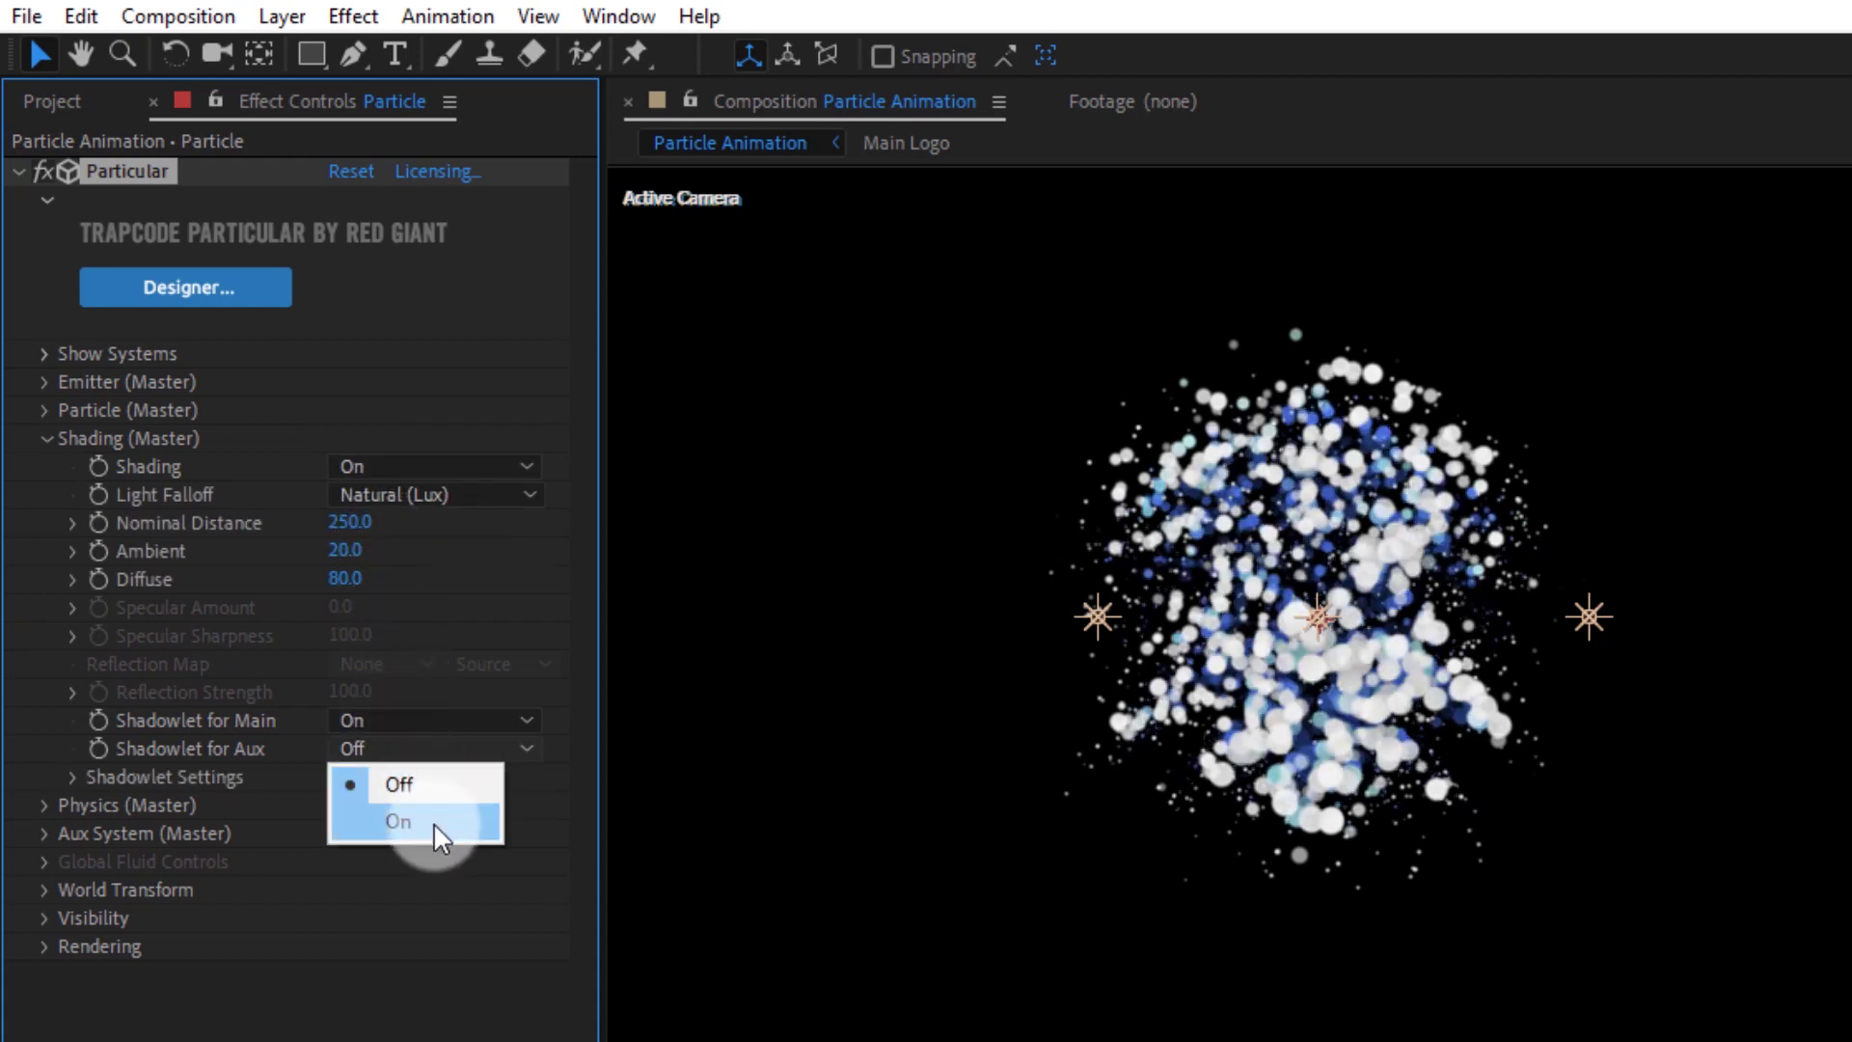
left_click(432, 822)
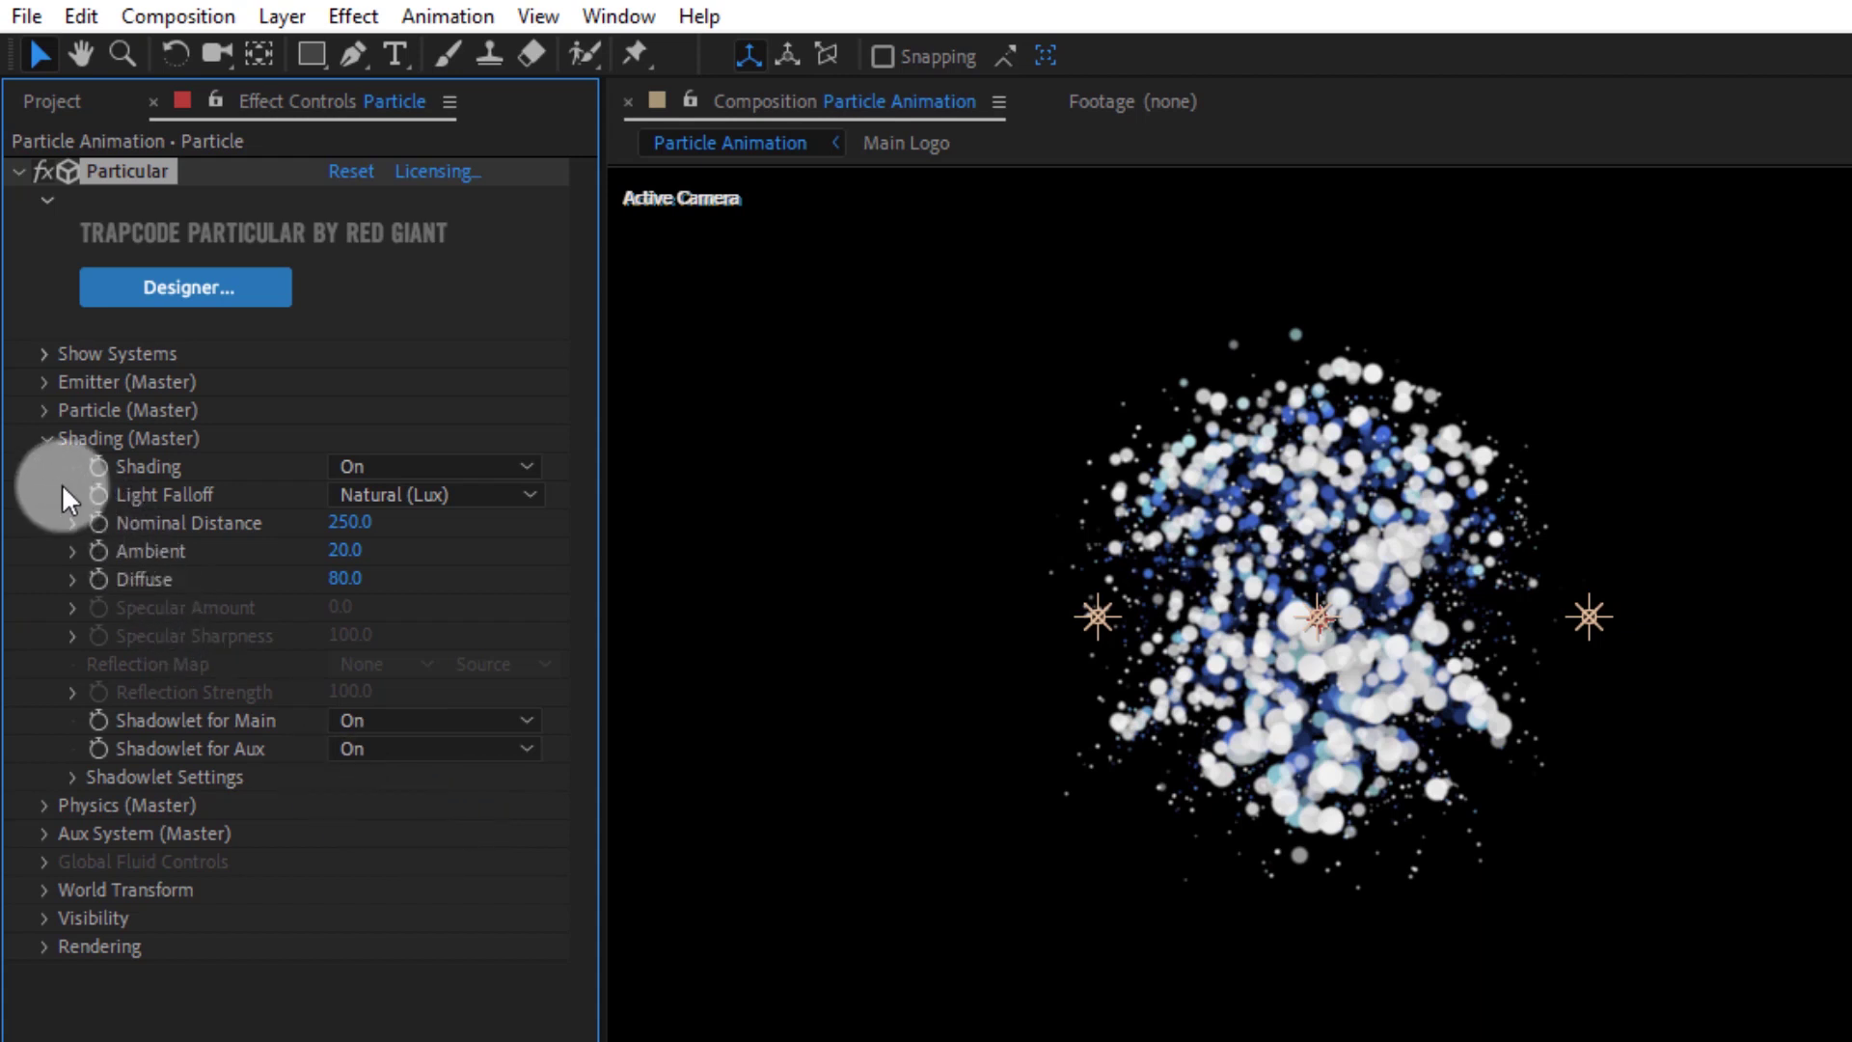
left_click(46, 439)
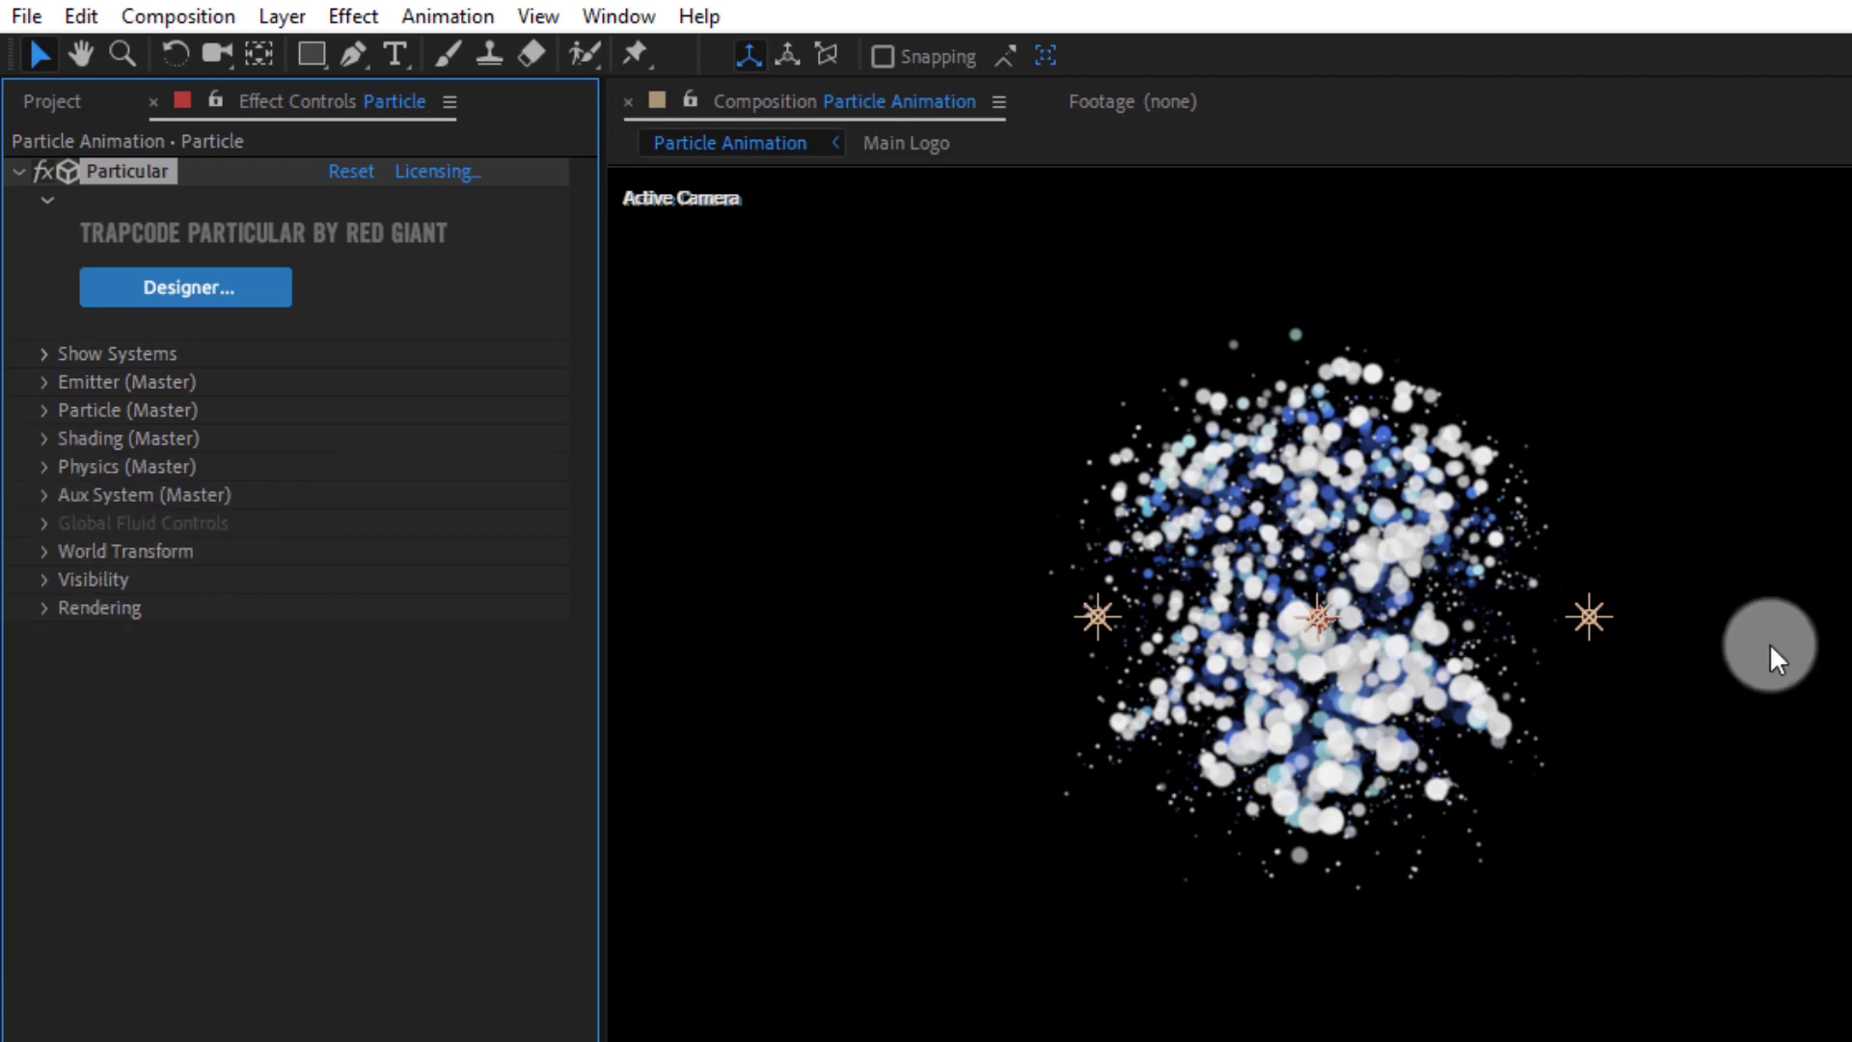
Nudge Point Light 3 slightly left and Point Light 2 a little right around the particle cloud
left_click(1589, 615)
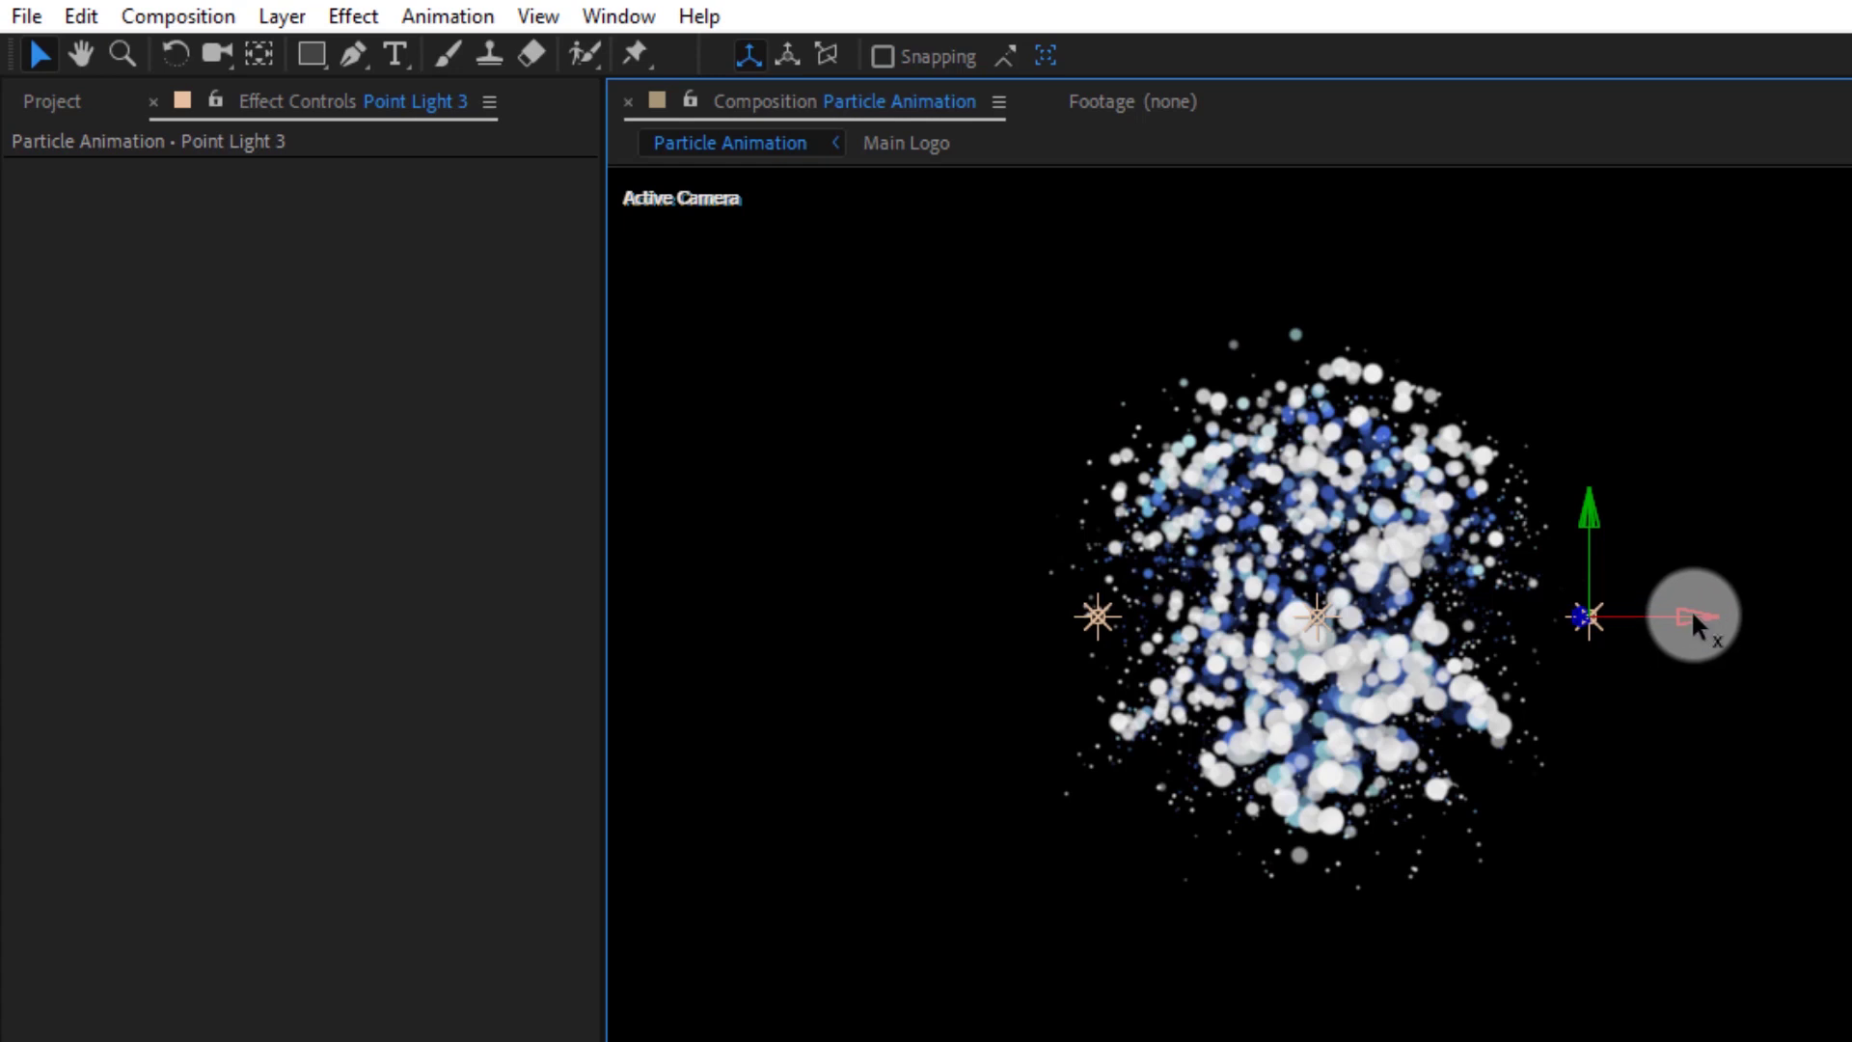
left_click_drag(1695, 623, 1611, 617)
left_click(1167, 629)
left_click_drag(1161, 621, 1219, 621)
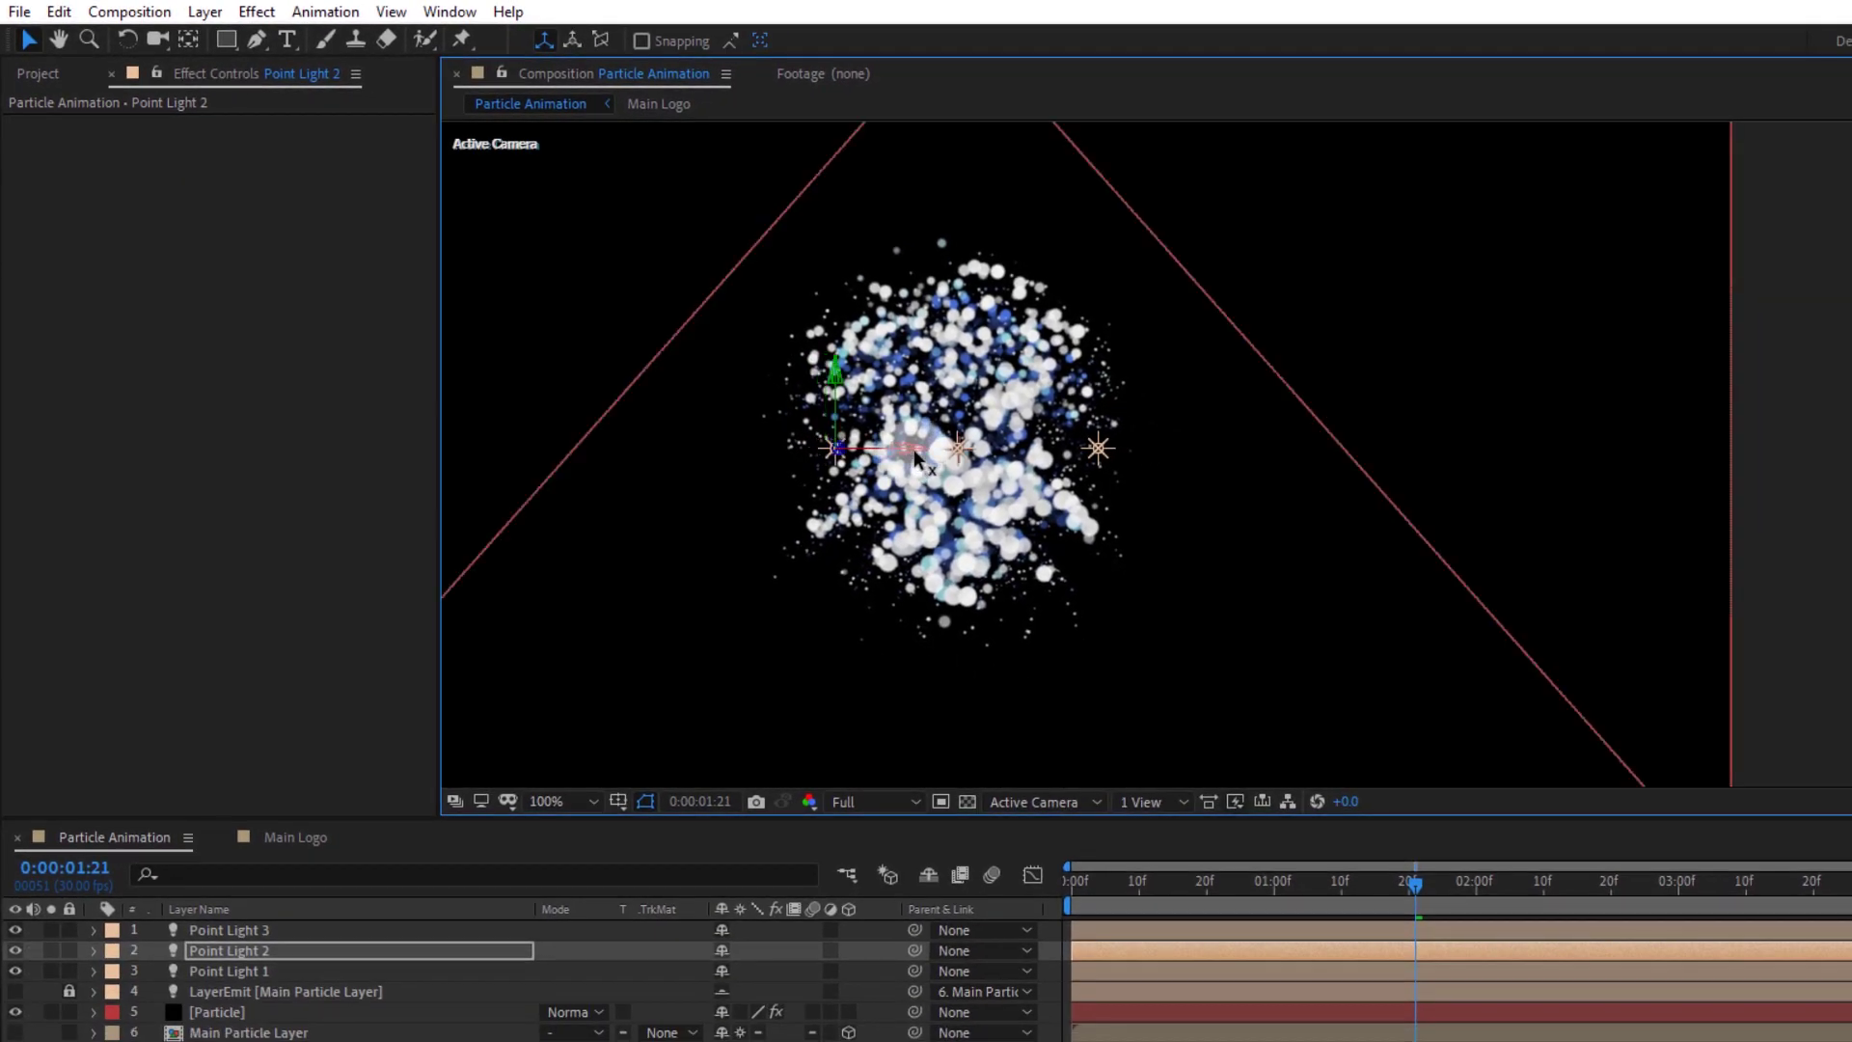
left_click(1157, 477)
left_click_drag(1149, 456, 1244, 453)
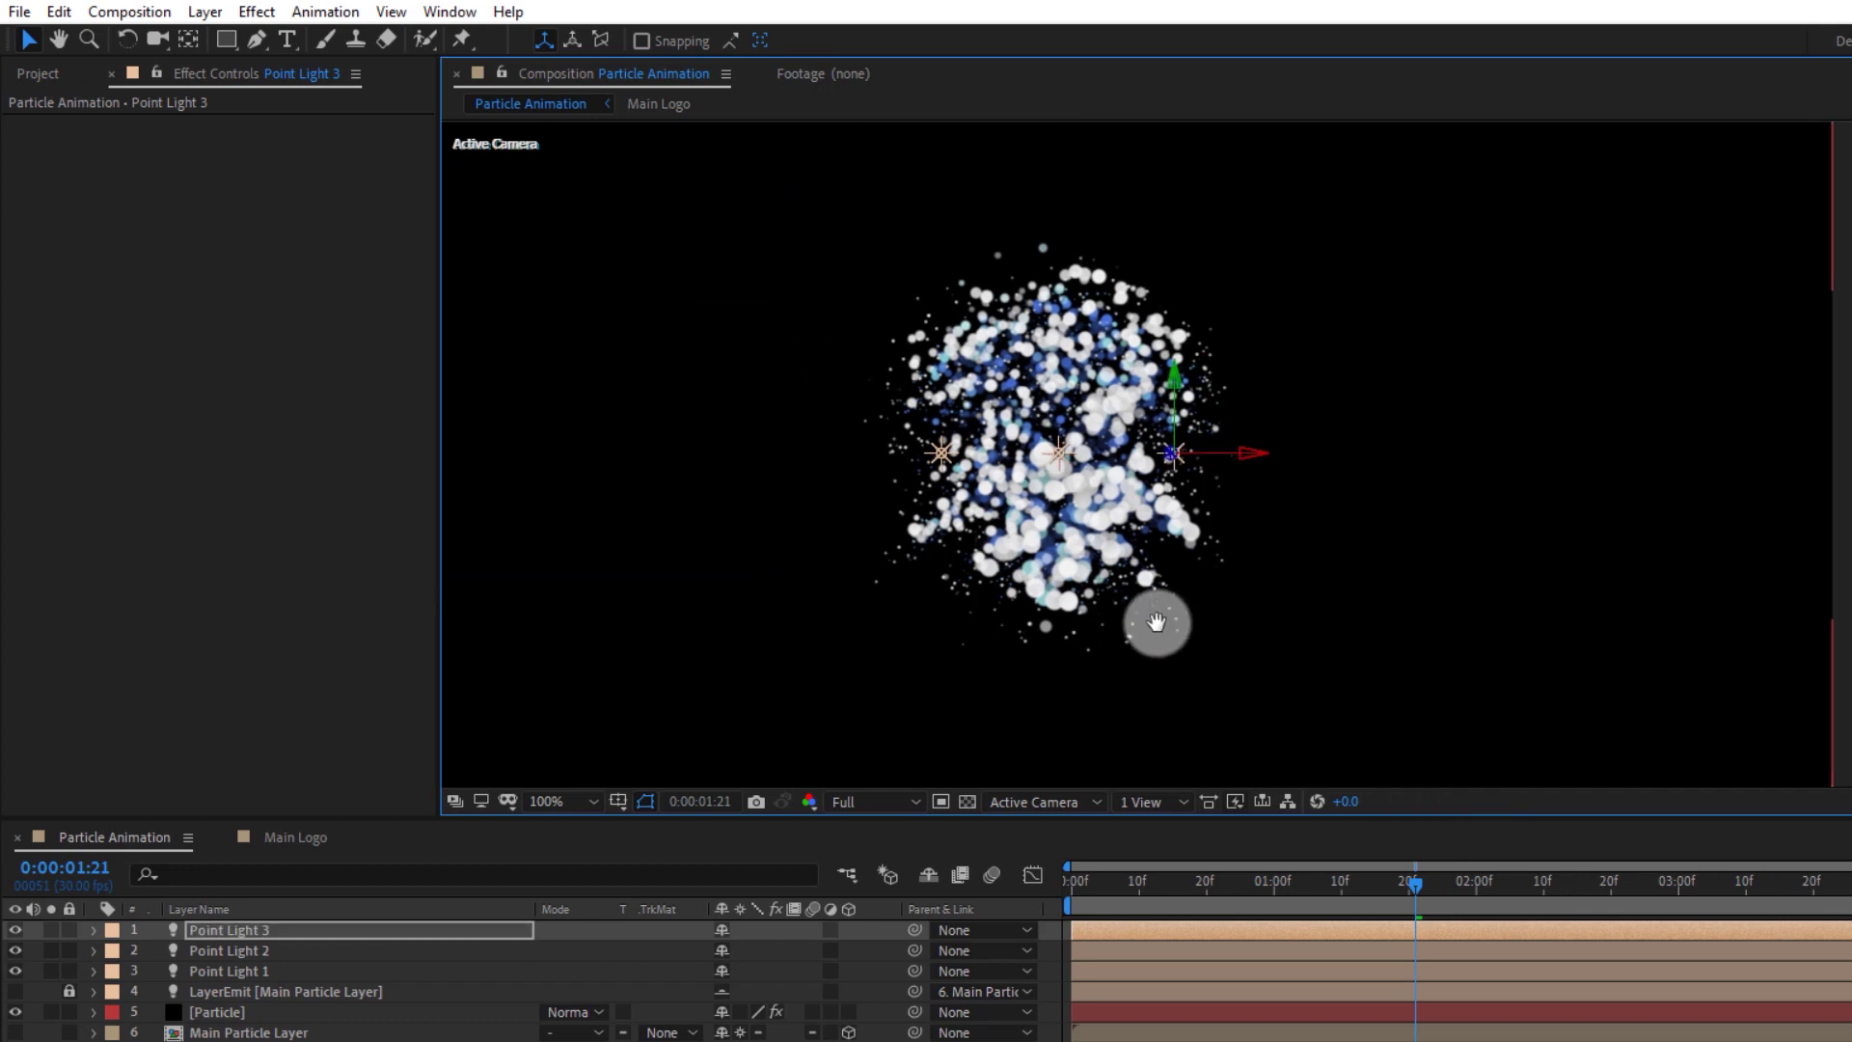
In Custom View 1, push Point Light 1 back along its depth axis, then return to Active Camera
left_click(1061, 802)
left_click(1119, 839)
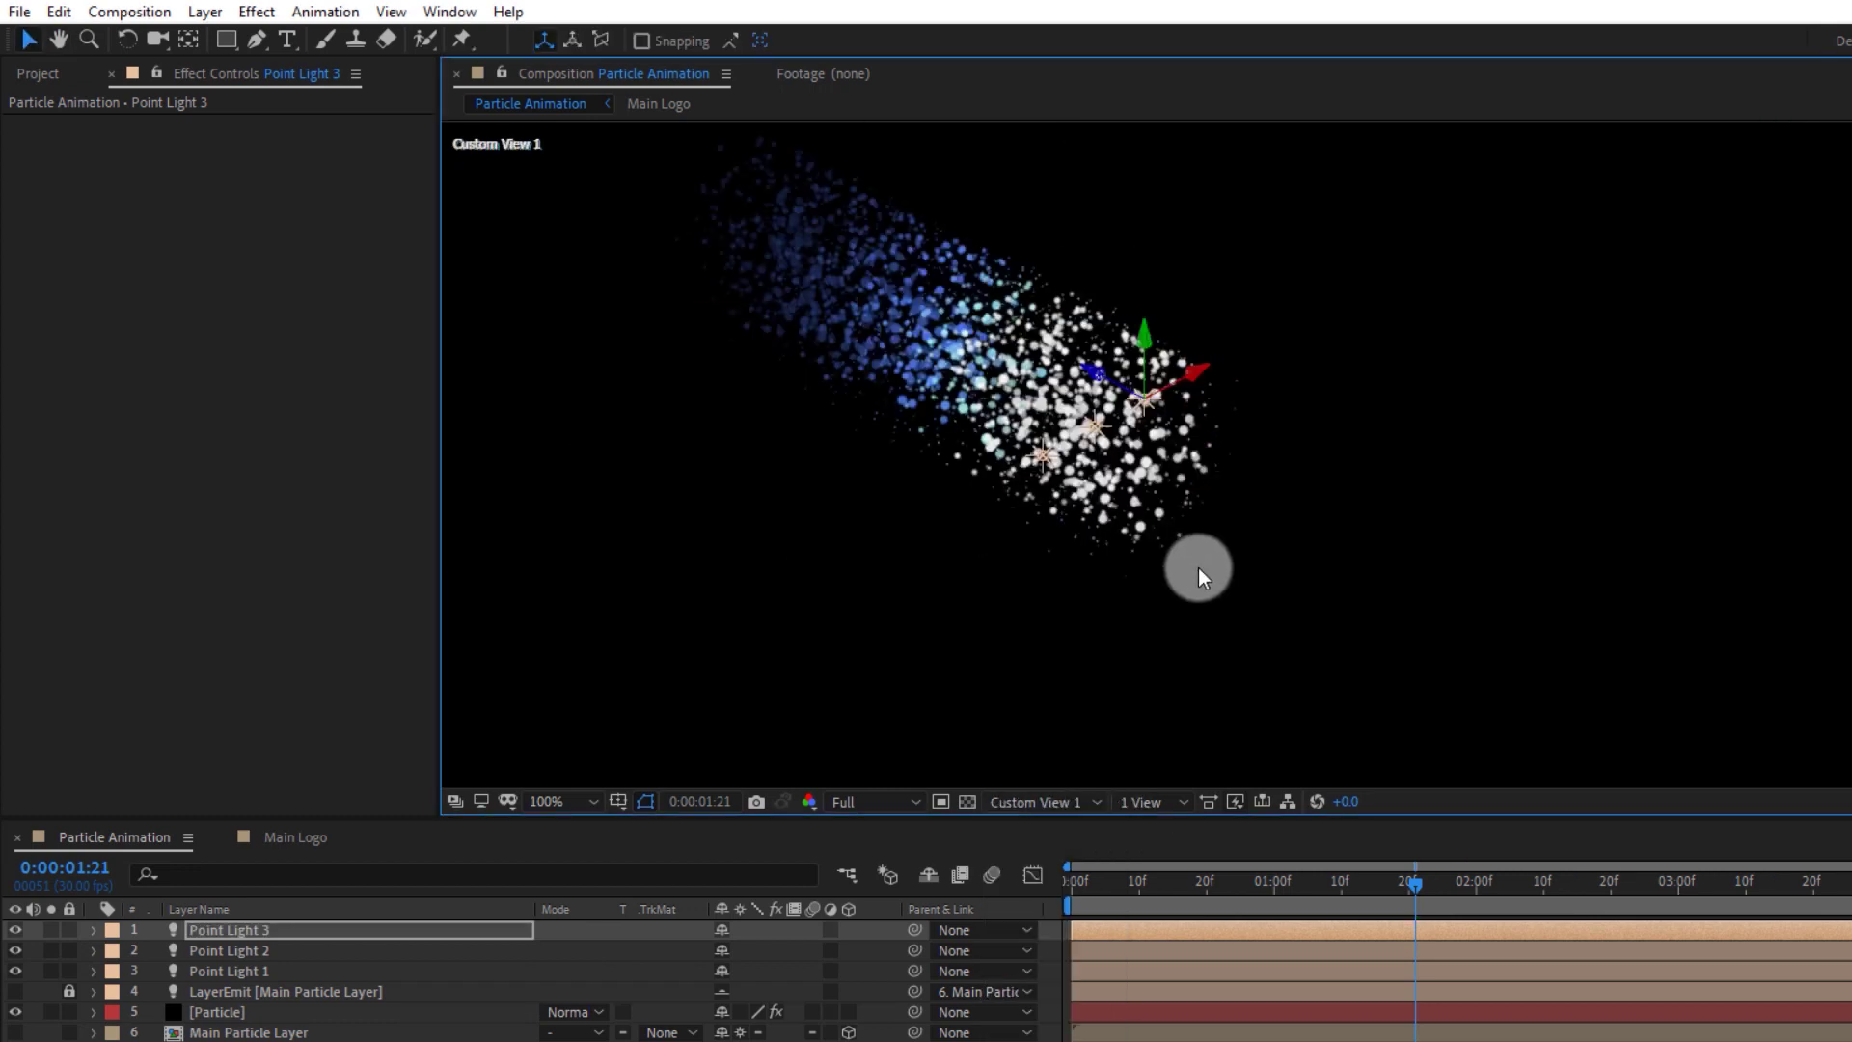
left_click_drag(1198, 567, 1288, 528)
left_click(1251, 490)
left_click_drag(1138, 431, 814, 231)
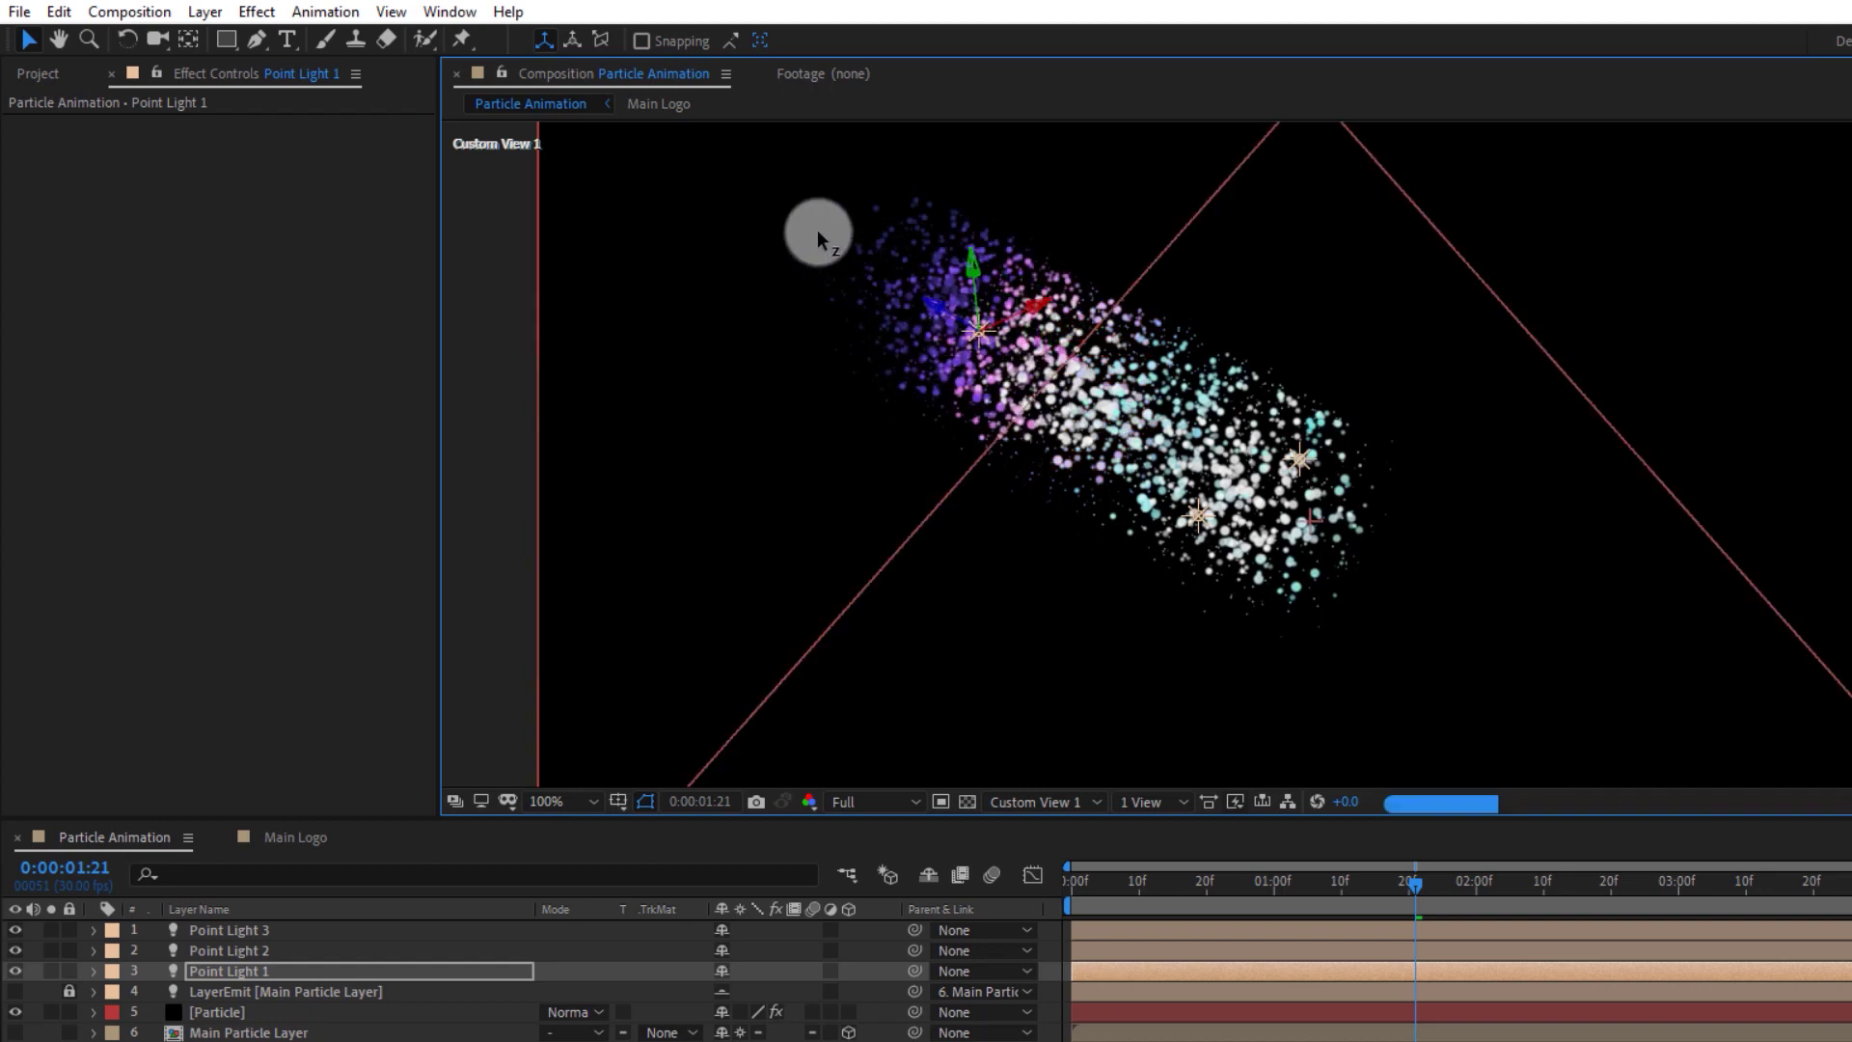
left_click(1059, 802)
left_click(1072, 825)
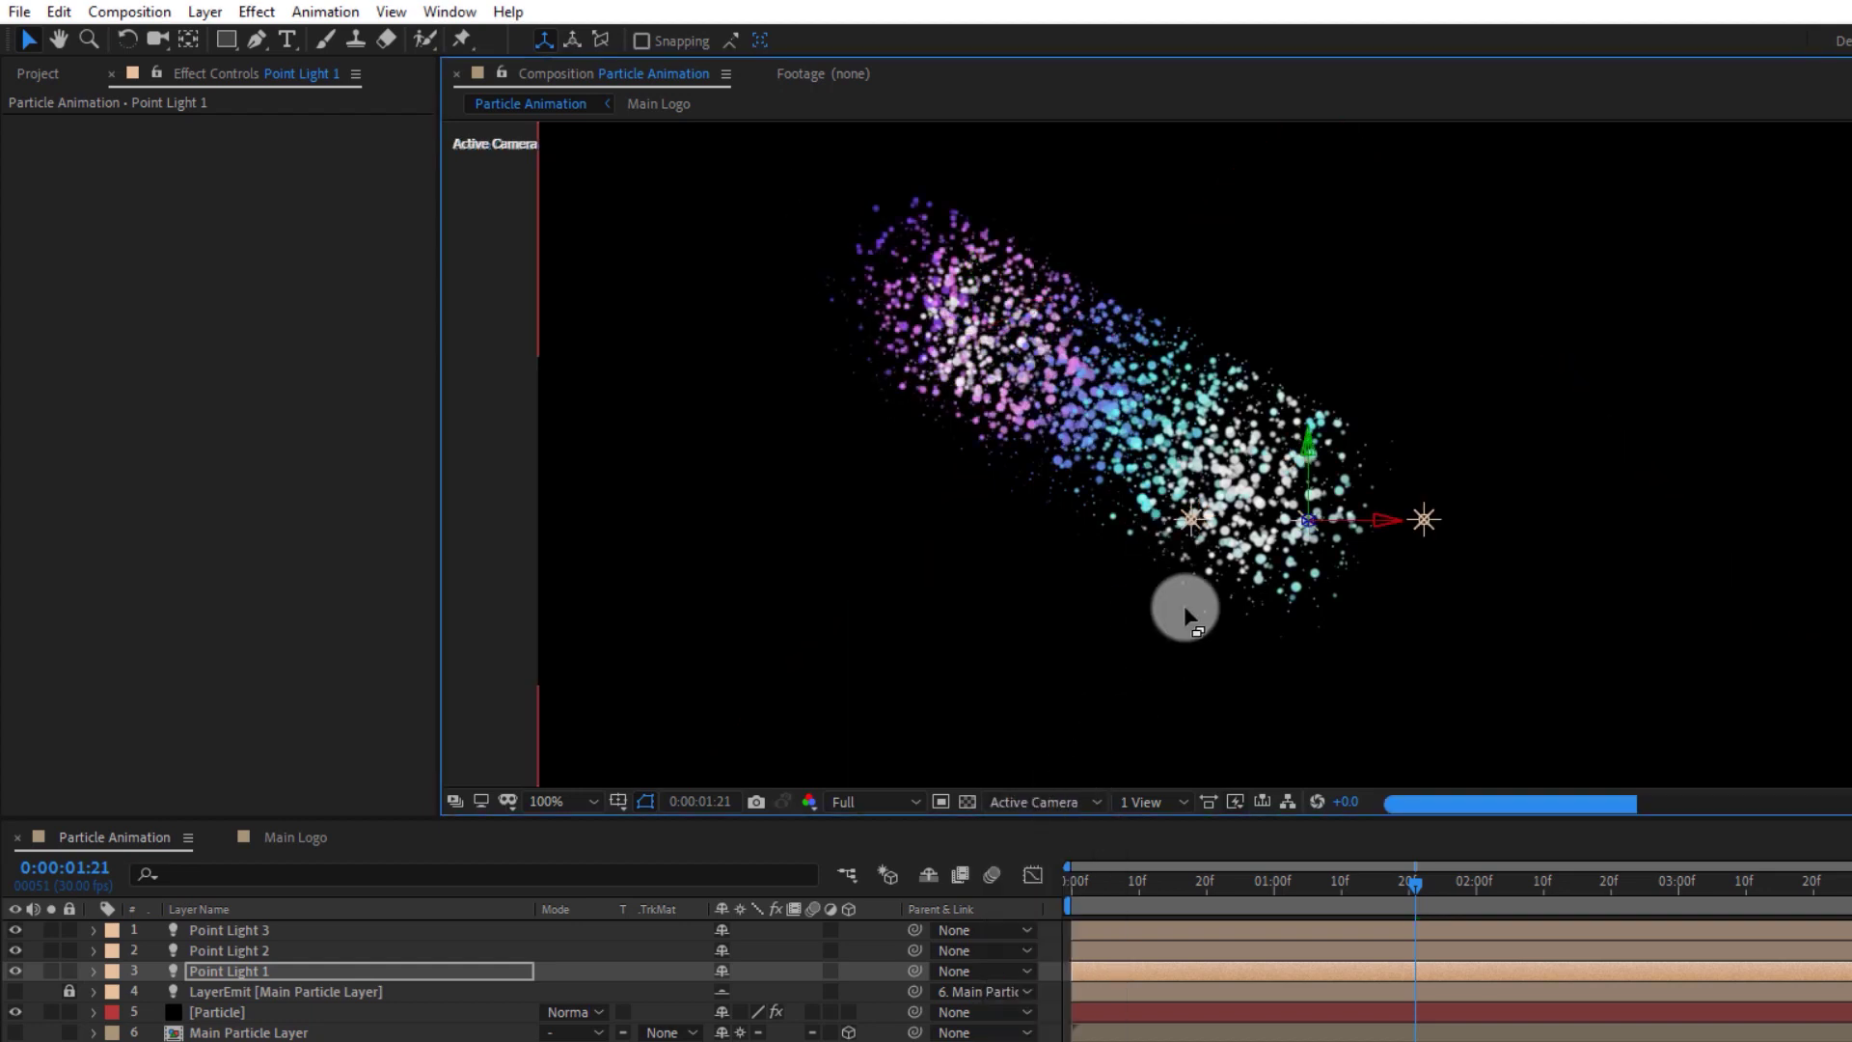
Place Point Light 2 left of the cloud and Point Light 3 well off to the right
key("h")
key("v")
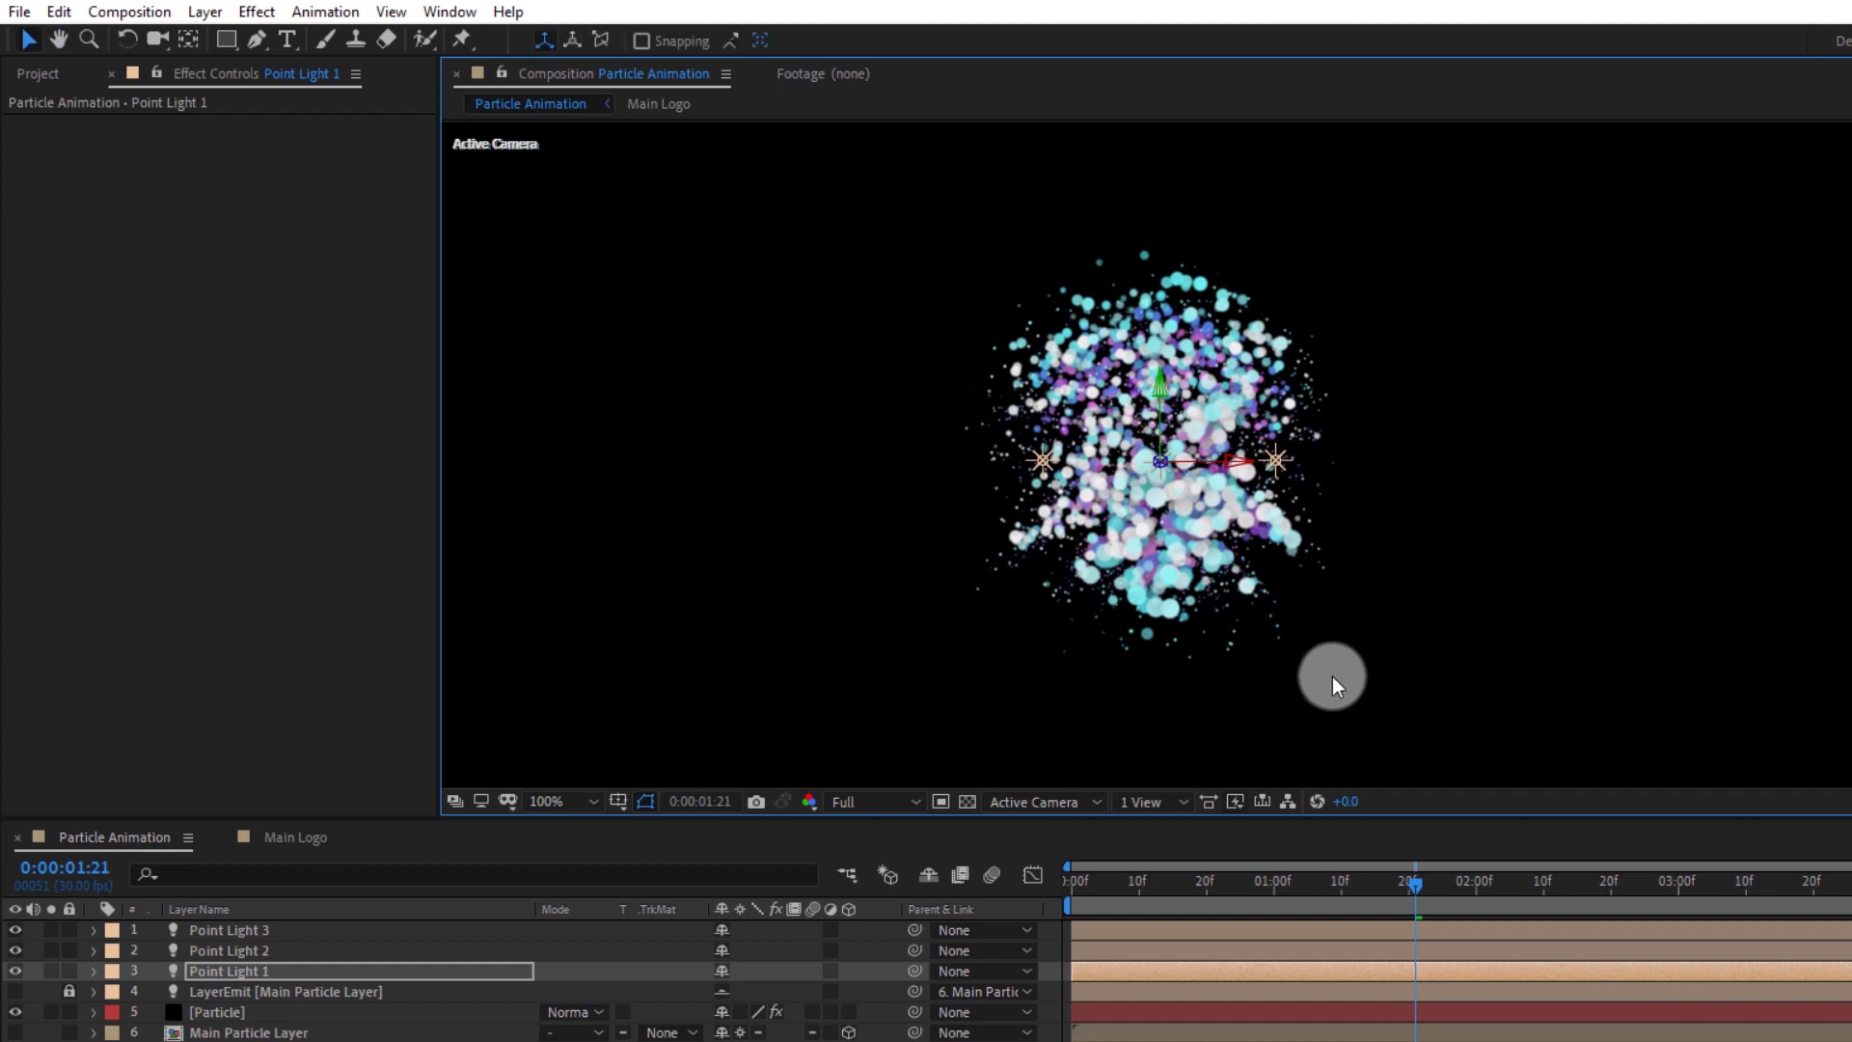
left_click_drag(1040, 467, 1015, 463)
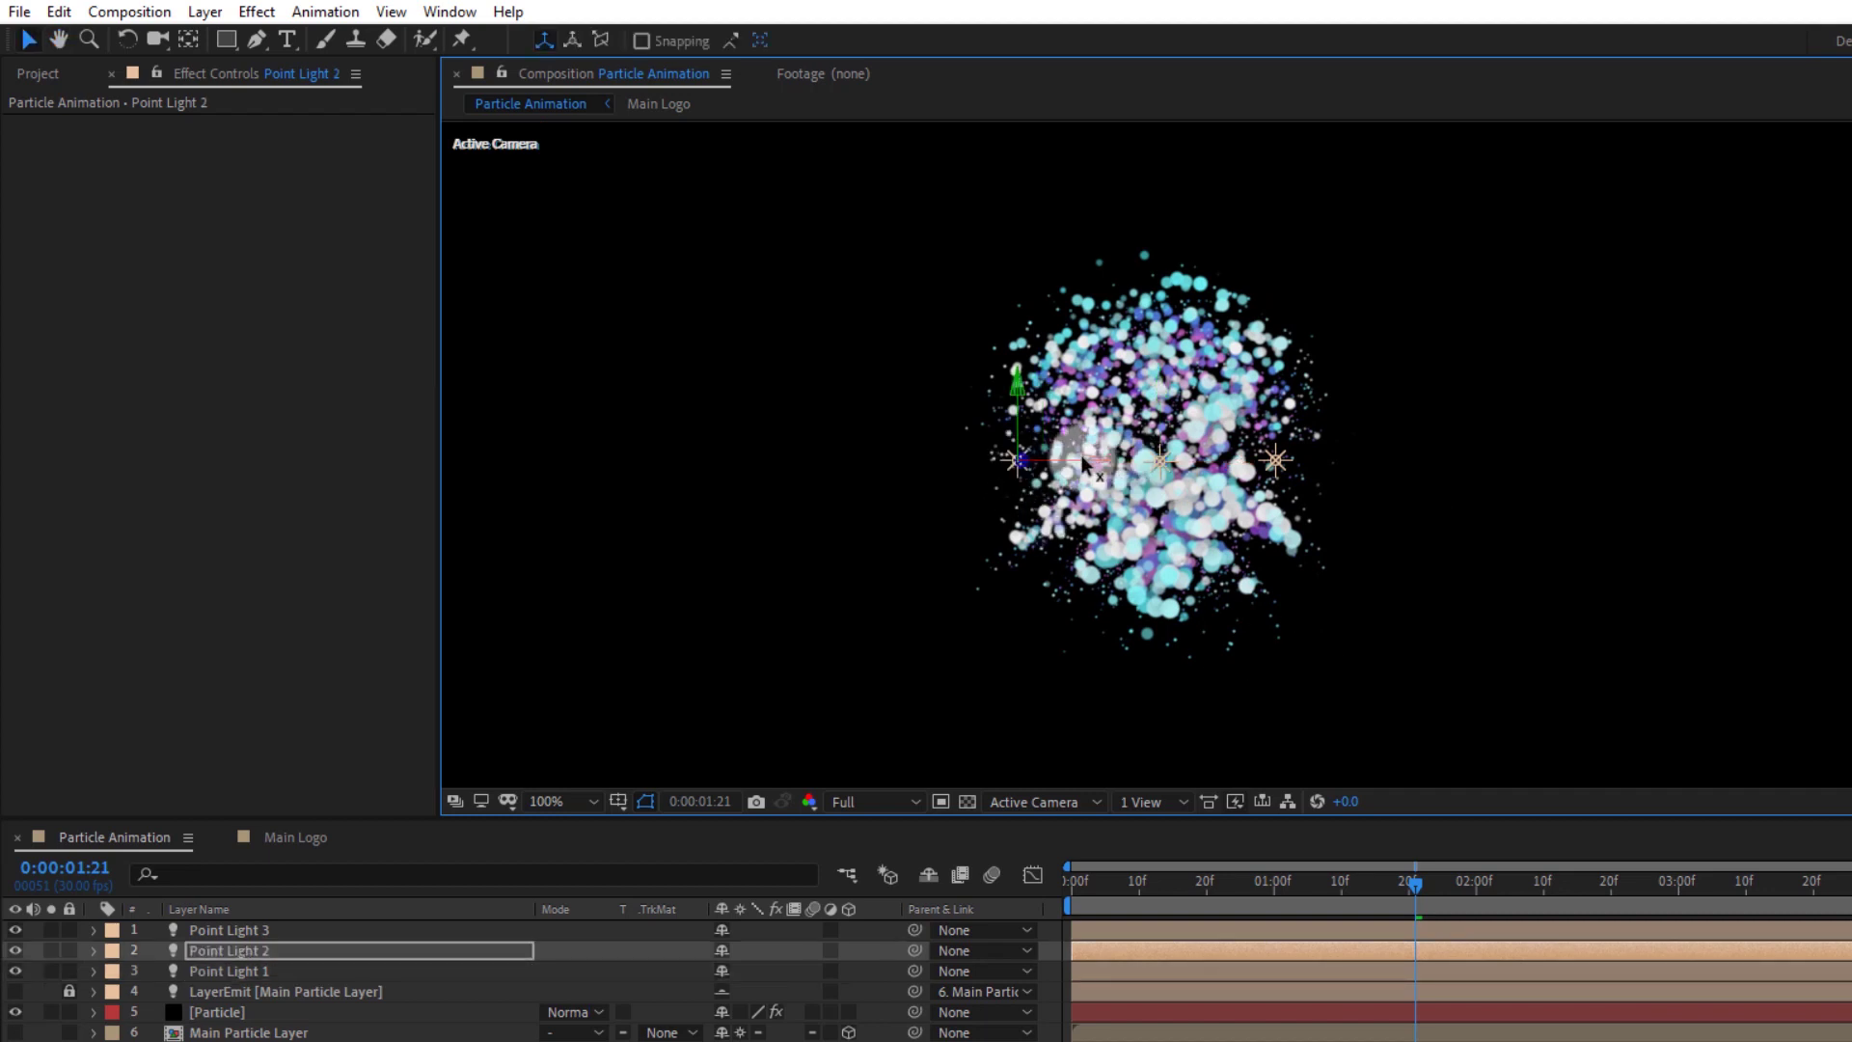
left_click(1273, 463)
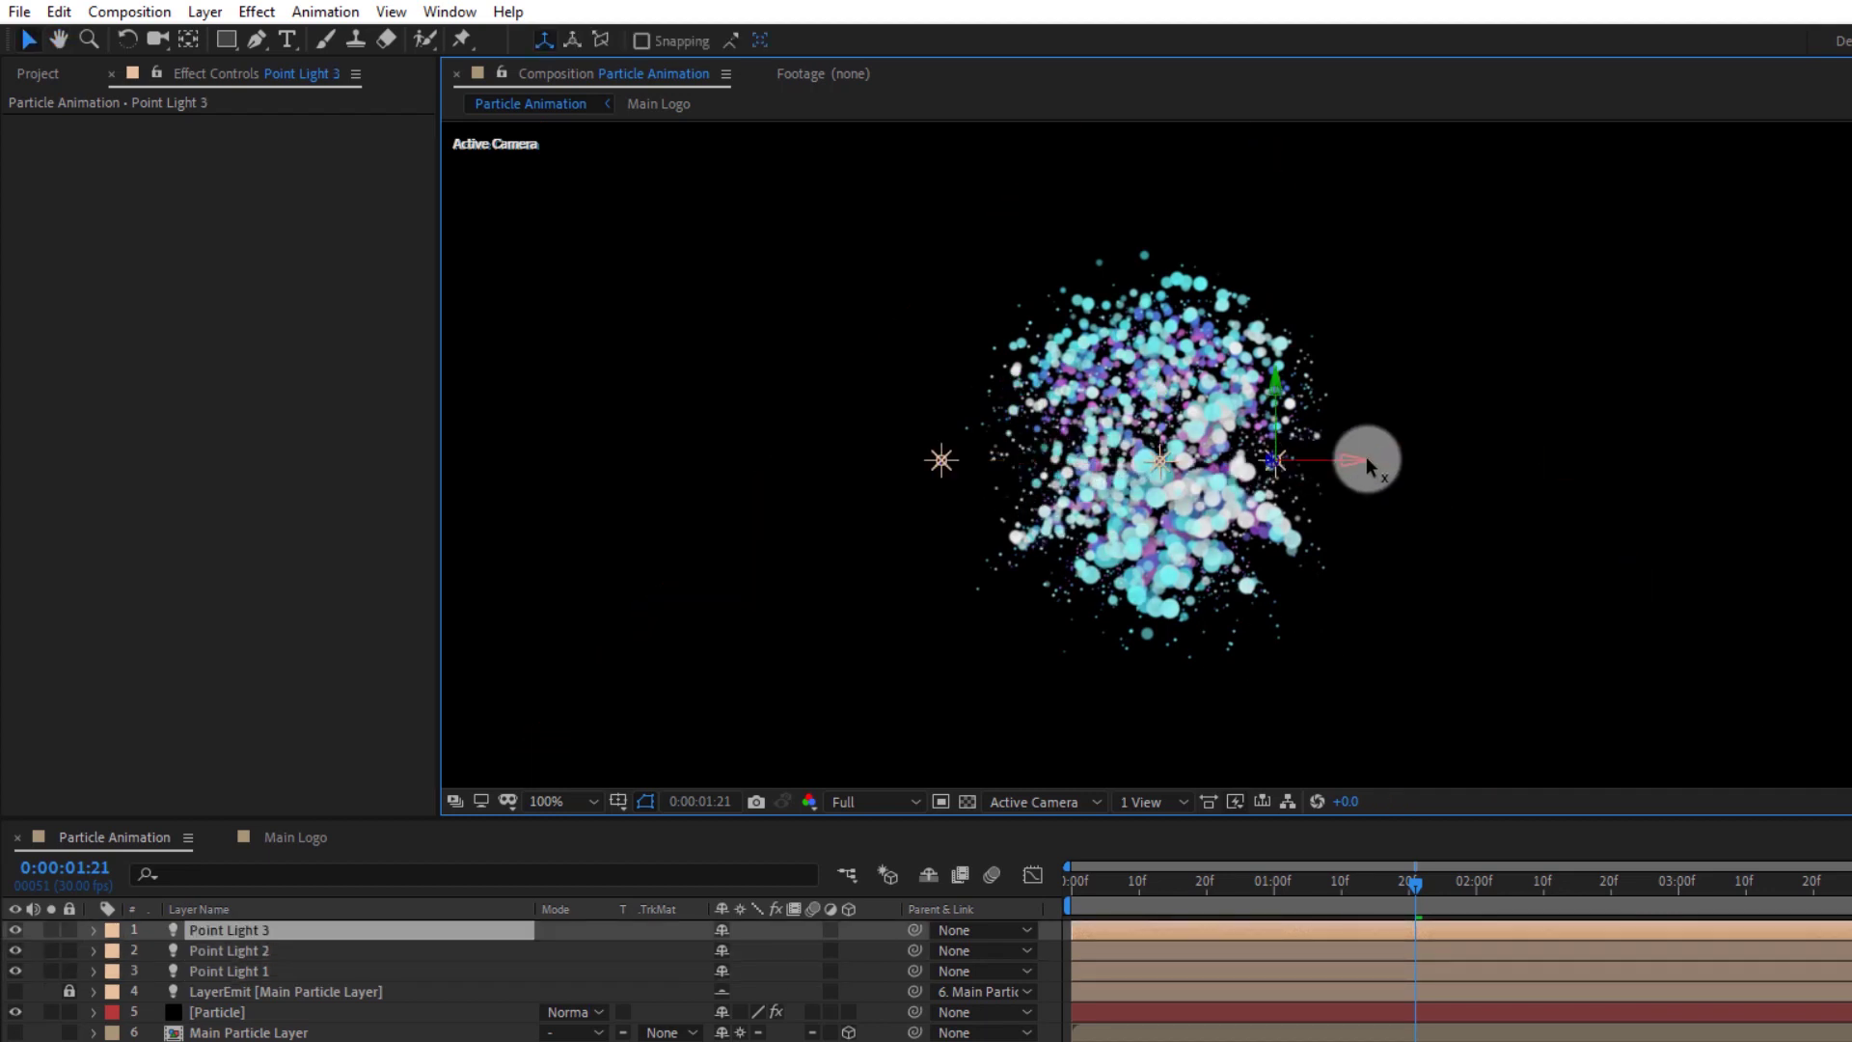
left_click_drag(1374, 459, 1521, 459)
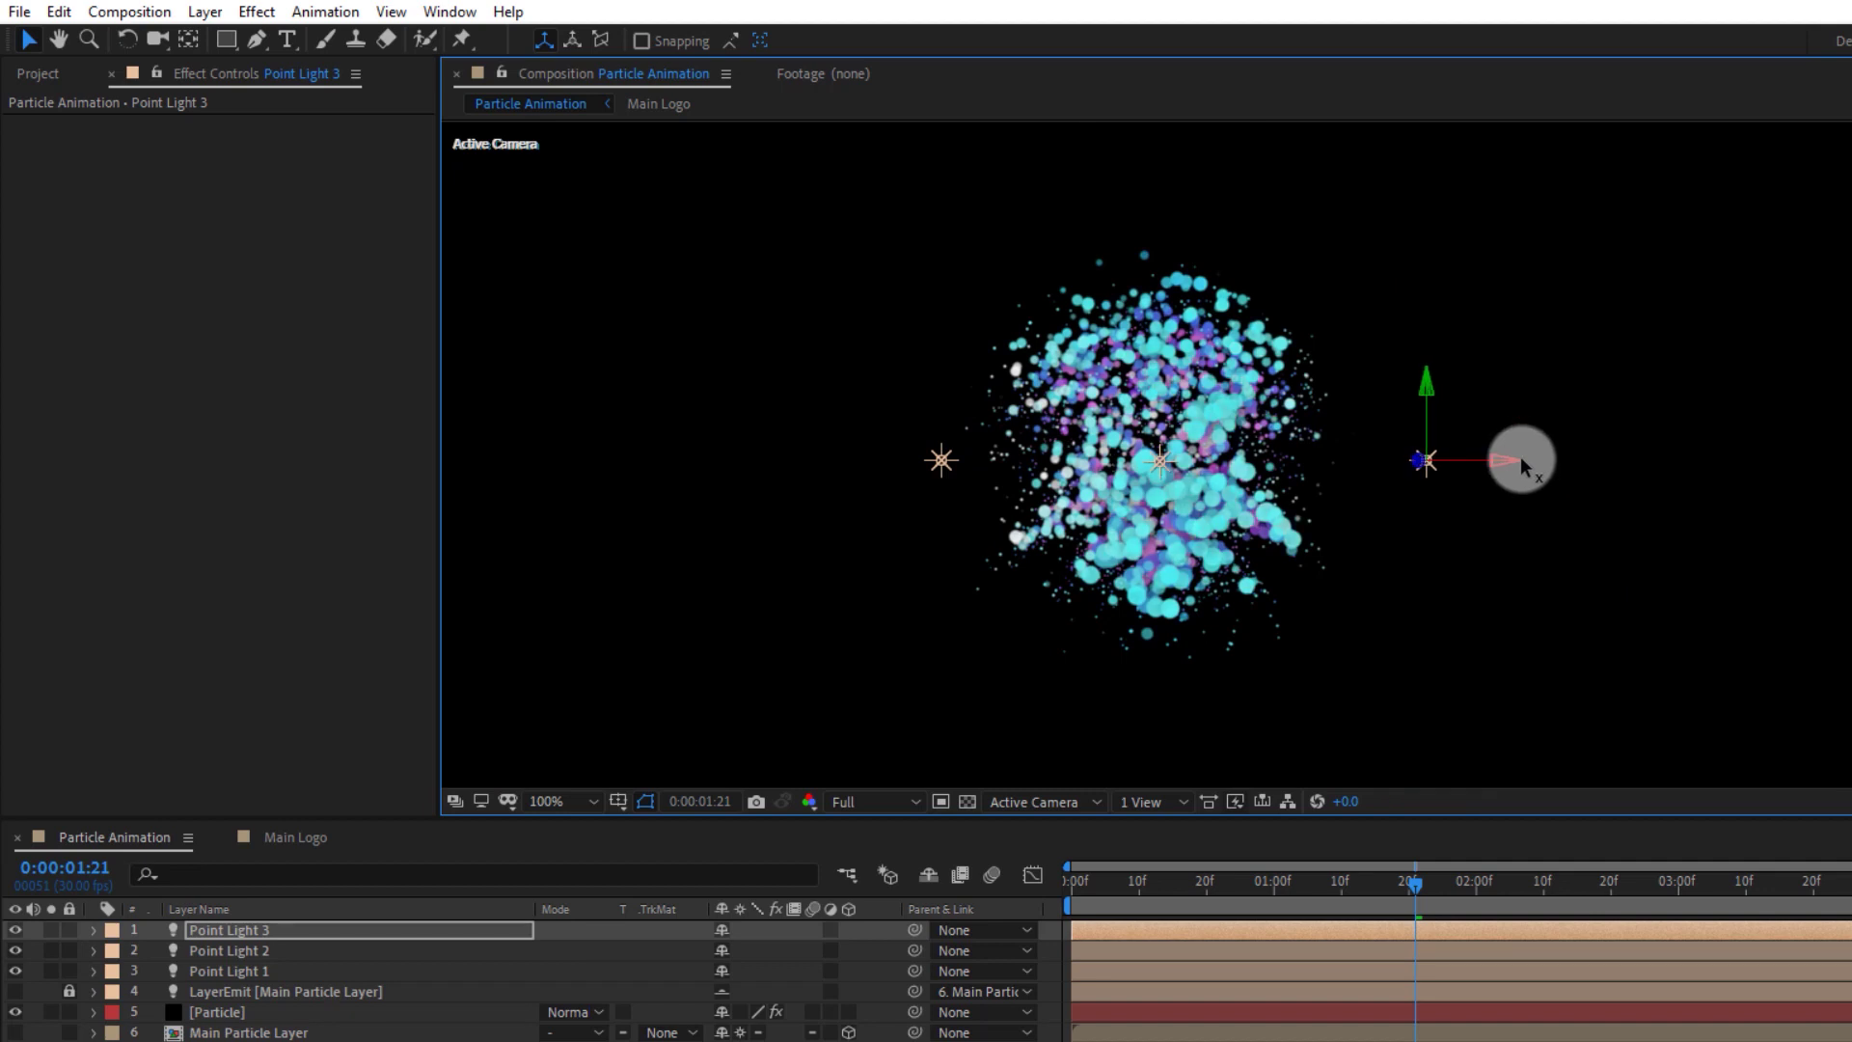
key("ctrl+shift+y")
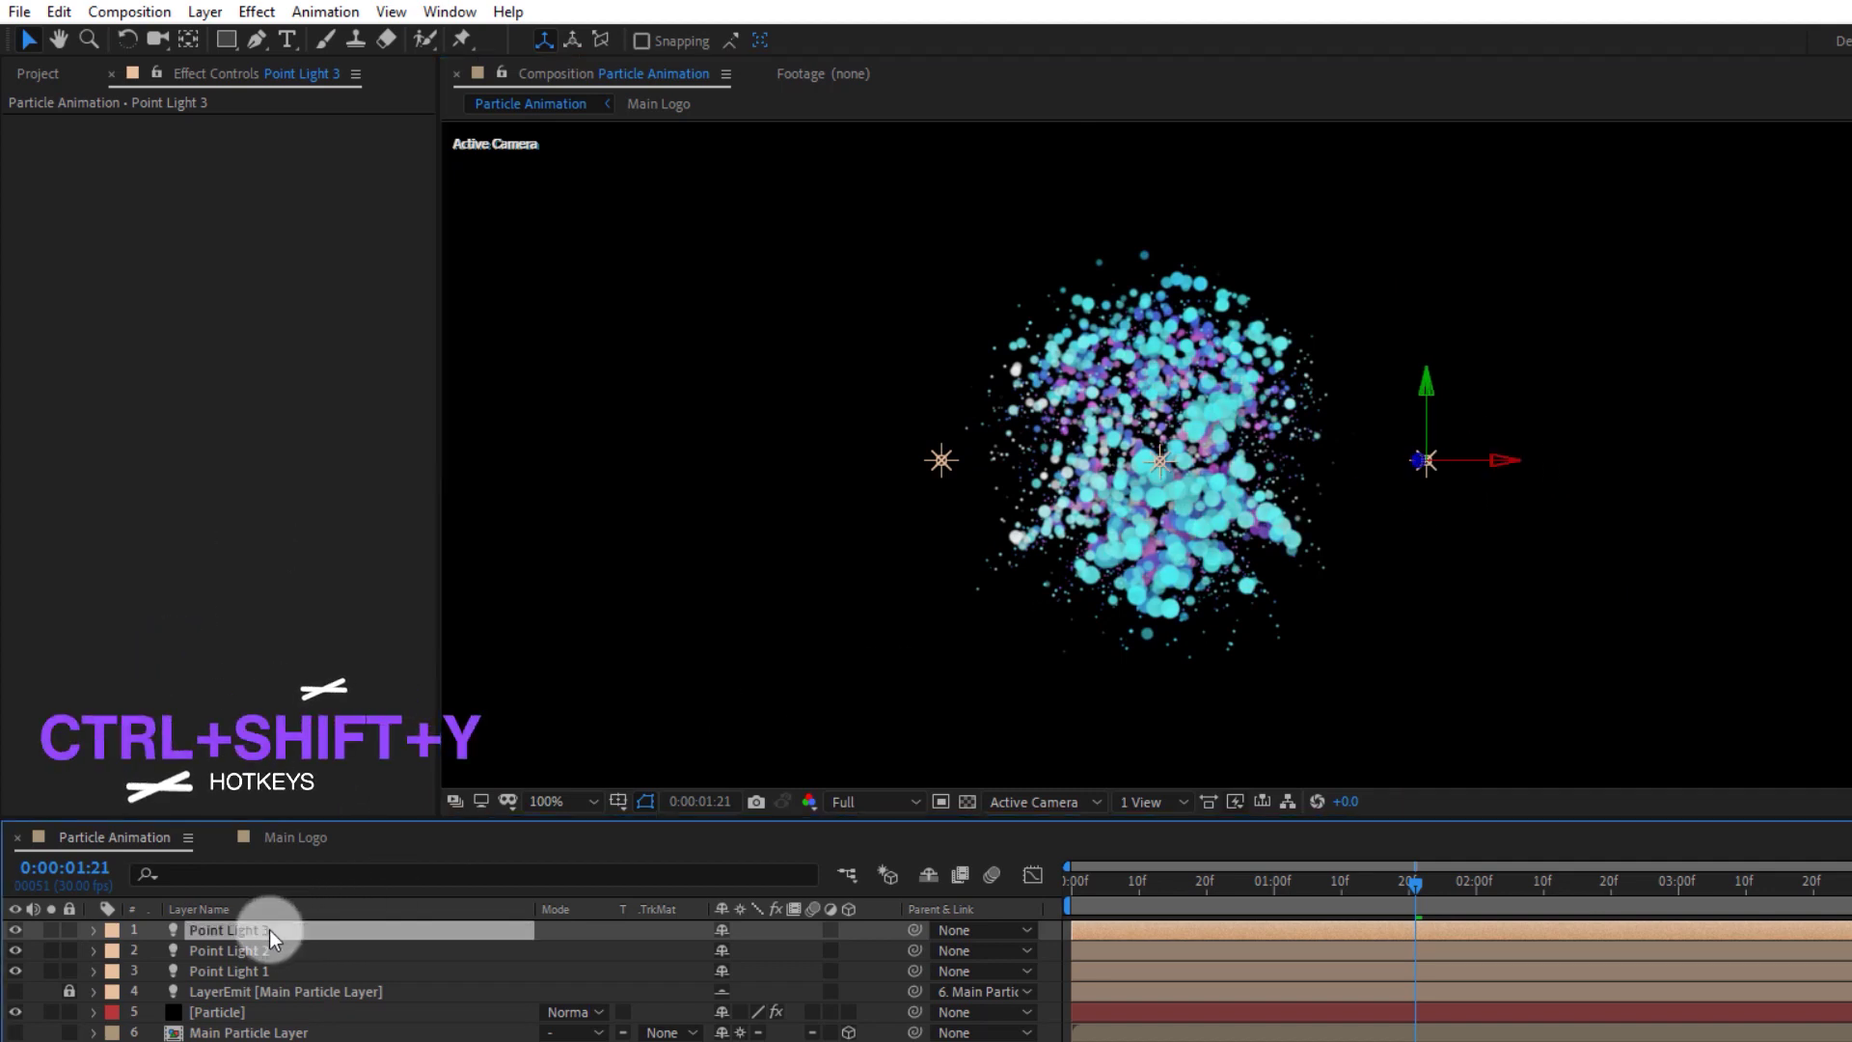
Recolour Point Light 3 to a saturated purple
left_click(528, 429)
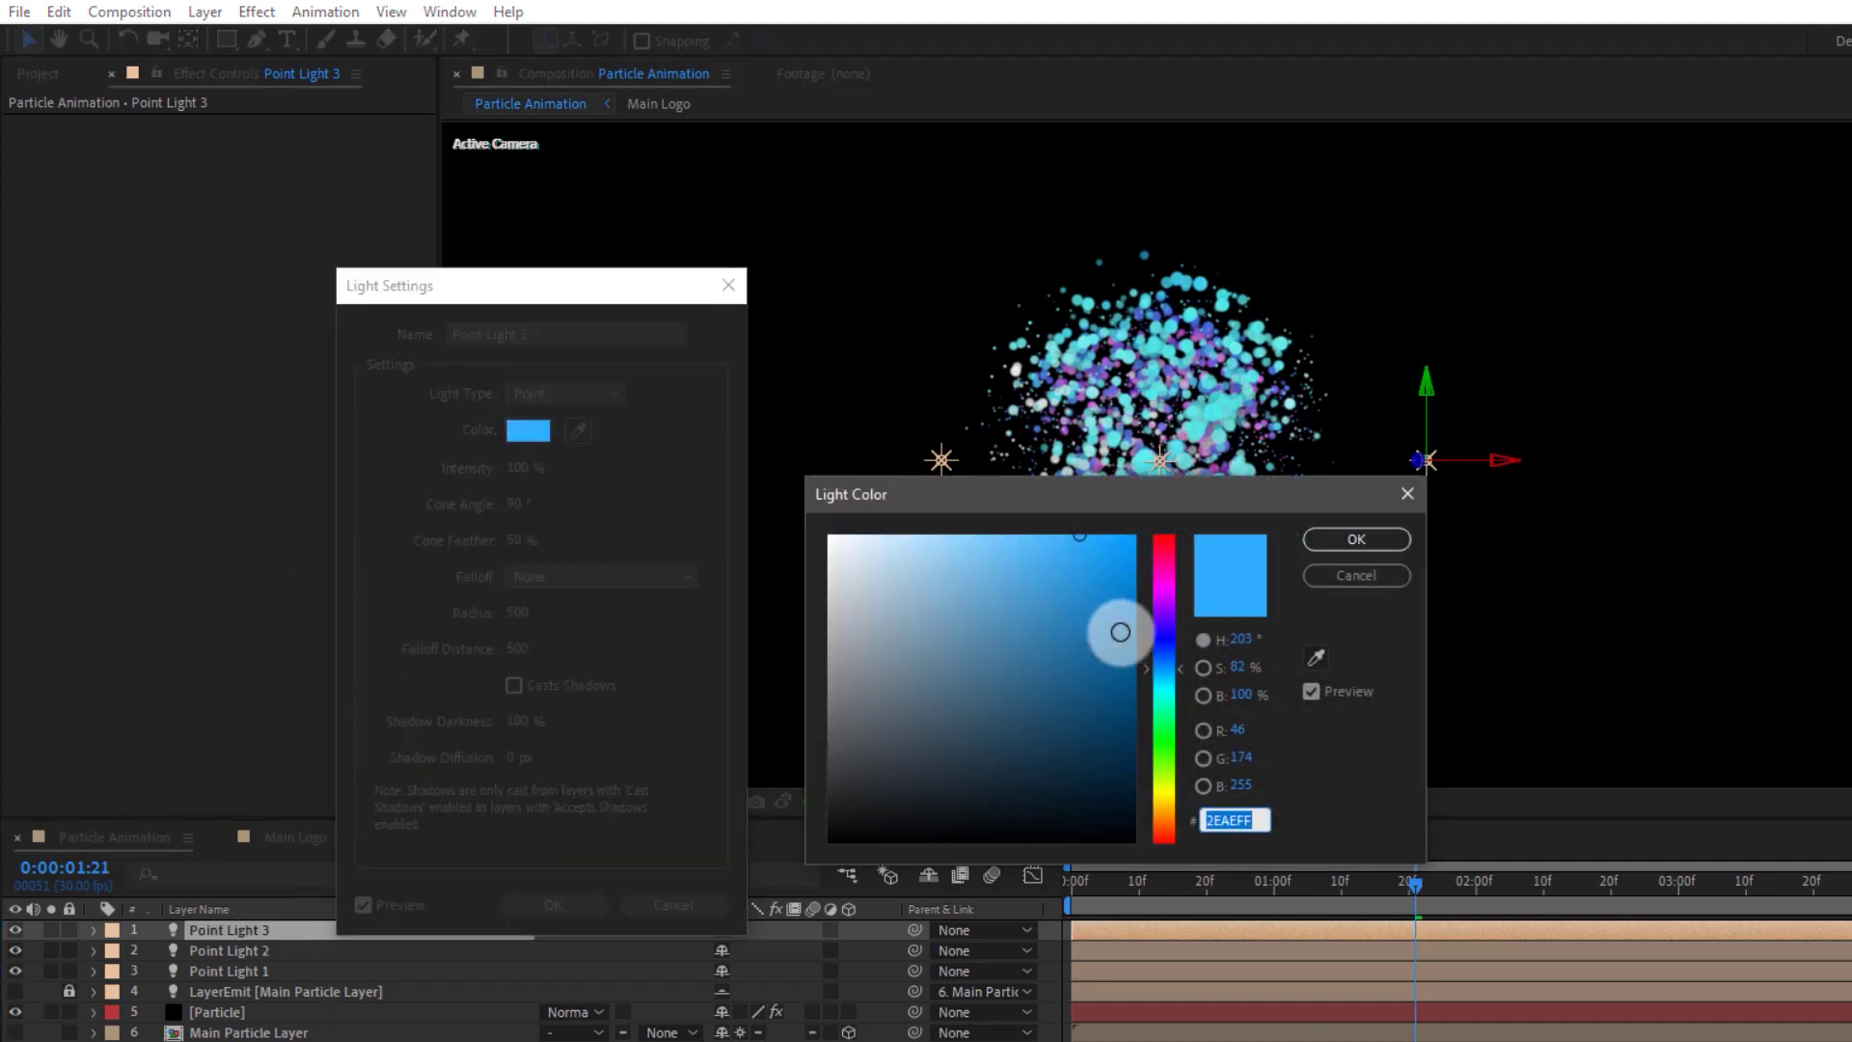
left_click(1157, 624)
left_click_drag(1096, 566, 1121, 527)
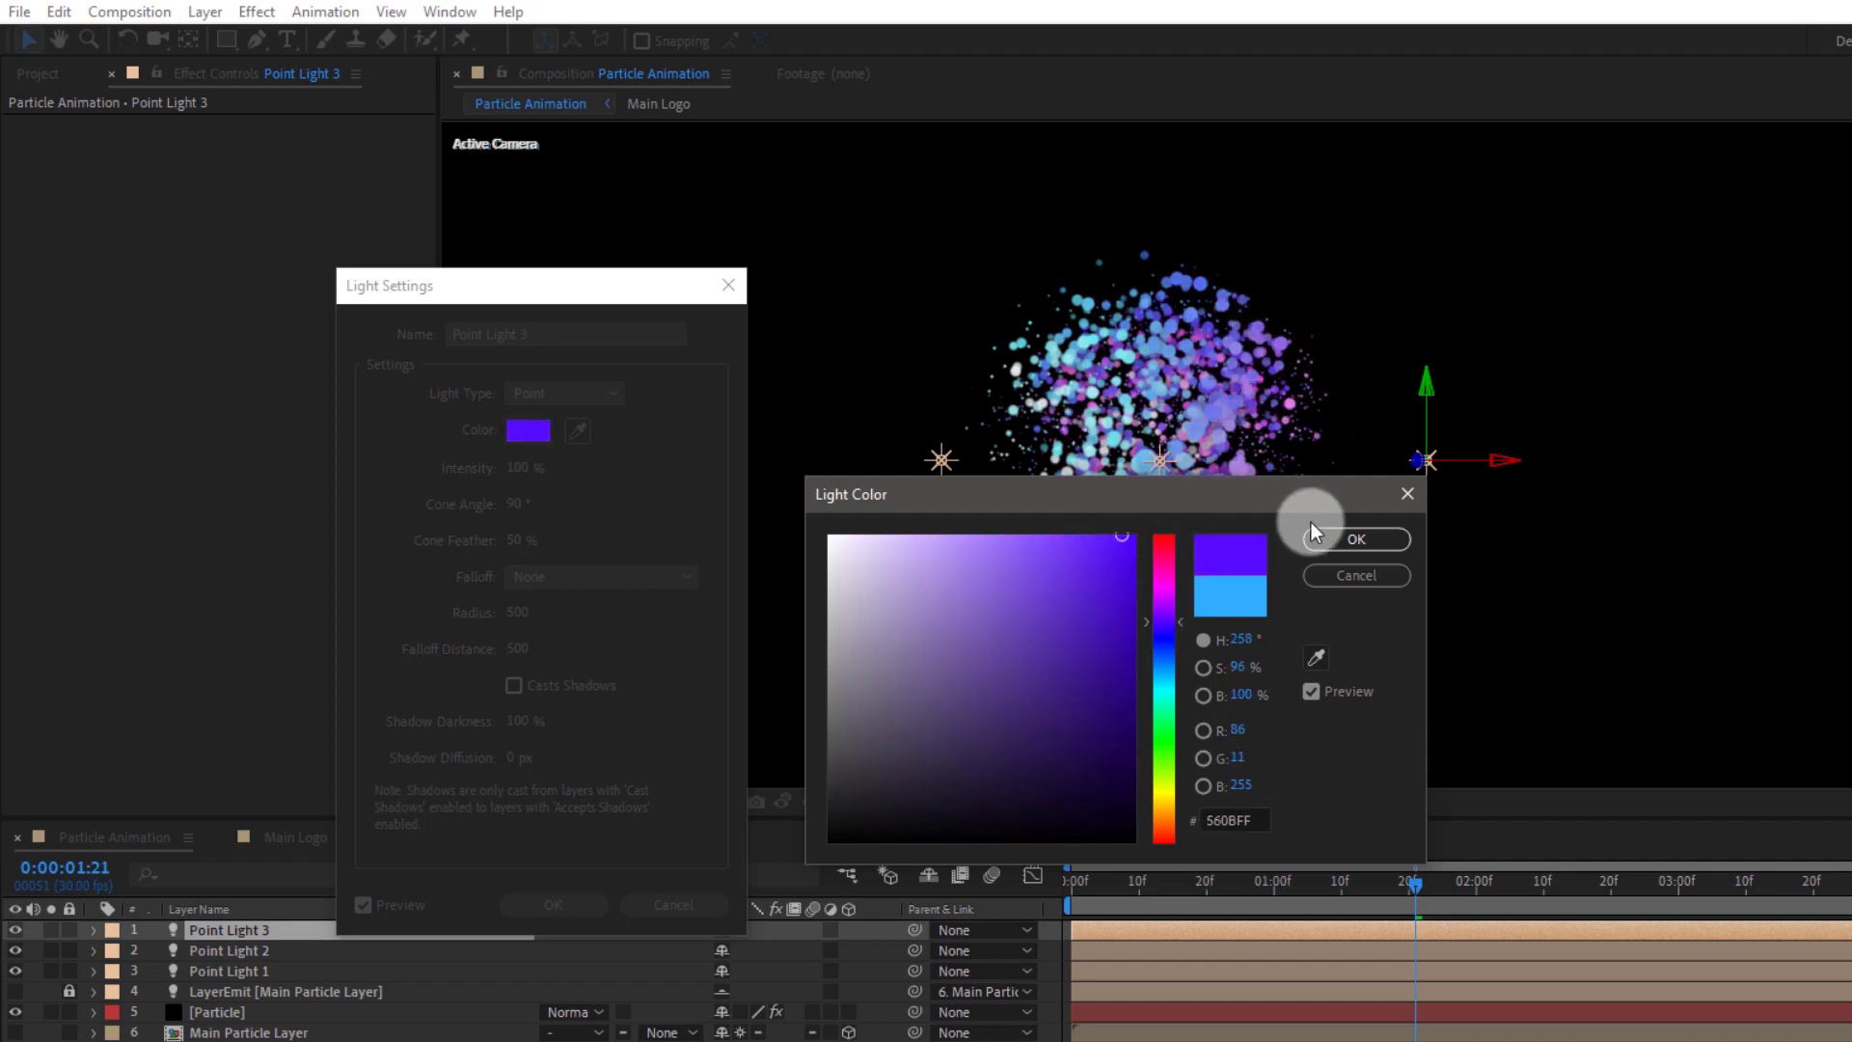
left_click(1350, 539)
left_click(553, 904)
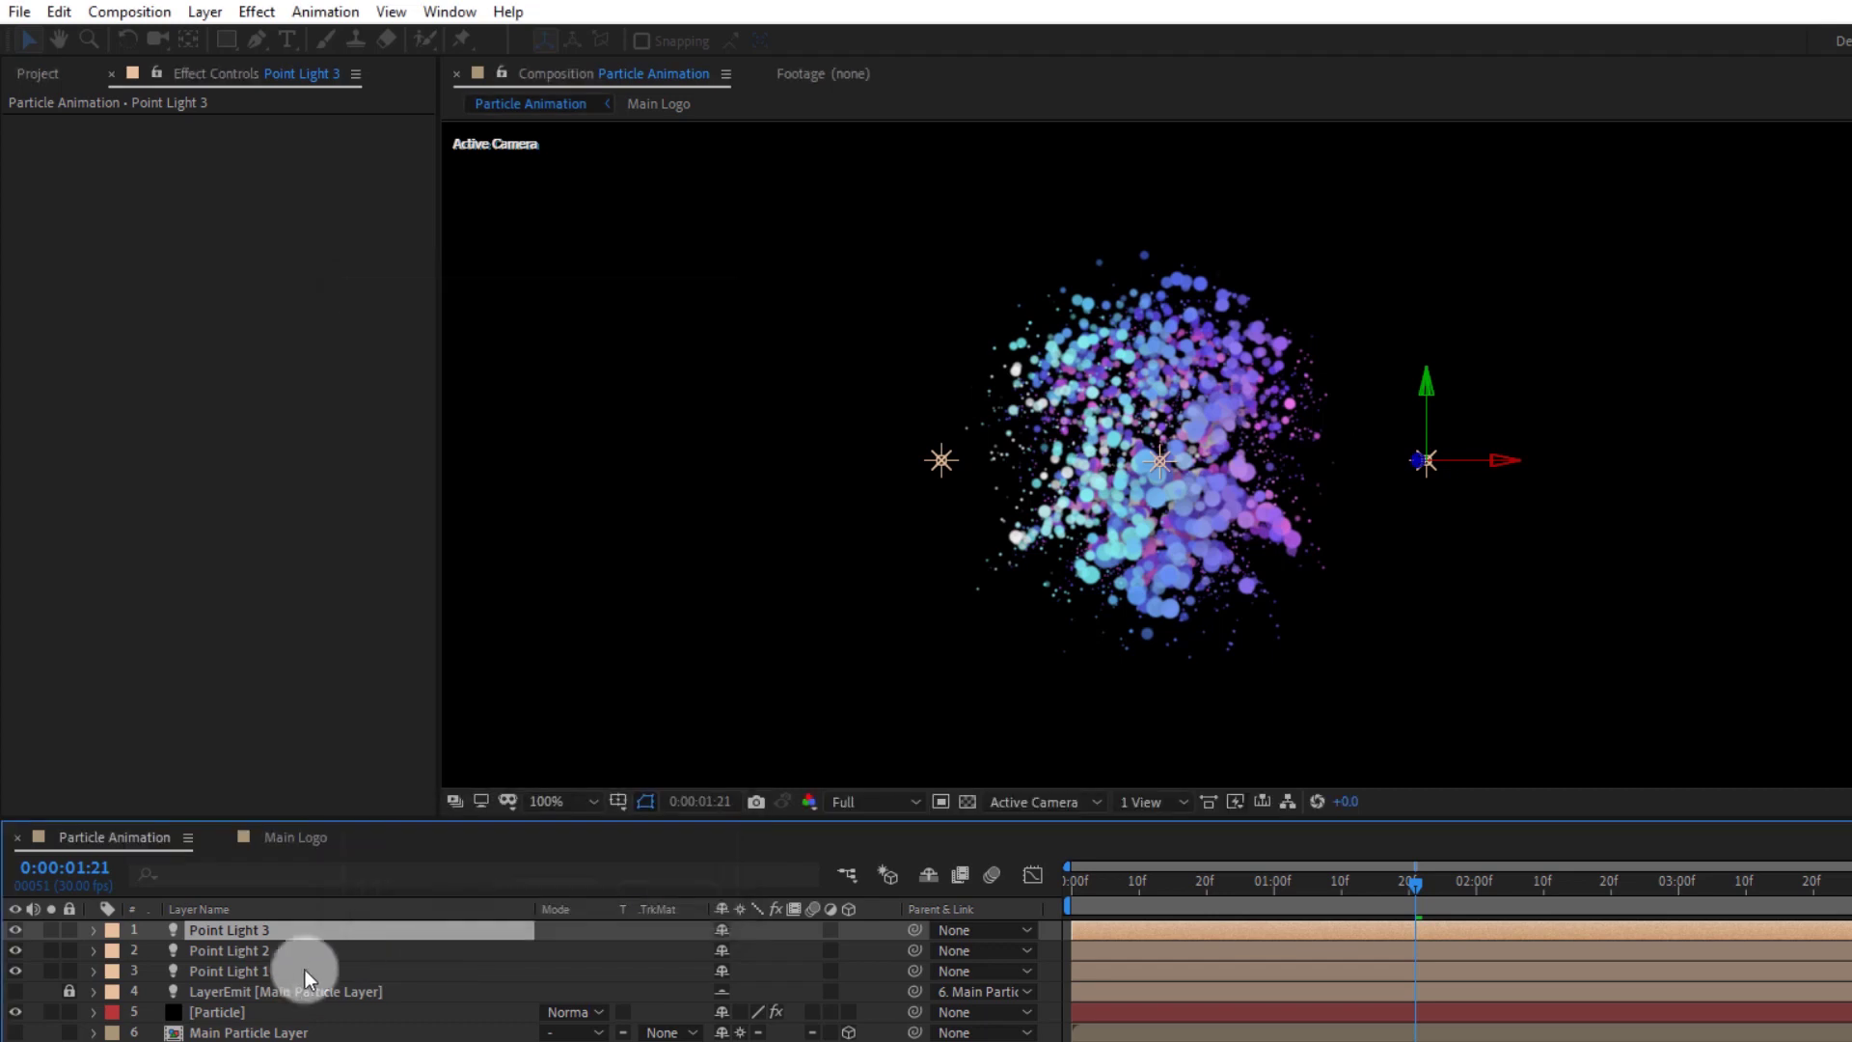
Recolour Point Light 1 to a pinkish red
left_click(264, 973)
key("ctrl+shift+y")
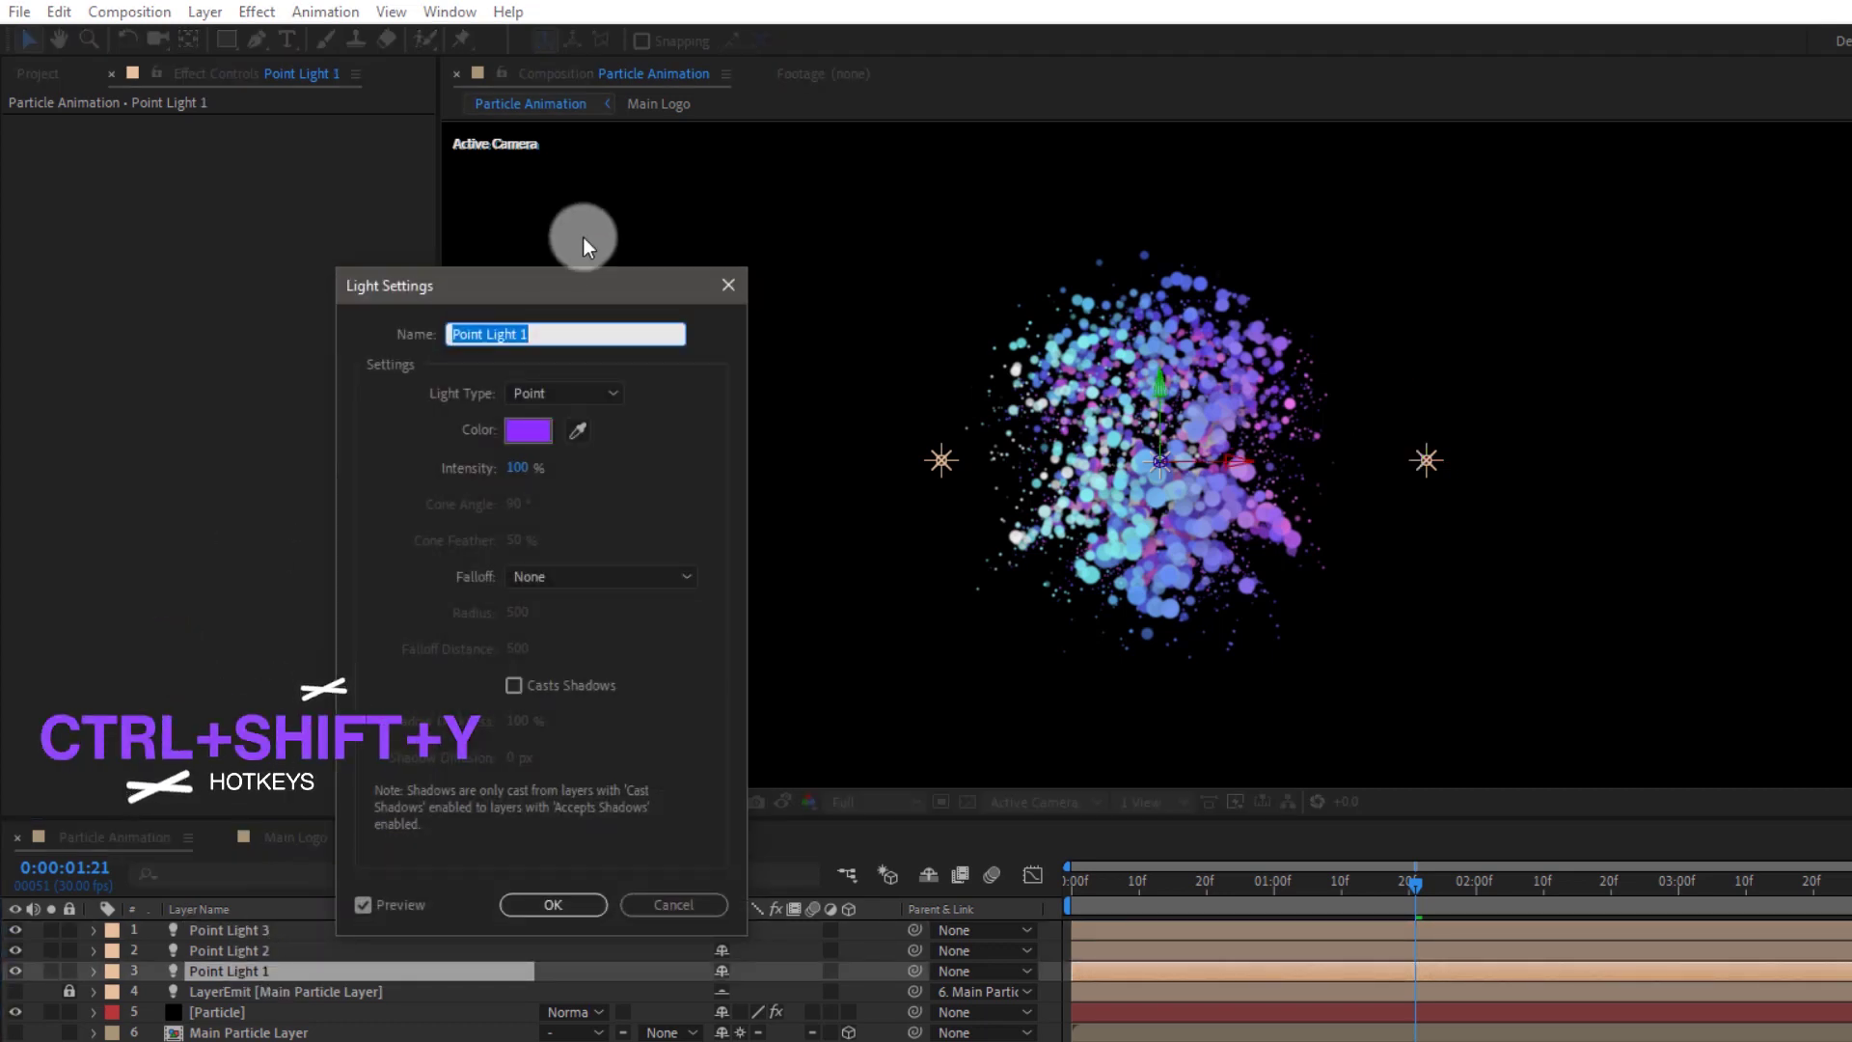
left_click(527, 431)
left_click_drag(1157, 630, 1170, 544)
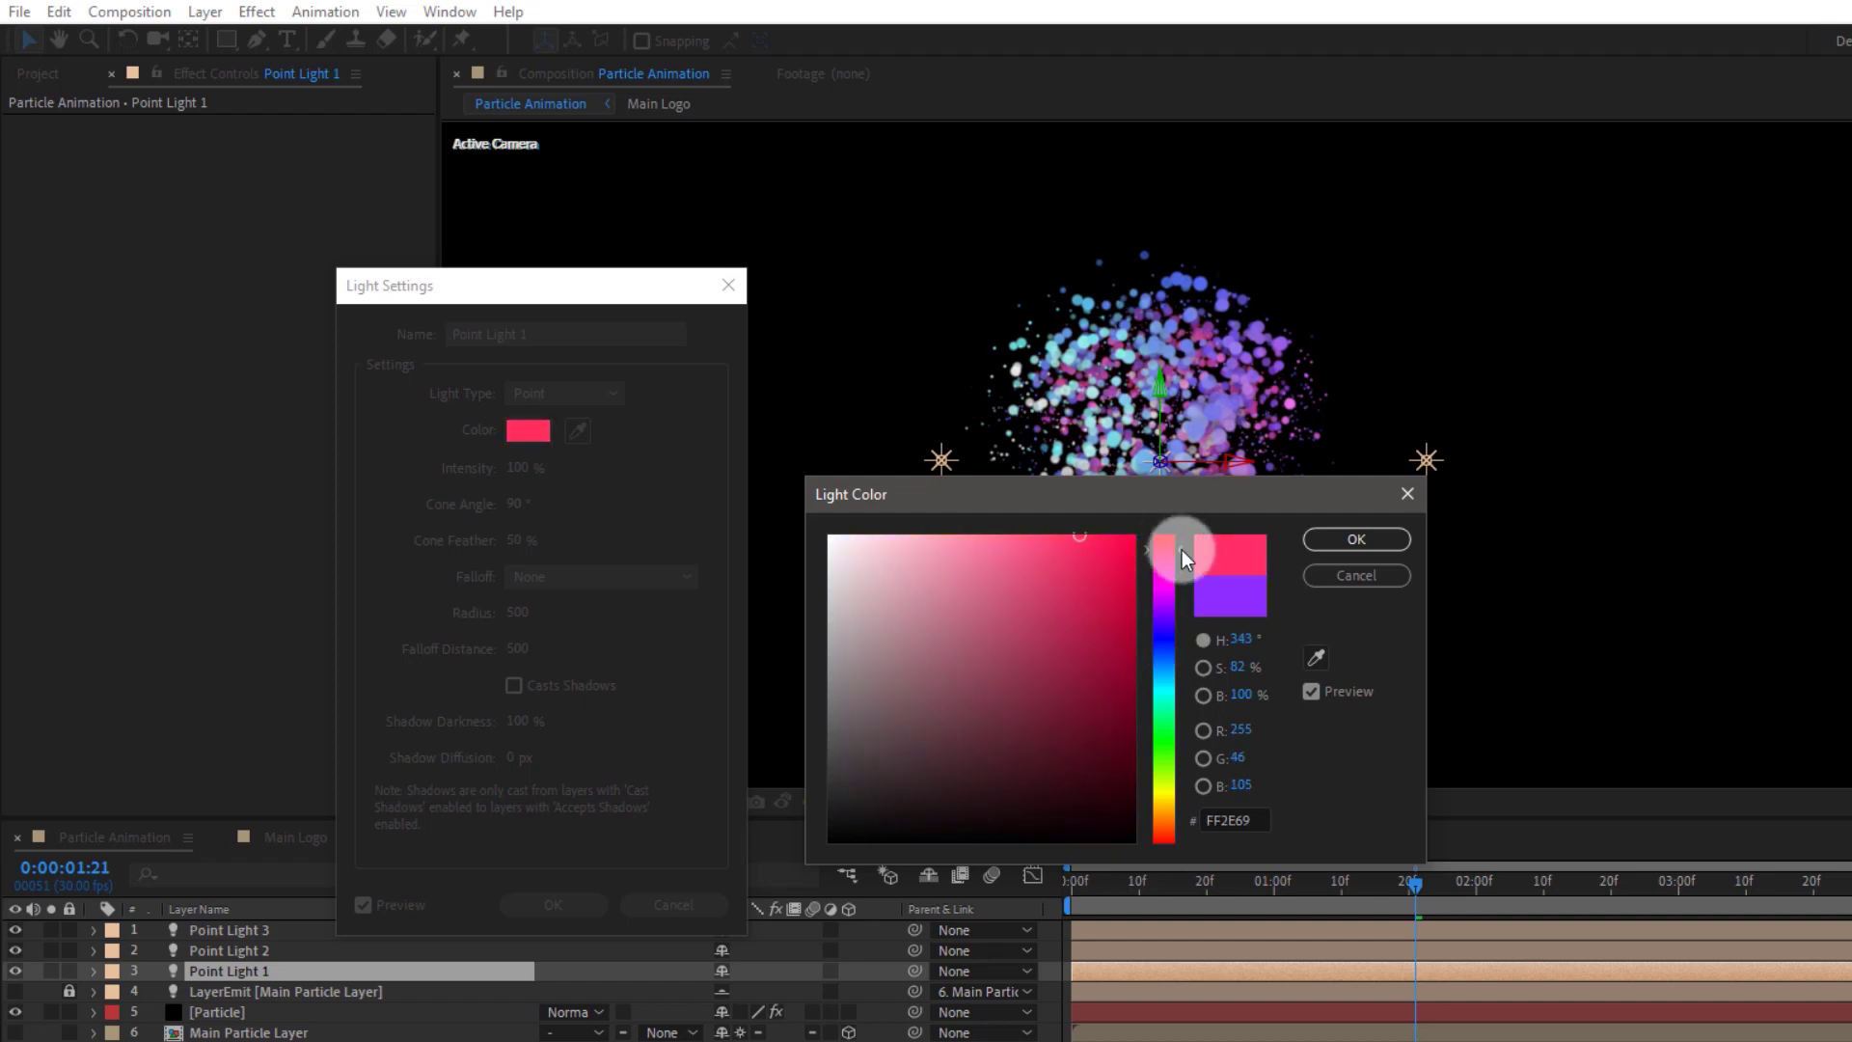
key("Return")
left_click(533, 897)
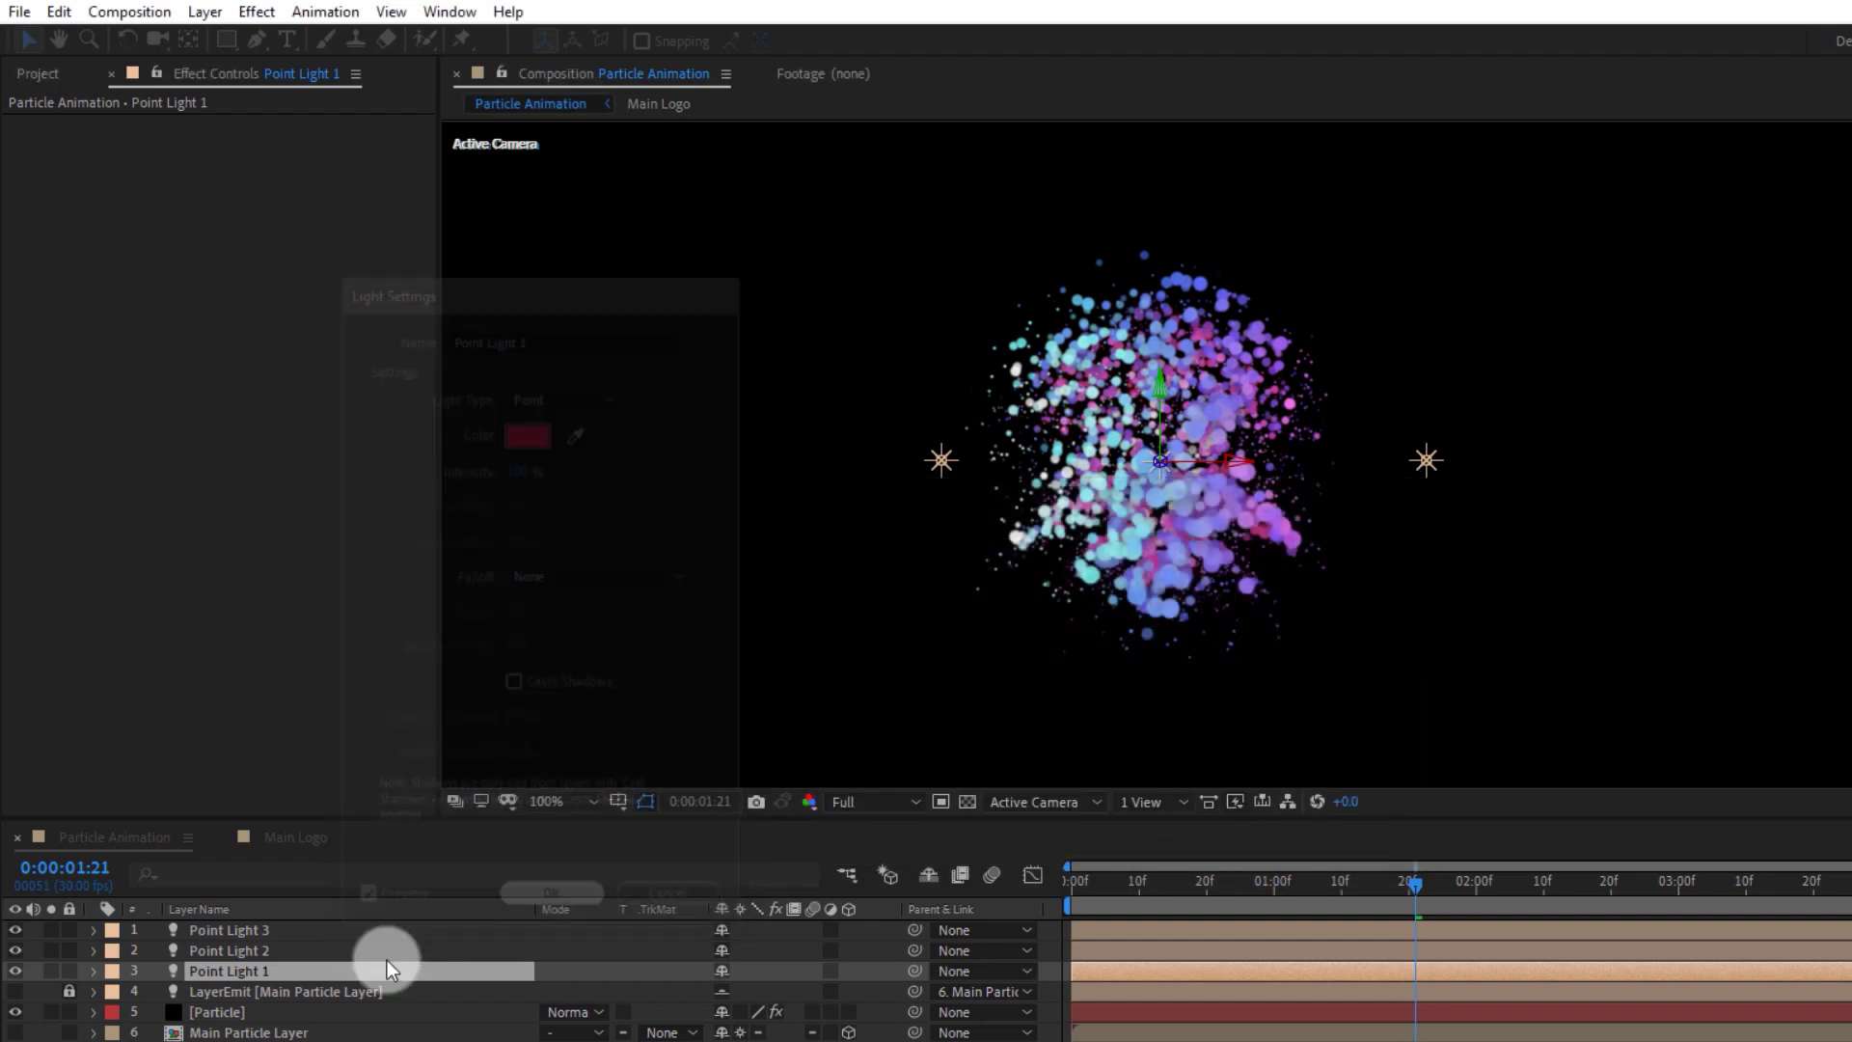
Recolour Point Light 2 from light blue to a deep blue-violet
left_click(239, 951)
key("ctrl+shift+y")
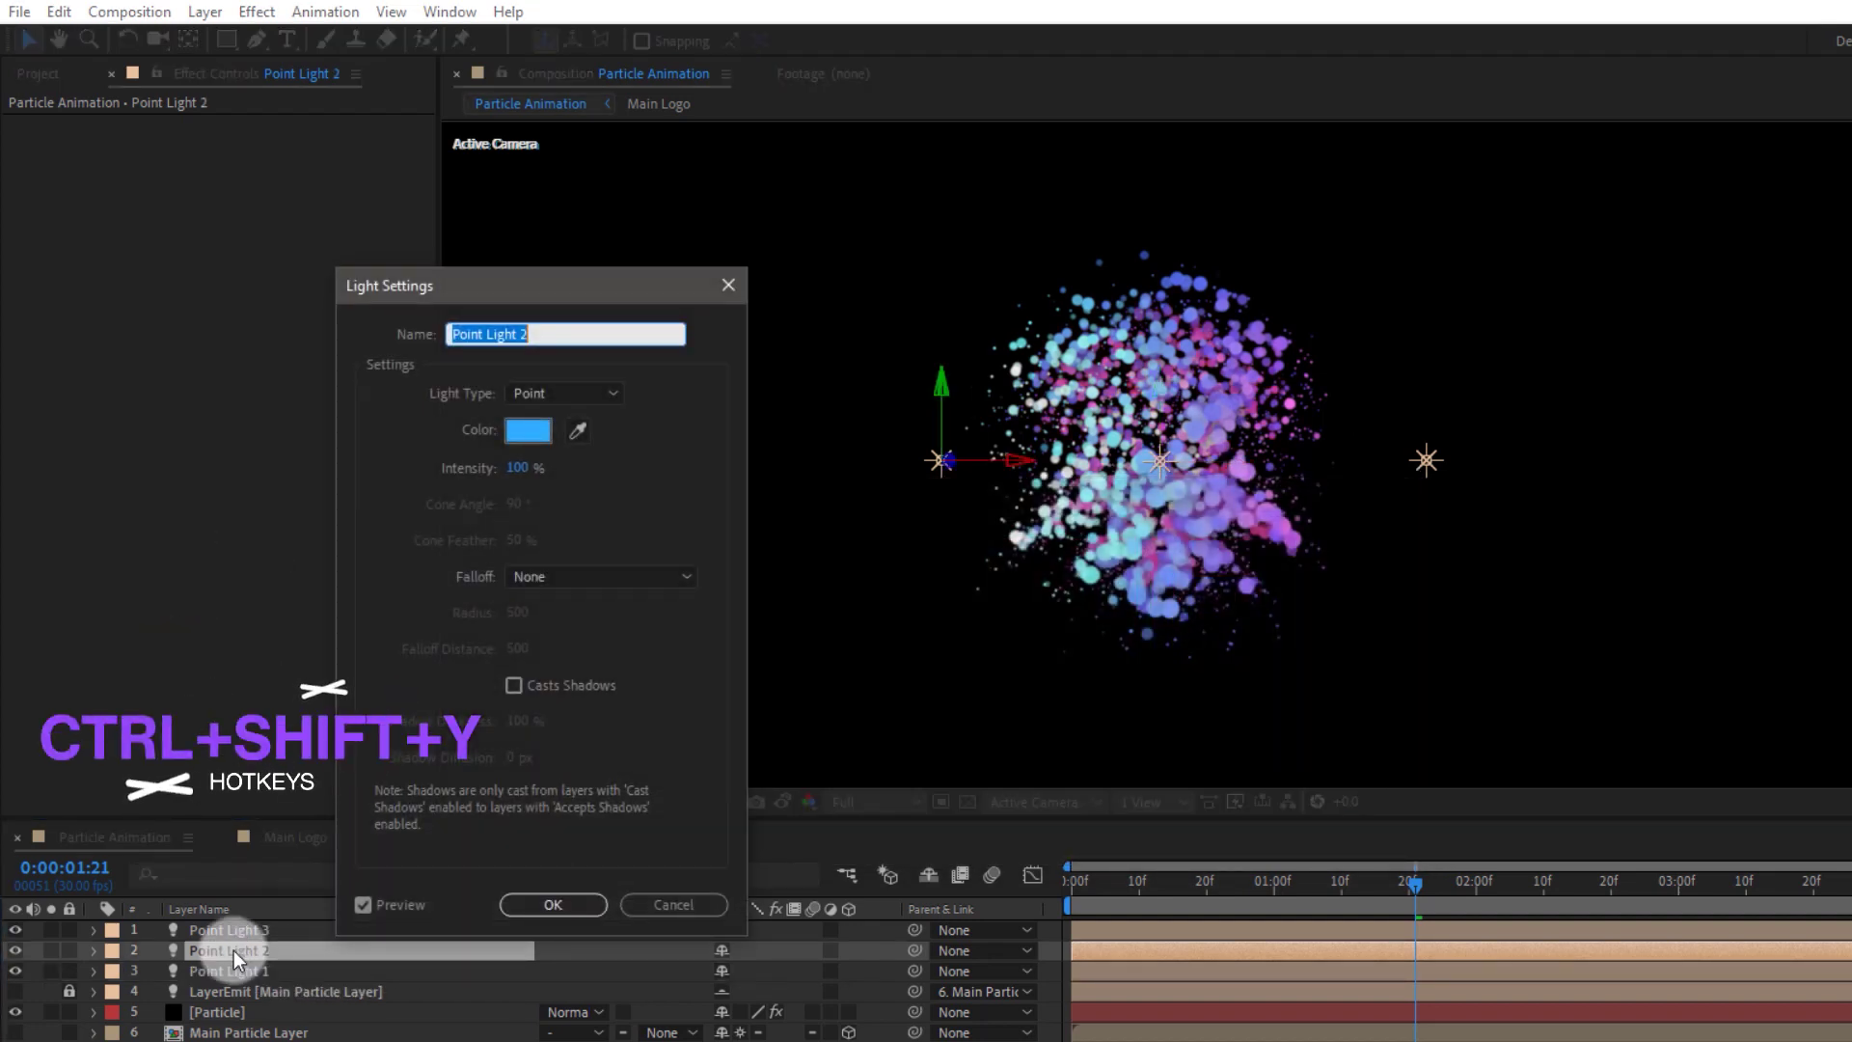
left_click(527, 431)
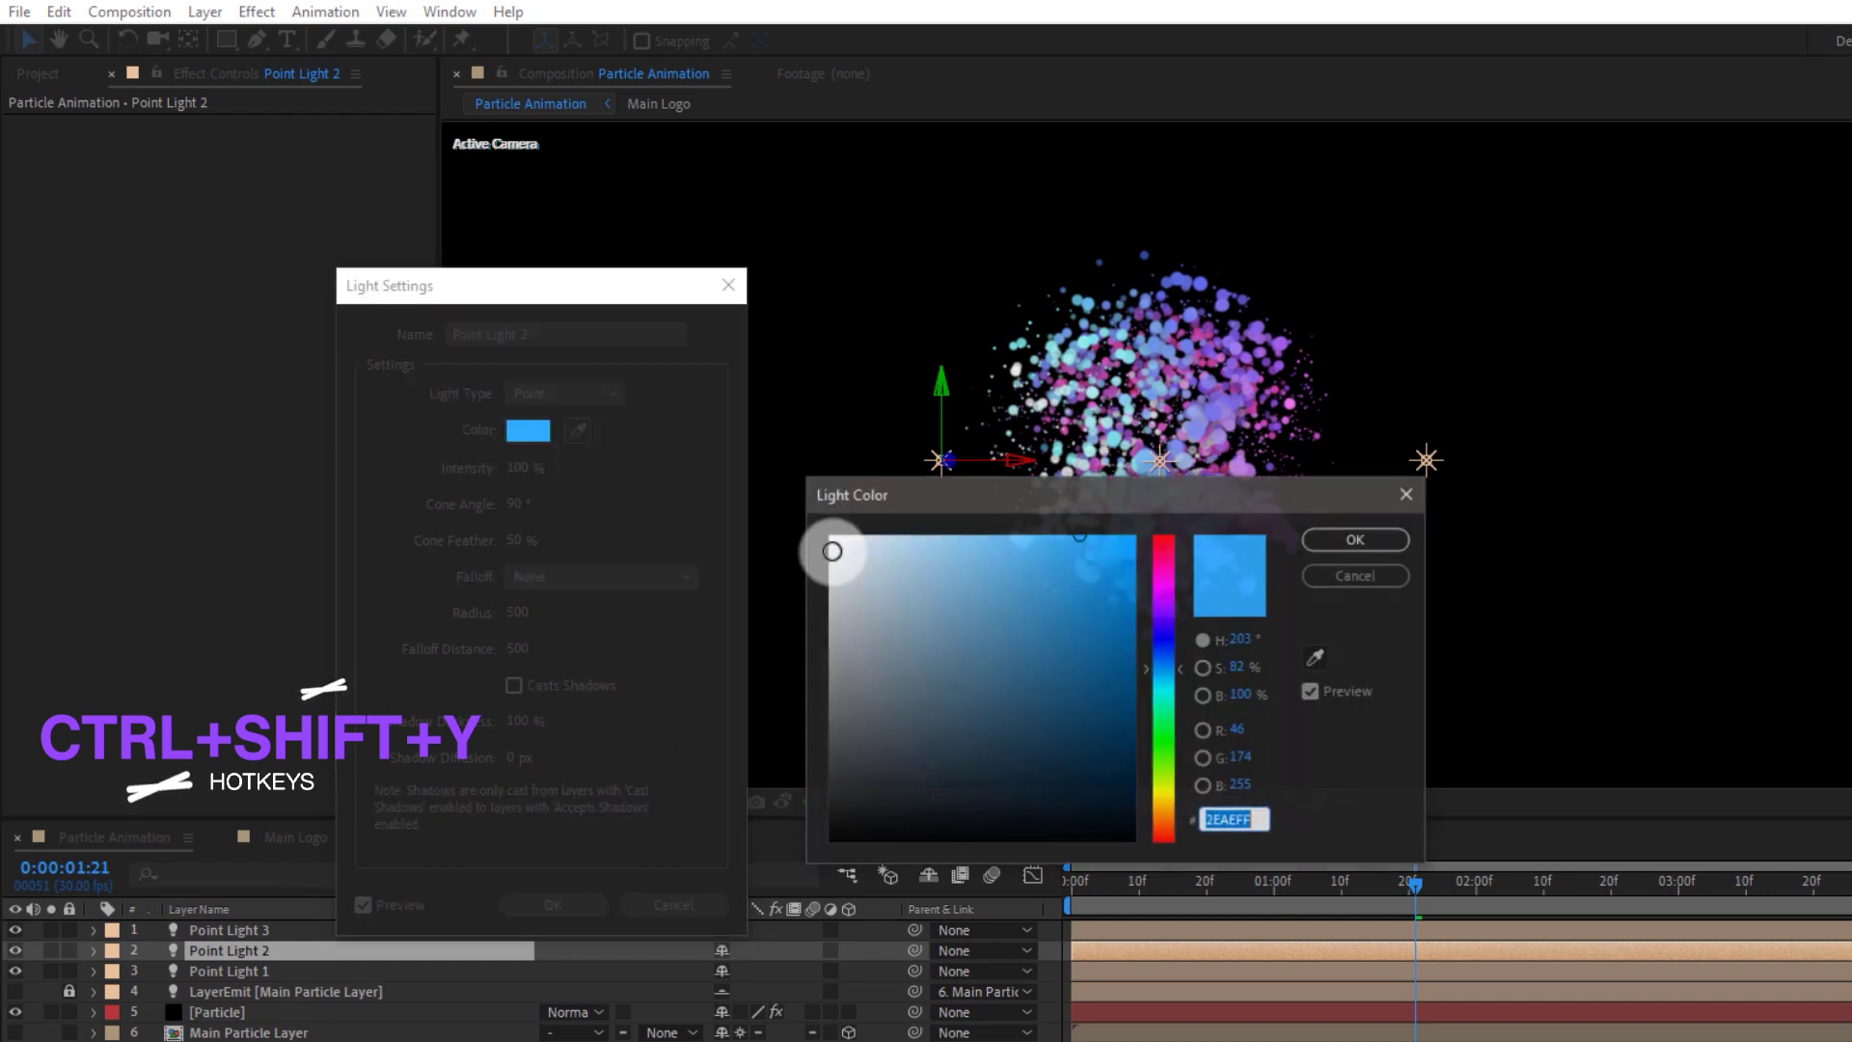
left_click(1164, 633)
left_click_drag(1116, 550, 1090, 547)
left_click(1165, 657)
left_click_drag(1165, 657, 1167, 628)
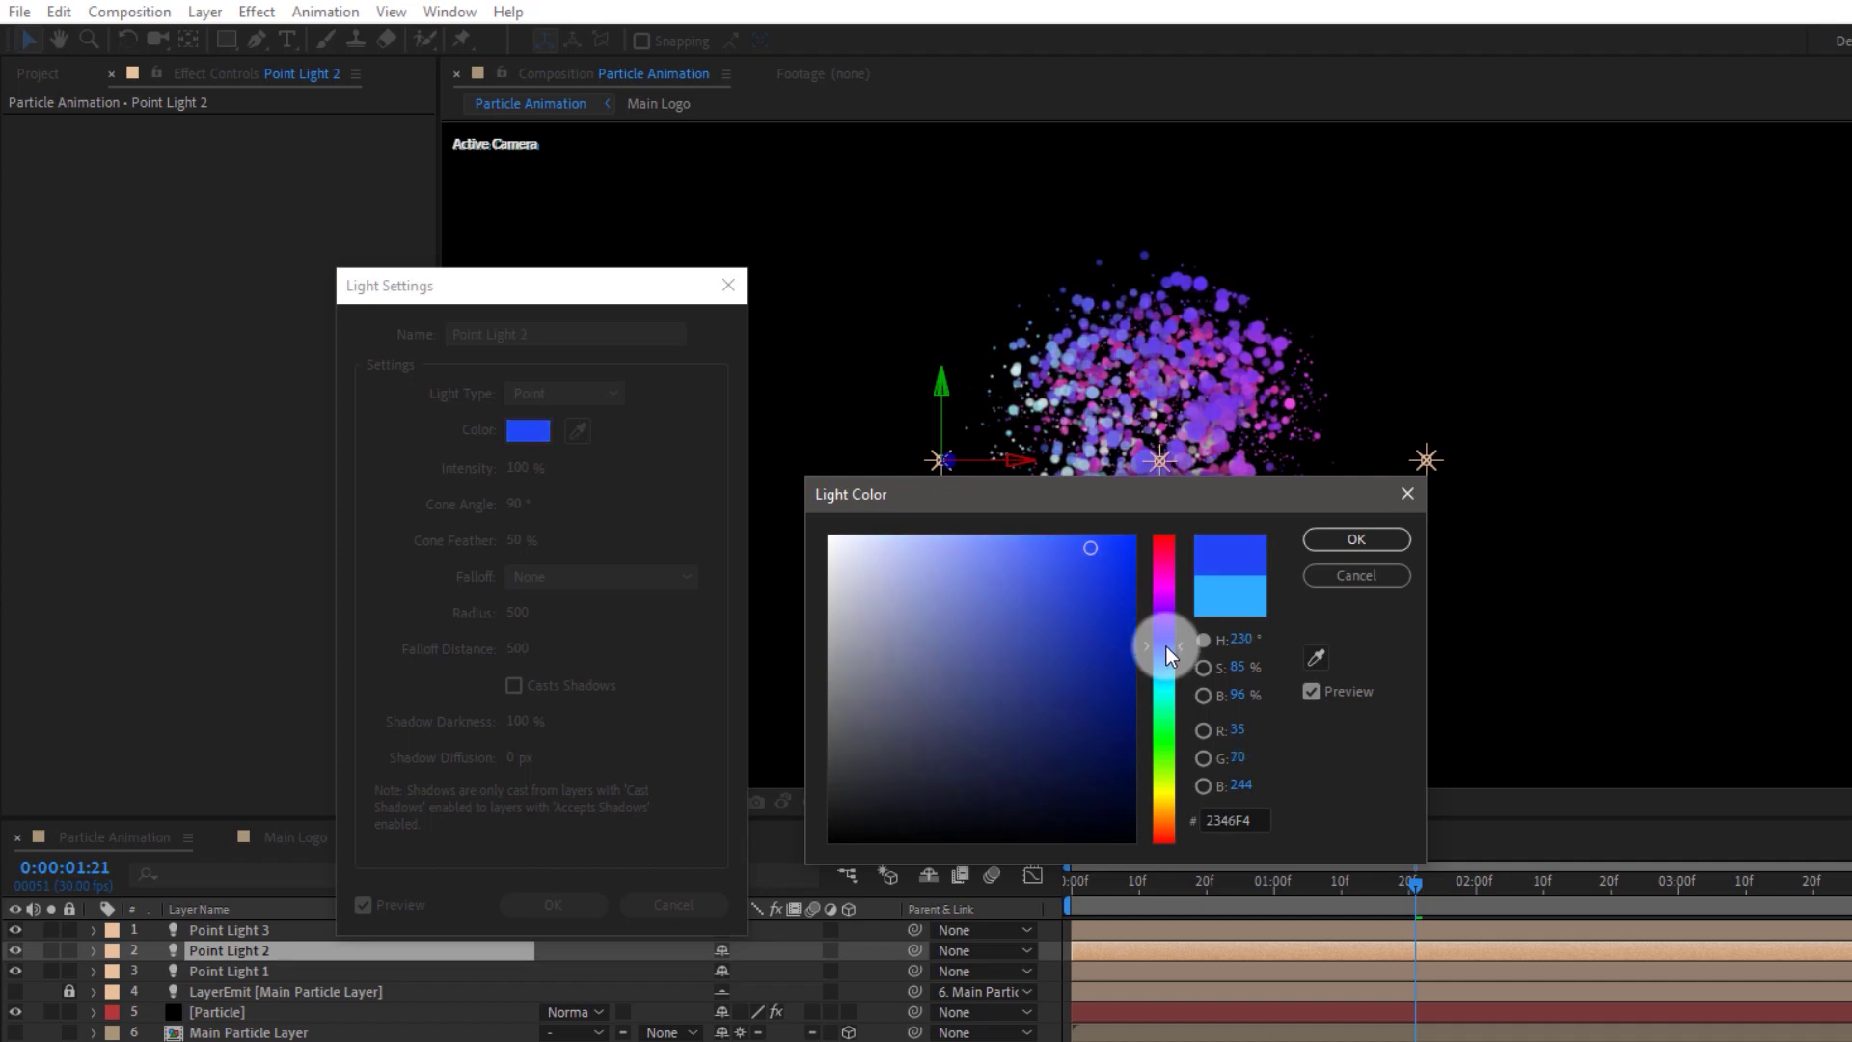
left_click(1308, 542)
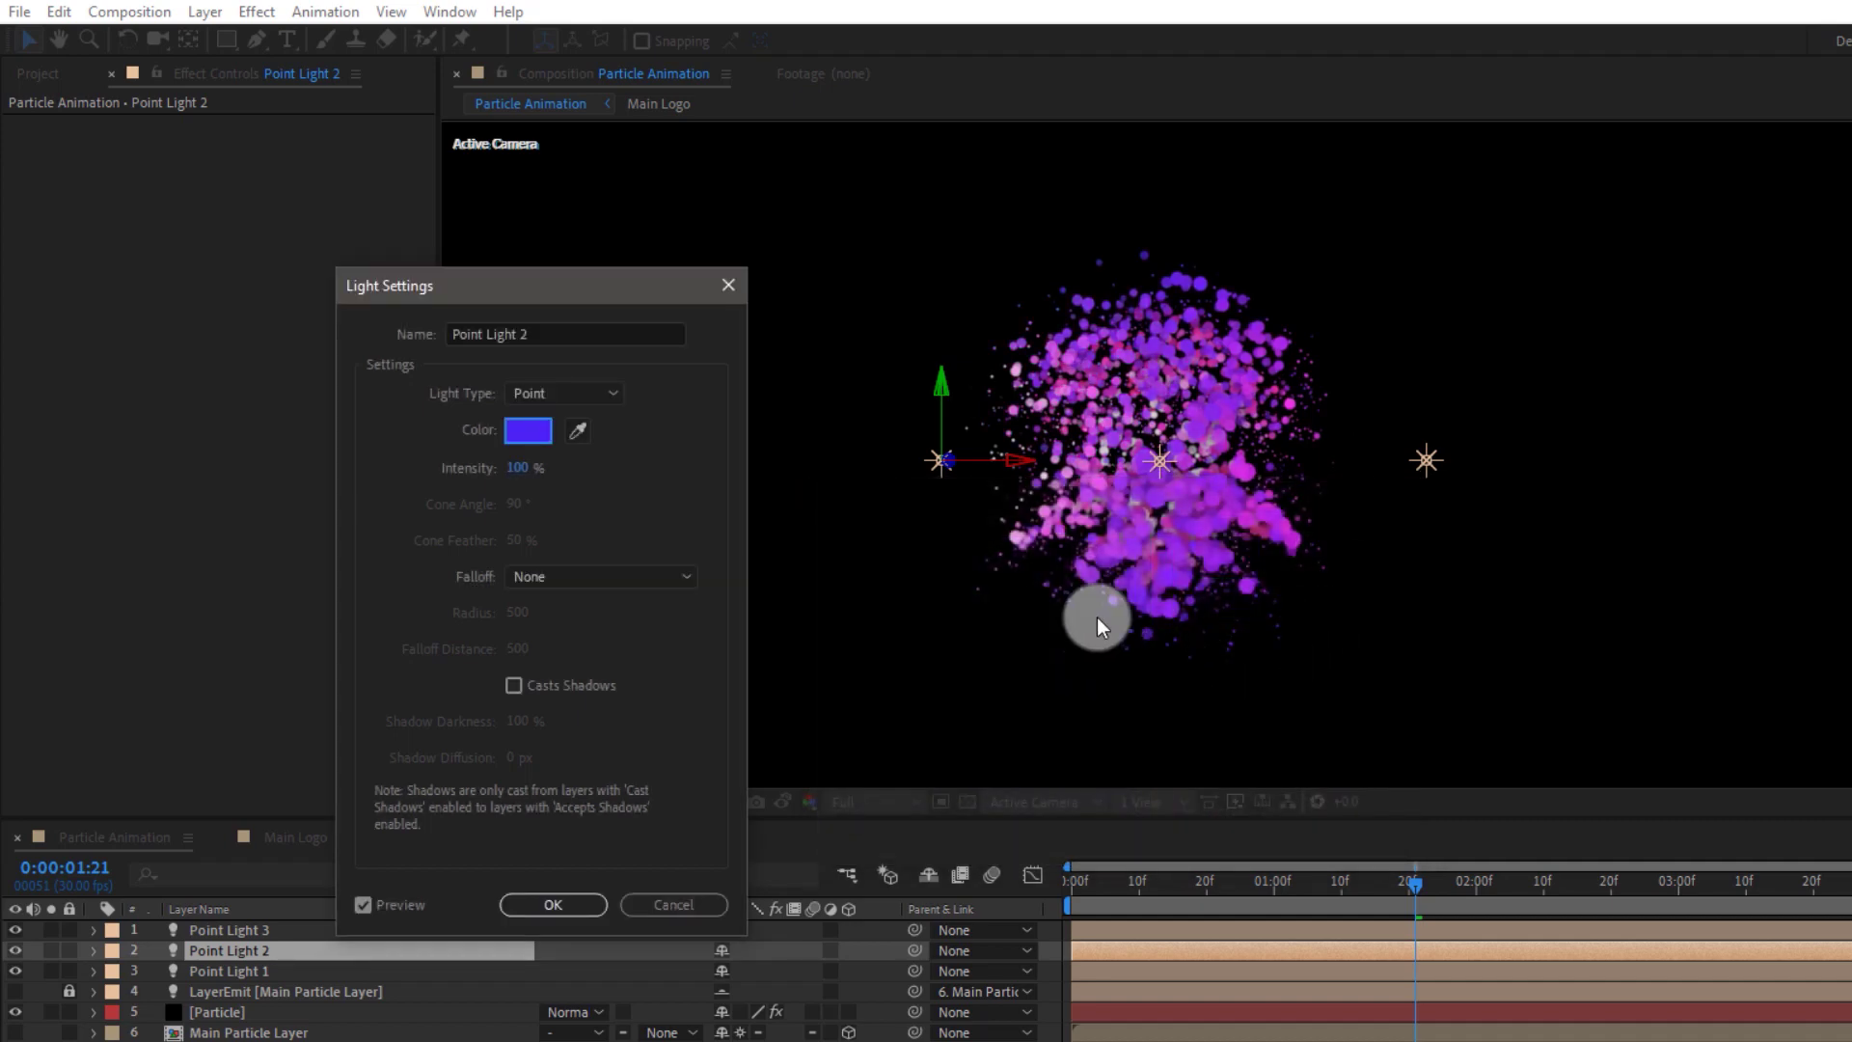
left_click(579, 903)
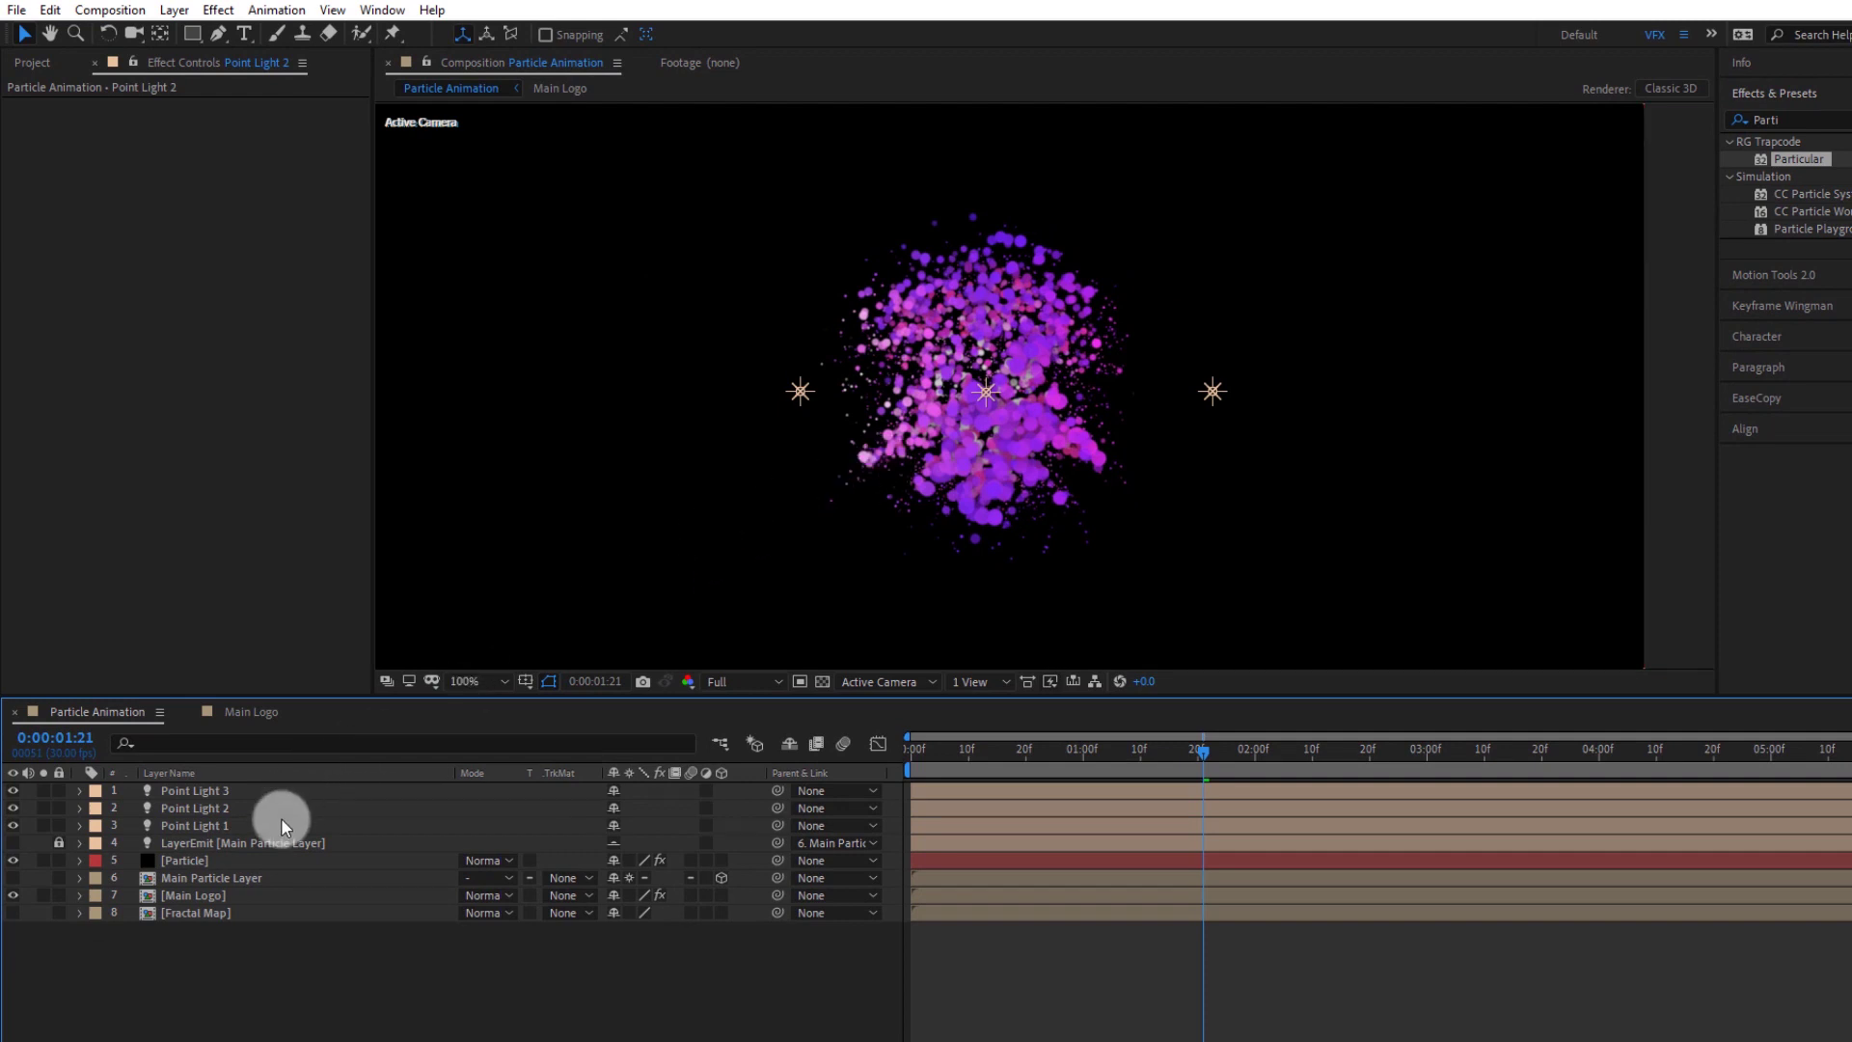
Set Particular's Physics Gravity to -100 on the Particle layer
left_click(205, 862)
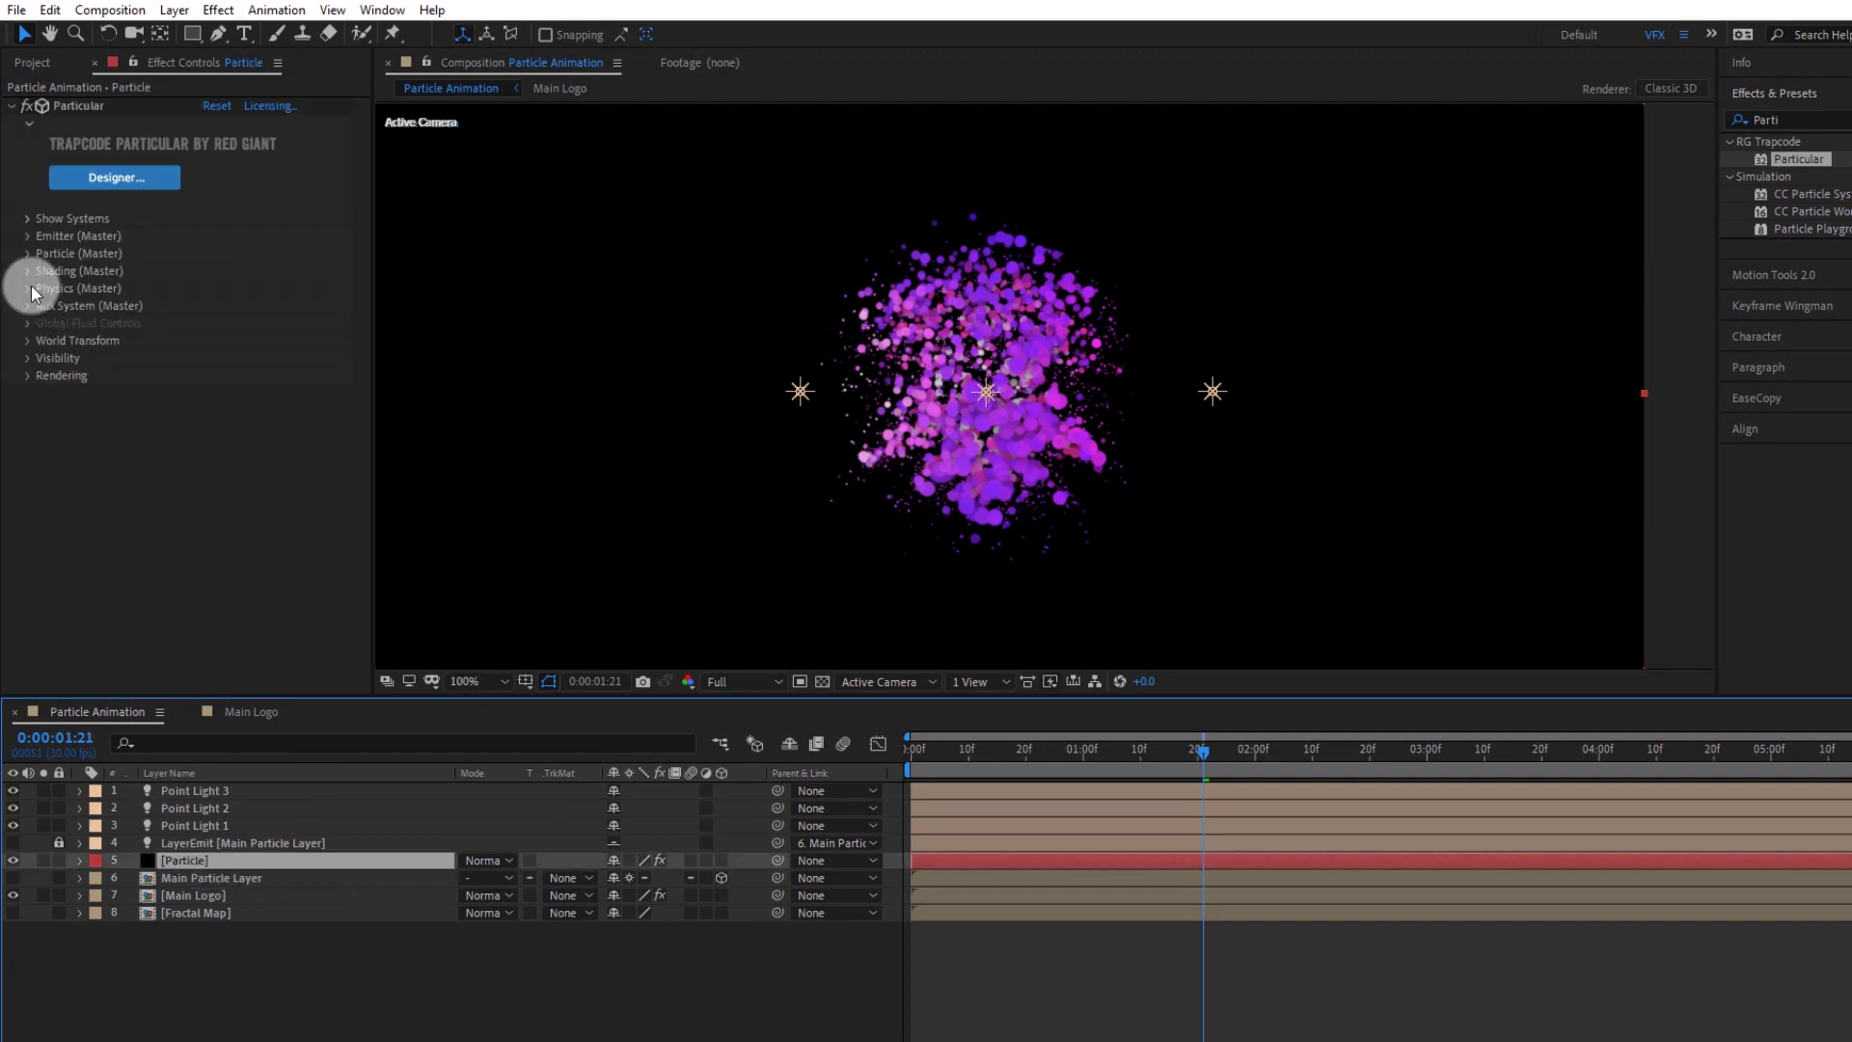
left_click(28, 256)
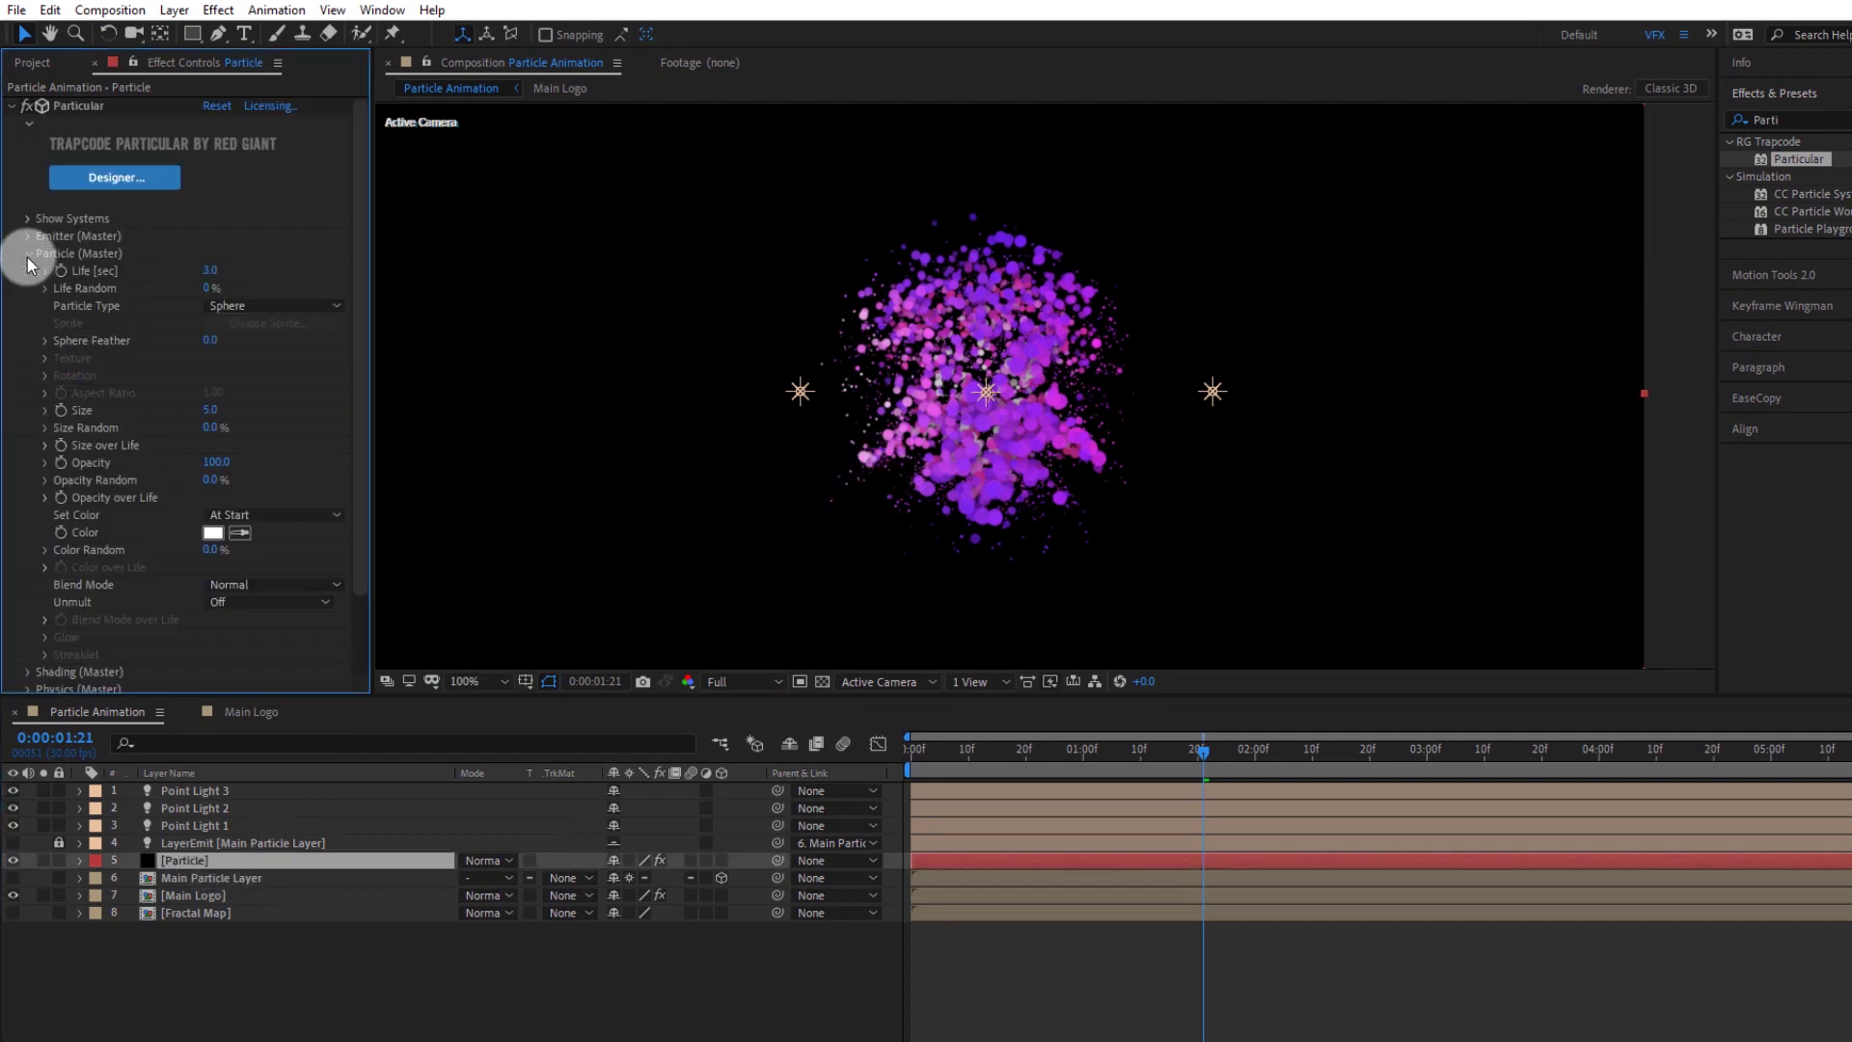
left_click(28, 255)
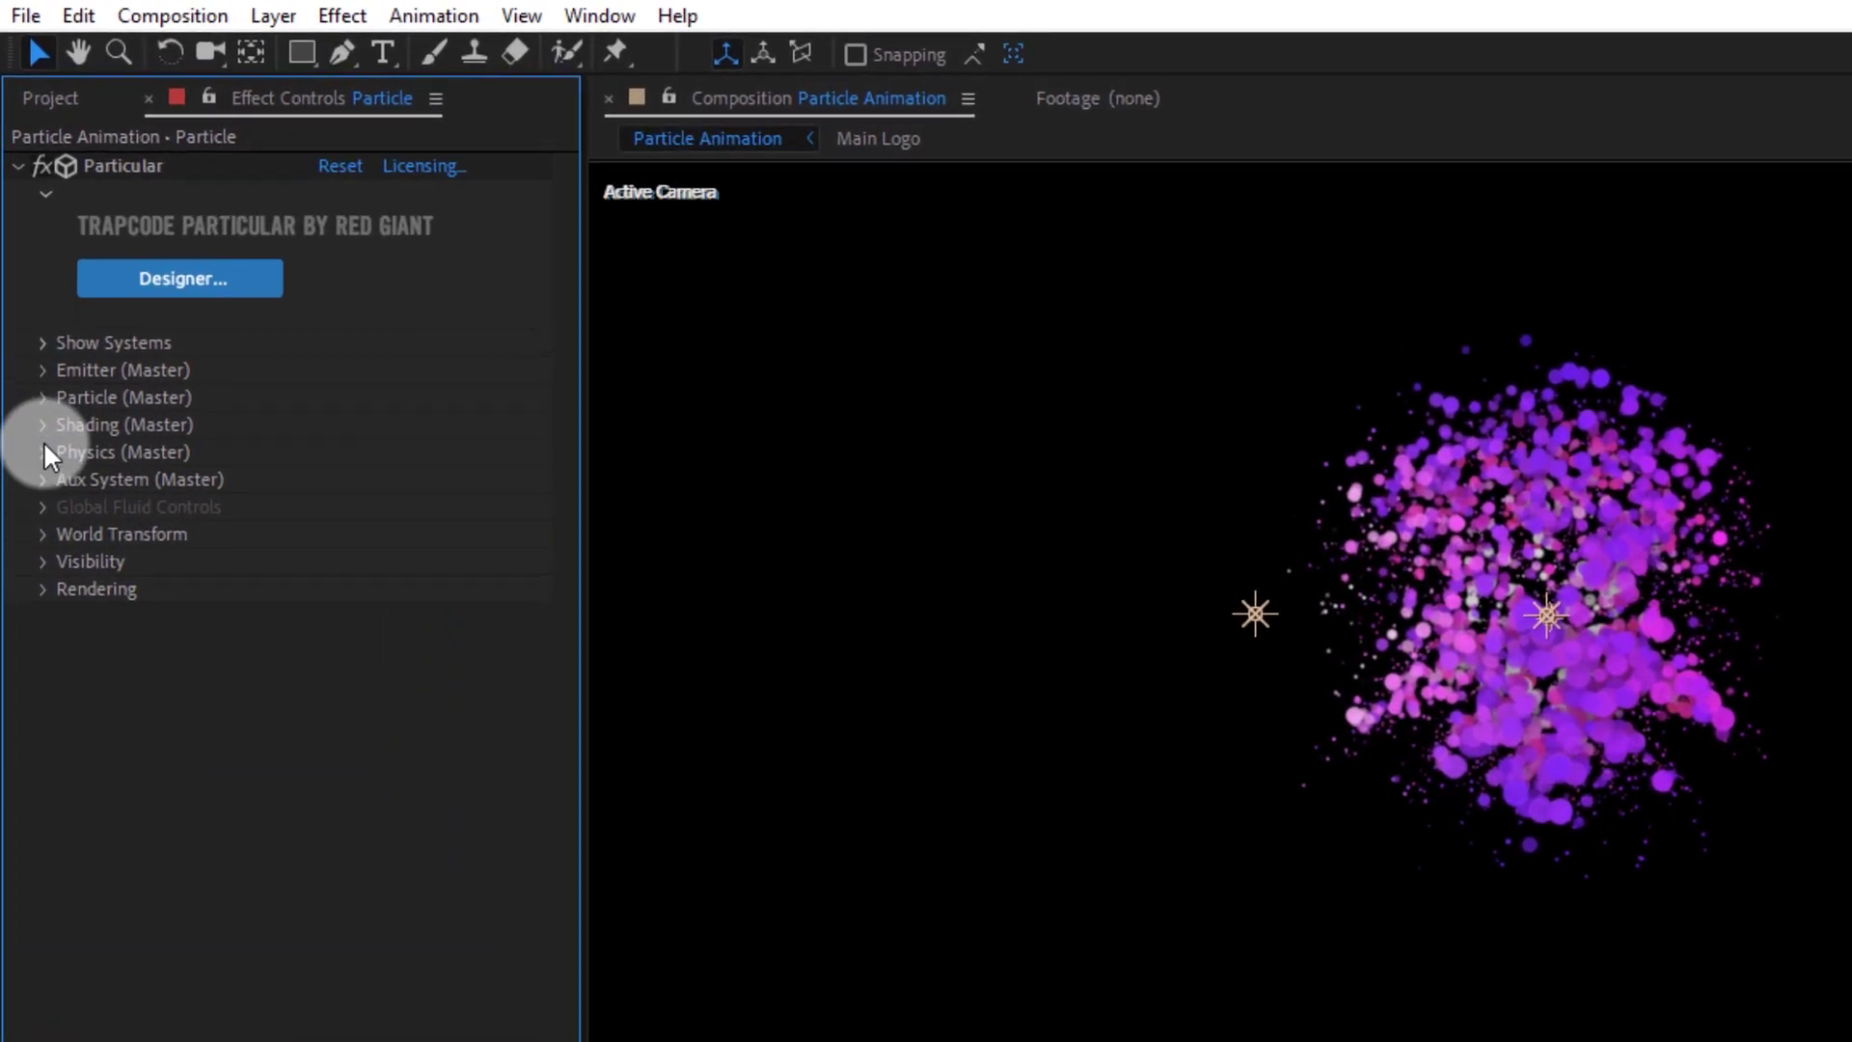
left_click(33, 451)
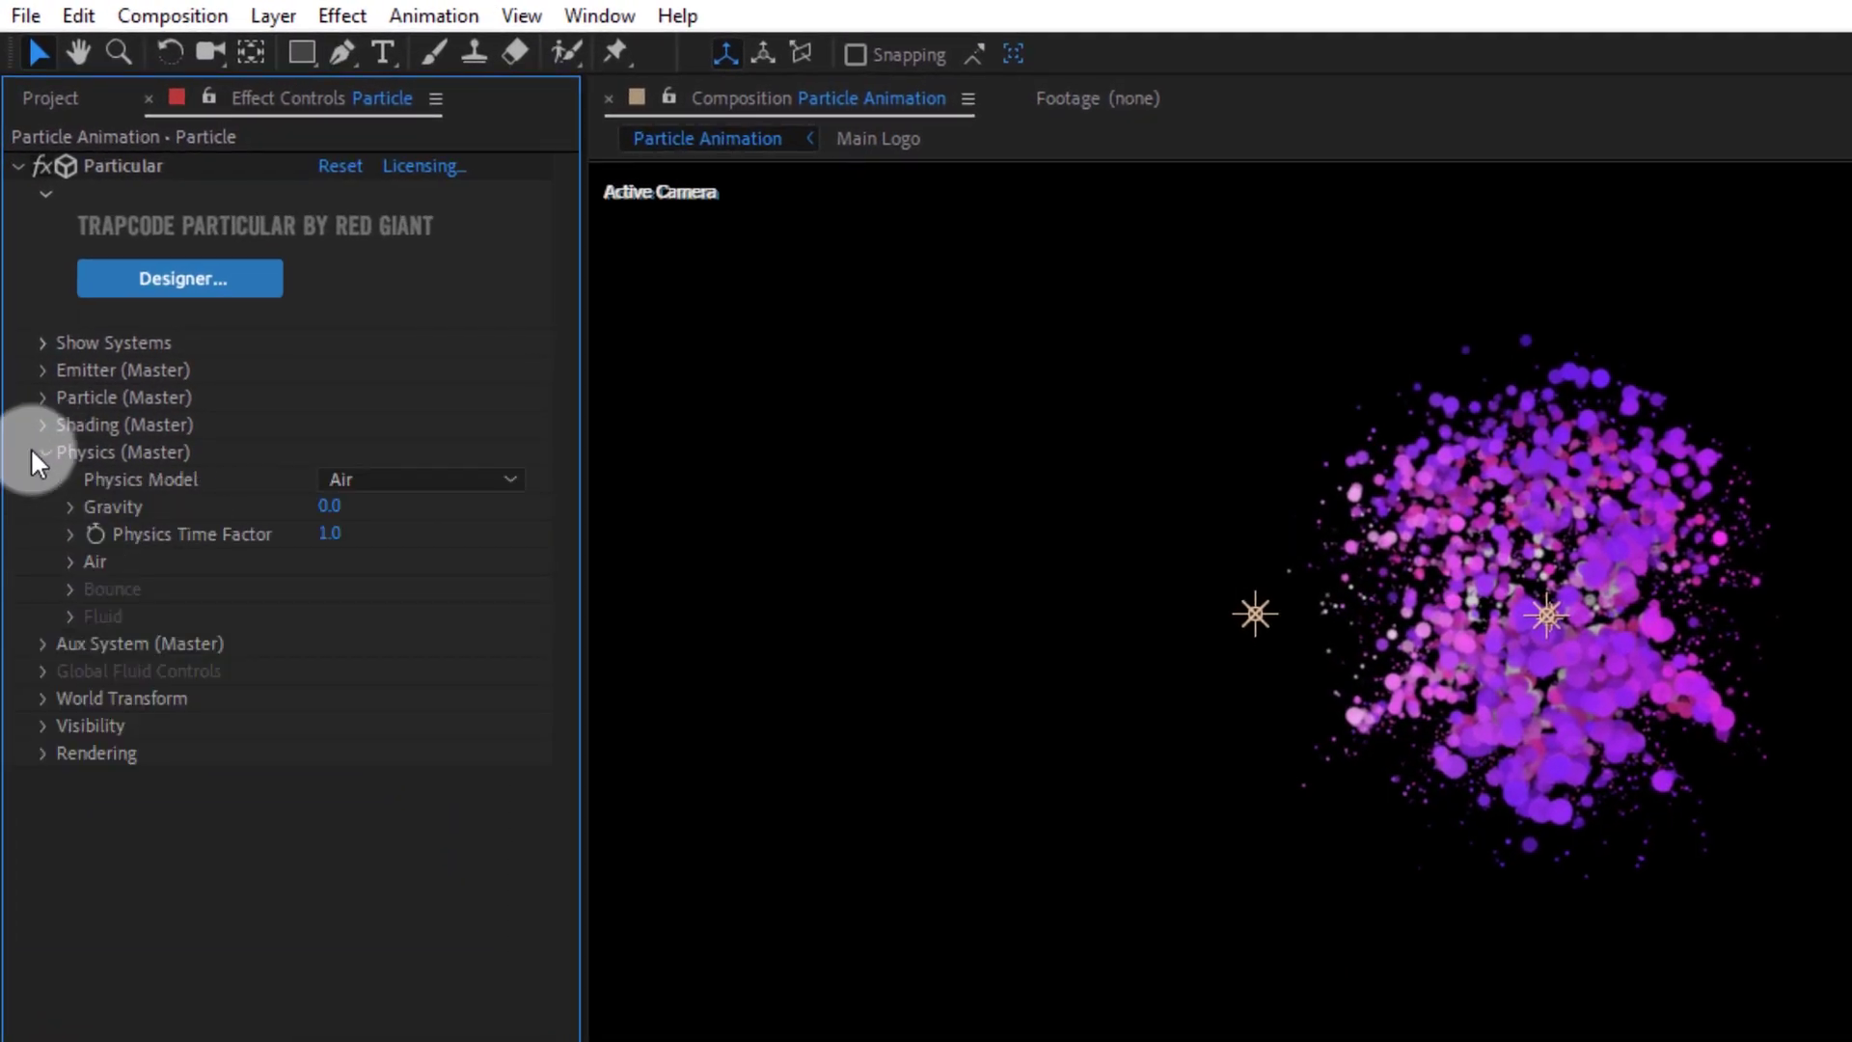
left_click(331, 507)
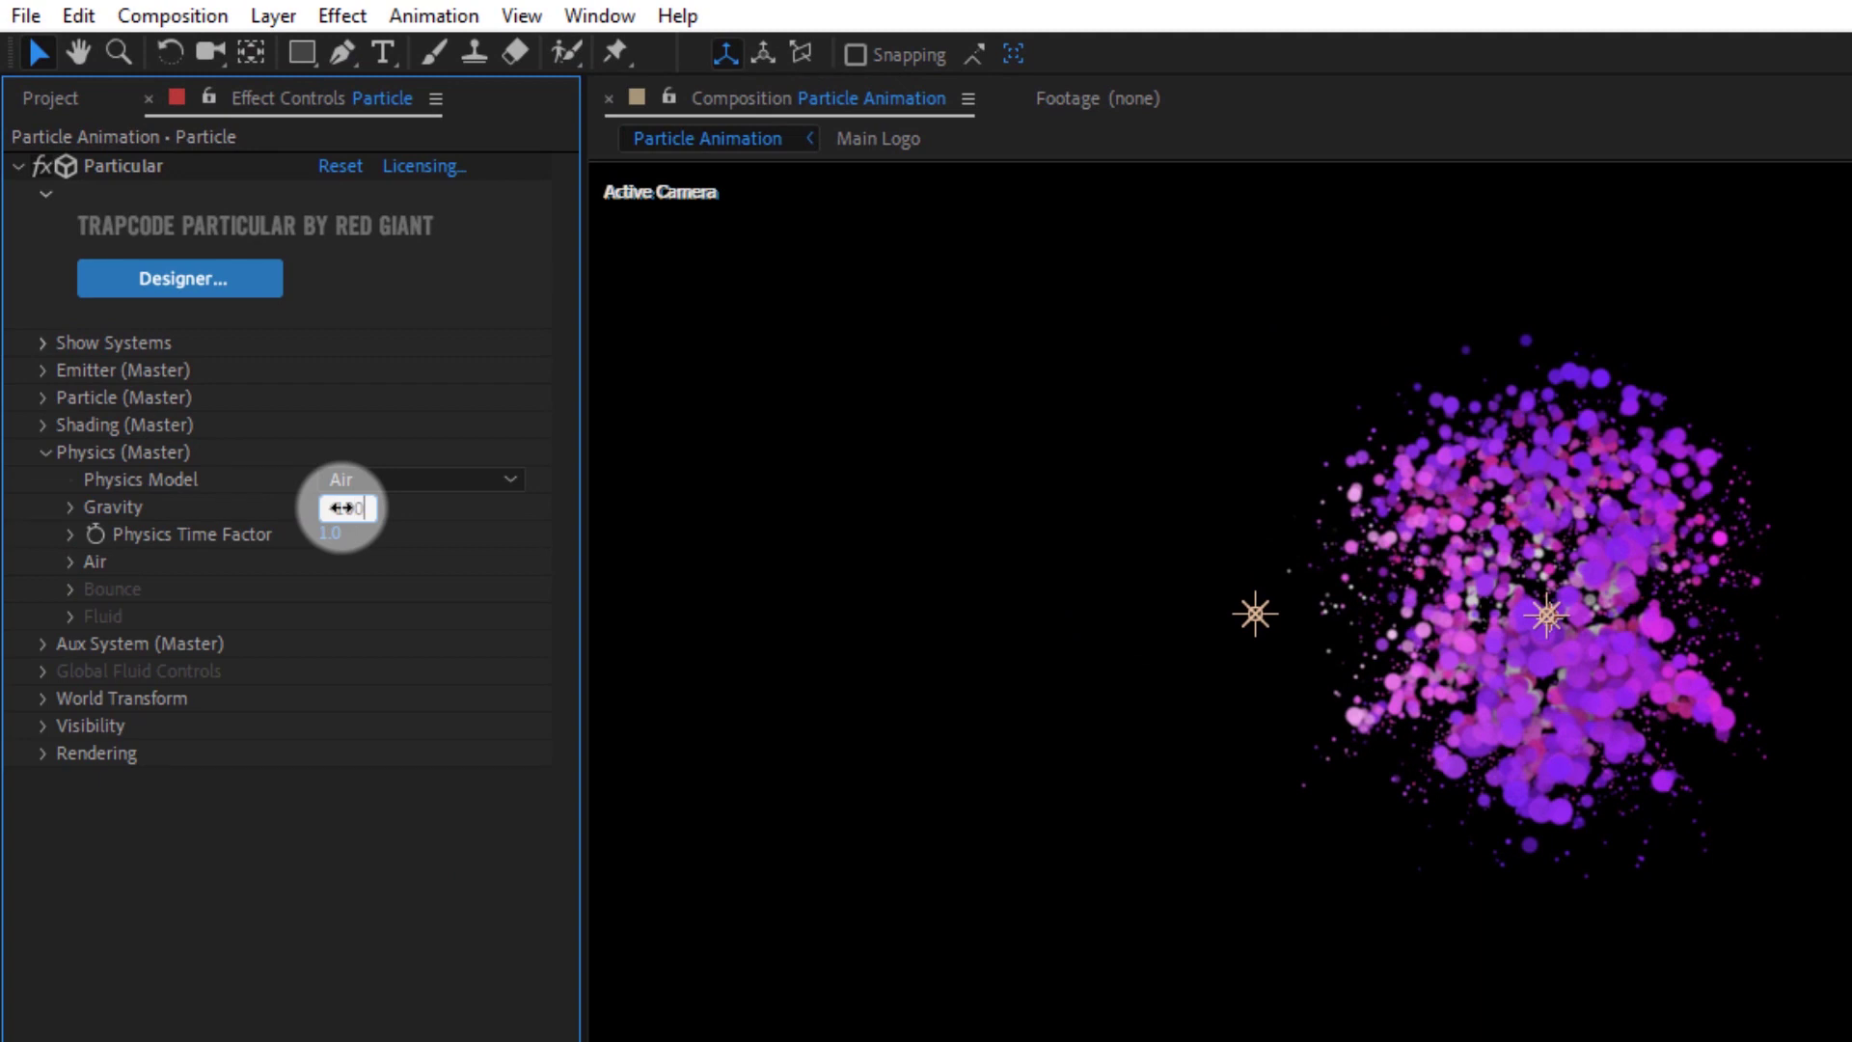
type("-100")
key("Return")
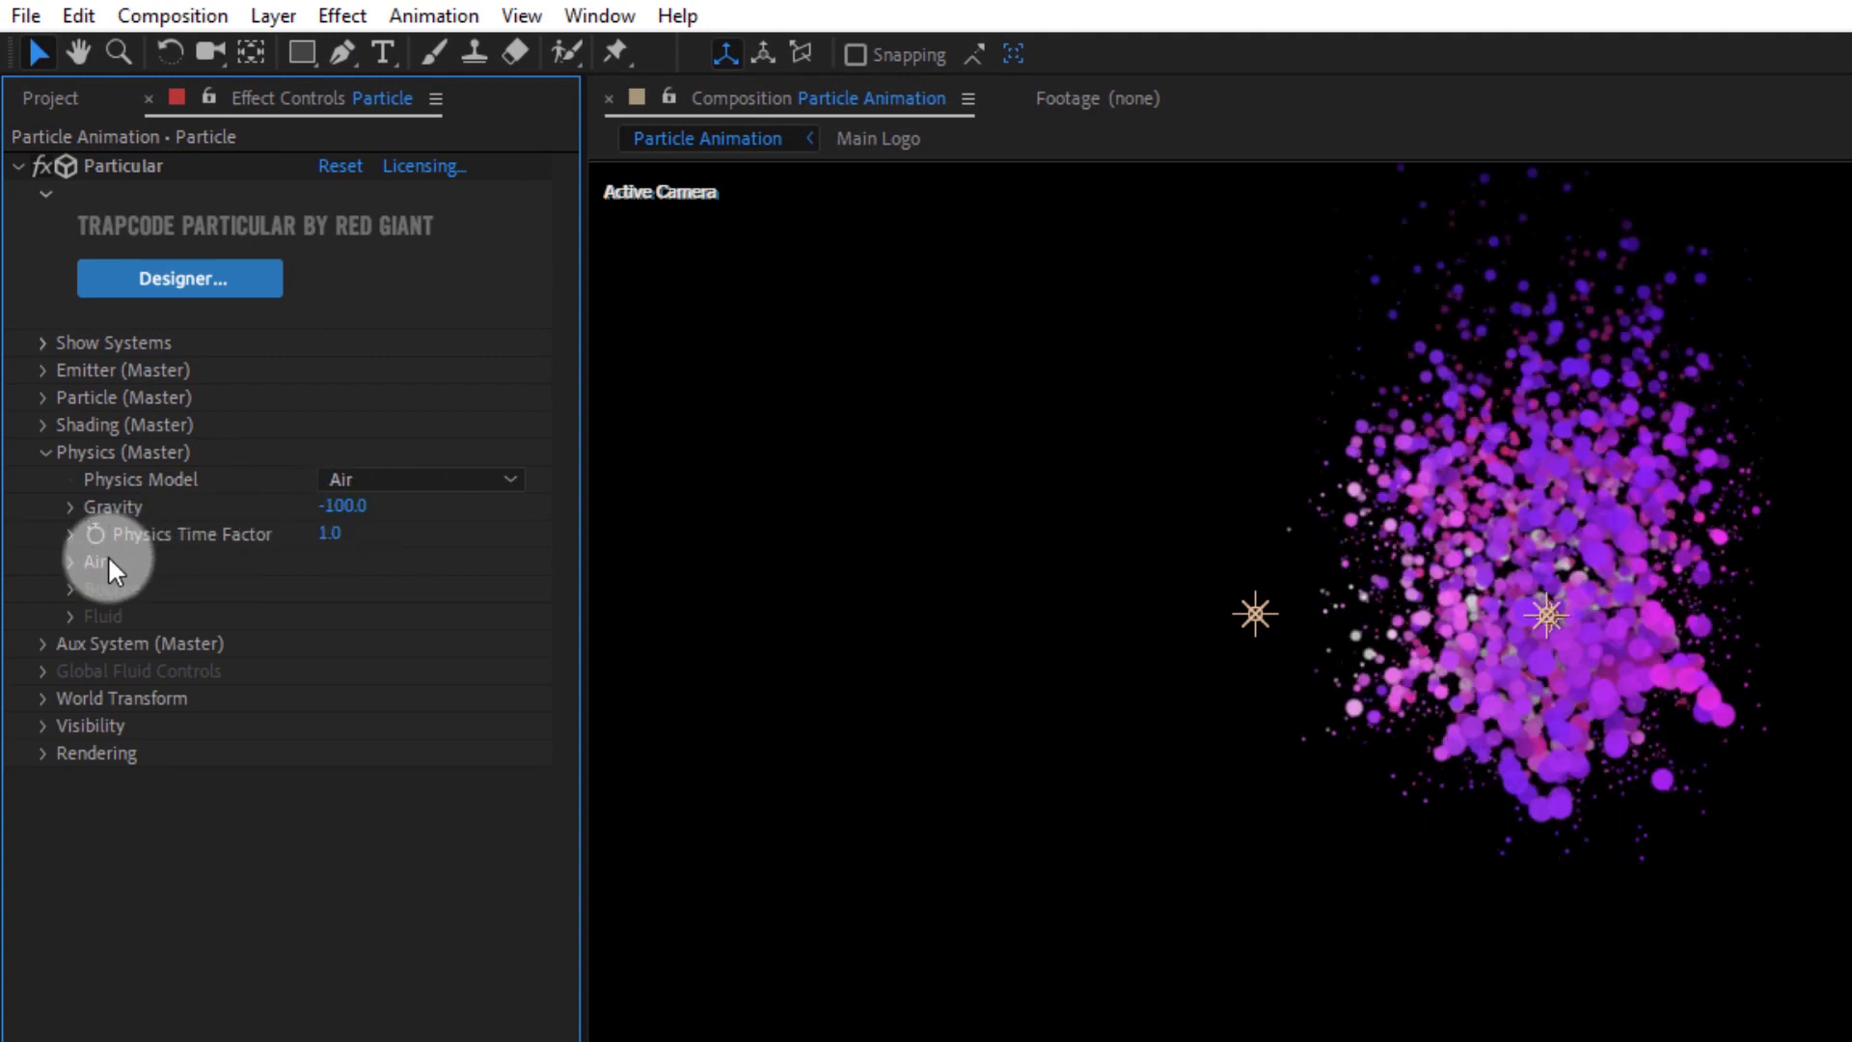
Set Air Resistance to 5 and enable Air Resistance Rotation
left_click(73, 561)
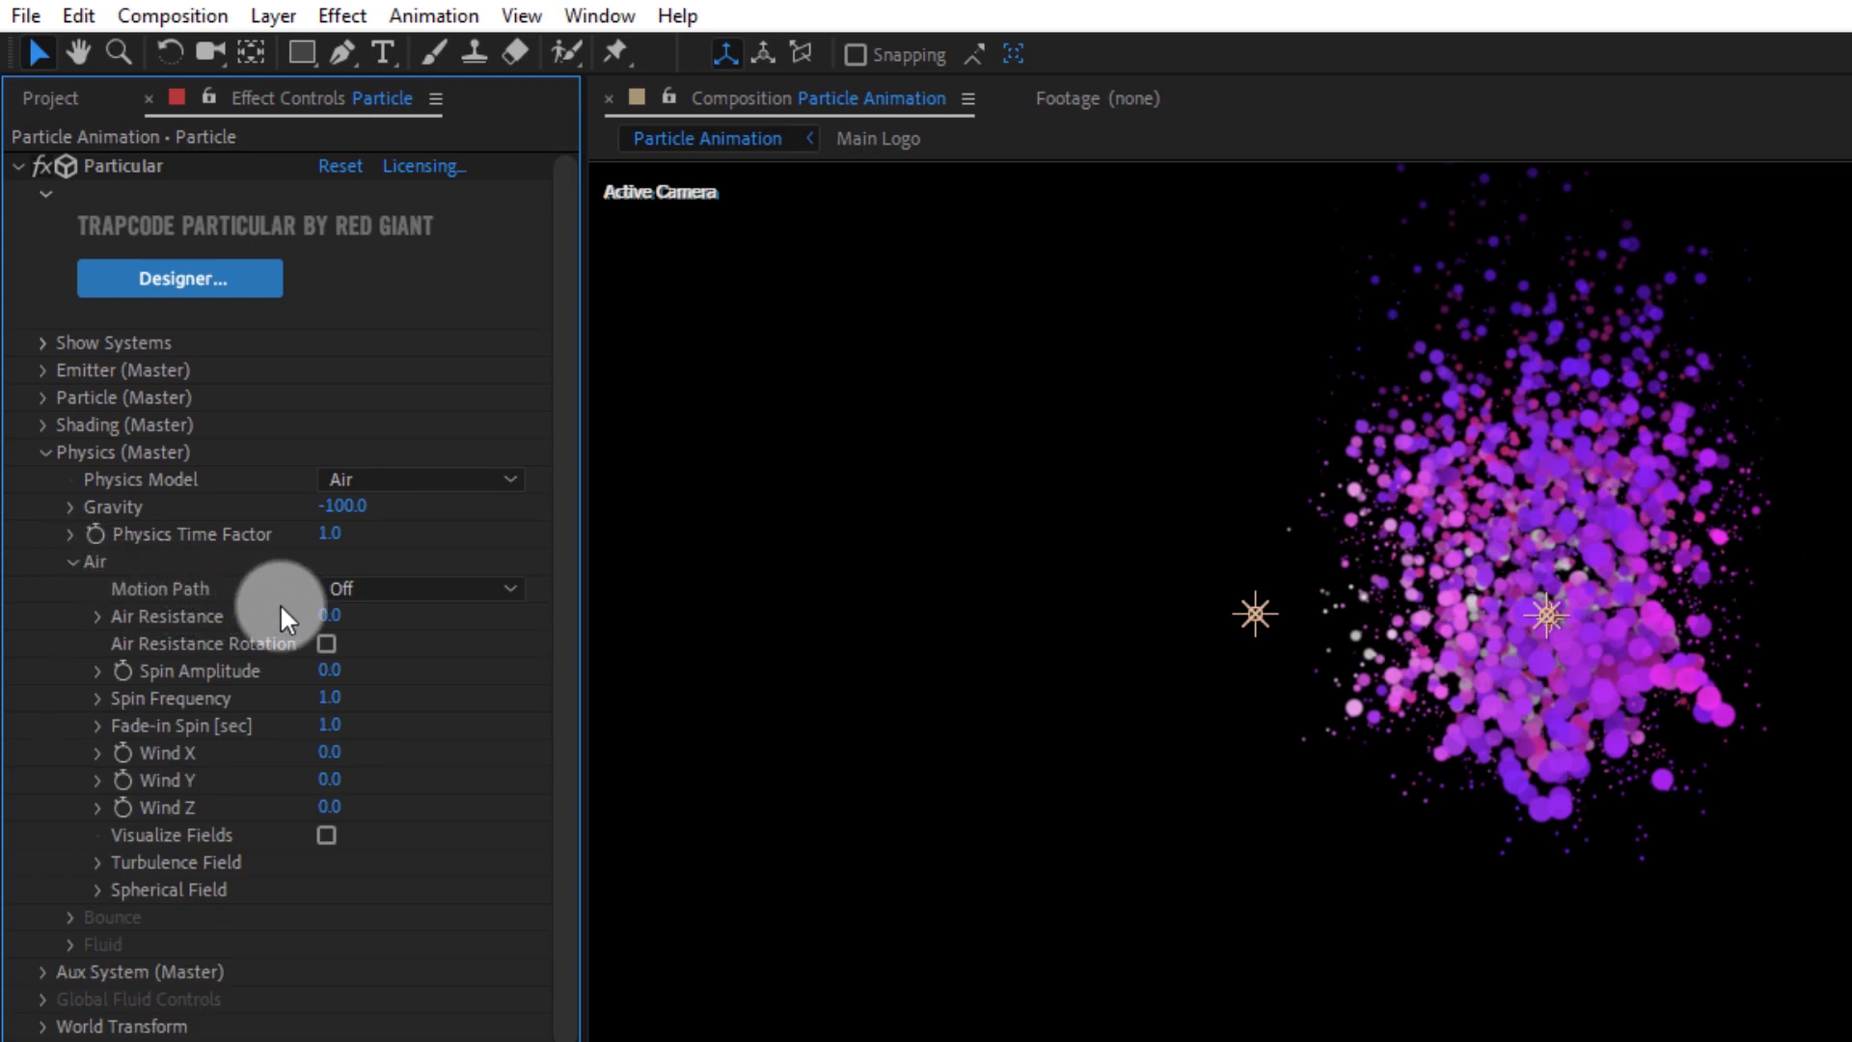
left_click(326, 617)
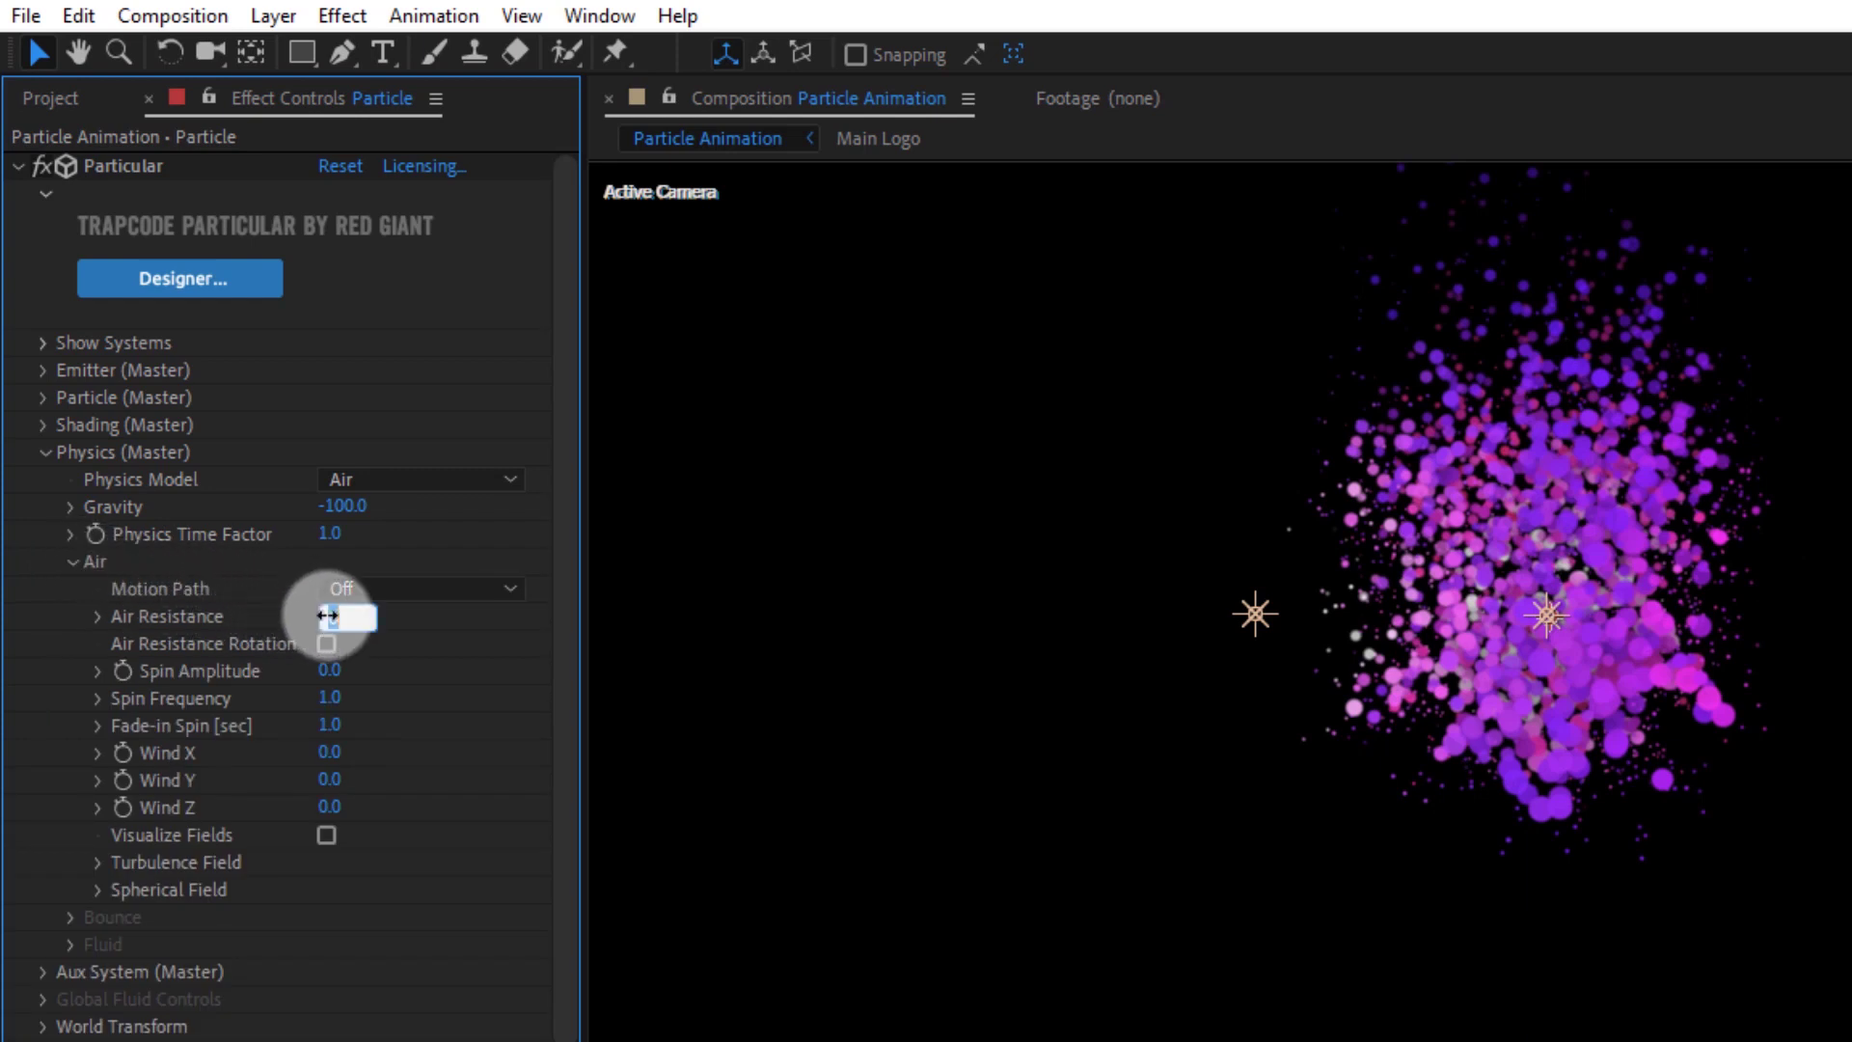
type("5")
key("Return")
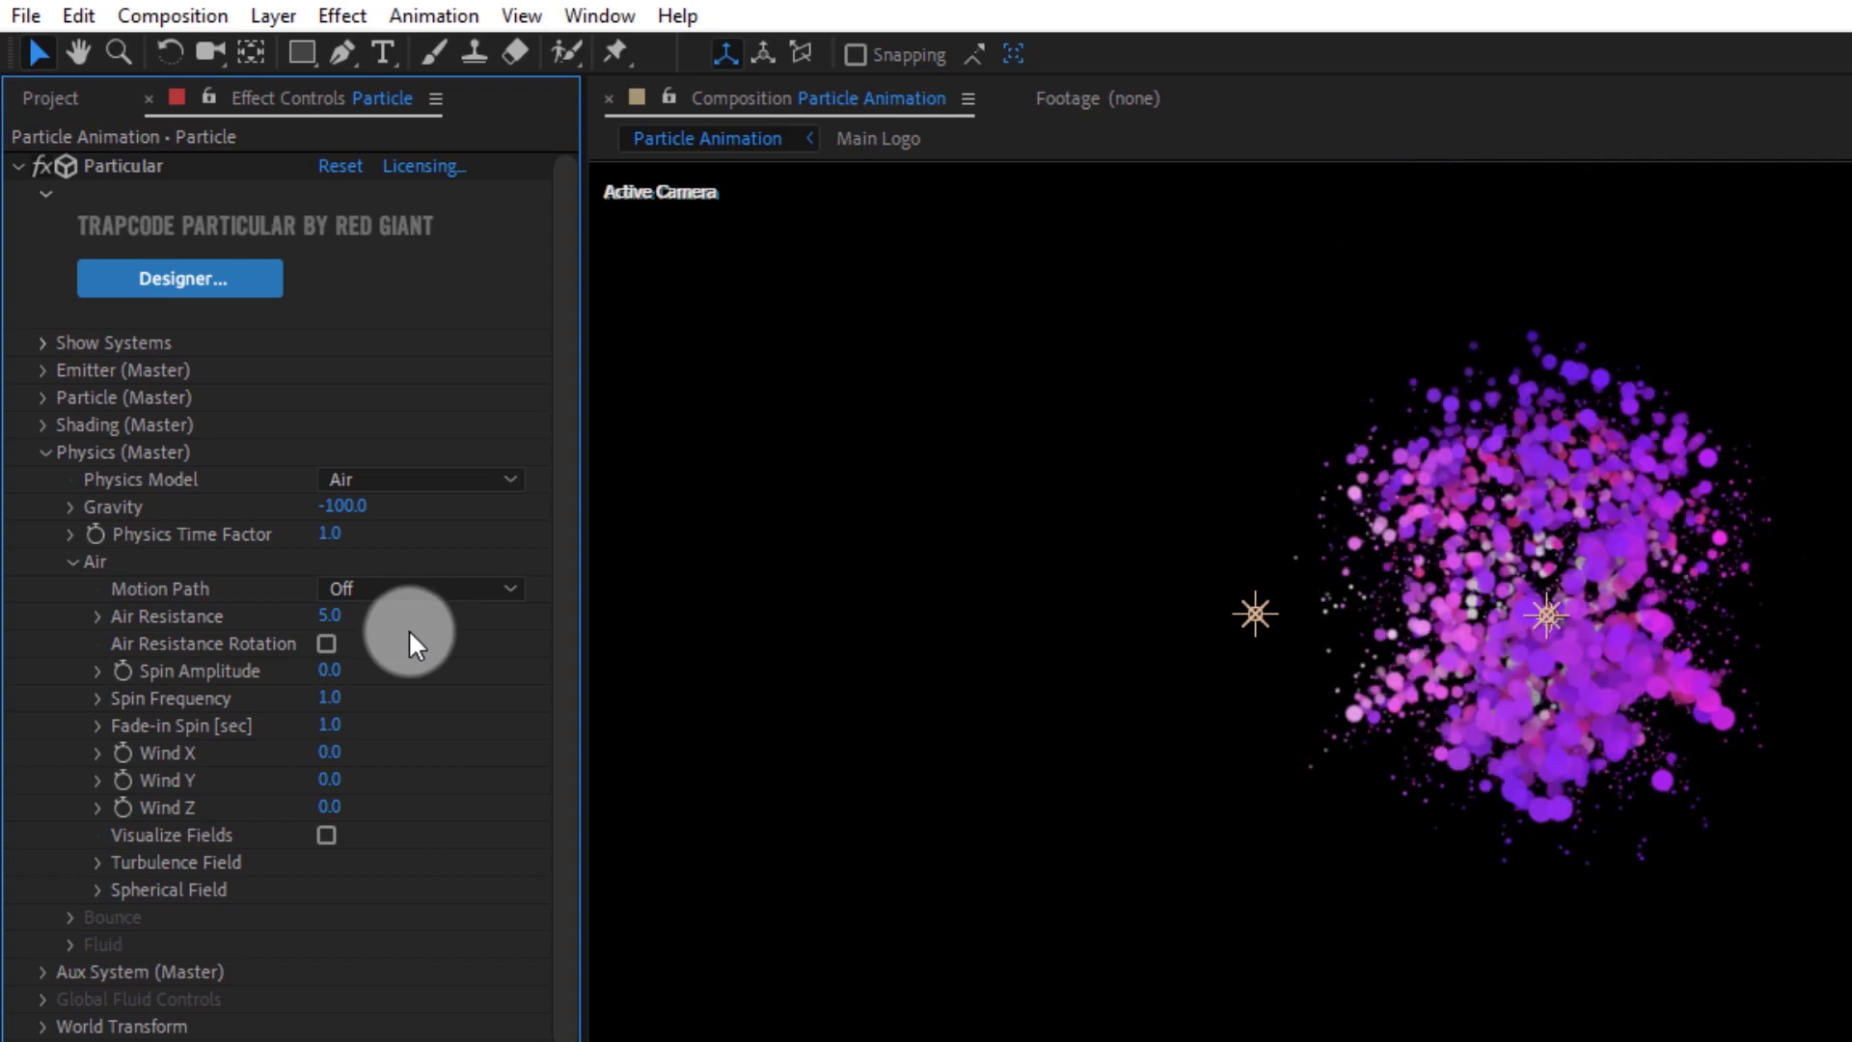
left_click(326, 643)
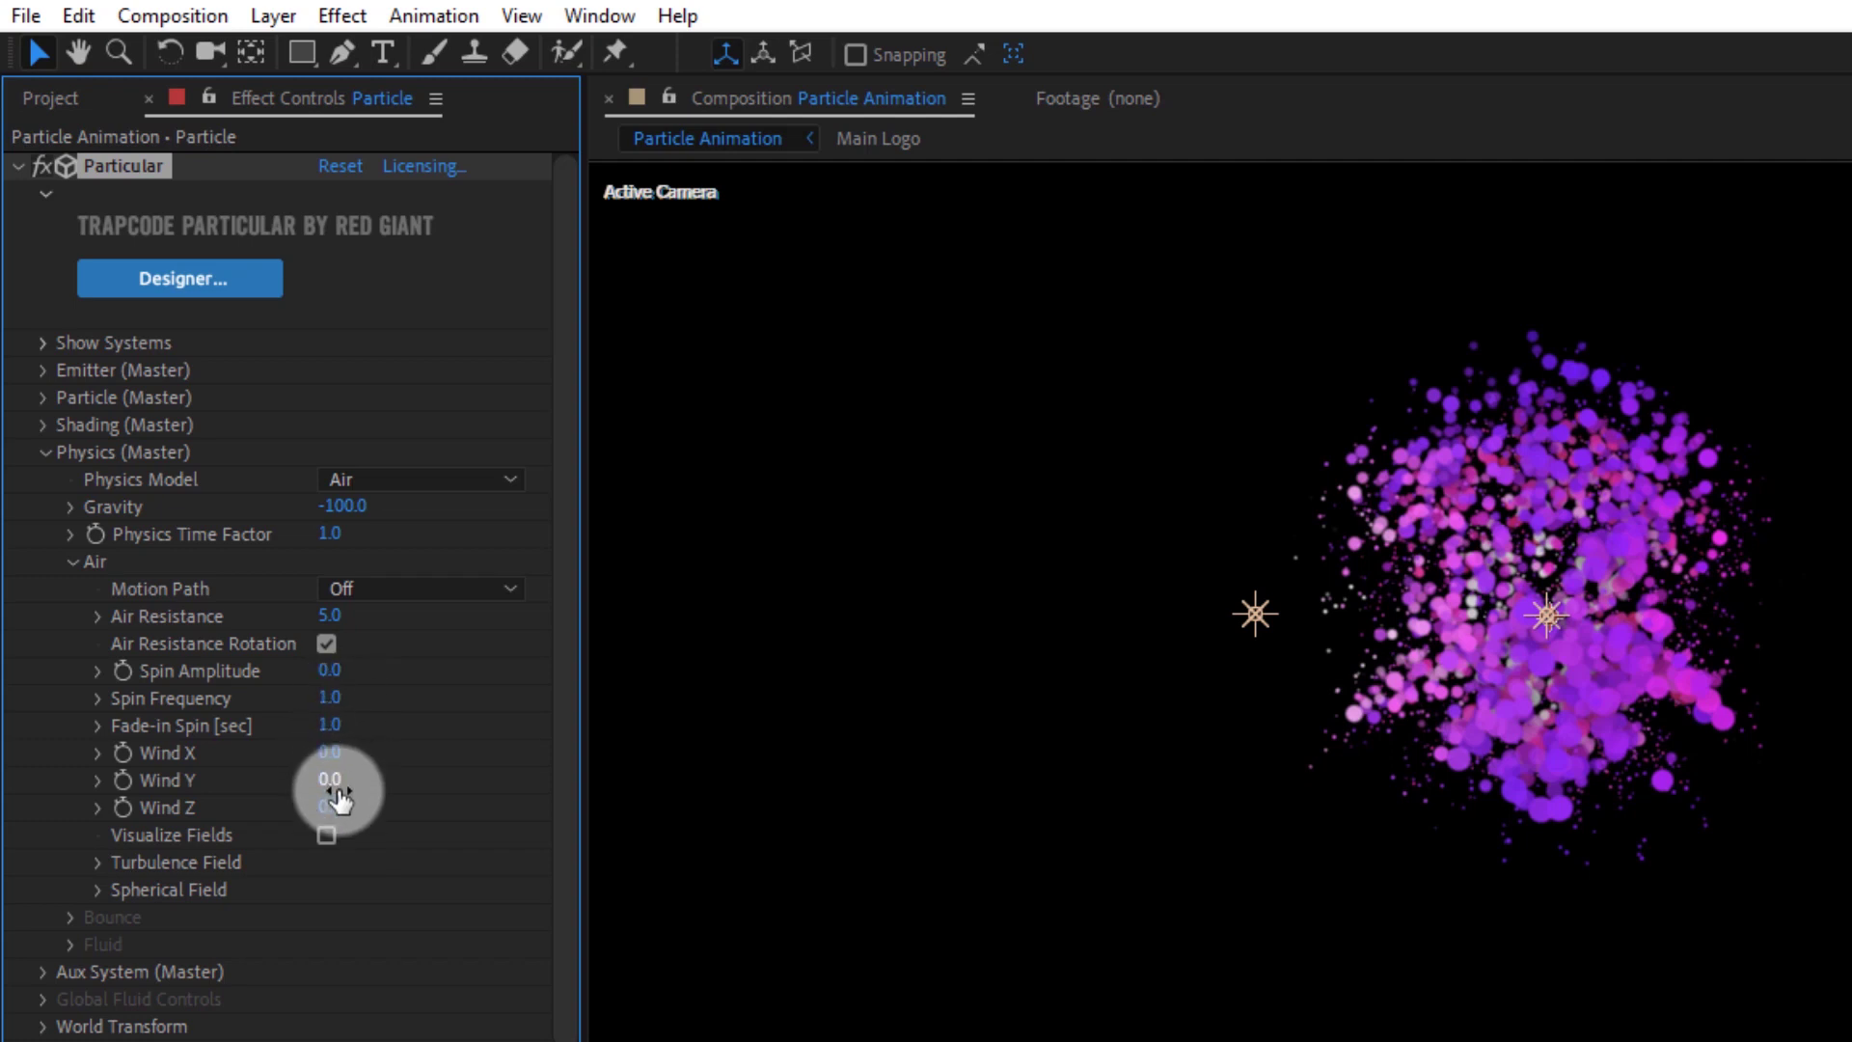
Set Wind X to 23 and Wind Y to 10, and move the time to 0:00:02:05
left_click(328, 752)
type("2")
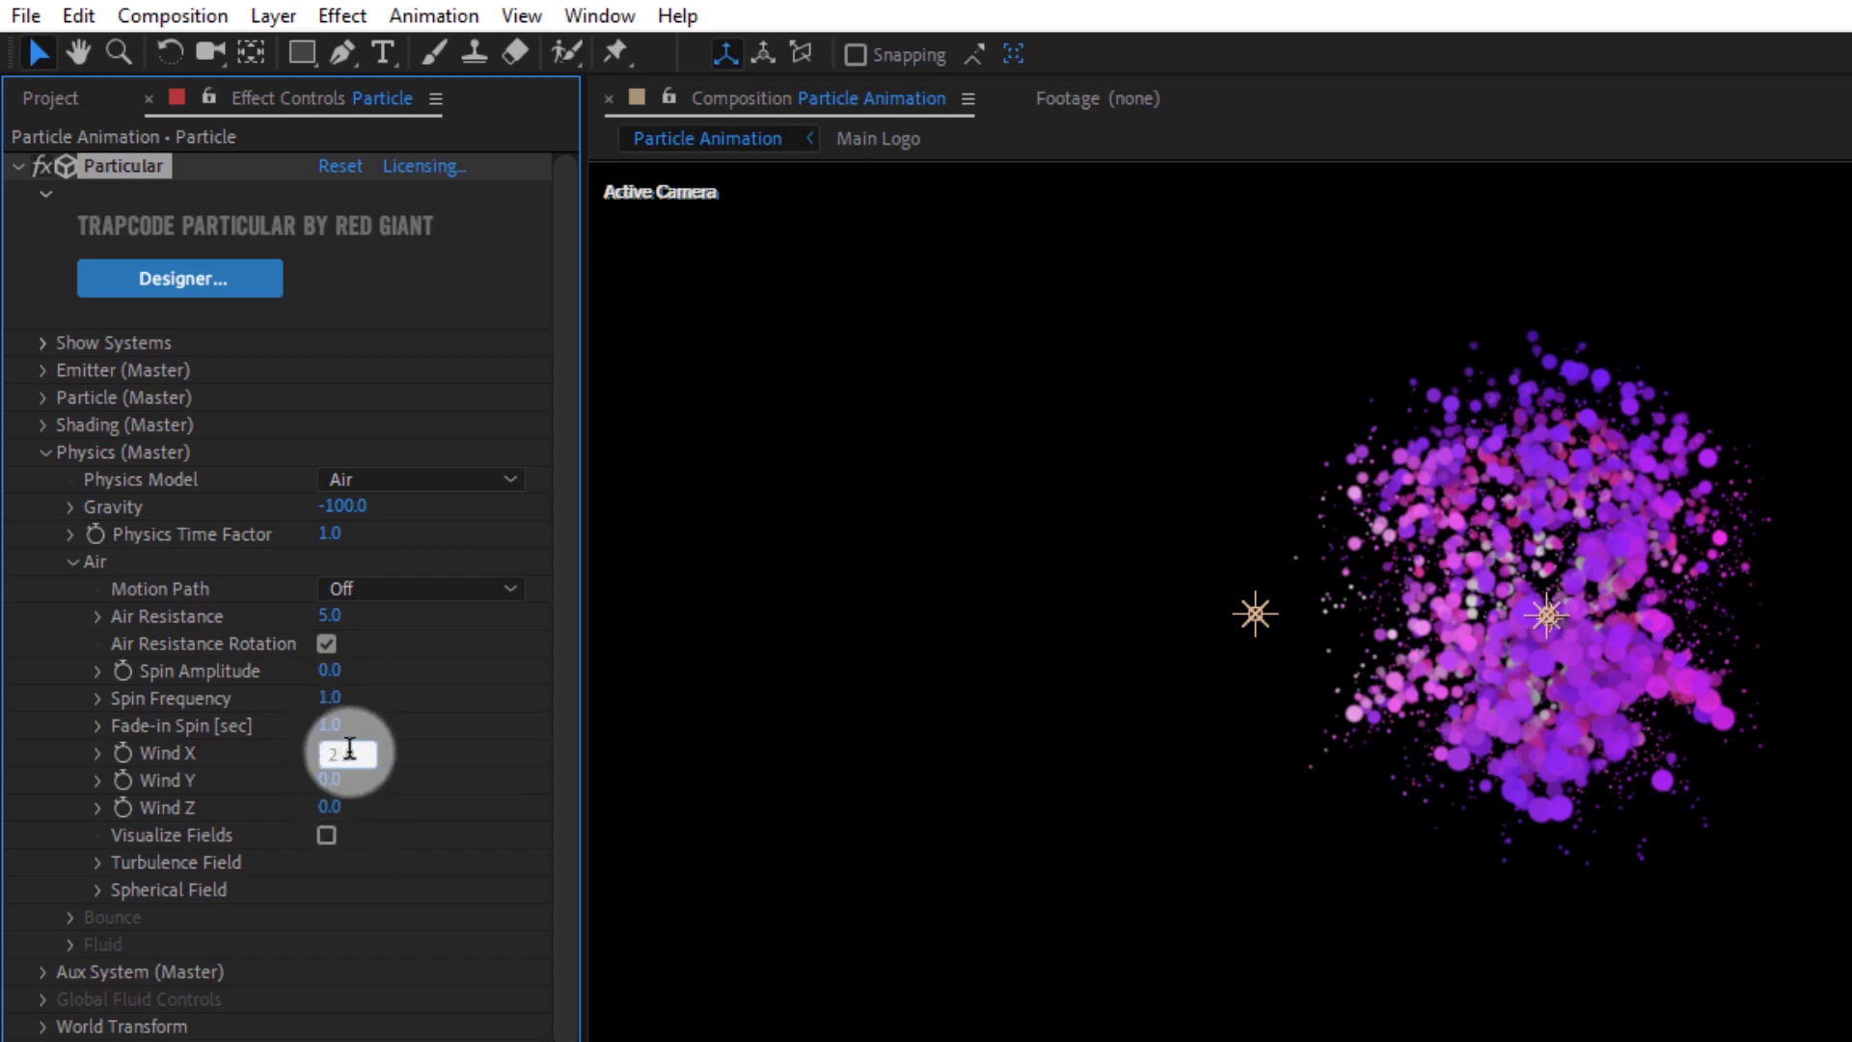
type("3")
key("Return")
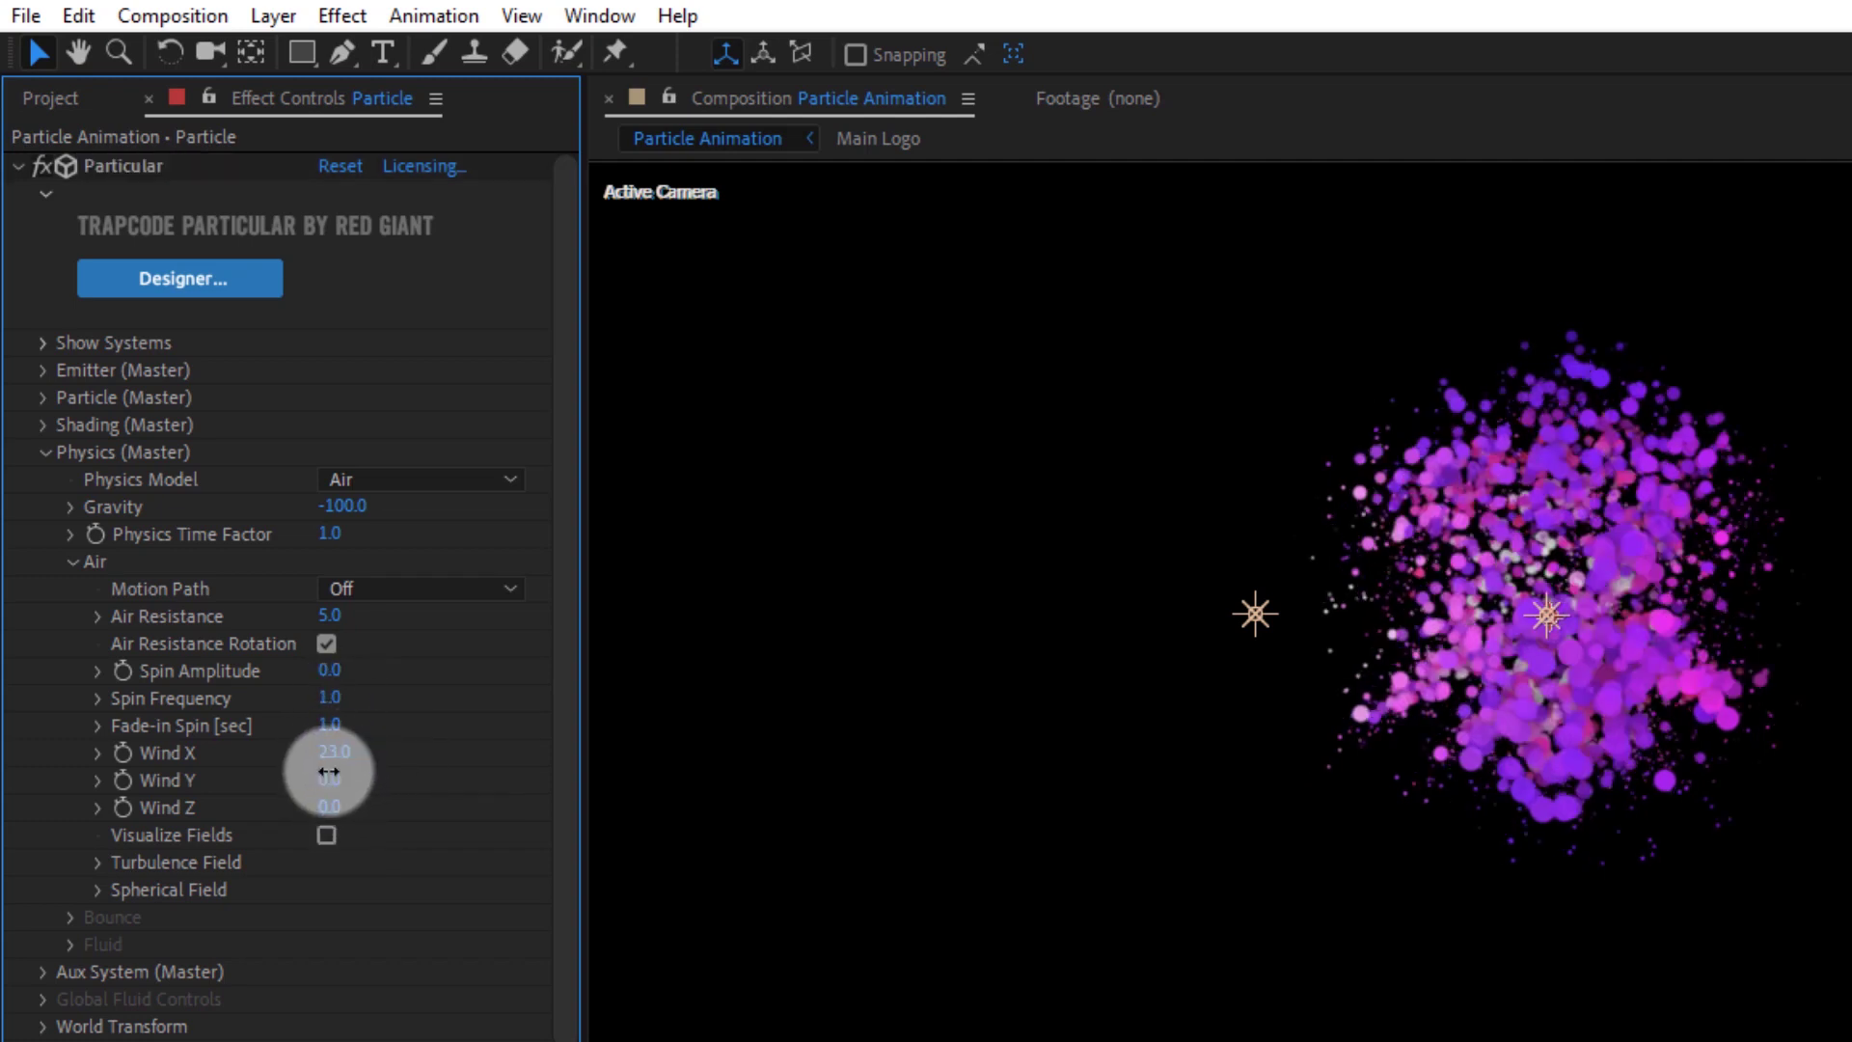
left_click(330, 779)
type("10")
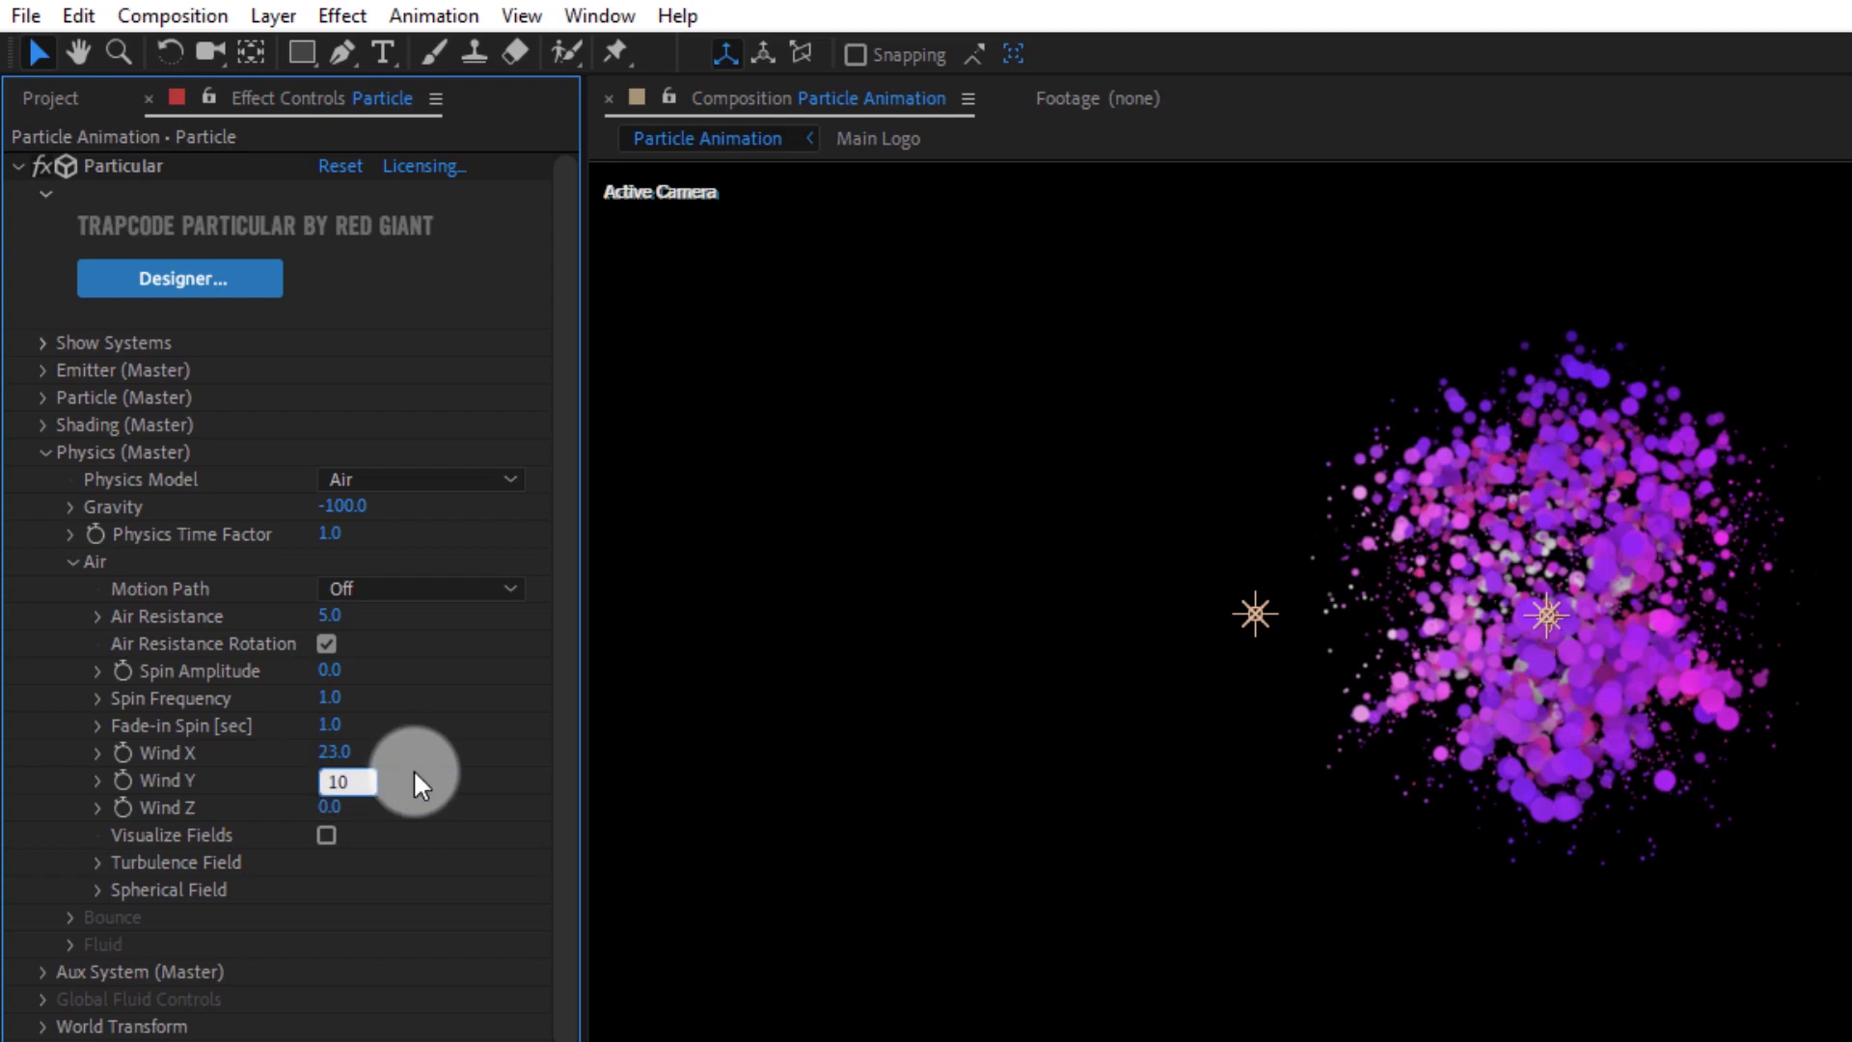
key("Return")
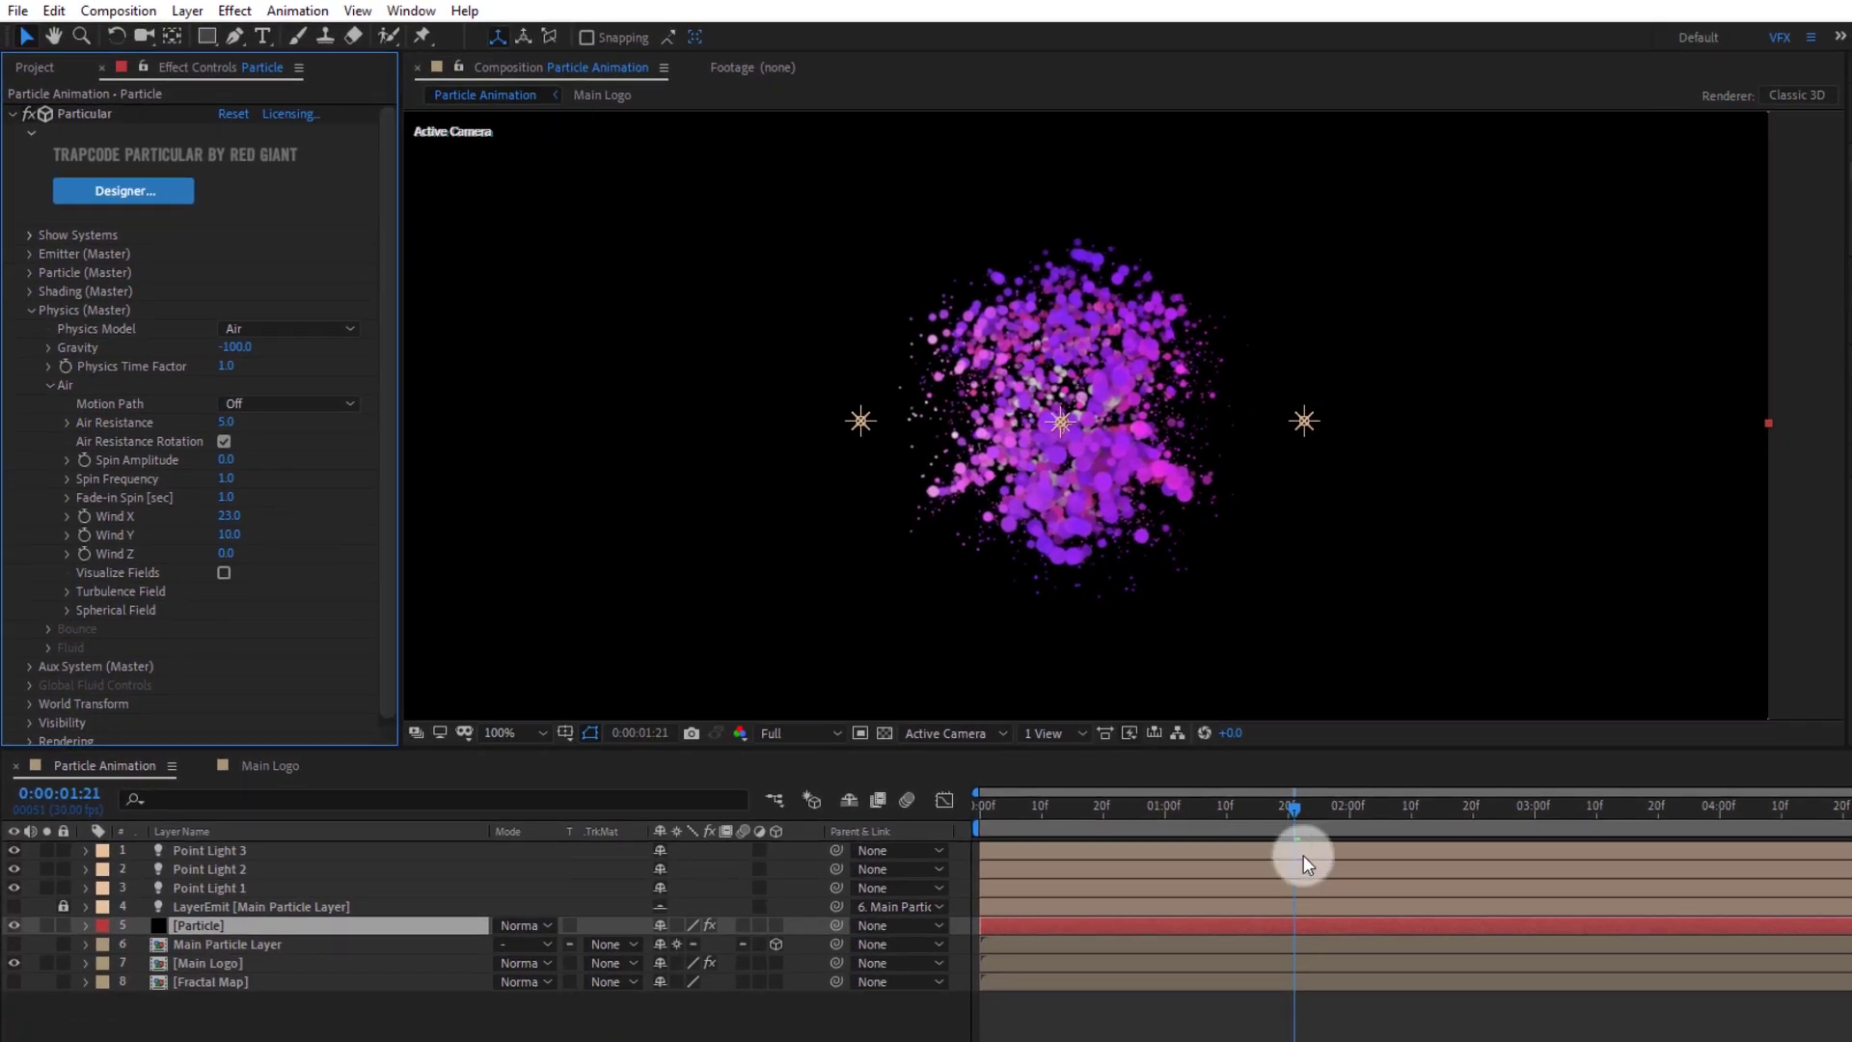
left_click_drag(1299, 807, 1380, 810)
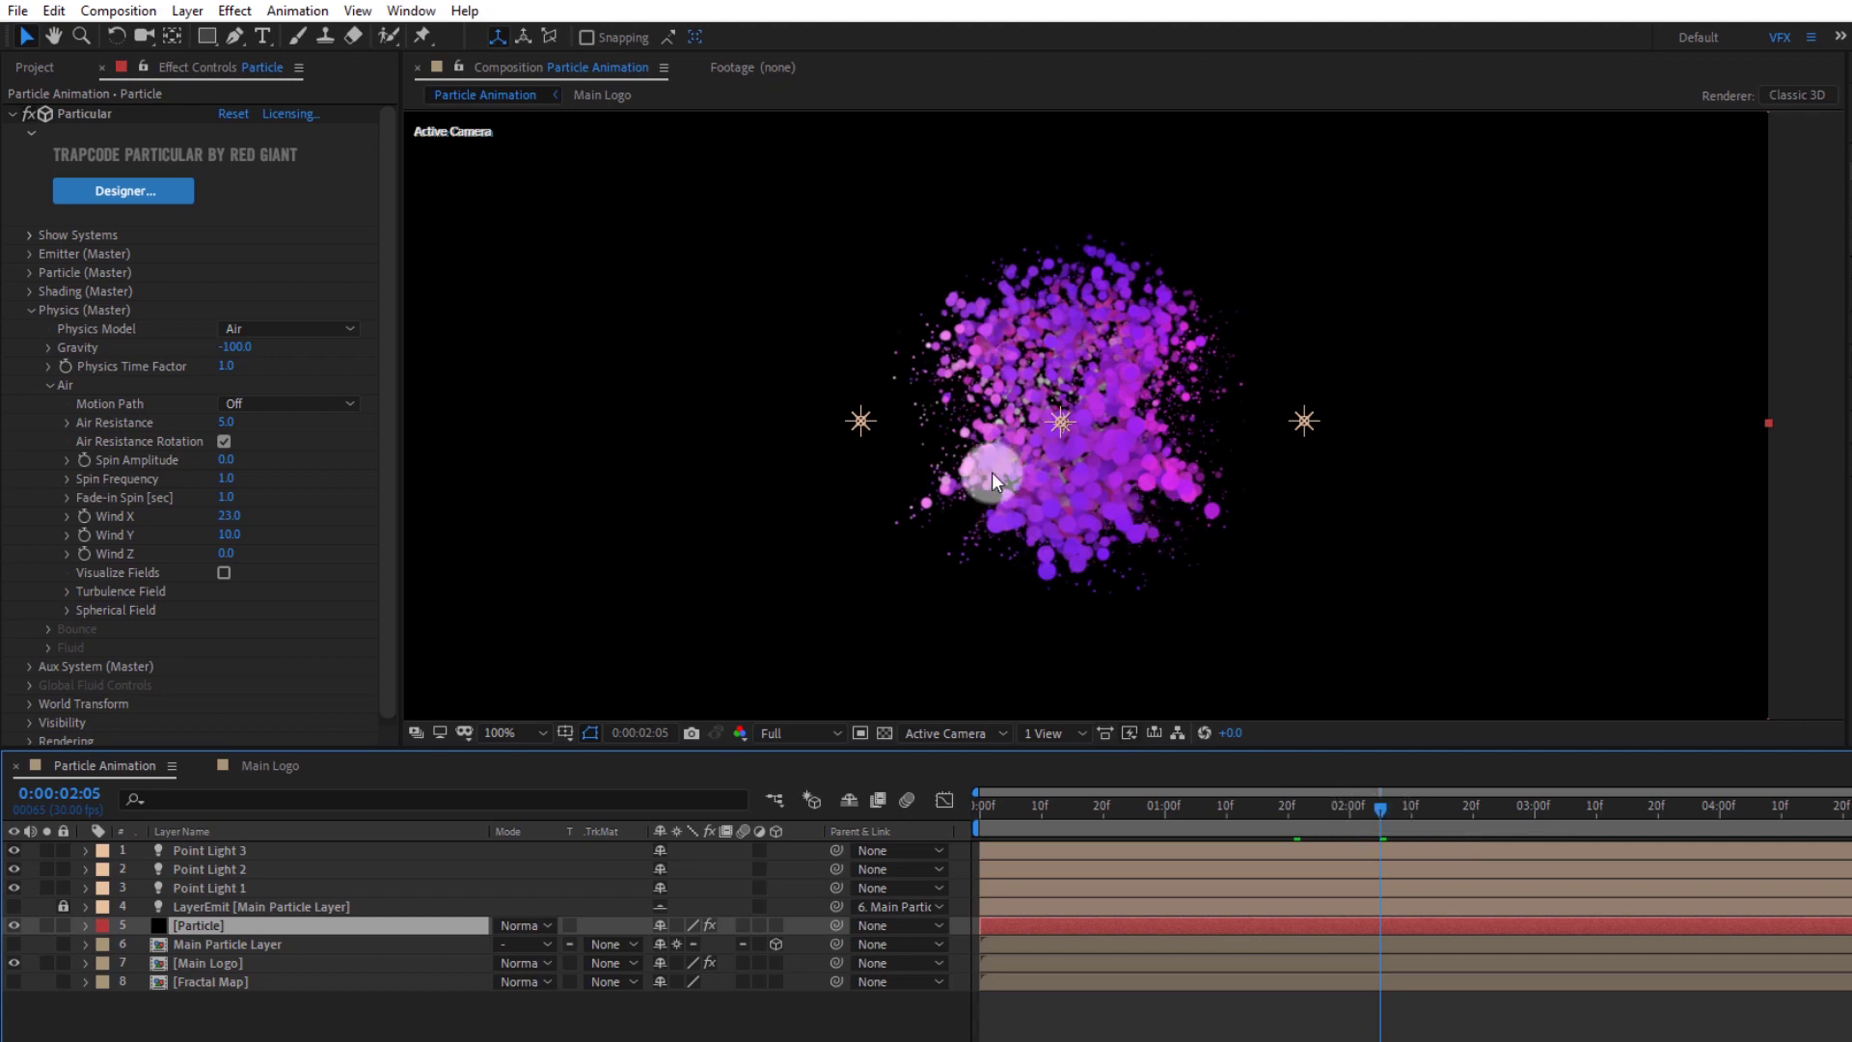
left_click(66, 592)
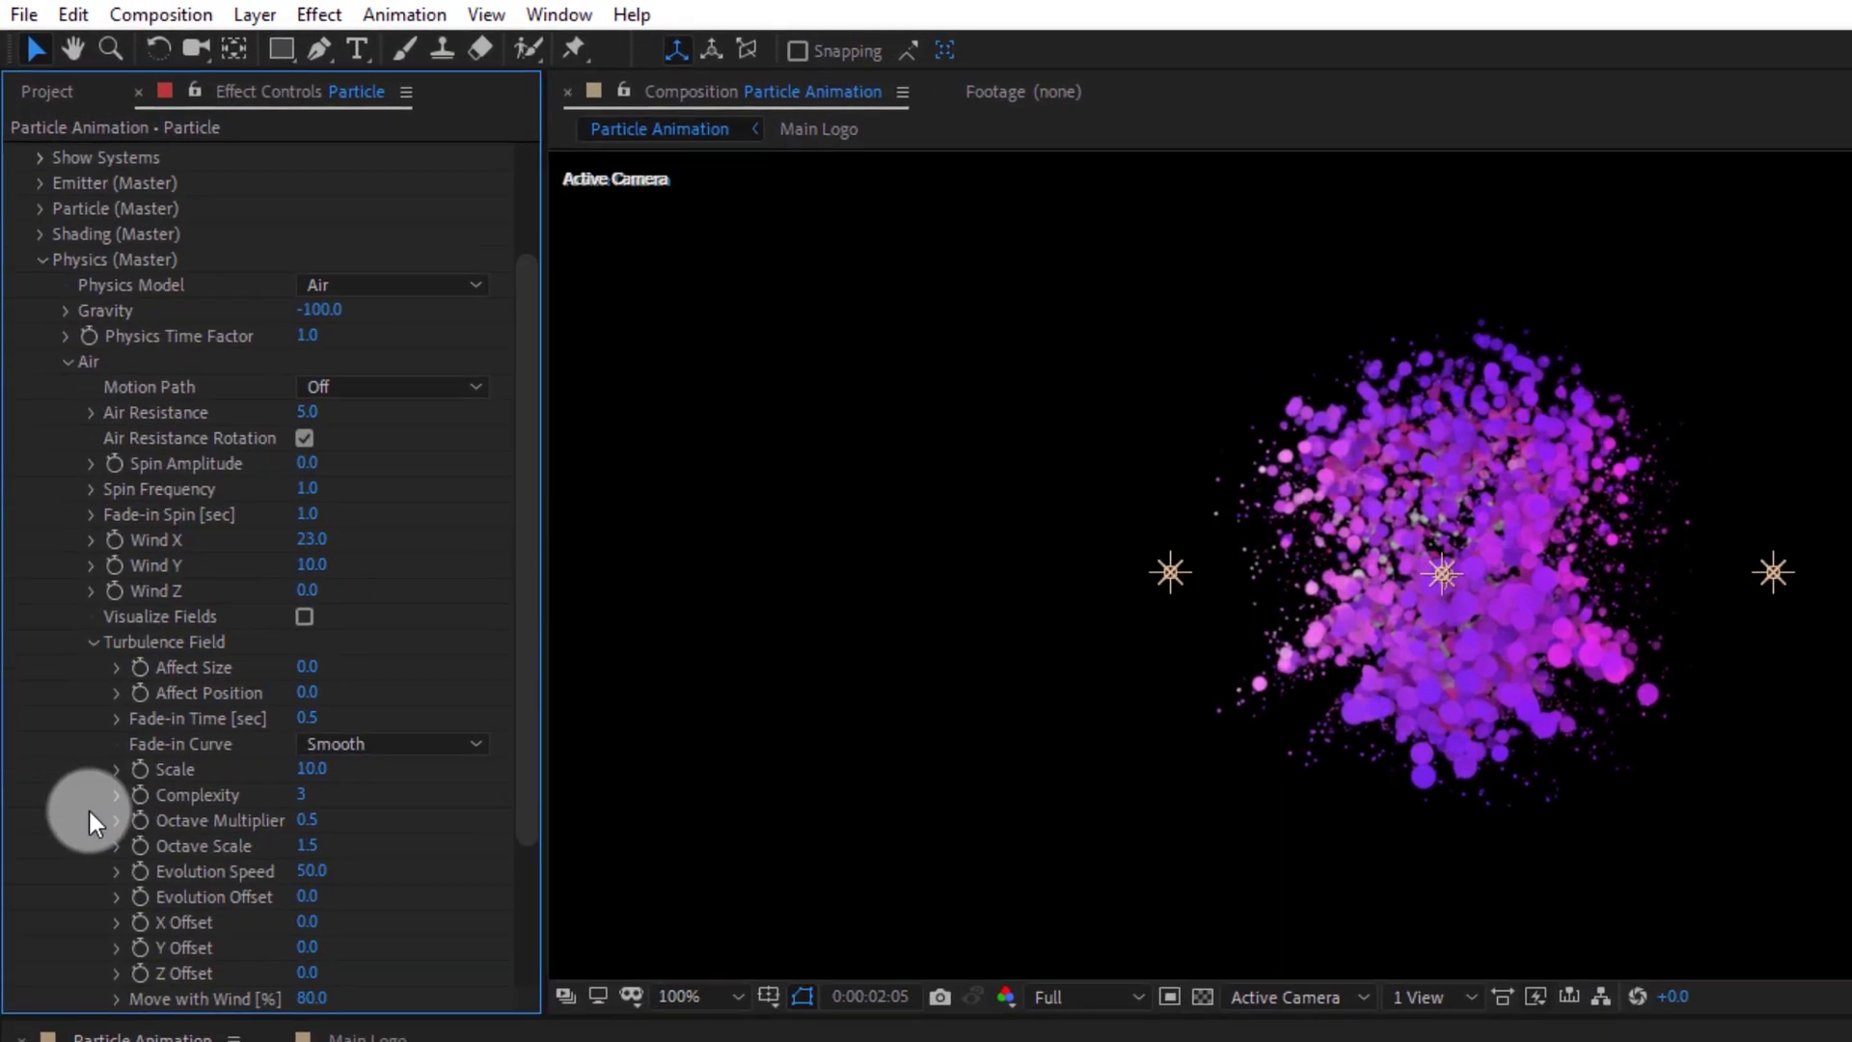
Set Turbulence Field Affect Position to 300 and Affect Size to 15
left_click(310, 708)
type("300")
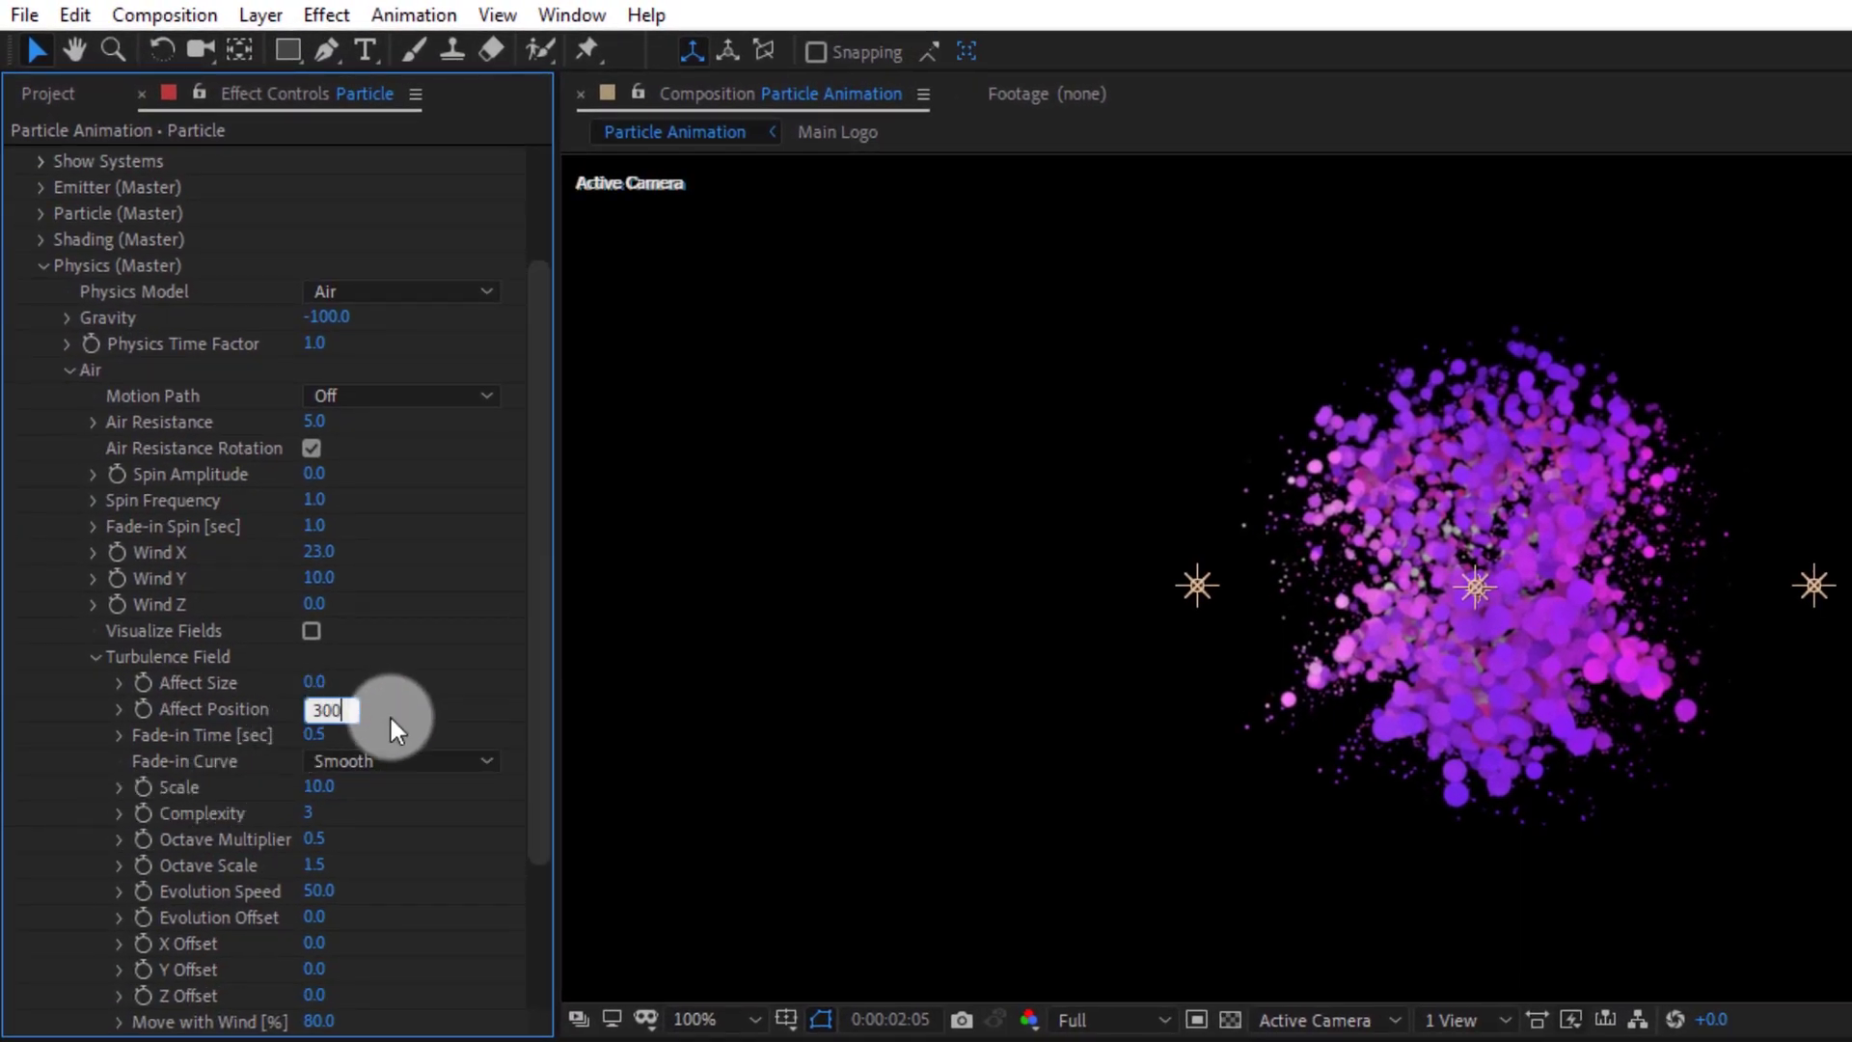
key("Return")
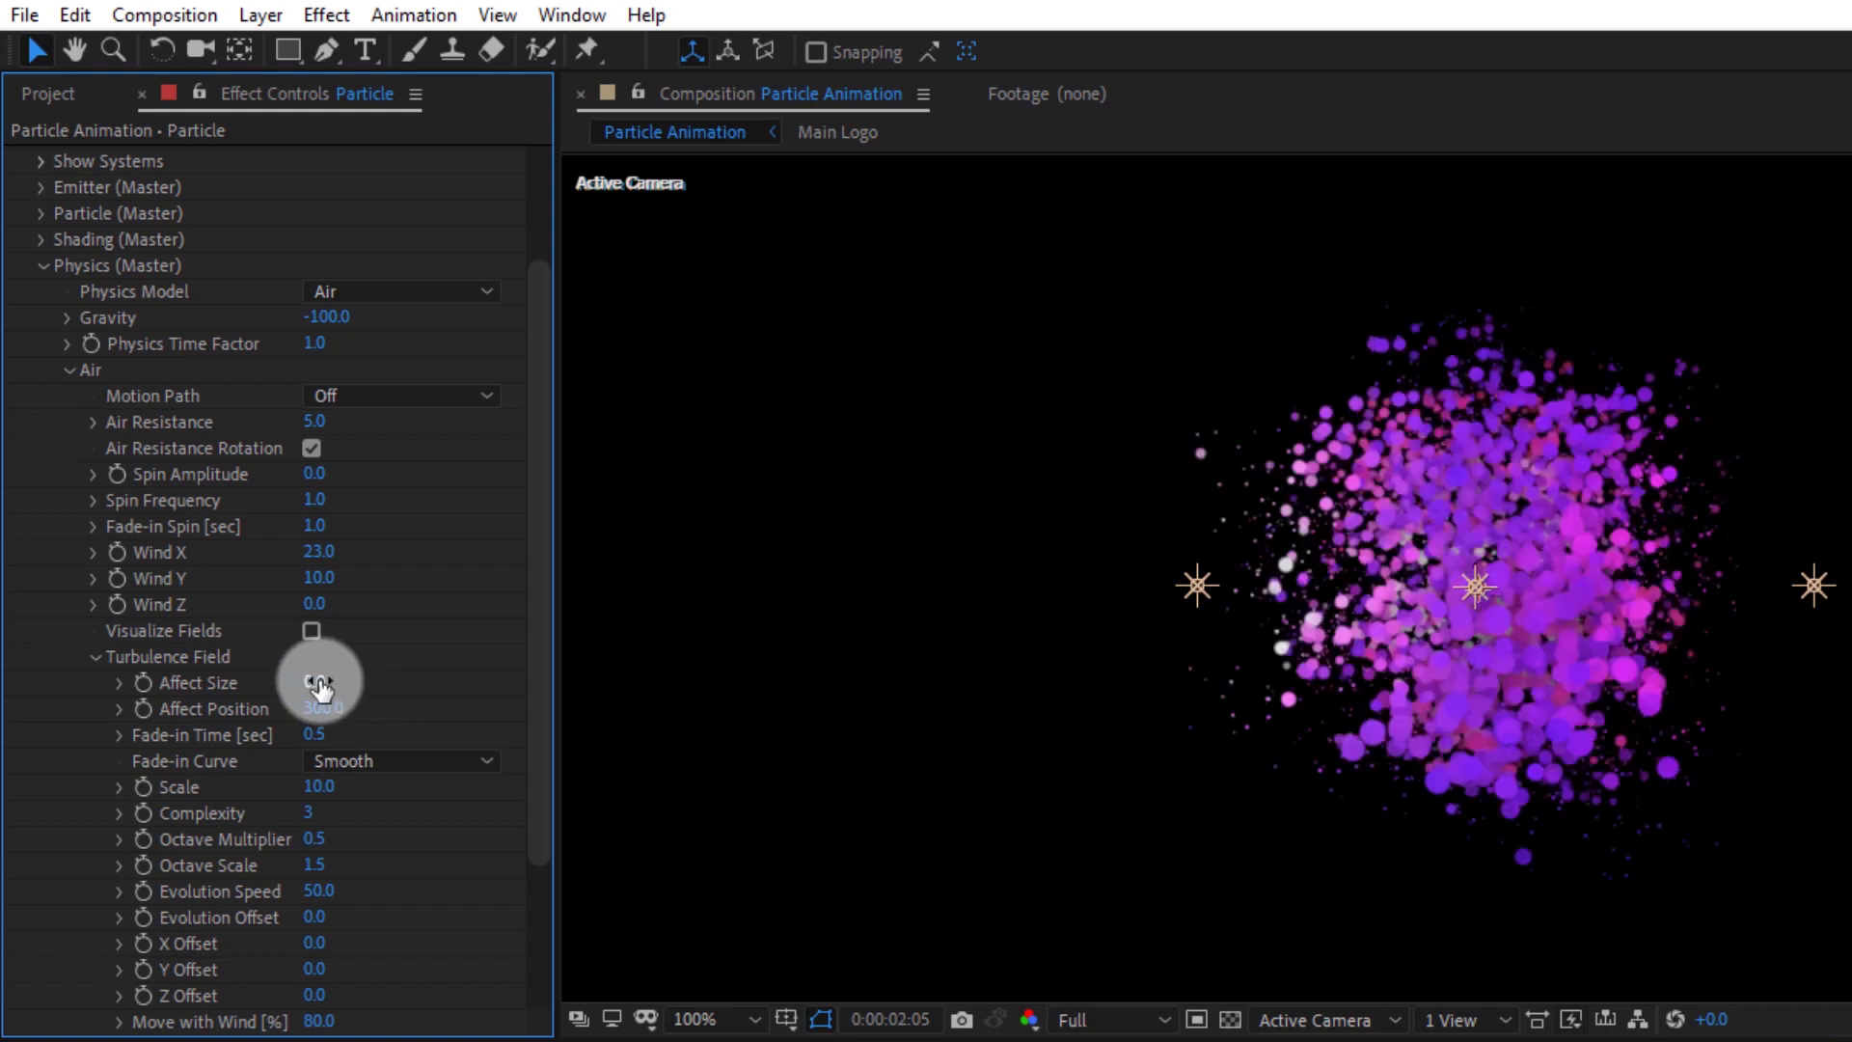
left_click(318, 683)
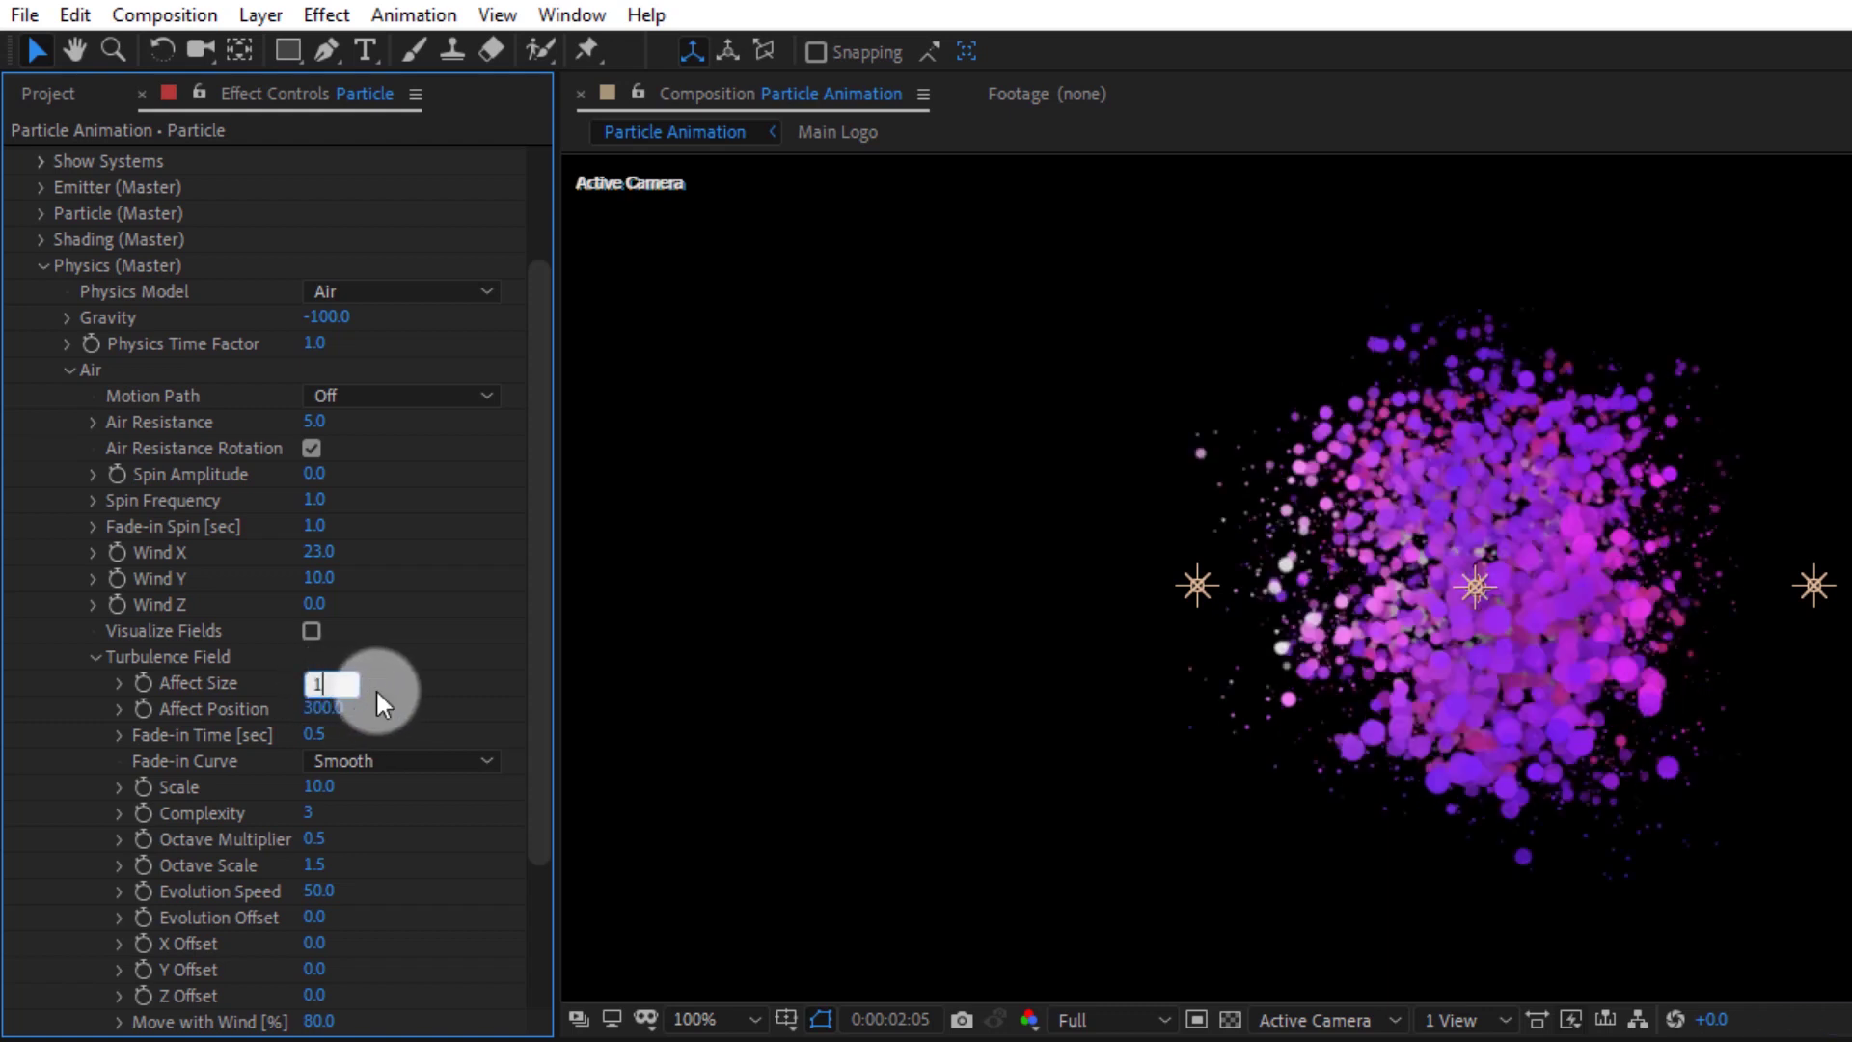
type("10")
key("Return")
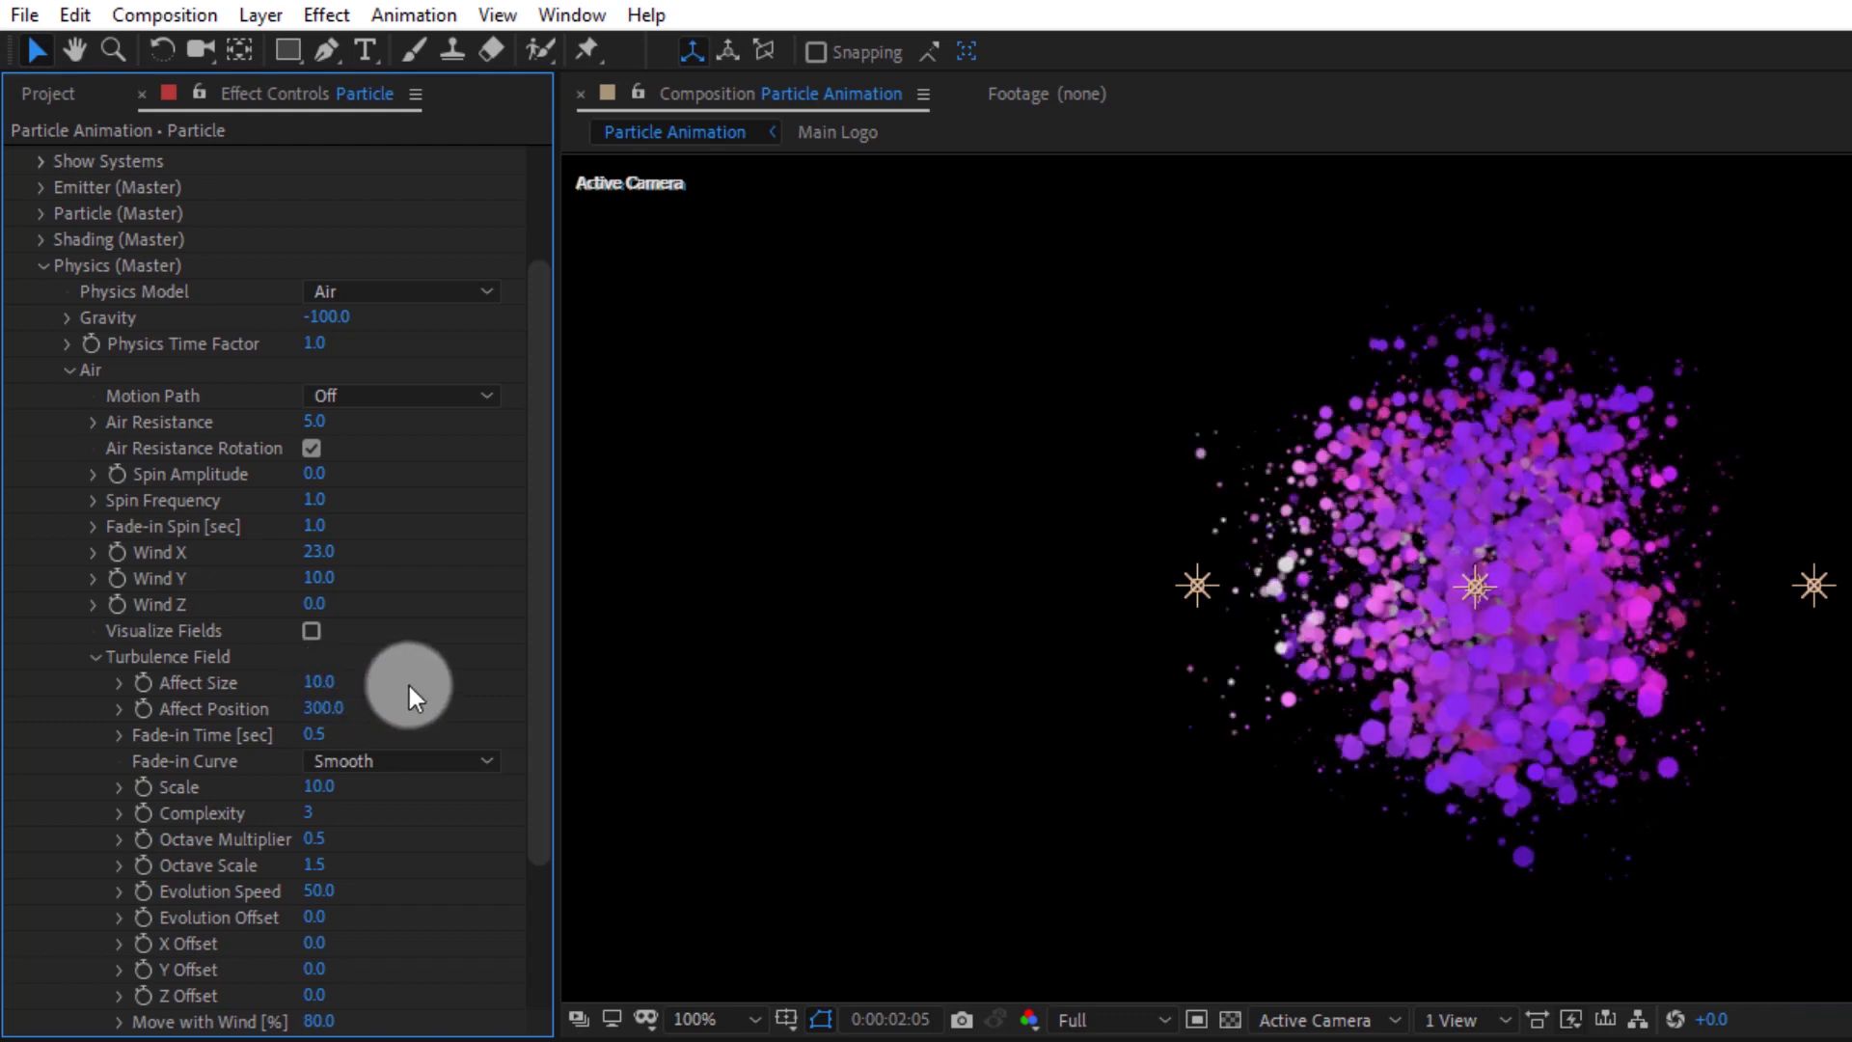
mouse_move(321, 681)
left_mouse_down()
mouse_move(368, 680)
mouse_move(312, 691)
left_mouse_up()
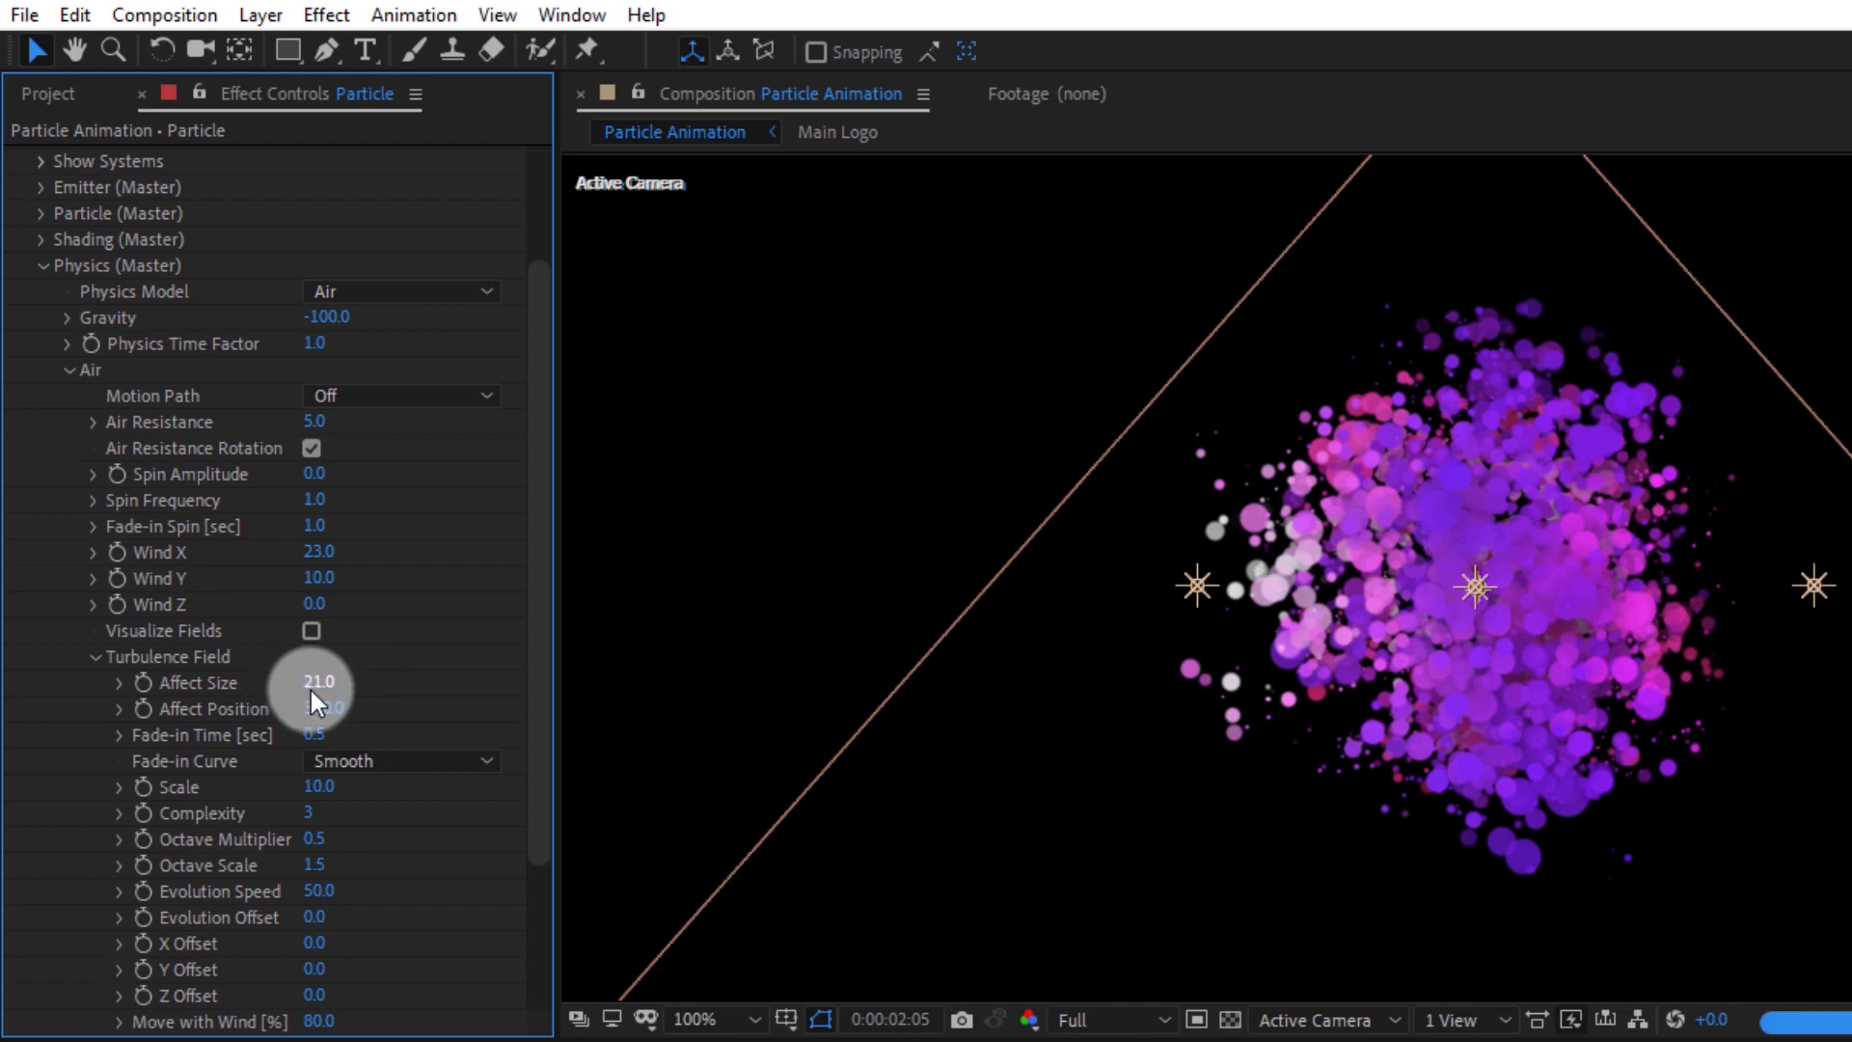
left_click(314, 683)
type("15")
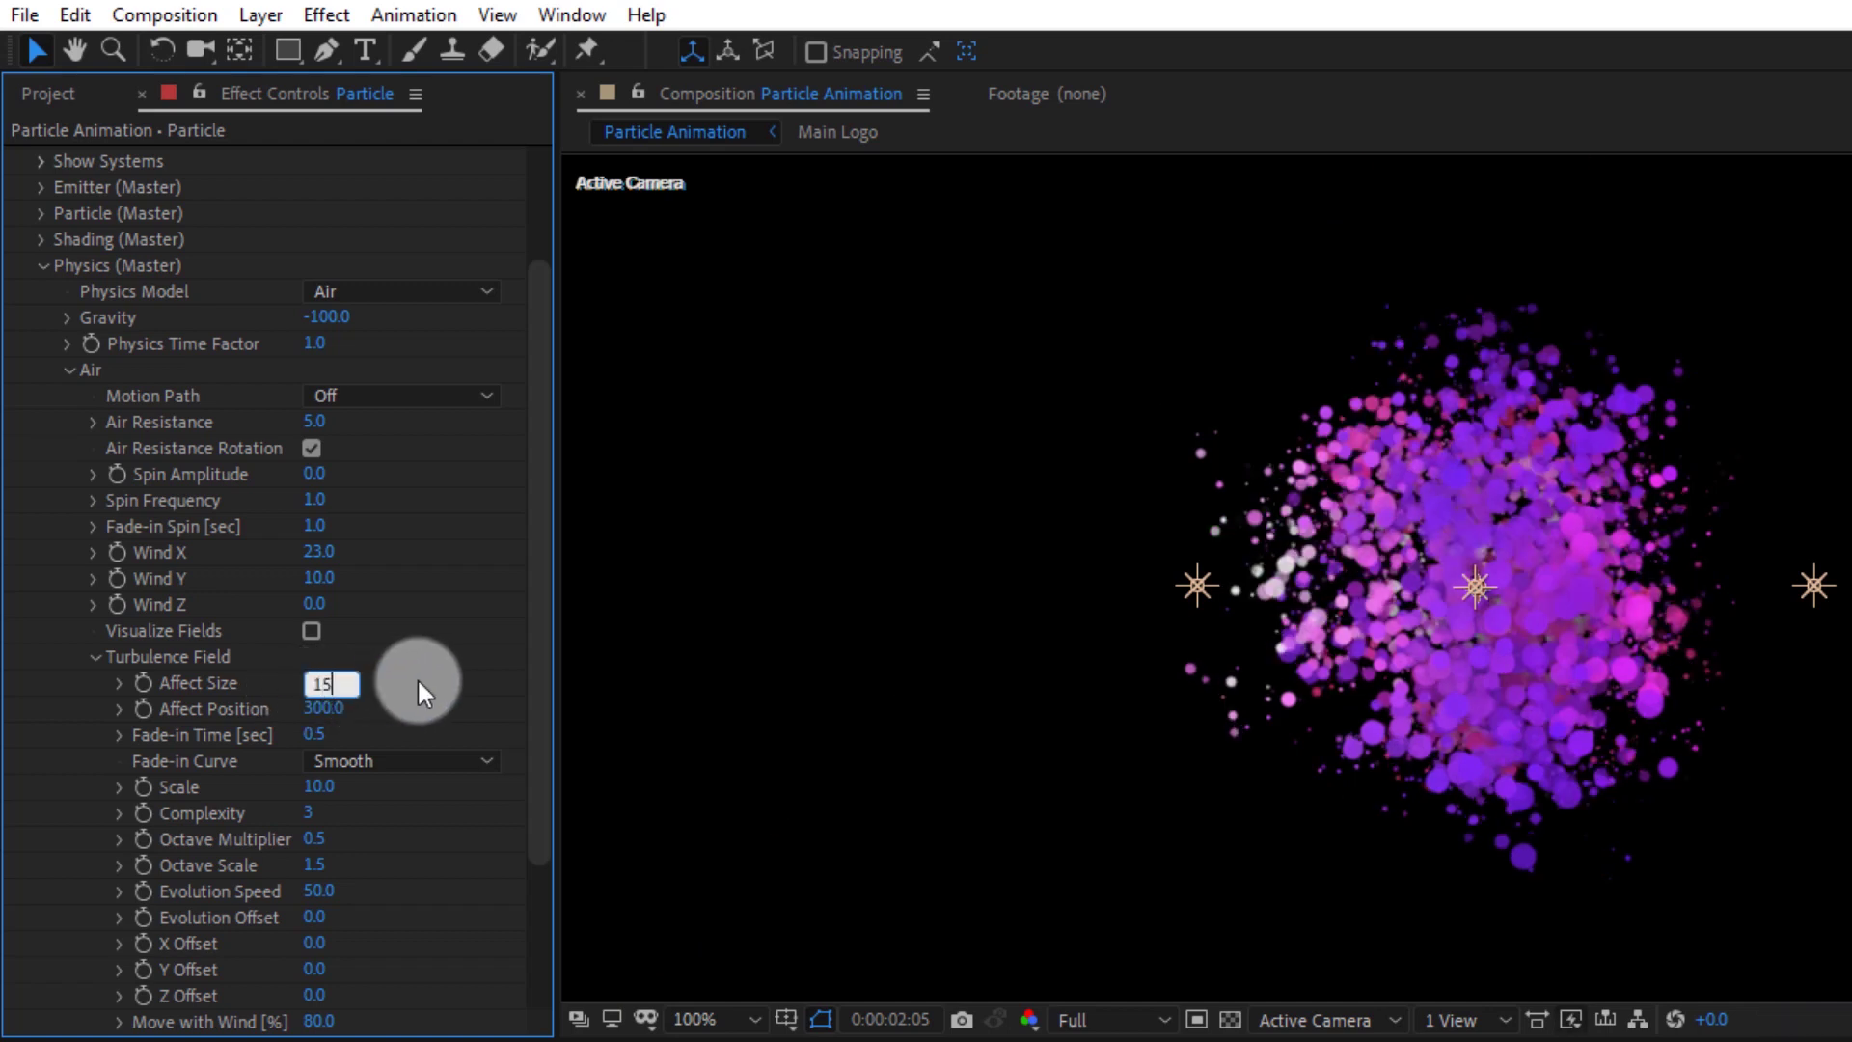
key("Return")
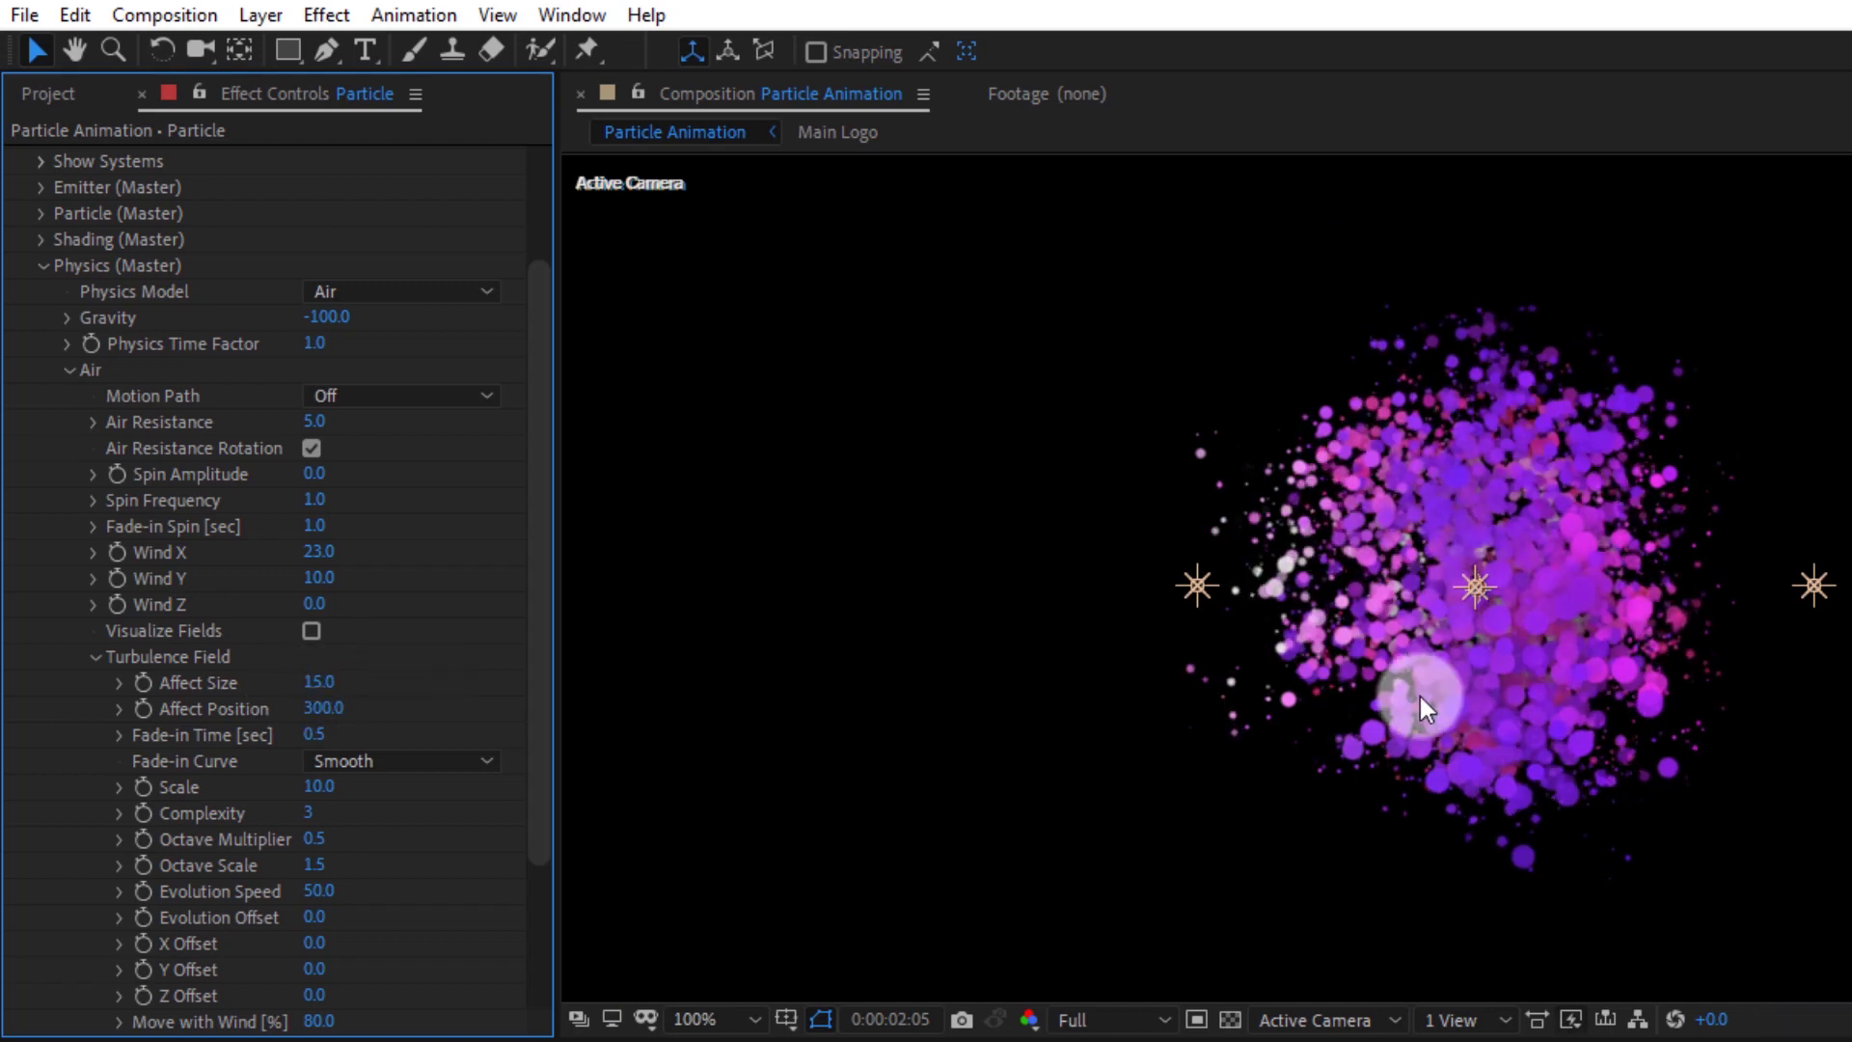
Raise the Turbulence Field's Move with Wind from 80% to about 100%
left_click(1381, 629)
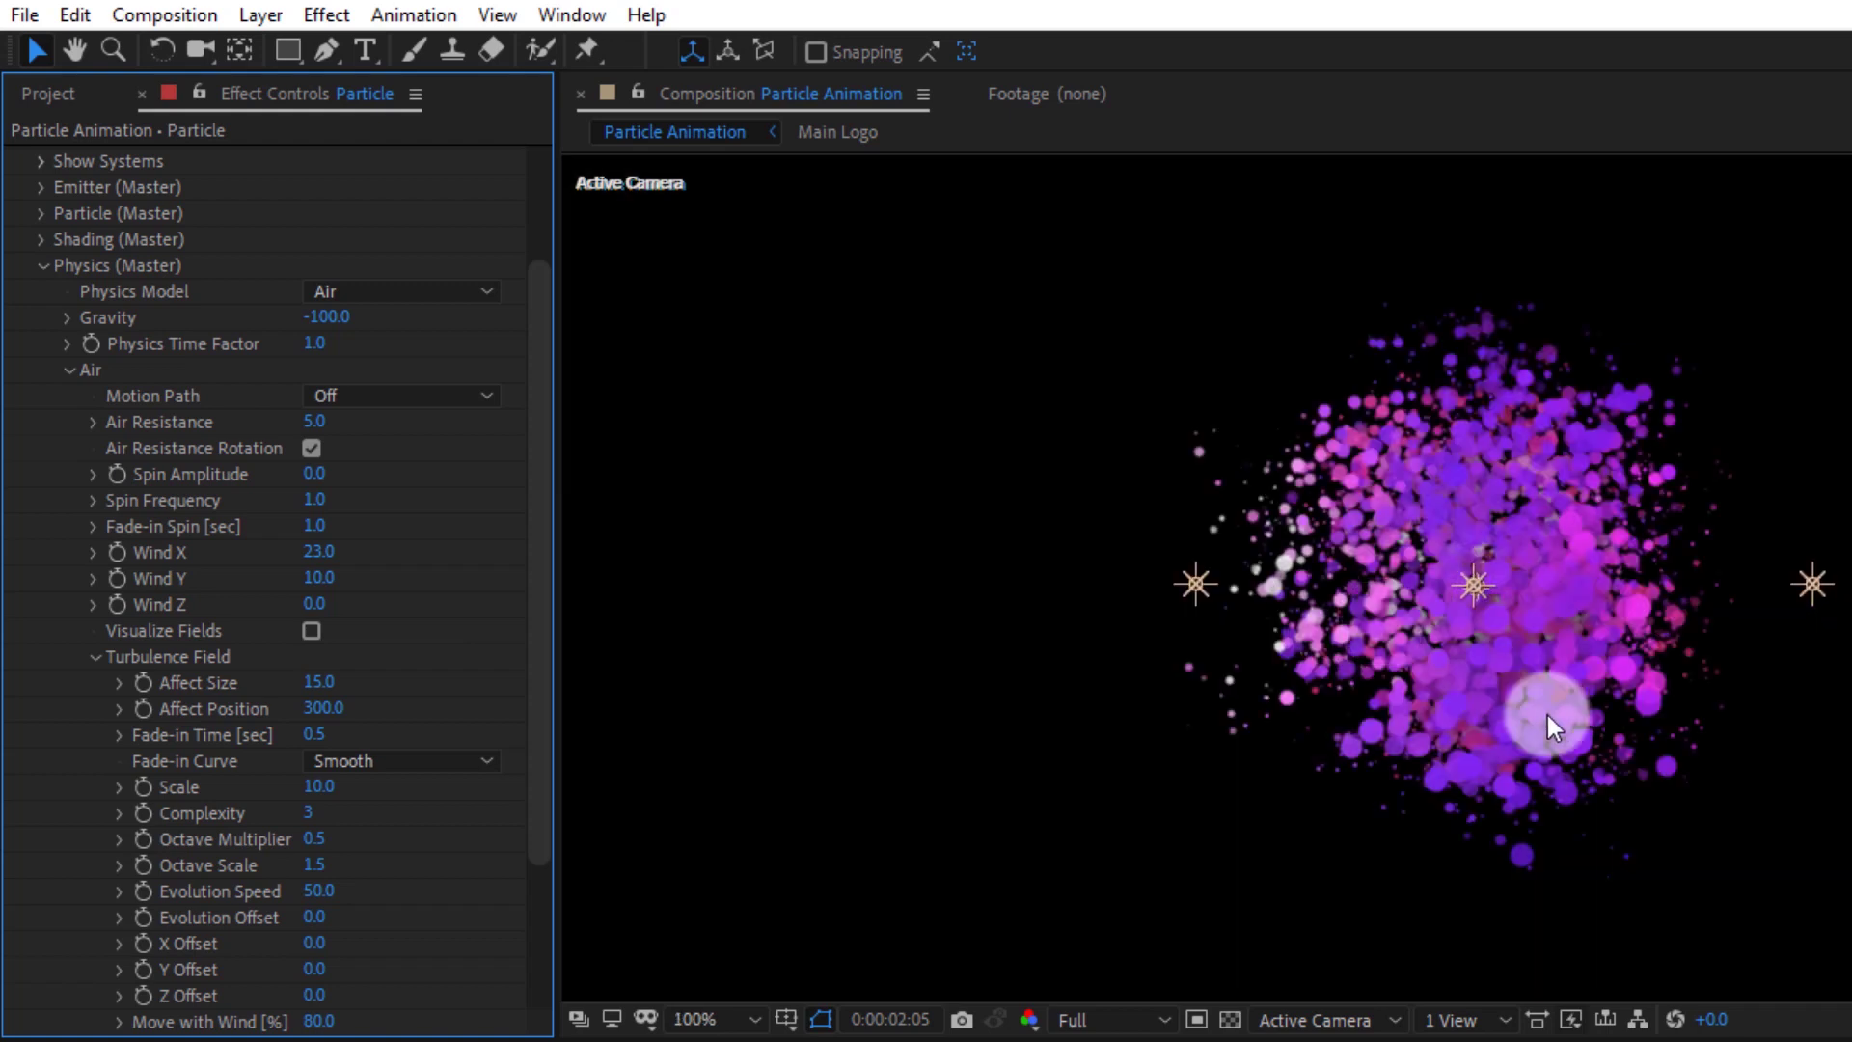
left_click_drag(1547, 715, 1145, 712)
key("v")
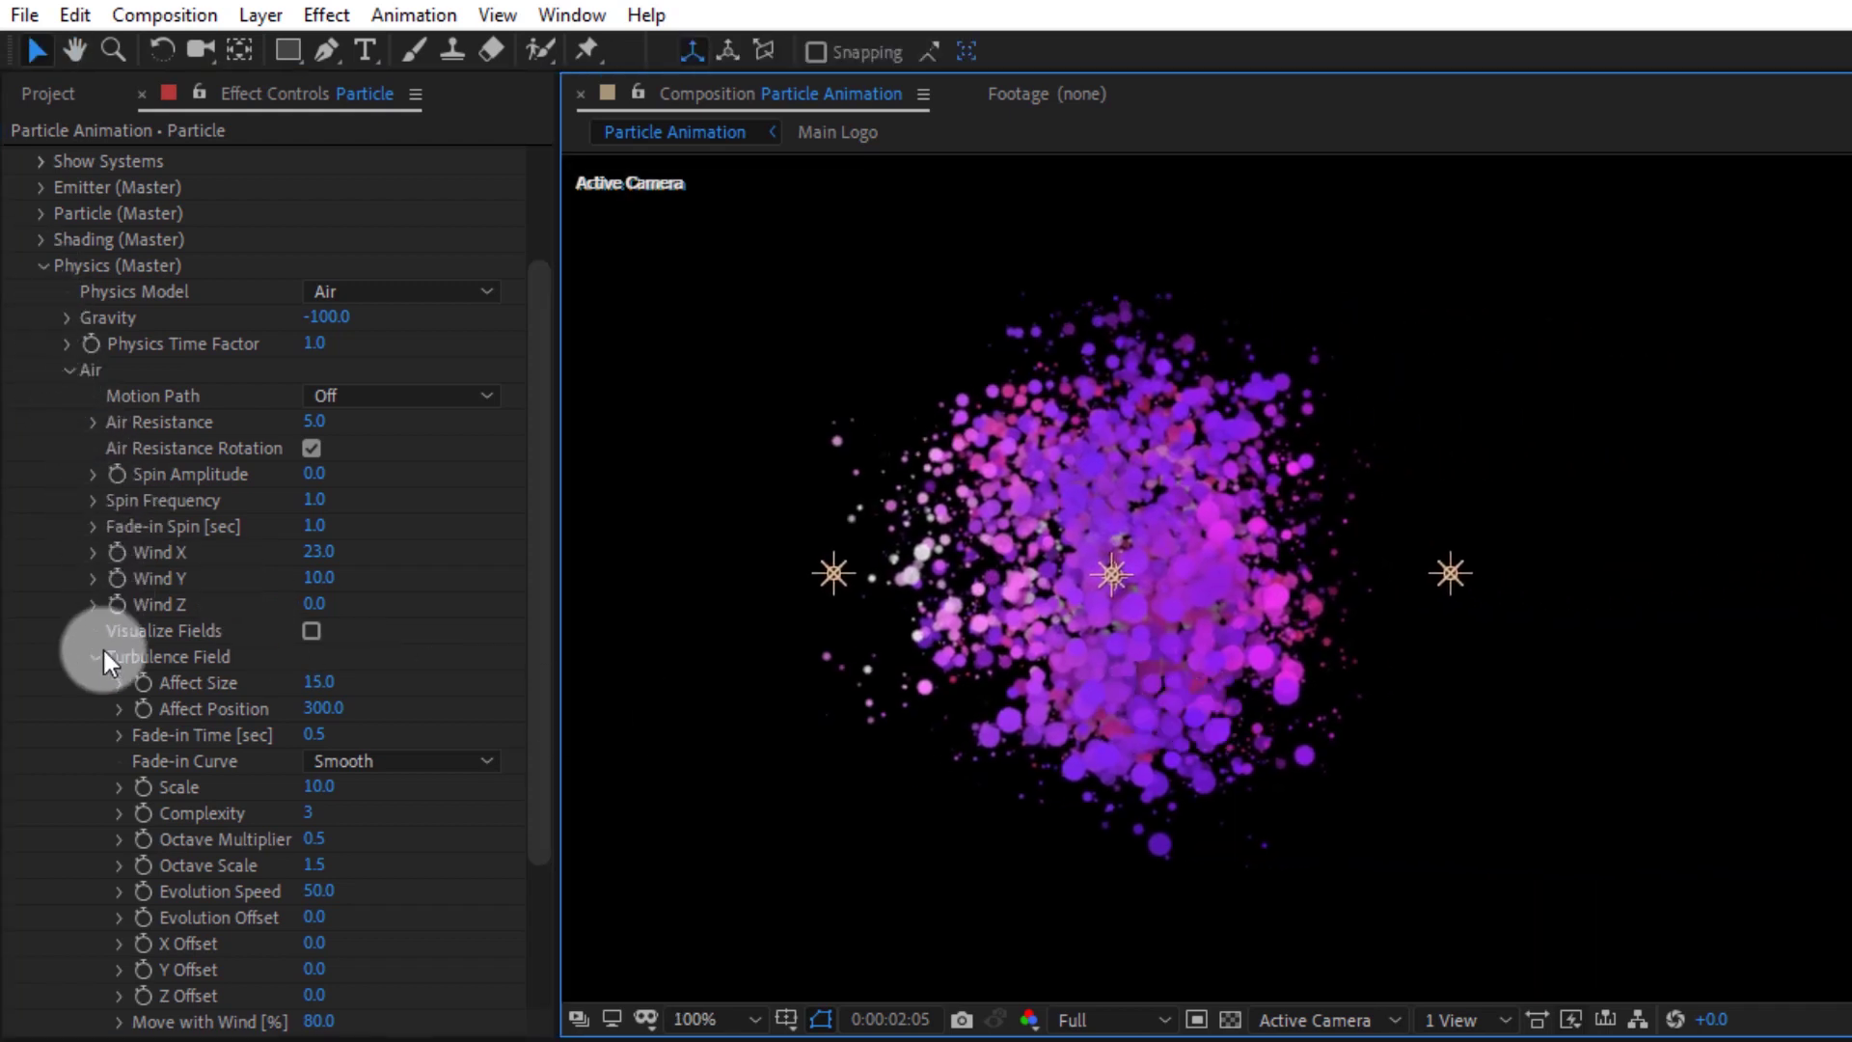
scroll(108, 704, "down", 3)
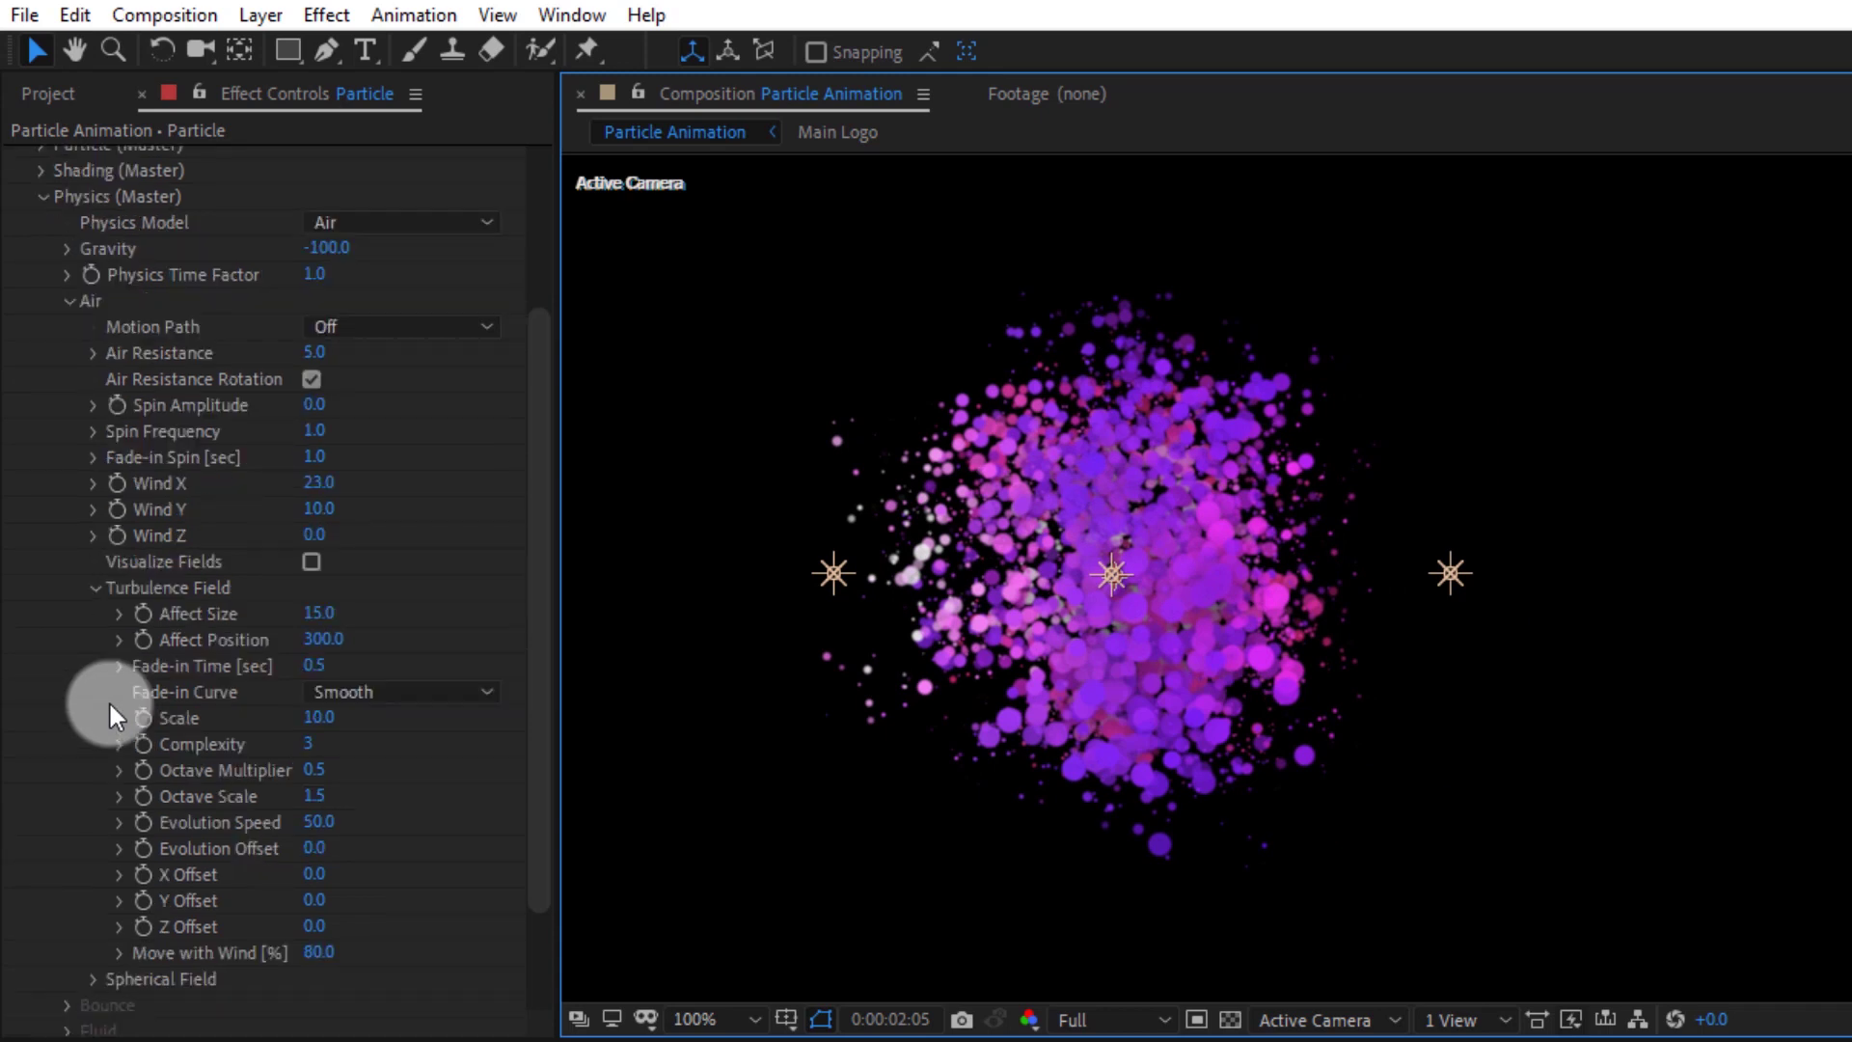
mouse_move(319, 954)
left_mouse_down()
mouse_move(367, 952)
mouse_move(311, 958)
mouse_move(283, 911)
left_mouse_up()
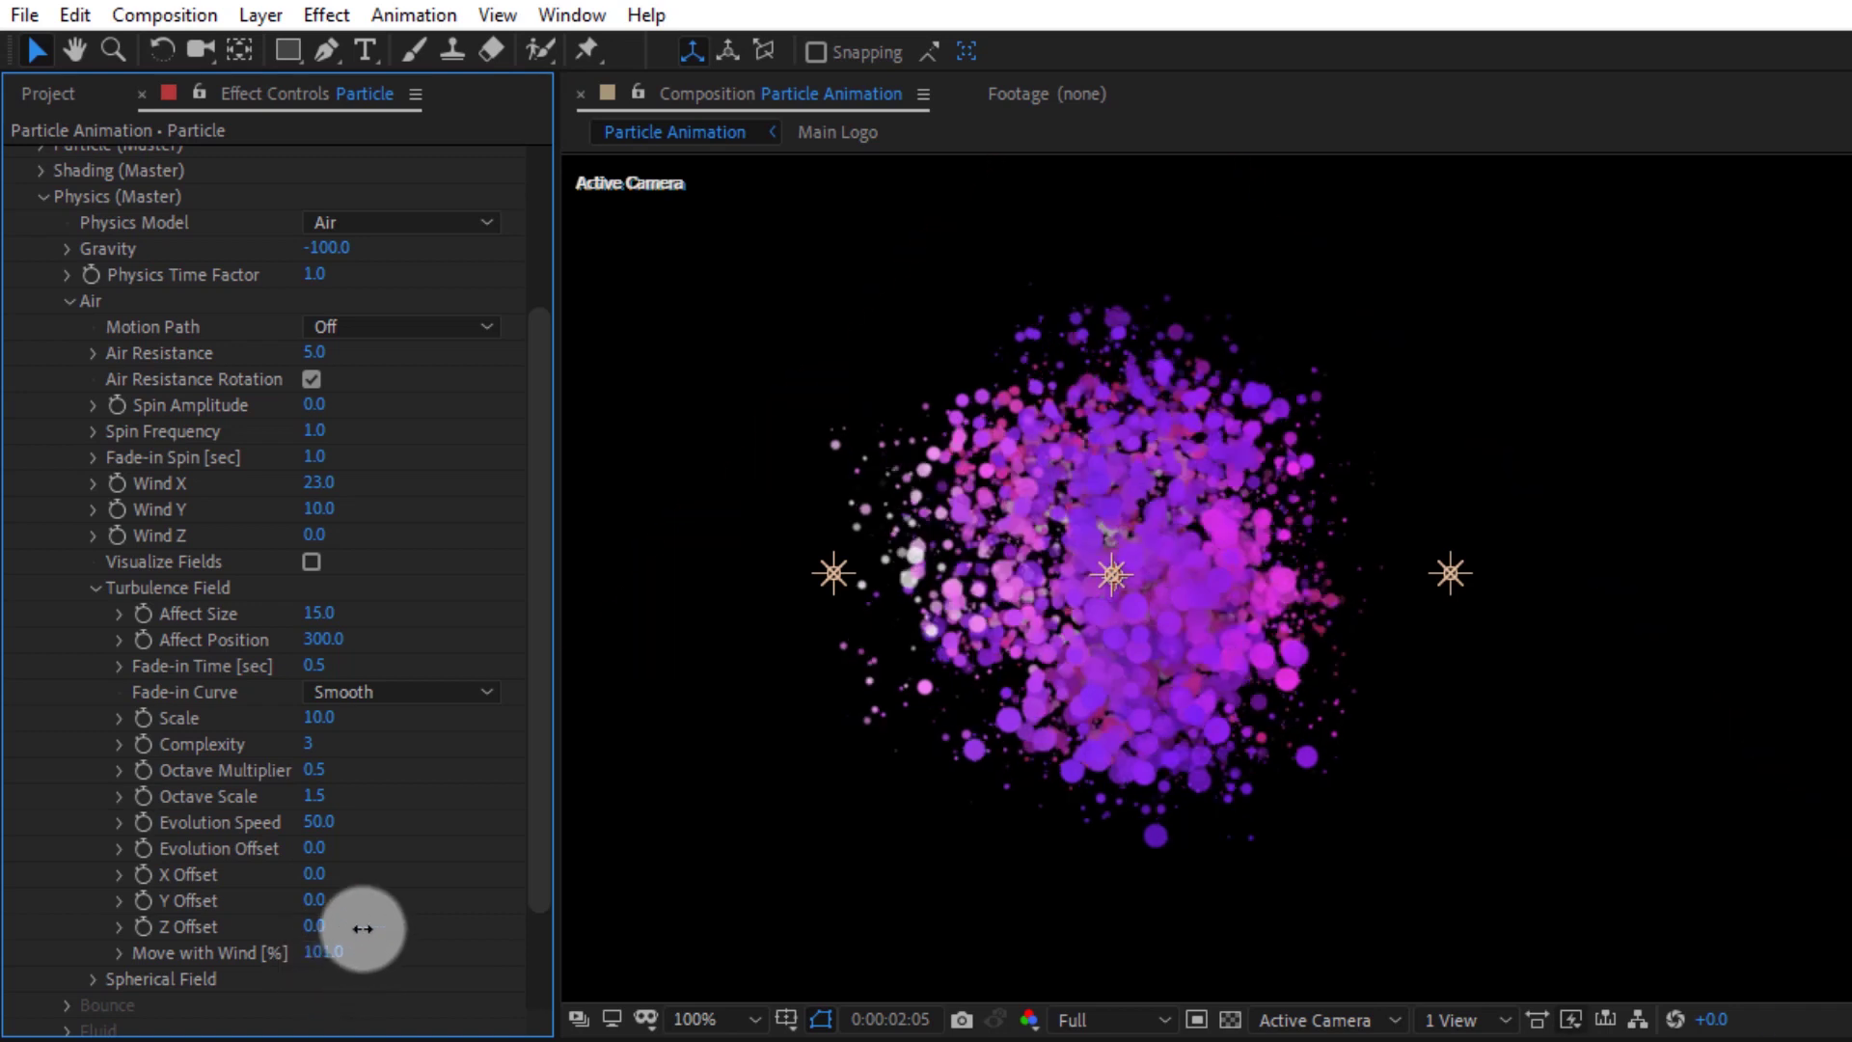
Make the Aux System emit continuously at 2 particles per second
left_click(91, 590)
left_click(67, 526)
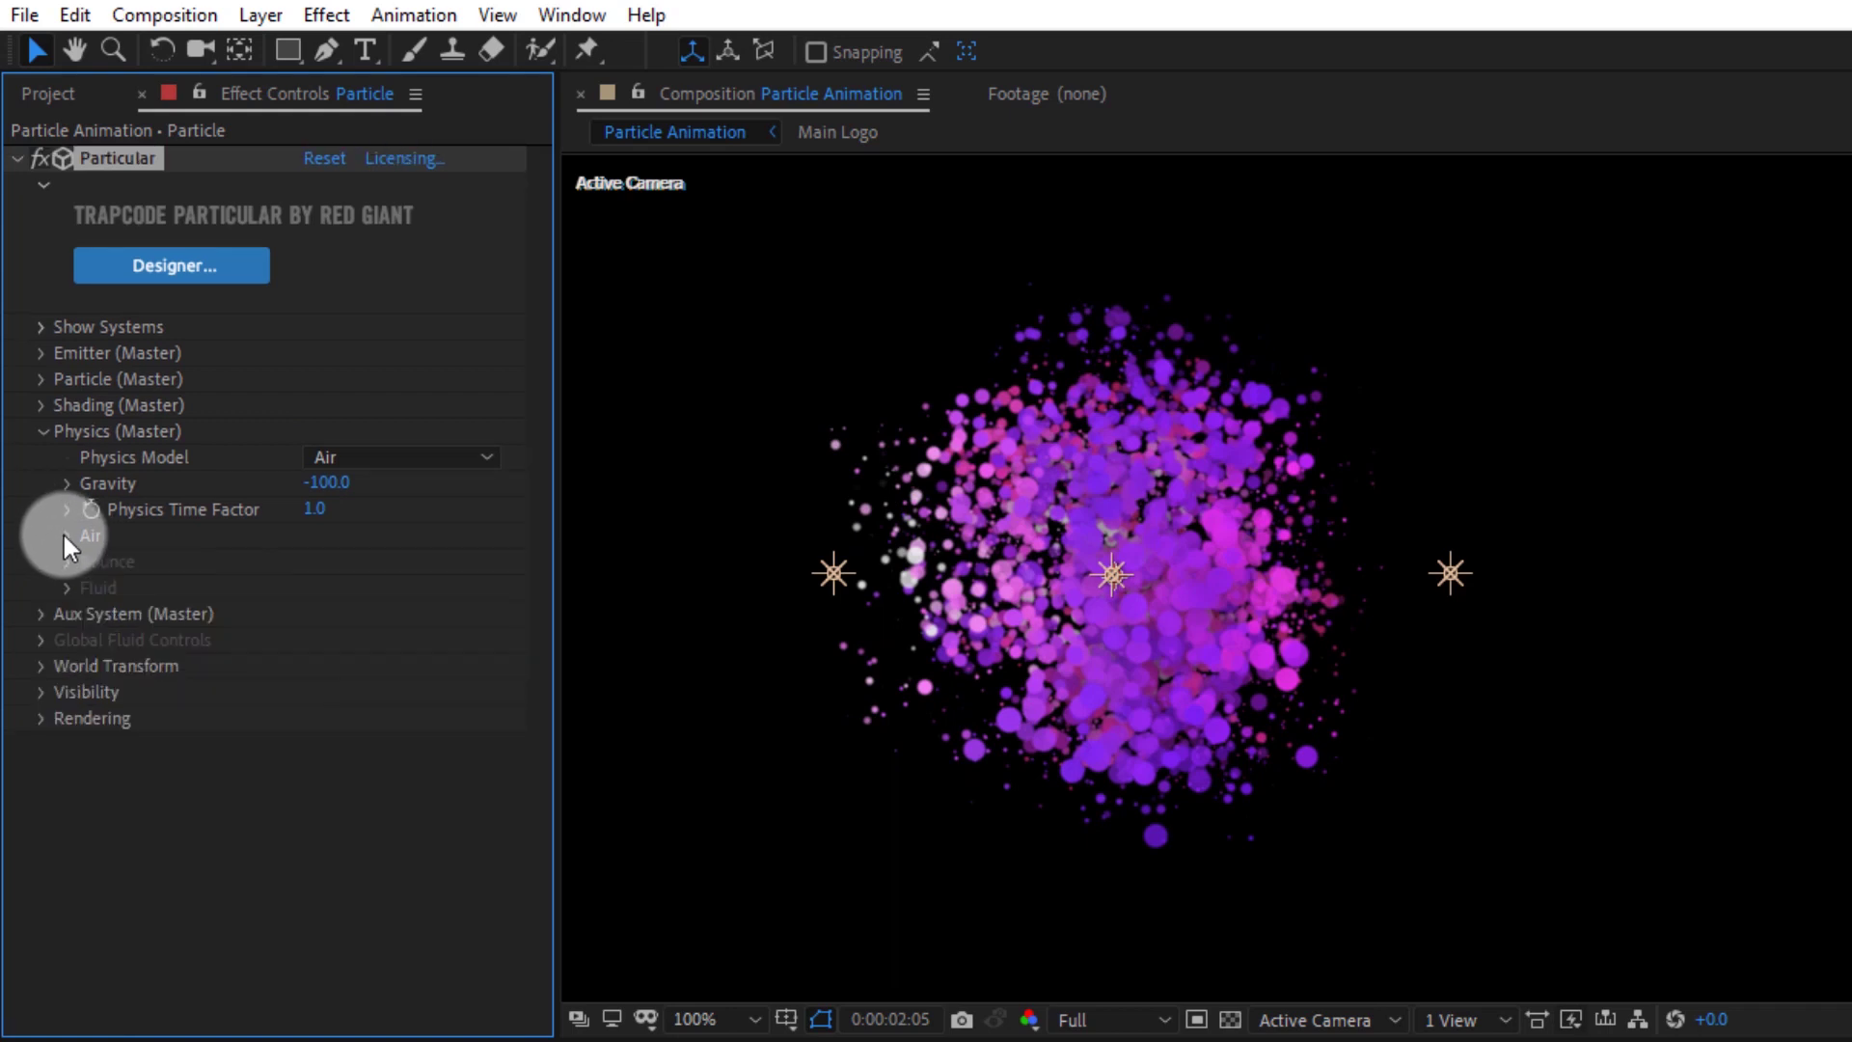
left_click(35, 614)
left_click(390, 316)
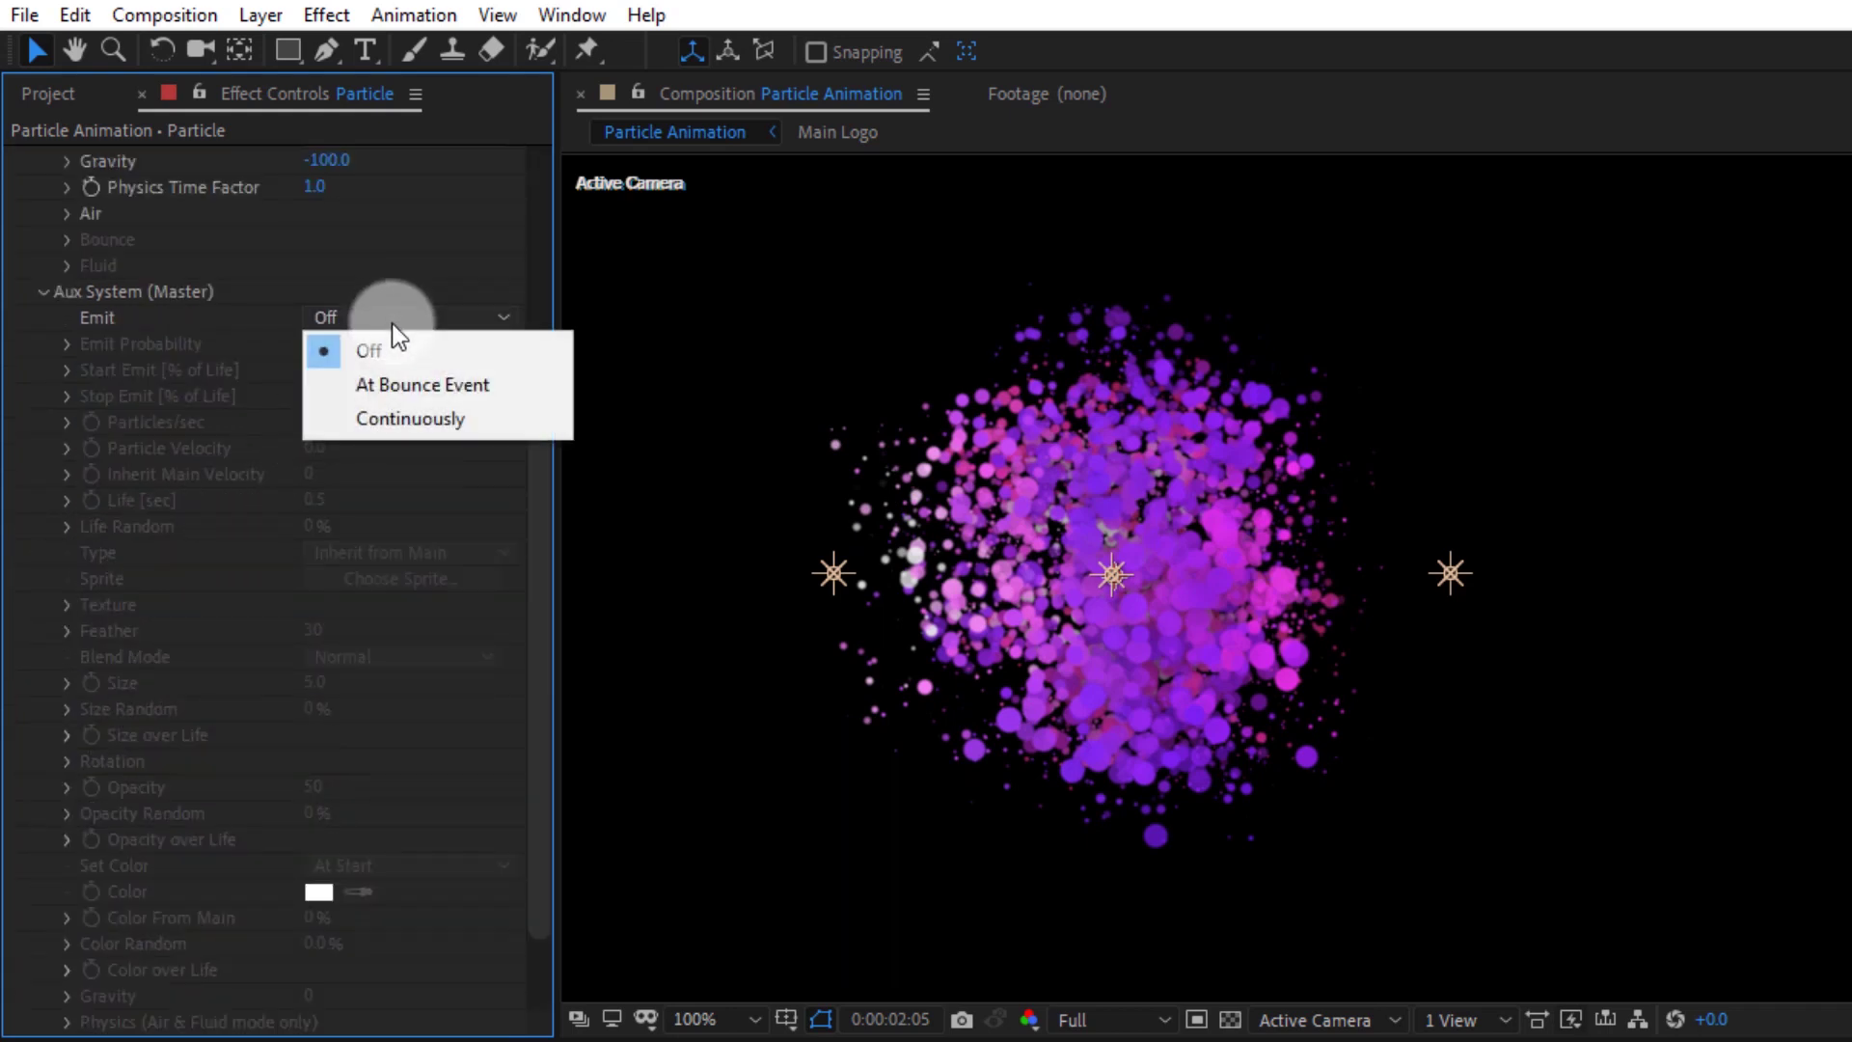
left_click(398, 416)
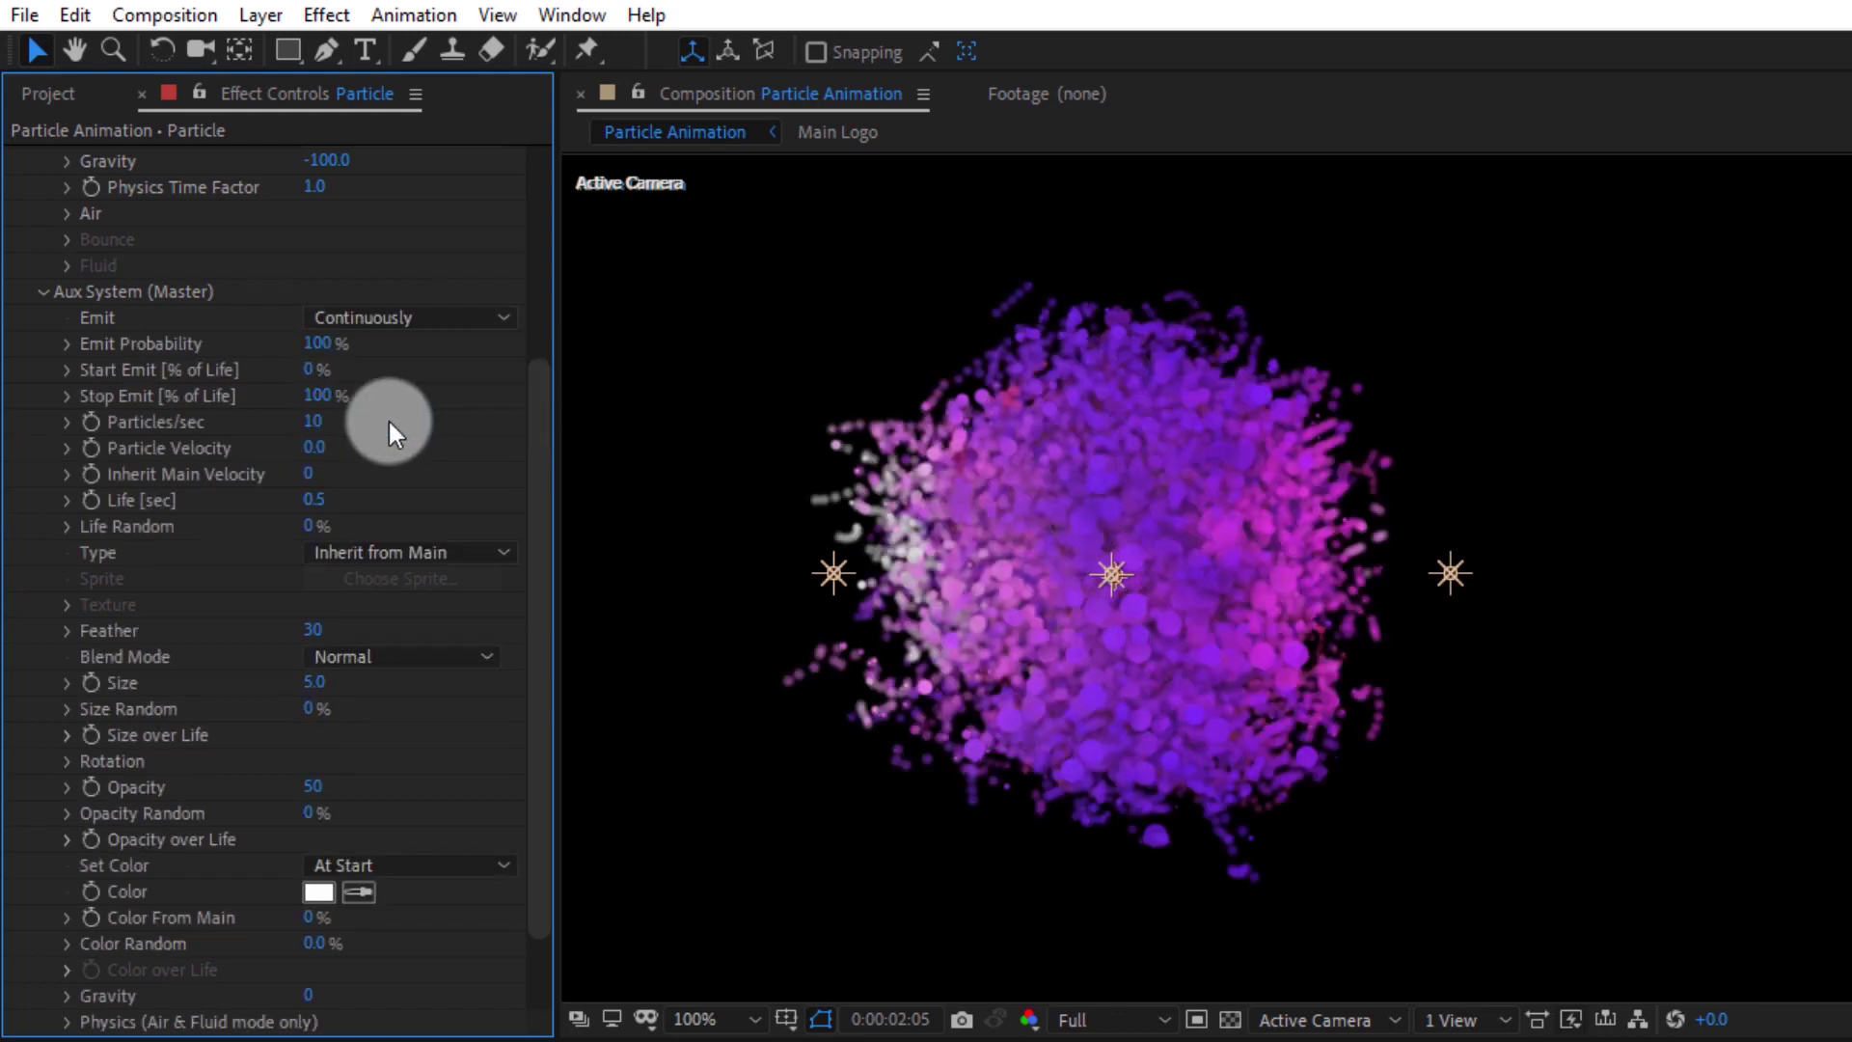
left_click(314, 420)
type("2")
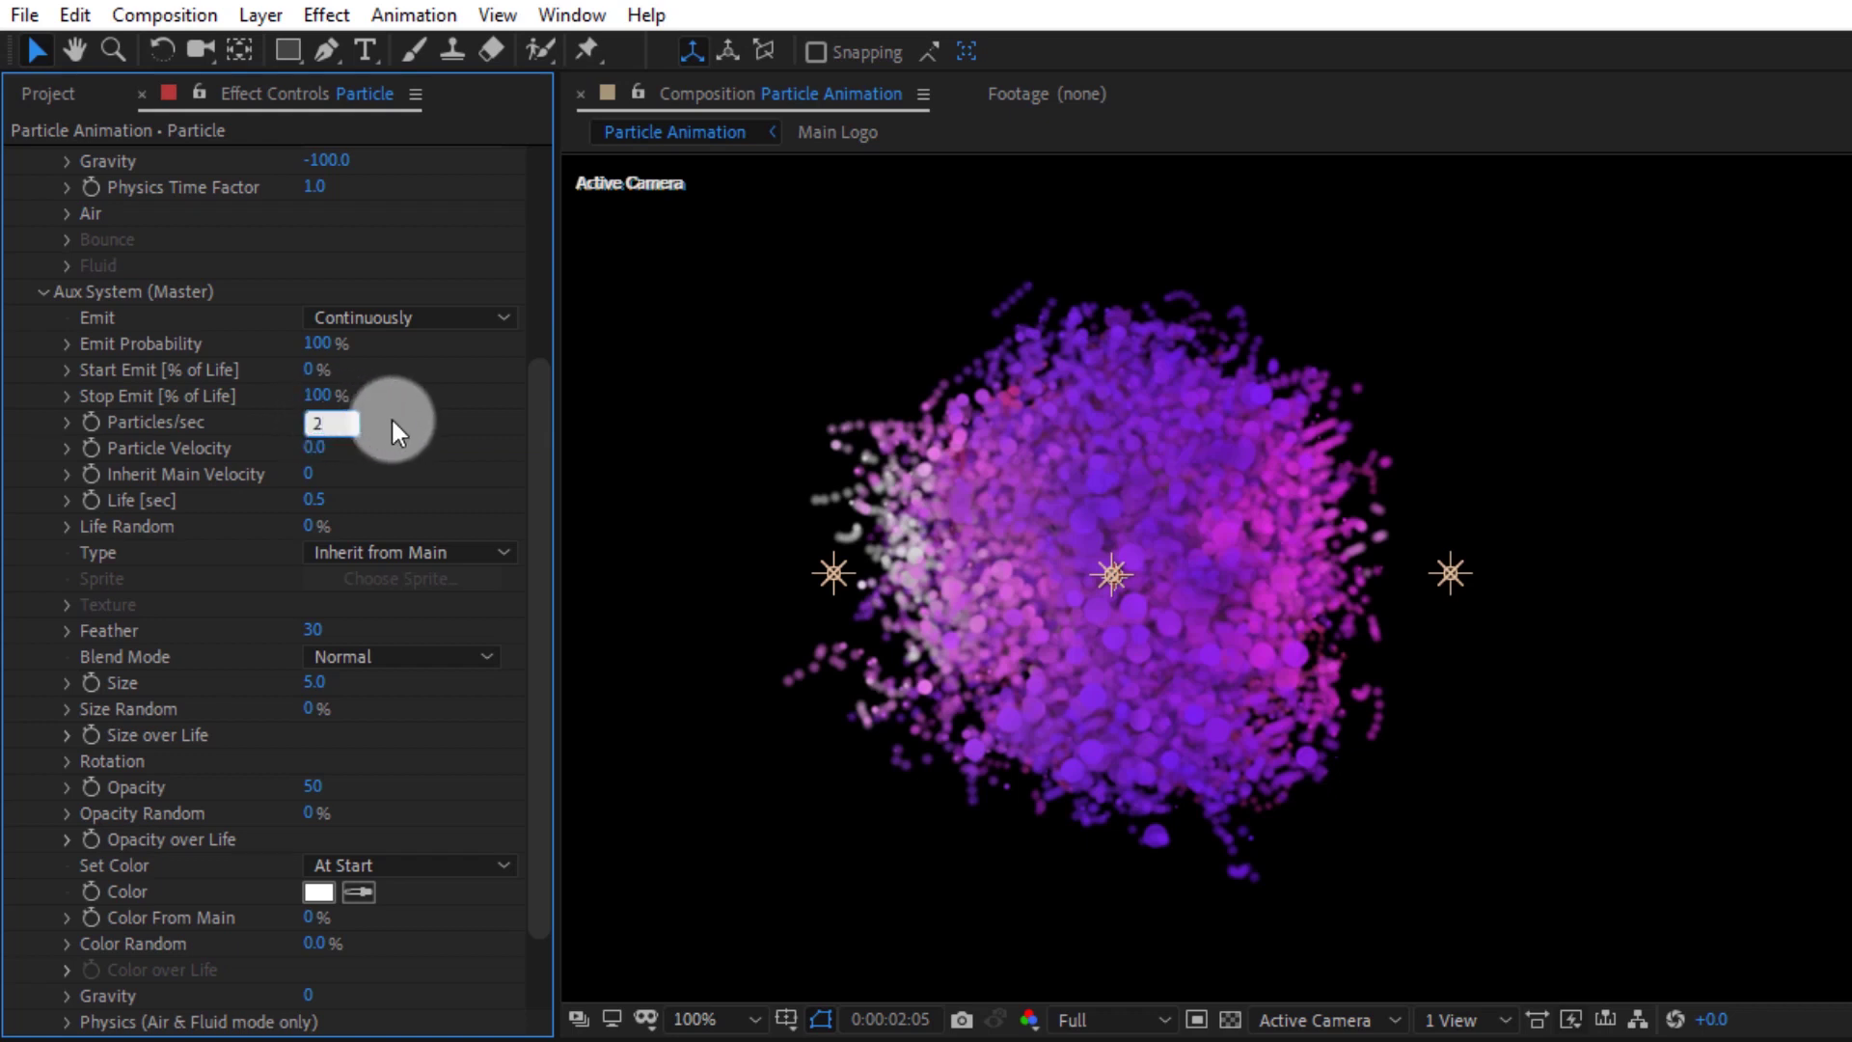
key("Return")
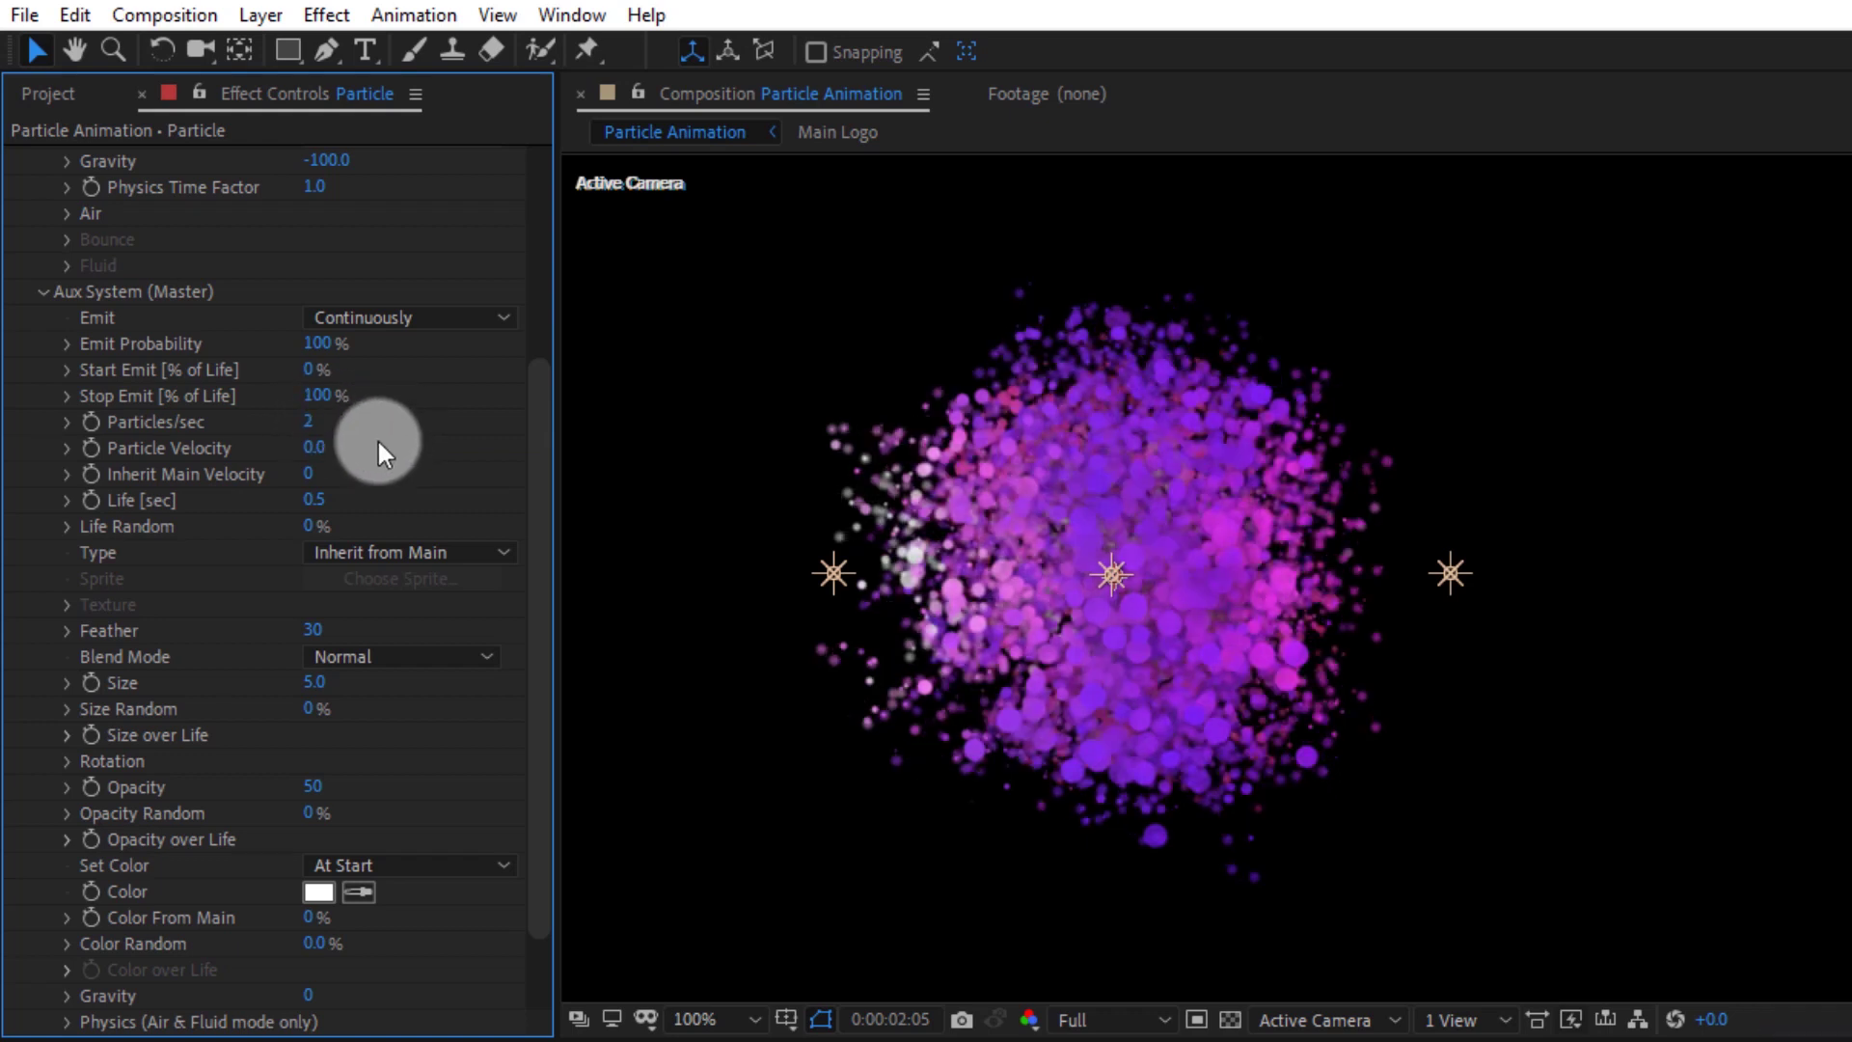
Set aux particle Size to 2, toggle Emit off and back to Continuously, and paste a linear fade-out Opacity over Life curve
left_click(328, 685)
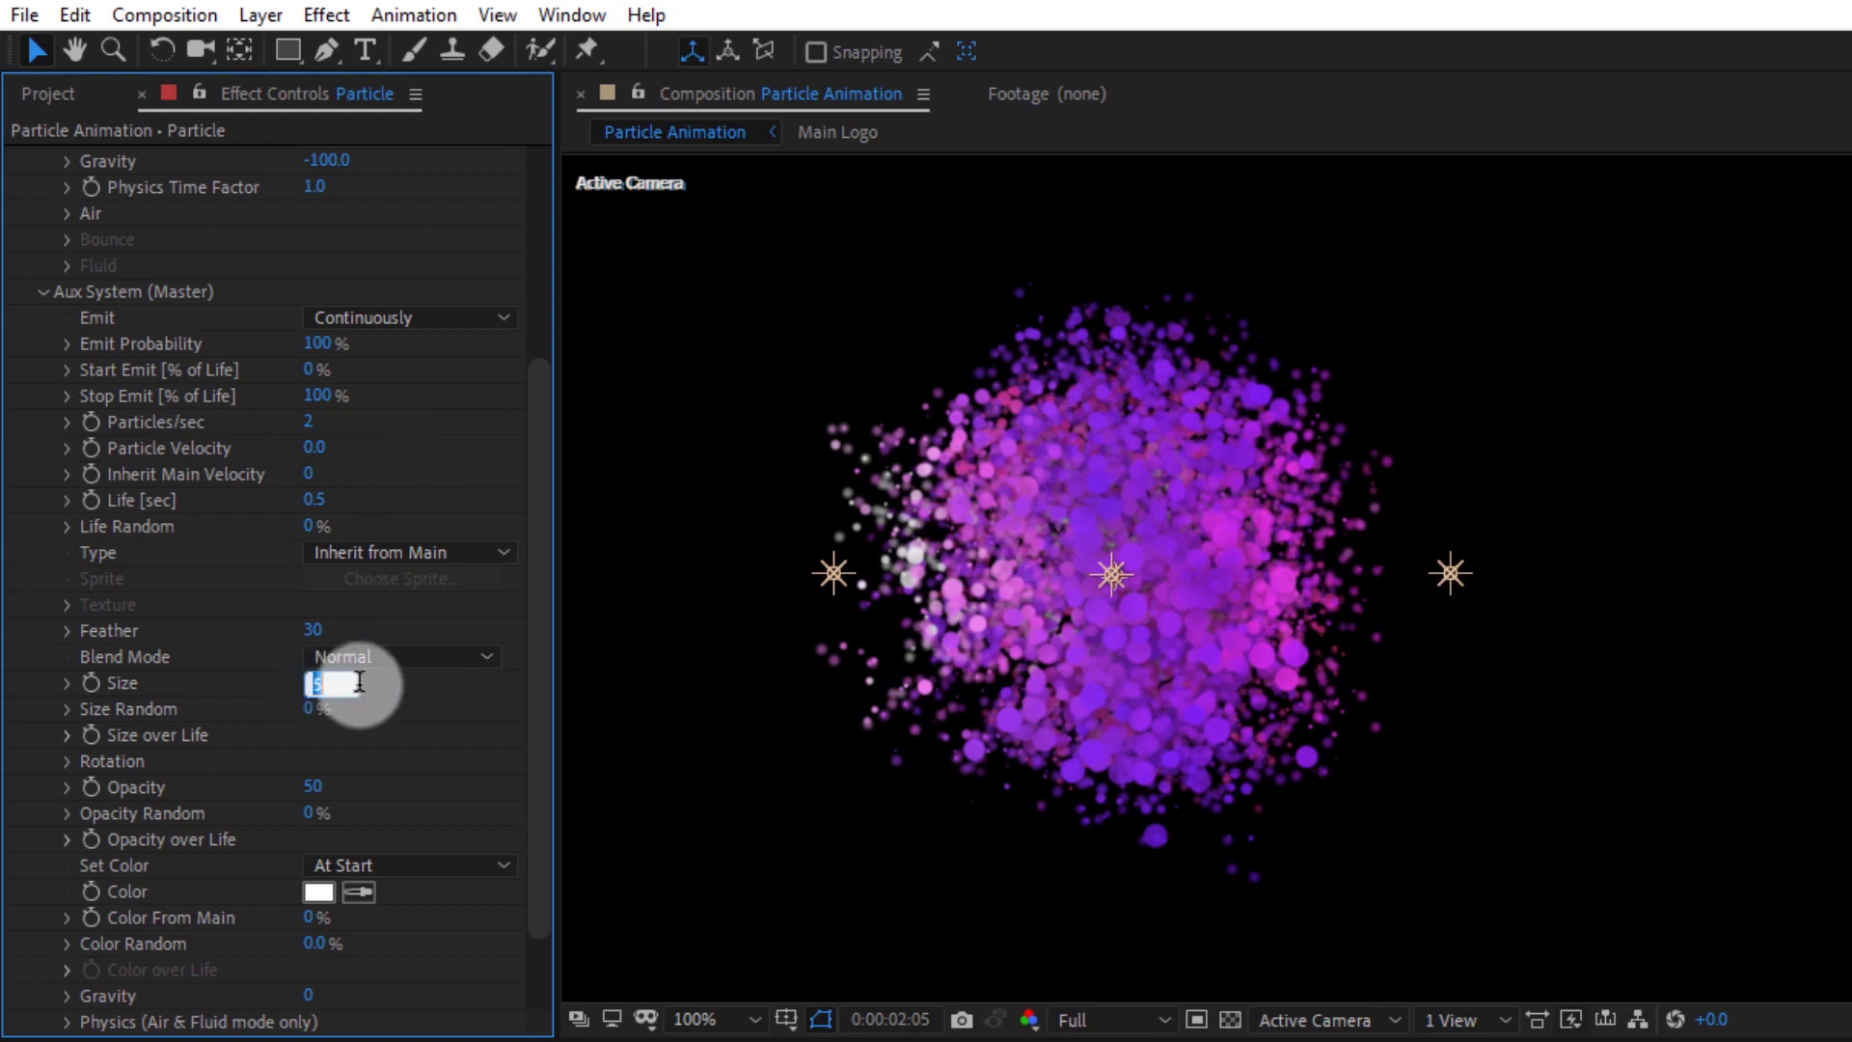
type("2")
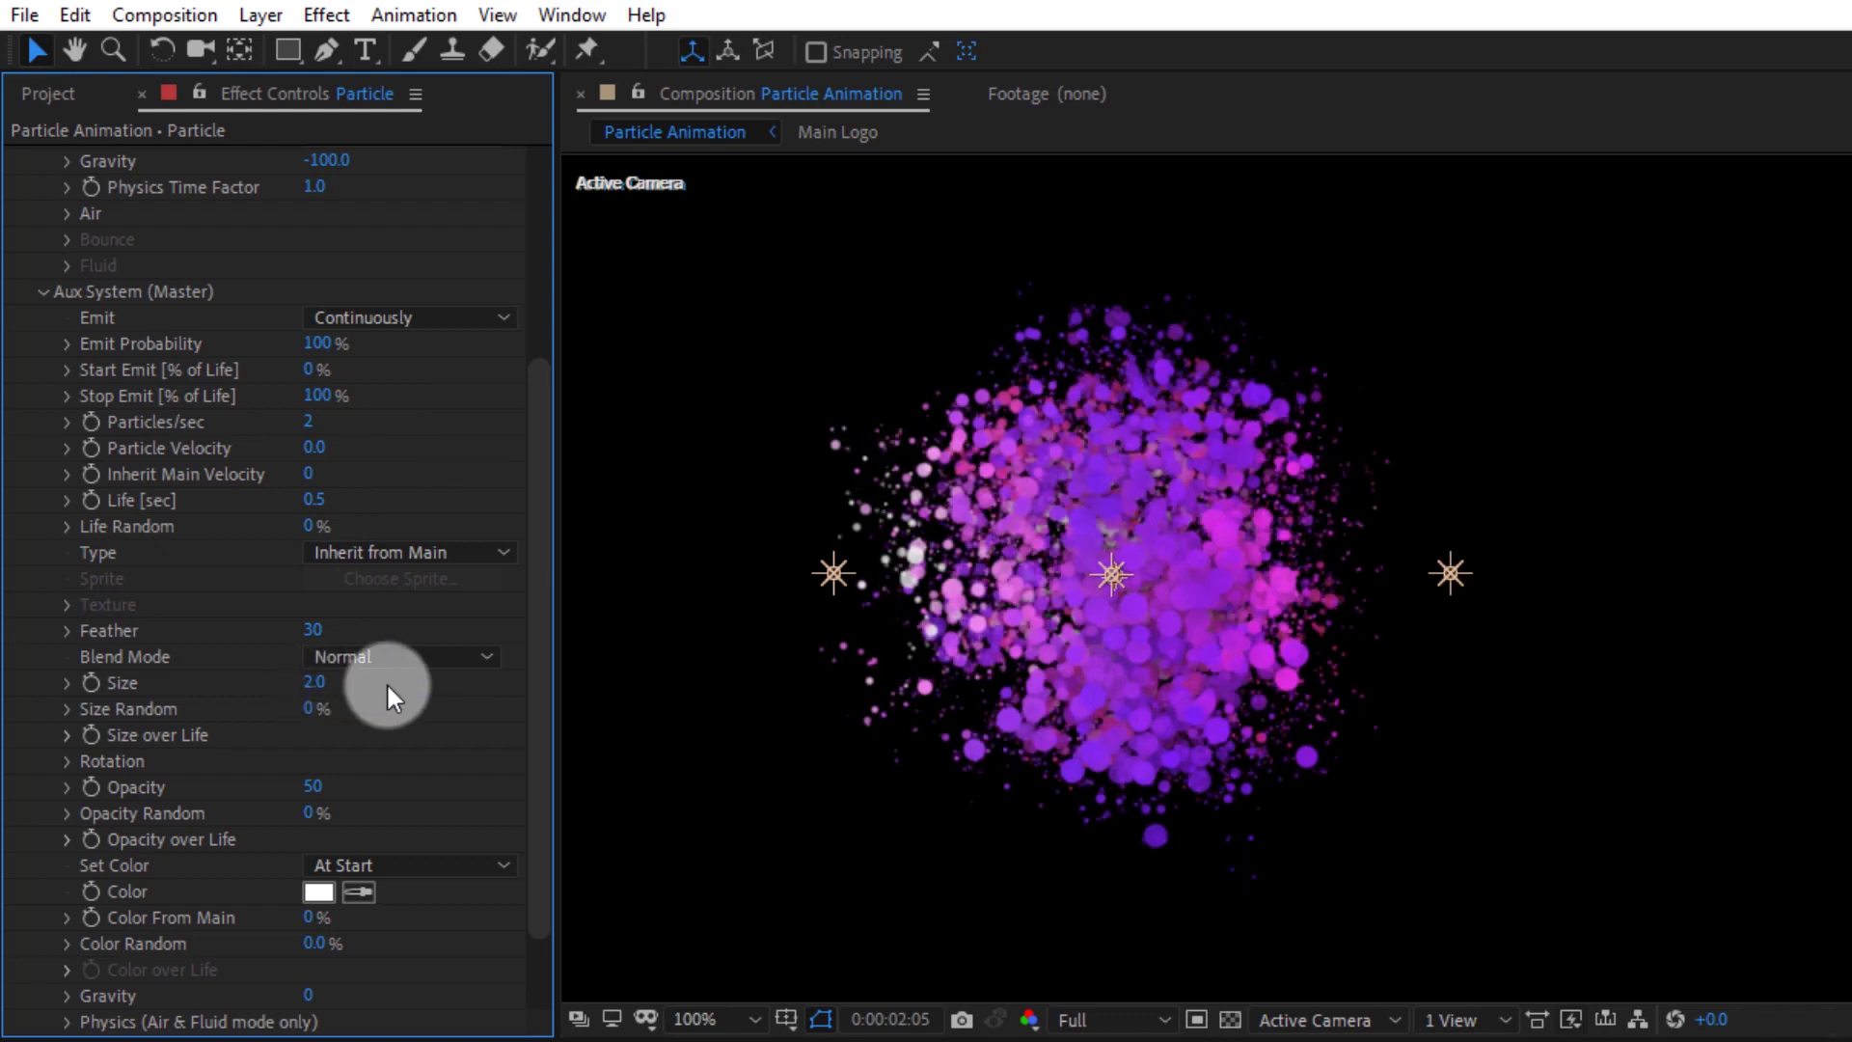
left_click_drag(1315, 769, 1116, 765)
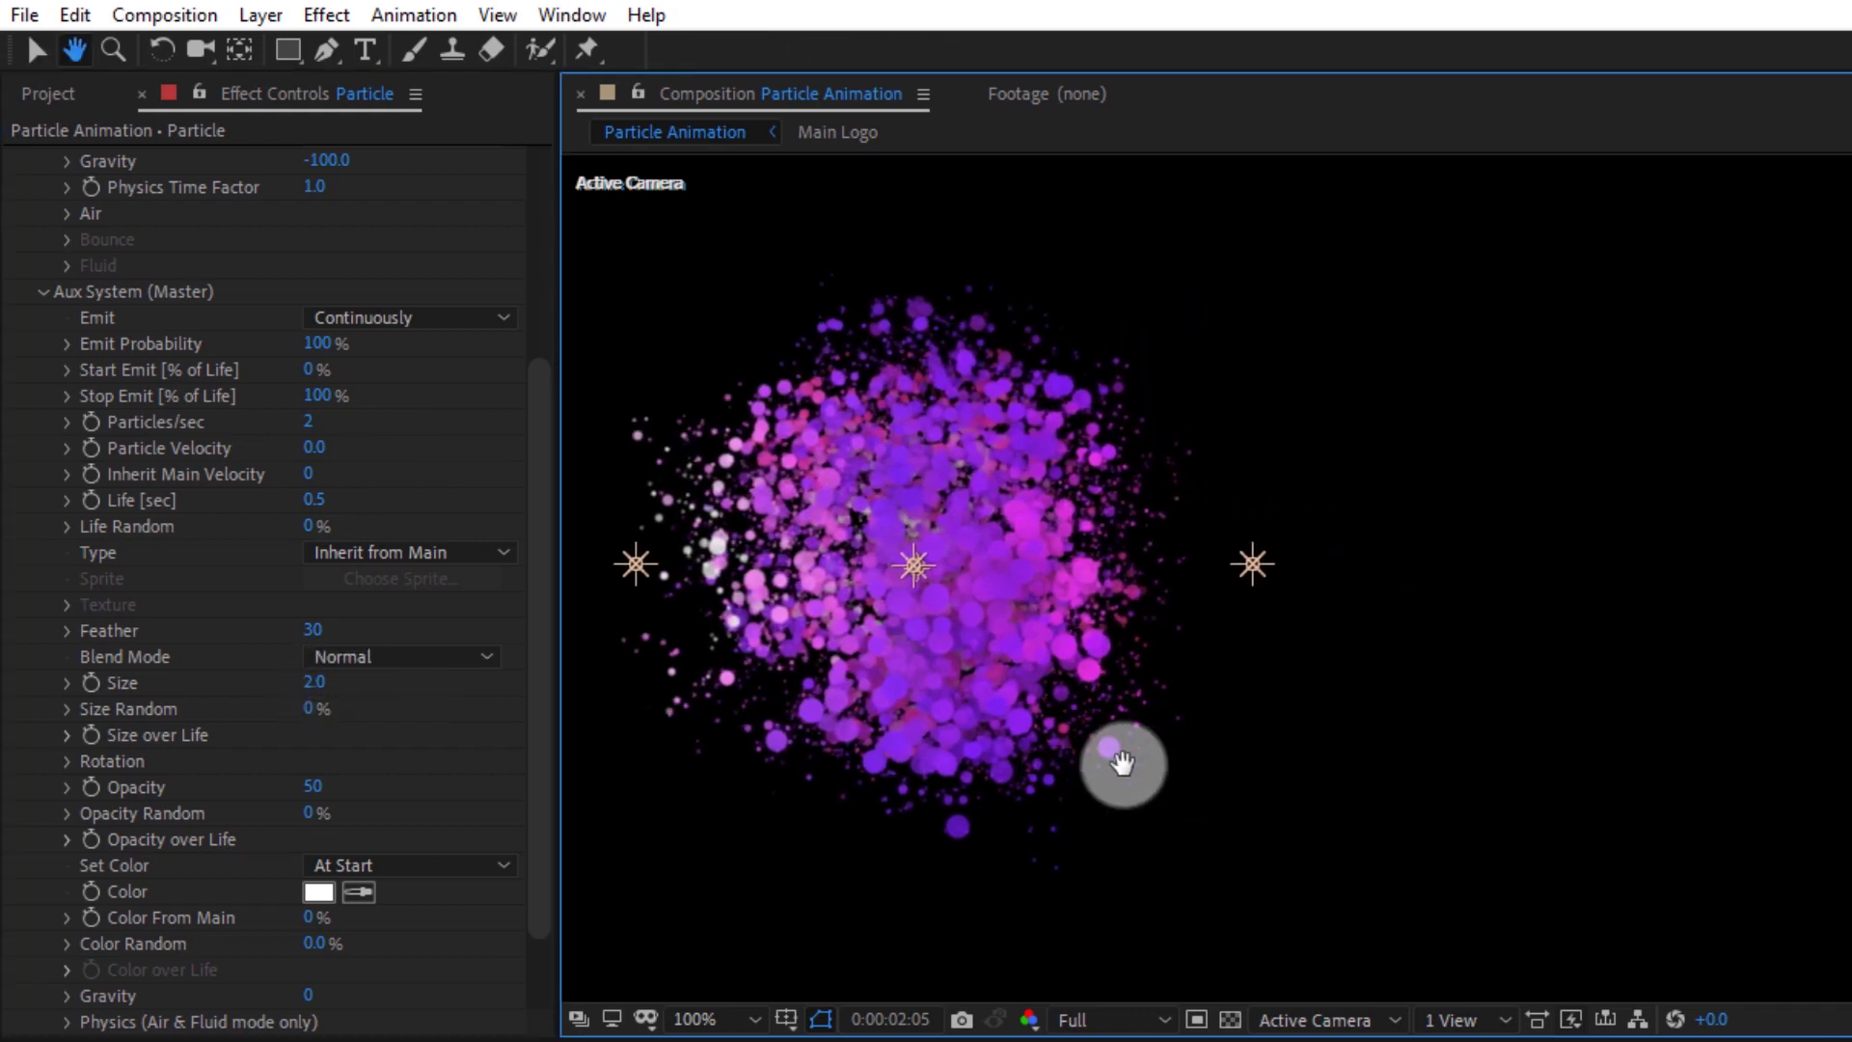
left_click(363, 320)
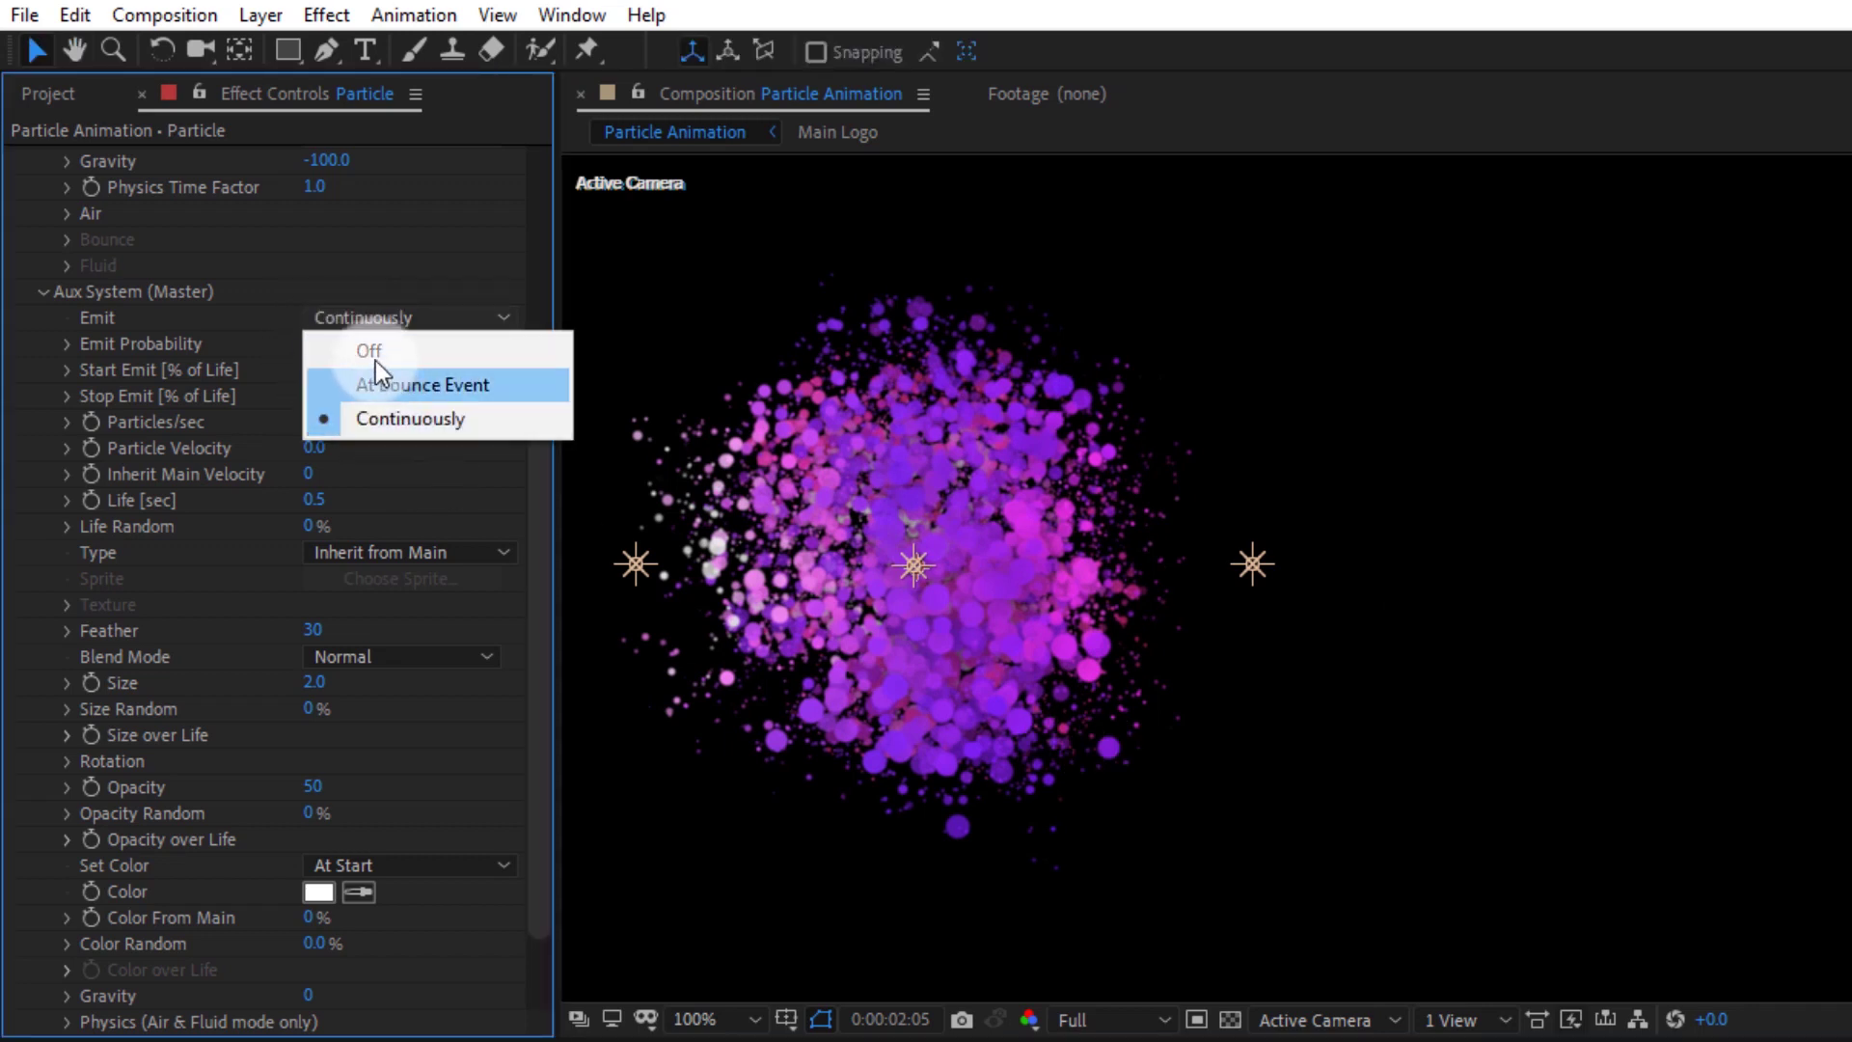
left_click(401, 320)
left_click(401, 316)
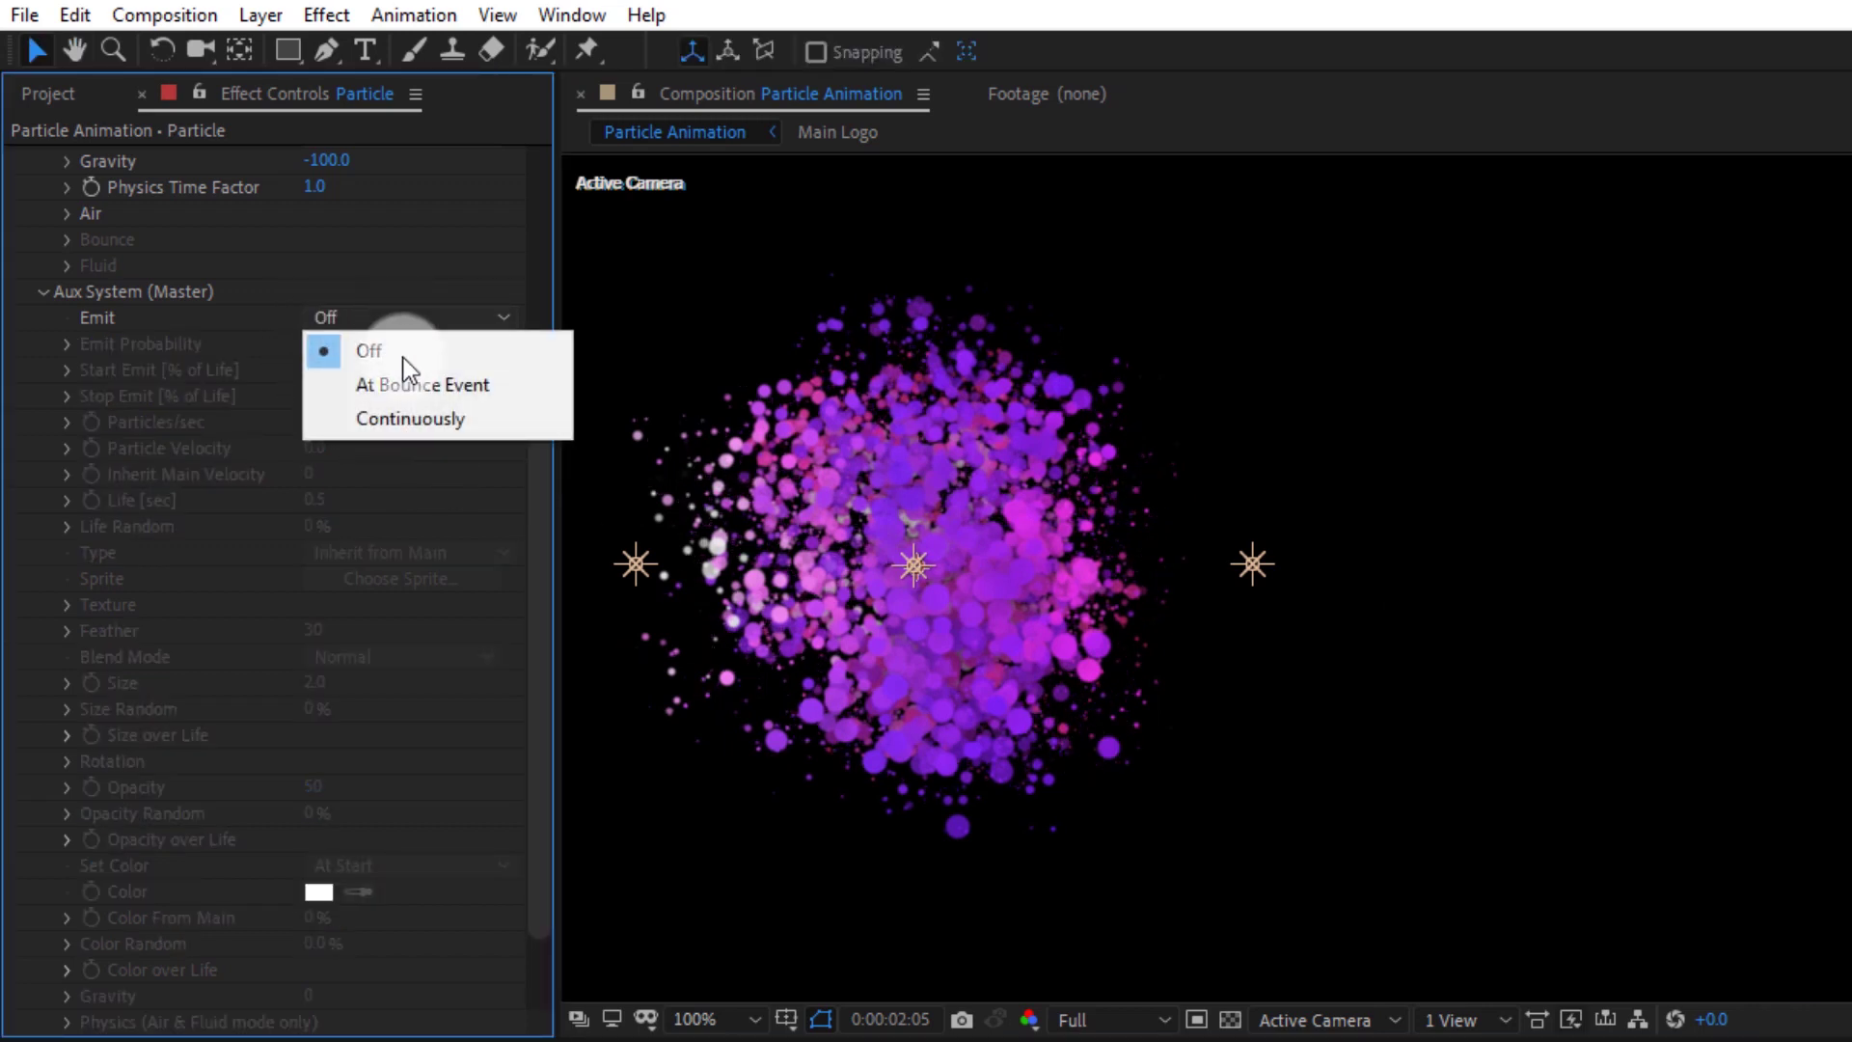
left_click(408, 419)
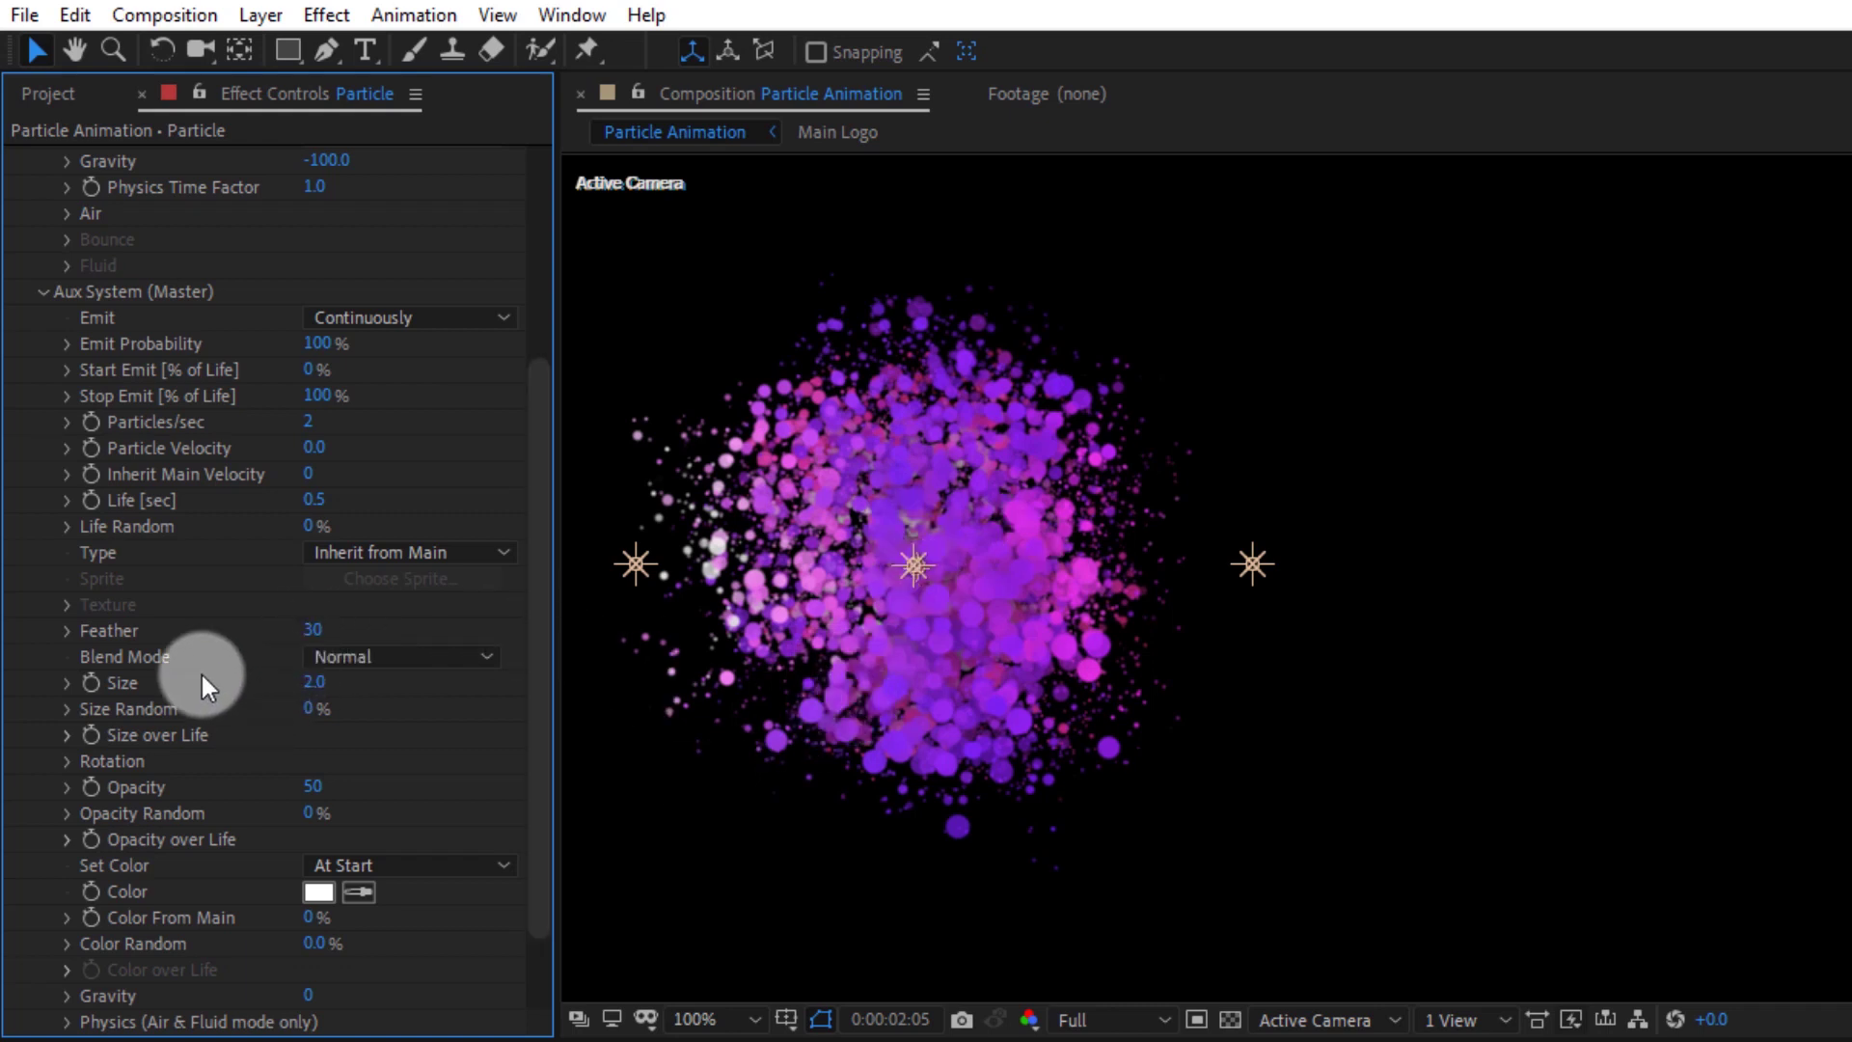
left_click(71, 837)
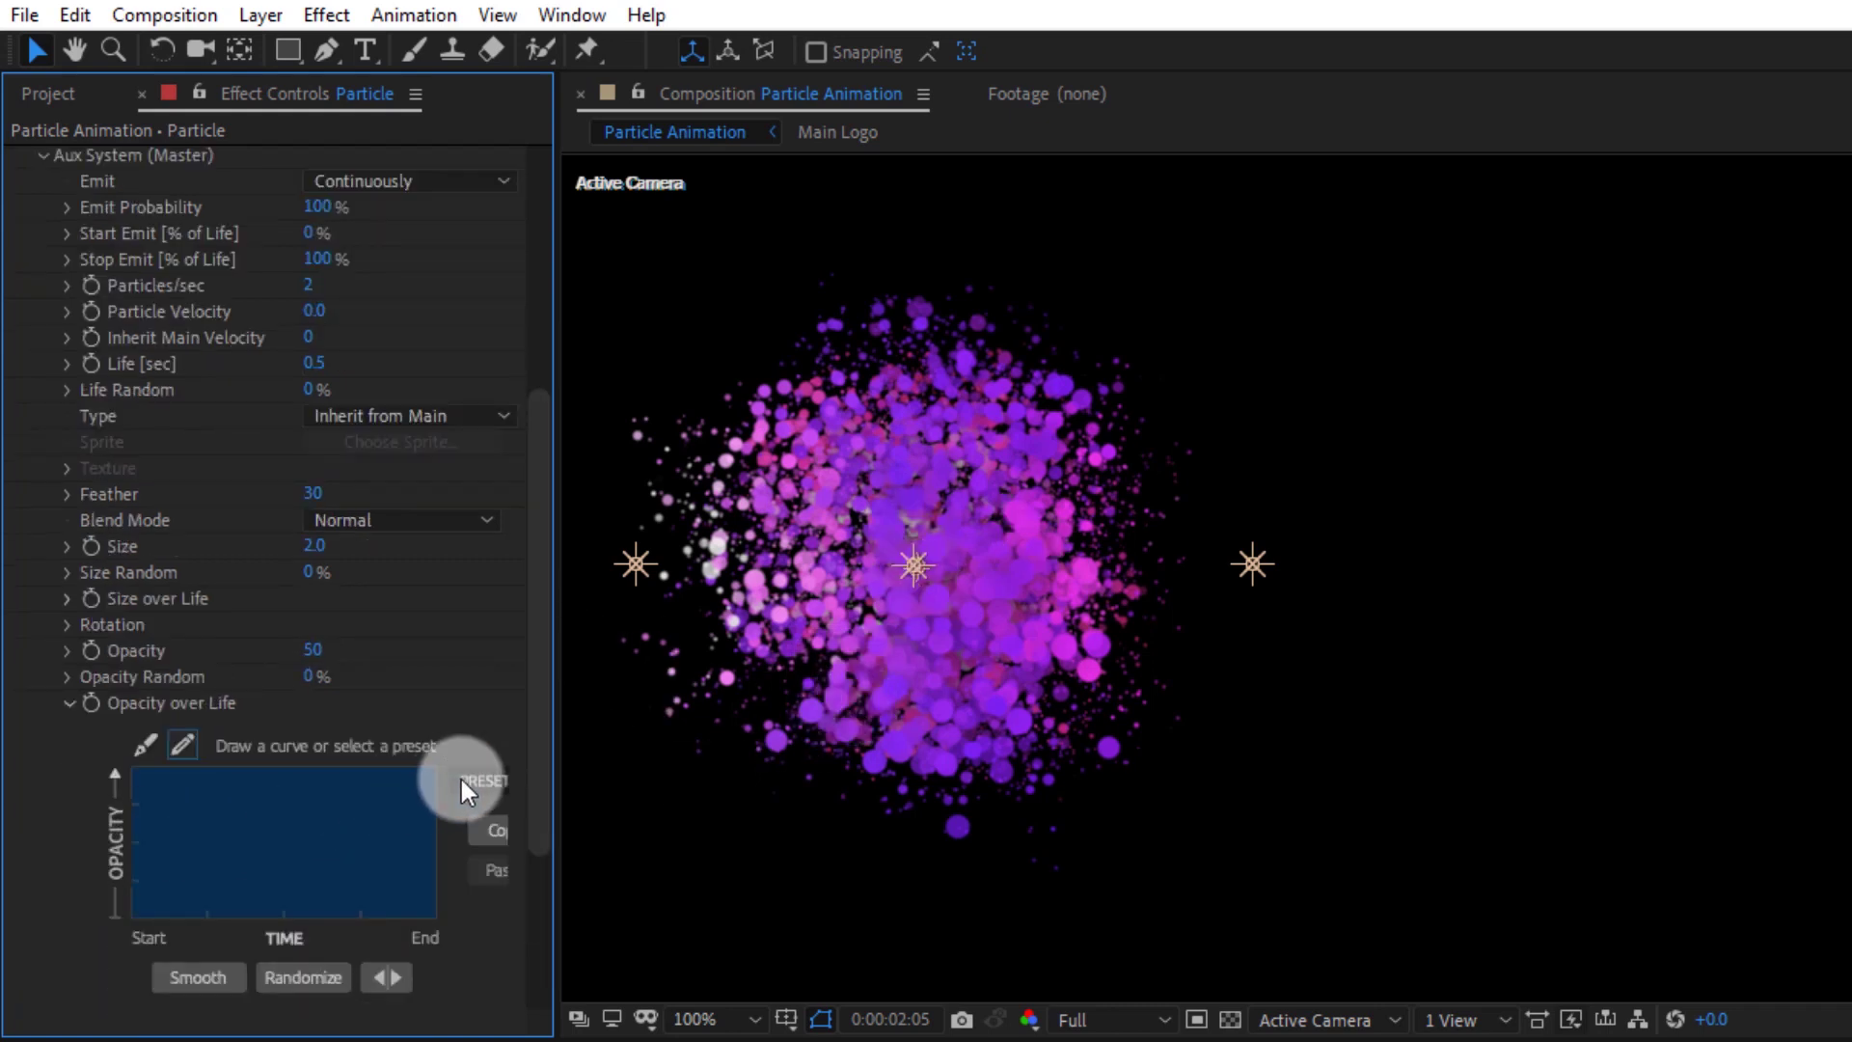
left_click(482, 856)
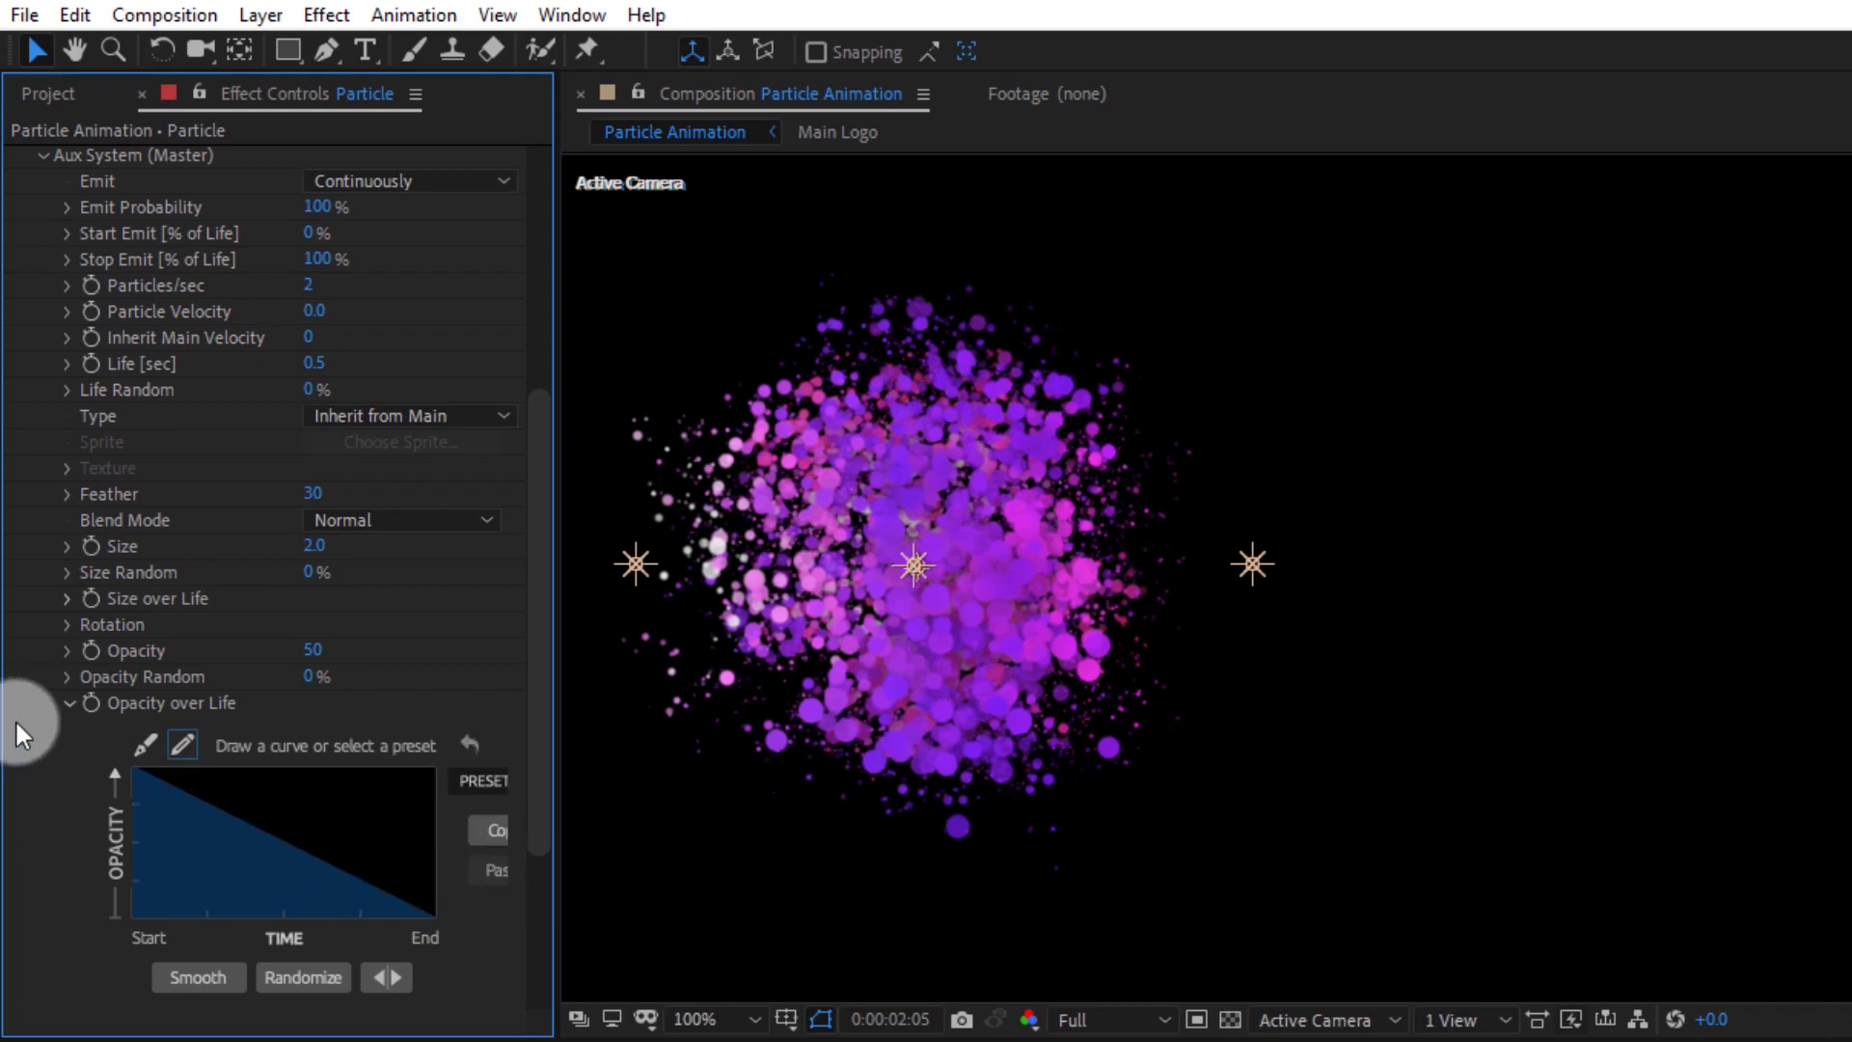
Raise the aux Particles/sec to 4, then to 5
left_click(68, 705)
left_click(306, 316)
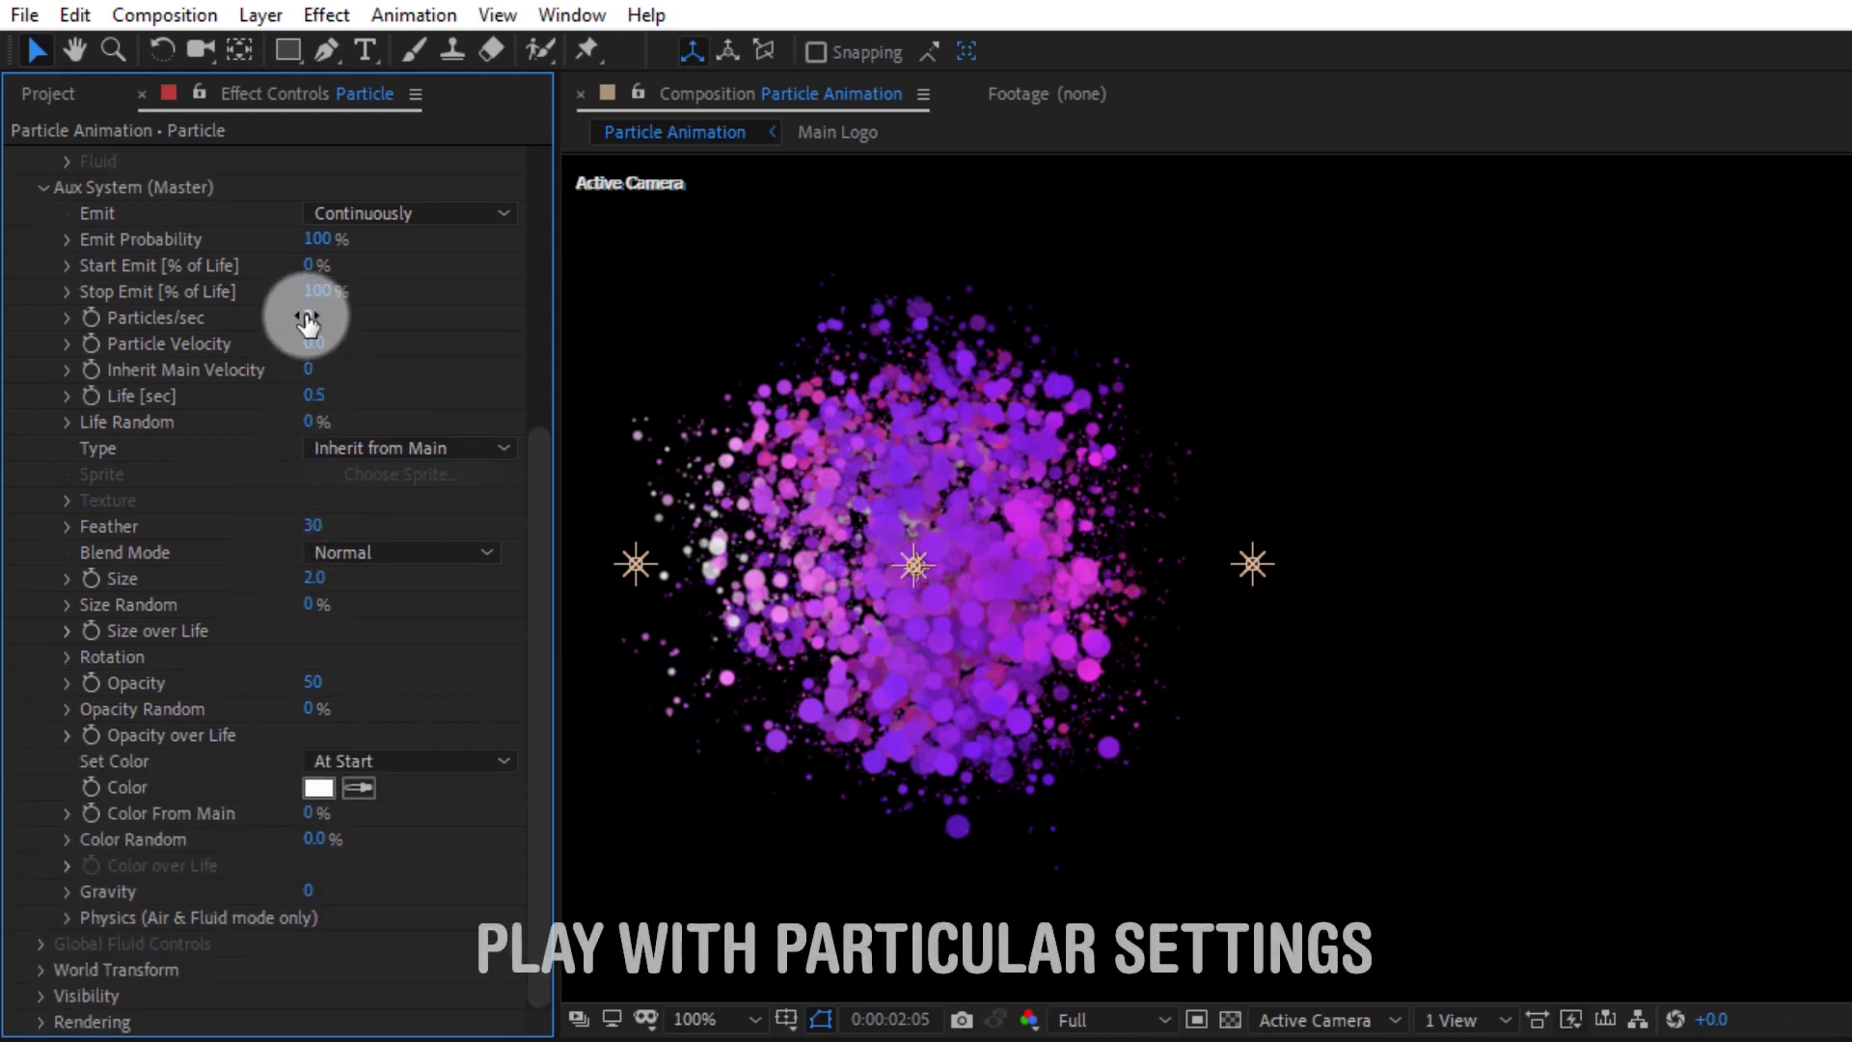
type("4")
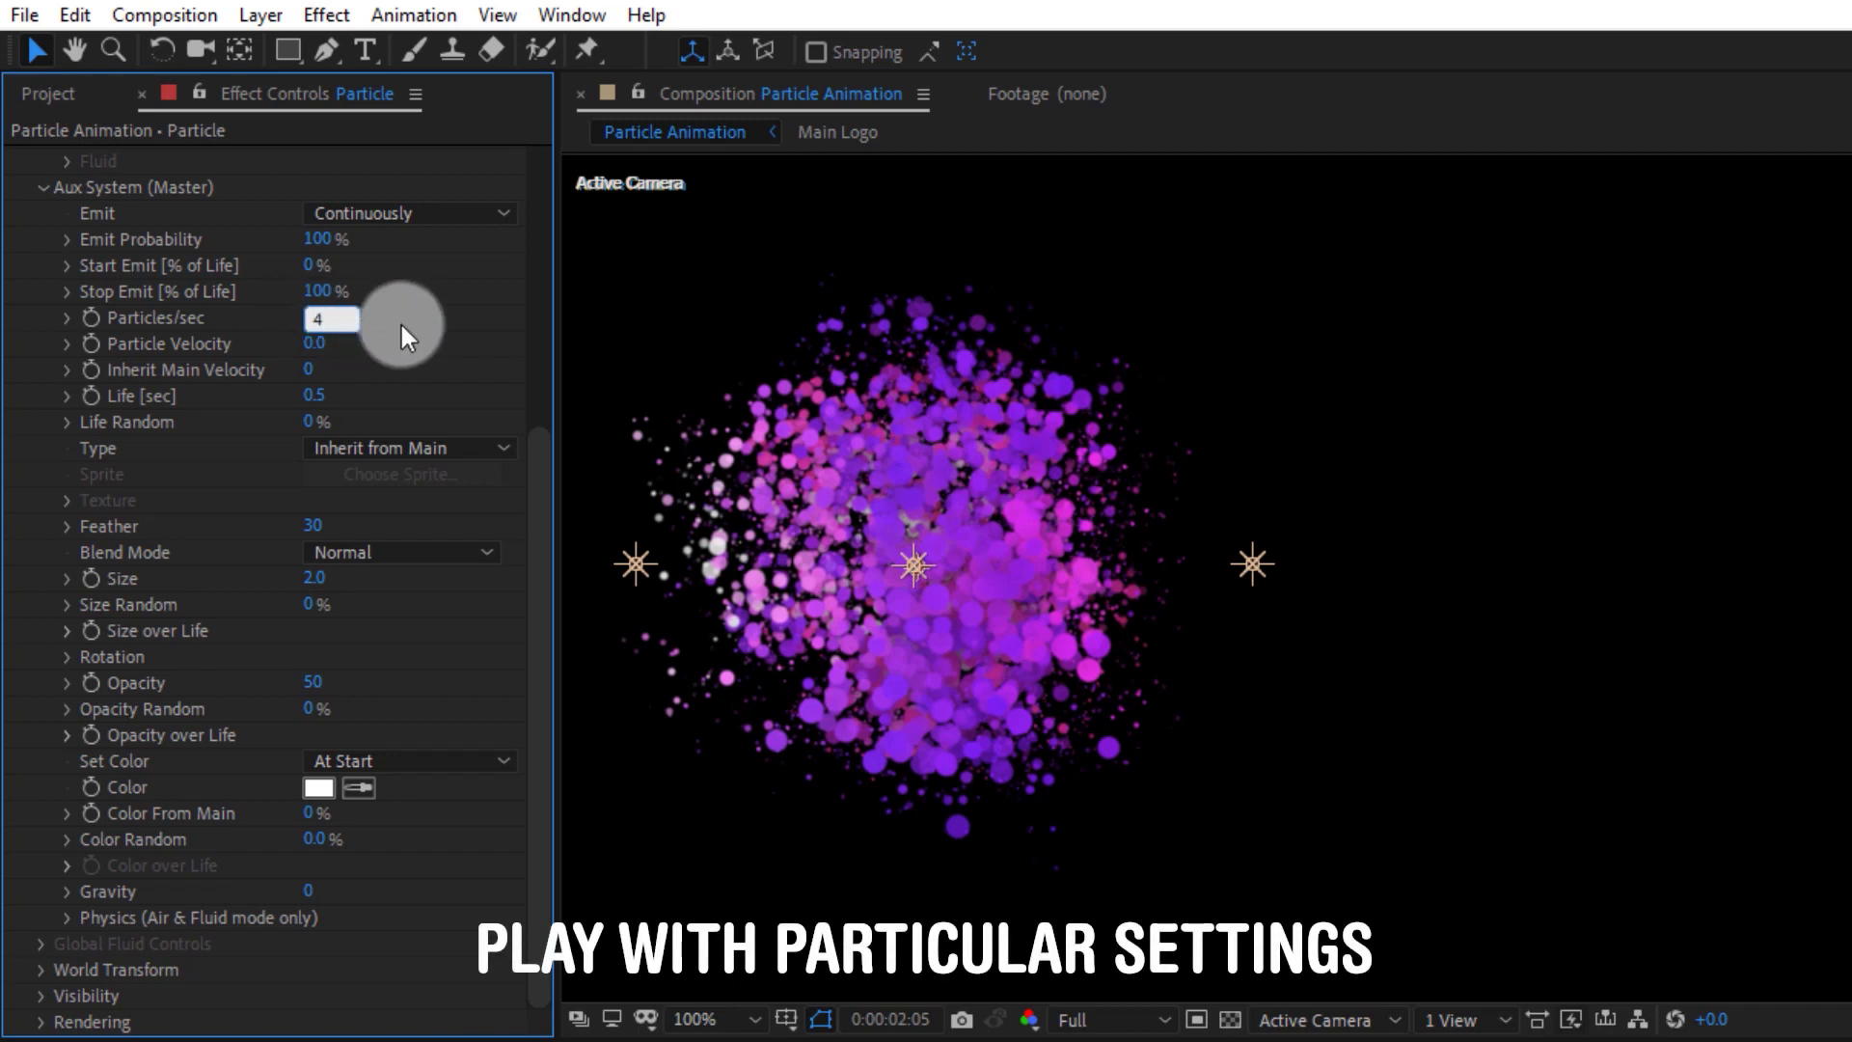
key("Return")
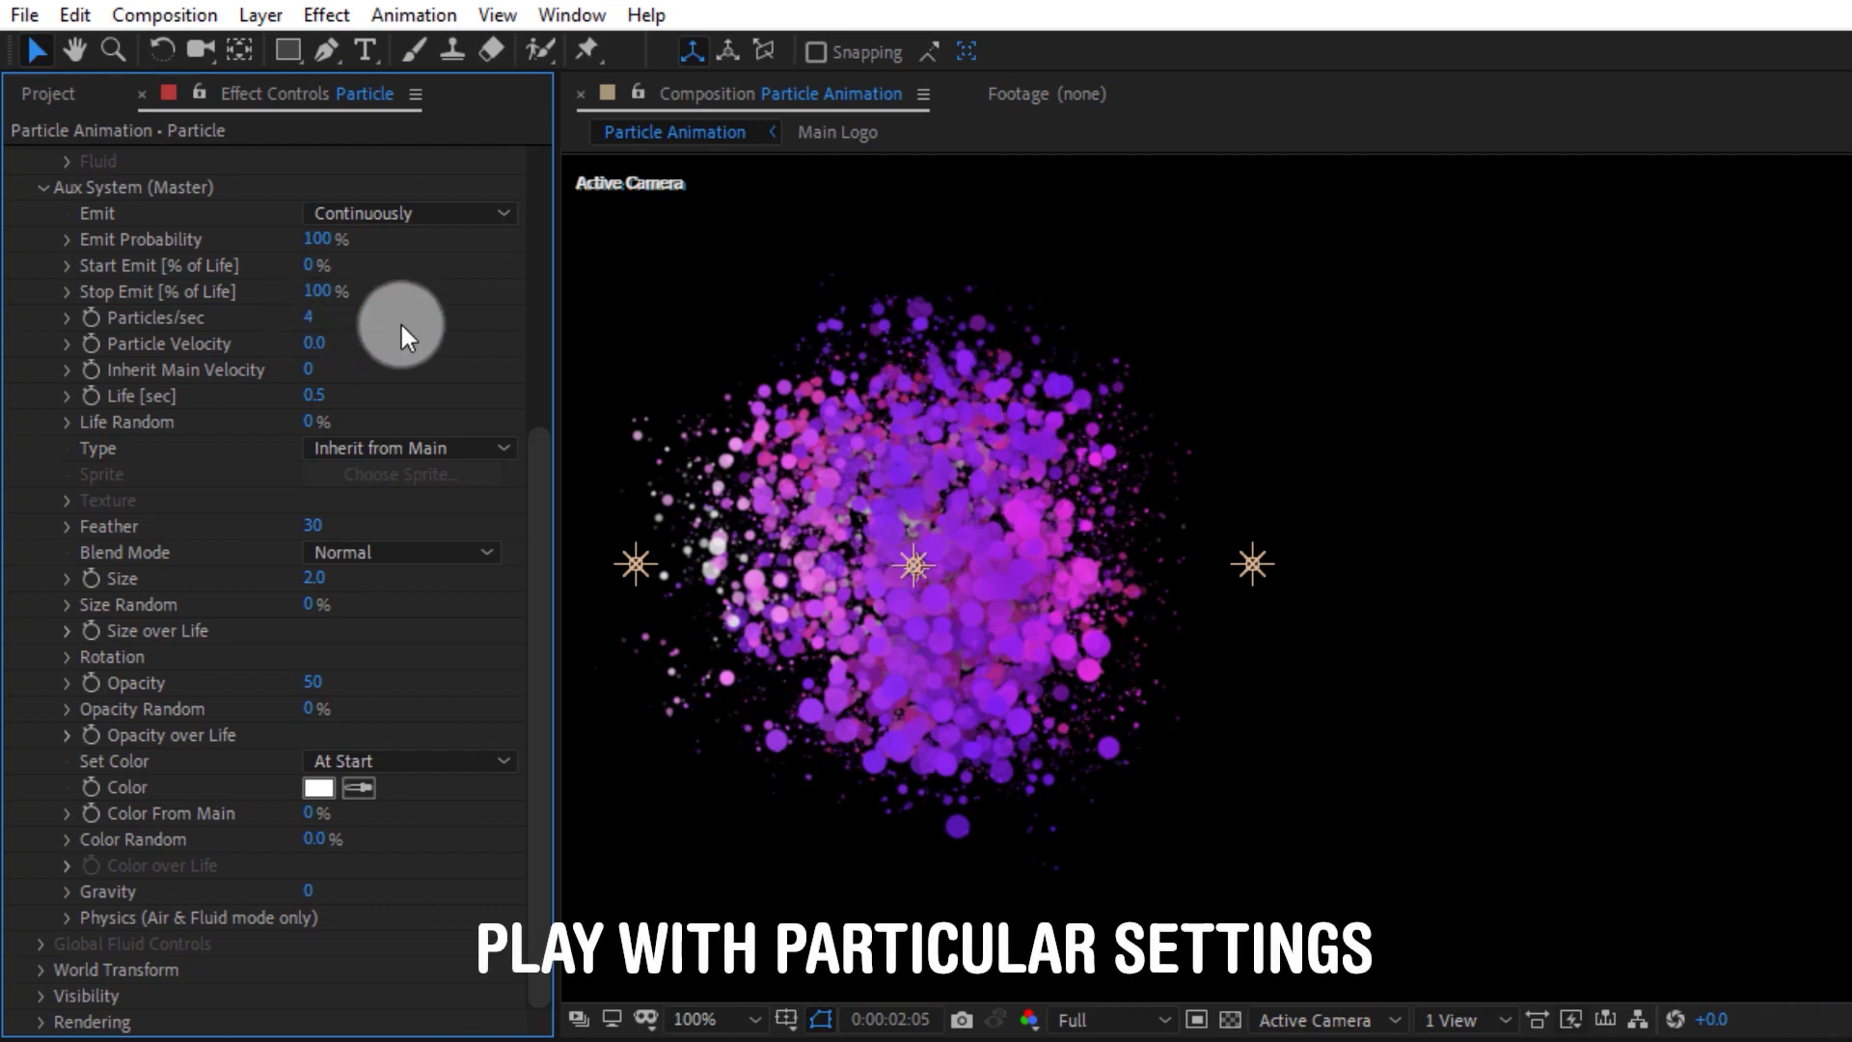
left_click(308, 323)
type("5")
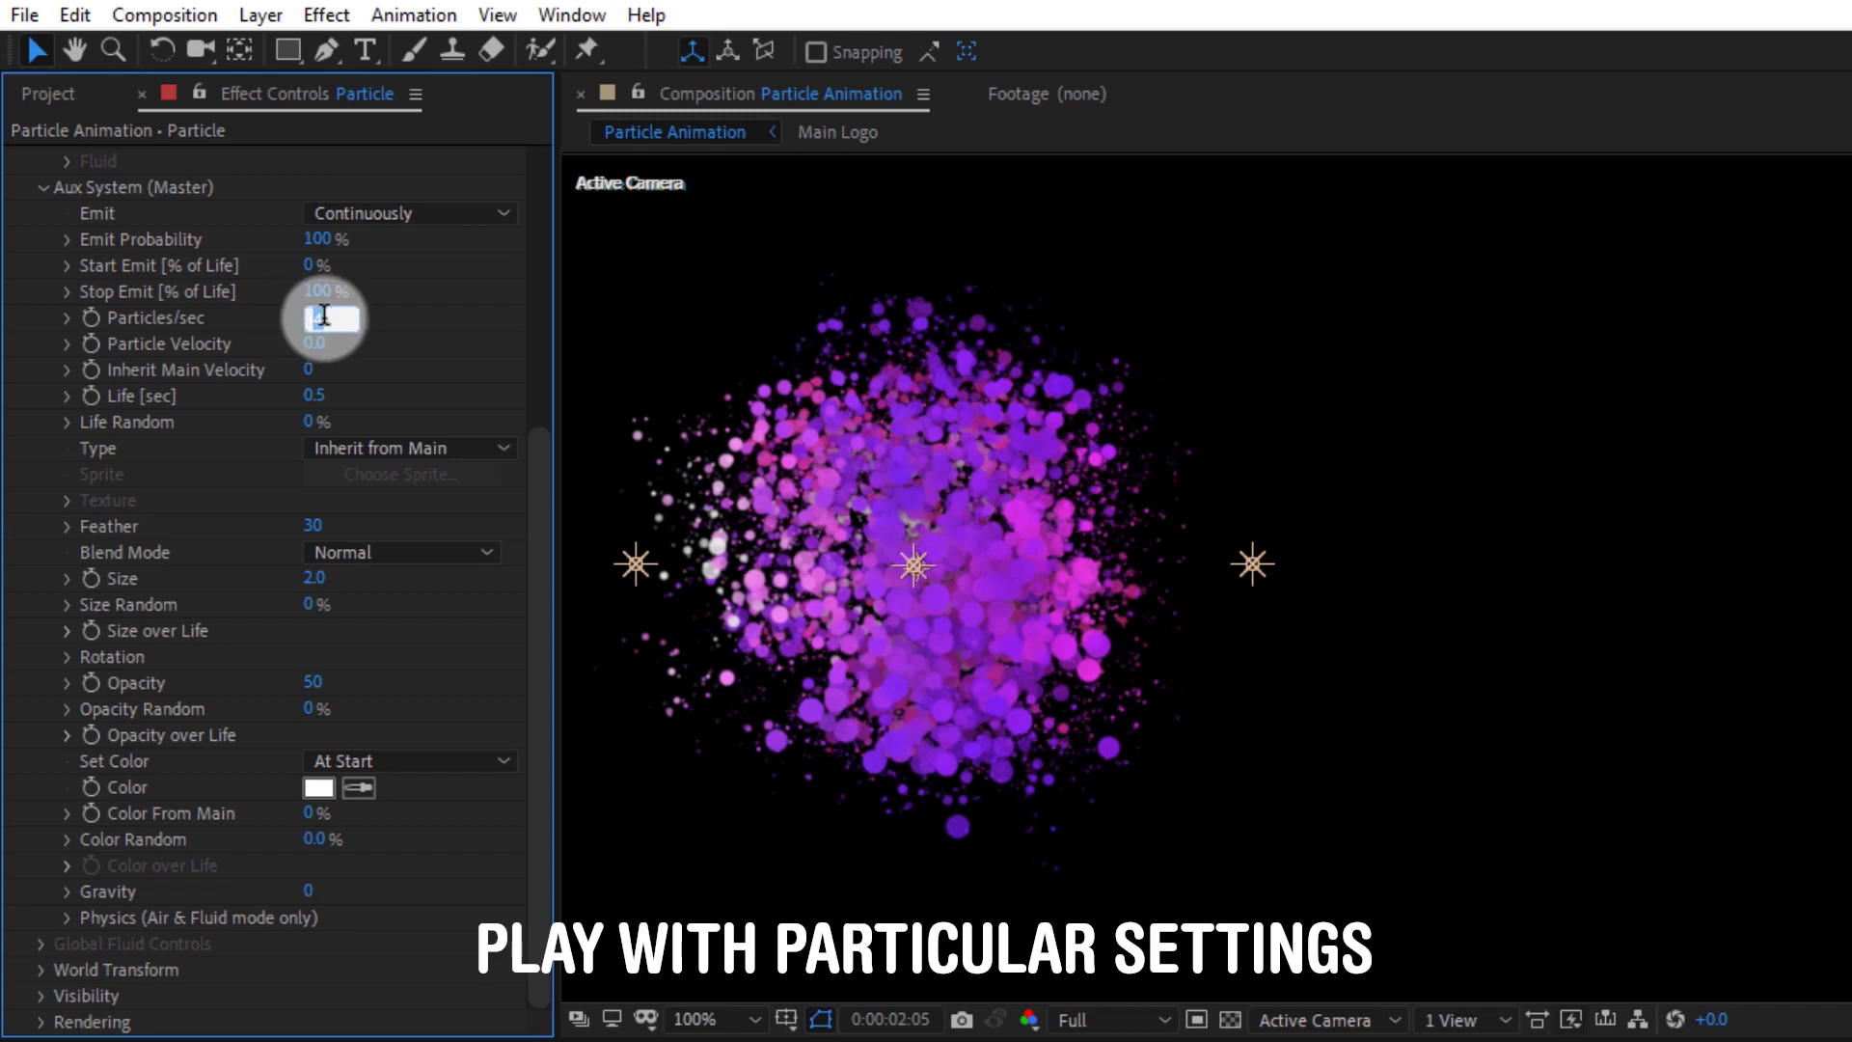
key("Return")
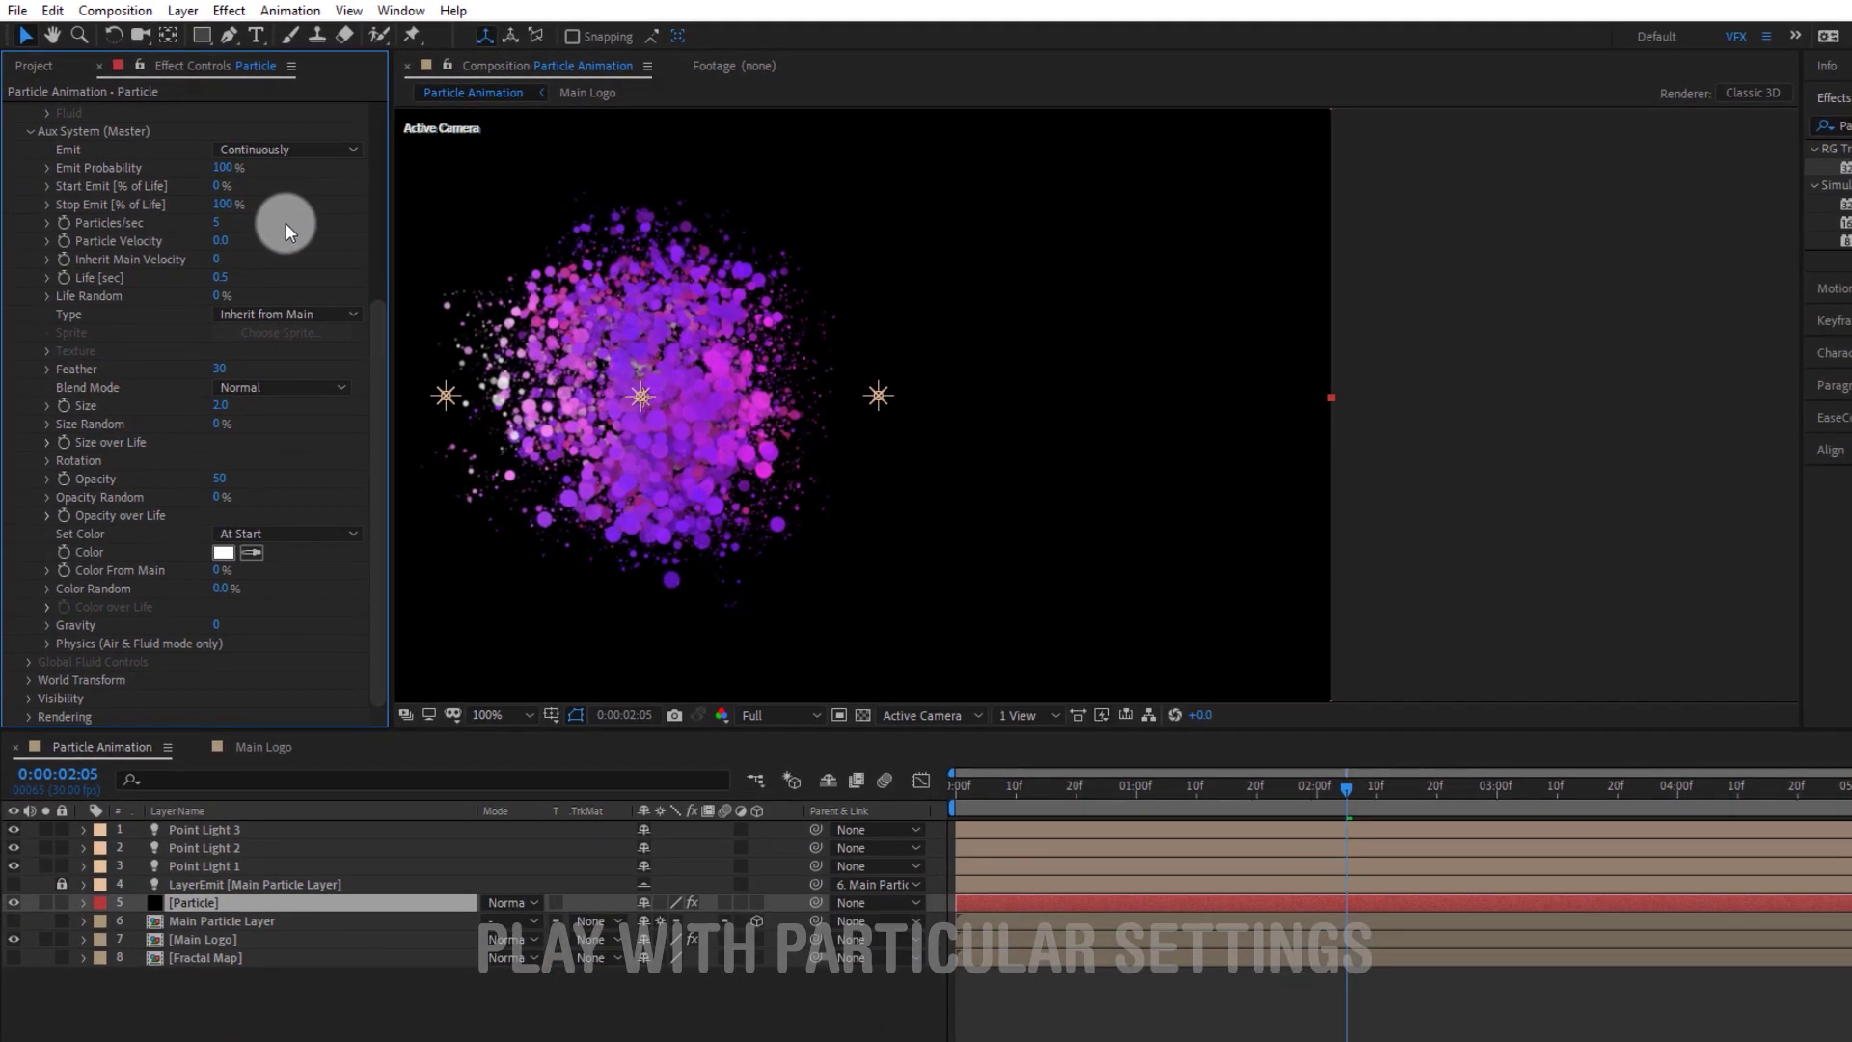
Scrub the timeline to 0:00:03:17 to preview the particle burst with its trails
left_click(1724, 796)
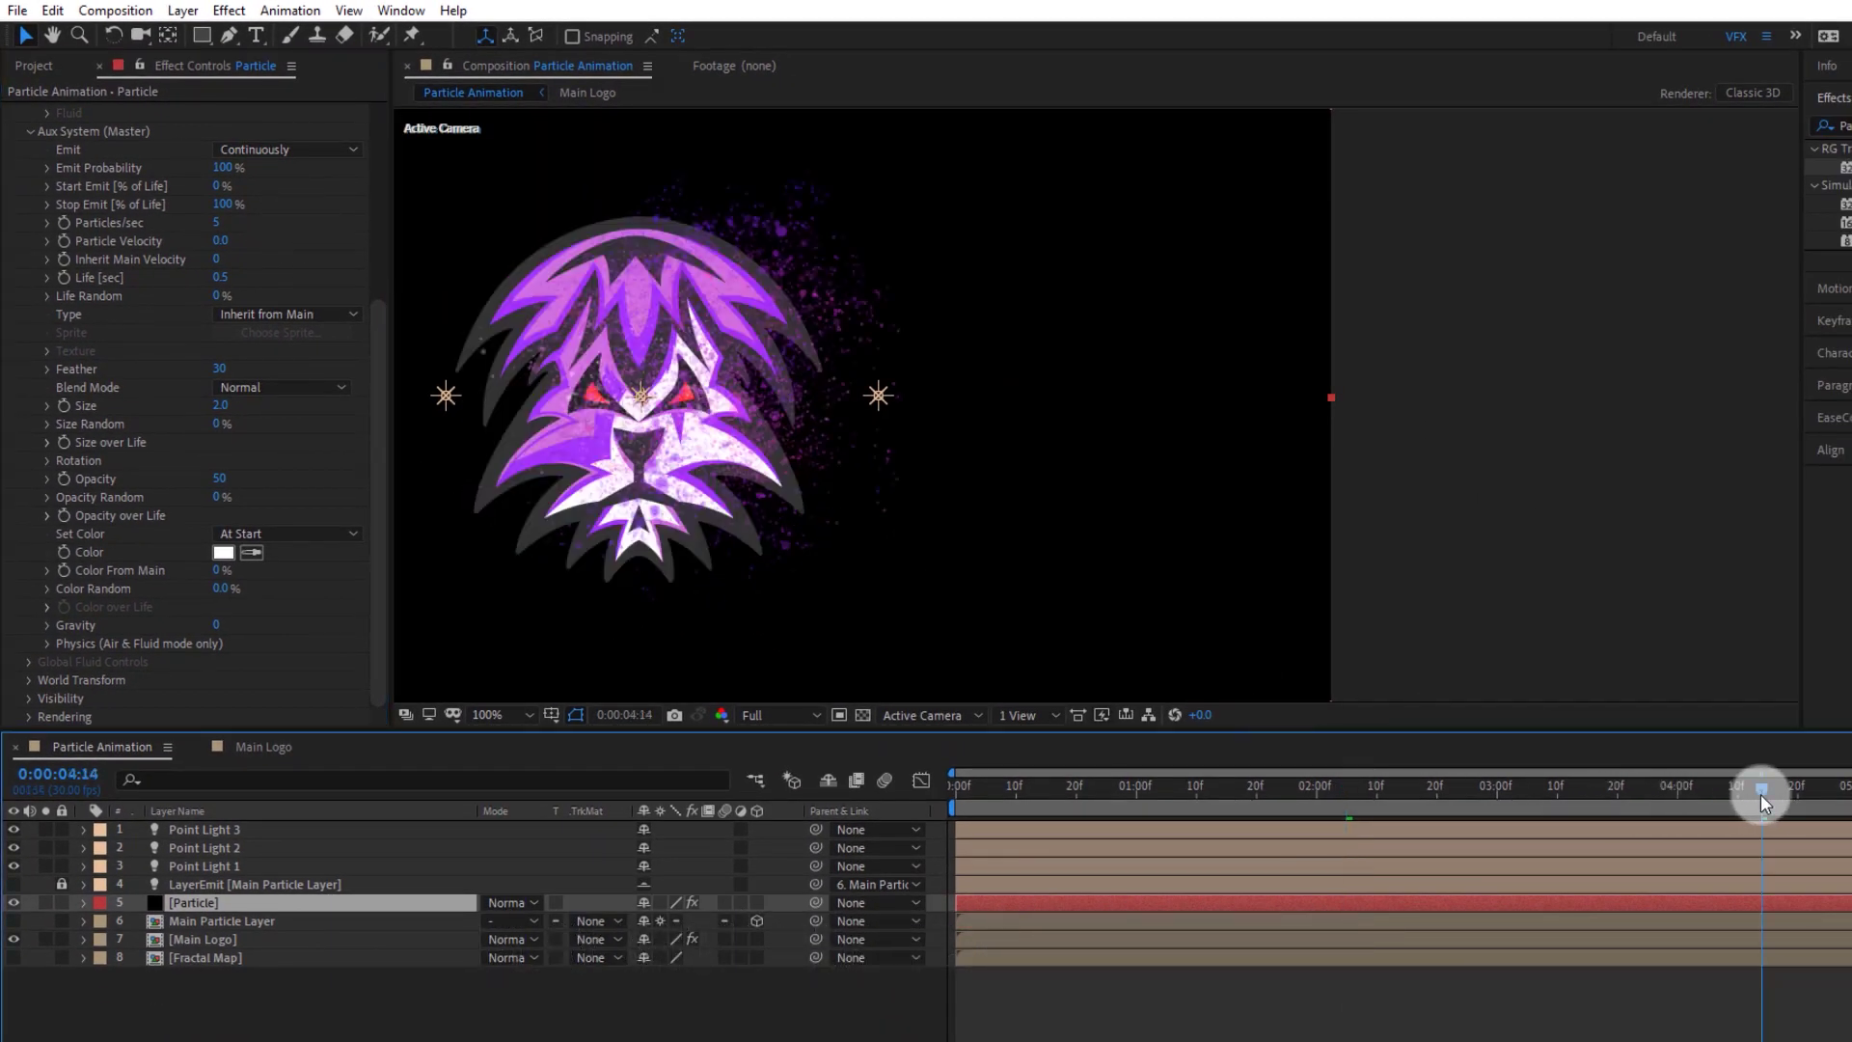
left_click(1616, 795)
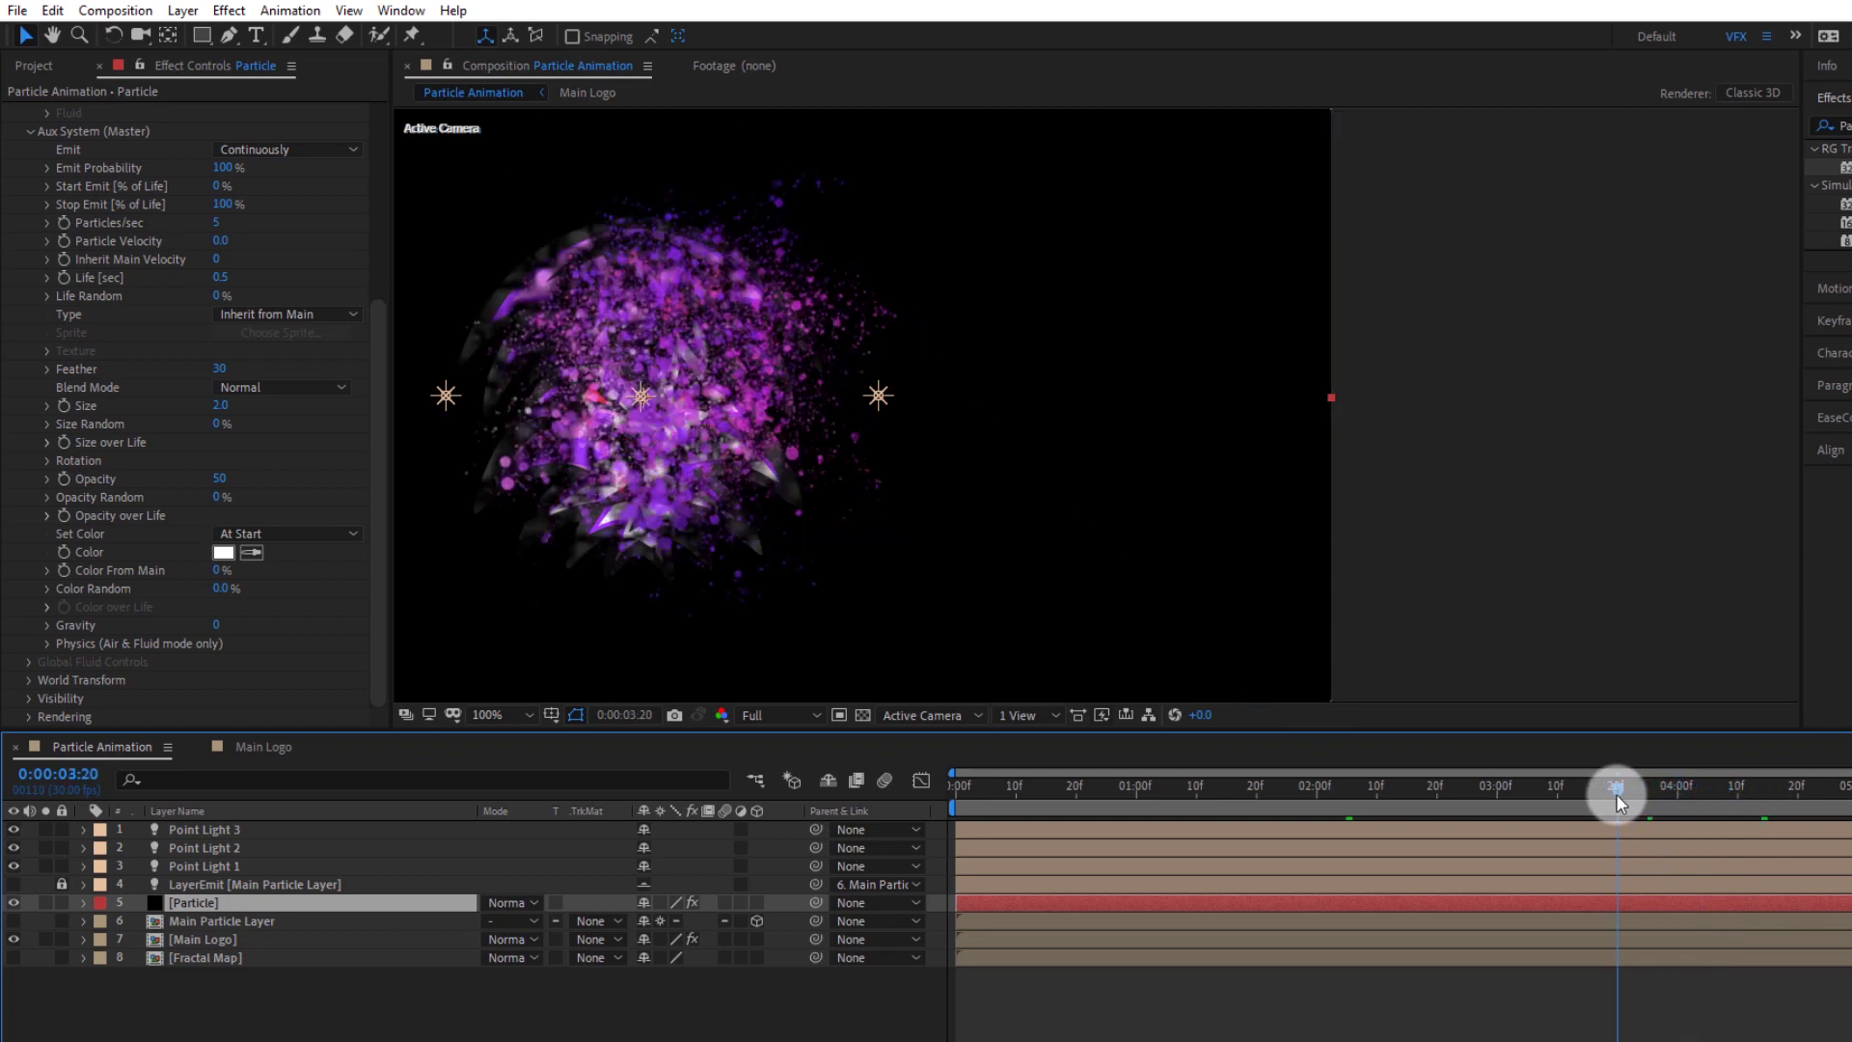
left_click(1599, 794)
left_click(1597, 795)
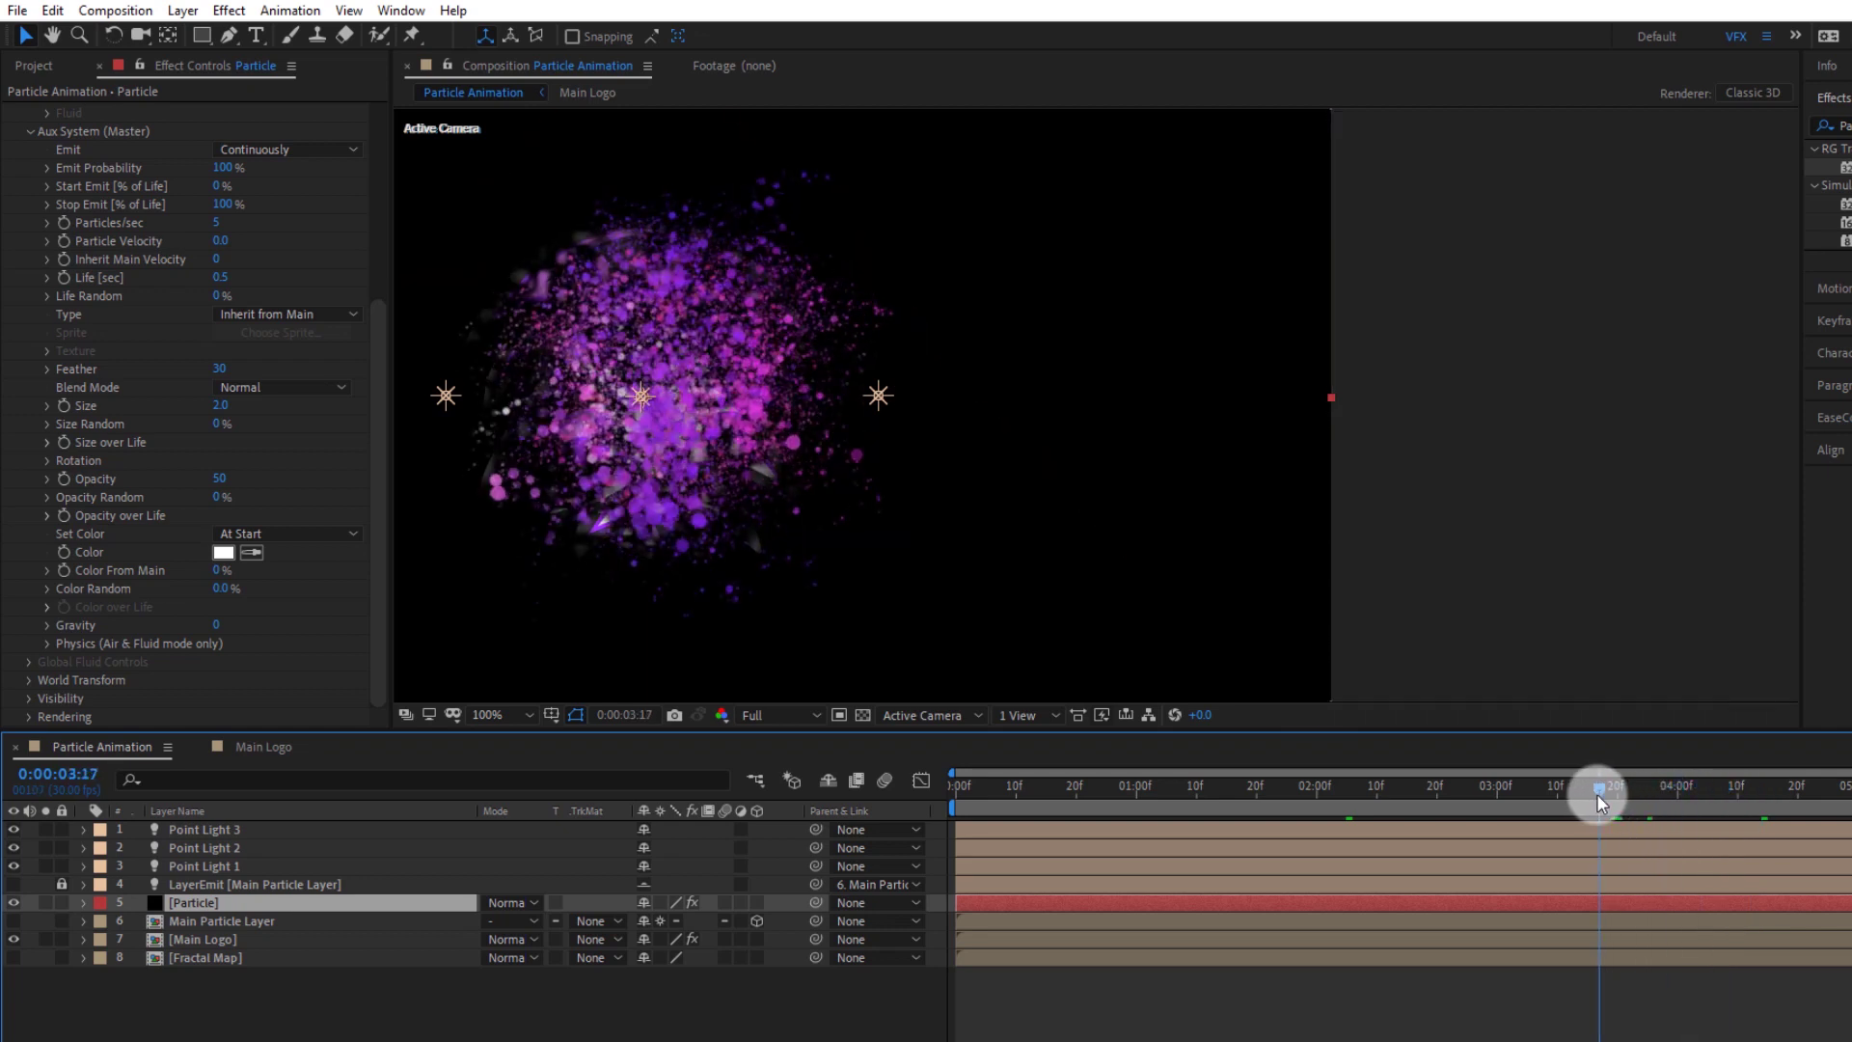
left_click(860, 521)
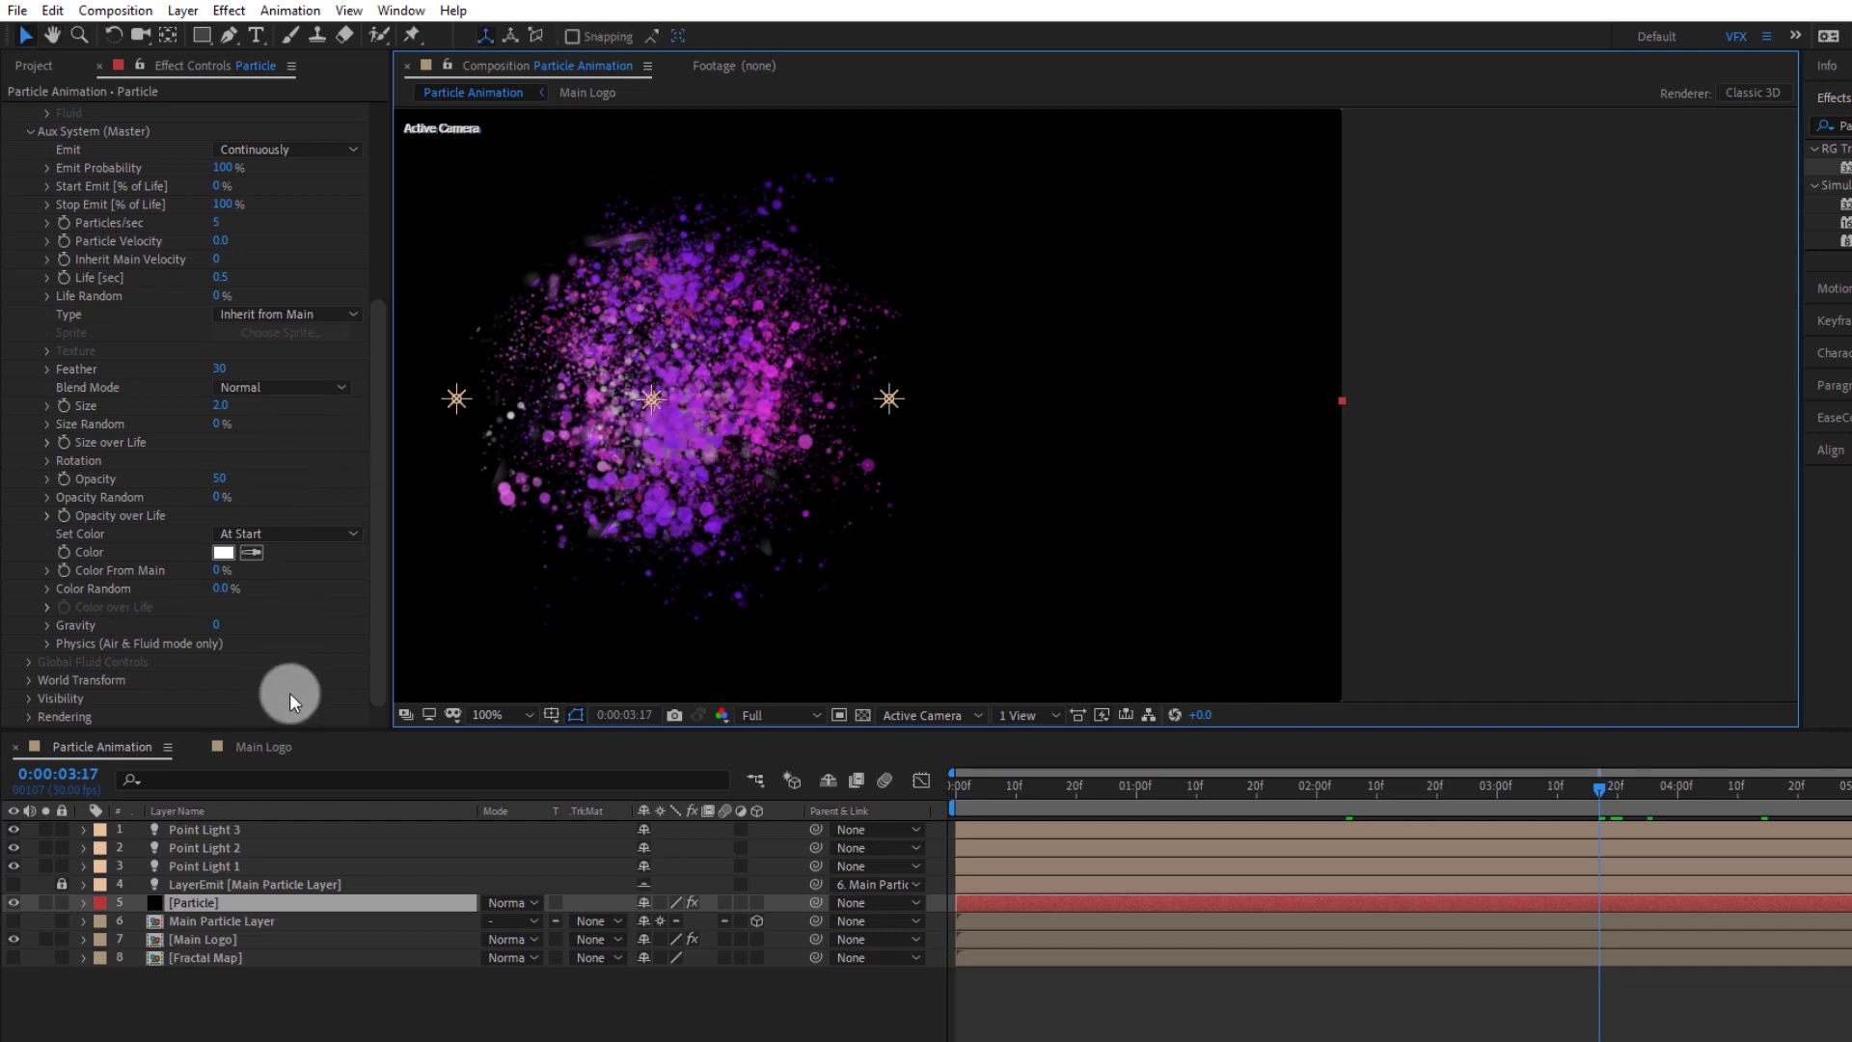
Reveal the Particle layer's keyframes and move to the 0:00:02:00 Particles/sec keyframe
key("u")
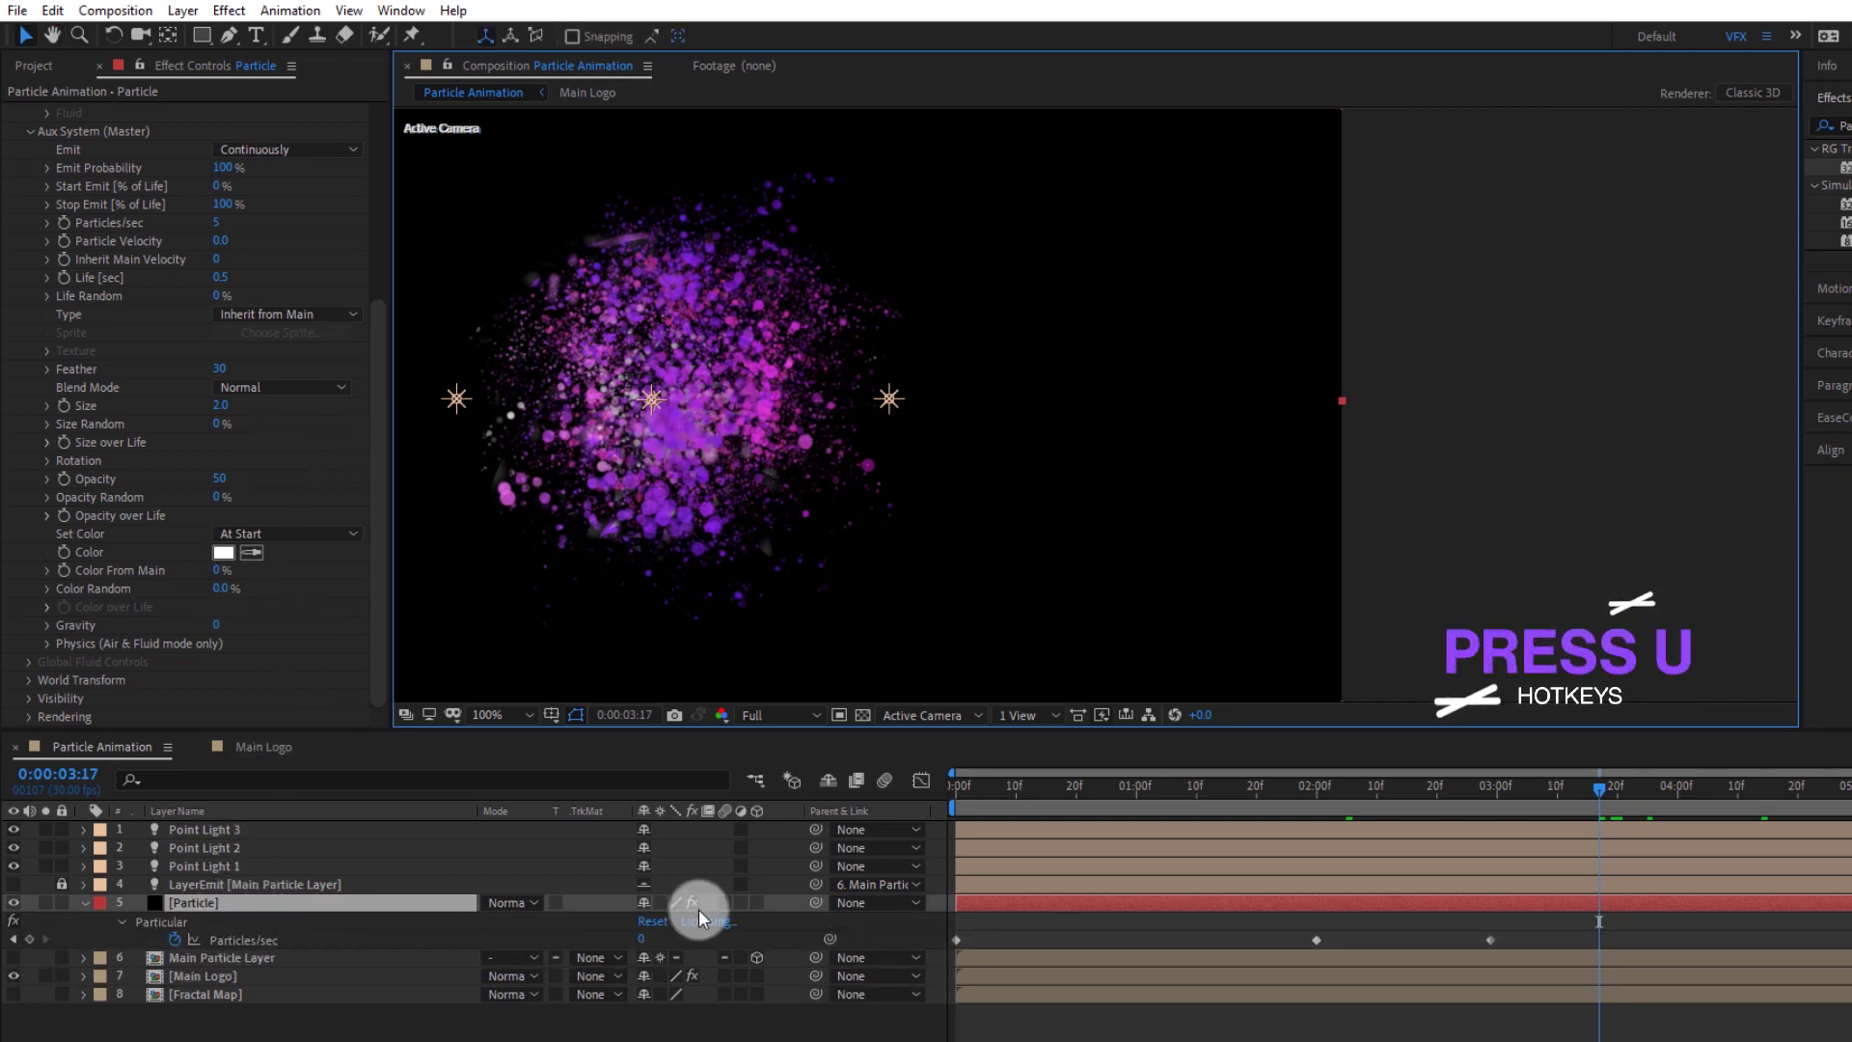
left_click_drag(1331, 797, 1317, 798)
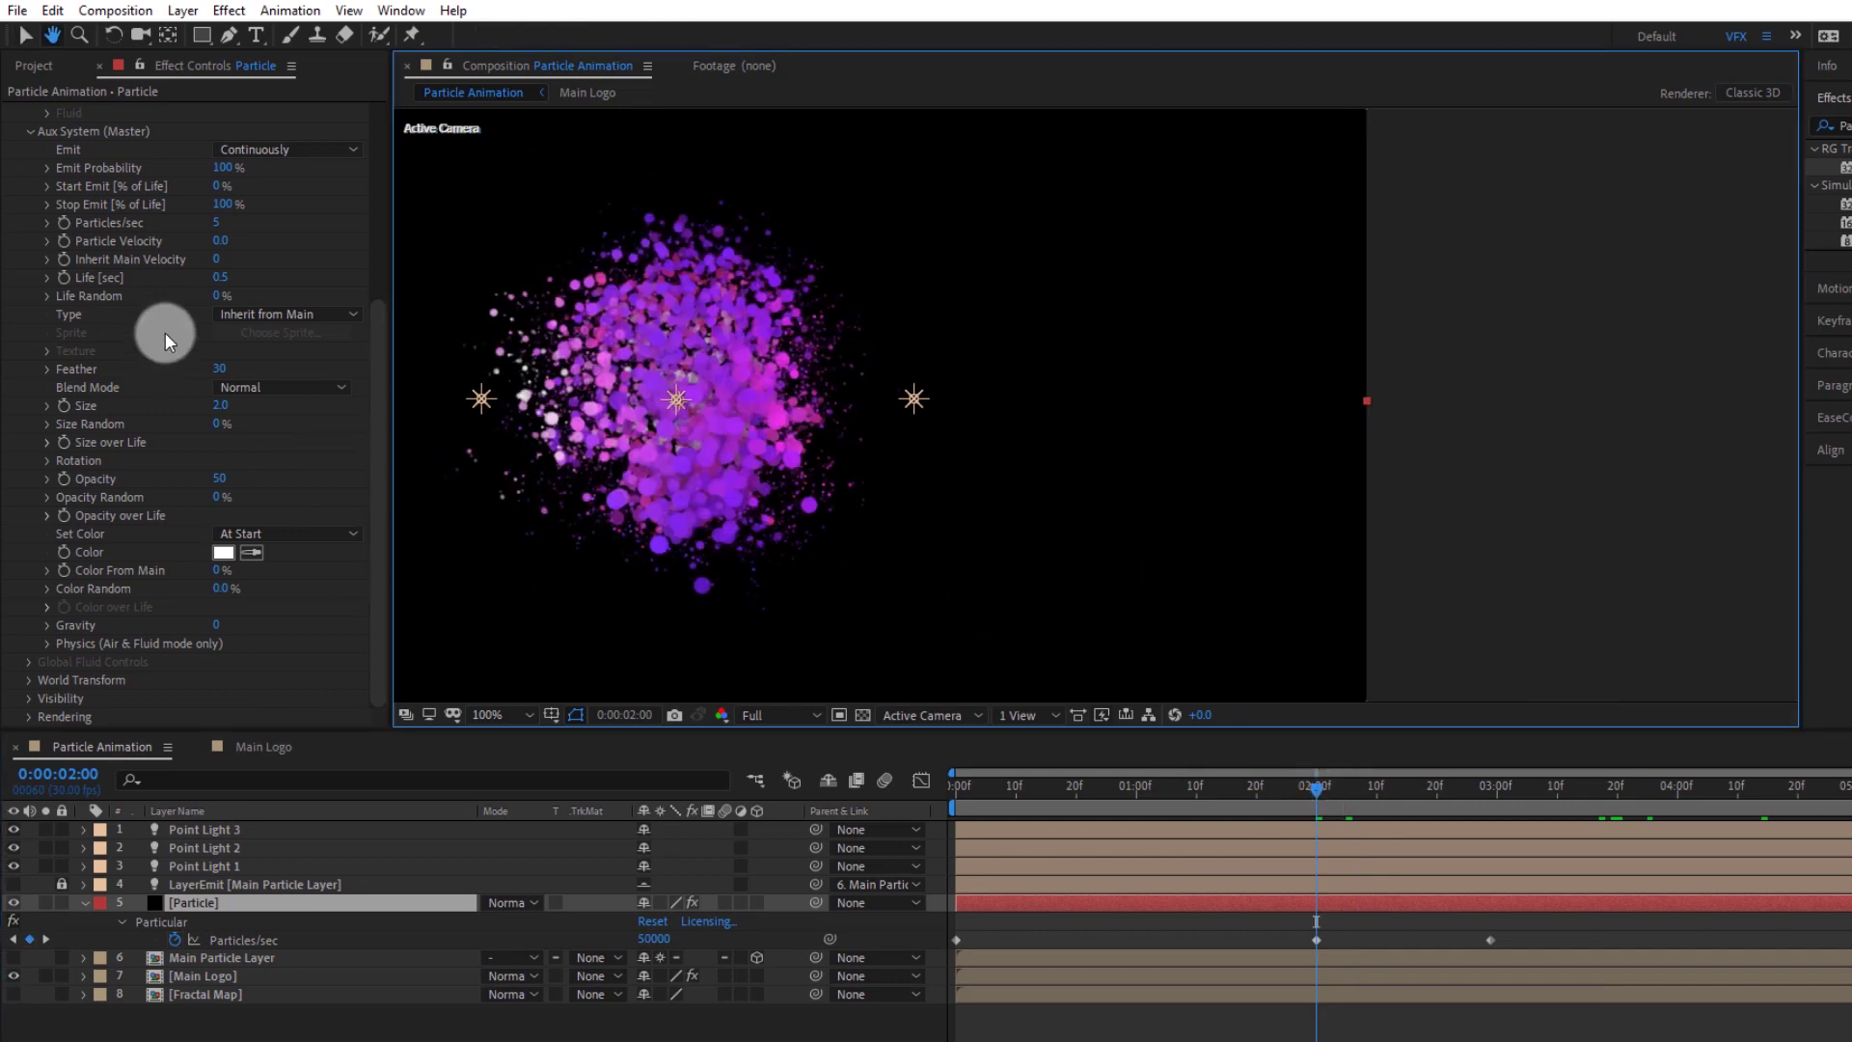
scroll(165, 328, "up", 2)
scroll(114, 304, "up", 3)
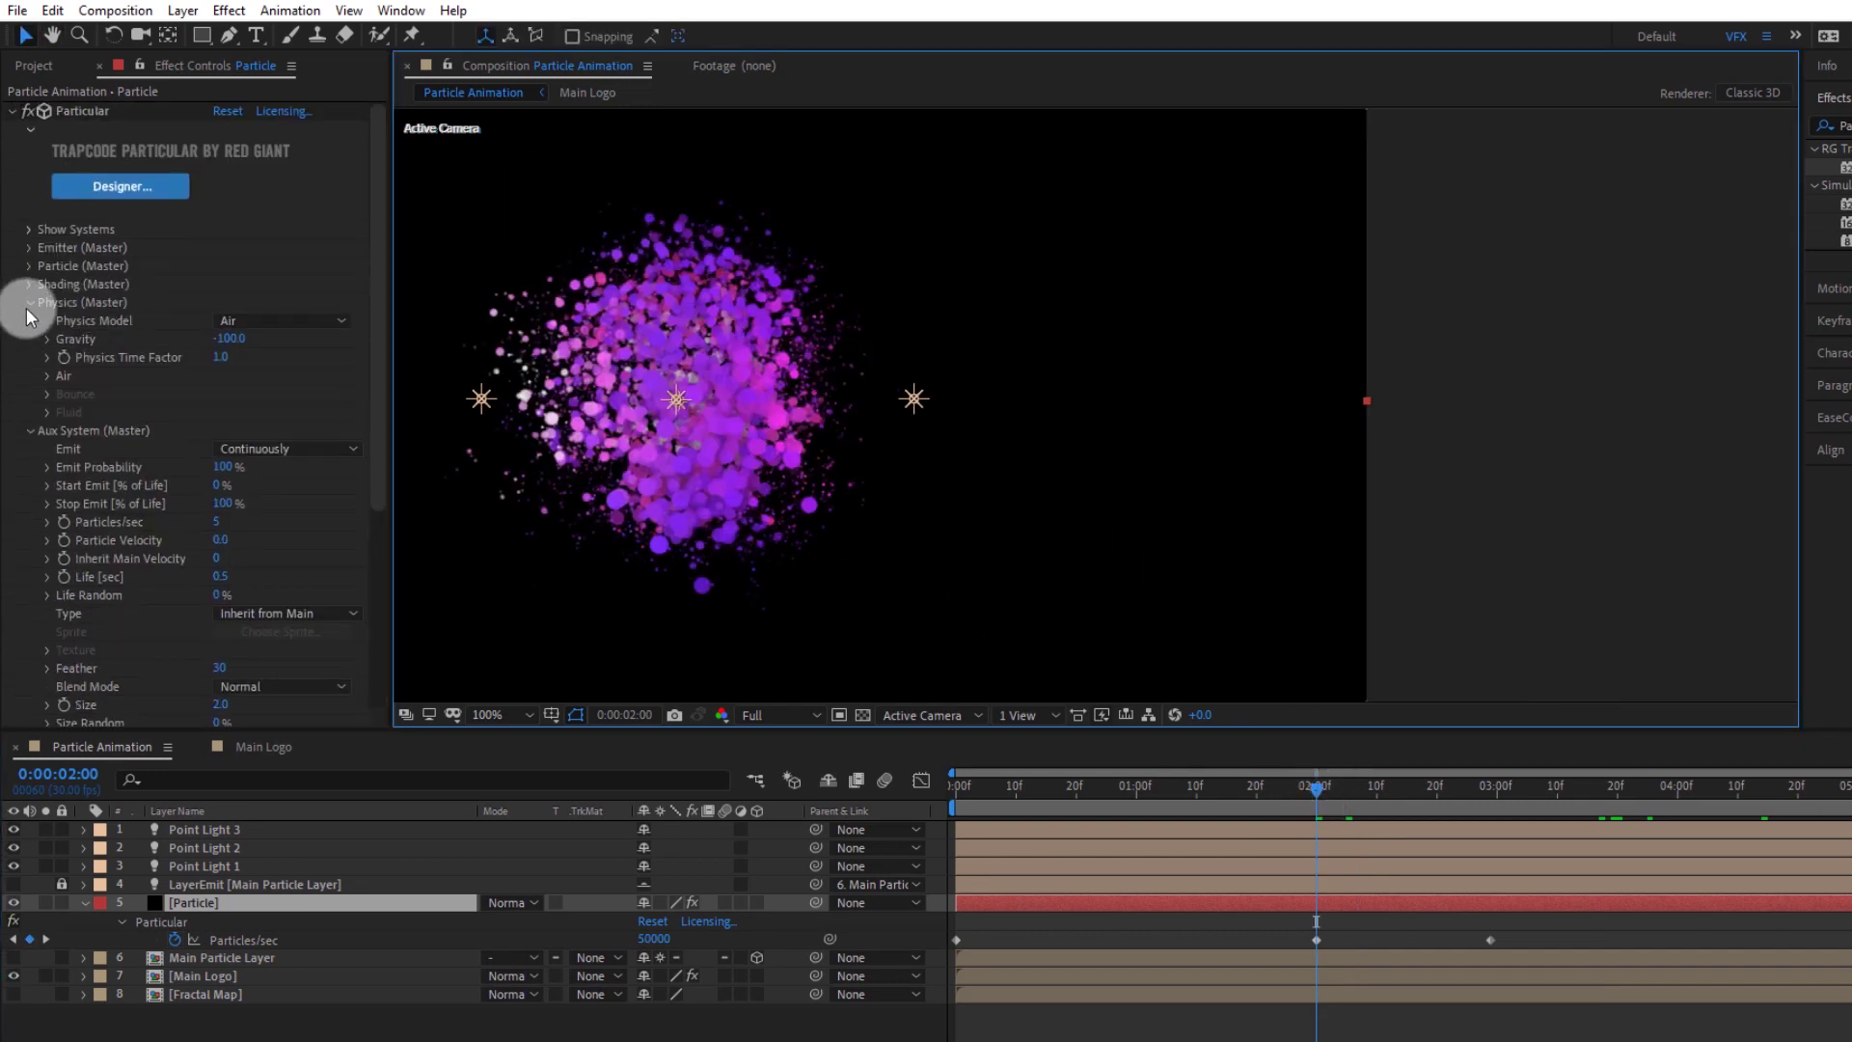
scroll(95, 385, "down", 1)
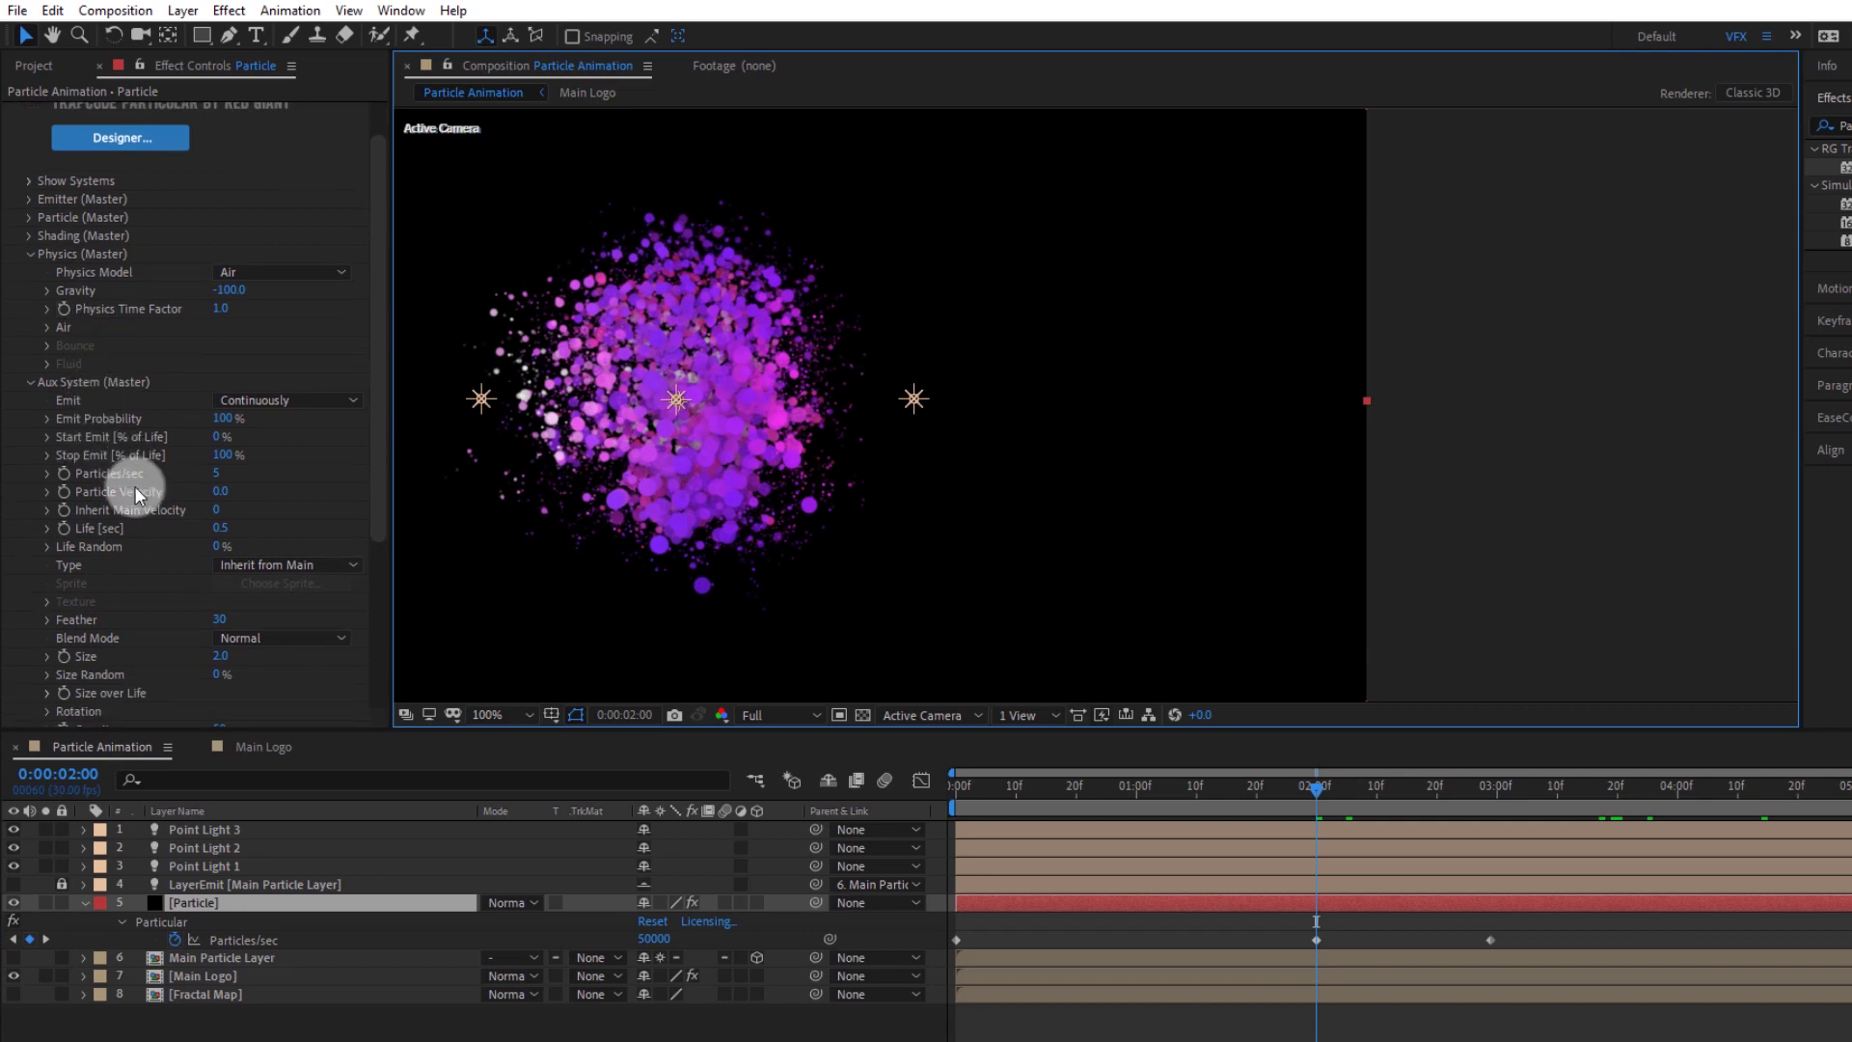
scroll(84, 418, "up", 1)
Change the Emitter (Master) Particles/sec at that keyframe from 50000 to 75000
left_click(28, 266)
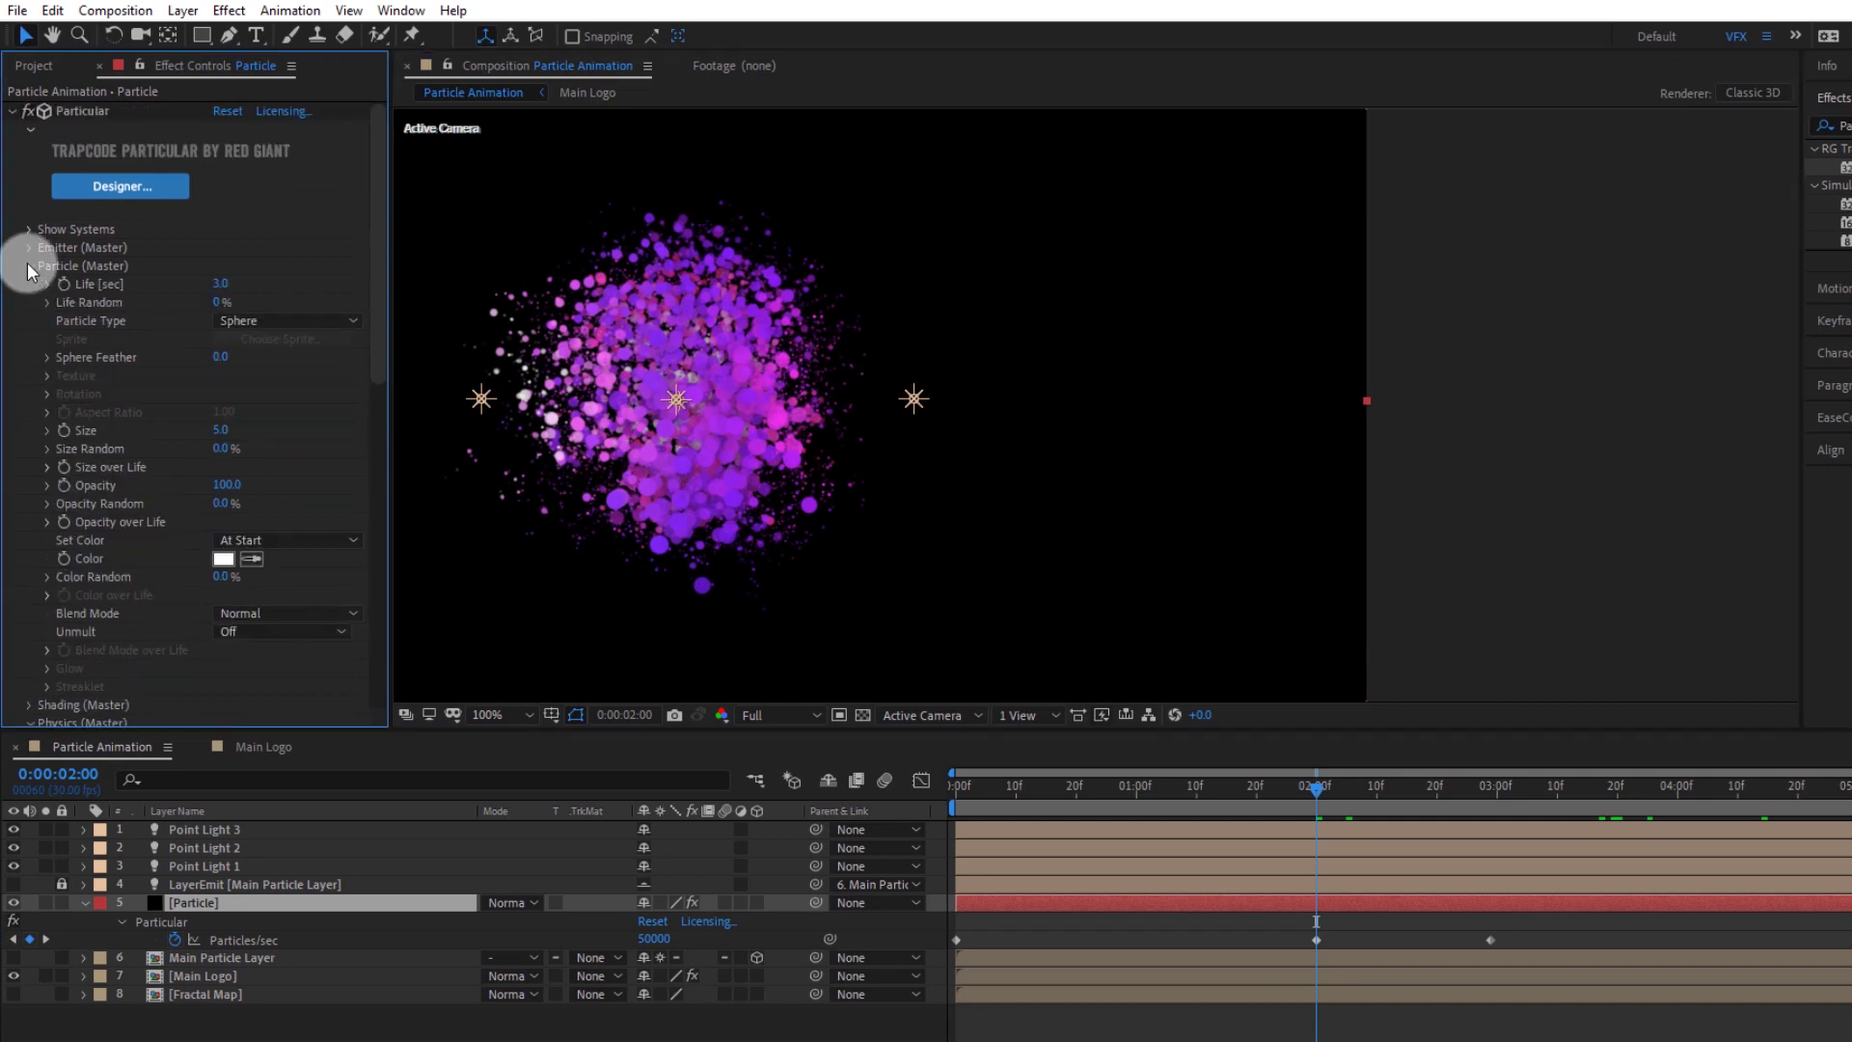
left_click(27, 262)
left_click(27, 247)
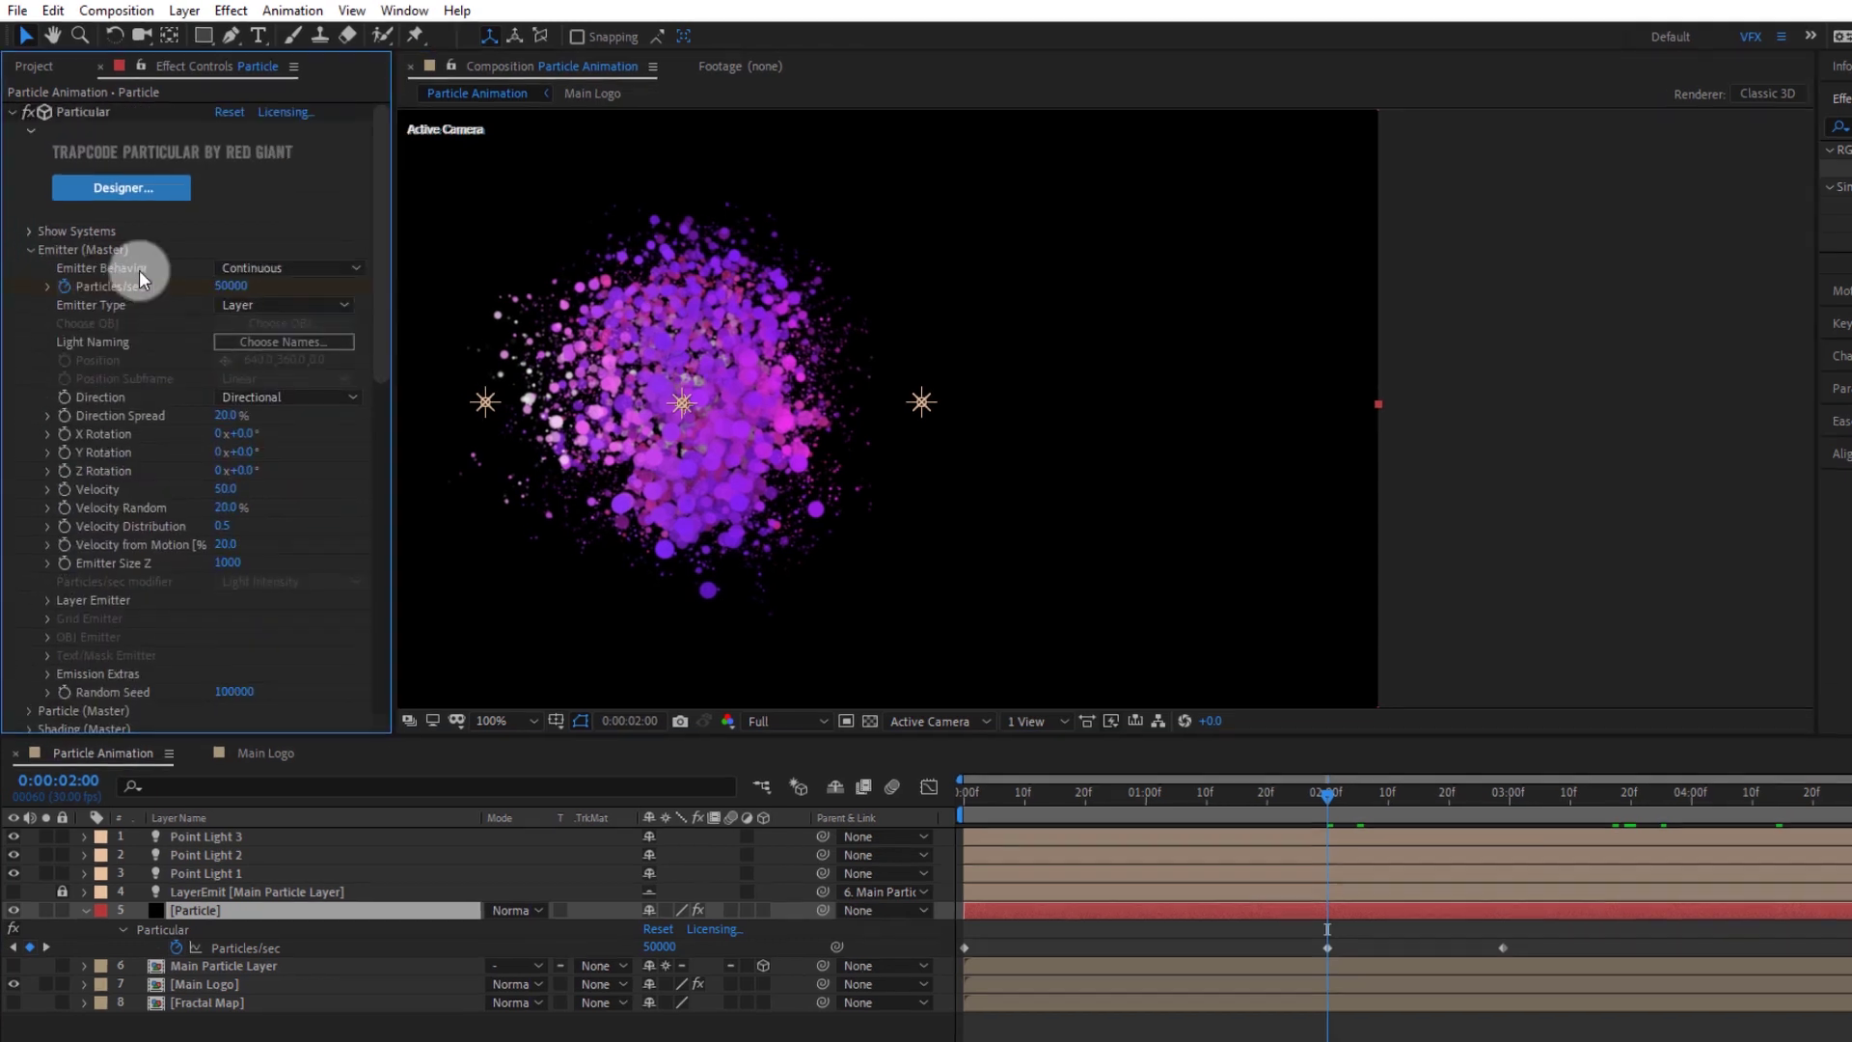
left_click(279, 365)
type("75000")
left_click(428, 260)
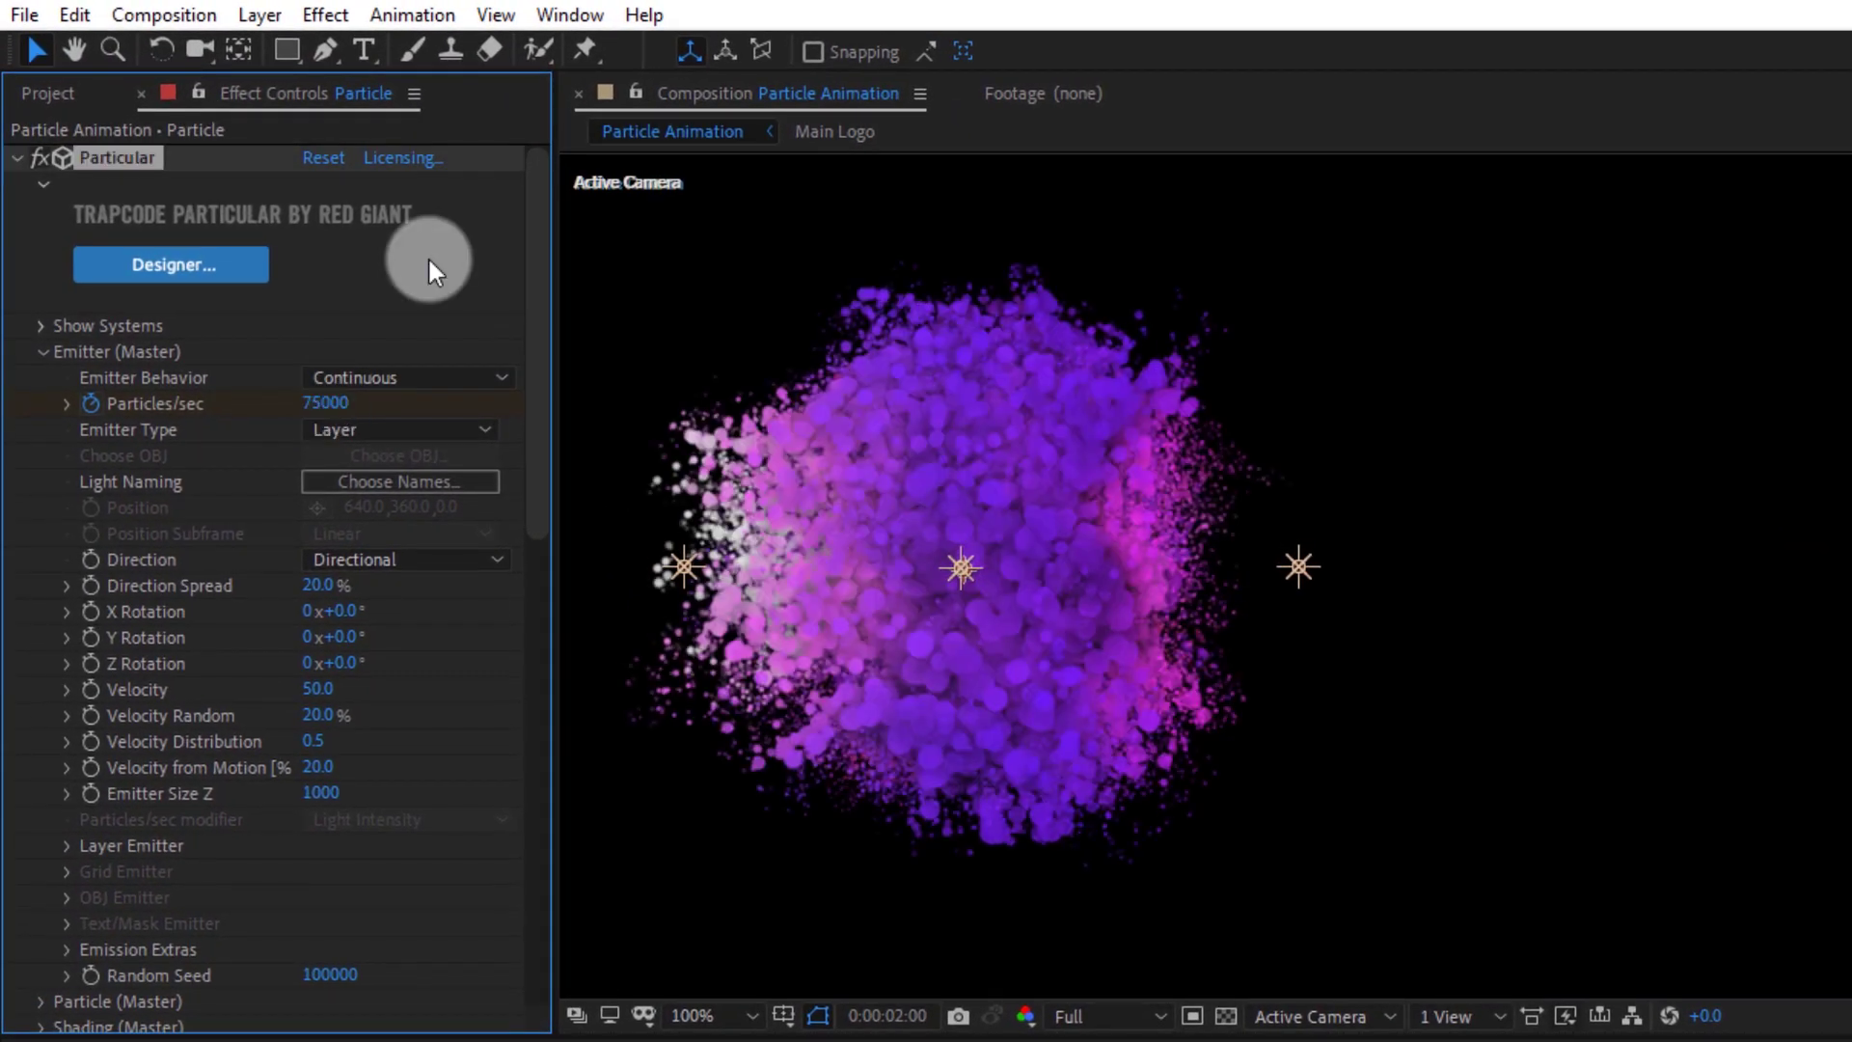
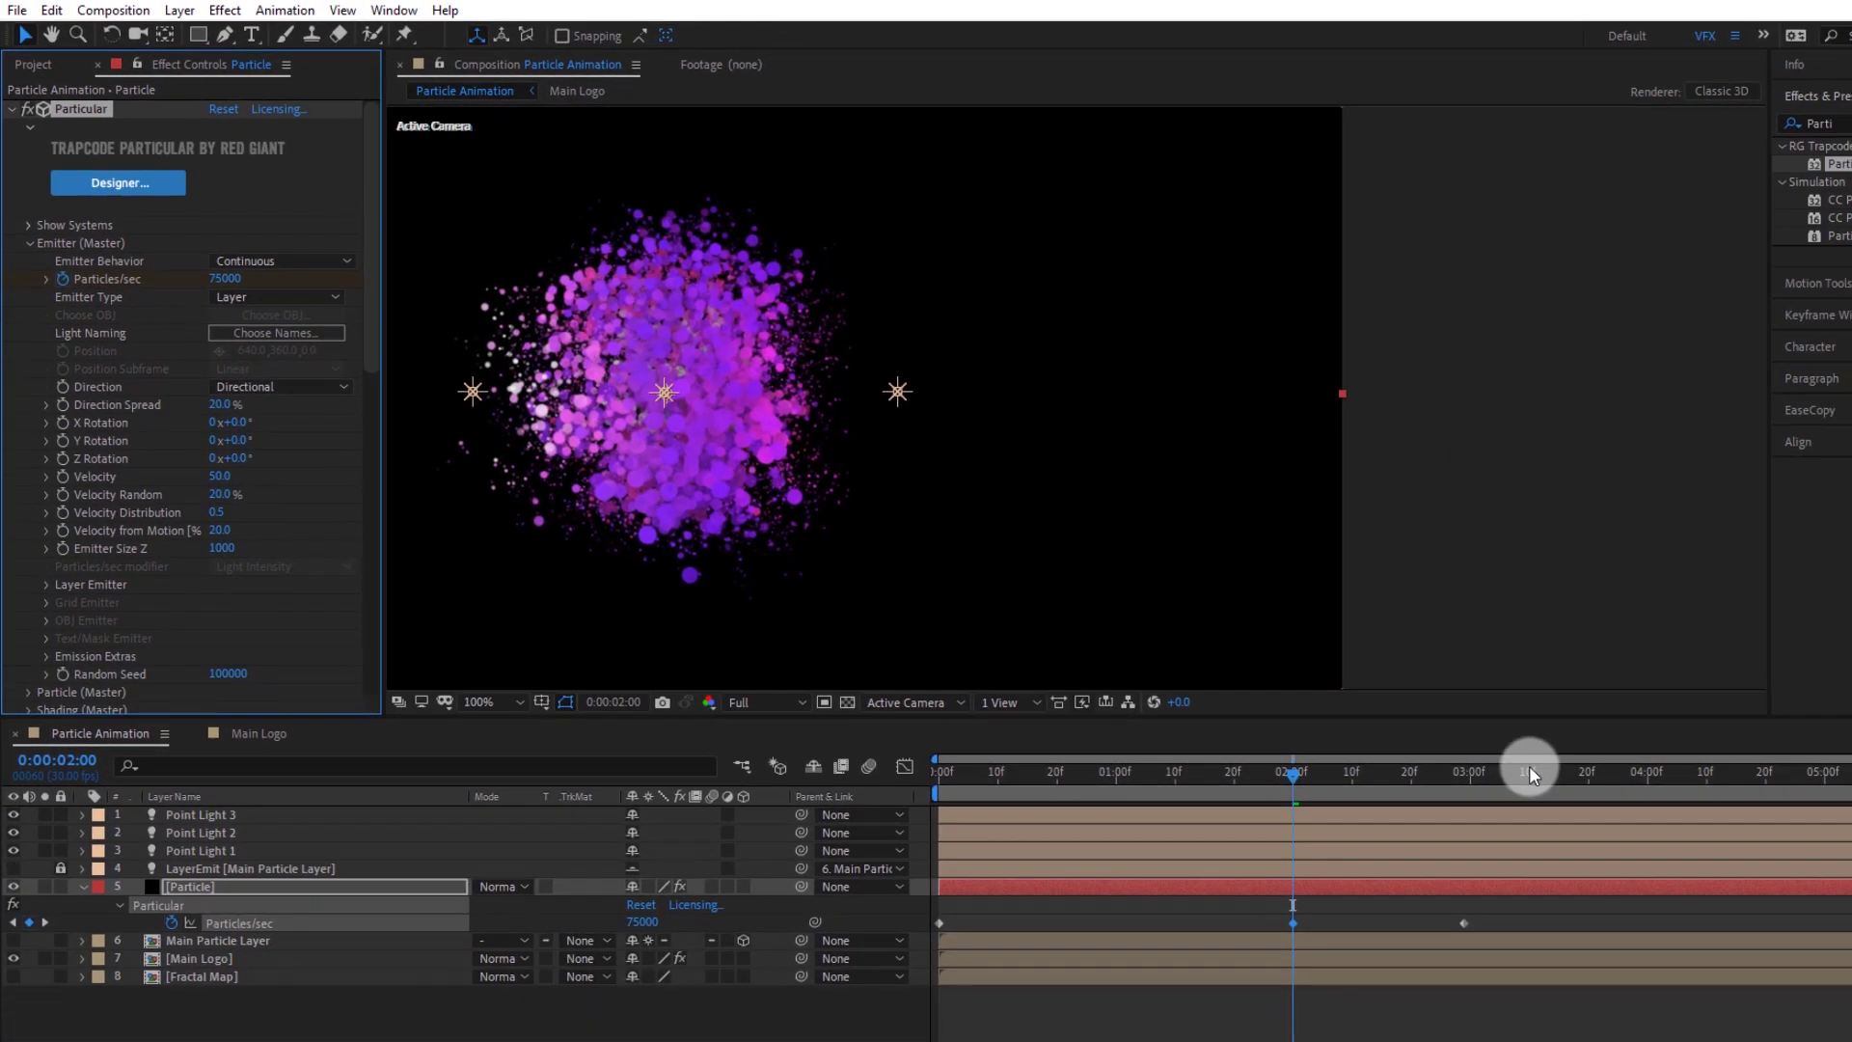
Scrub from about 3:10 to 3:18 to preview the particle burst, then select the Fractal Map layer
left_click(1530, 769)
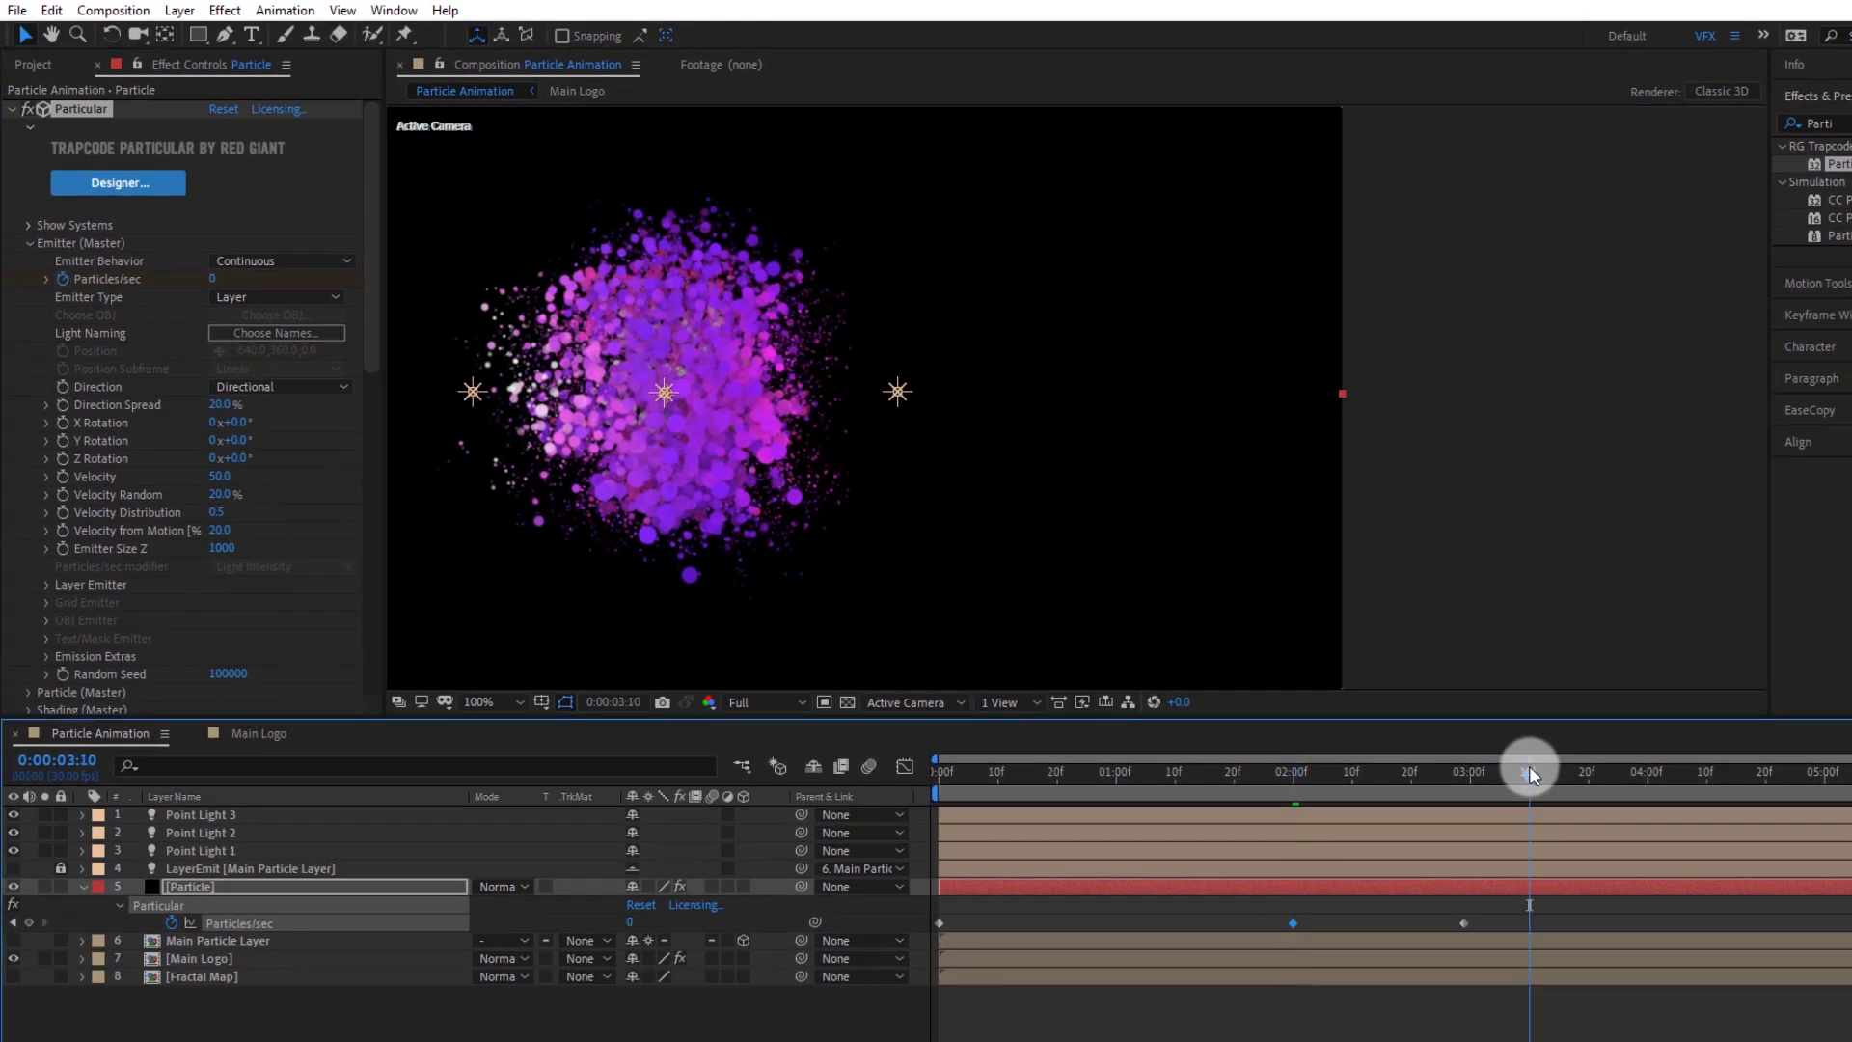
mouse_move(1529, 771)
left_mouse_down()
mouse_move(1572, 777)
mouse_move(1410, 788)
left_mouse_up()
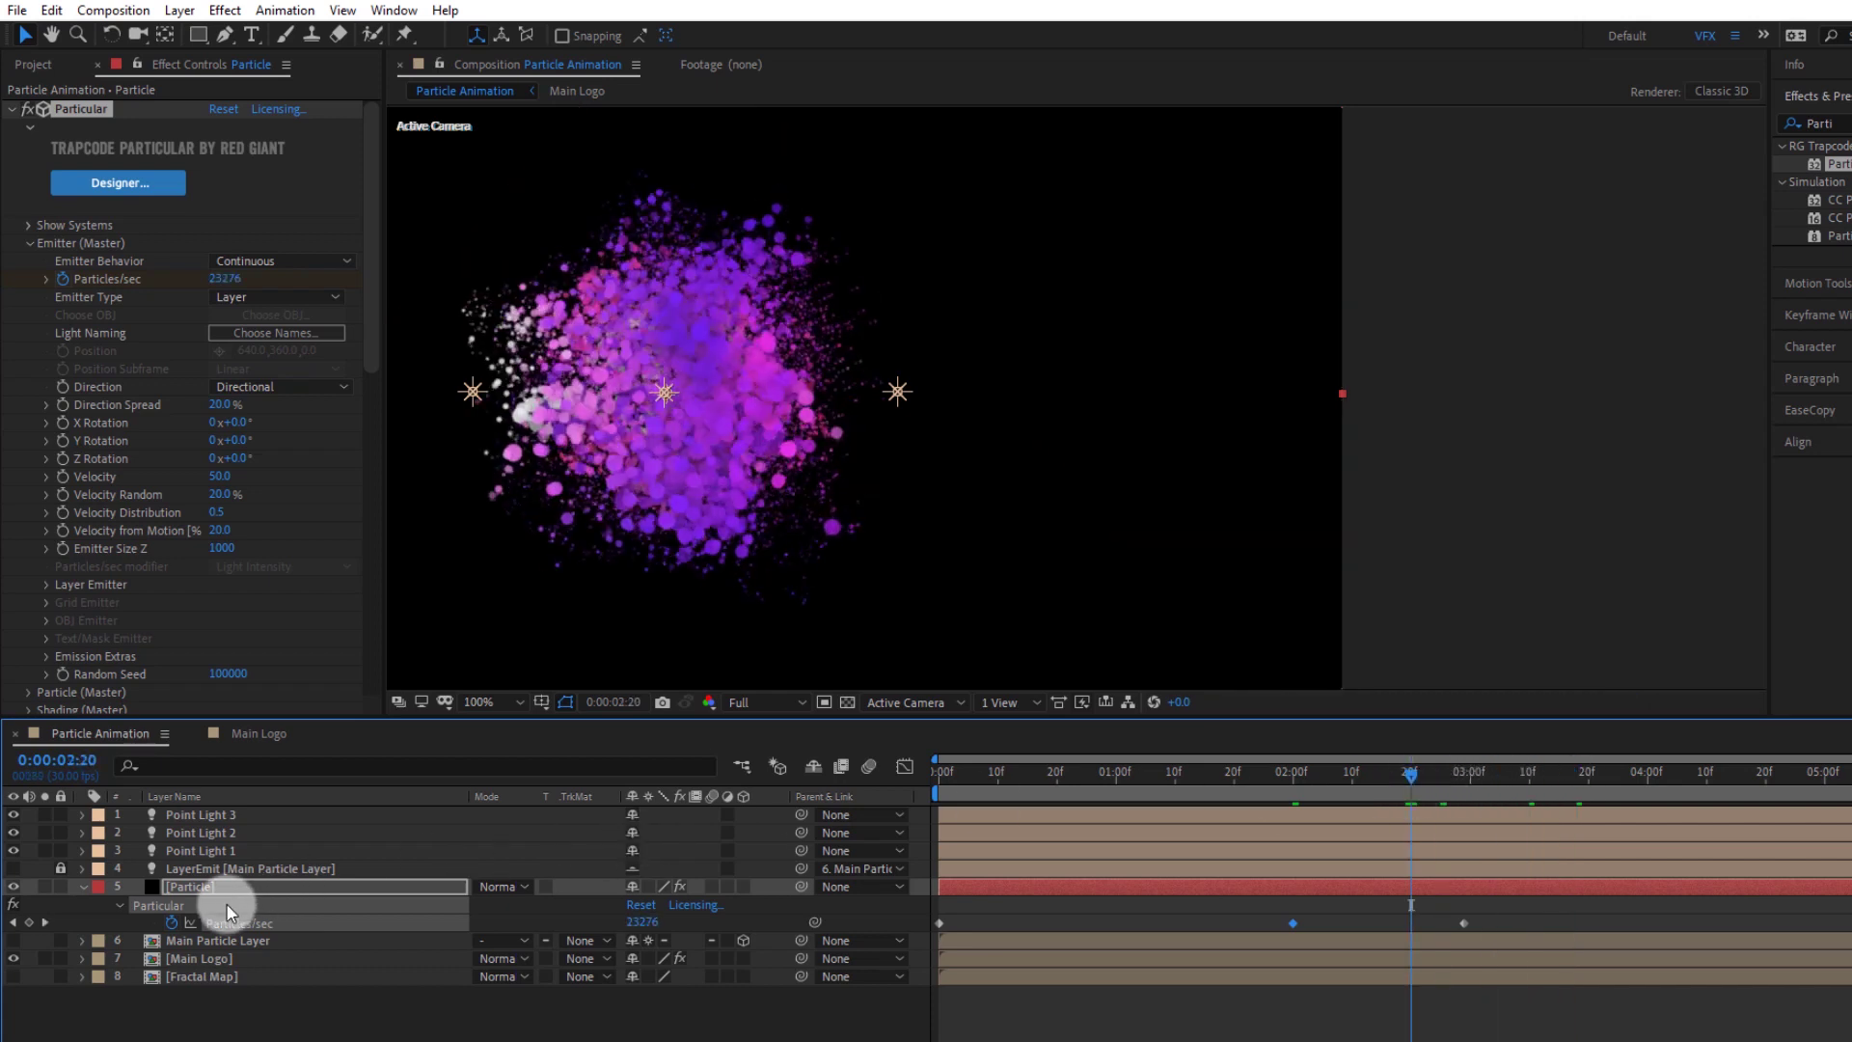
left_click(230, 976)
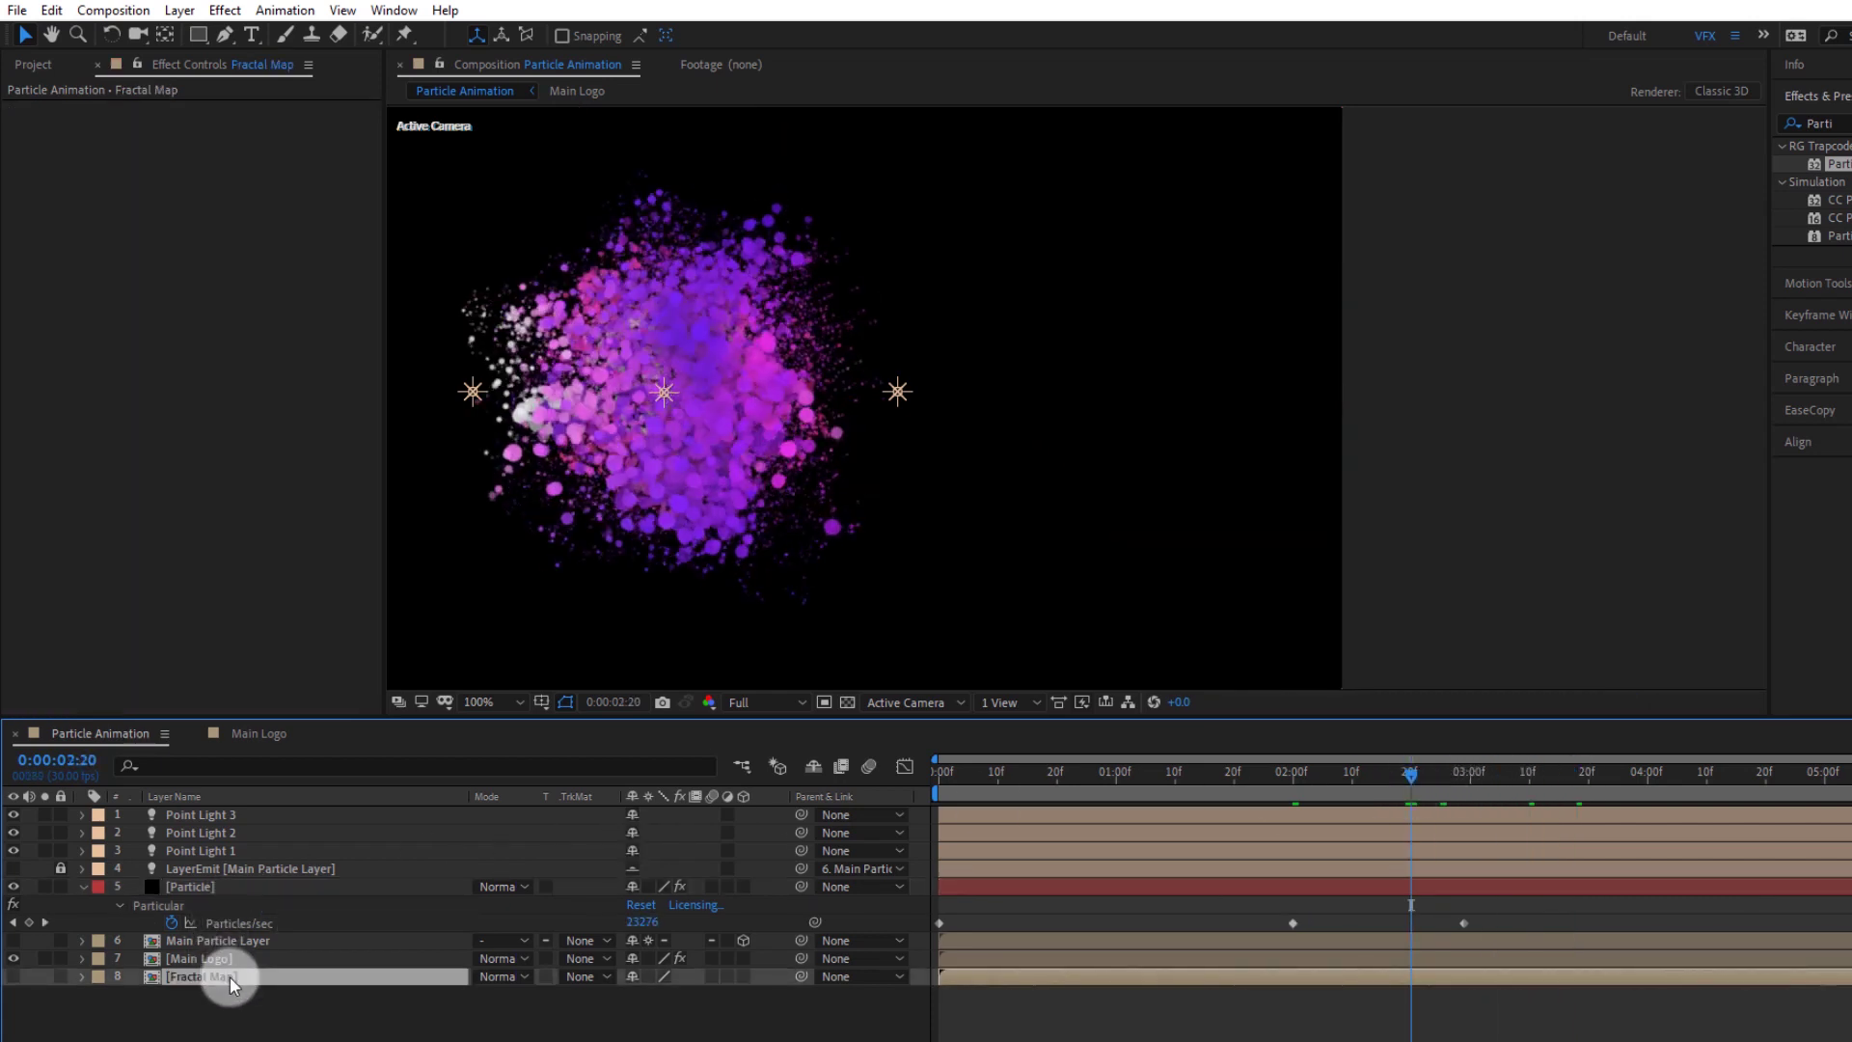
In the Fractal Map precomp, shift both Fractal Noise Contrast and Brightness keyframe pairs earlier
double_click(229, 976)
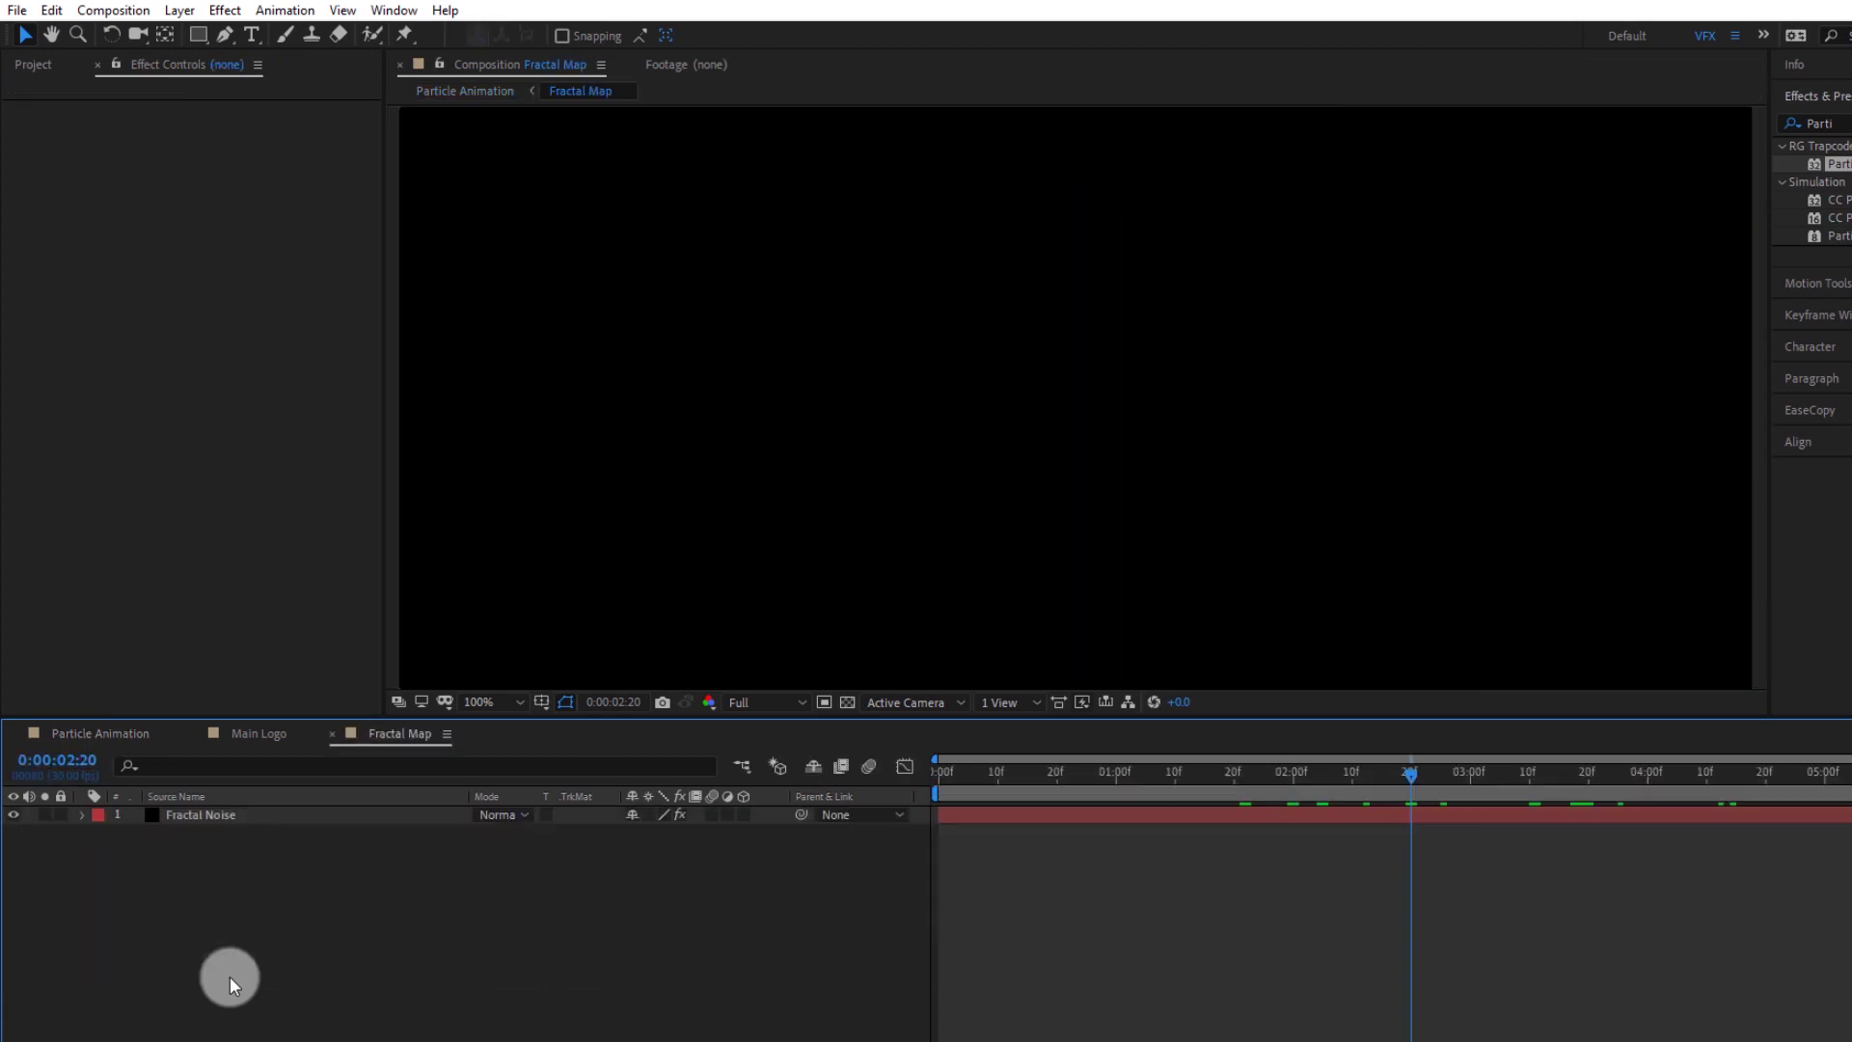
left_click(202, 814)
key("u")
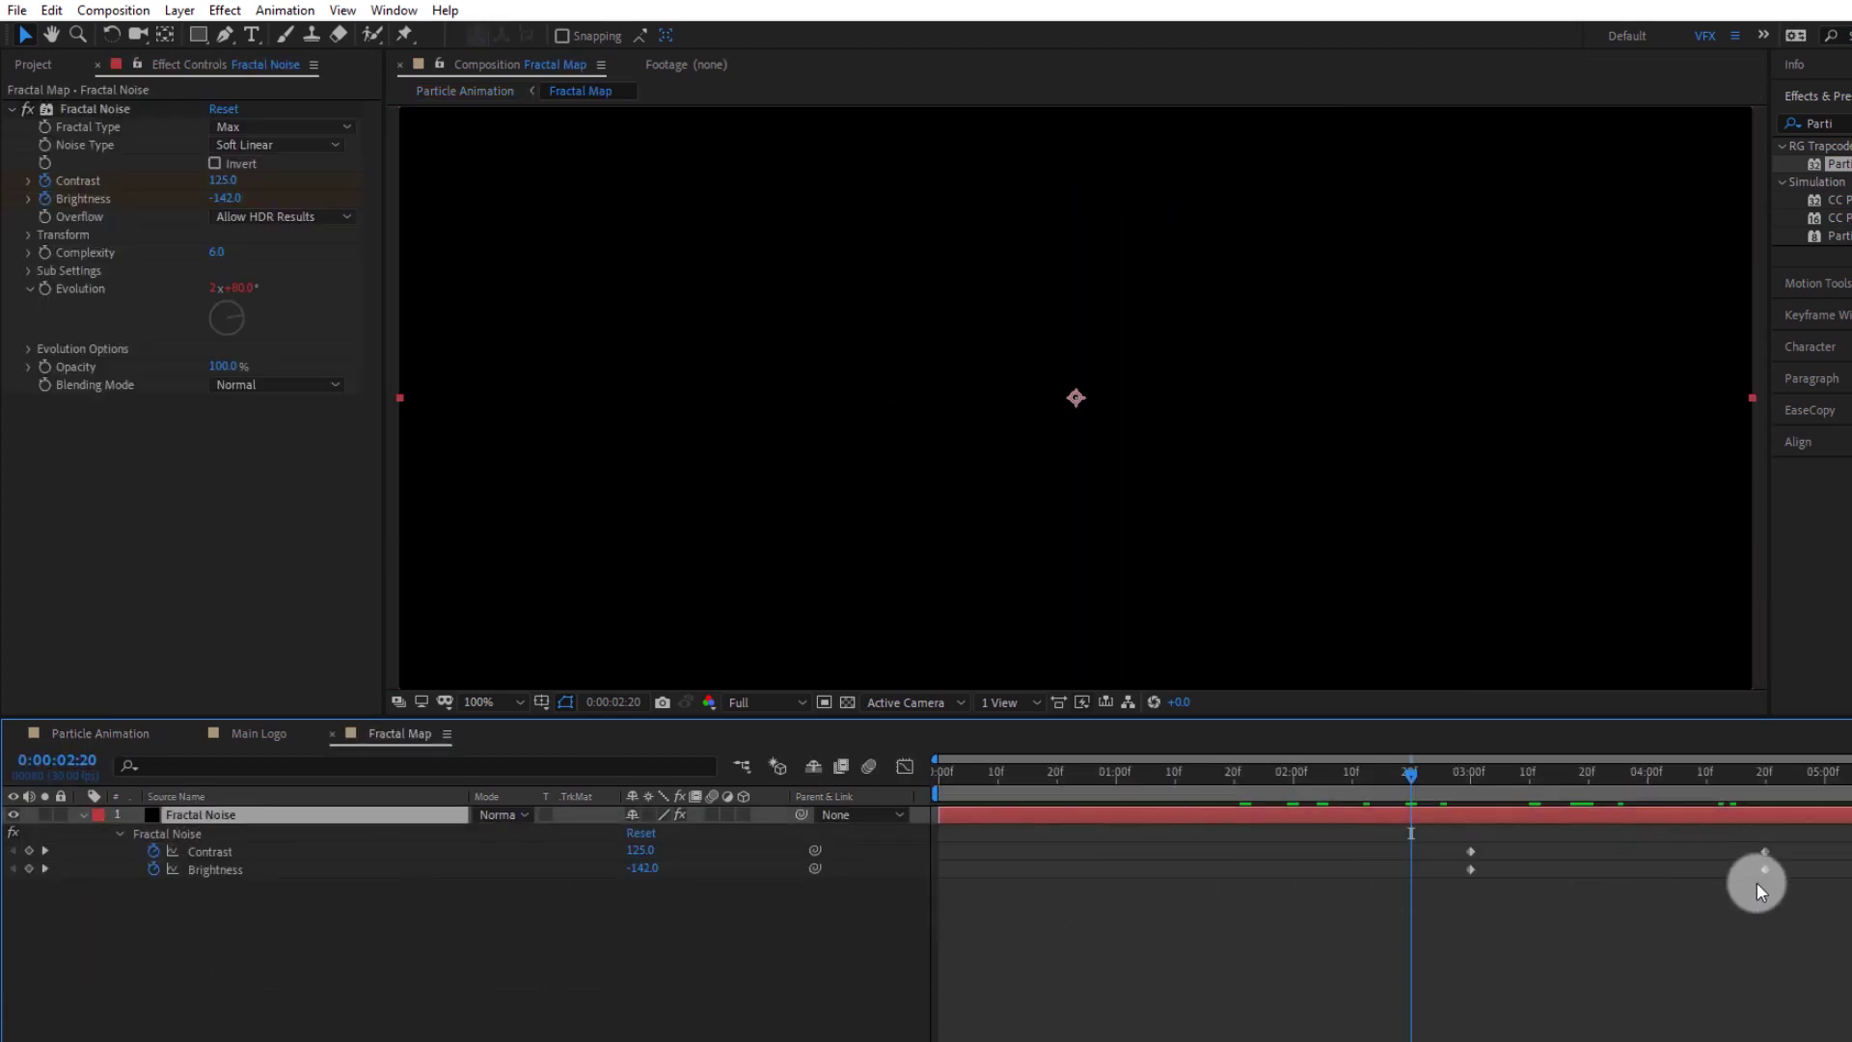
mouse_move(1756, 881)
left_mouse_down()
mouse_move(1467, 860)
mouse_move(1364, 874)
left_mouse_up()
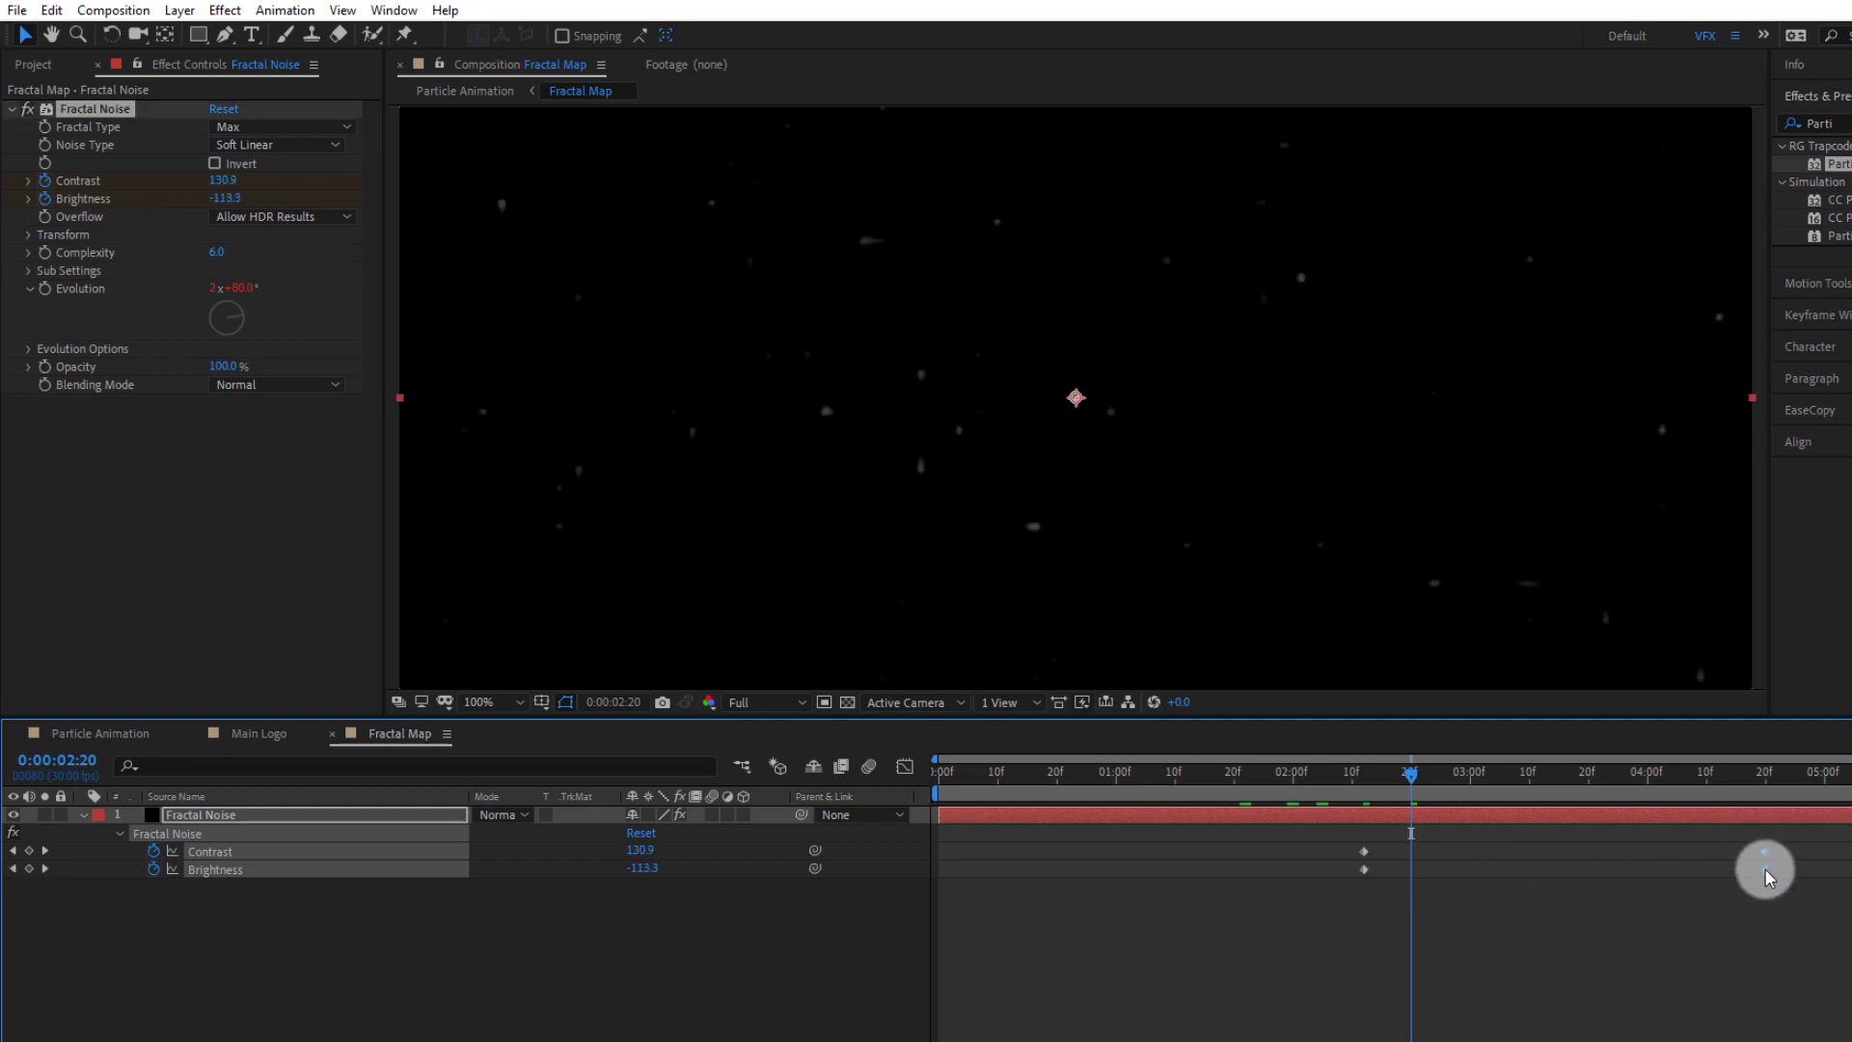
left_click_drag(1765, 870, 1524, 885)
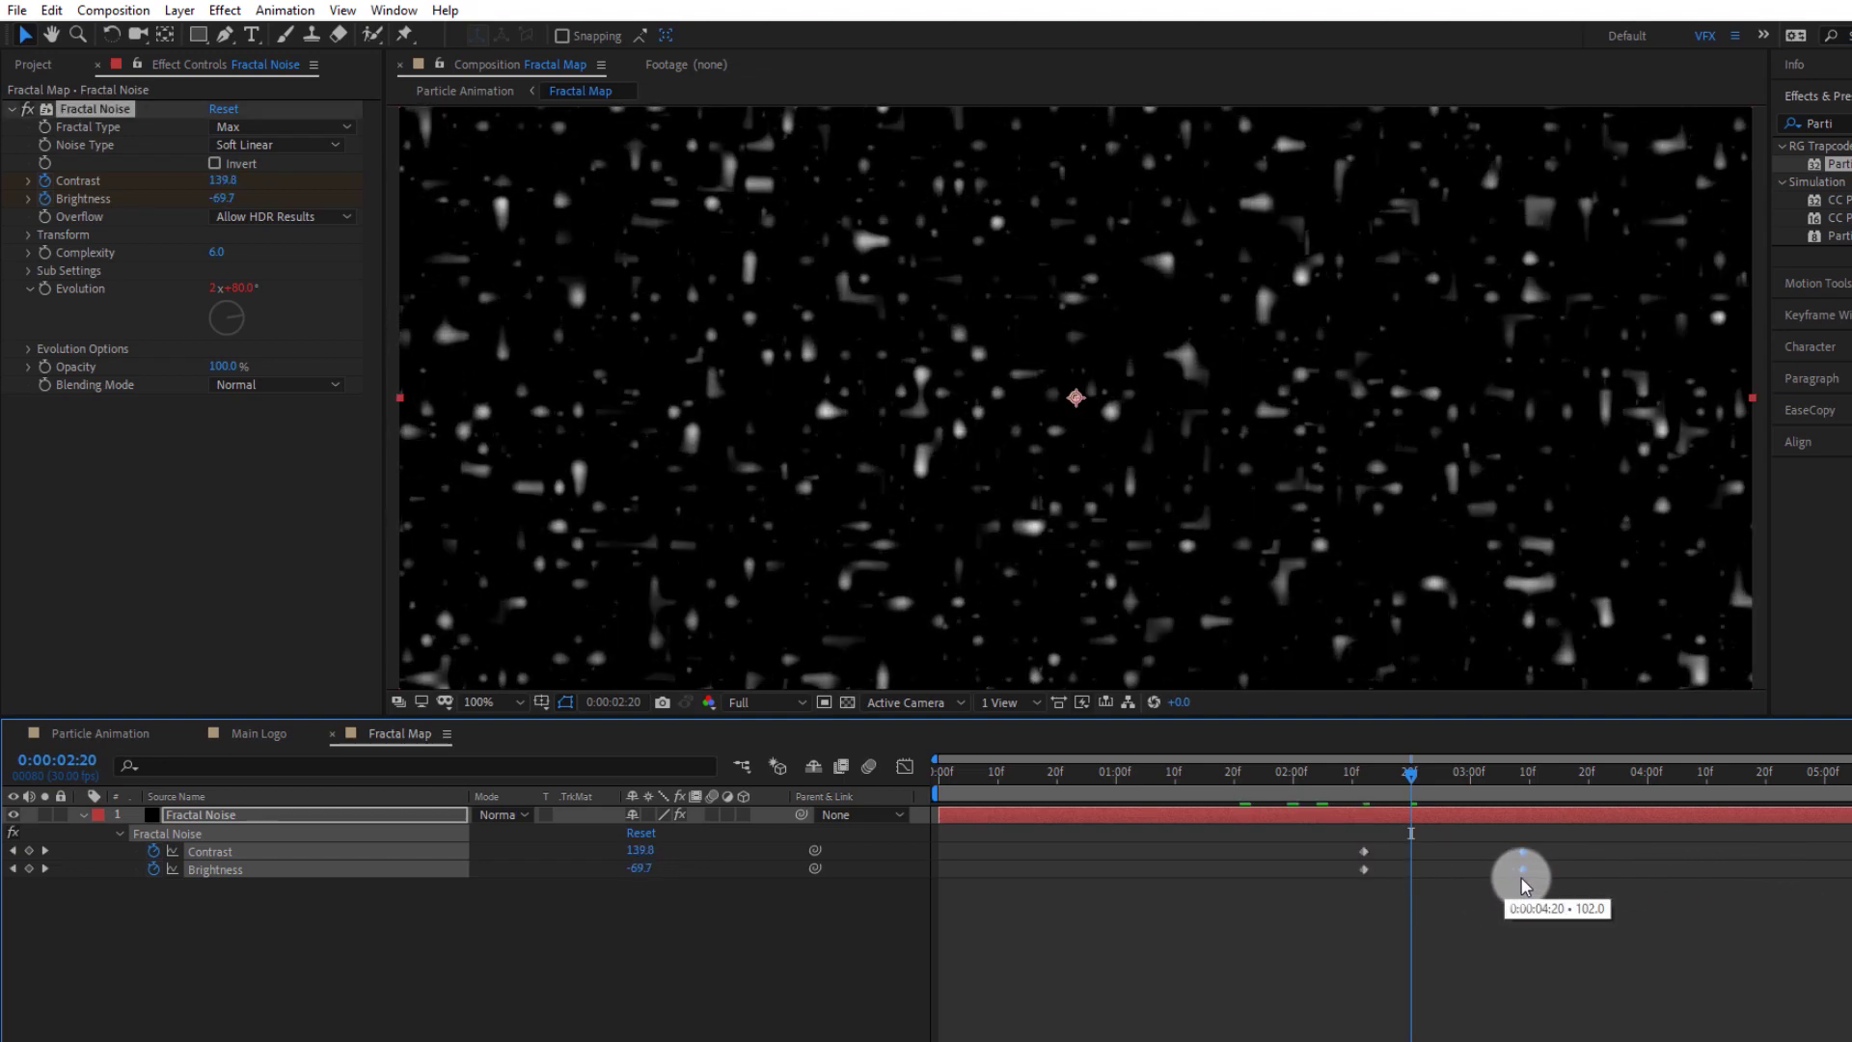
In Particle Animation, scrub to check the reveal, then go to 0:00:01:25 and select the Particle layer
left_click(115, 733)
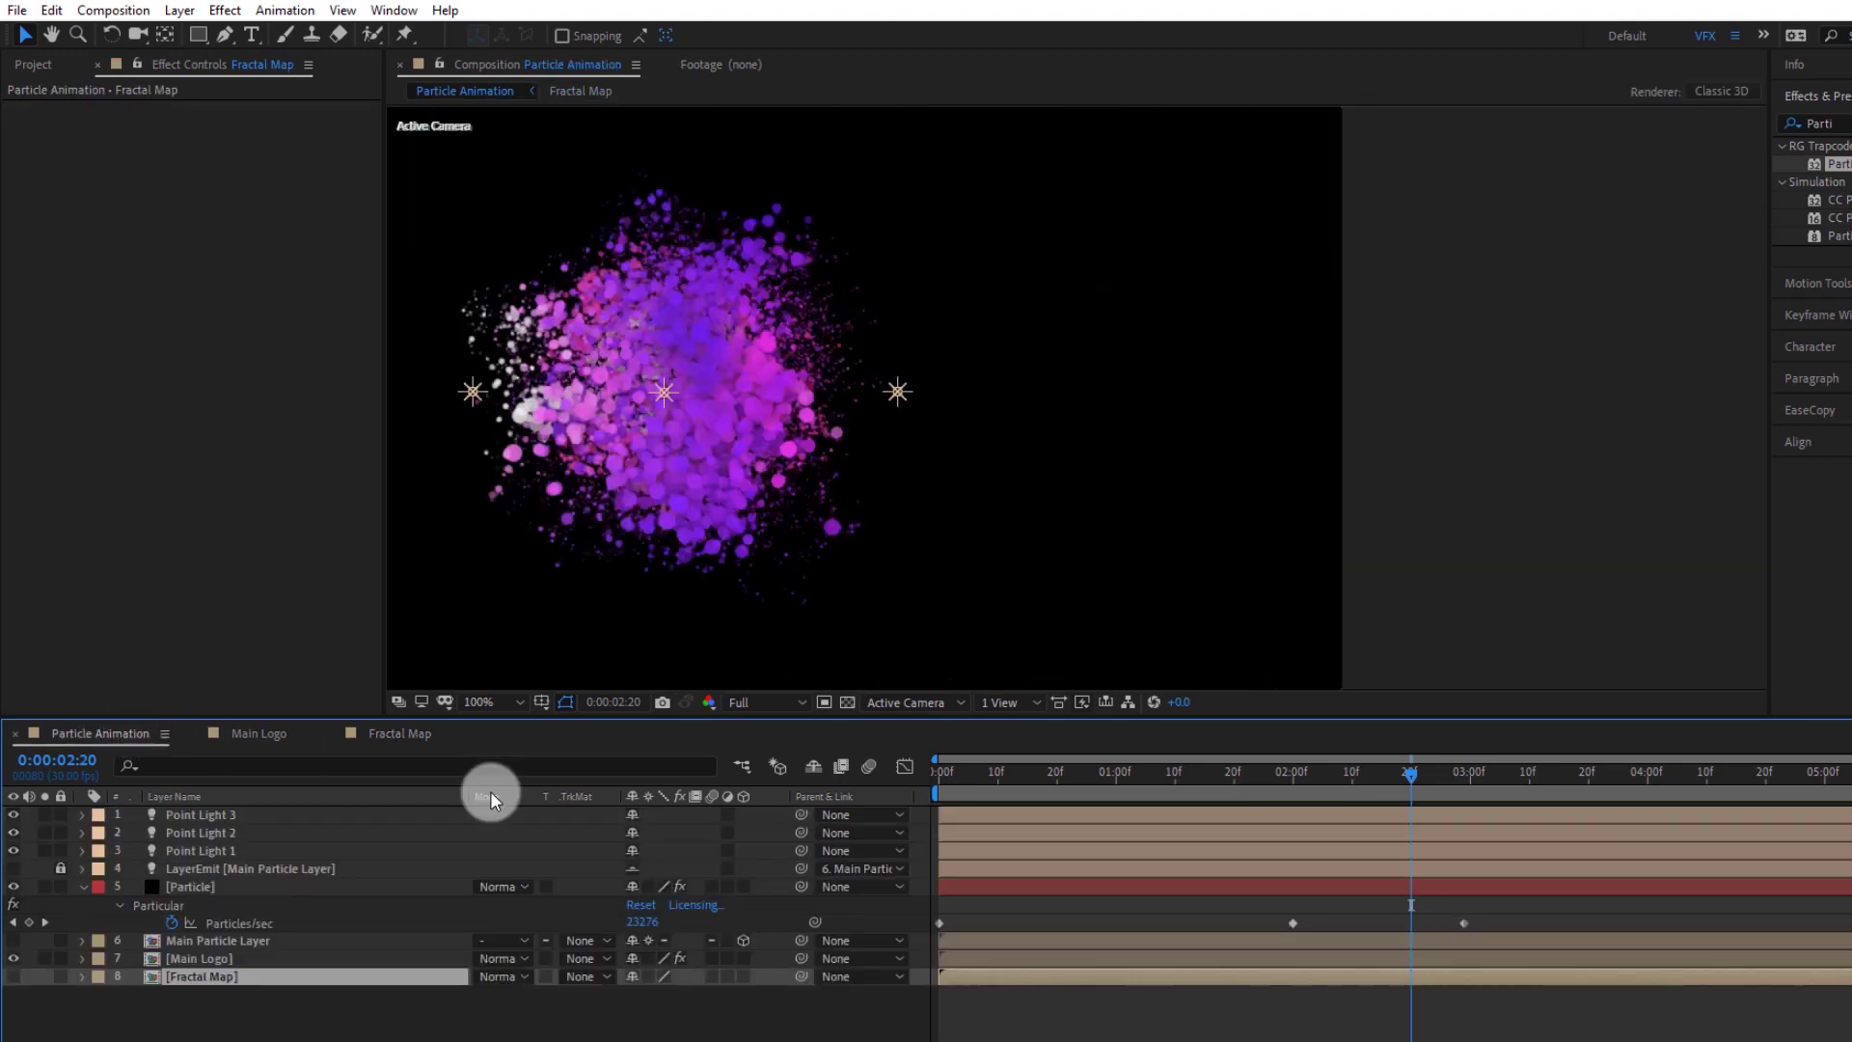
left_click_drag(1410, 774, 1577, 790)
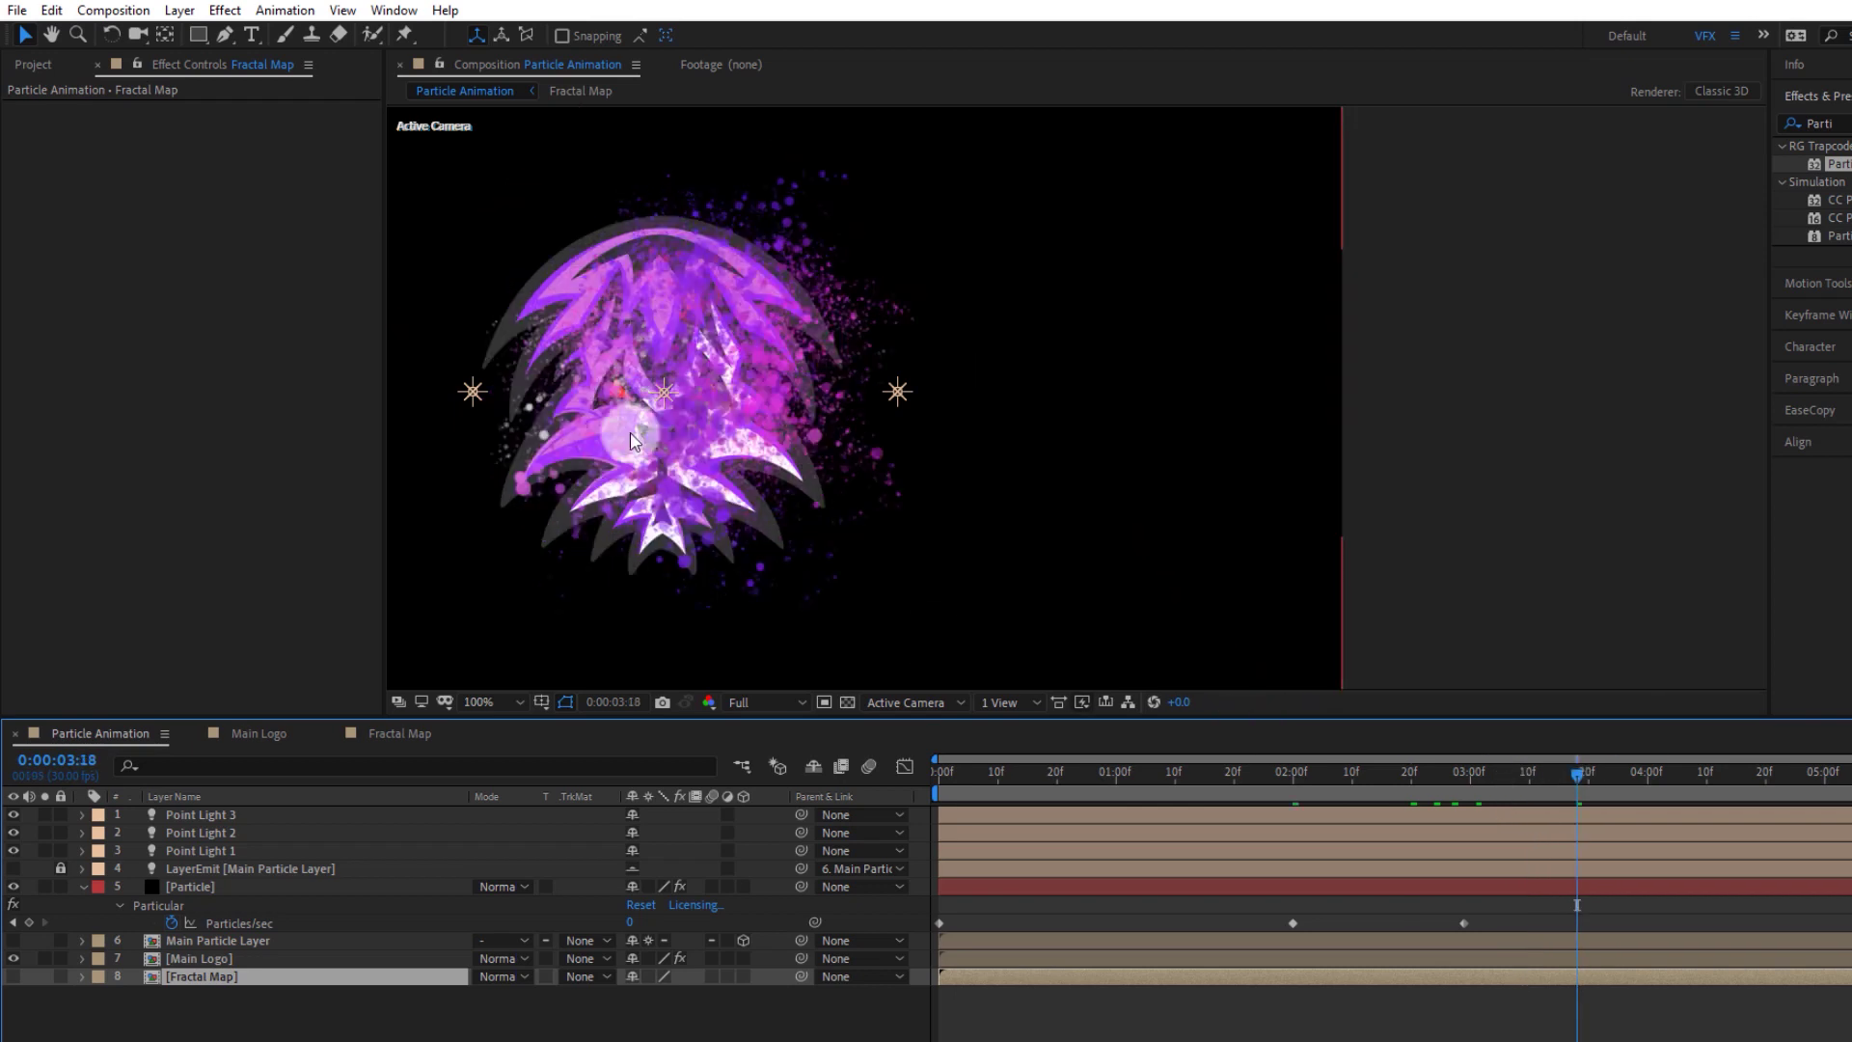
left_click(1264, 773)
left_click(849, 489)
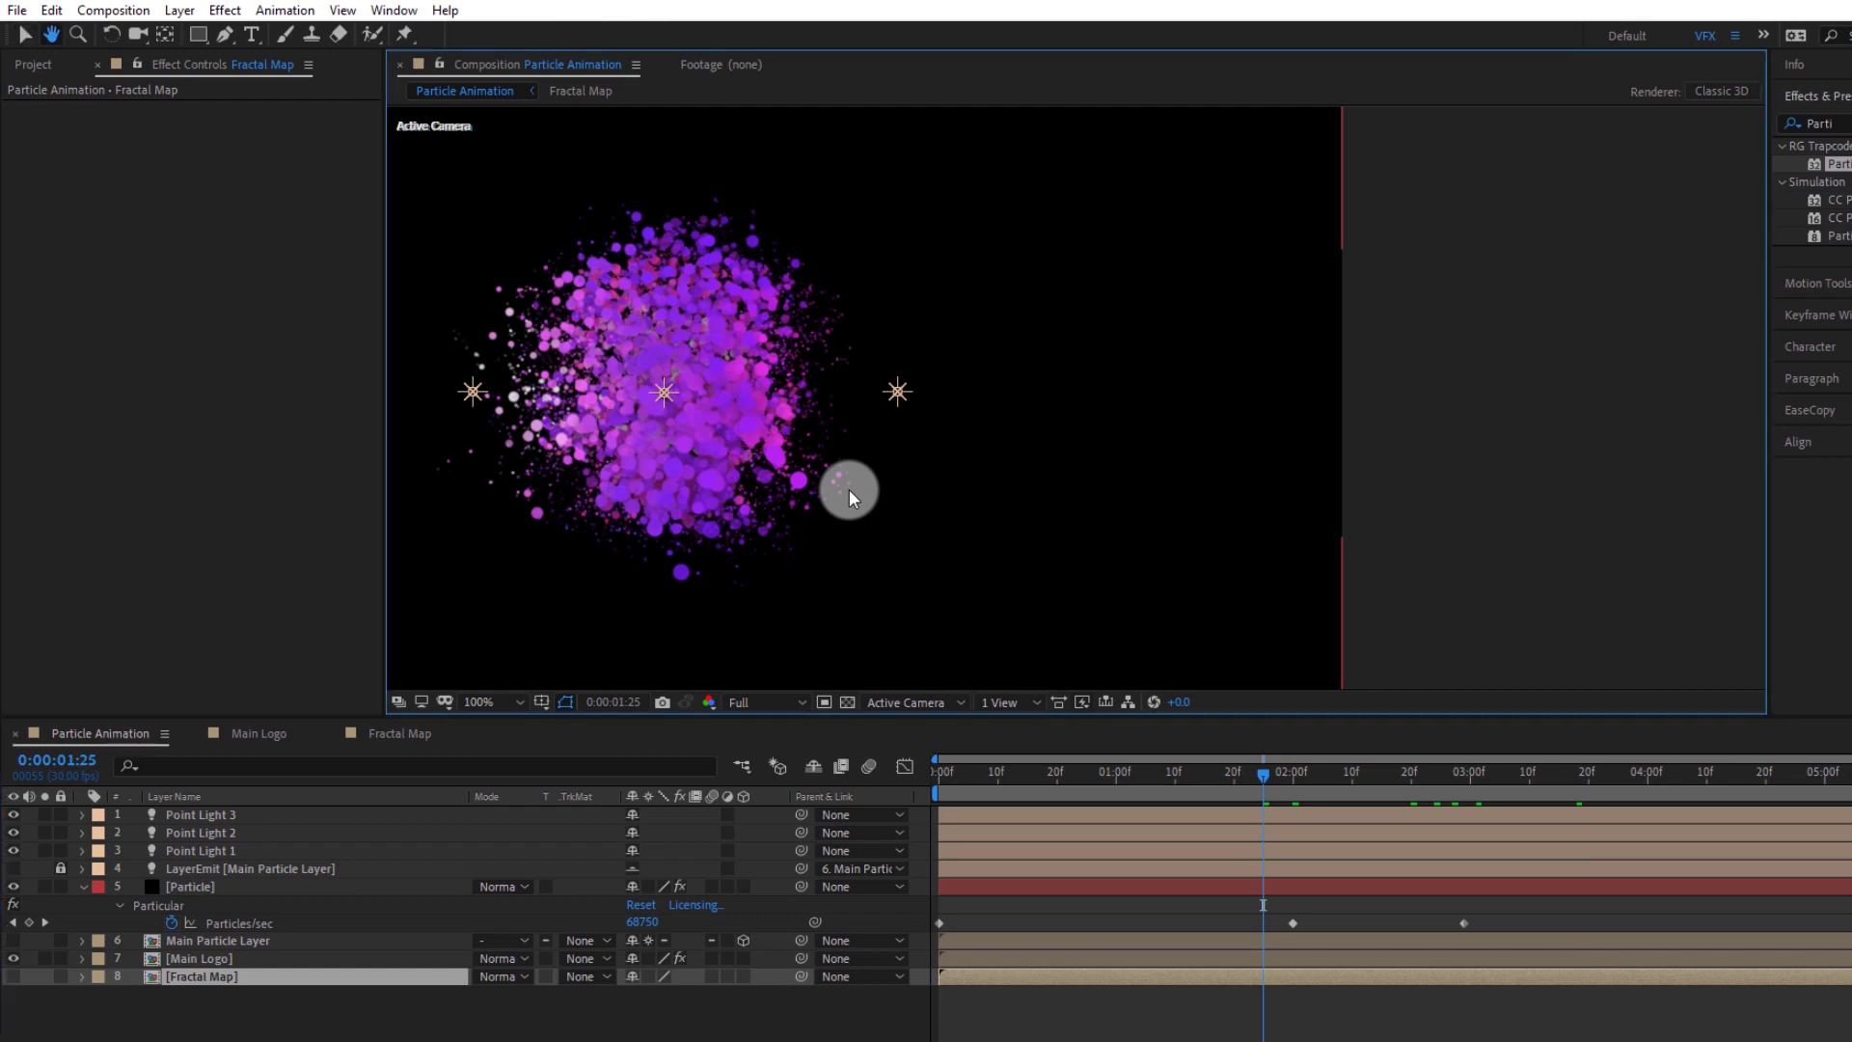
left_click(79, 887)
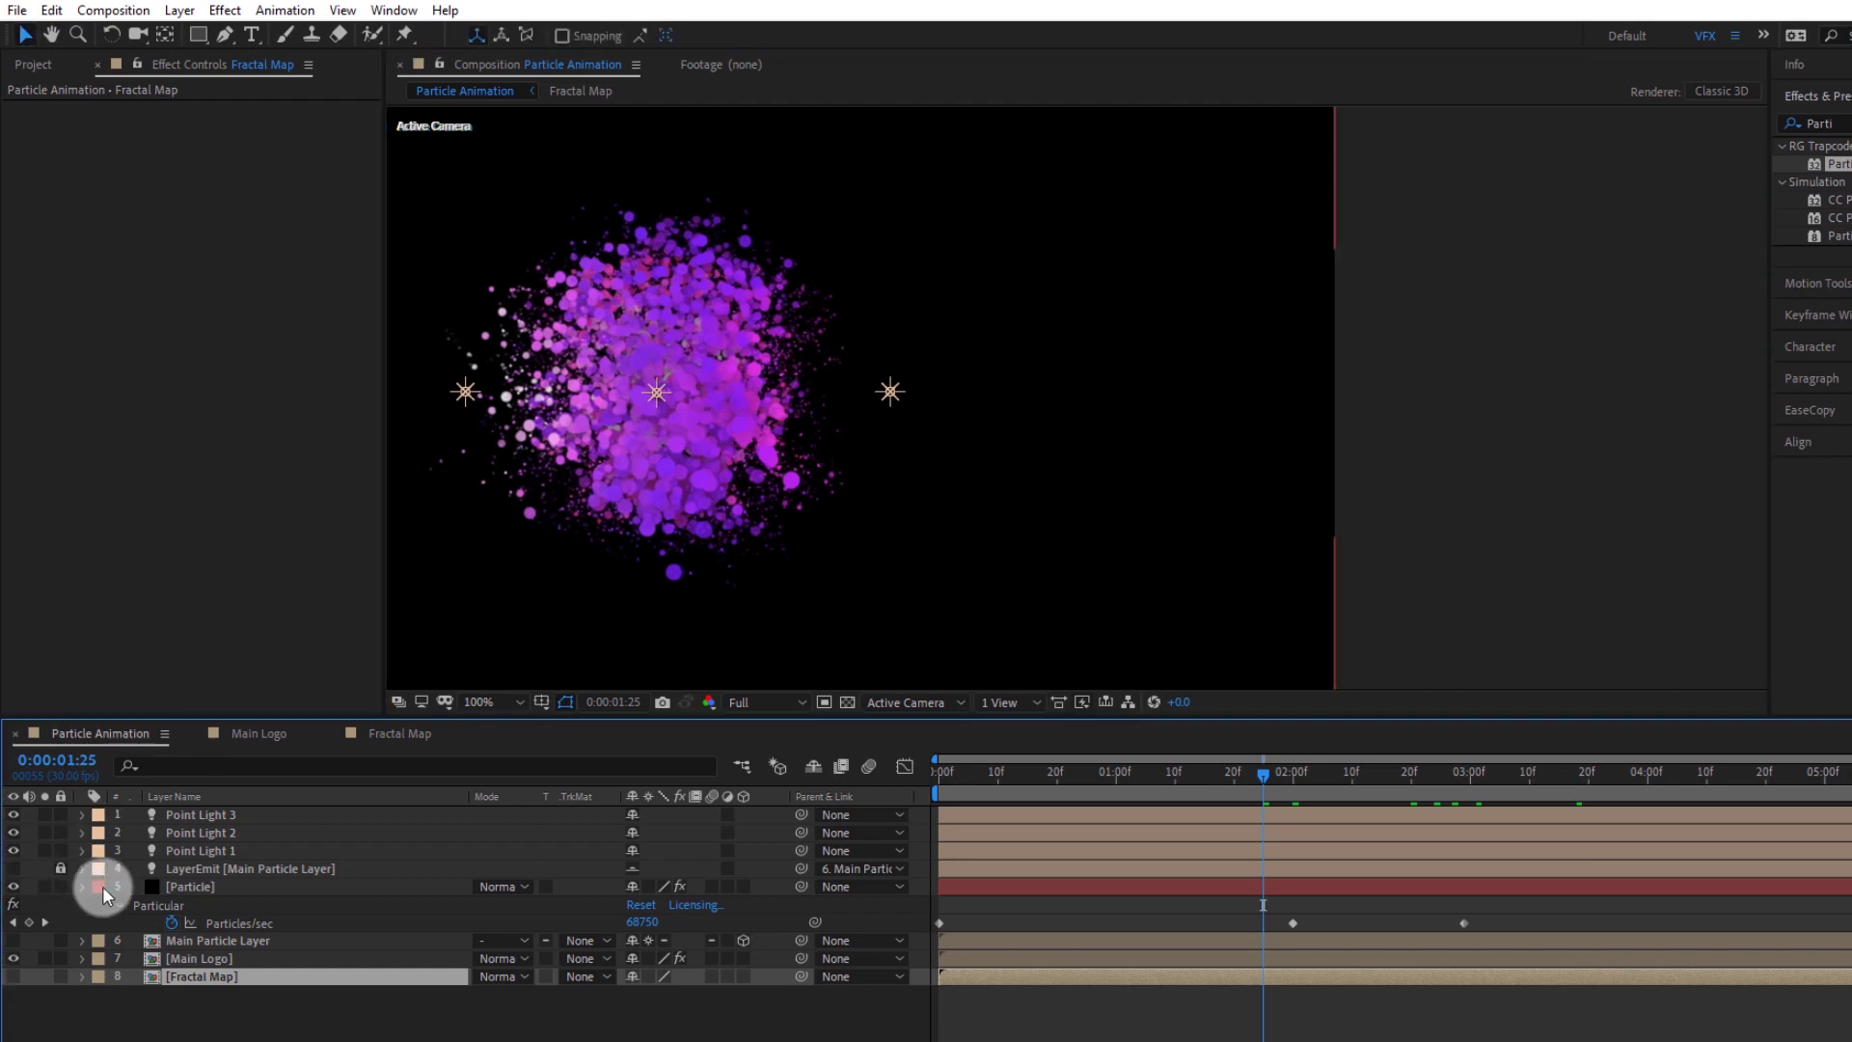
left_click(187, 887)
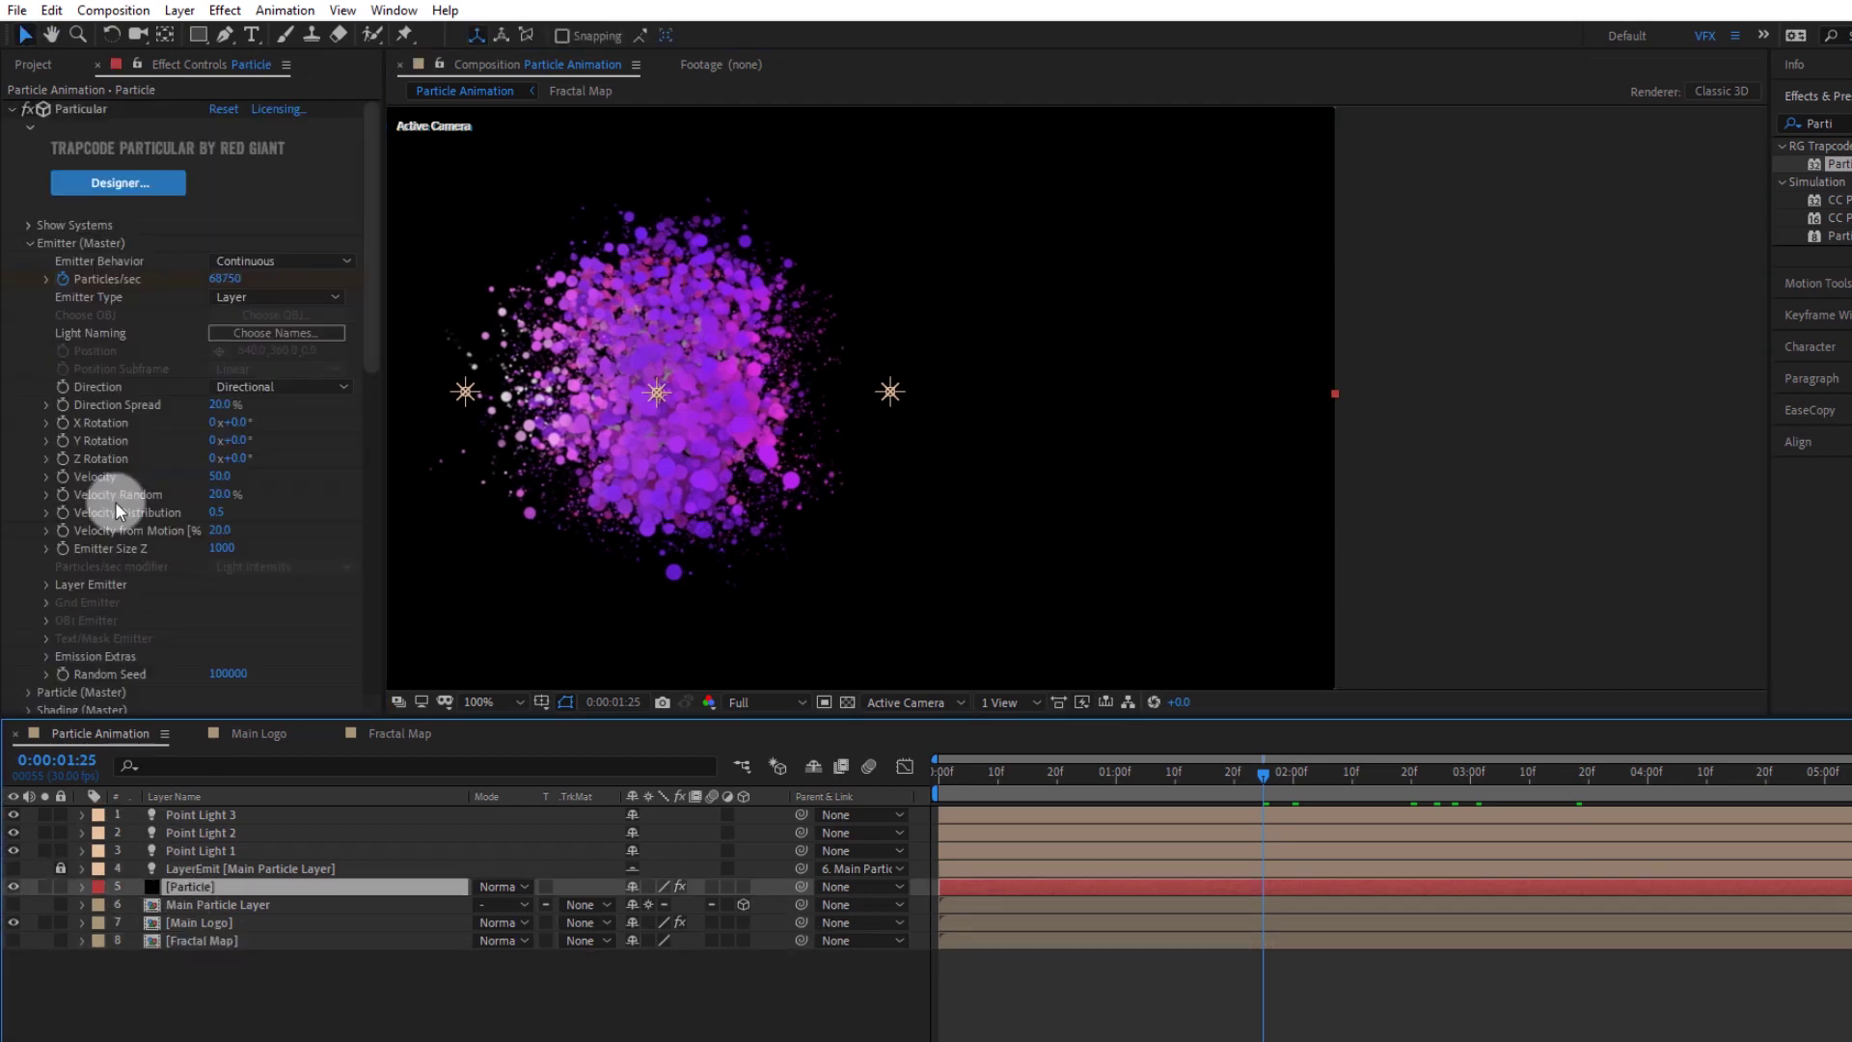
In the Aux System Physics settings, set Turbulence Position to 100
left_click(25, 249)
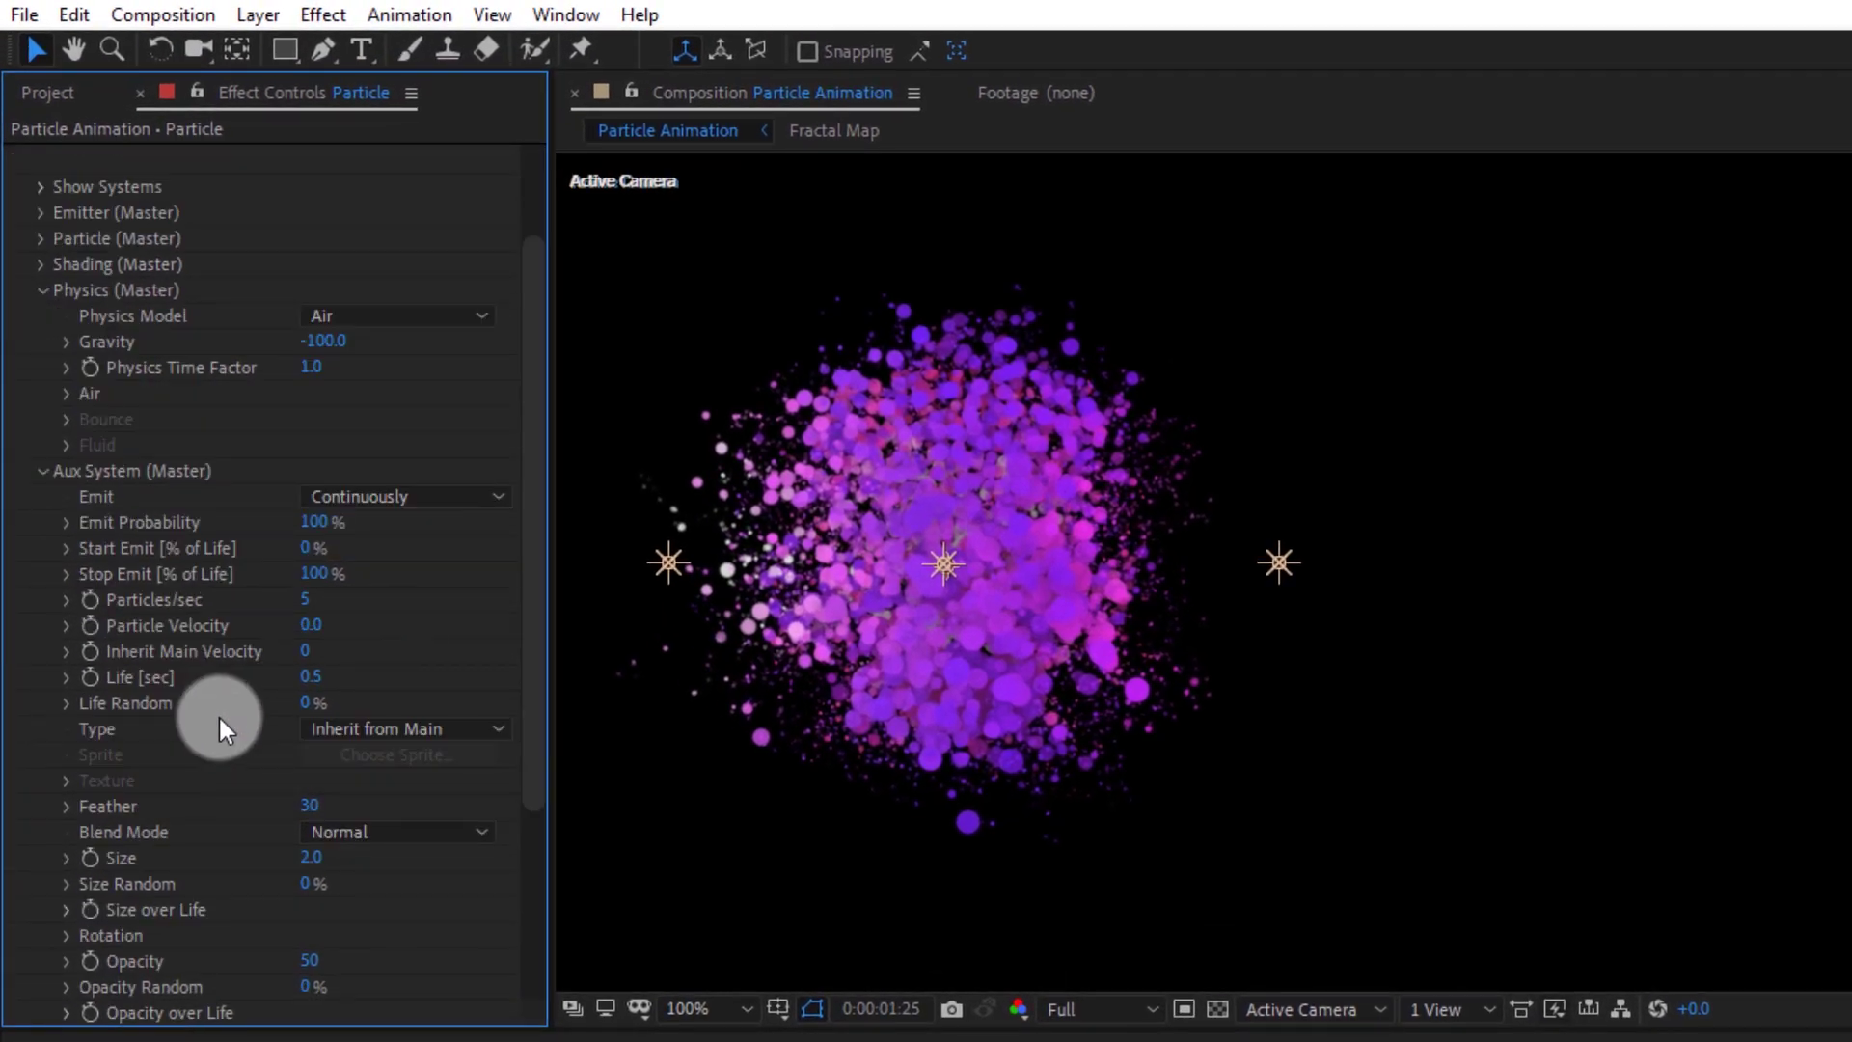
scroll(217, 714, "down", 2)
scroll(218, 713, "down", 3)
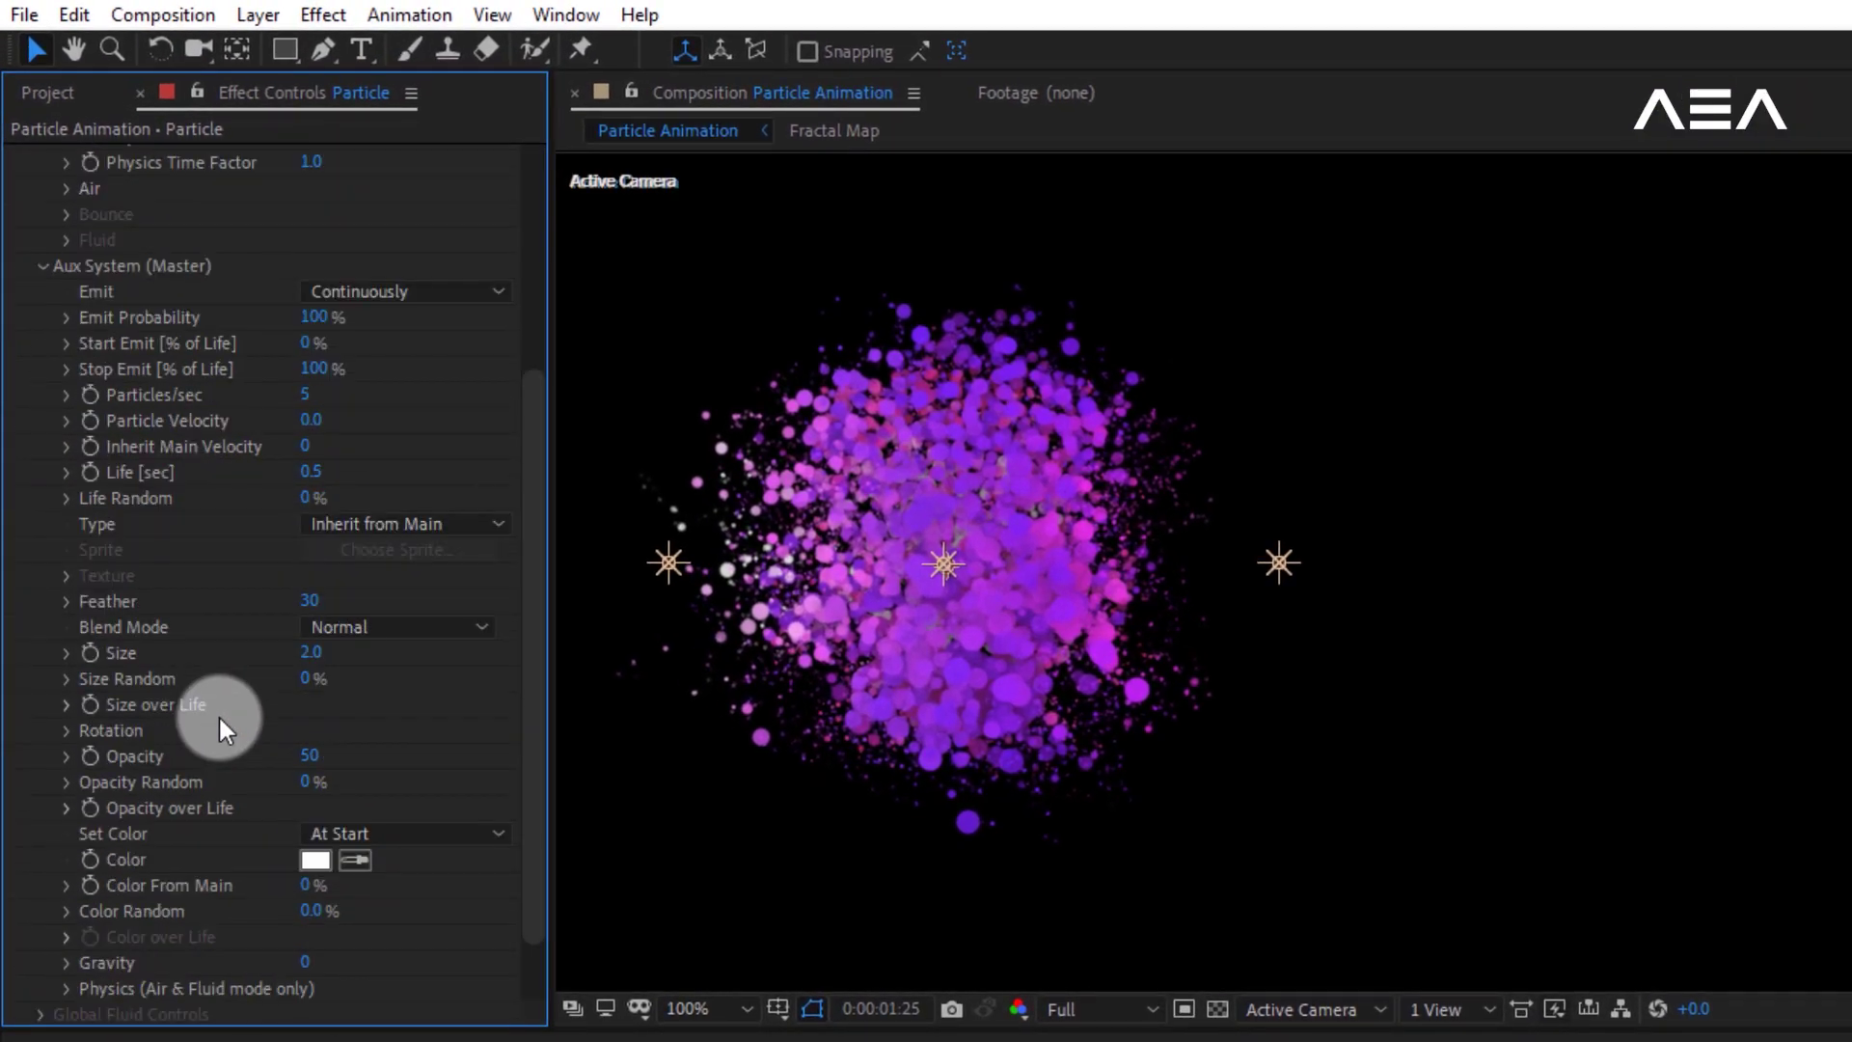
scroll(218, 714, "down", 2)
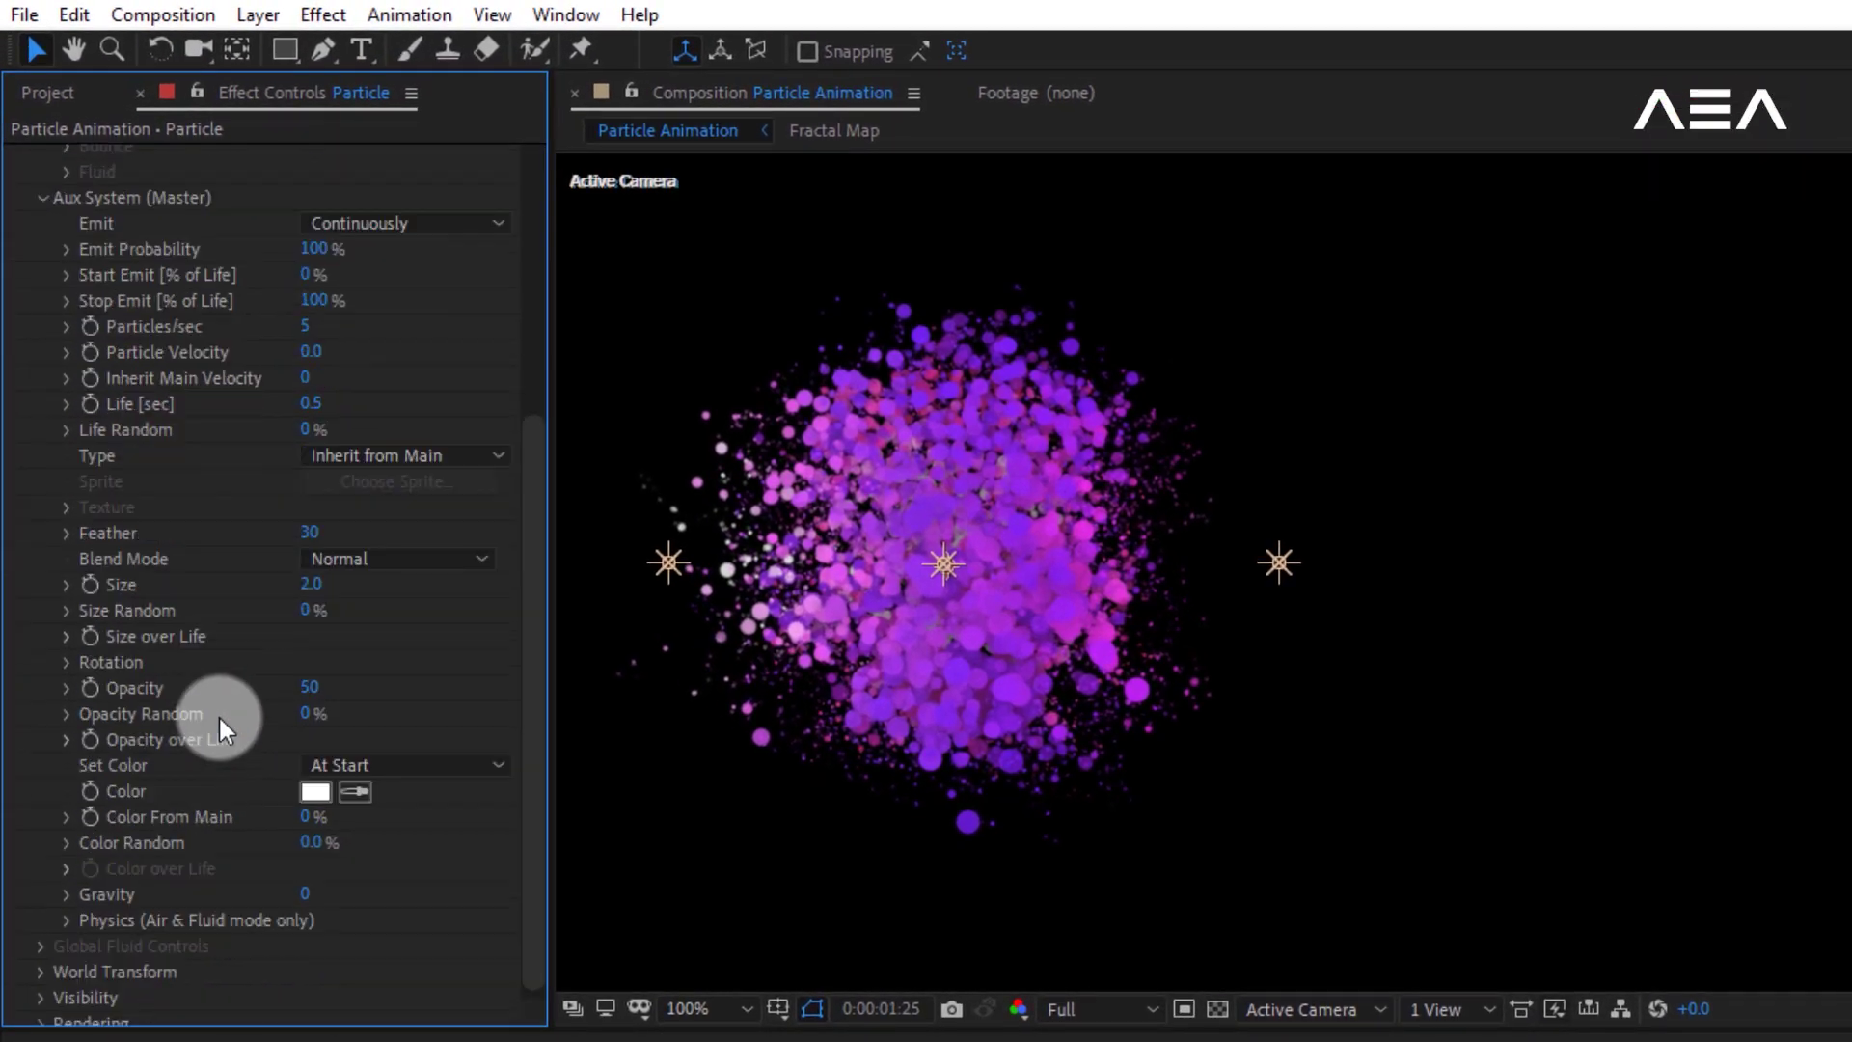
left_click(68, 916)
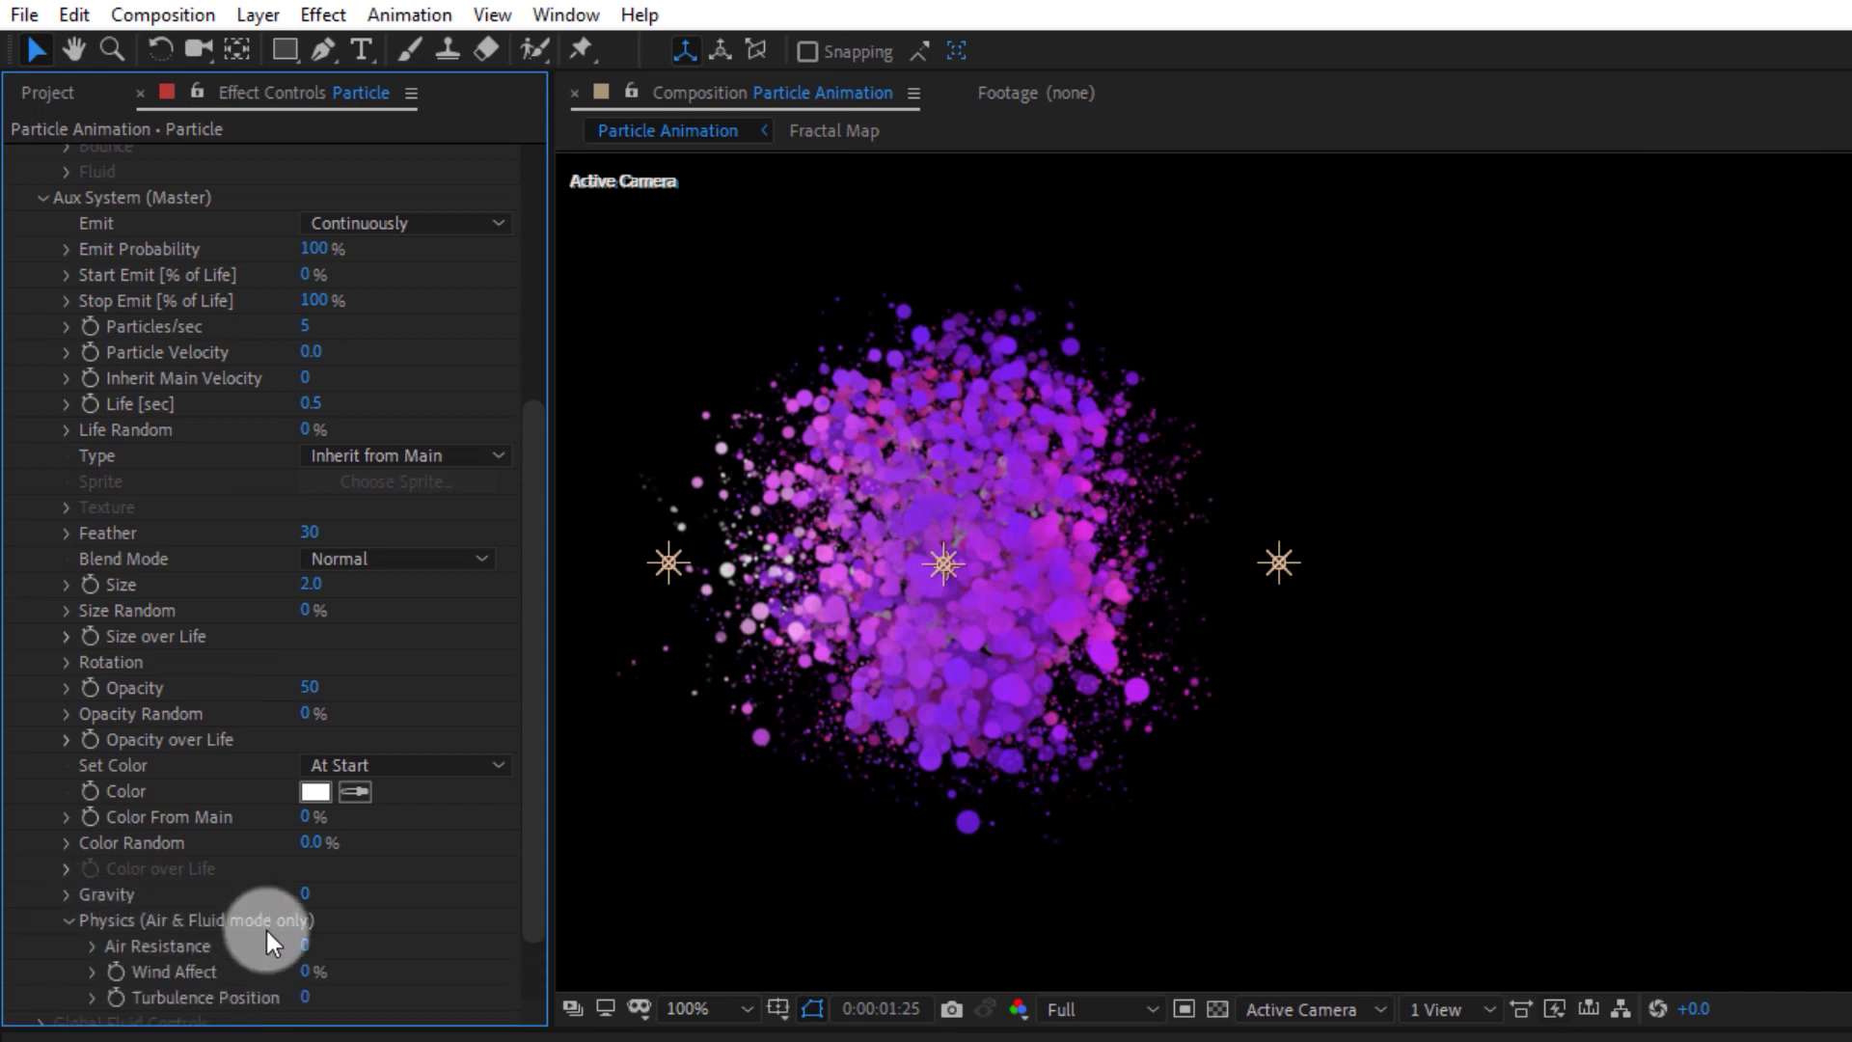
scroll(318, 931, "down", 2)
left_click(304, 929)
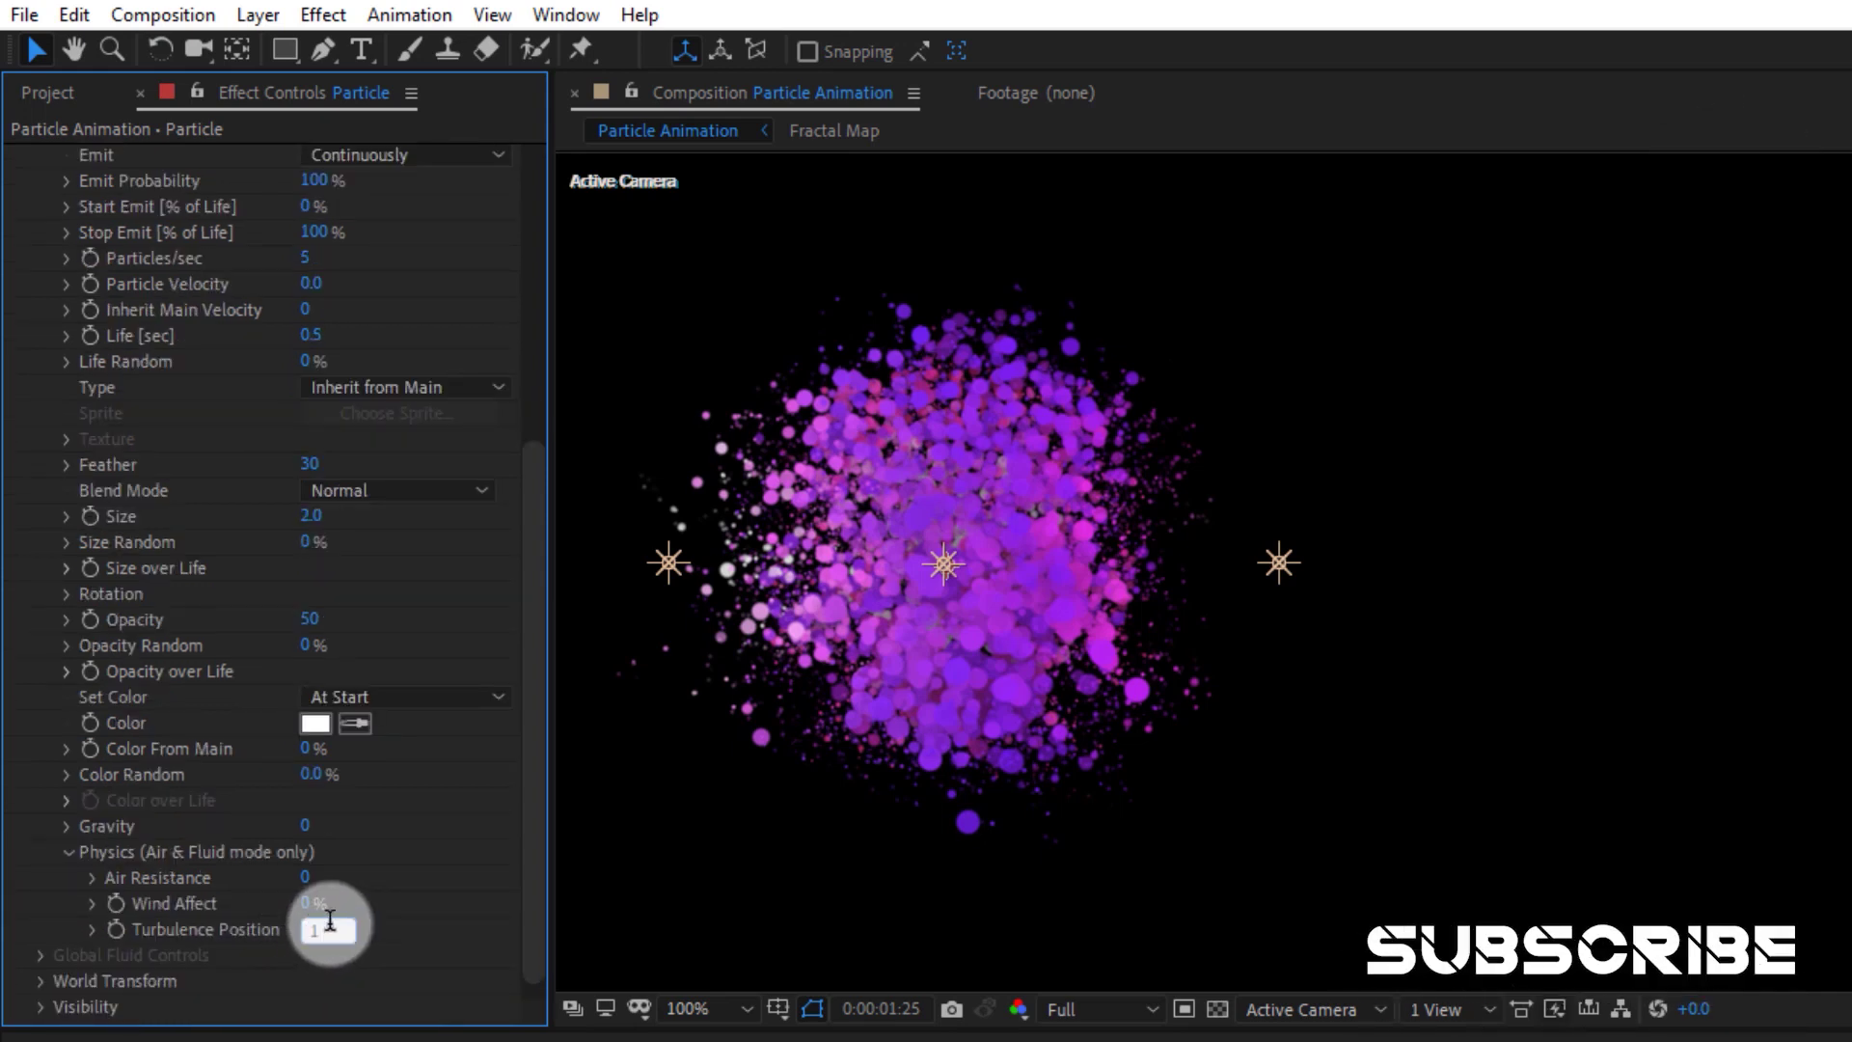
type("100")
key("Return")
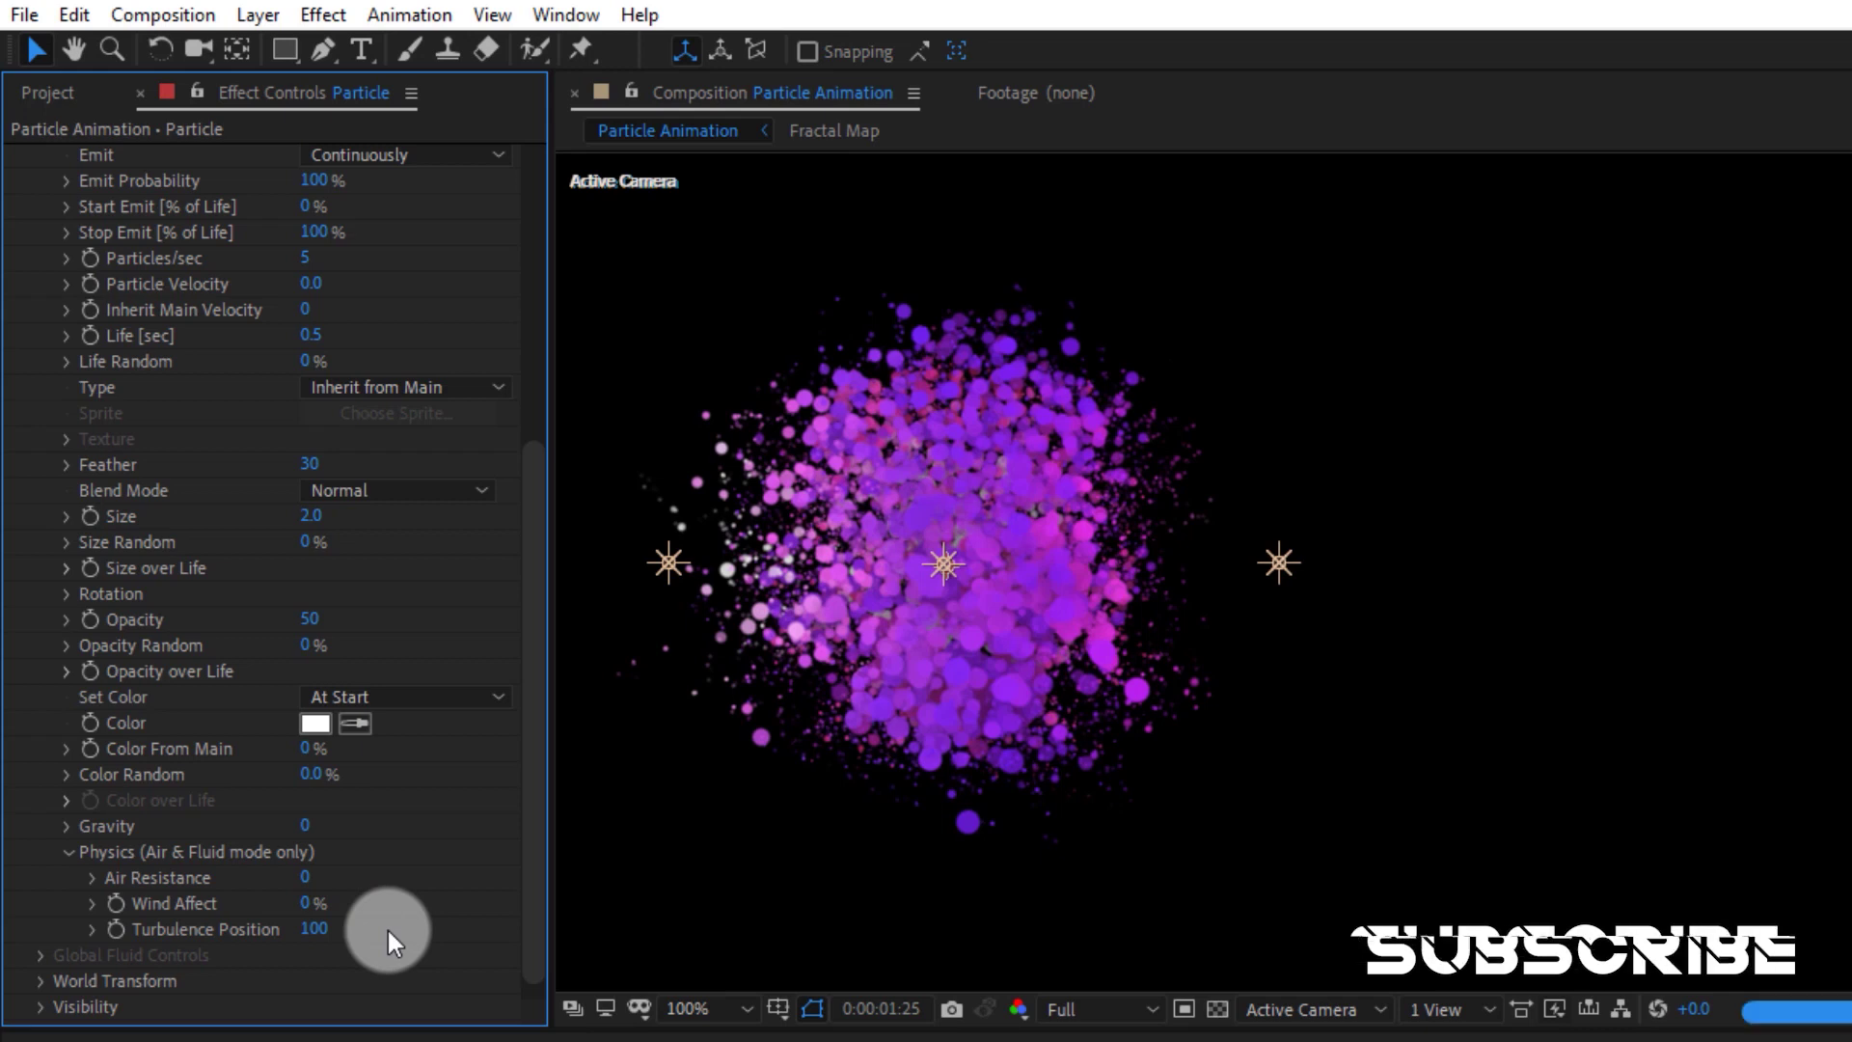
Set the aux Wind Affect to 20% and collapse the Aux System group
left_click(309, 903)
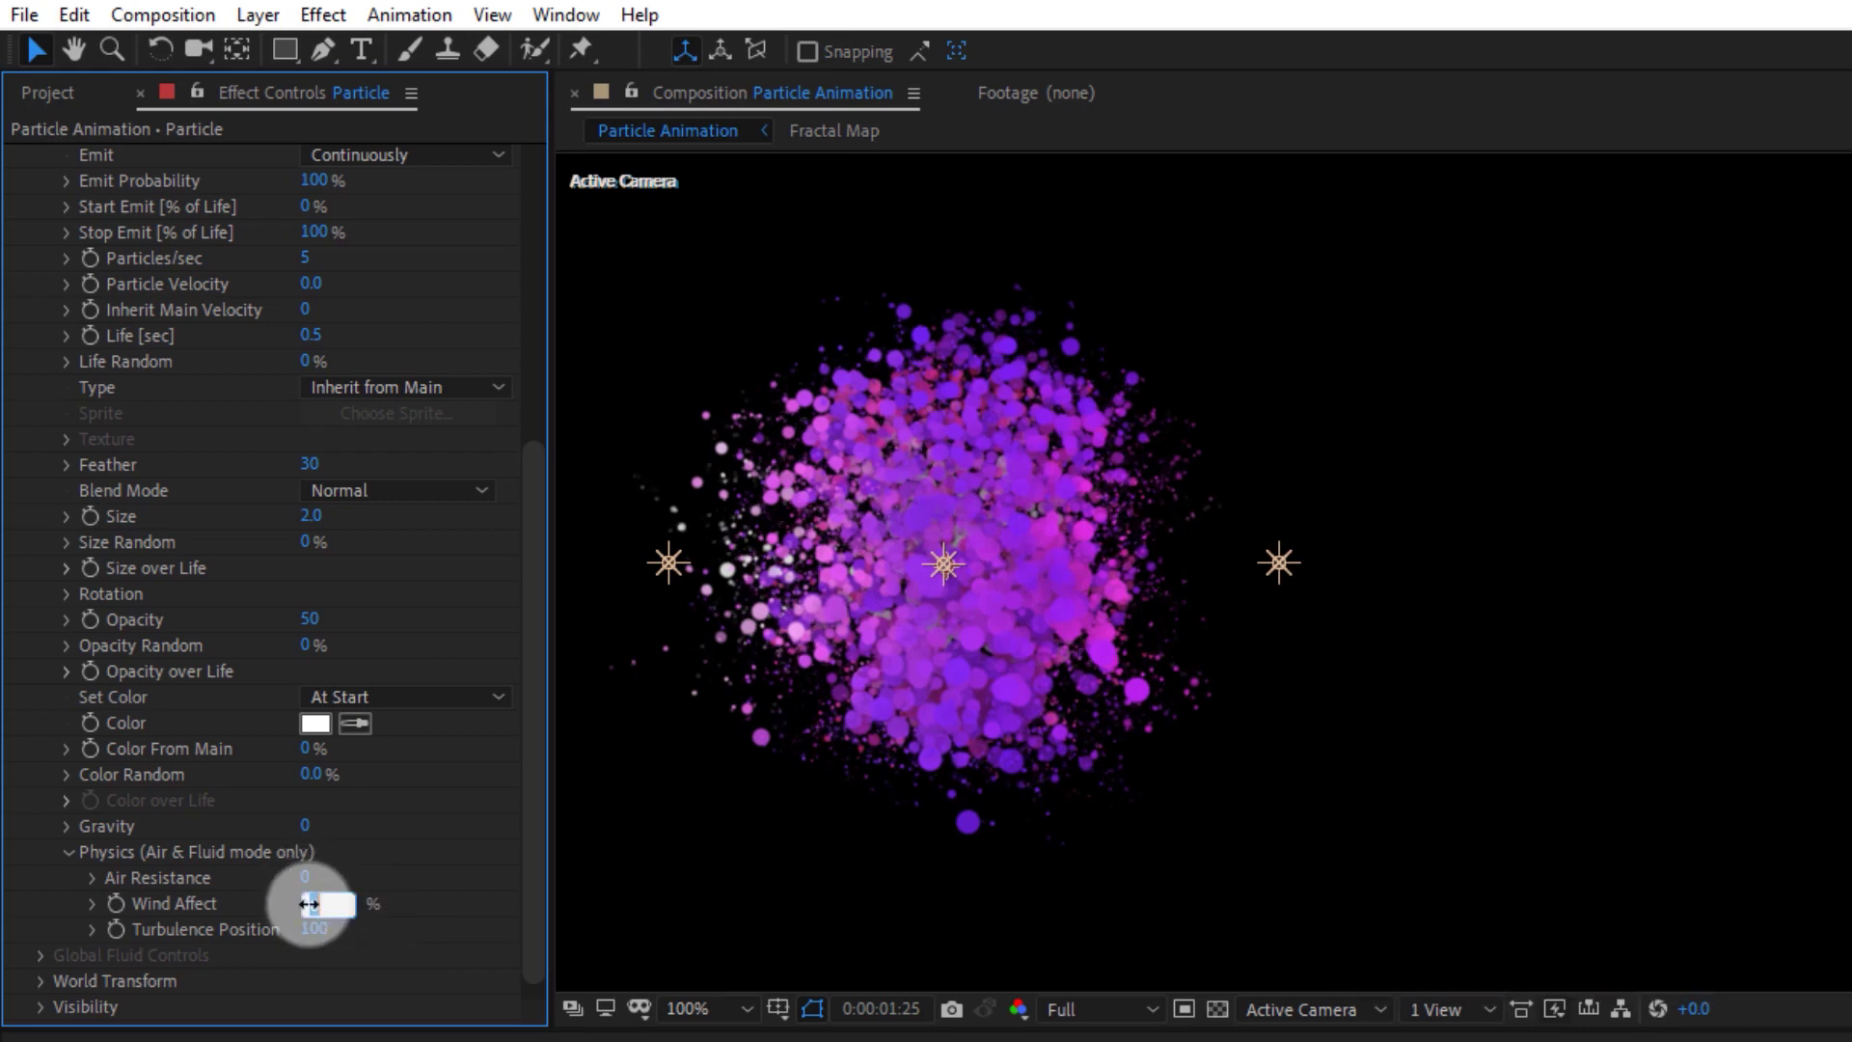
type("20")
key("Return")
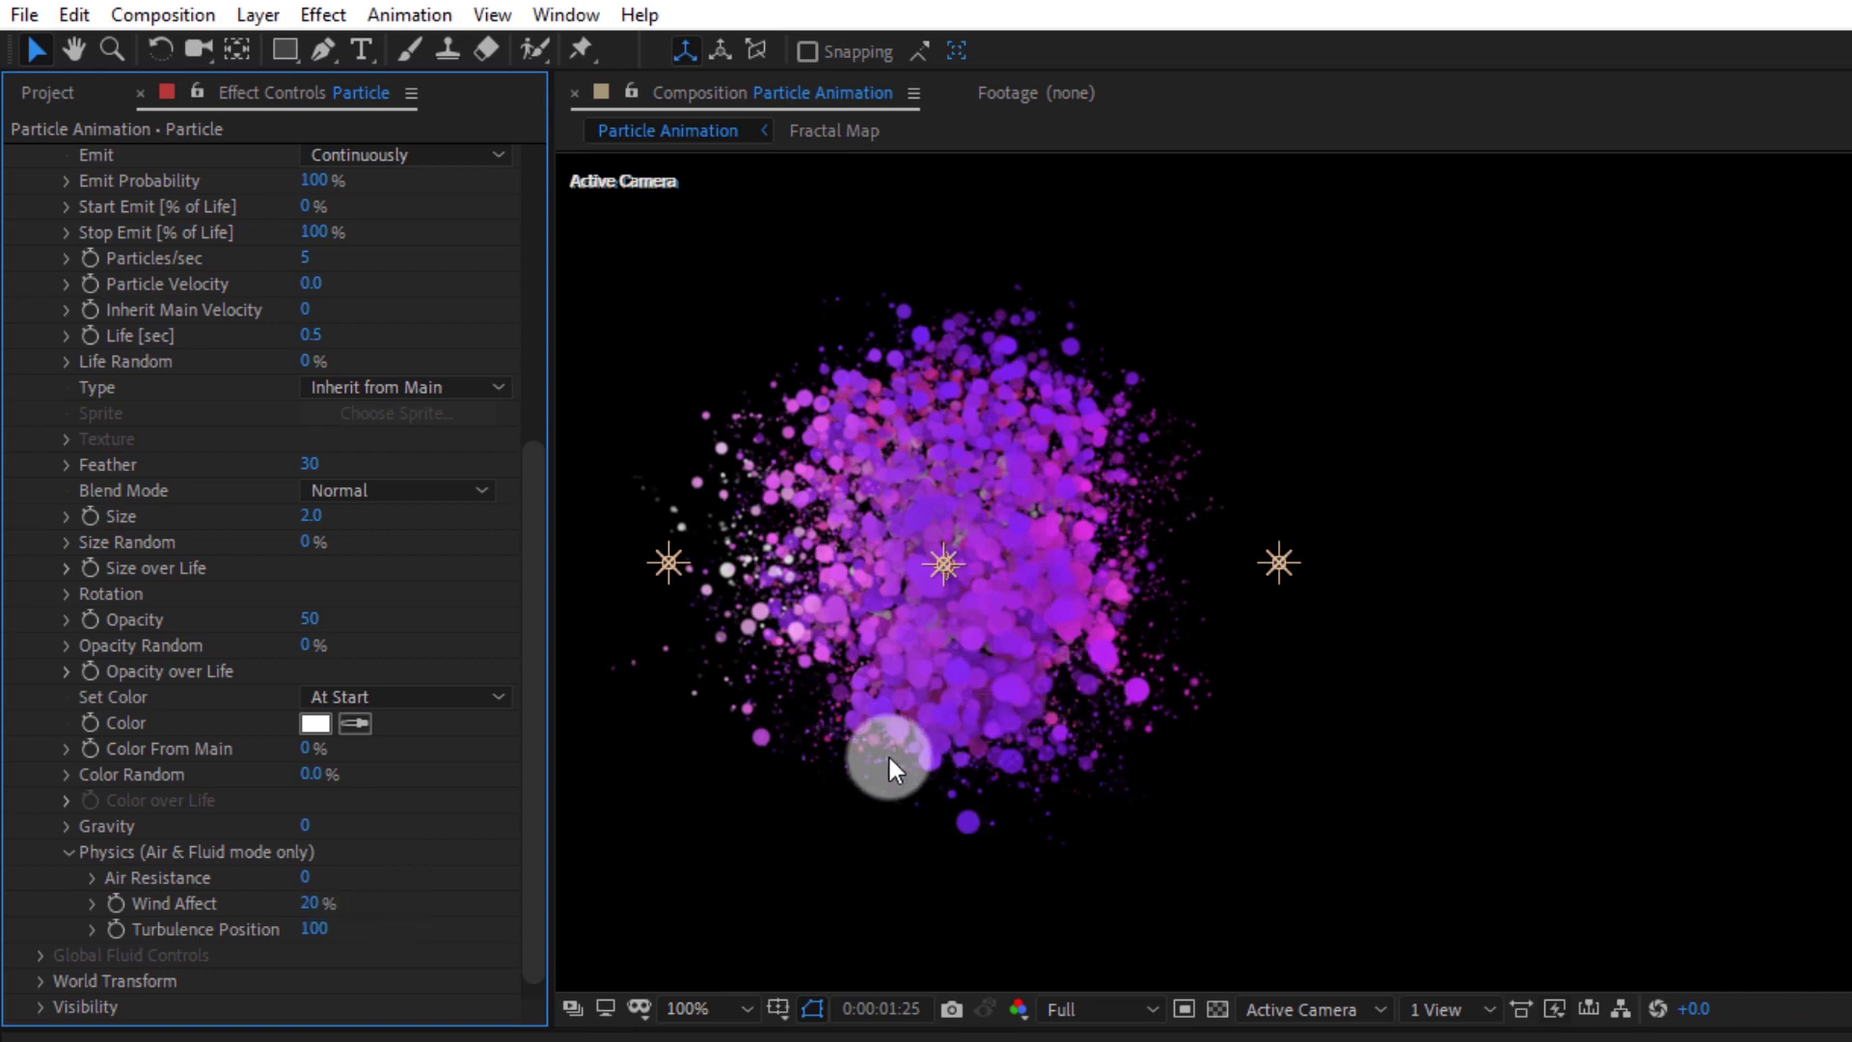
scroll(145, 719, "up", 2)
scroll(146, 720, "up", 3)
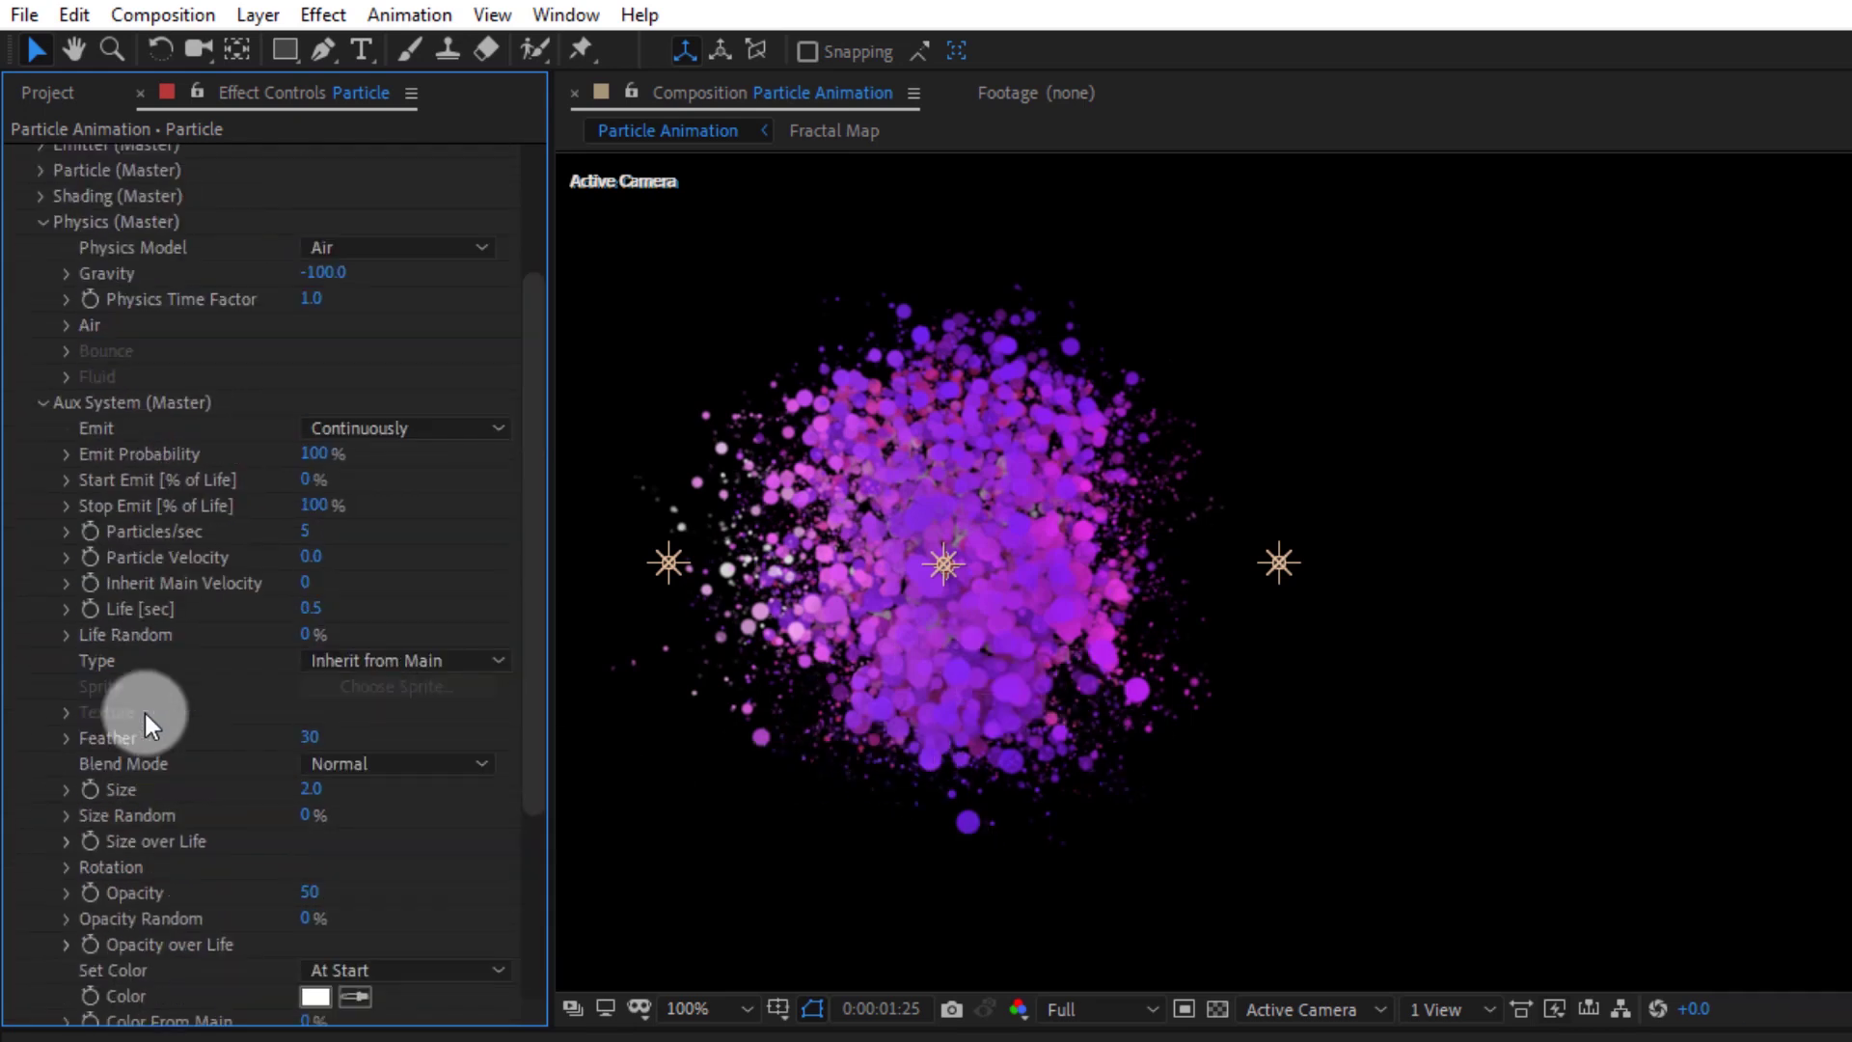
left_click(43, 402)
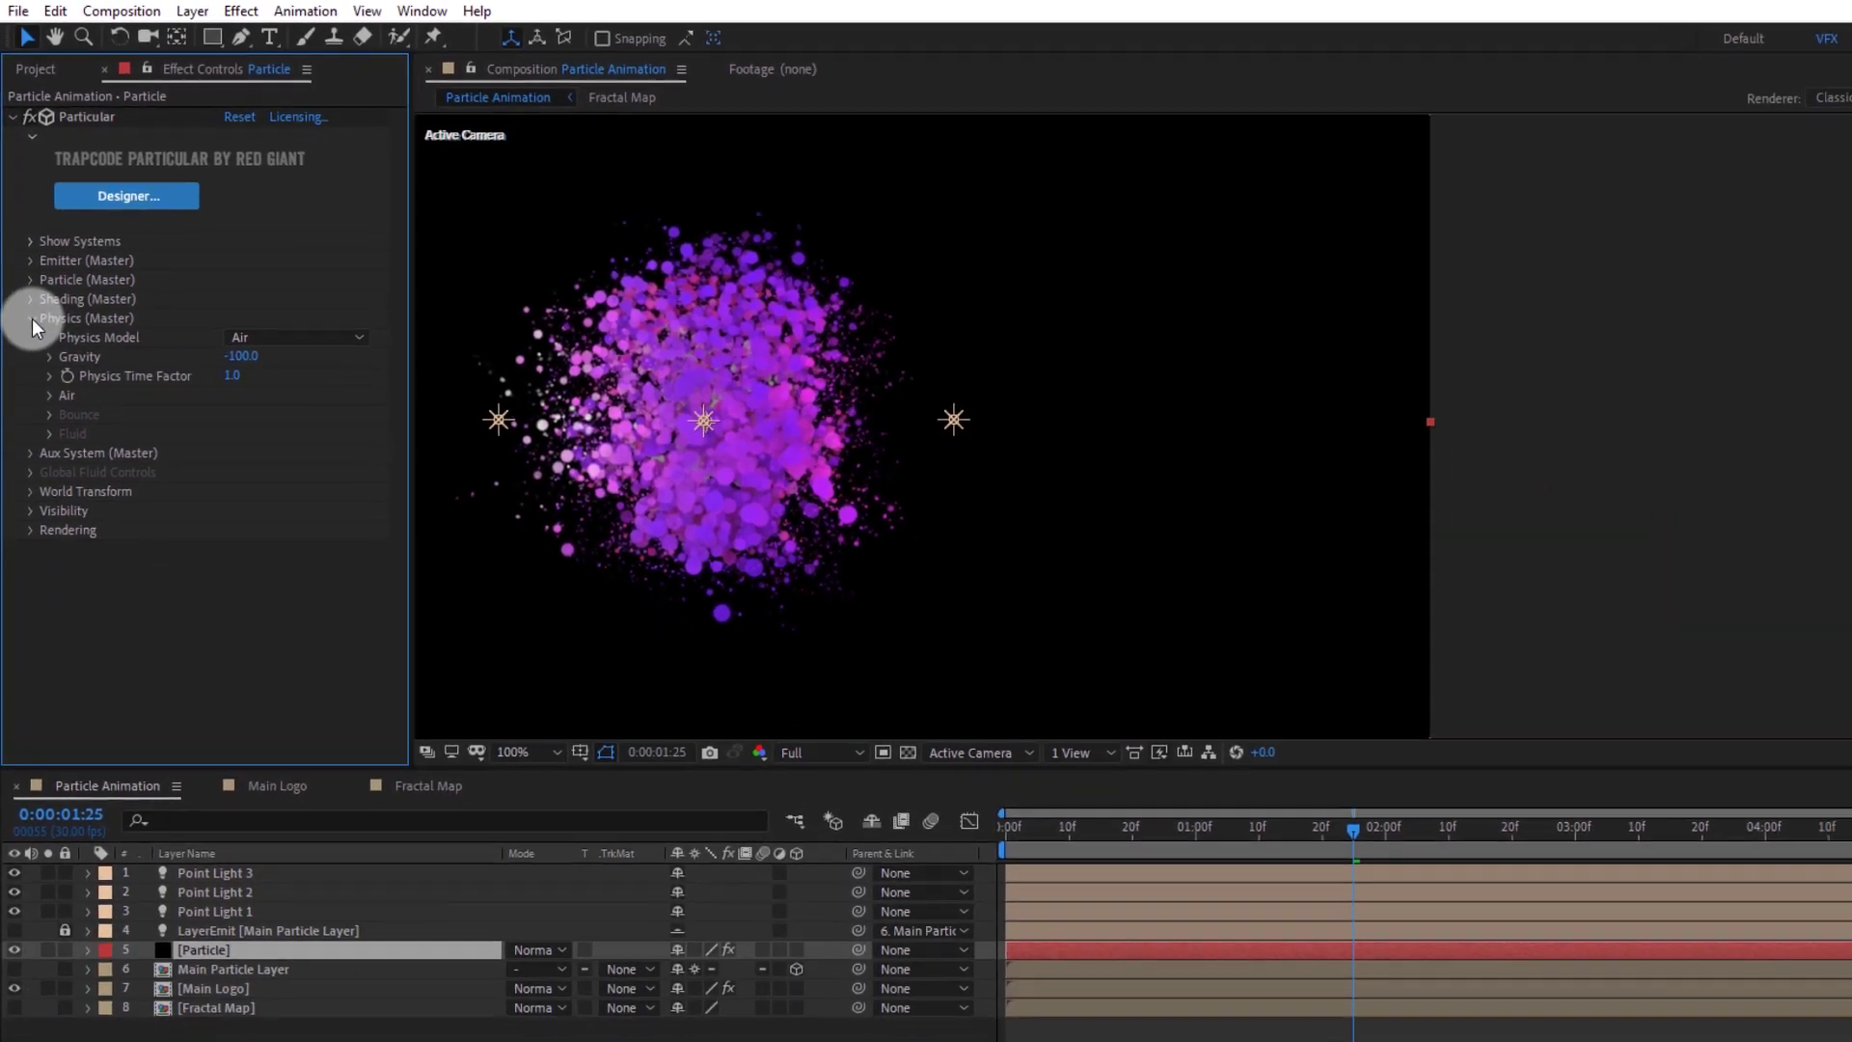
Rewind to 0:00, maximize the comp panel, and play the preview up to about 1:26
left_click(29, 305)
left_click(246, 1003)
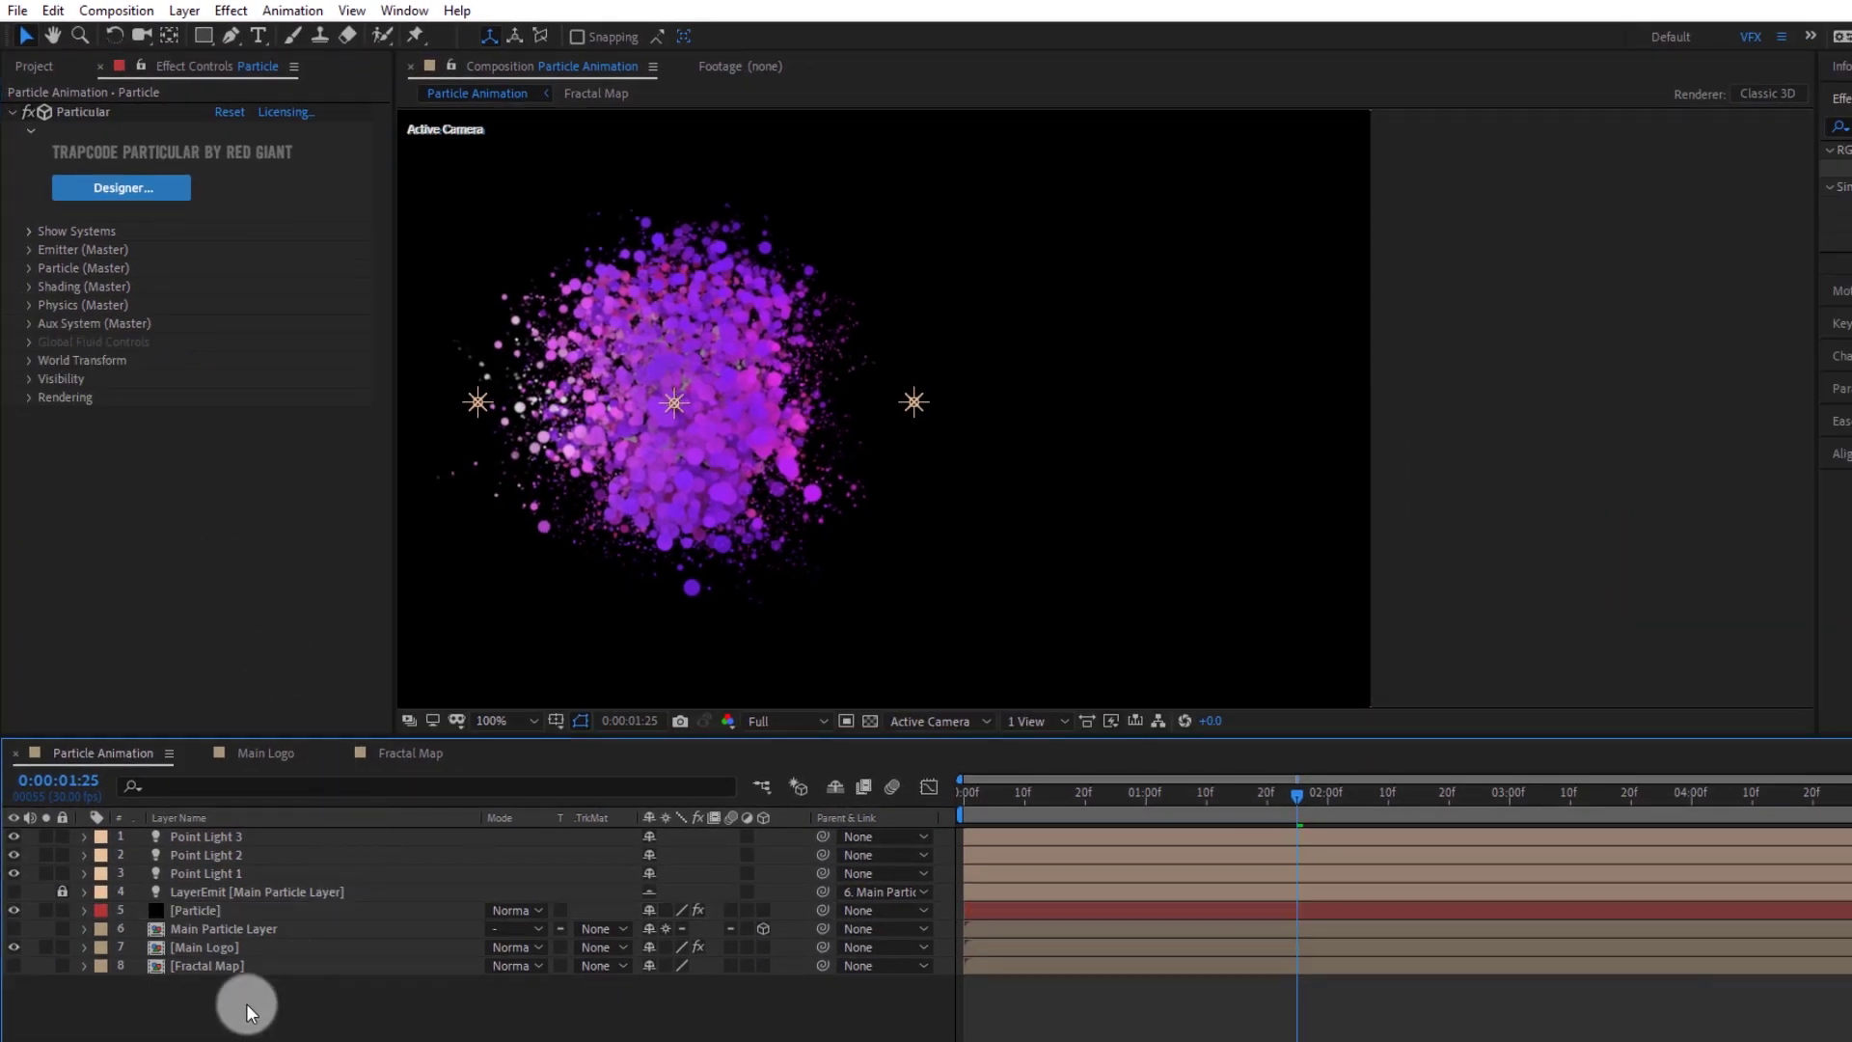
left_click_drag(1043, 793, 907, 803)
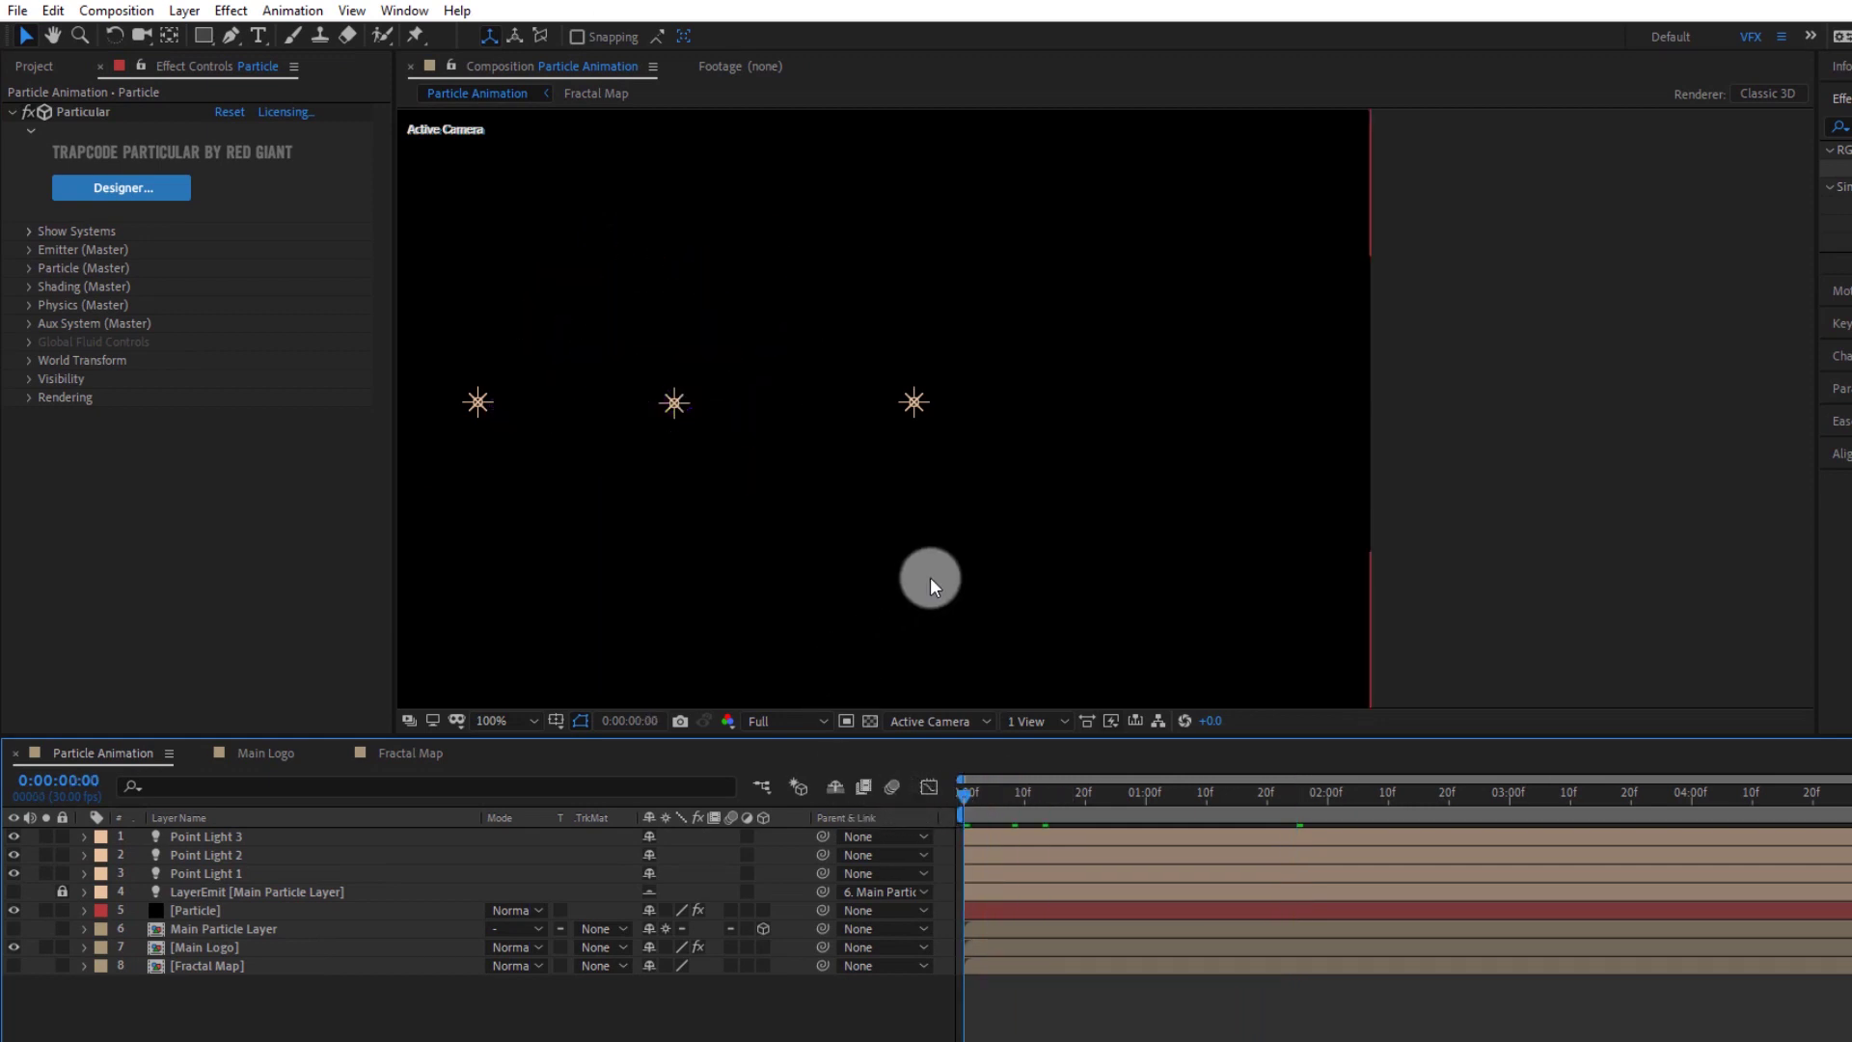
key("ctrl+backslash")
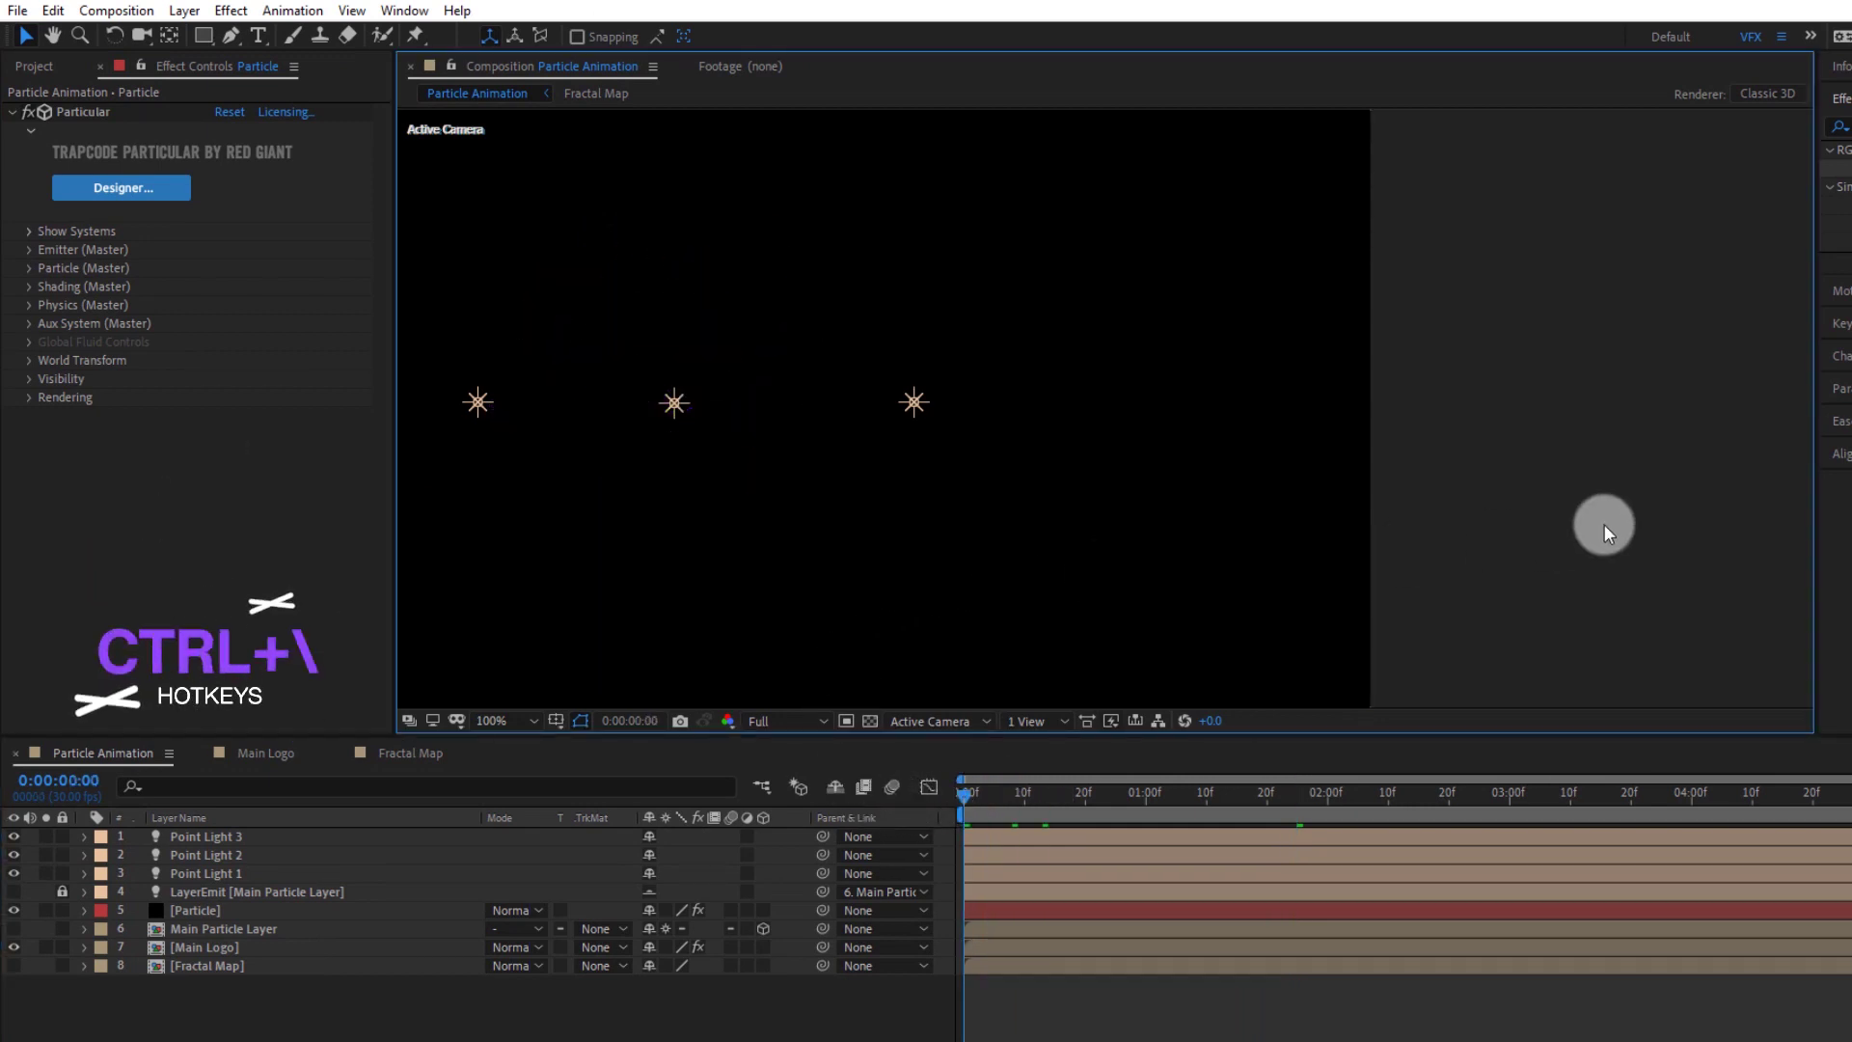
key("space")
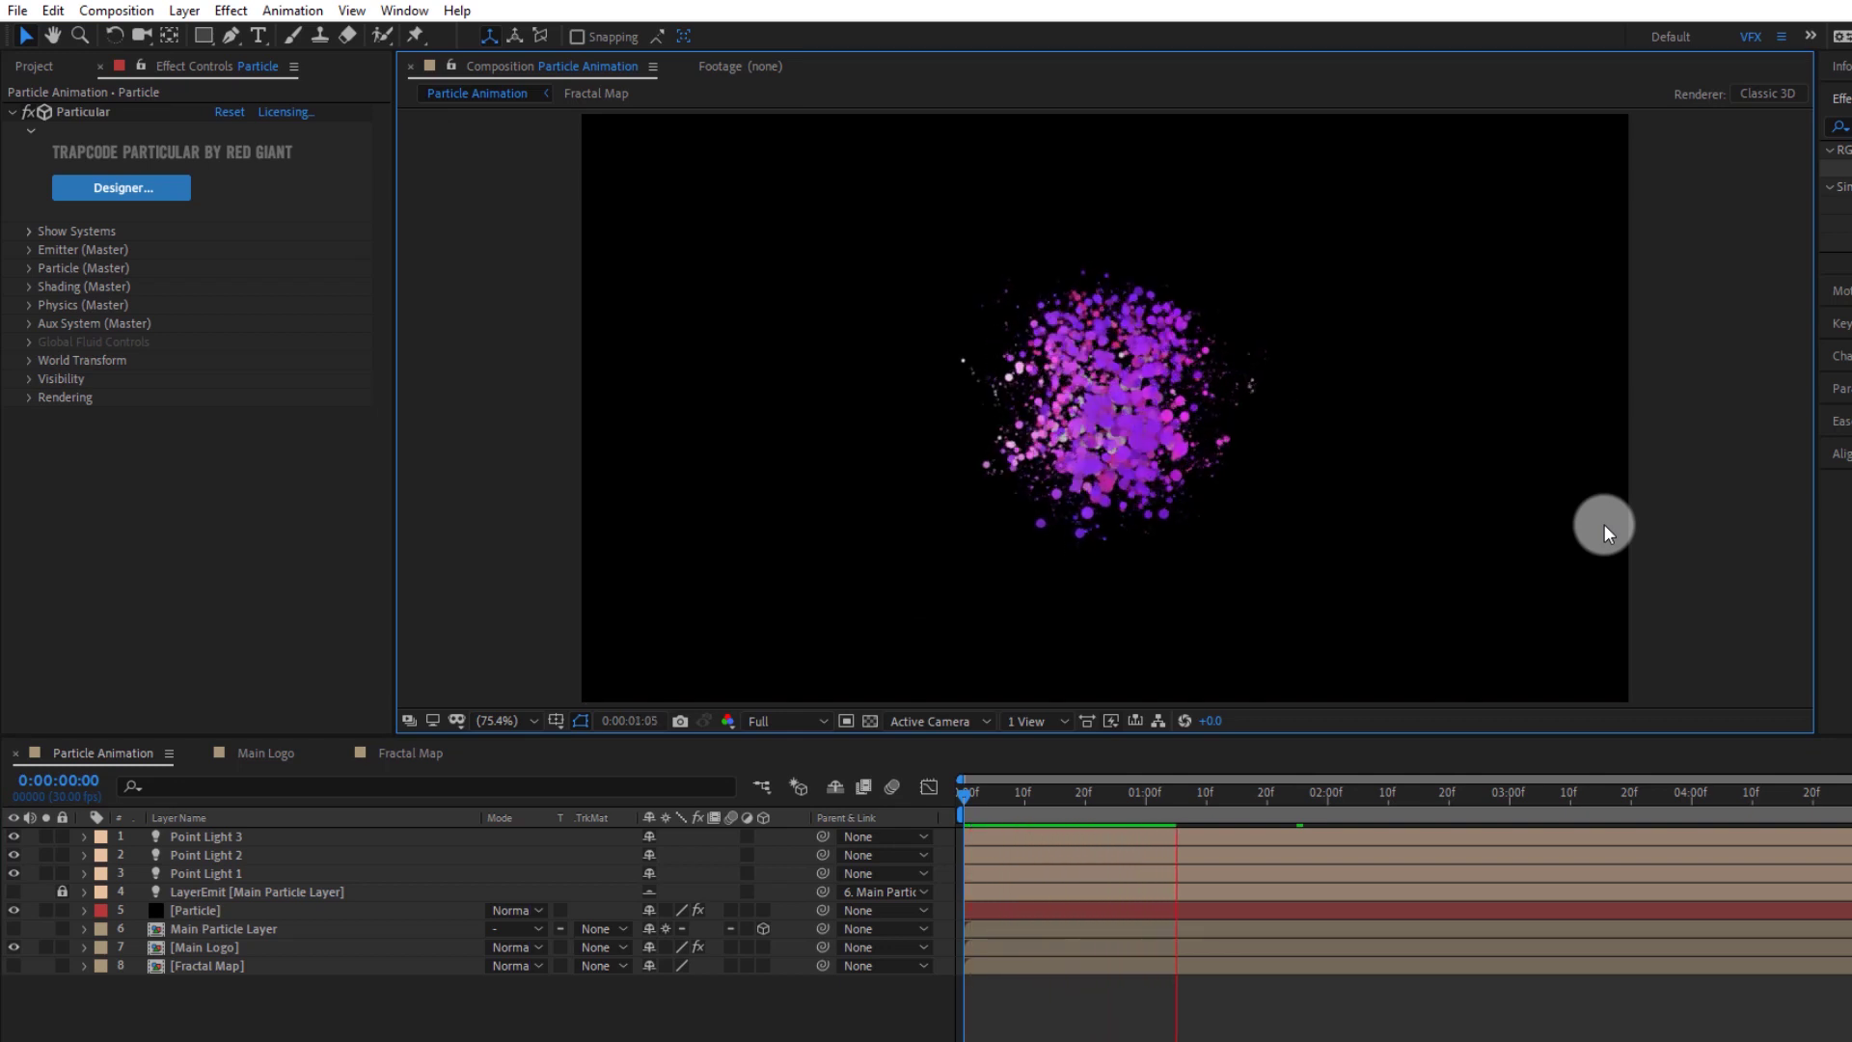
key("space")
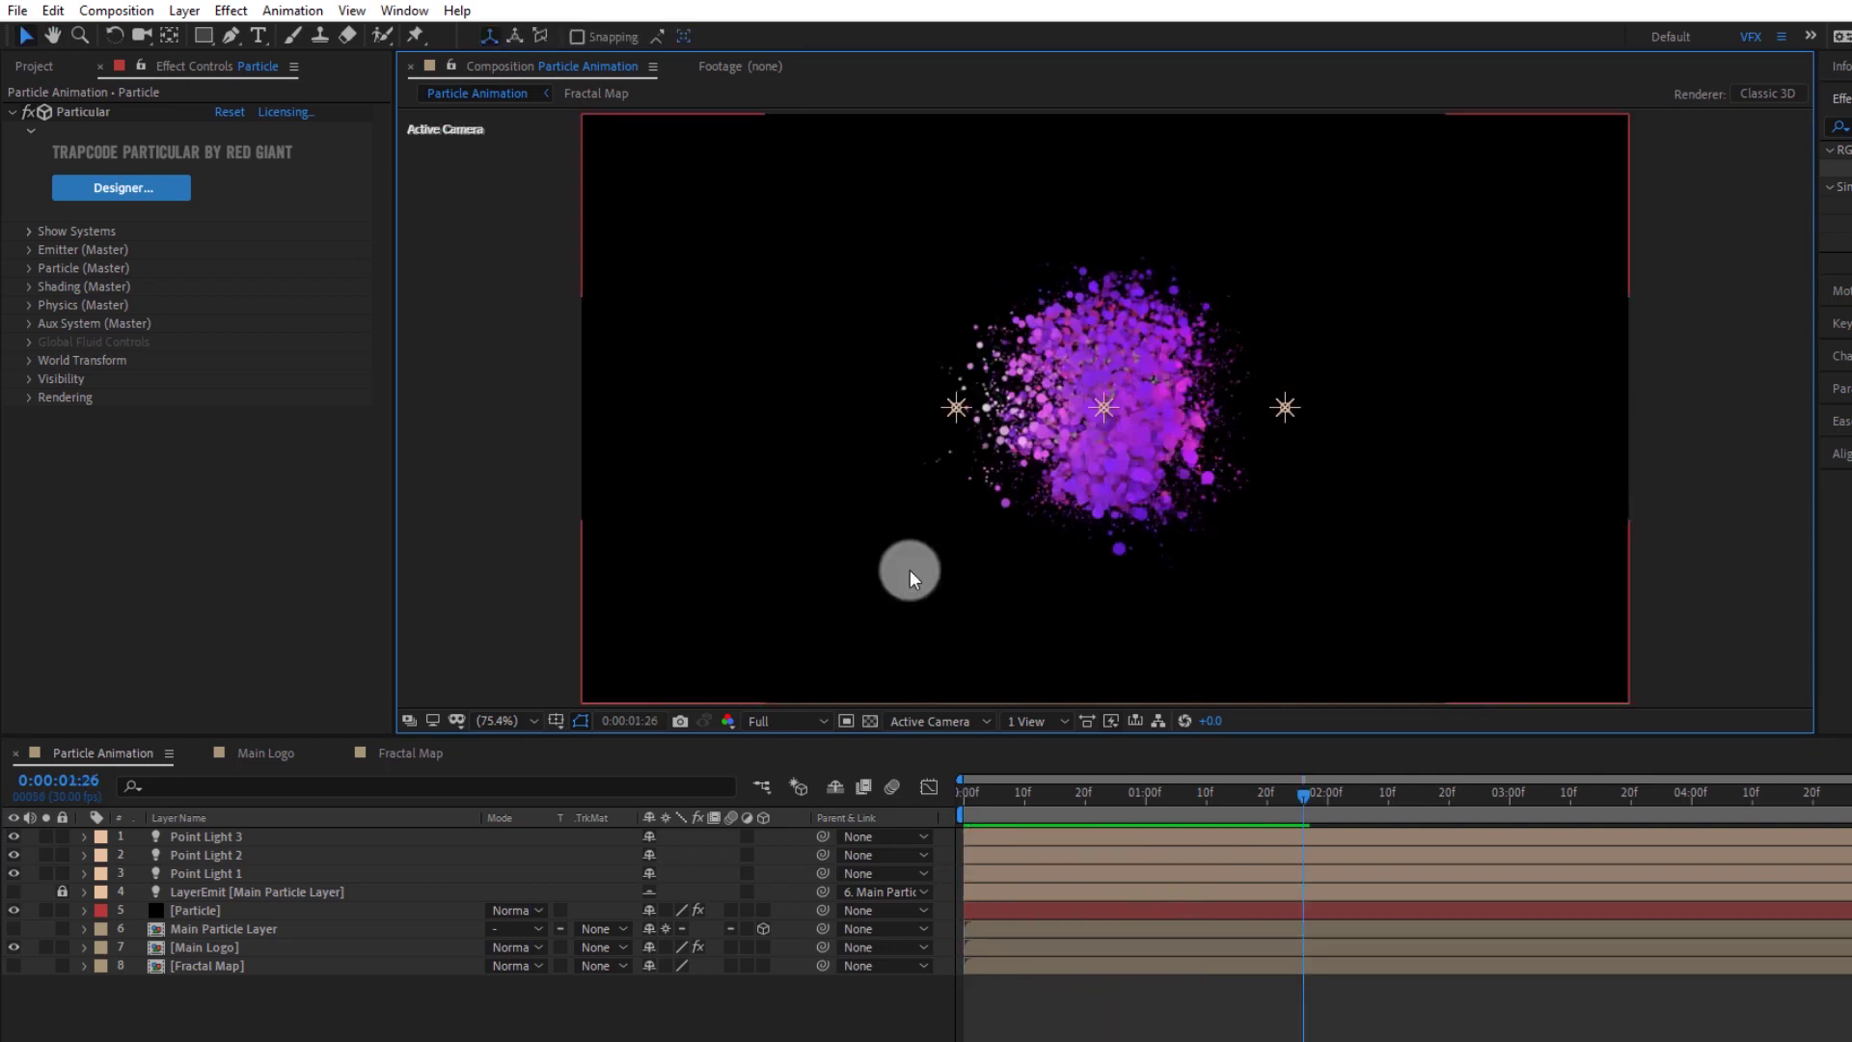
Create a black 1280×720 solid named BG and move it to the bottom of the layer stack
right_click(193, 992)
mouse_move(274, 759)
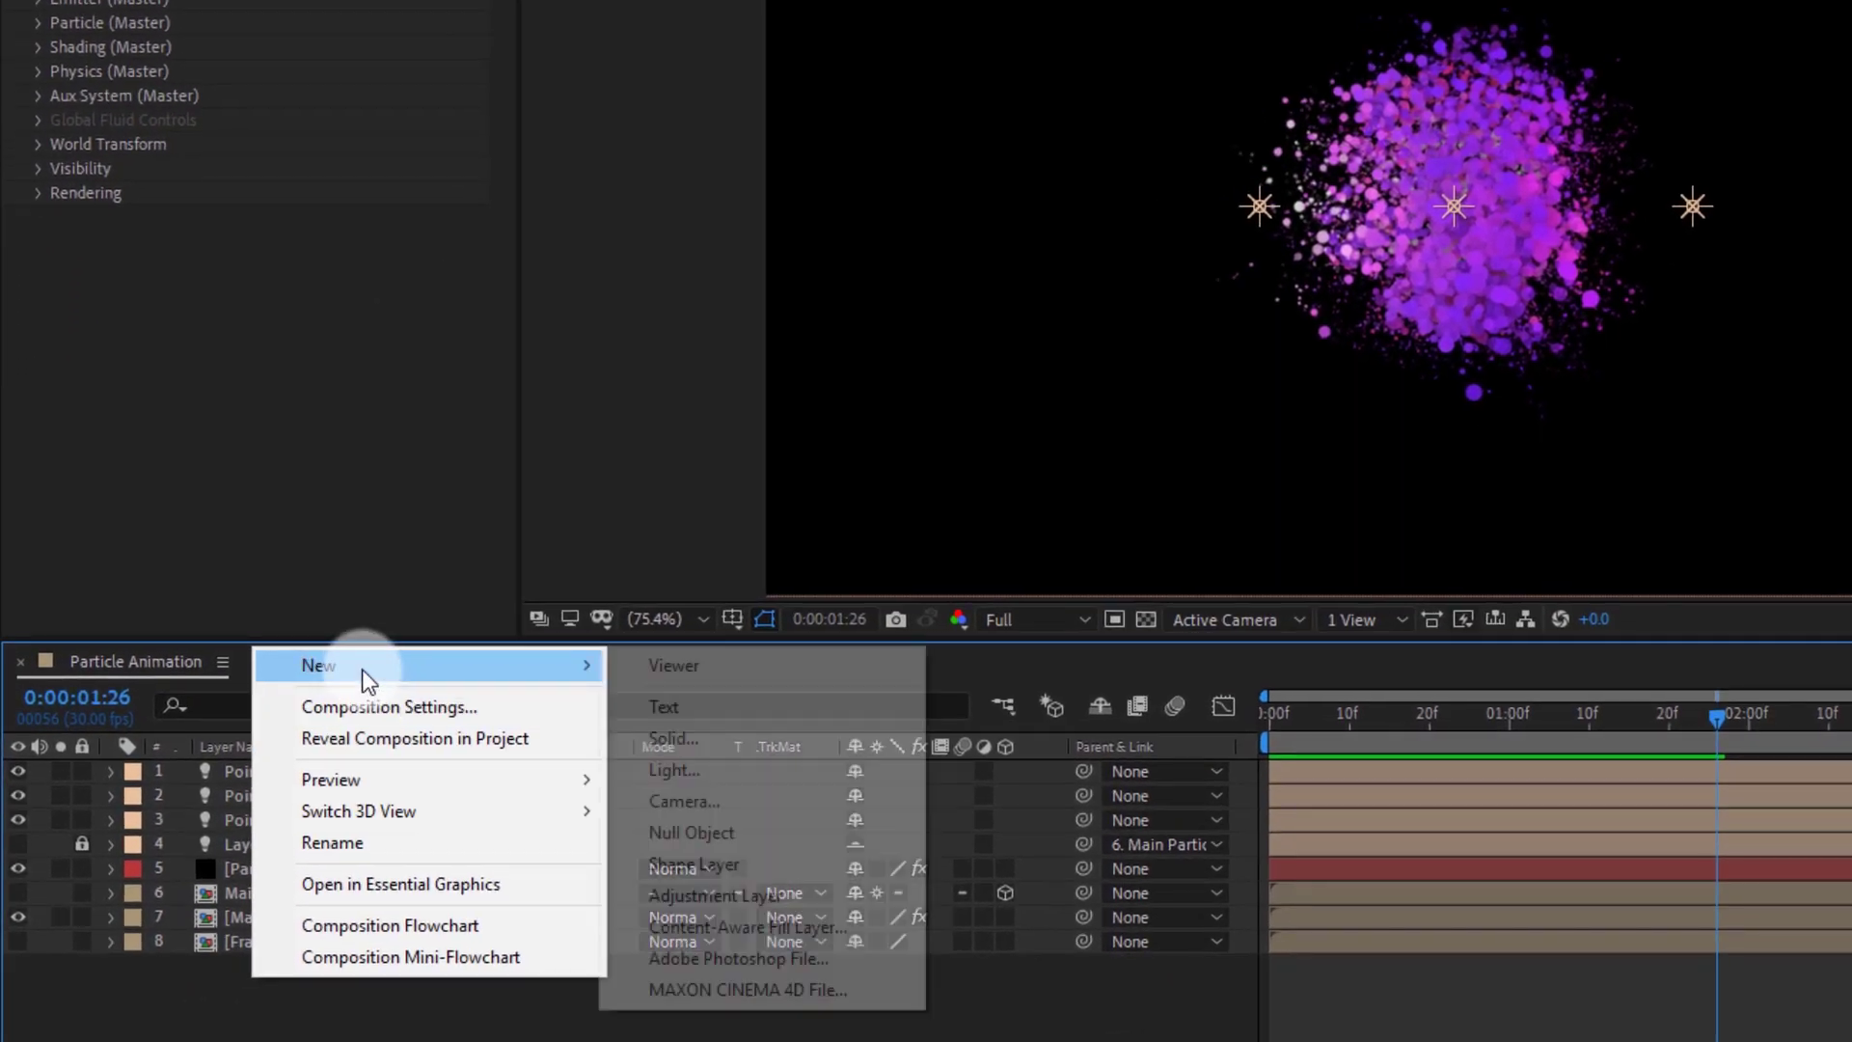
left_click(695, 738)
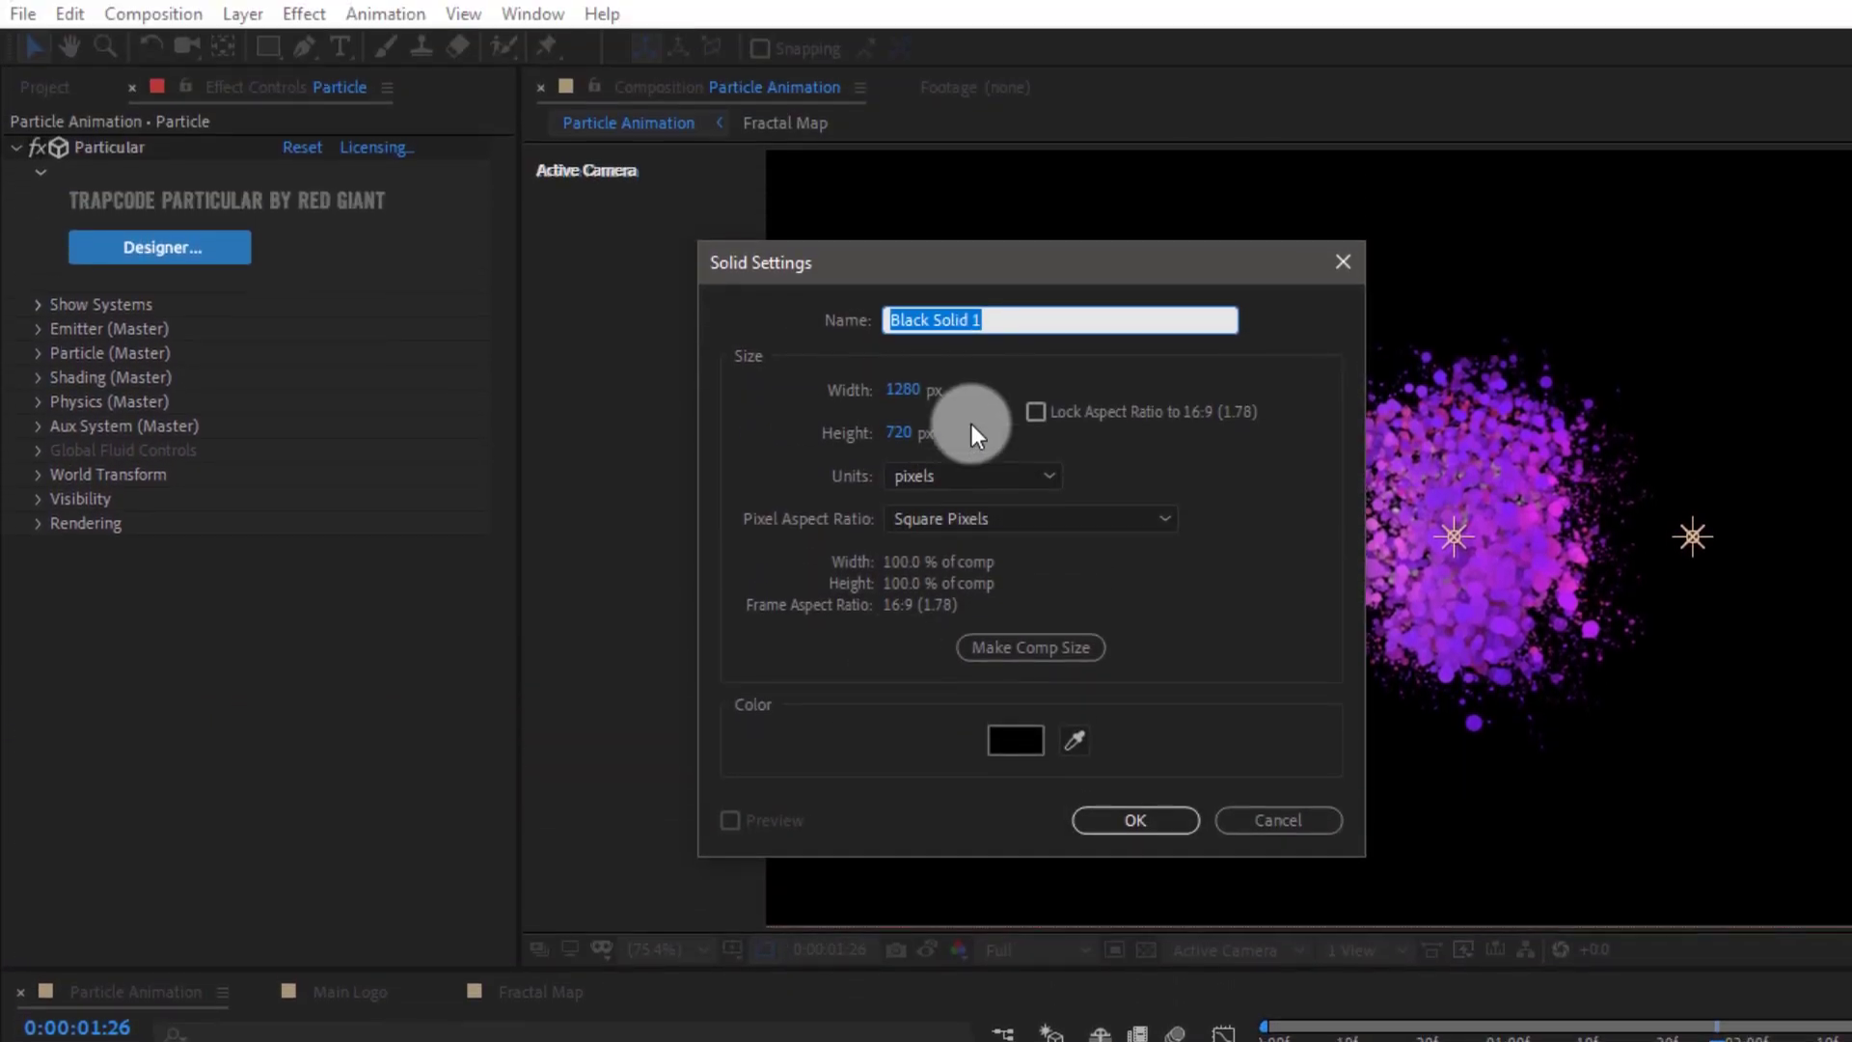
type("BG")
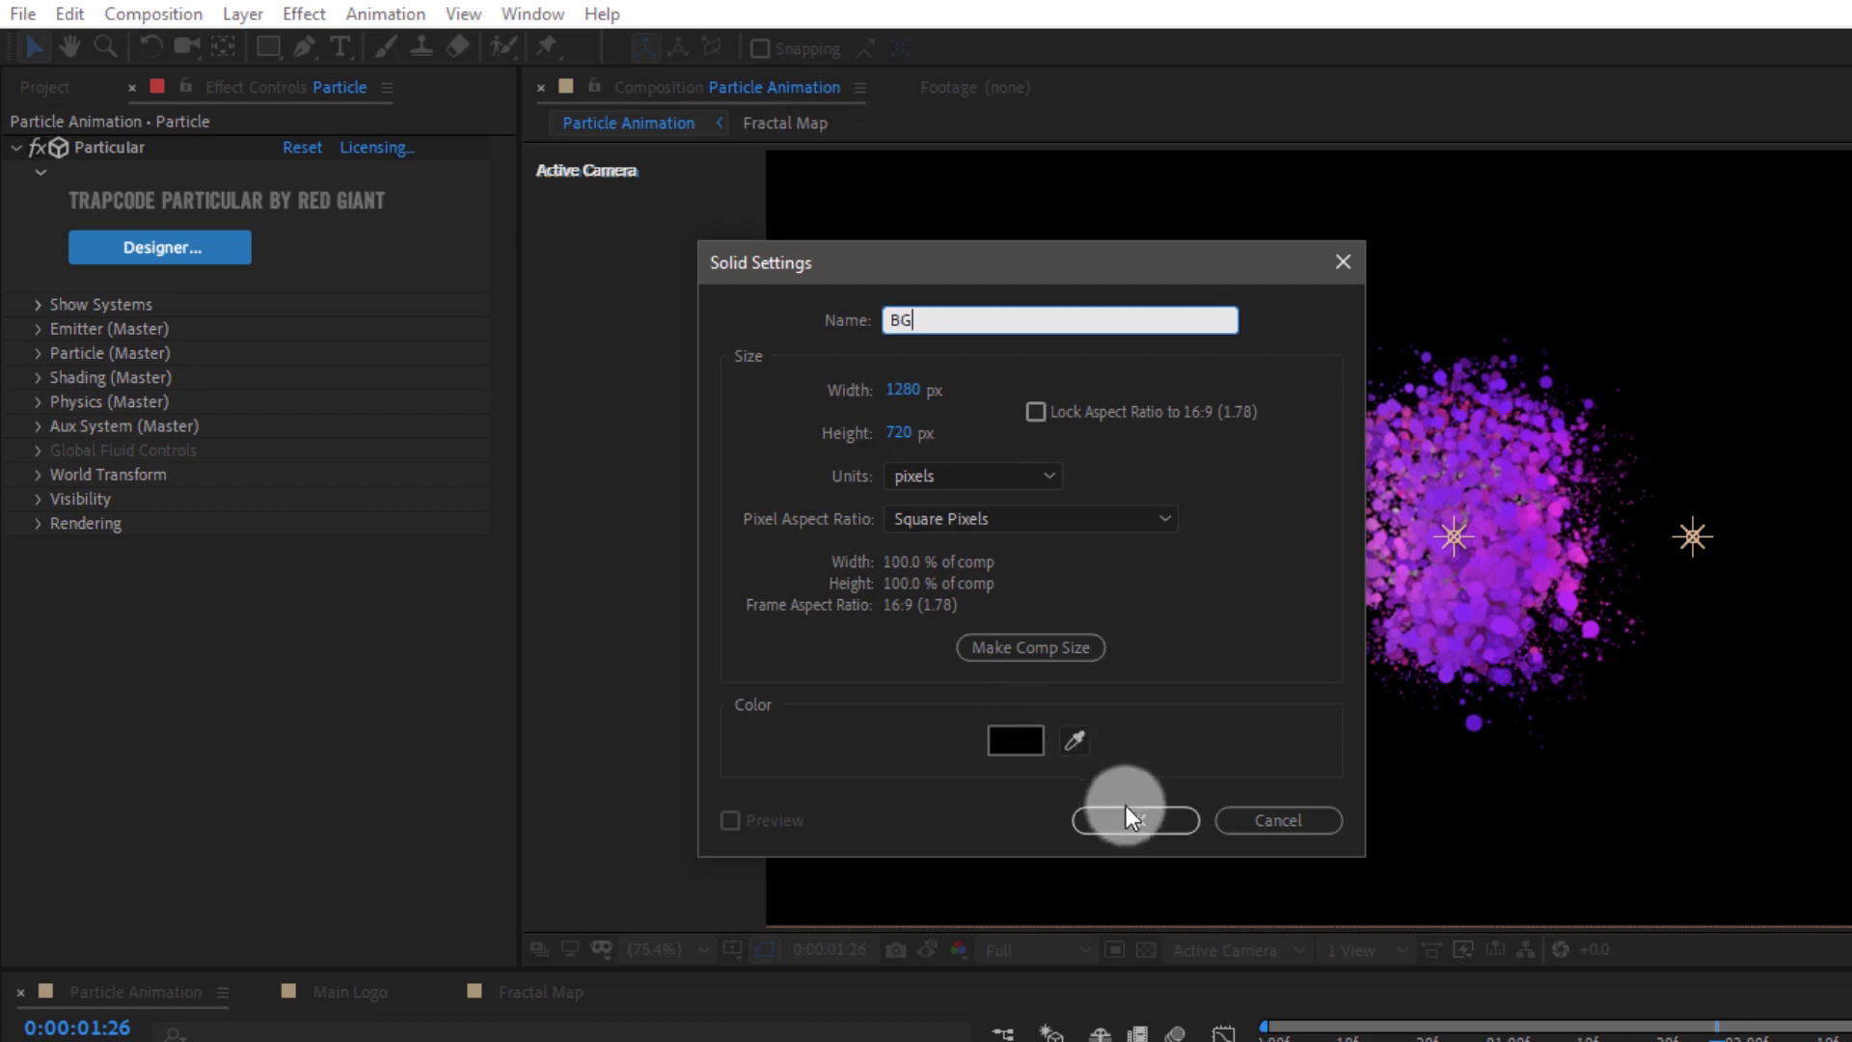
left_click(1126, 818)
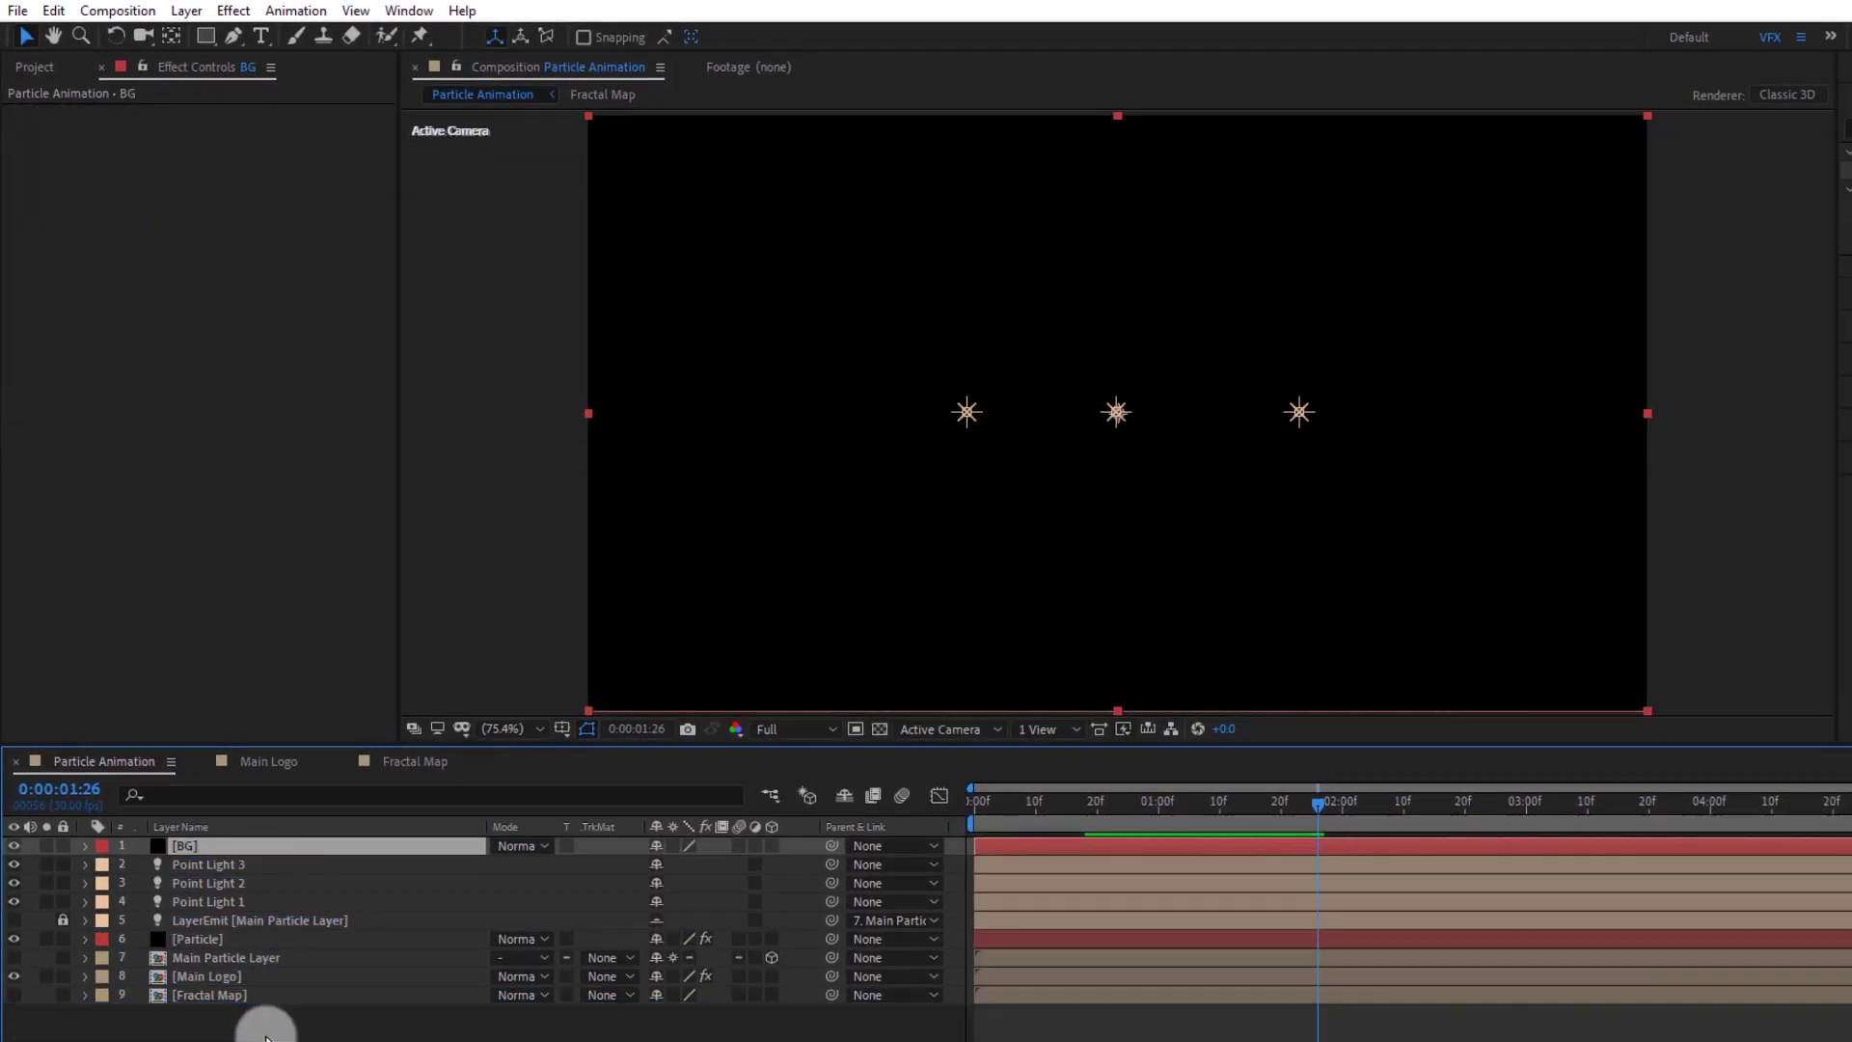
left_click_drag(265, 1037, 248, 1013)
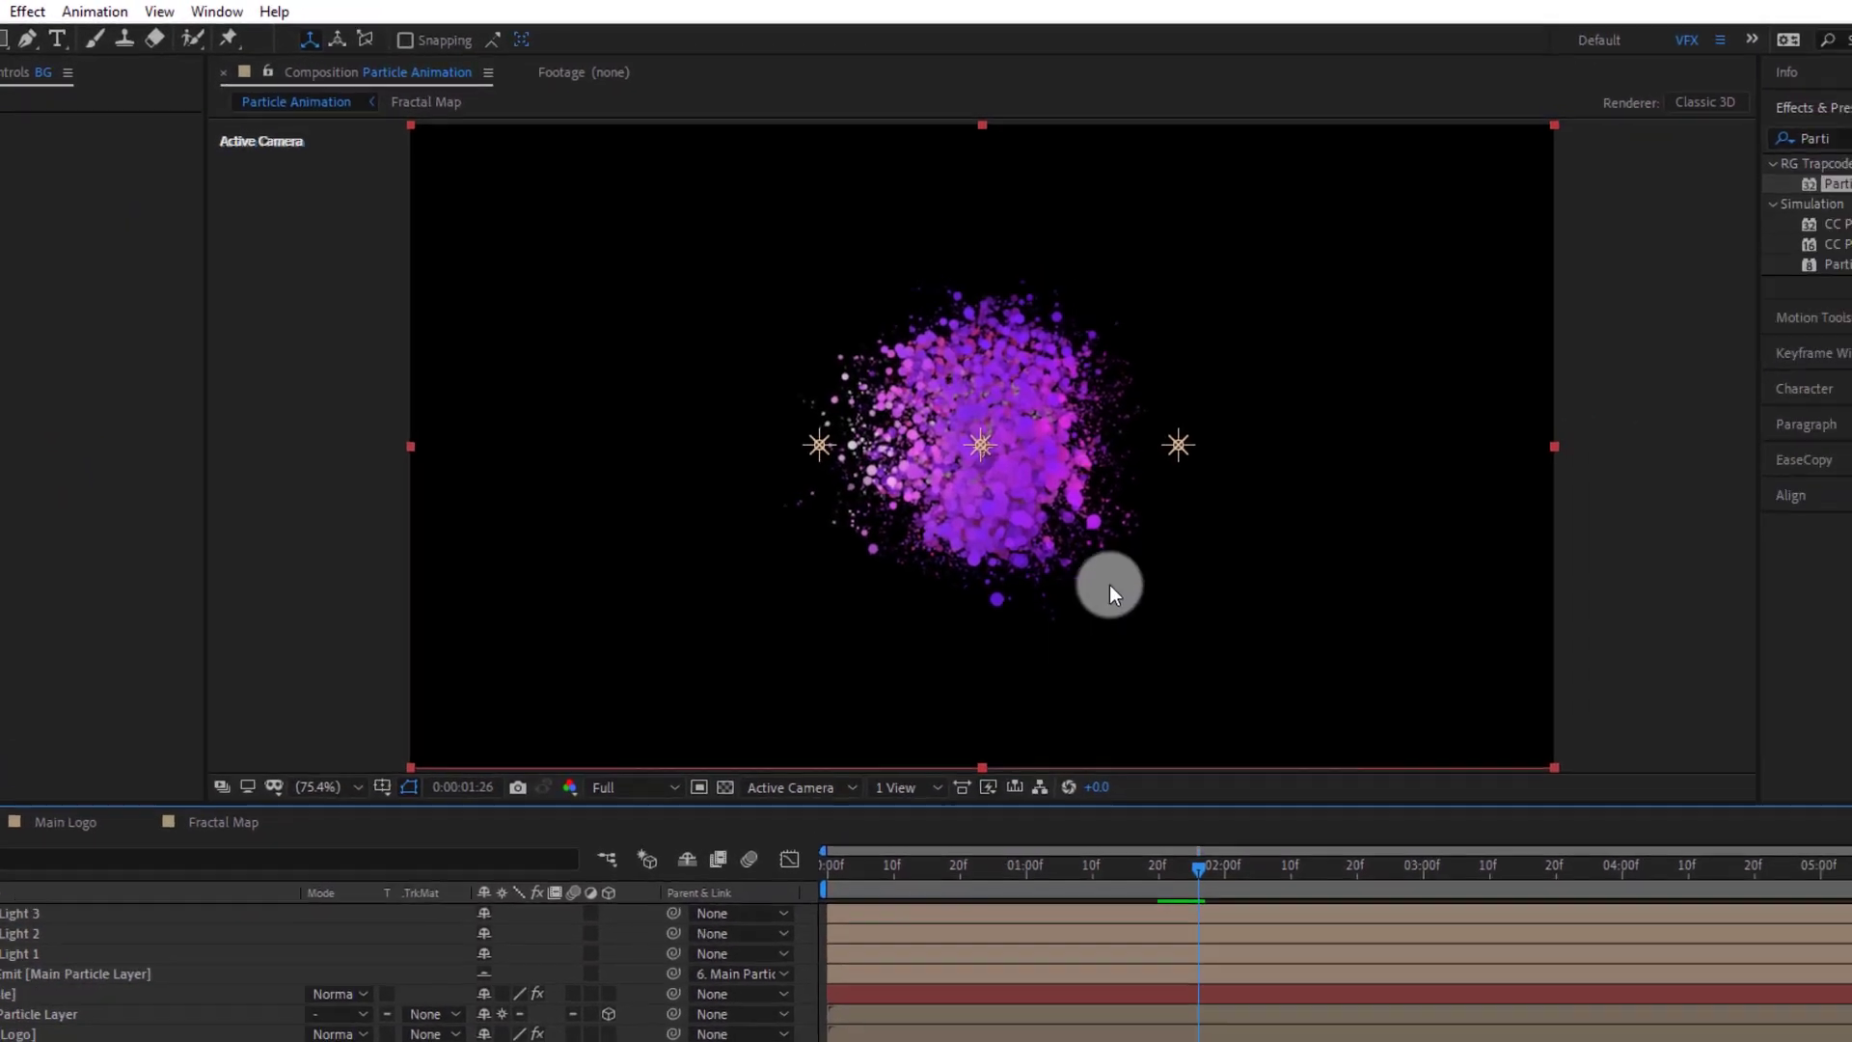
Apply the 4-Color Gradient effect to the BG layer
left_click(1770, 136)
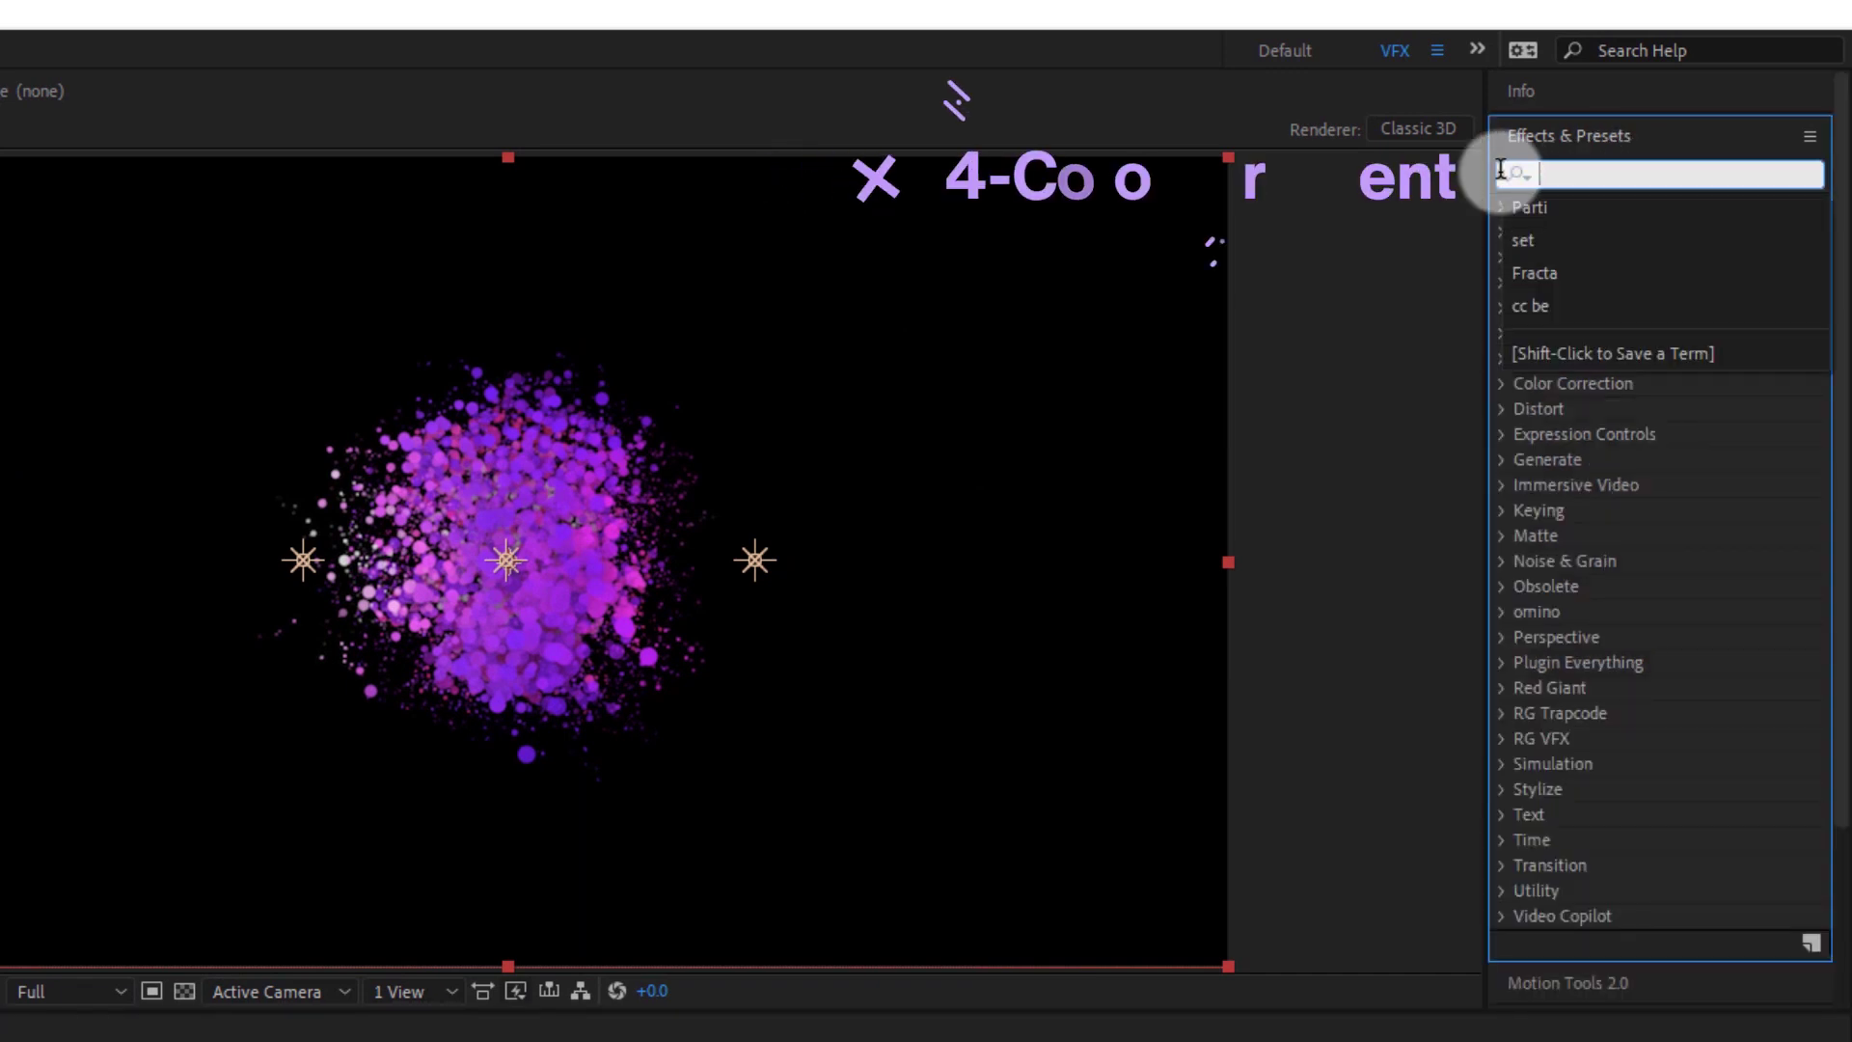
type("grad")
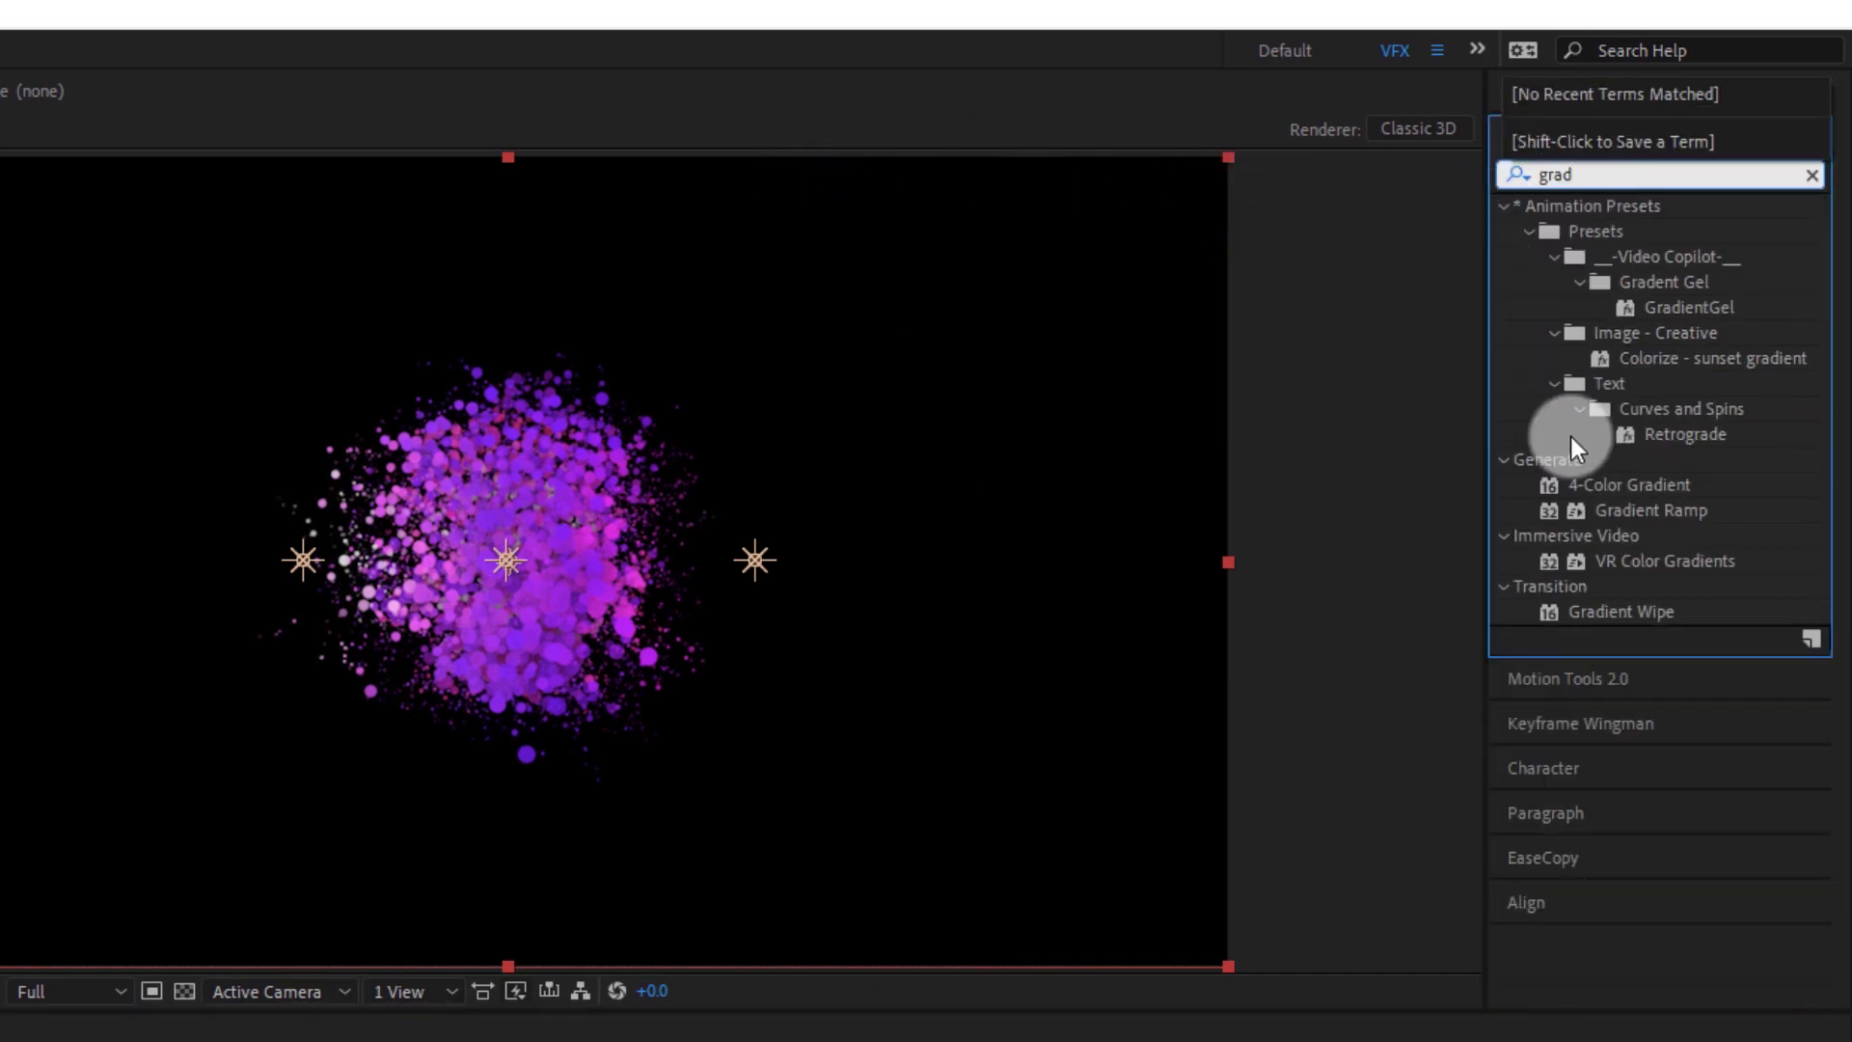
left_click(1623, 490)
left_click_drag(1623, 494, 627, 644)
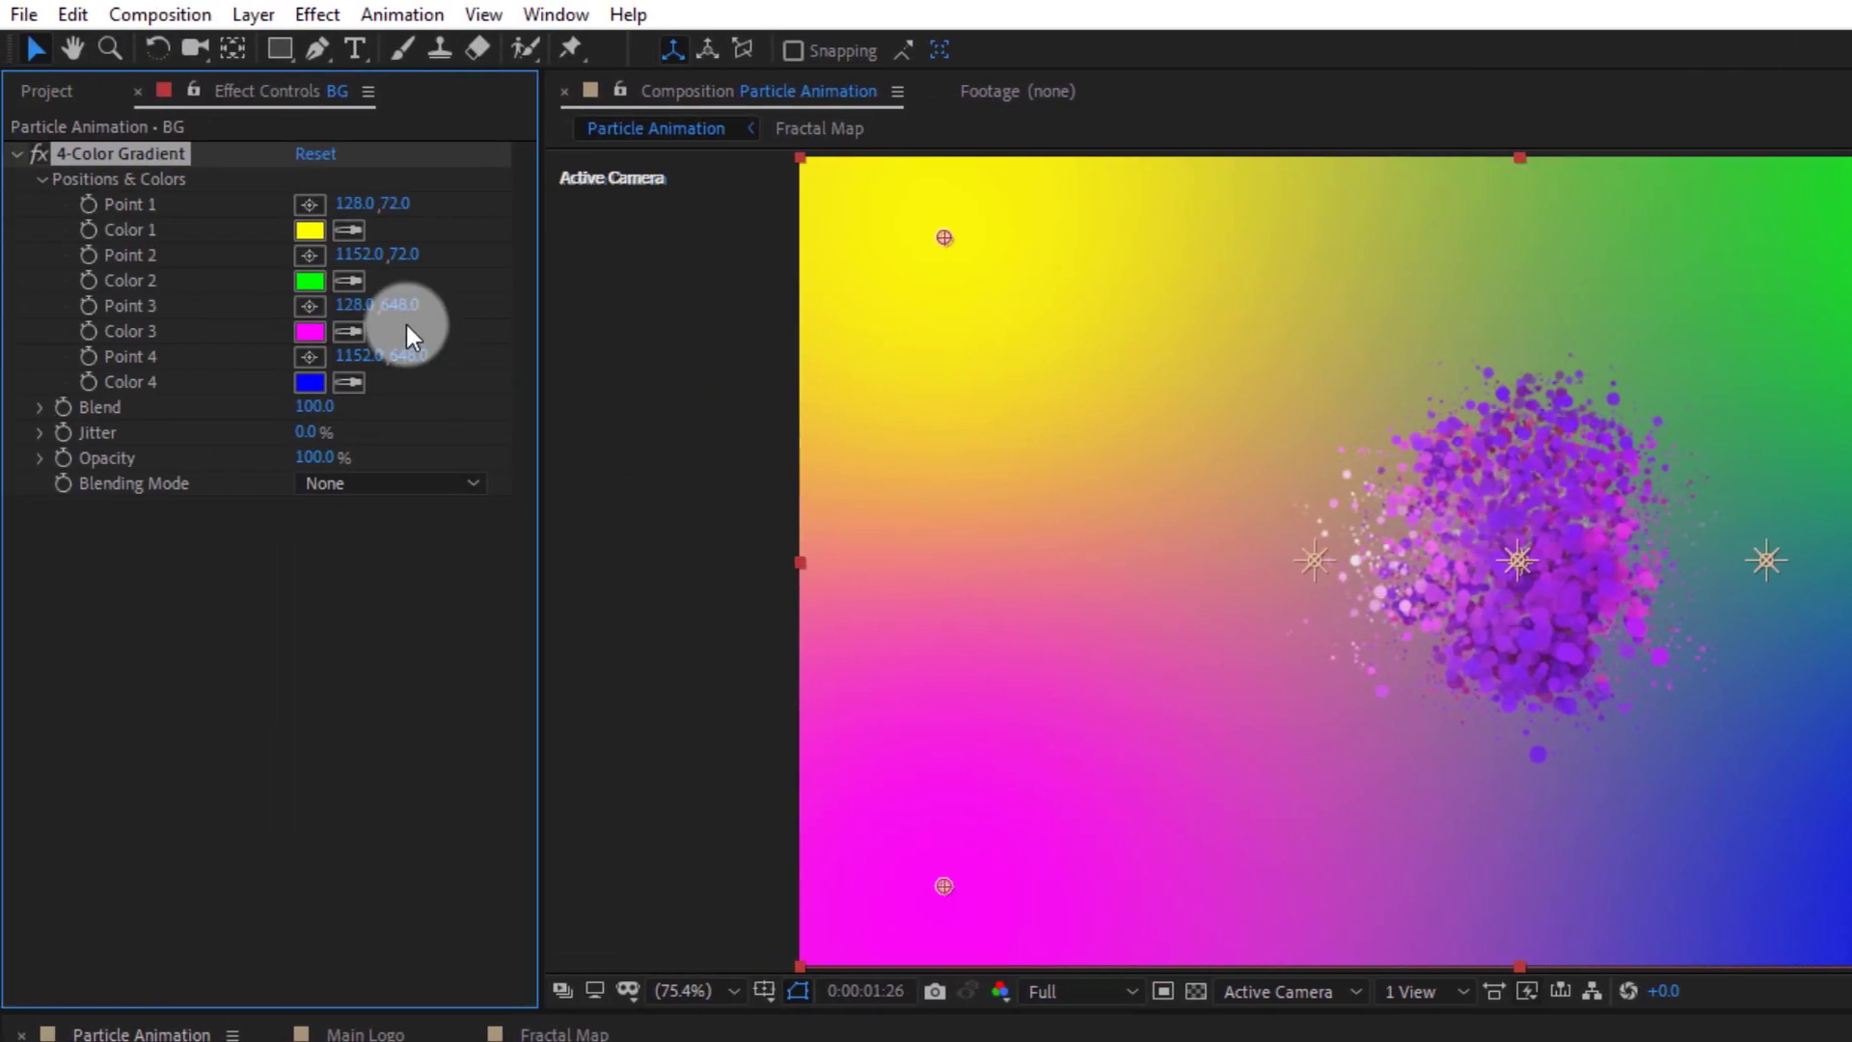
Set all four gradient colours to black
left_click(309, 232)
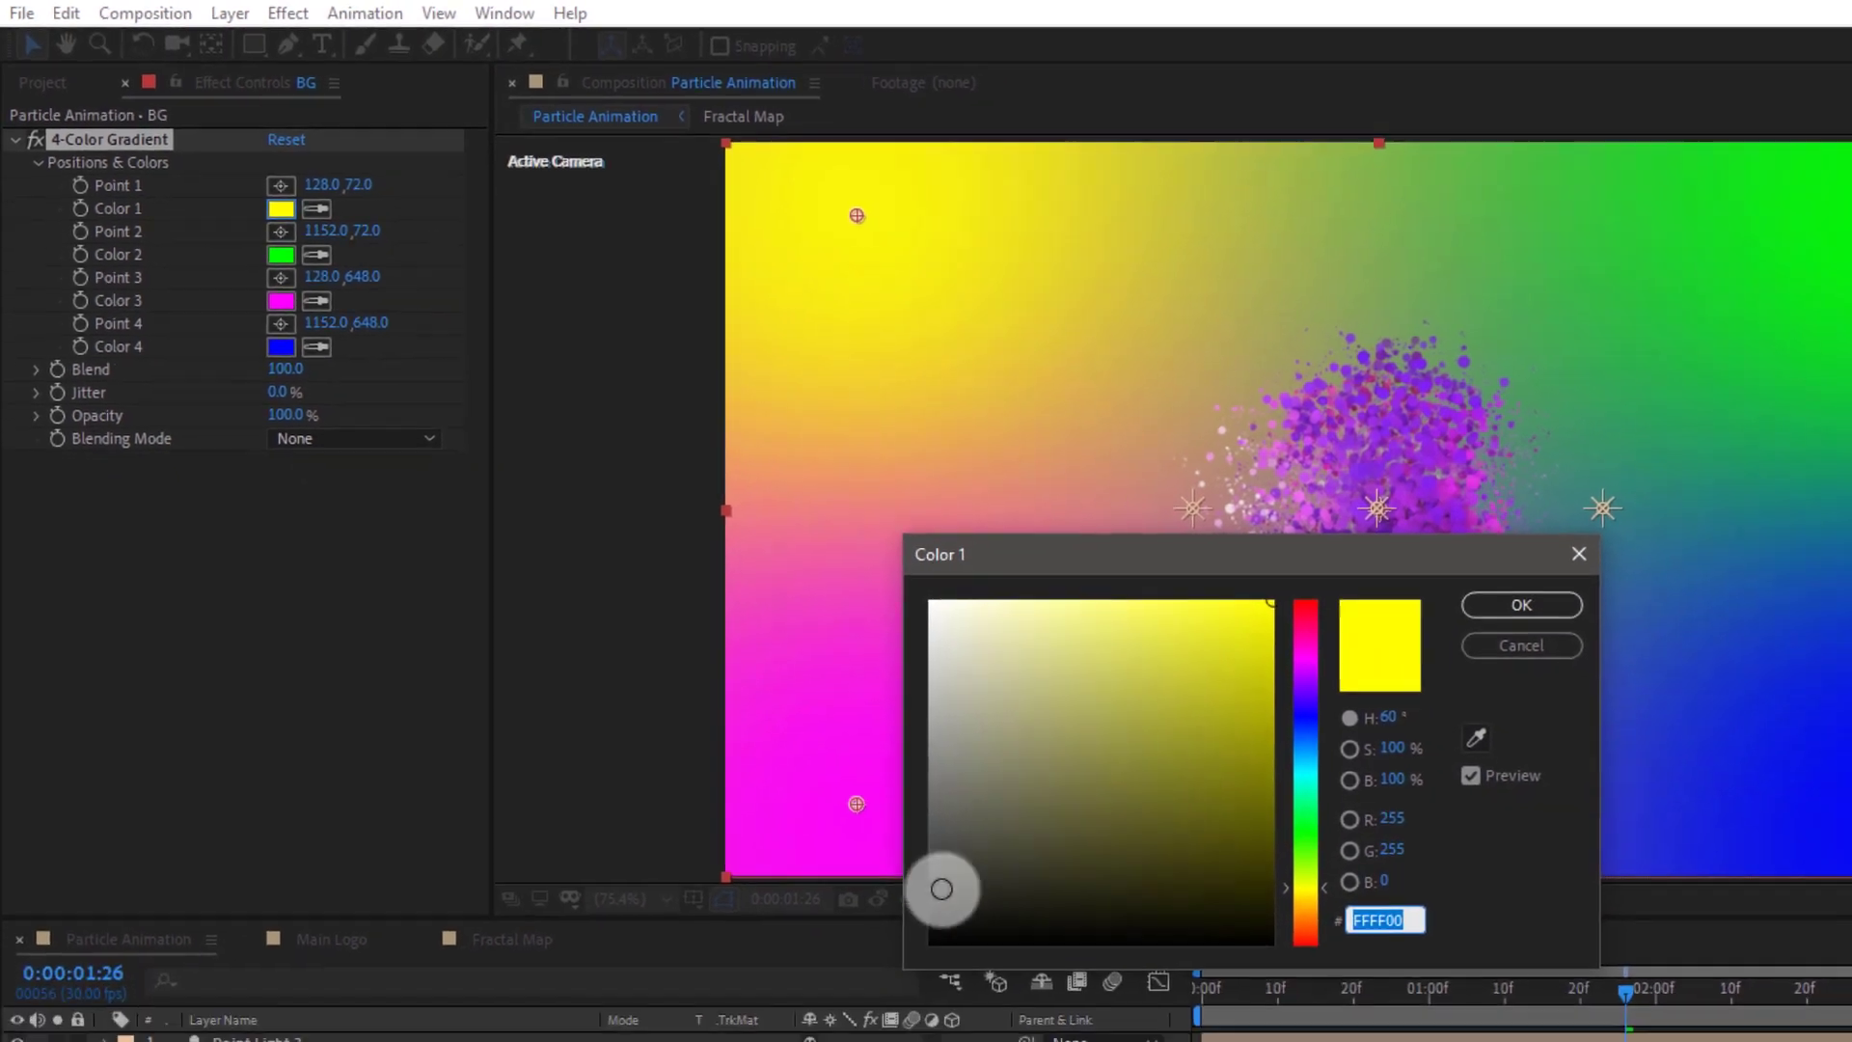
left_click_drag(877, 777, 846, 937)
left_click(1403, 567)
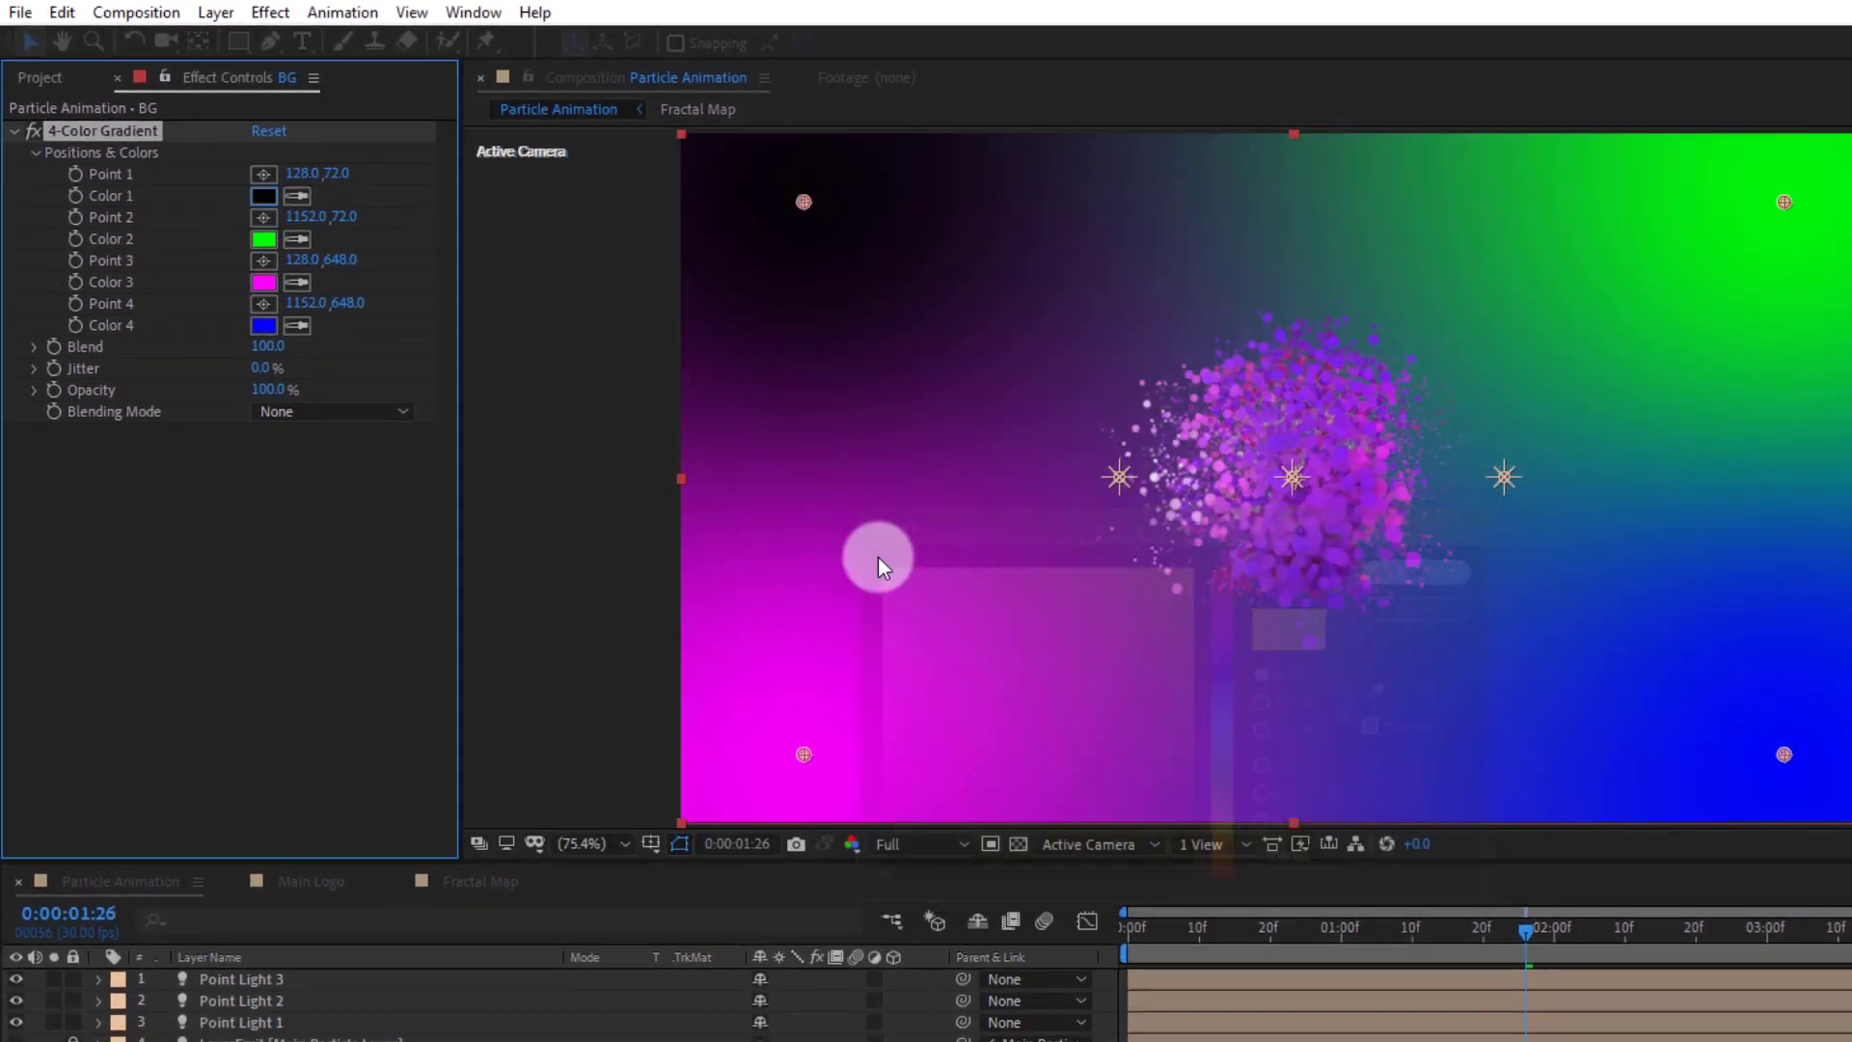
left_click(295, 239)
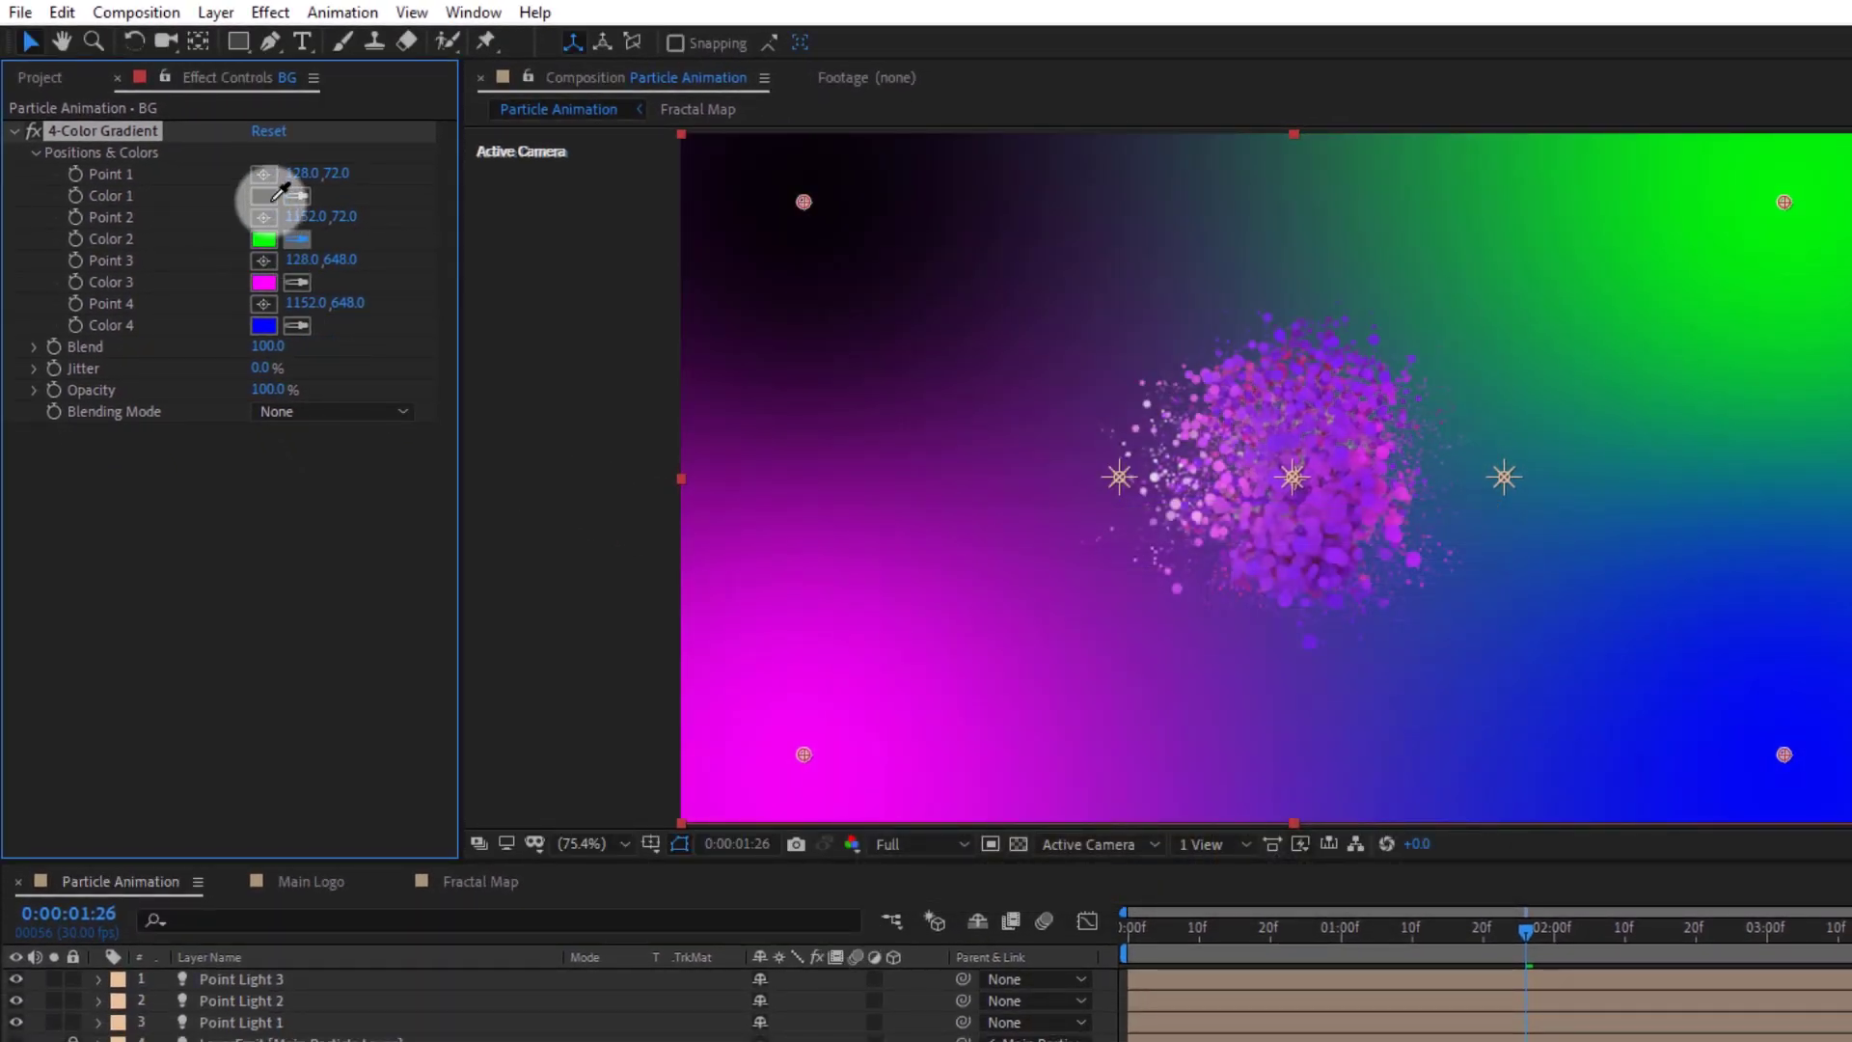
left_click(263, 193)
left_click(296, 283)
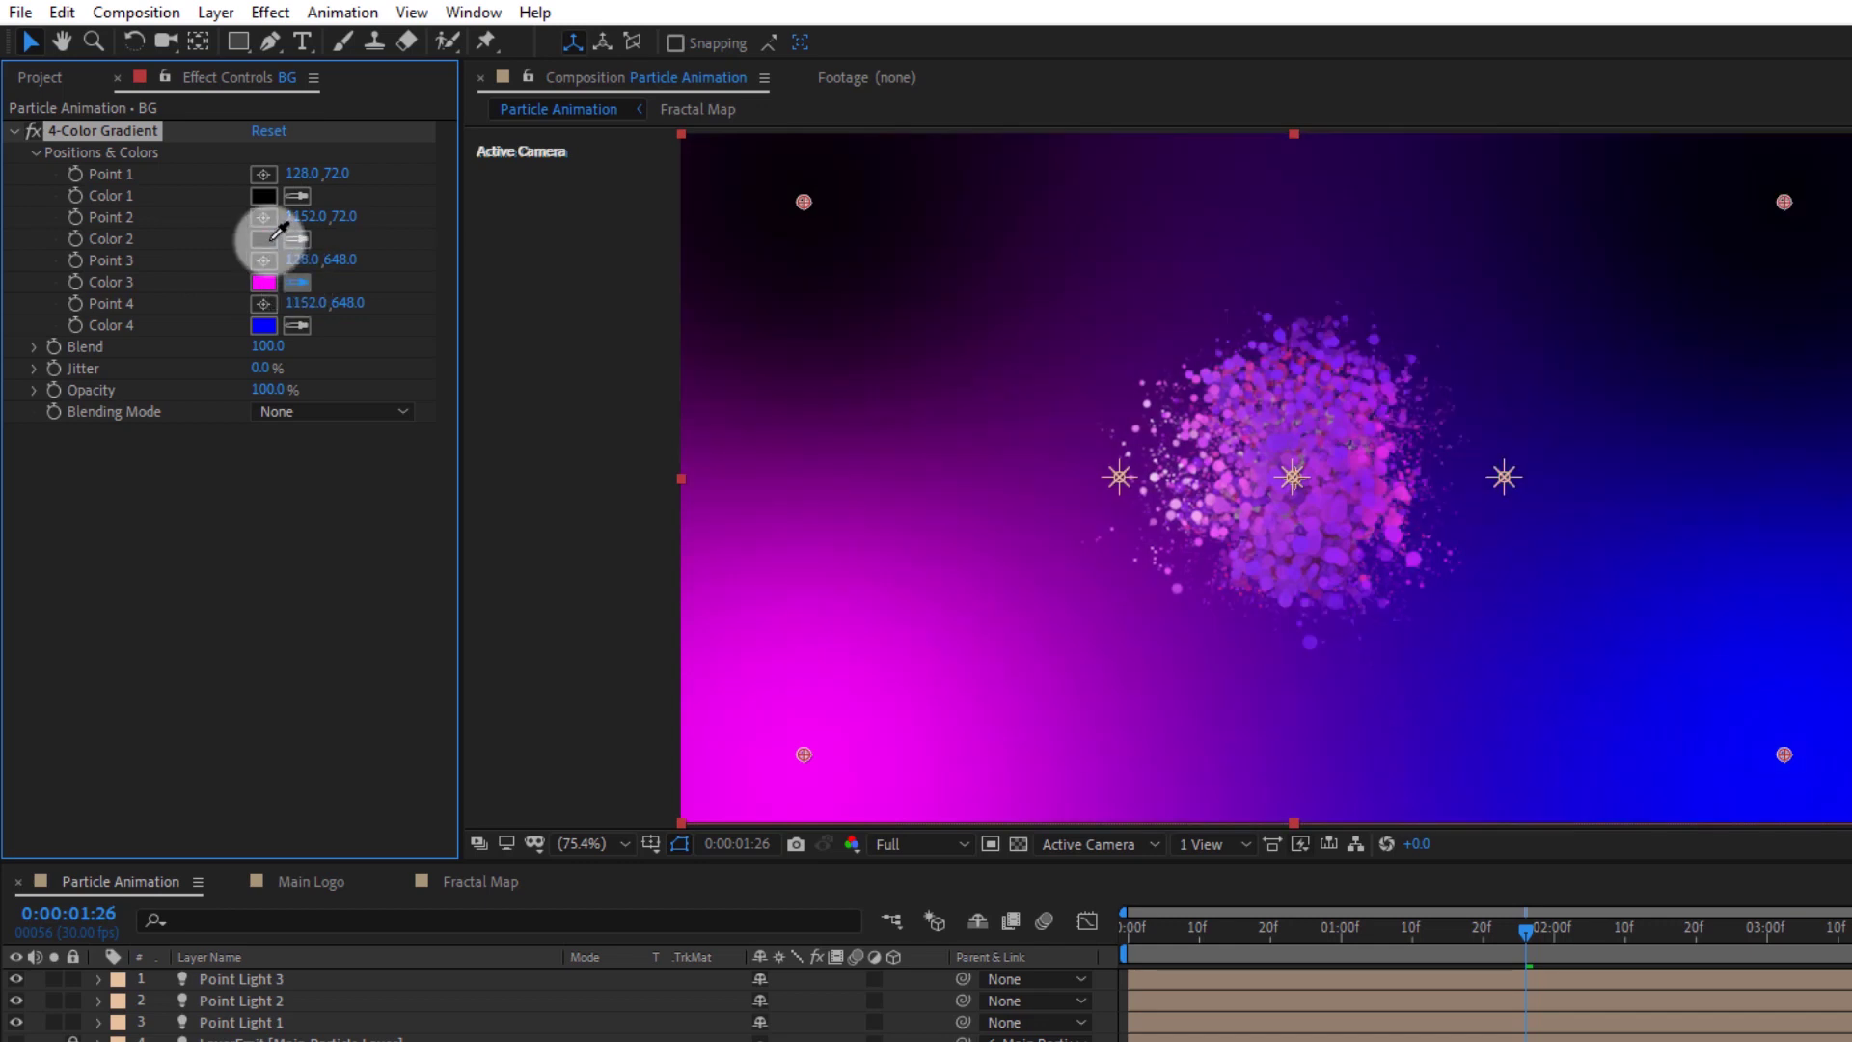
left_click(295, 326)
left_click(263, 282)
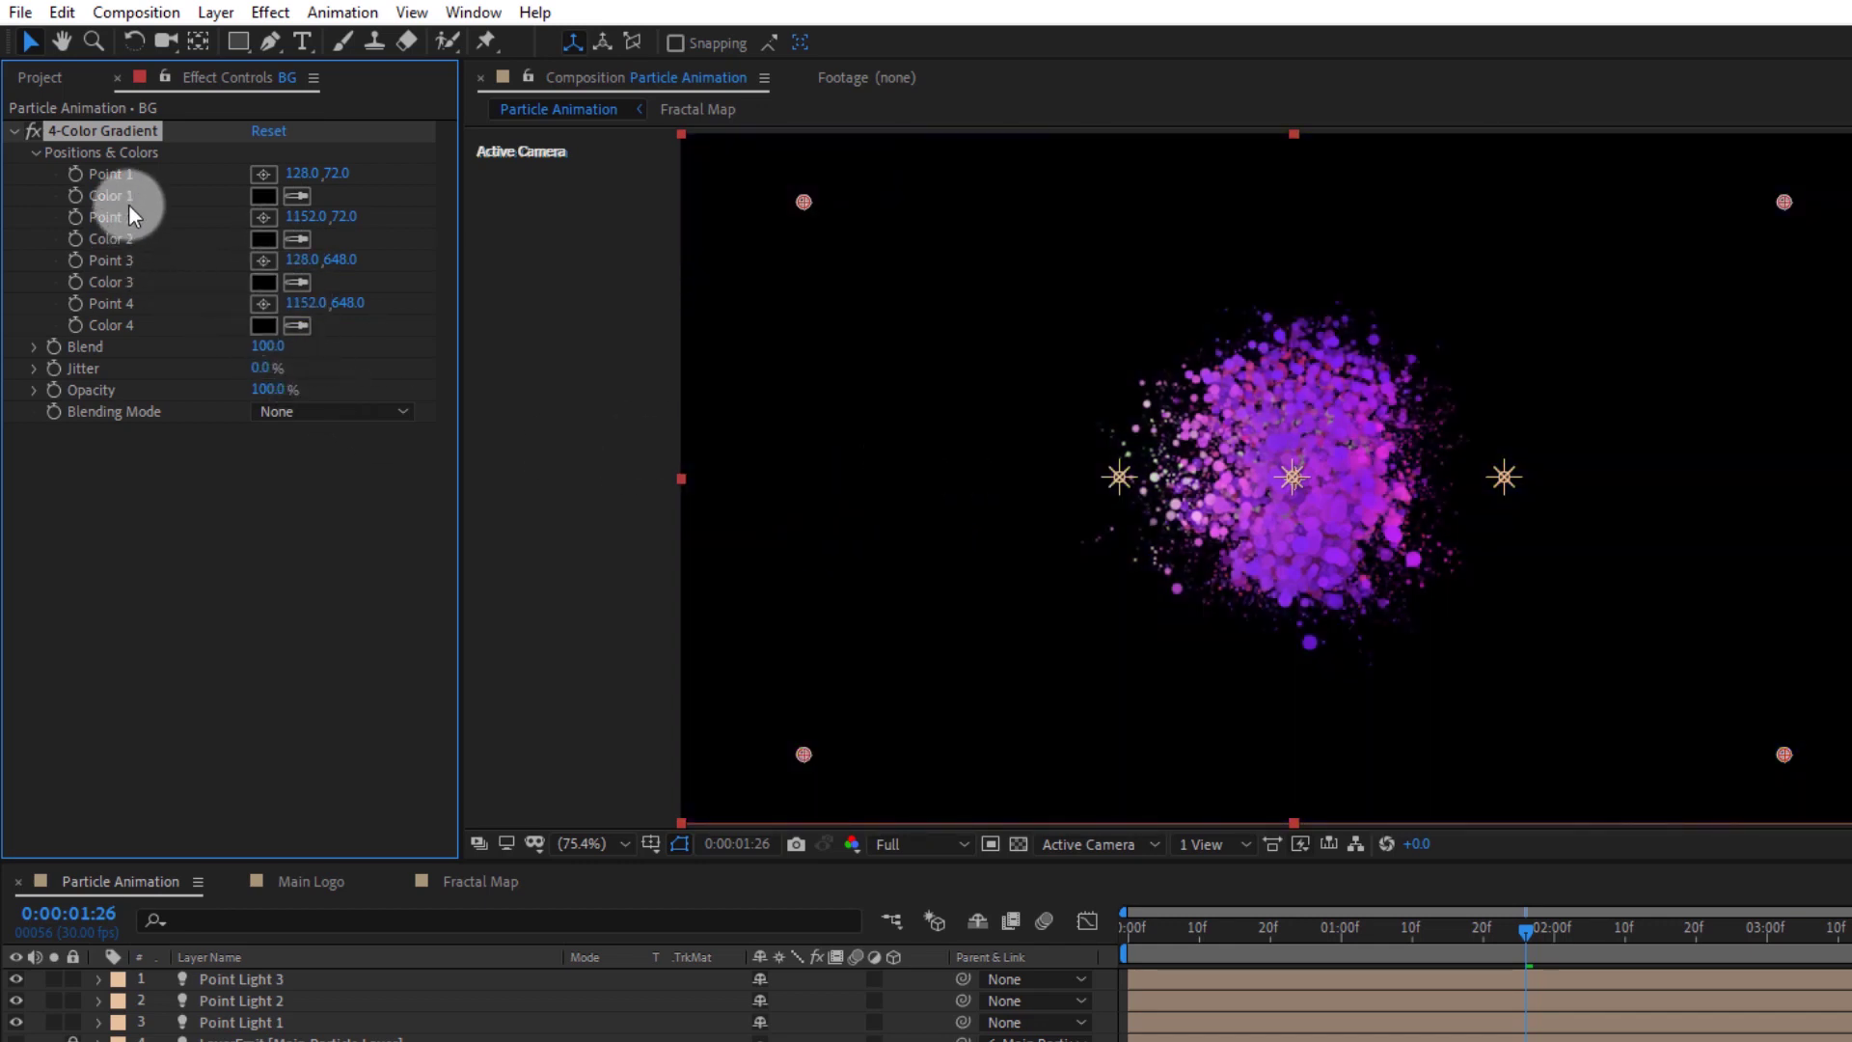
Change Colors 1 and 2 to the same deep purple
left_click(260, 199)
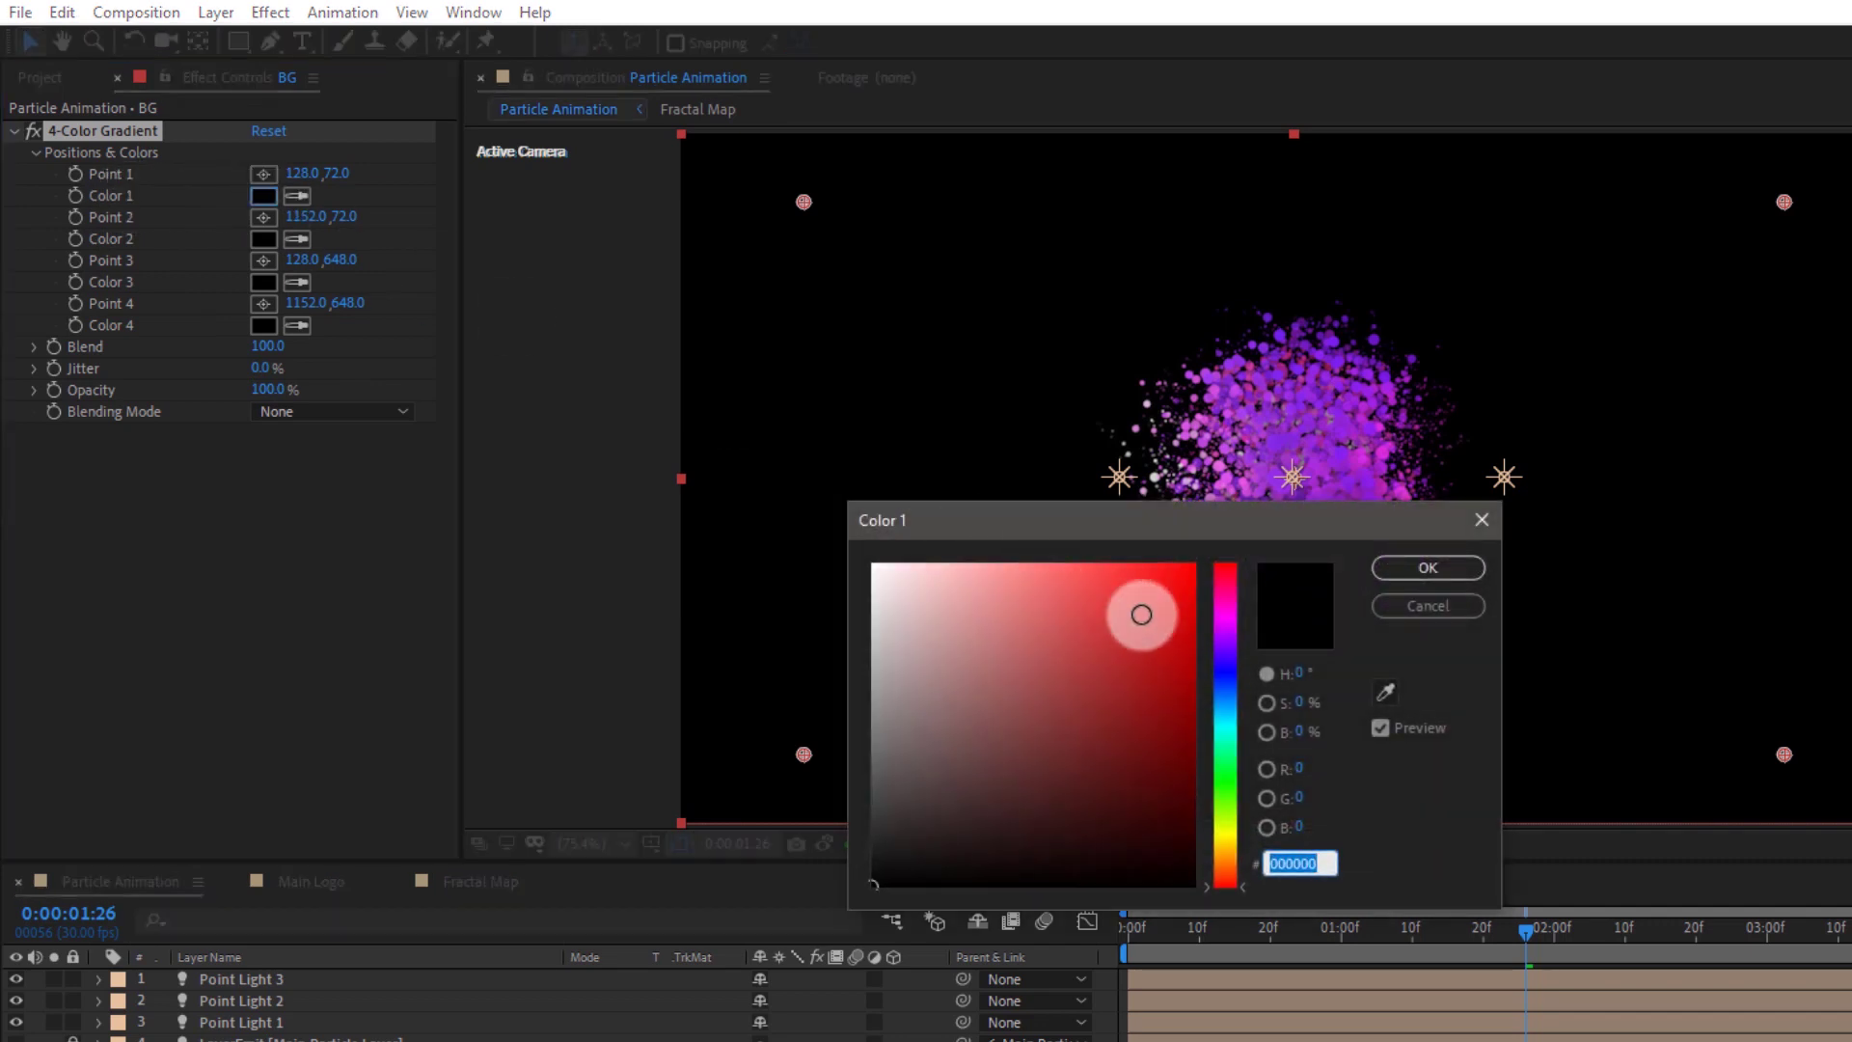
left_click(1230, 634)
mouse_move(1145, 574)
left_mouse_down()
mouse_move(1170, 605)
mouse_move(1196, 768)
left_mouse_up()
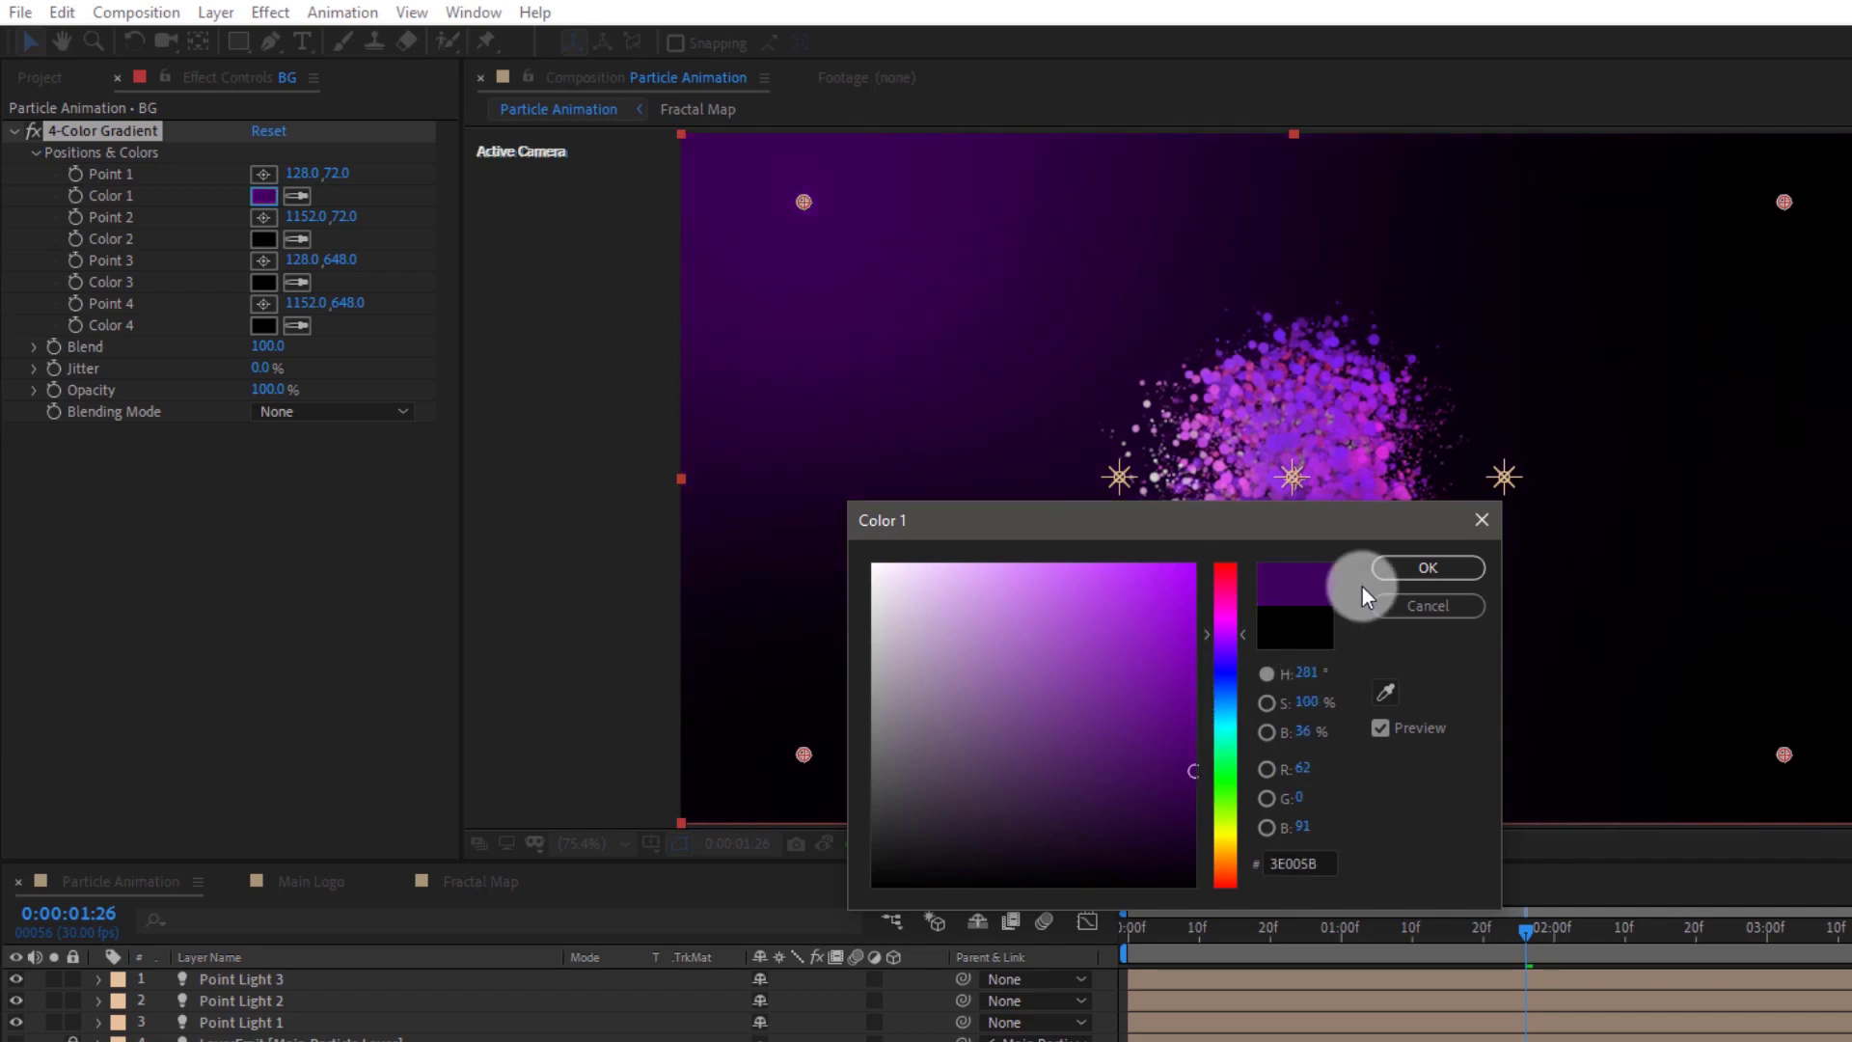
left_click(1427, 567)
left_click(295, 239)
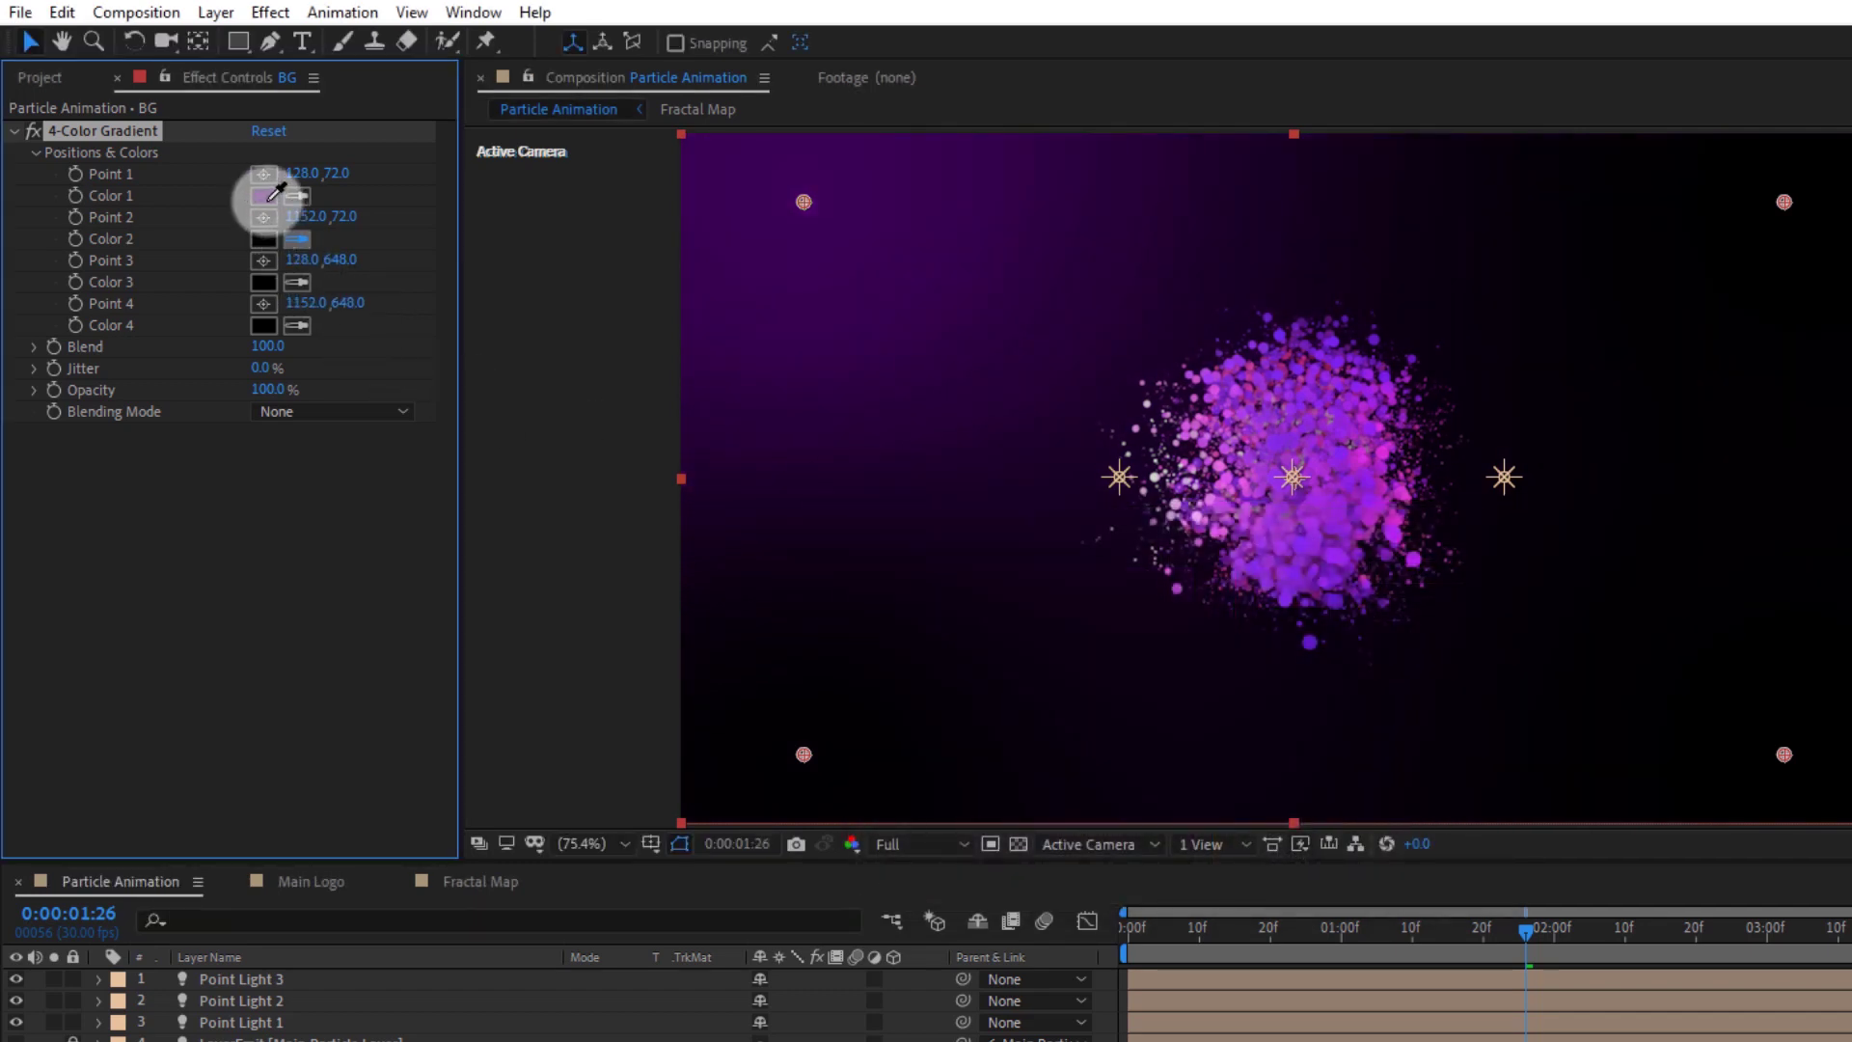
left_click(260, 189)
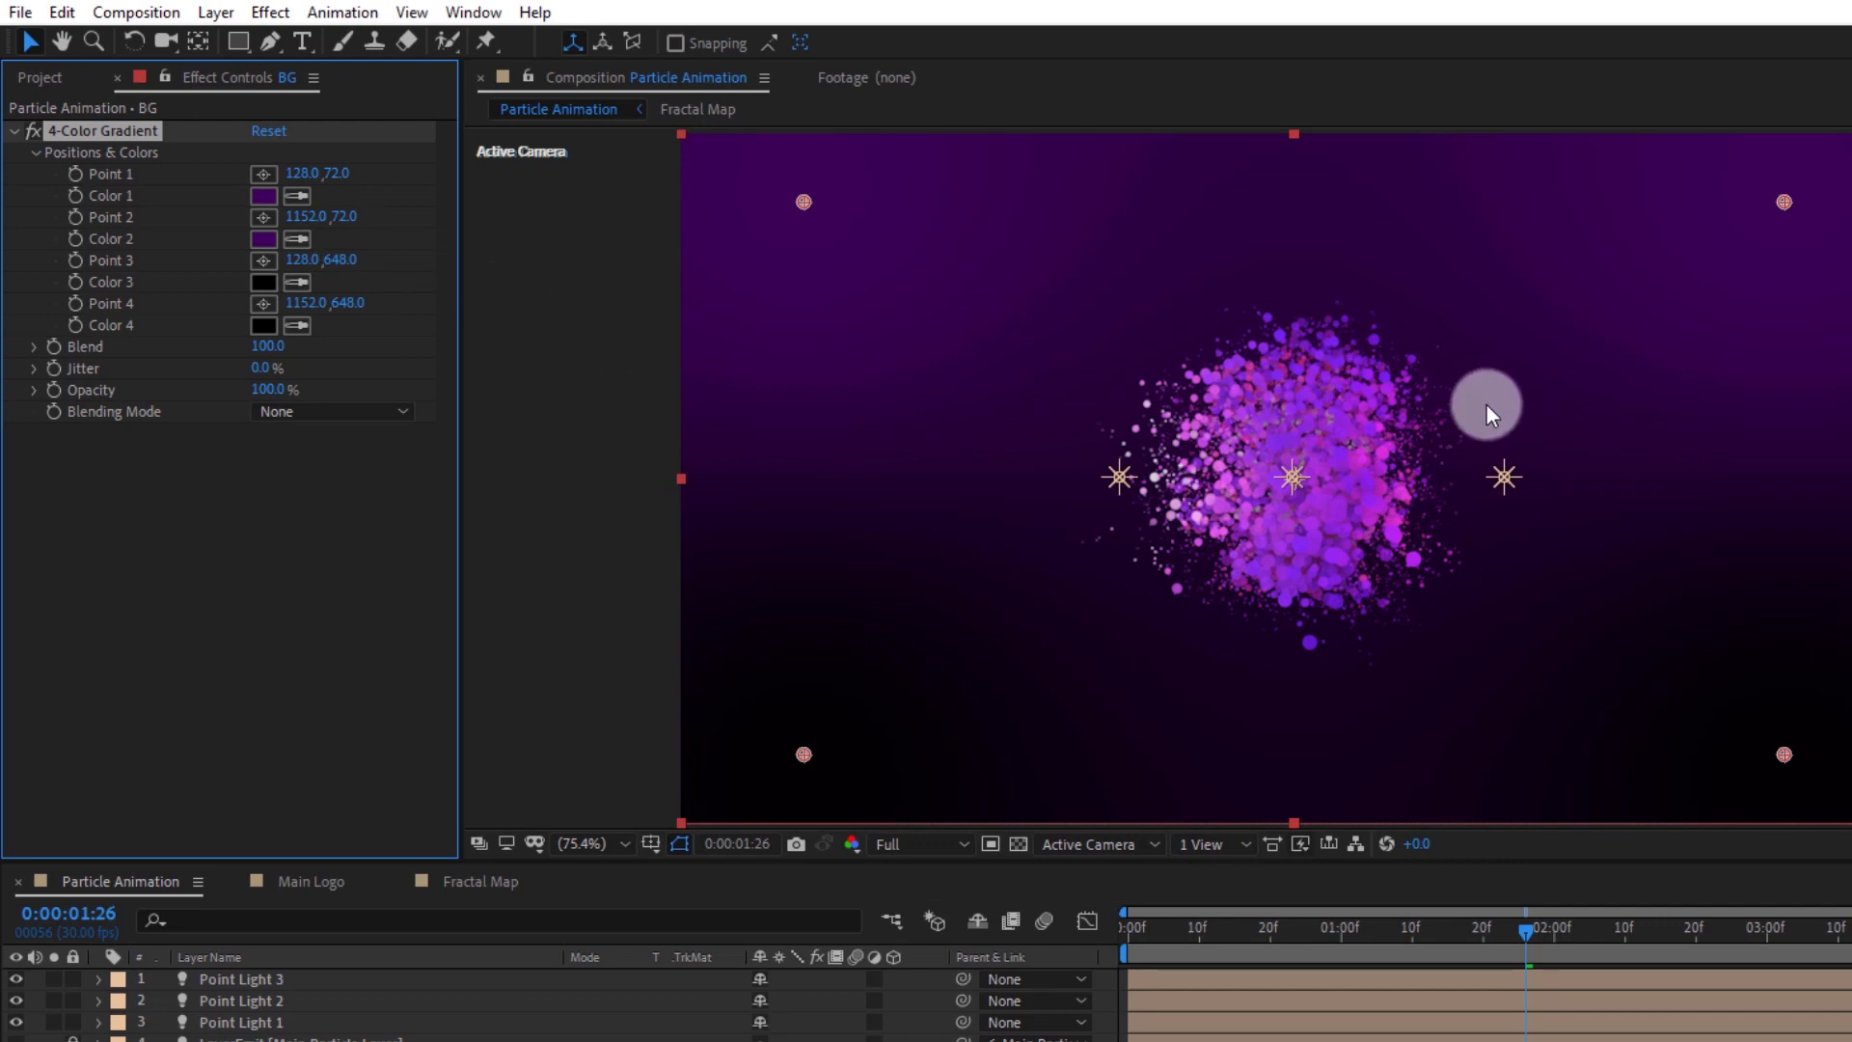
Move gradient Points 1 and 2 out beyond the top-left and top-right corners
scroll(1622, 339, "down", 2)
left_click_drag(1614, 293, 1751, 135)
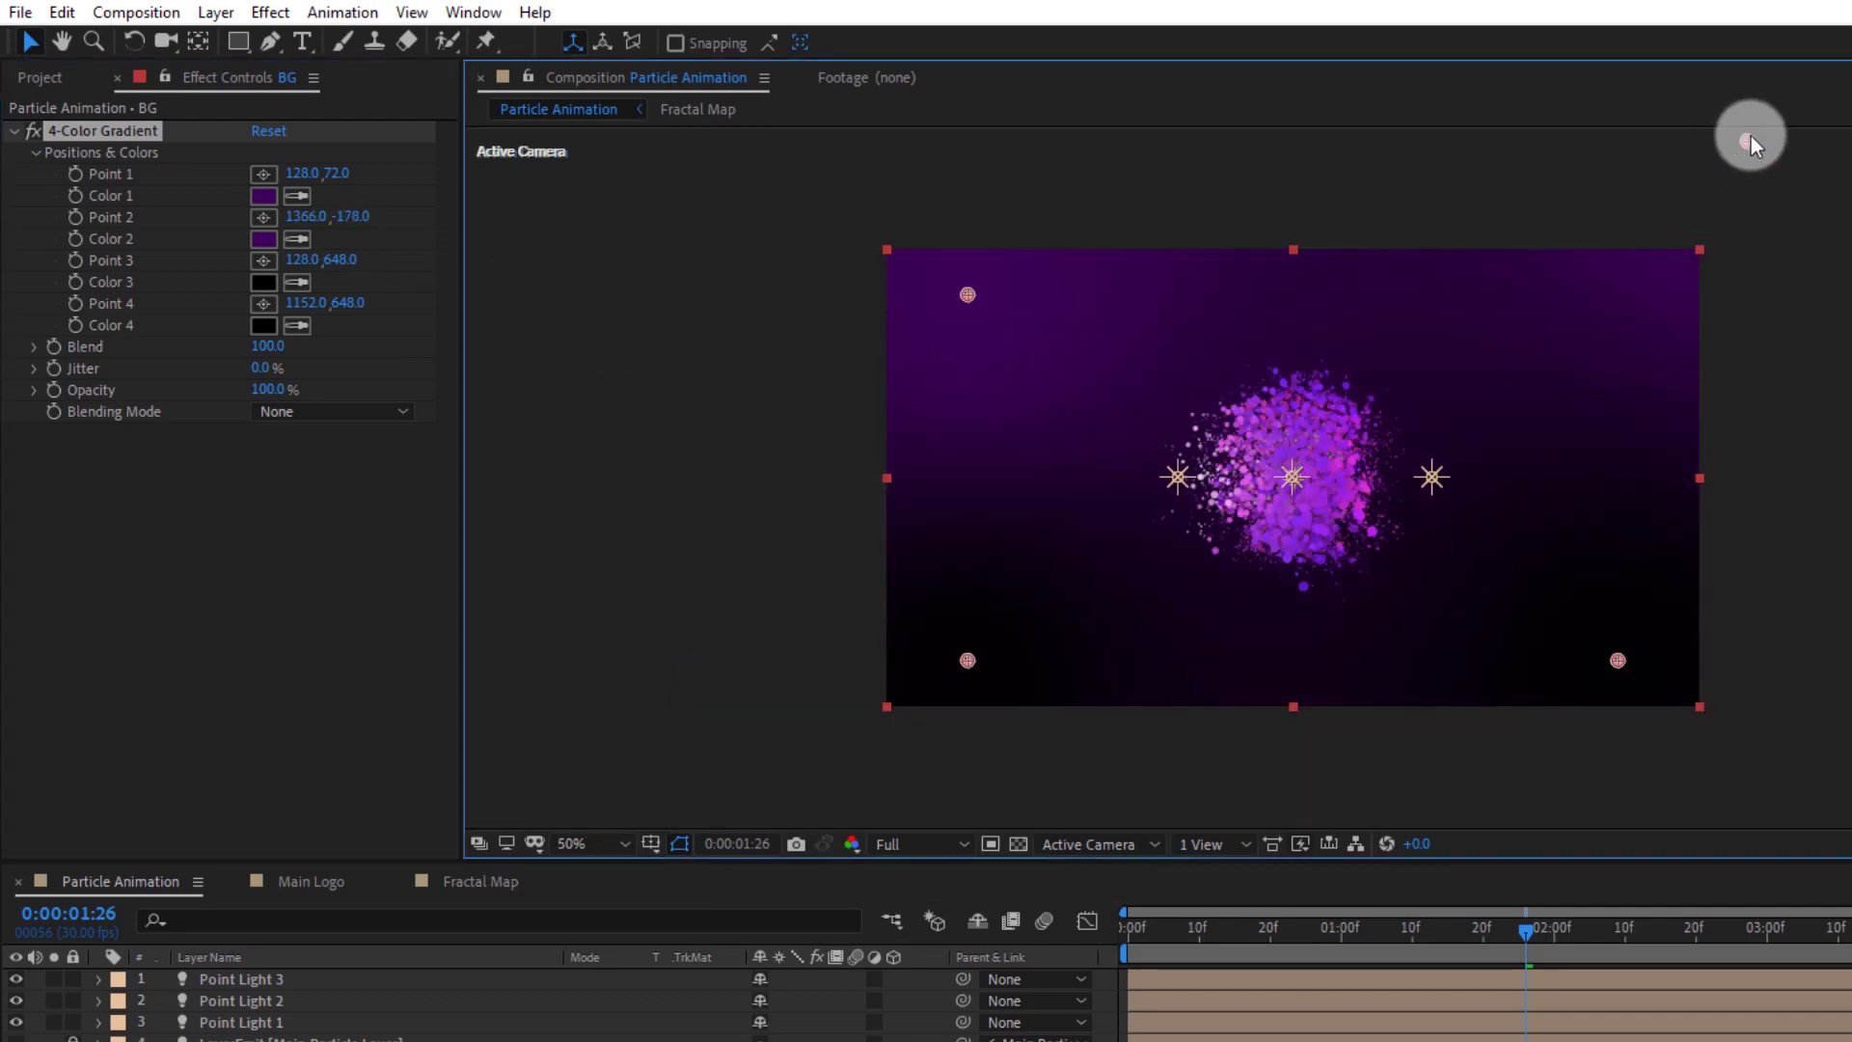
left_click_drag(961, 287, 846, 146)
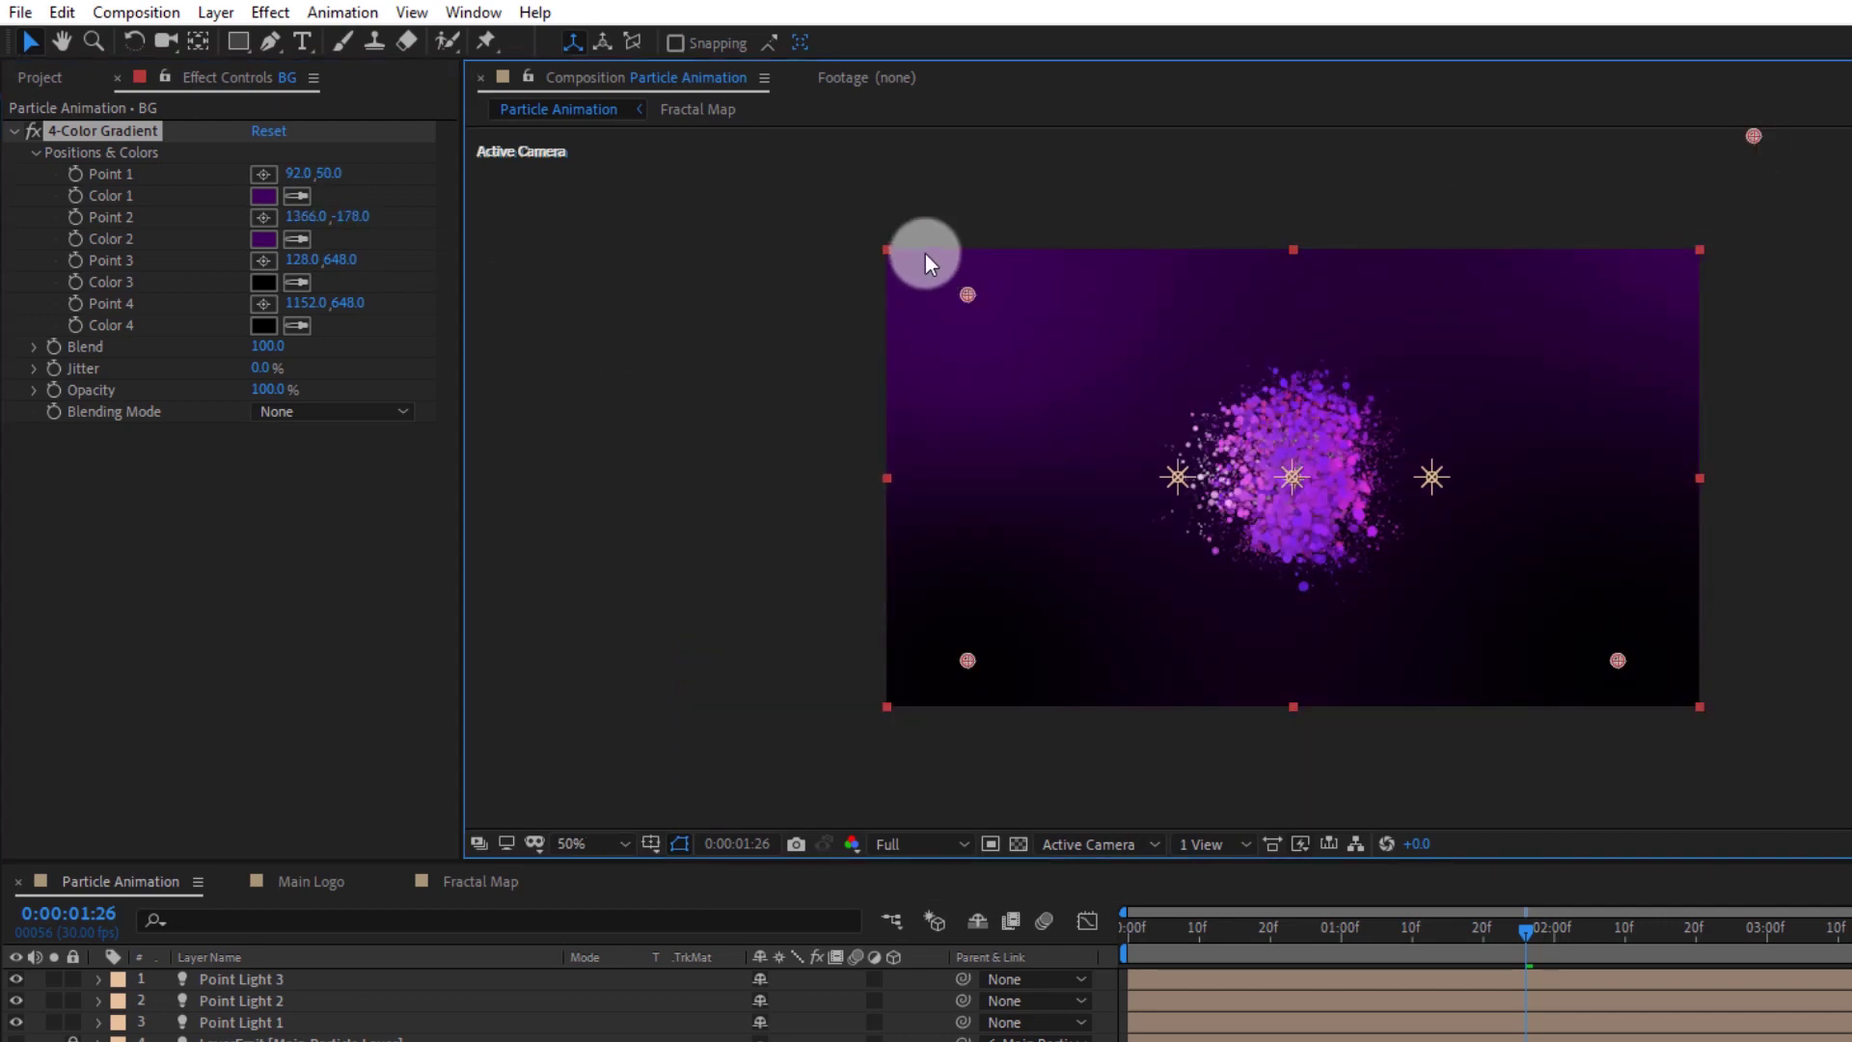
left_click_drag(1113, 160, 748, 170)
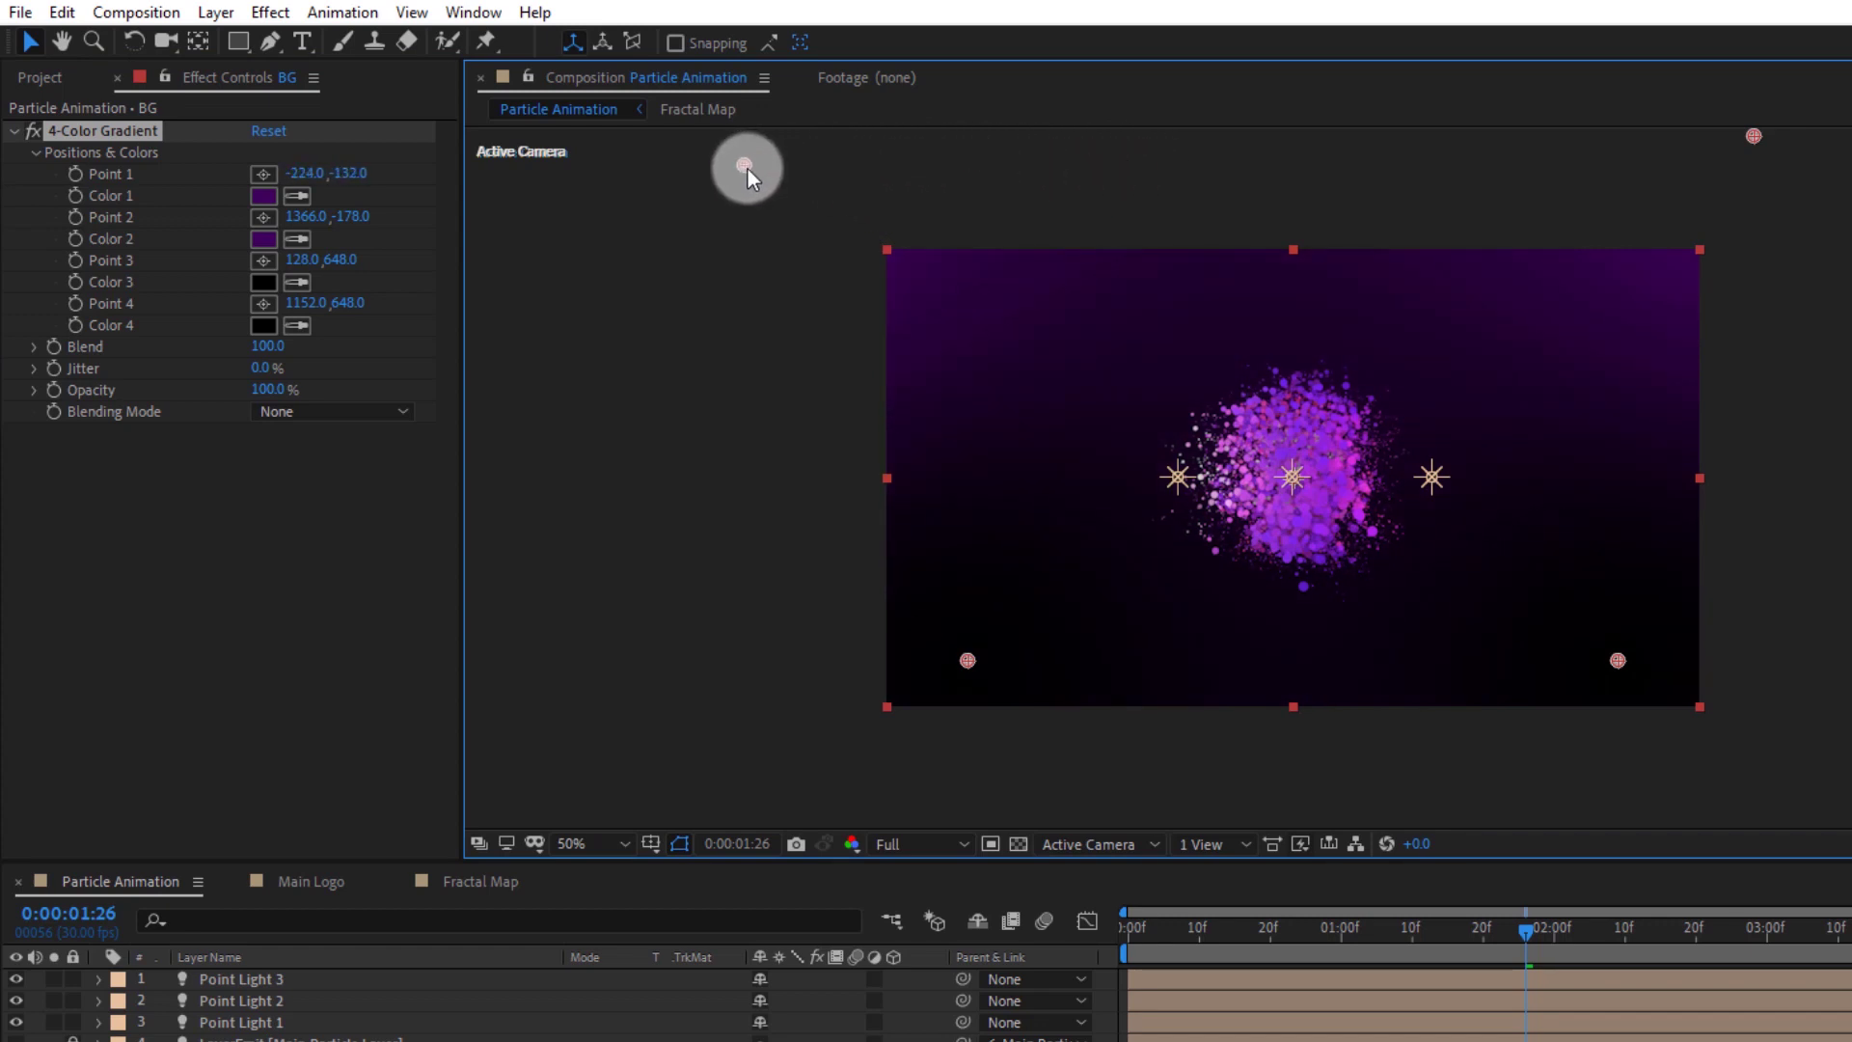
mouse_move(1756, 137)
left_mouse_down()
mouse_move(1831, 136)
mouse_move(1823, 153)
left_mouse_up()
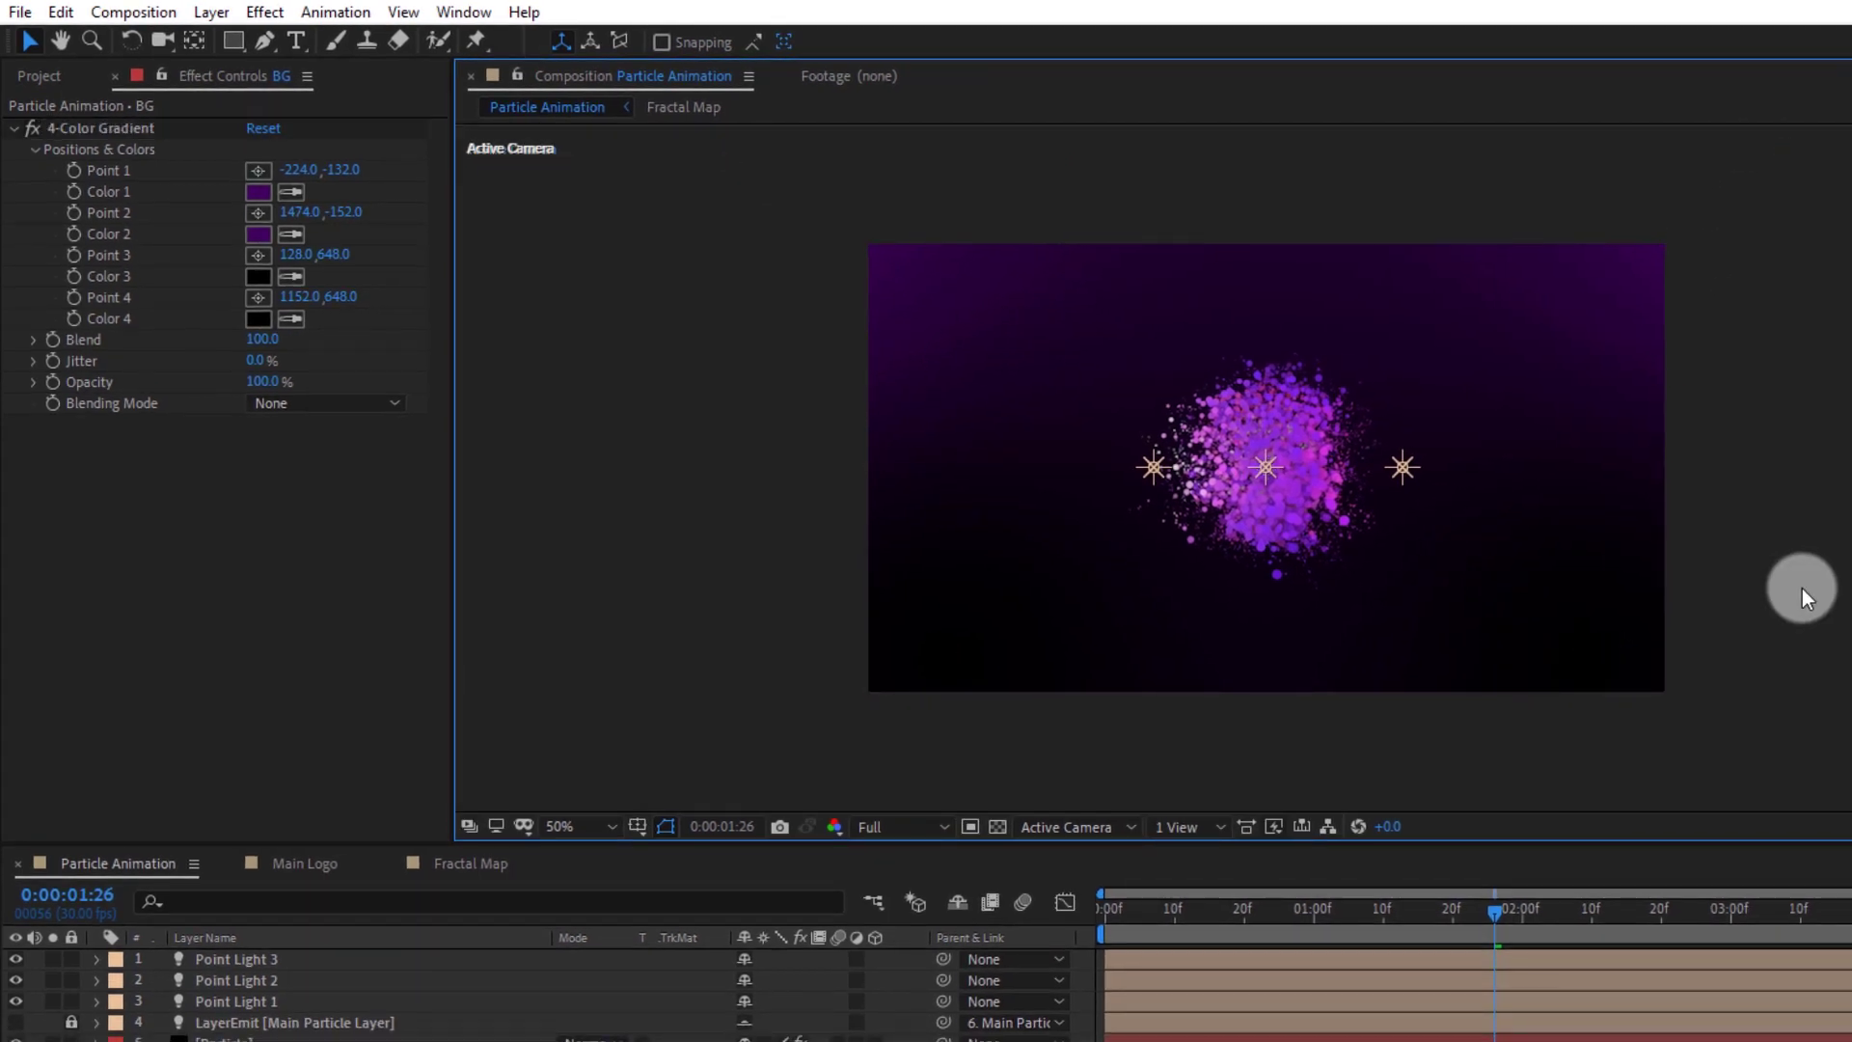
scroll(1802, 588, "up", 3)
left_click(339, 512)
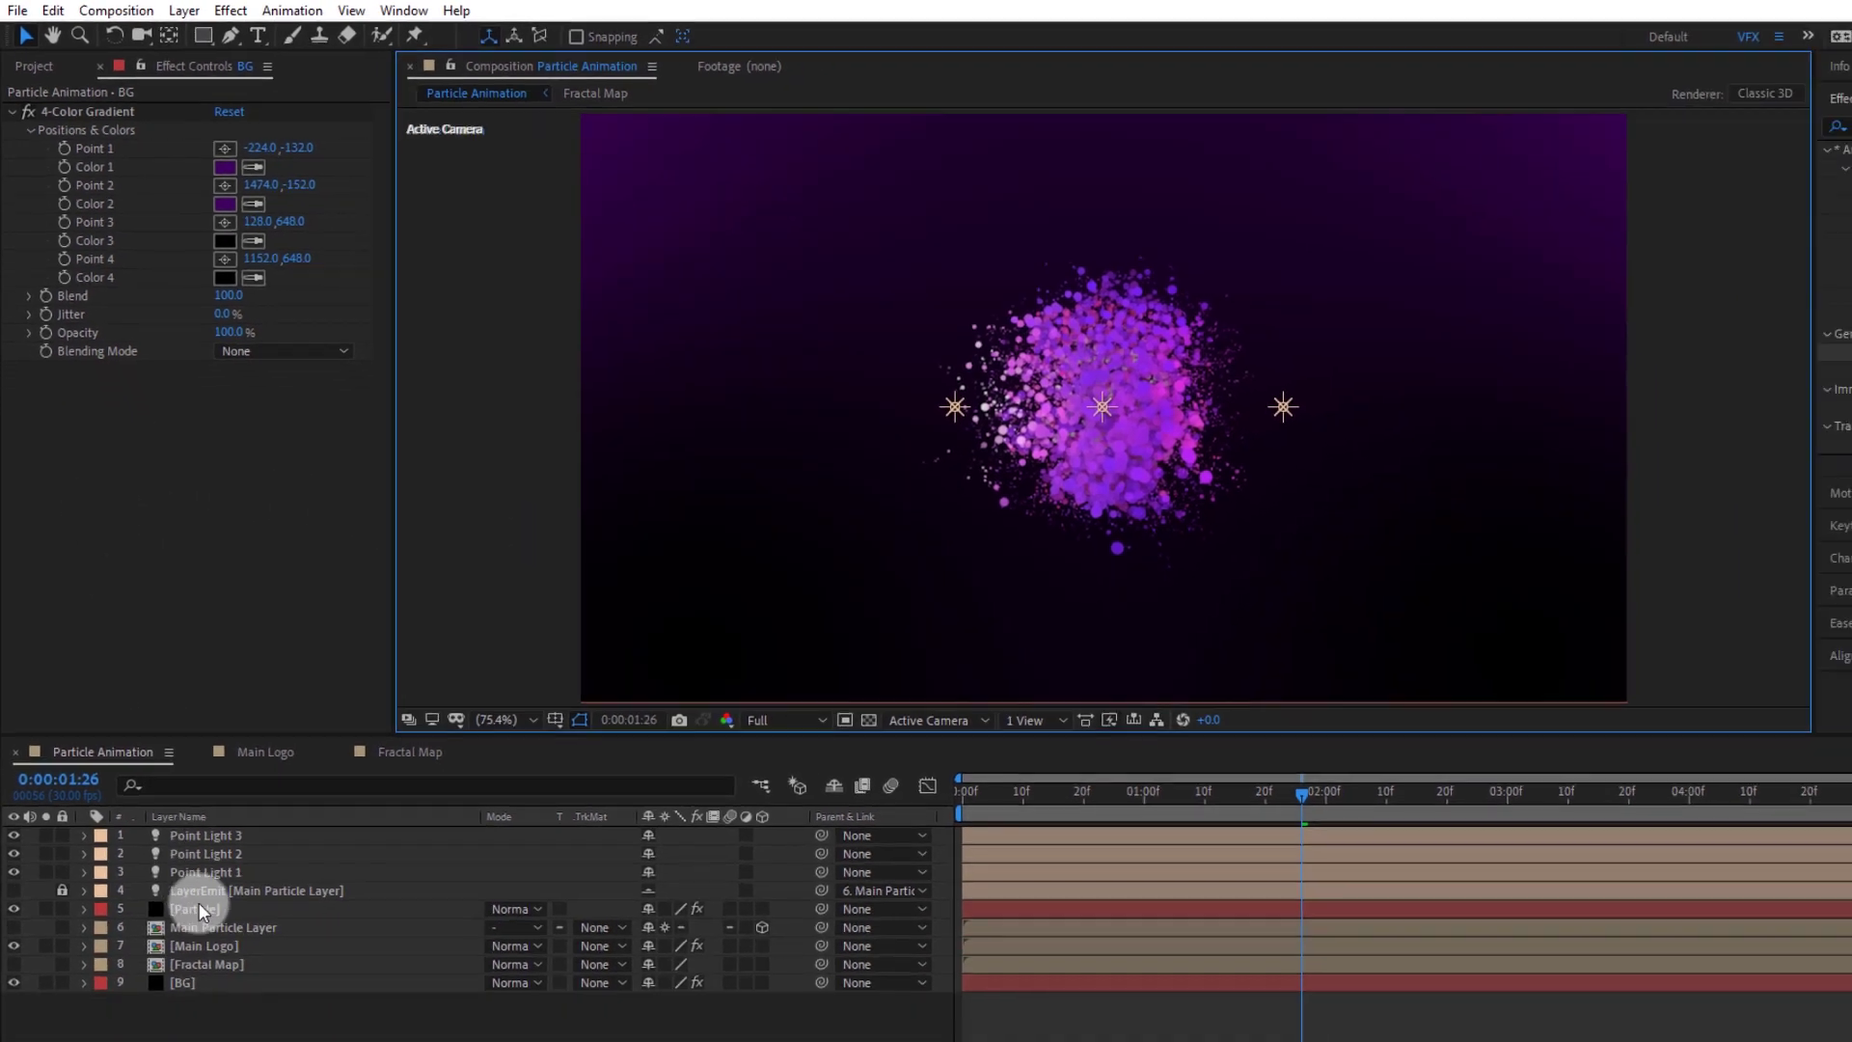
Apply the Glow effect to the Particle layer
left_click(200, 904)
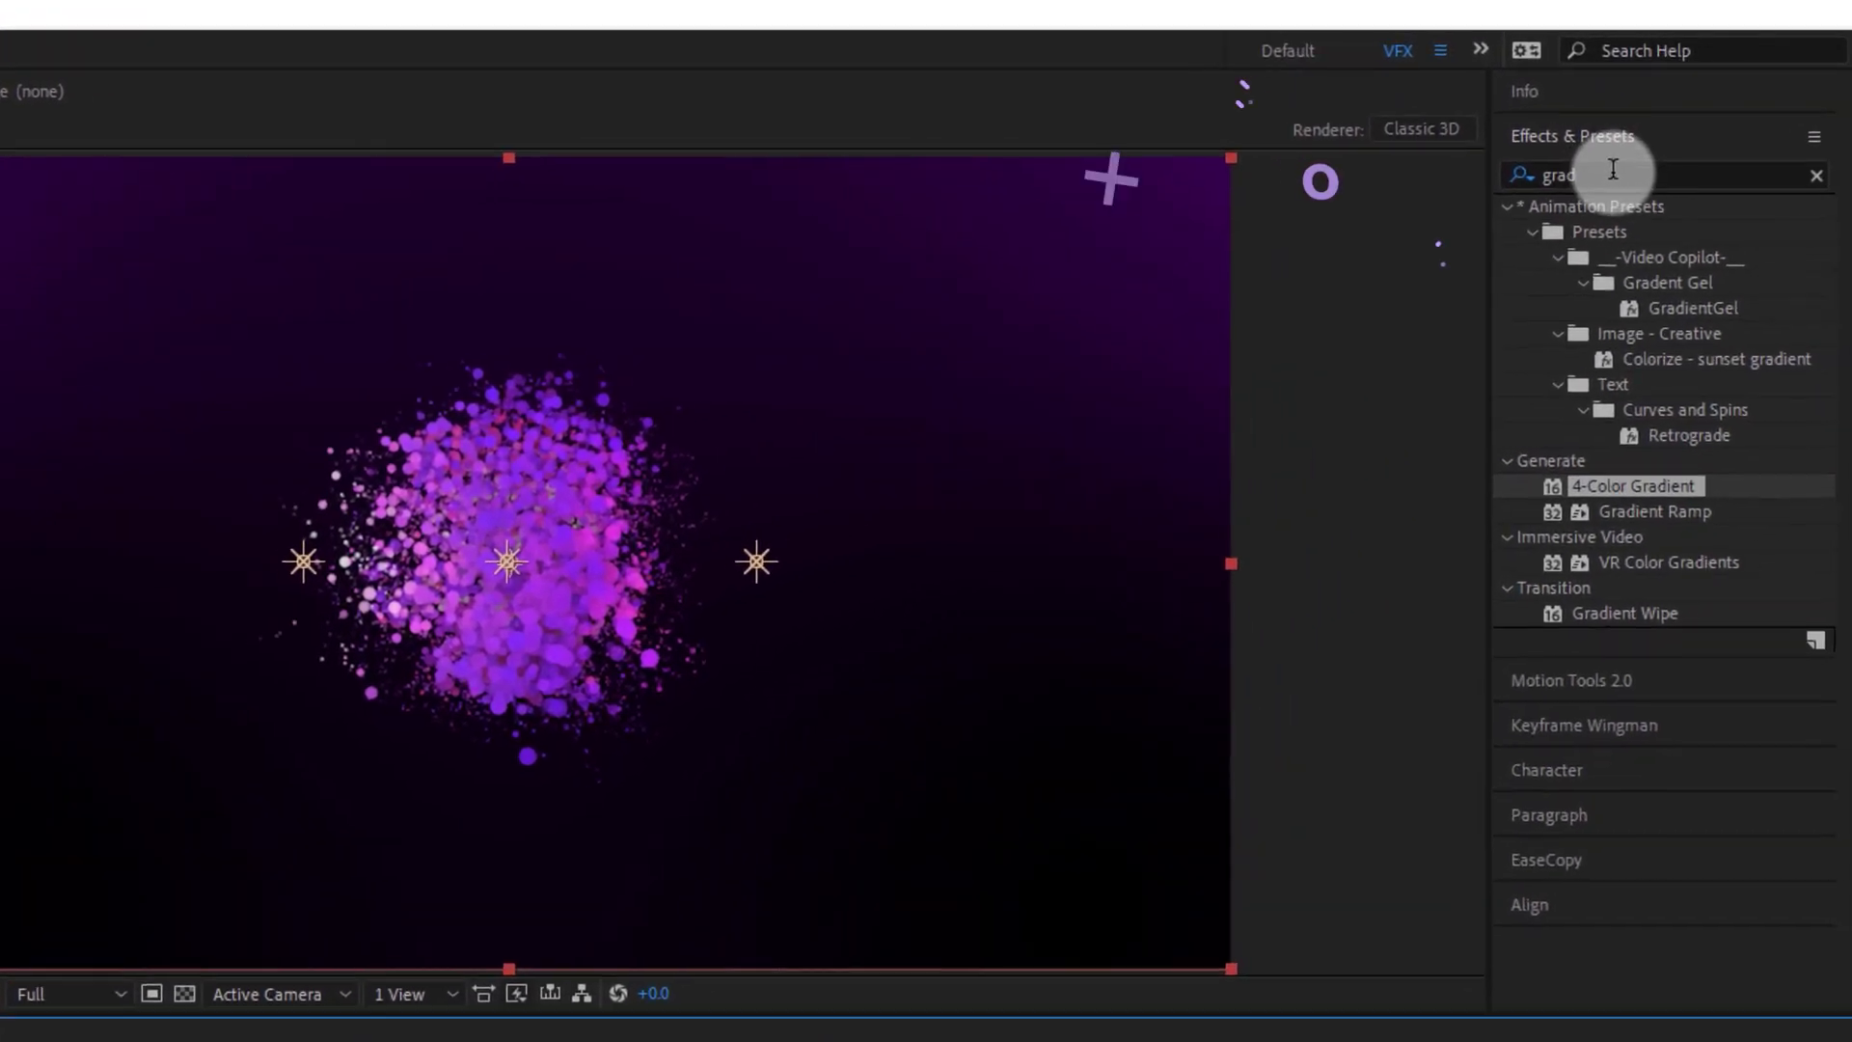
double_click(1844, 126)
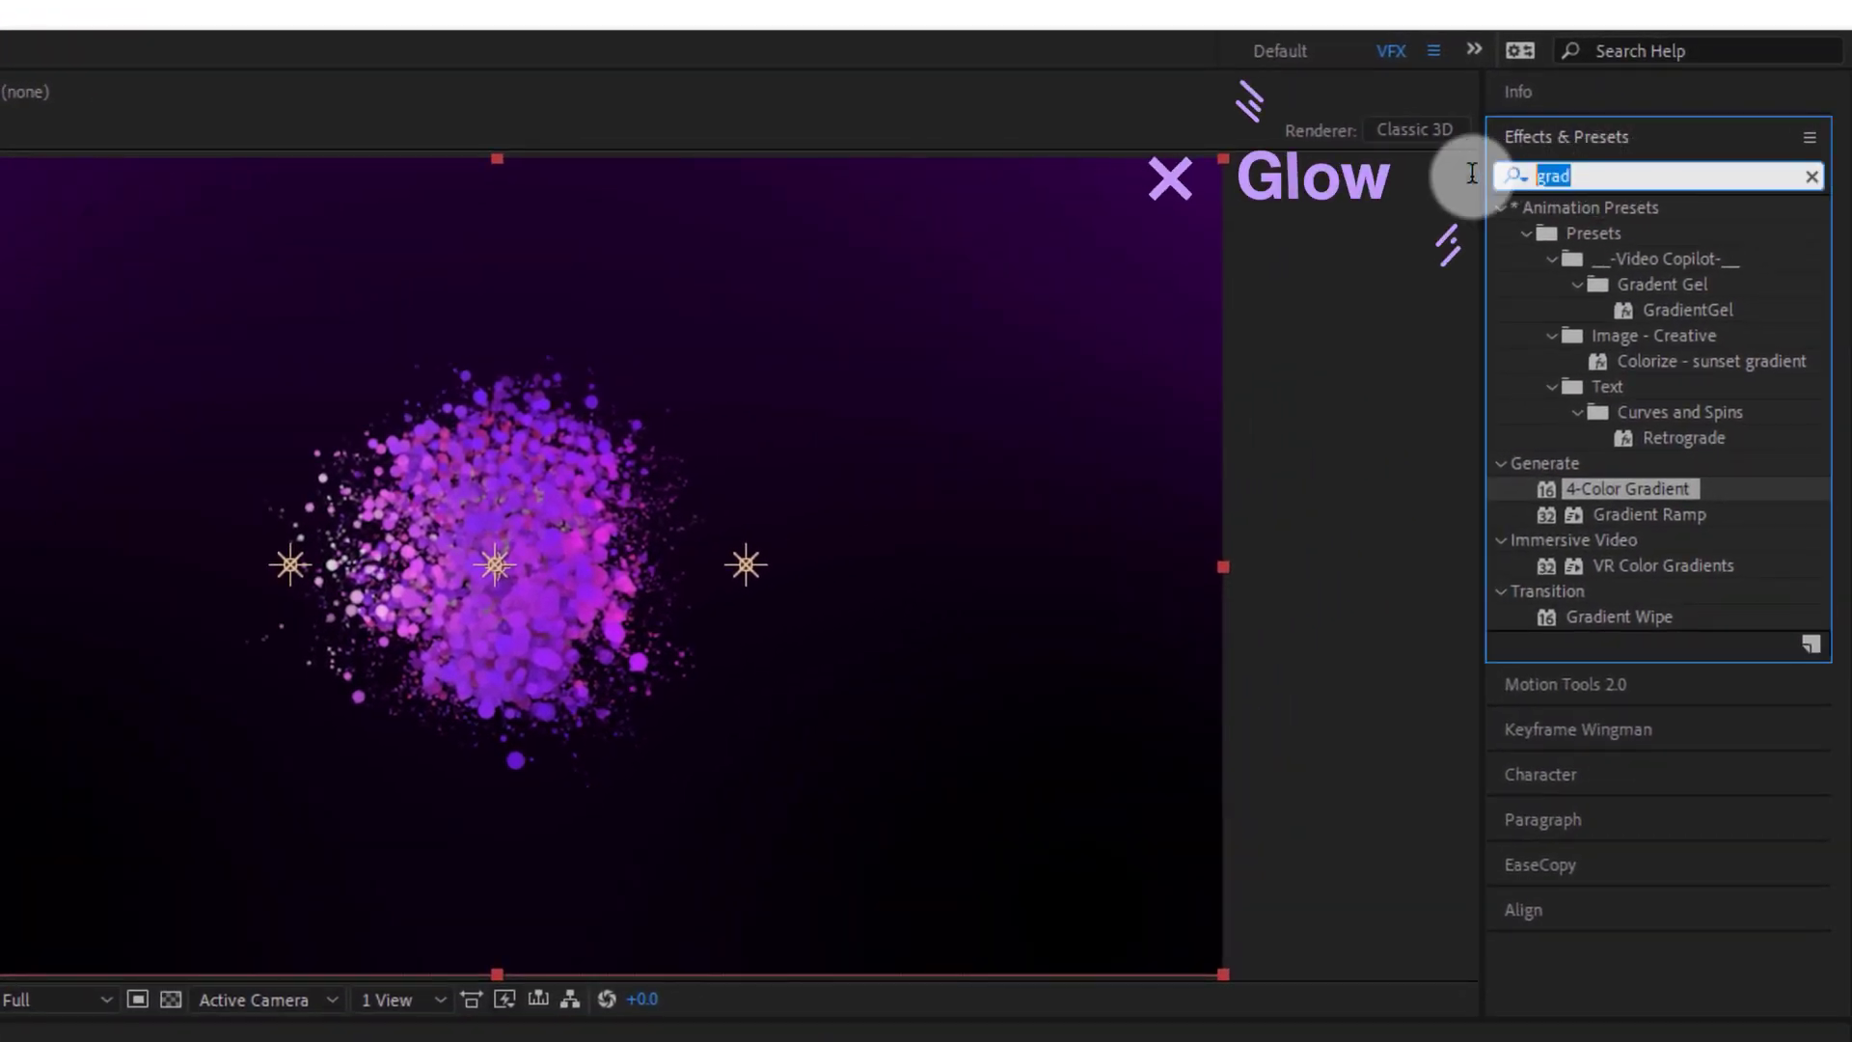
type("glow")
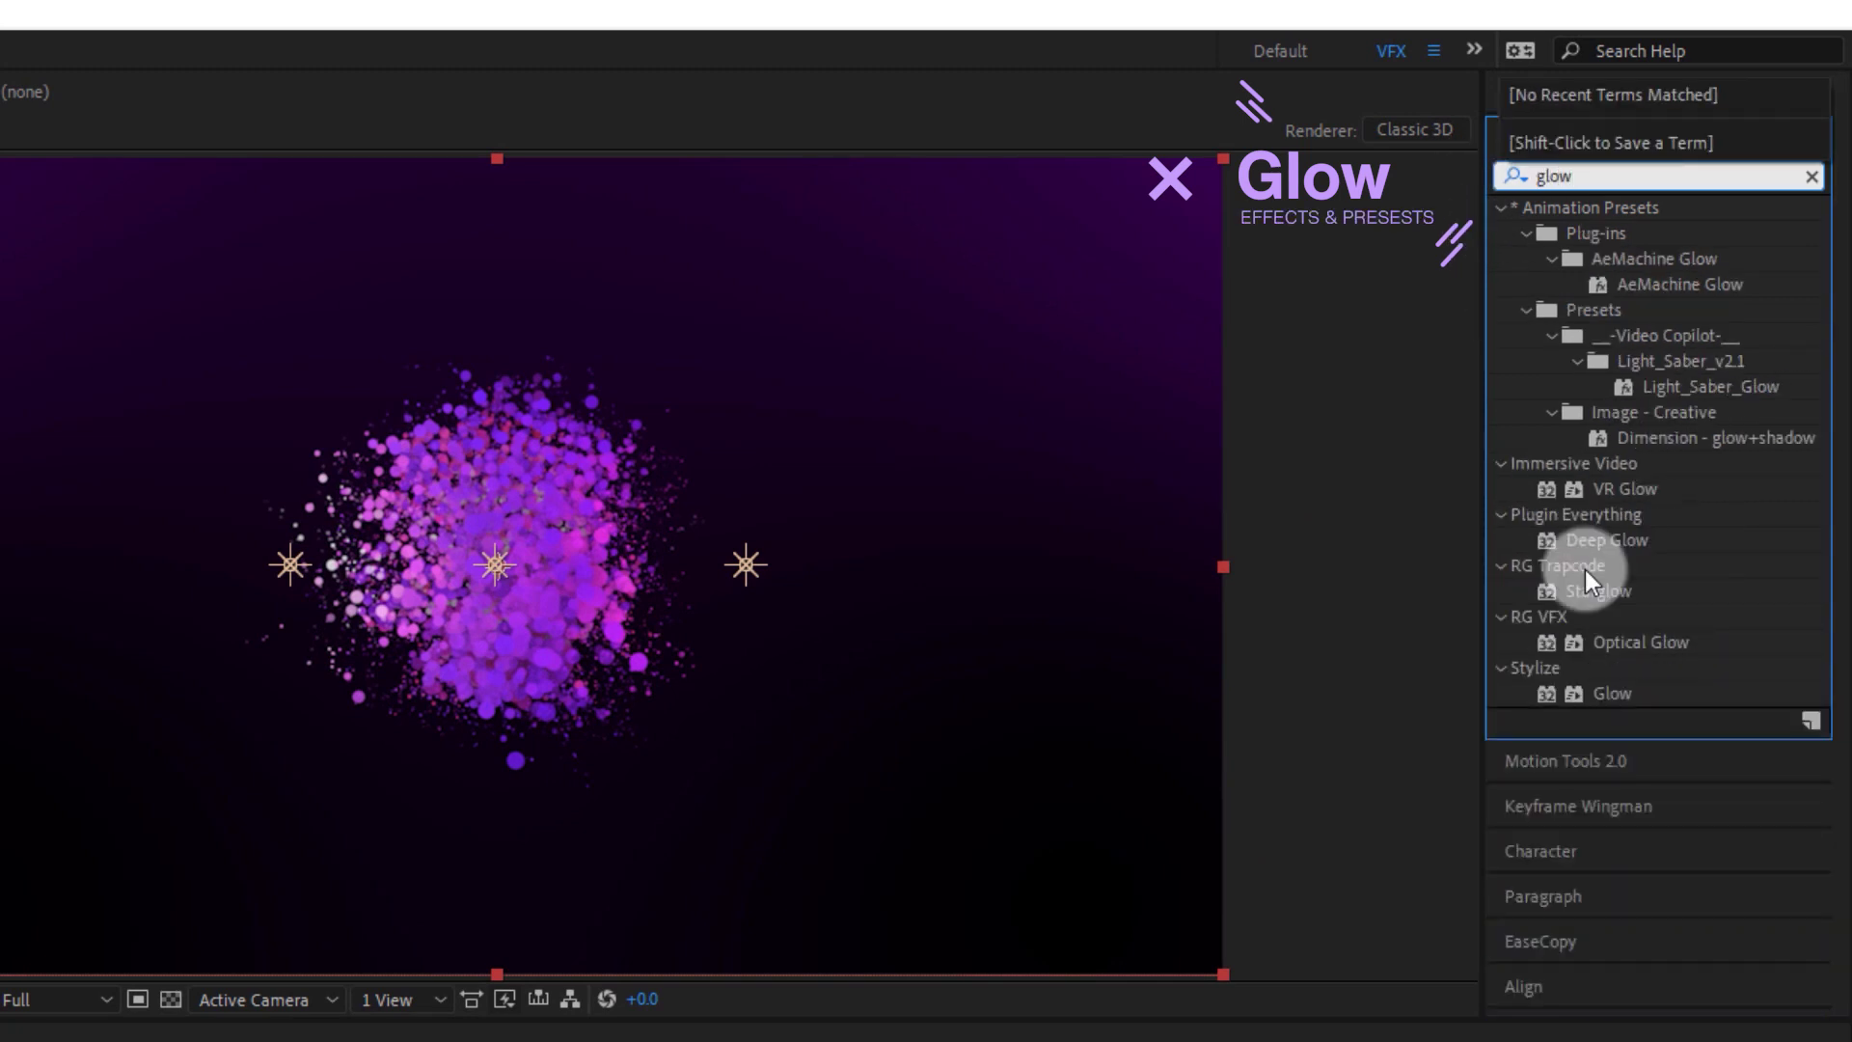
left_click_drag(1611, 692, 662, 657)
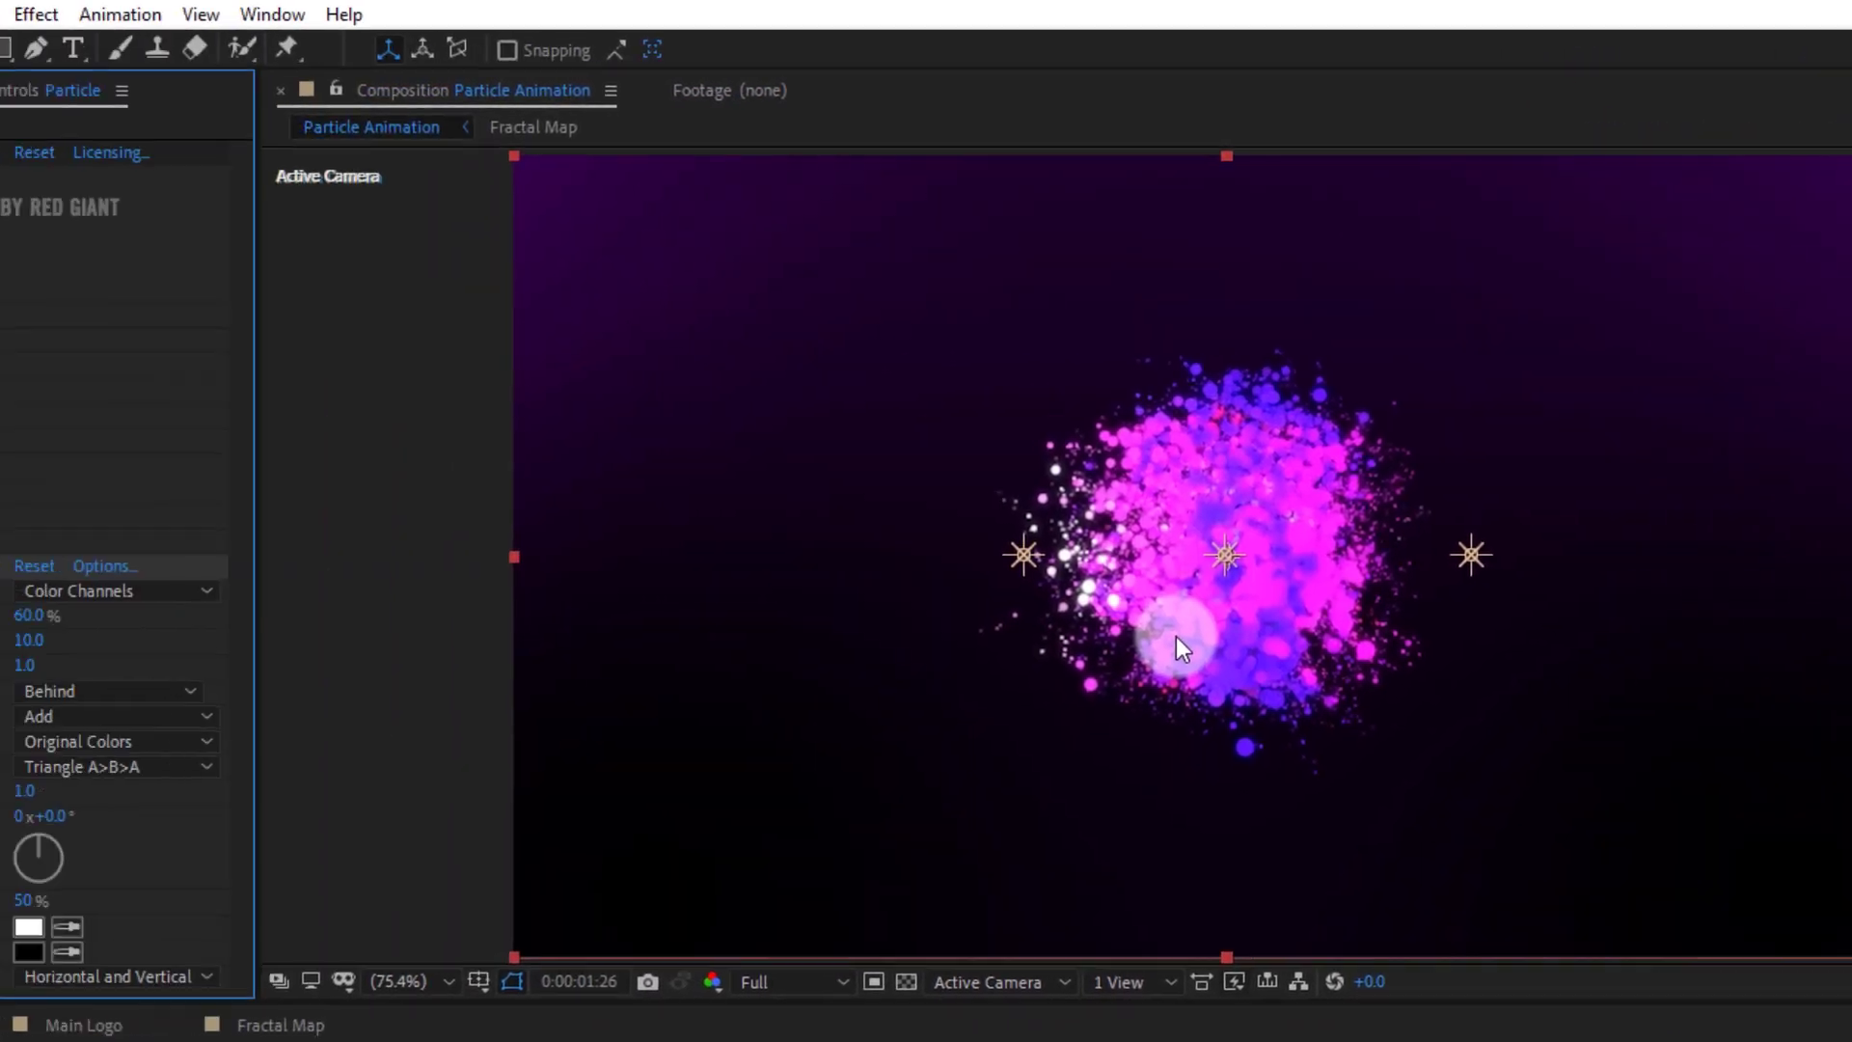
Adjust the Glow Threshold and Glow Radius values while watching the particle burst
left_click_drag(305, 642, 581, 654)
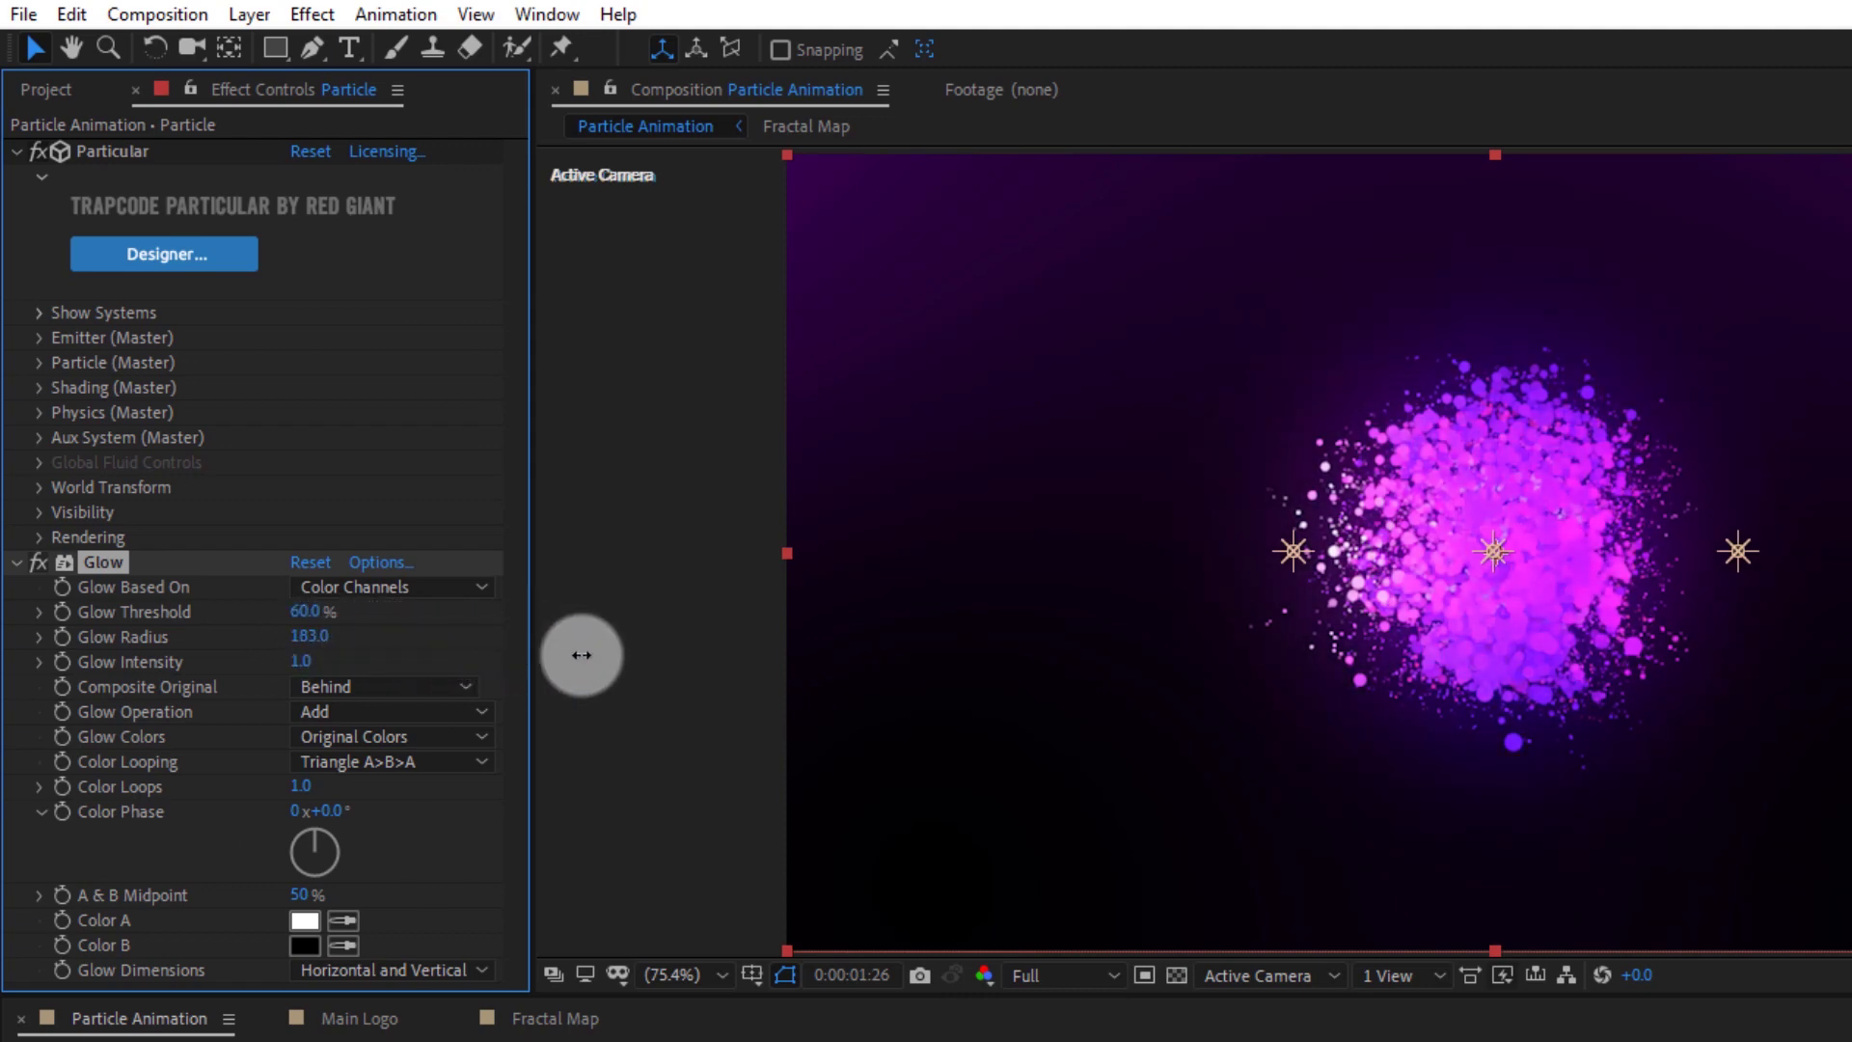
left_click_drag(299, 611, 449, 629)
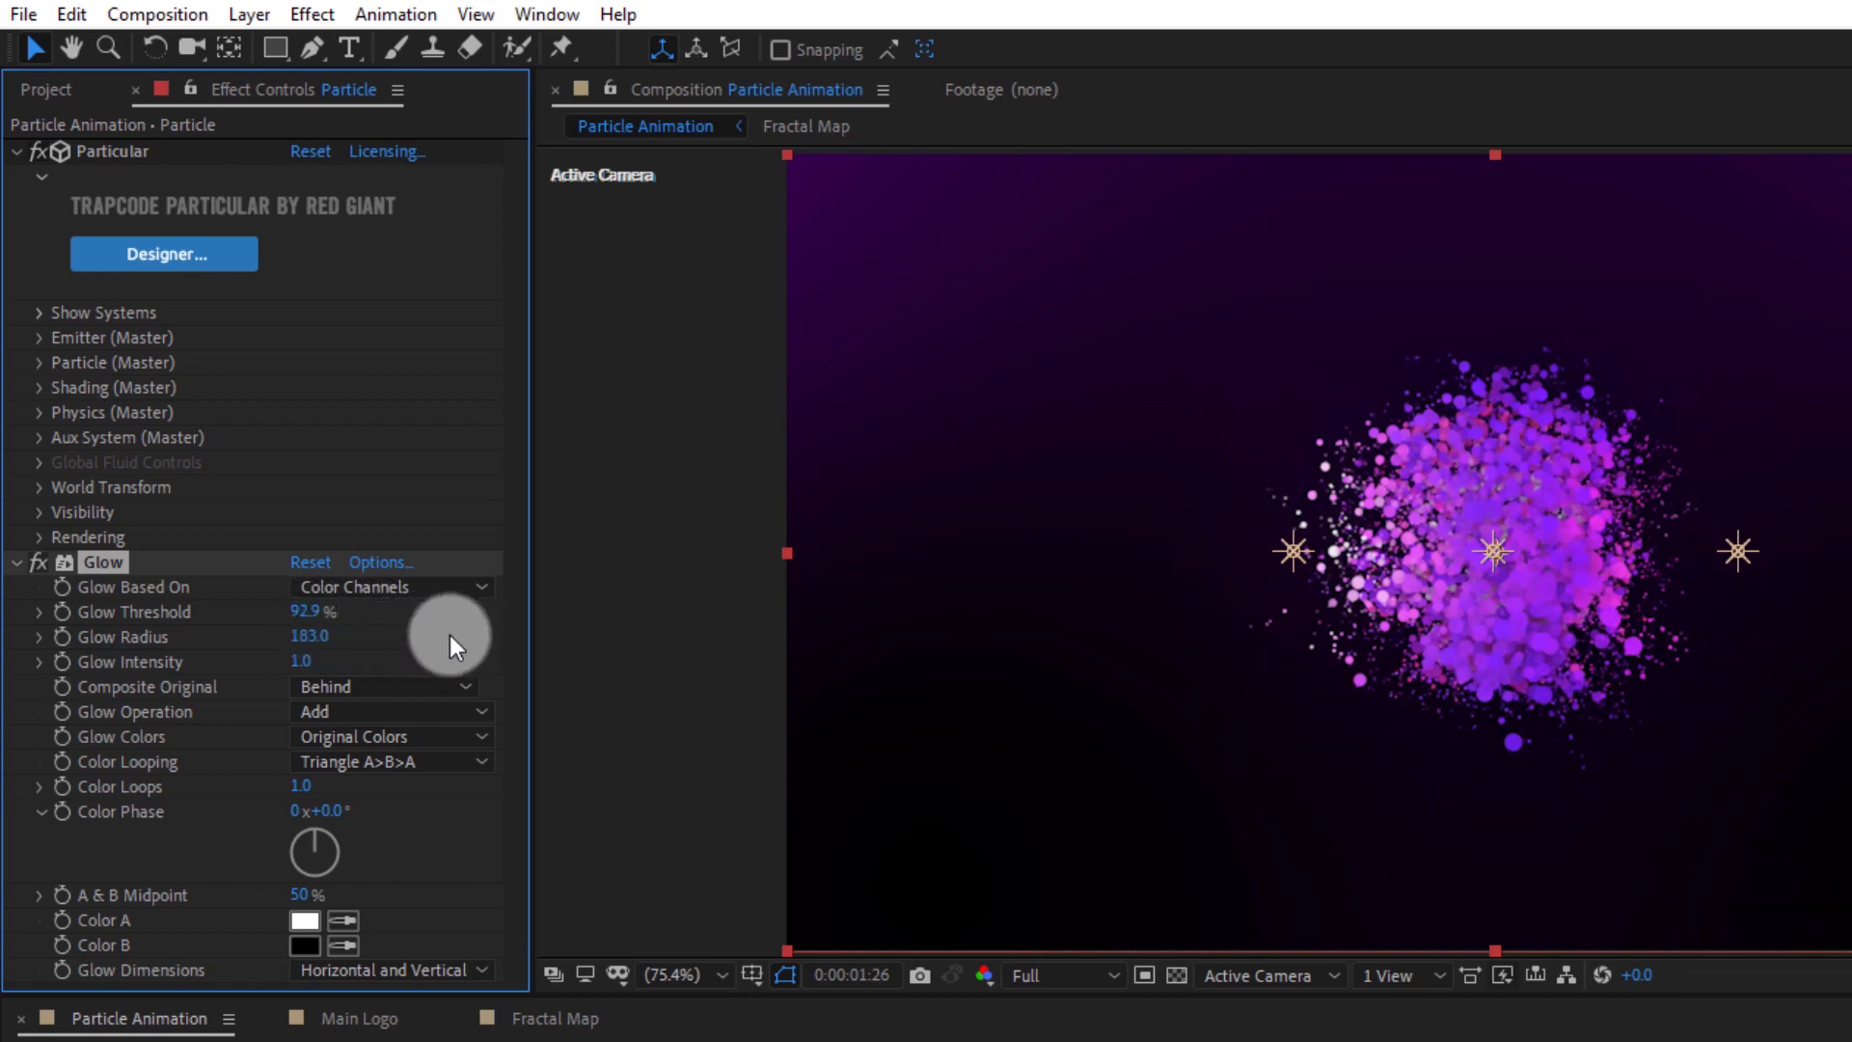
mouse_move(311, 639)
left_mouse_down()
mouse_move(397, 633)
mouse_move(257, 638)
left_mouse_up()
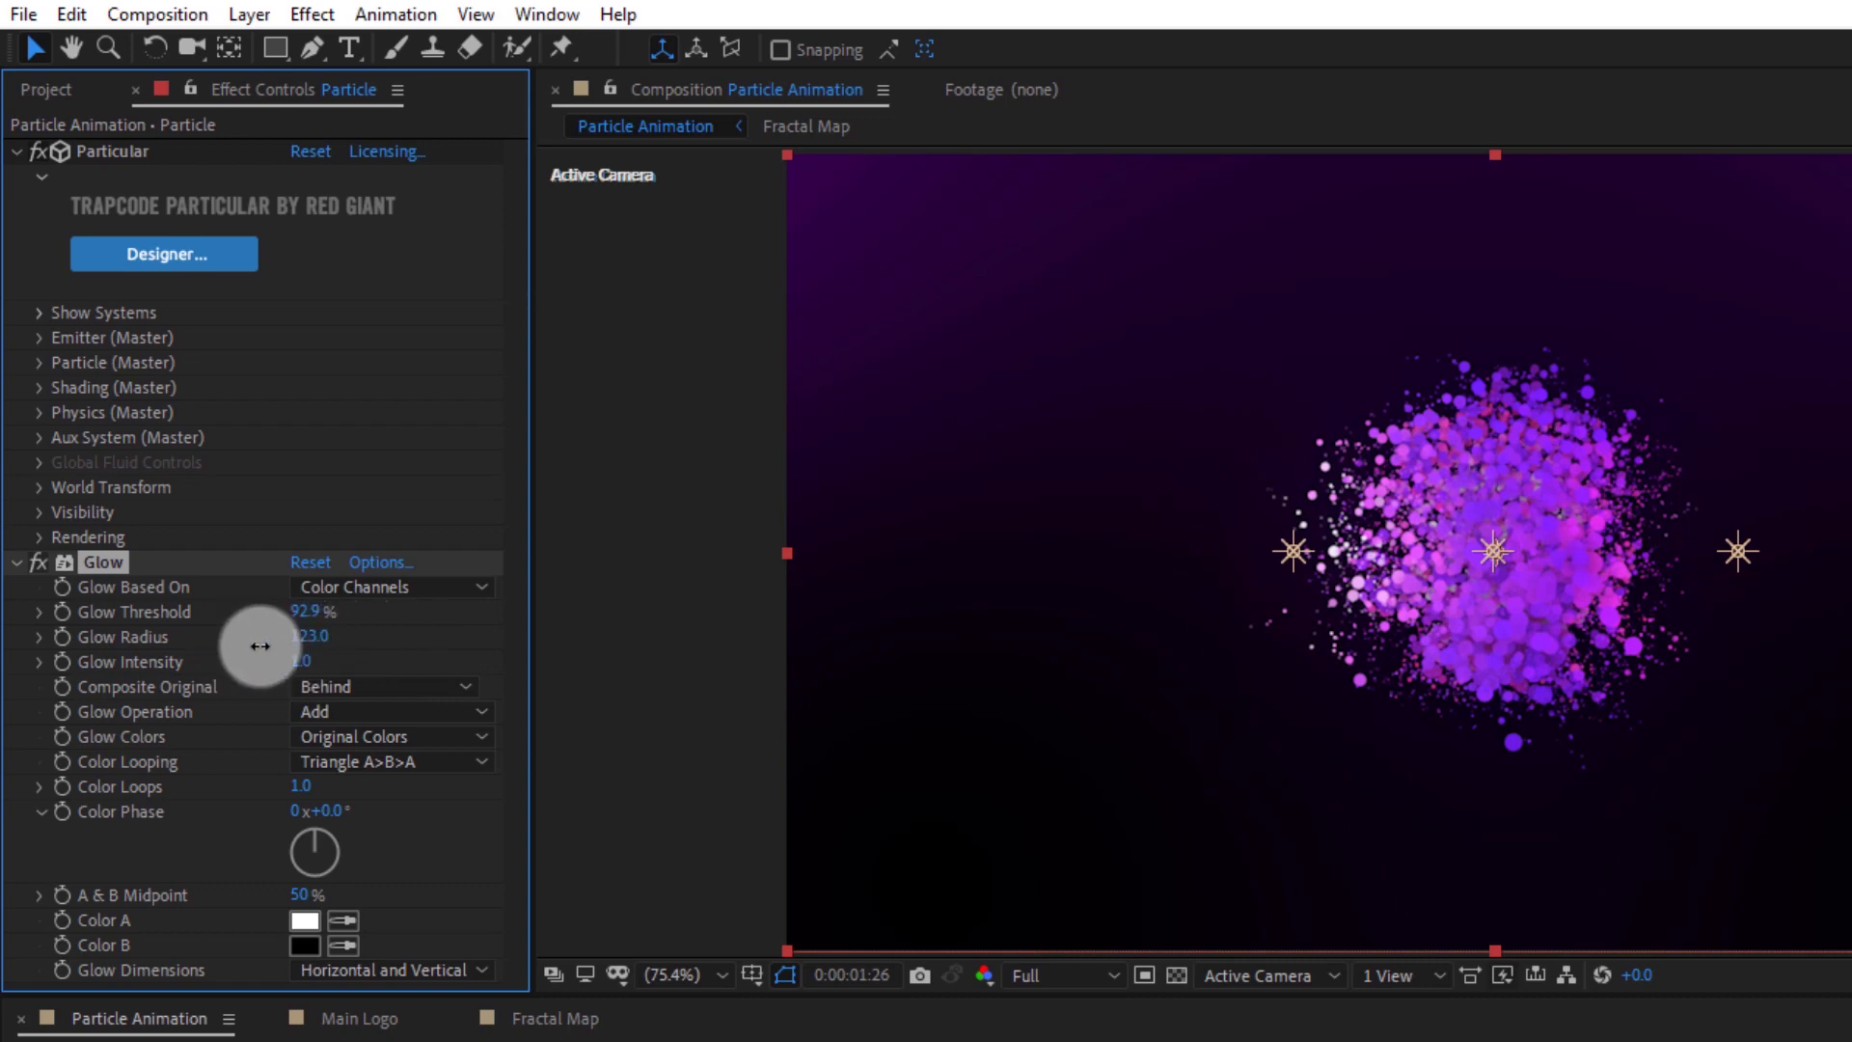
left_click(39, 563)
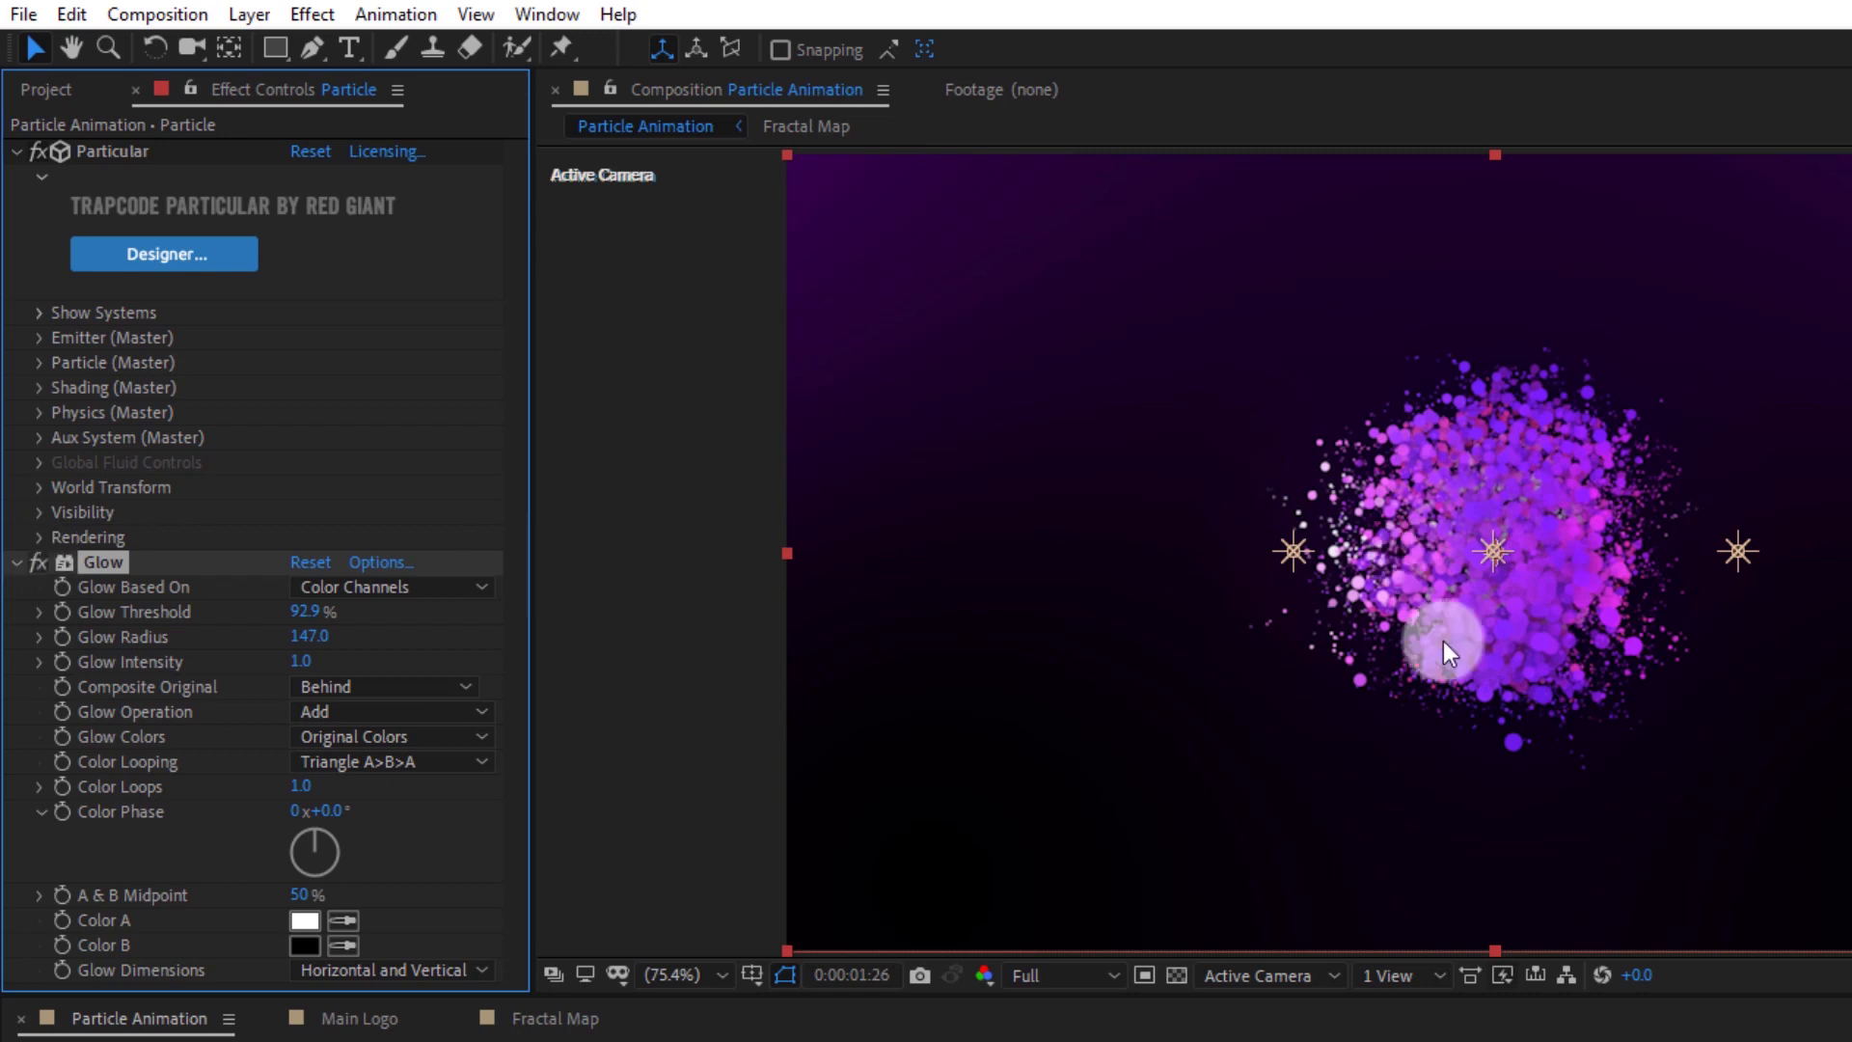
left_click_drag(1483, 657, 736, 743)
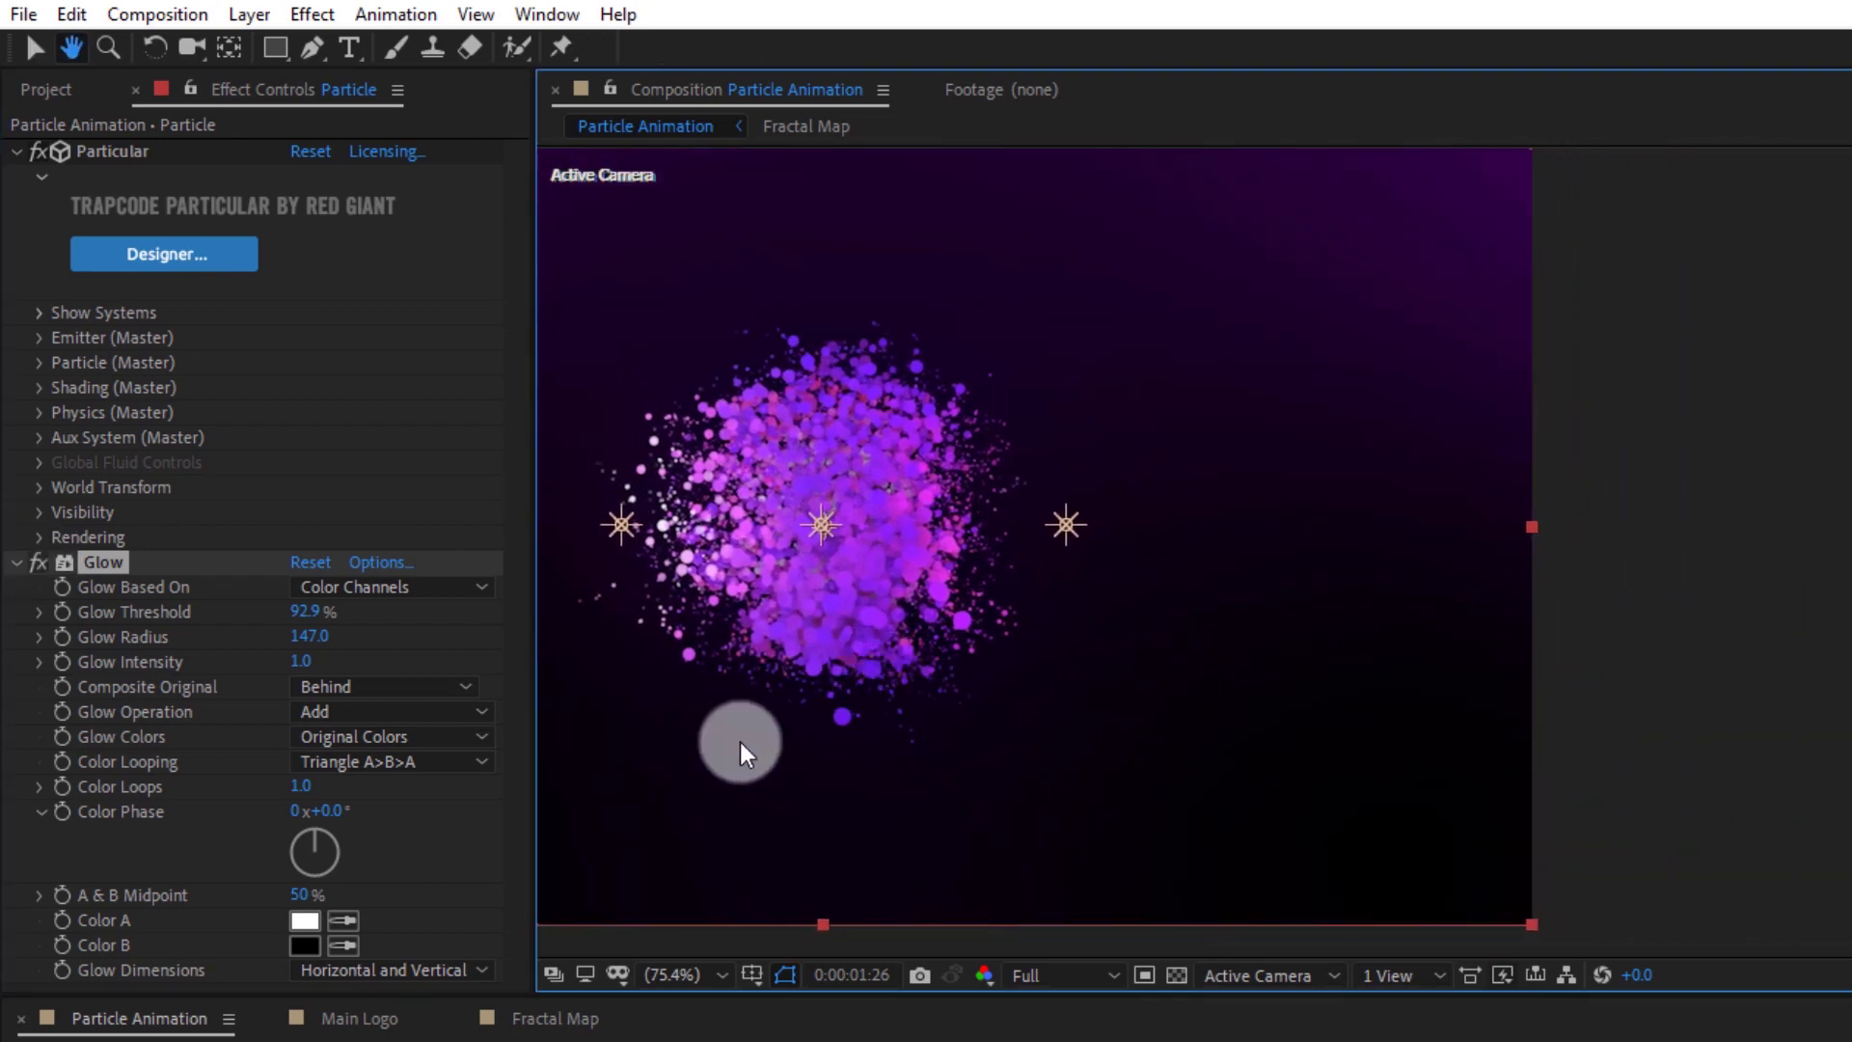
left_click(311, 646)
left_click_drag(312, 646, 371, 638)
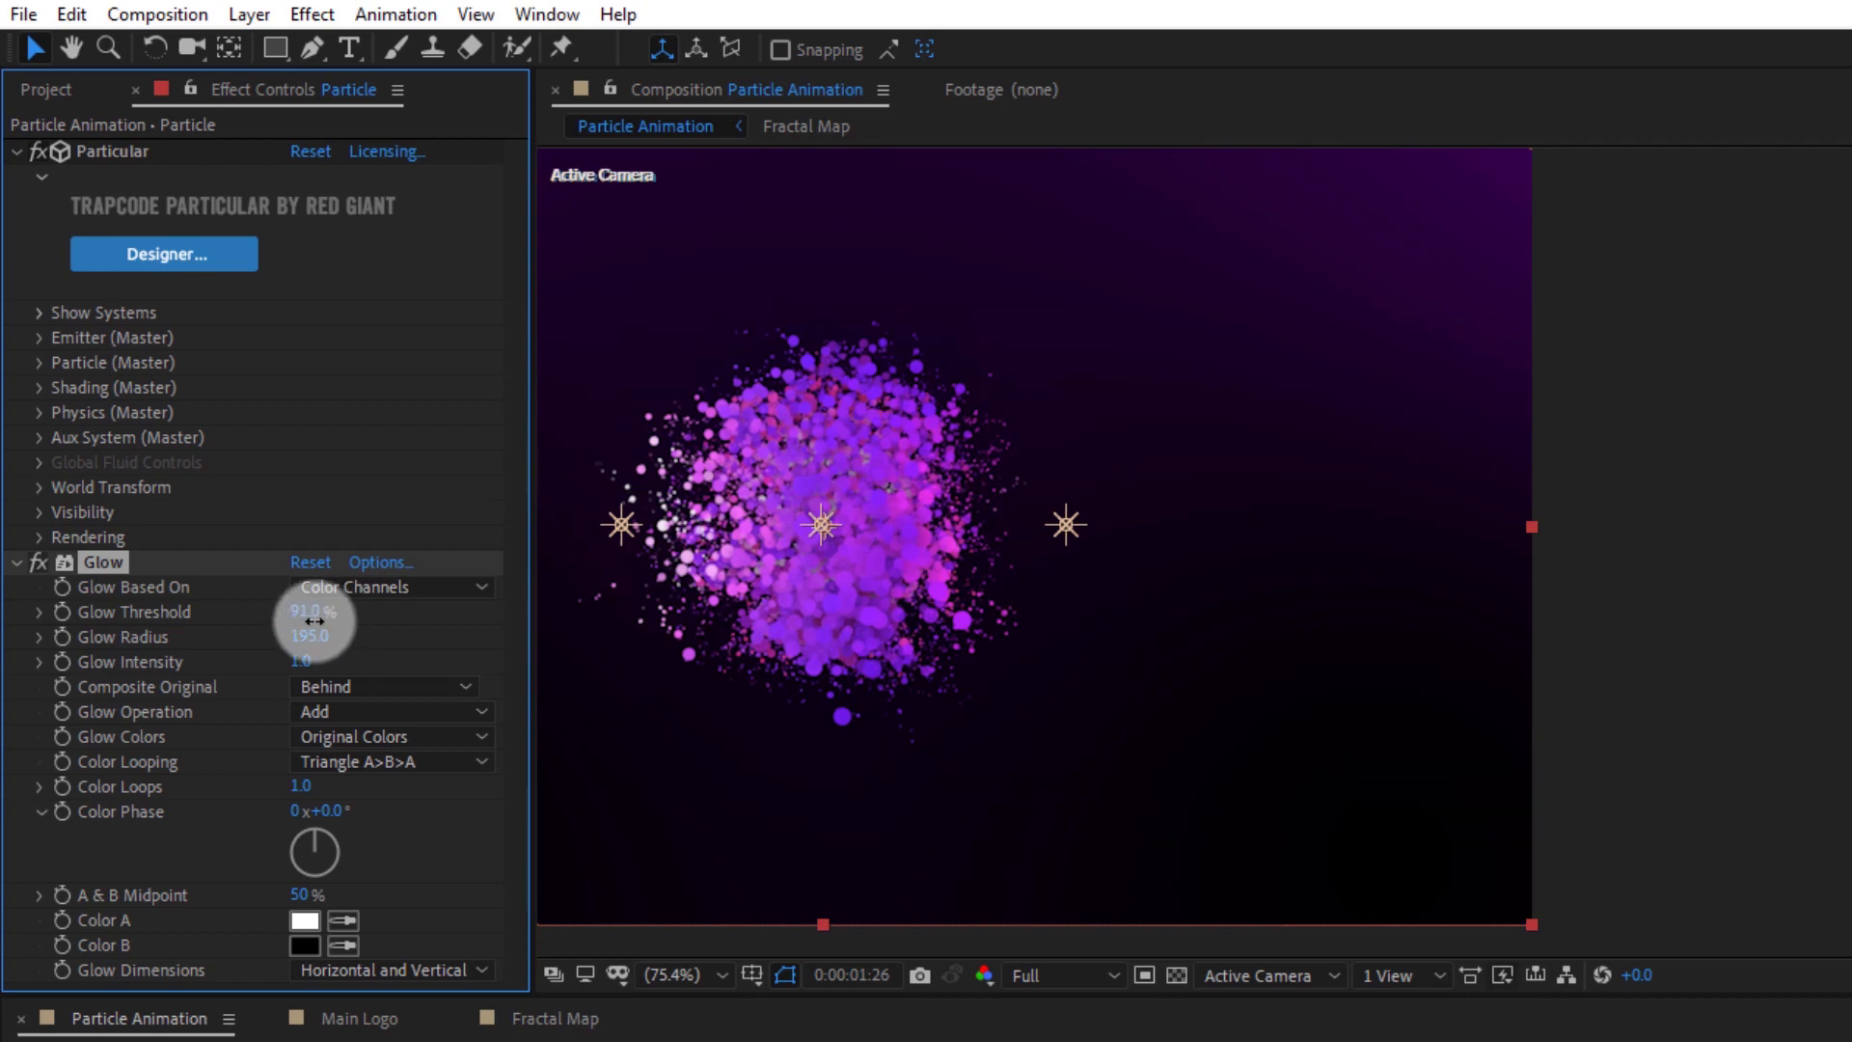
mouse_move(314, 620)
left_mouse_down()
mouse_move(317, 641)
mouse_move(403, 661)
left_mouse_up()
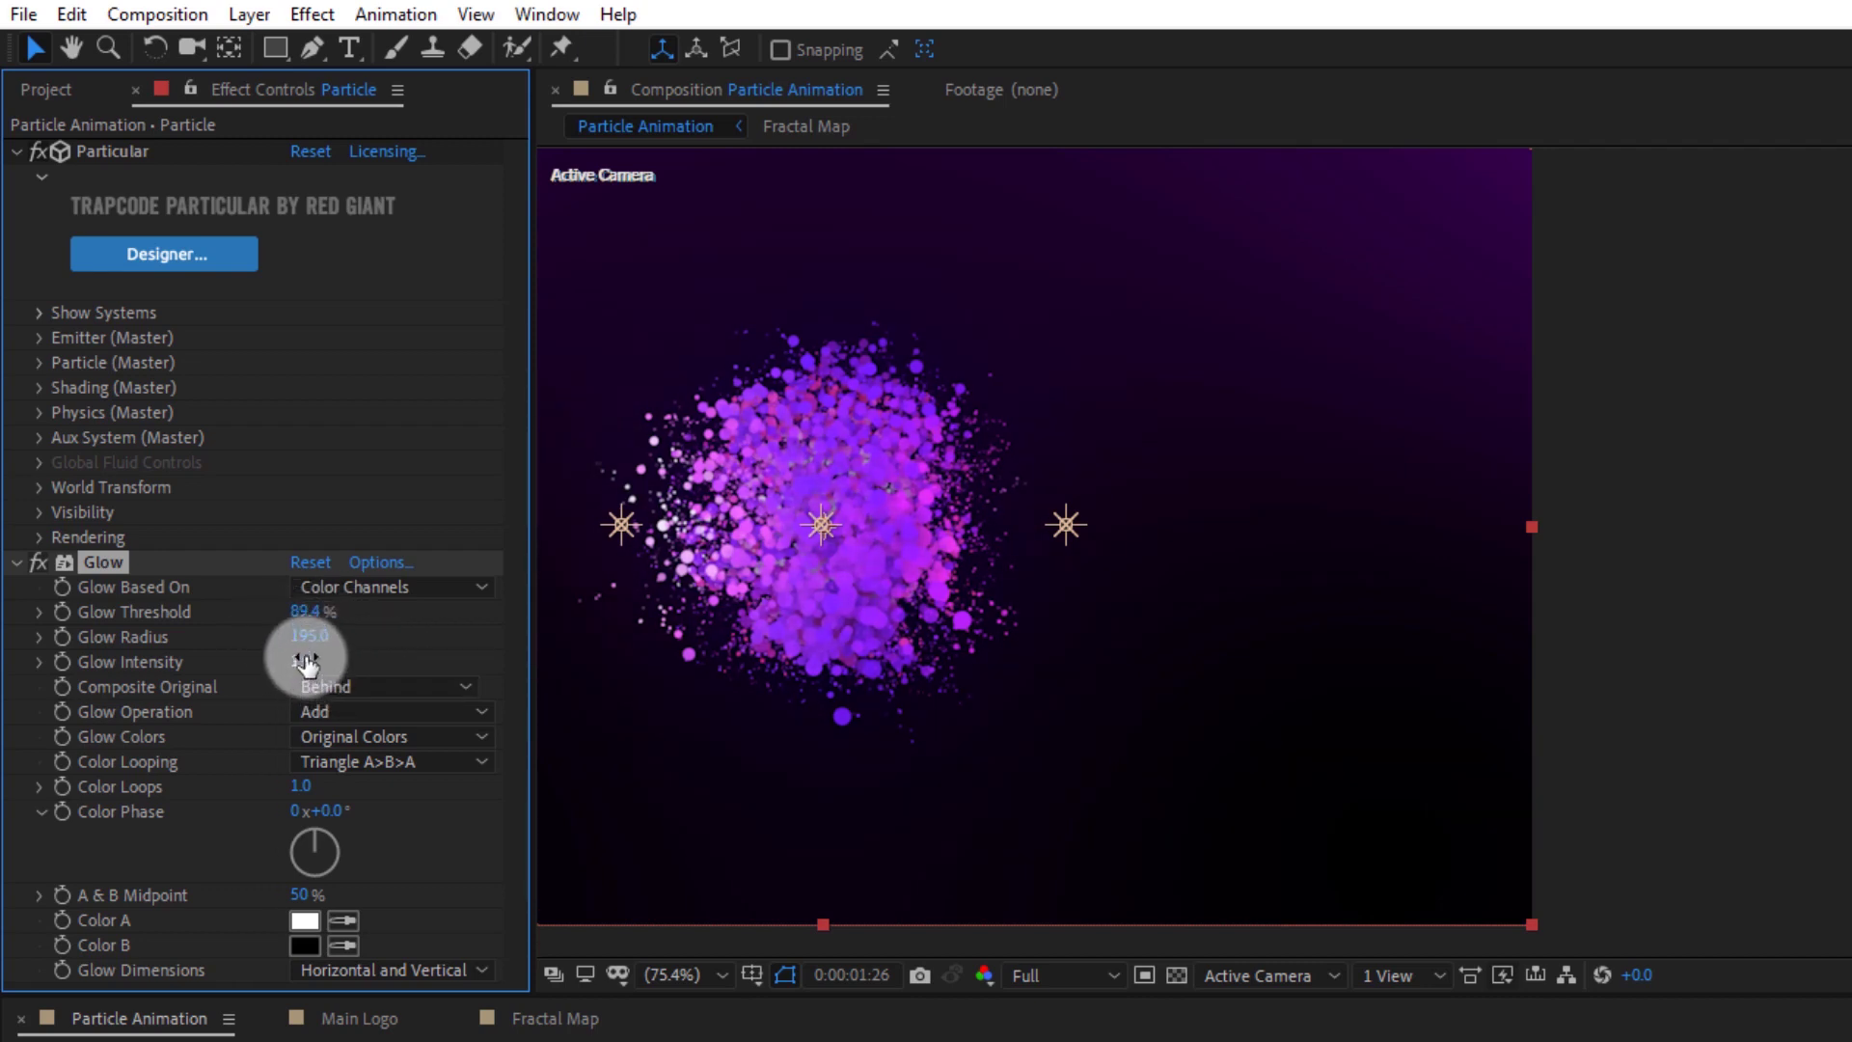
left_click_drag(304, 662, 382, 640)
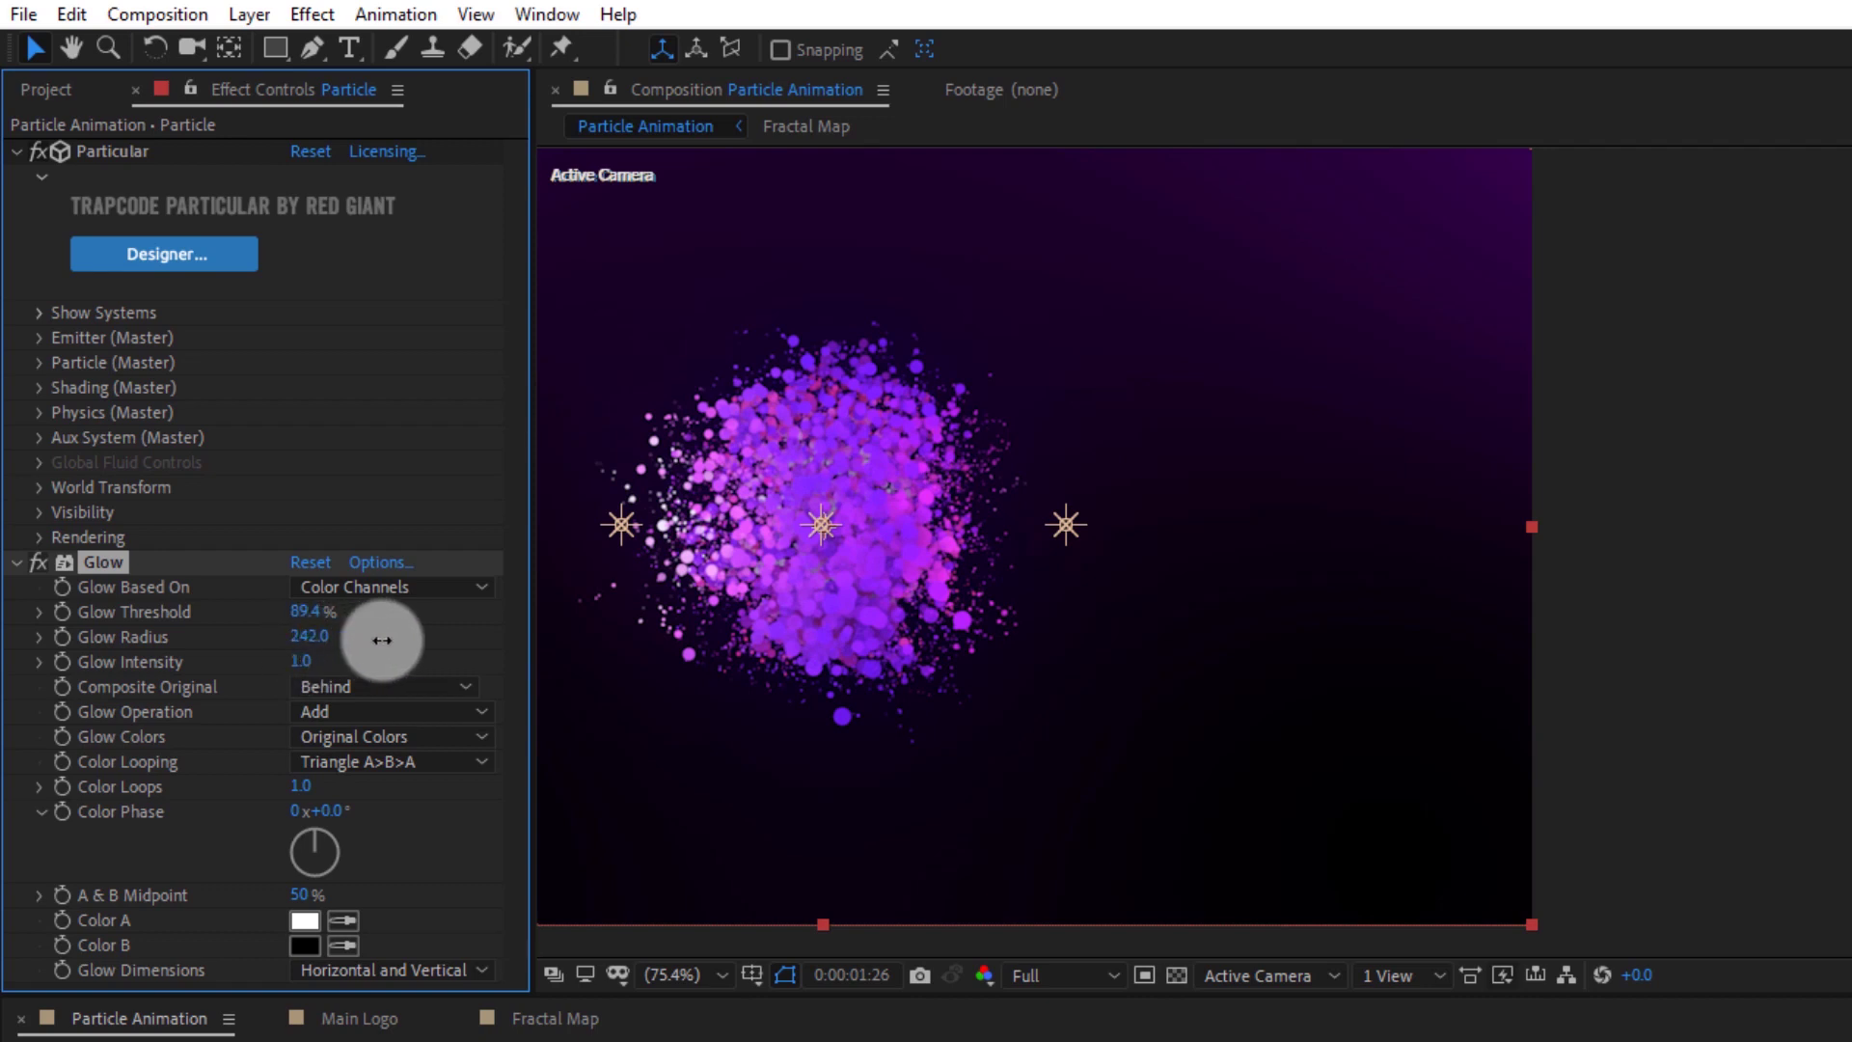
Set Glow Operation to Screen and Glow Radius to about 190, then collapse Glow
left_click(368, 705)
left_click(398, 902)
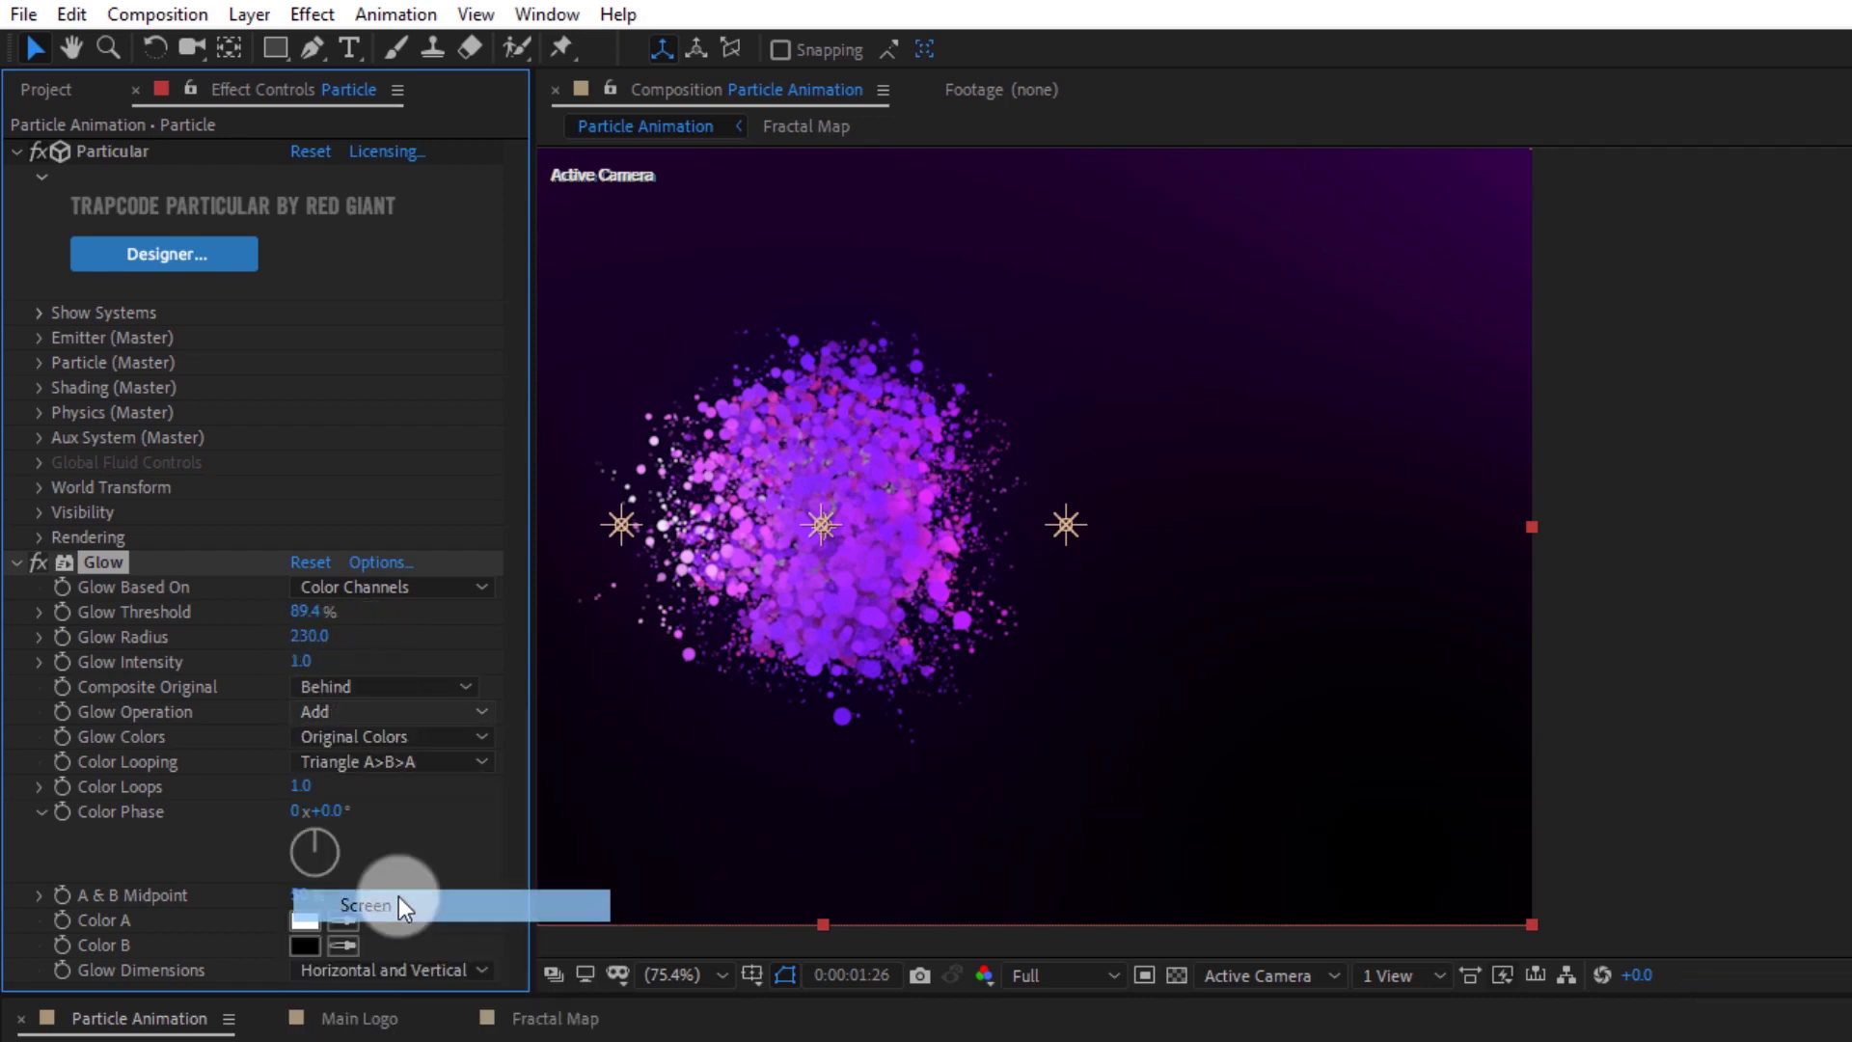
scroll(764, 747, "up", 3)
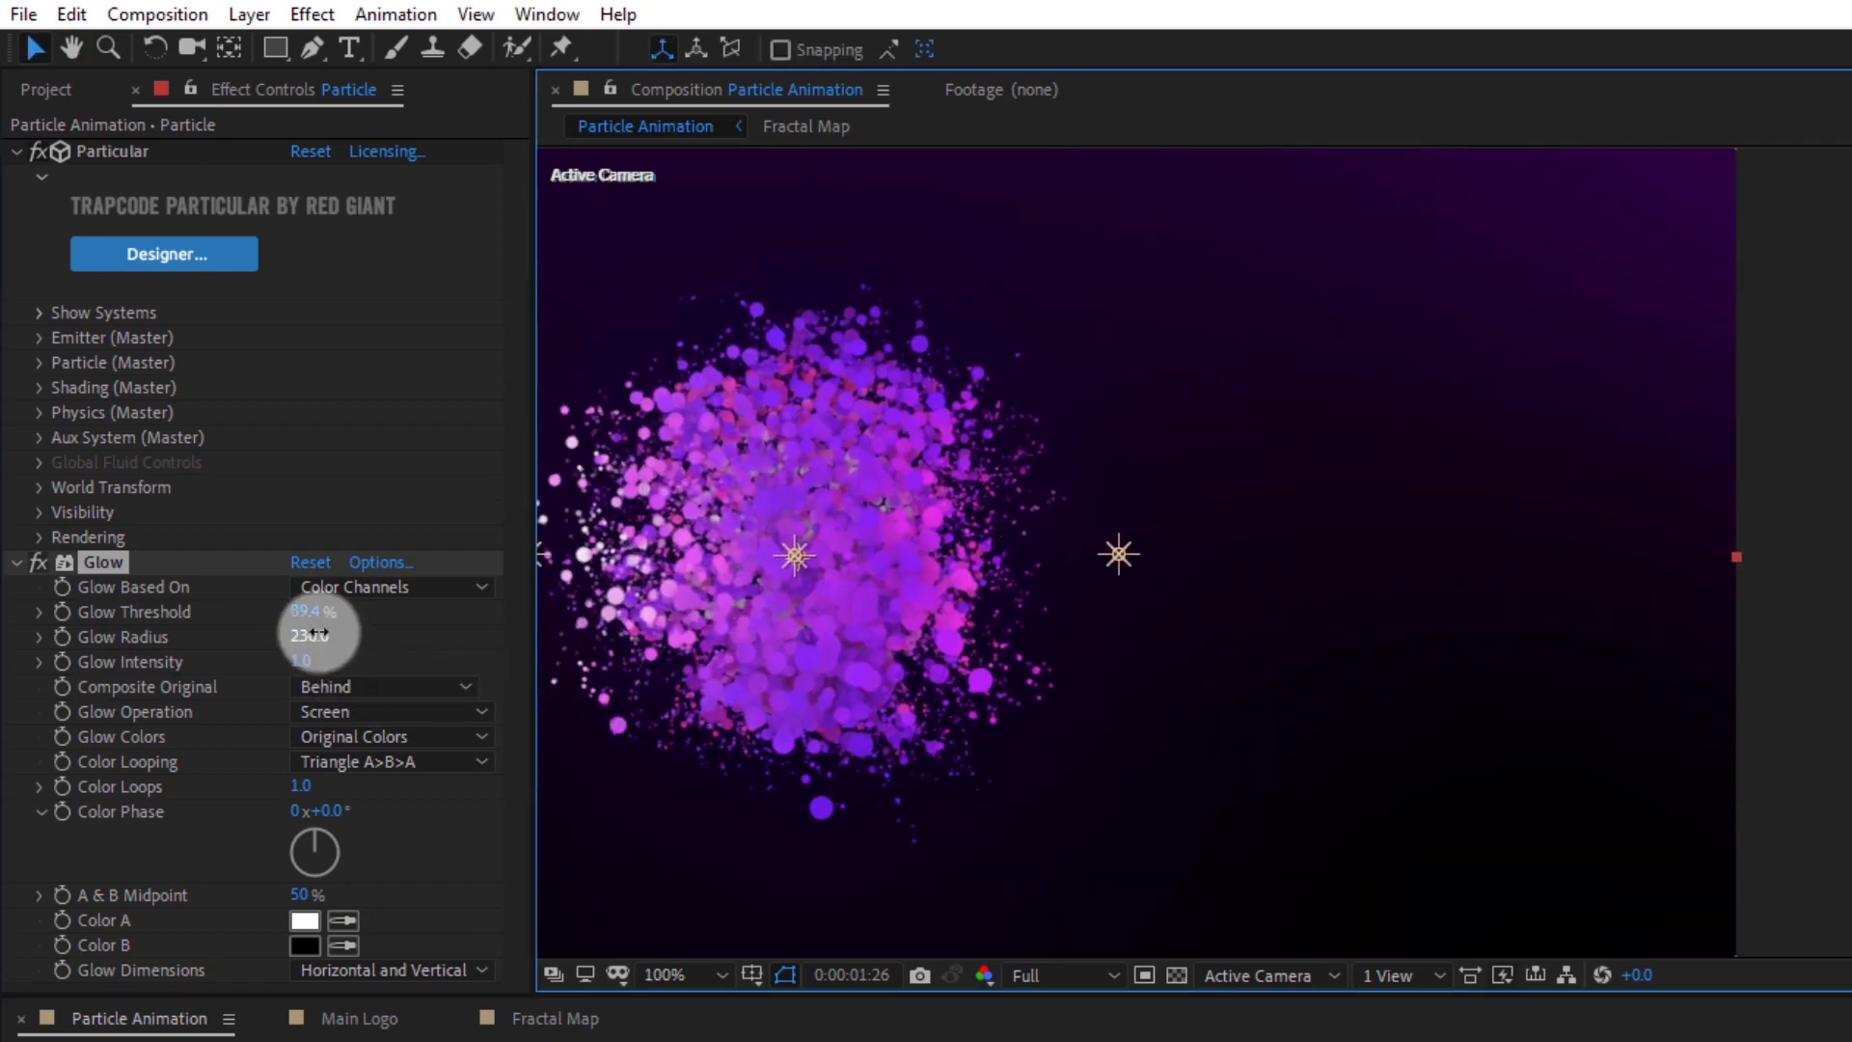
left_click_drag(318, 634, 263, 644)
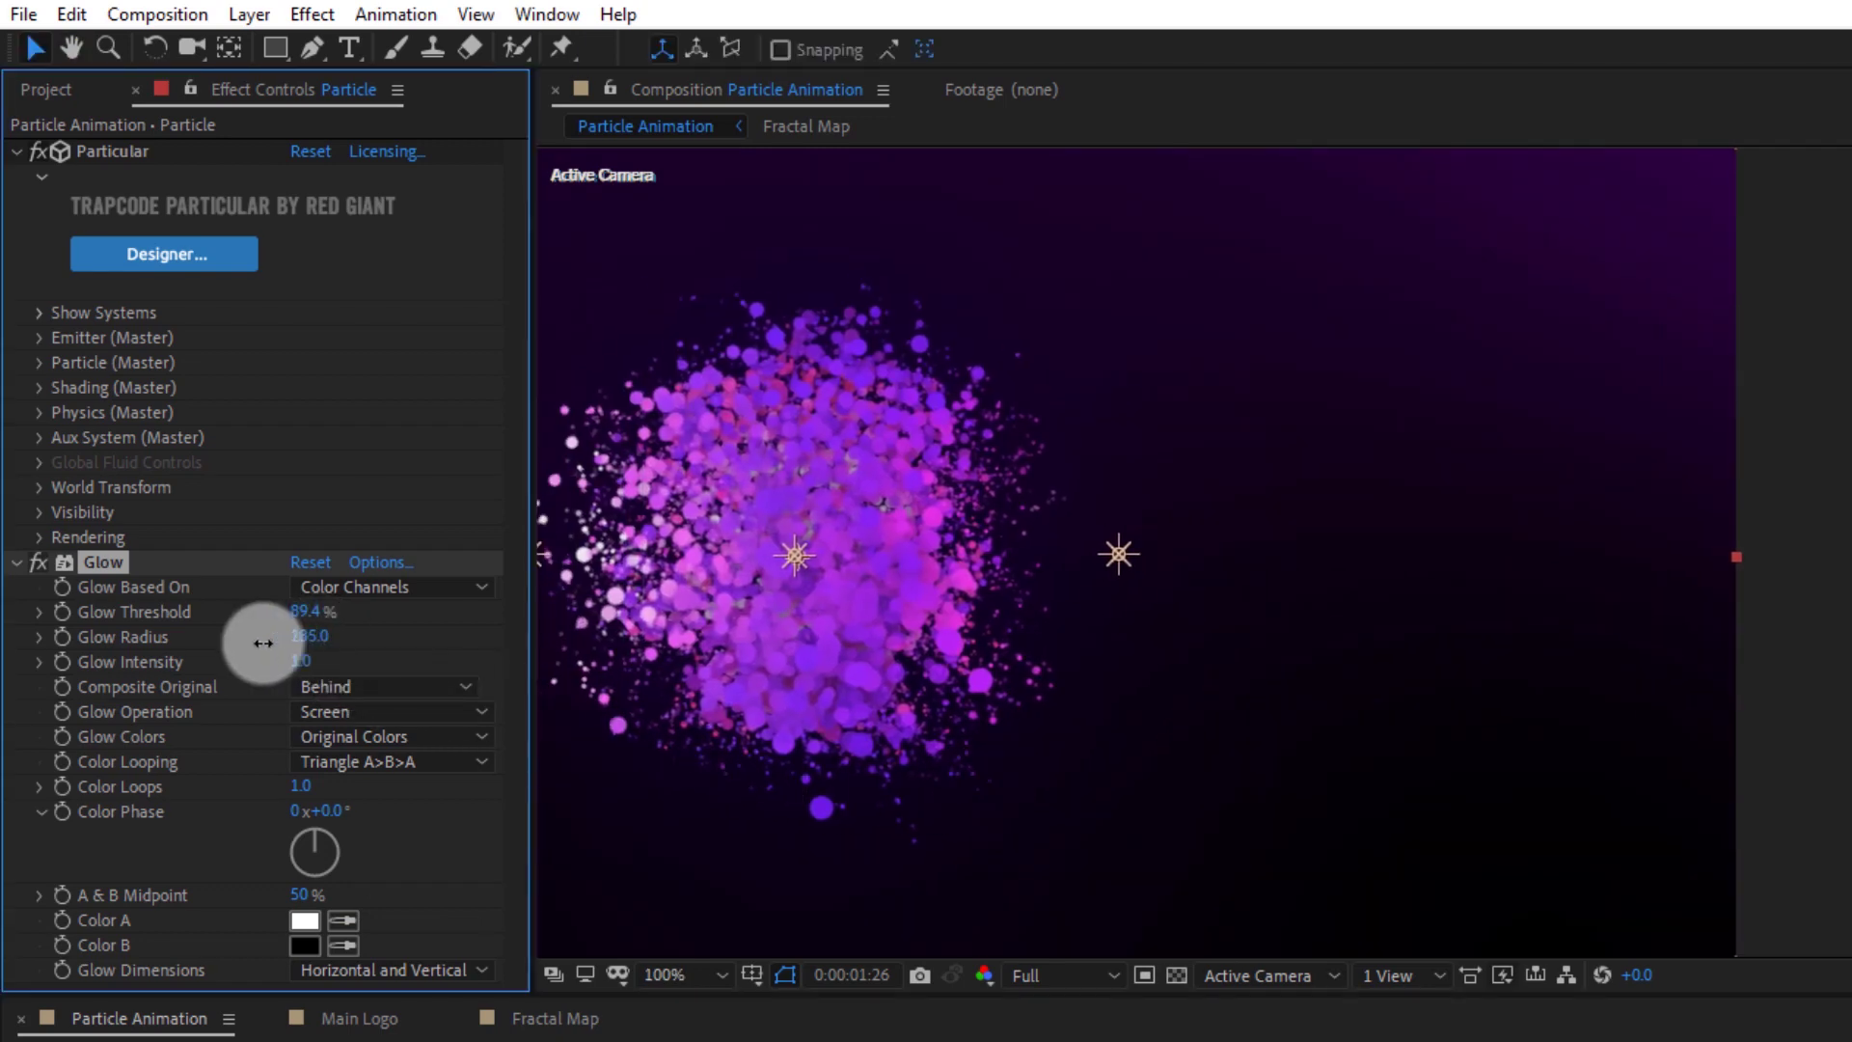
left_click(35, 561)
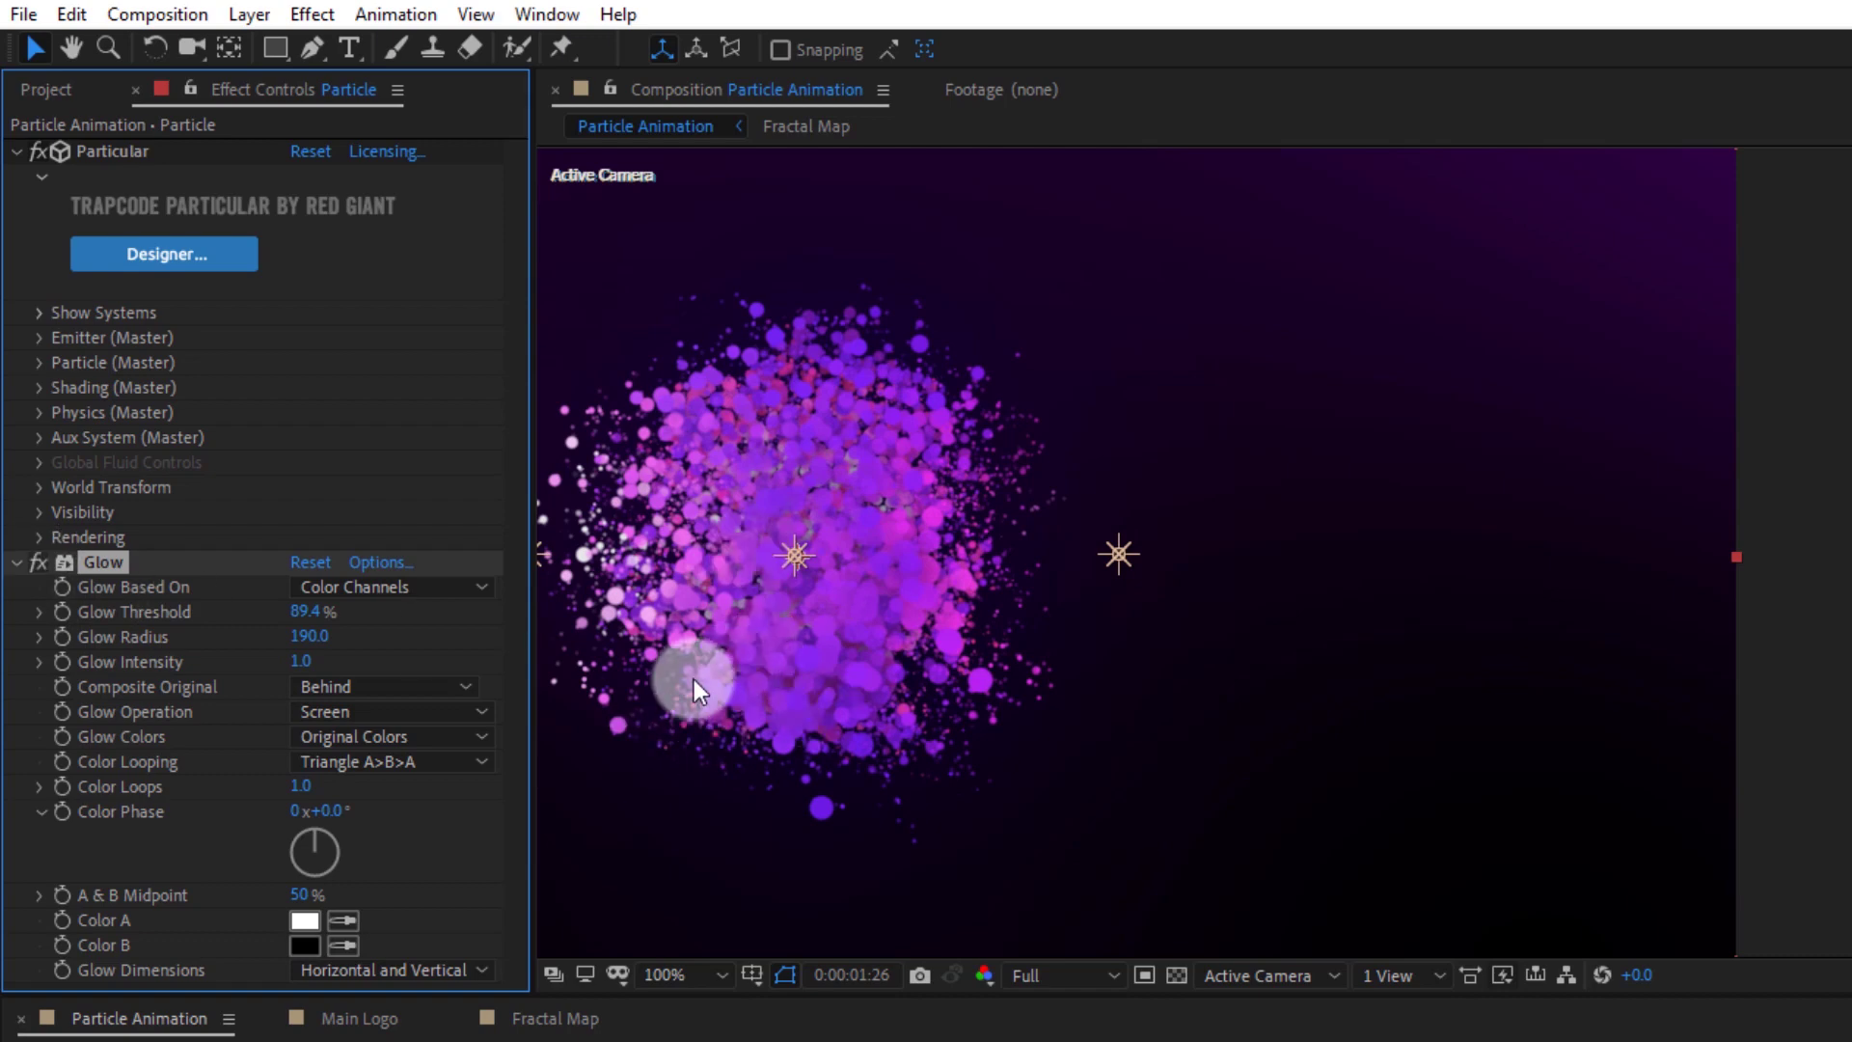
left_click_drag(692, 679, 1223, 694)
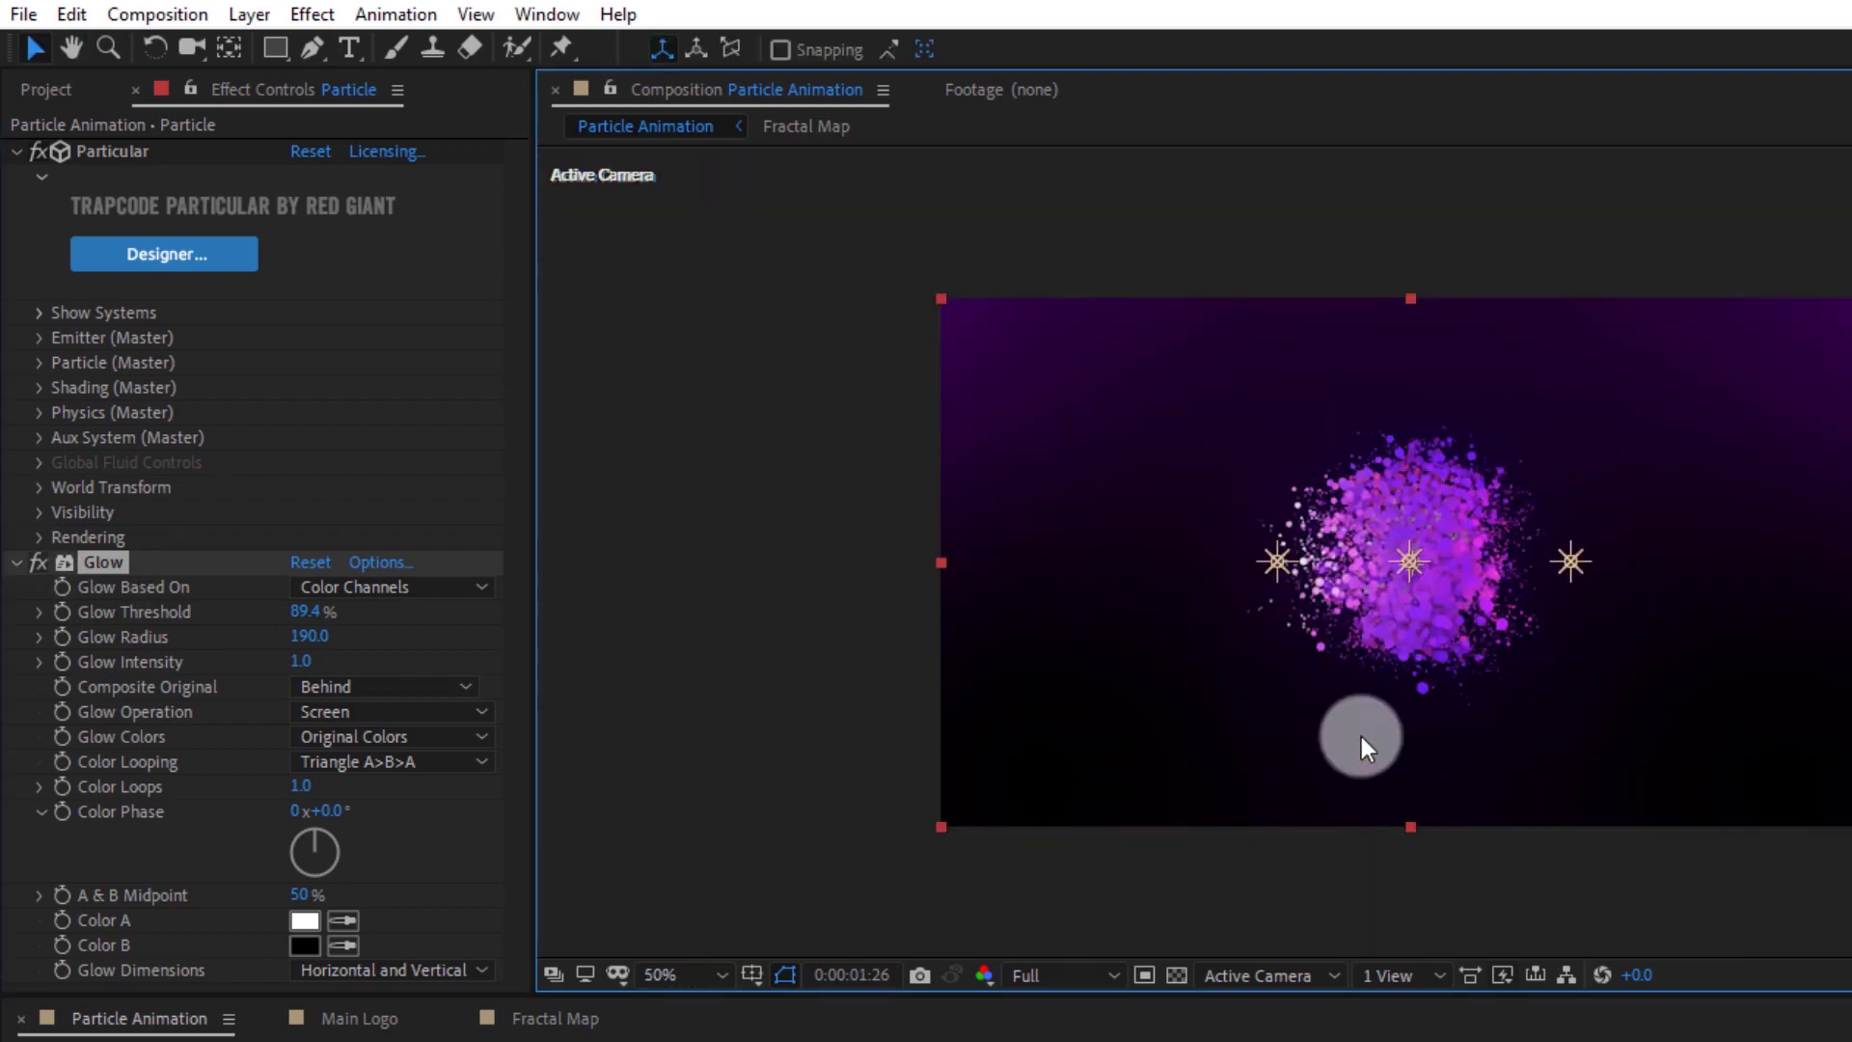
mouse_move(1524, 747)
left_mouse_down()
mouse_move(1484, 733)
mouse_move(1637, 731)
left_mouse_up()
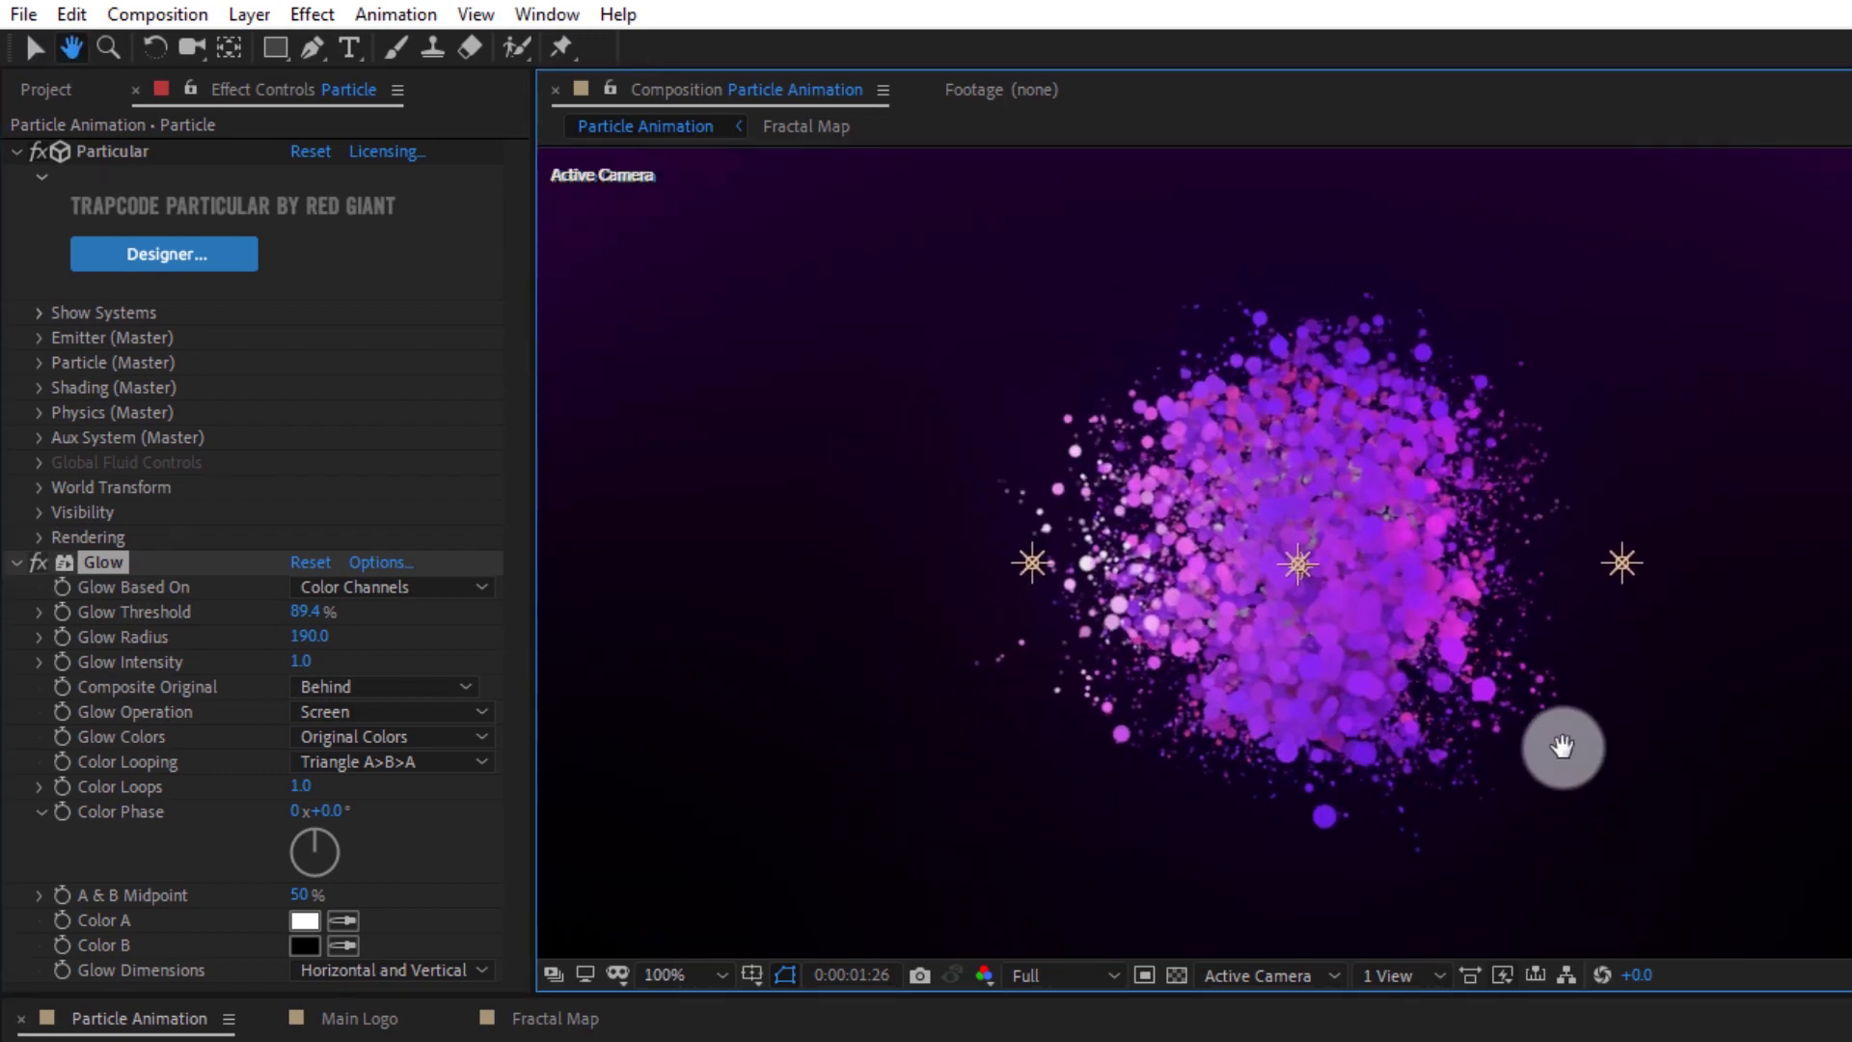
left_click(16, 565)
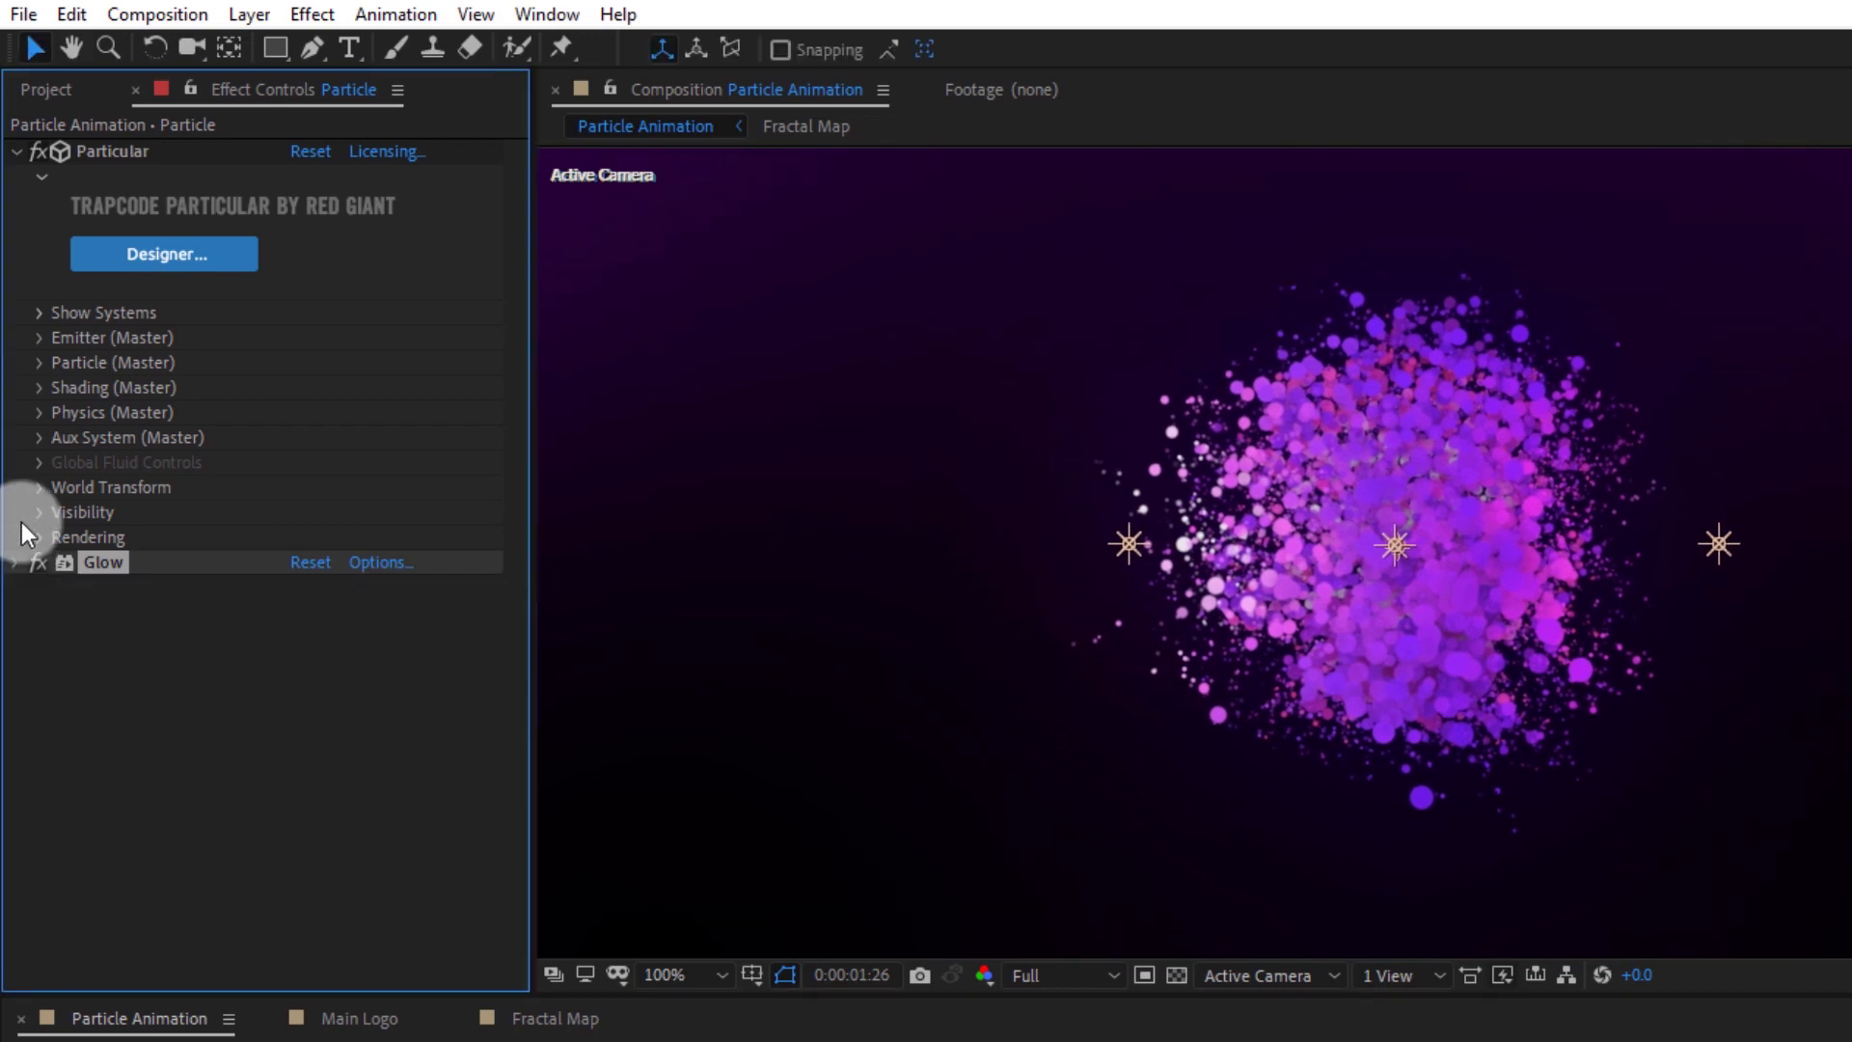
Add Flare.mp4 from the Assets folder as the top layer of the comp
left_click(12, 152)
left_click(58, 90)
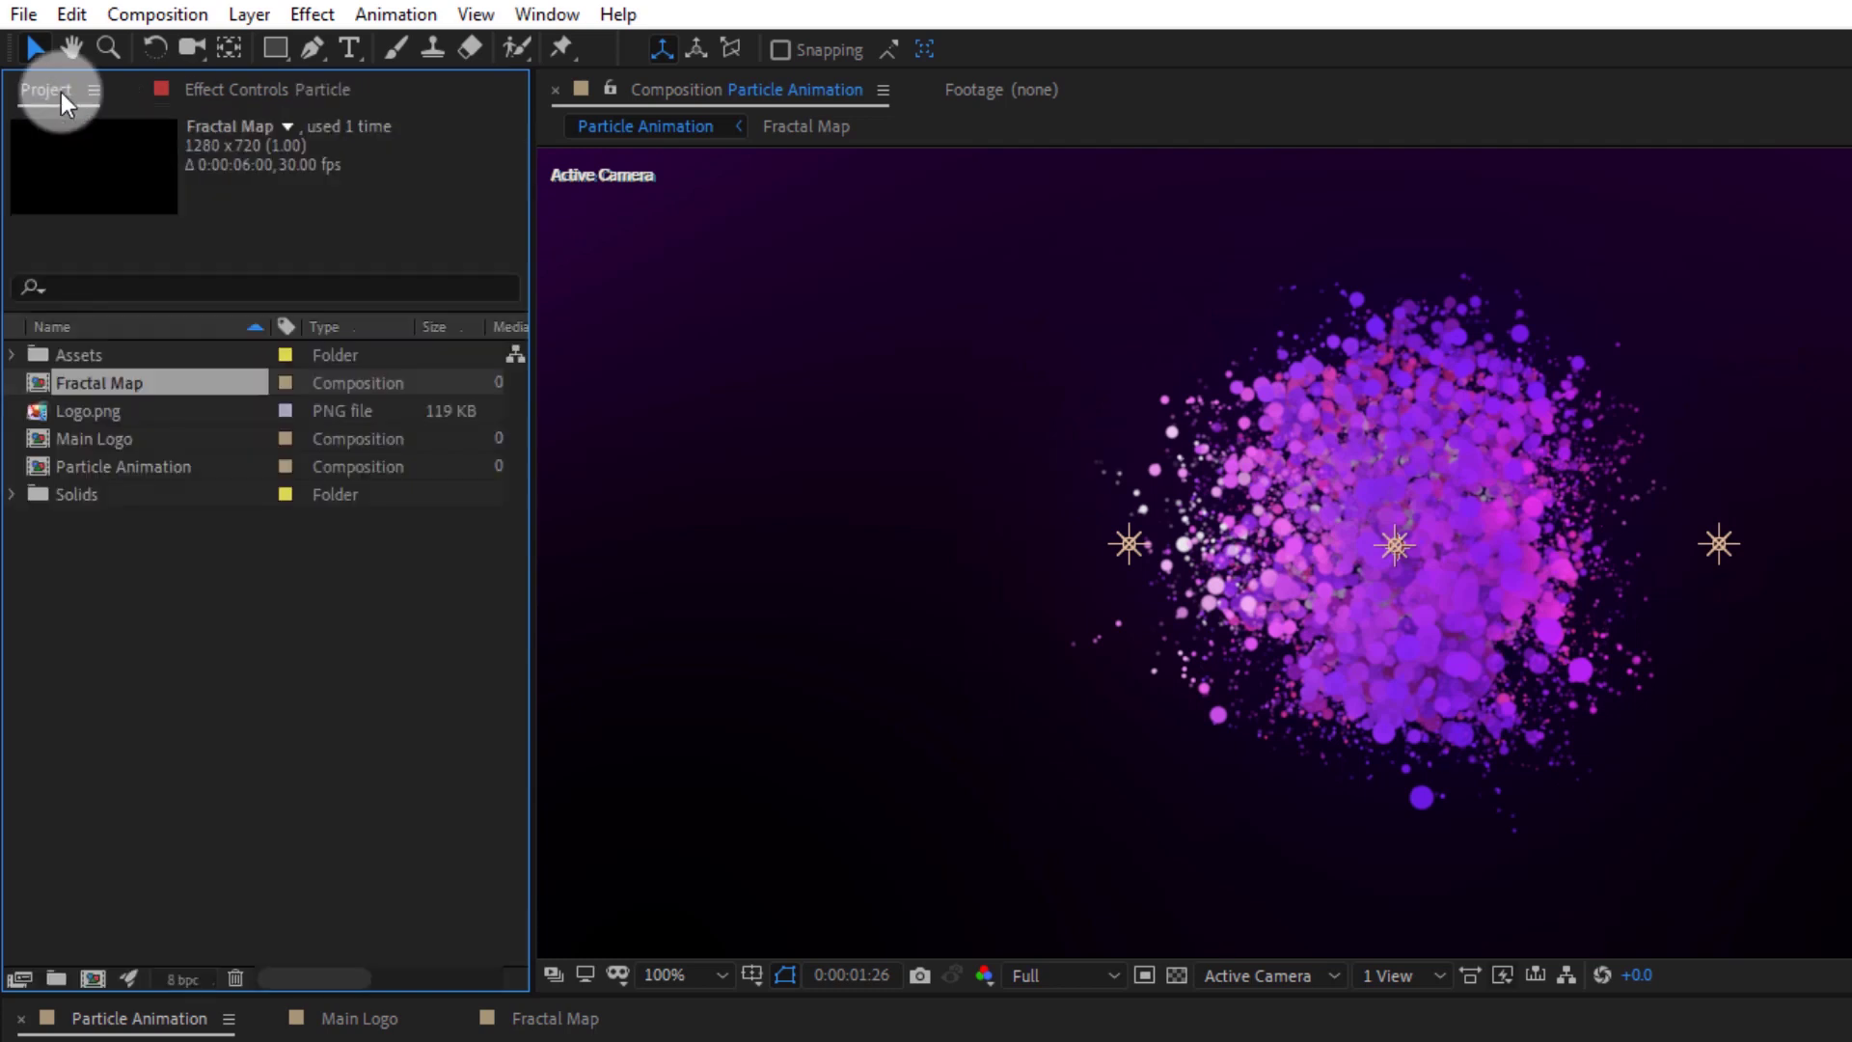
left_click(161, 533)
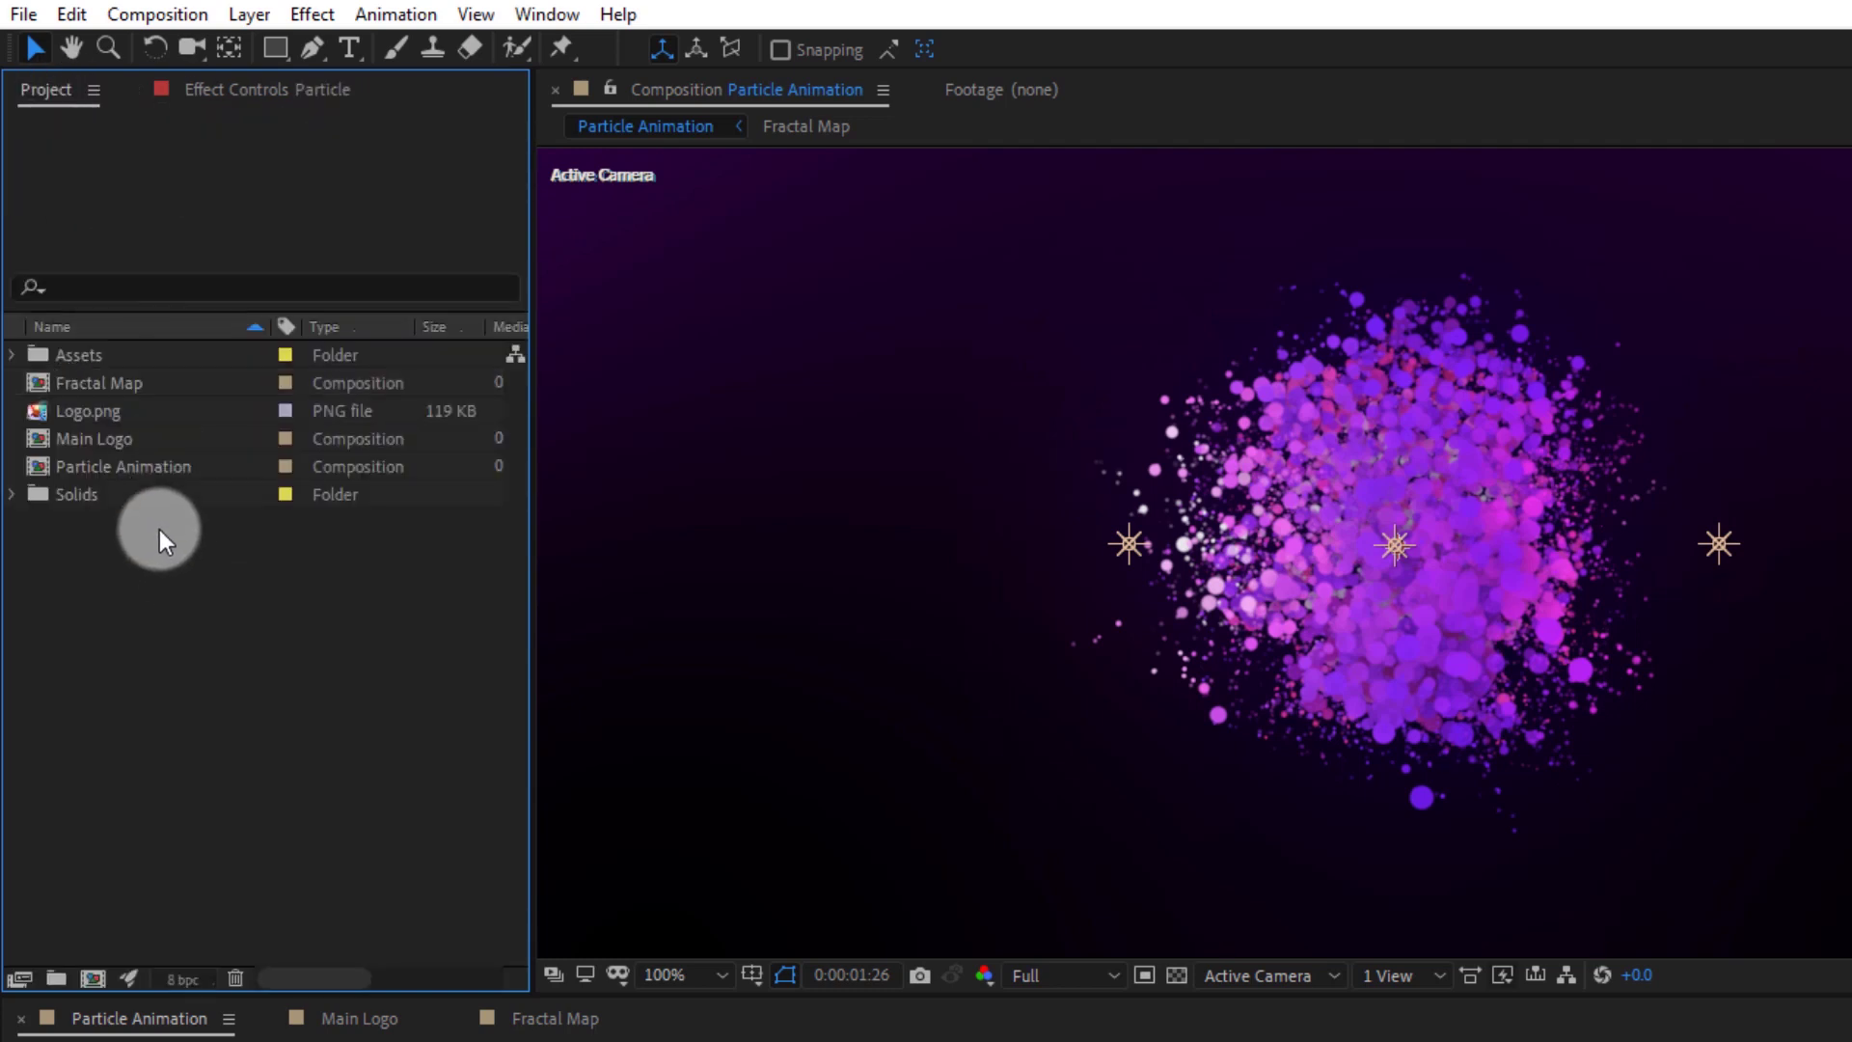
left_click(13, 356)
left_click_drag(101, 383, 118, 417)
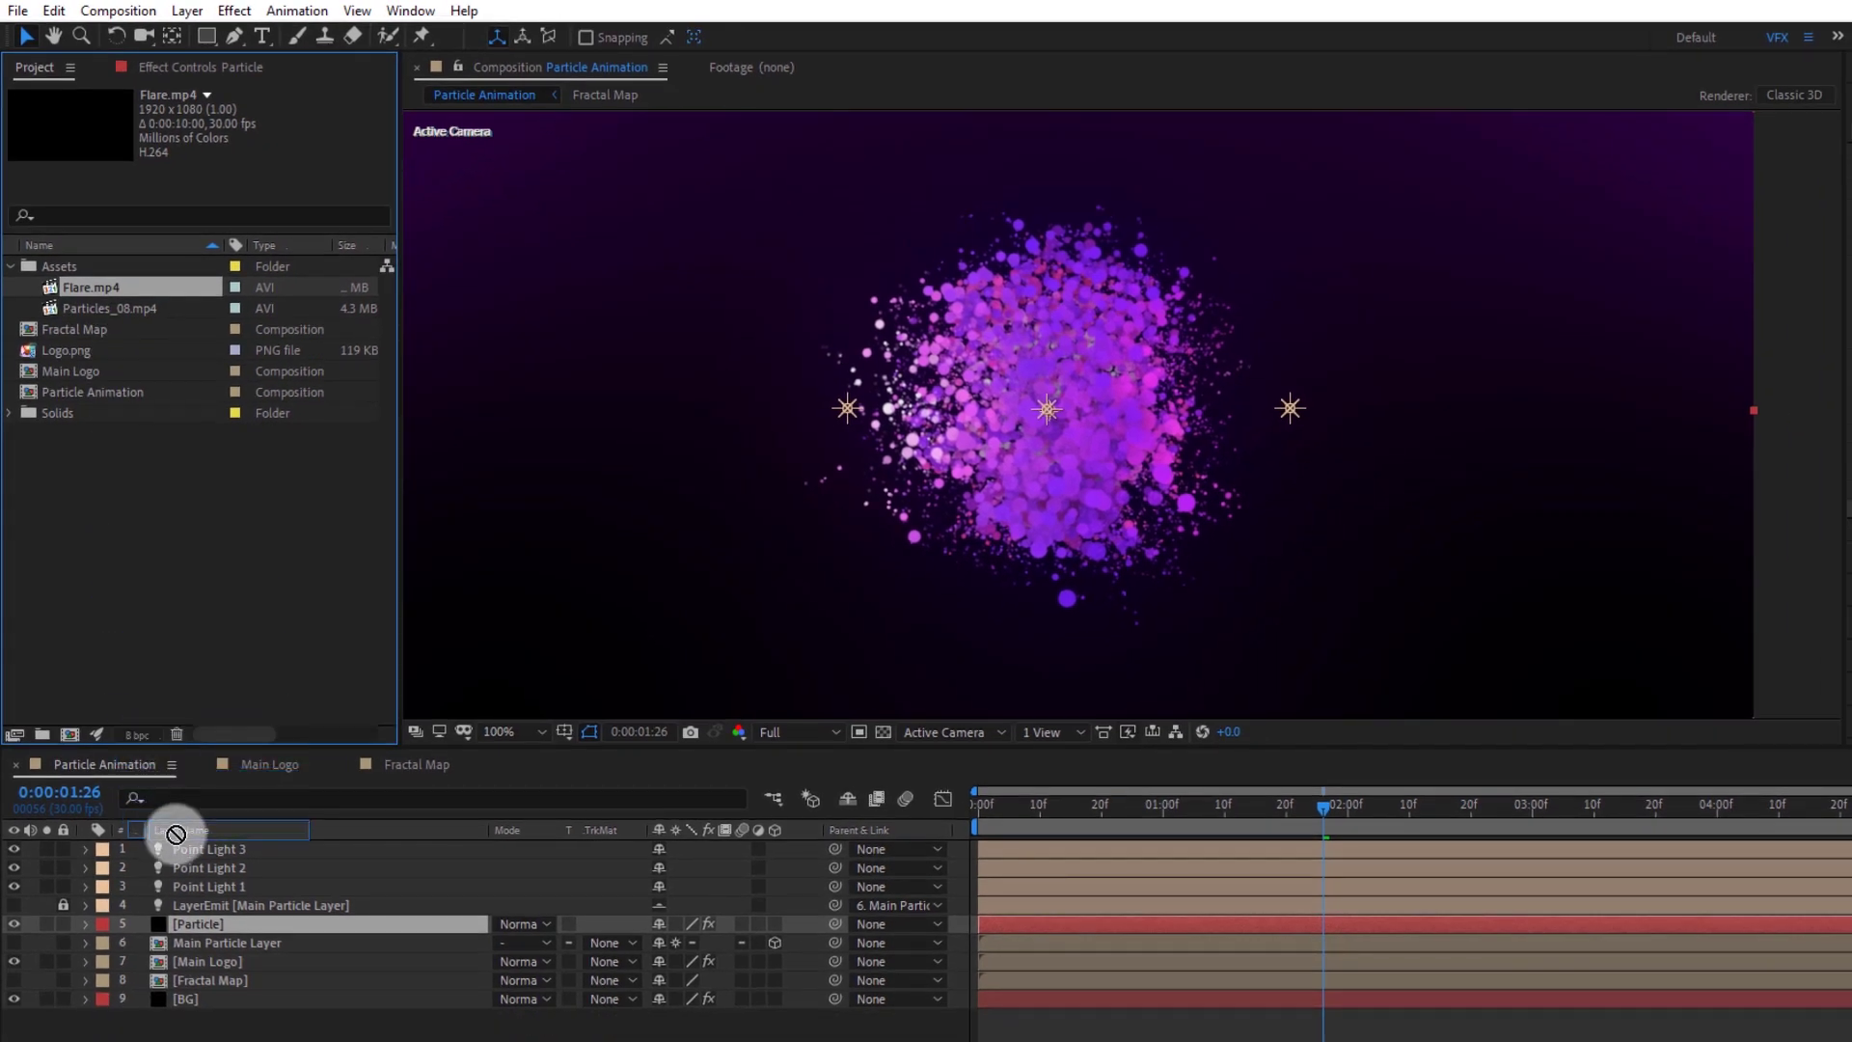
left_click_drag(118, 417, 191, 849)
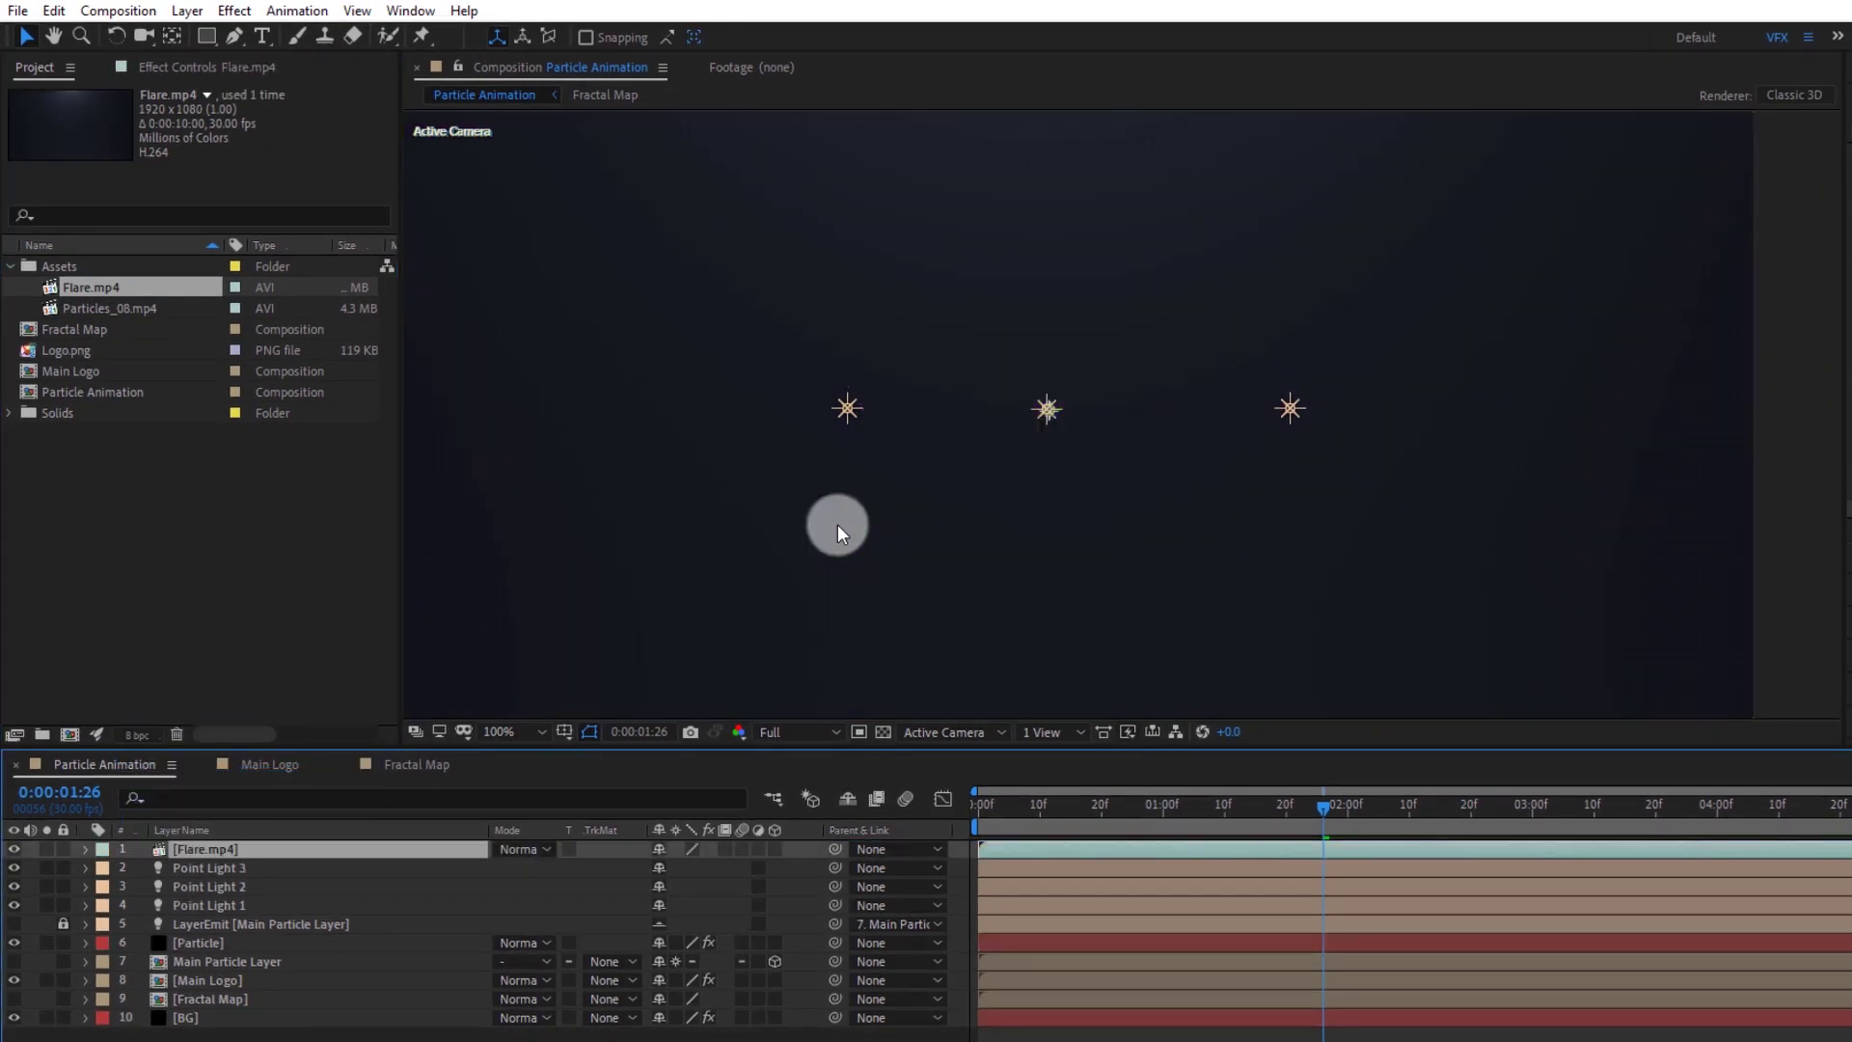
Scale the flare footage down to fit the frame and set its blend mode to Add
left_click(1565, 640)
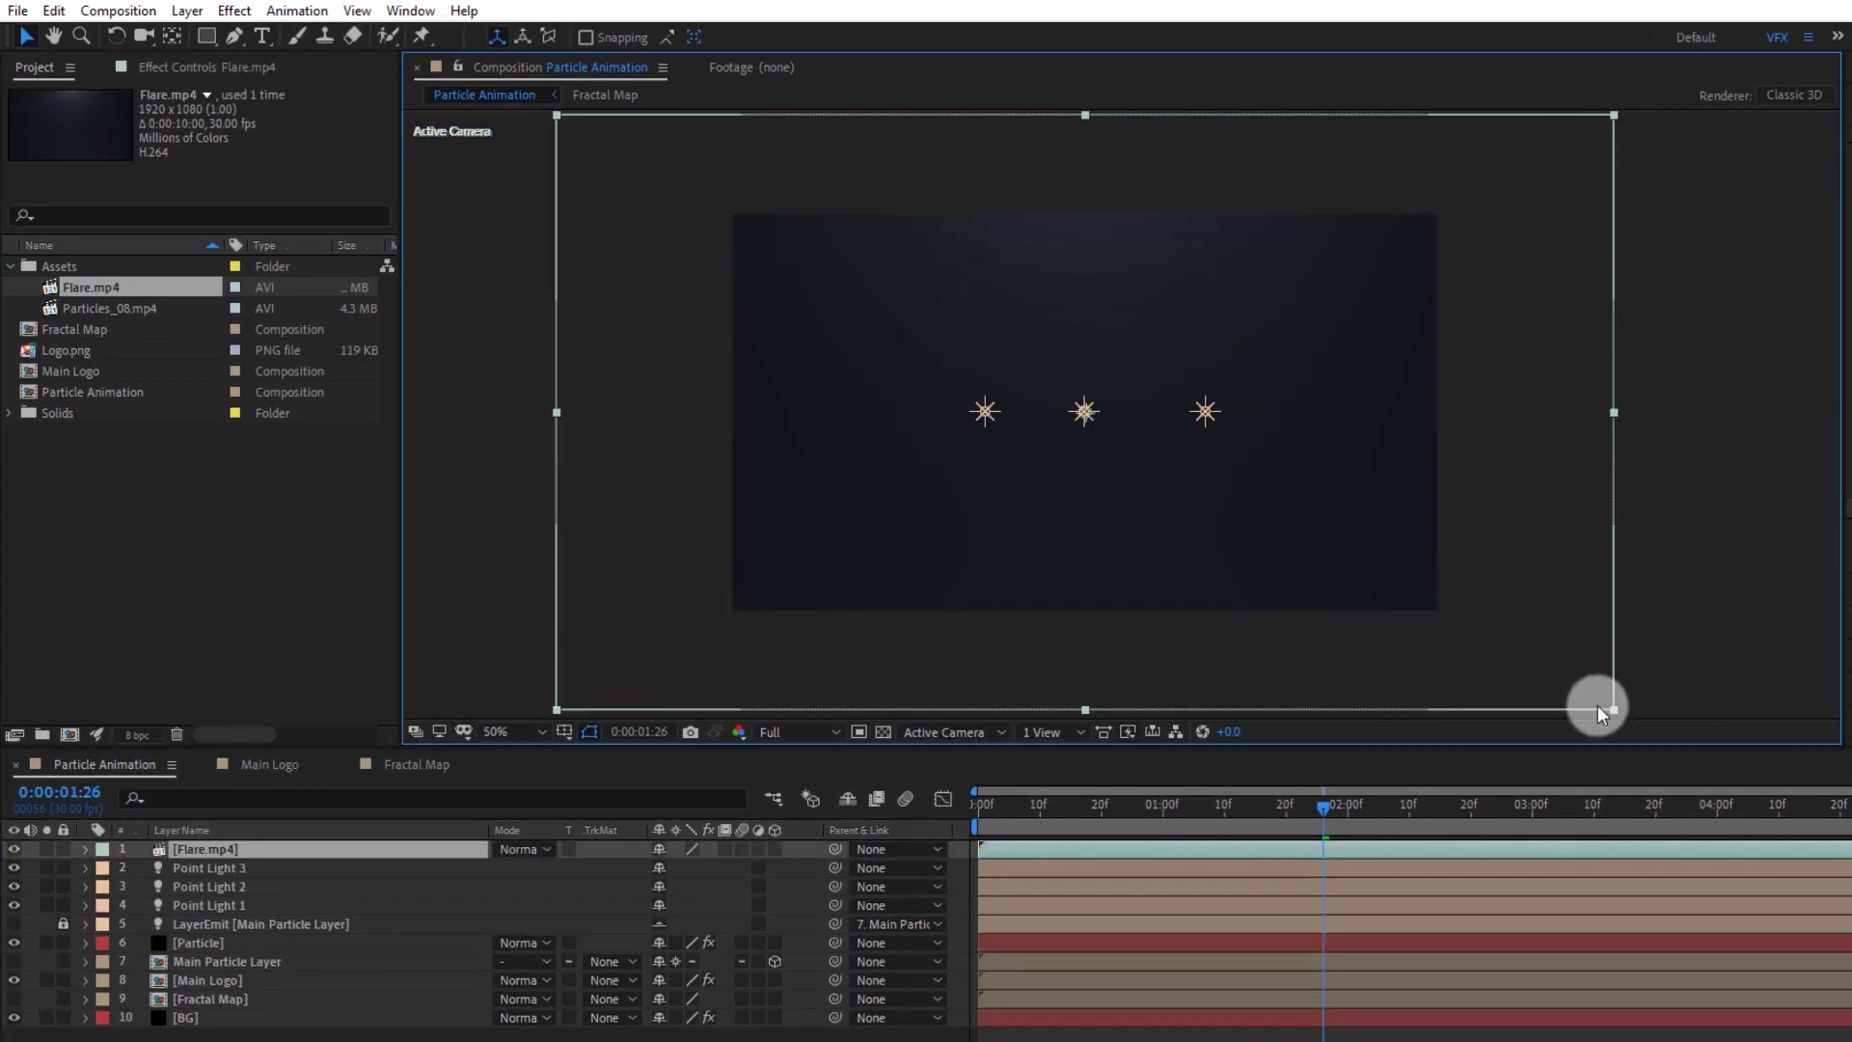
left_click_drag(1615, 708, 1467, 644)
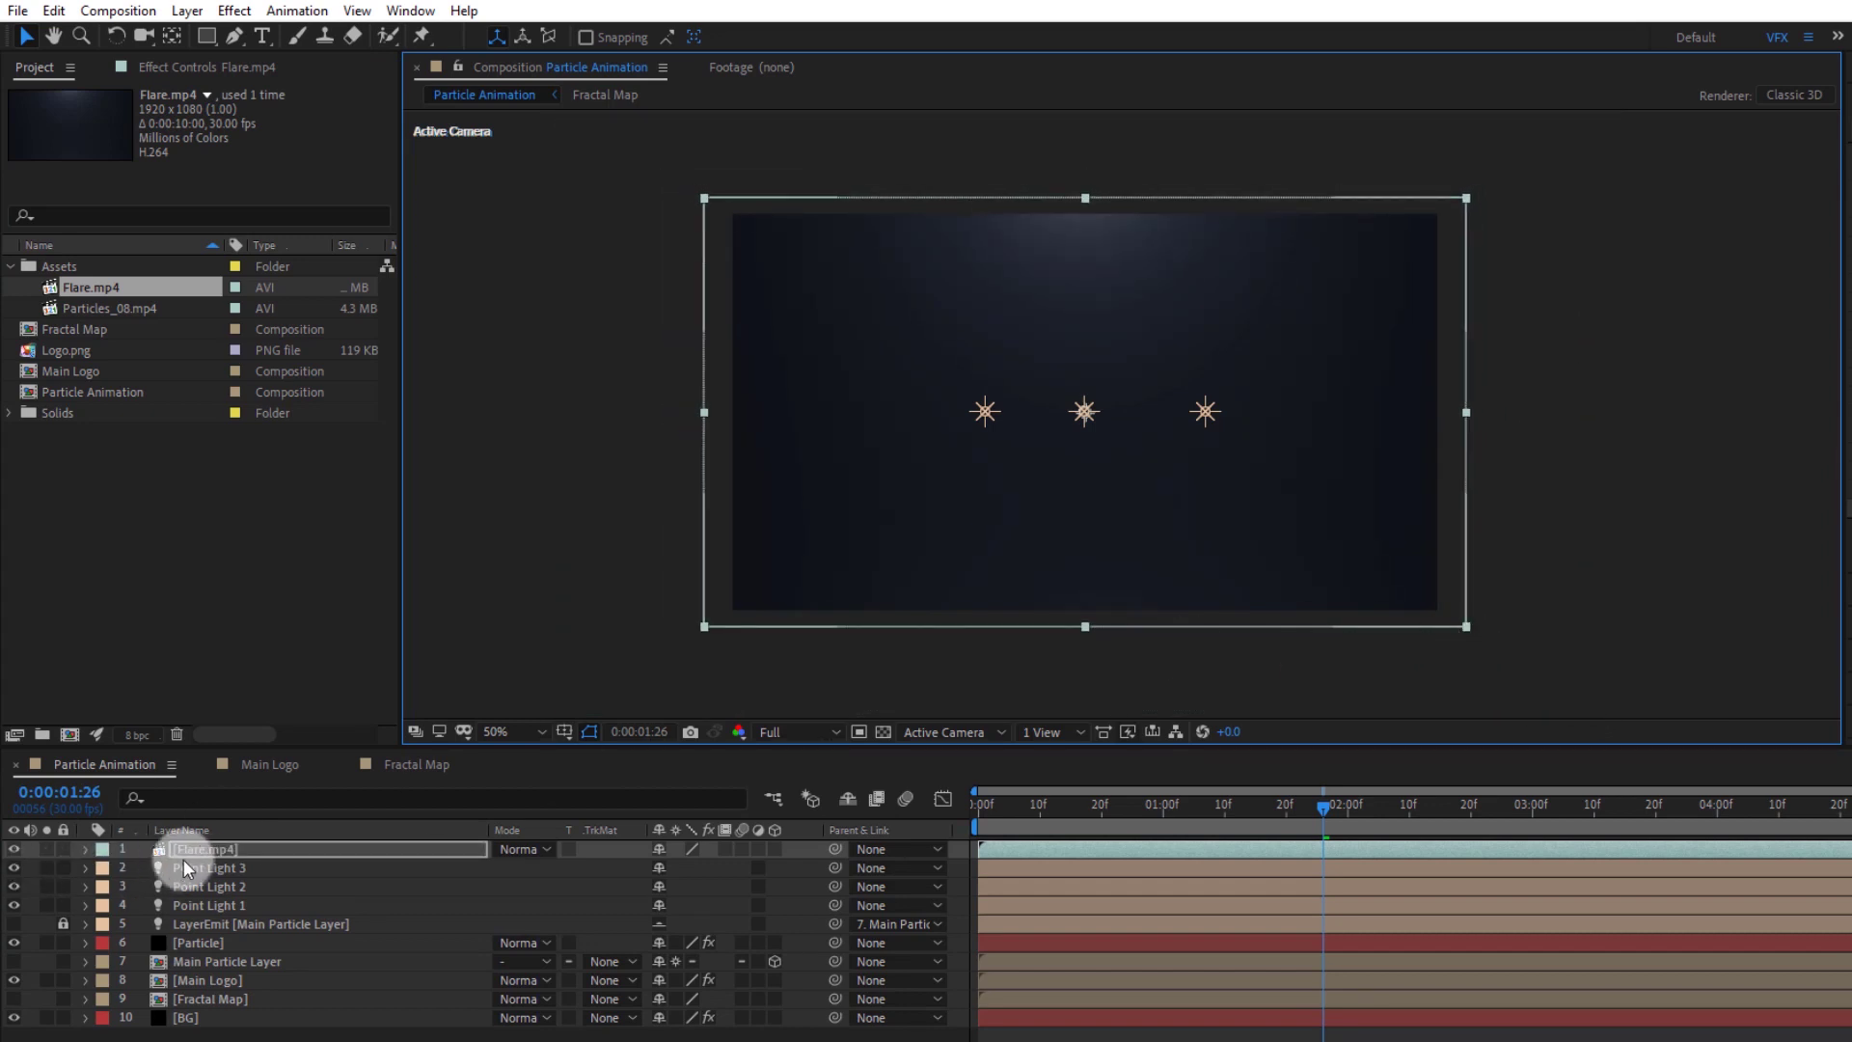
left_click(208, 850)
left_click(521, 848)
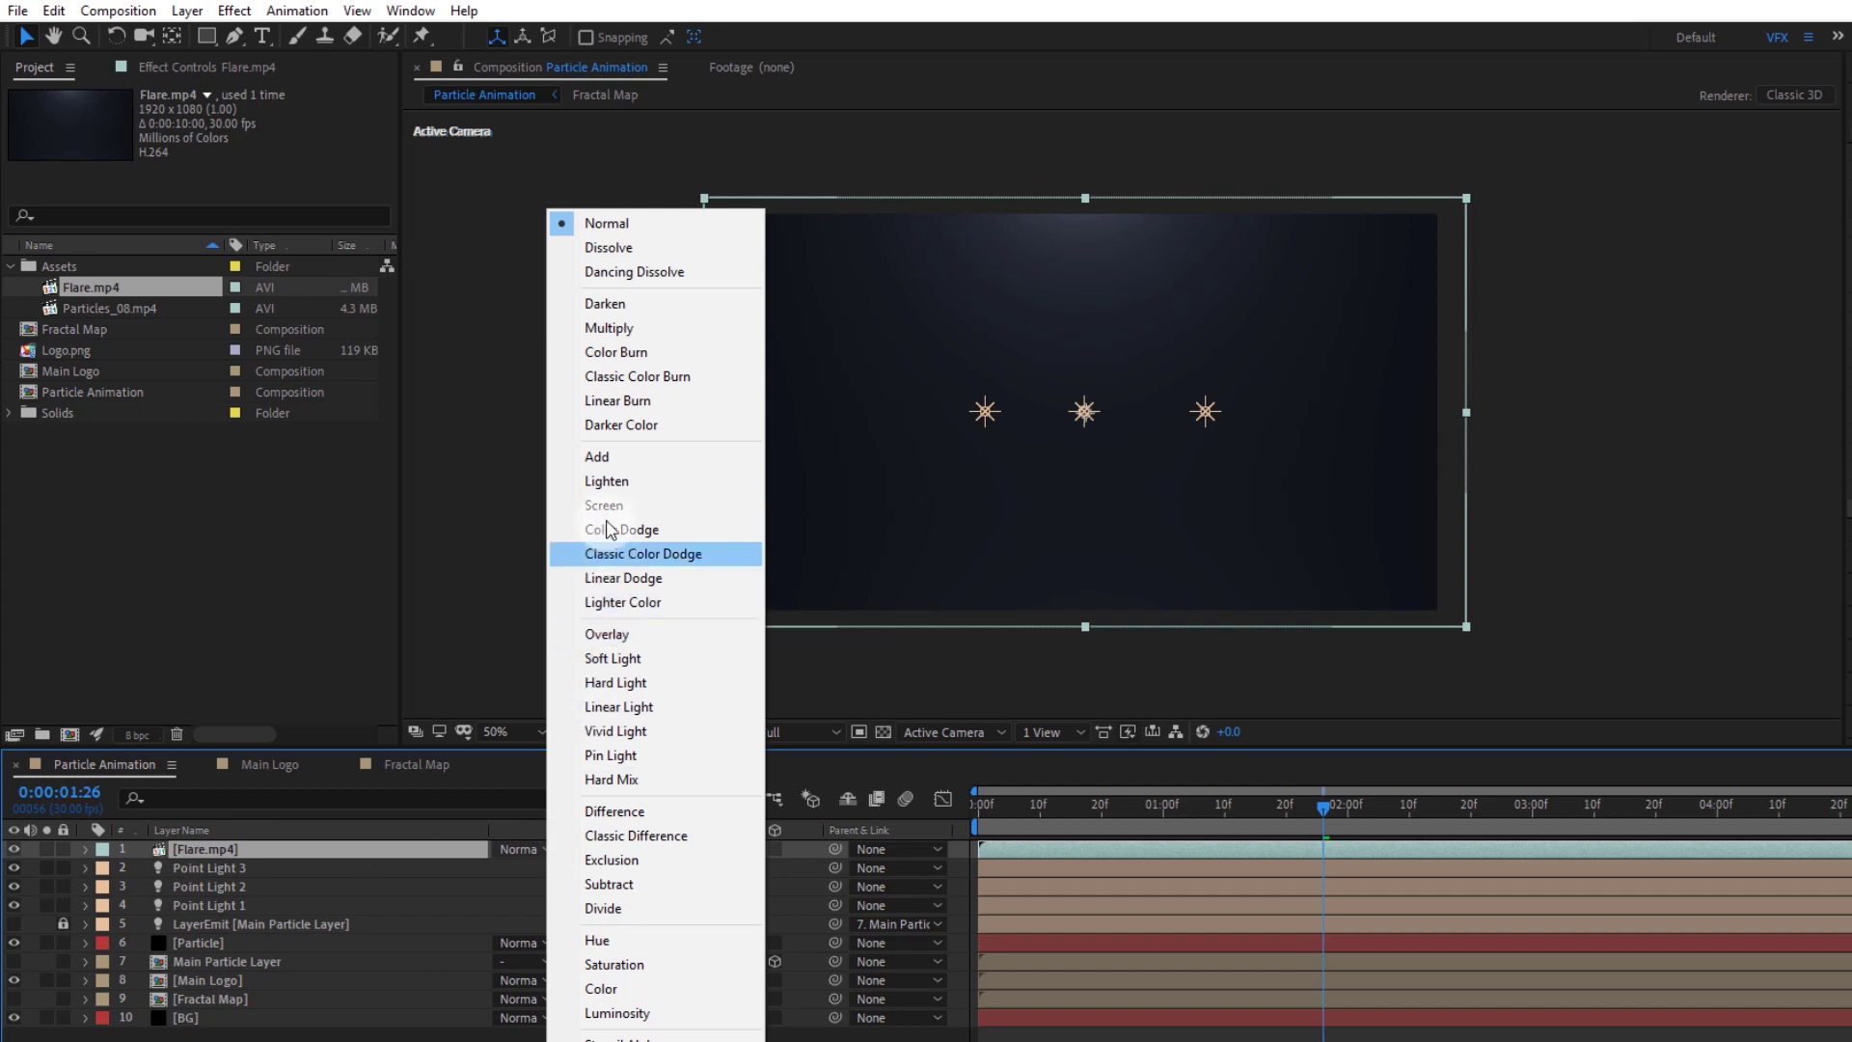
left_click(607, 460)
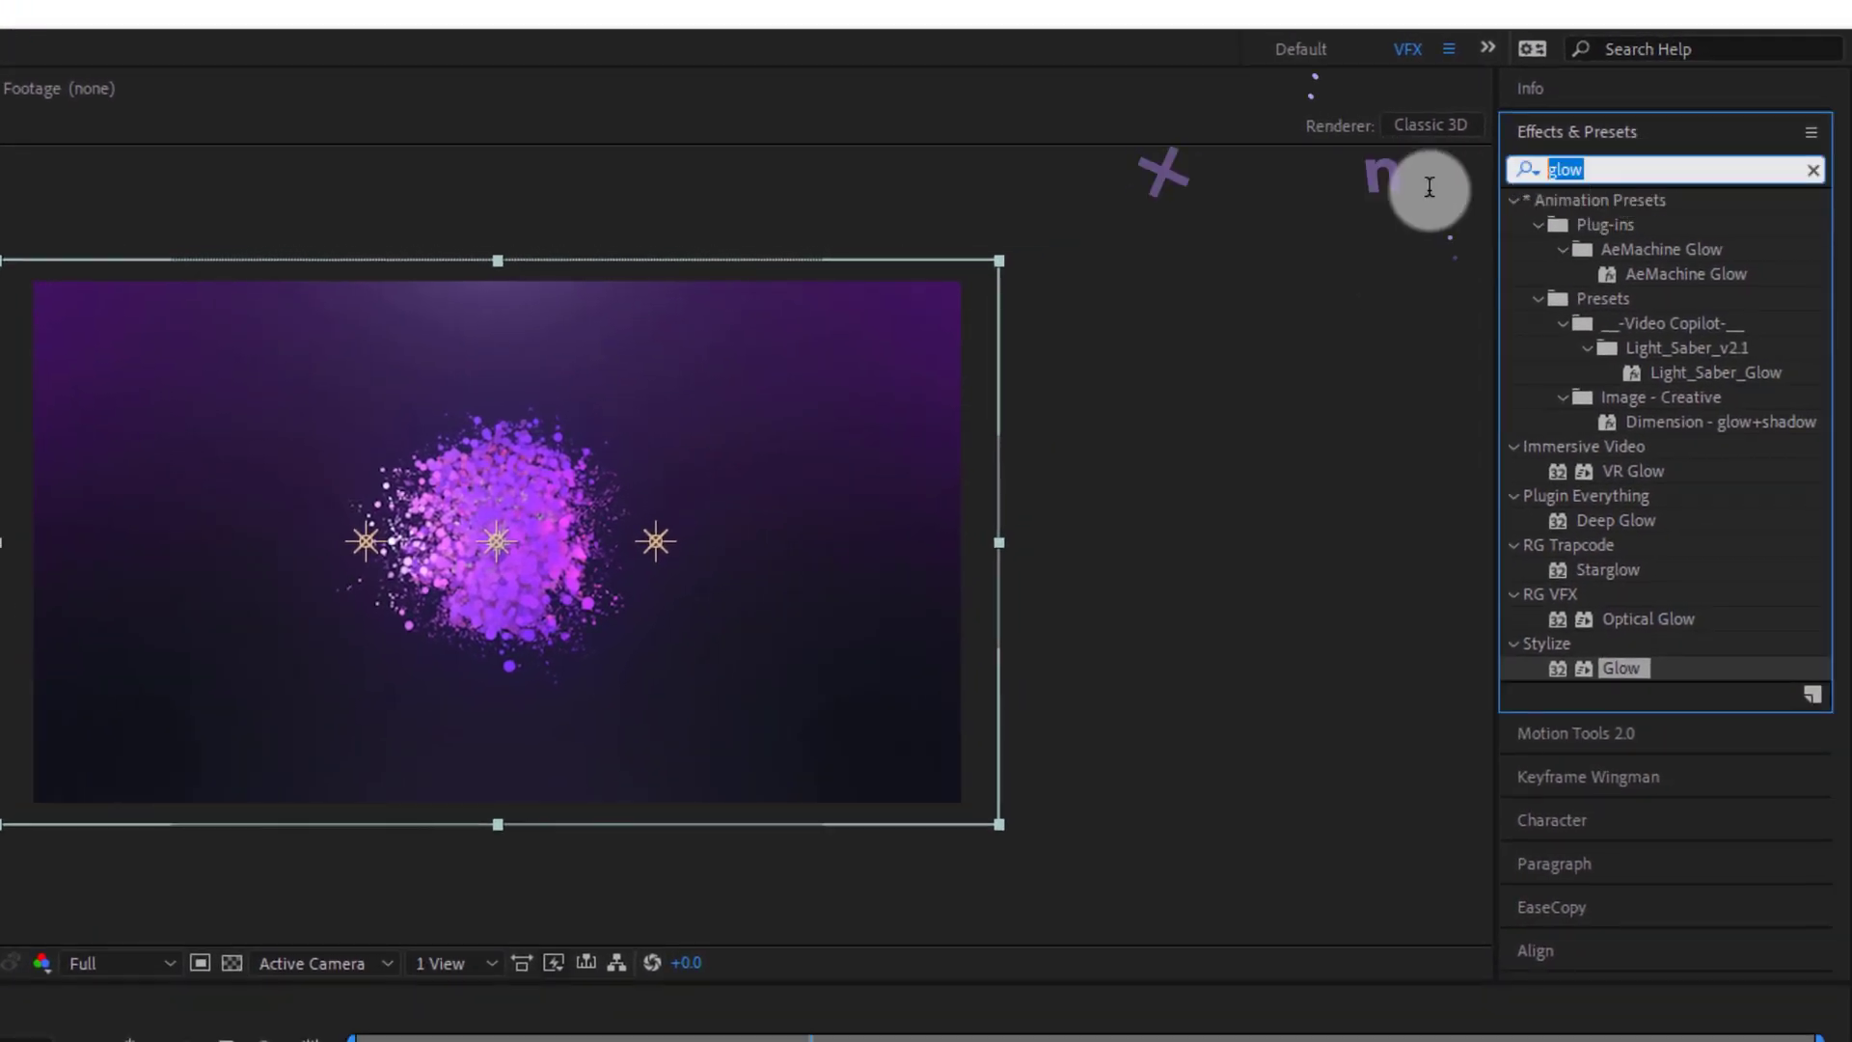
Apply Tint to Flare.mp4 with Map White To set to light violet AD6BFF
type("tint")
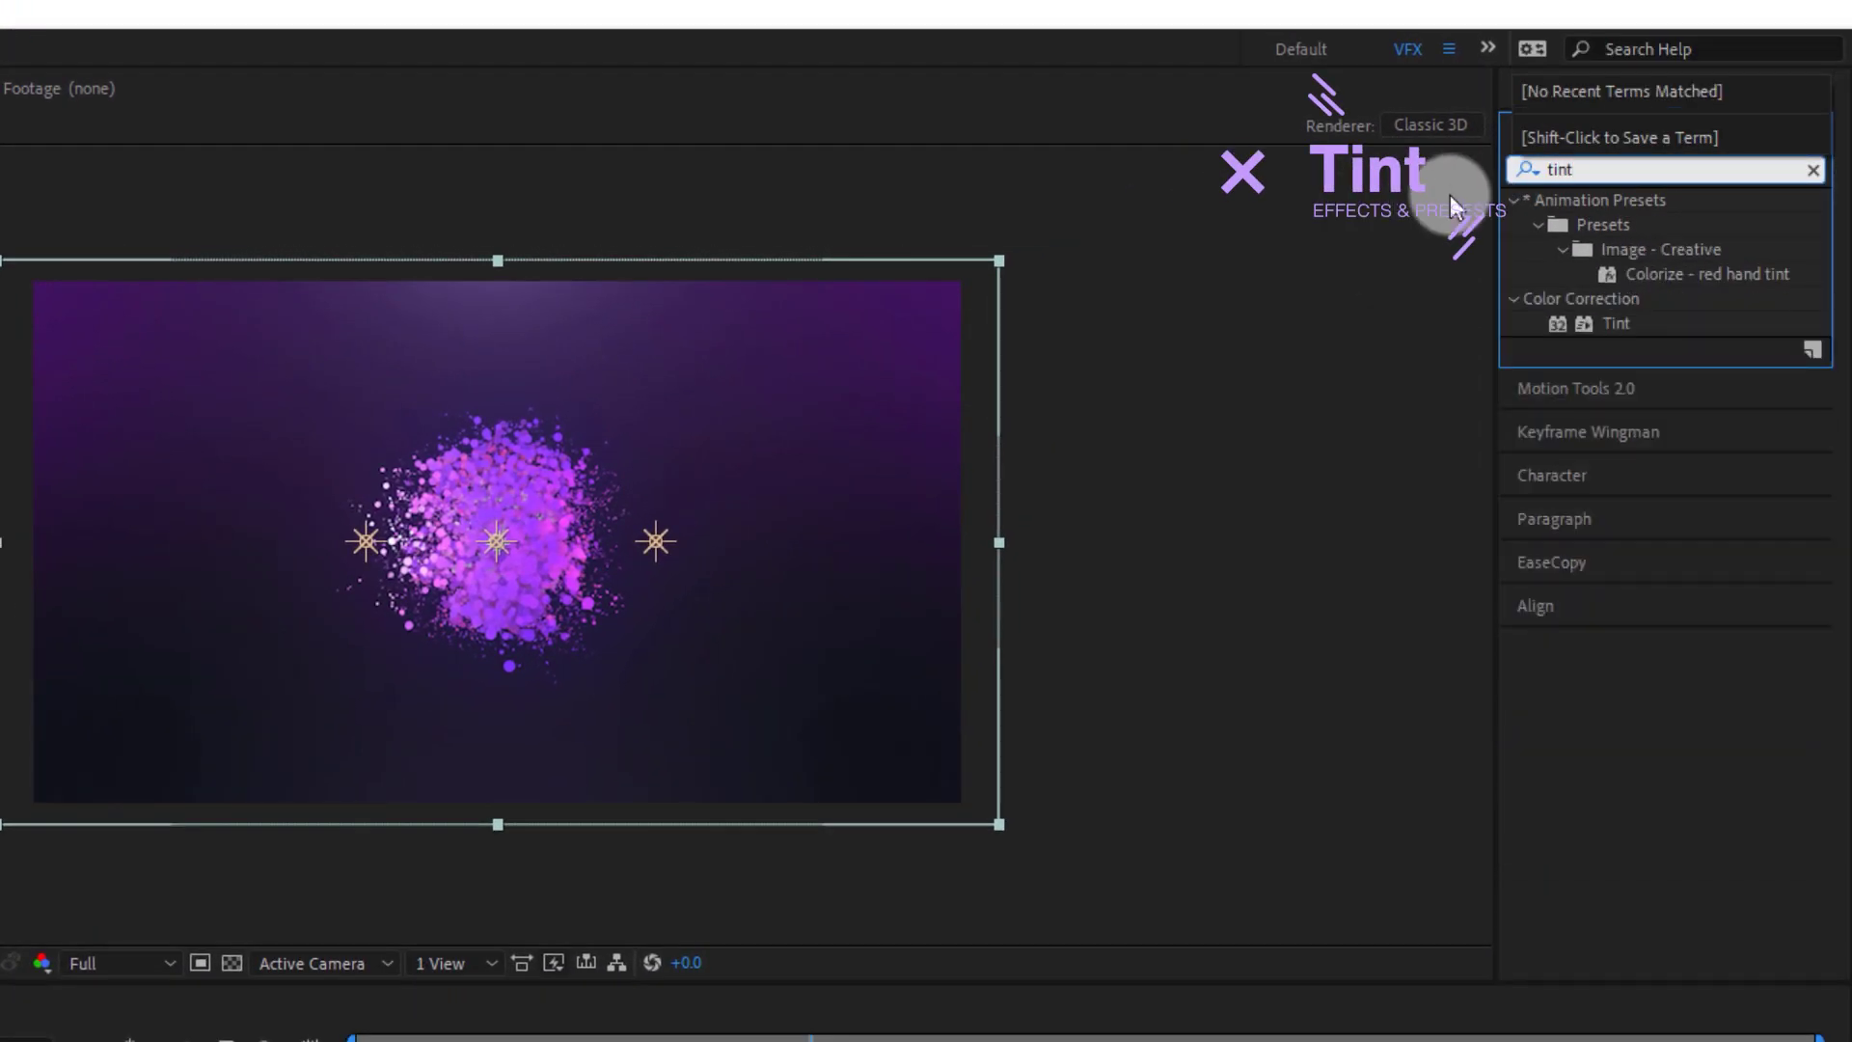
double_click(1611, 318)
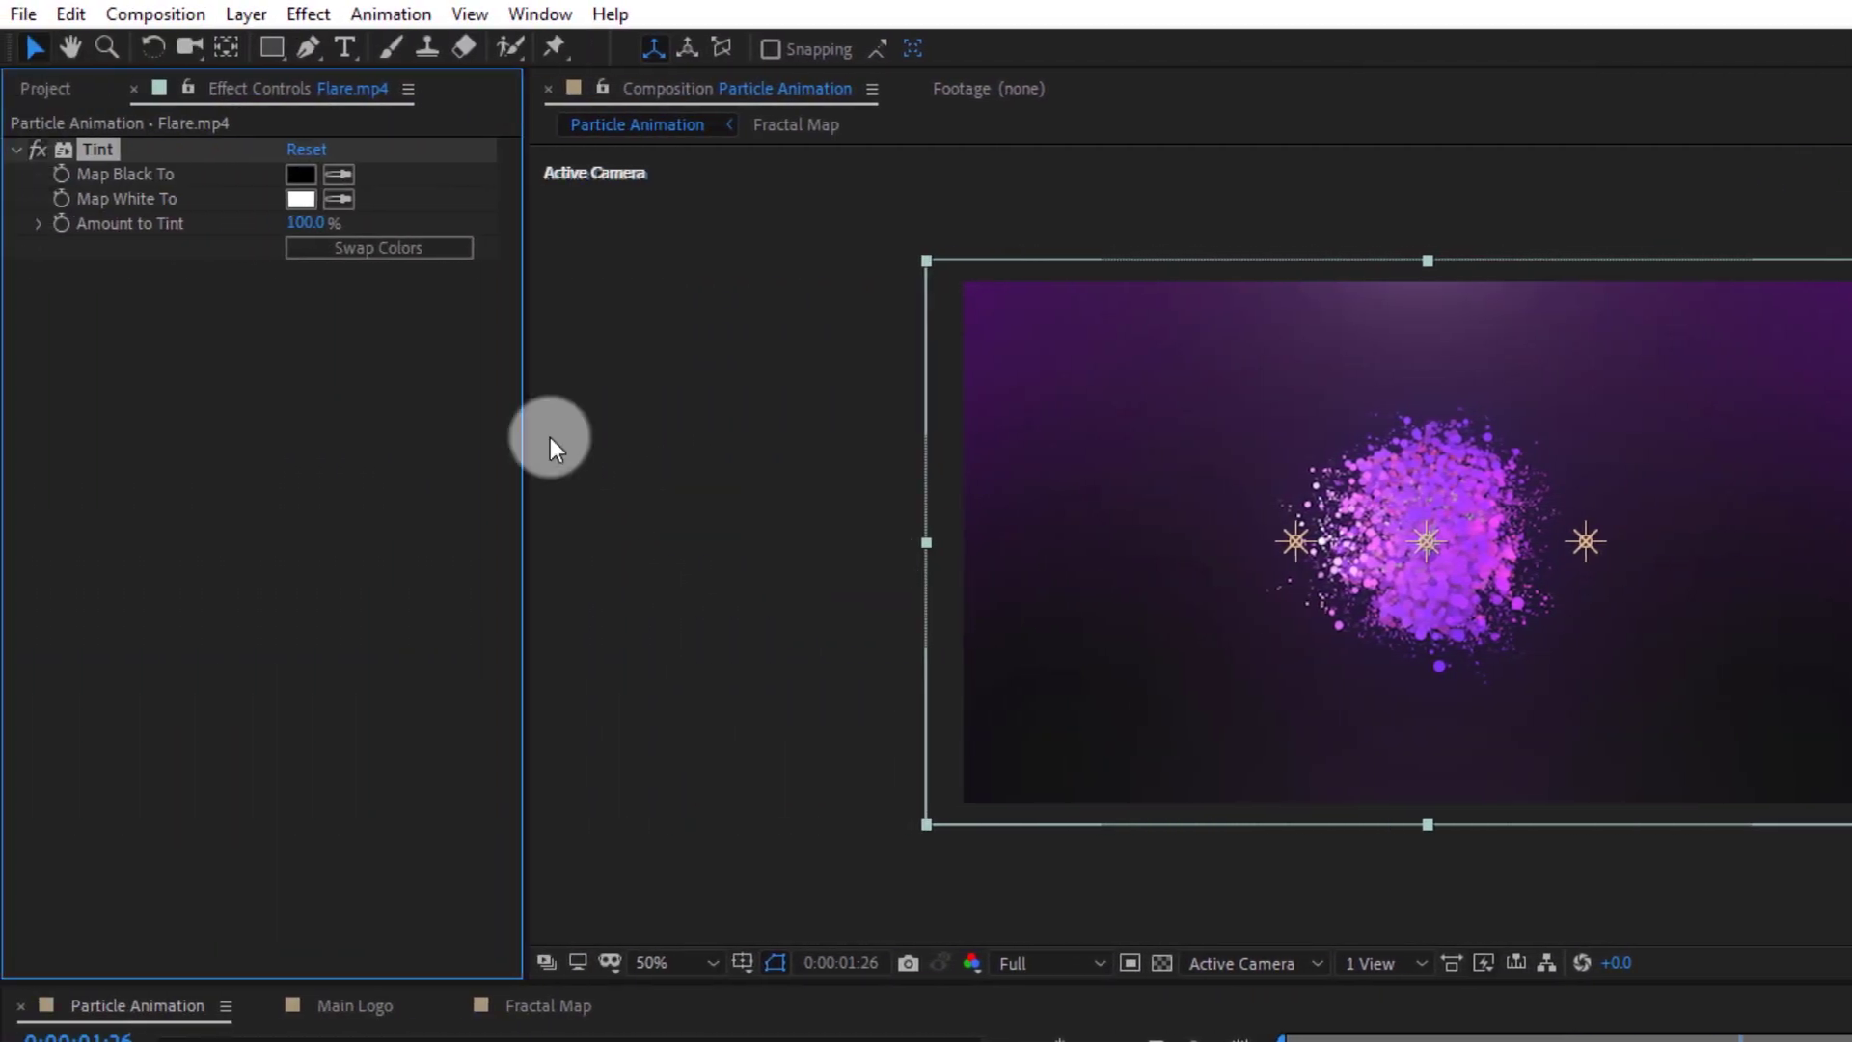
left_click(301, 199)
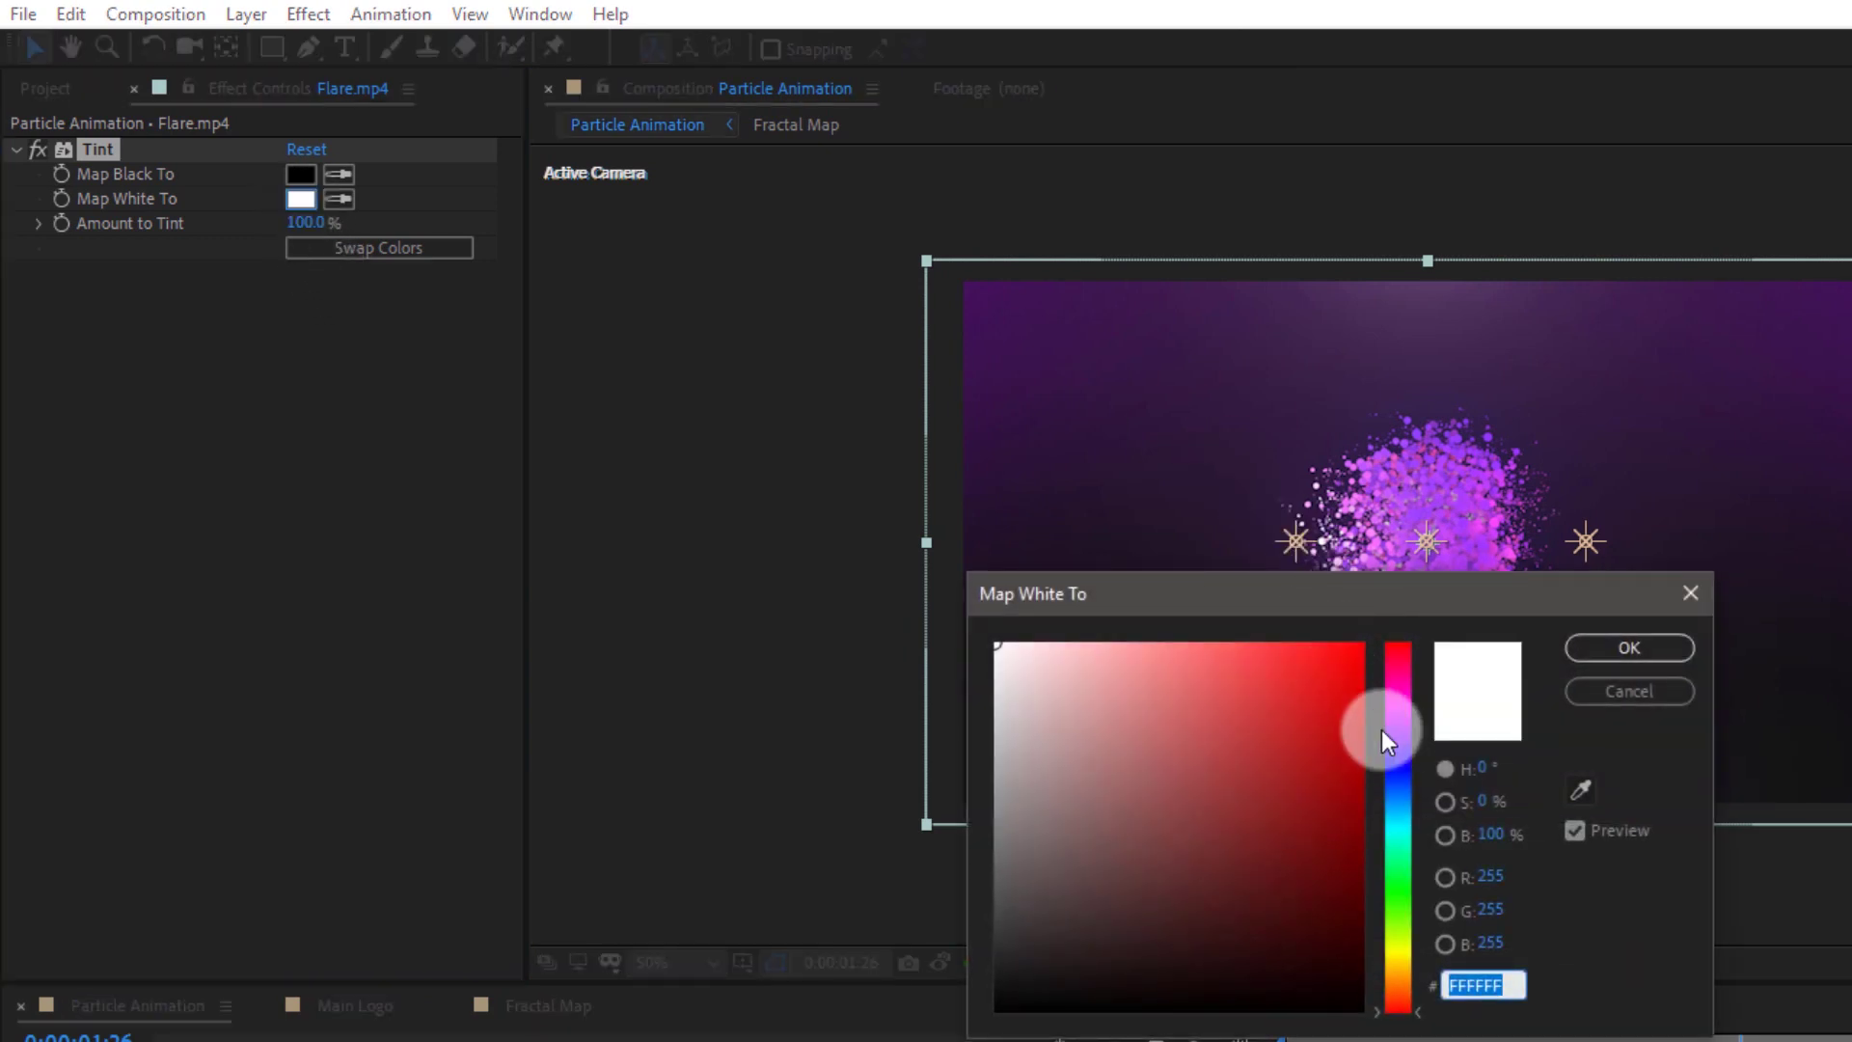
left_click(1402, 743)
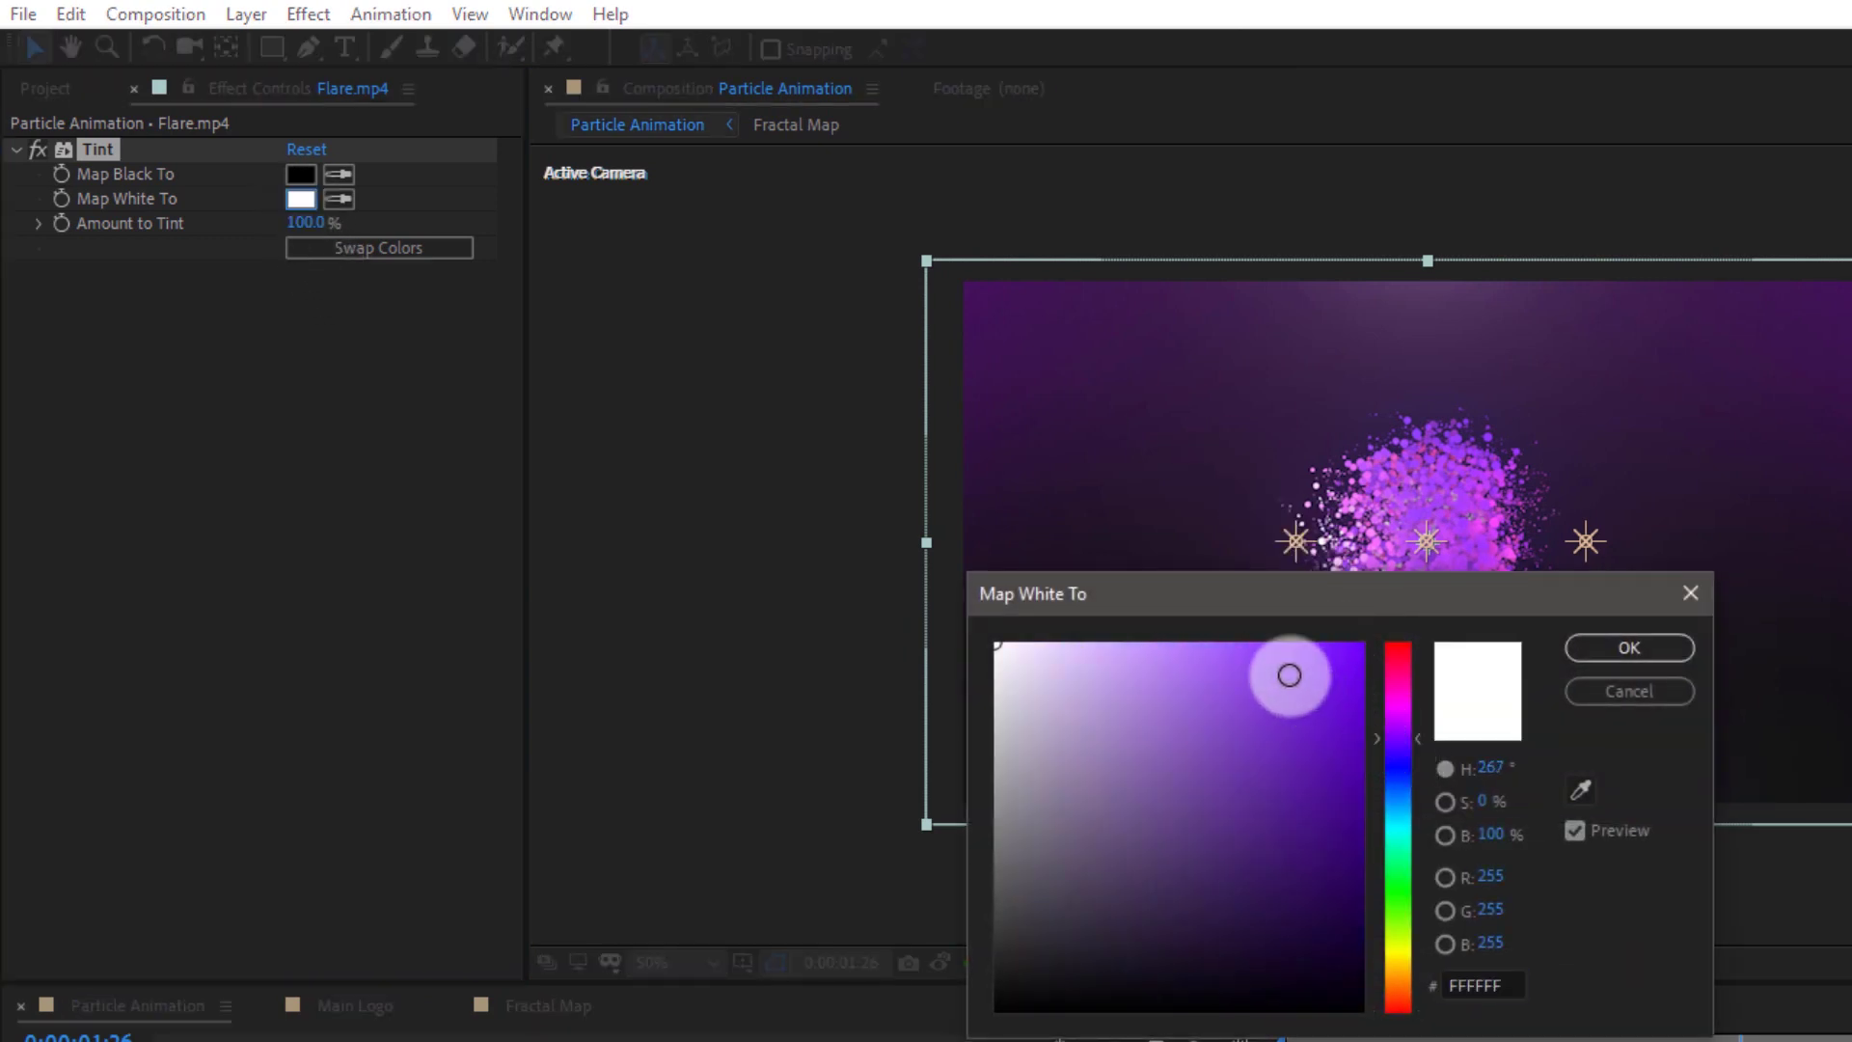
left_click(1318, 641)
left_click_drag(1313, 640, 1227, 619)
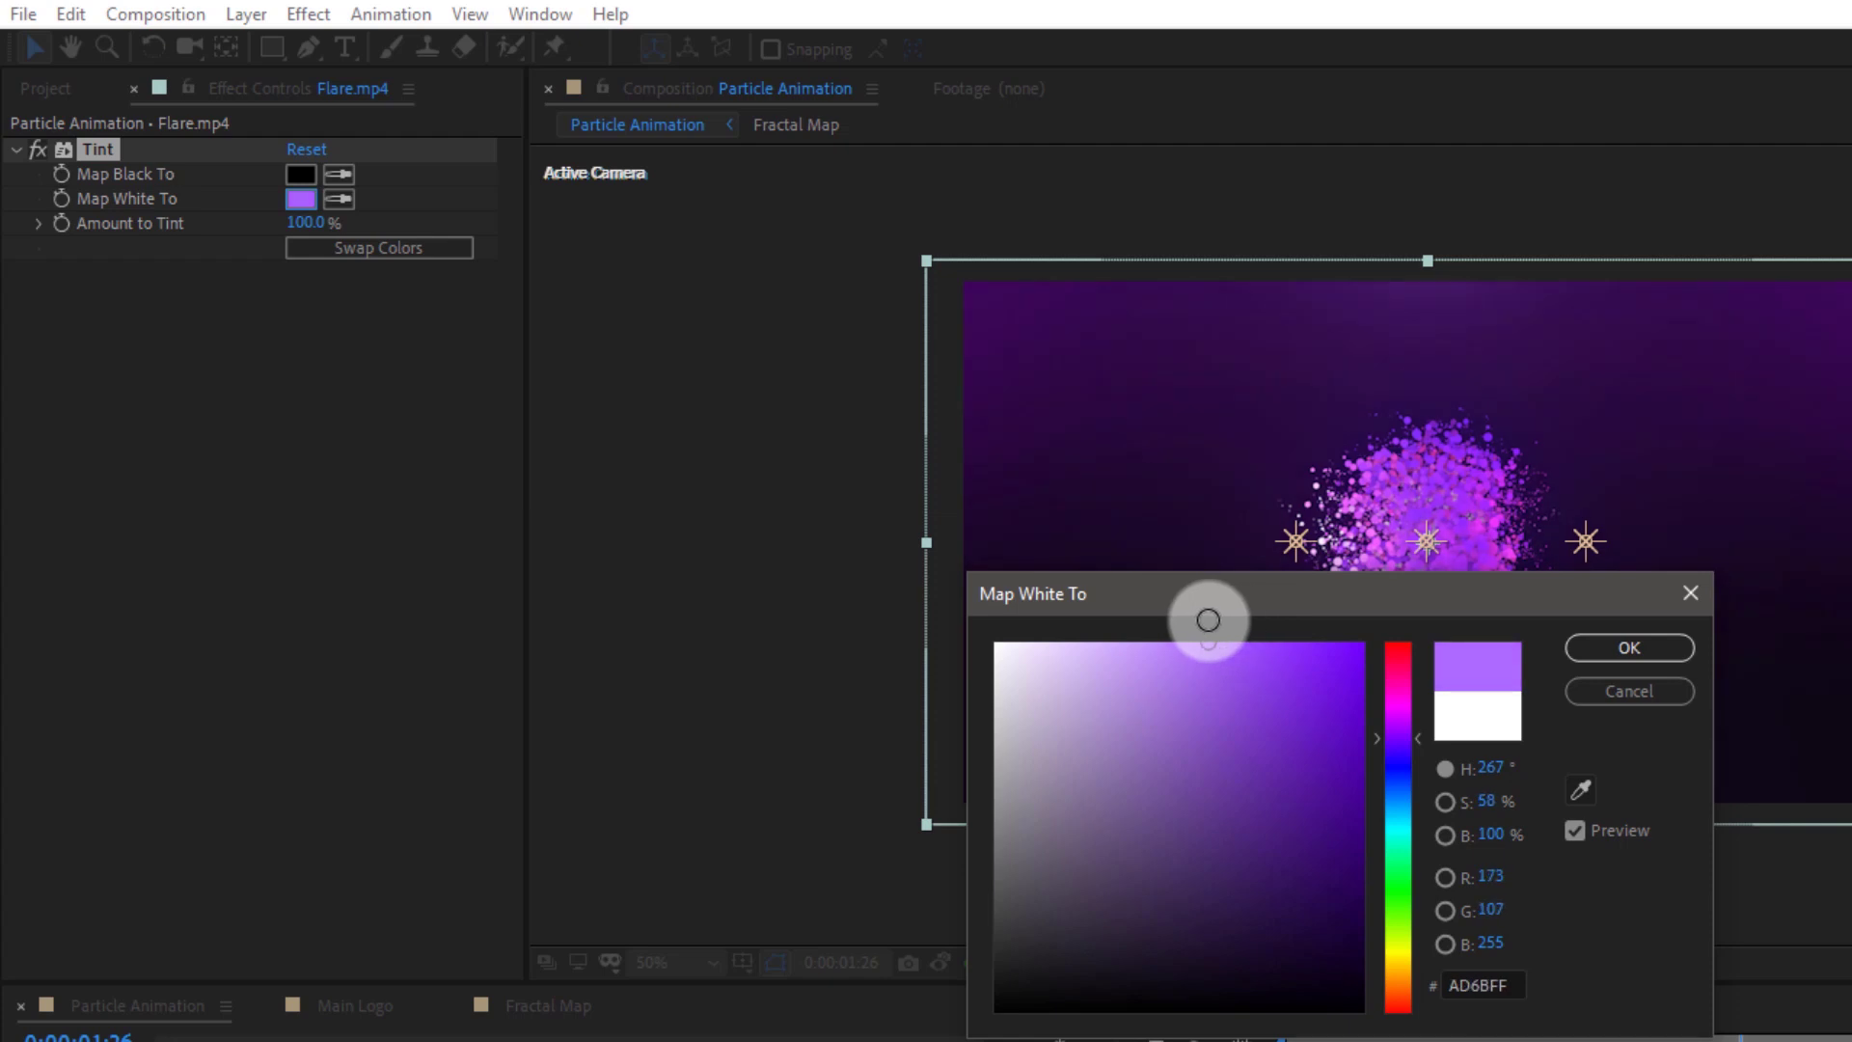
left_click(1596, 644)
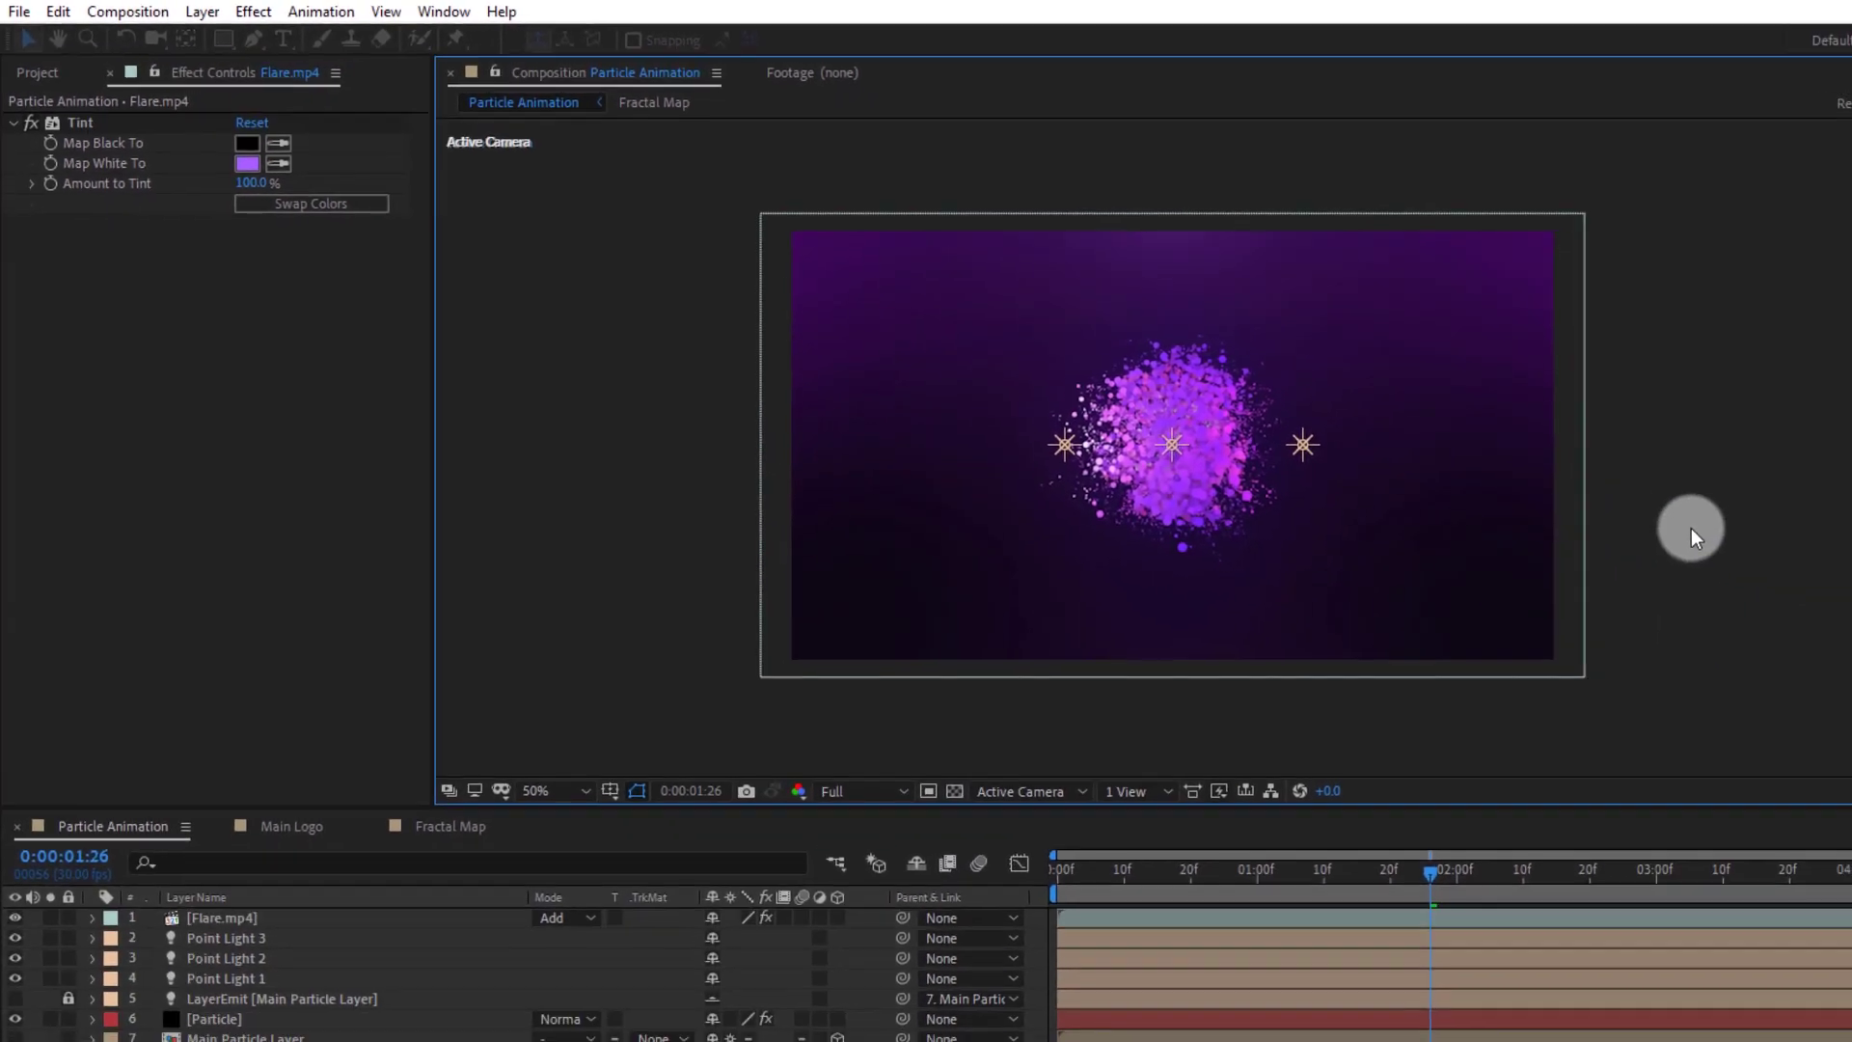
Fit the comp, compare it with and without the flare, and set Flare.mp4 opacity to 70%
key("shift+slash")
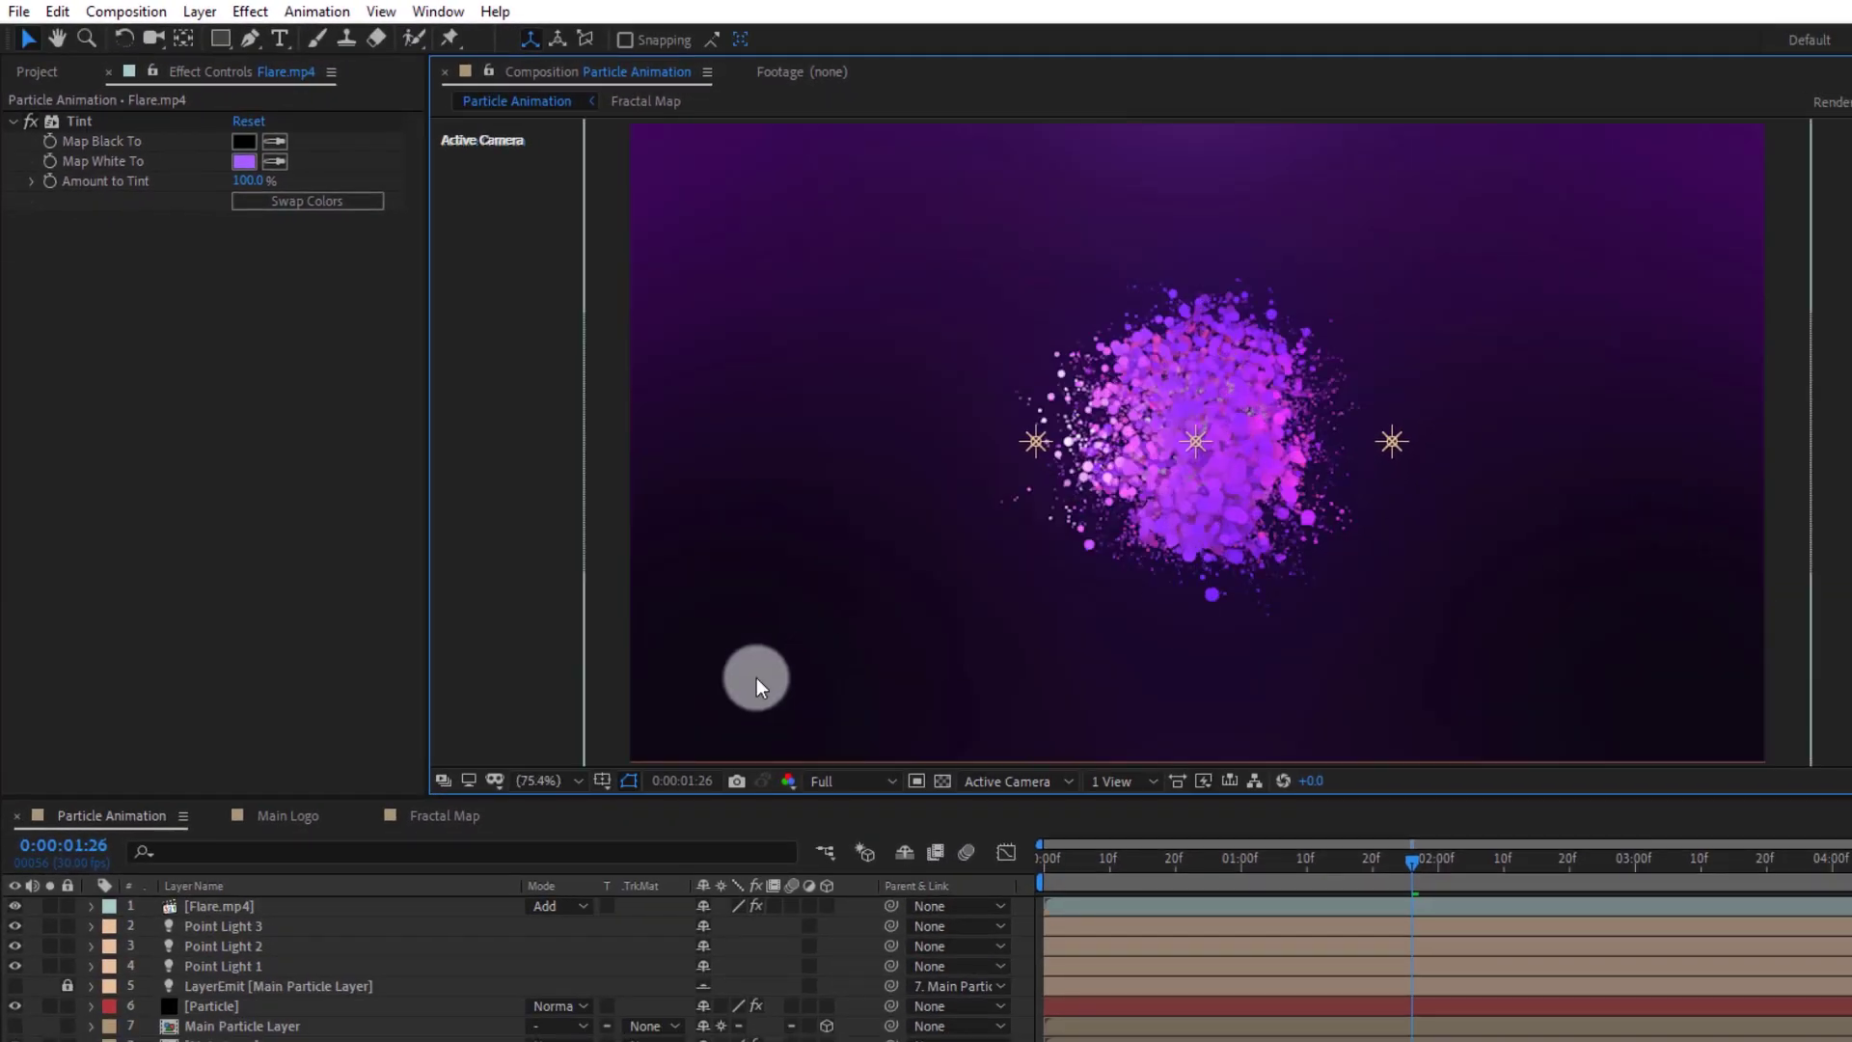
left_click(15, 904)
left_click(16, 904)
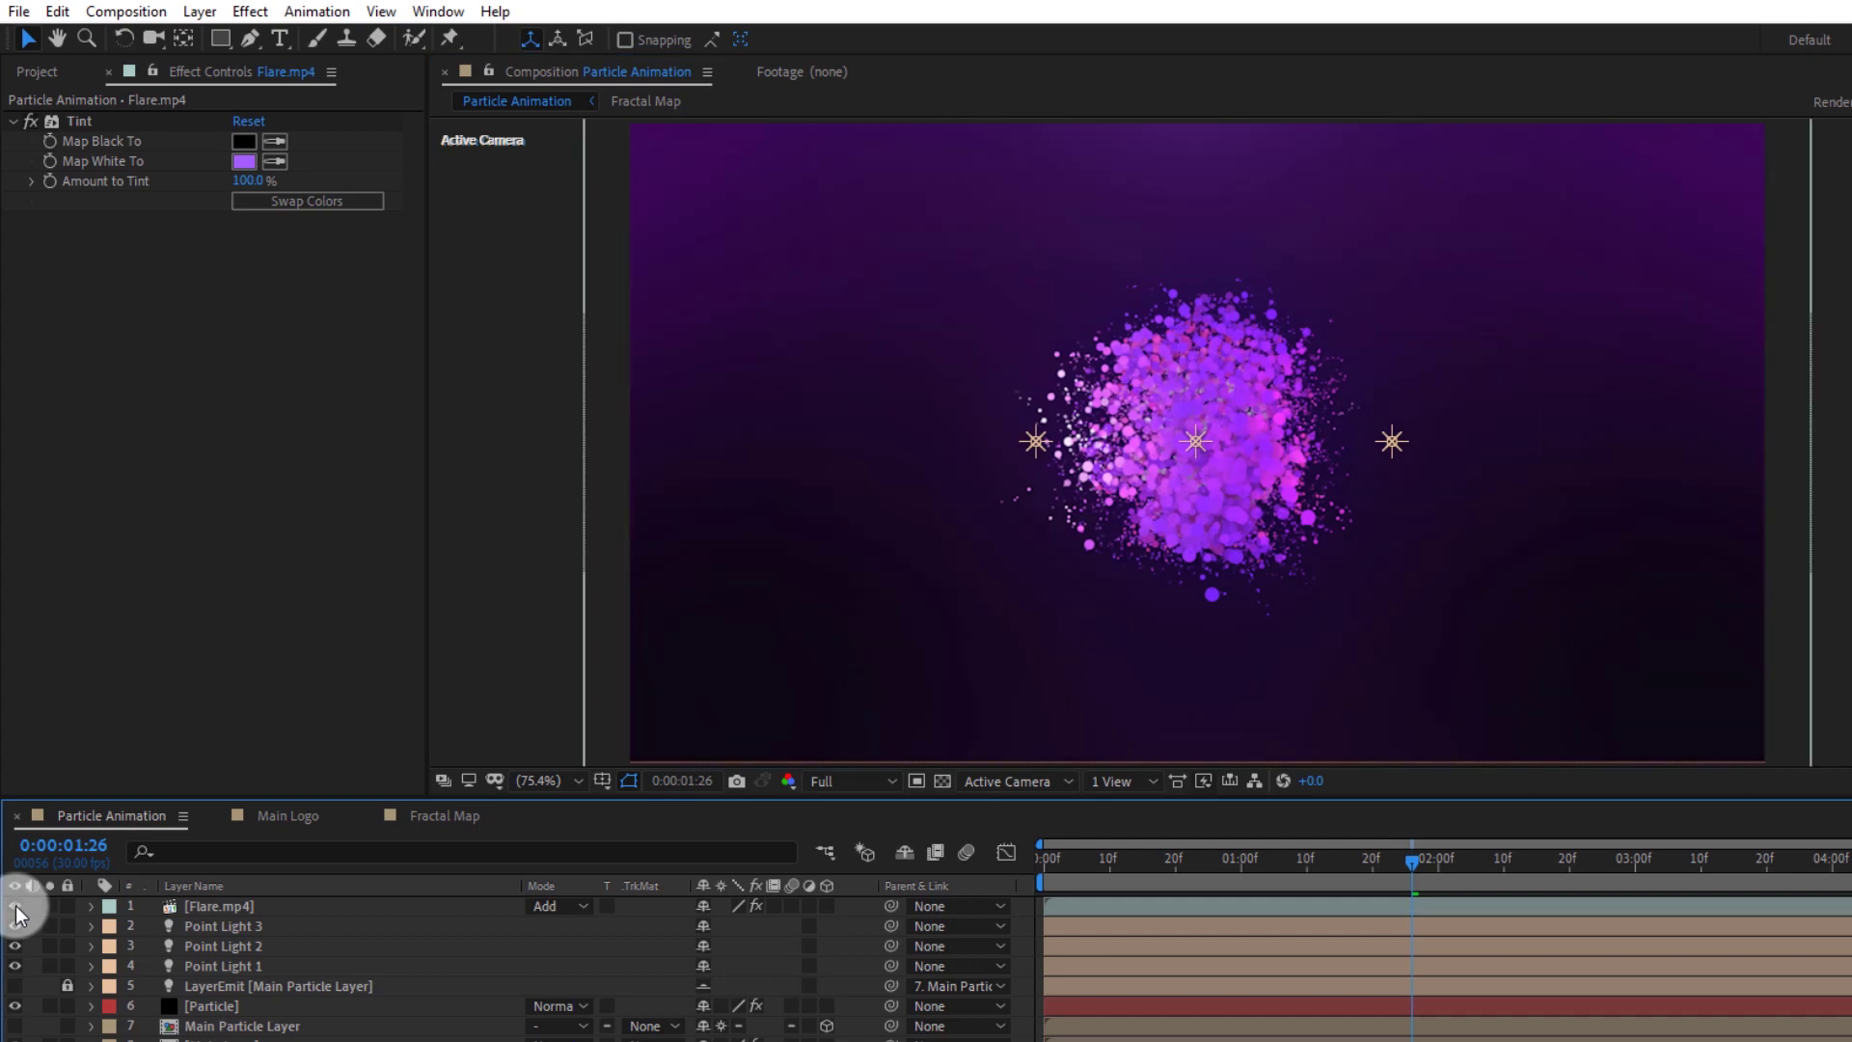
left_click(265, 905)
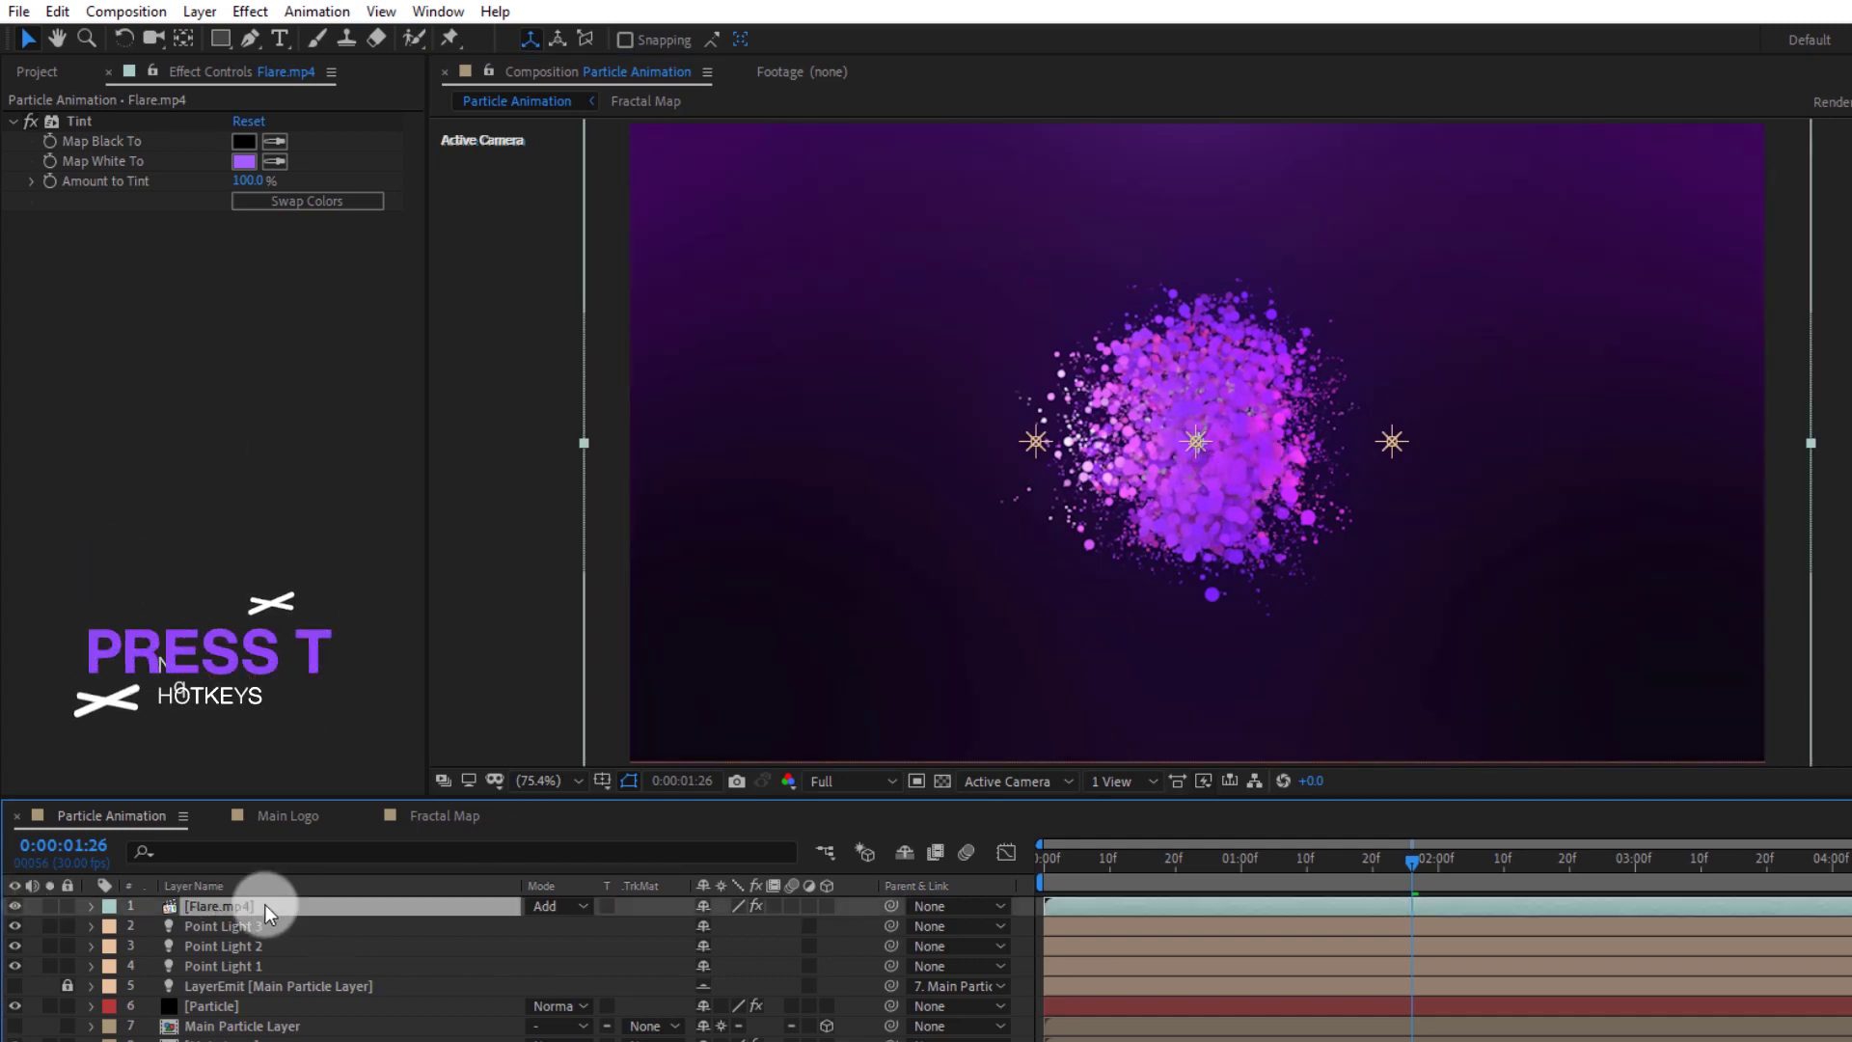
key("t")
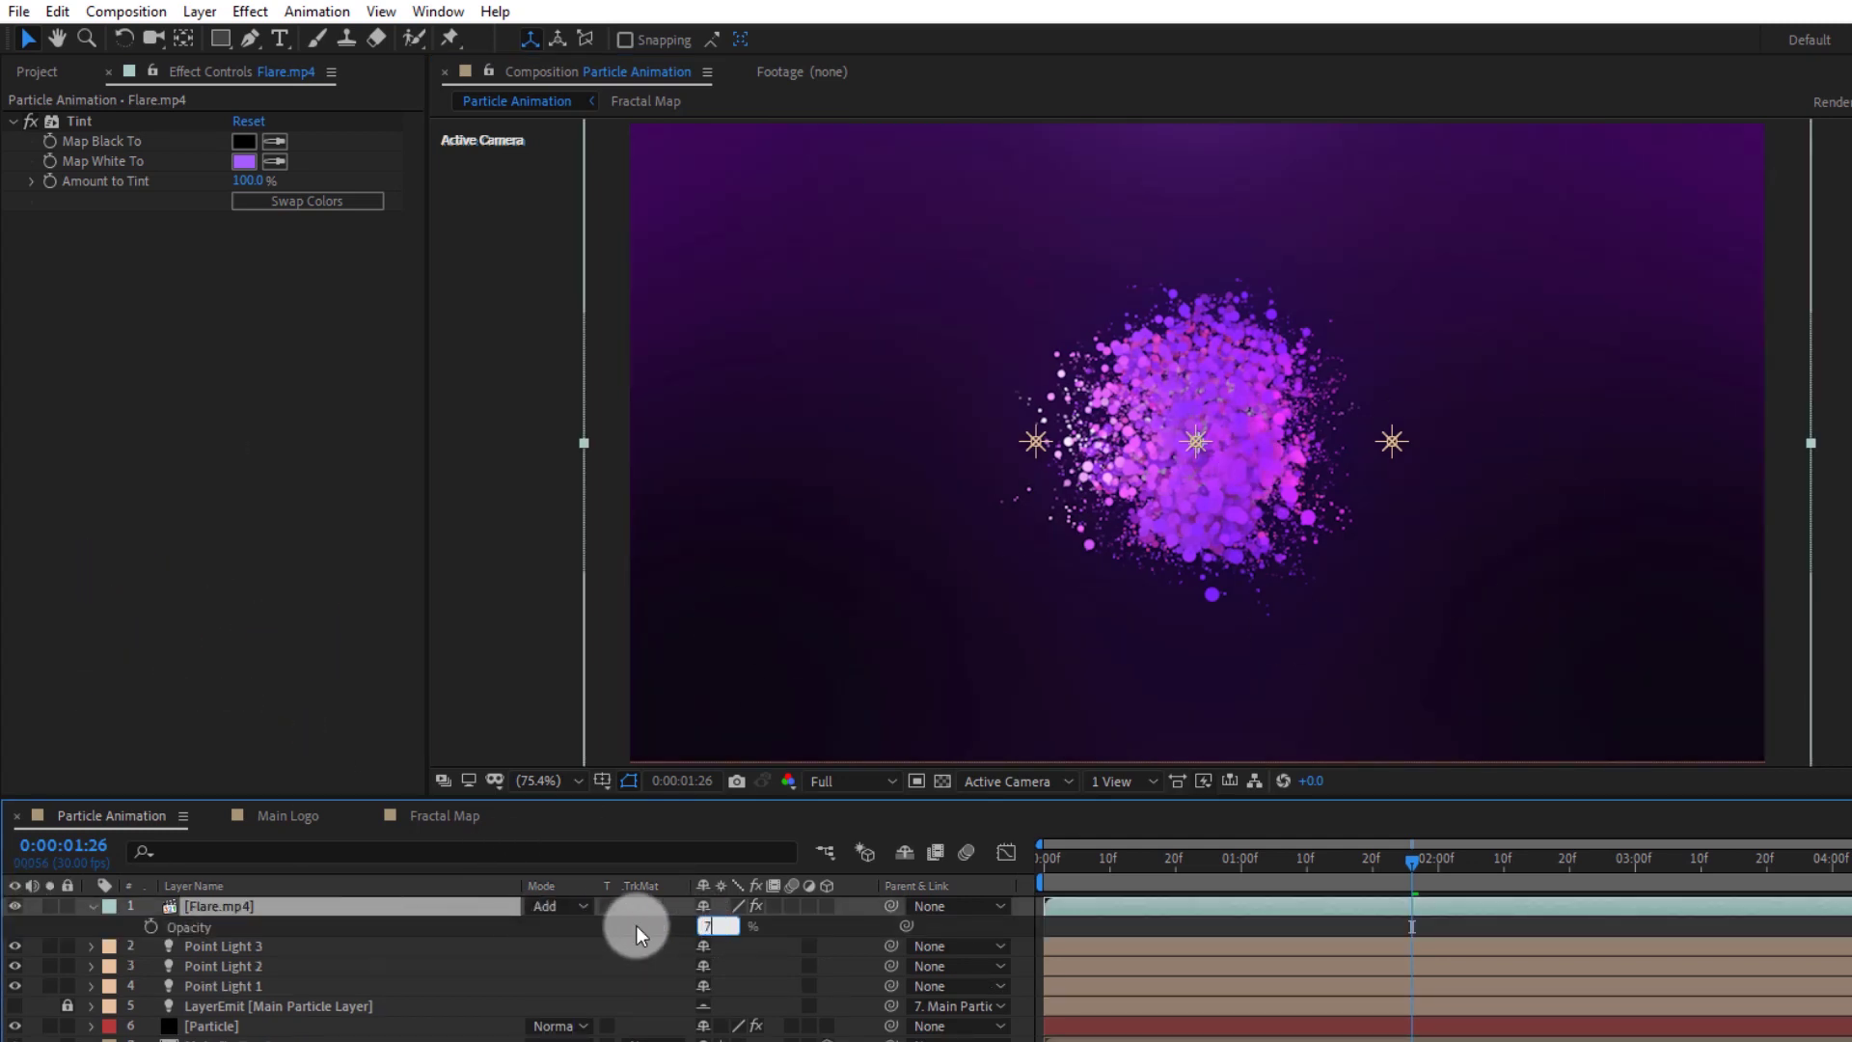
type("70")
key("Return")
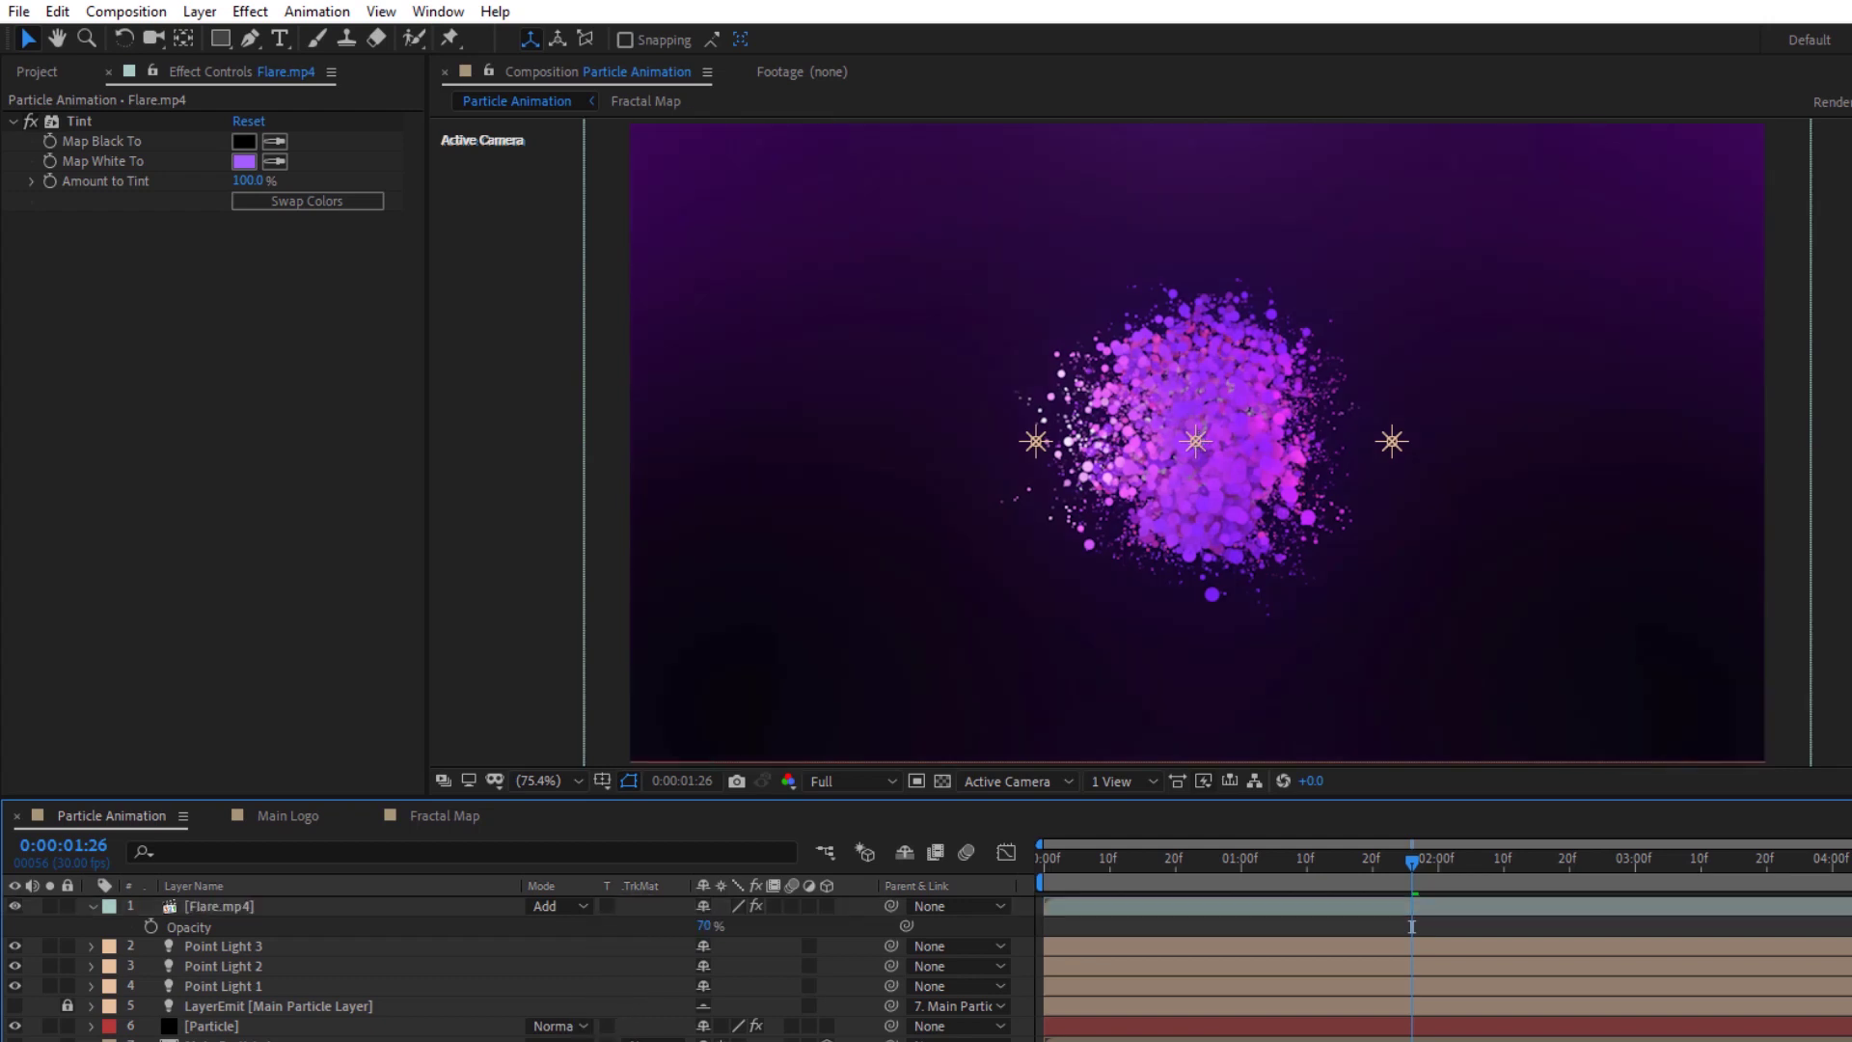
Add Particles_08.mp4 from the project list as the top timeline layer
left_click(91, 906)
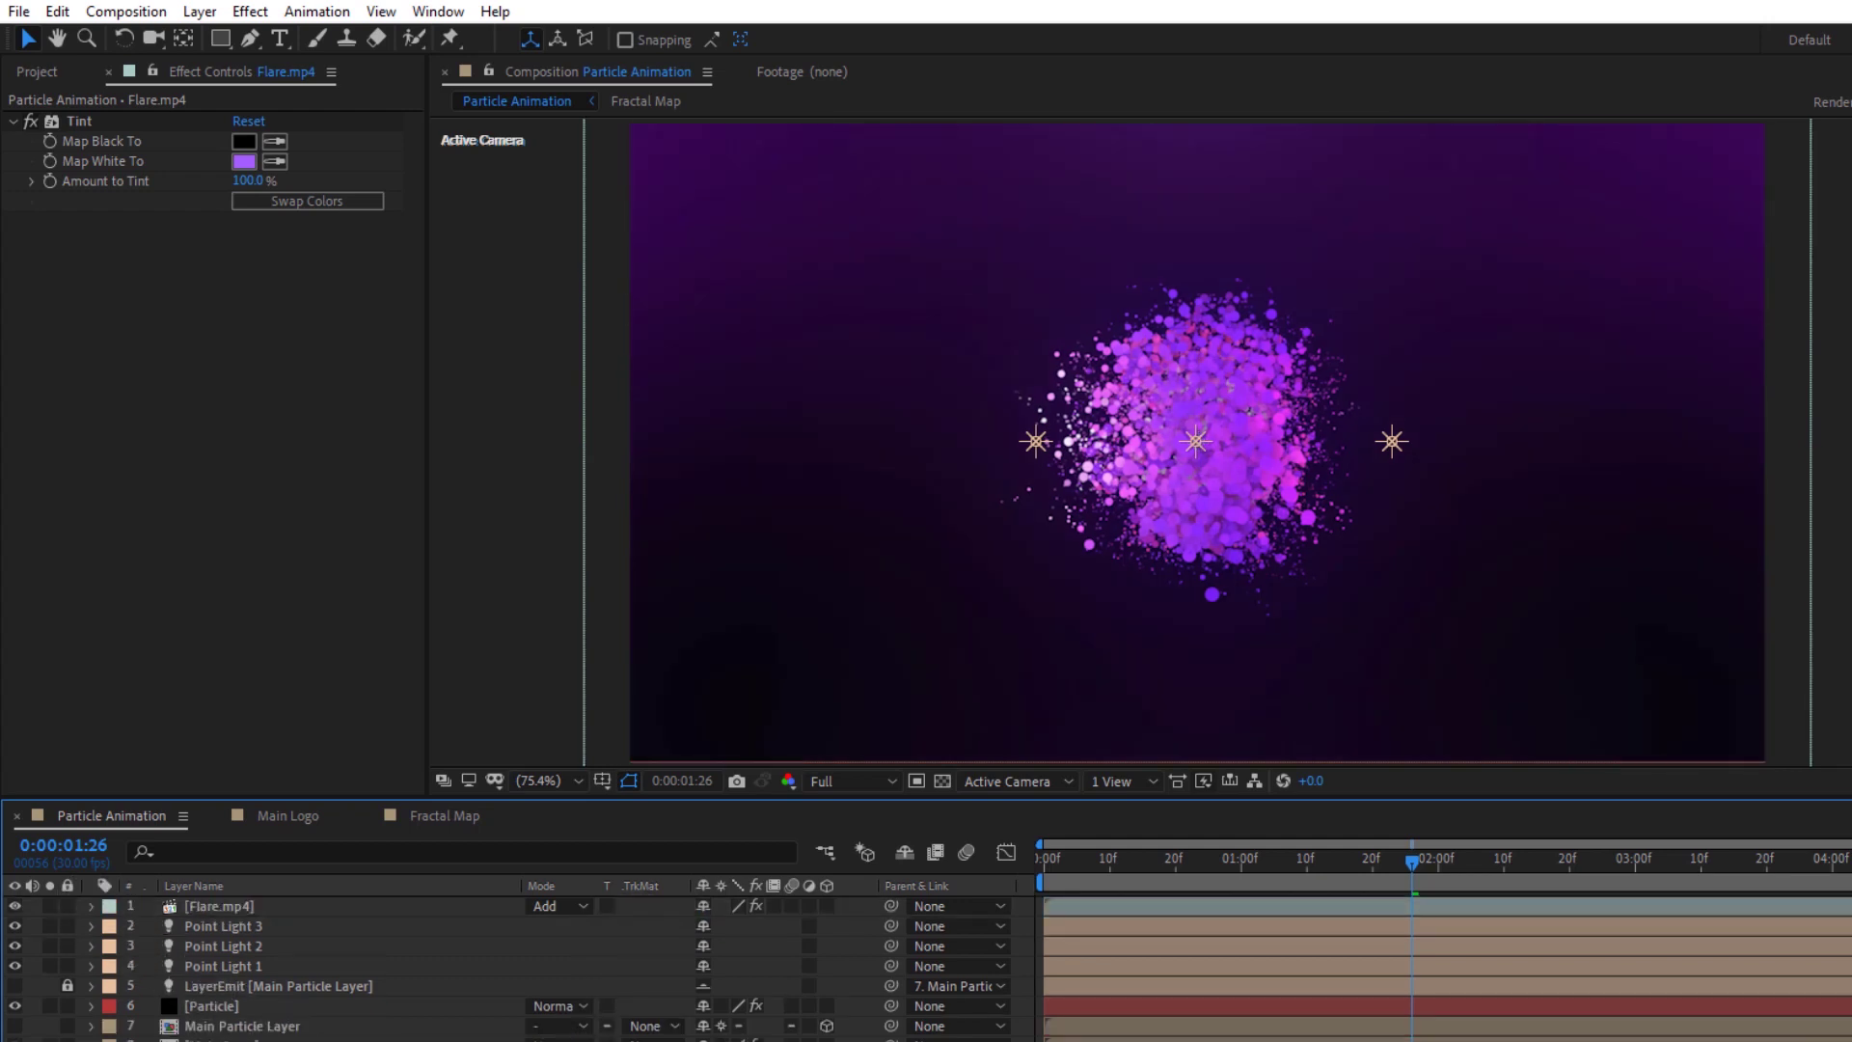
left_click(37, 72)
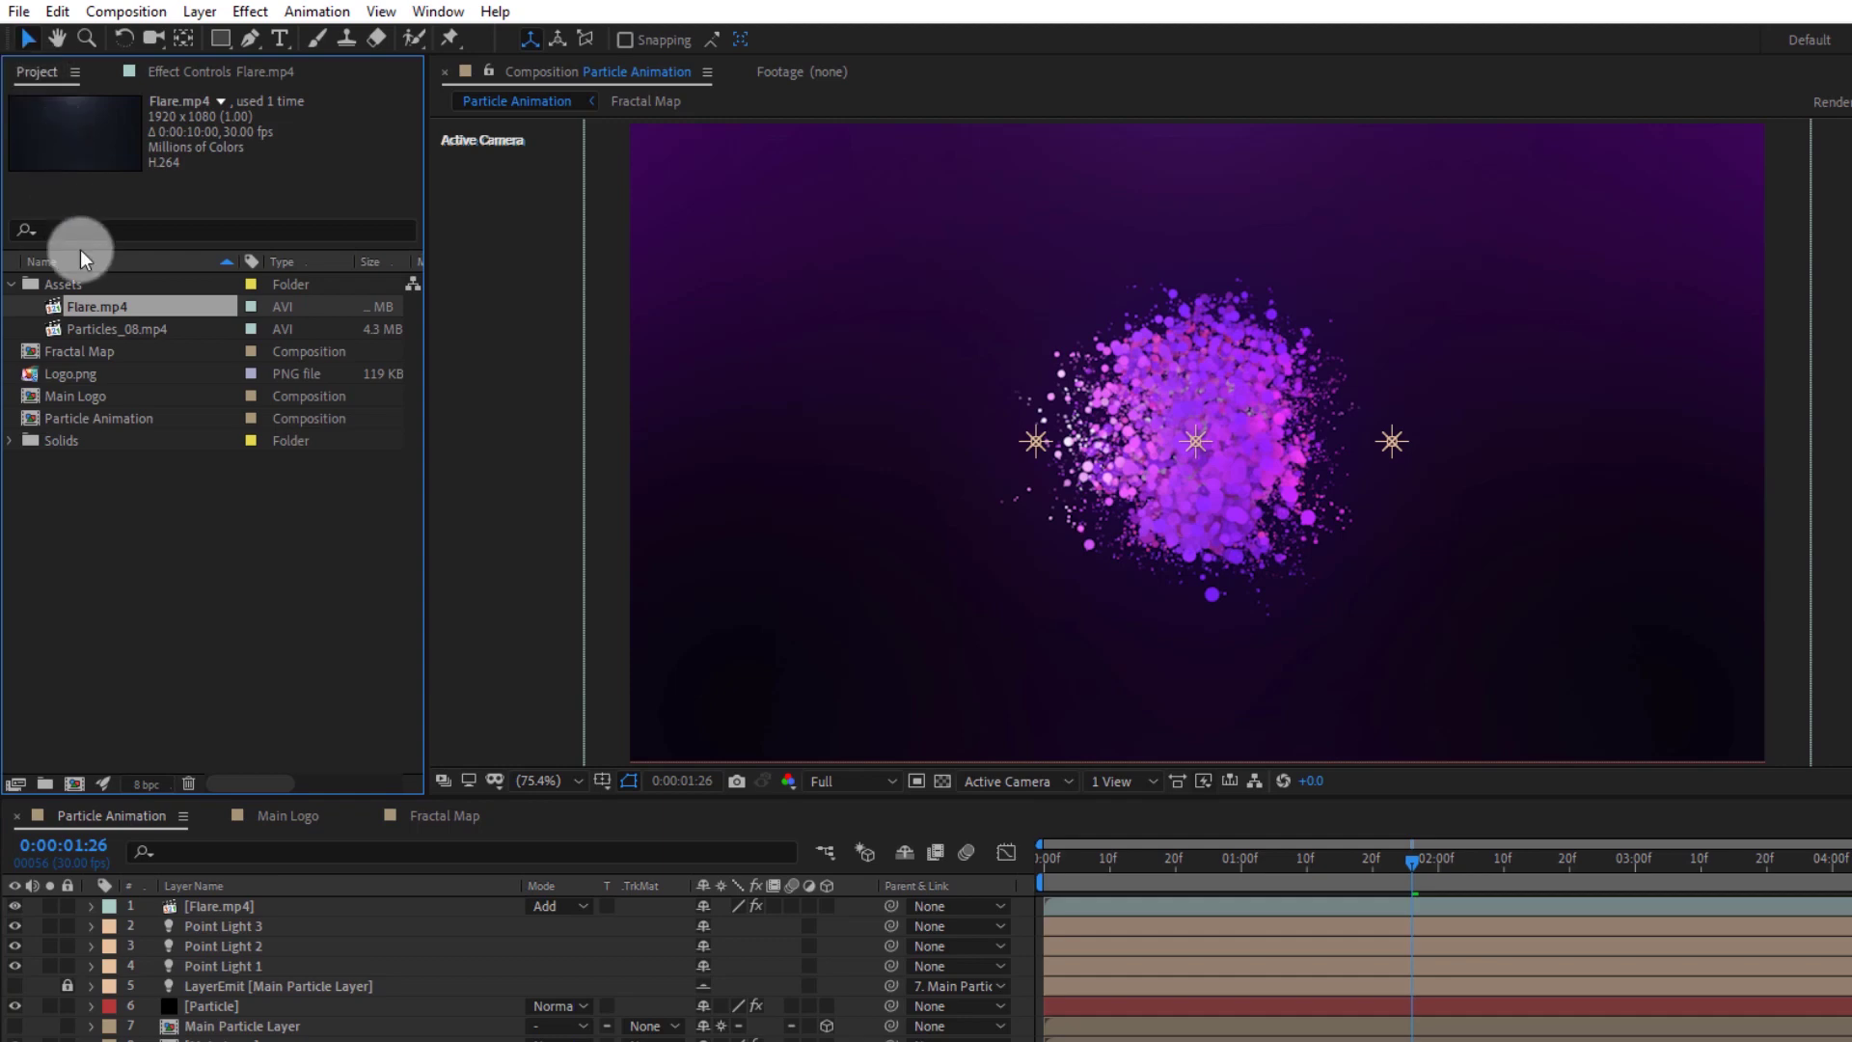
left_click_drag(128, 332, 229, 899)
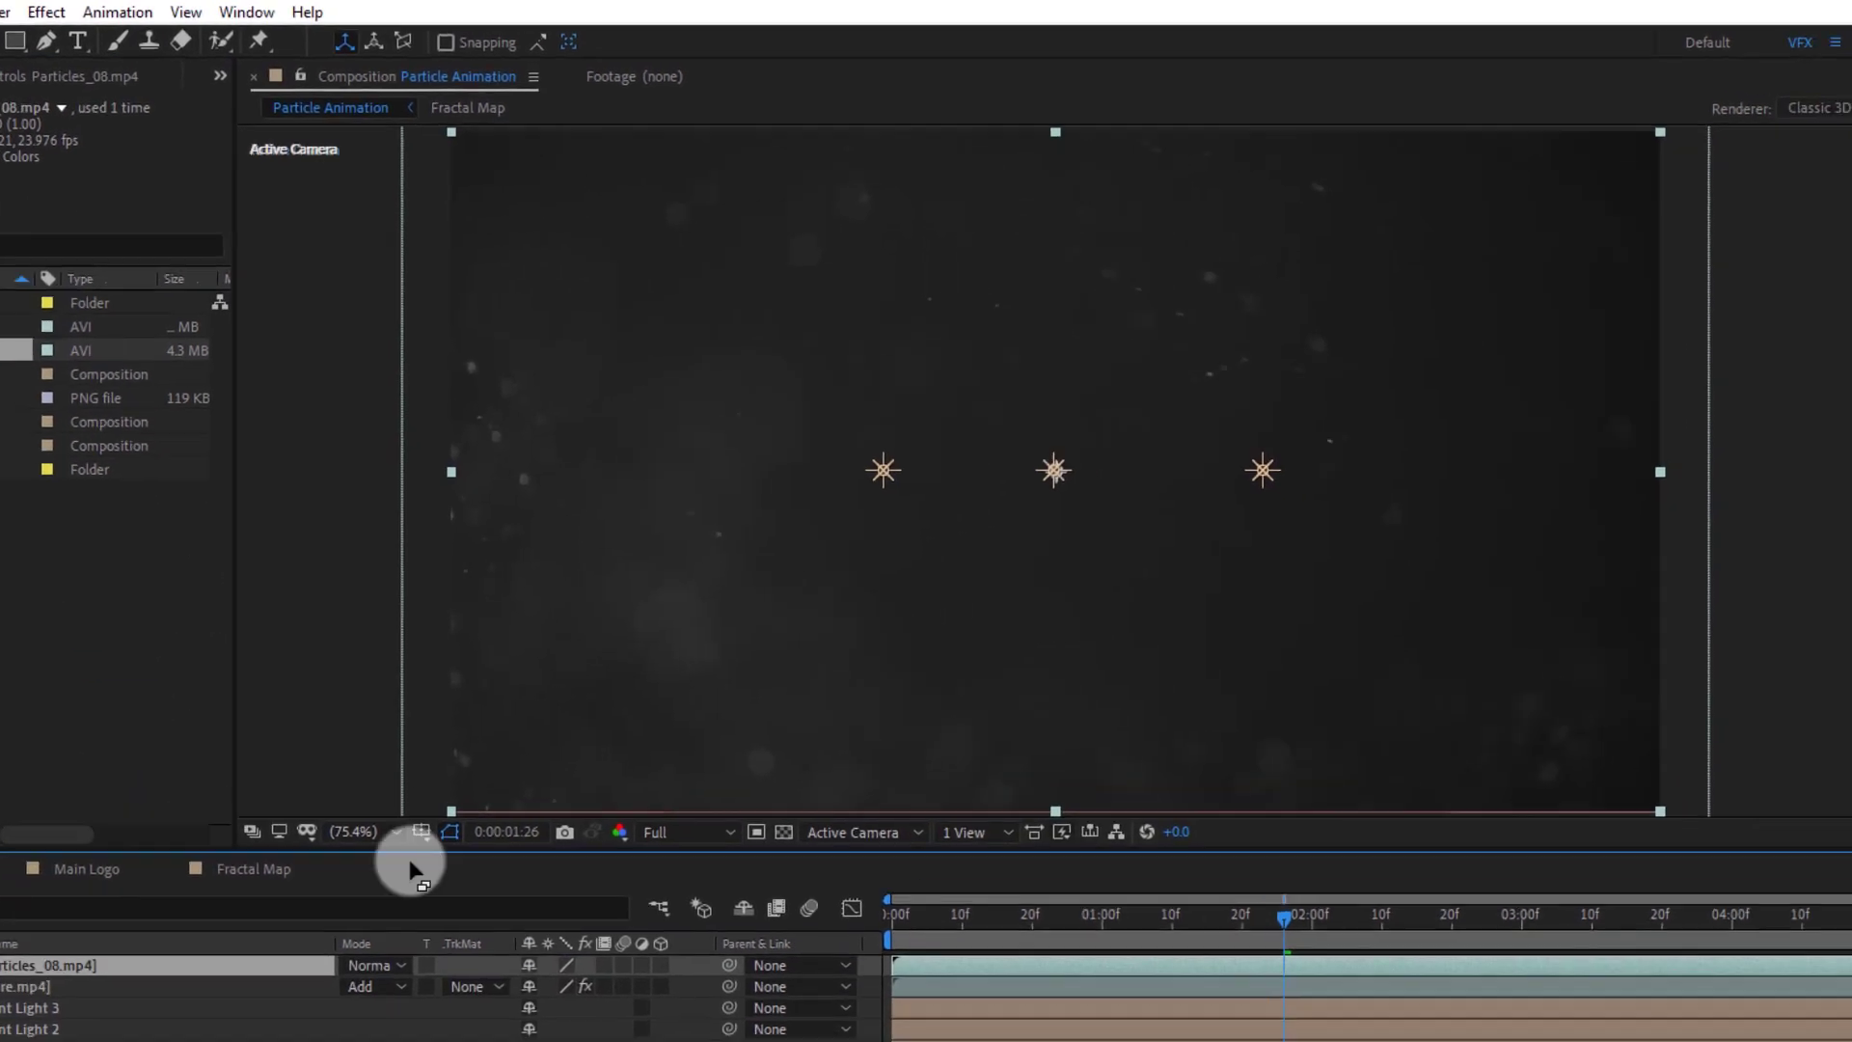
Apply the Shift Channels and Curves effects to Particles_08.mp4
double_click(1513, 183)
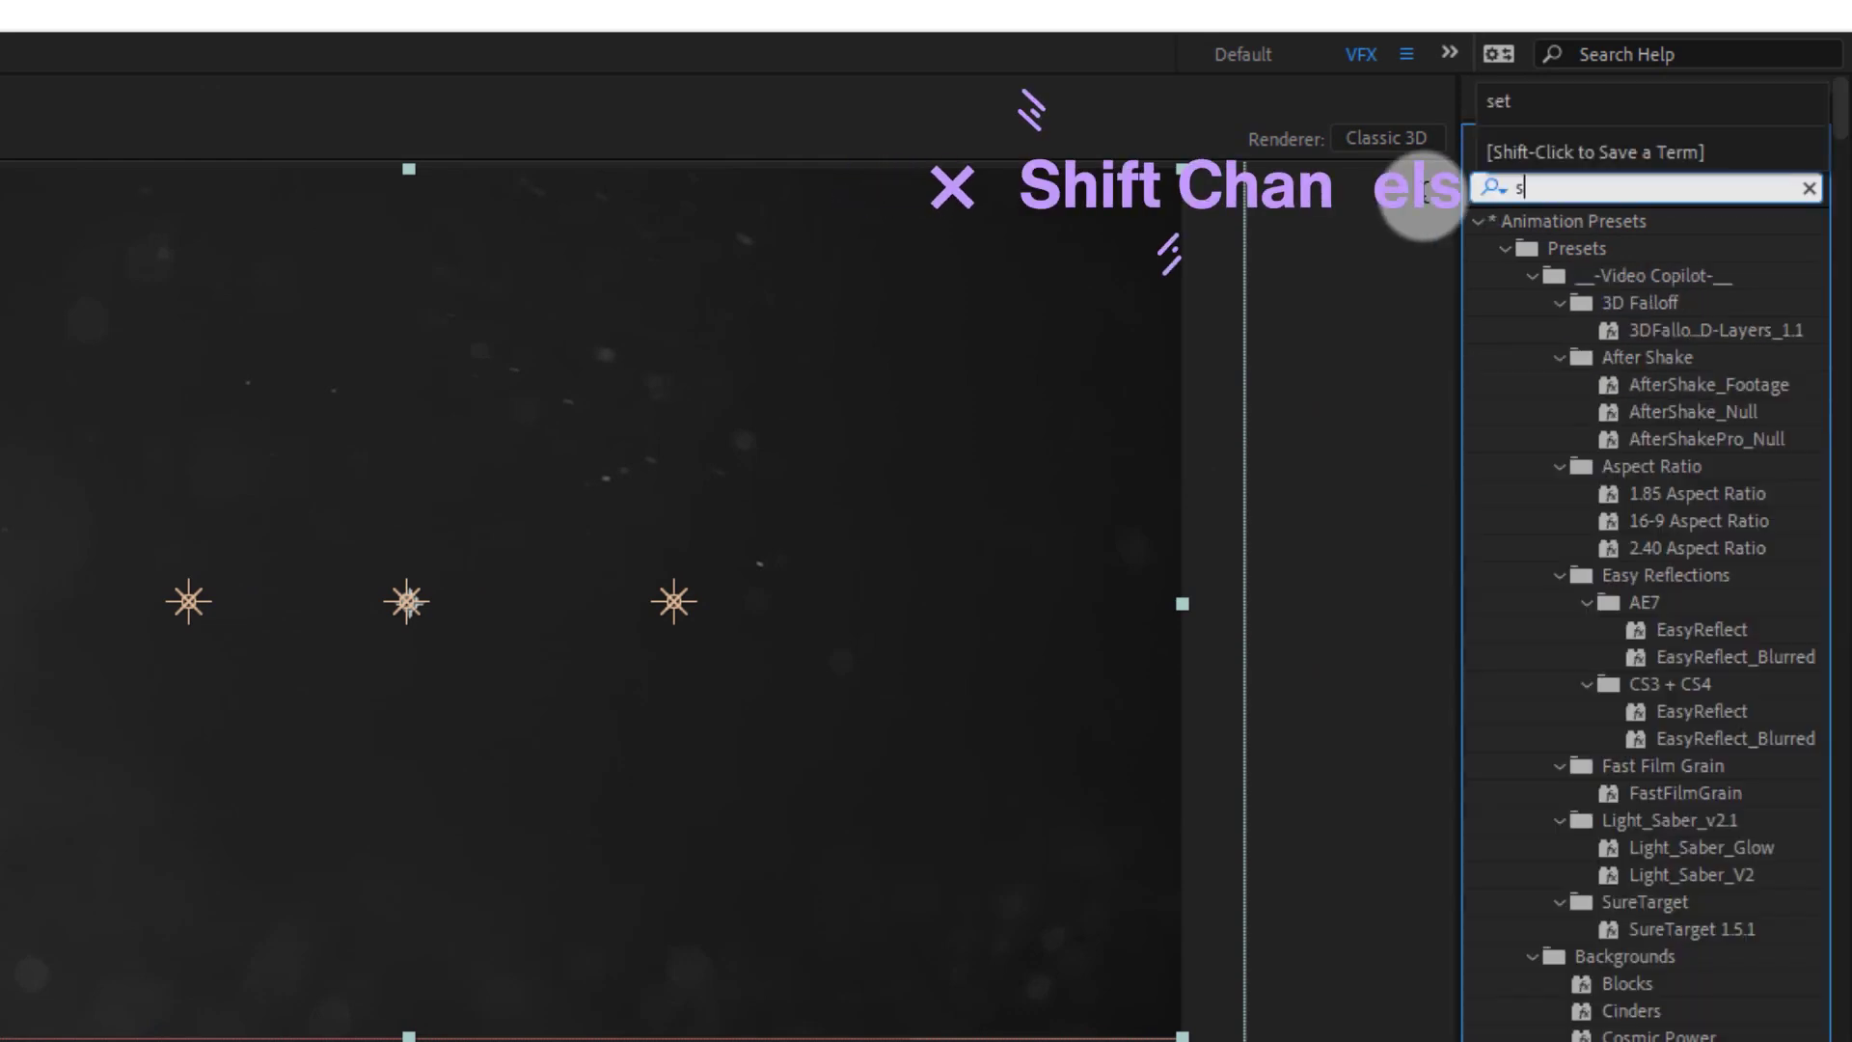
type("shift")
left_click(1622, 249)
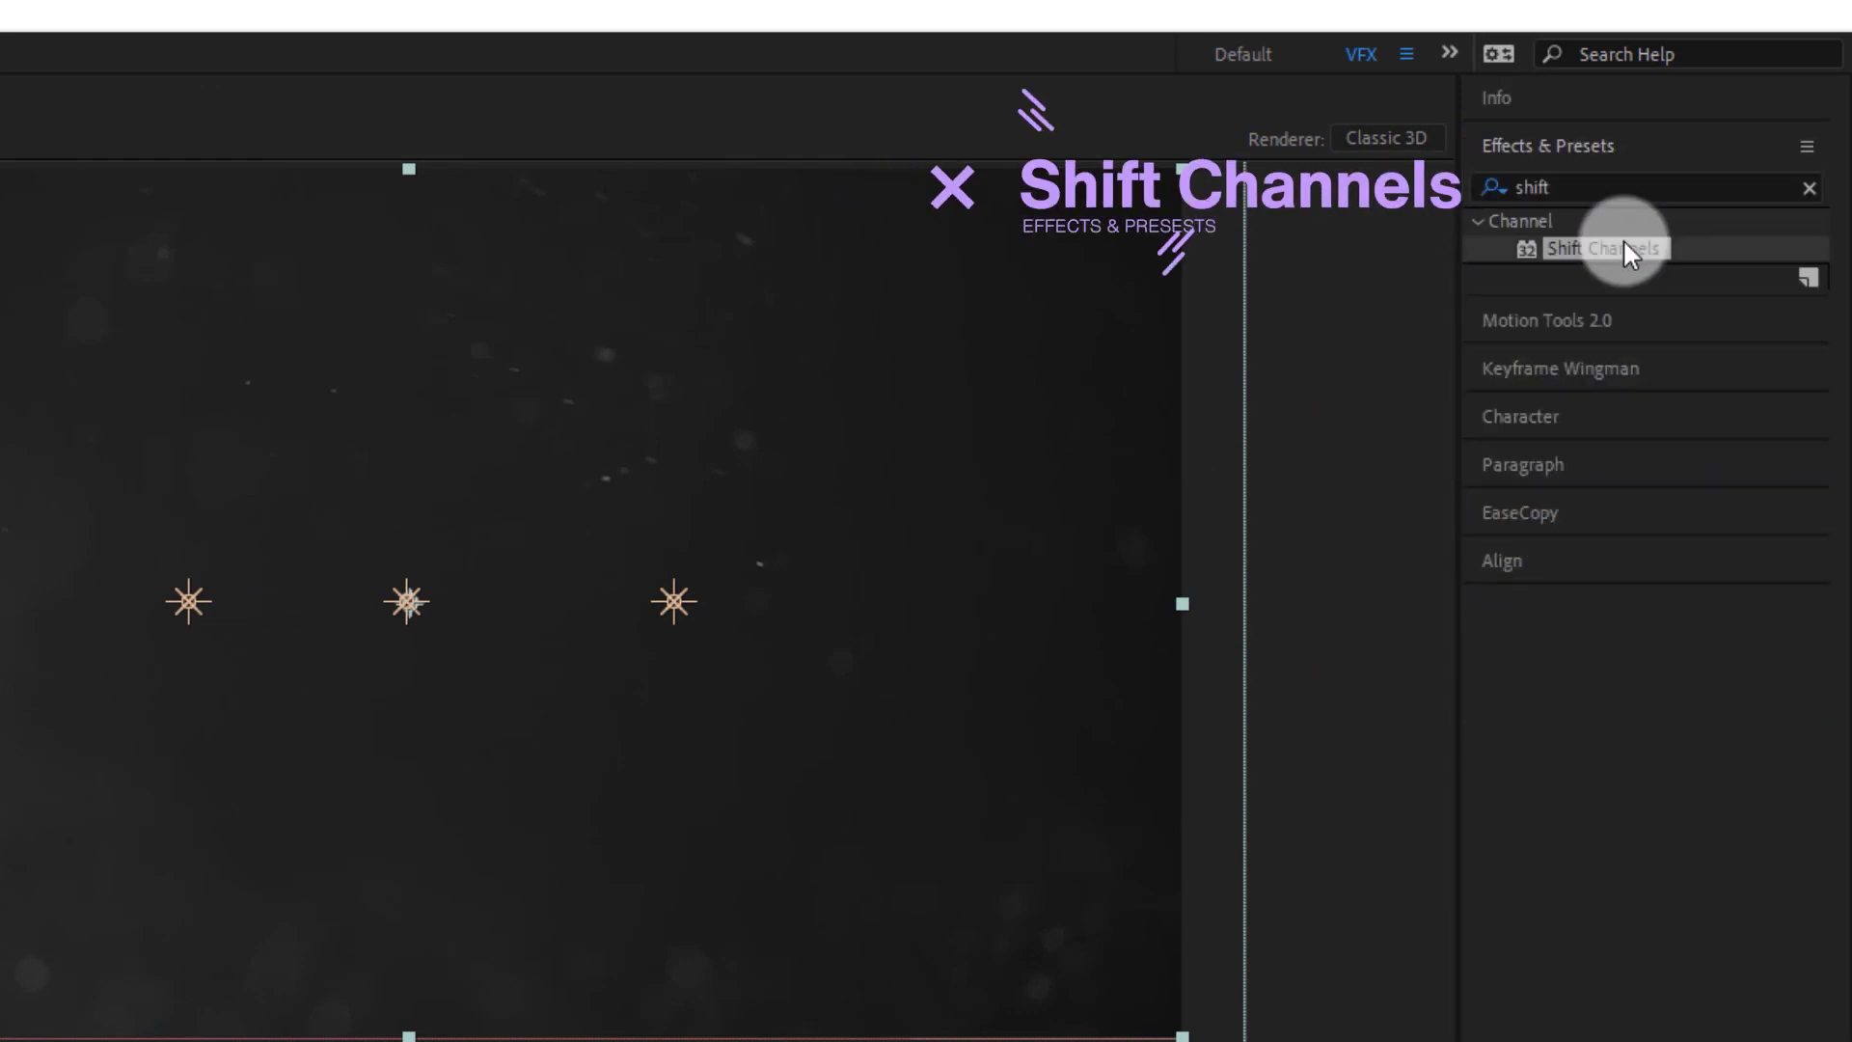
left_click(1473, 189)
type("cu")
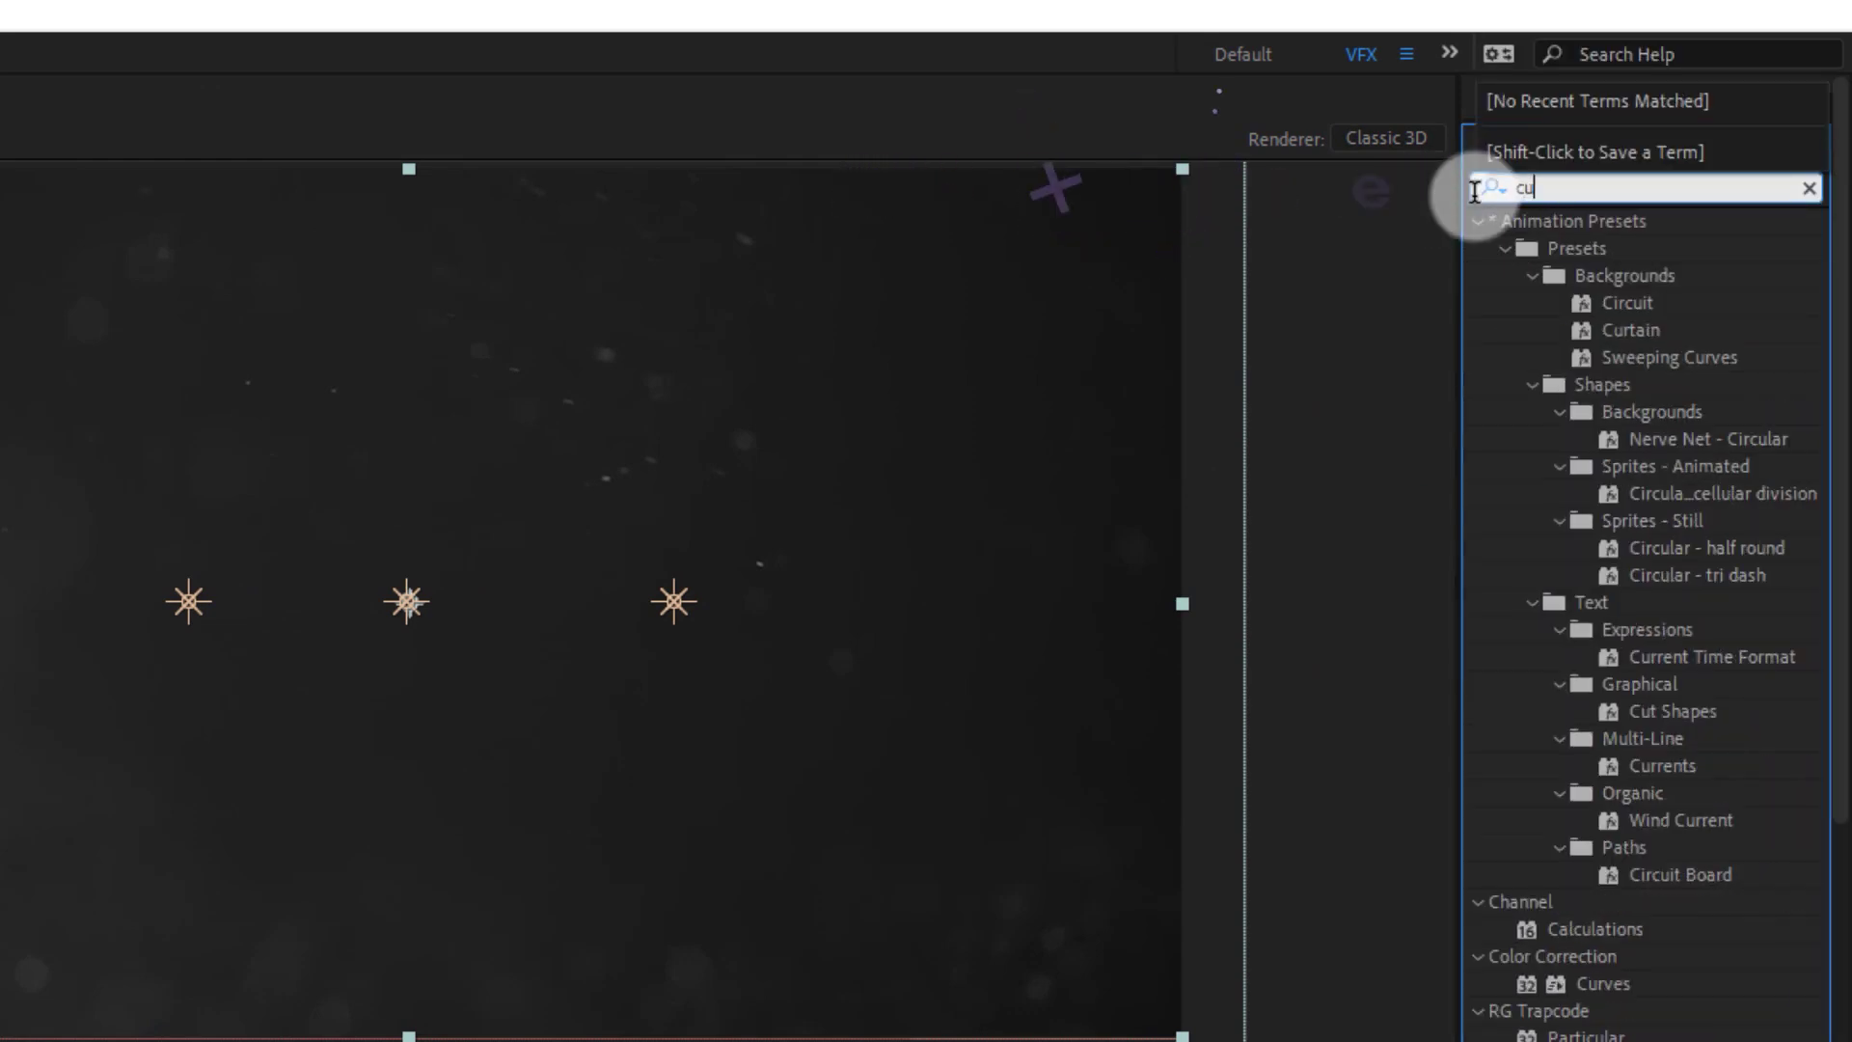
type("rve")
left_click(1611, 360)
double_click(1611, 360)
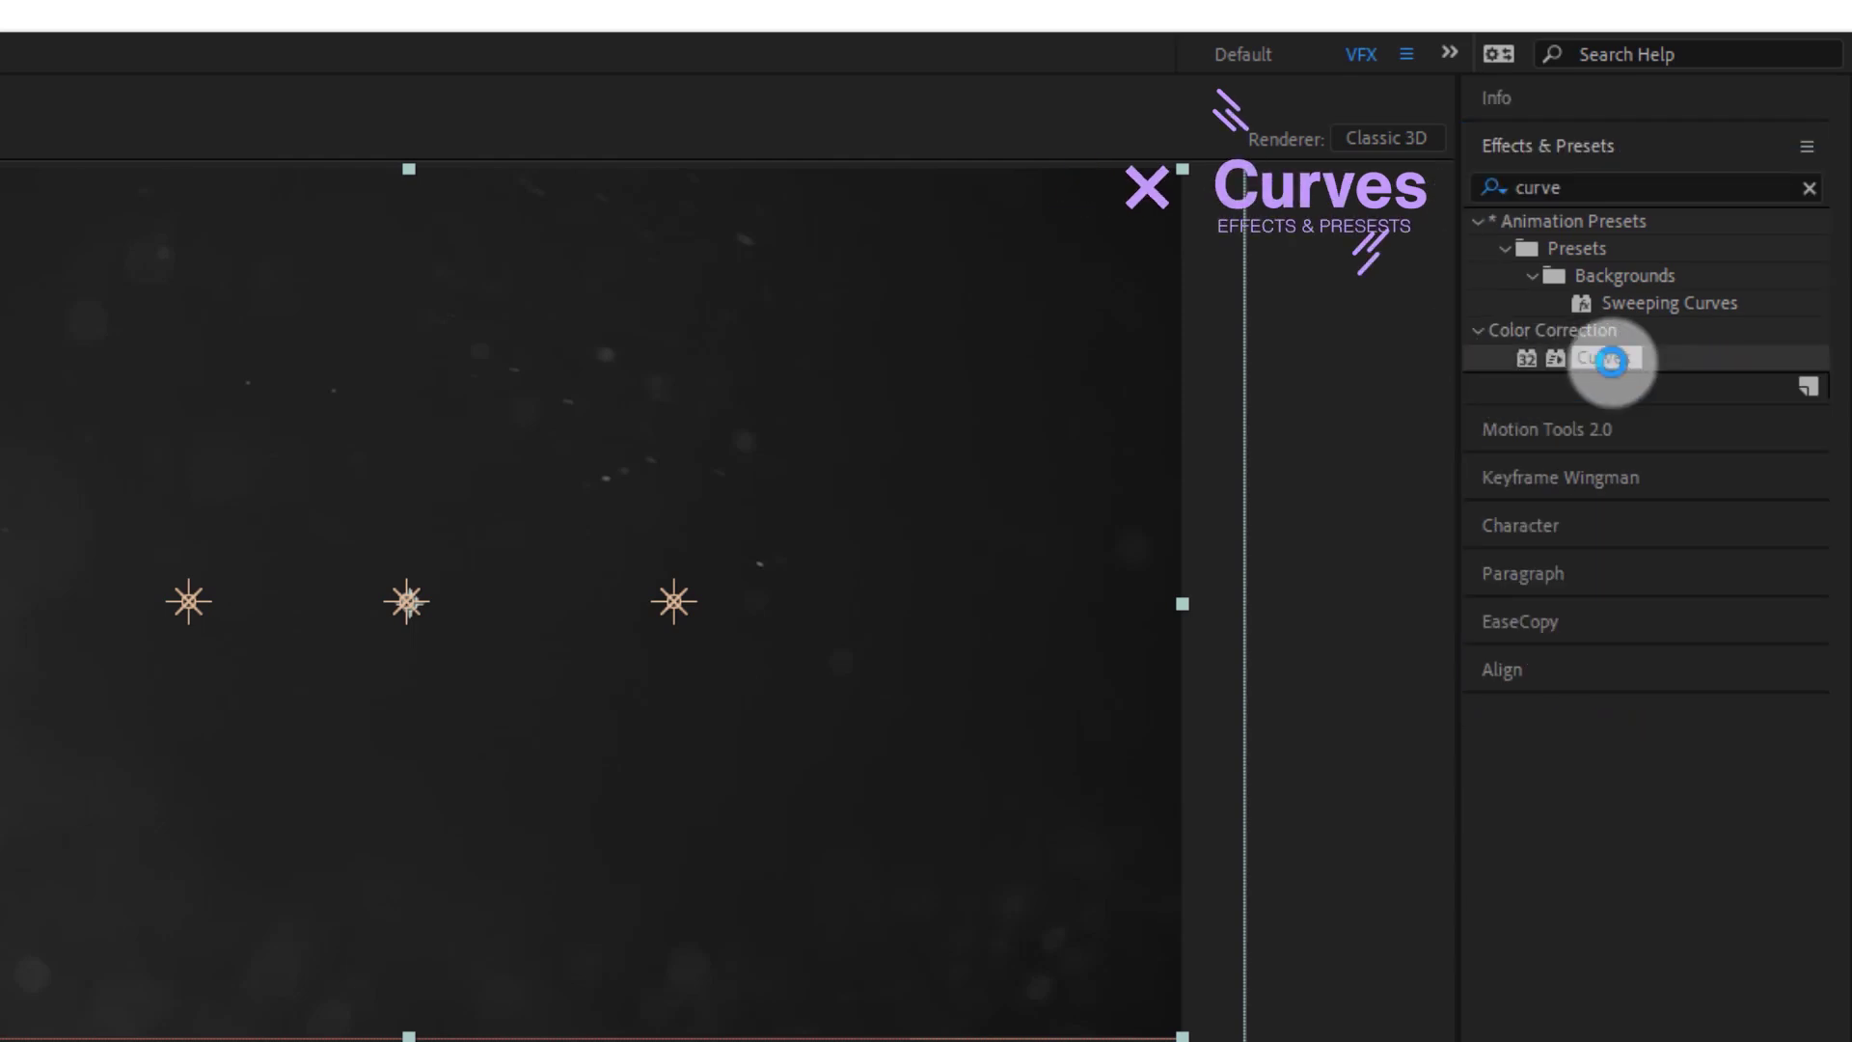
Set Take Alpha From to Luminance, bend the curve upward to brighten, and collapse both effects
left_click(328, 193)
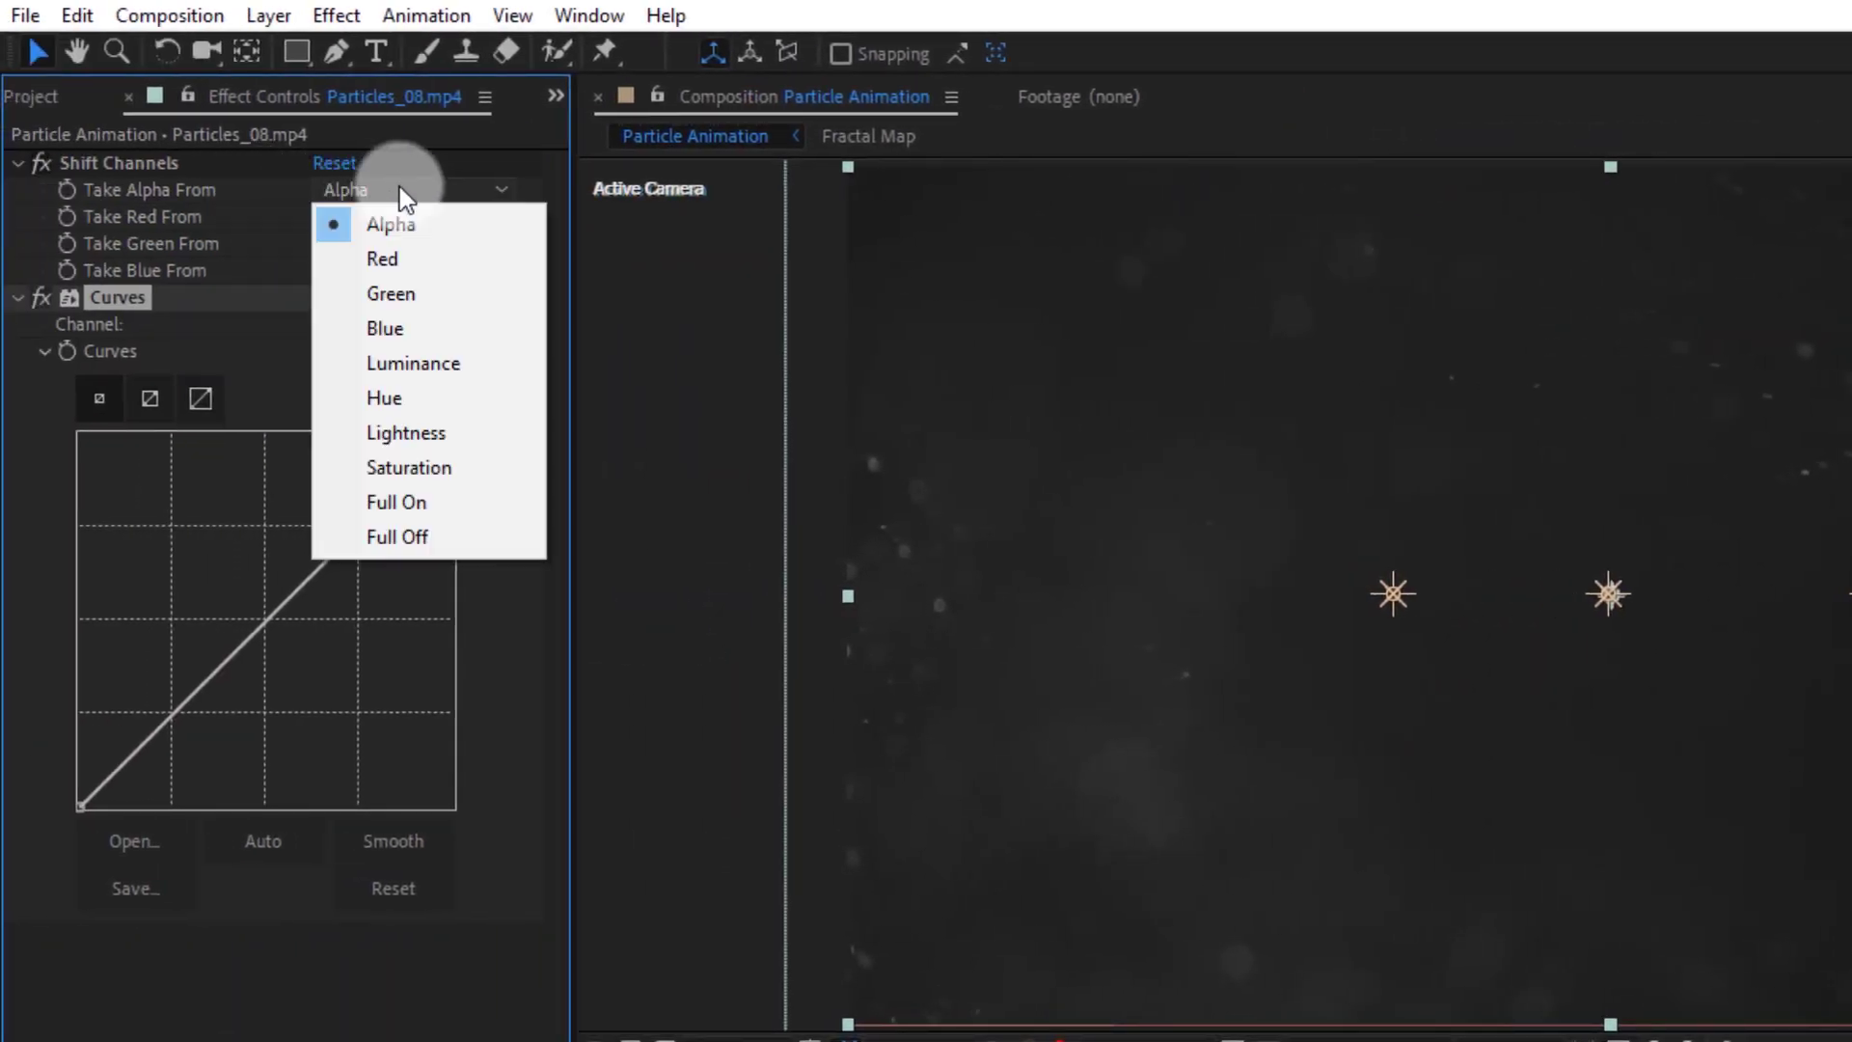
left_click(447, 364)
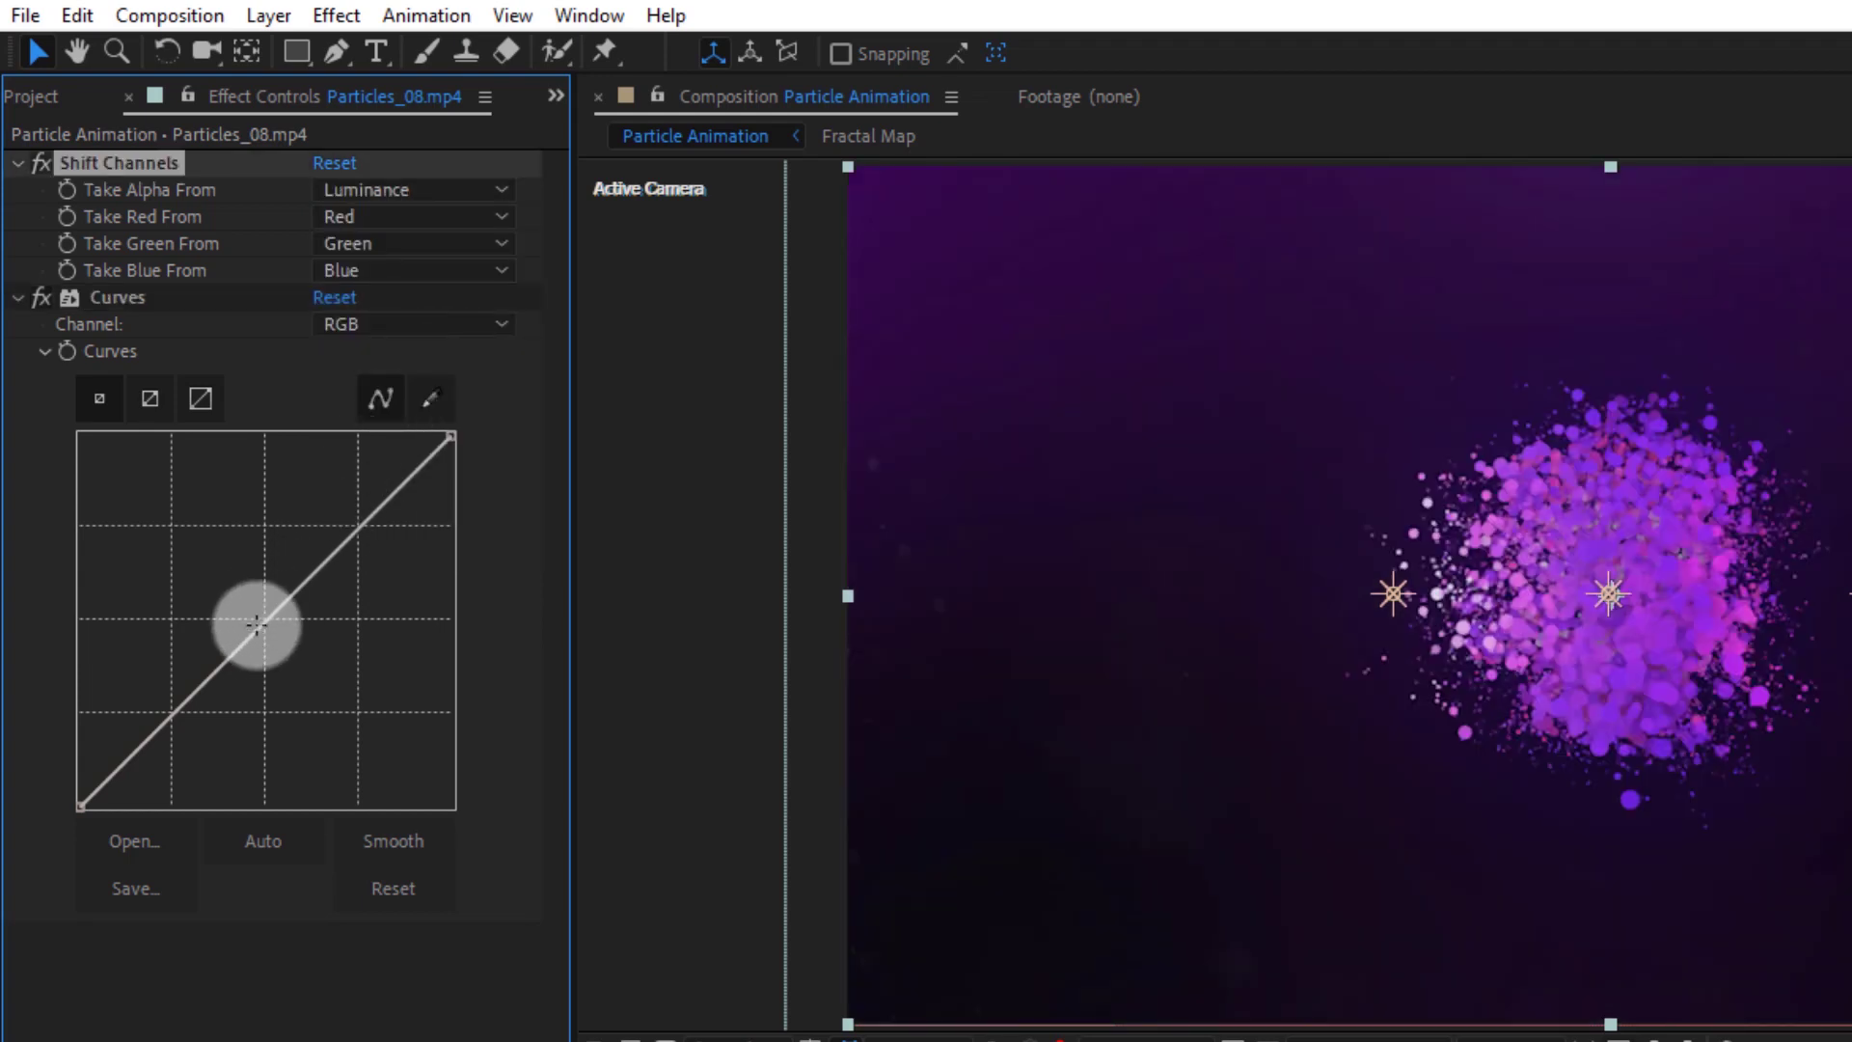
left_click_drag(251, 628, 198, 586)
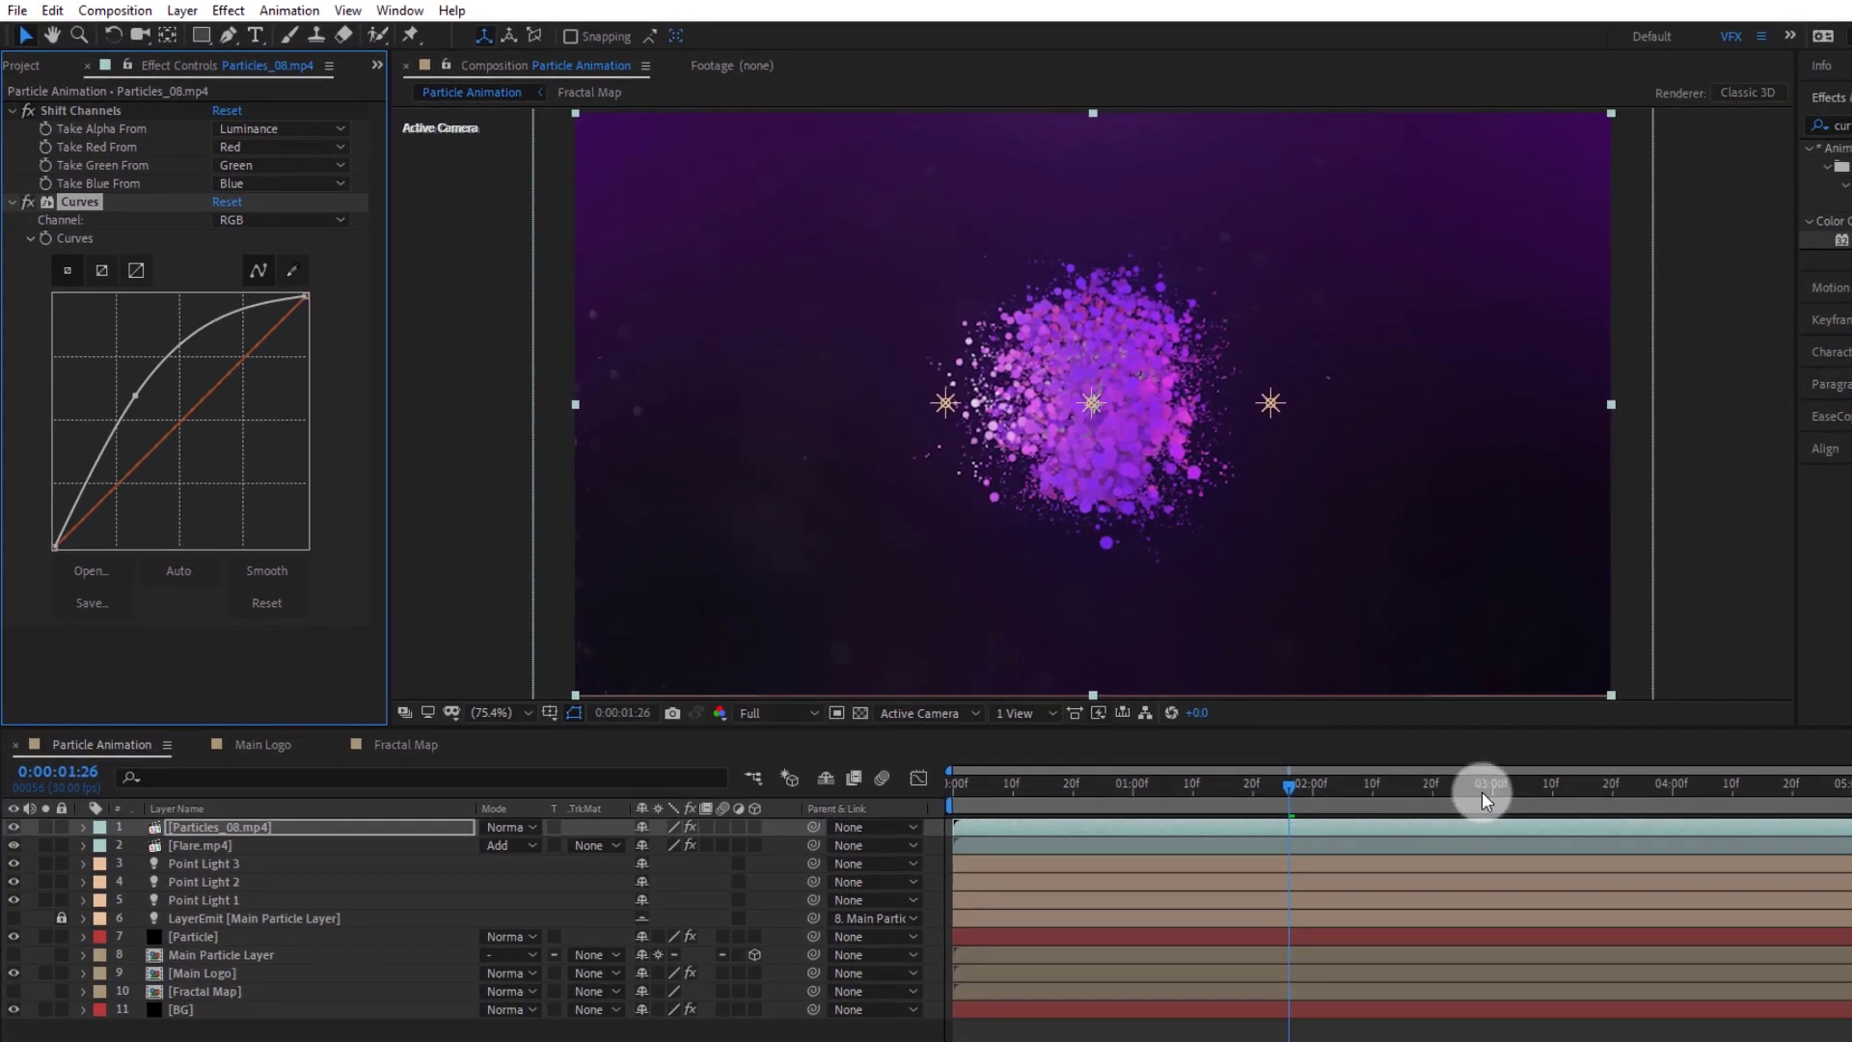
left_click(1481, 790)
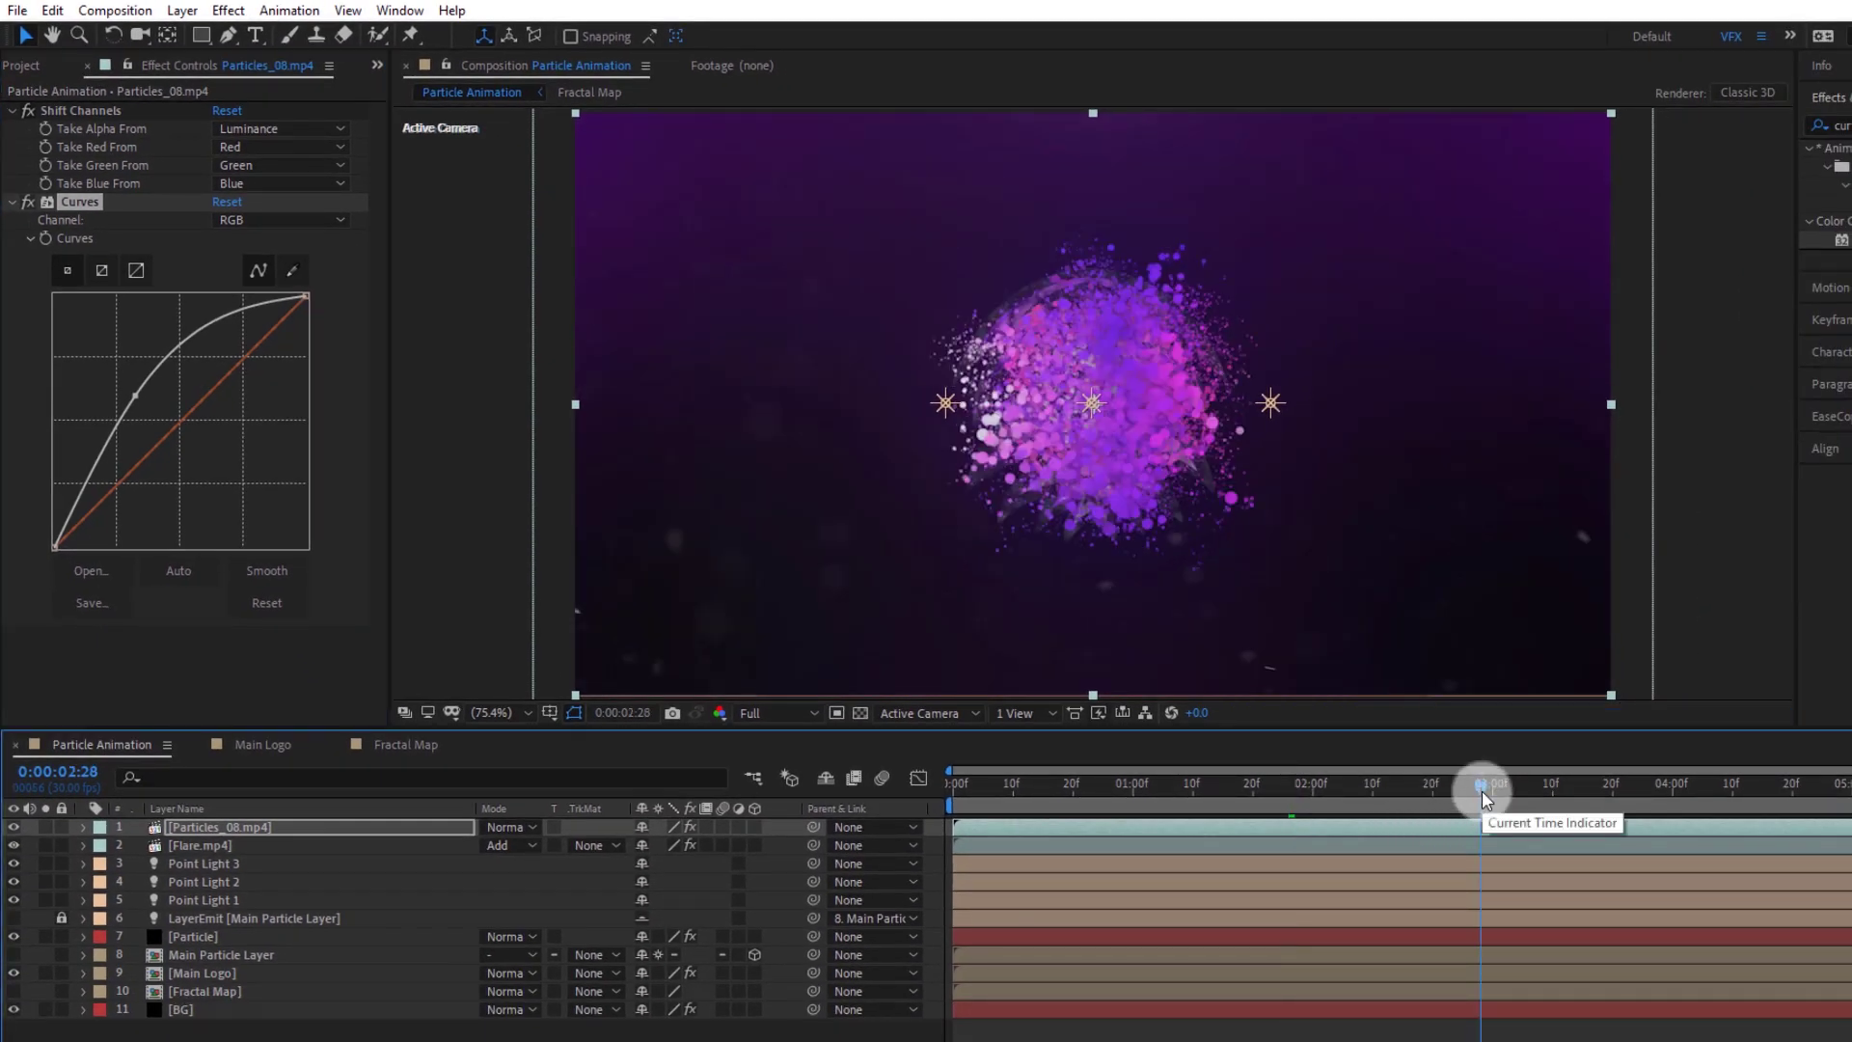
left_click(1119, 783)
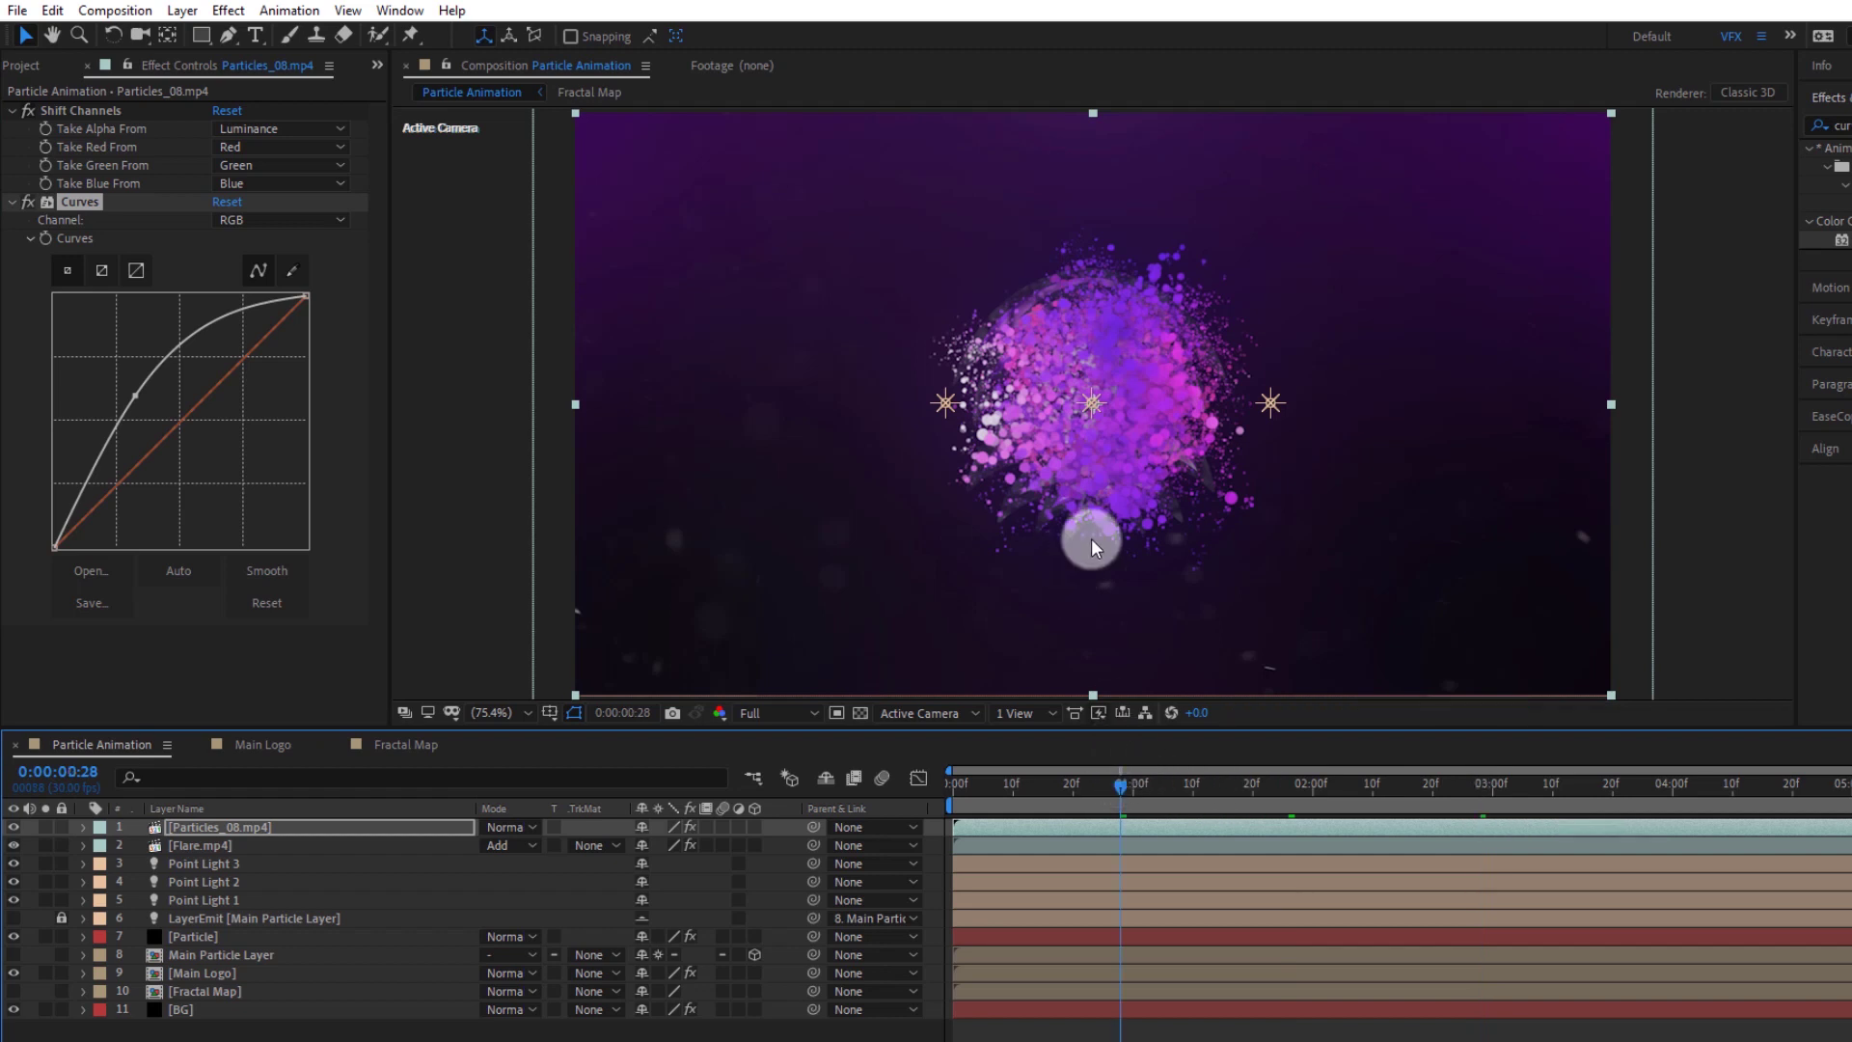
left_click(1383, 827)
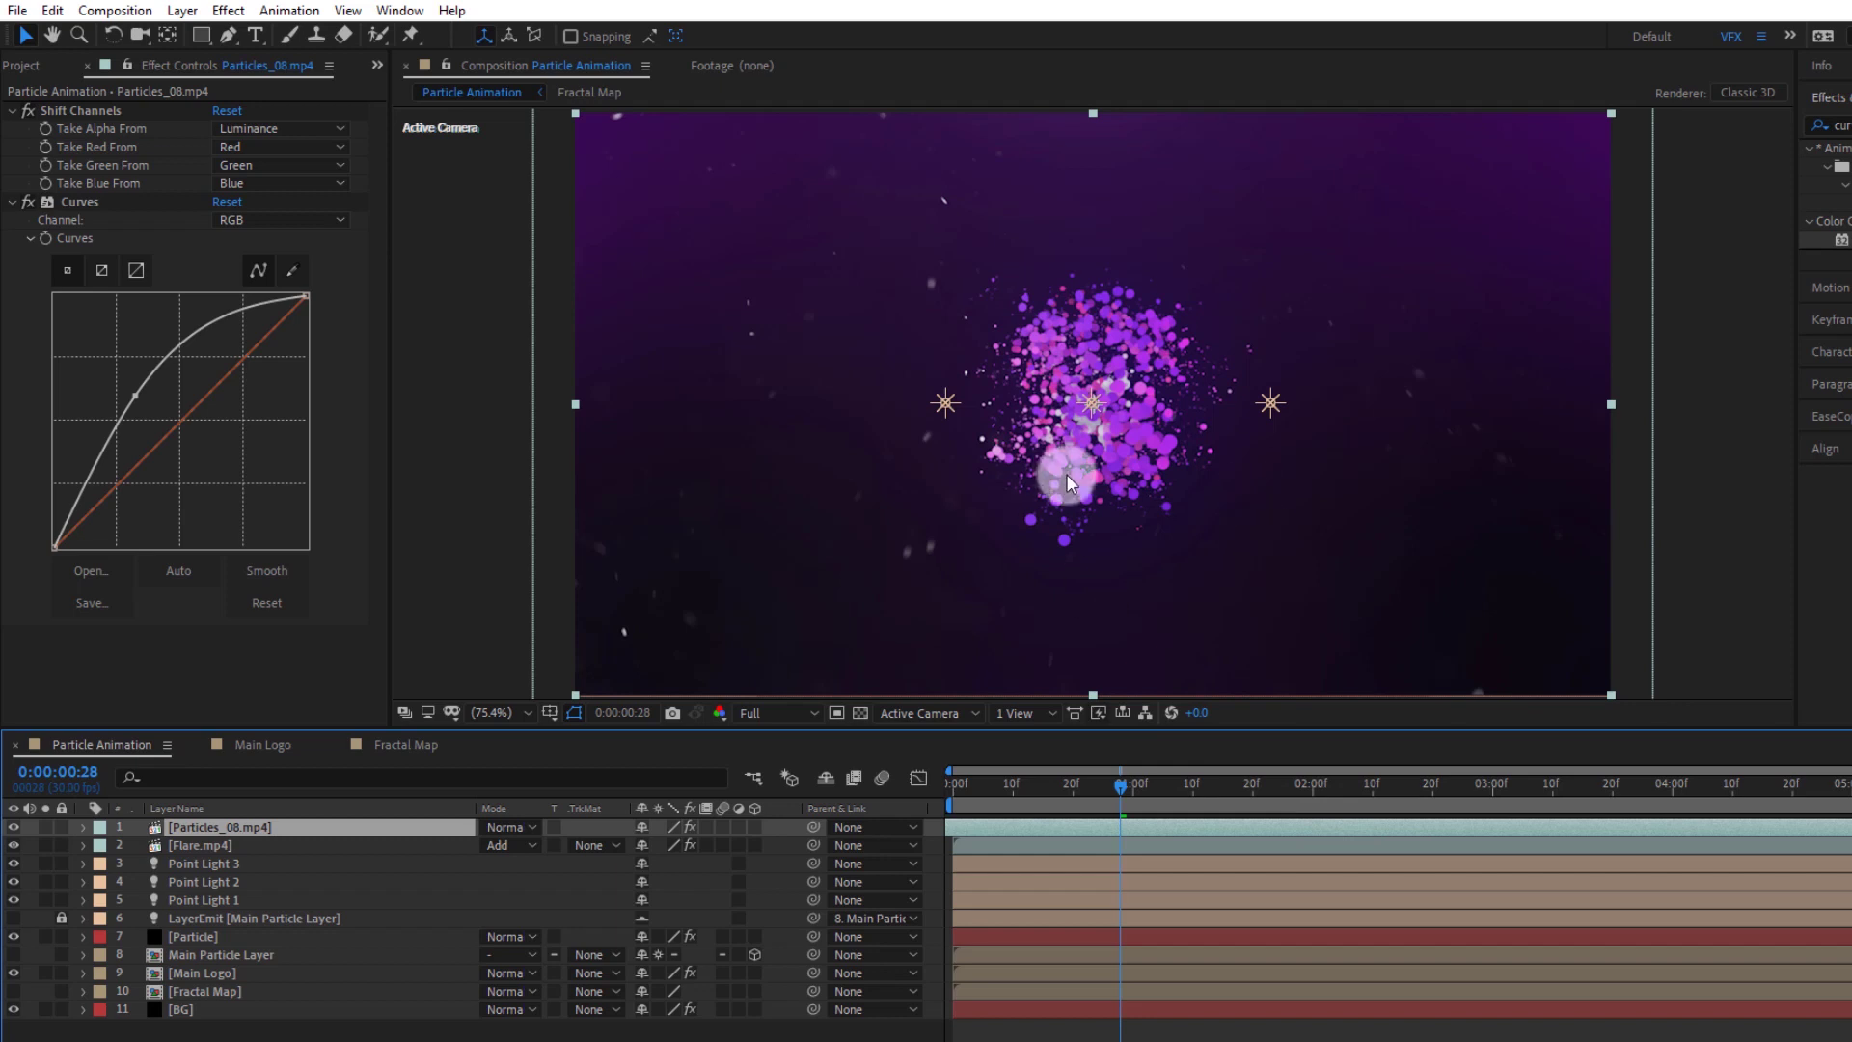
left_click(12, 201)
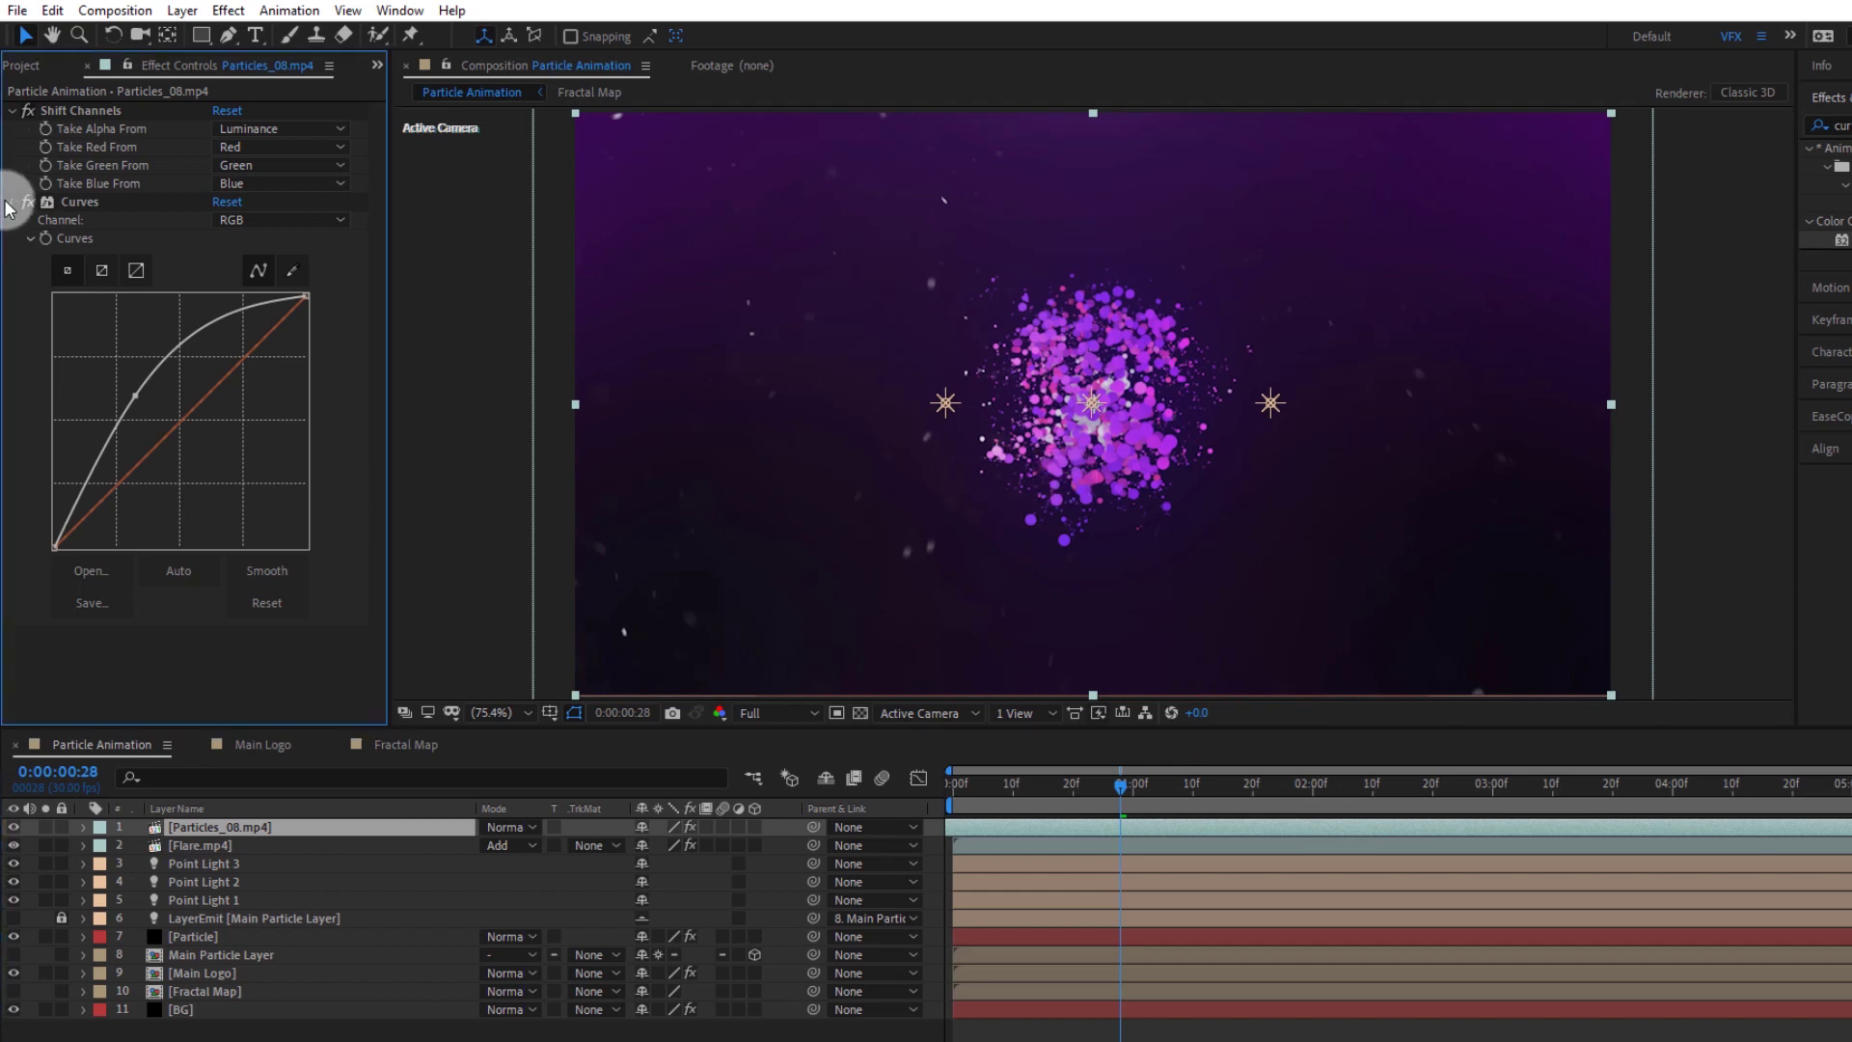
left_click(12, 110)
Add a new adjustment layer and name it CC
left_click(164, 1028)
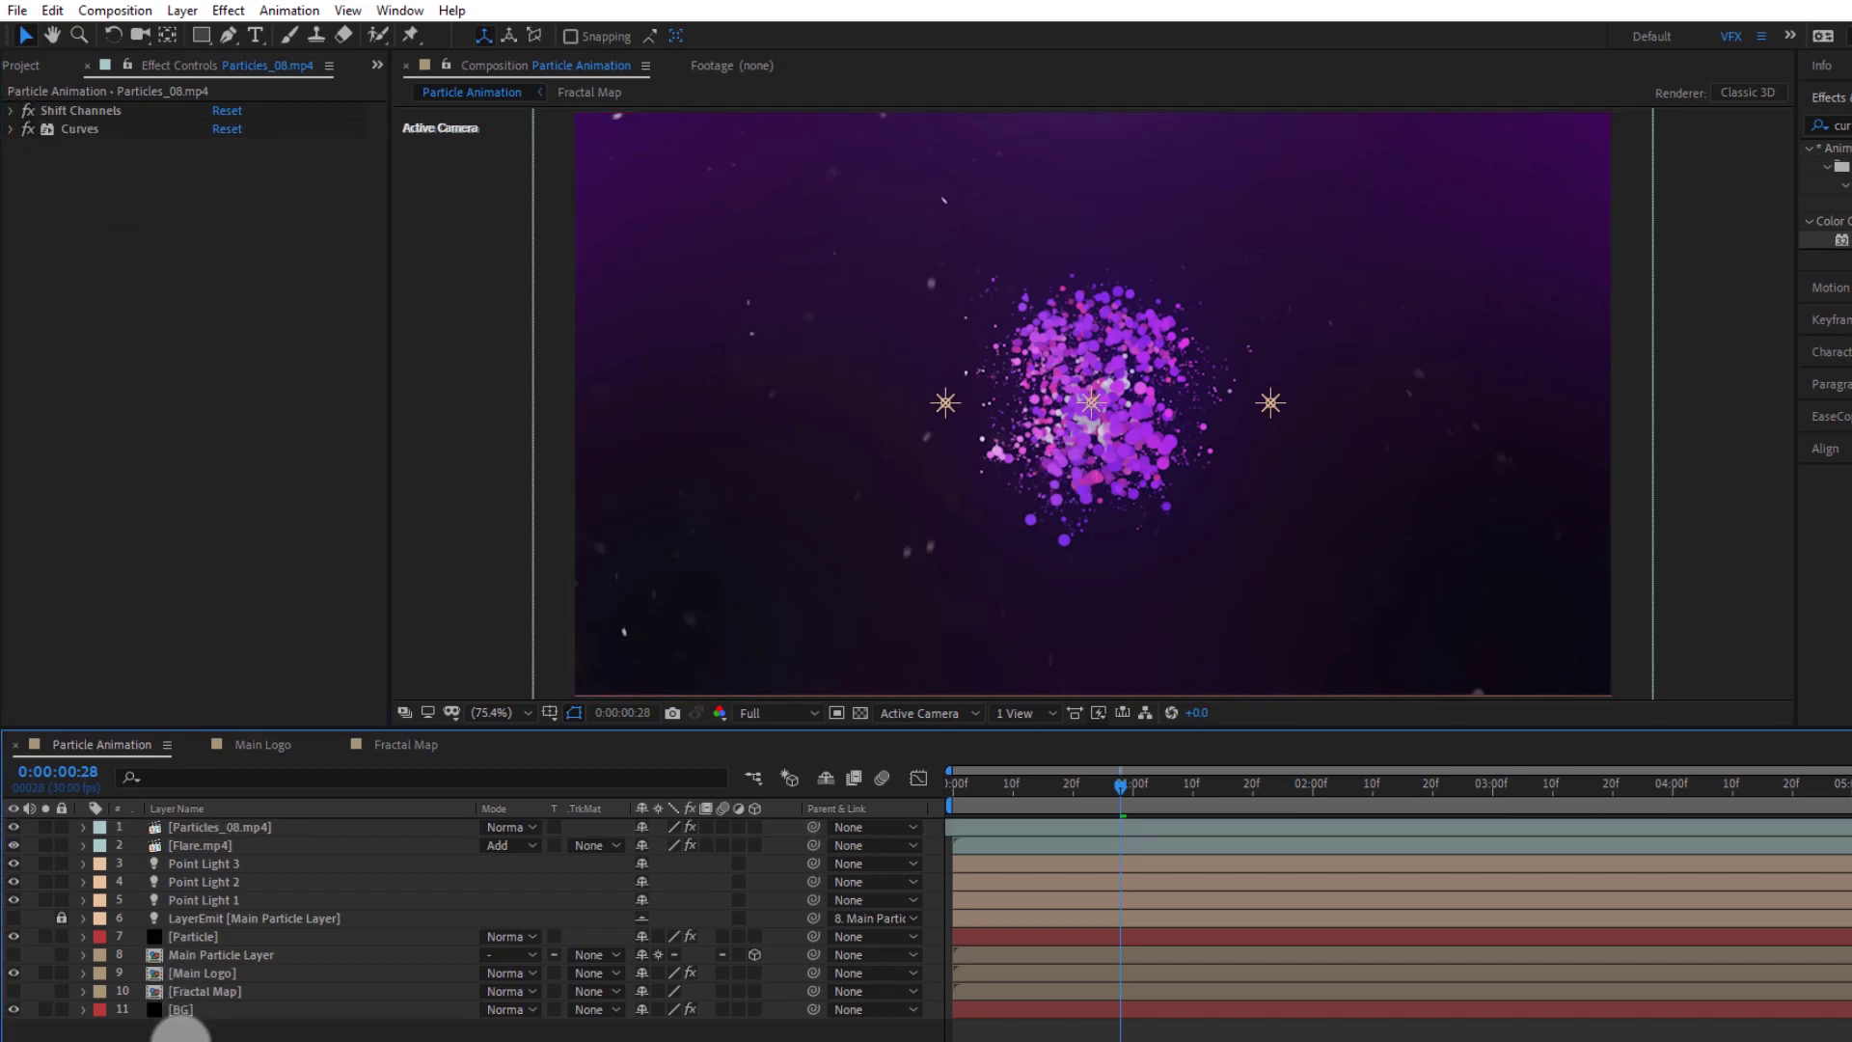
right_click(181, 1028)
mouse_move(232, 810)
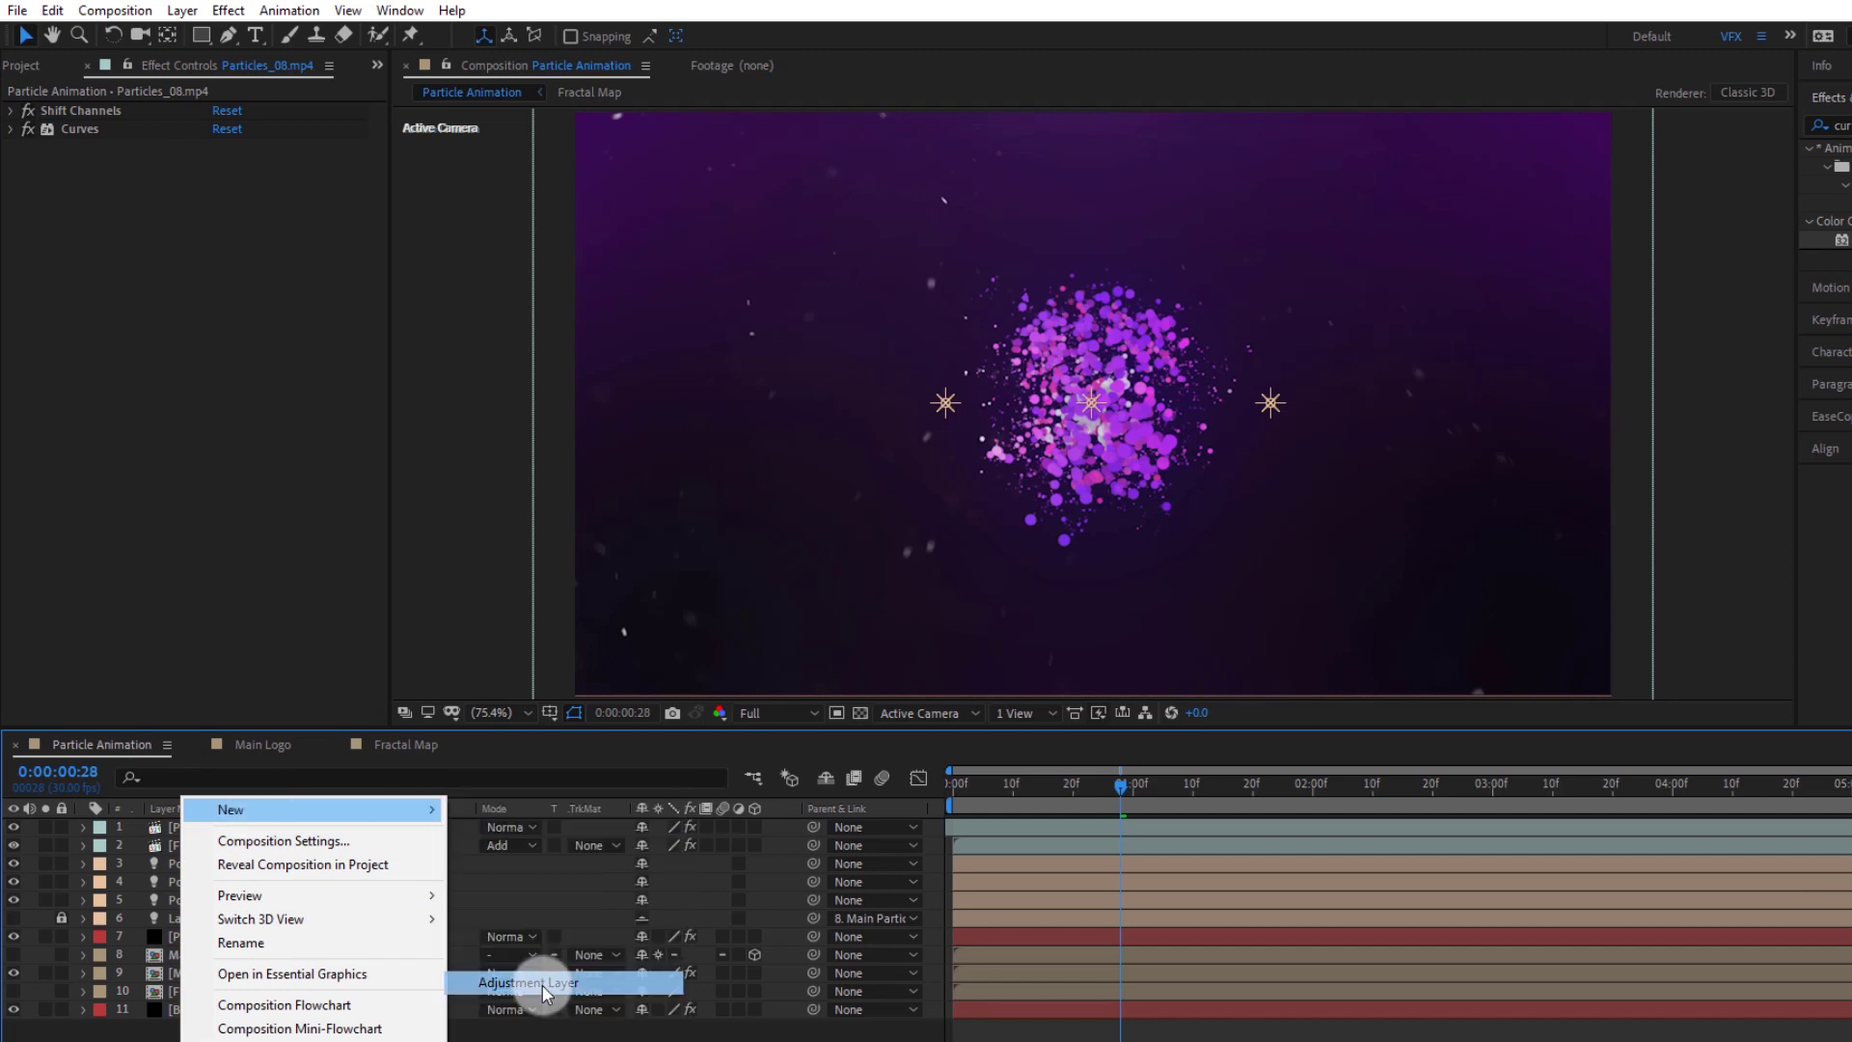
left_click(537, 979)
key("Return")
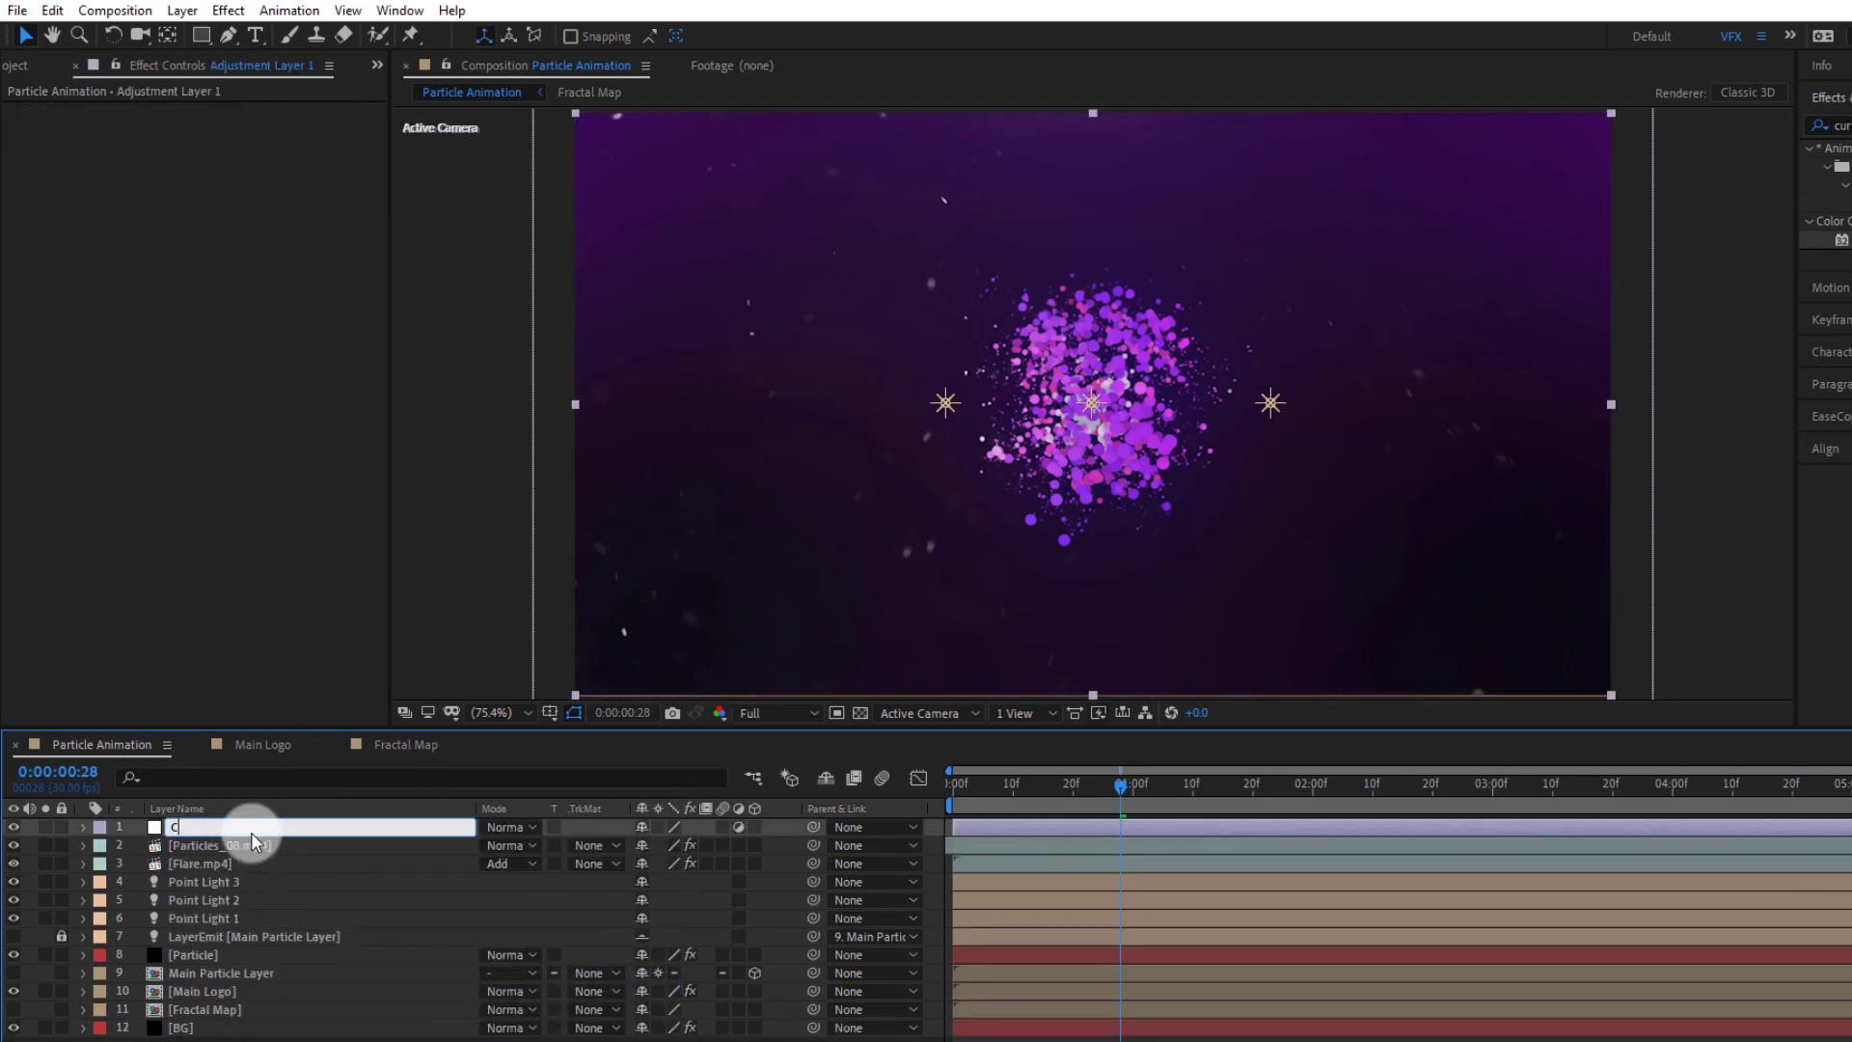
type("CC")
key("Return")
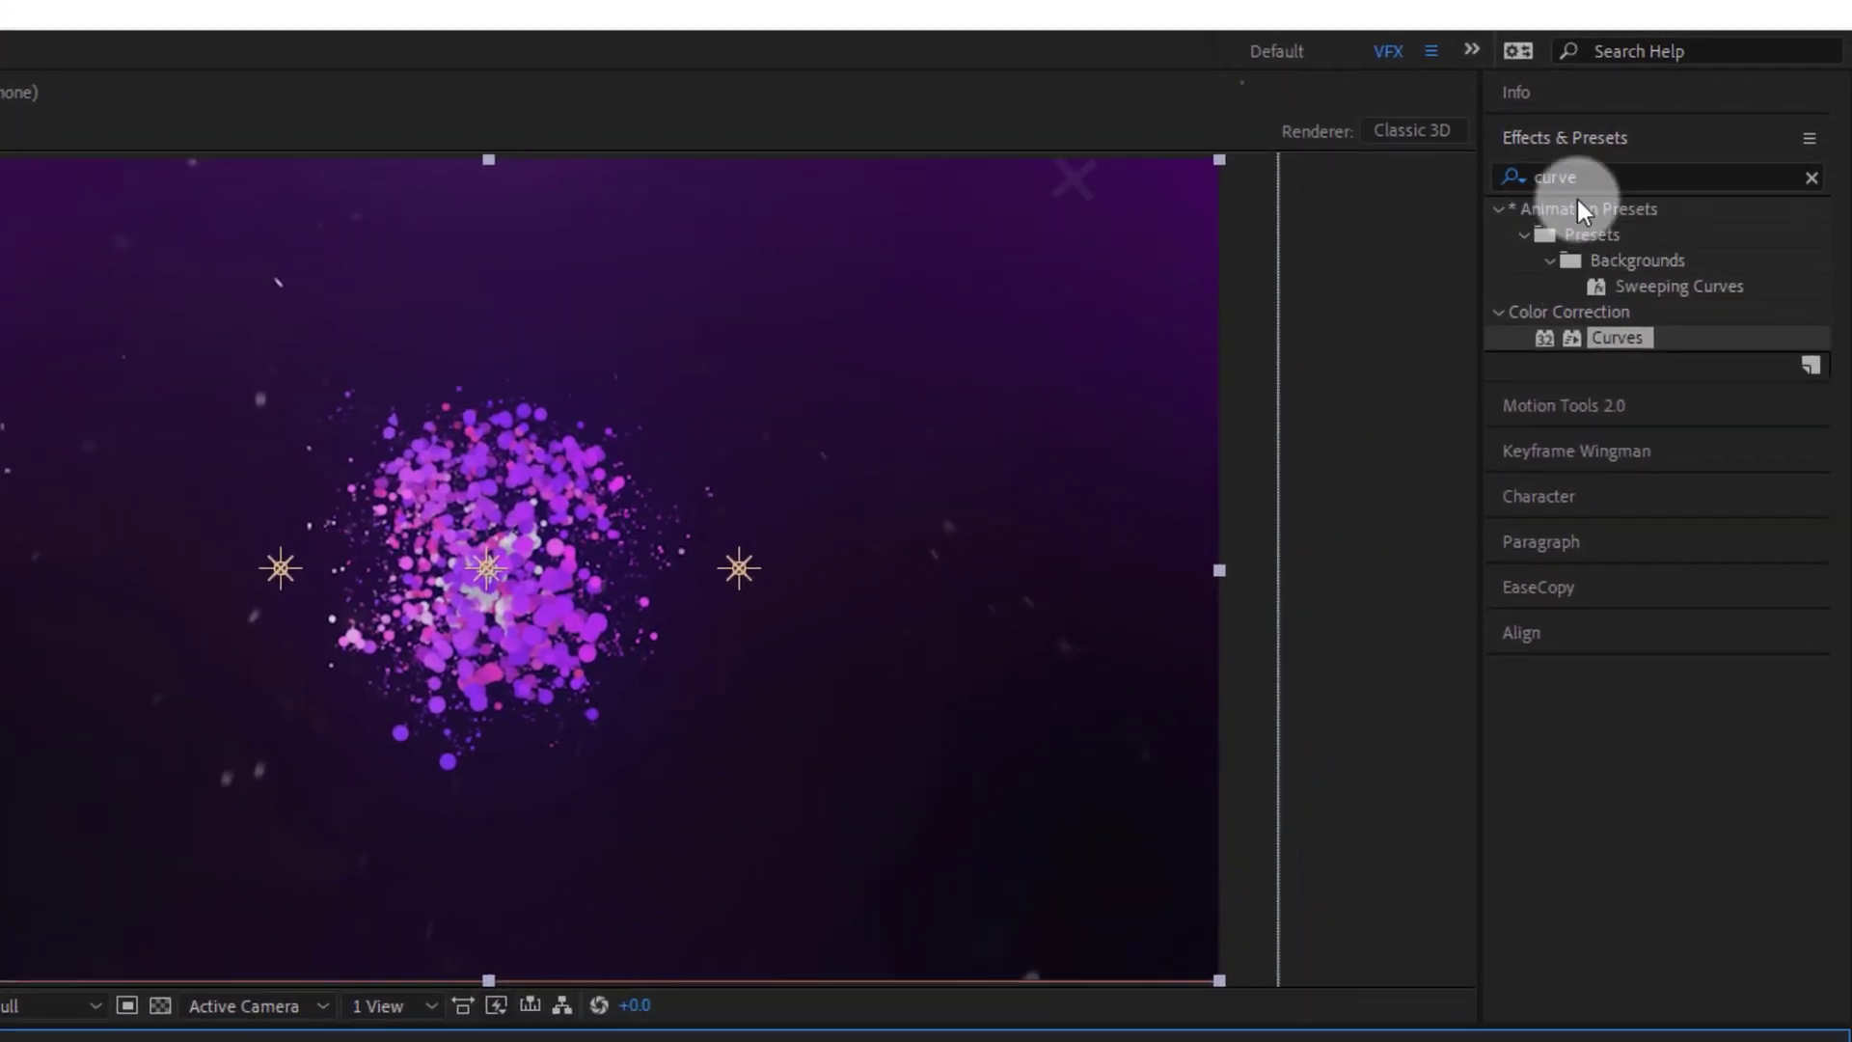
Apply Glow to CC with Radius 202, Threshold 82.4% and Intensity 0.2
left_click(1639, 155)
type("glow")
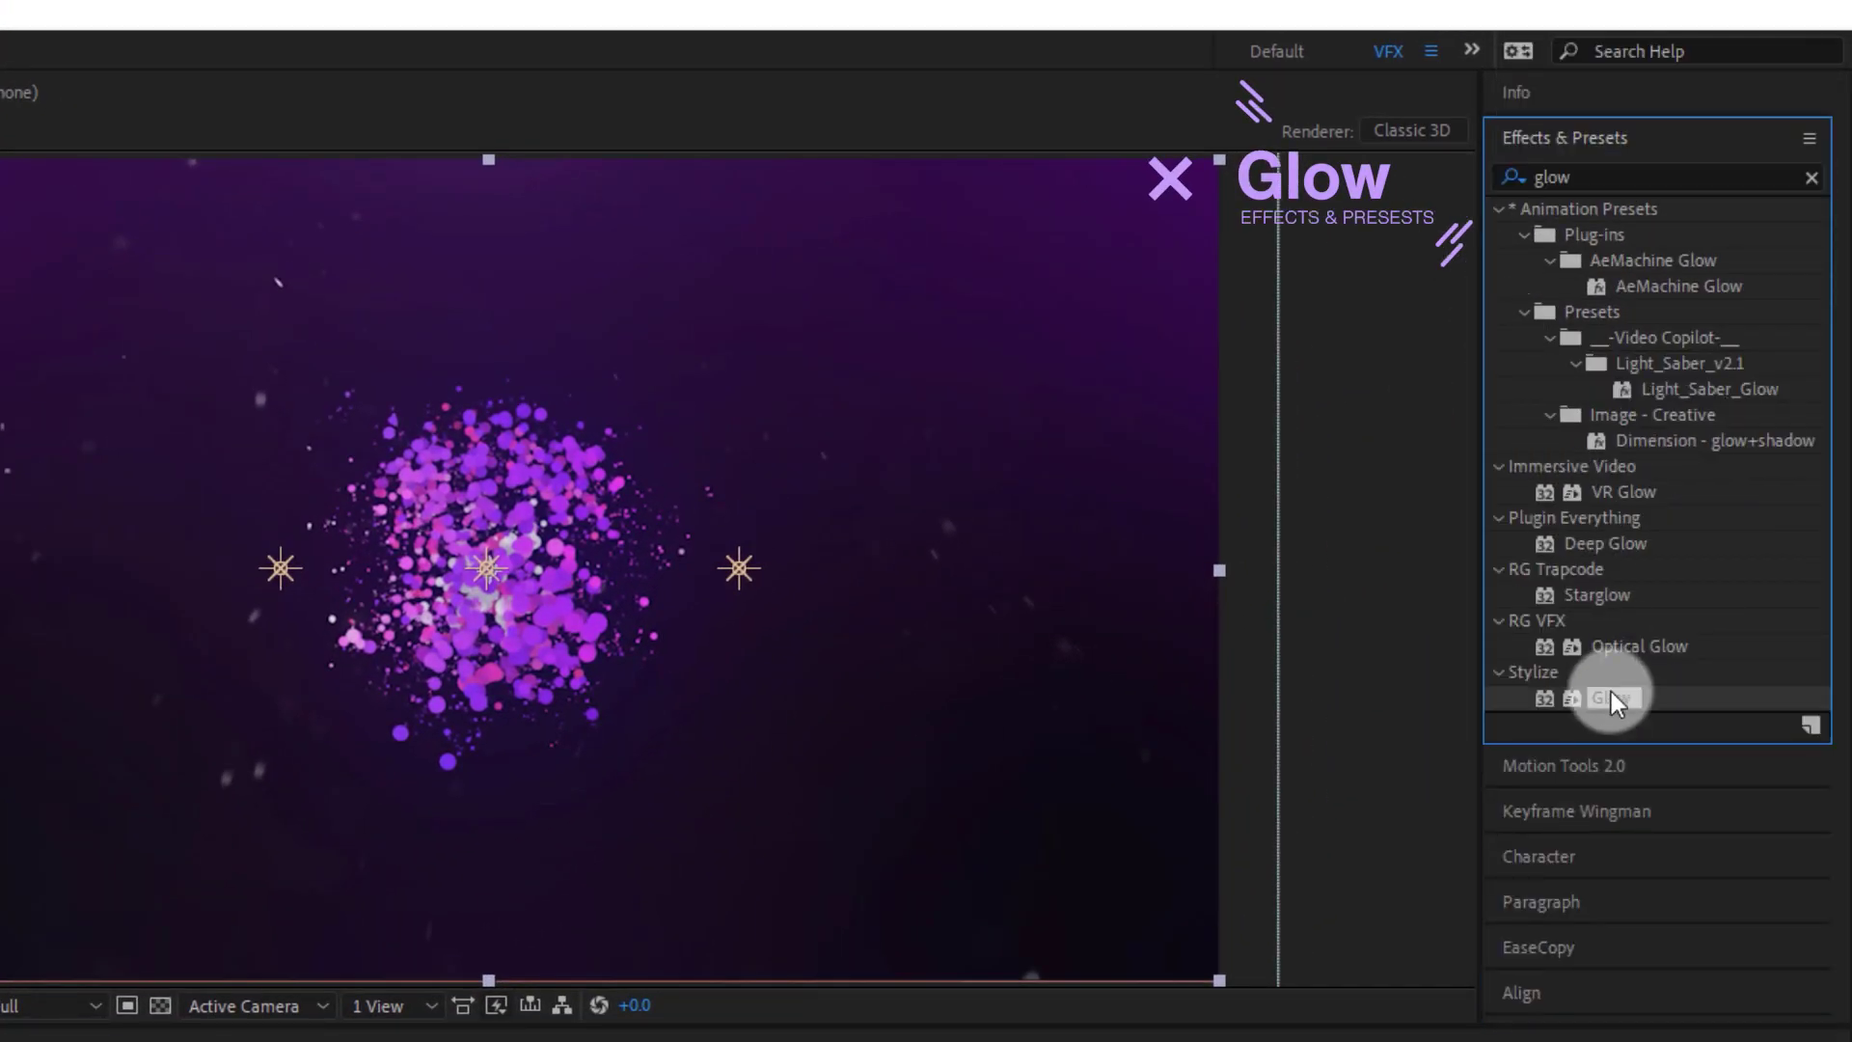
left_click_drag(1609, 696, 615, 641)
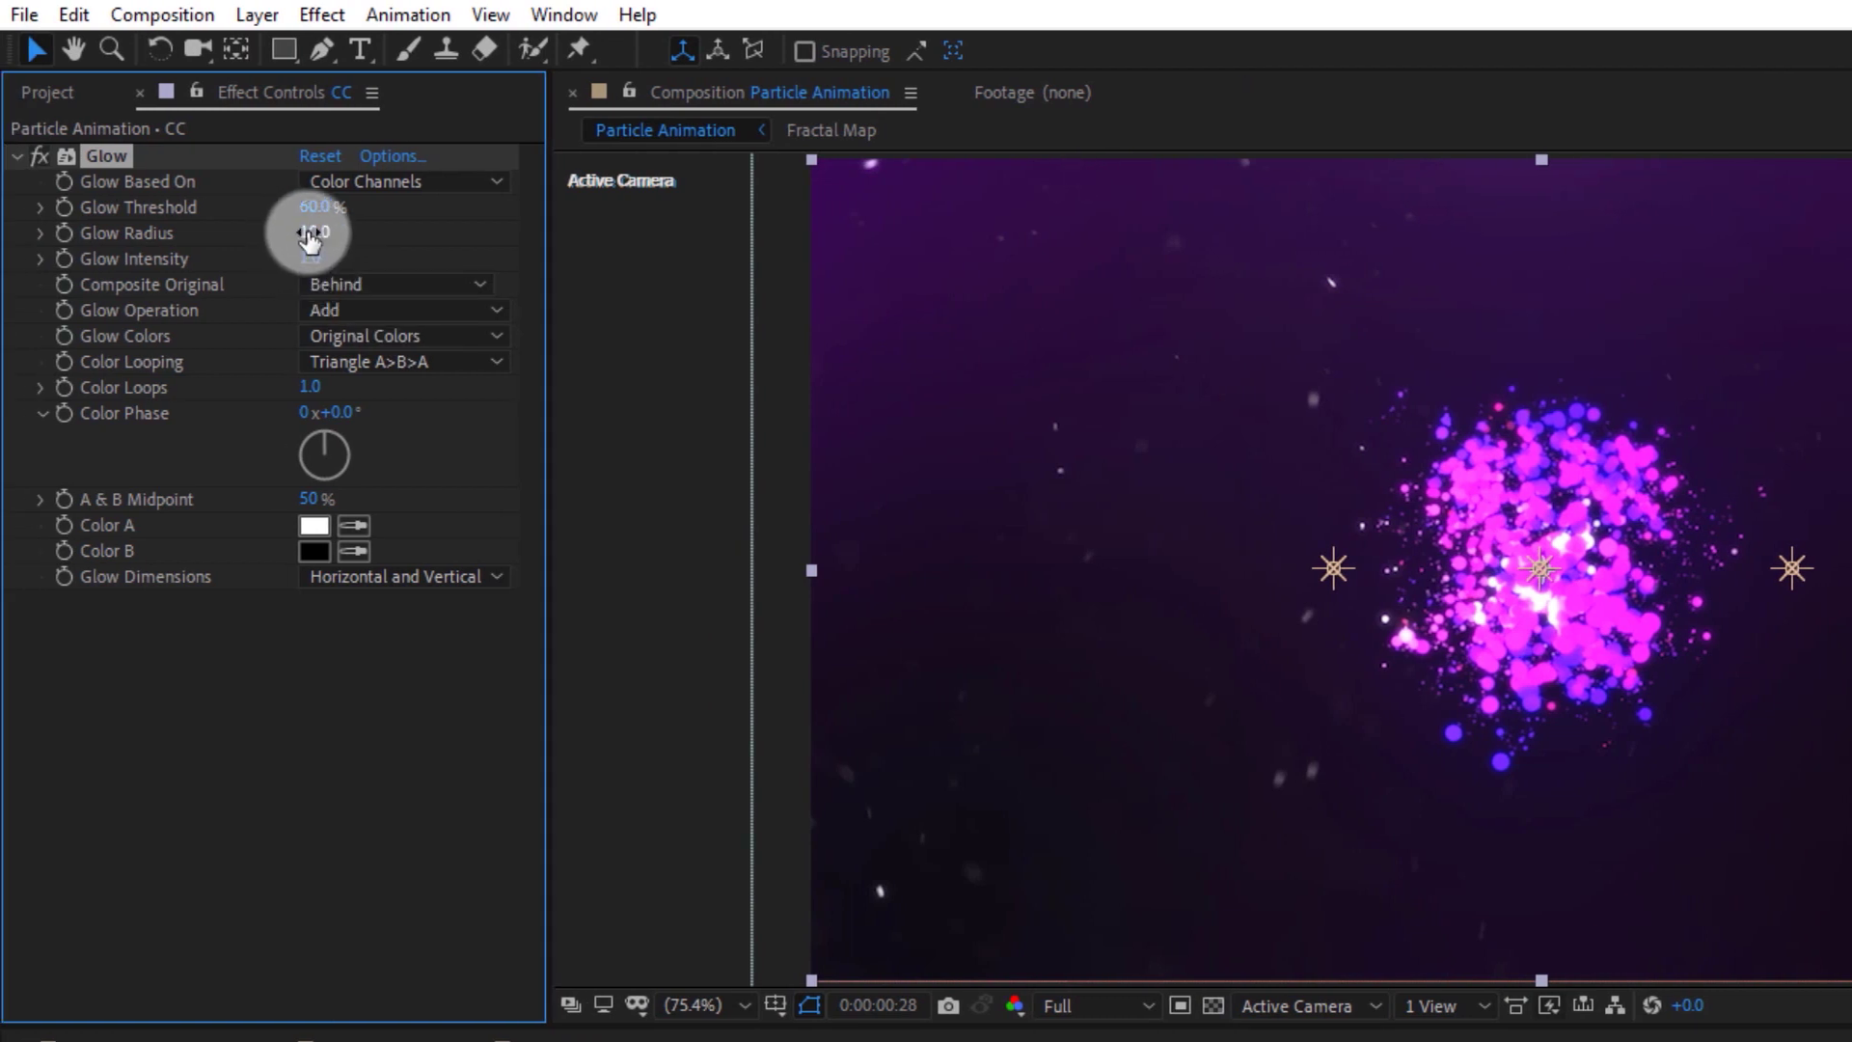
left_click_drag(315, 233, 598, 251)
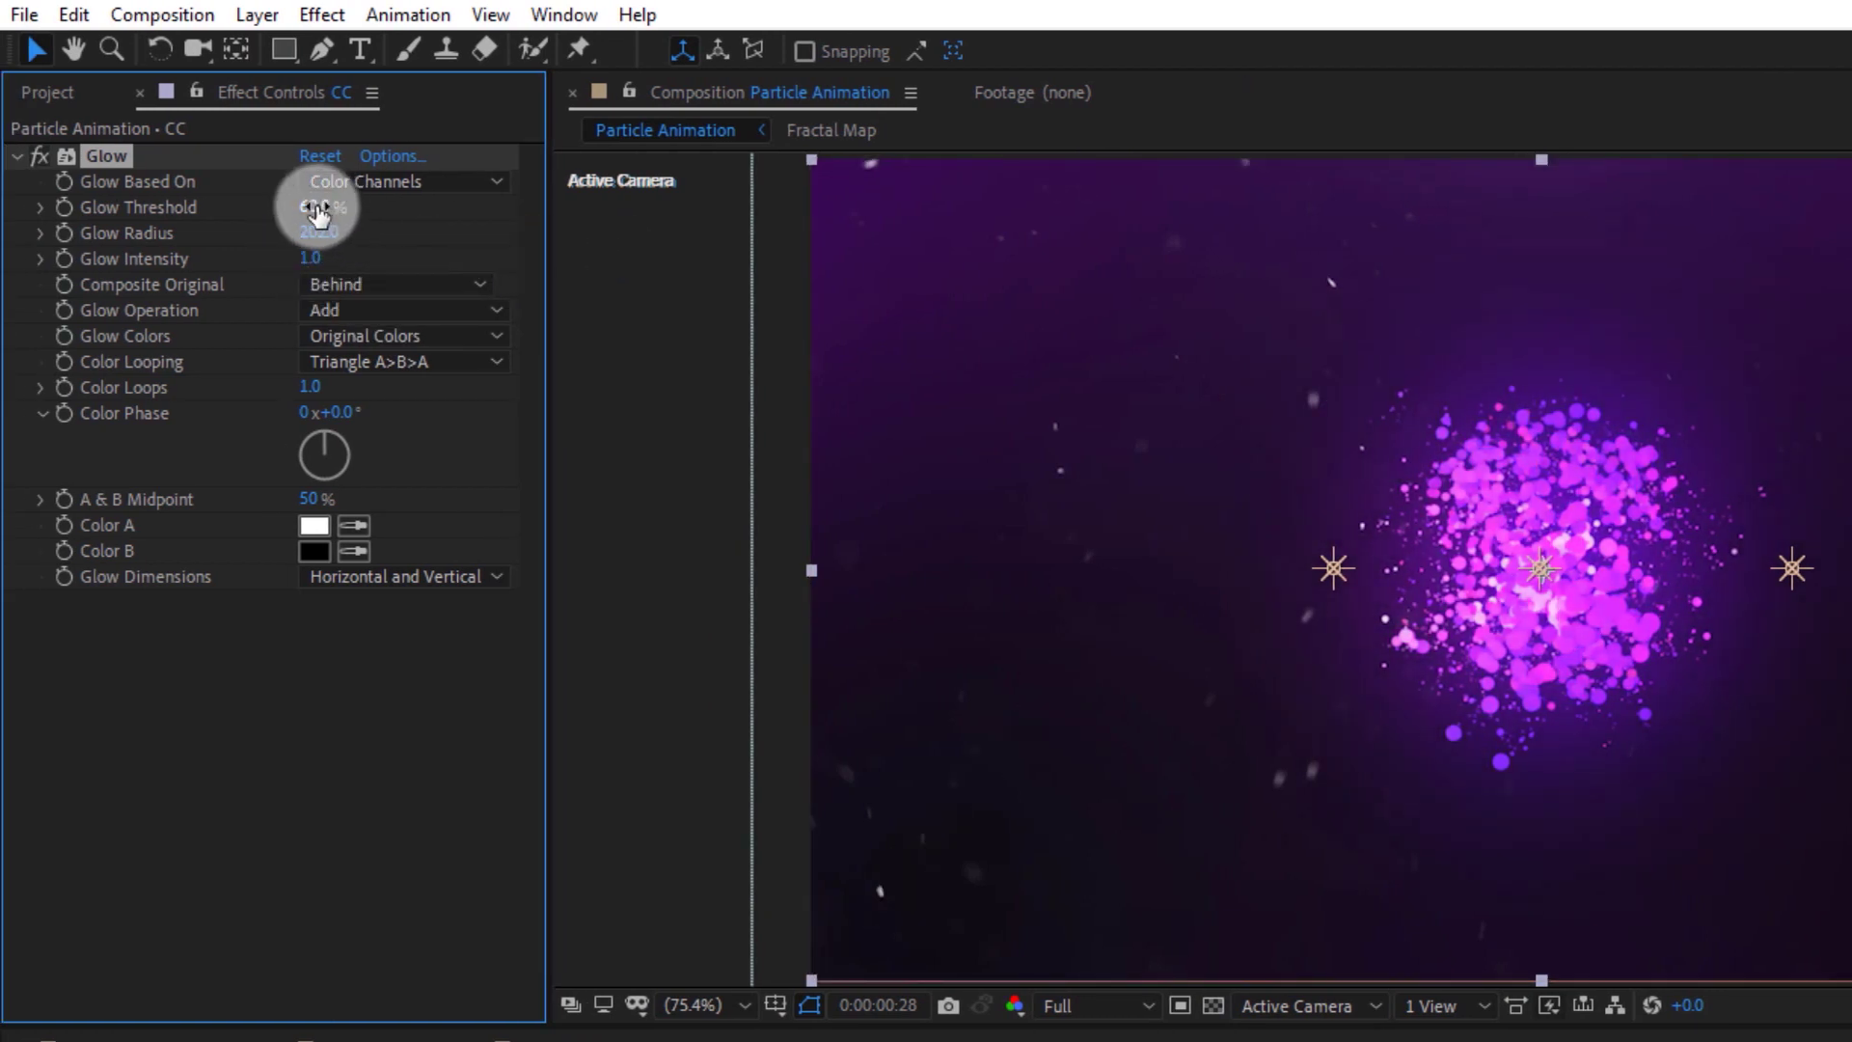
mouse_move(317, 206)
left_mouse_down()
mouse_move(424, 211)
mouse_move(309, 215)
left_mouse_up()
left_click(309, 257)
type("0")
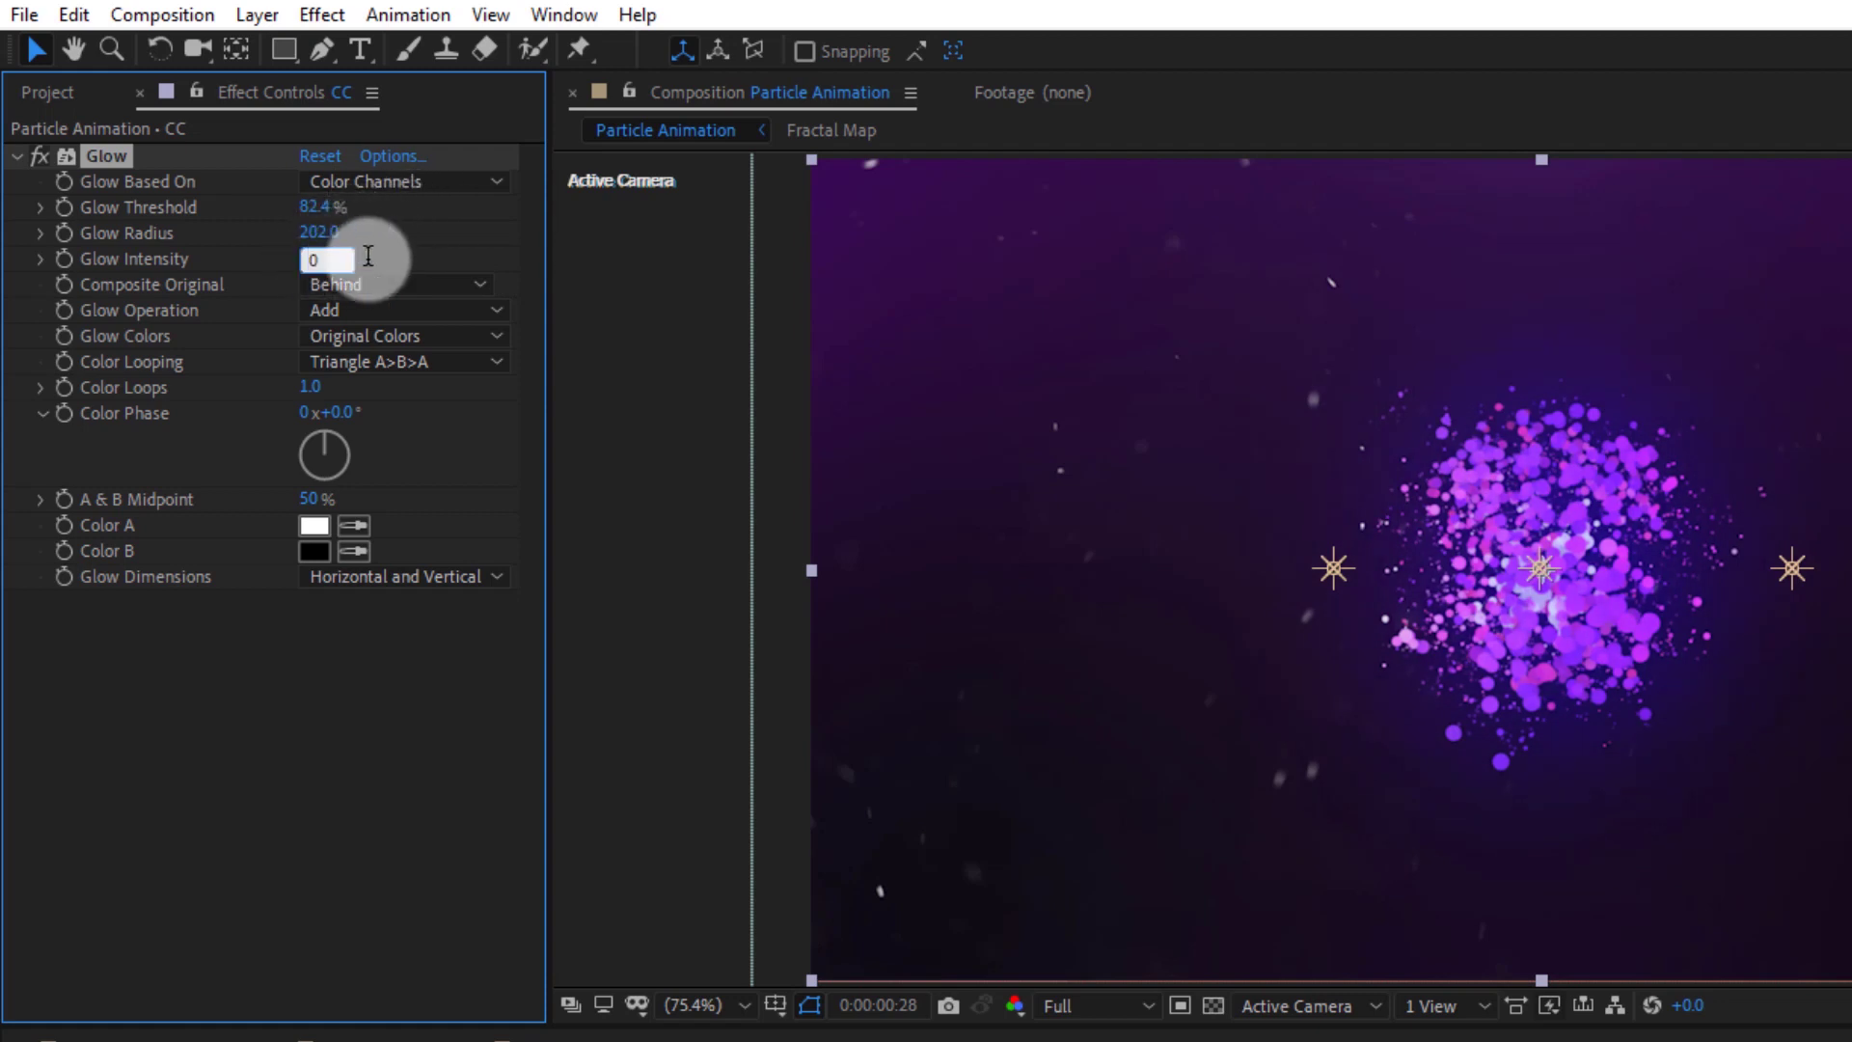
type(".2")
left_click(298, 648)
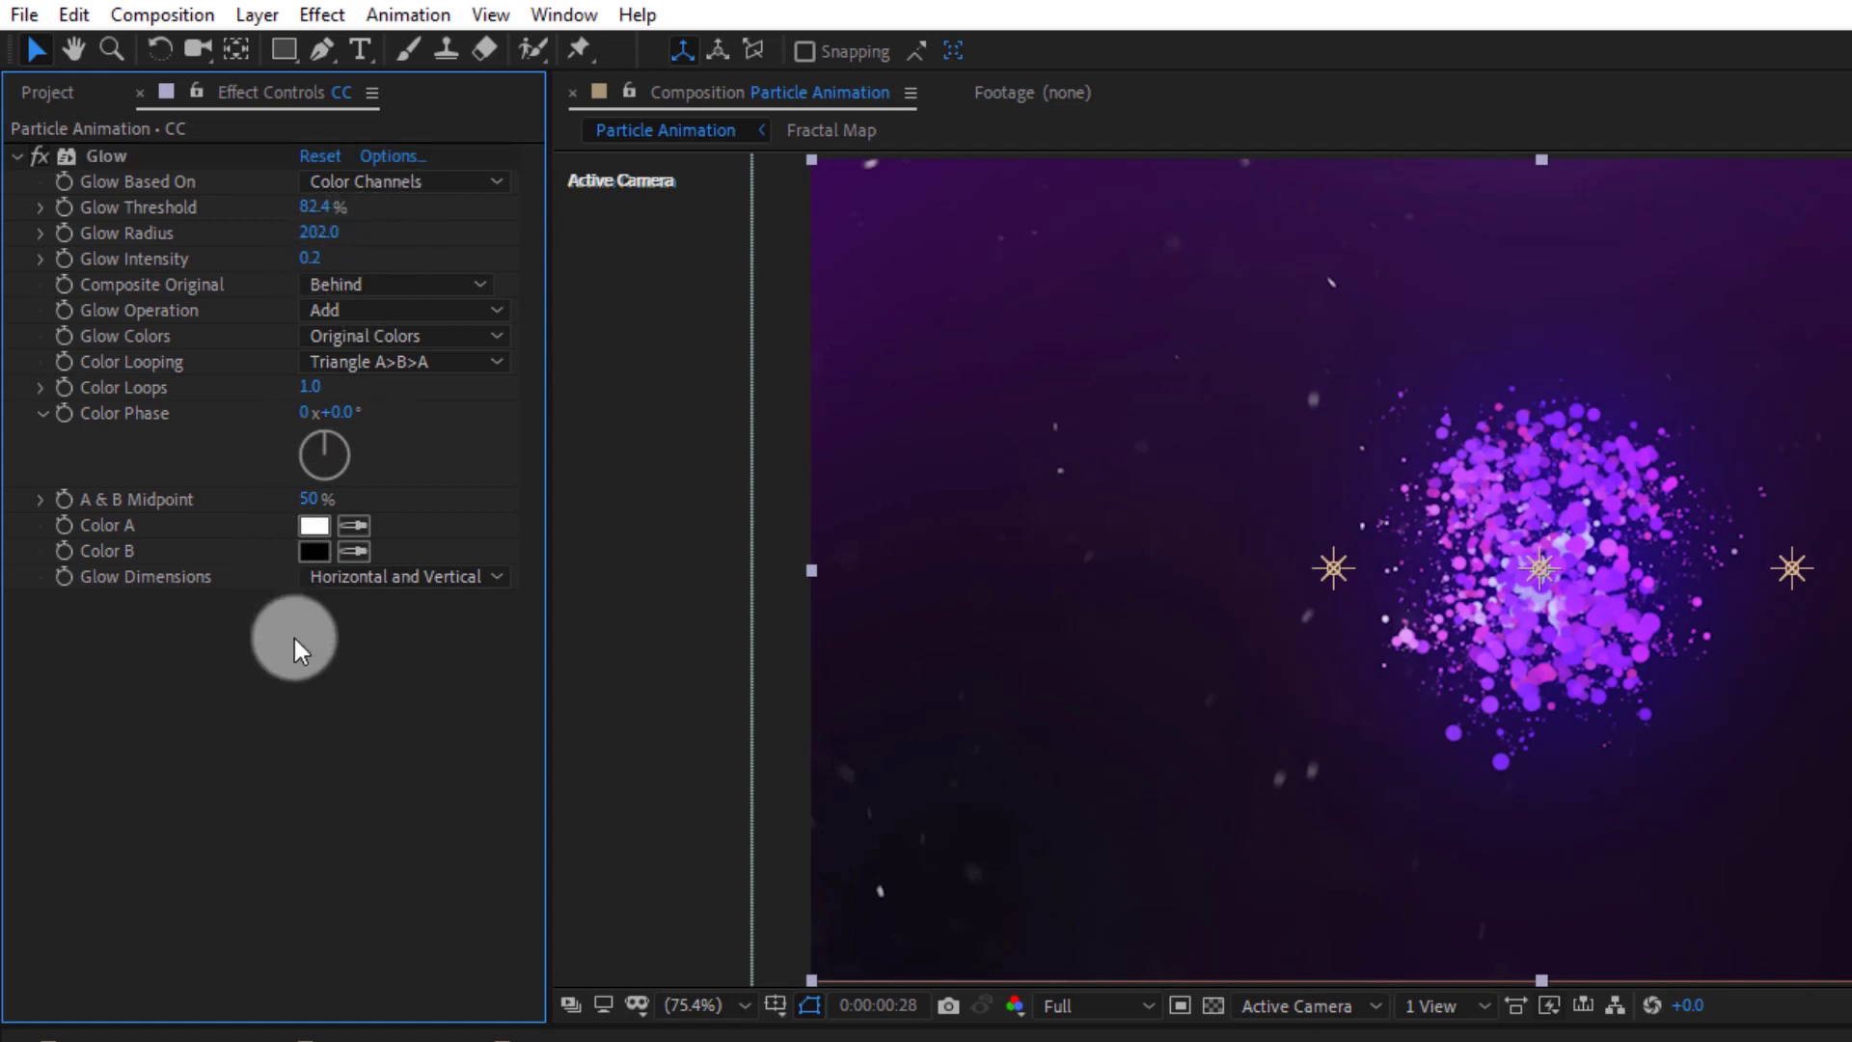
left_click(29, 157)
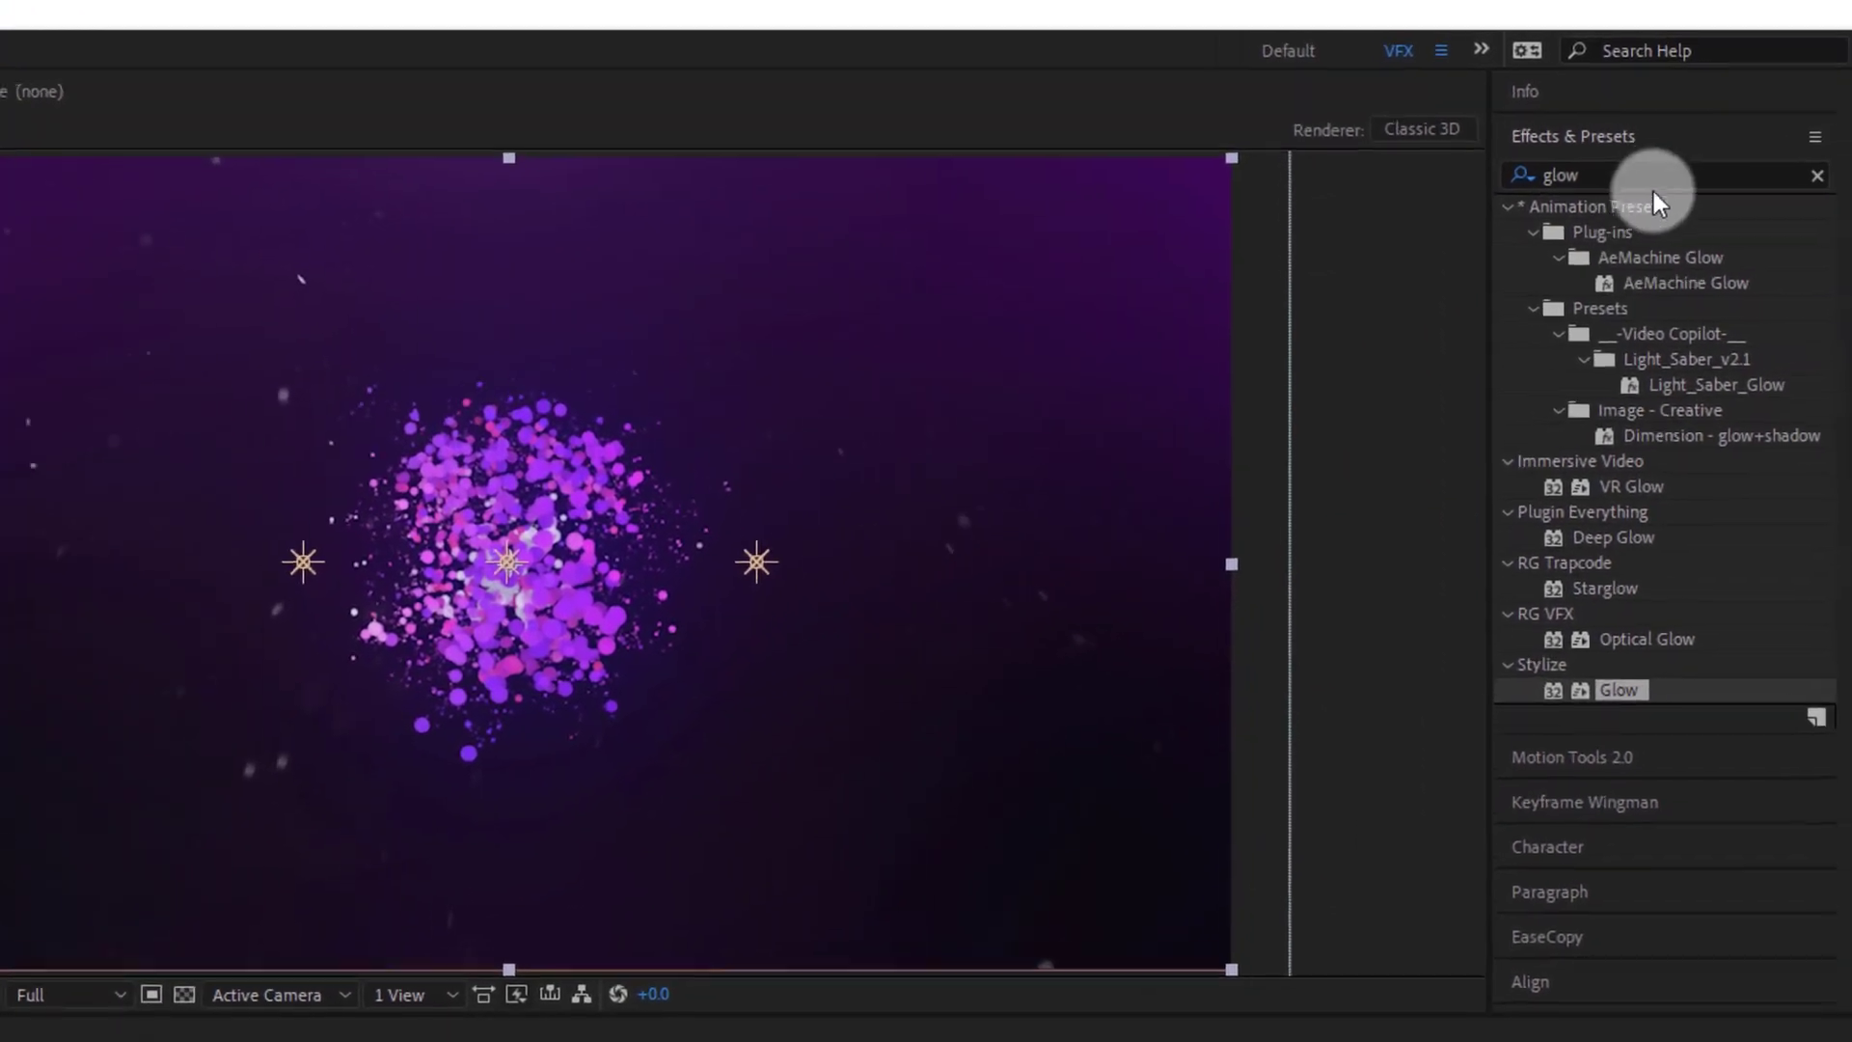
Add Curves to CC, lowering shadows slightly and lifting highlights for gentle contrast
left_click(1767, 121)
type("curve")
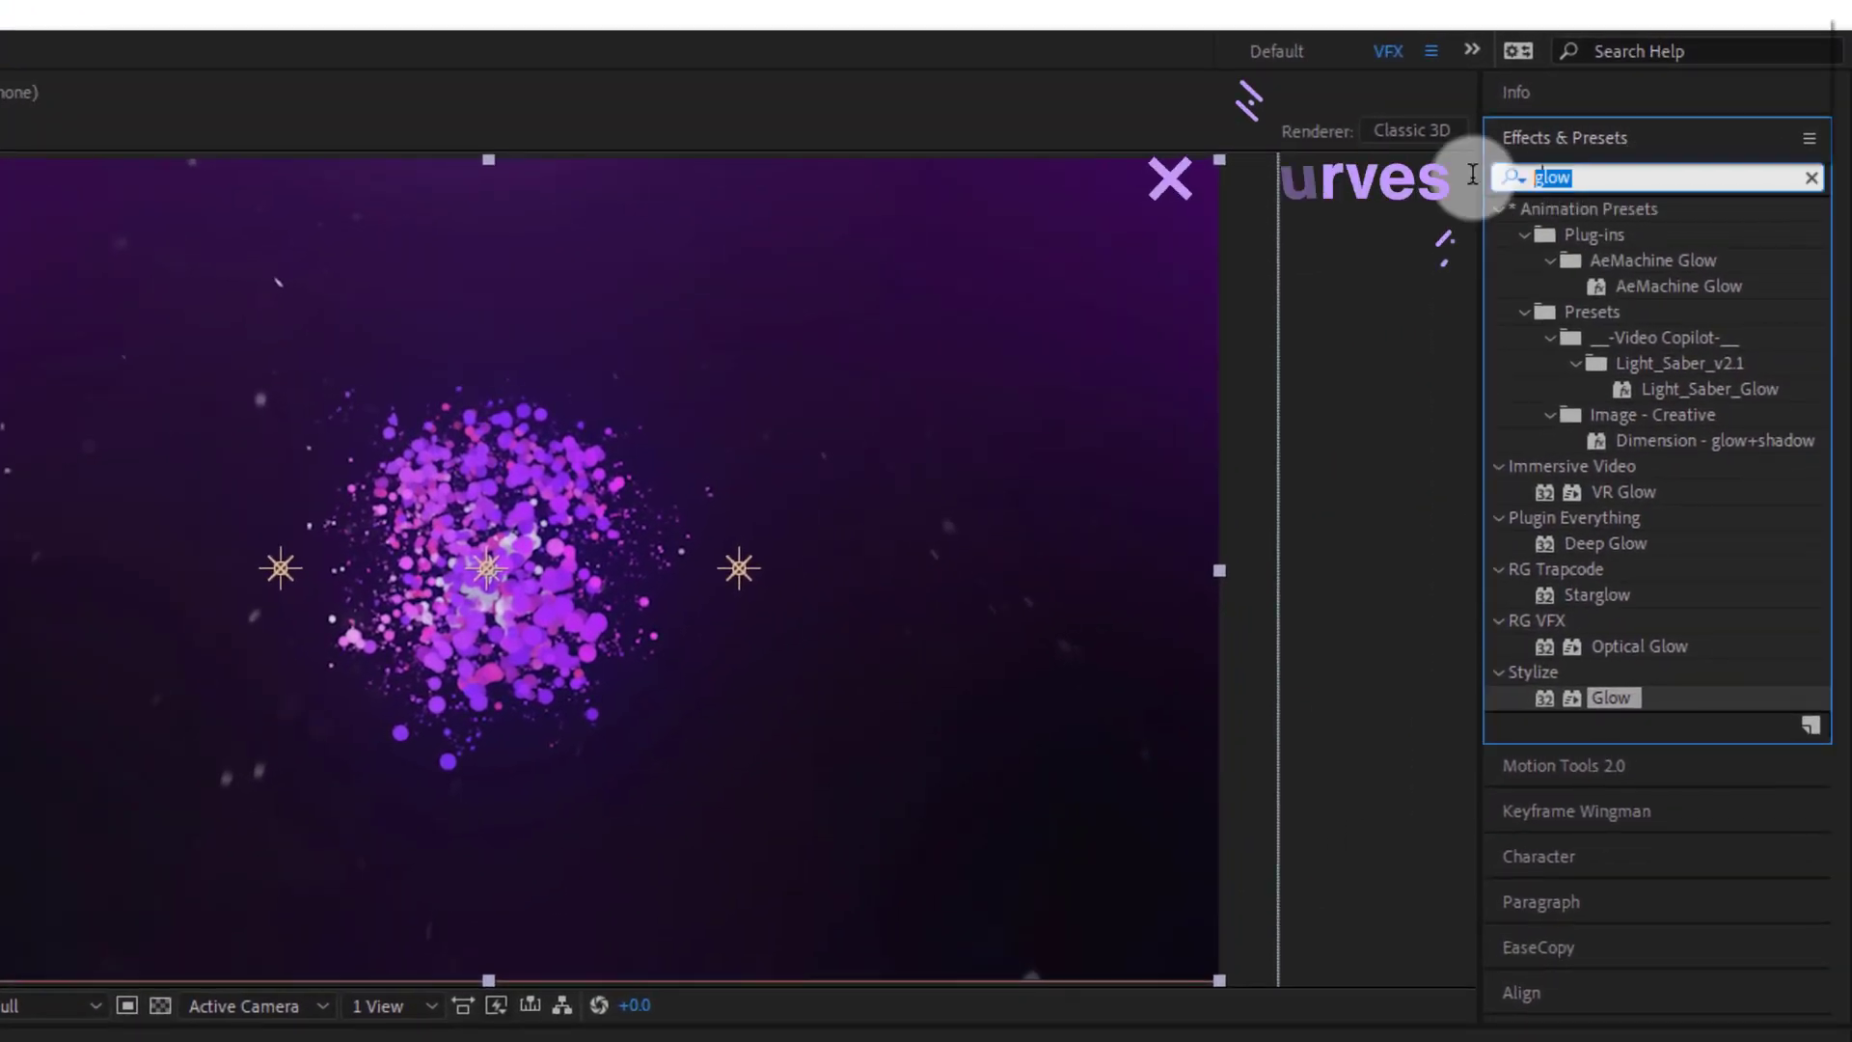
double_click(1614, 330)
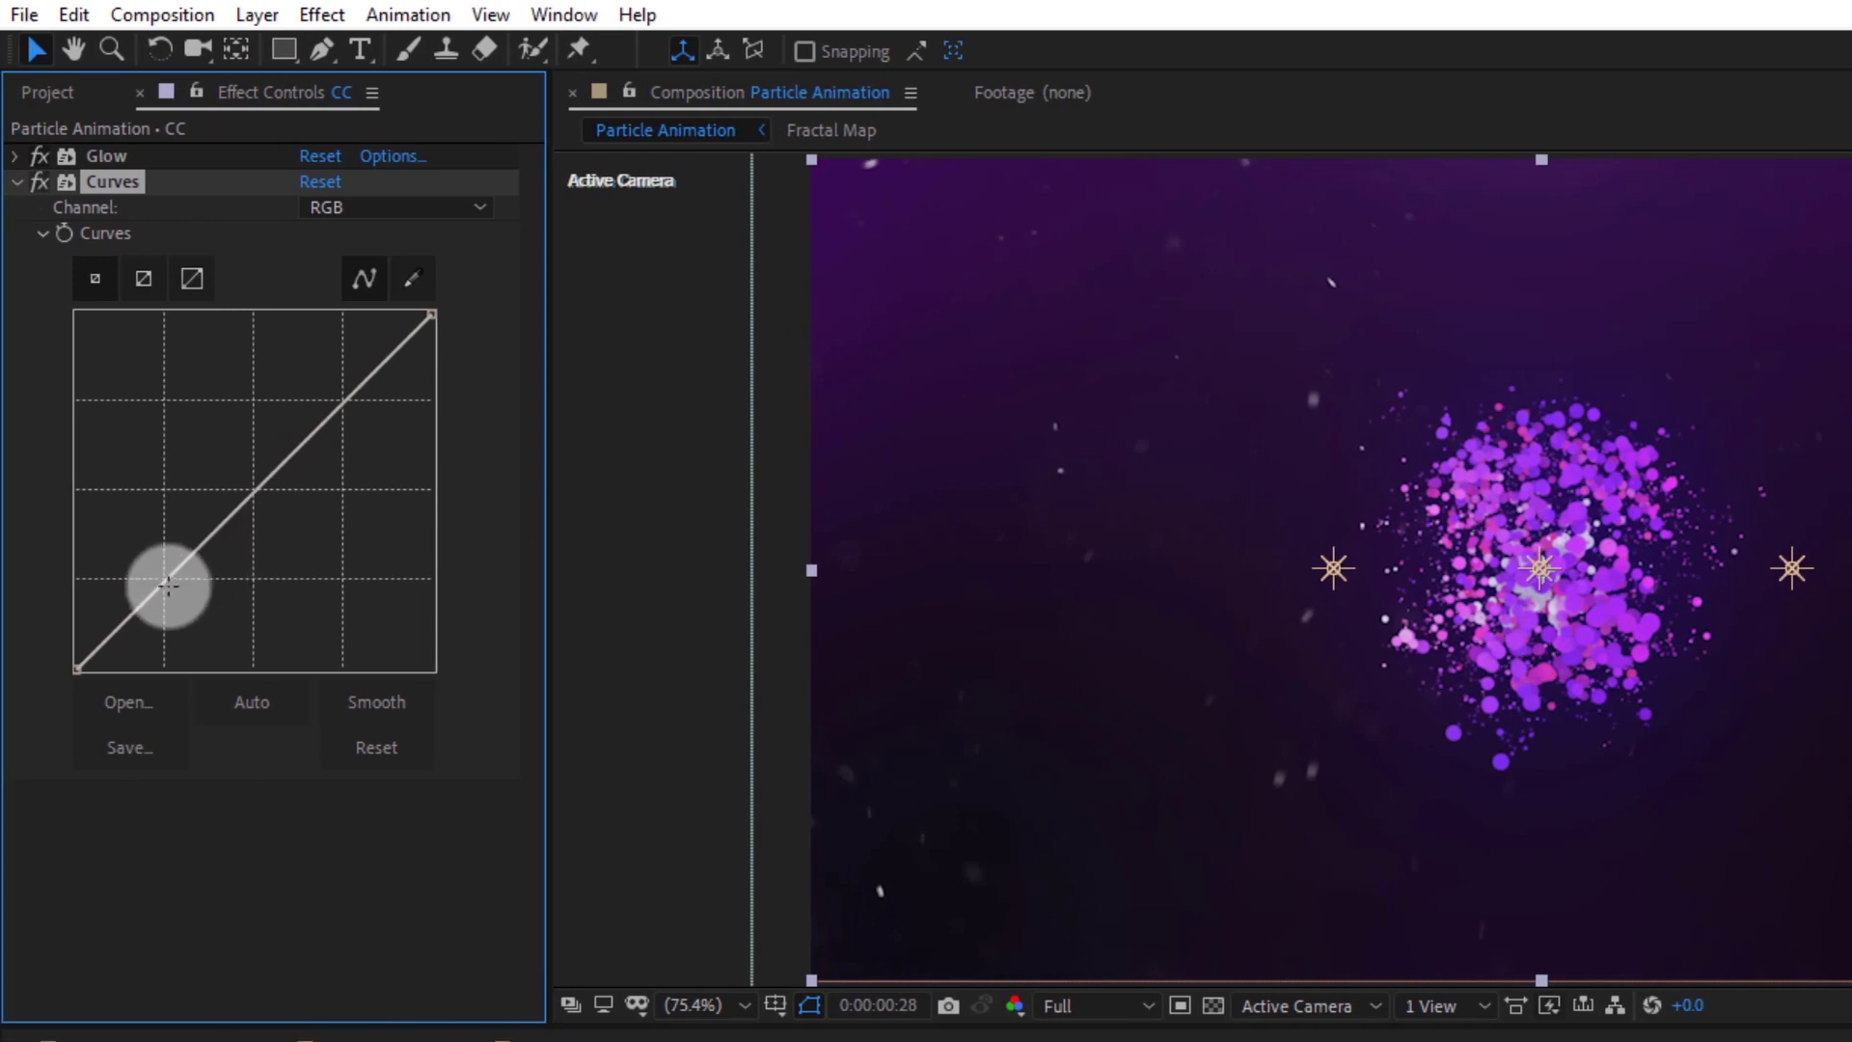
left_click_drag(169, 585, 172, 598)
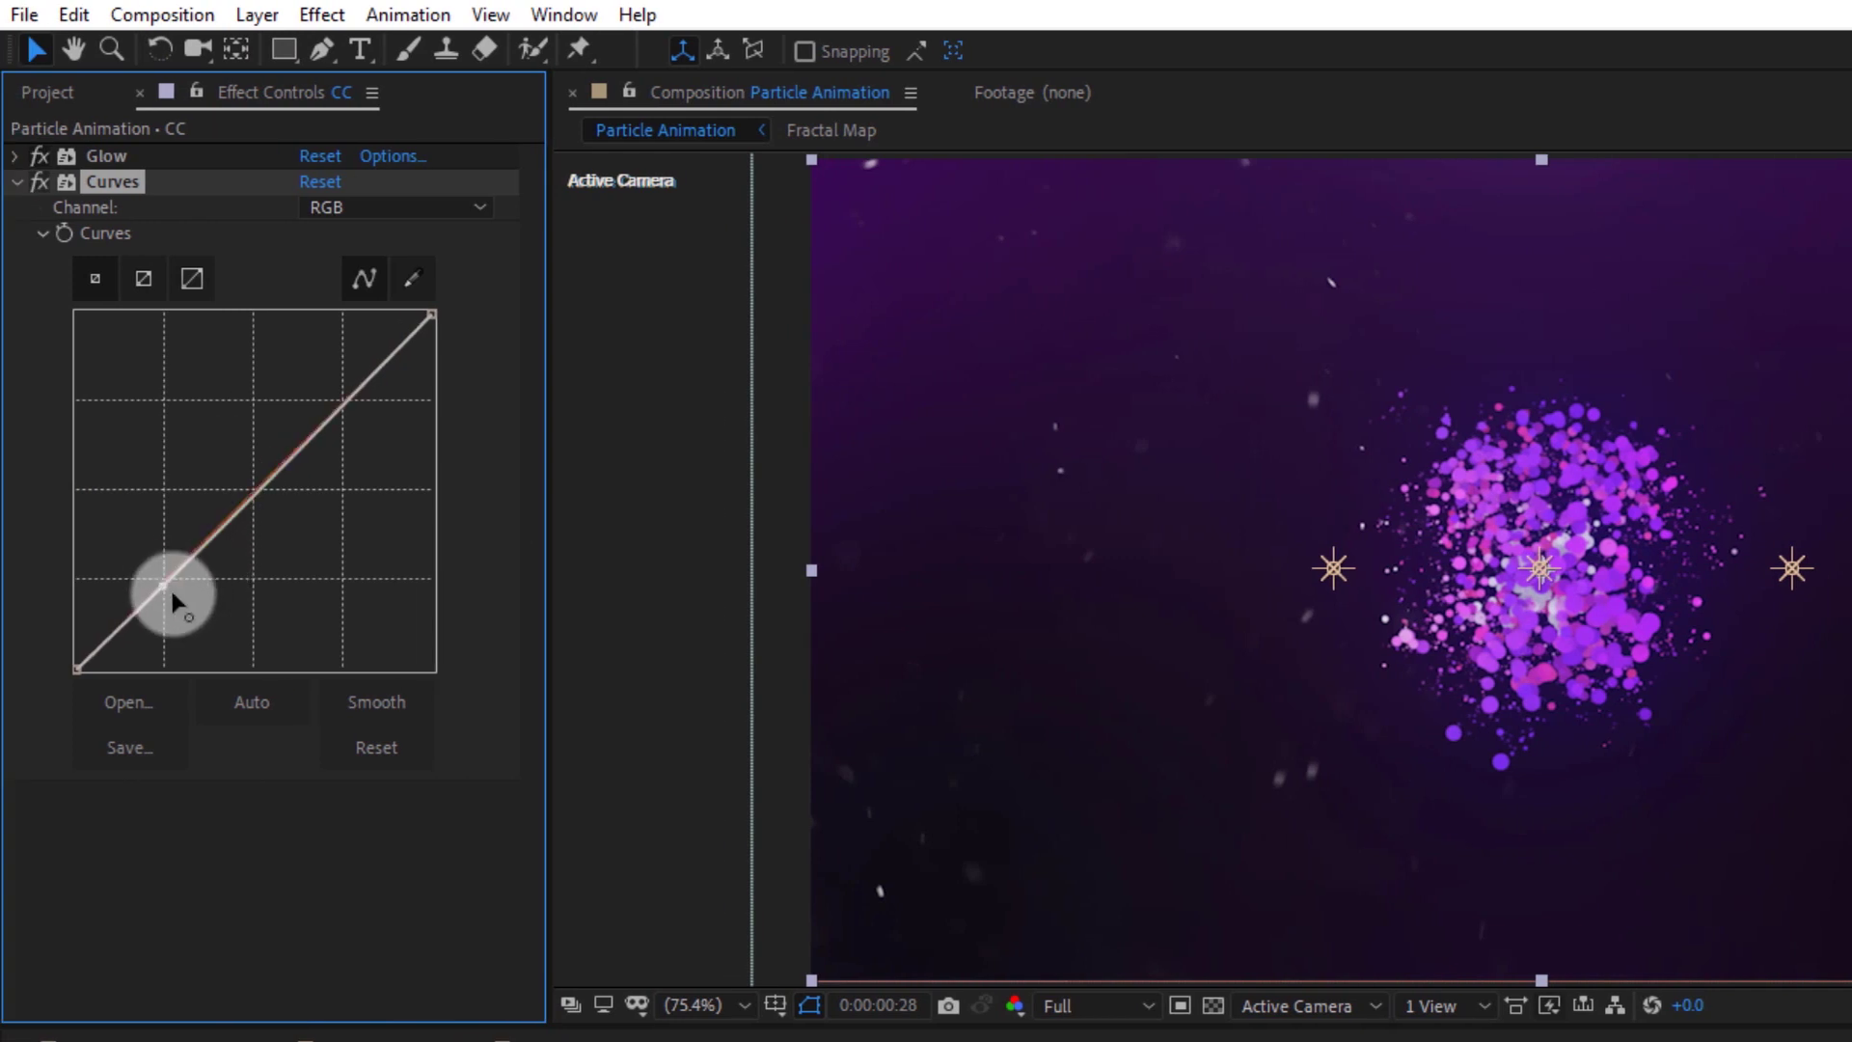
left_click_drag(320, 431, 324, 416)
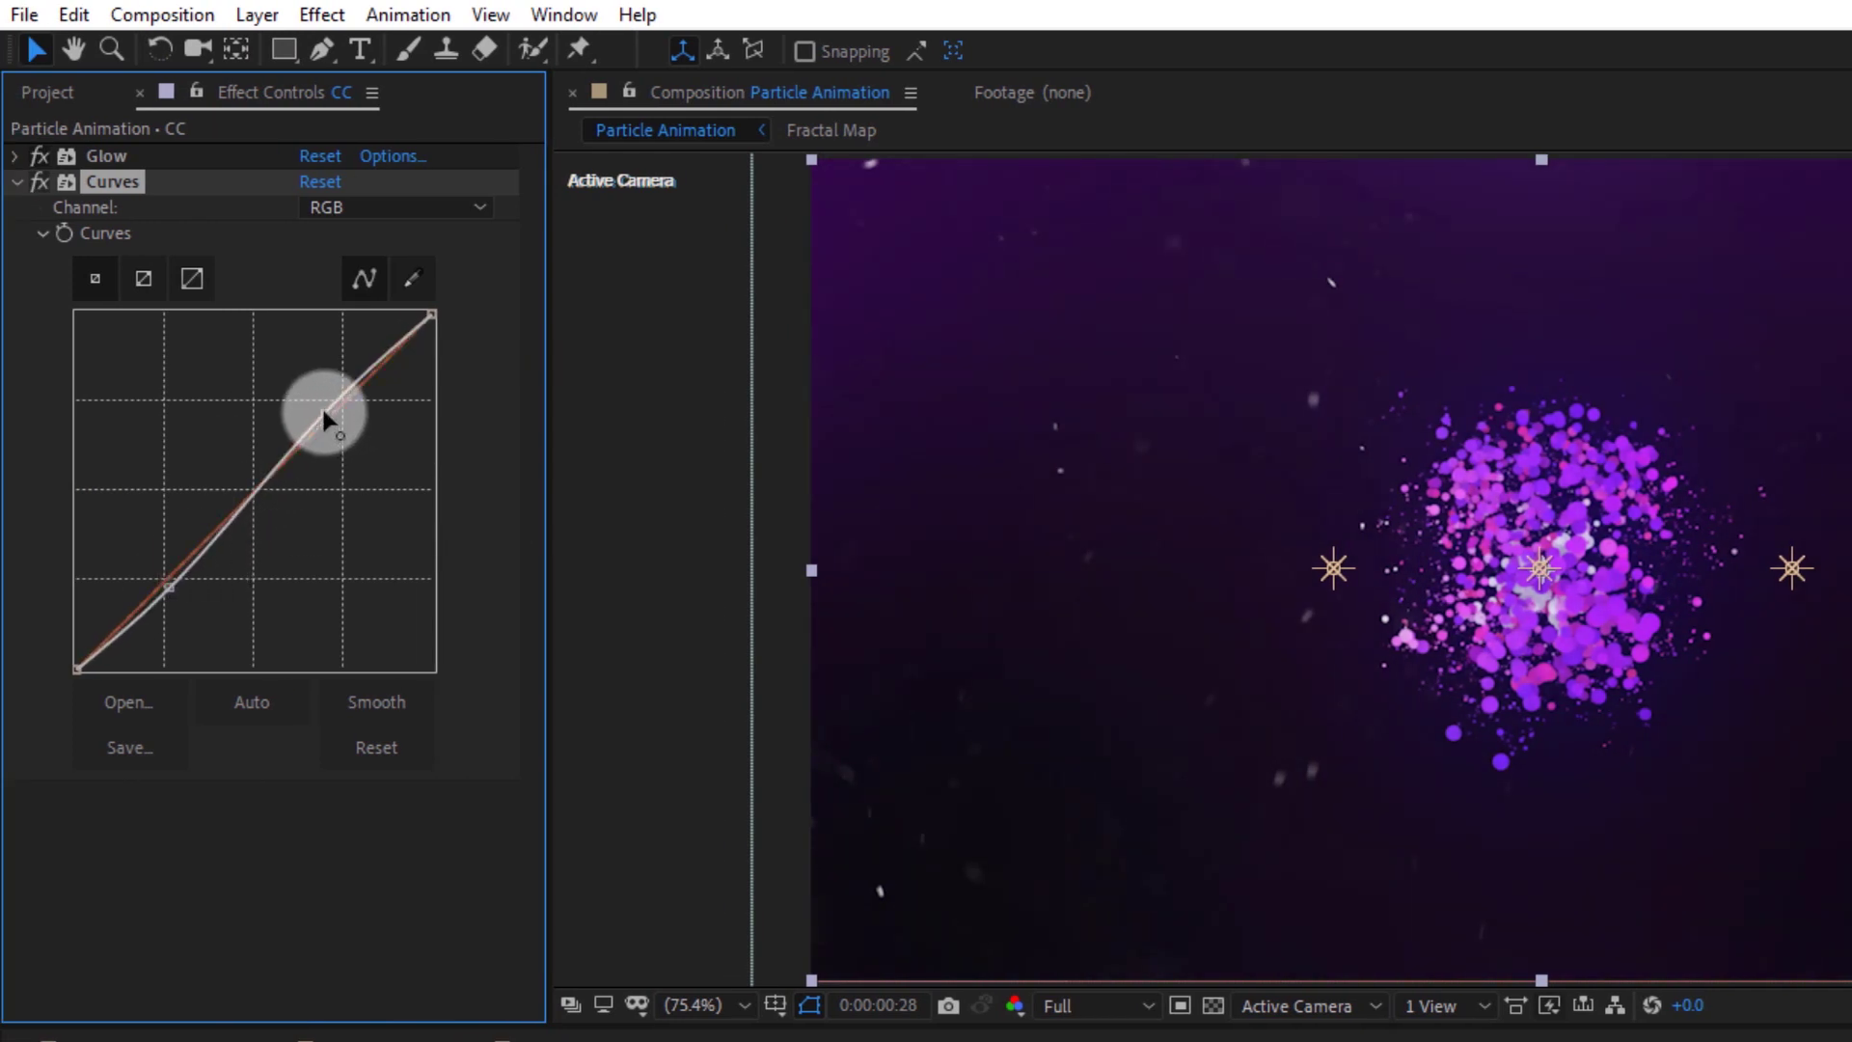
left_click(16, 181)
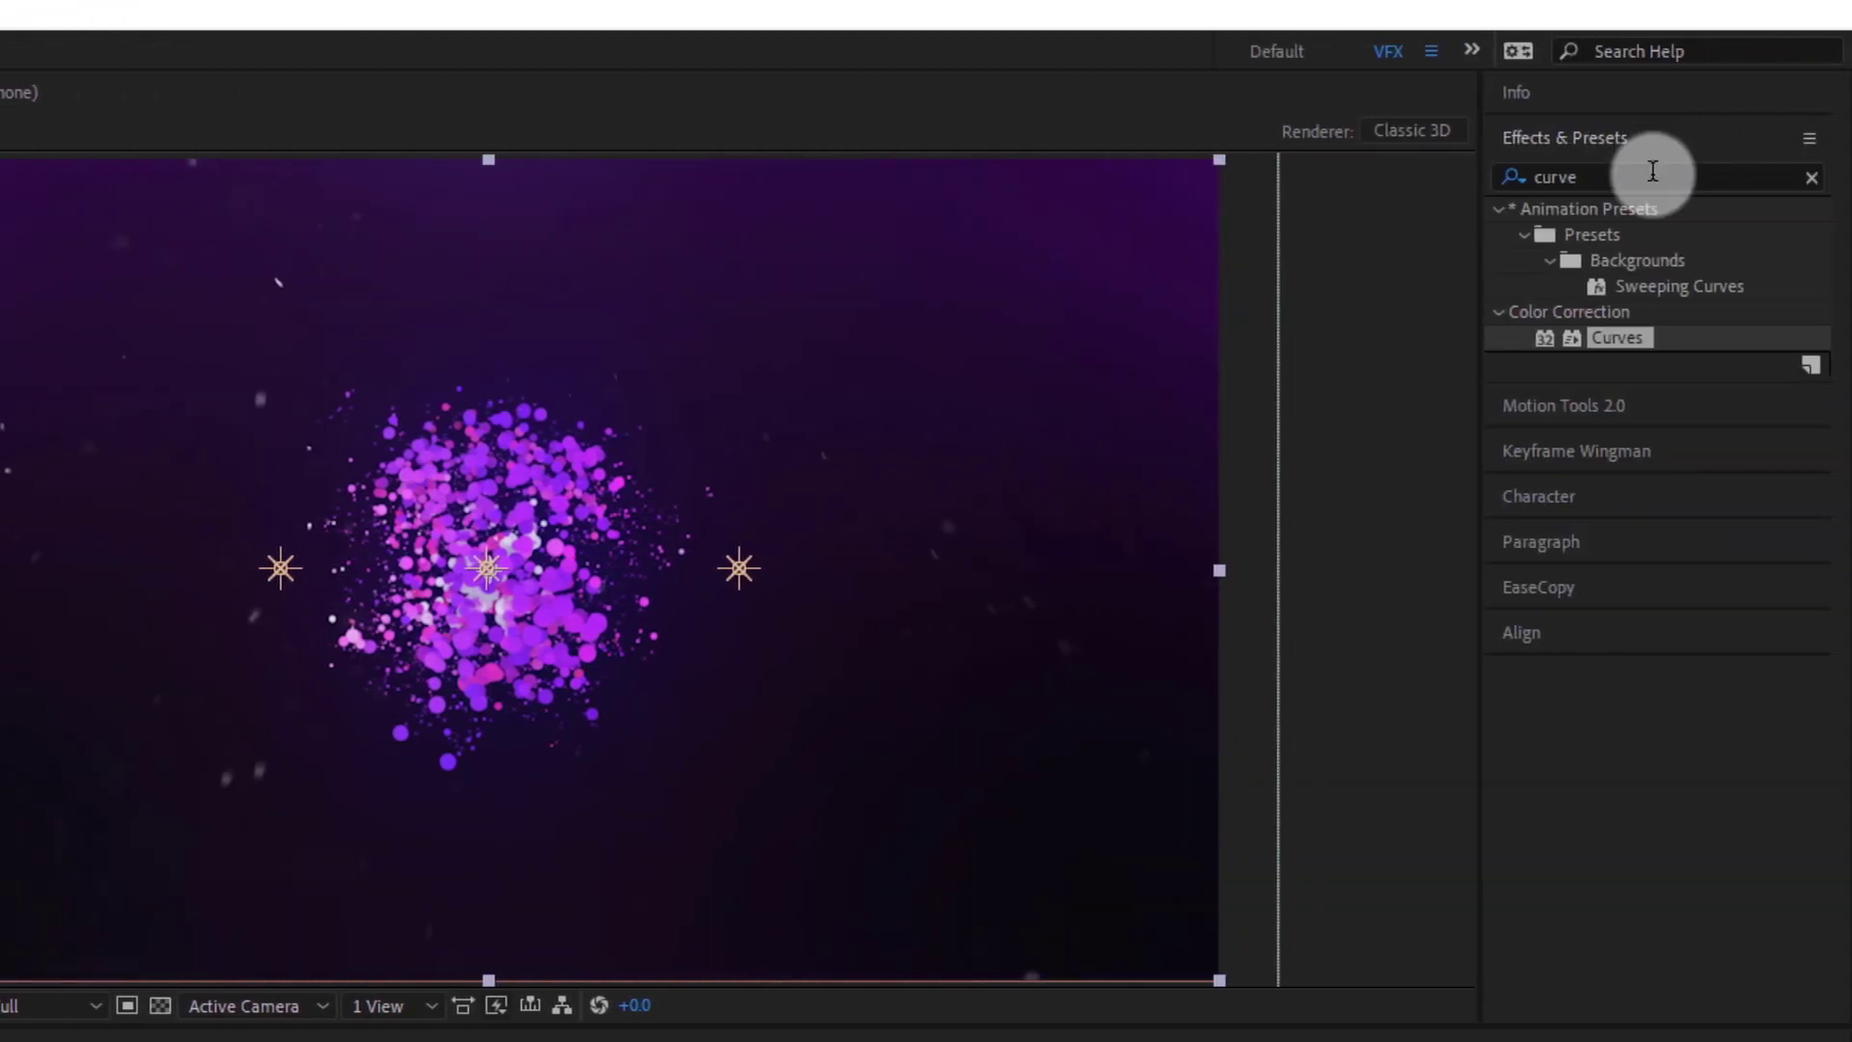
Apply a Noise effect to CC with Amount of Noise at 3%
double_click(1640, 176)
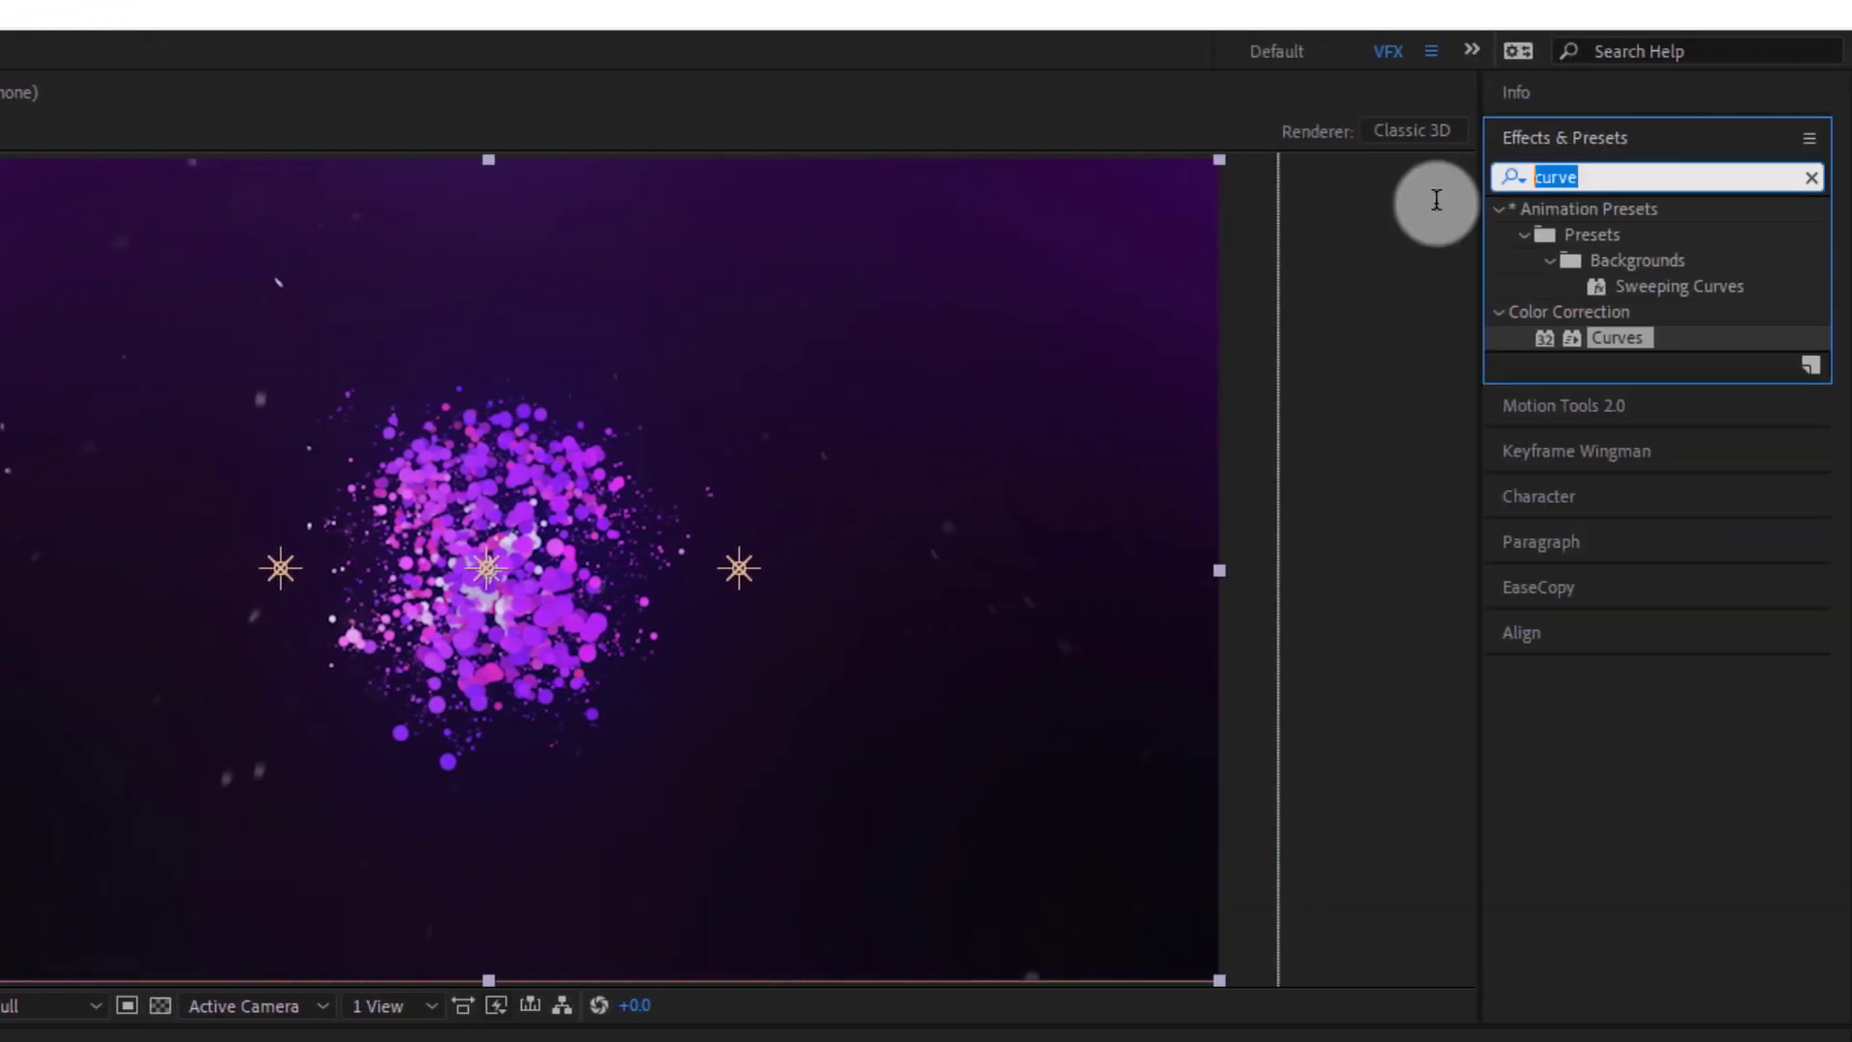
type("noise")
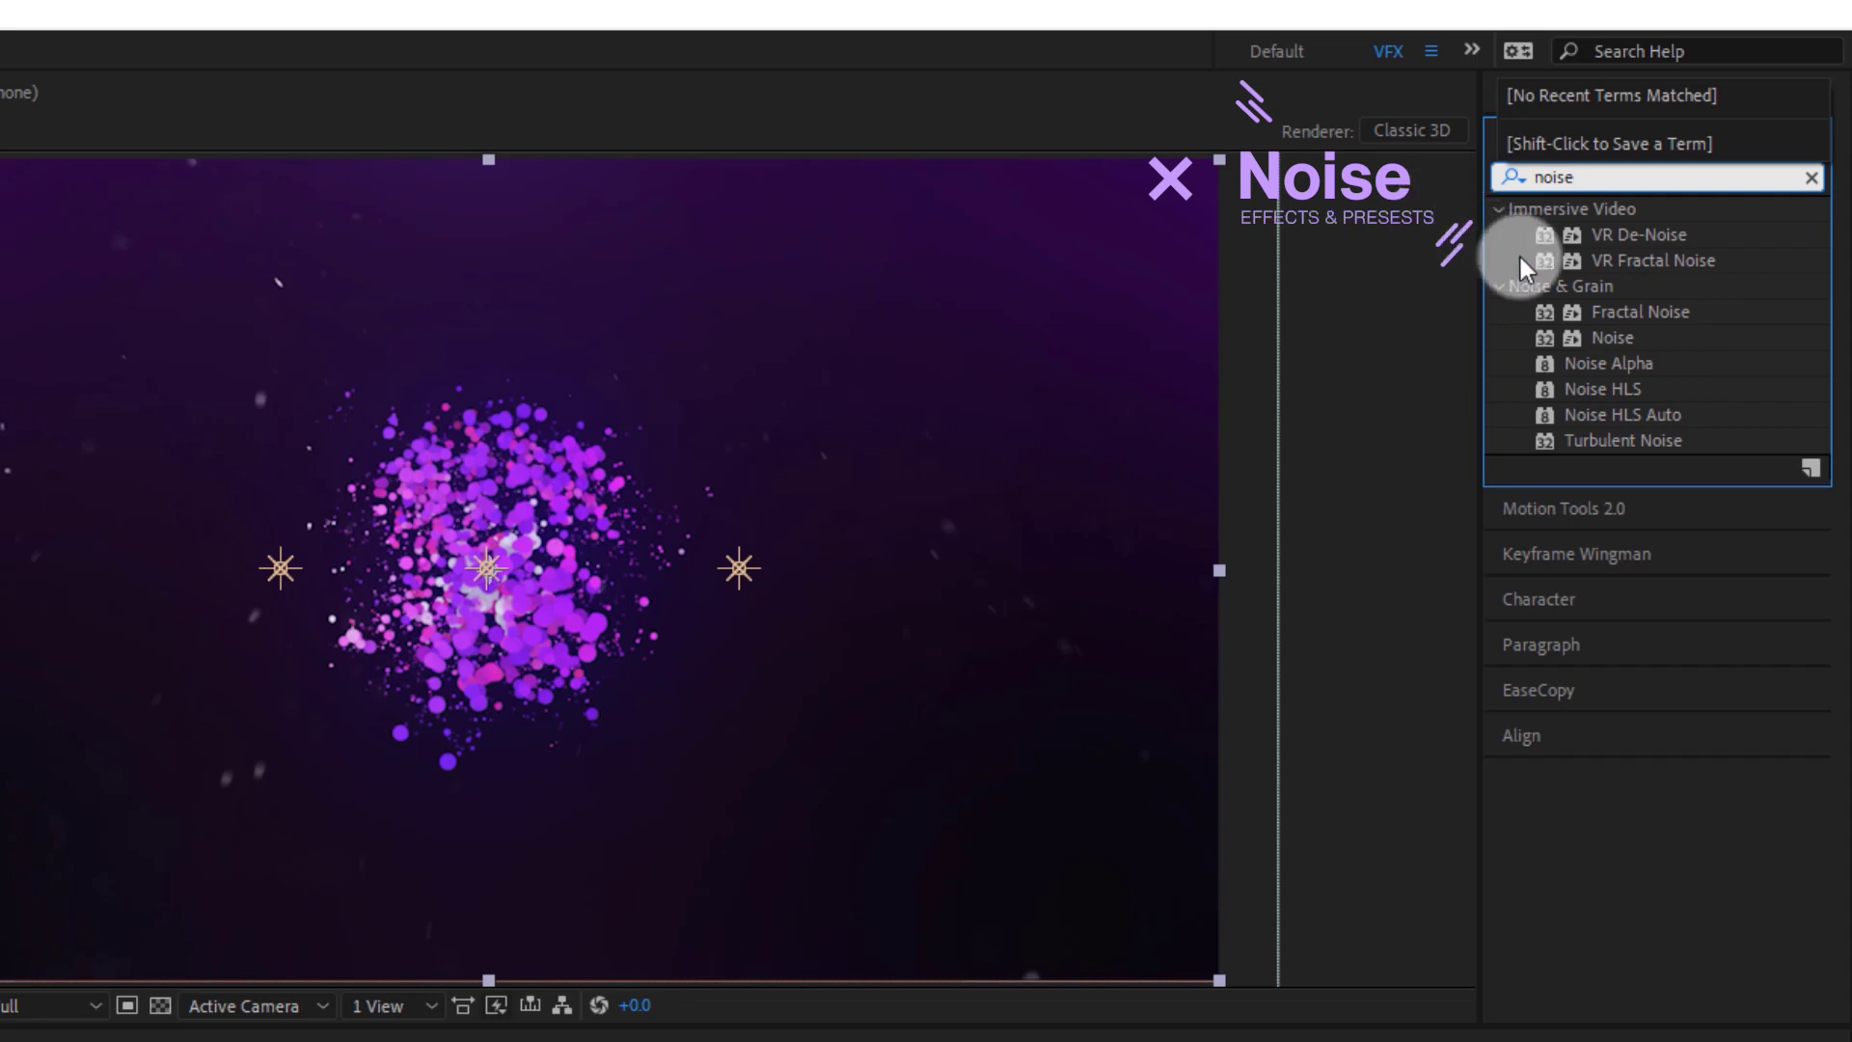
left_click_drag(1617, 333, 569, 396)
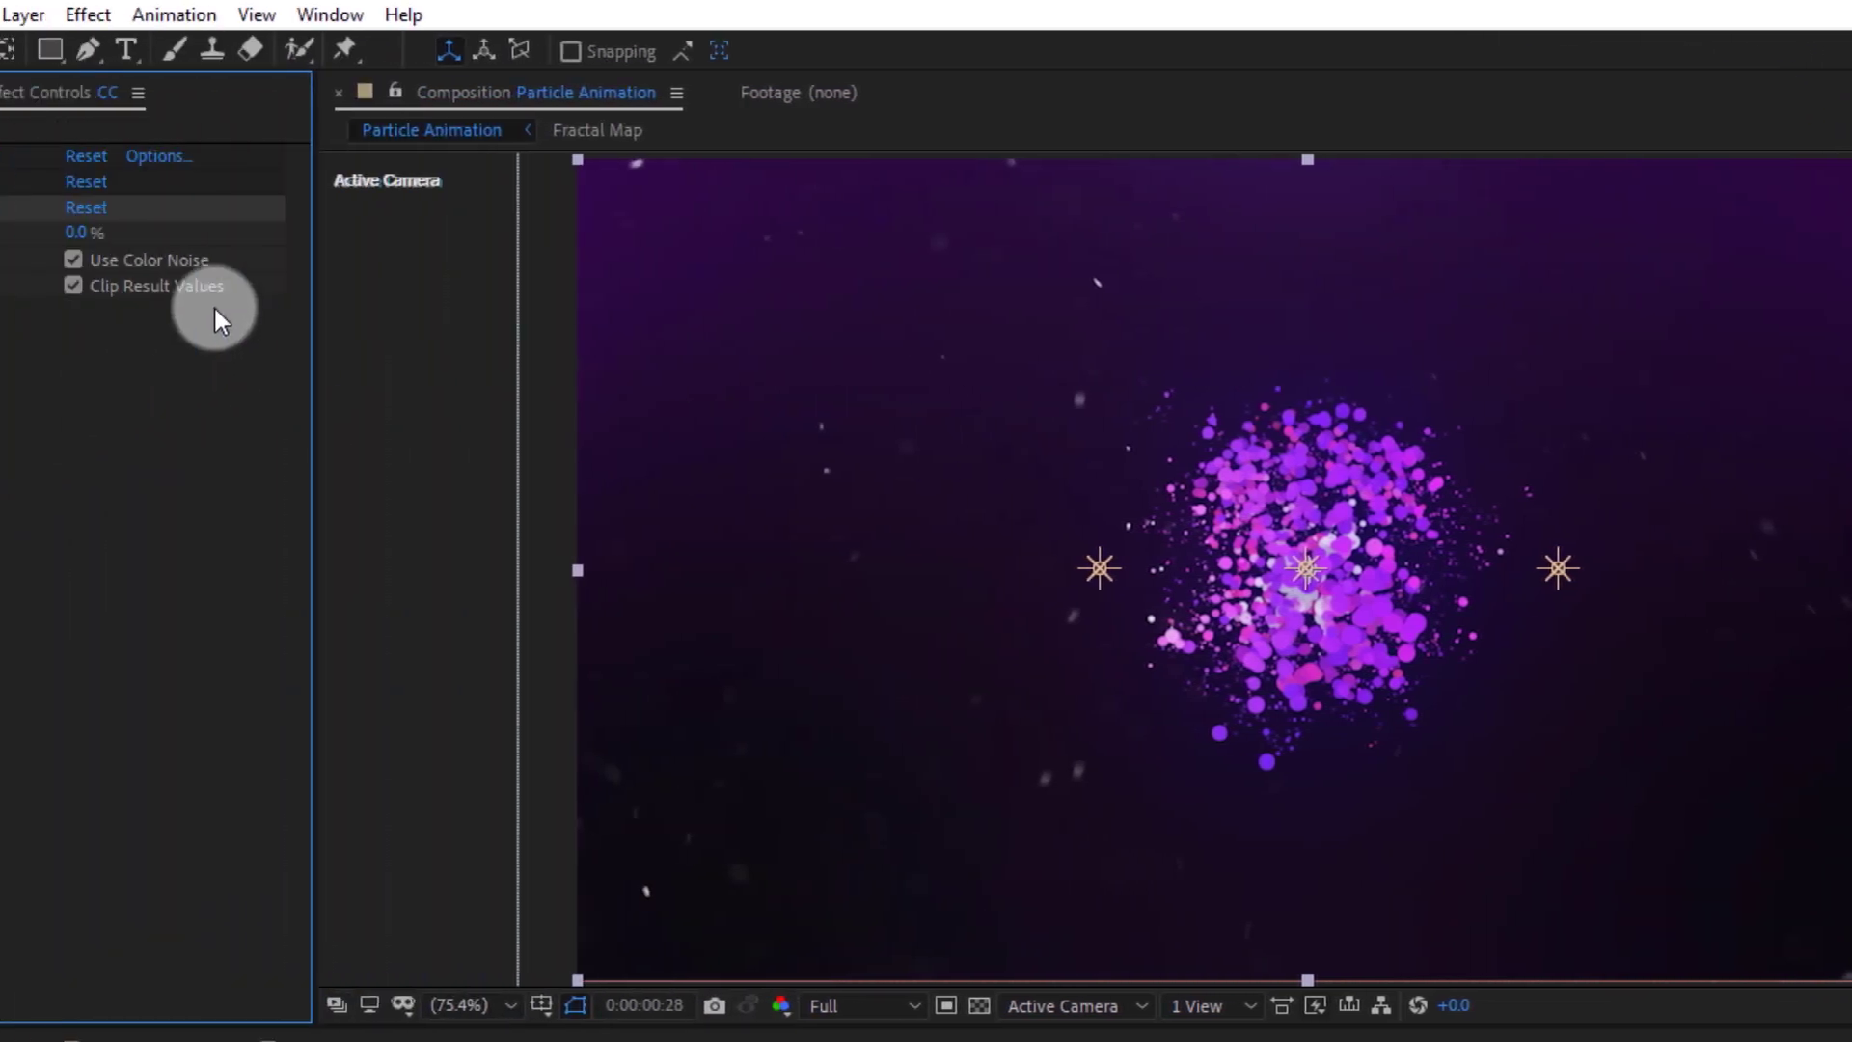
left_click(311, 236)
type("3")
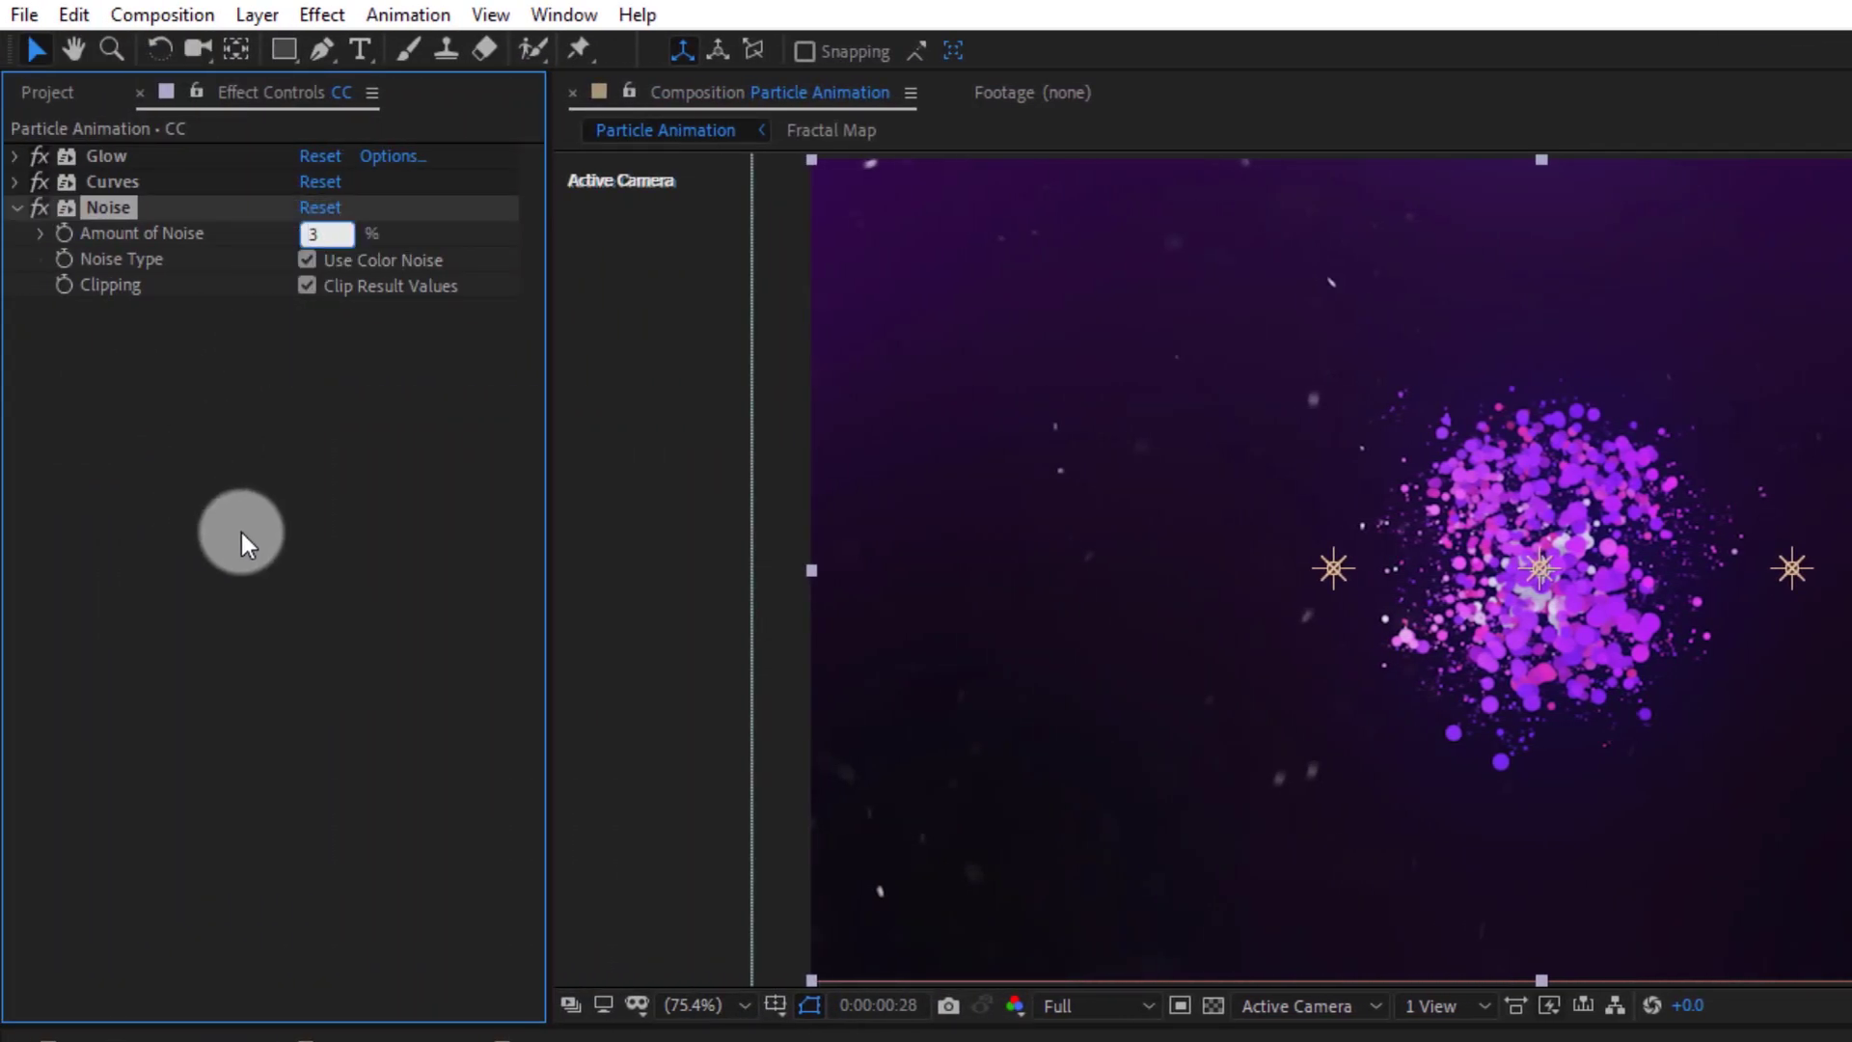
left_click(241, 536)
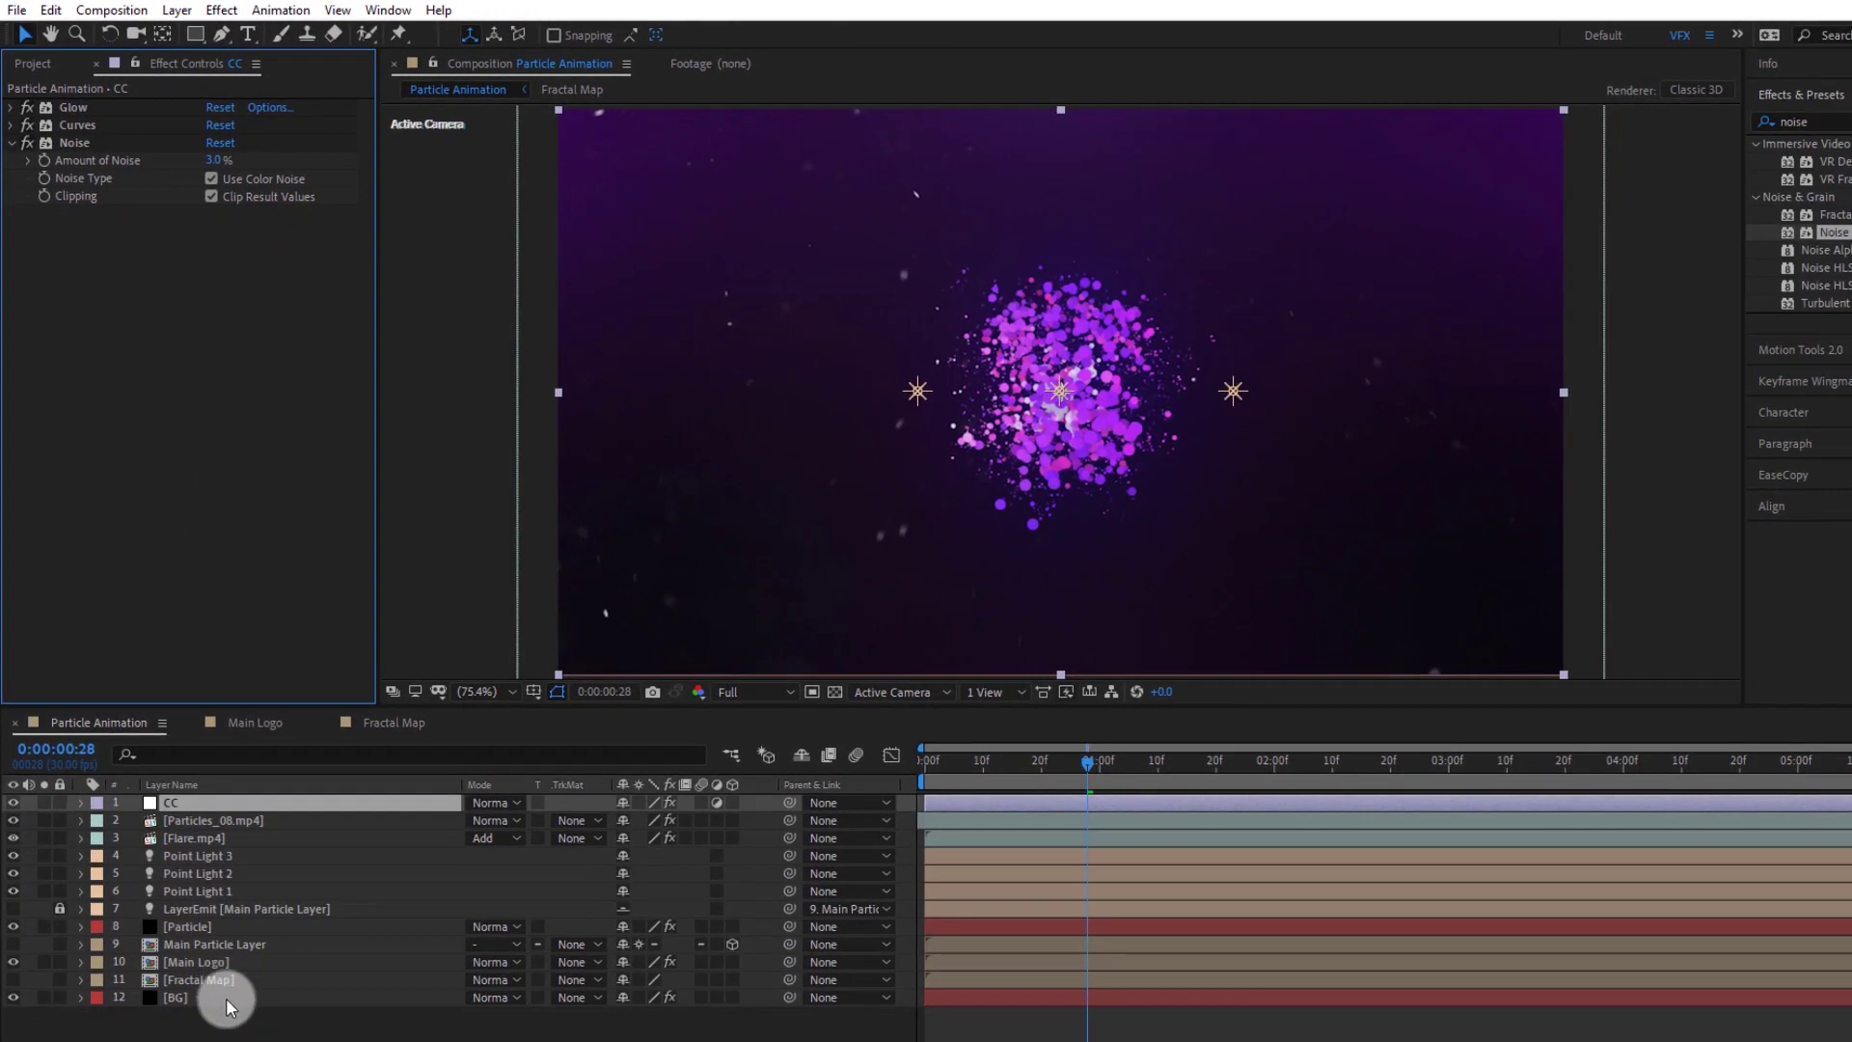
Create a new black solid layer named ARB
right_click(220, 1027)
mouse_move(443, 802)
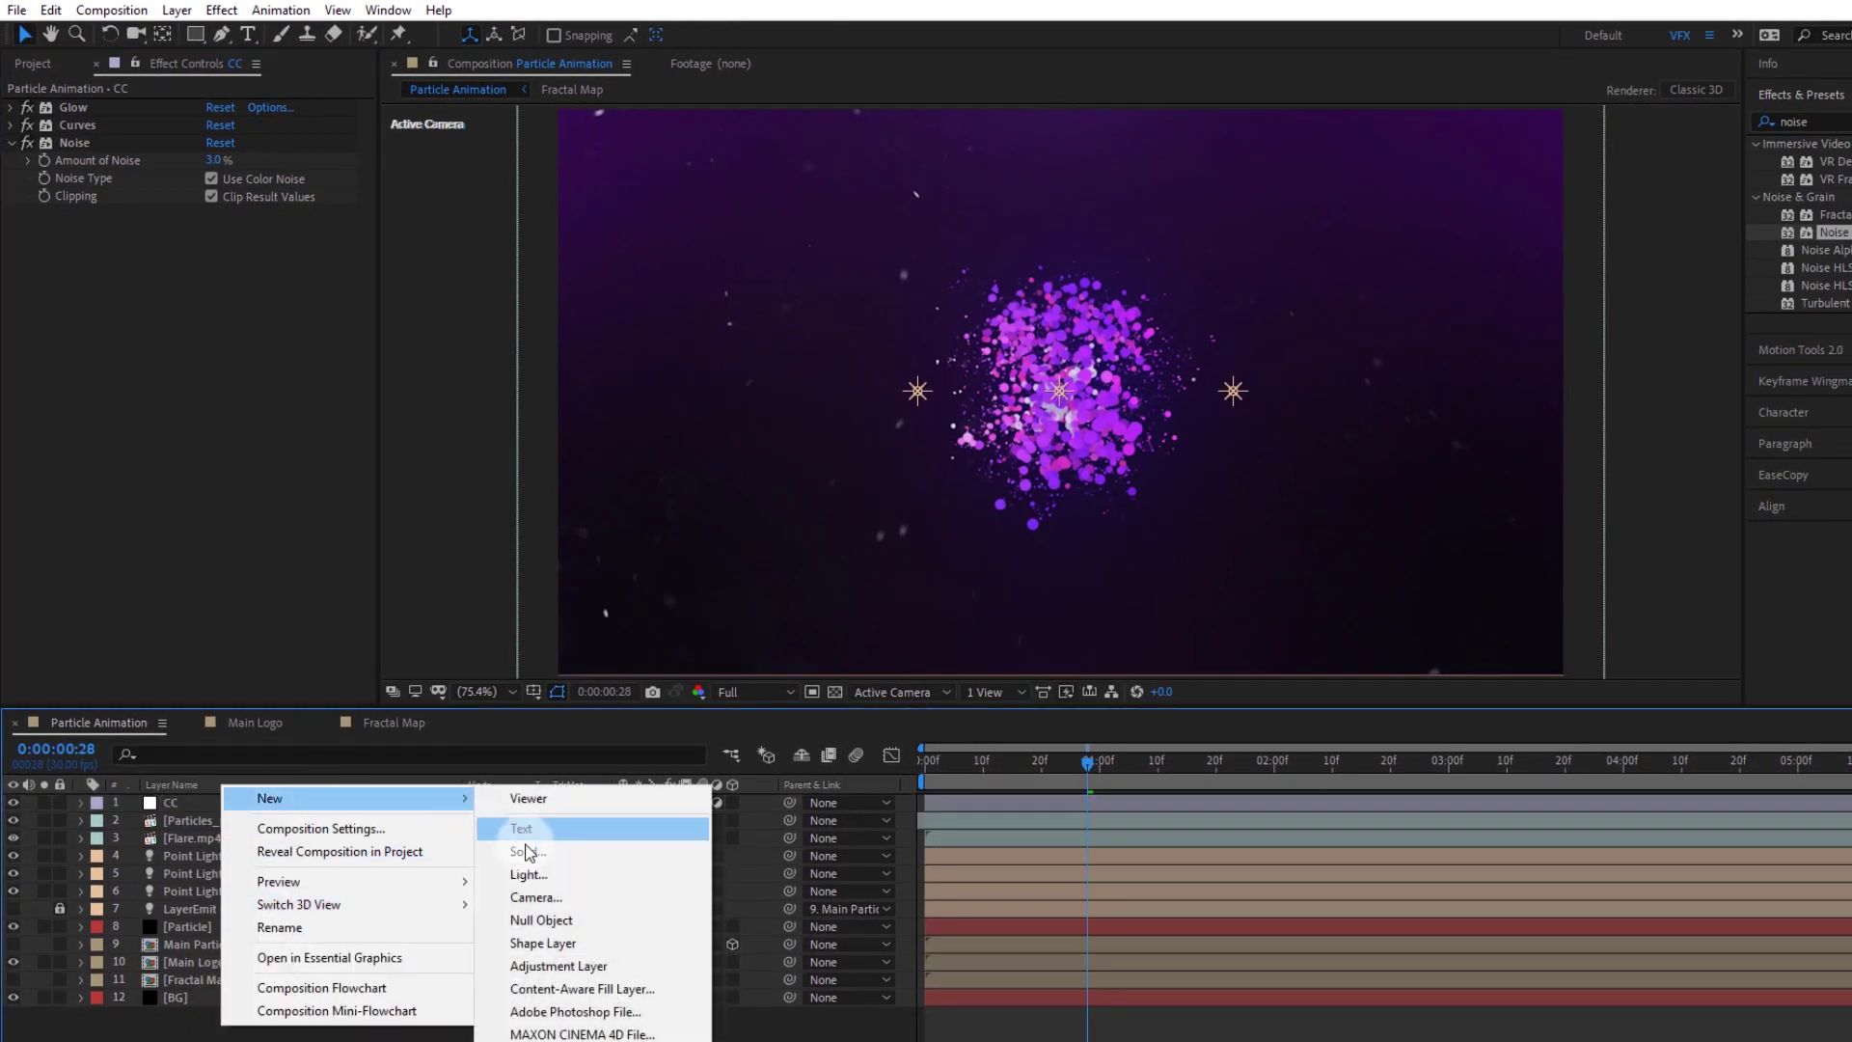
left_click(532, 854)
type("ARB")
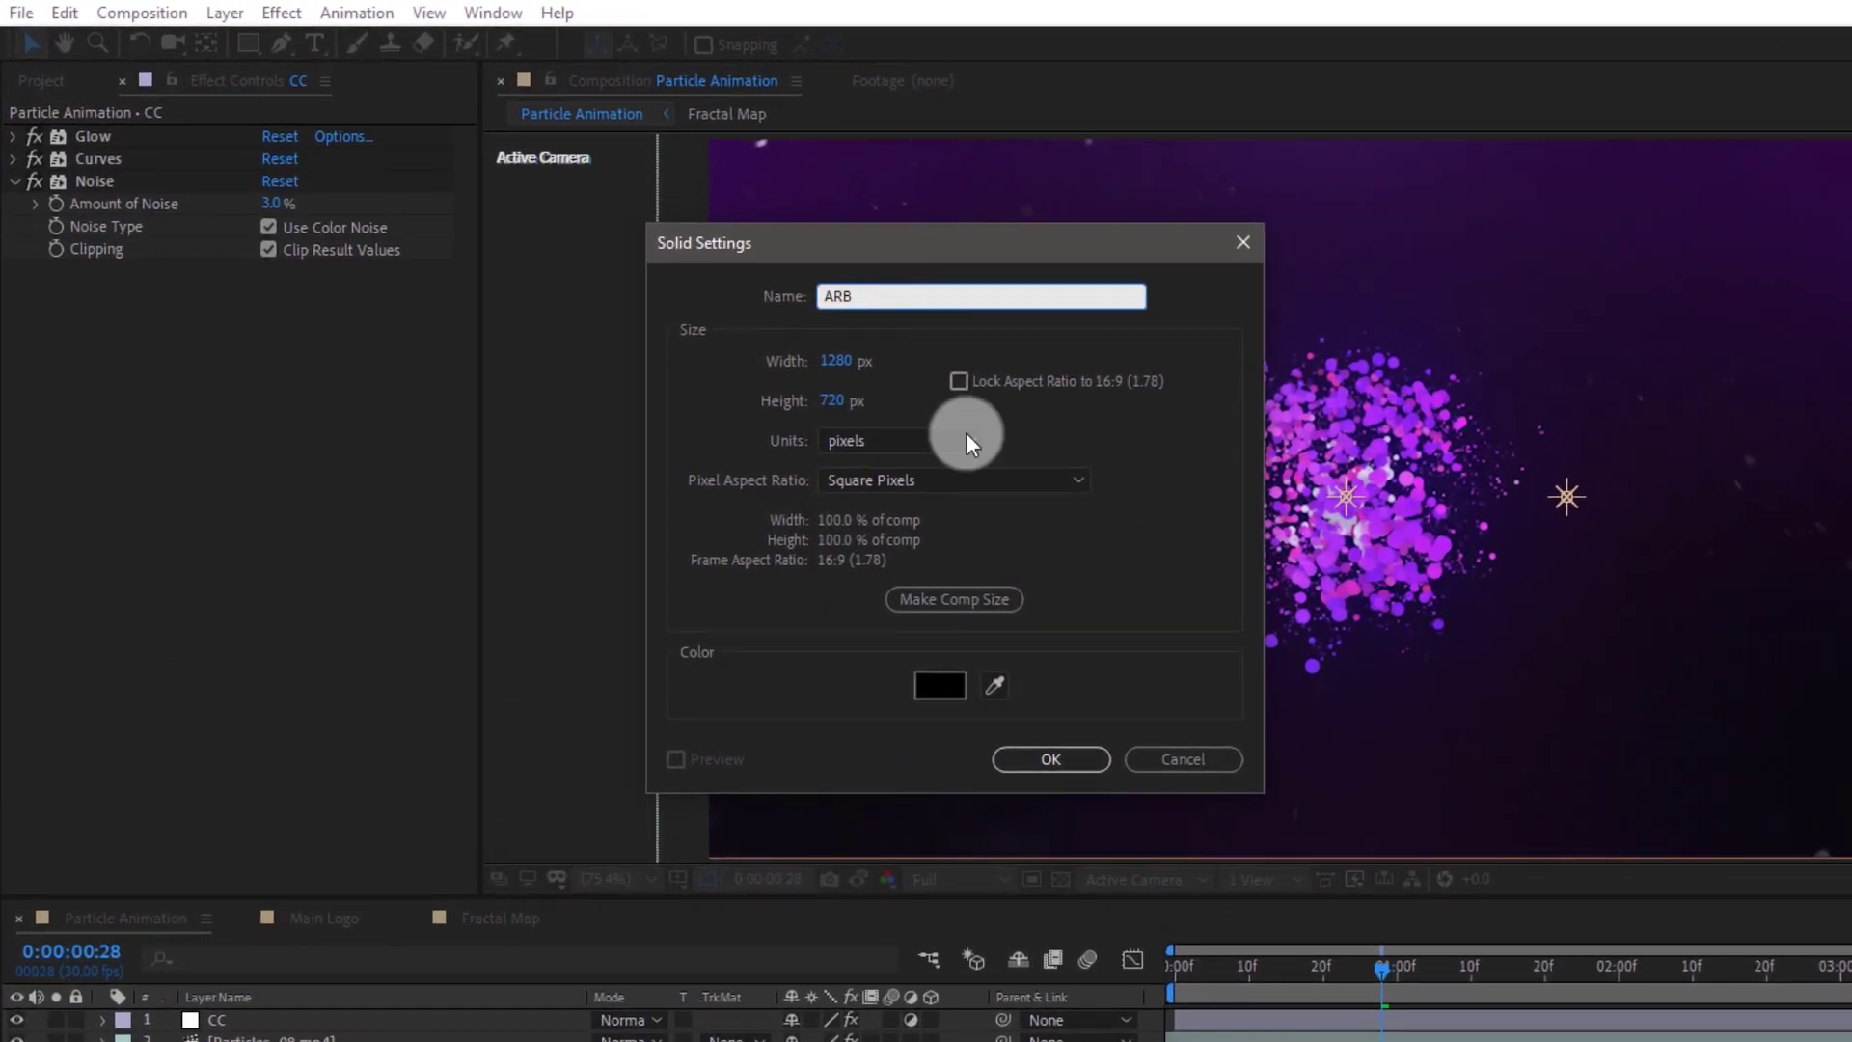
left_click(1039, 769)
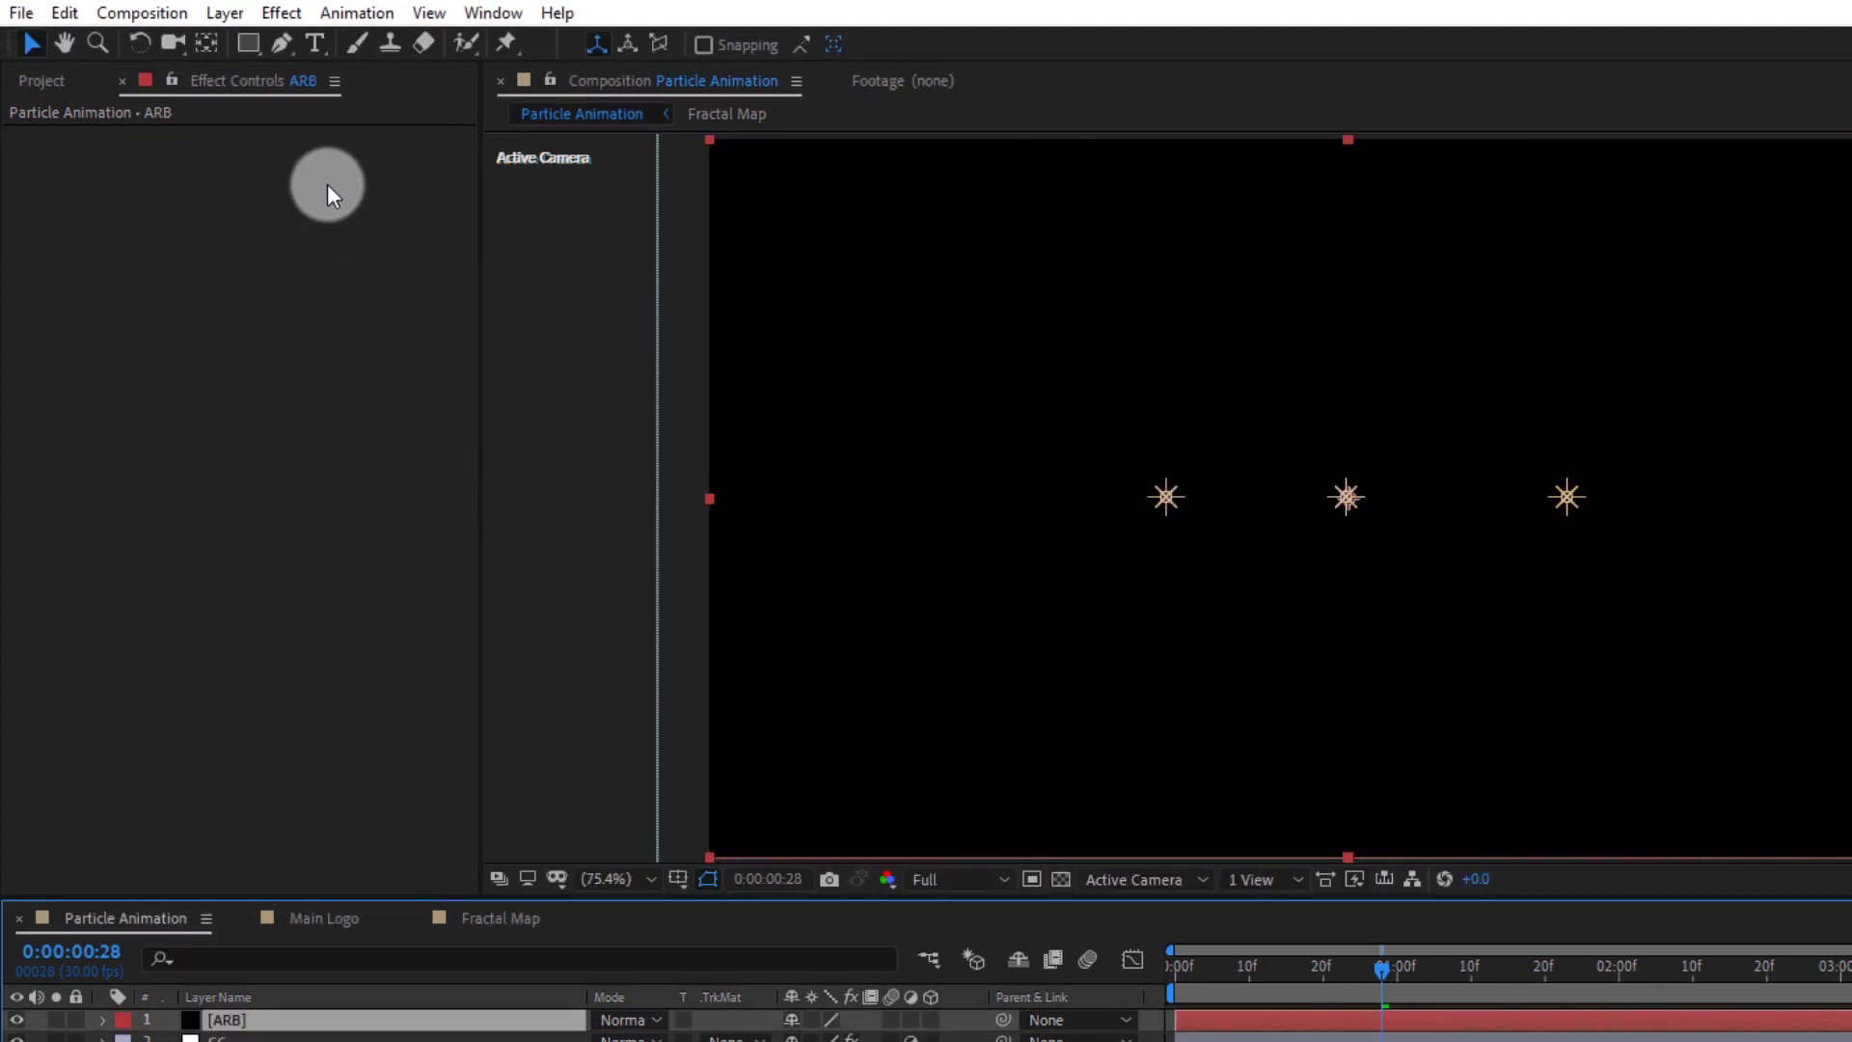
Mask ARB with a vertically squeezed rectangle set to Subtract, leaving letterbox bars top and bottom
left_click(257, 50)
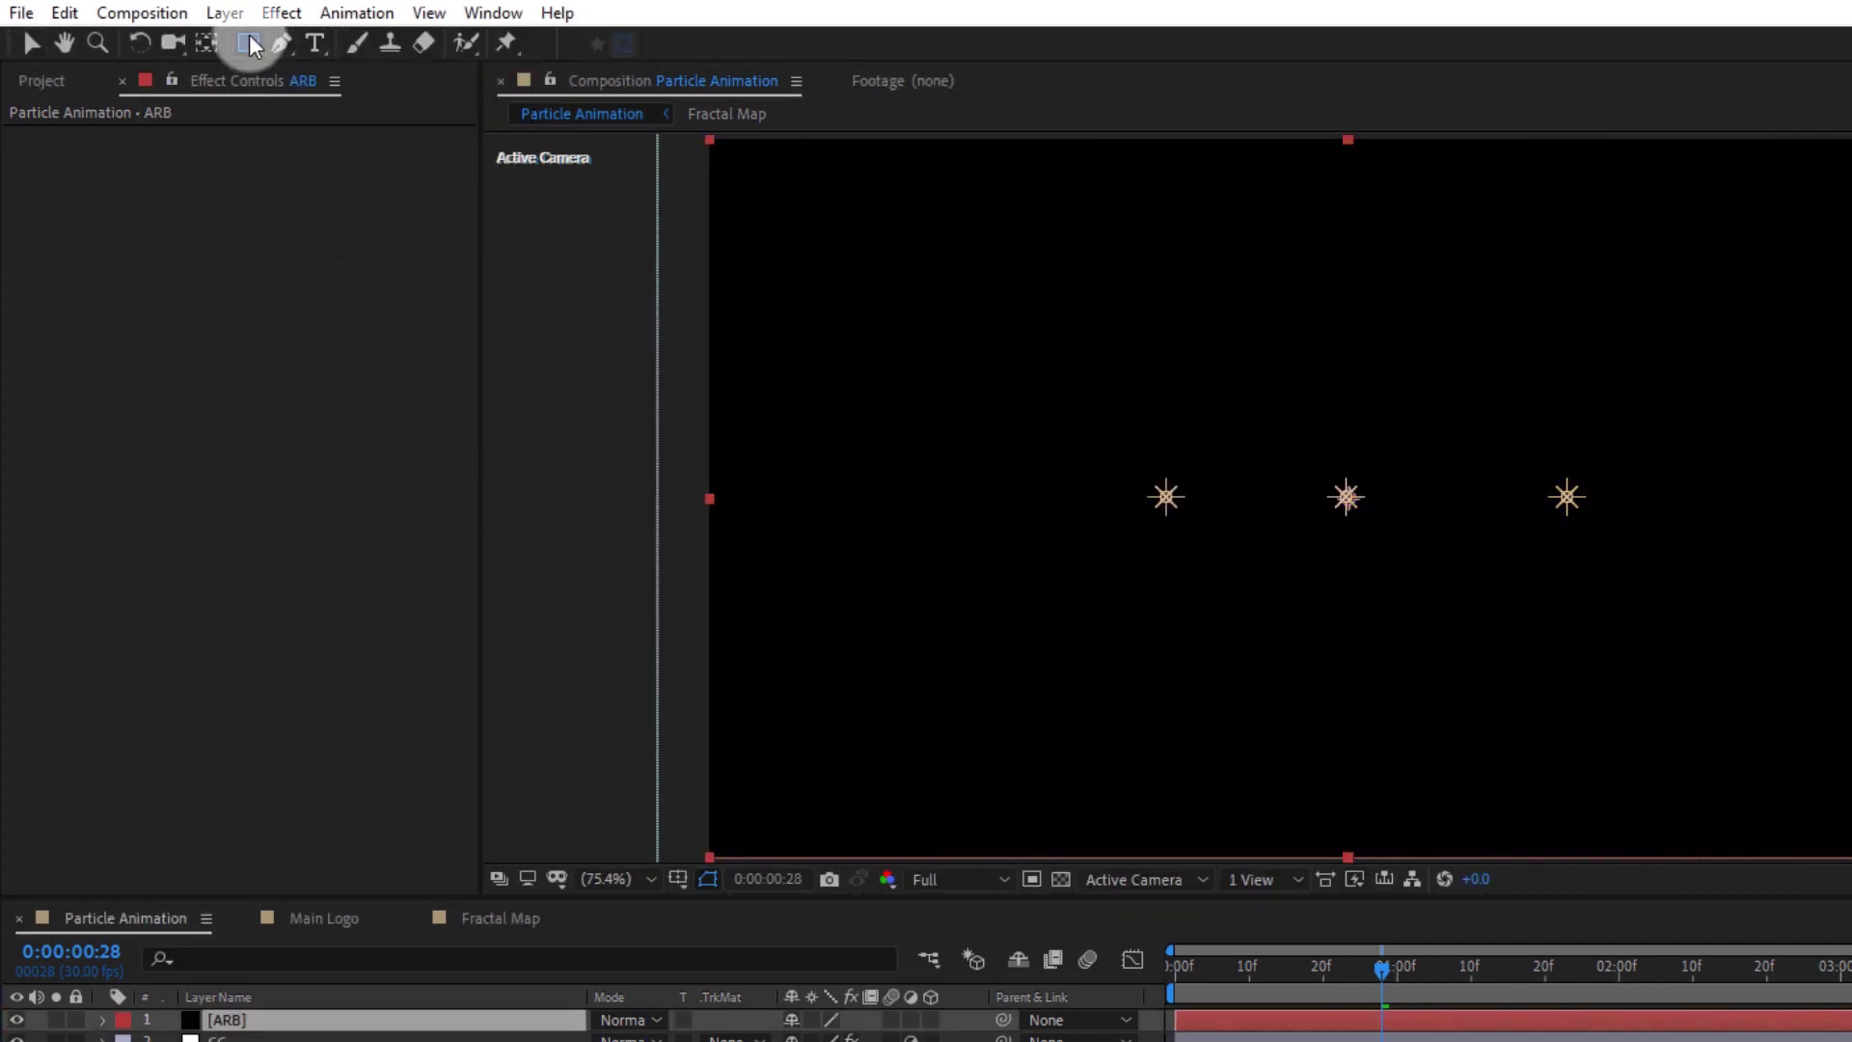
left_click(1148, 510)
key("v")
key("comma")
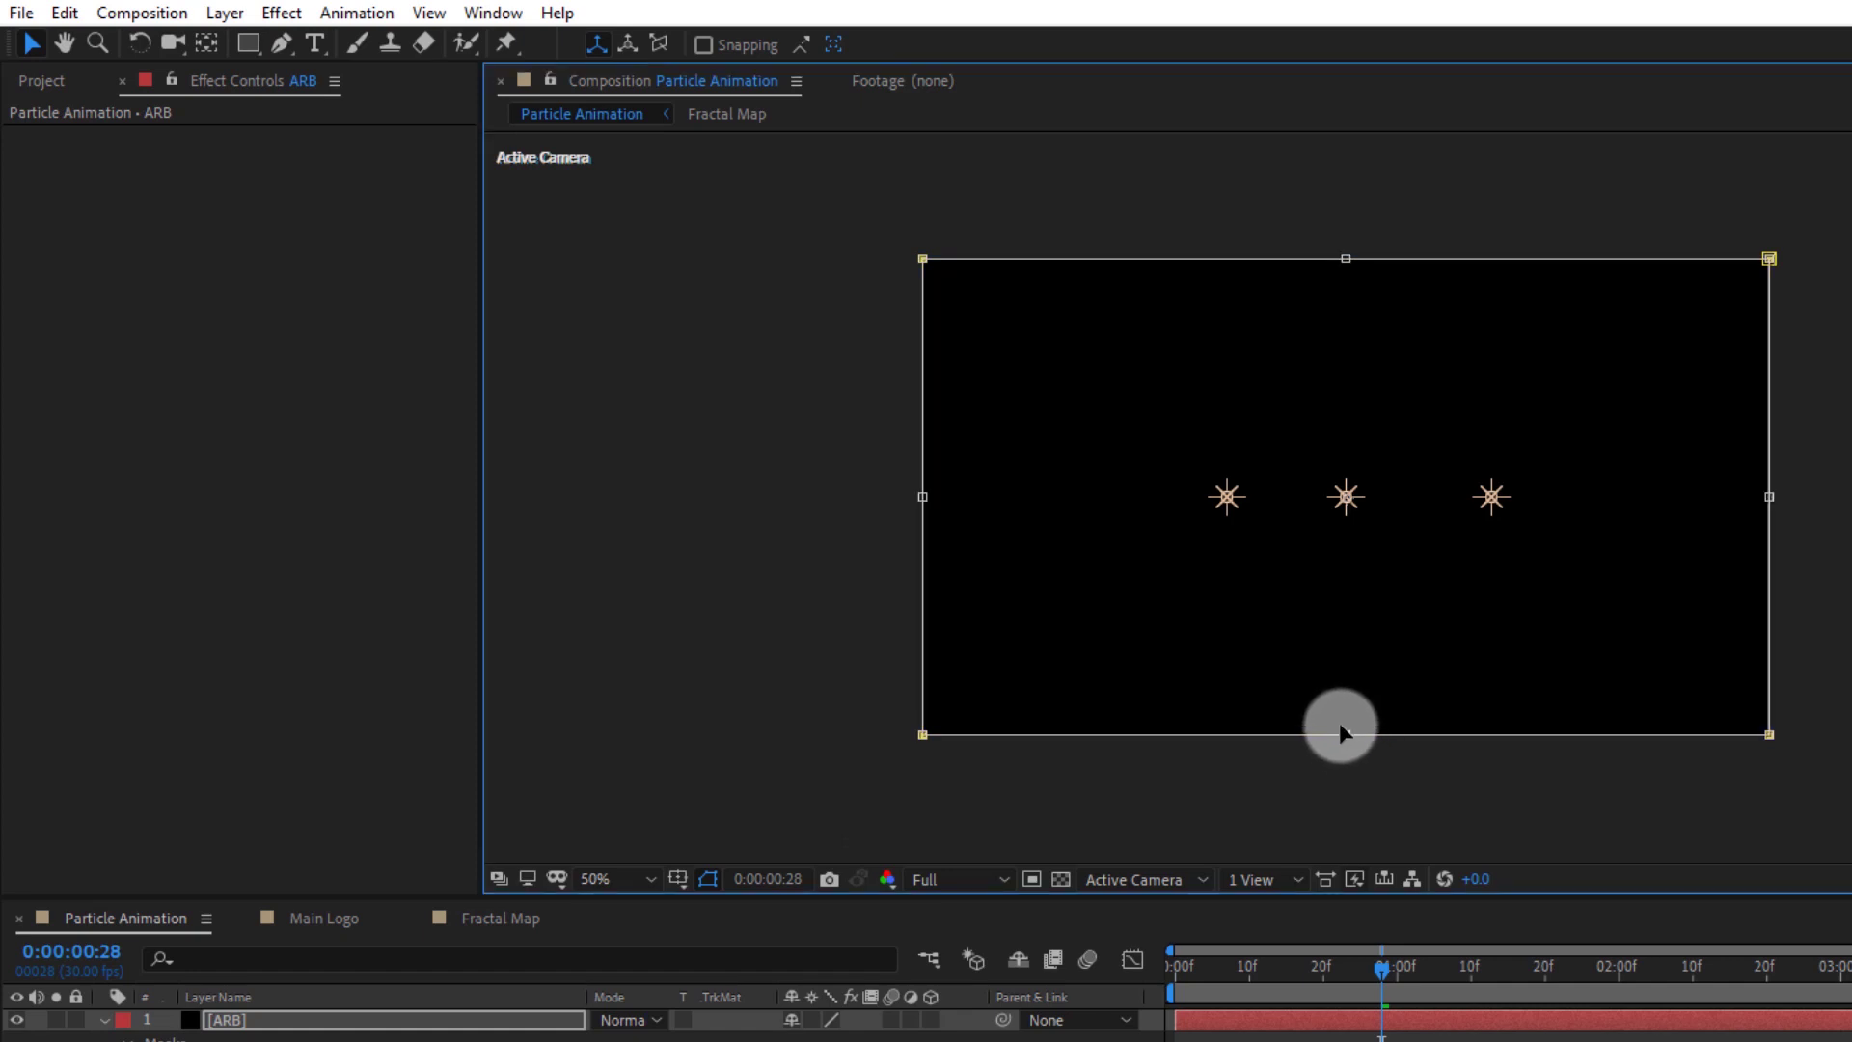
left_click_drag(1352, 735, 1341, 686)
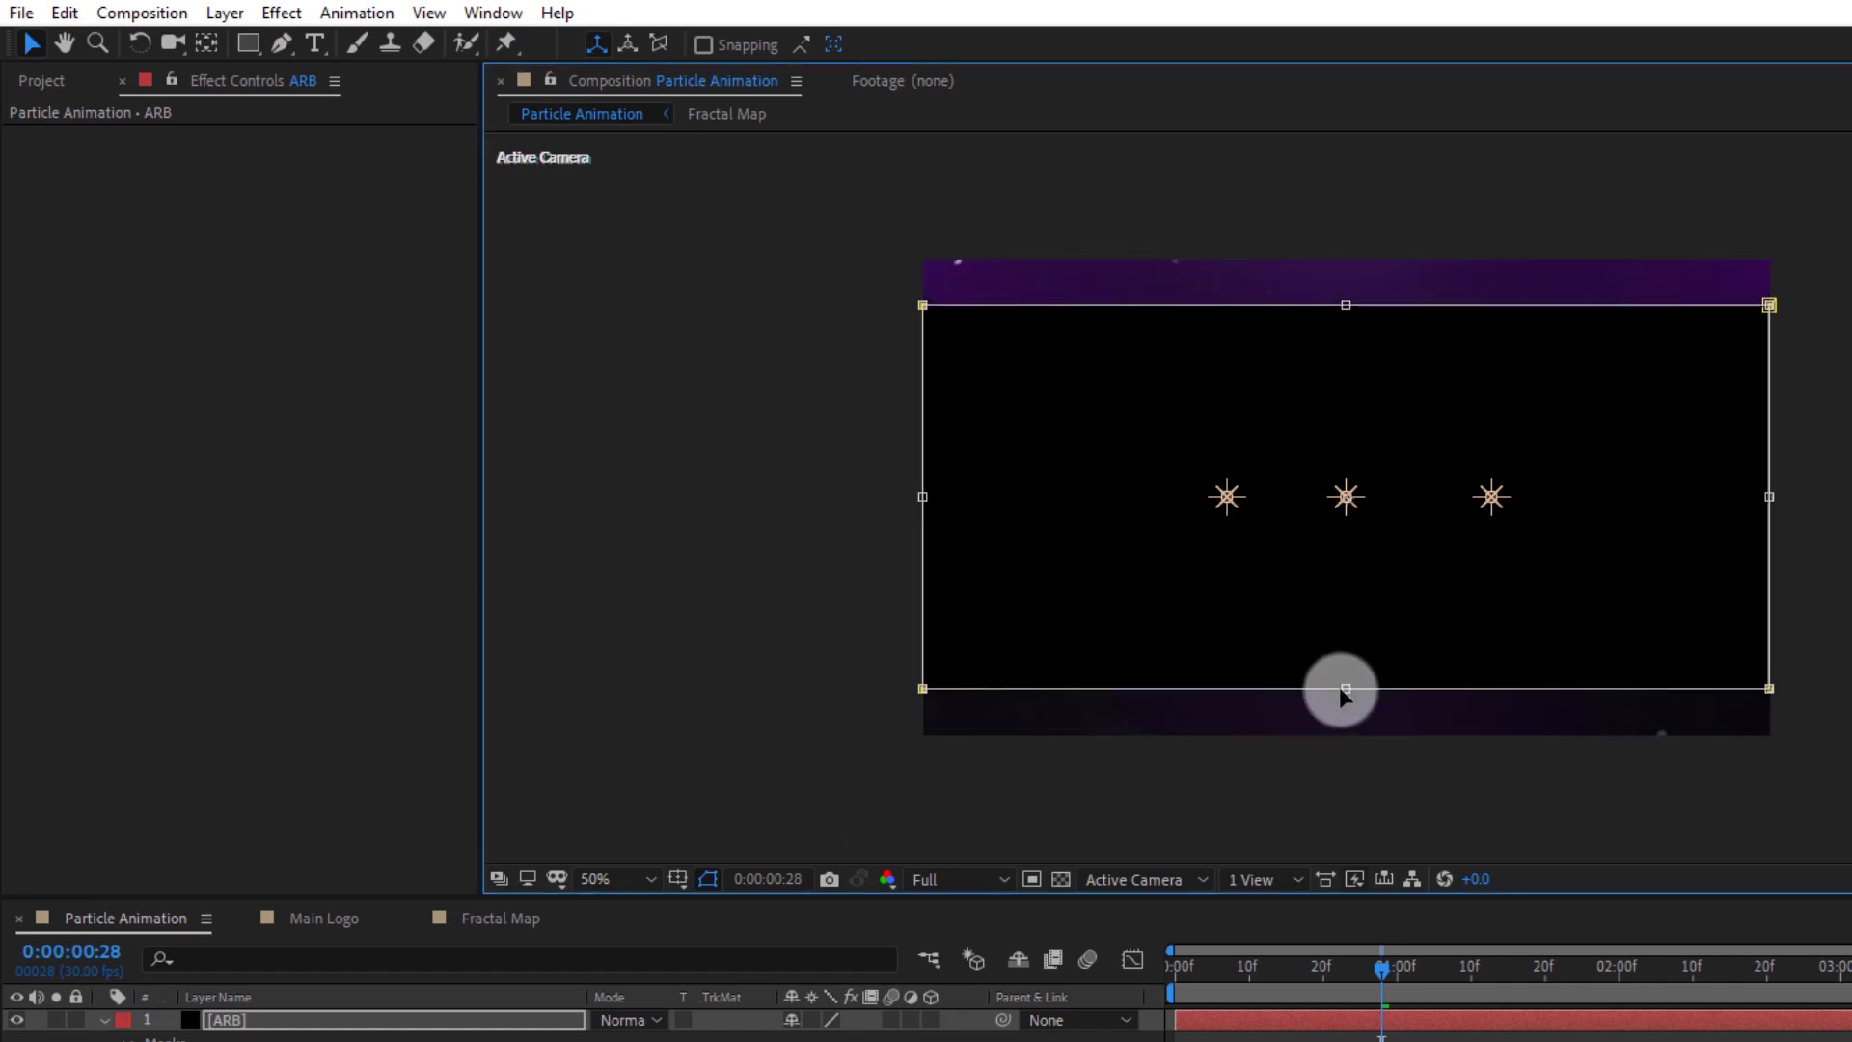
left_click(651, 831)
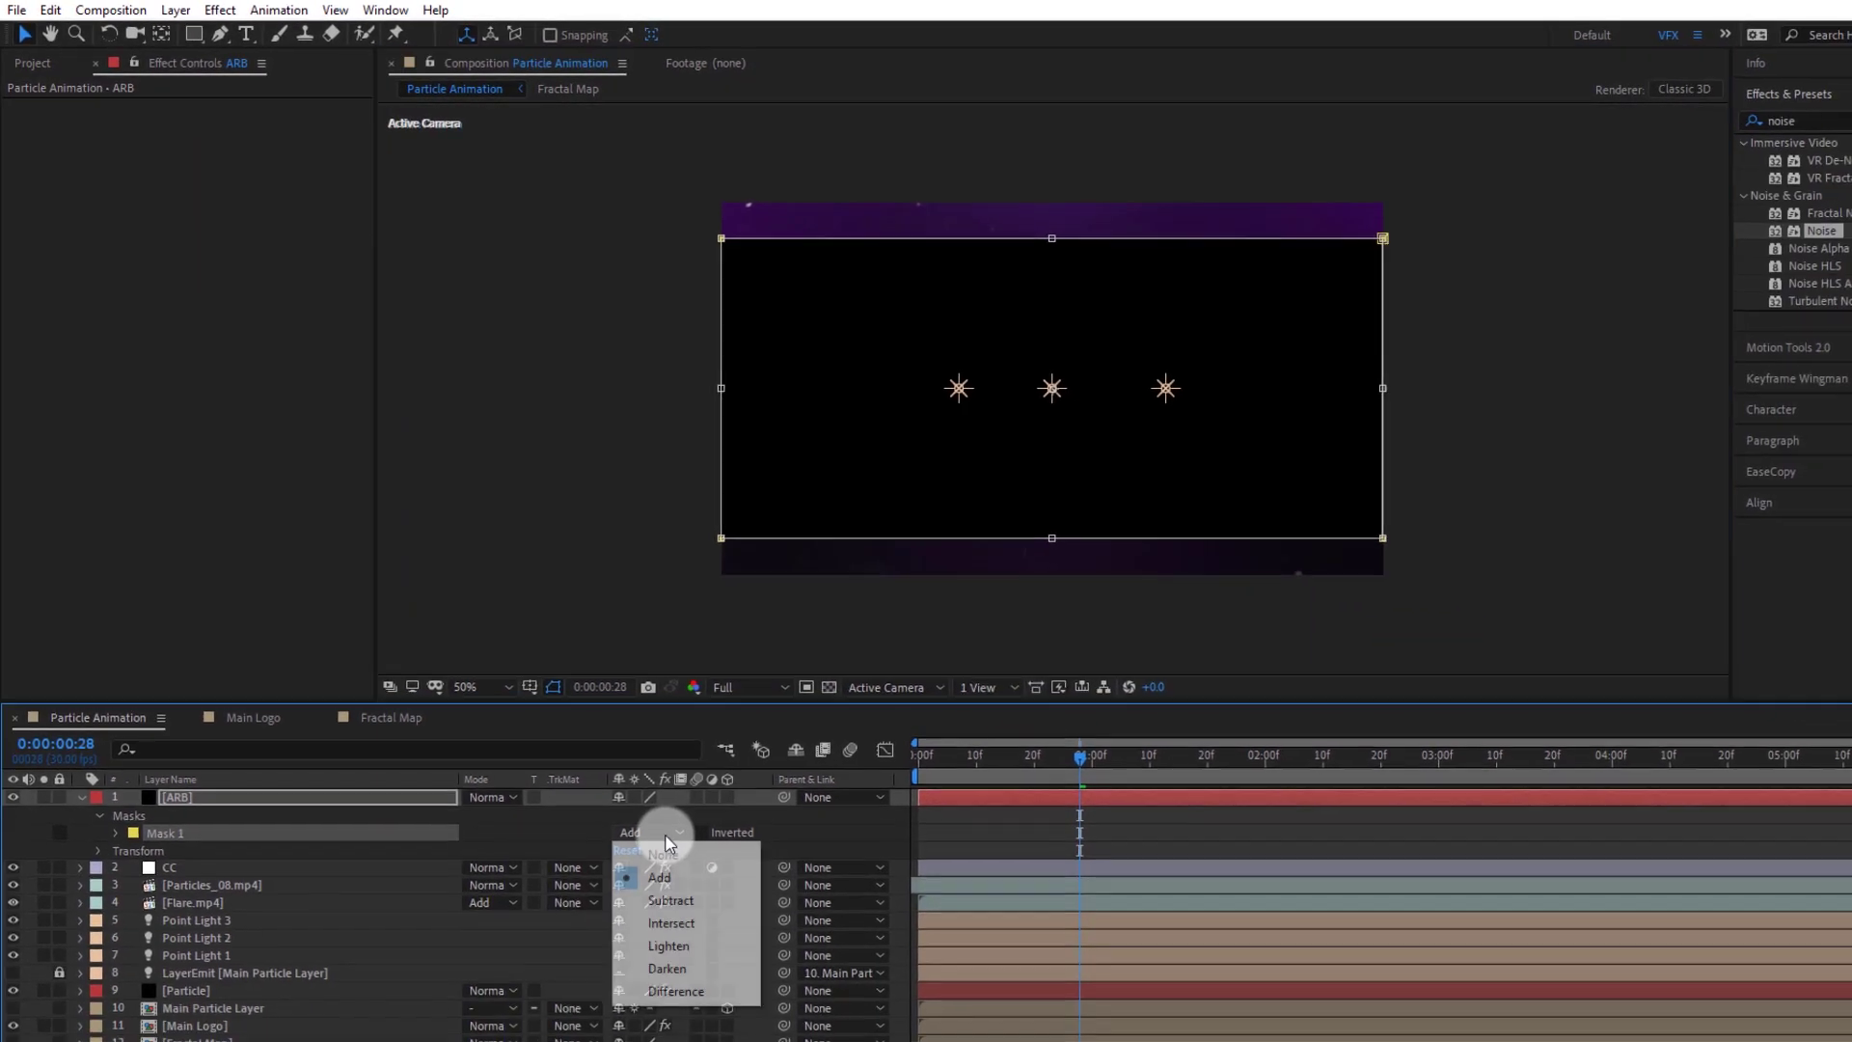
left_click(672, 899)
left_click(81, 799)
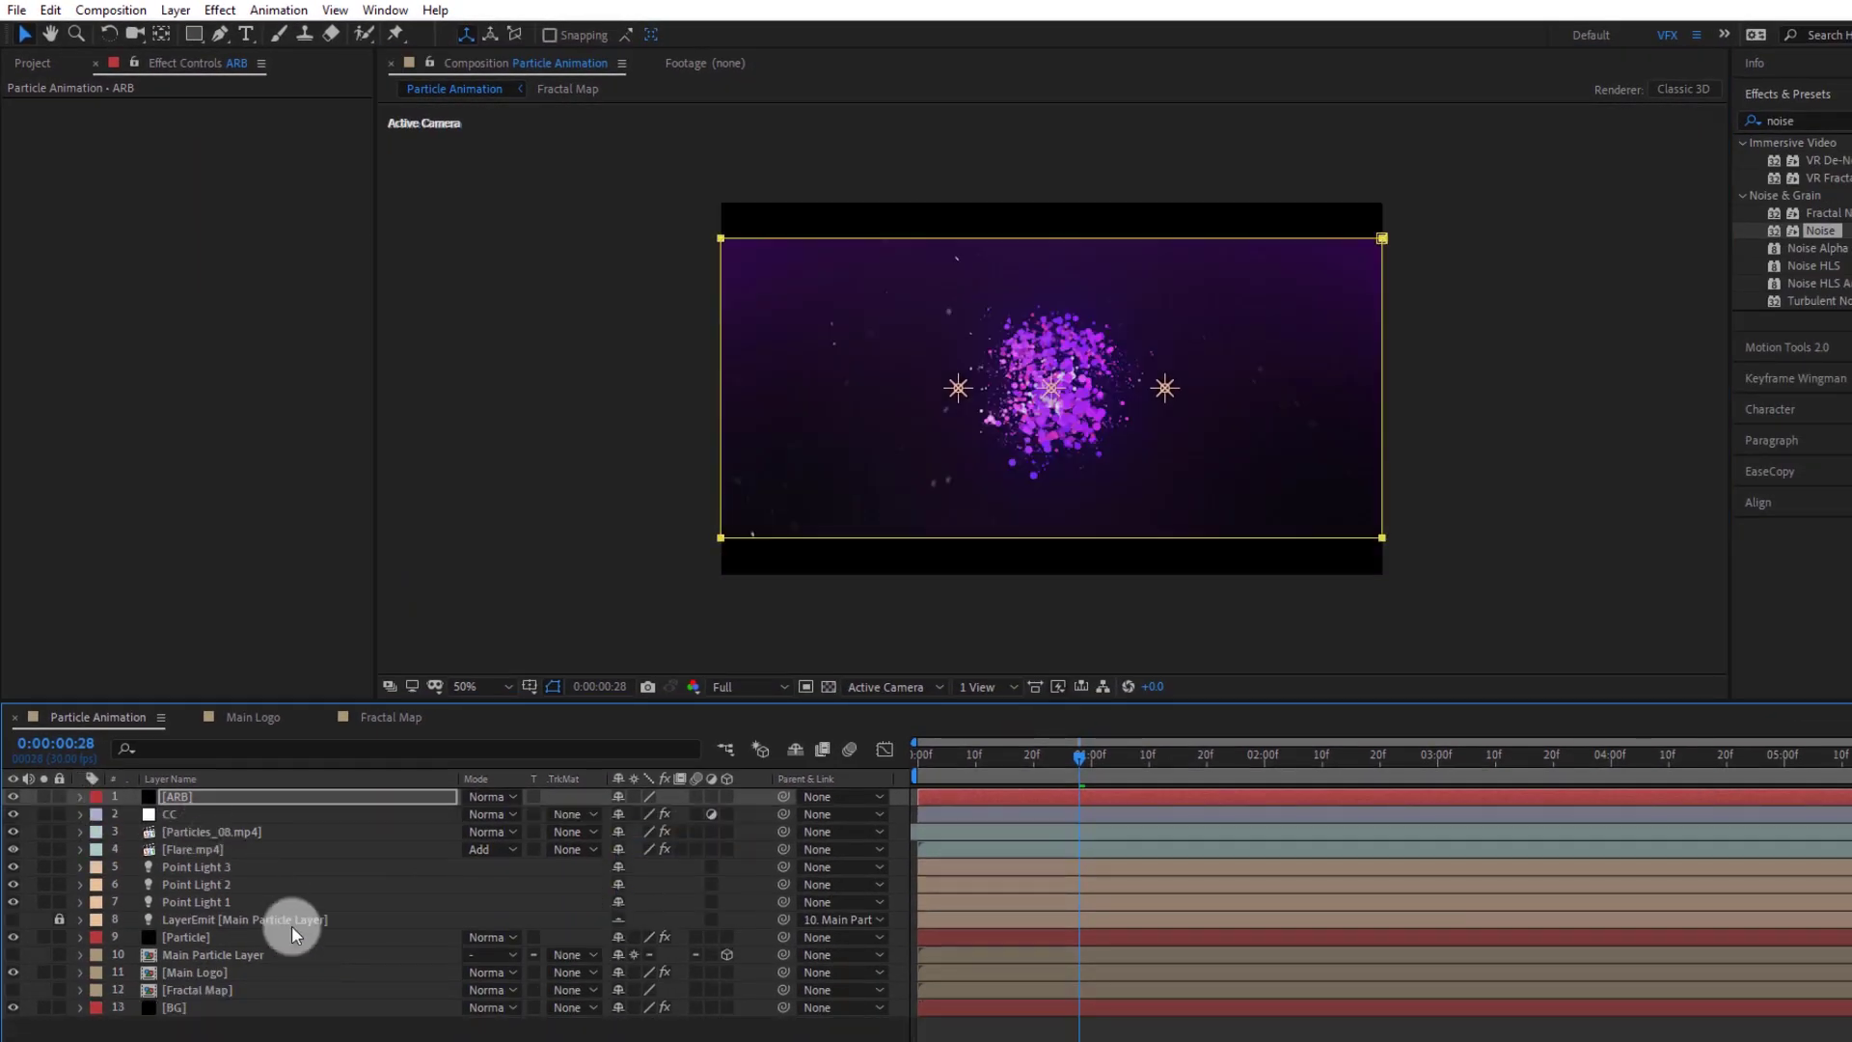
left_click(1397, 615)
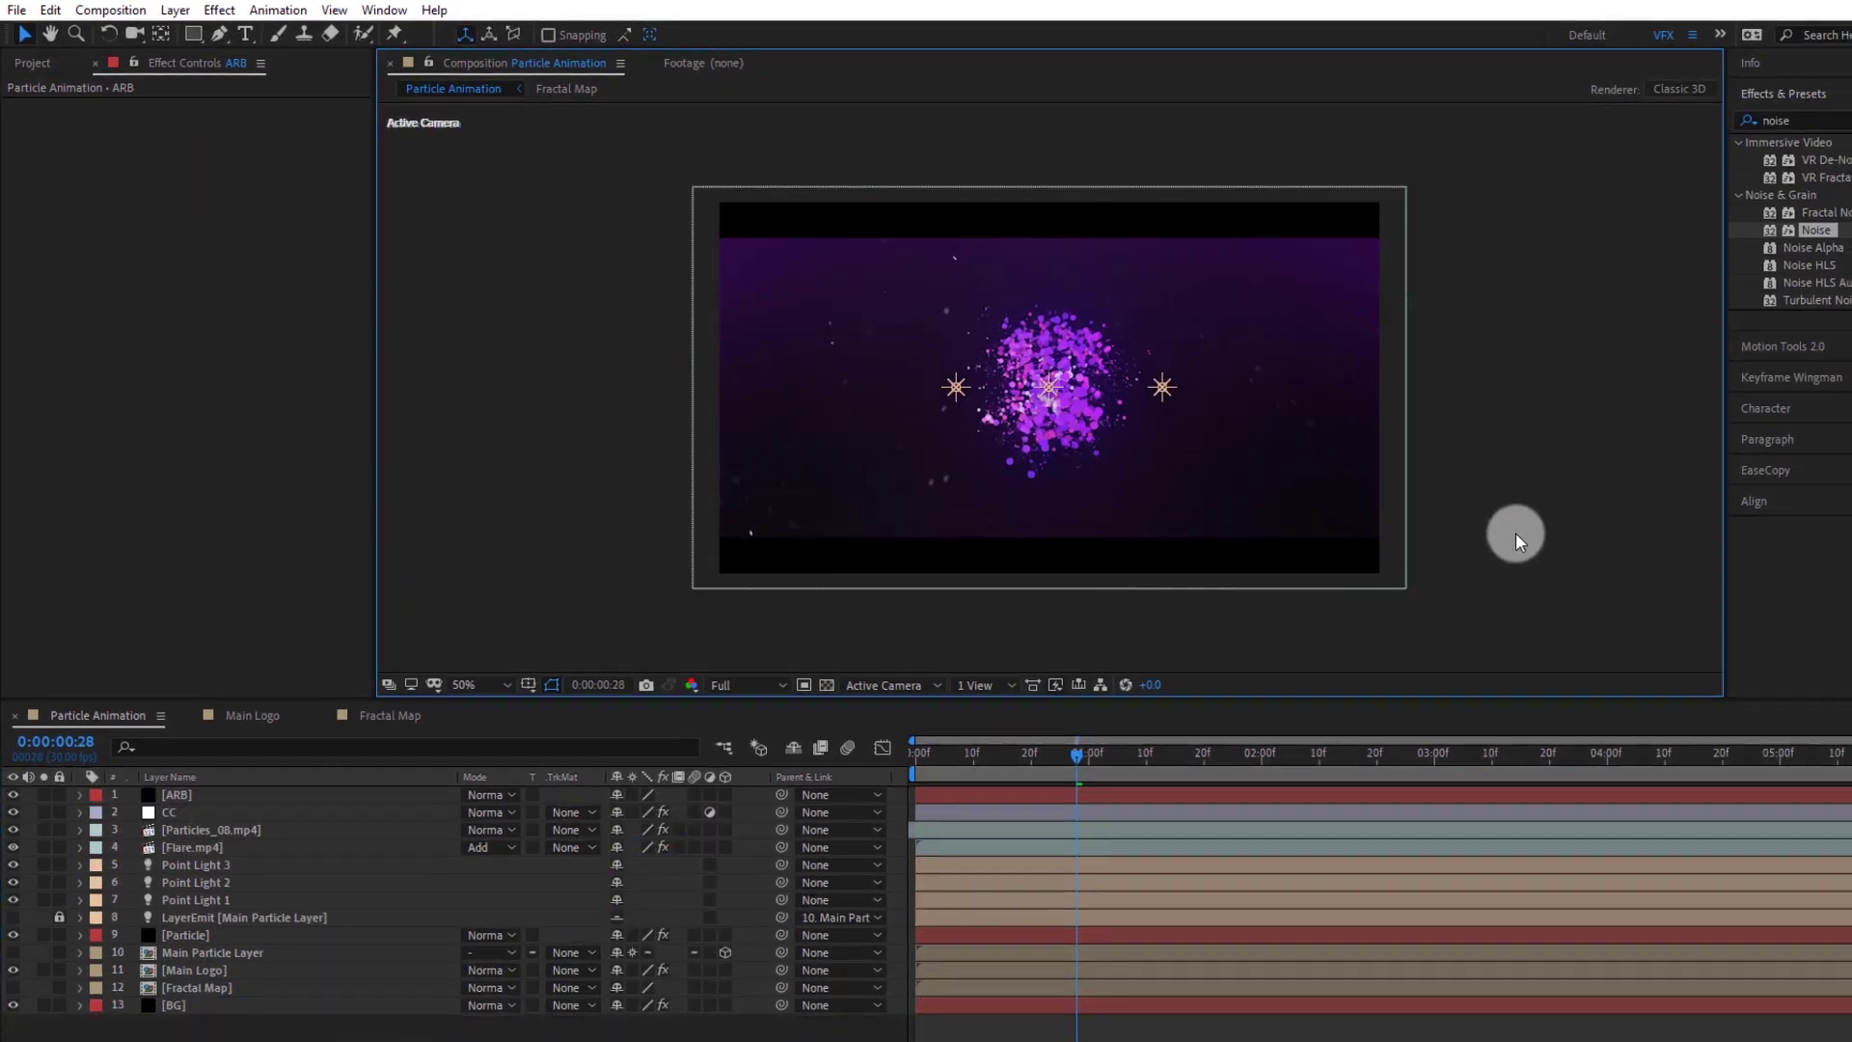
Change Point Light 3's colour to green in Light Settings and move it slightly left along X
key("shift+slash")
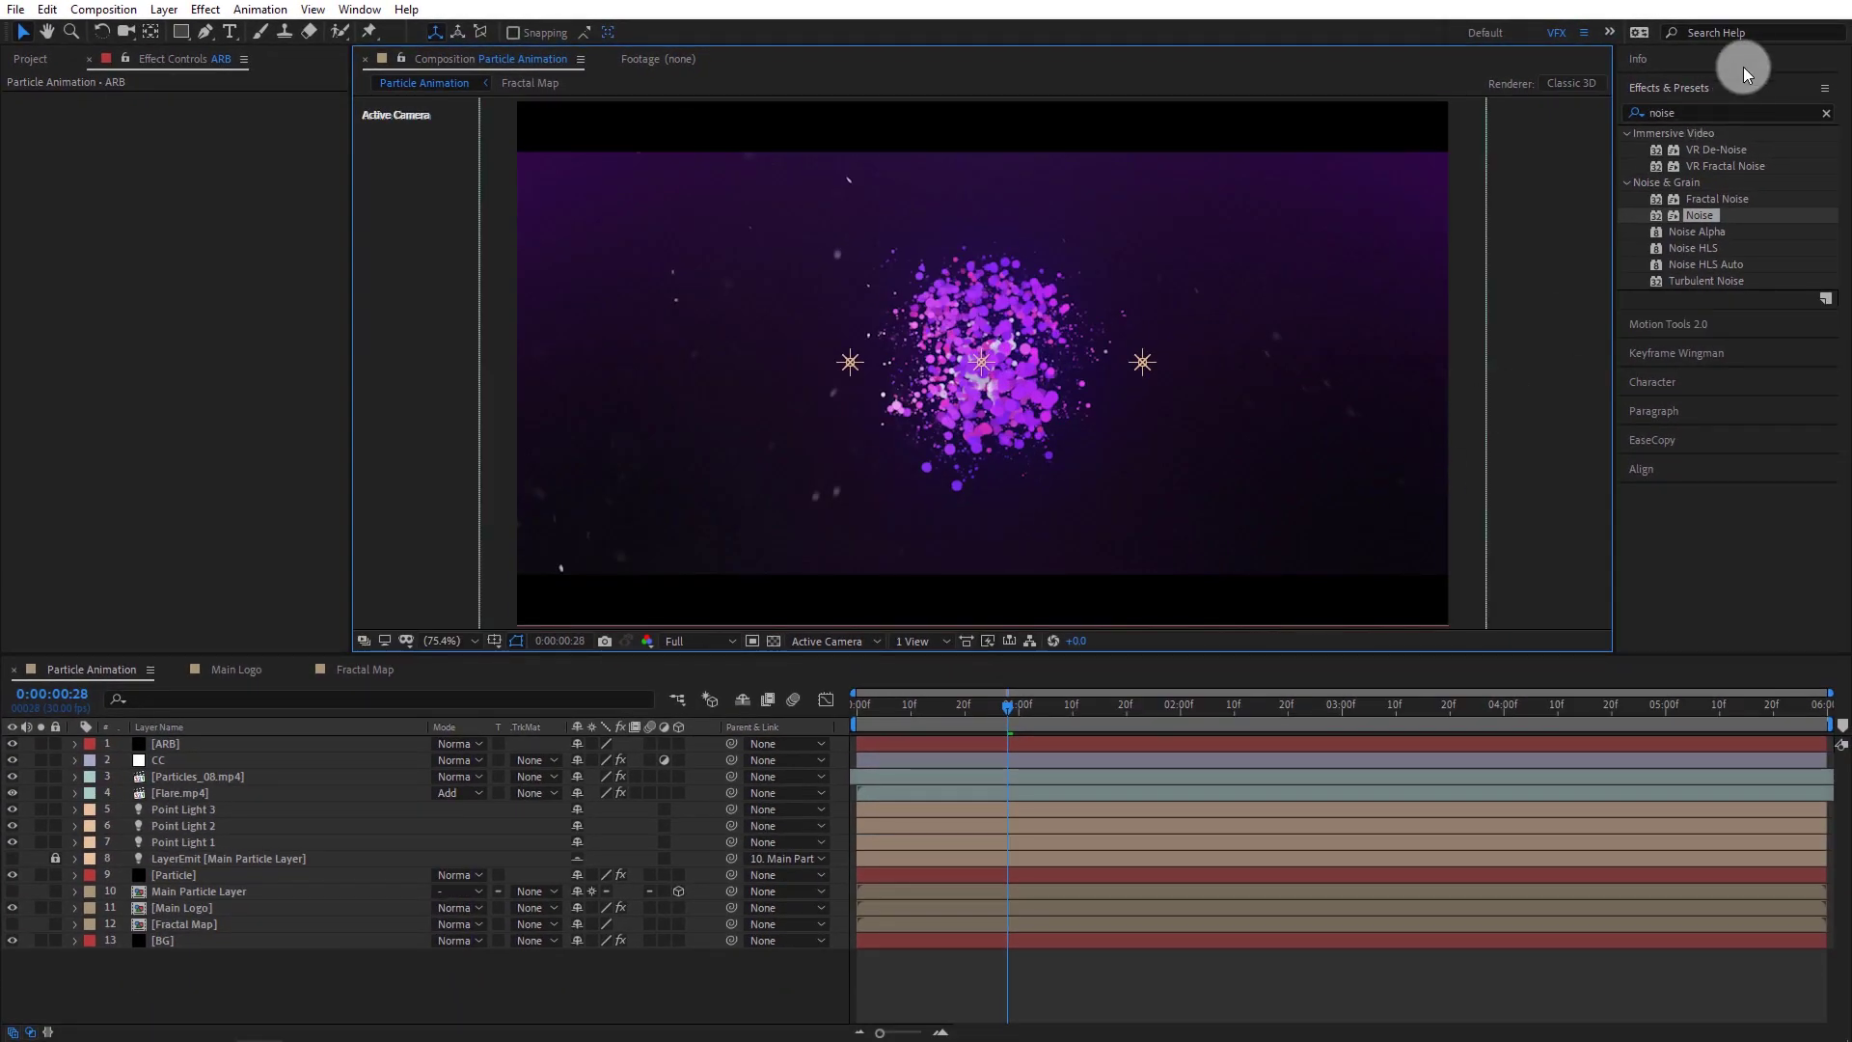
left_click(1730, 87)
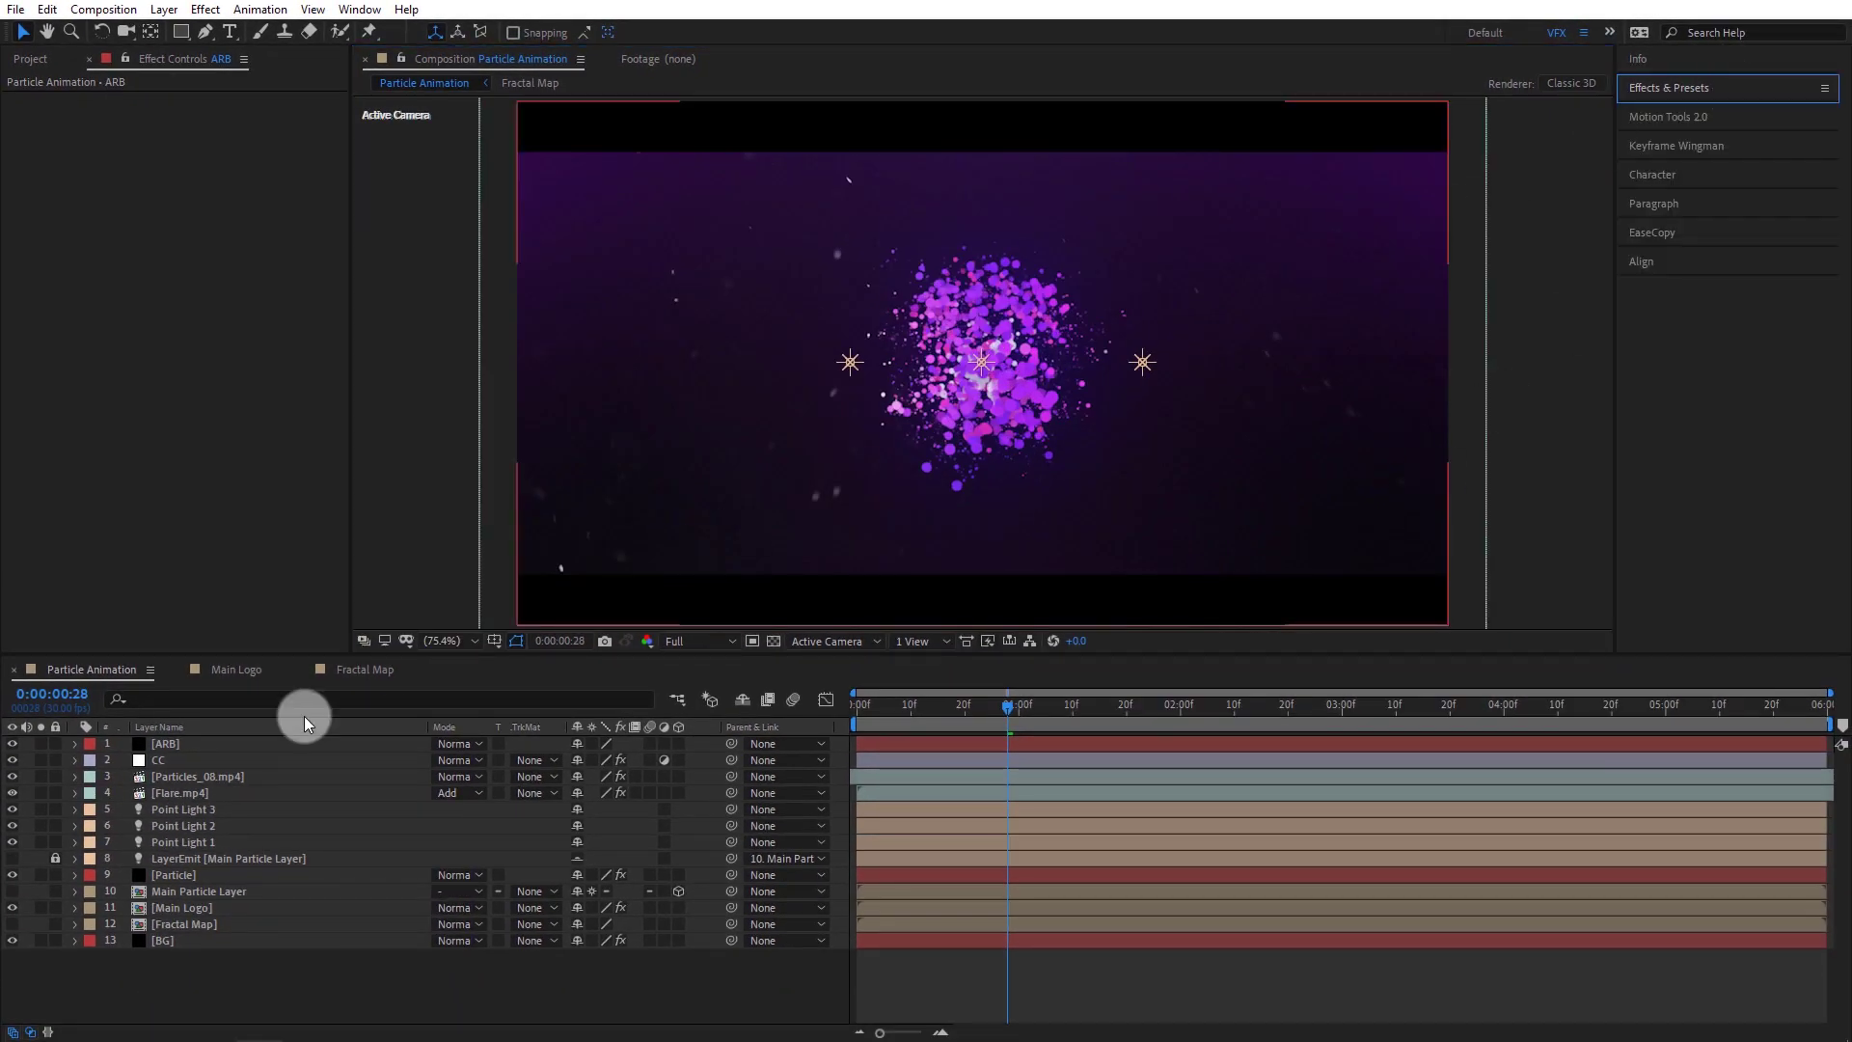
left_click(207, 812)
key("ctrl+shift+y")
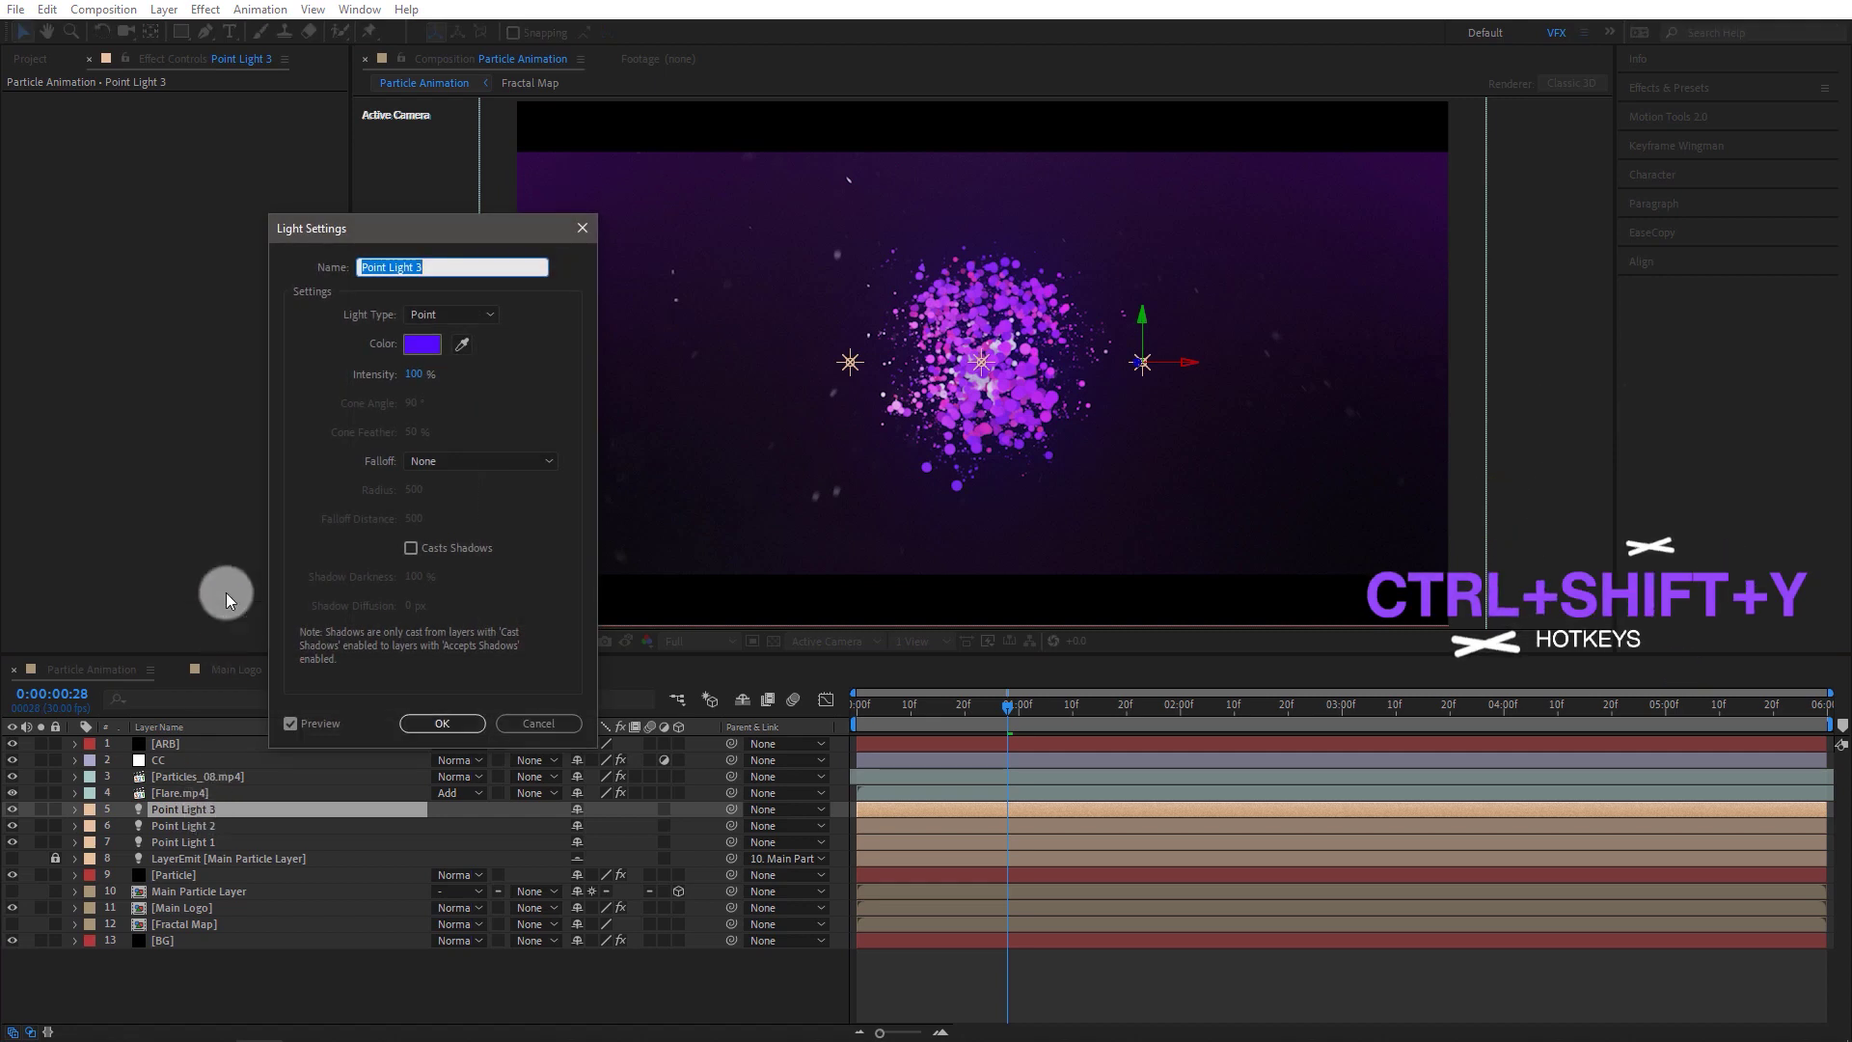
left_click(421, 352)
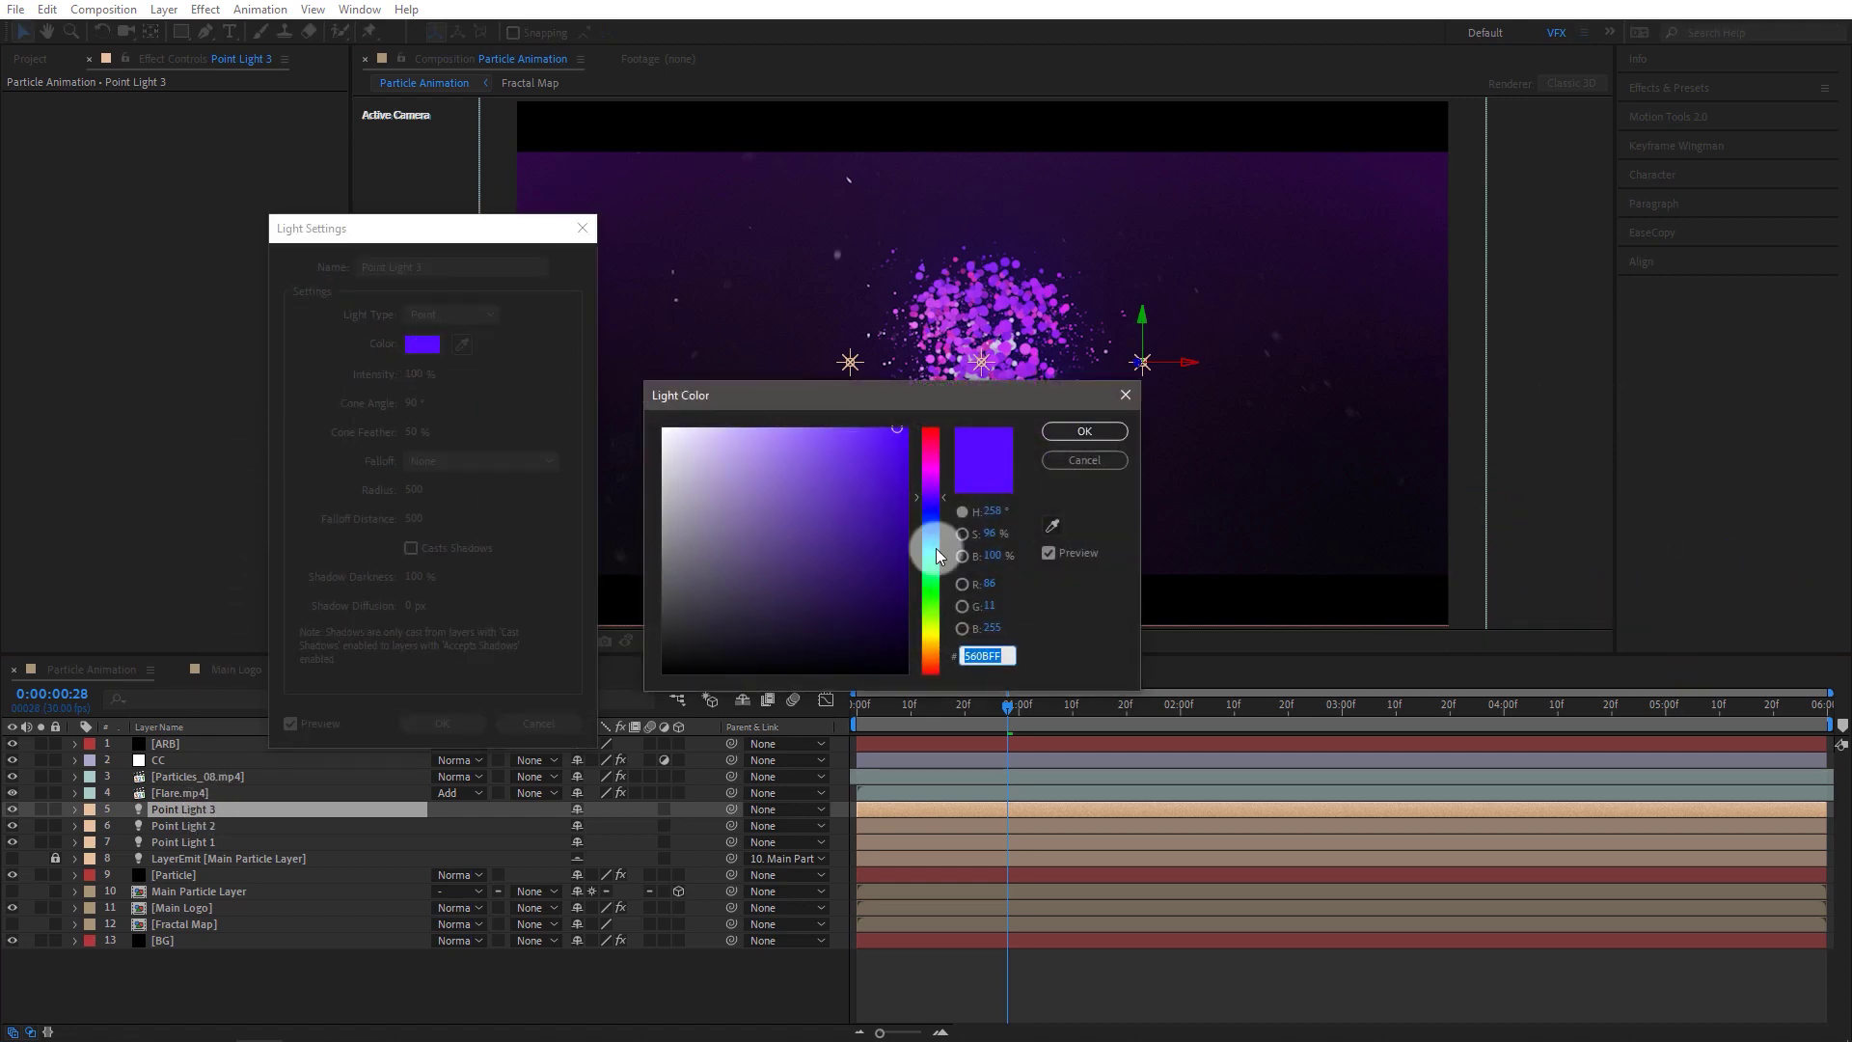
left_click(935, 605)
left_click(1084, 434)
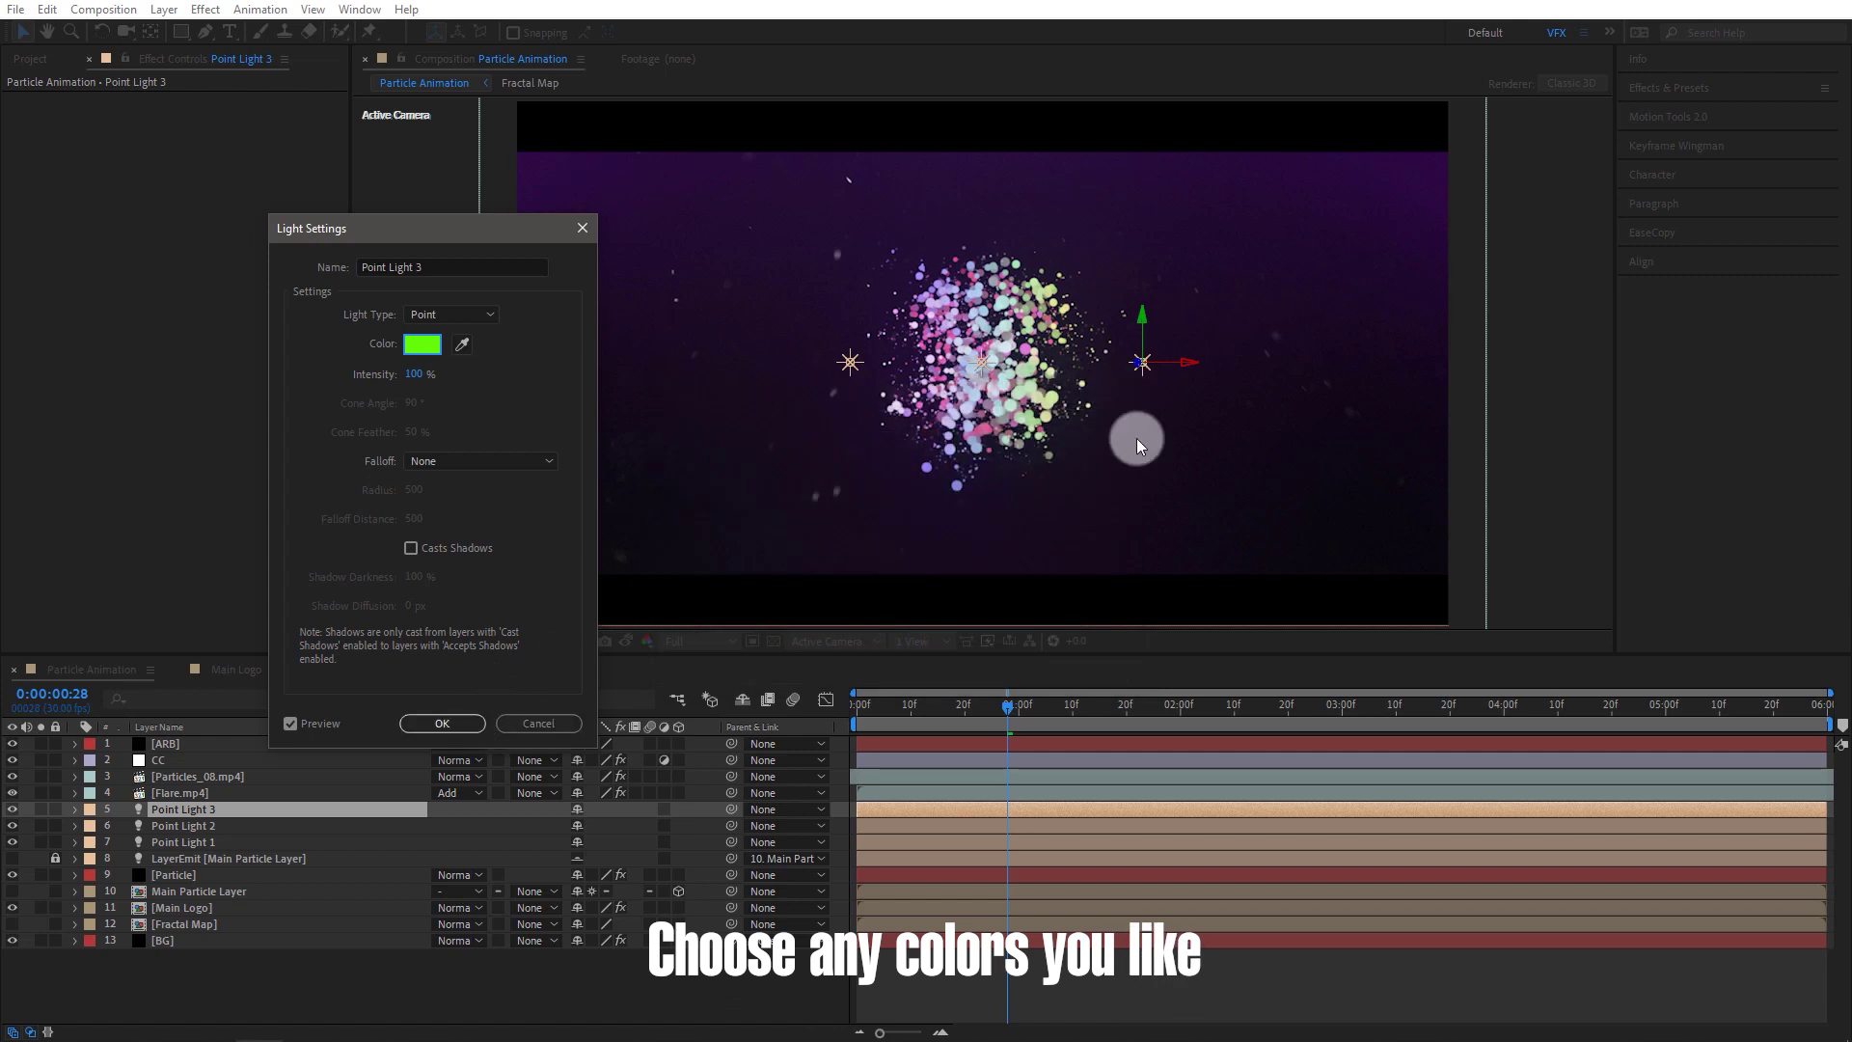
left_click(463, 722)
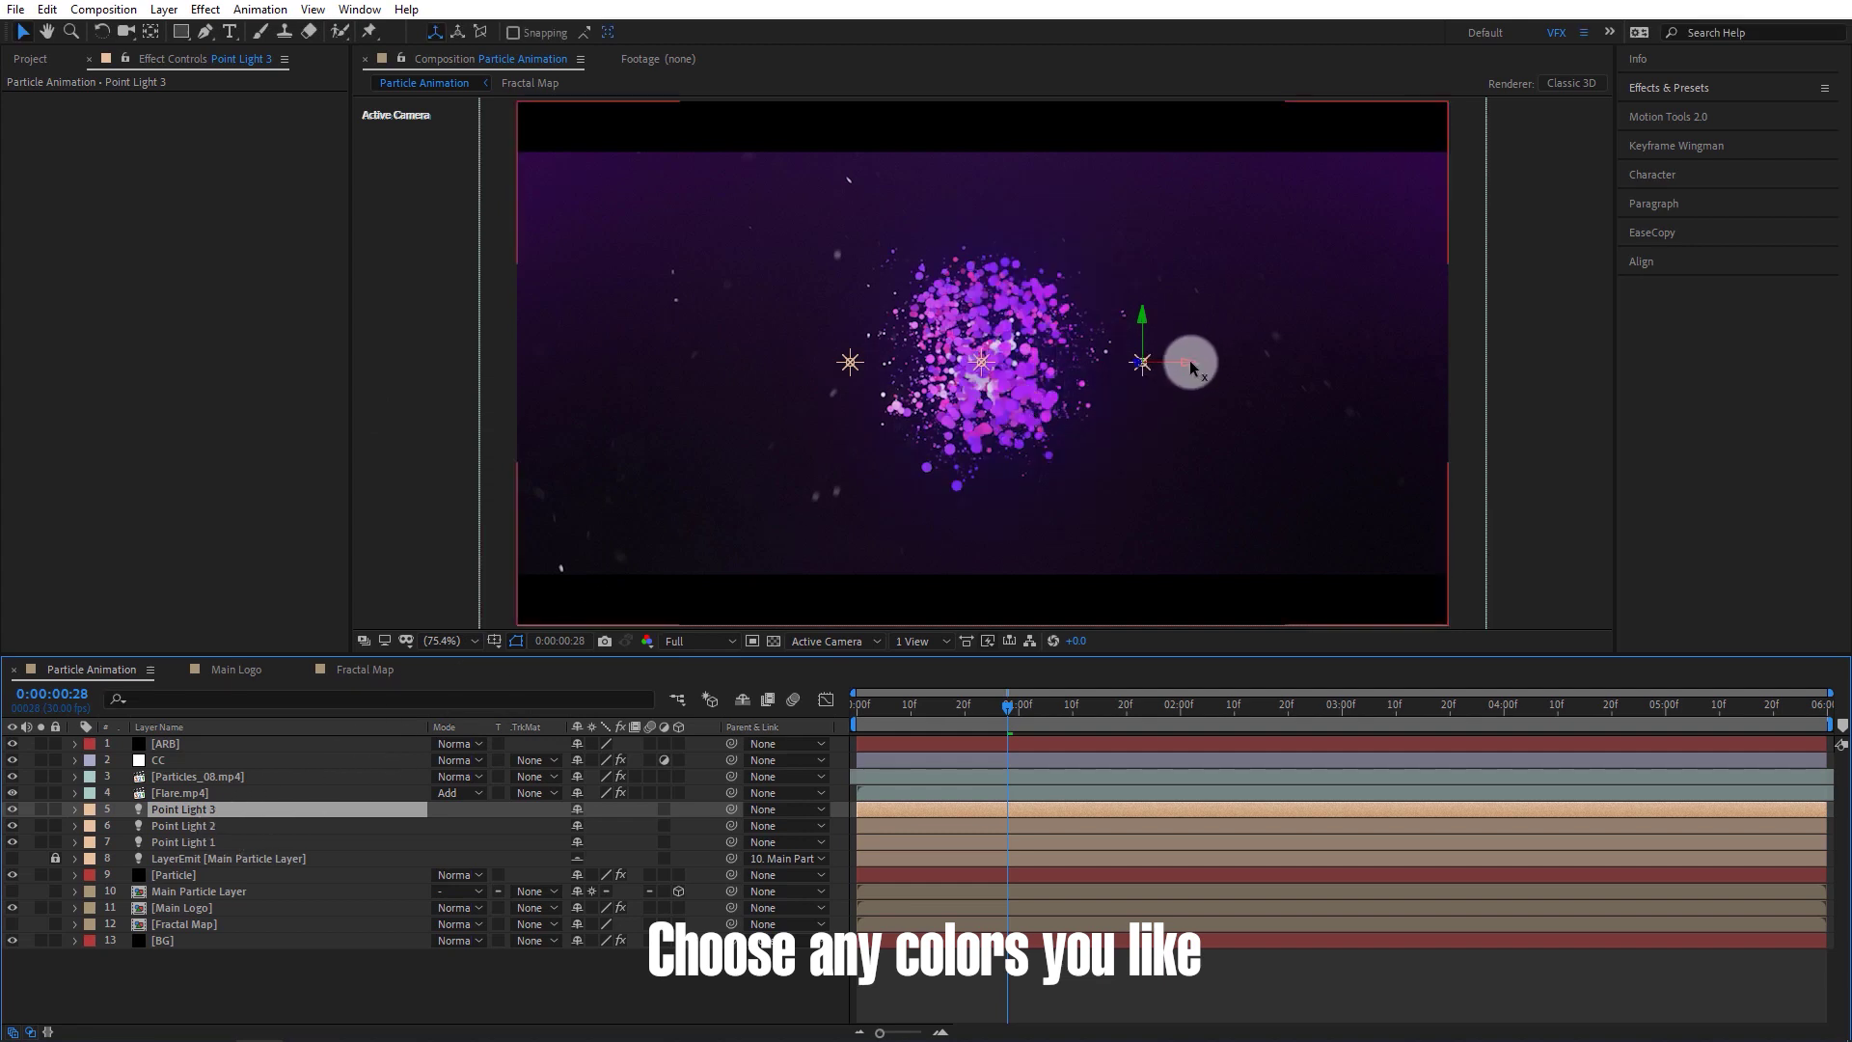
left_click_drag(1192, 367, 1162, 368)
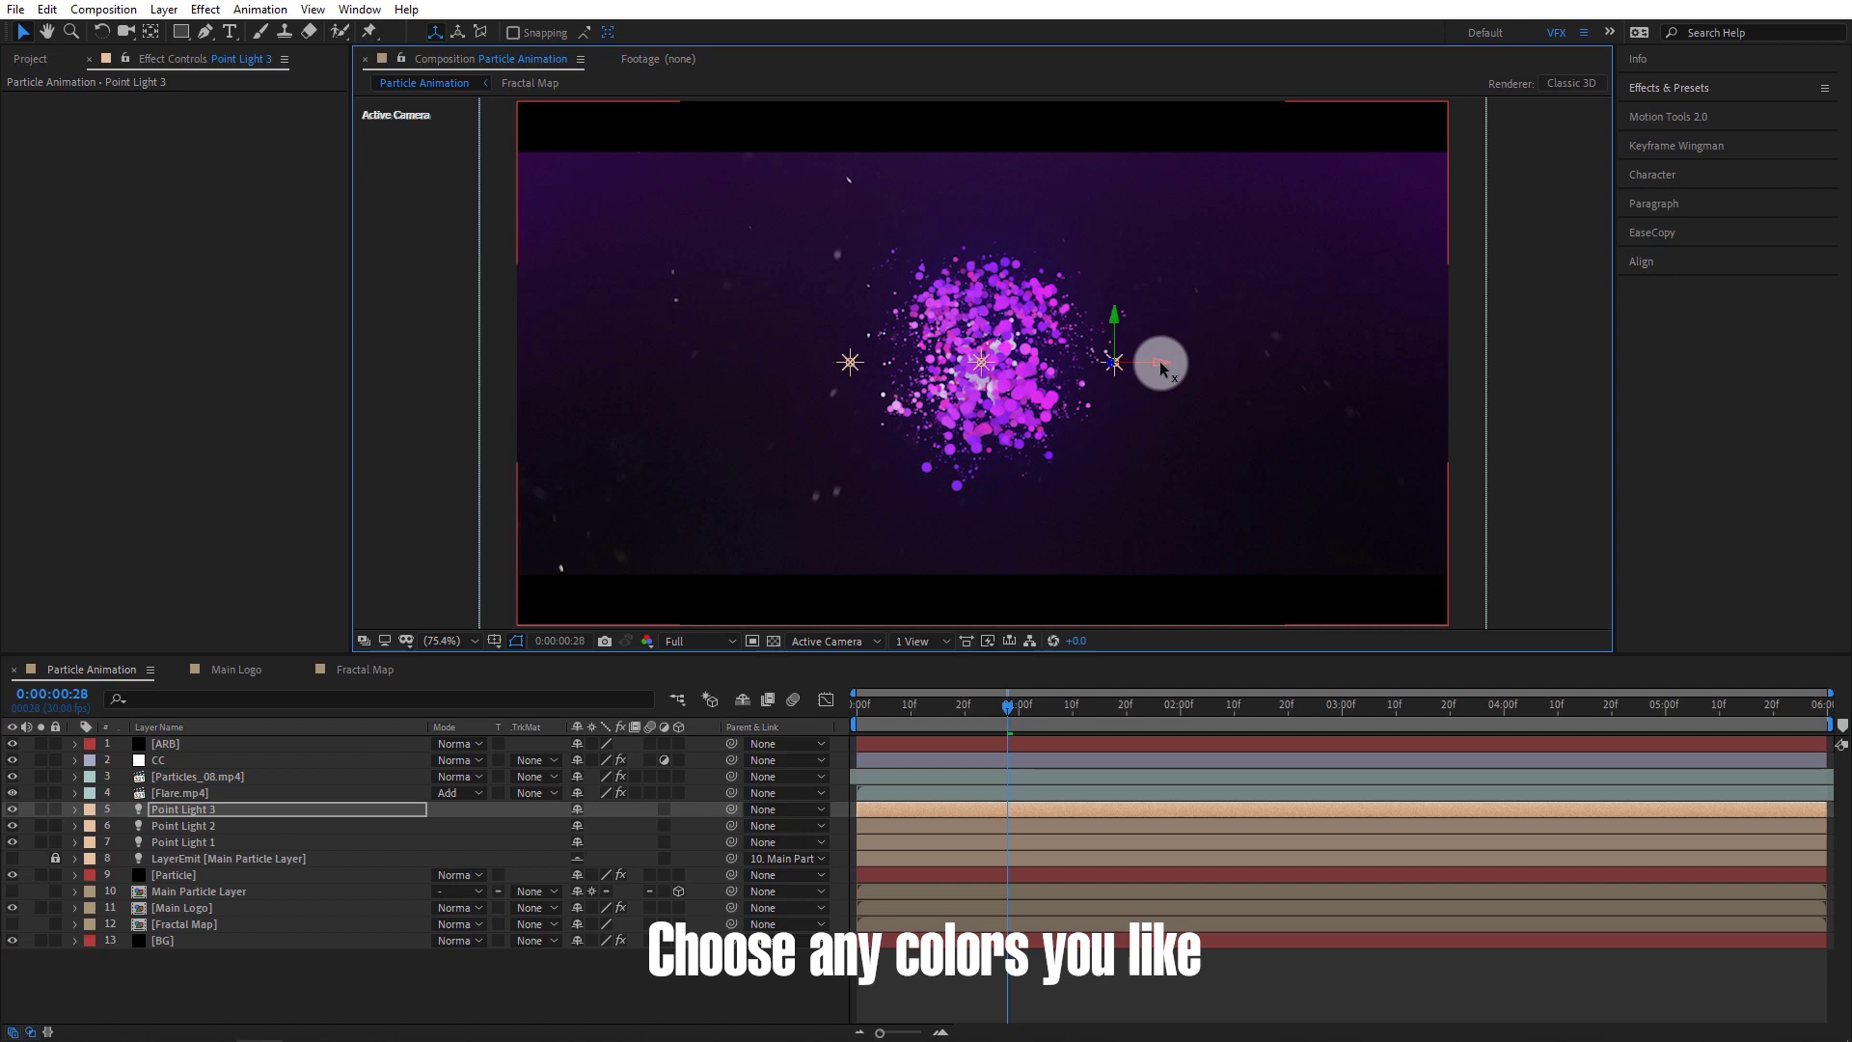
Move Point Light 2 slightly to the right along its X axis
left_click(849, 364)
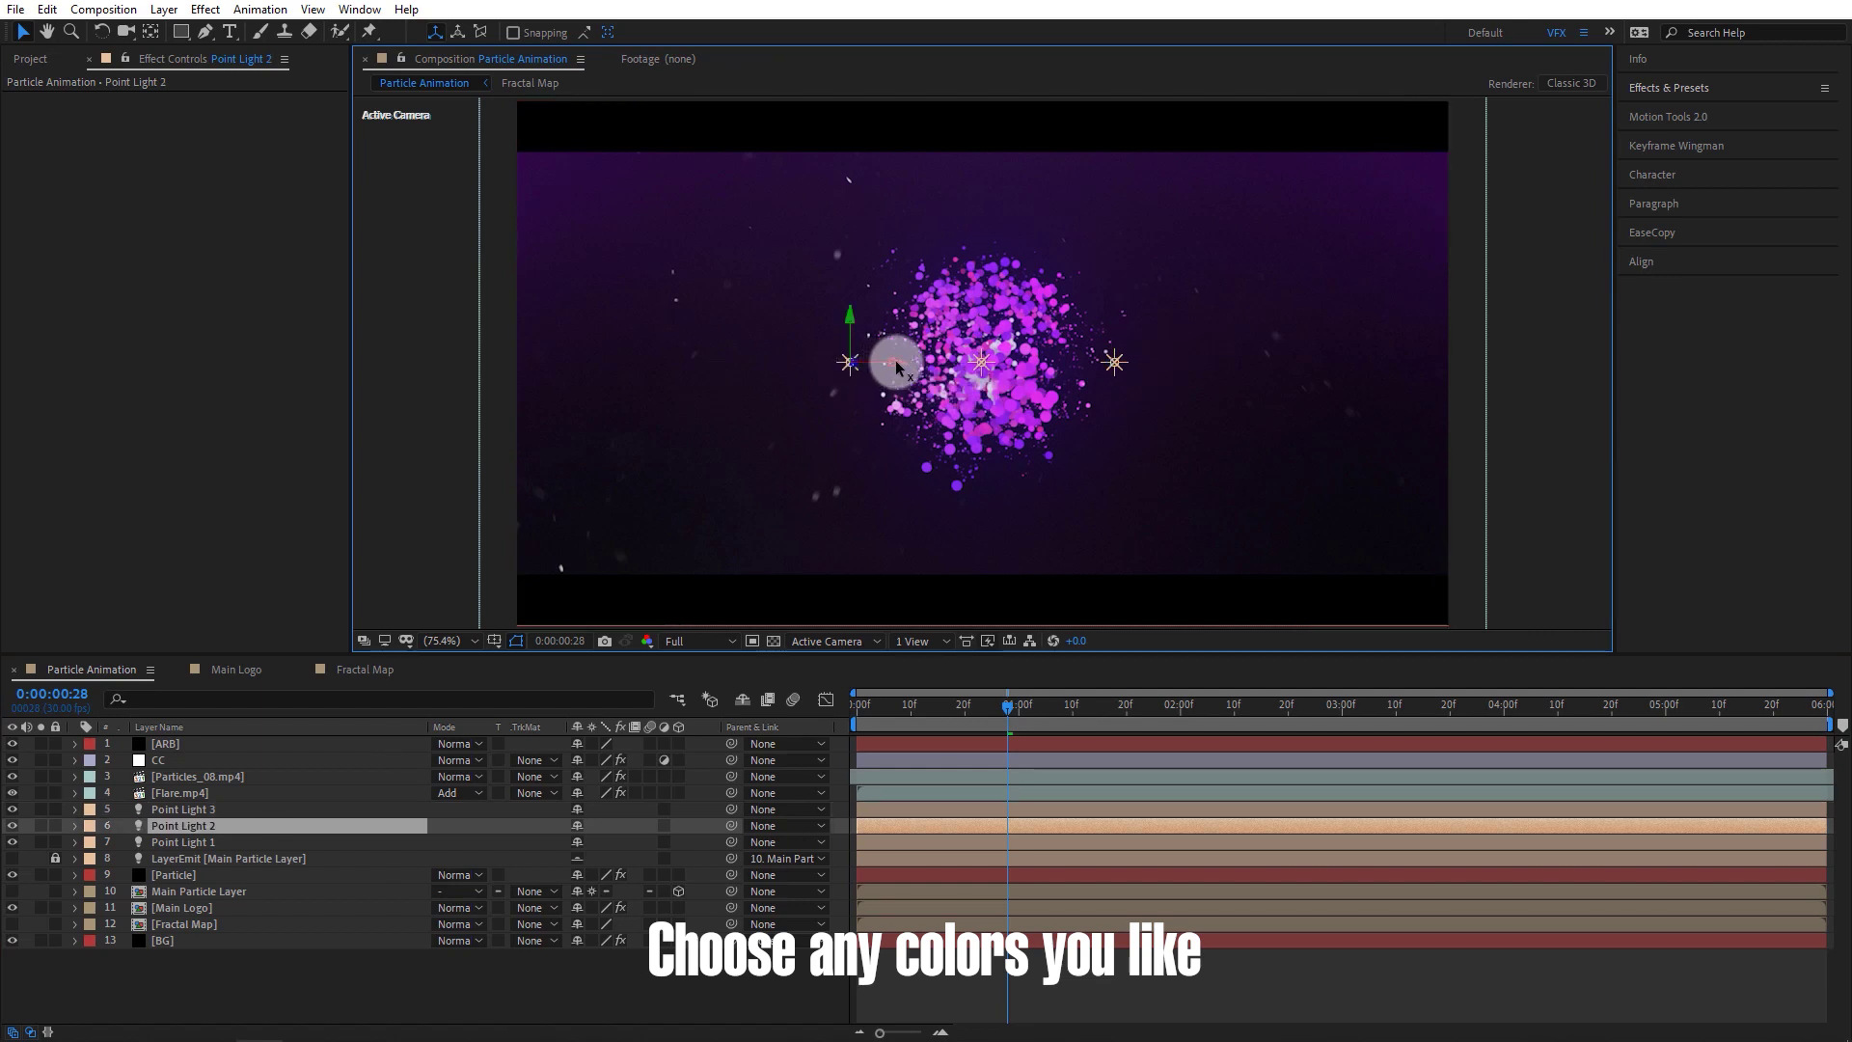
left_click_drag(896, 366, 874, 363)
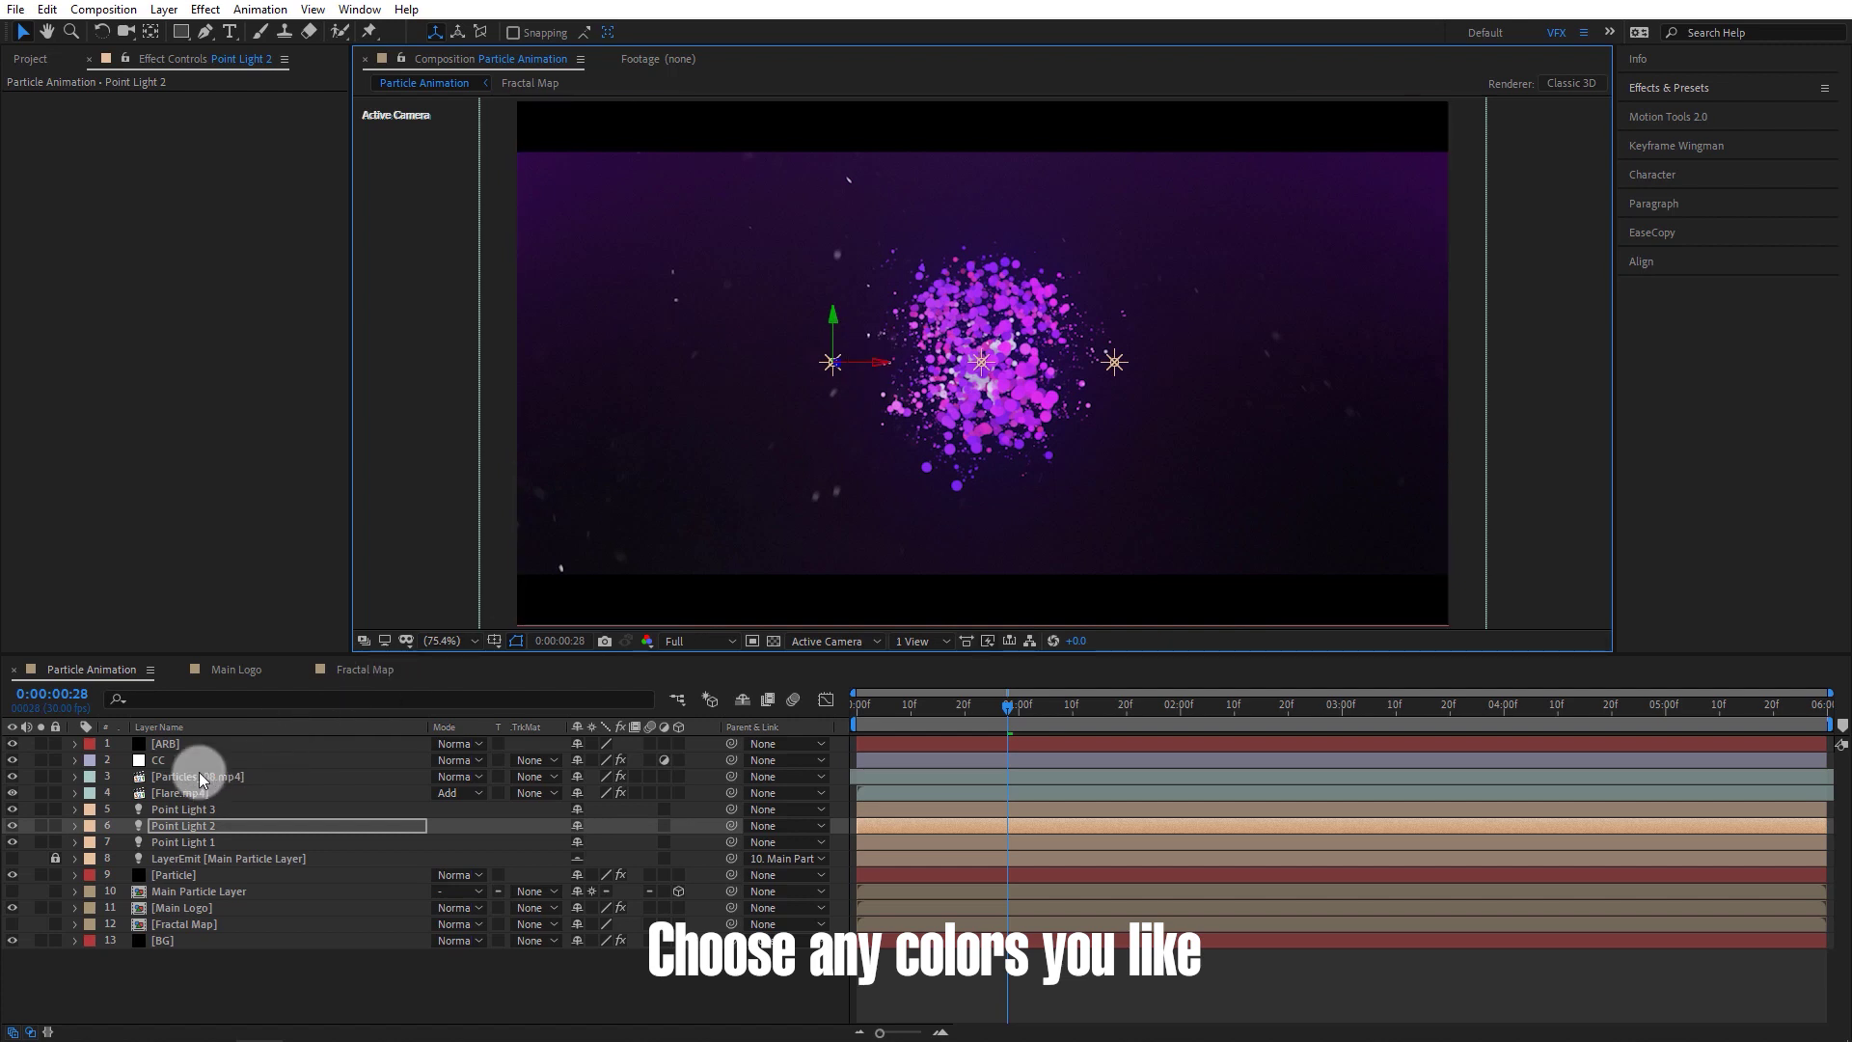
left_click(196, 829)
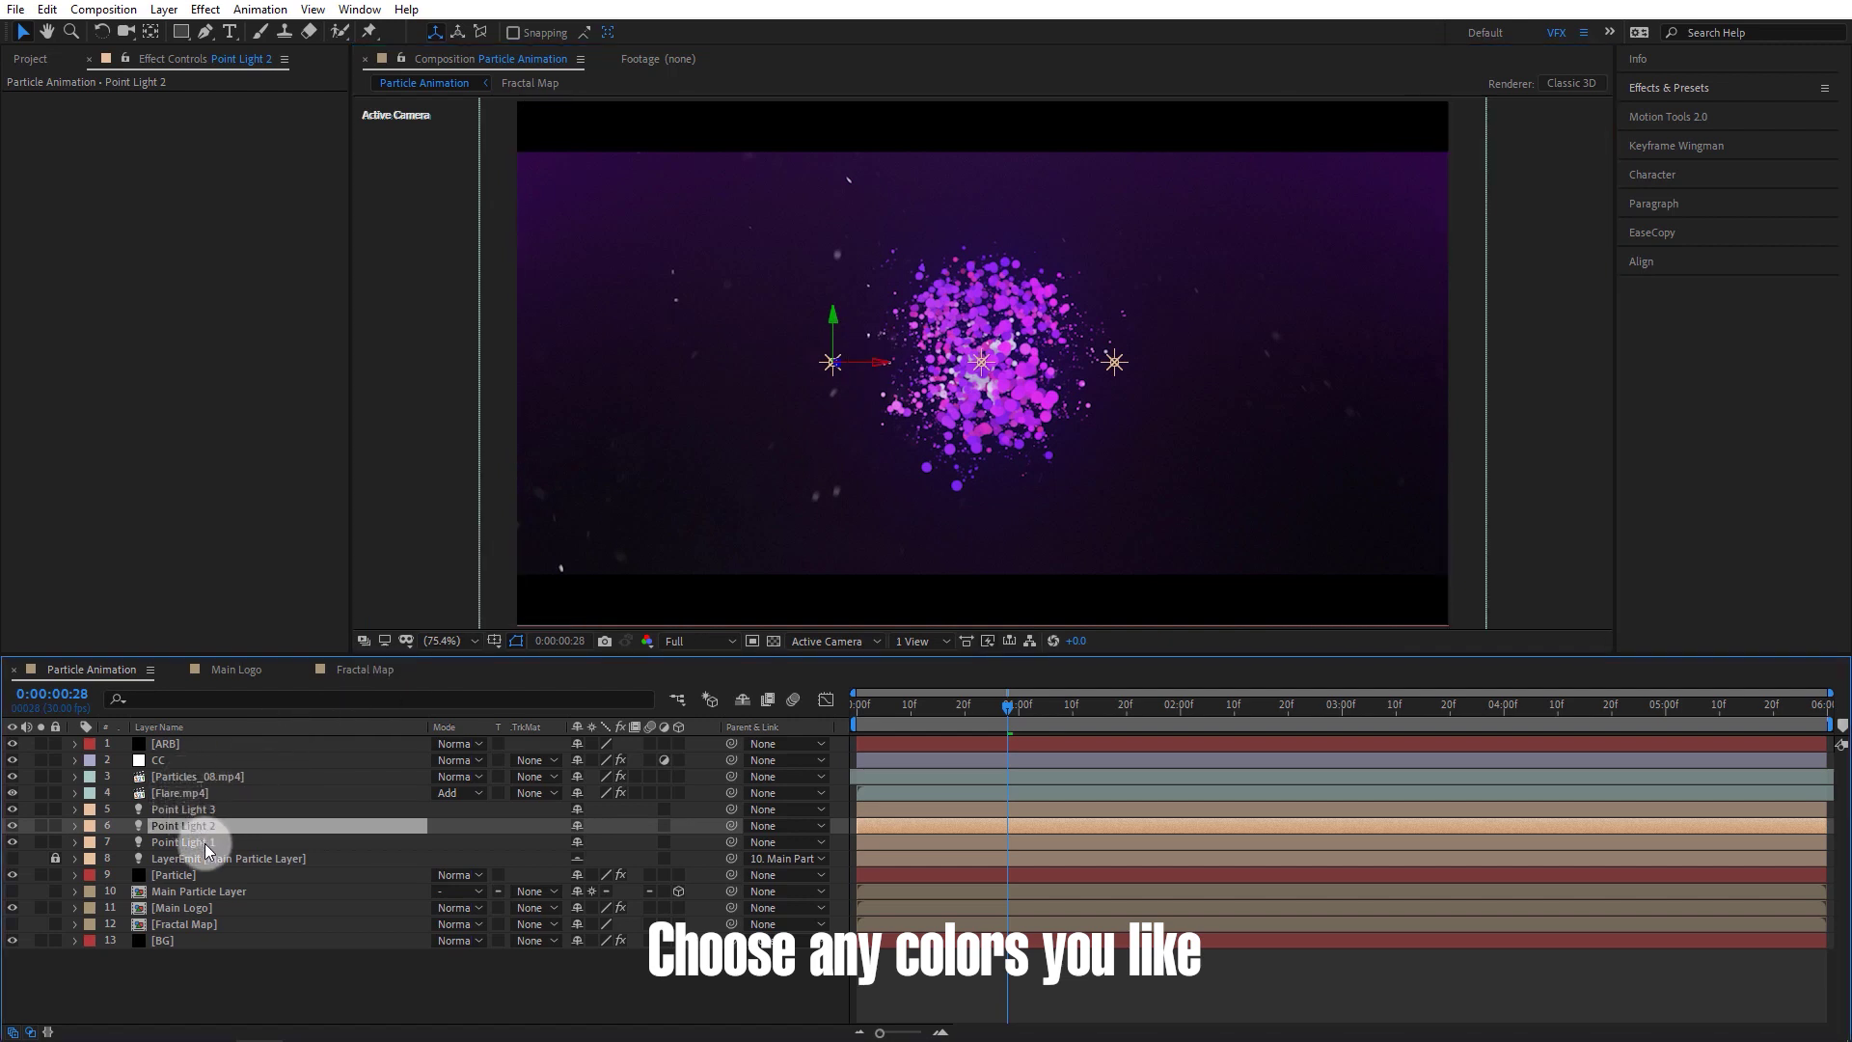
In Point Light 1's settings, try green and then orange as its colour
left_click(207, 843)
double_click(207, 845)
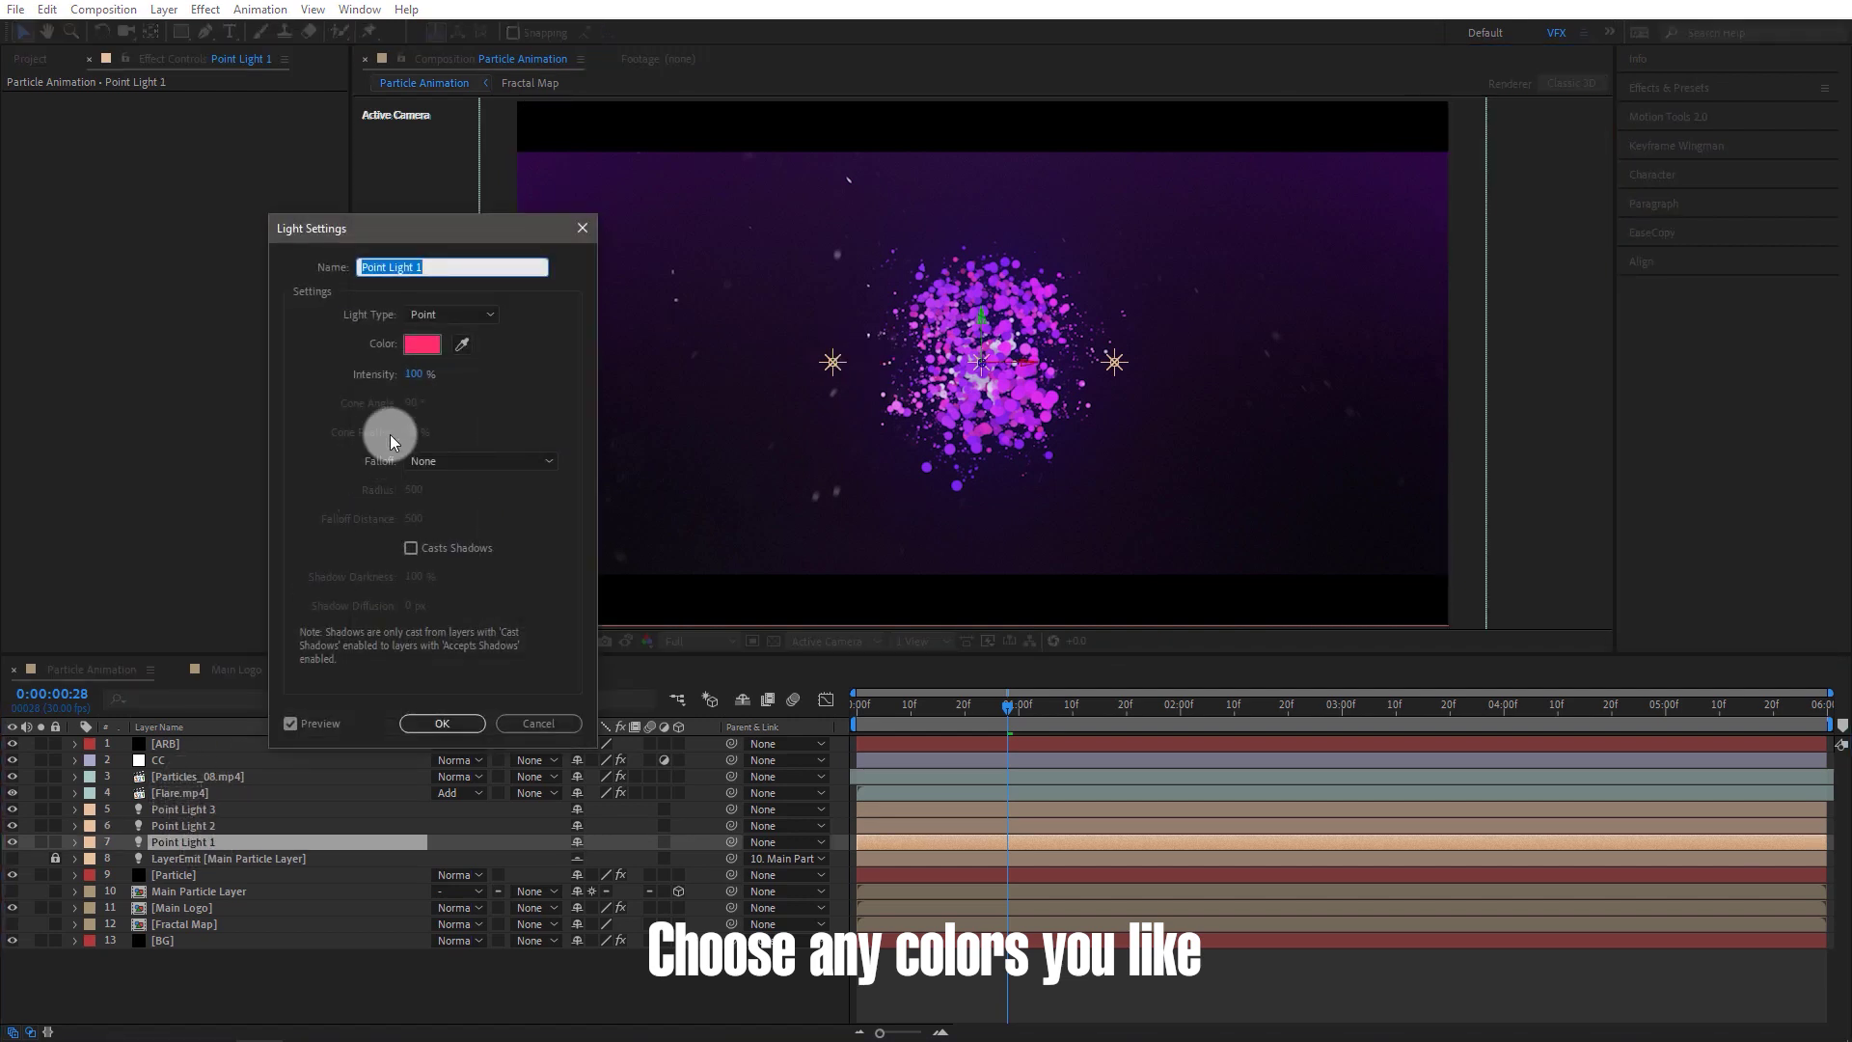
left_click(425, 344)
left_click_drag(919, 544, 936, 605)
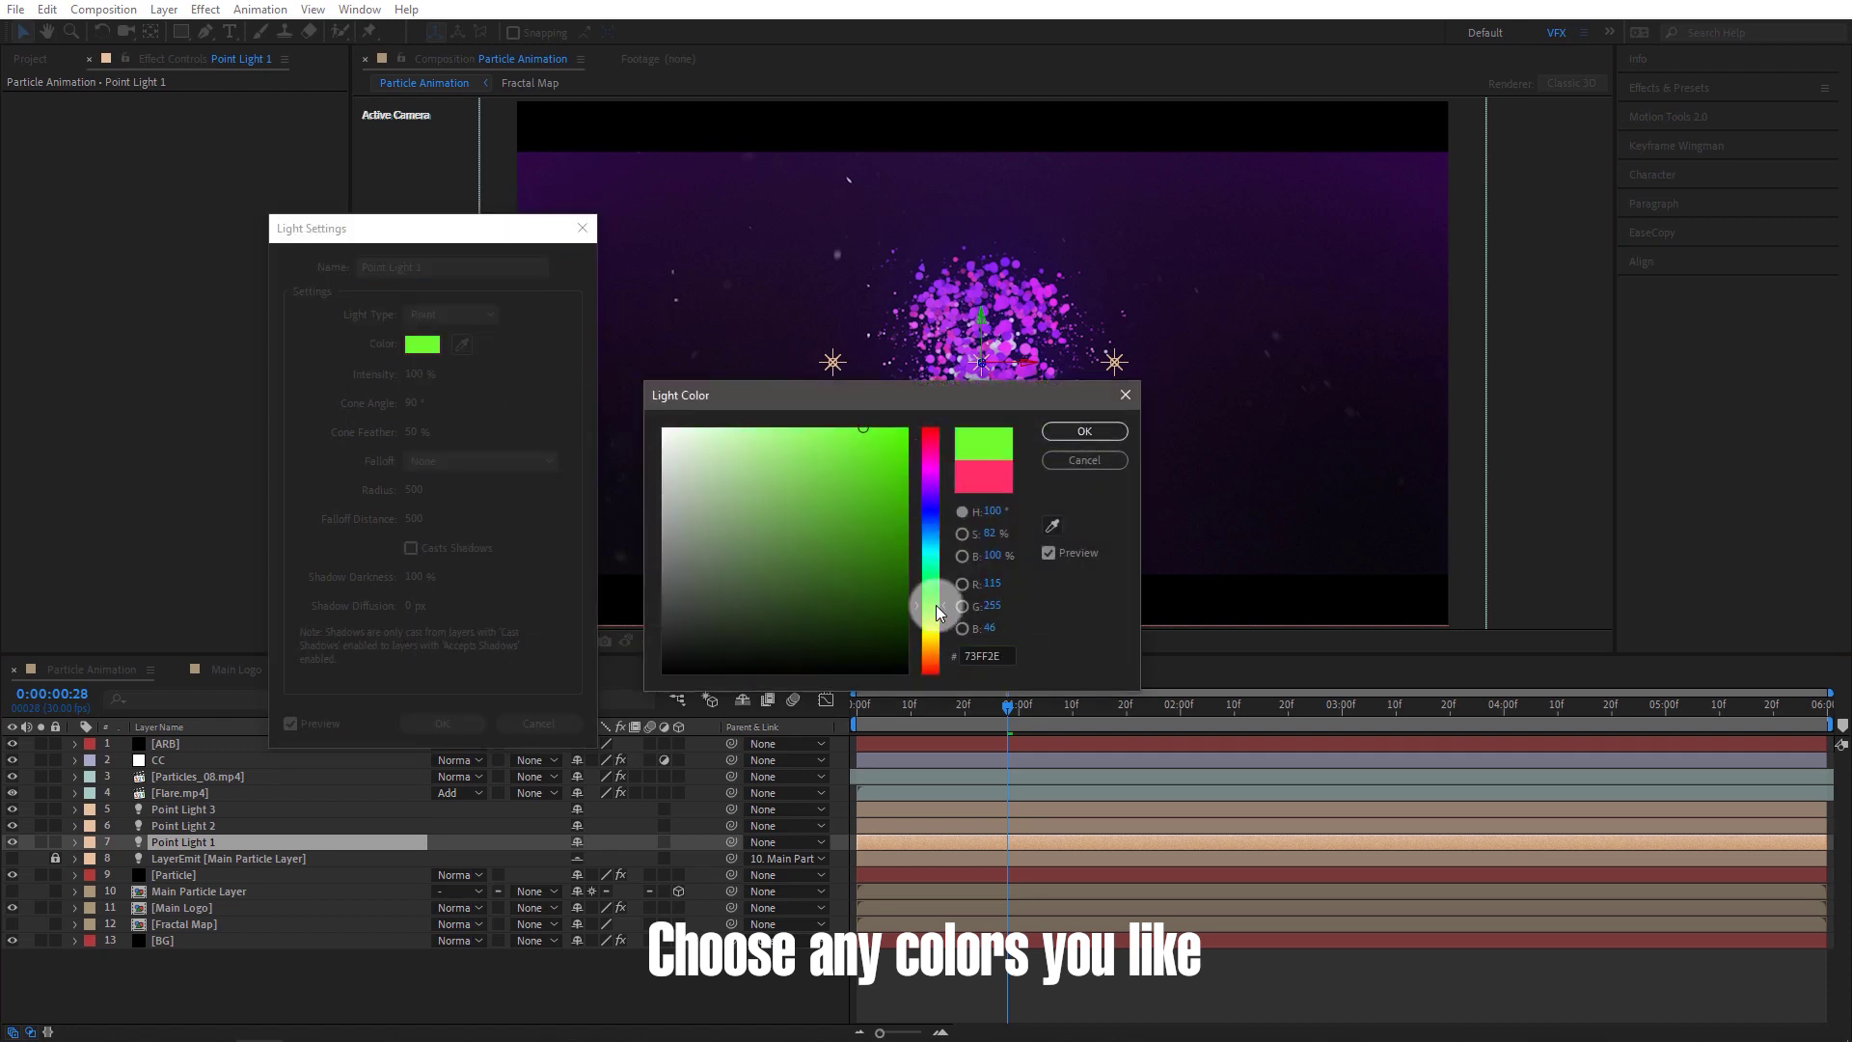
left_click(1084, 433)
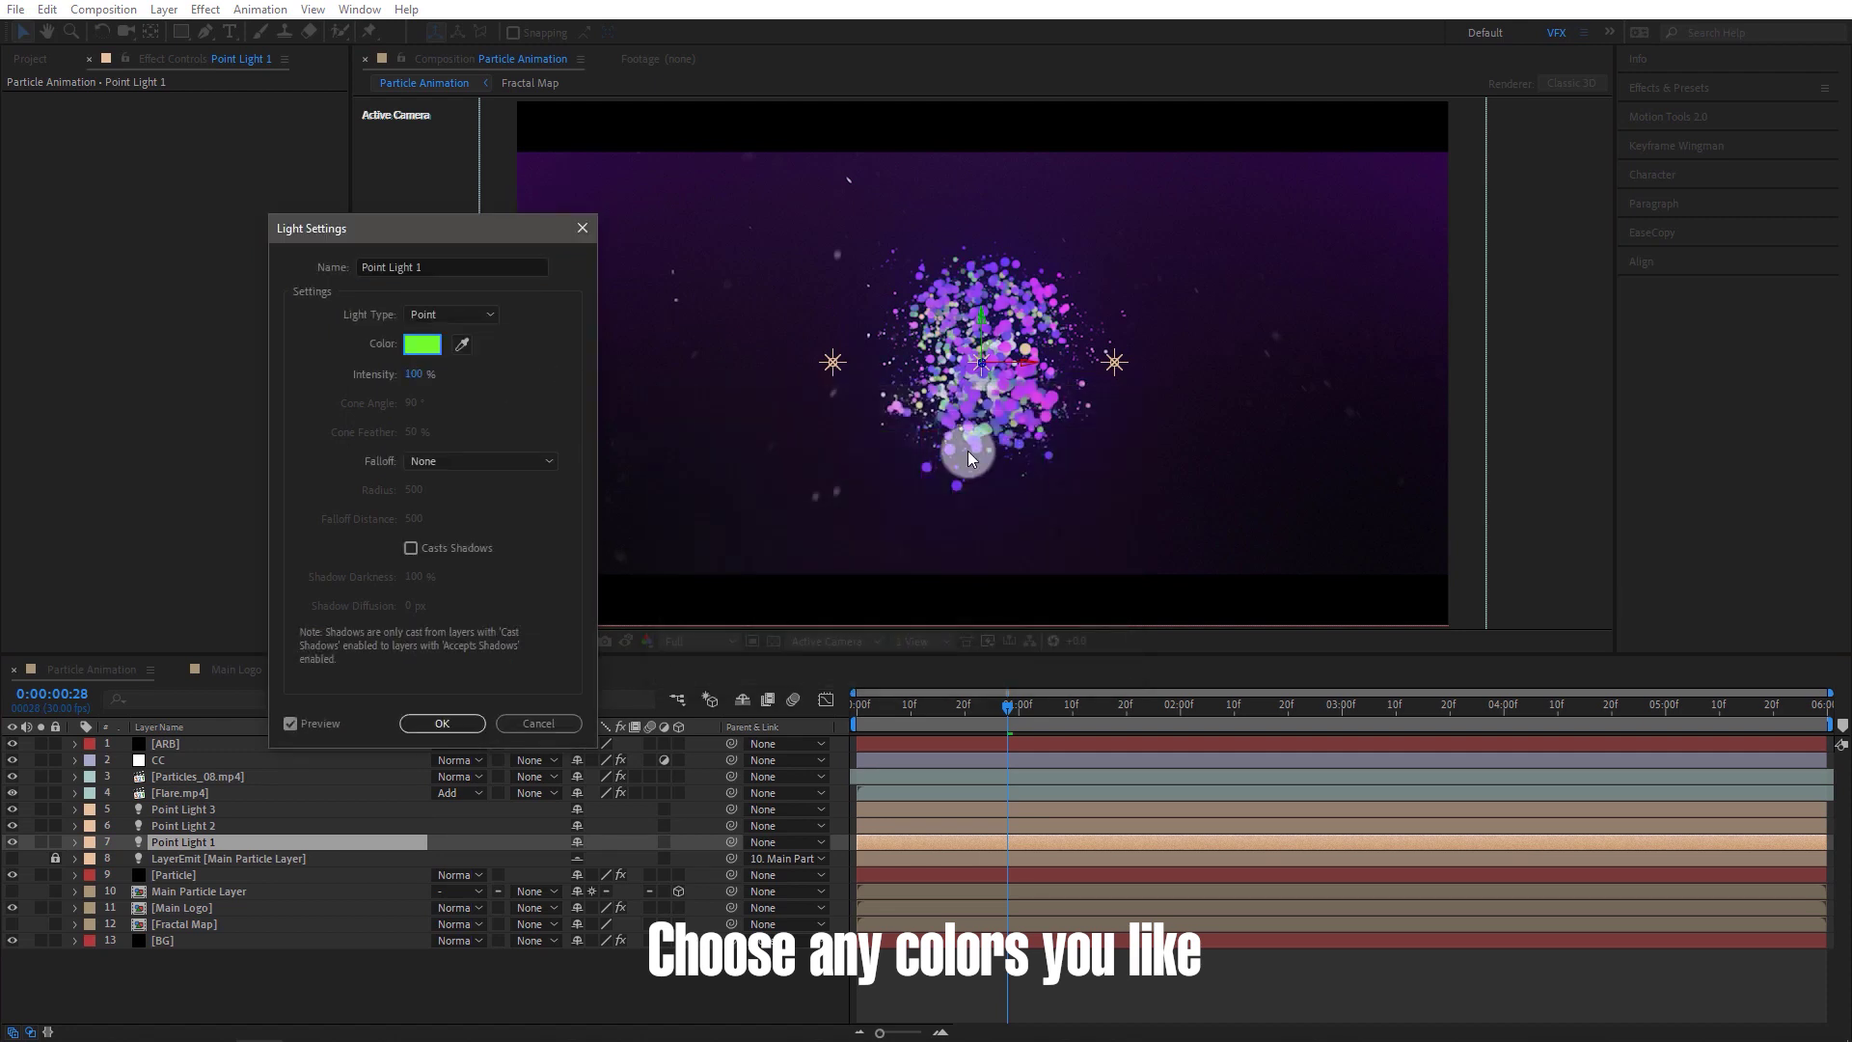
left_click(434, 347)
left_click_drag(935, 635, 943, 659)
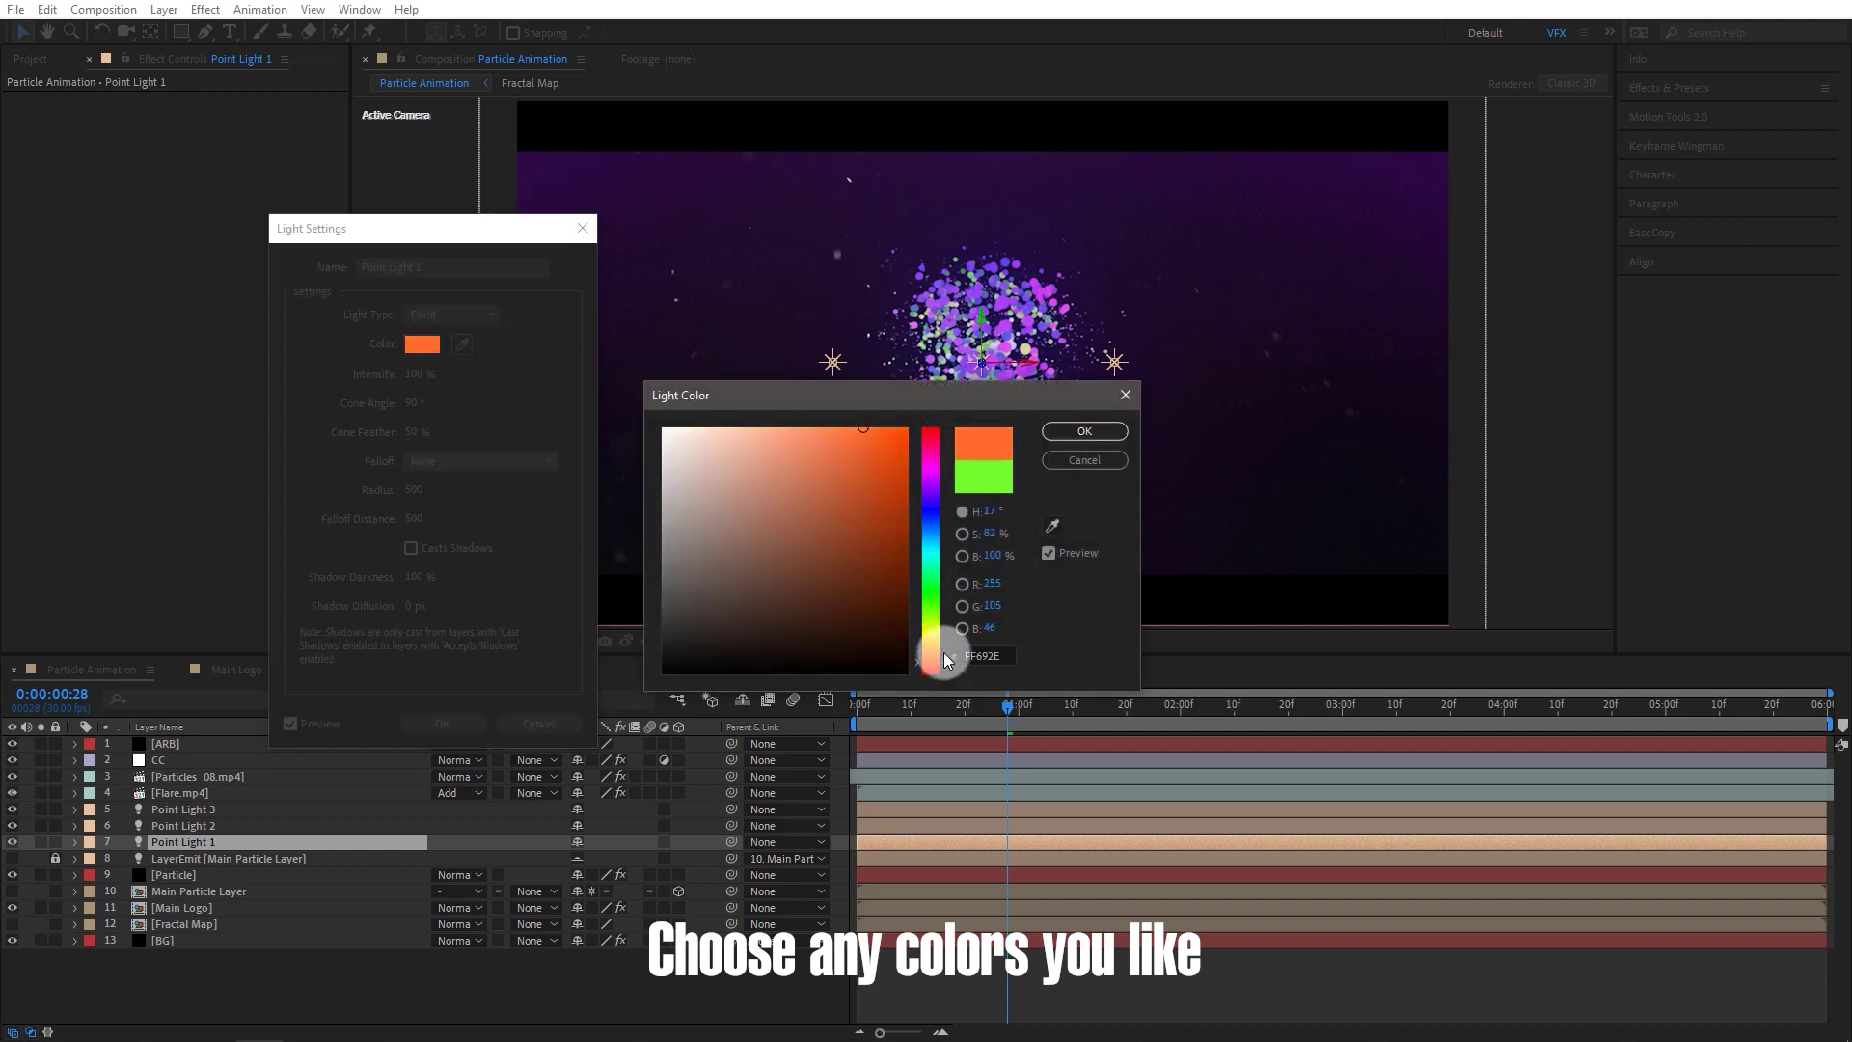
left_click(1067, 433)
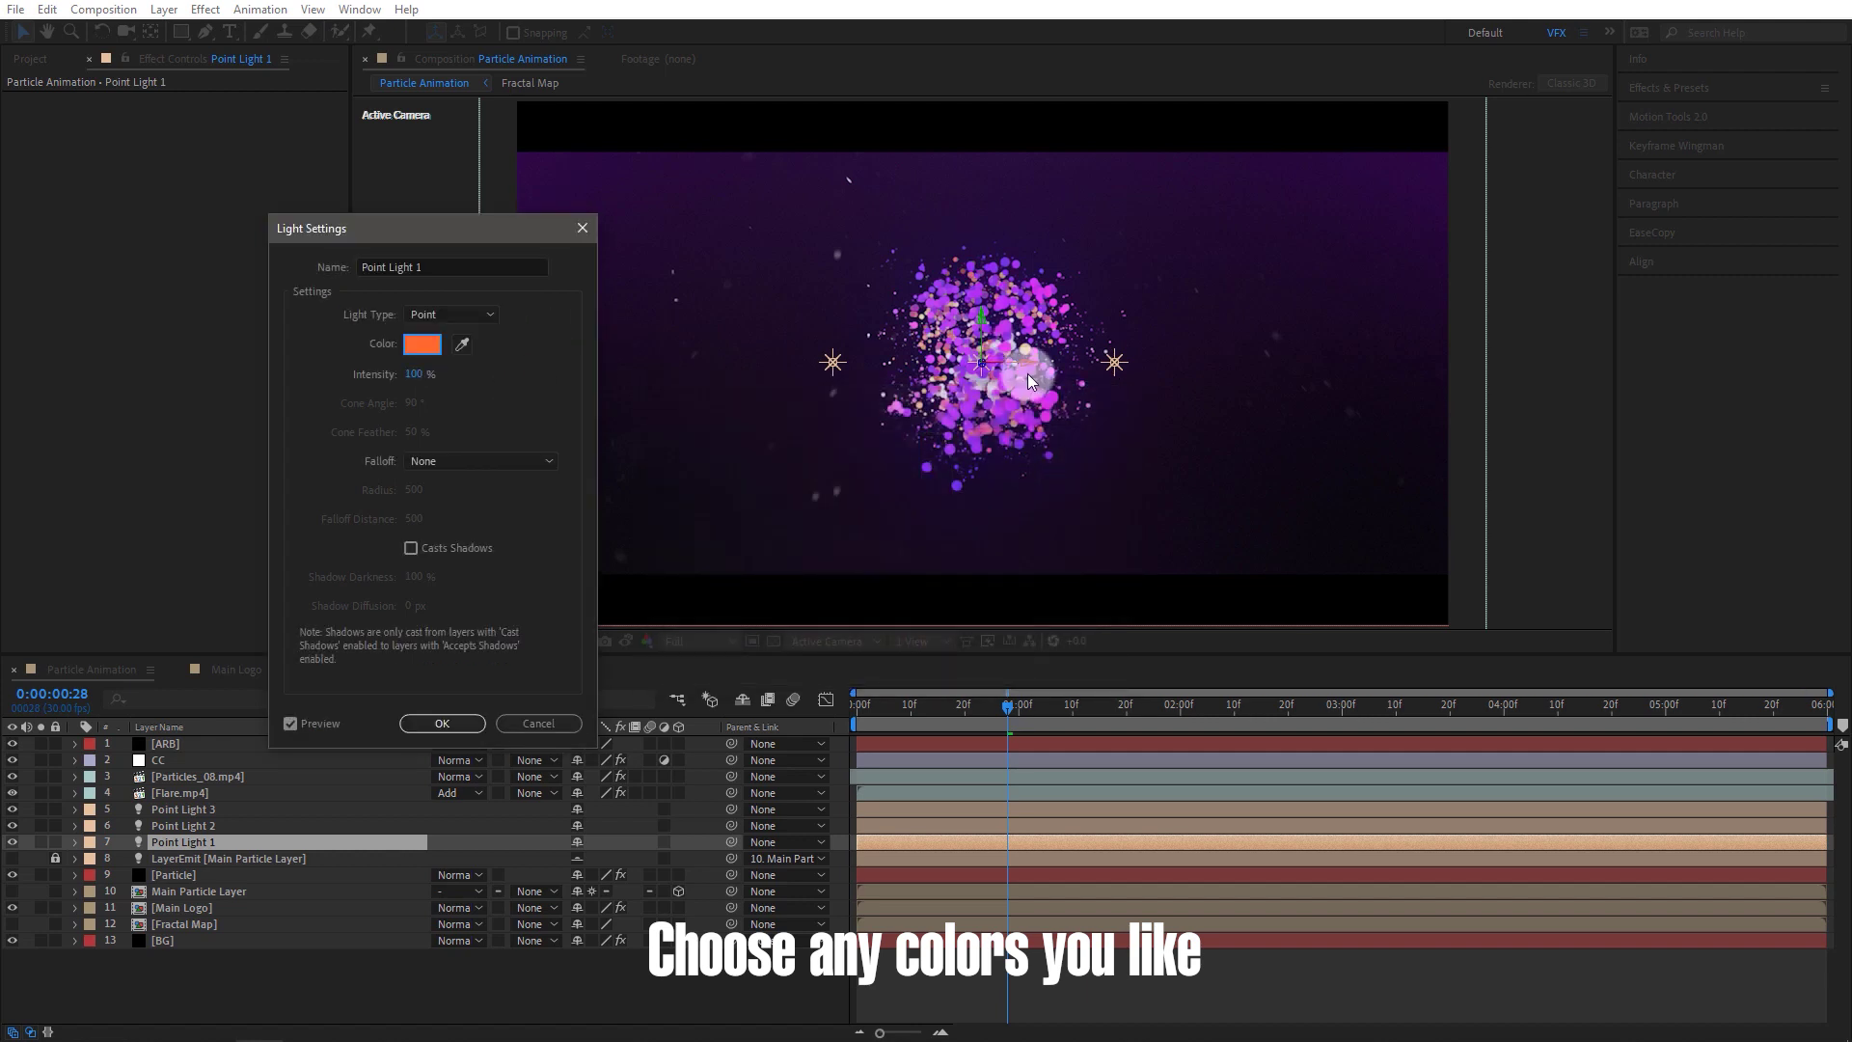
Set Point Light 1's colour to blue and apply the light settings
left_click(417, 344)
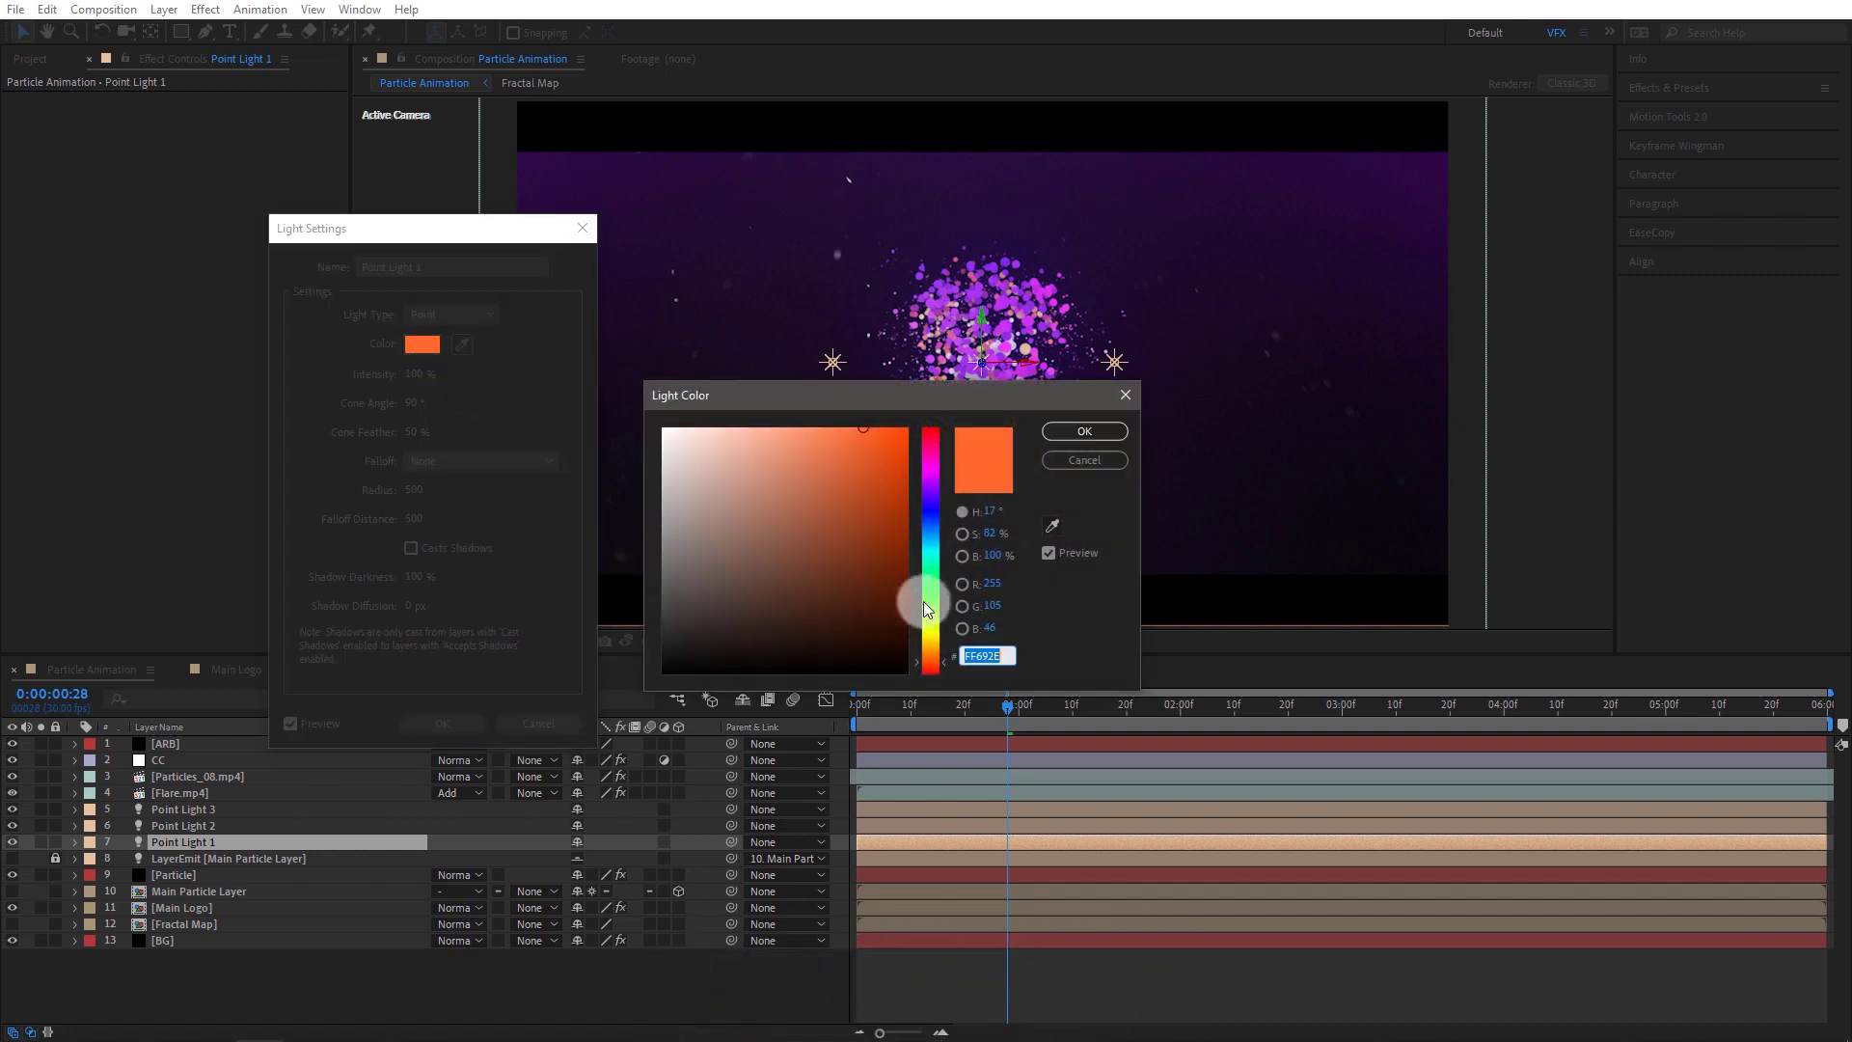
mouse_move(928, 600)
left_mouse_down()
mouse_move(929, 500)
mouse_move(934, 519)
left_mouse_up()
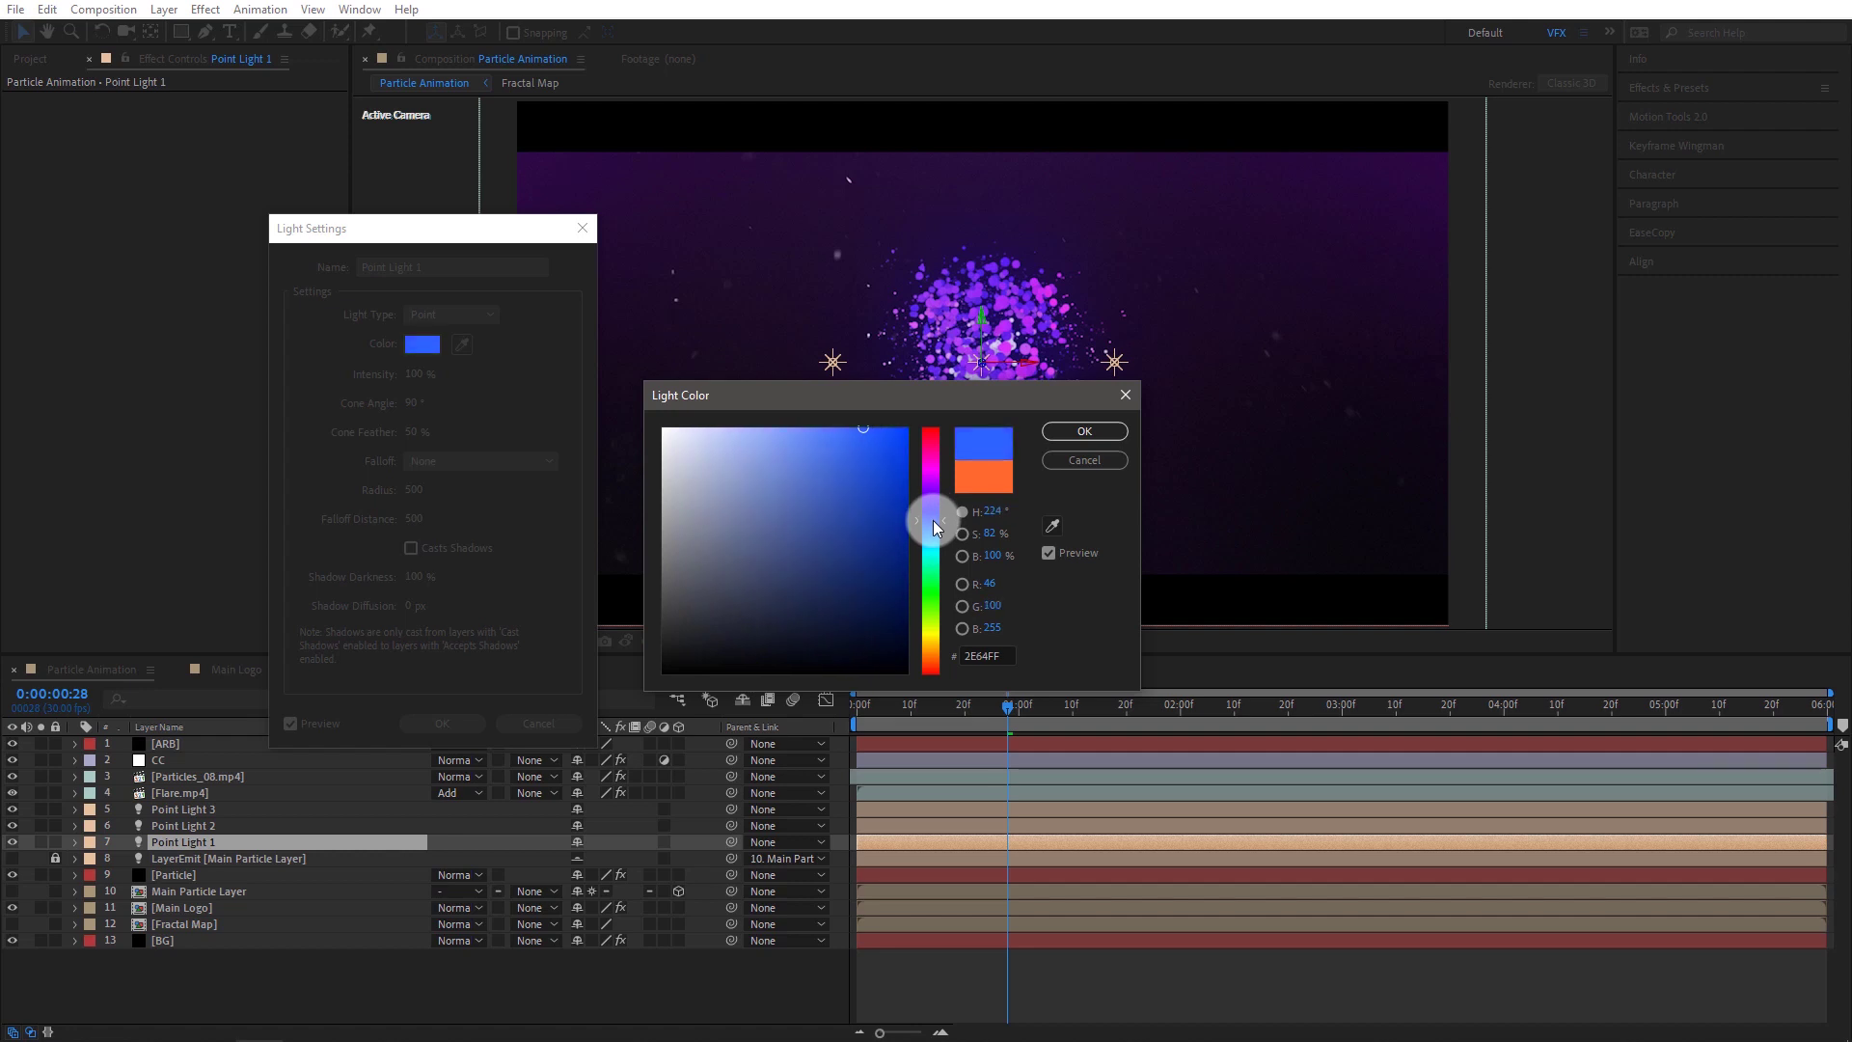
left_click(1084, 431)
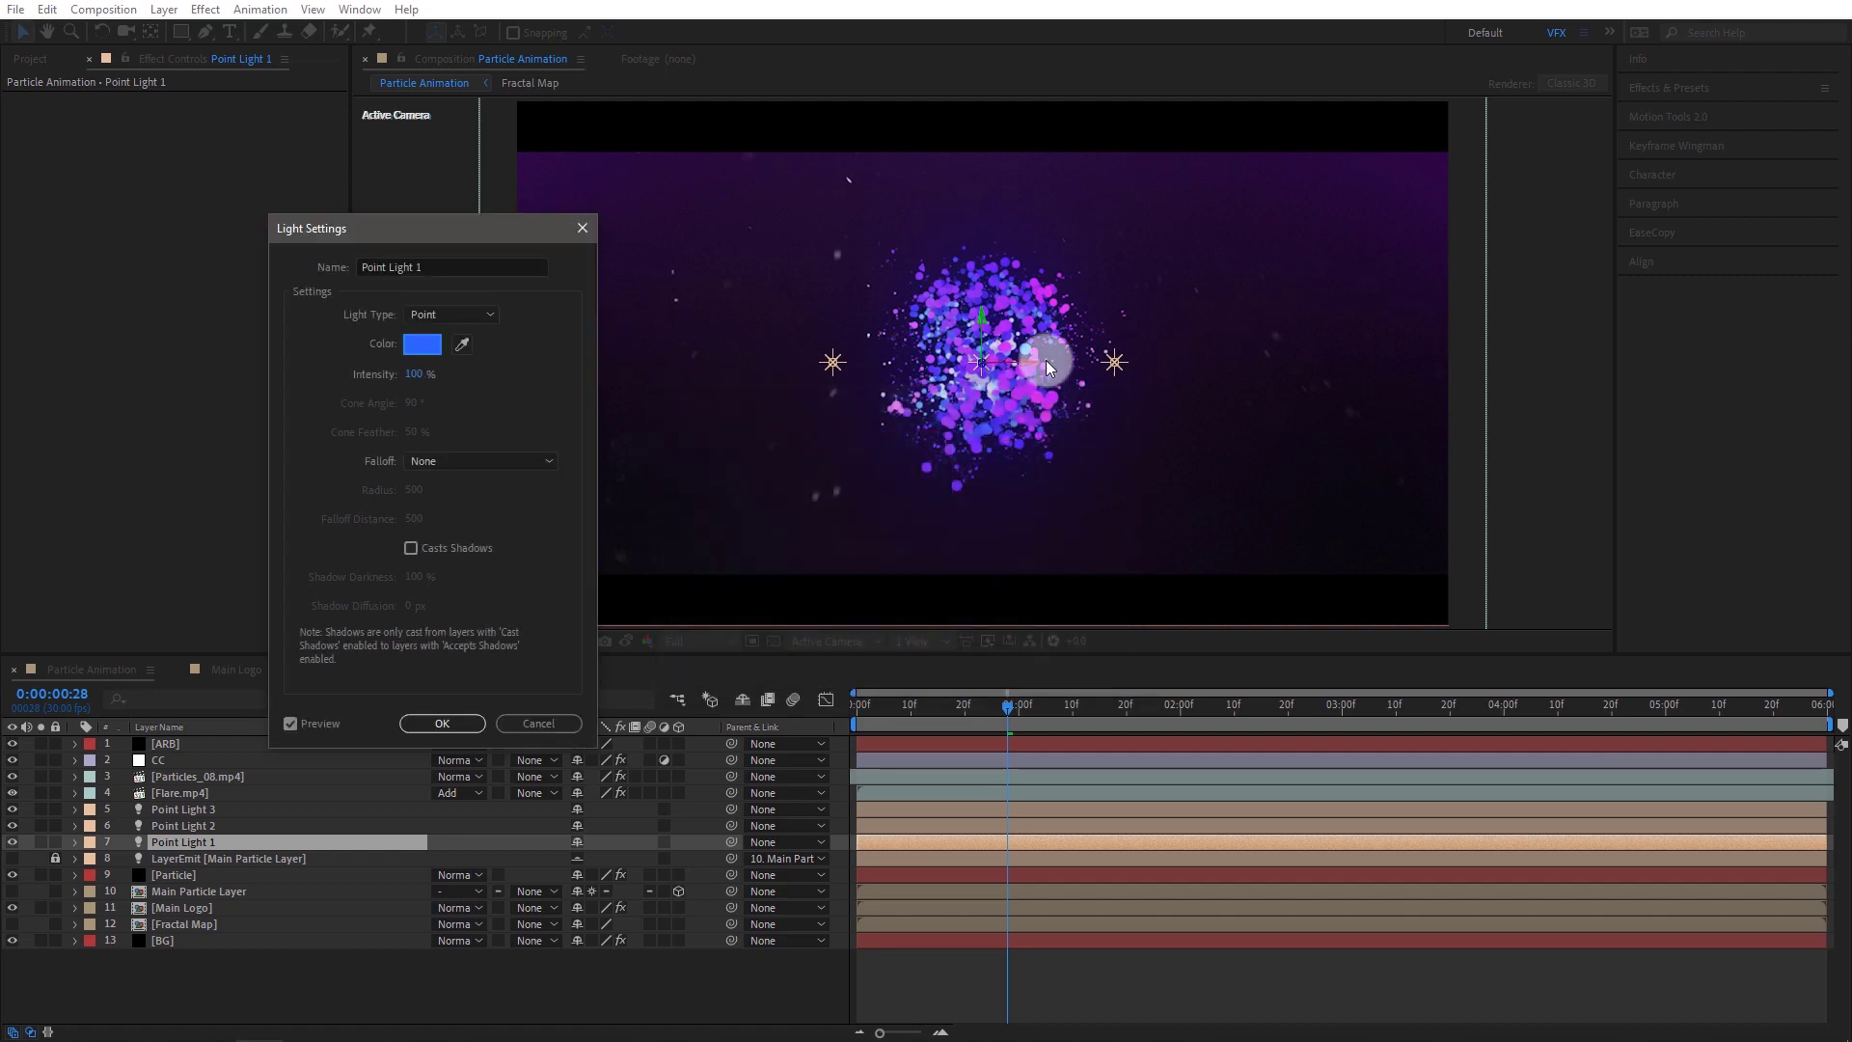
left_click(436, 730)
left_click(235, 972)
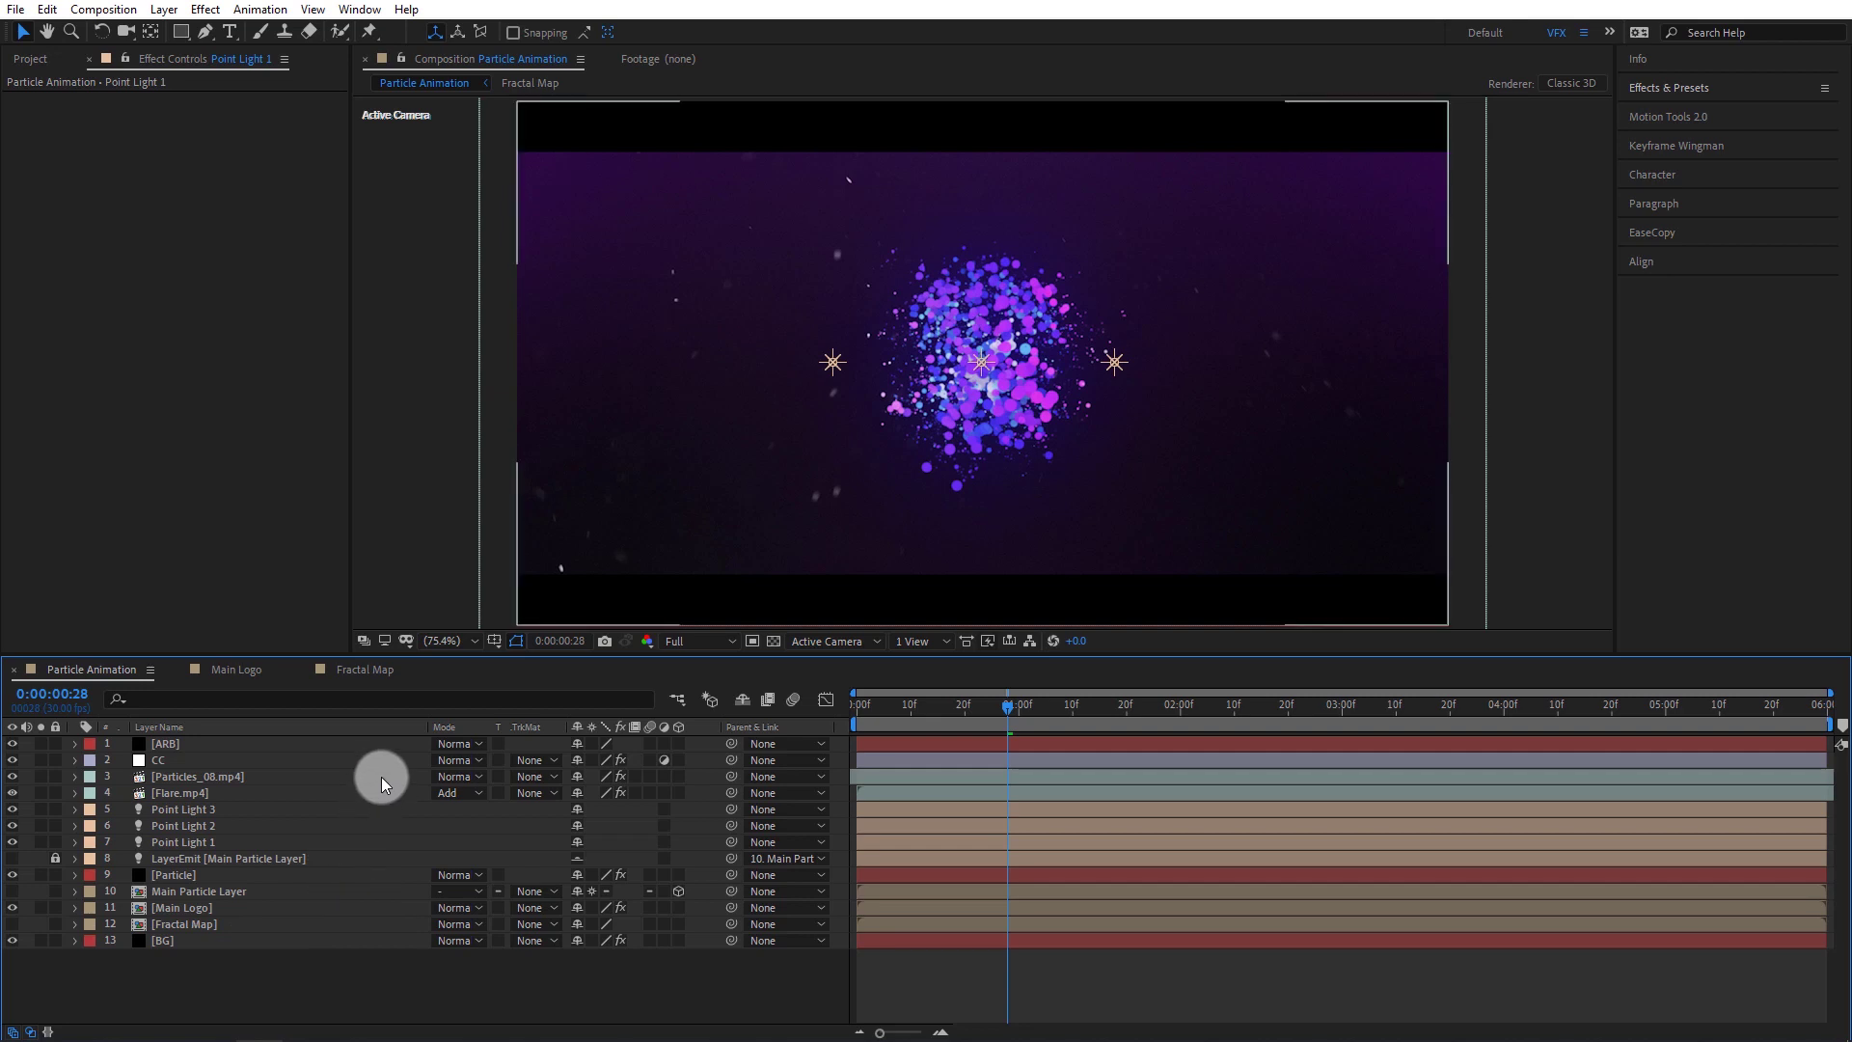
Return to the start of the composition and play a preview
left_click_drag(907, 704, 795, 704)
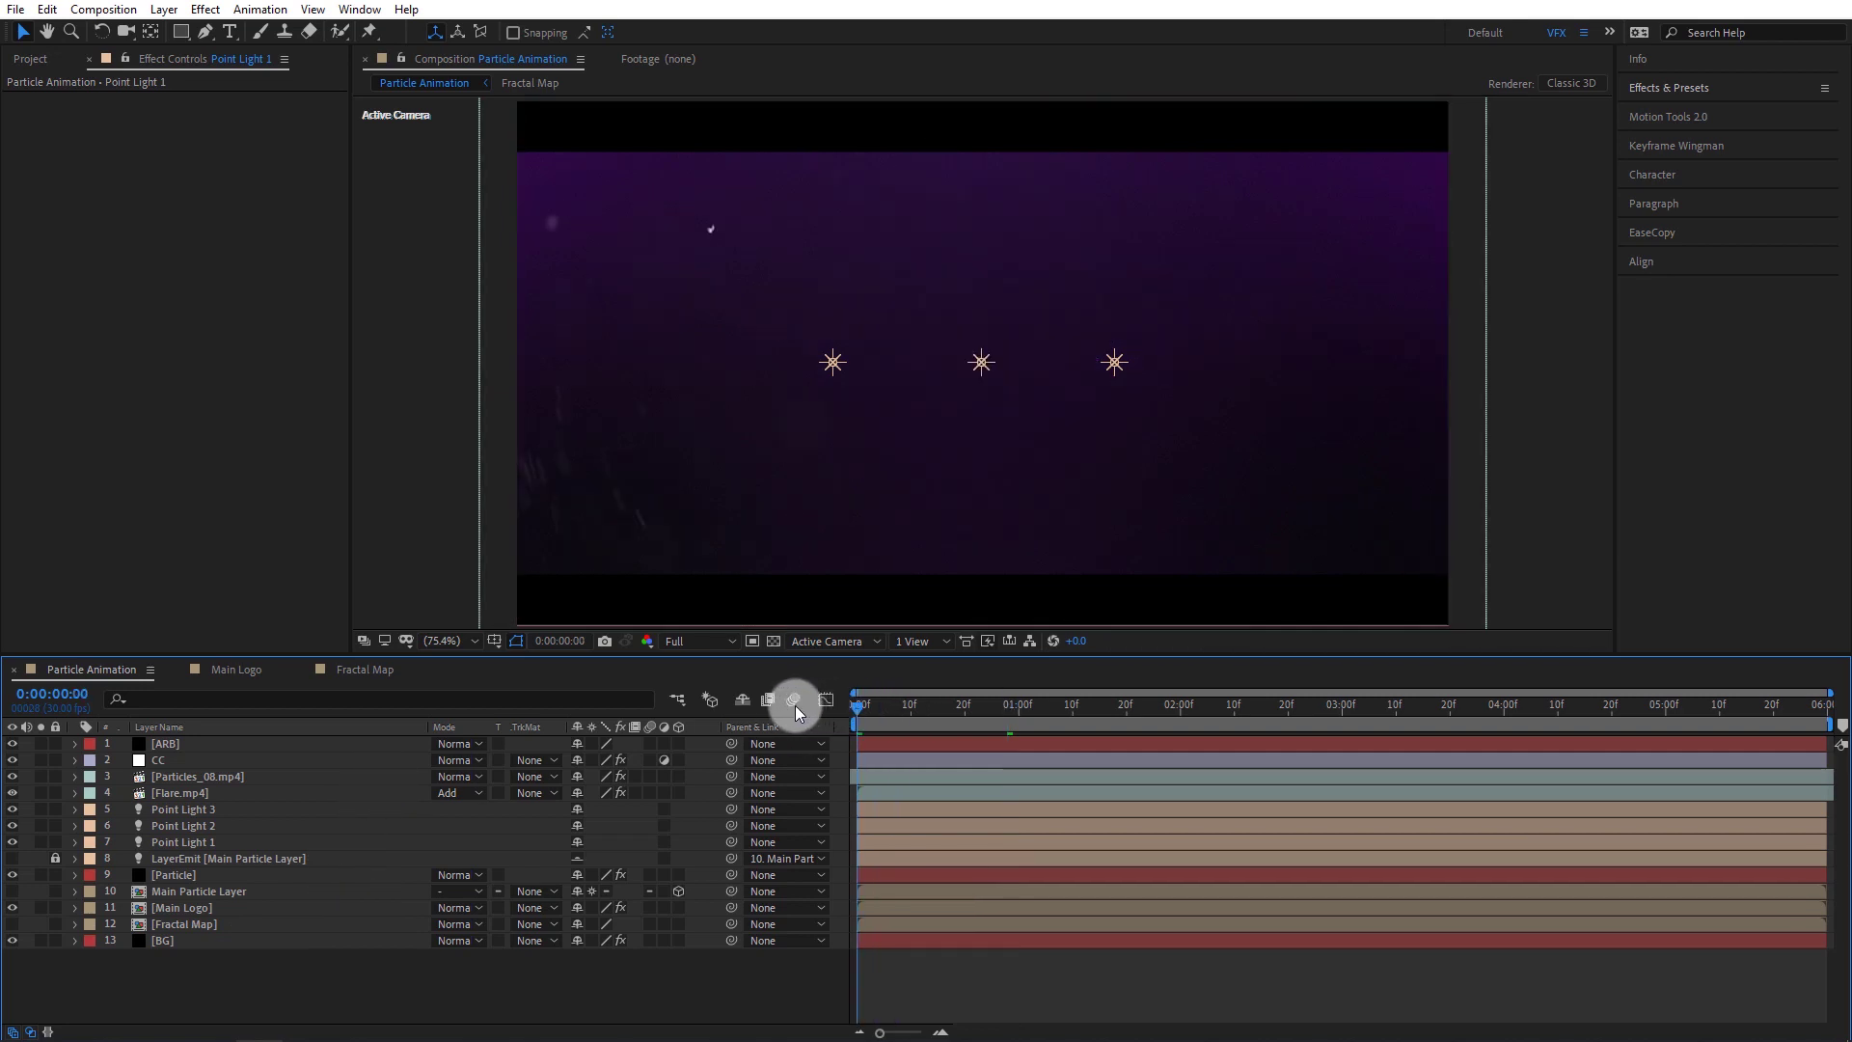
left_click(378, 391)
key("space")
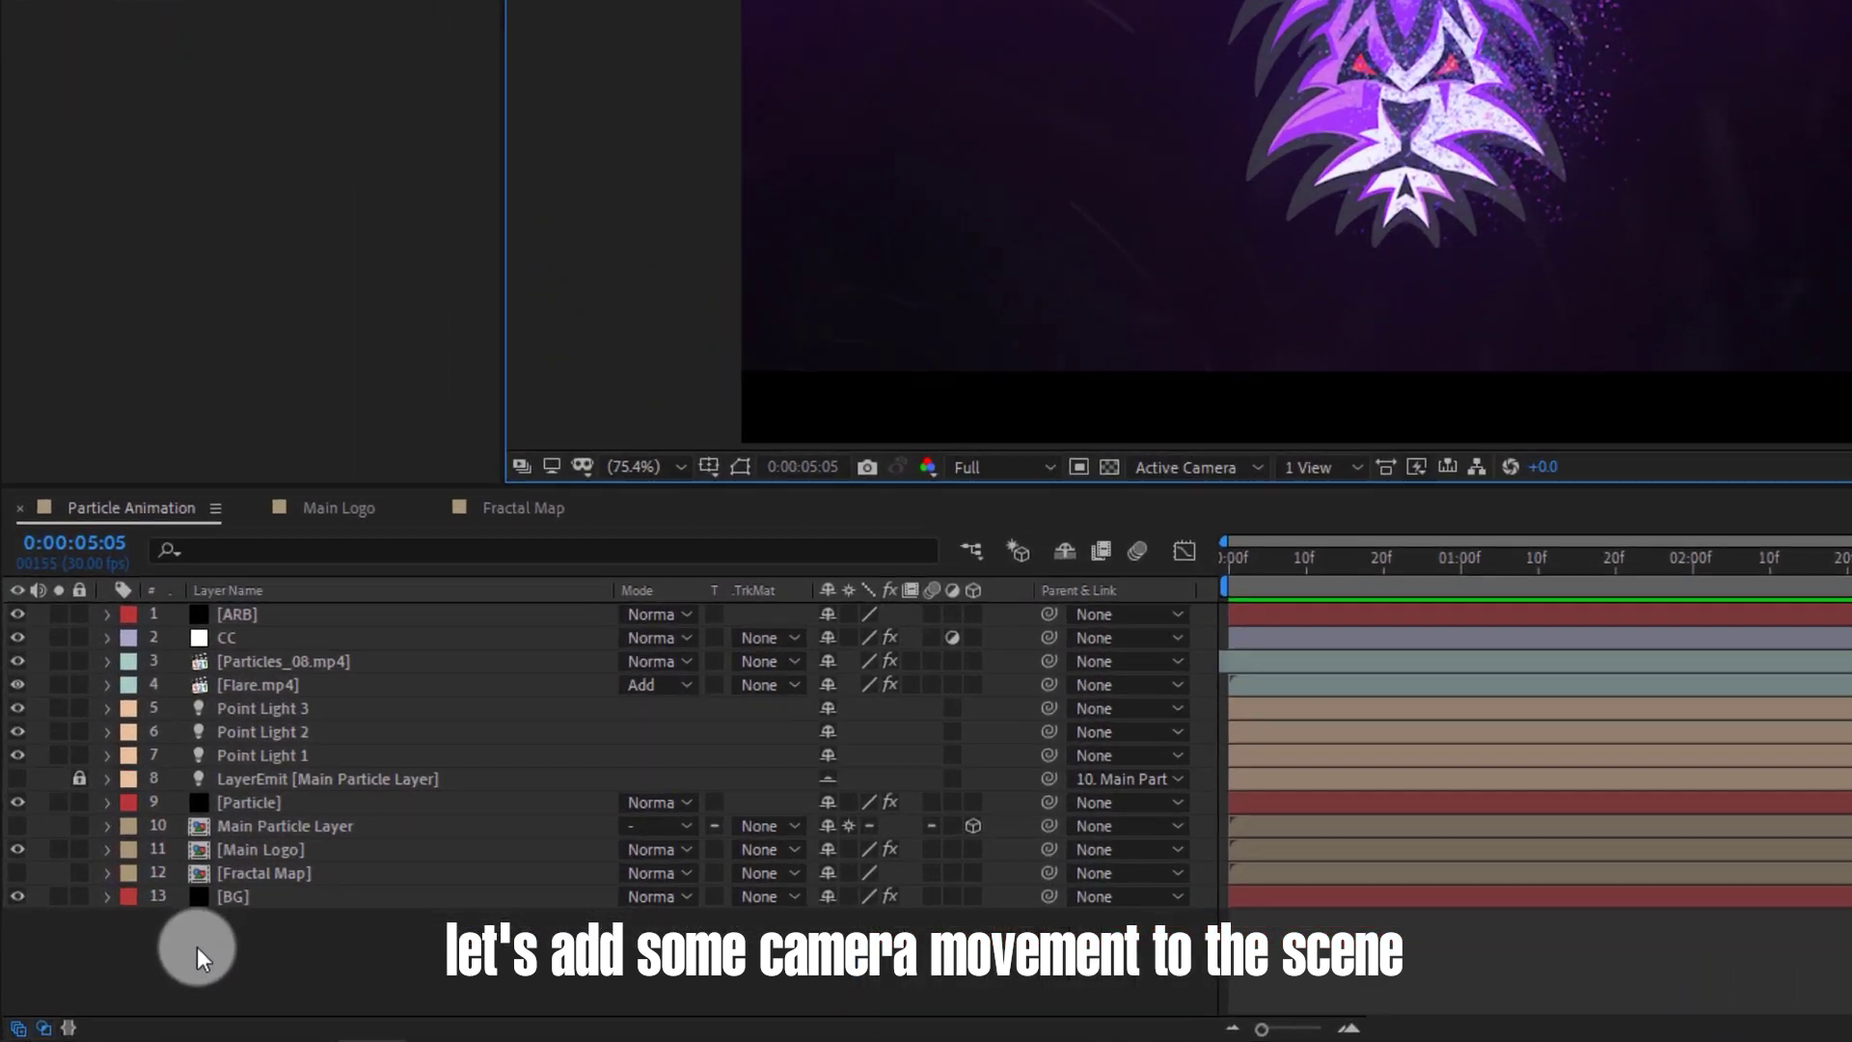
Add a One-Node Camera named Camera 1 and move the playhead to the first frame
right_click(147, 972)
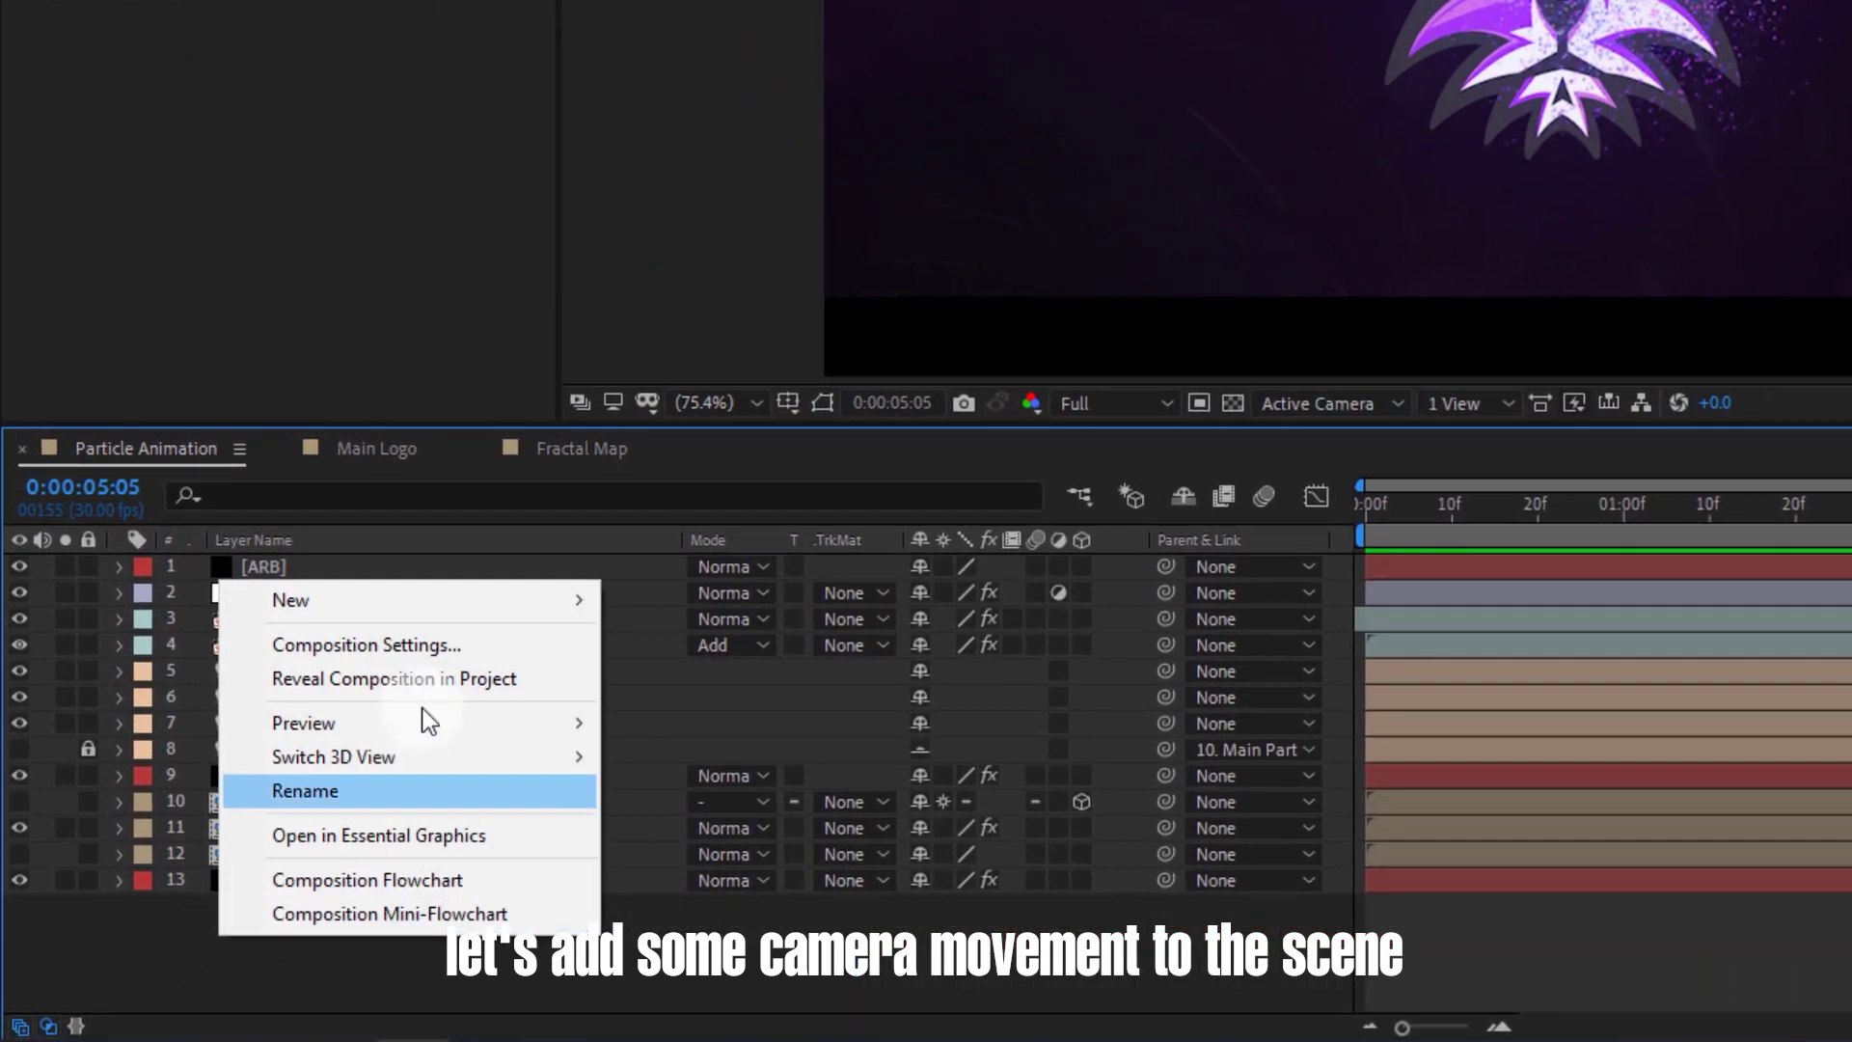
mouse_move(285, 767)
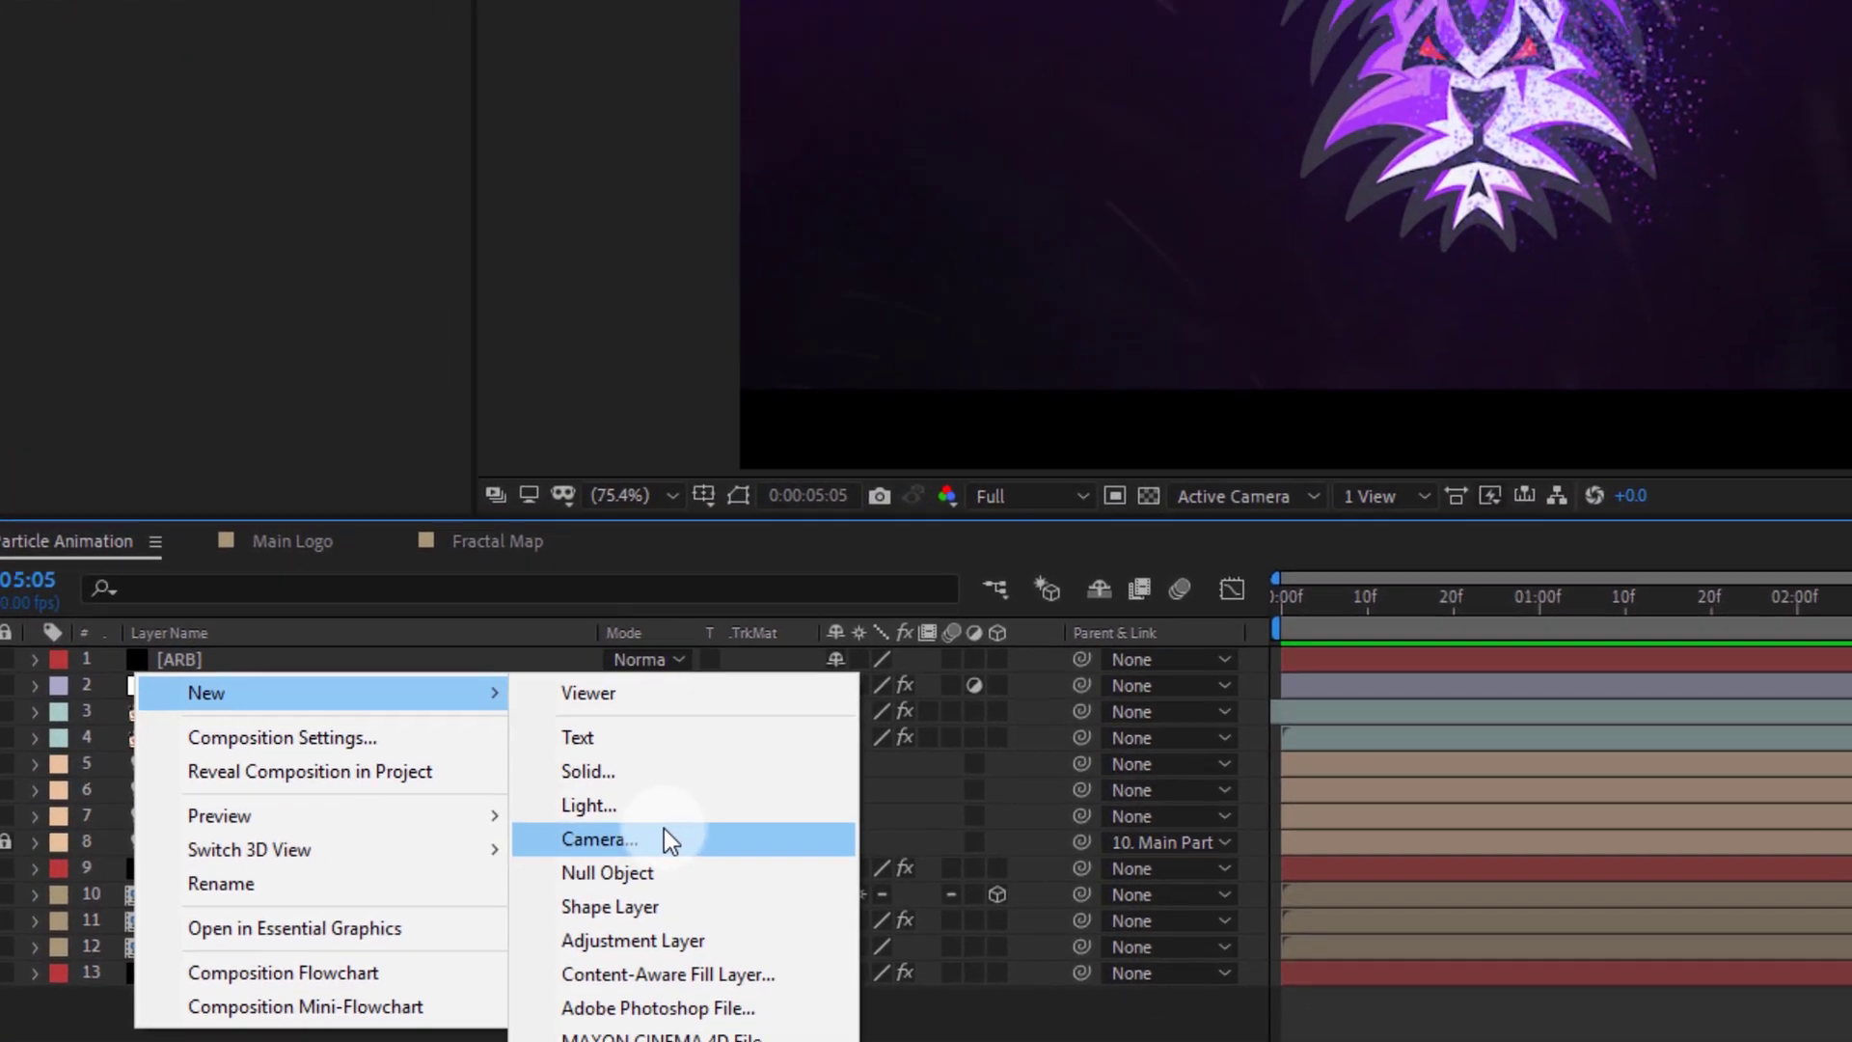
left_click(744, 745)
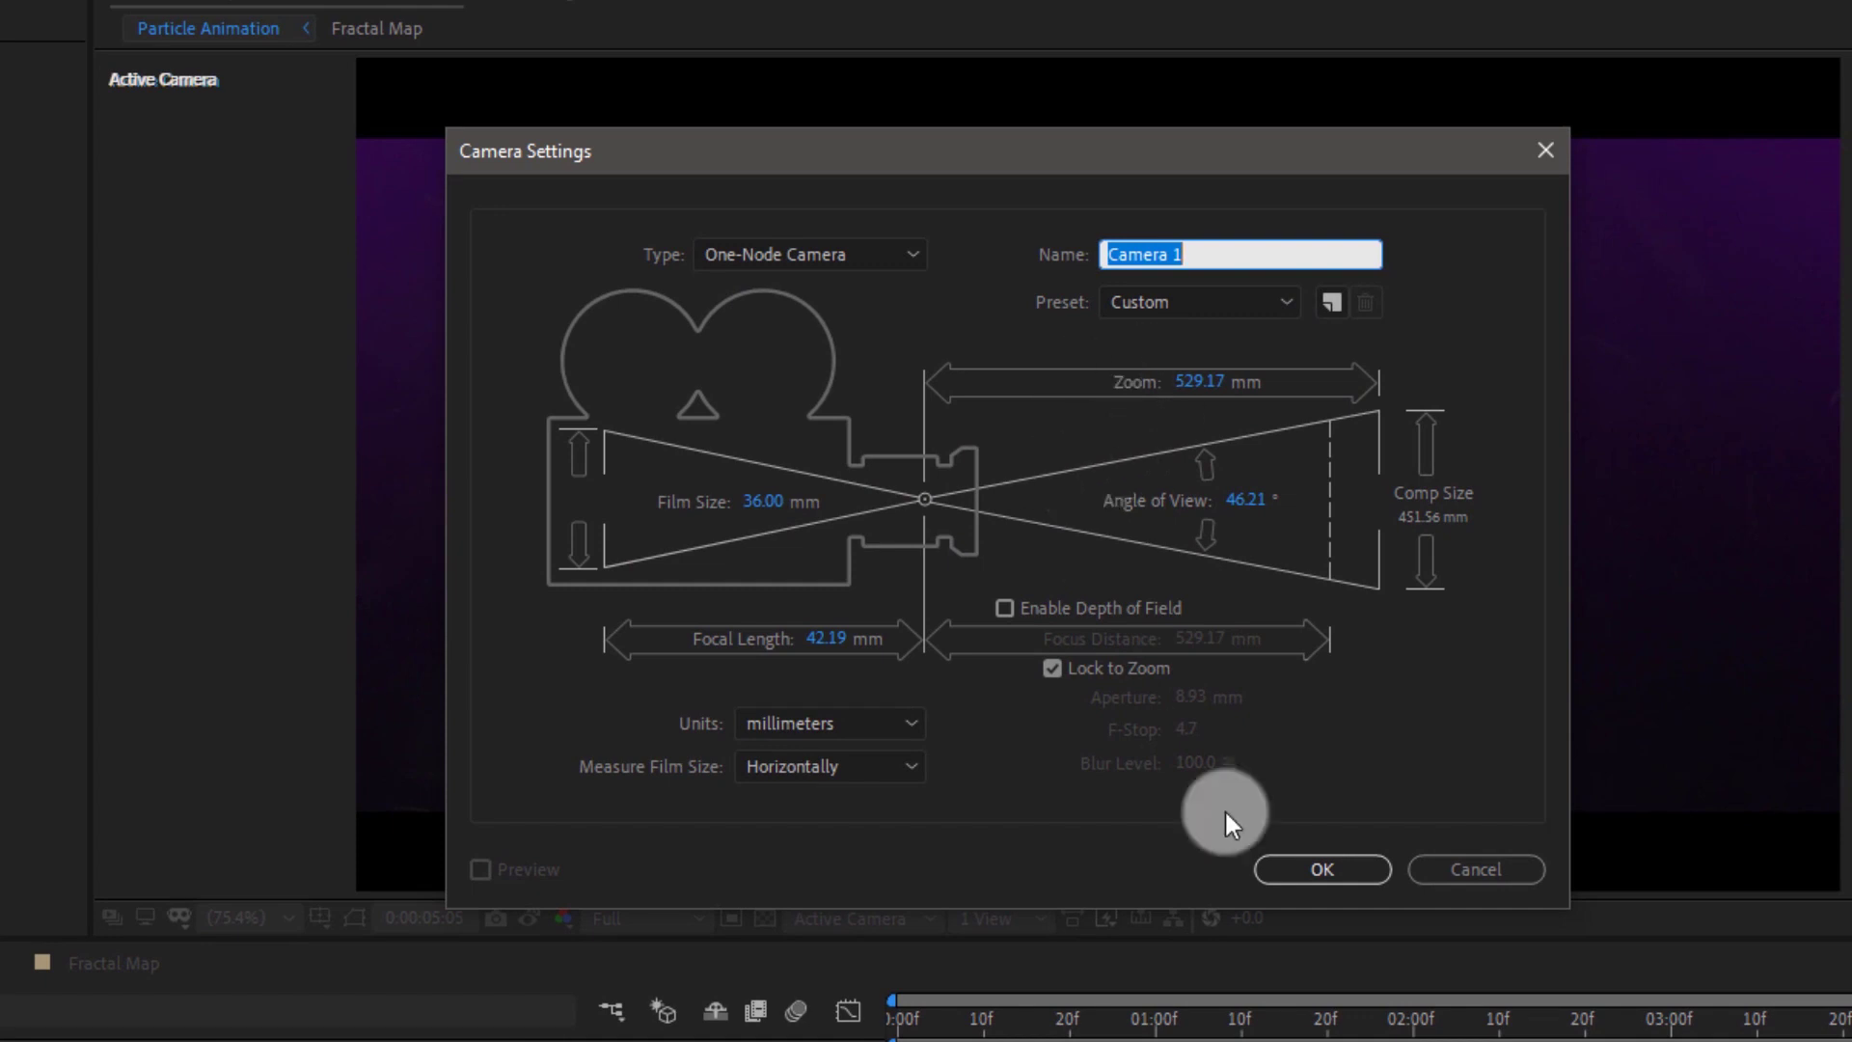
left_click(1304, 875)
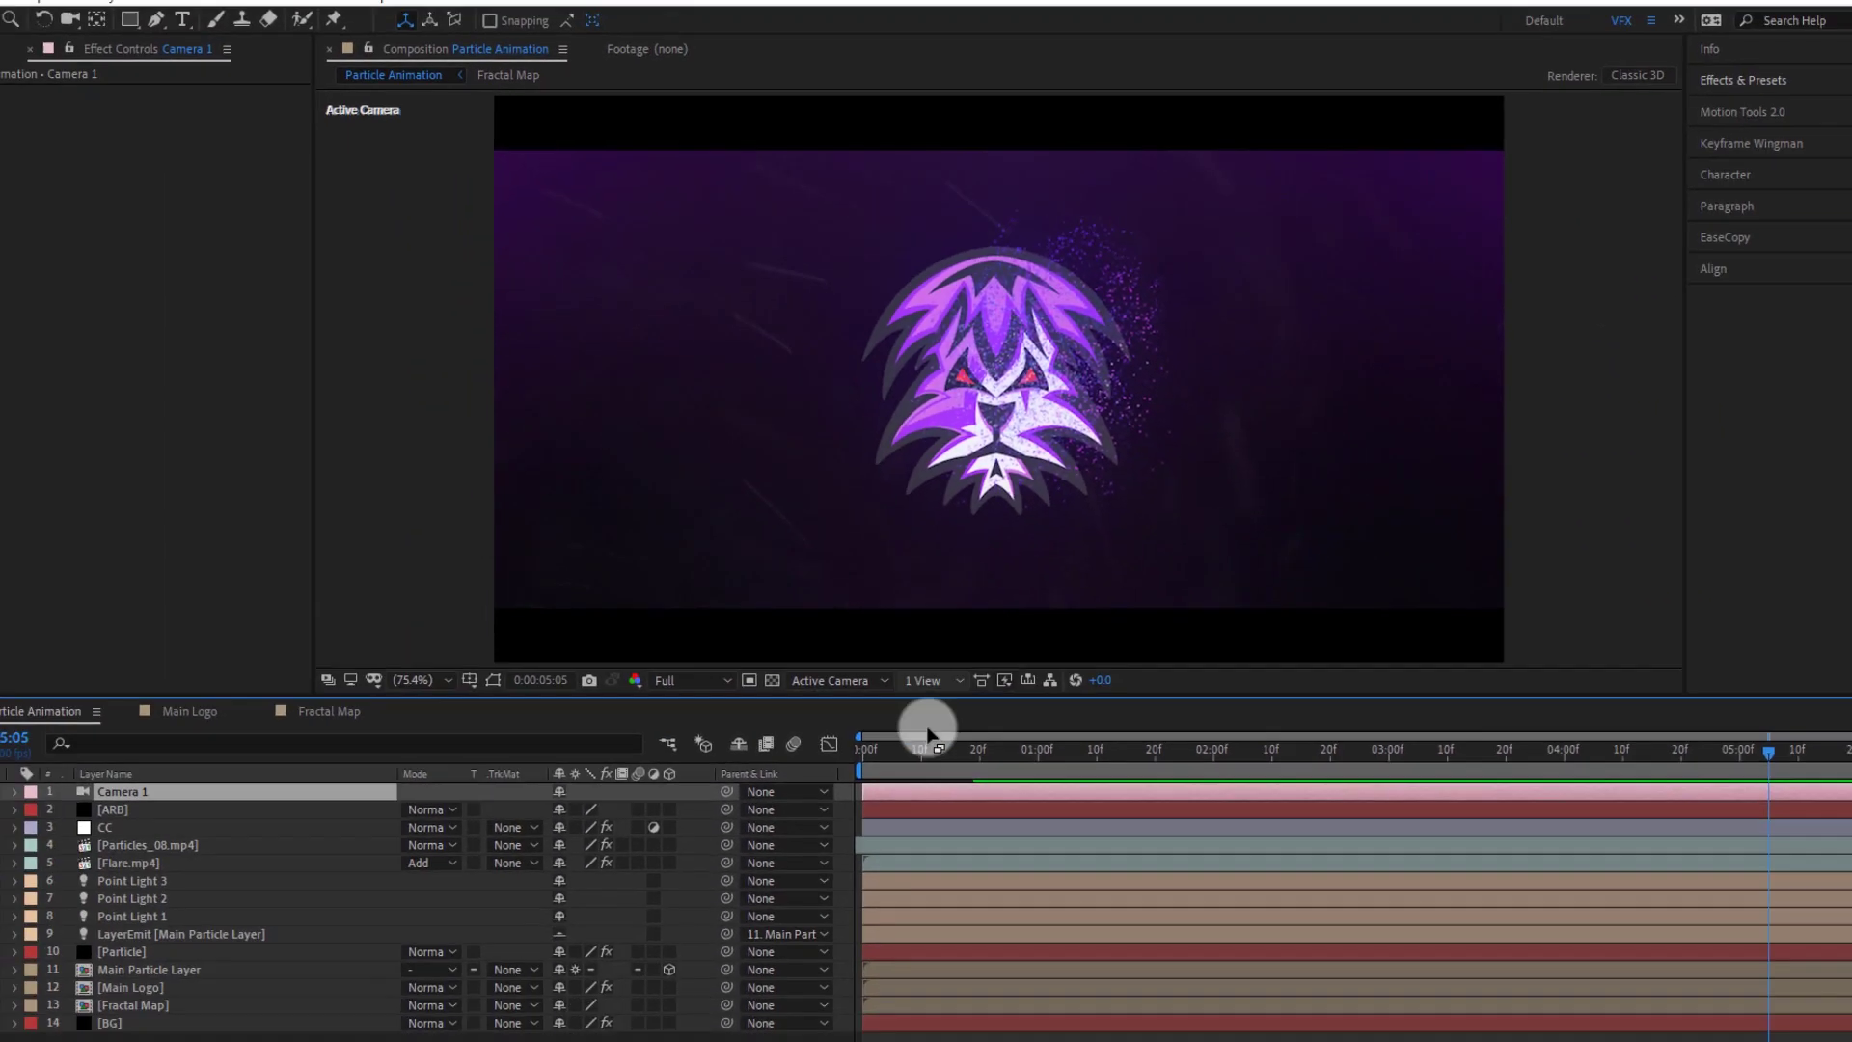
left_click_drag(928, 735, 859, 704)
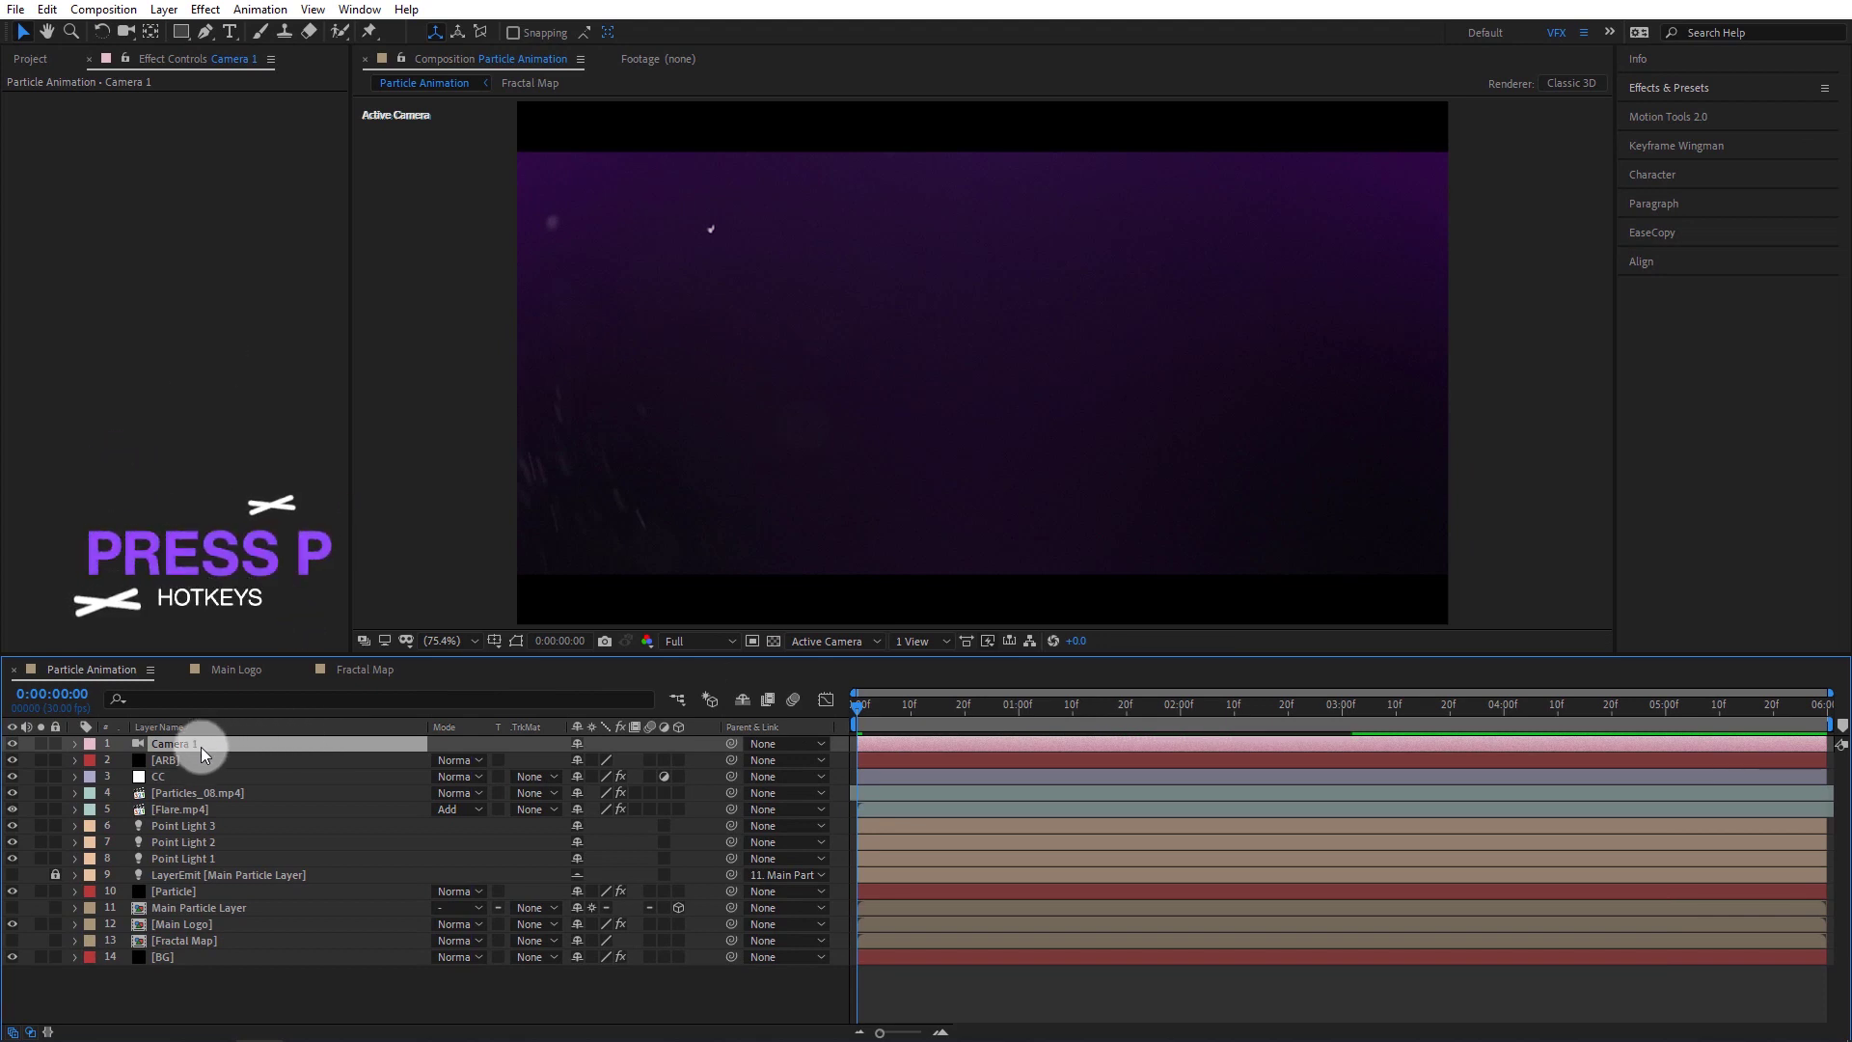
Keyframe Camera 1's Position at frame 0, dollied back to Z -1569
key("p")
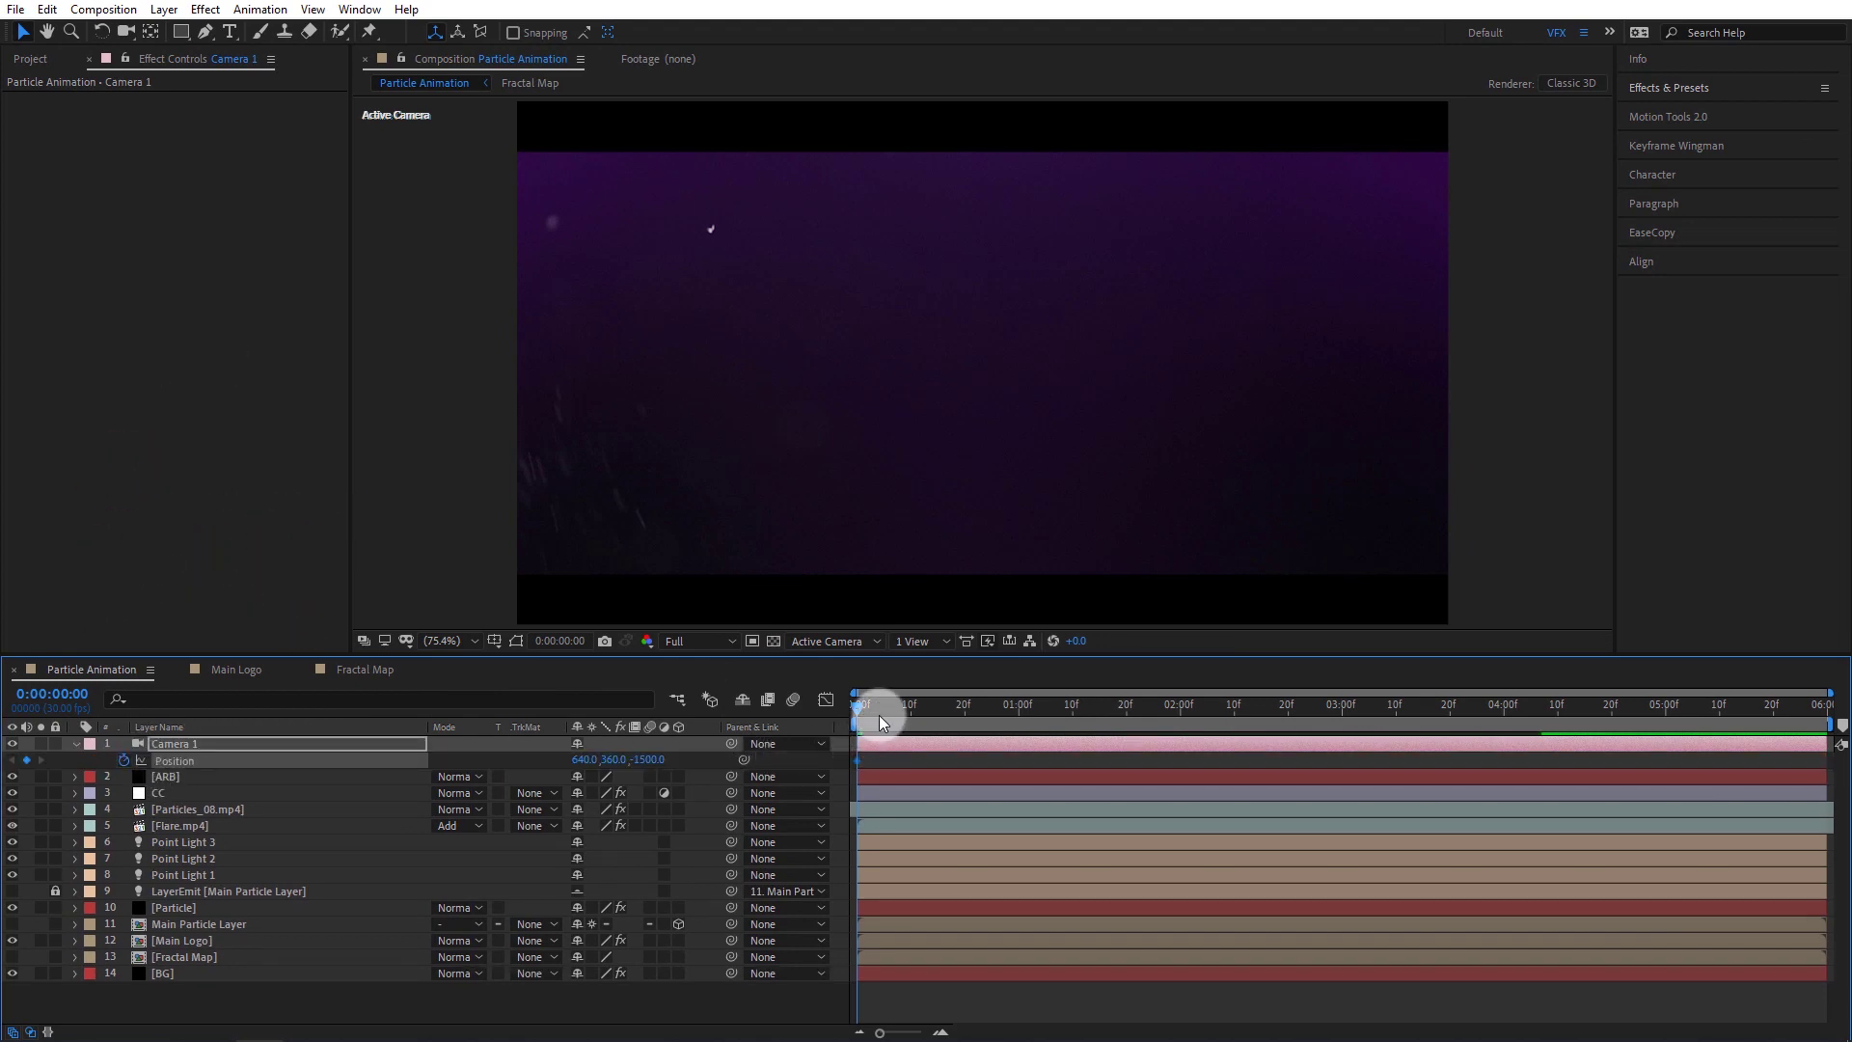
left_click_drag(880, 721, 709, 747)
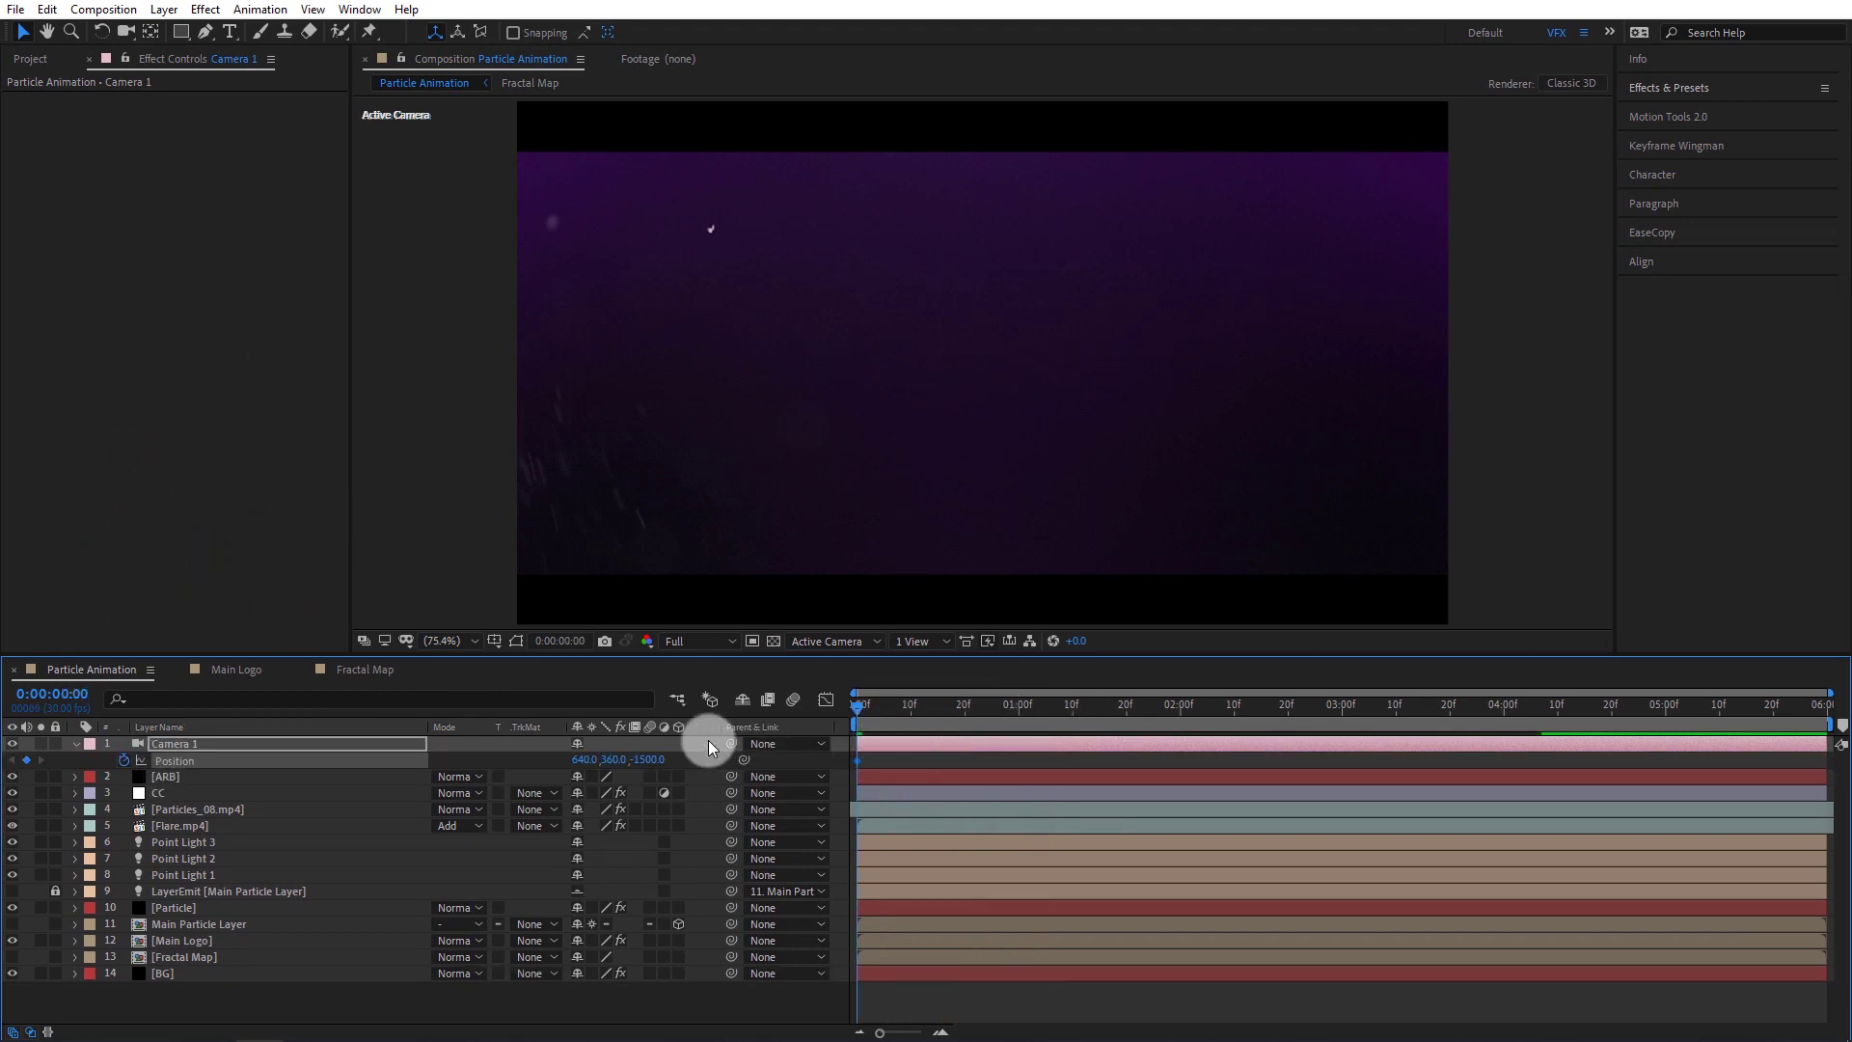
left_click(126, 38)
left_click_drag(1279, 444, 1283, 476)
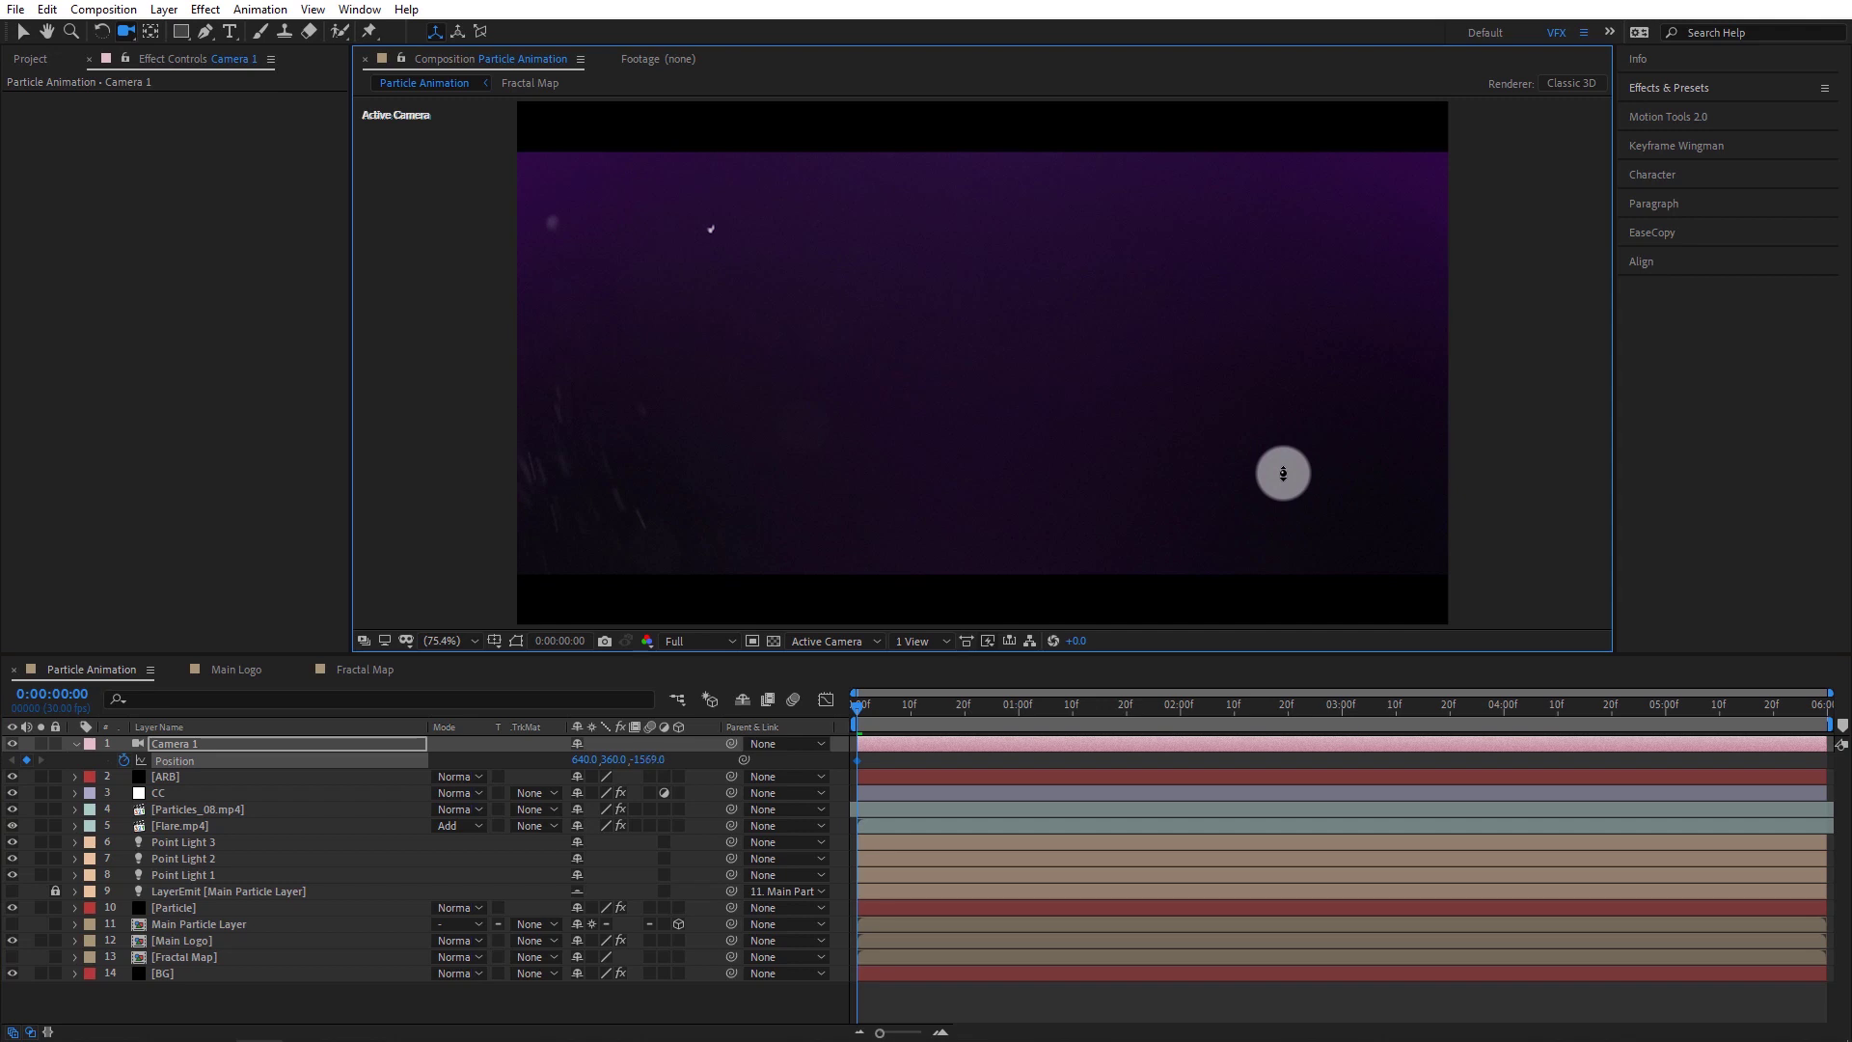
Try a camera push-in toward the logo at 0:00:05:29, then undo it
left_click_drag(1424, 720, 1844, 730)
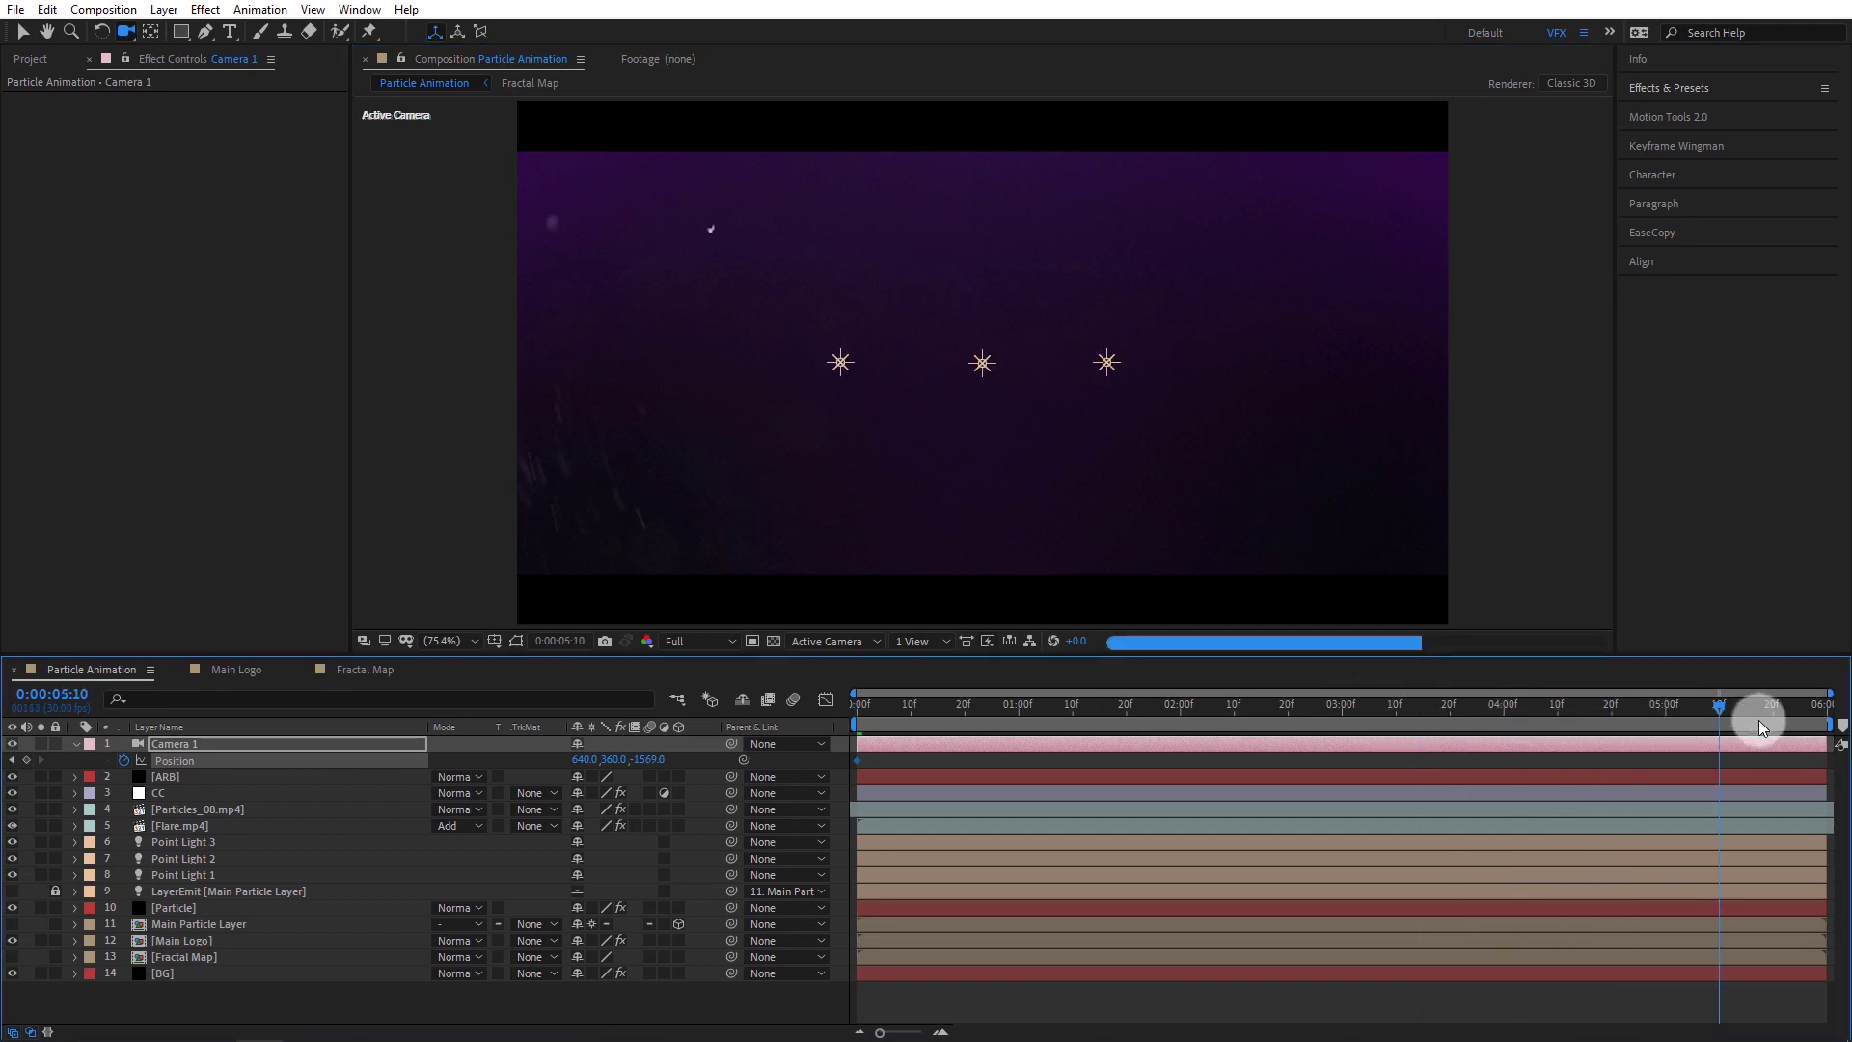
left_click_drag(1295, 471, 1296, 445)
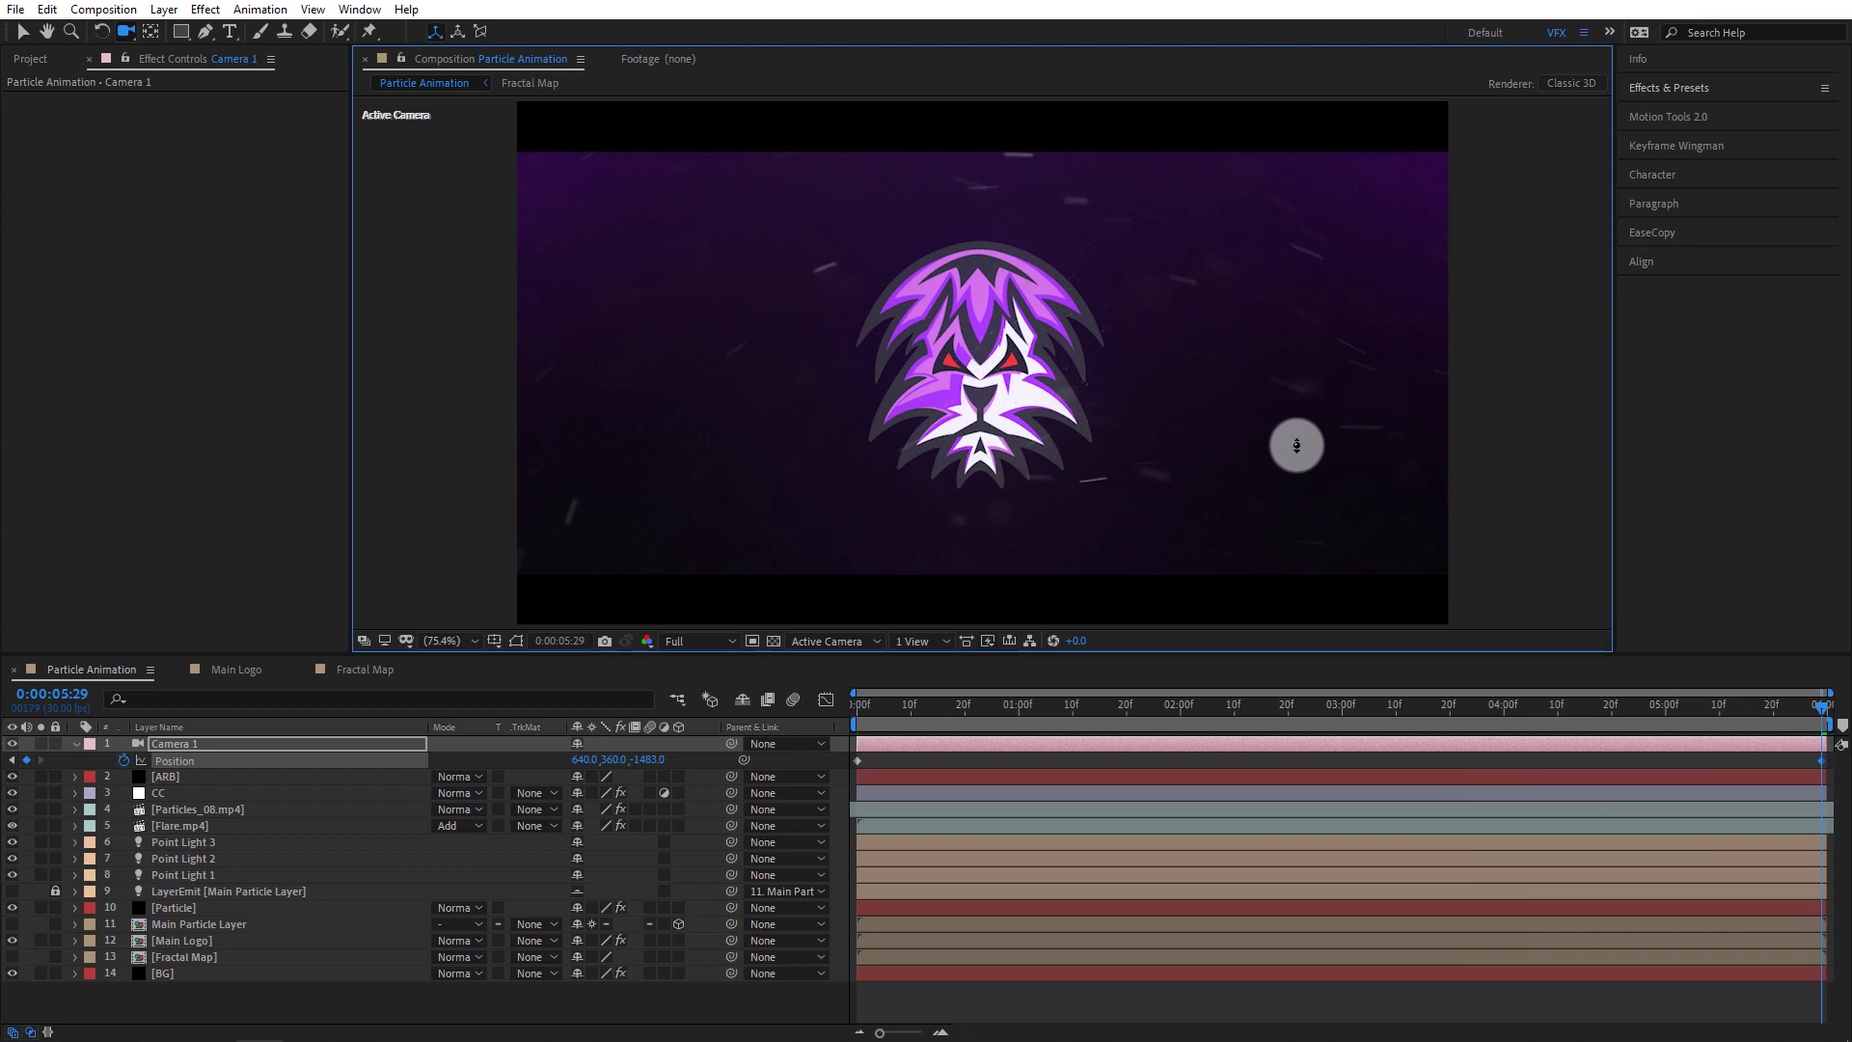
left_click_drag(1296, 411, 1298, 411)
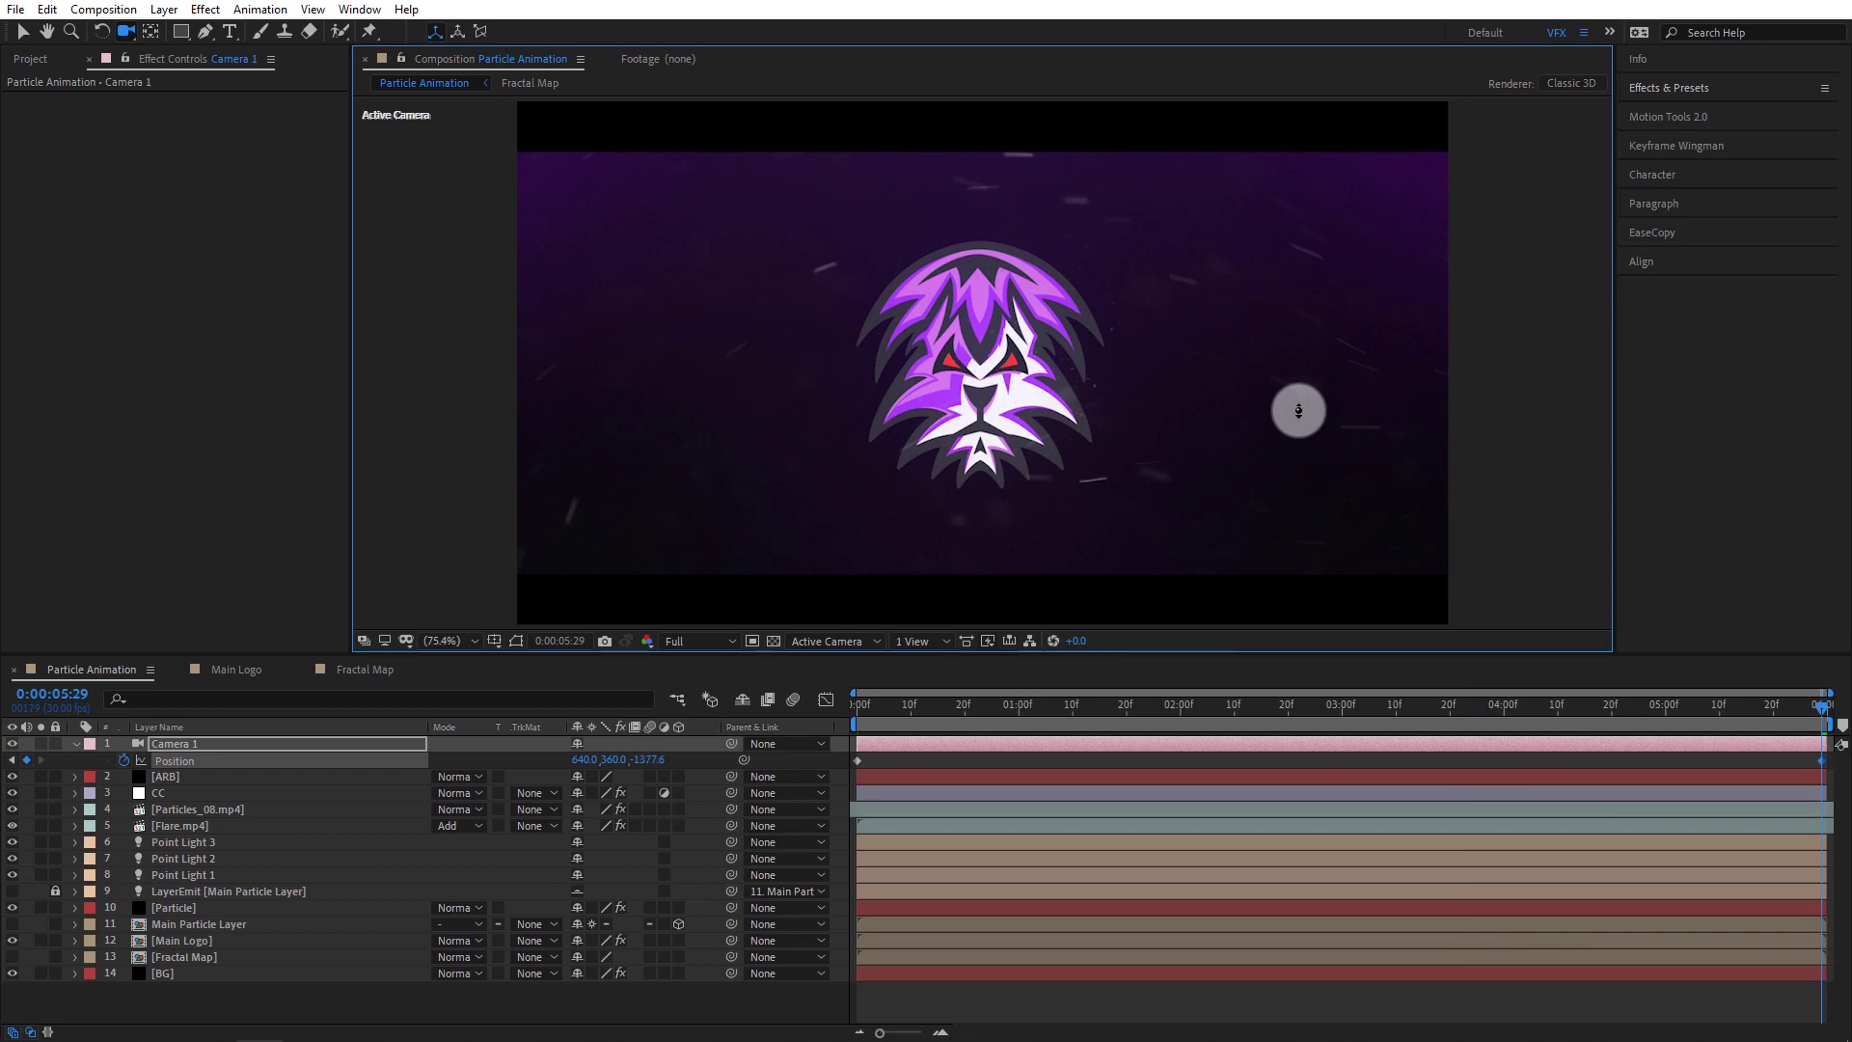
key("ctrl+z")
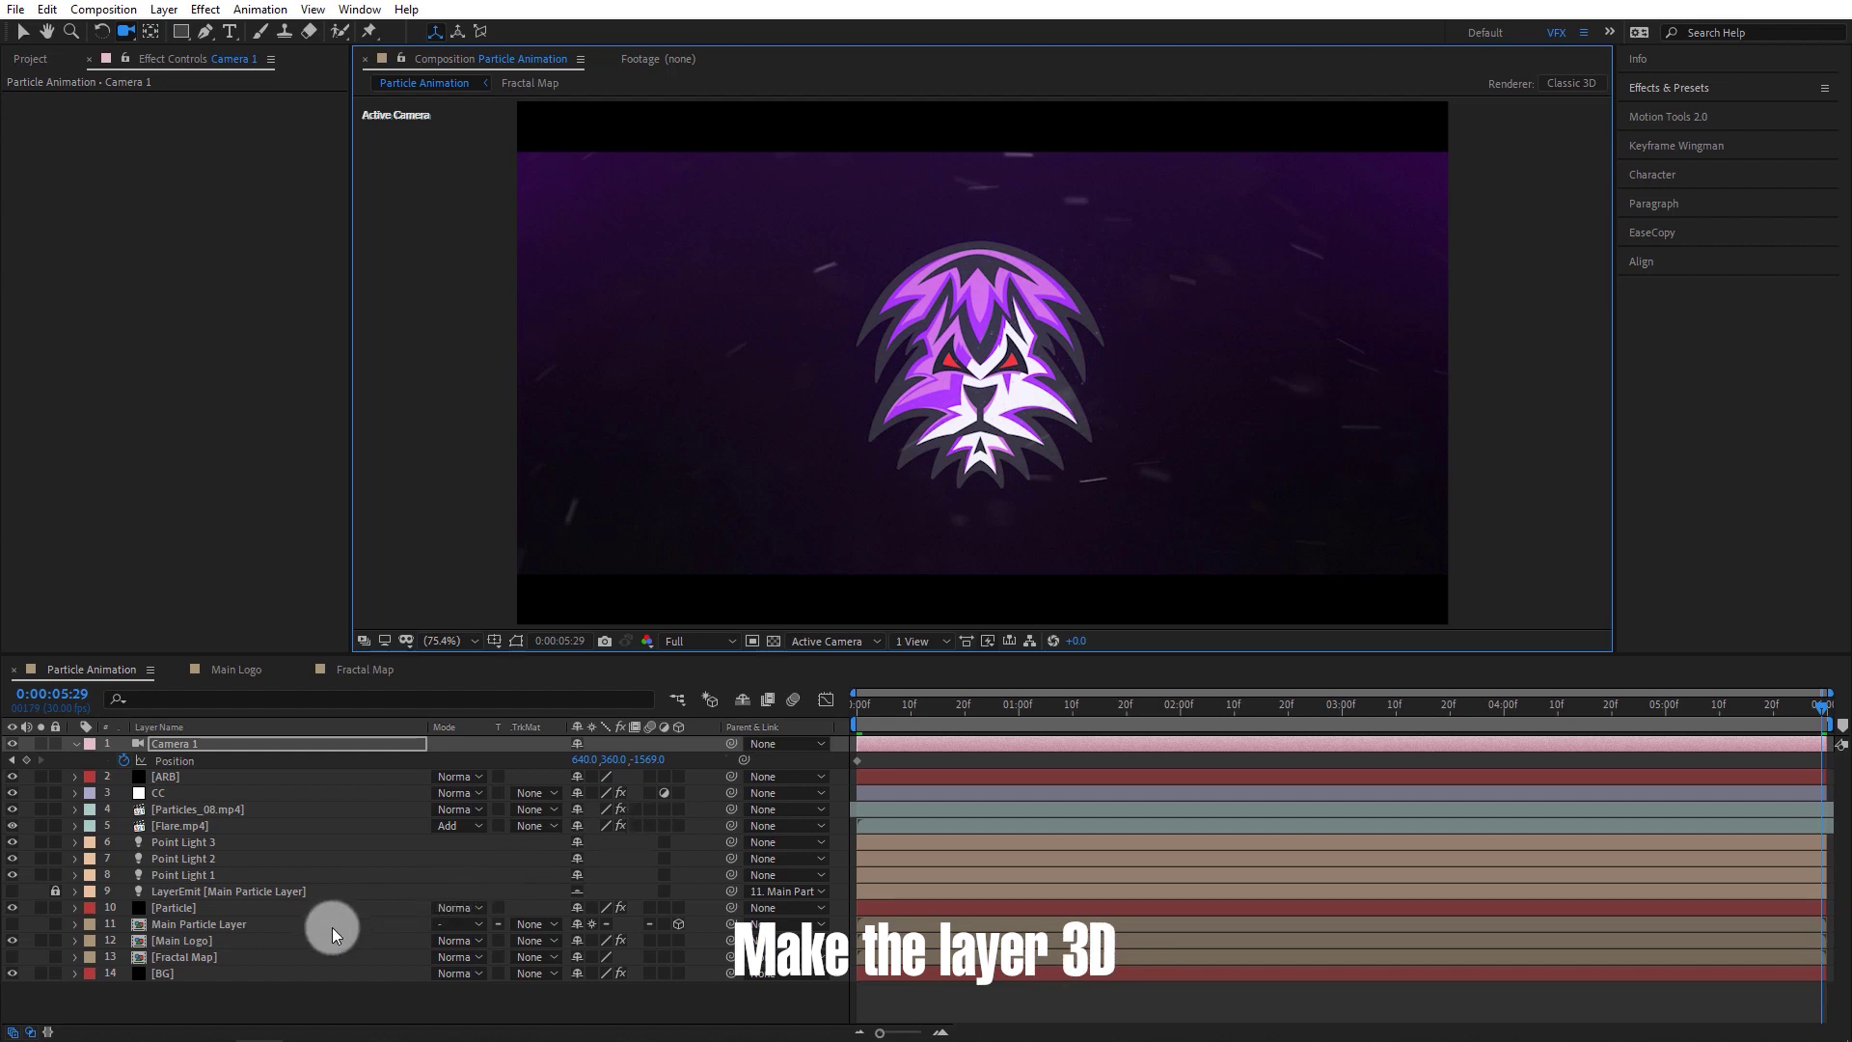
Make Main Logo a 3D layer and set its Accepts Lights material option to Off
left_click(676, 938)
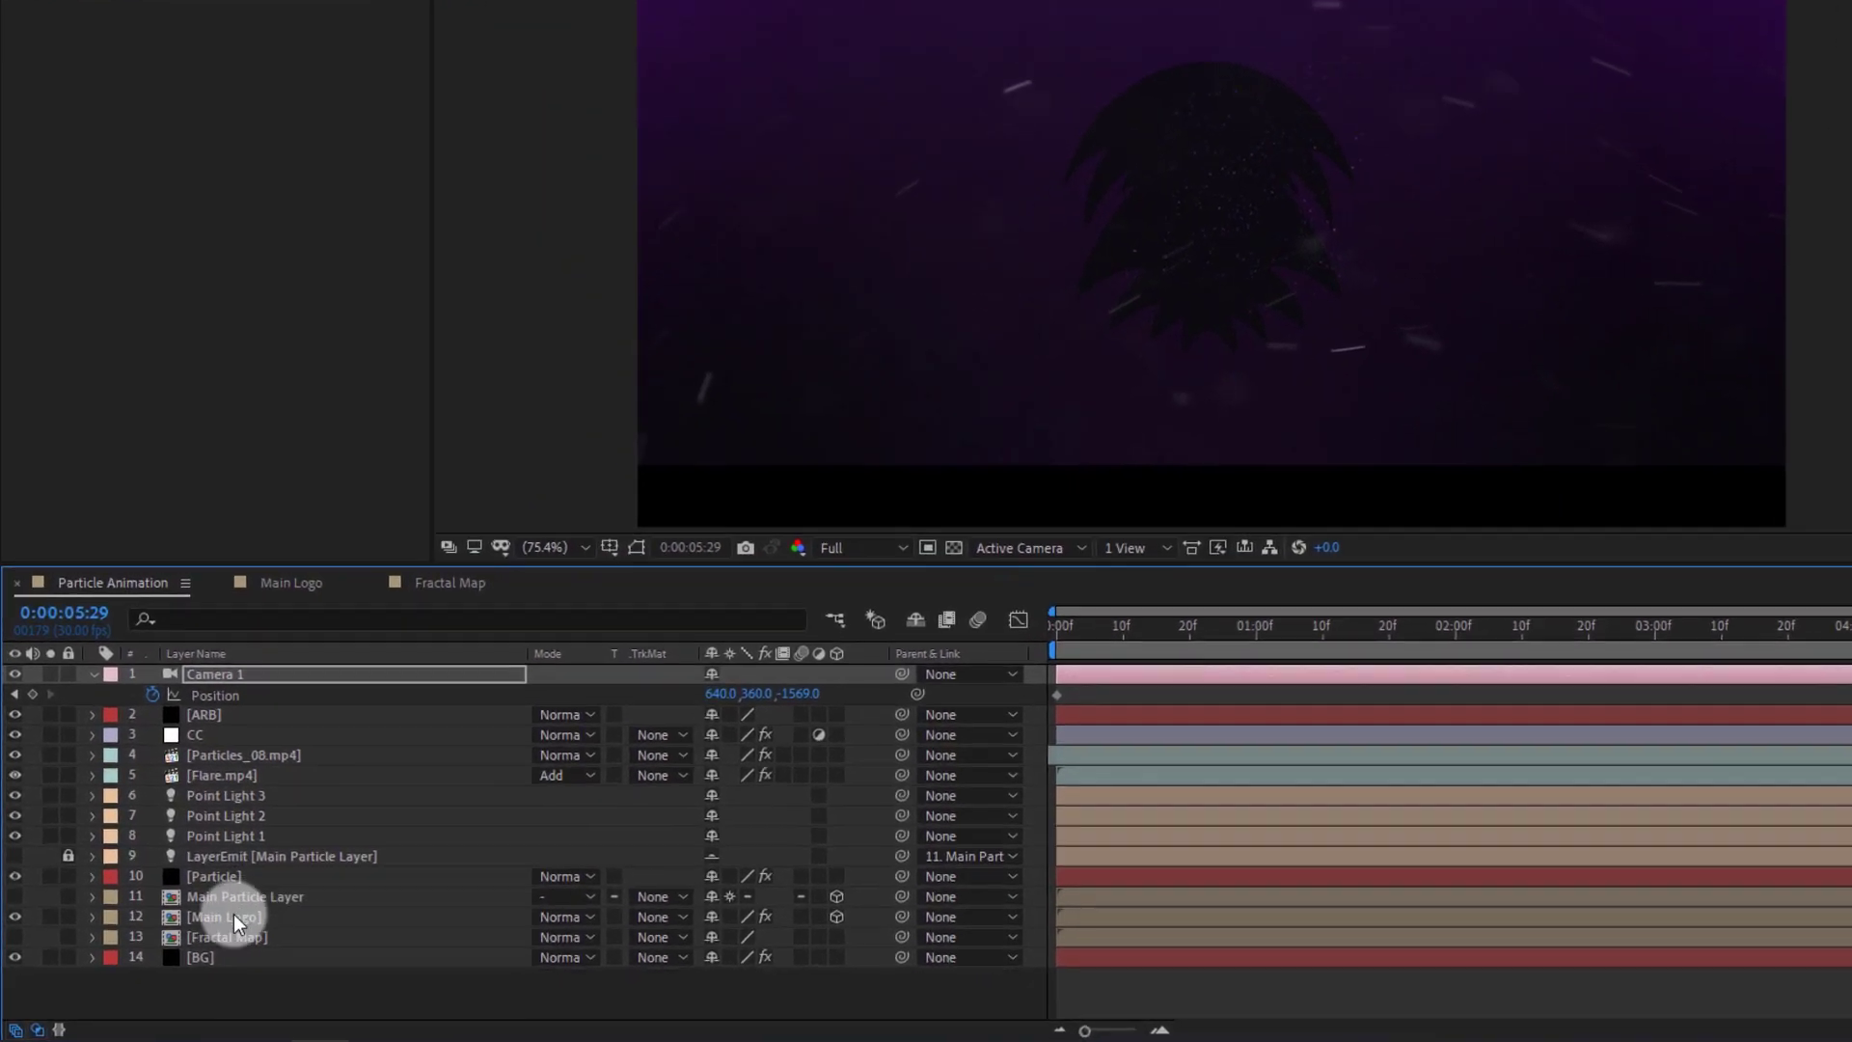
left_click(153, 941)
left_click(100, 911)
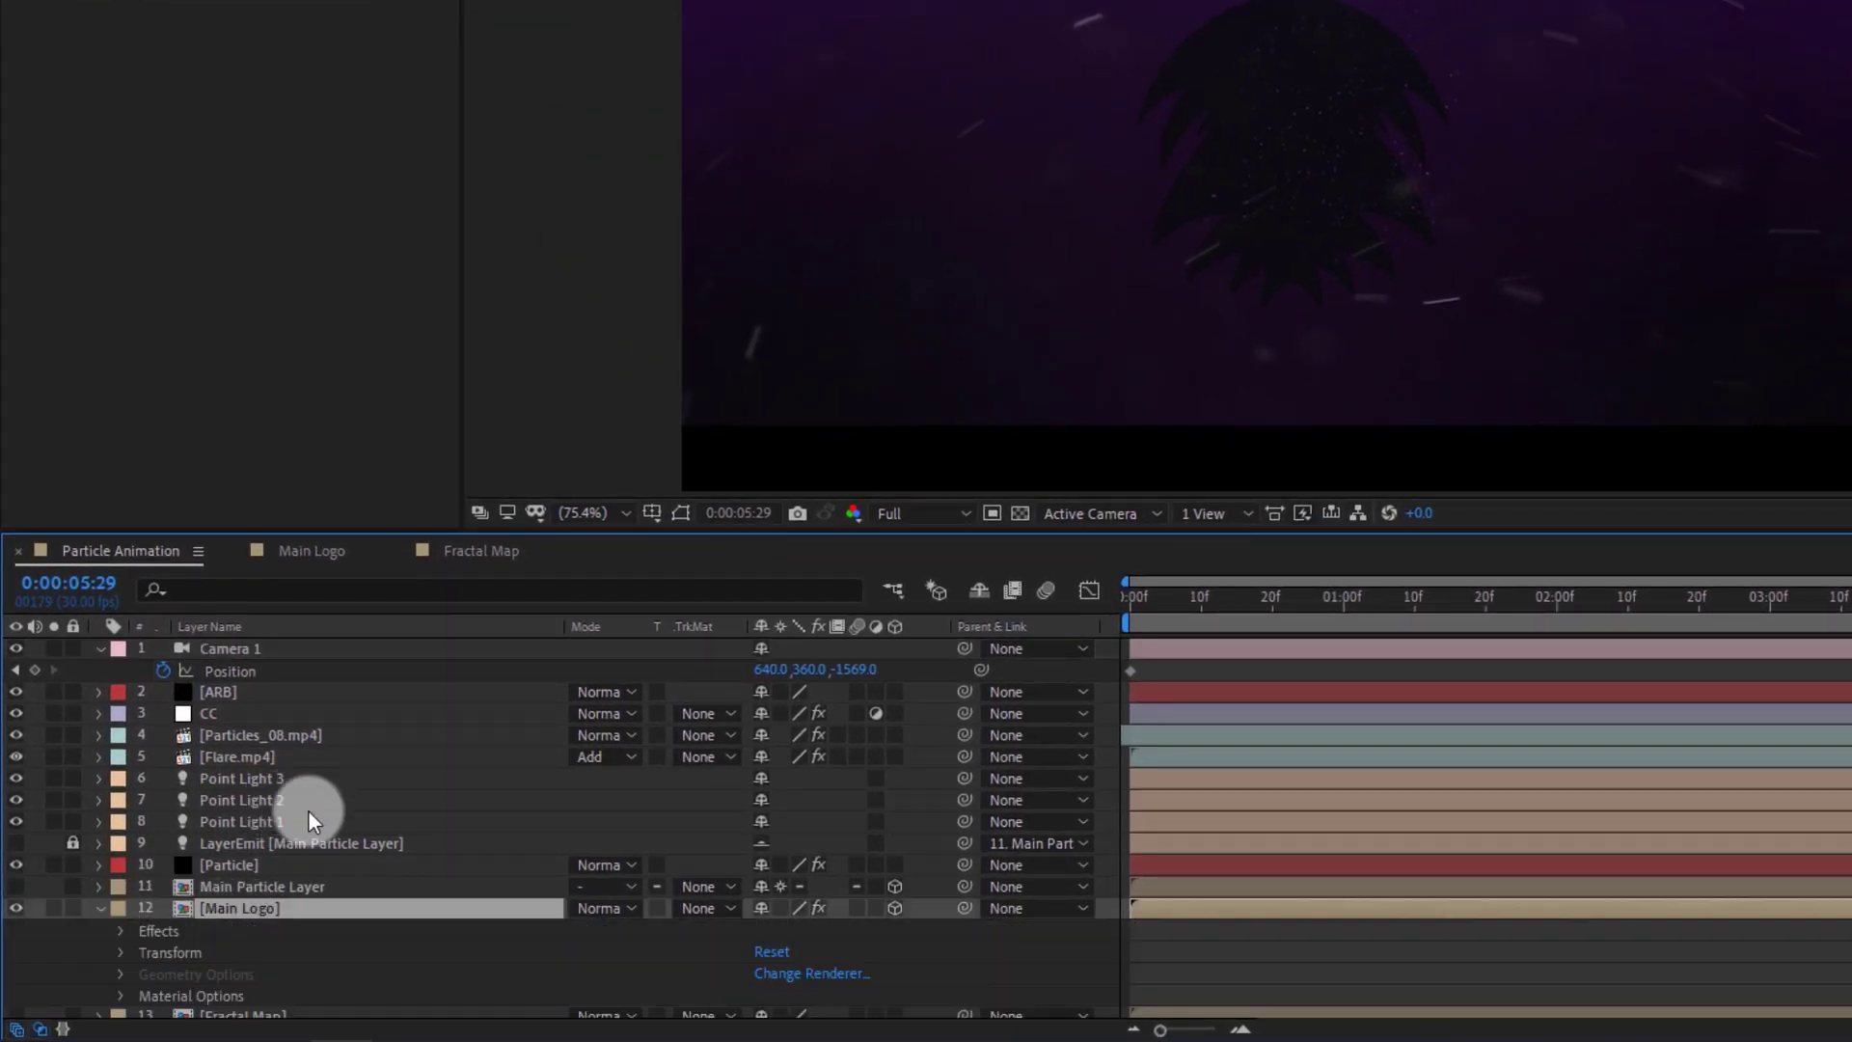
scroll(308, 808, "down", 1)
left_click(120, 963)
scroll(386, 796, "down", 4)
scroll(386, 797, "down", 1)
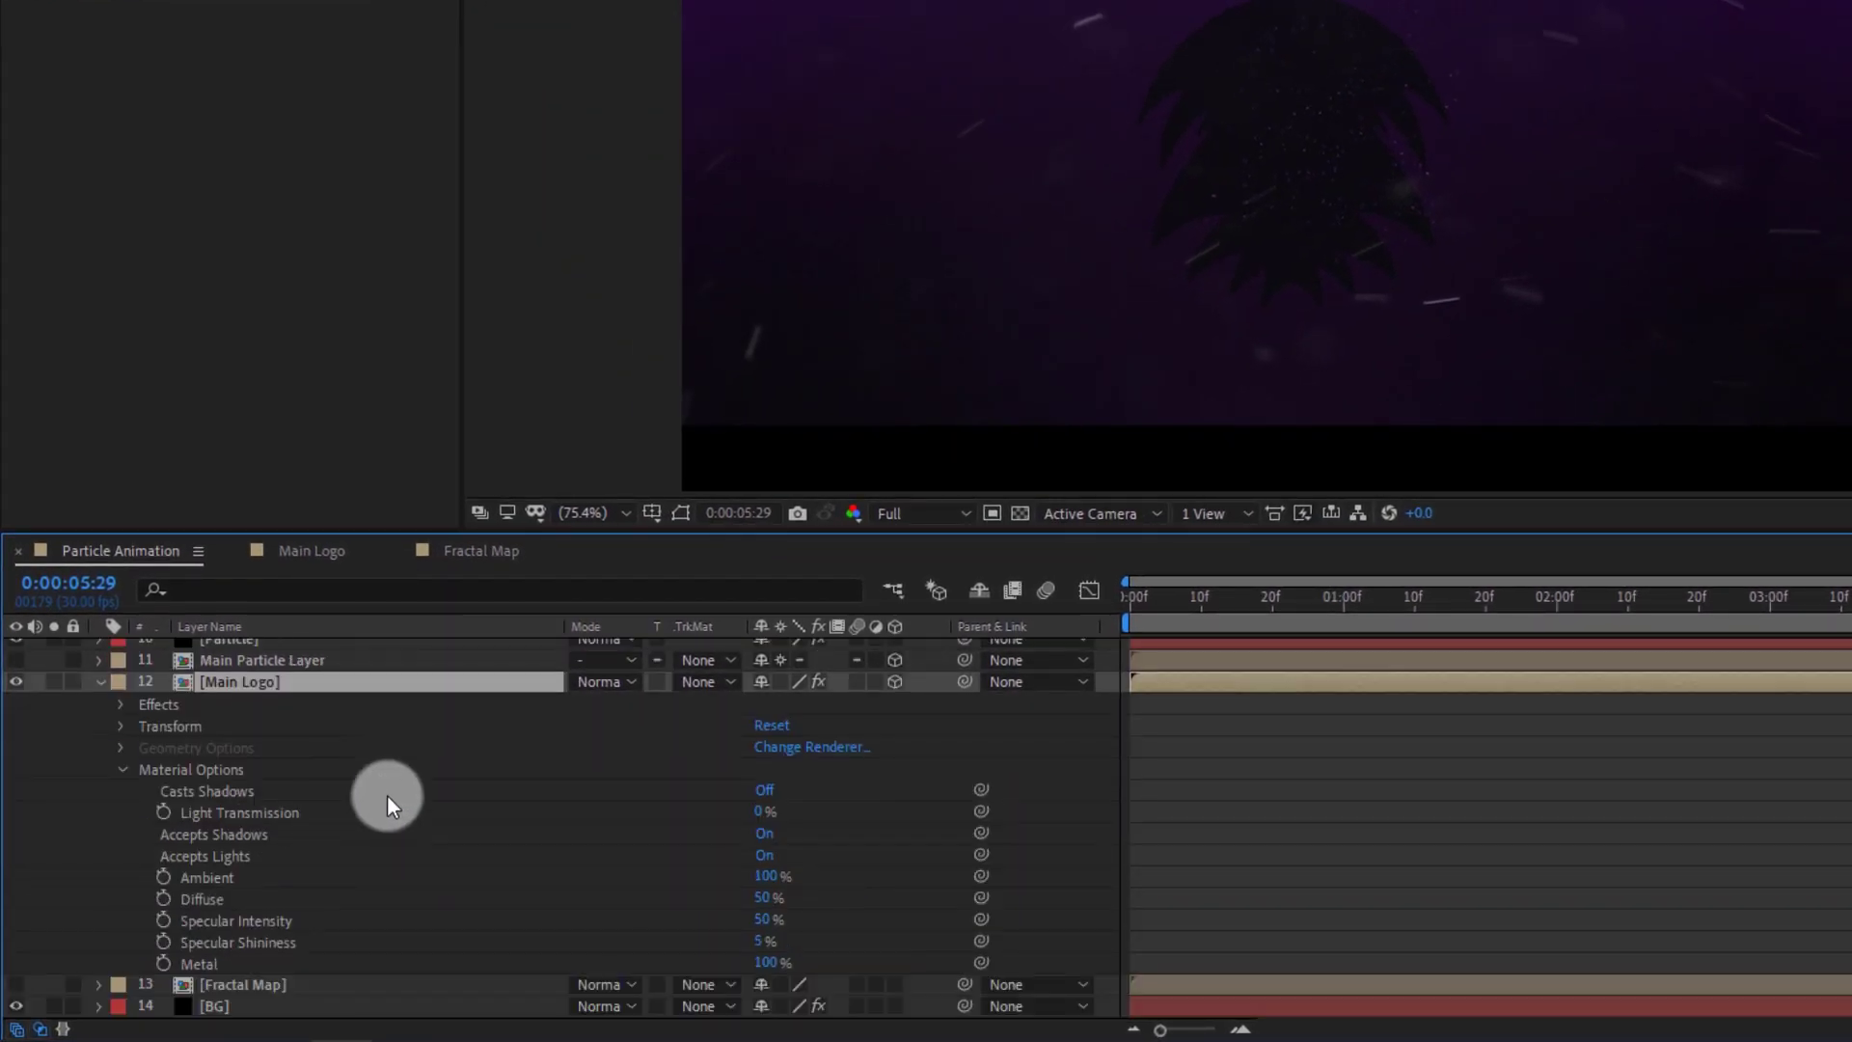
left_click(766, 855)
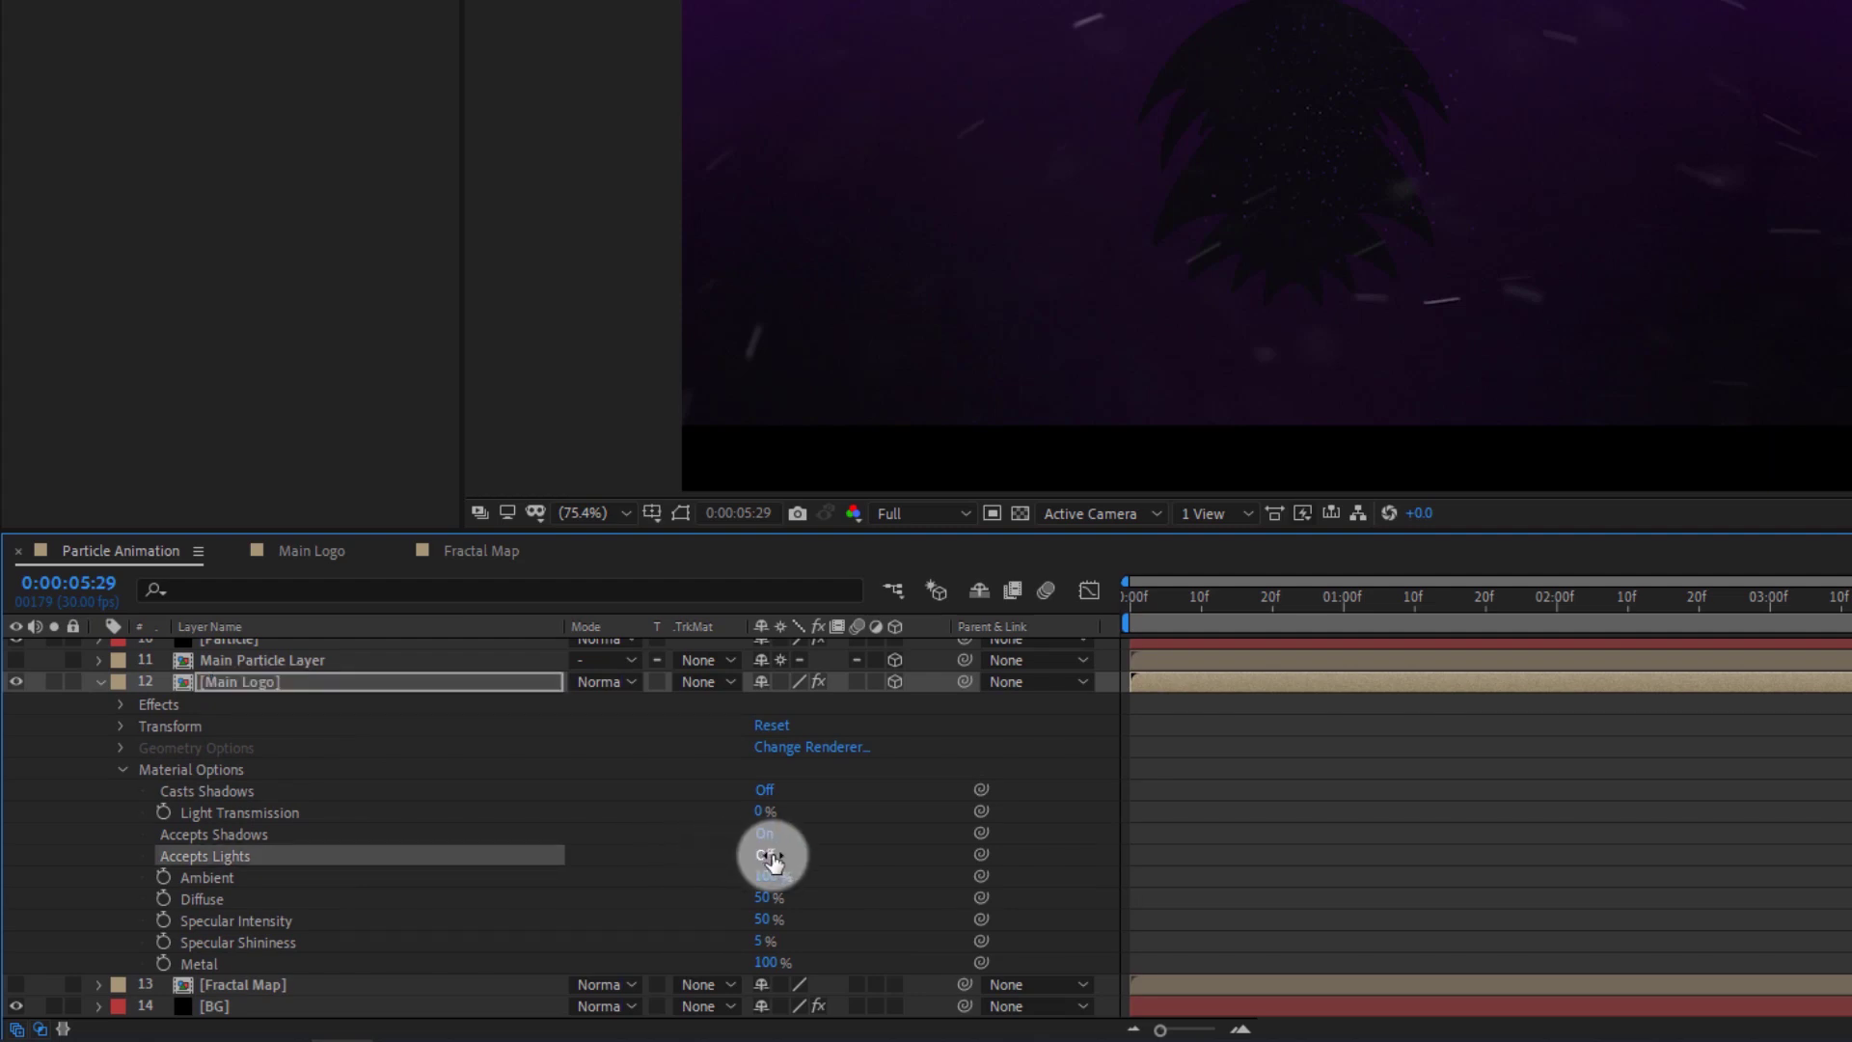
left_click(98, 682)
Key Camera 1's end Position at Z -1685.5 and set viewer resolution to Quarter
left_click_drag(1543, 228, 1552, 265)
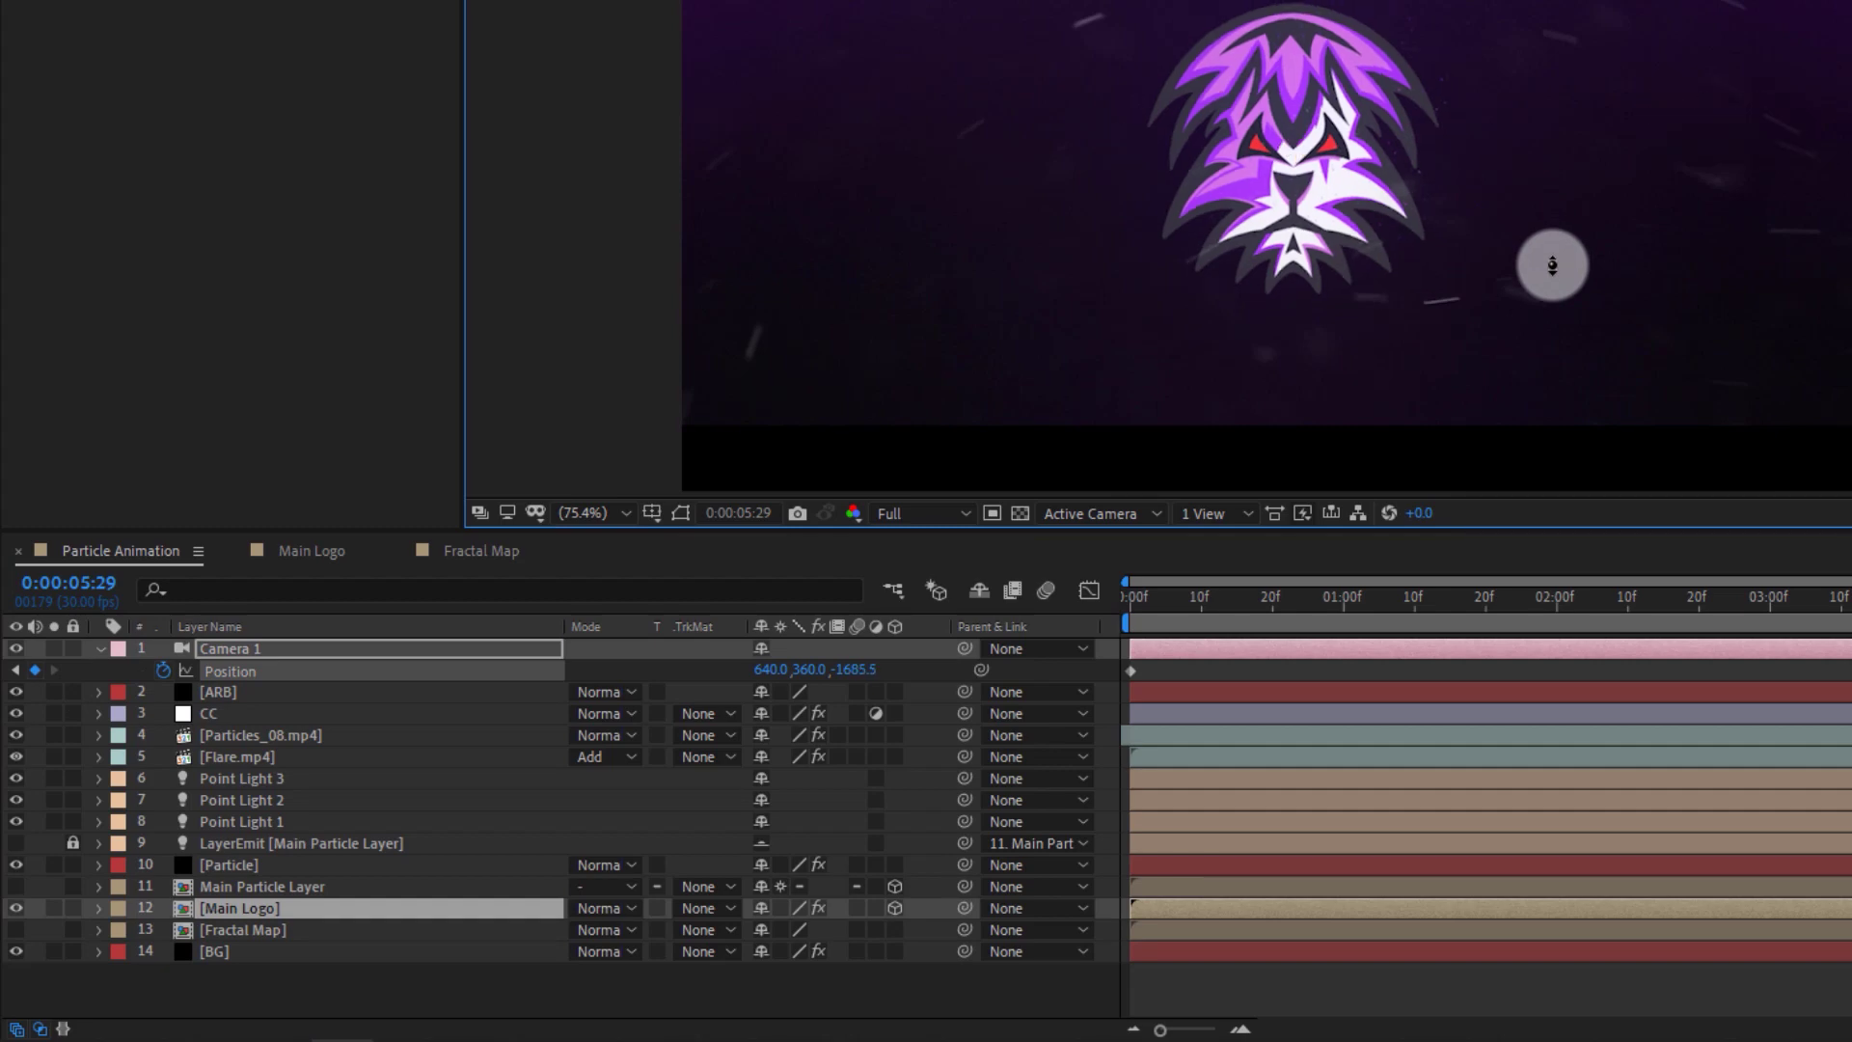
left_click(534, 643, "ctrl")
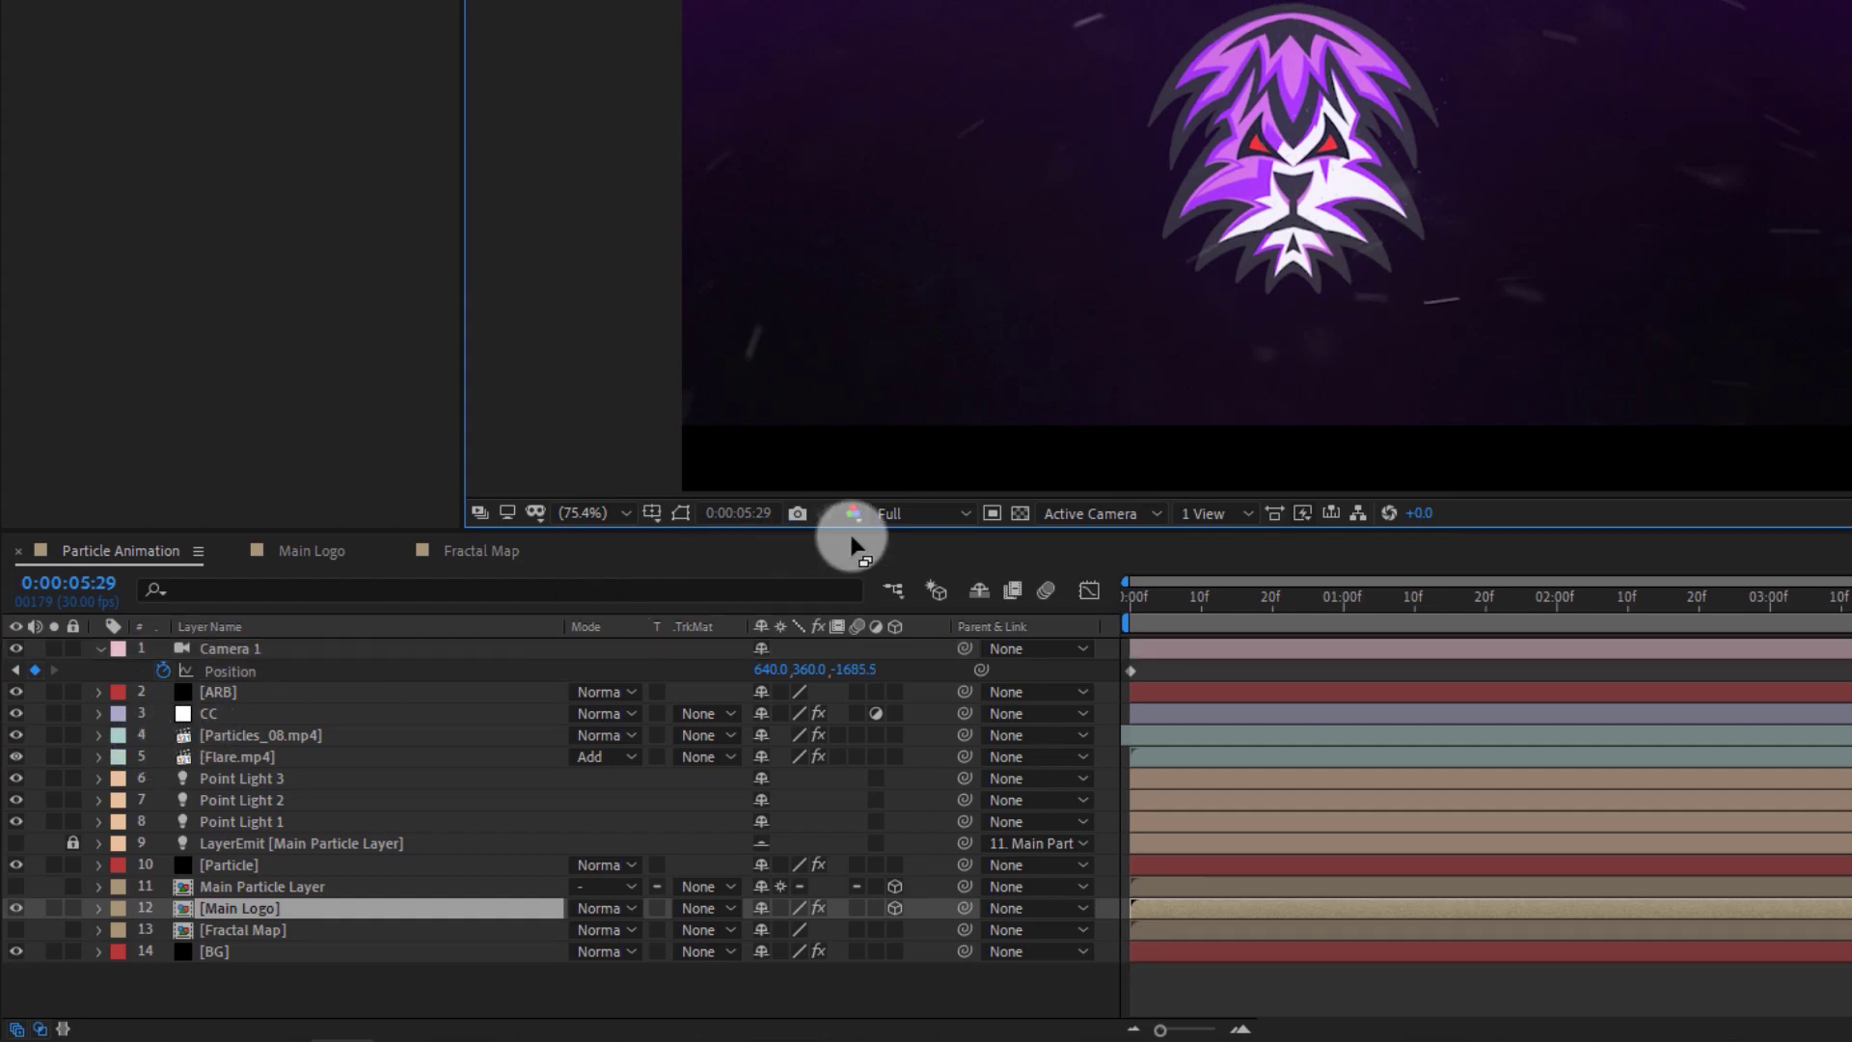
left_click(921, 513)
left_click(912, 648)
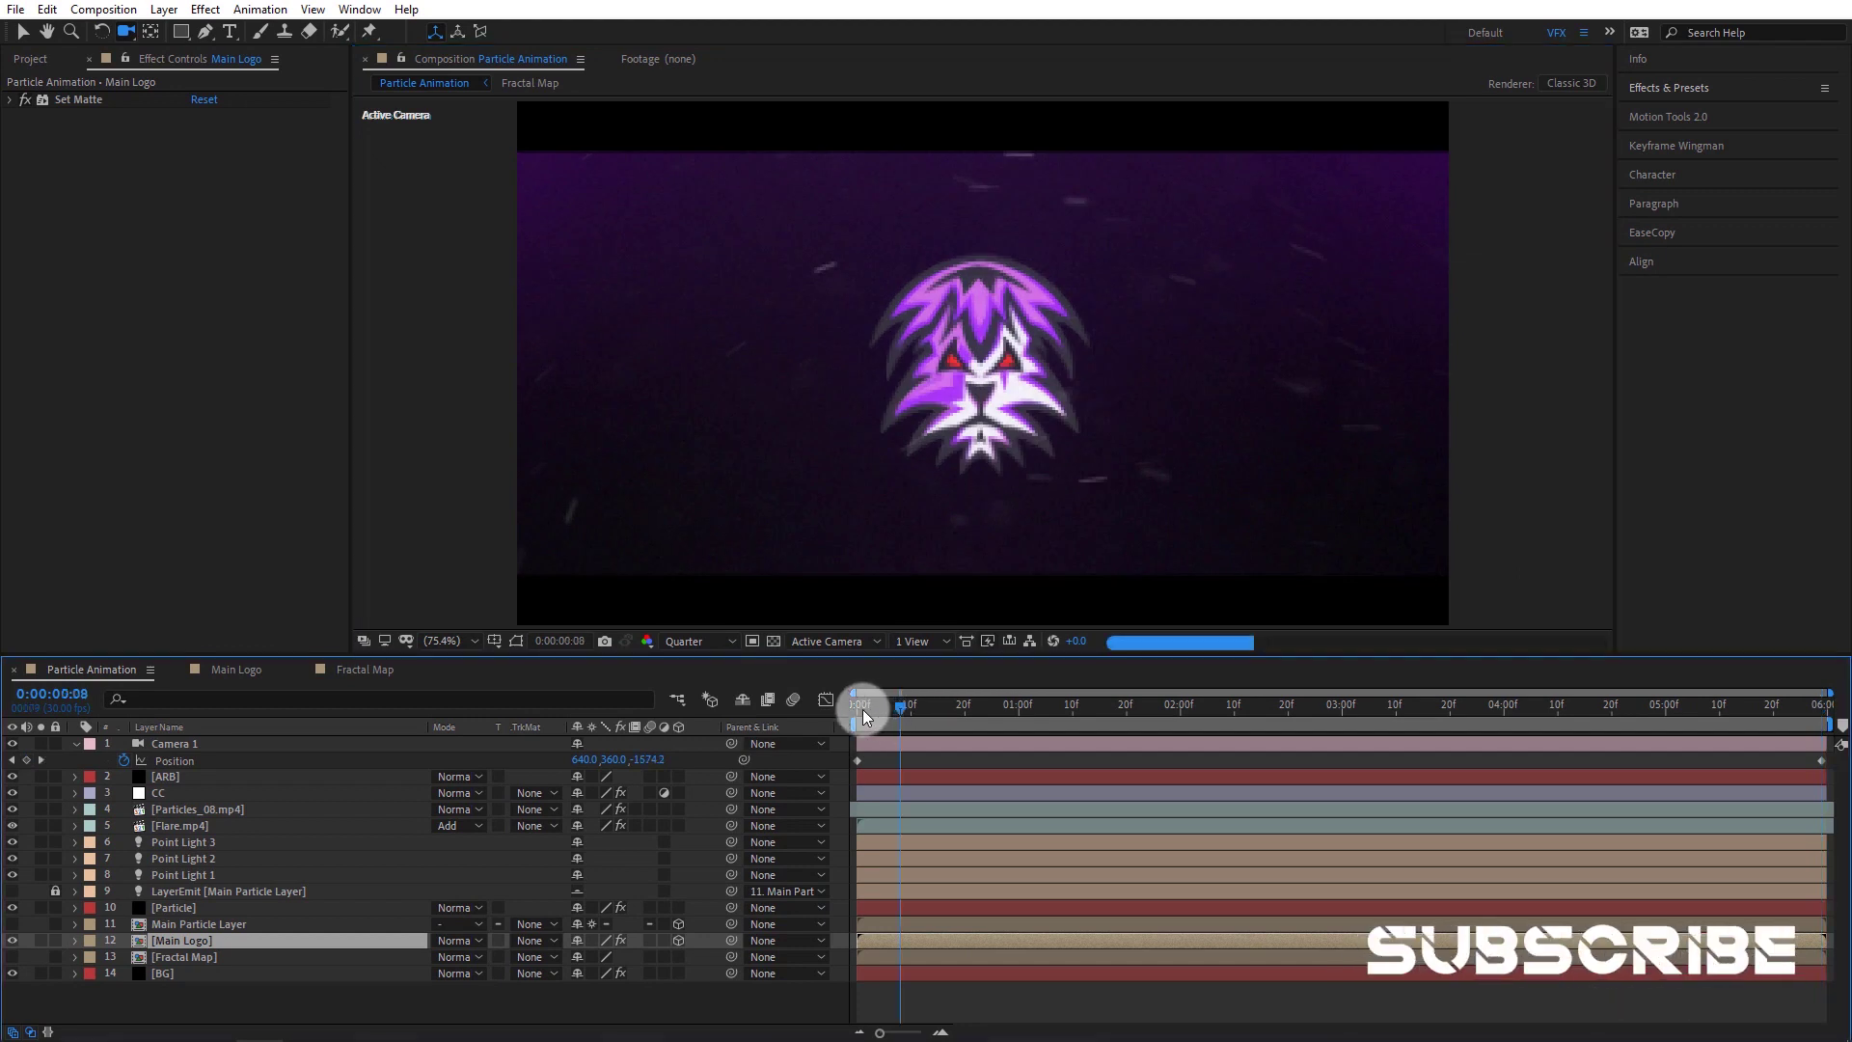
Move Camera 1's end position to Z -1599.0 and preview the push-in from frame 0
left_click(852, 706)
left_click_drag(845, 715, 1845, 755)
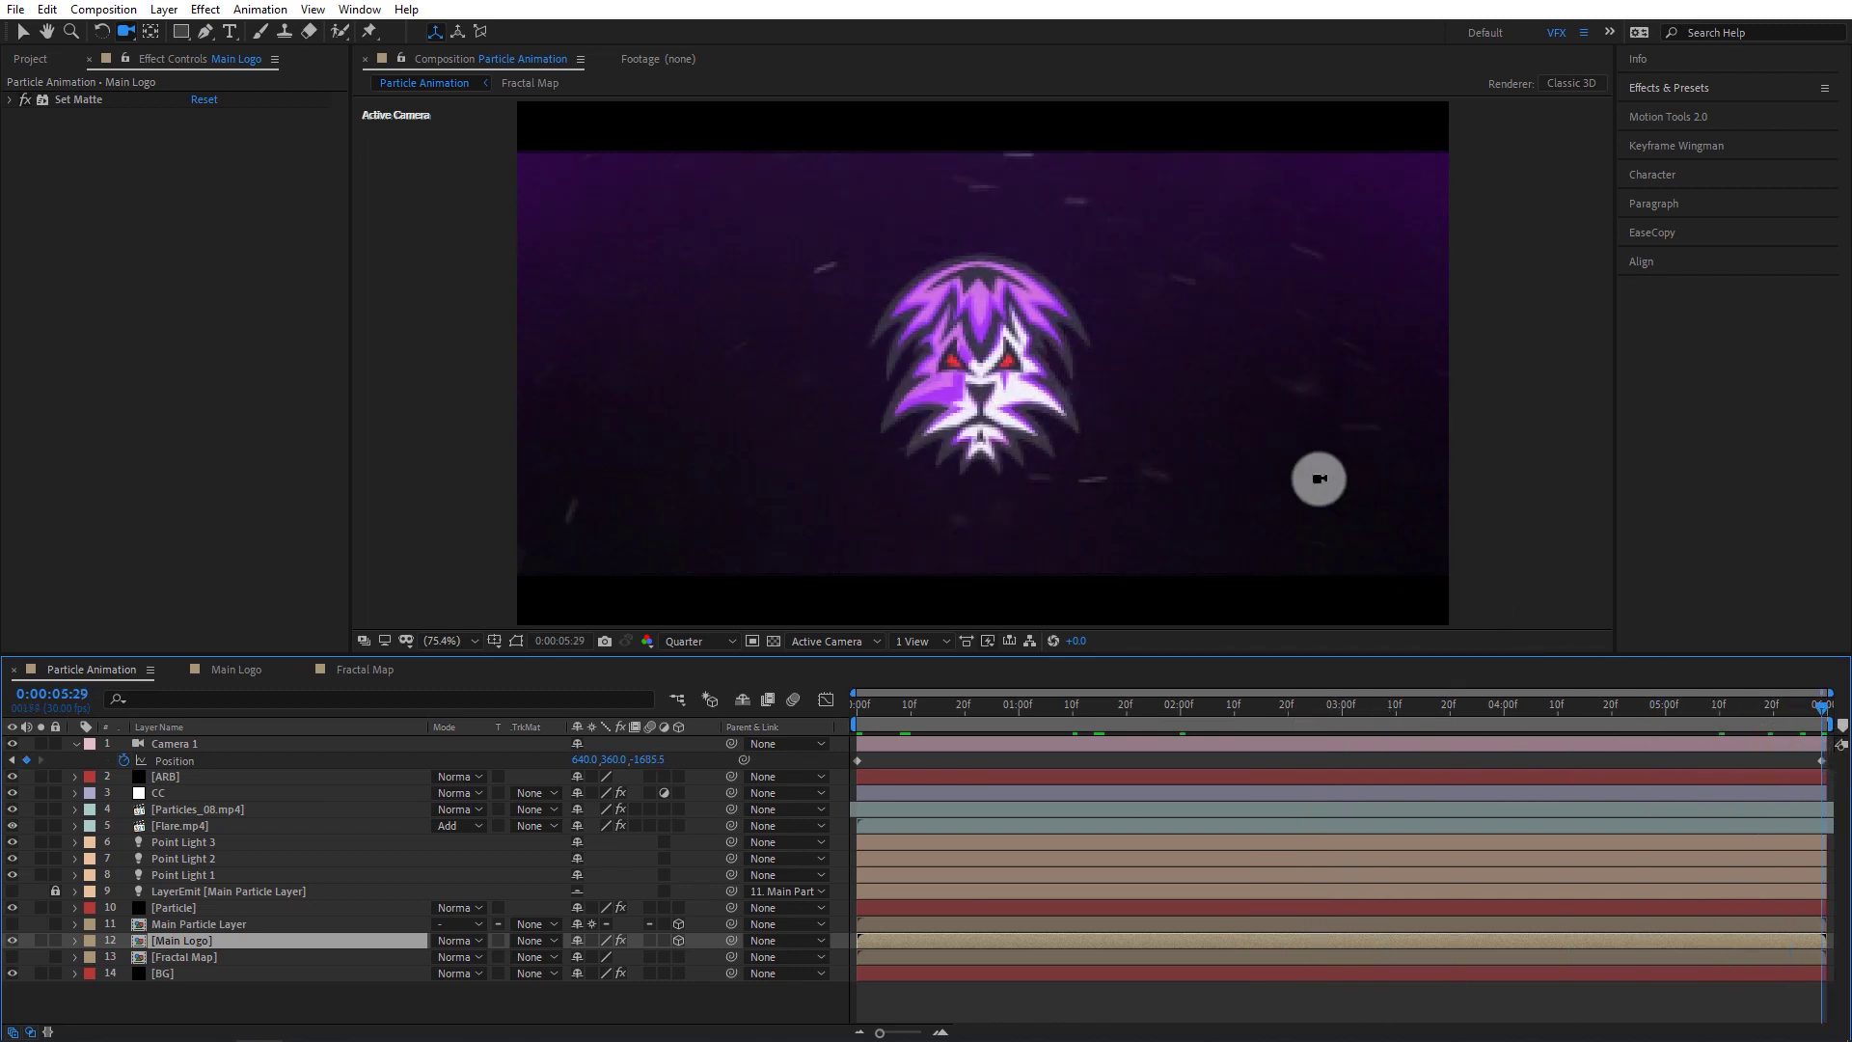
left_click_drag(1288, 459, 1301, 419)
left_click_drag(972, 704, 835, 721)
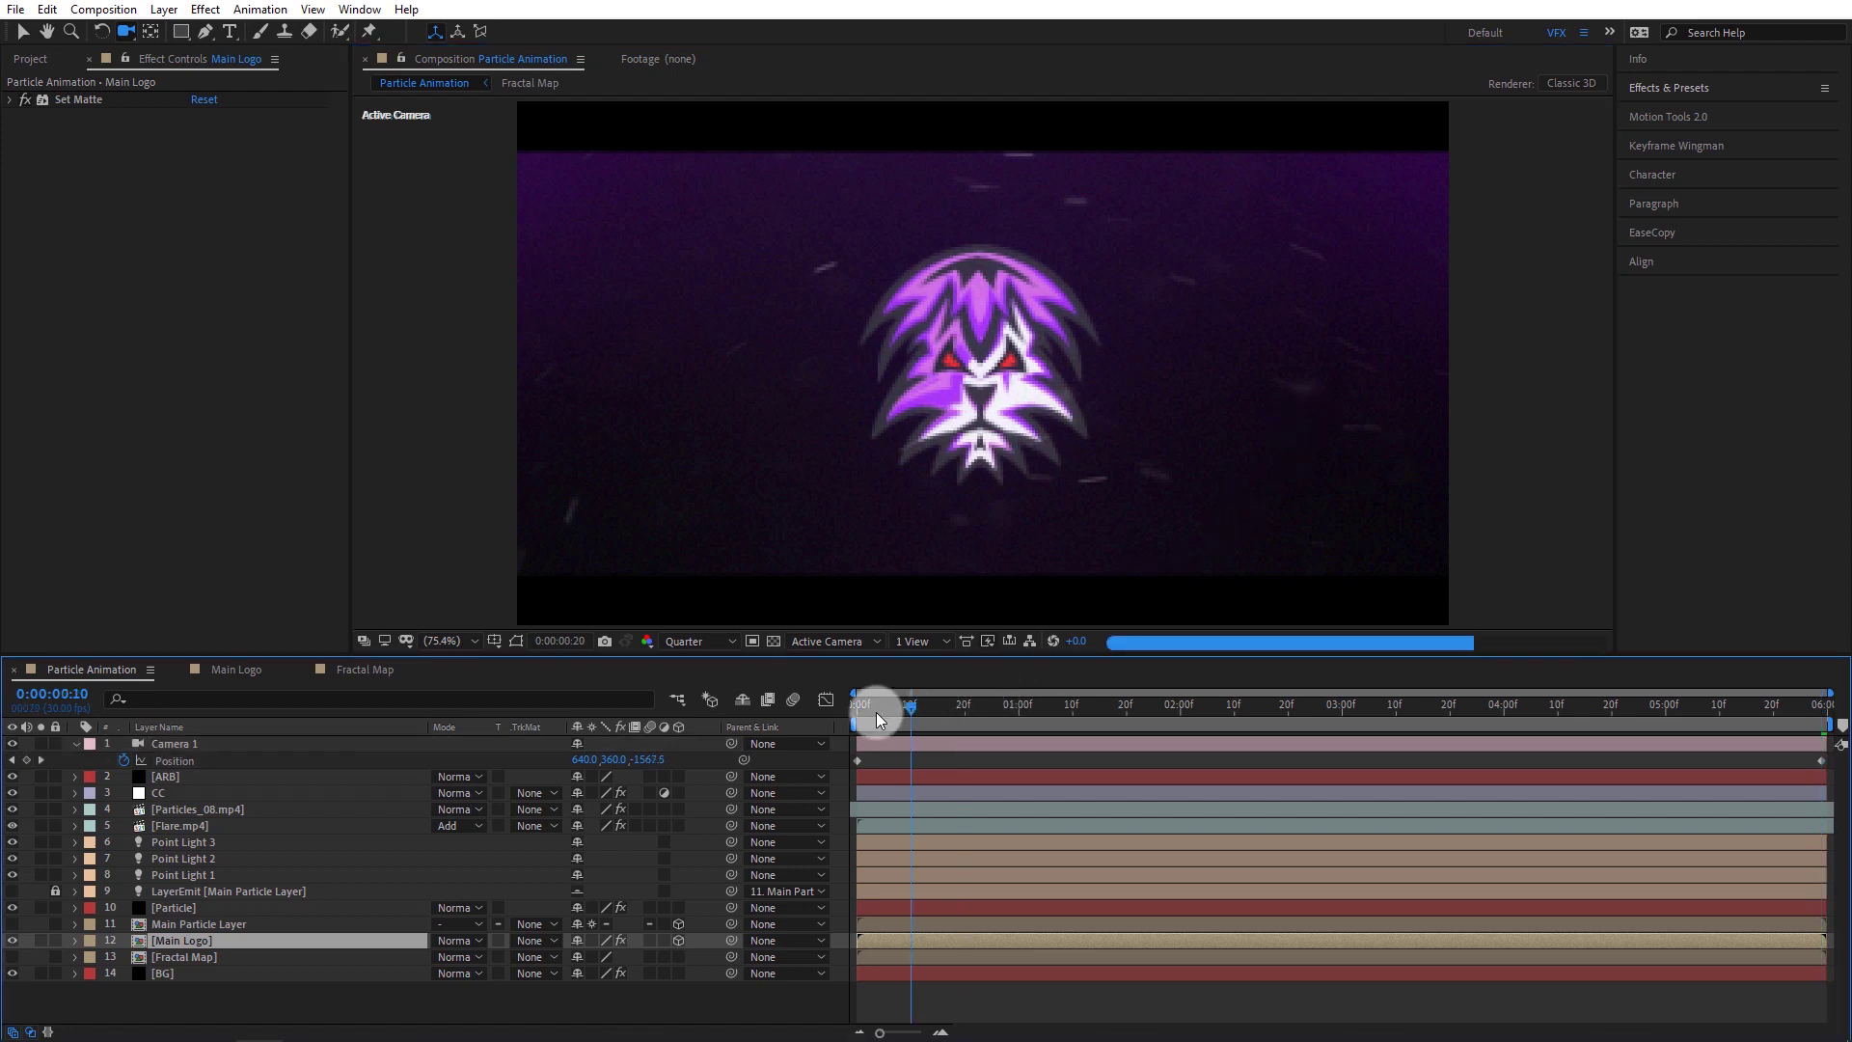
key("space")
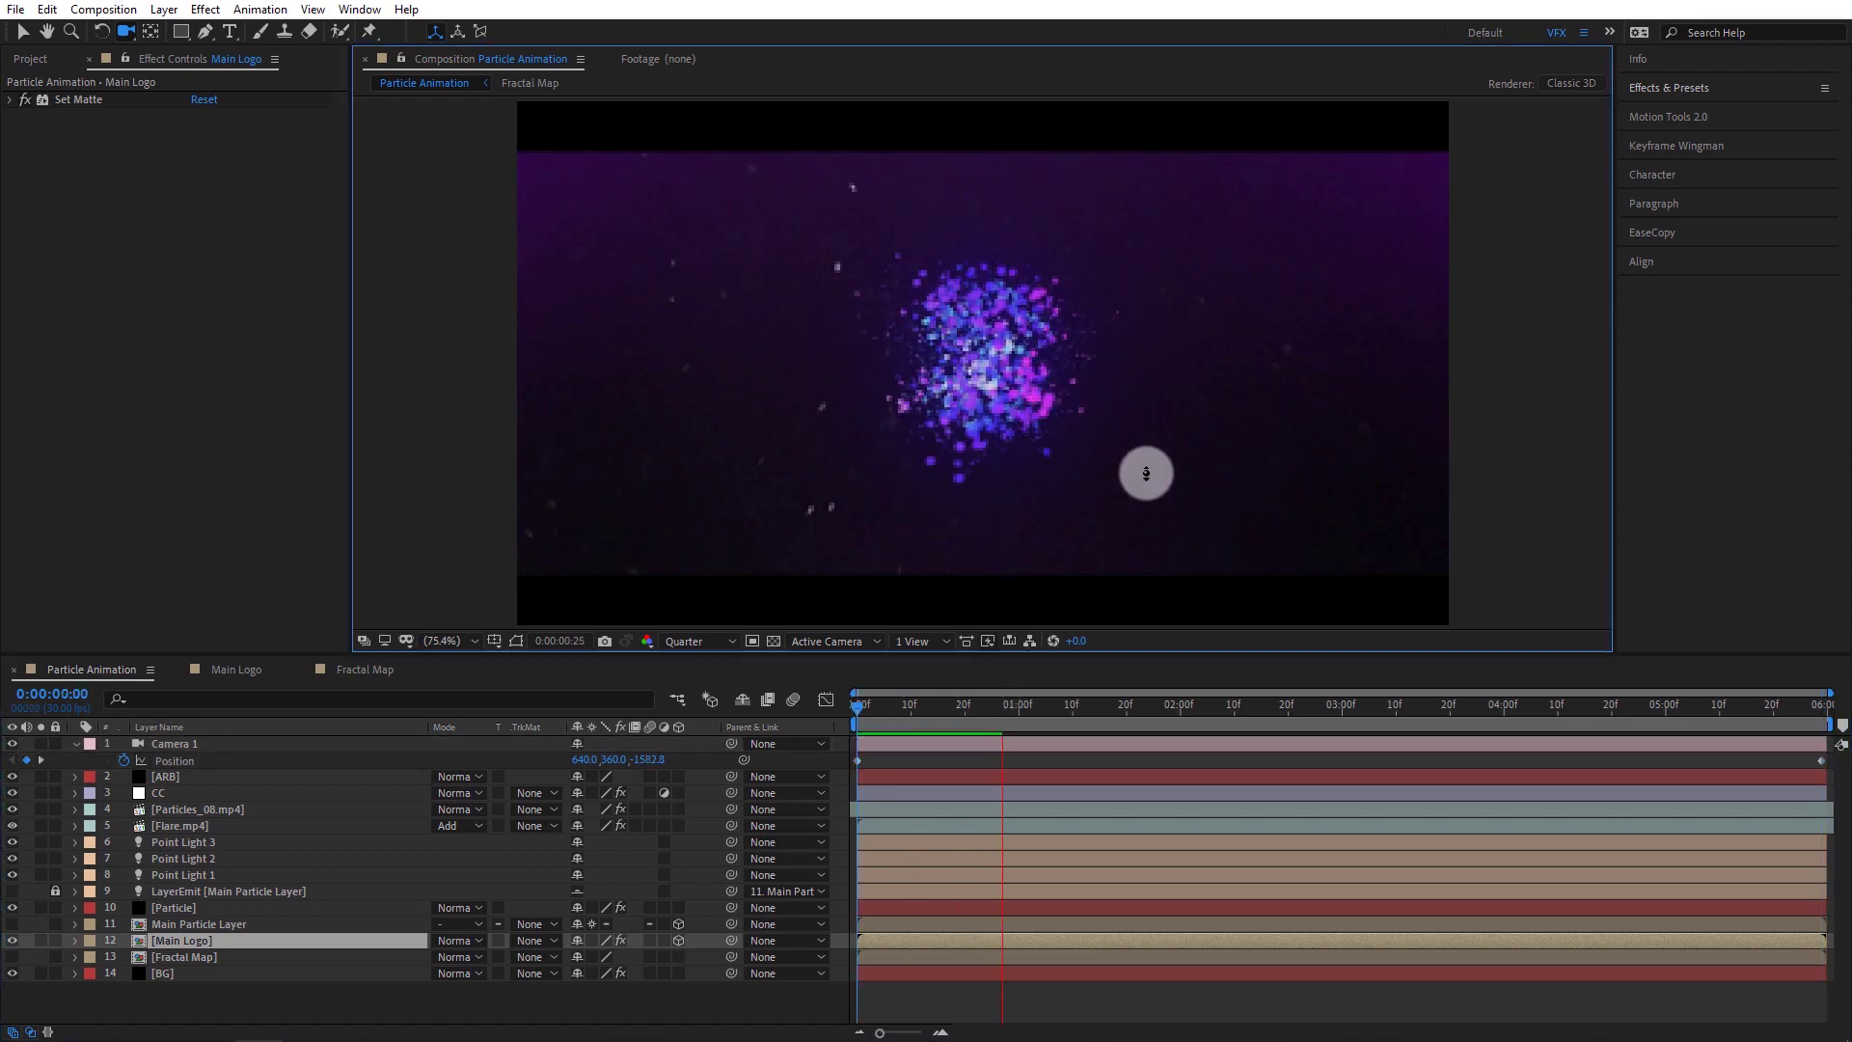
left_click(1477, 713)
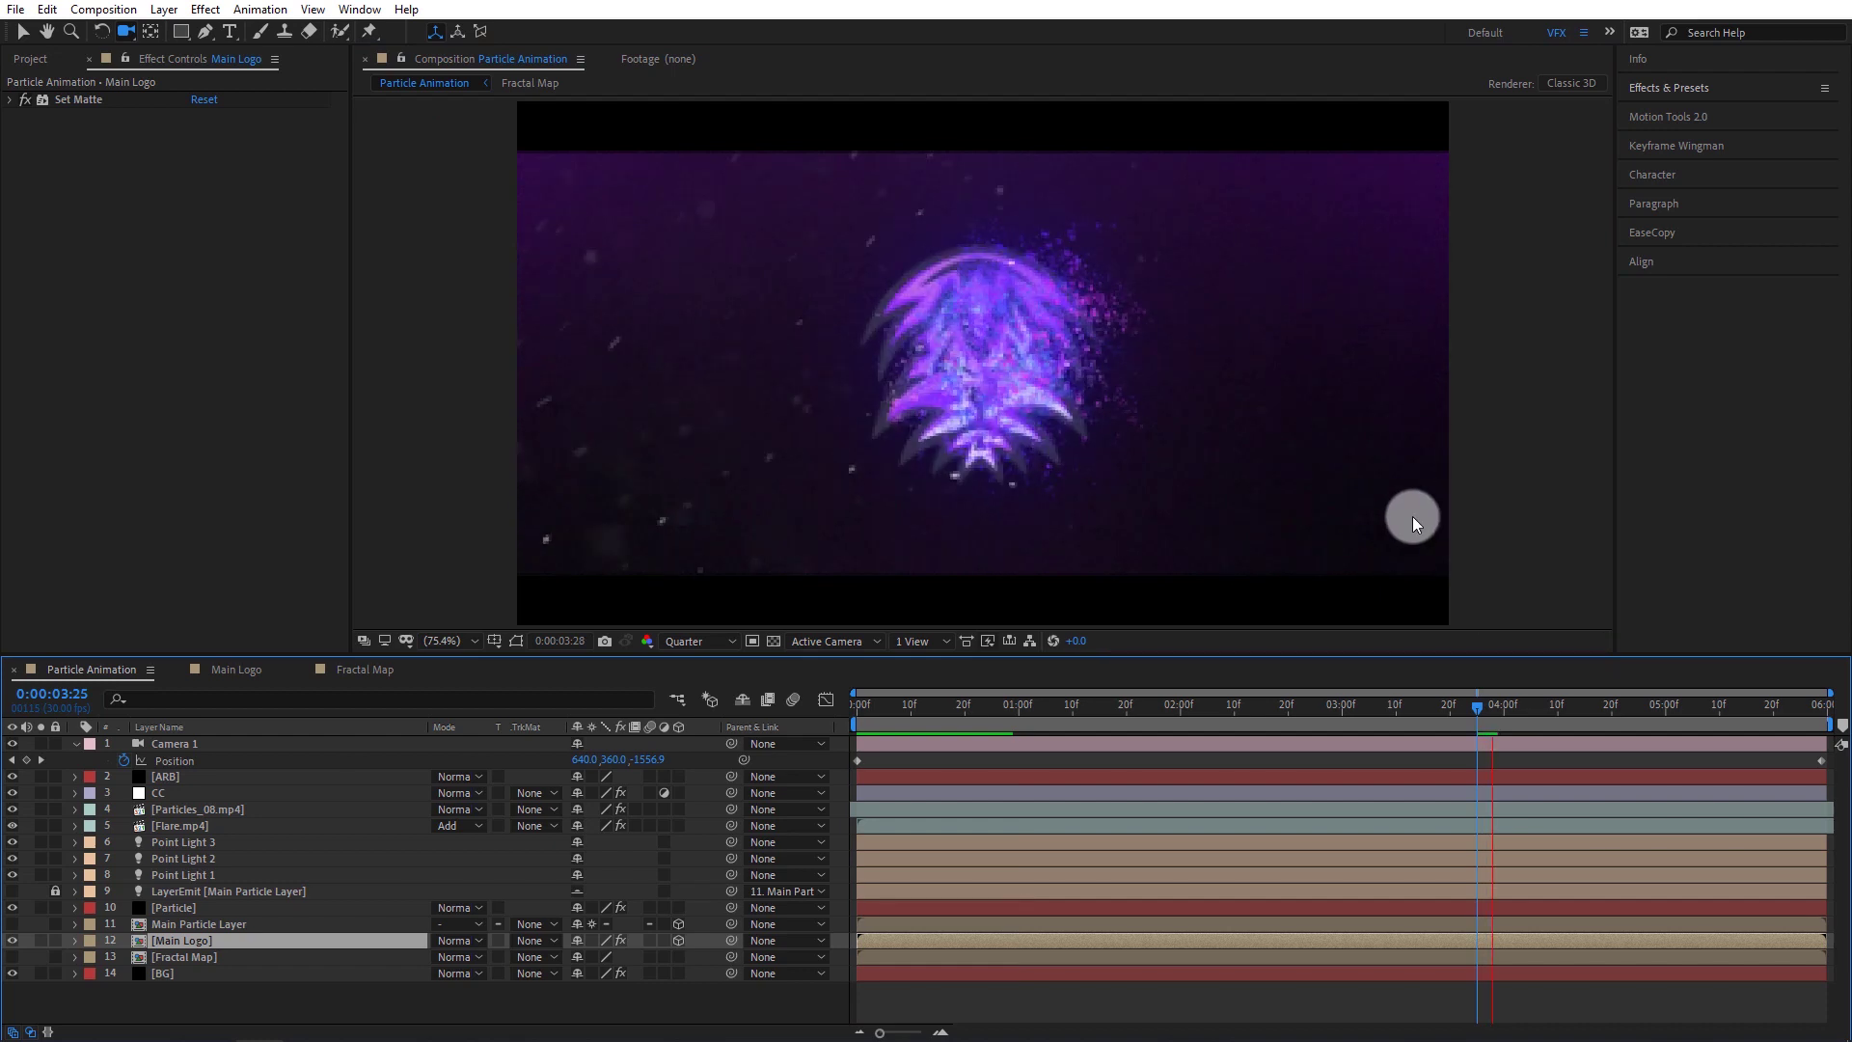
Set preview resolution back to Full and return to the first frame to preview again
left_click(127, 999)
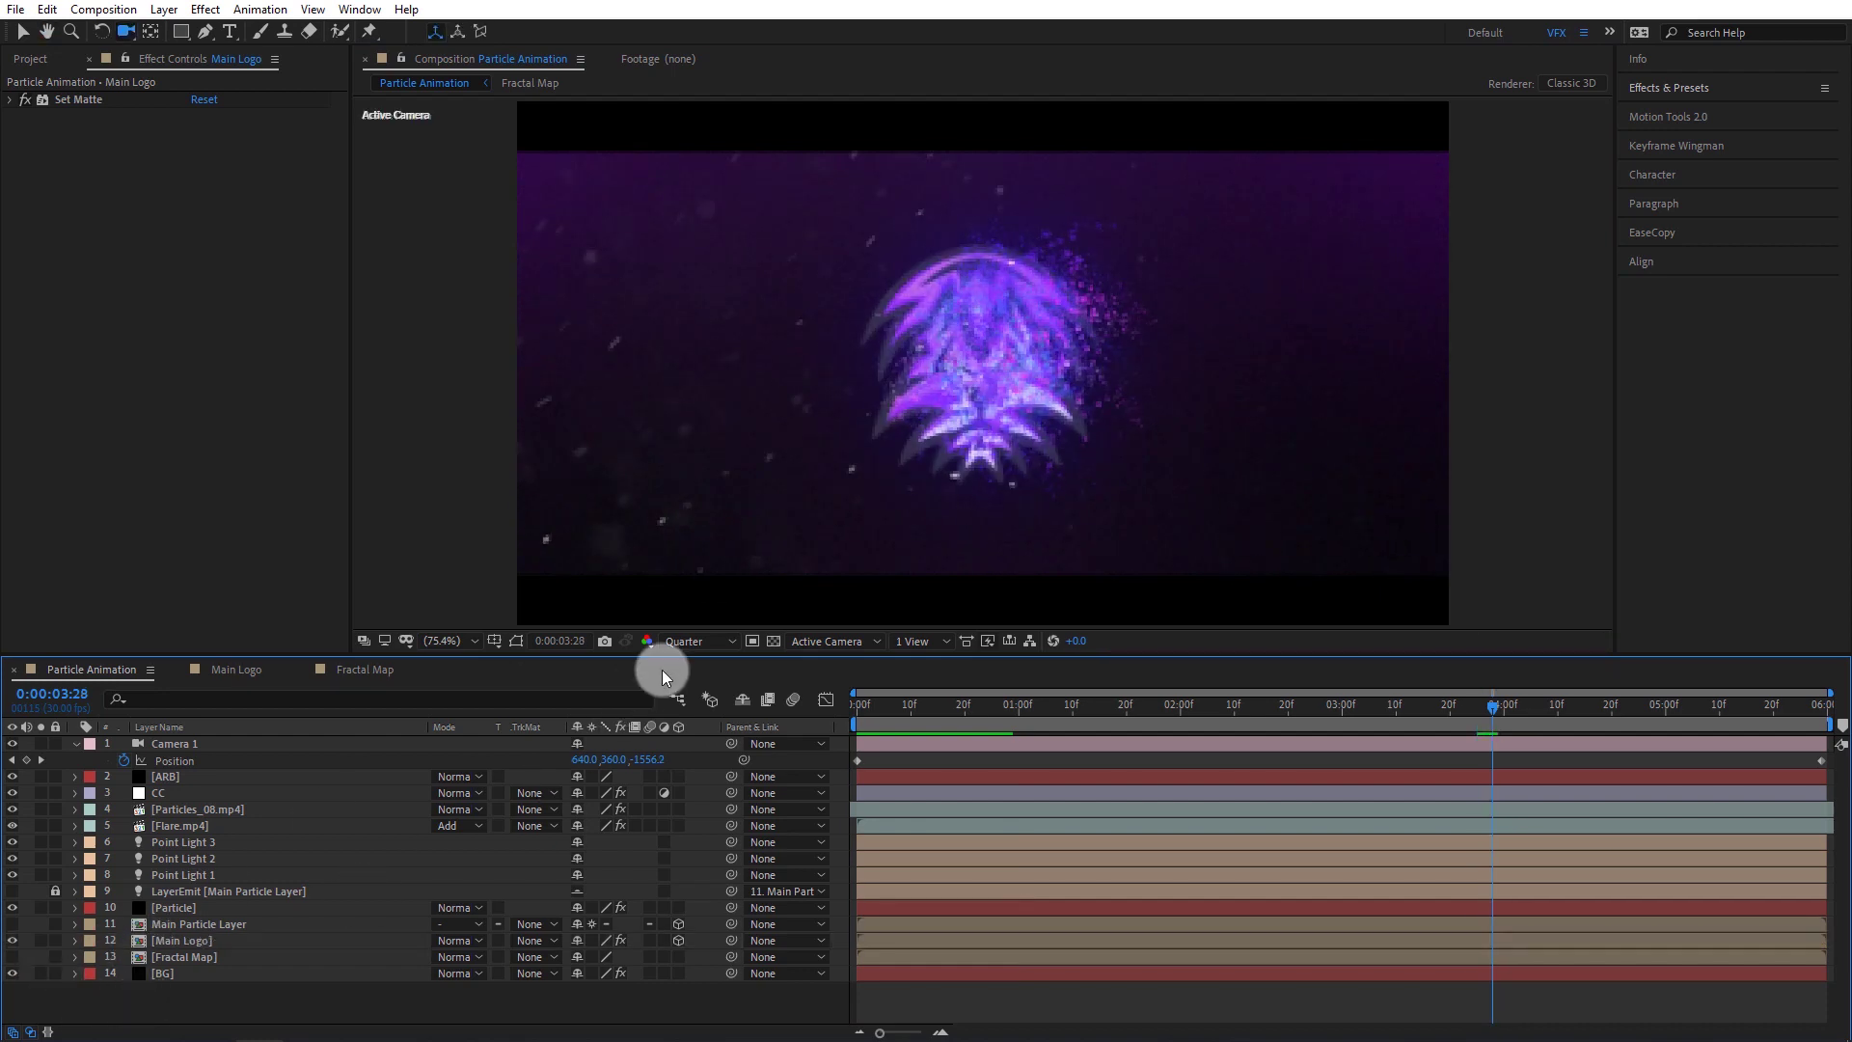
left_click(708, 640)
left_click(711, 675)
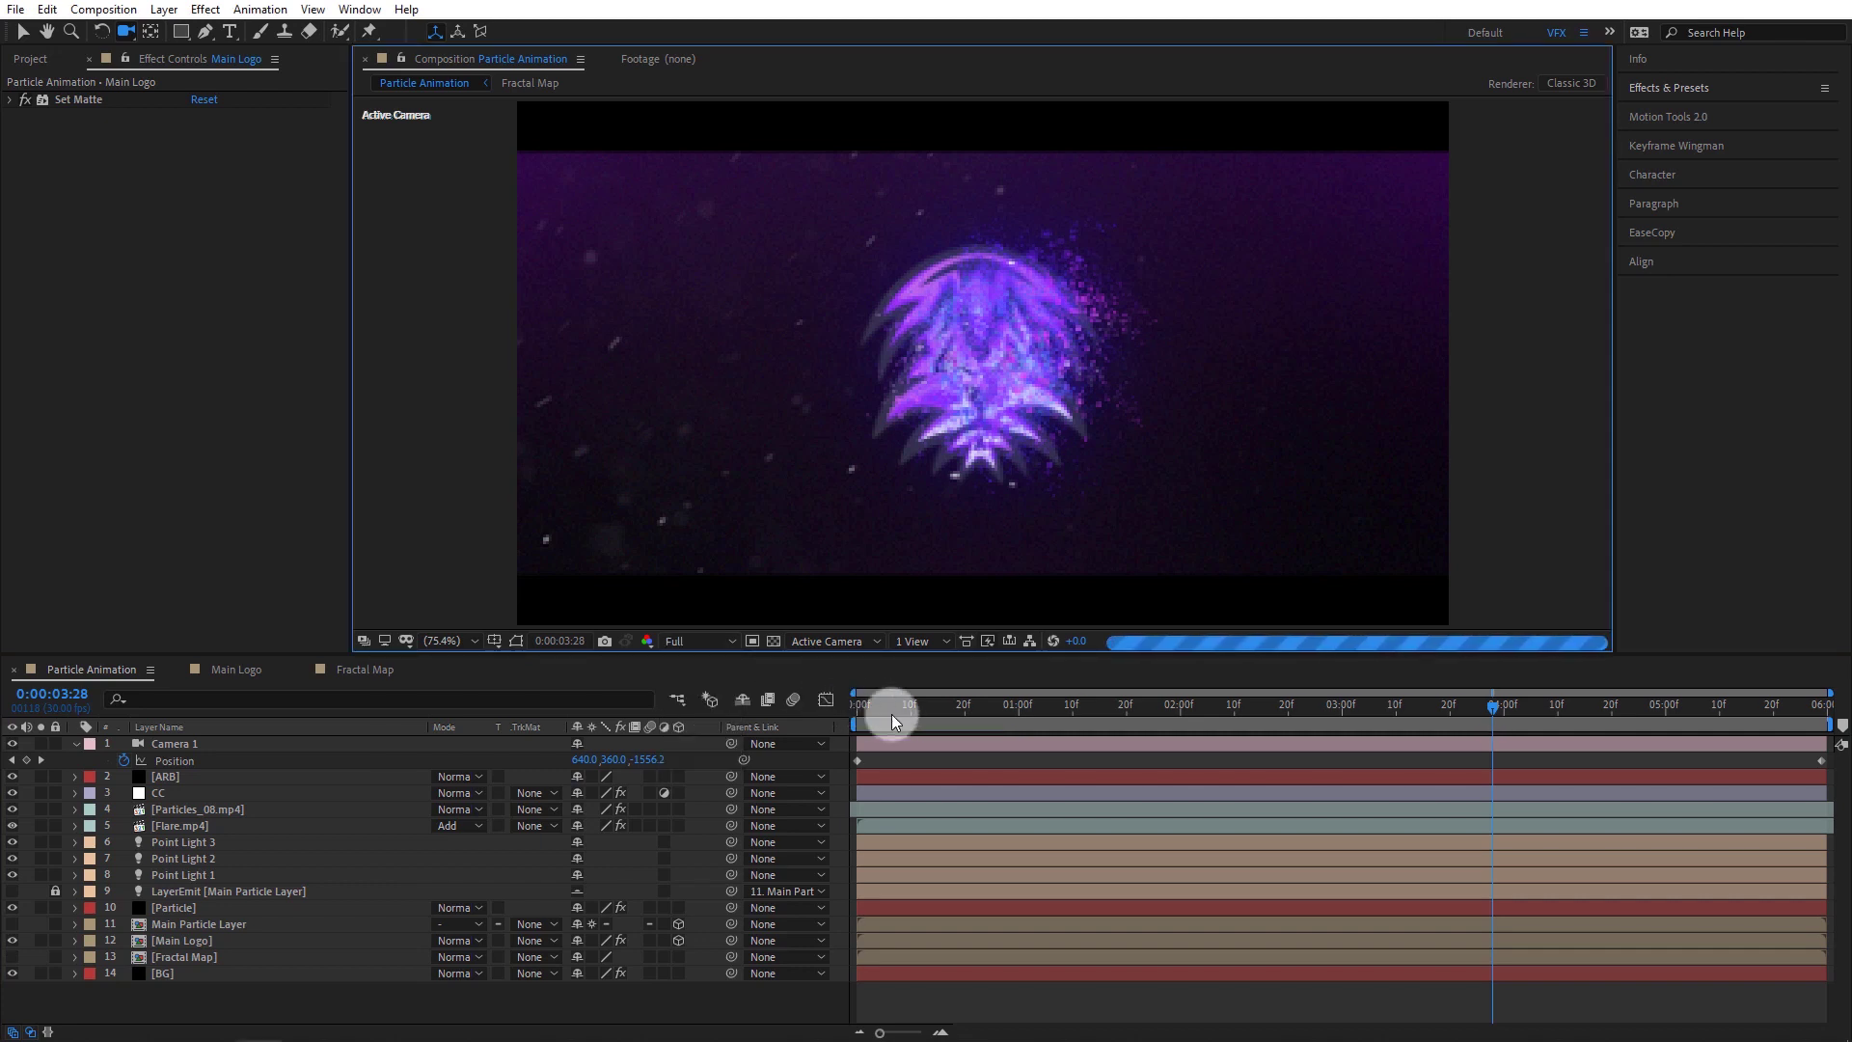
left_click_drag(884, 709, 805, 725)
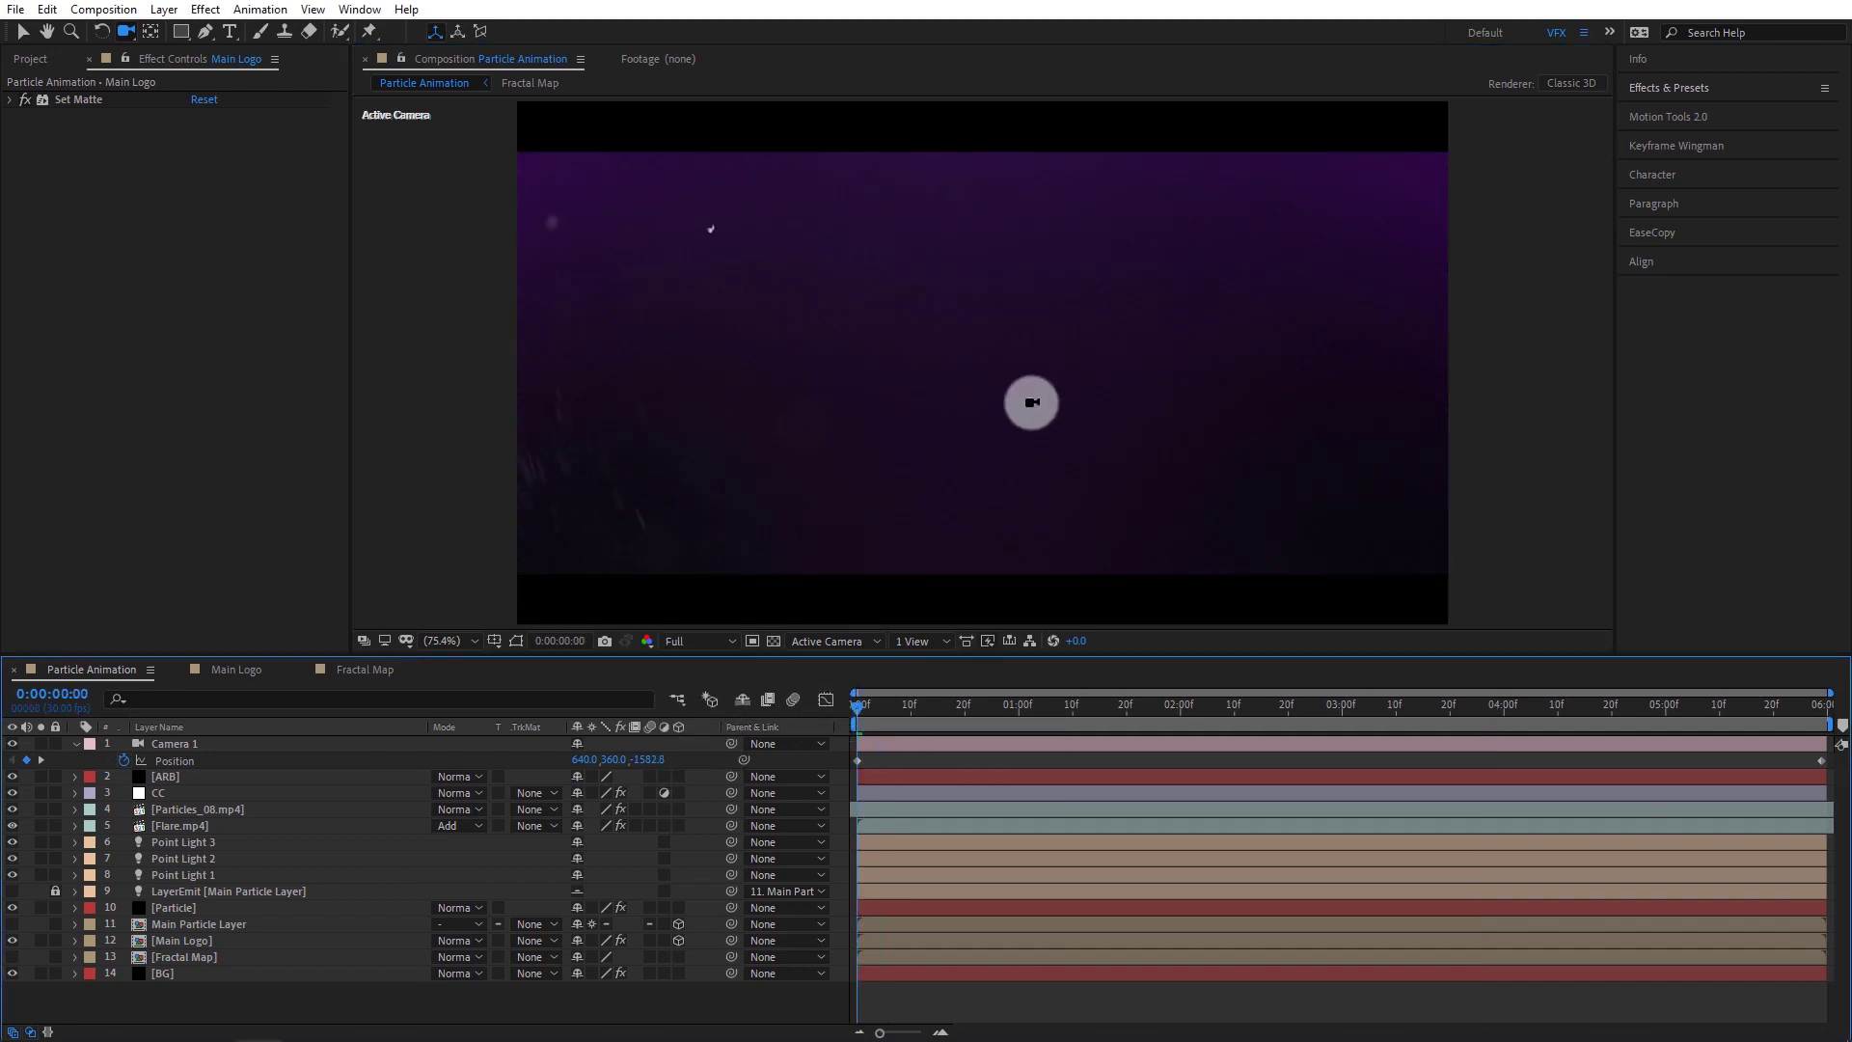
left_click(1493, 326)
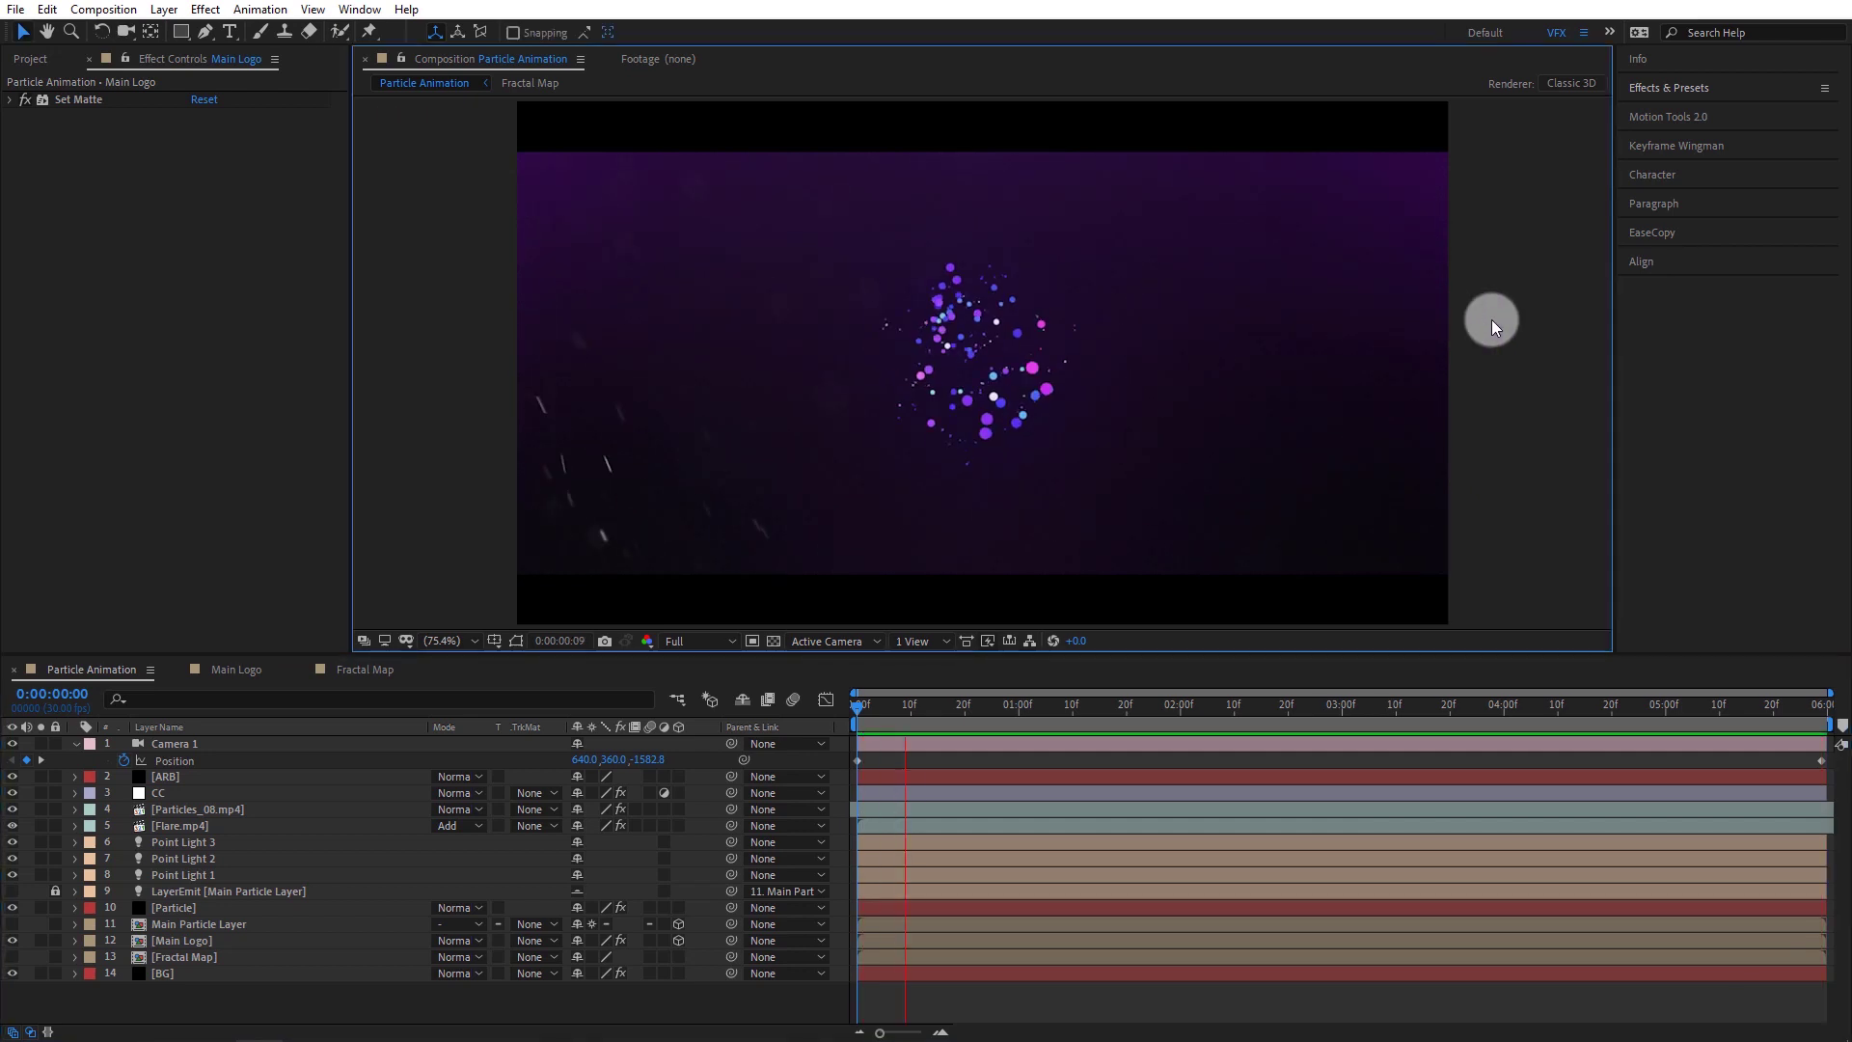